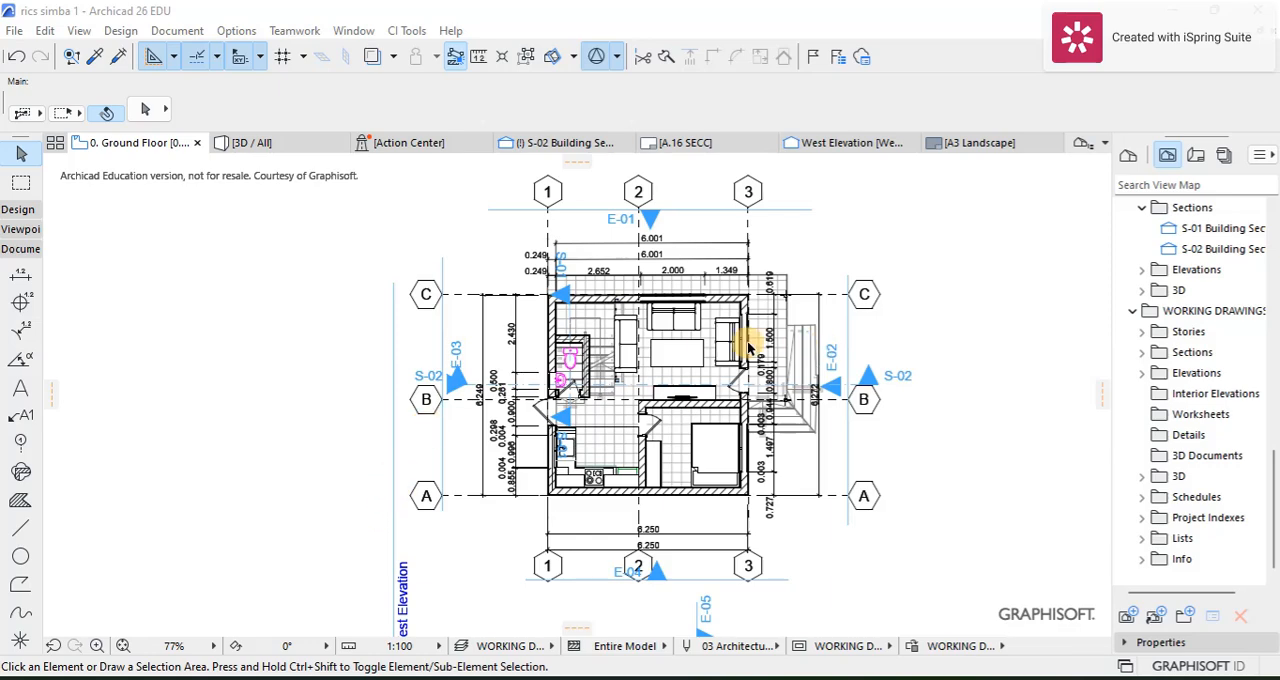
# Step: Examine the ground floor plan around the living room, stairs, toilet and surrounding dimensions
pyautogui.scroll(2, 687, 378)
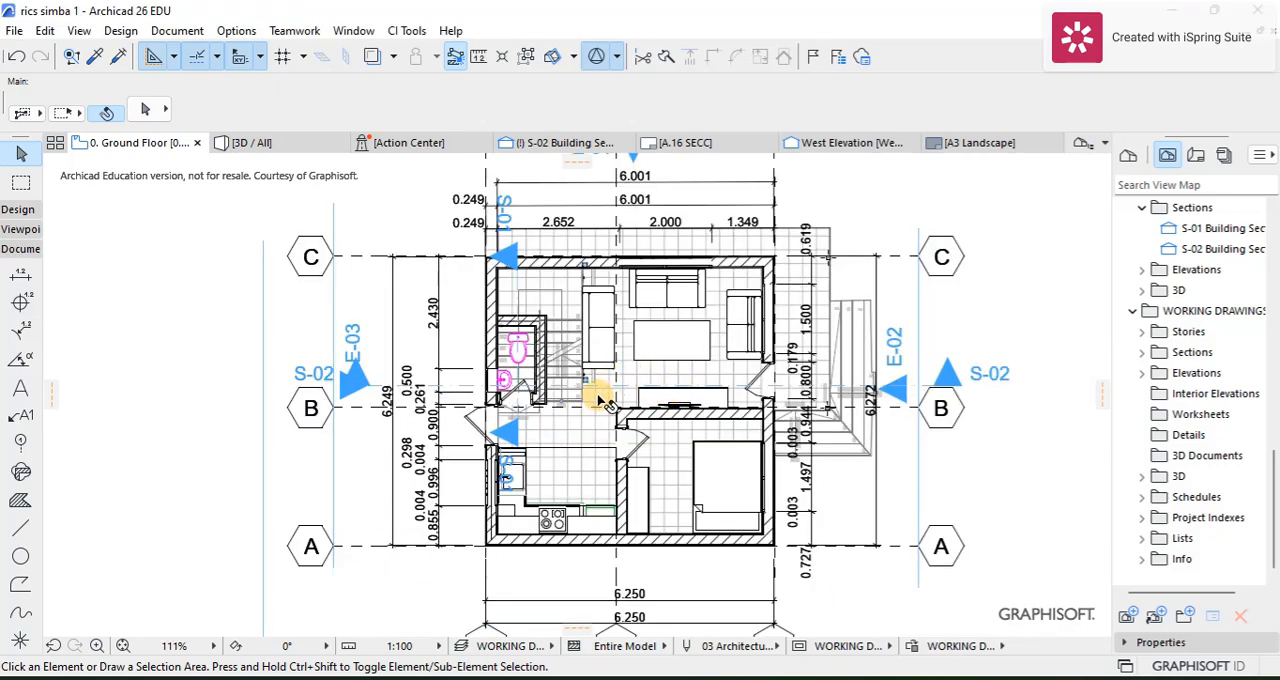
pyautogui.scroll(1, 587, 416)
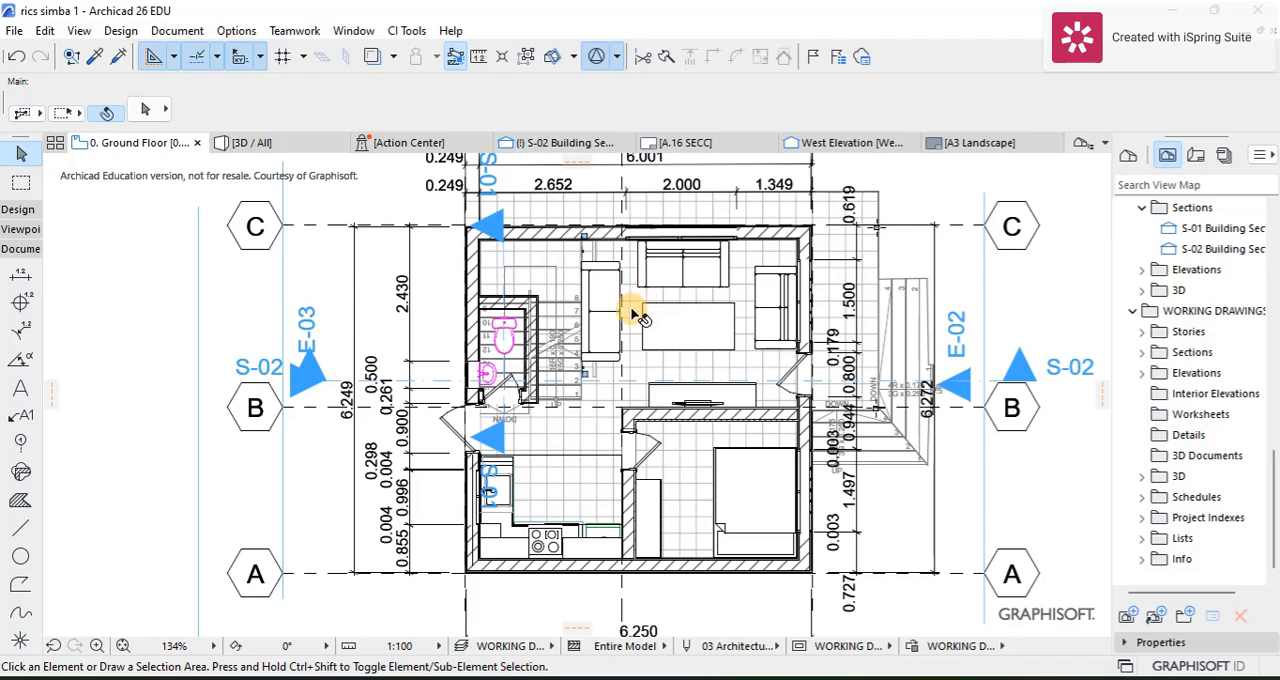
pyautogui.moveTo(624, 326)
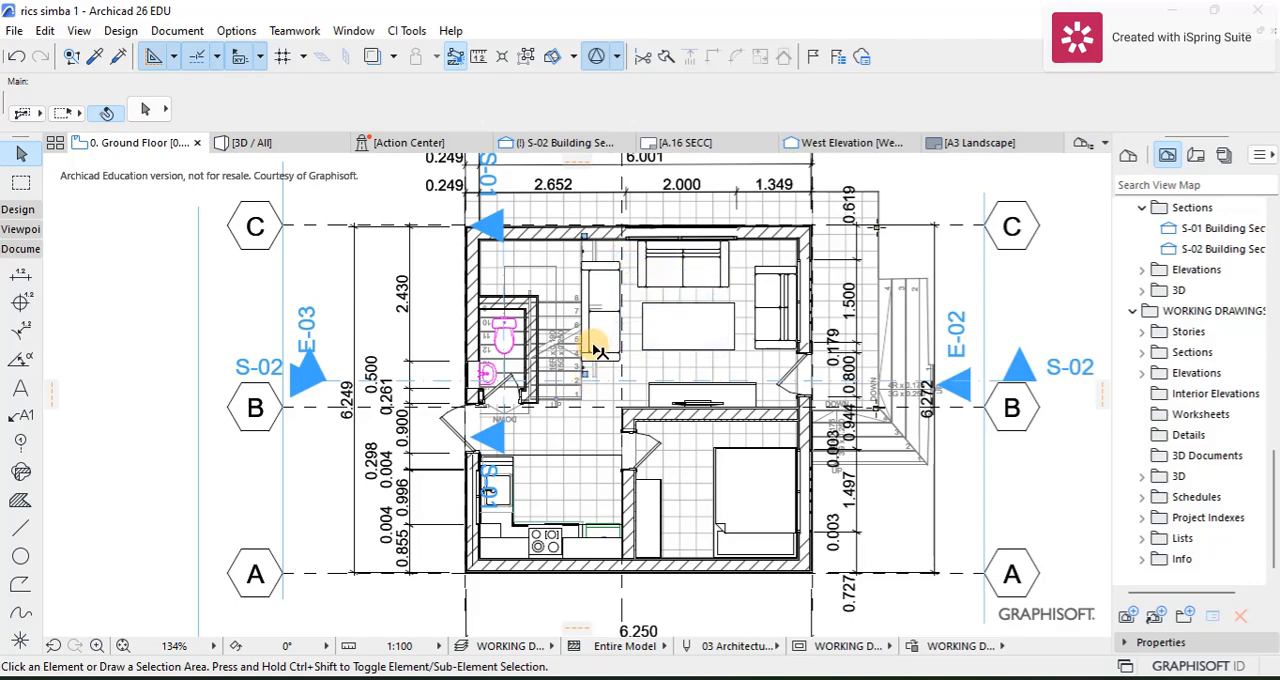
pyautogui.scroll(-2, 610, 340)
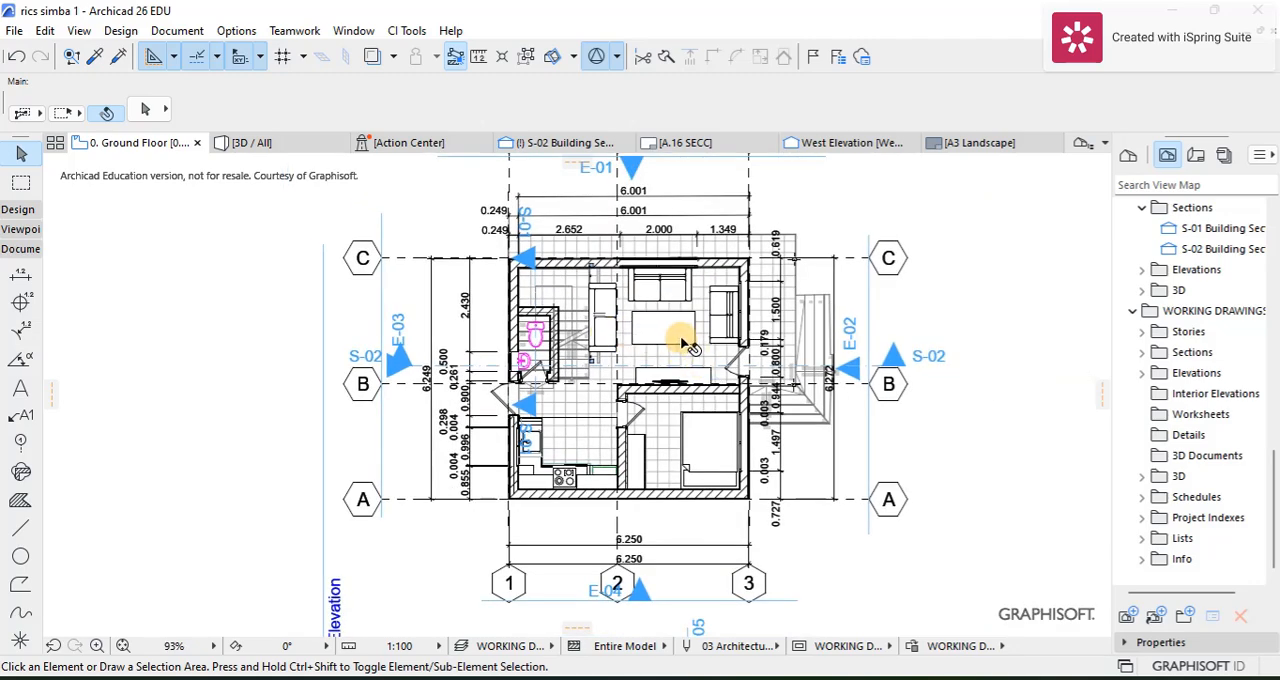
pyautogui.scroll(-1, 651, 341)
pyautogui.scroll(2, 592, 324)
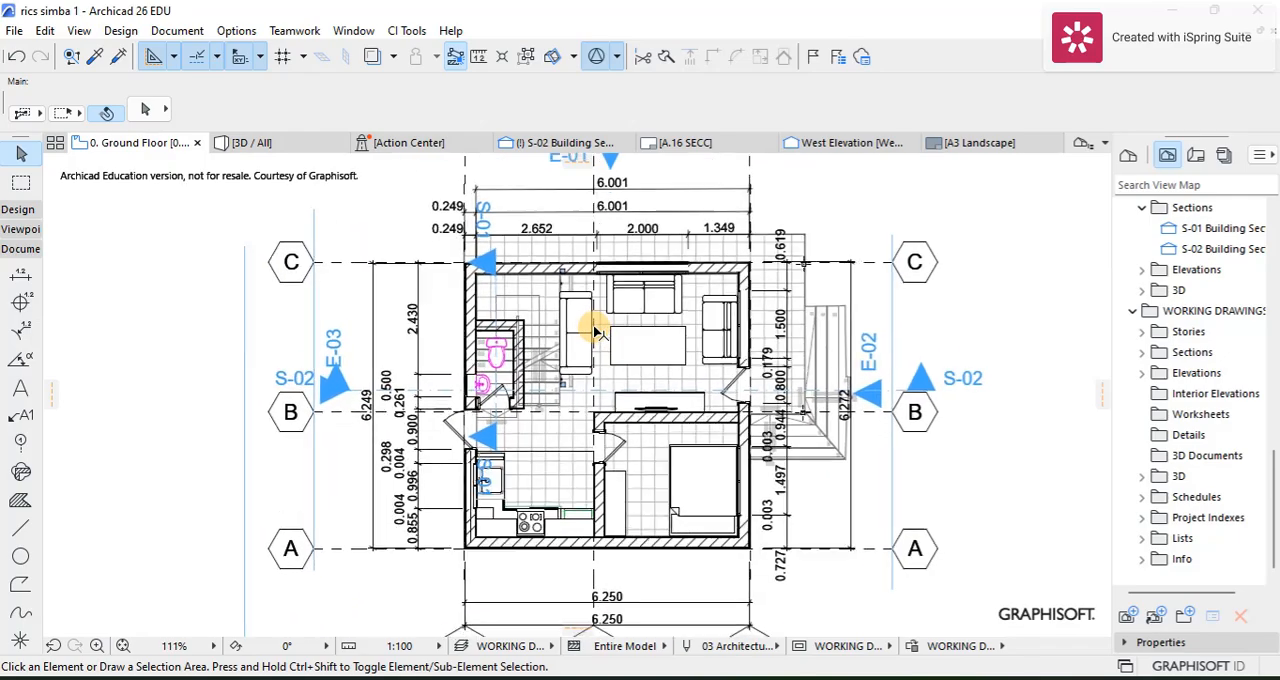
pyautogui.scroll(4, 560, 268)
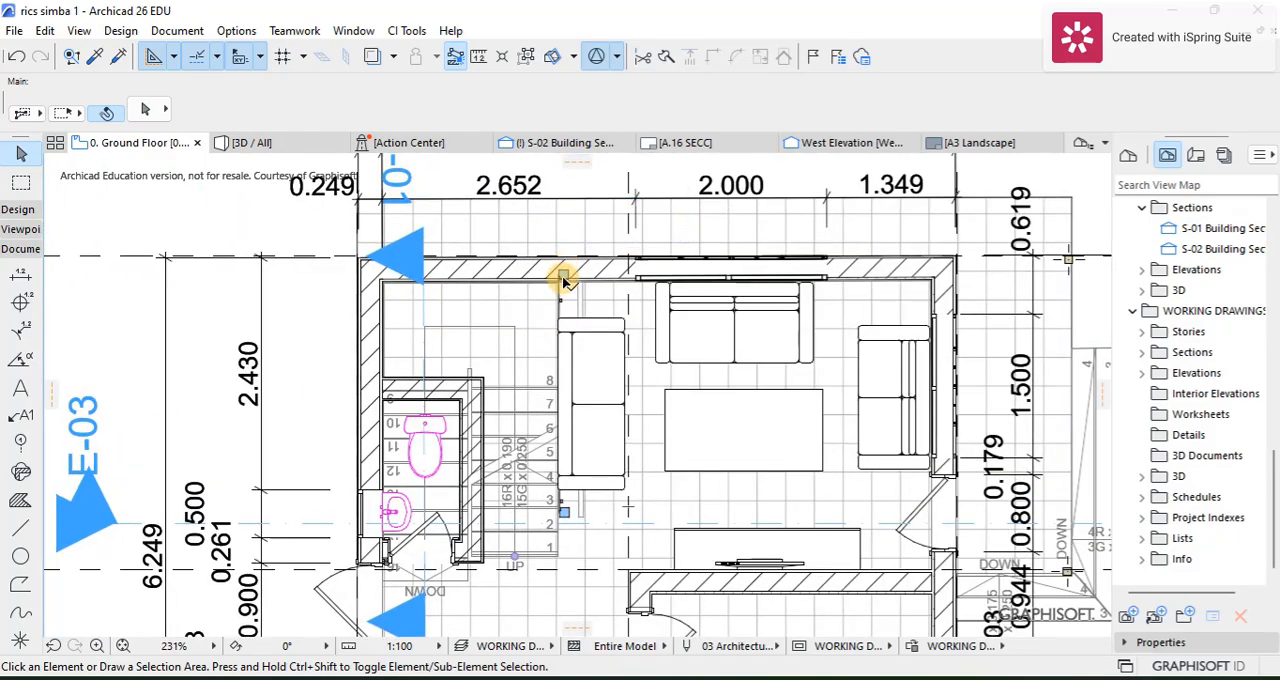
pyautogui.scroll(-4, 567, 289)
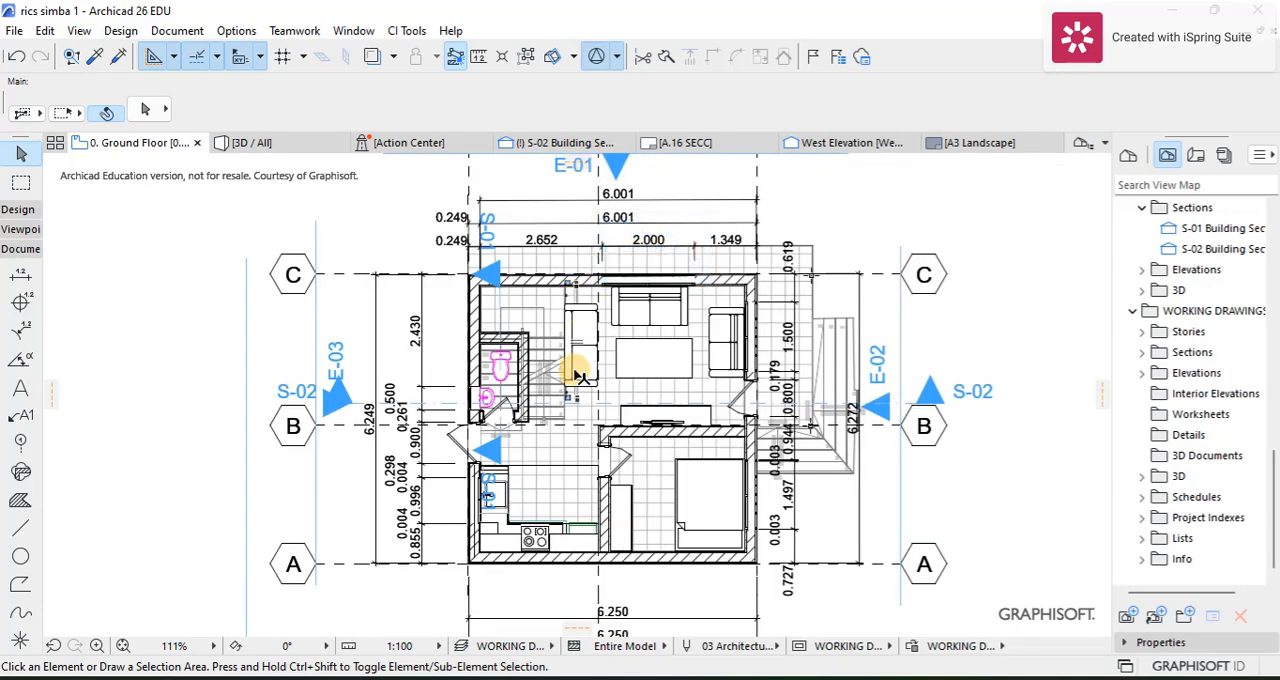
pyautogui.scroll(-1, 593, 377)
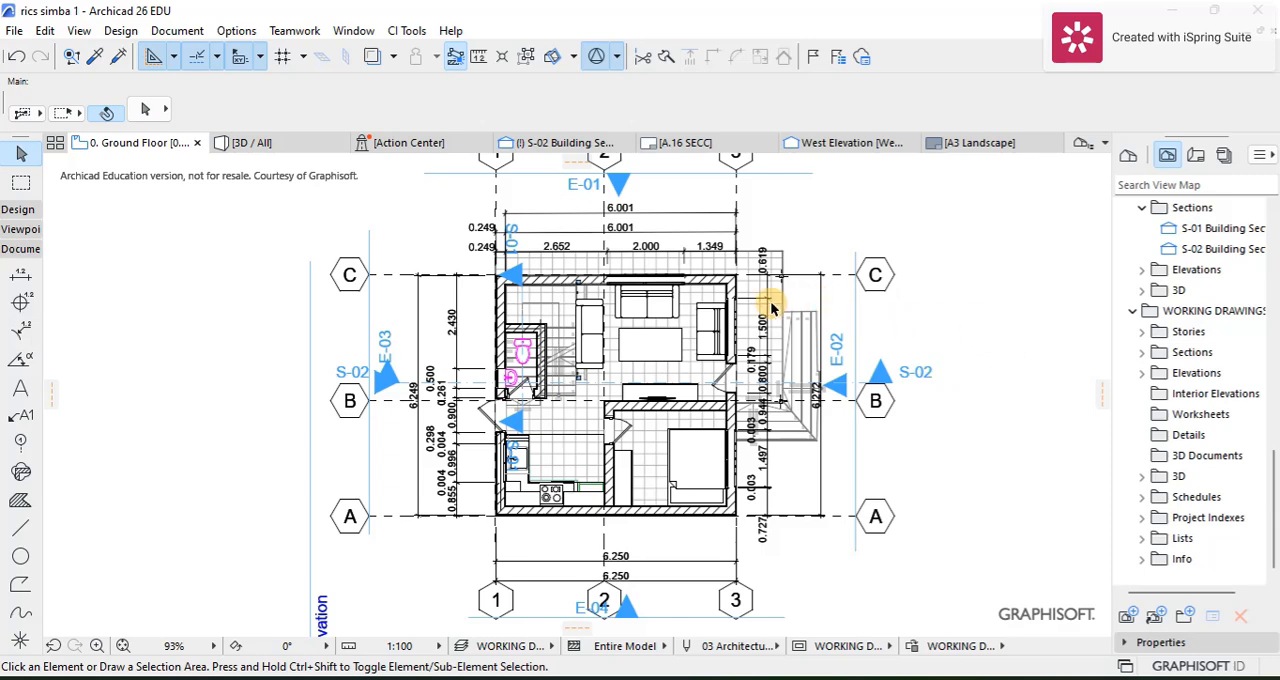
pyautogui.scroll(-2, 703, 310)
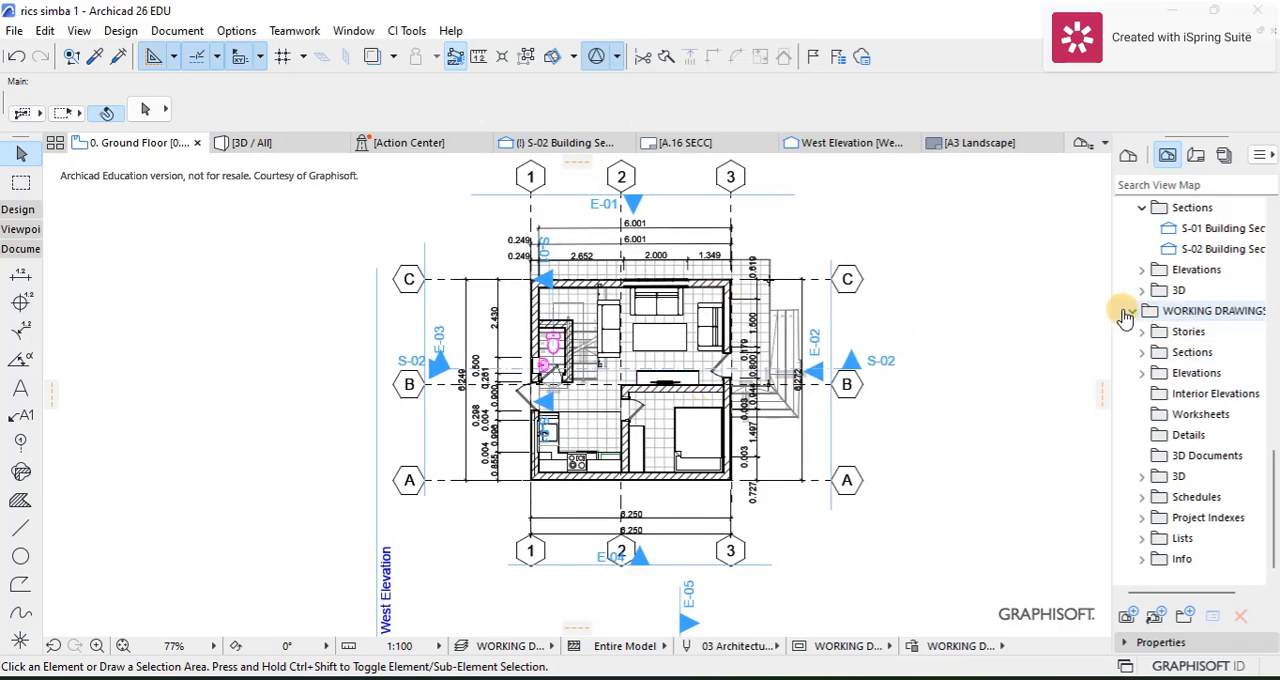
# Step: Collapse the SCHEMATIC, PRESENTATION, Indexes and CONCEPT DESIGN folders in the view map, leaving WORKING DRAWINGS expanded
pyautogui.click(1157, 291)
pyautogui.scroll(4, 1160, 289)
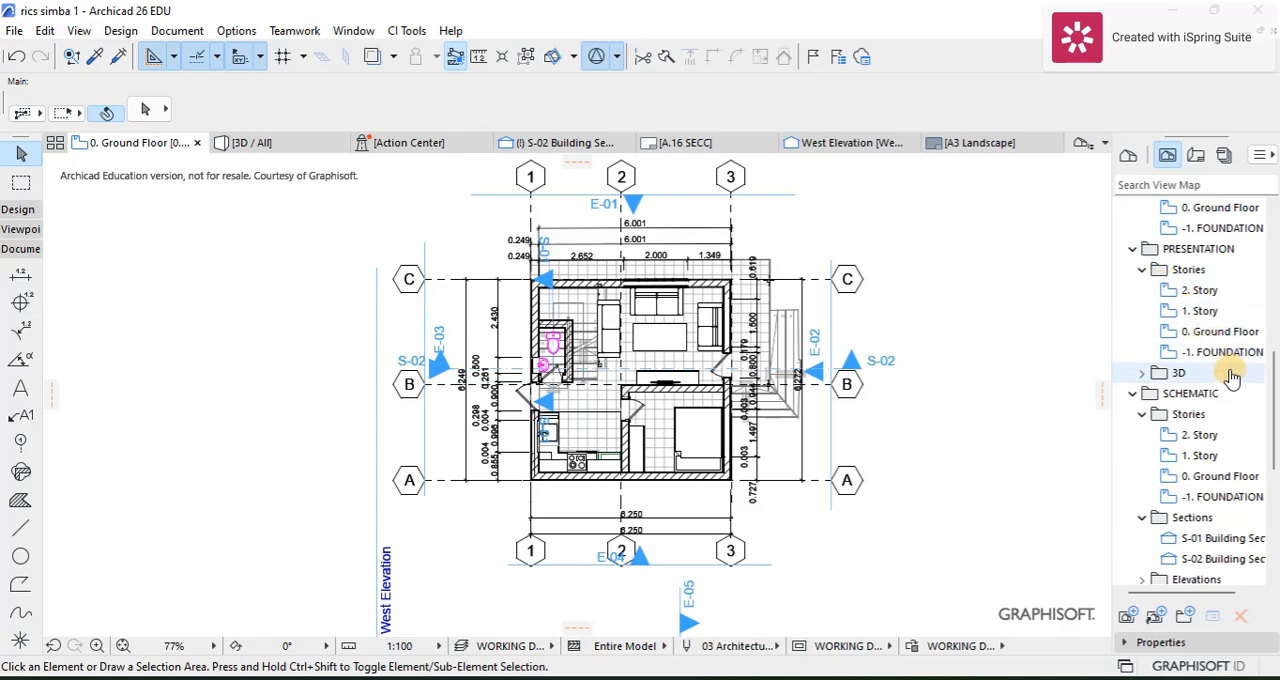
pyautogui.click(1129, 396)
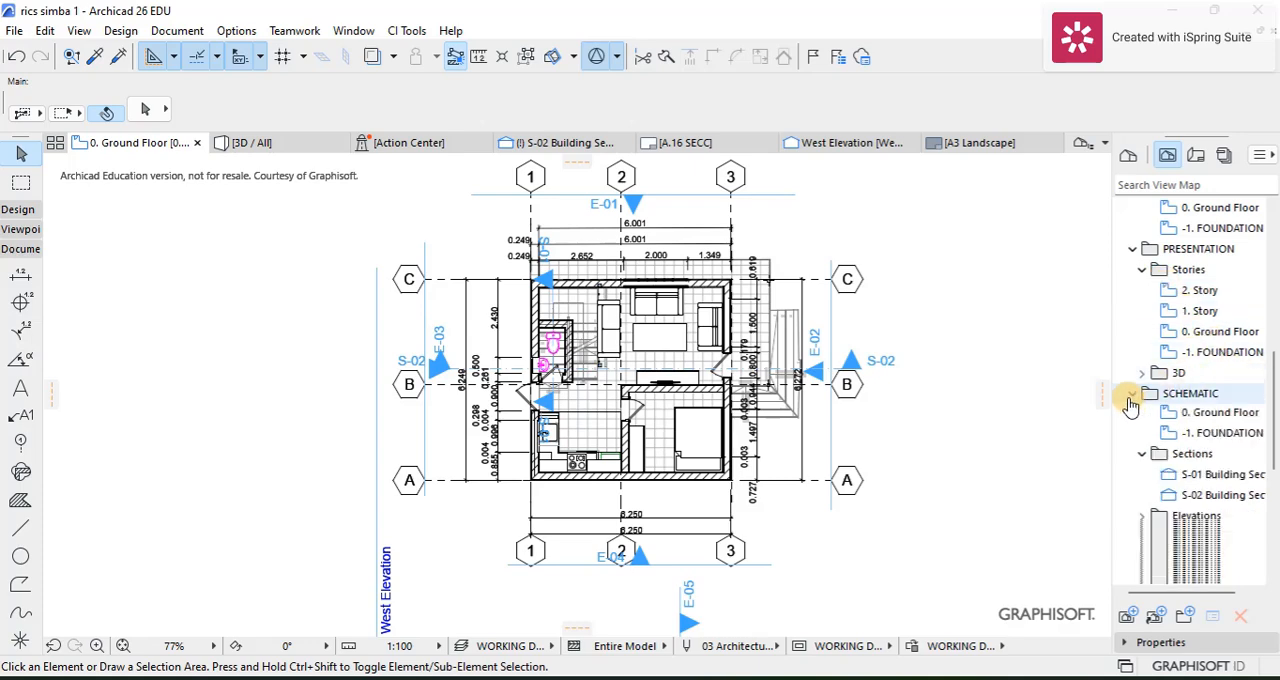
pyautogui.click(1132, 252)
pyautogui.scroll(7, 1146, 294)
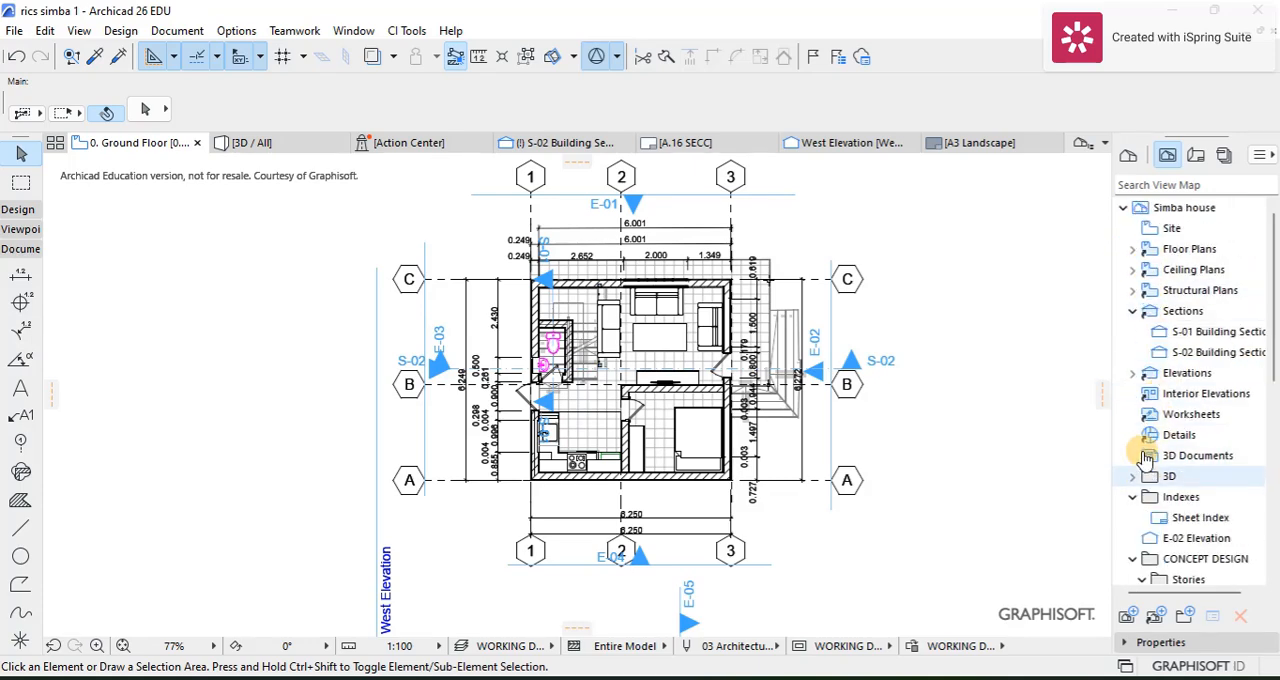
pyautogui.click(1132, 497)
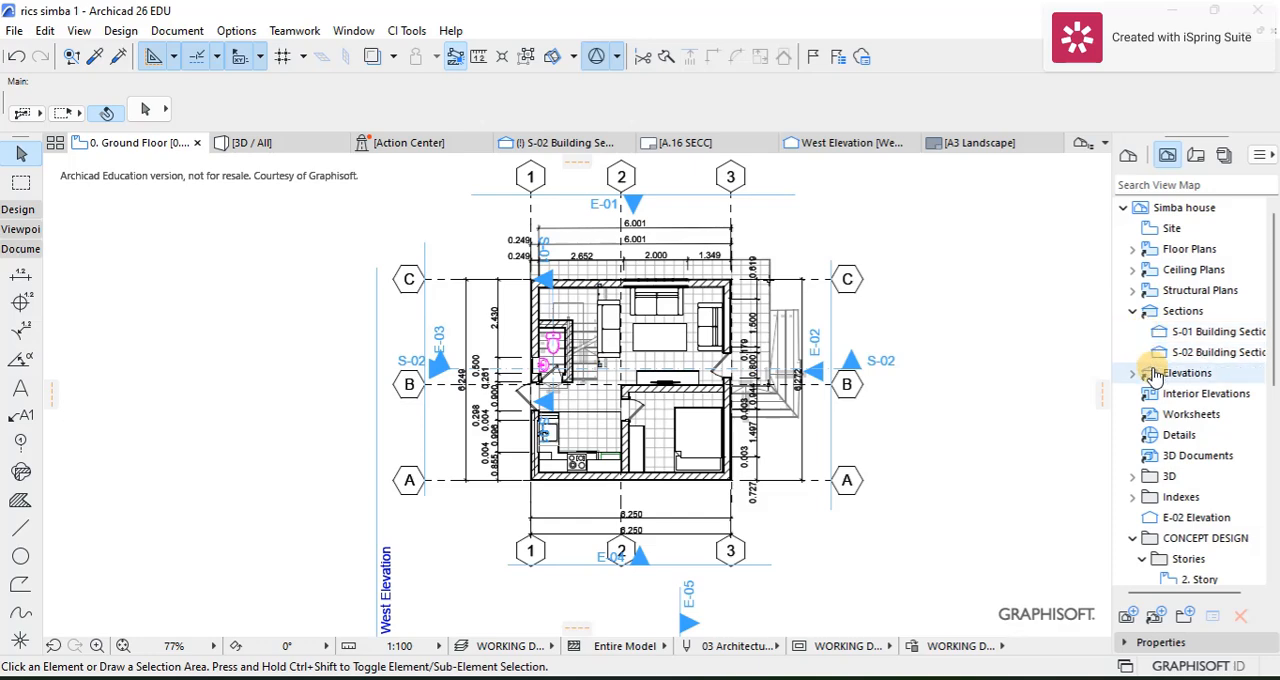
pyautogui.scroll(-5, 1146, 395)
pyautogui.click(1132, 228)
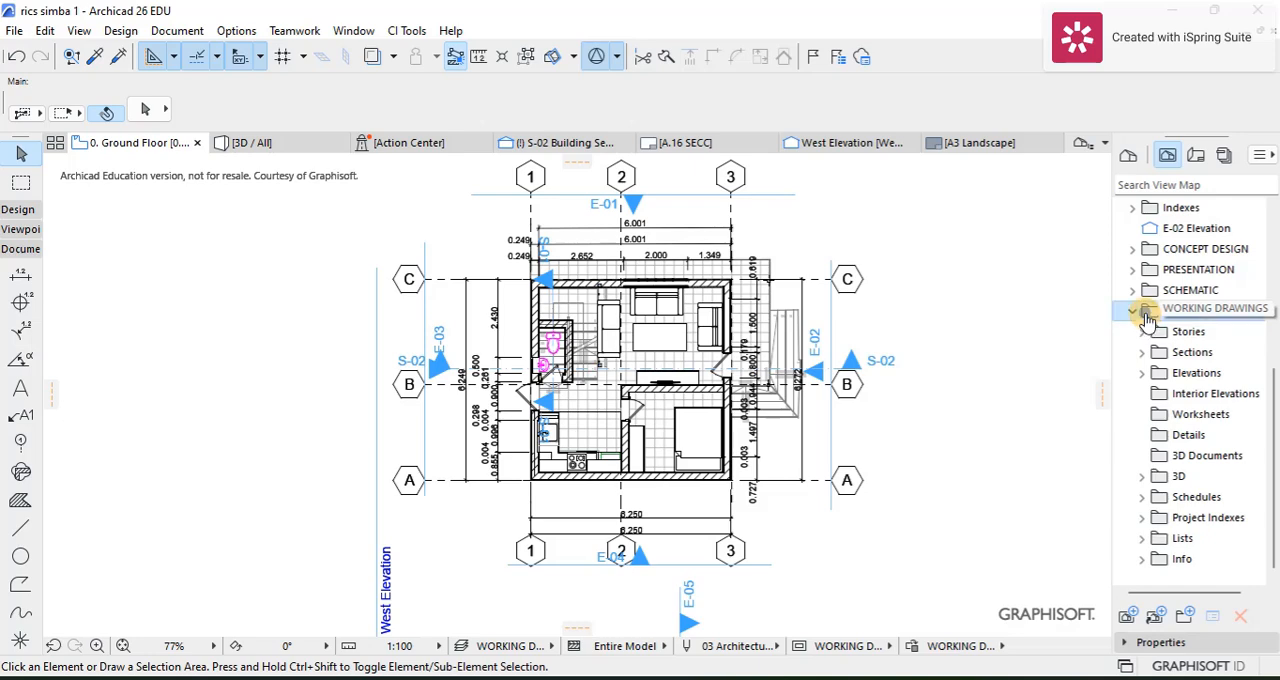
# Step: Create a DIFFERENT TRADES folder inside WORKING DRAWINGS and add a CONTRACTOR subfolder to it
pyautogui.rightClick(1147, 315)
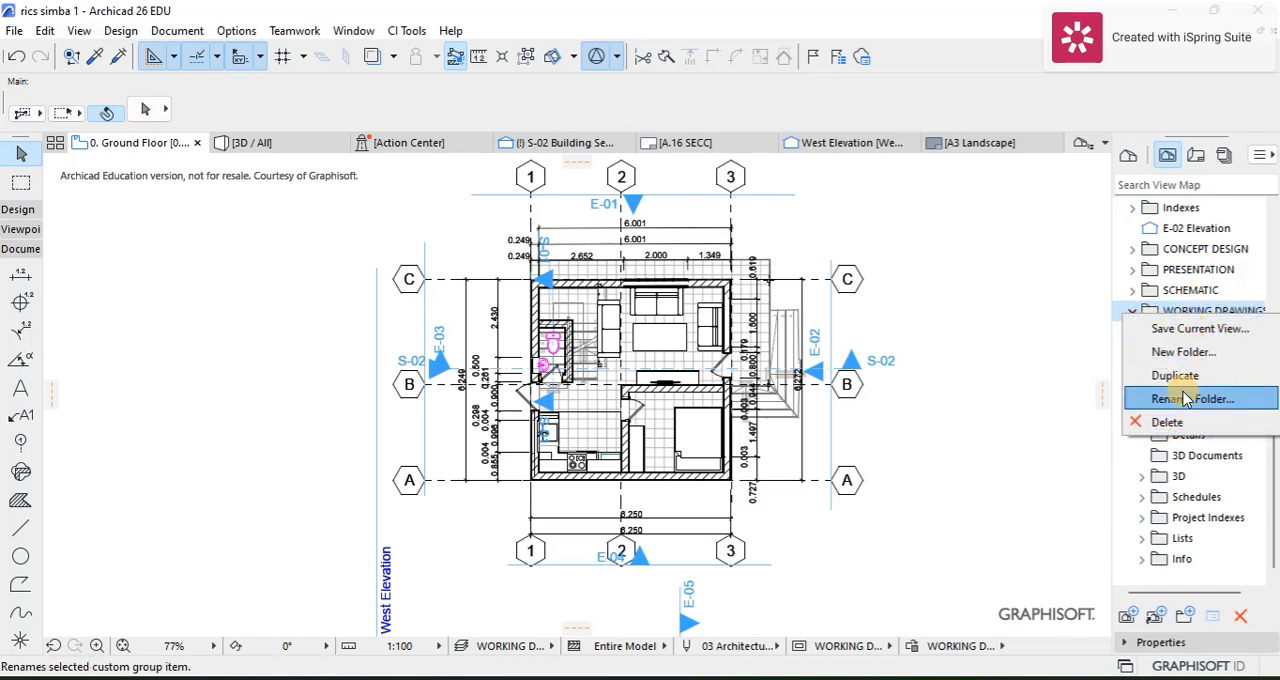
pyautogui.click(1172, 352)
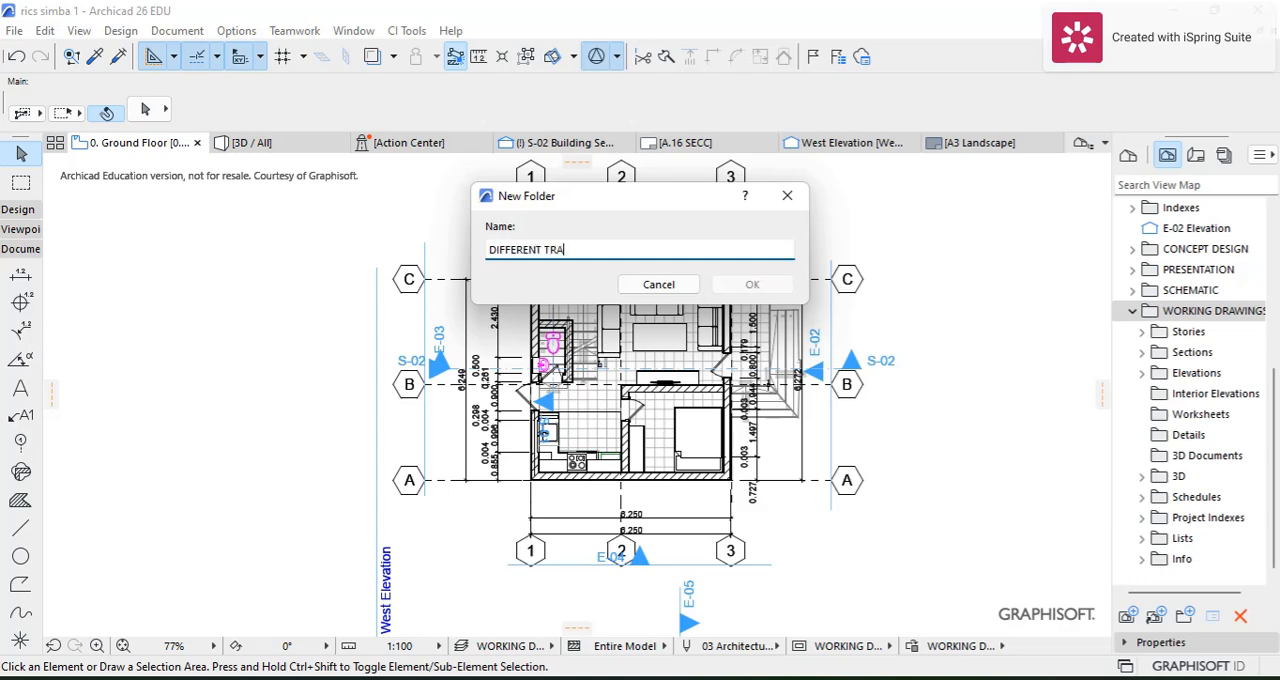
pyautogui.click(756, 285)
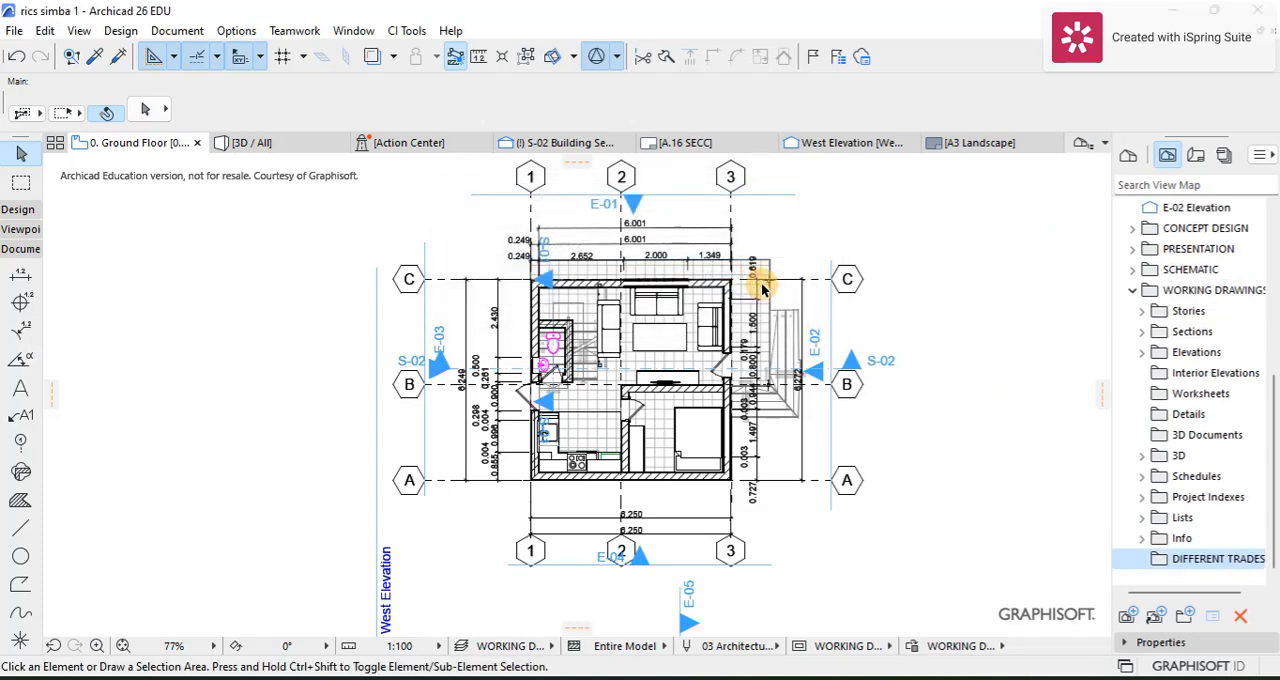
pyautogui.rightClick(1166, 560)
pyautogui.click(1175, 477)
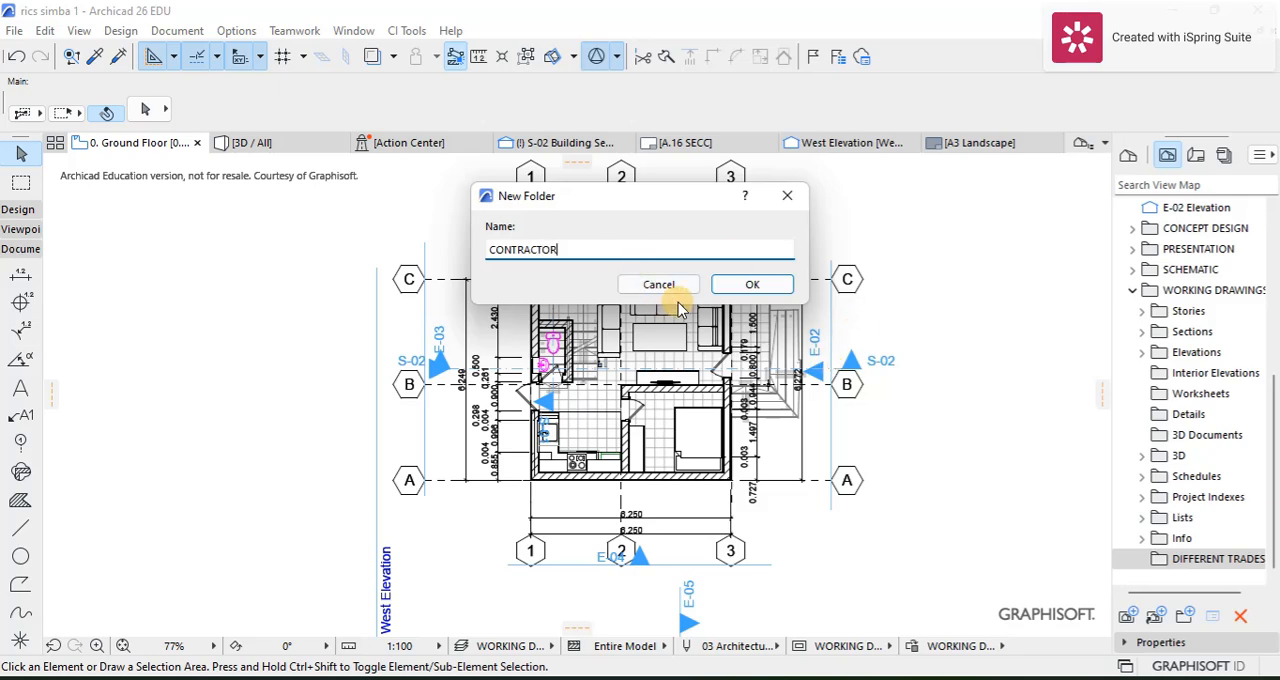
pyautogui.click(750, 284)
# Step: Add a subfolder named CAPENTRY inside the DIFFERENT TRADES folder
pyautogui.rightClick(1180, 540)
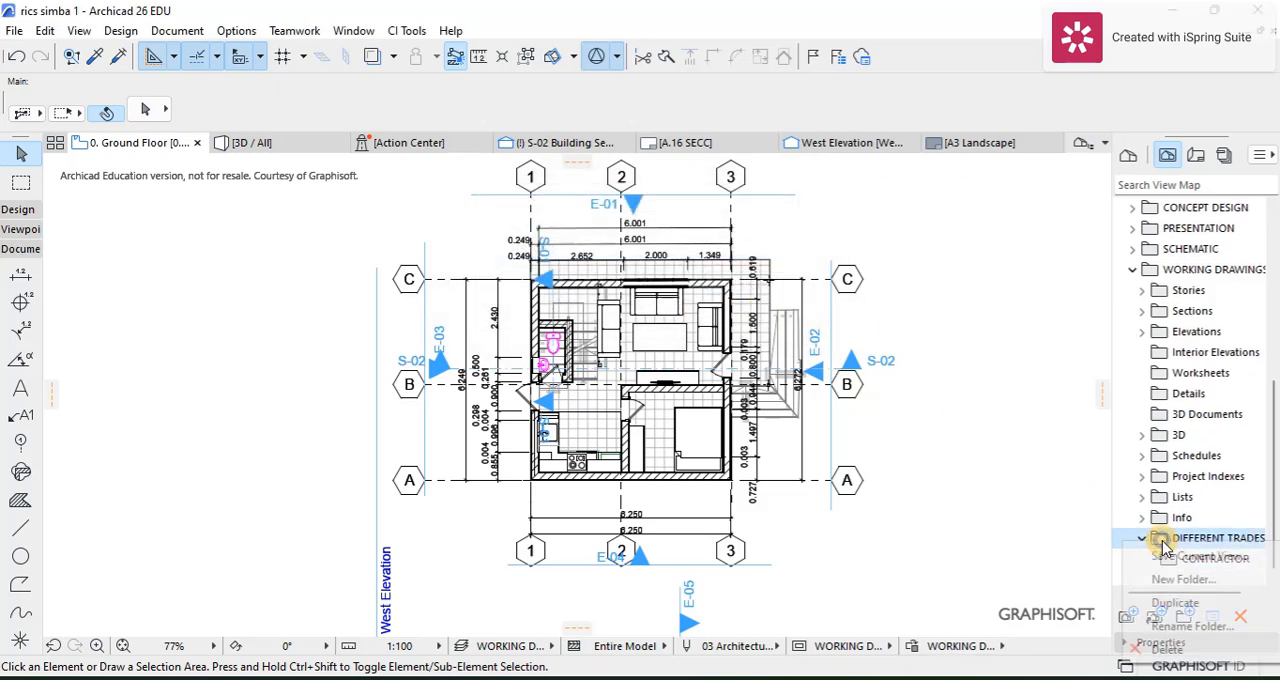
pyautogui.click(1130, 576)
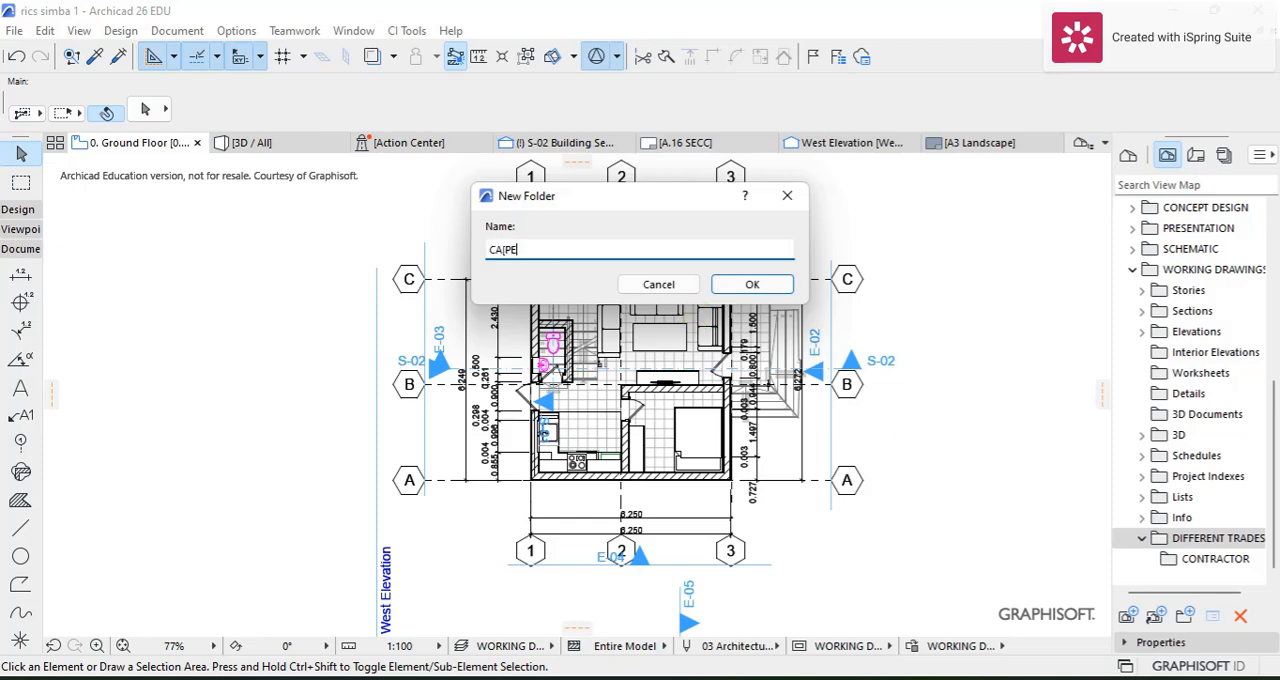
pyautogui.click(510, 250)
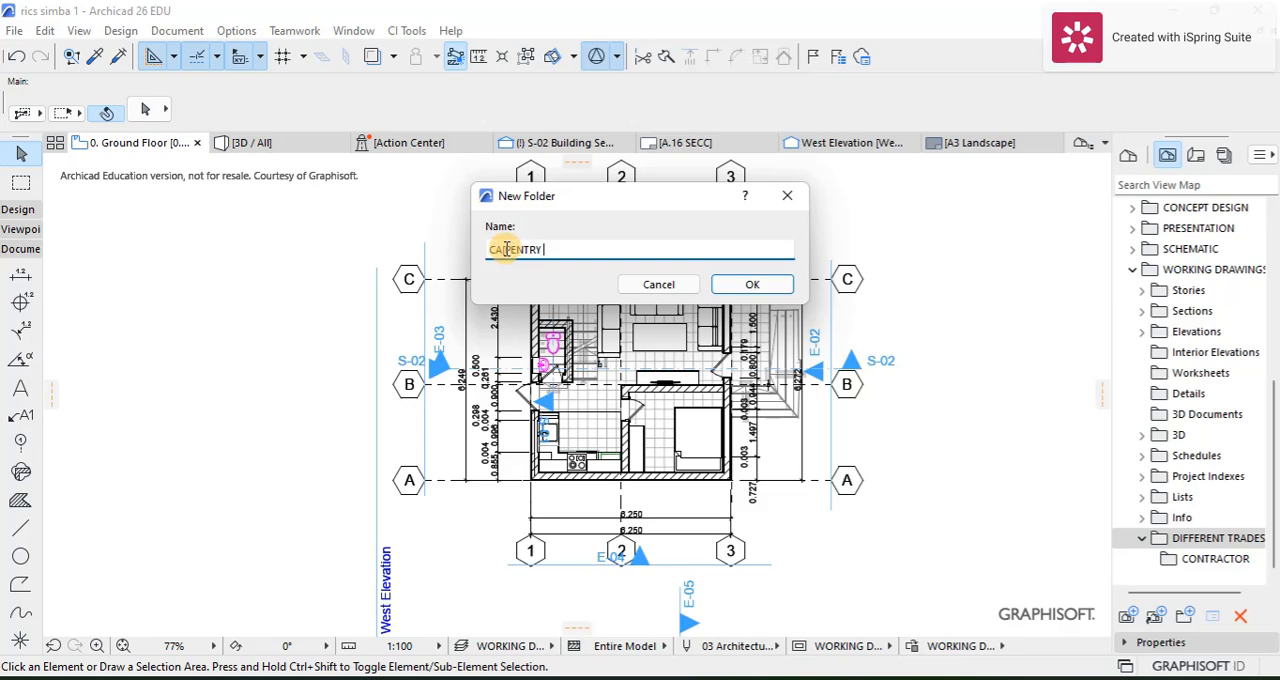
pyautogui.click(508, 249)
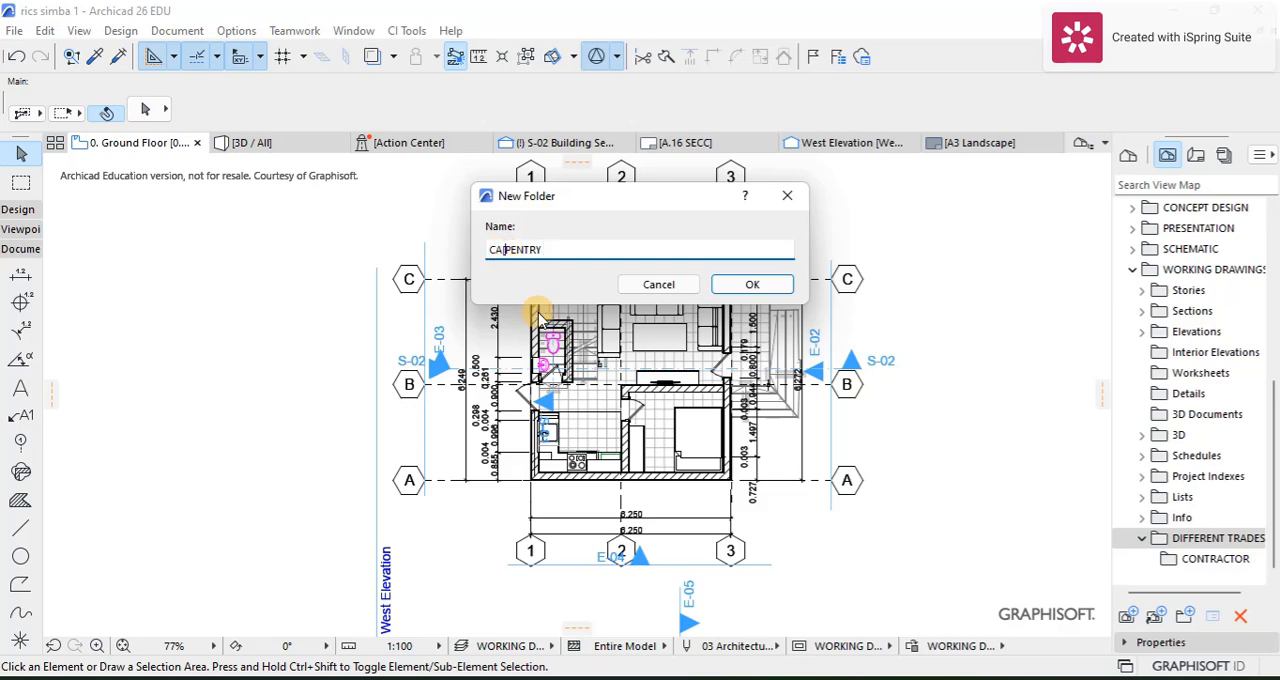
pyautogui.click(740, 285)
# Step: Add a subfolder named TILER inside the DIFFERENT TRADES folder
pyautogui.rightClick(1210, 527)
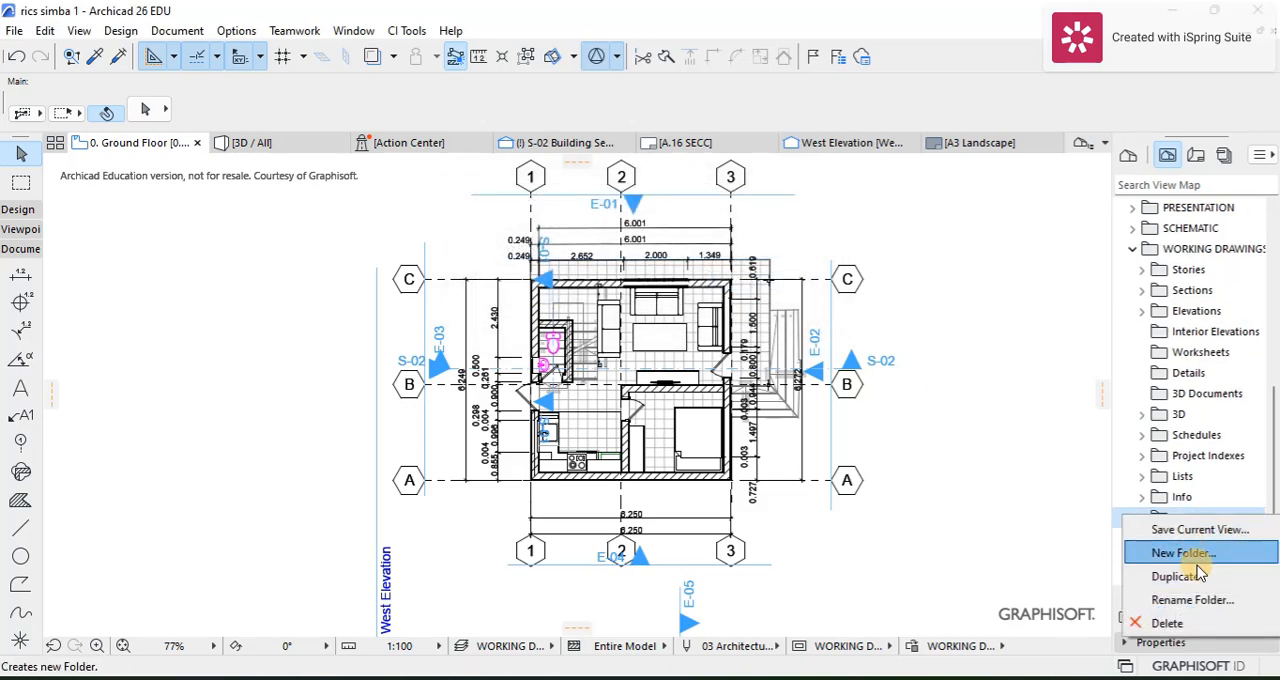
pyautogui.click(1160, 555)
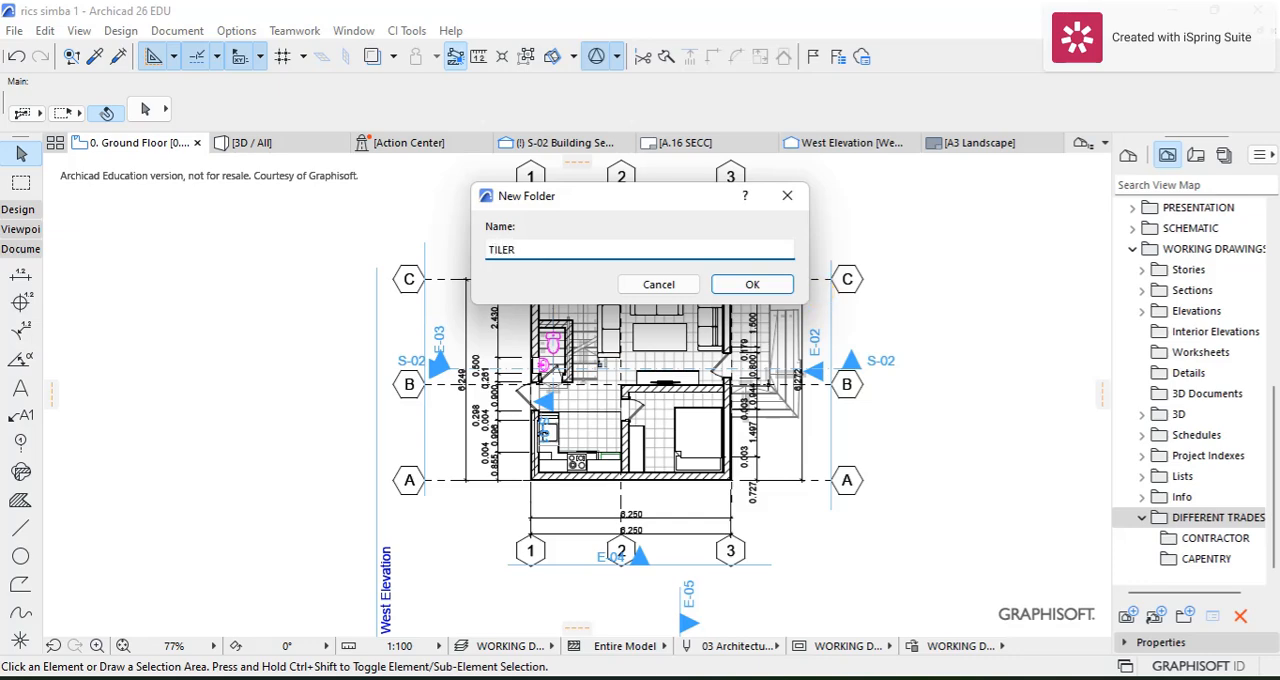
pyautogui.write('TILER')
pyautogui.click(752, 284)
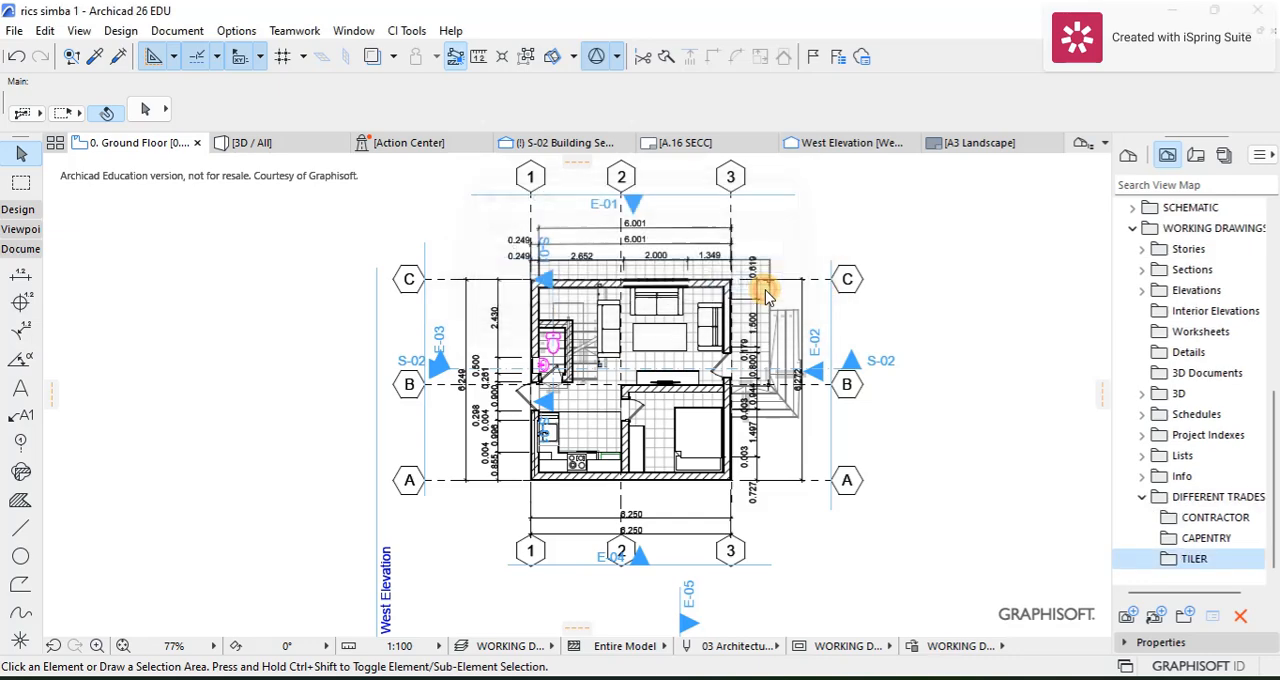
# Step: Add a subfolder named ELECTRICIAN inside the DIFFERENT TRADES folder
pyautogui.rightClick(1182, 502)
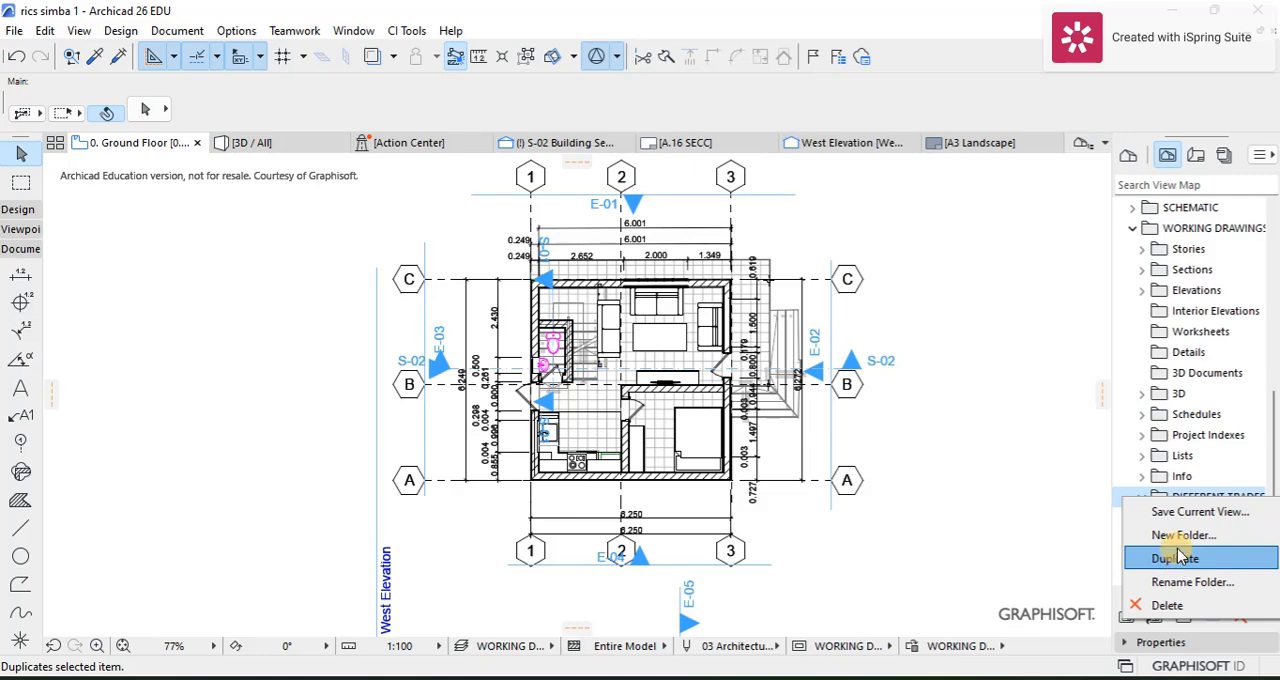
pyautogui.click(1178, 535)
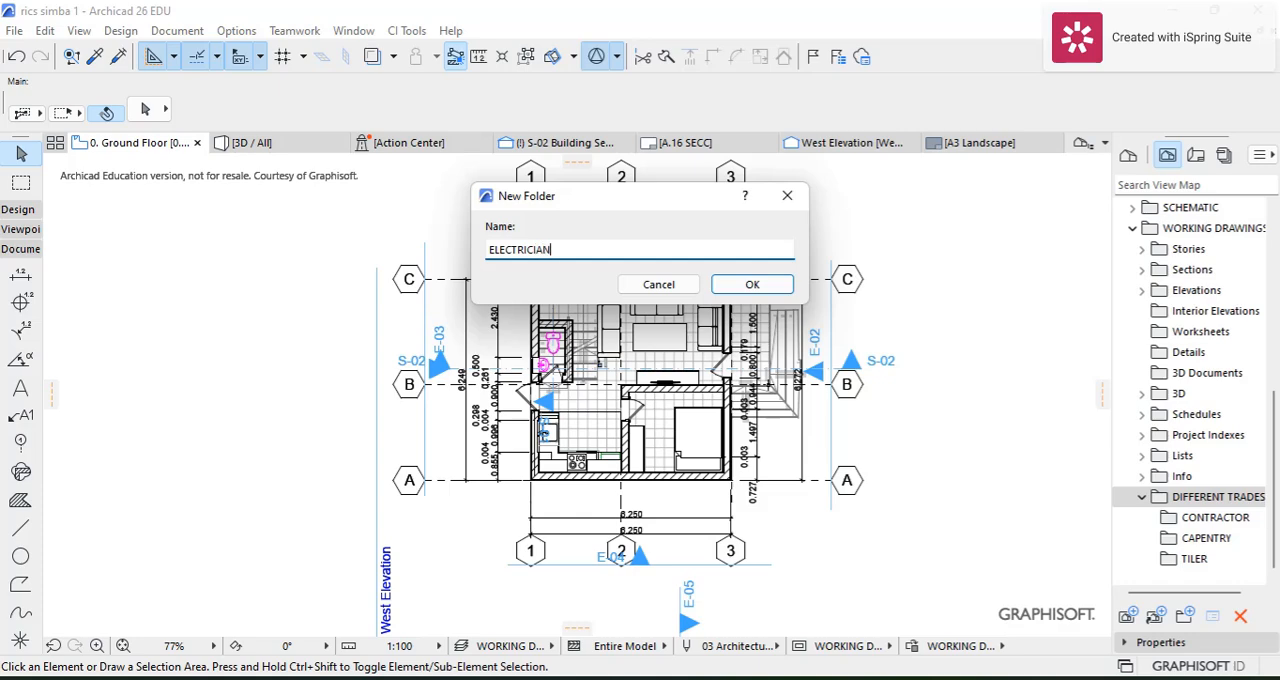
pyautogui.write('ELECTRICIAN')
pyautogui.click(766, 284)
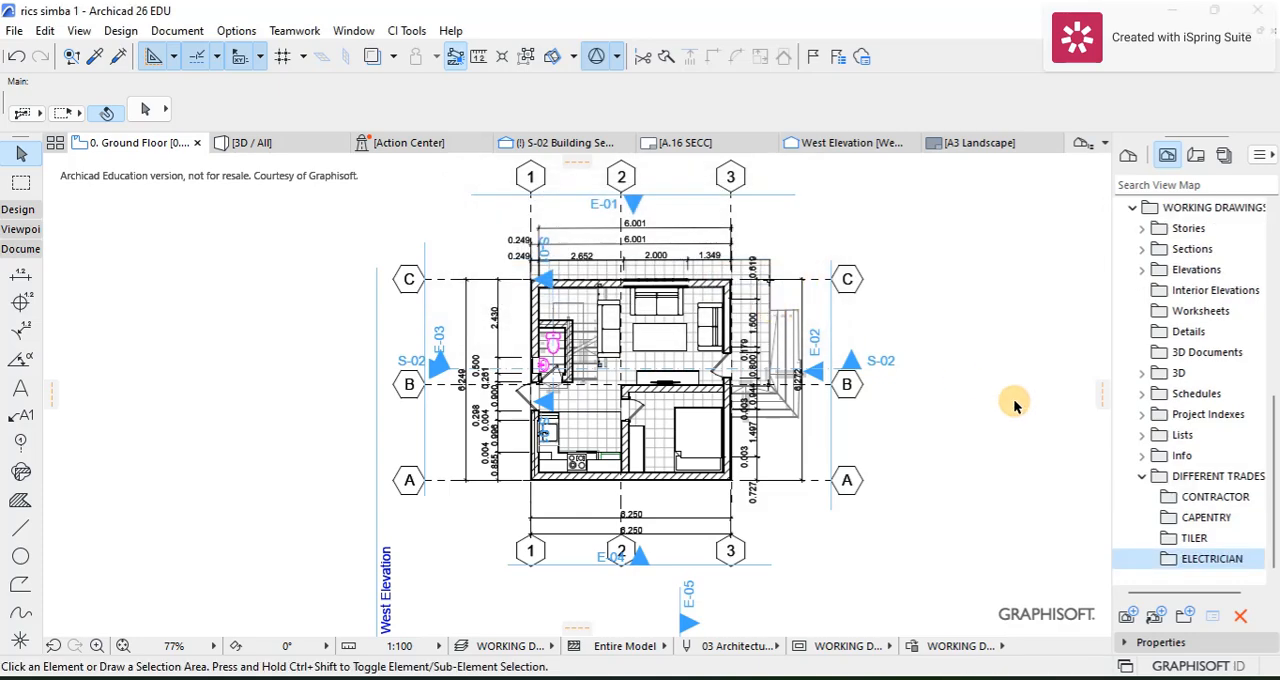
# Step: Add a subfolder named PLUMBER inside the DIFFERENT TRADES folder
pyautogui.rightClick(1188, 478)
pyautogui.click(1182, 513)
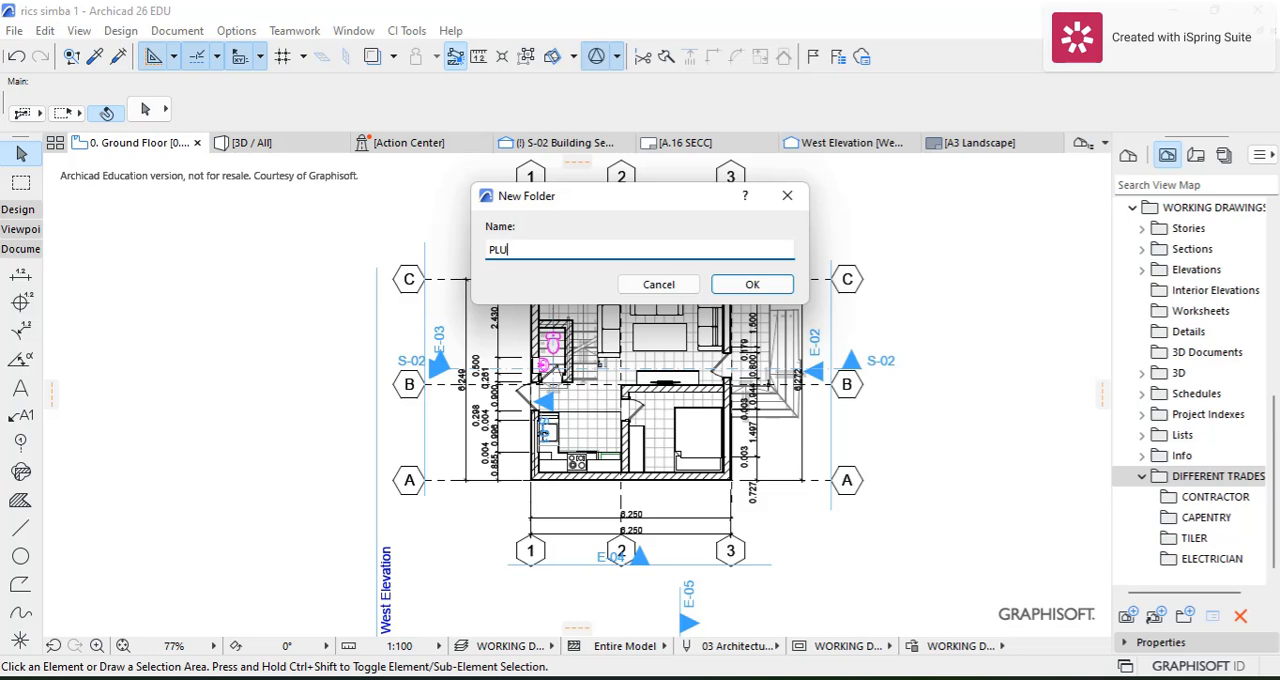
pyautogui.click(752, 284)
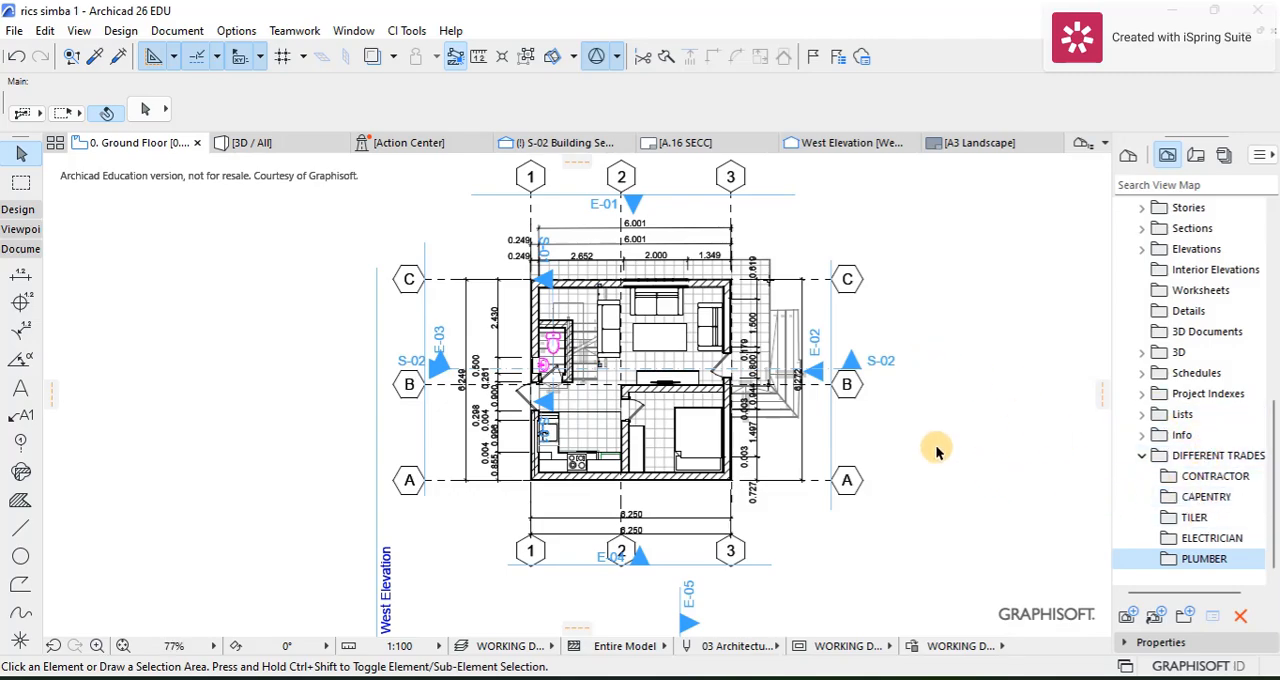
# Step: Show the Organizer and collapse the Stories and DIFFERENT TRADES folders under WORKING DRAWINGS in its source view map
pyautogui.scroll(3, 940, 441)
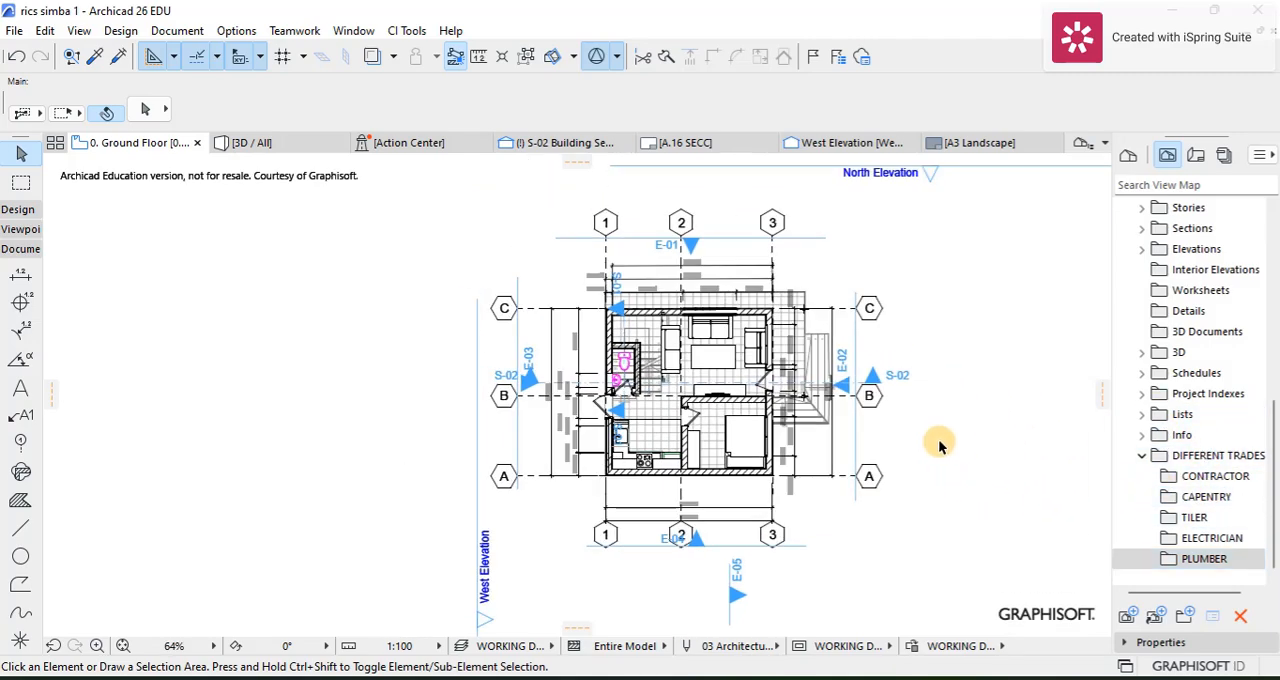
pyautogui.scroll(-3, 776, 393)
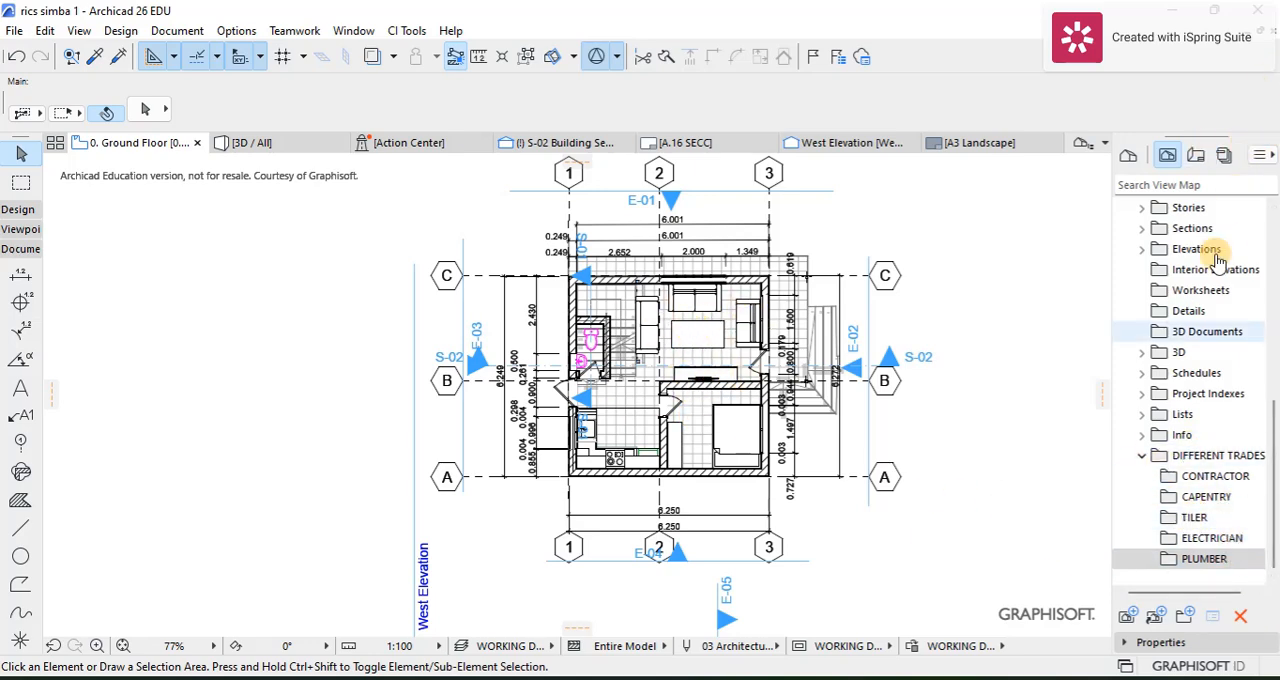
pyautogui.click(1259, 157)
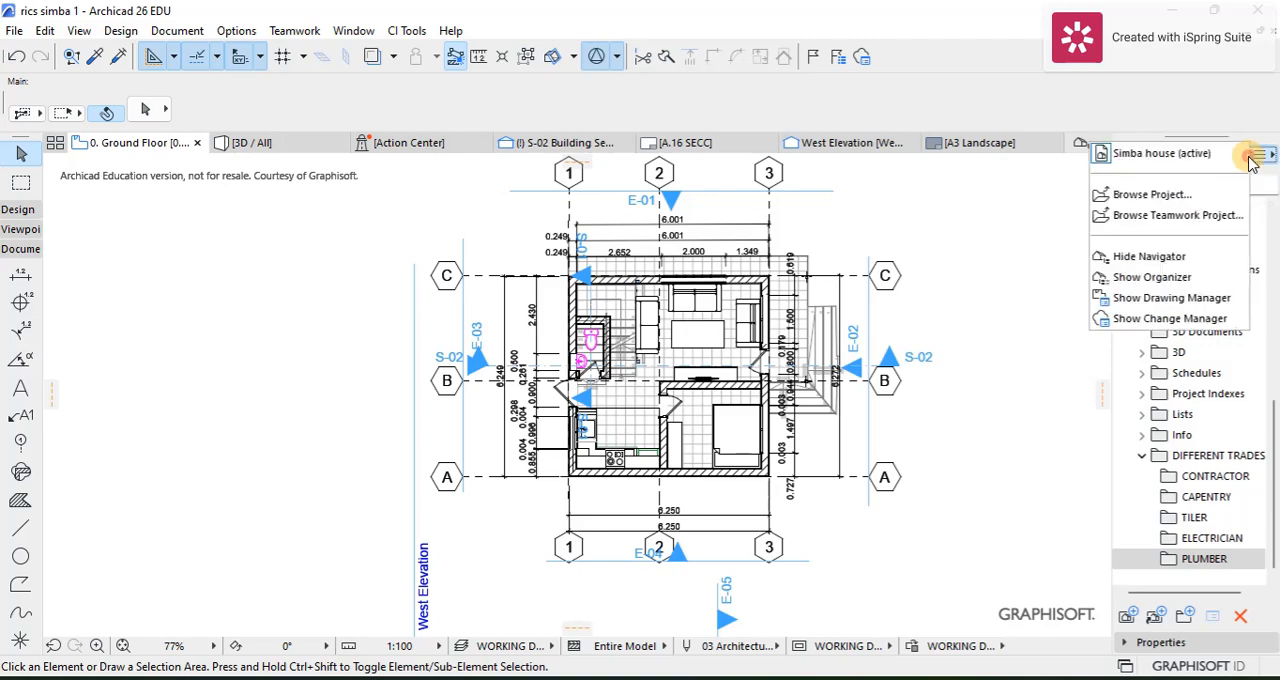
pyautogui.click(1150, 280)
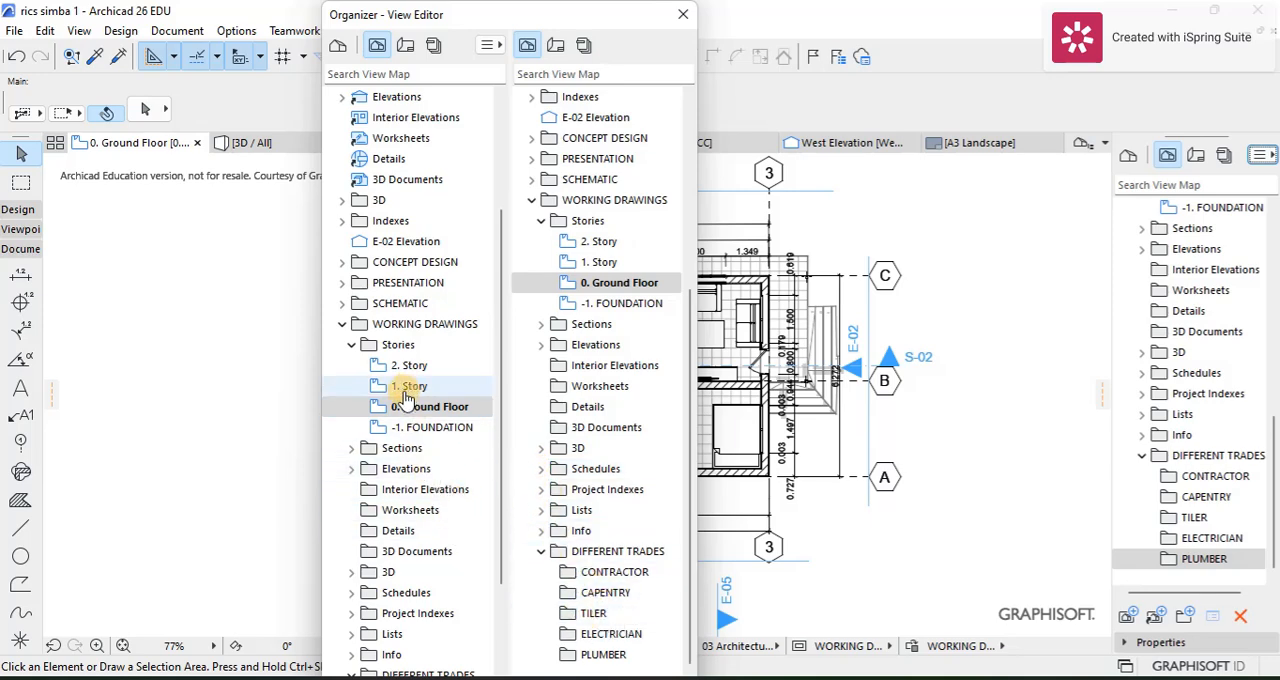
pyautogui.click(351, 344)
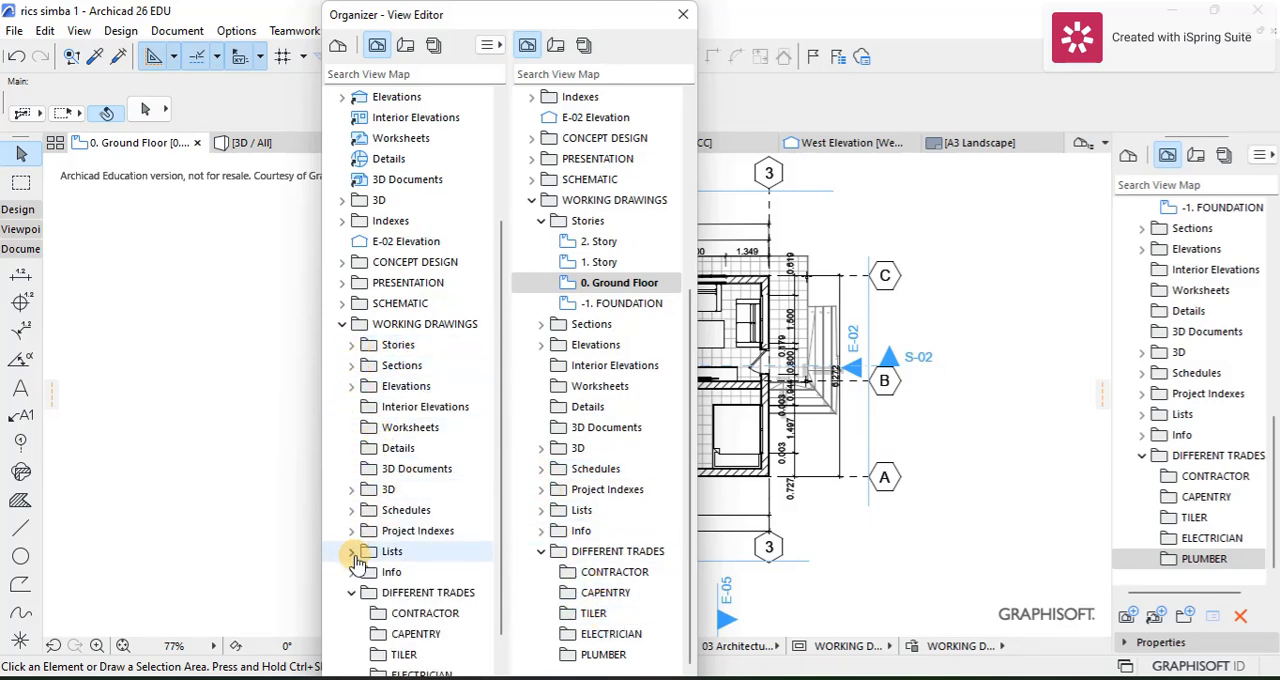
pyautogui.click(351, 592)
pyautogui.scroll(3, 368, 425)
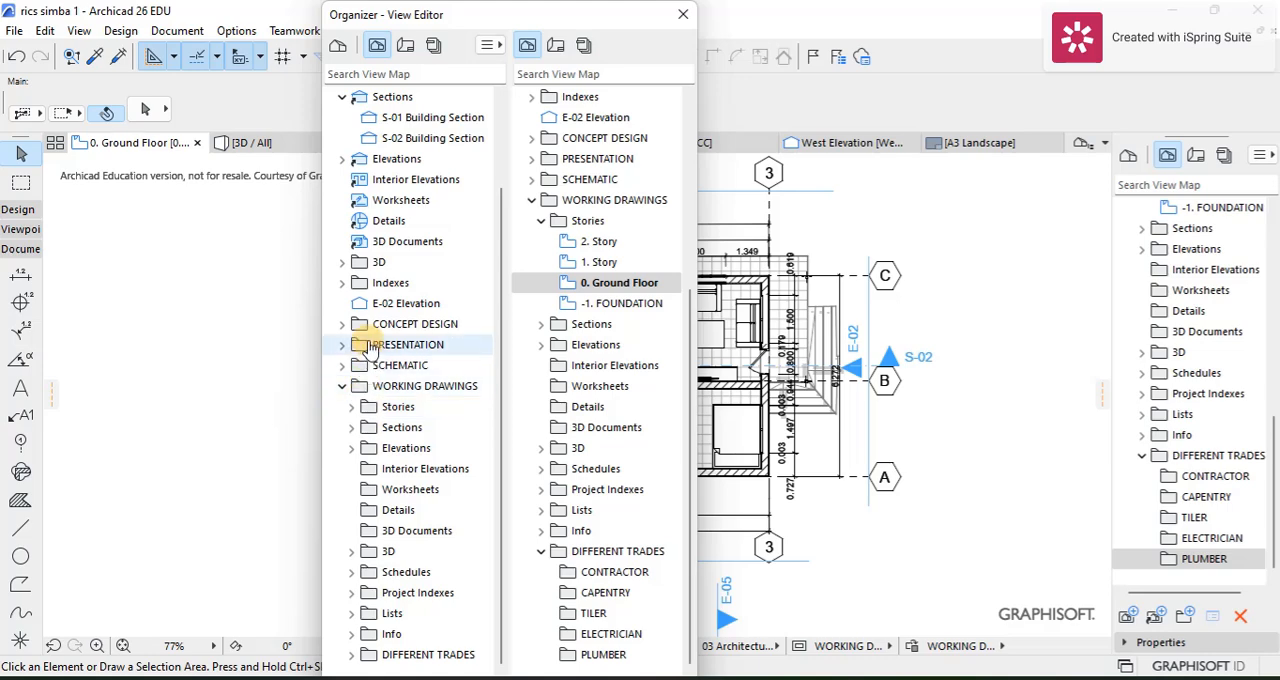
pyautogui.scroll(-3, 398, 445)
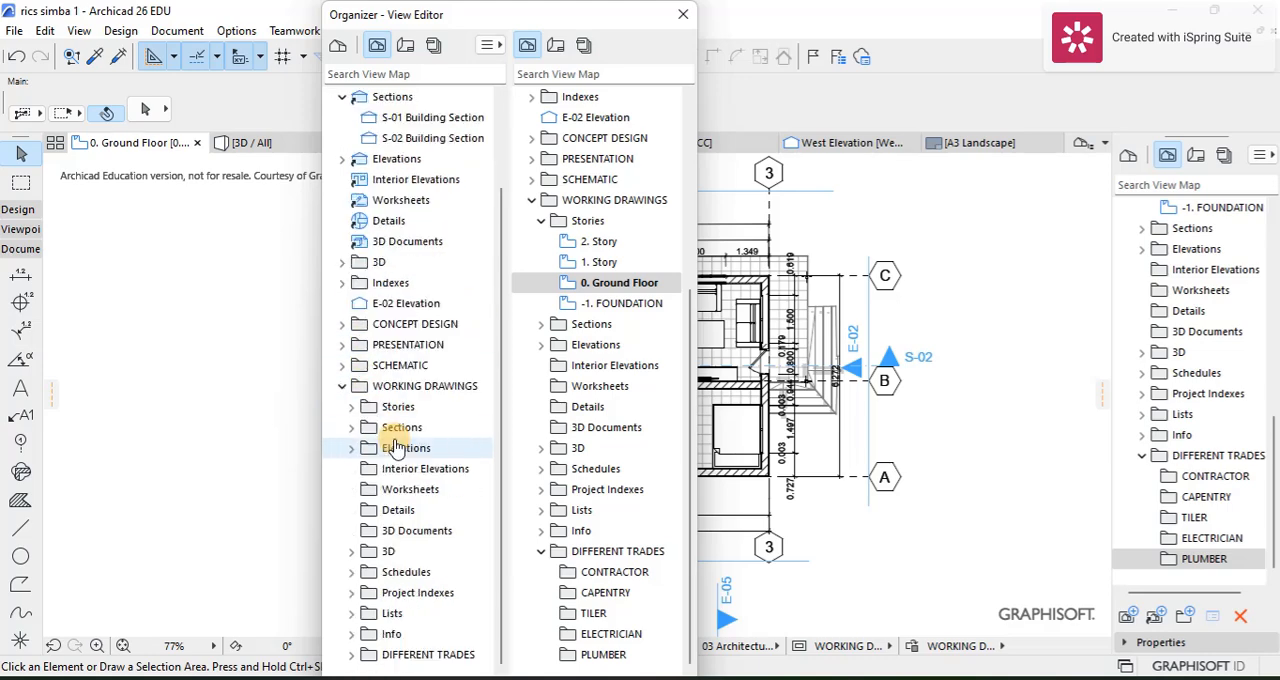
pyautogui.click(343, 389)
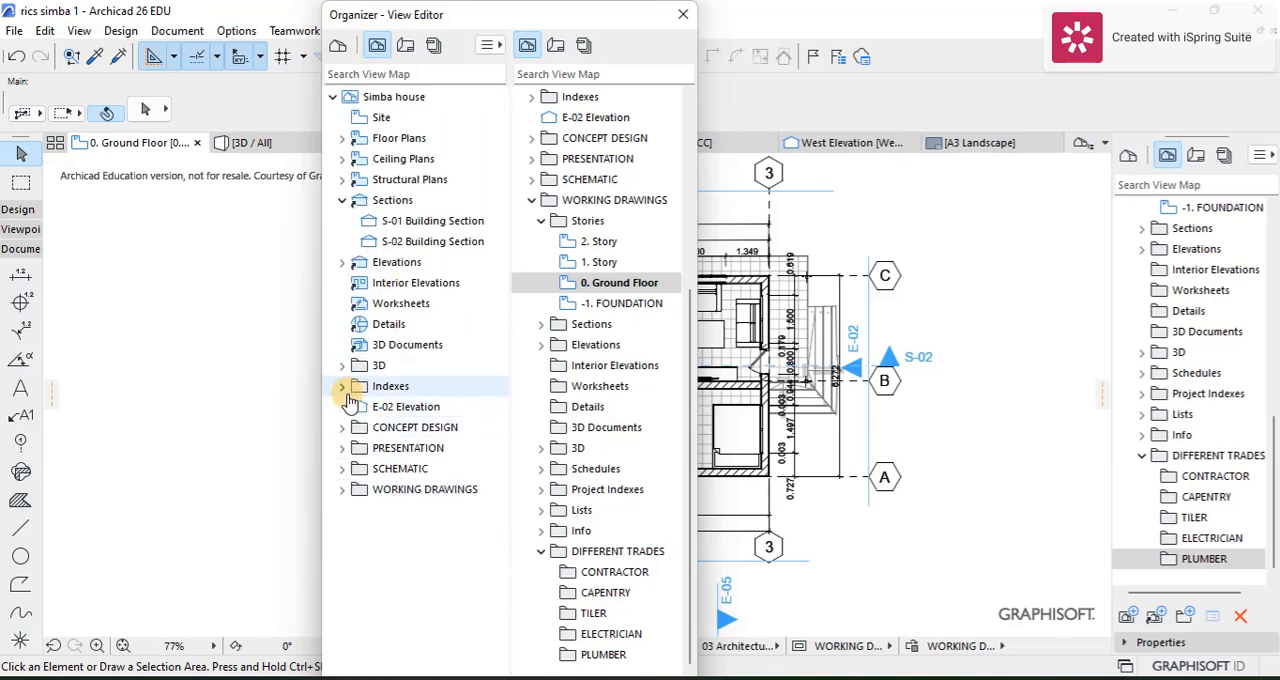
pyautogui.click(343, 490)
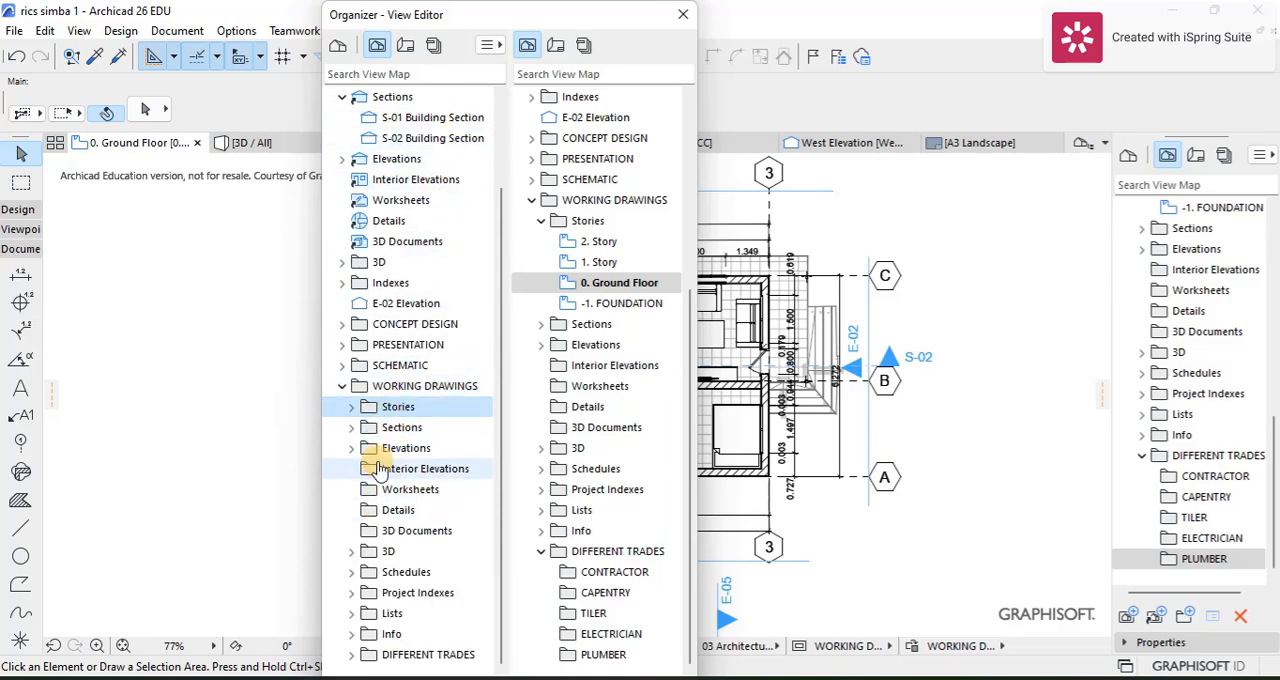
pyautogui.scroll(2, 380, 200)
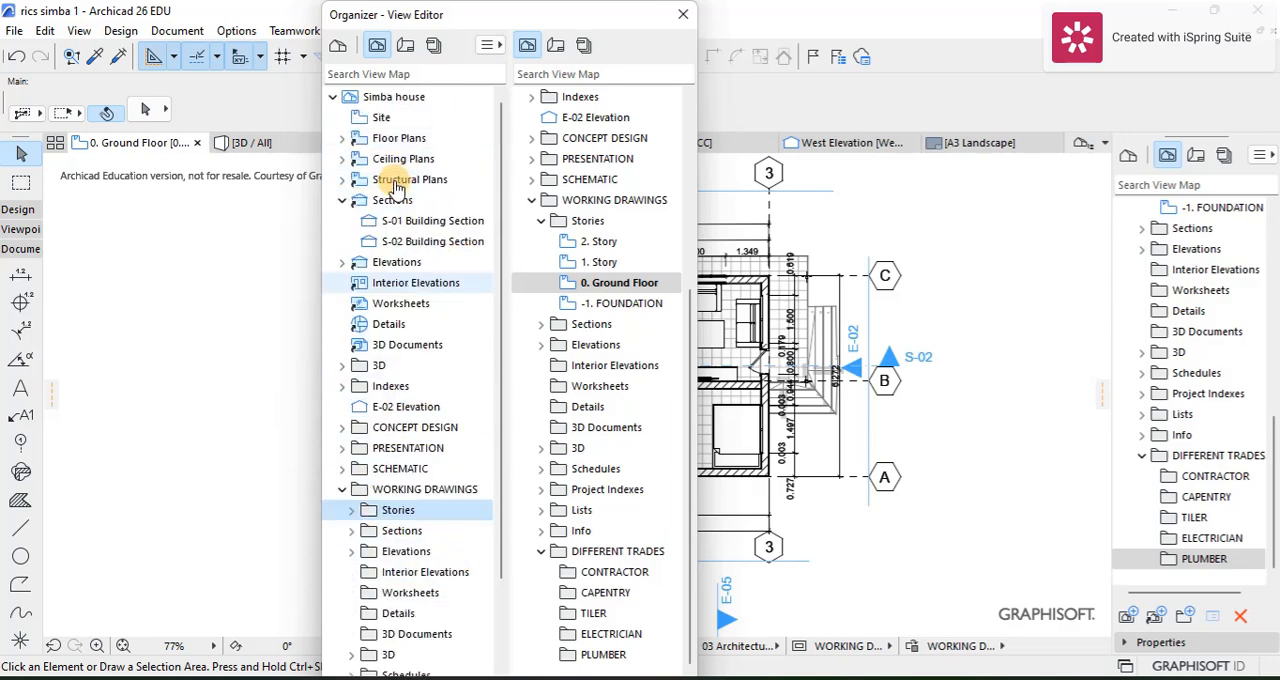
pyautogui.click(343, 388)
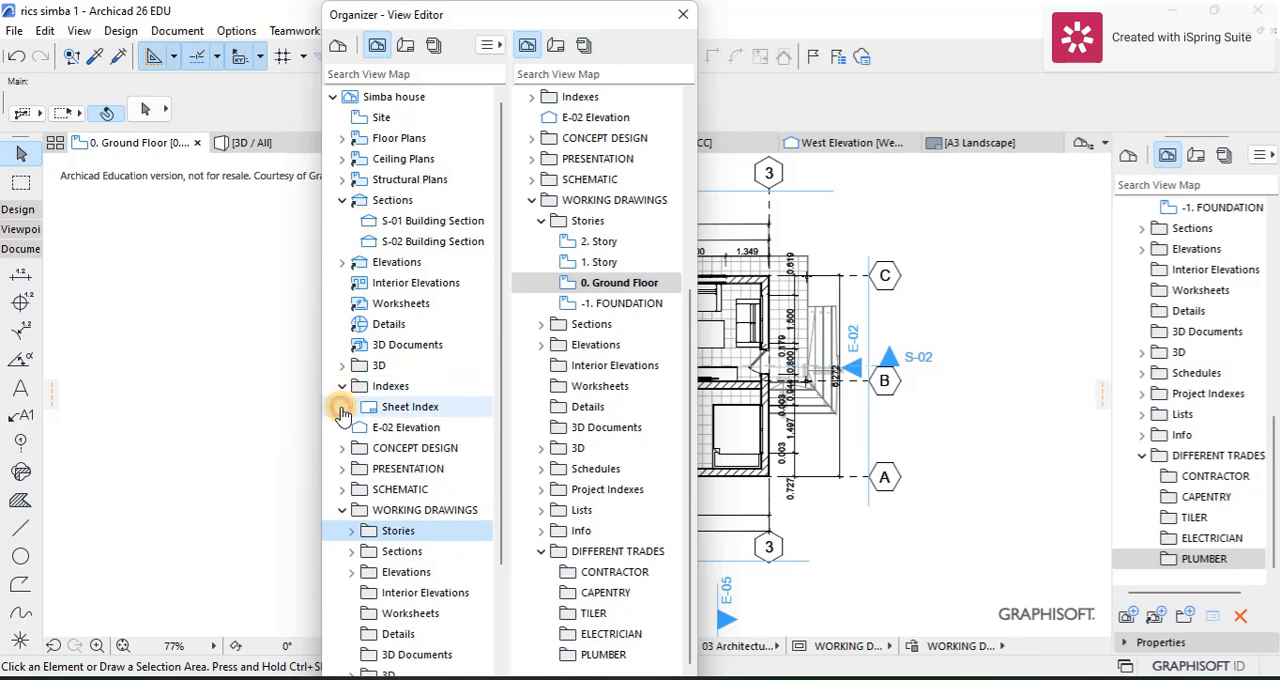
pyautogui.click(342, 386)
pyautogui.scroll(-2, 362, 420)
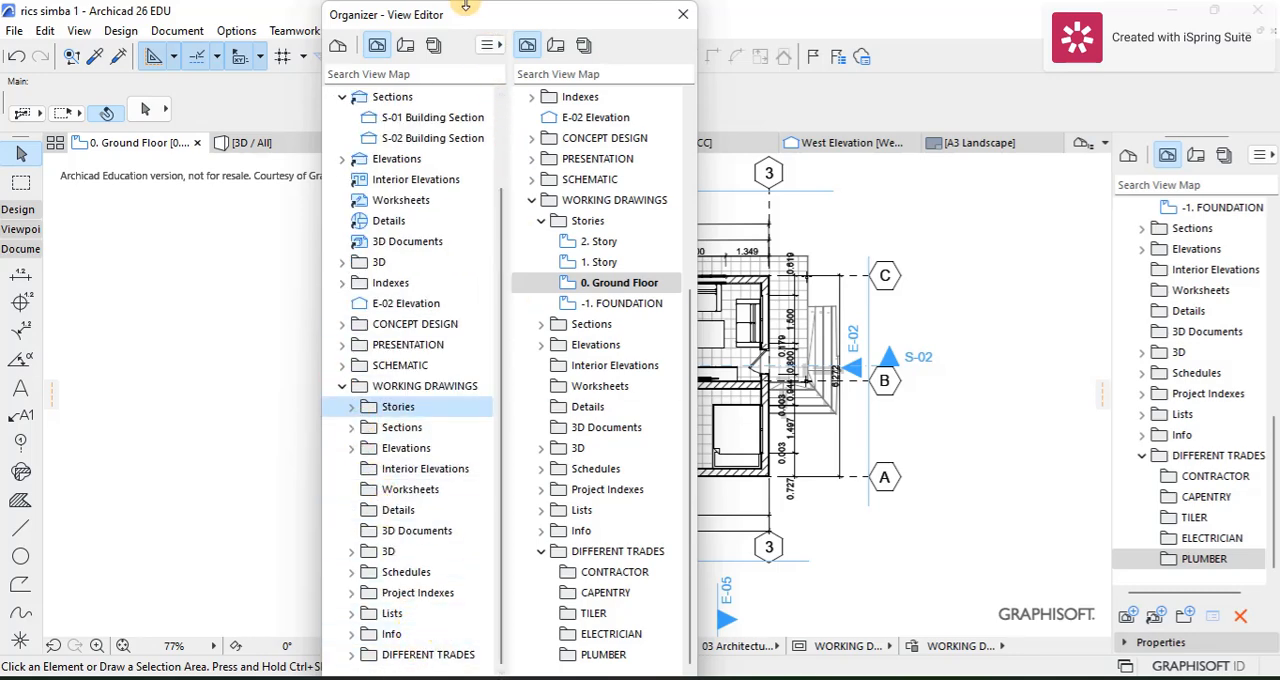
# Step: Copy the Stories folder of WORKING DRAWINGS into the CONTRACTOR folder under DIFFERENT TRADES using the Organizer
pyautogui.moveTo(489, 10); pyautogui.dragTo(497, 2)
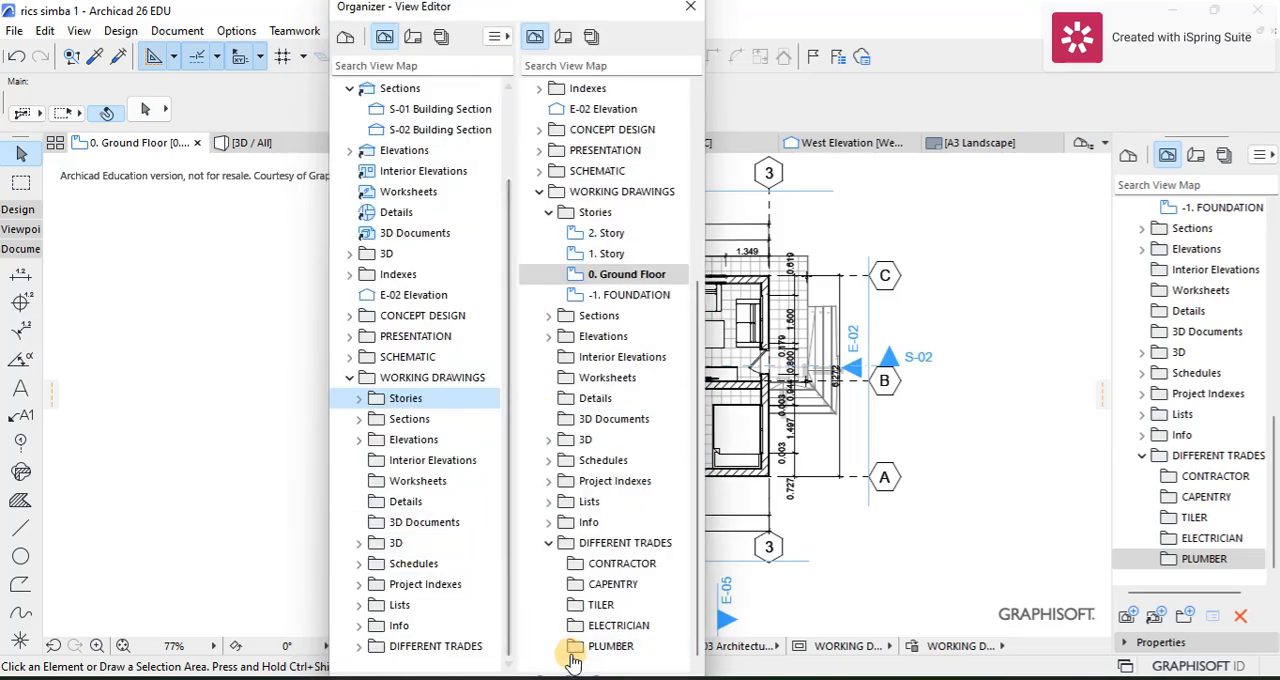
pyautogui.click(700, 656)
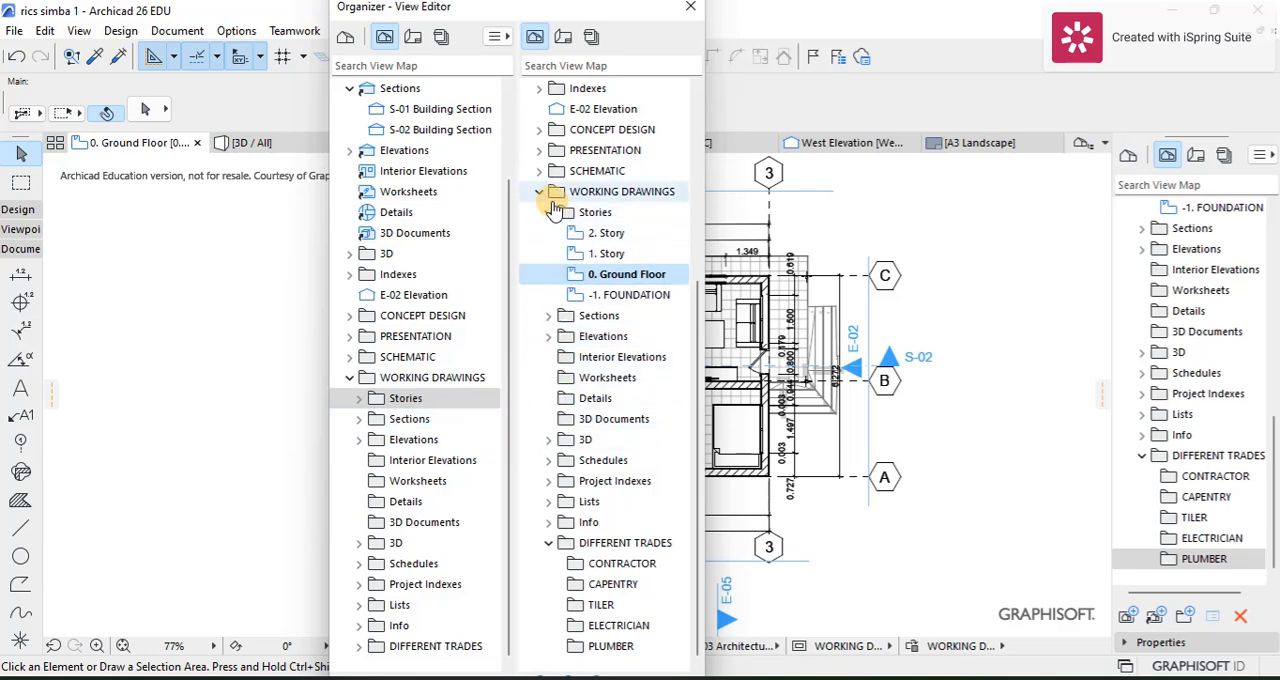
pyautogui.click(585, 564)
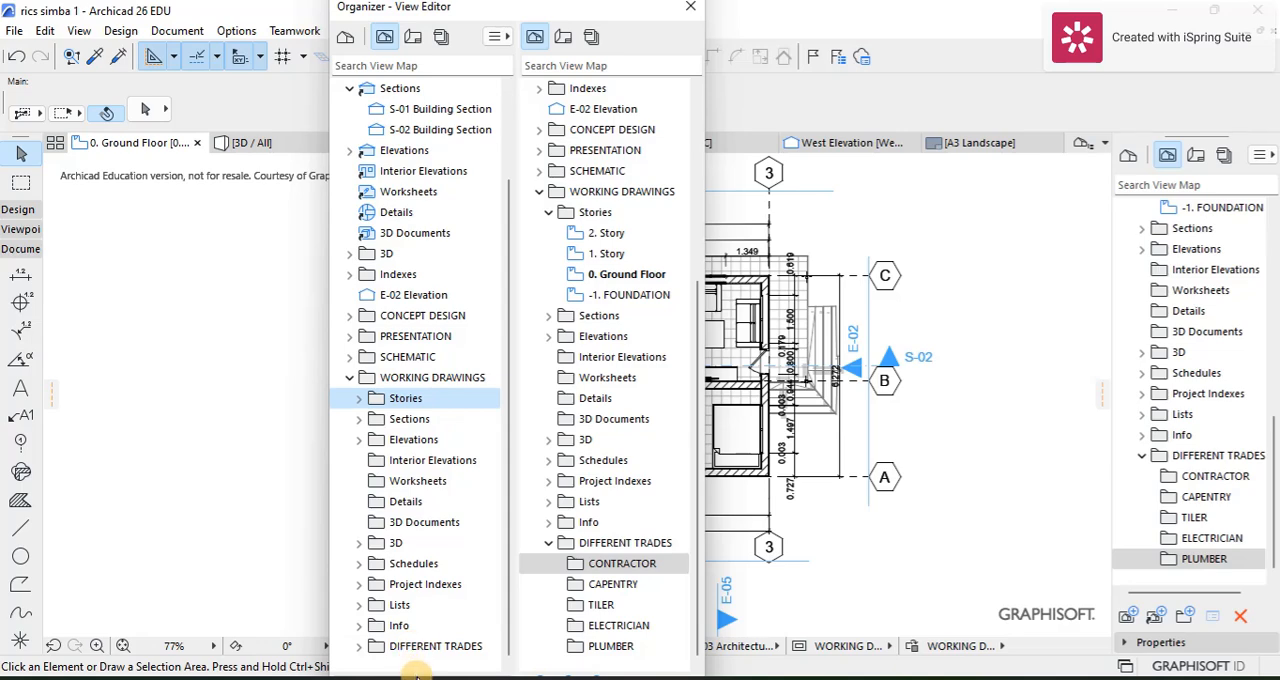
pyautogui.click(421, 676)
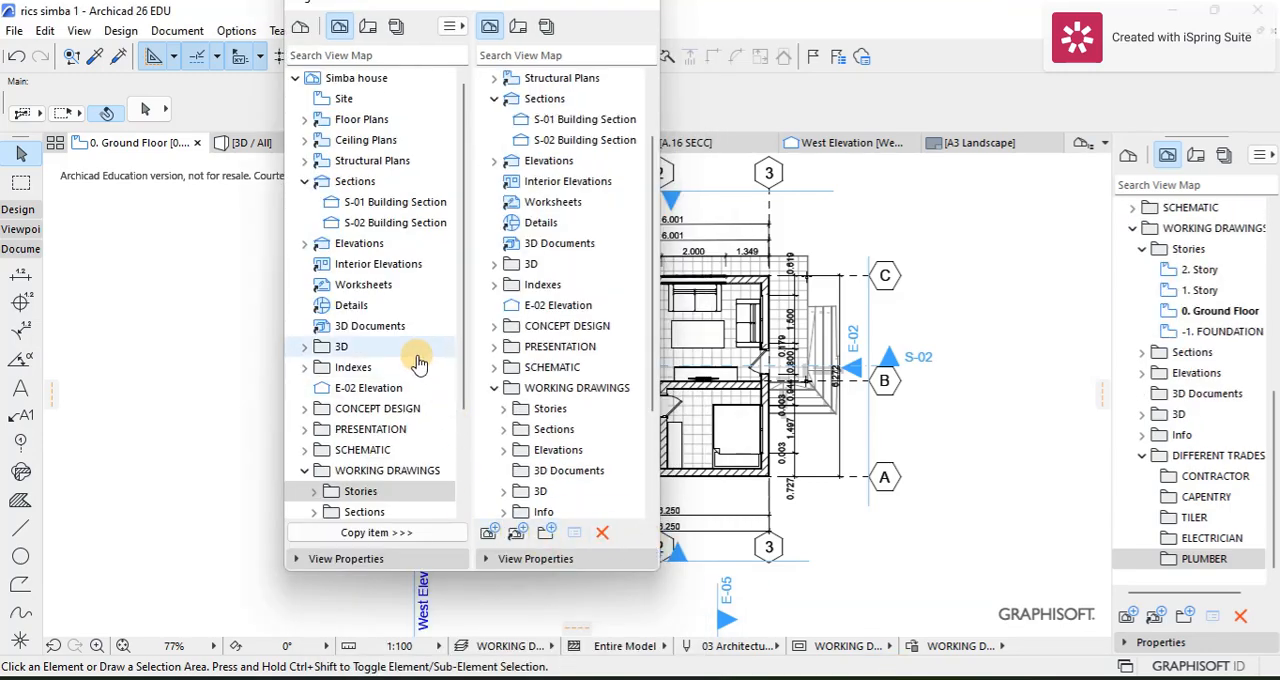
pyautogui.scroll(-2, 355, 473)
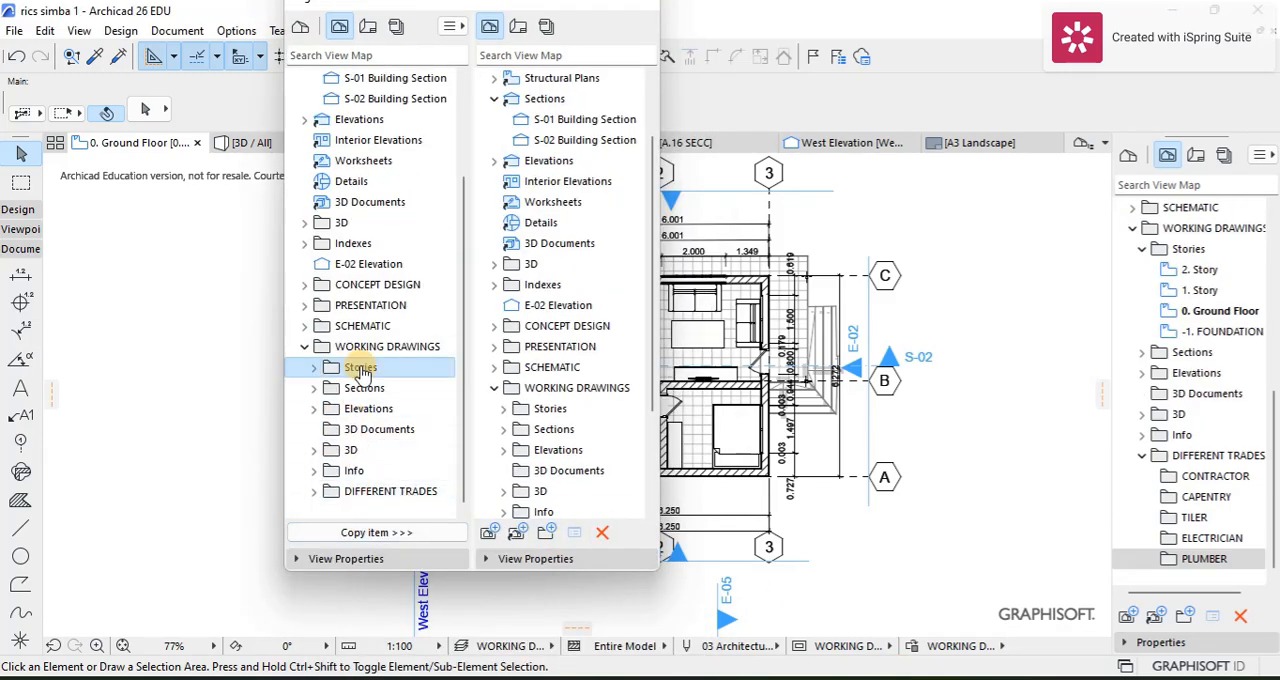
pyautogui.scroll(-3, 565, 485)
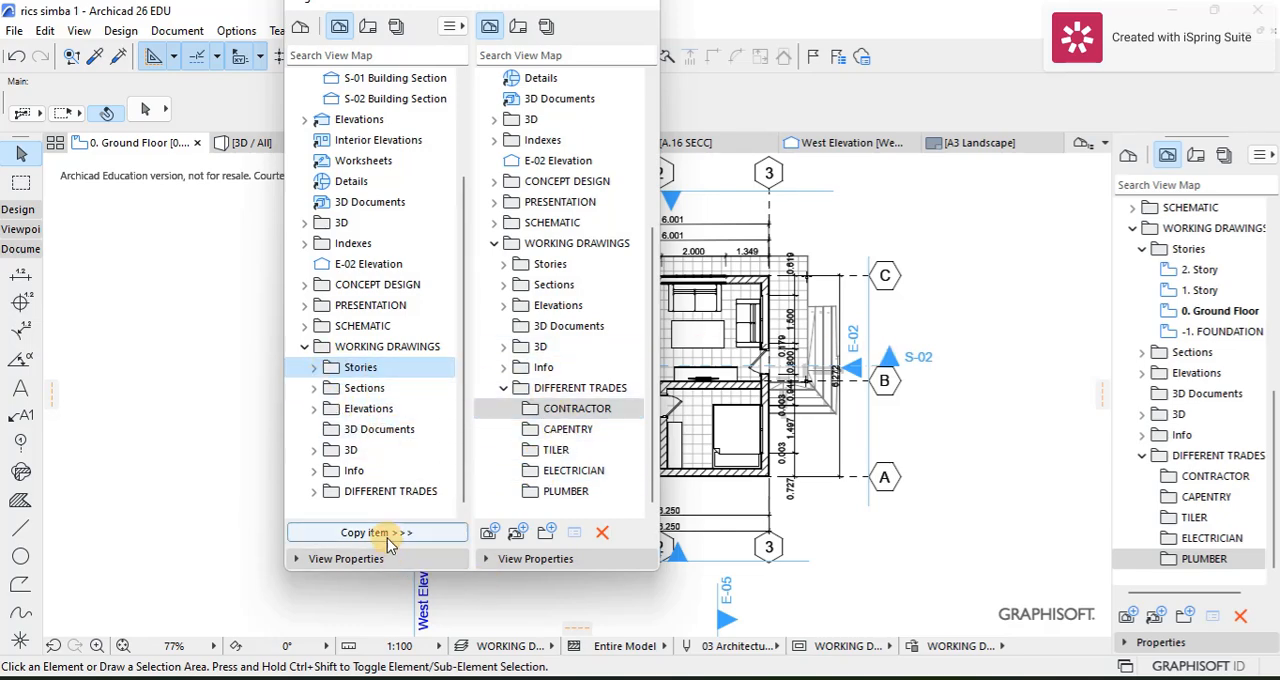
pyautogui.click(345, 532)
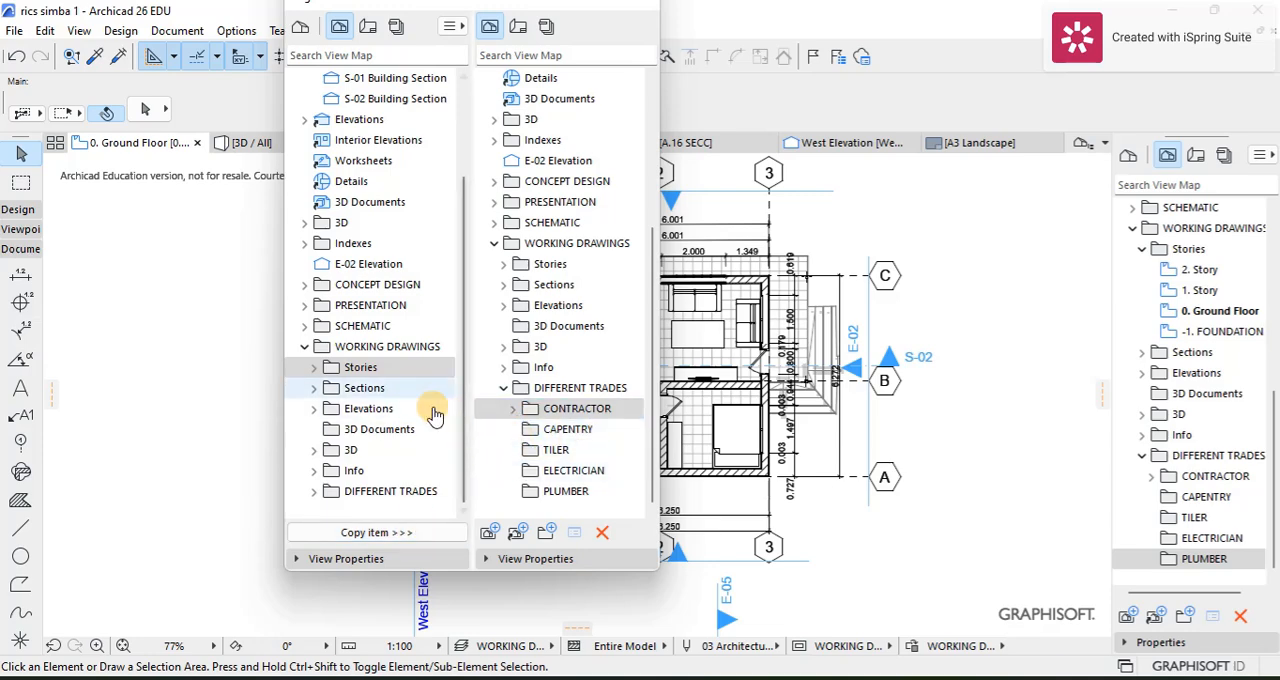
# Step: Copy the same Stories folder into the TILER, ELECTRICIAN and PLUMBER folders, and close the Organizer
pyautogui.click(555, 450)
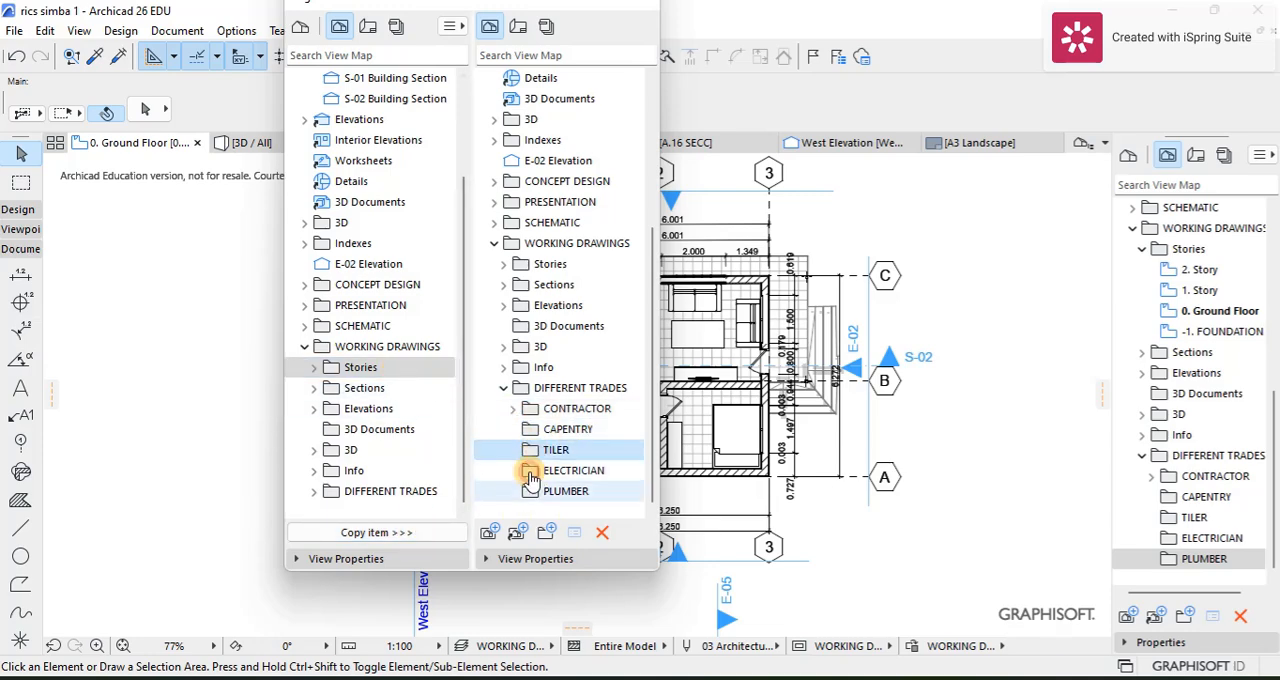
pyautogui.click(345, 532)
pyautogui.click(524, 476)
pyautogui.click(410, 532)
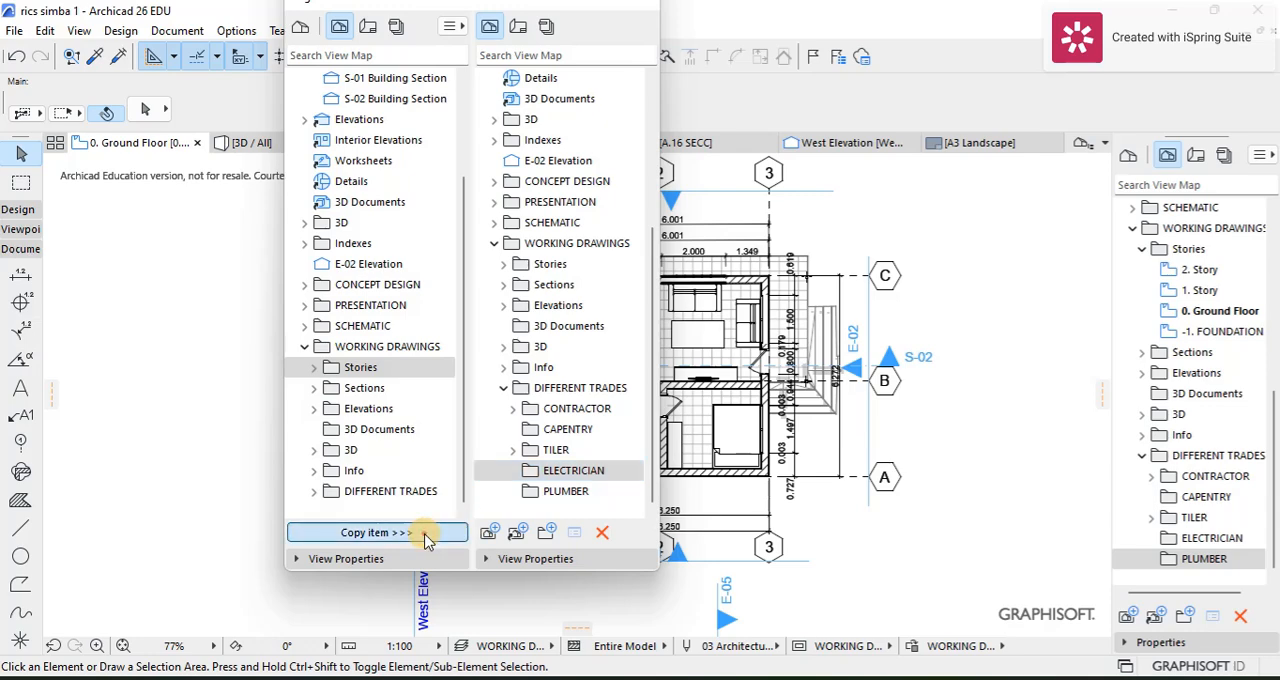
pyautogui.click(545, 491)
pyautogui.click(413, 532)
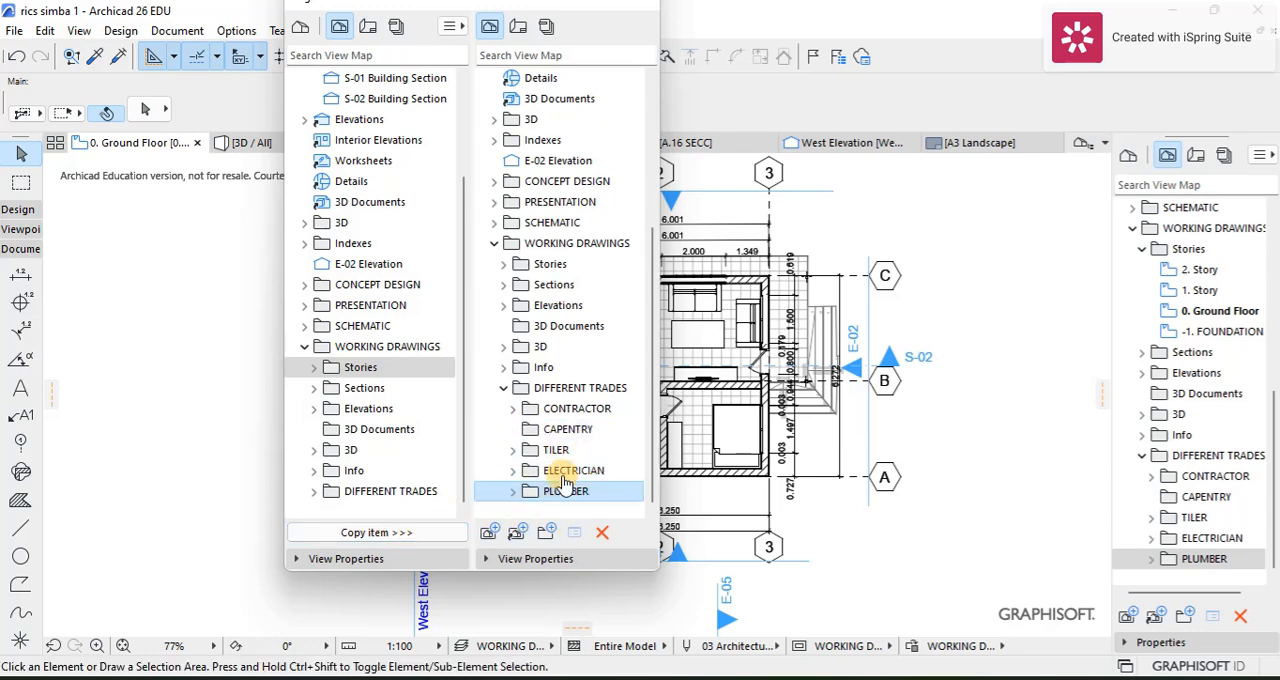
pyautogui.click(516, 491)
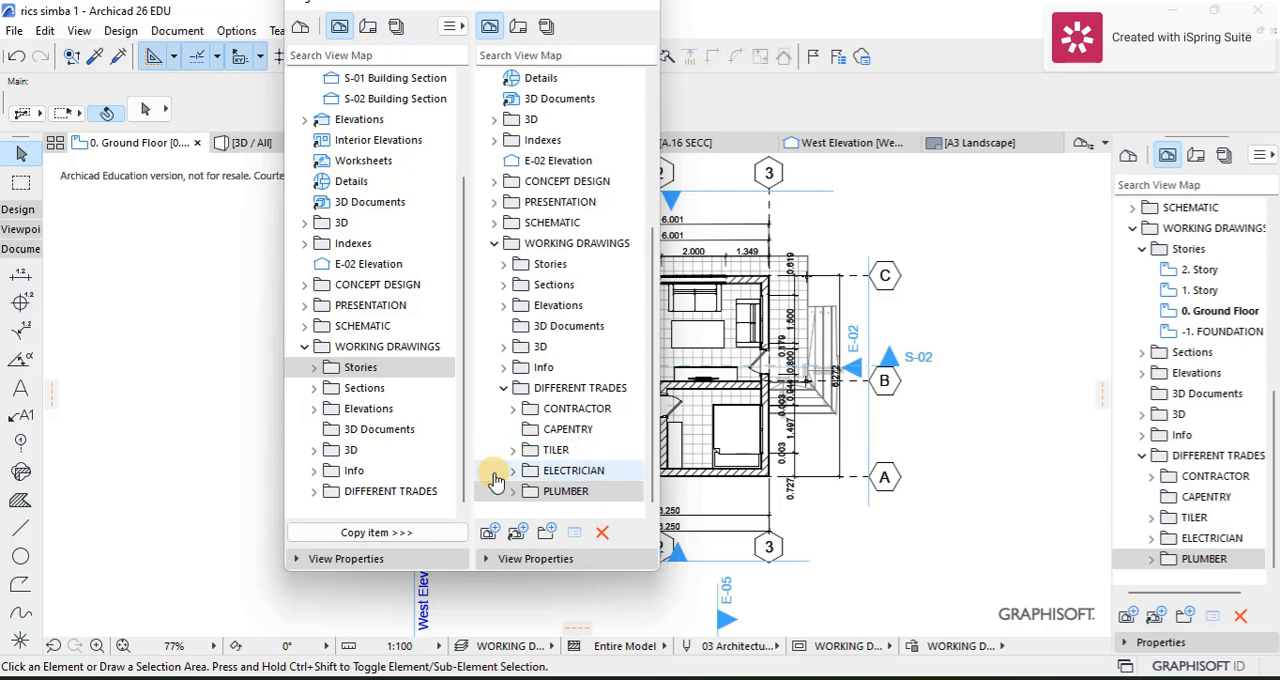
pyautogui.click(510, 491)
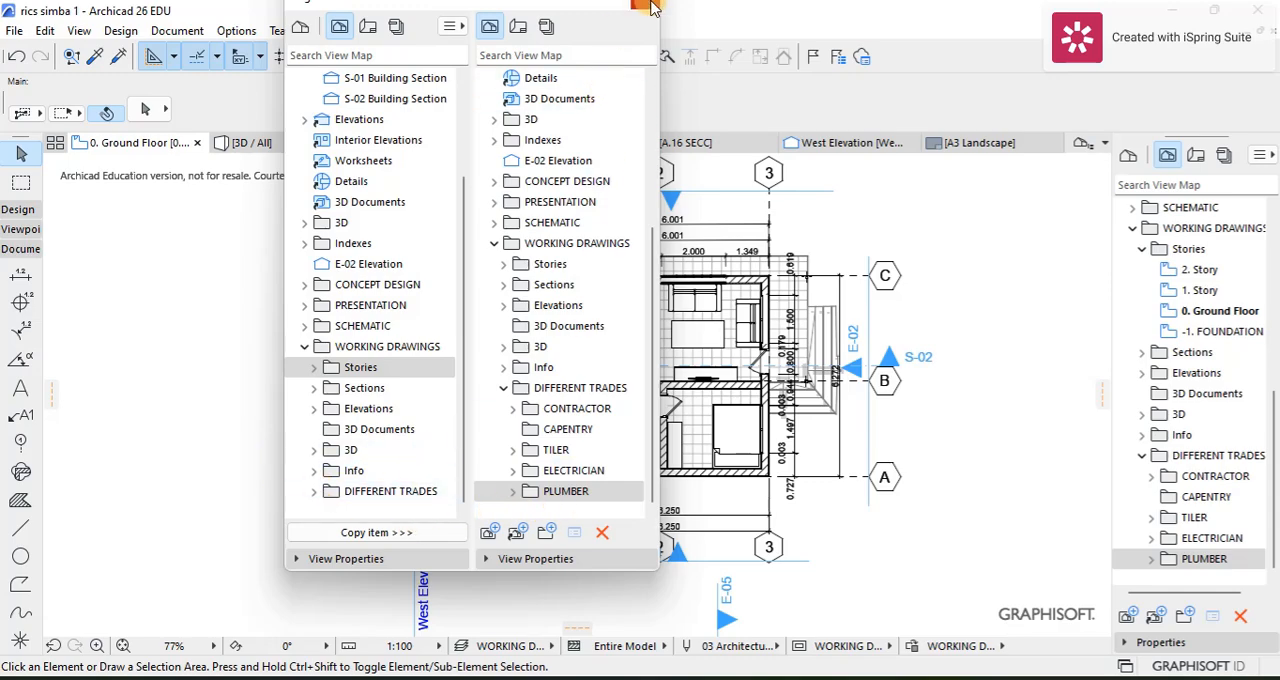
pyautogui.click(648, 9)
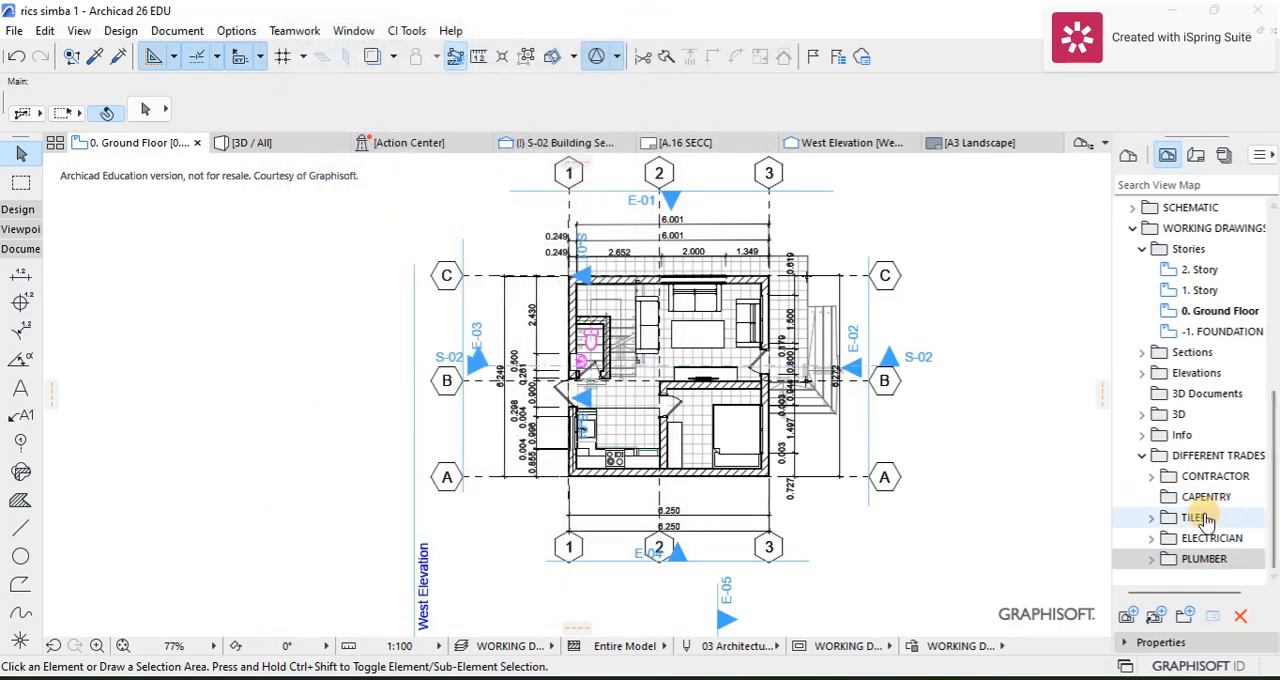
# Step: Open the 0. Ground Floor view from the Stories folder inside CONTRACTOR
pyautogui.click(1151, 476)
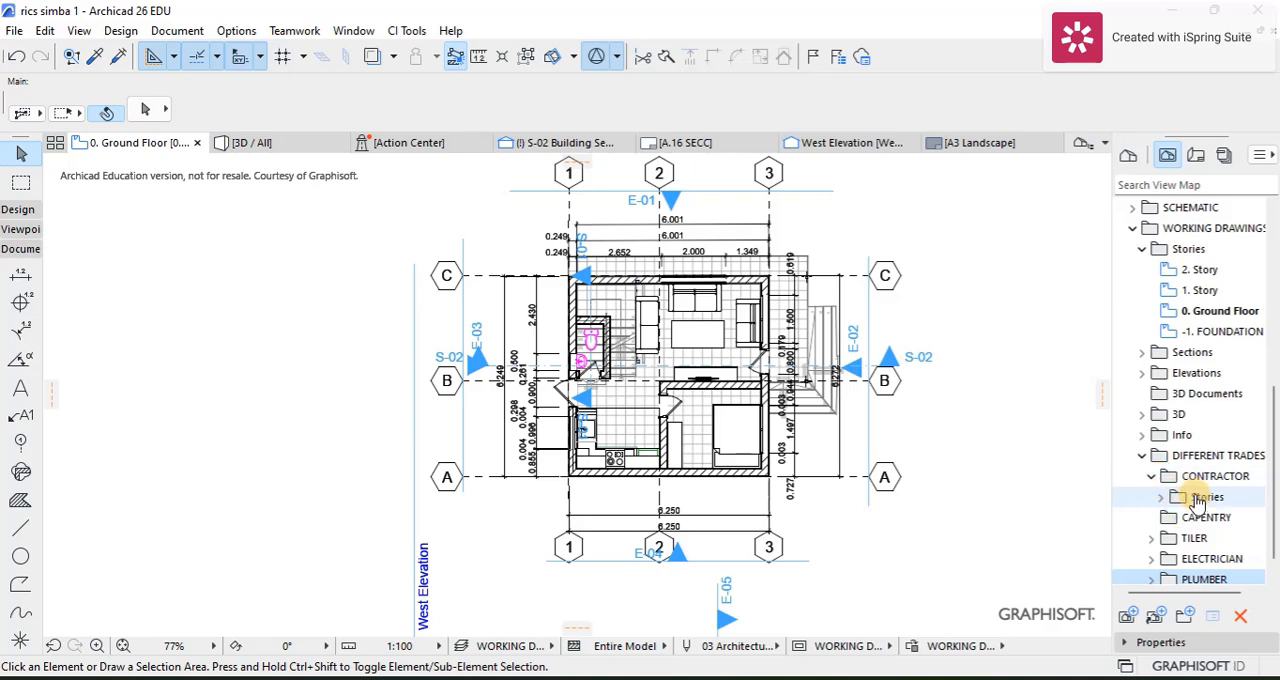
pyautogui.click(1196, 500)
pyautogui.click(1161, 497)
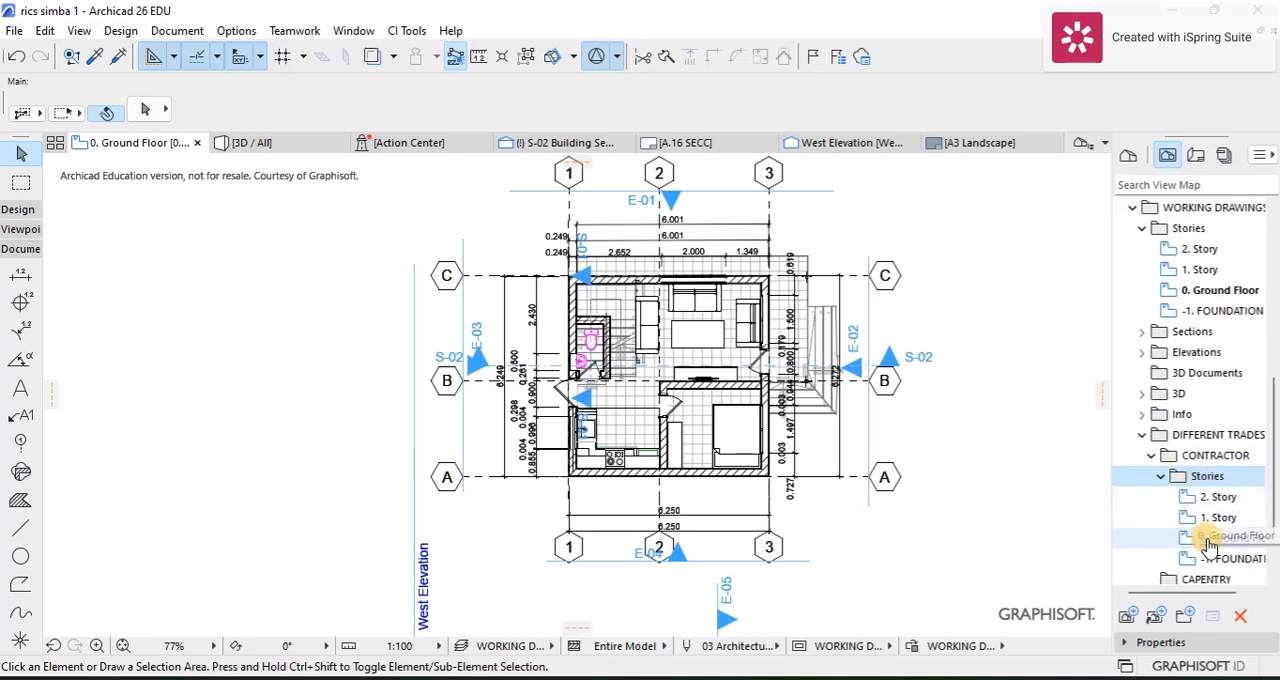
pyautogui.click(1215, 546)
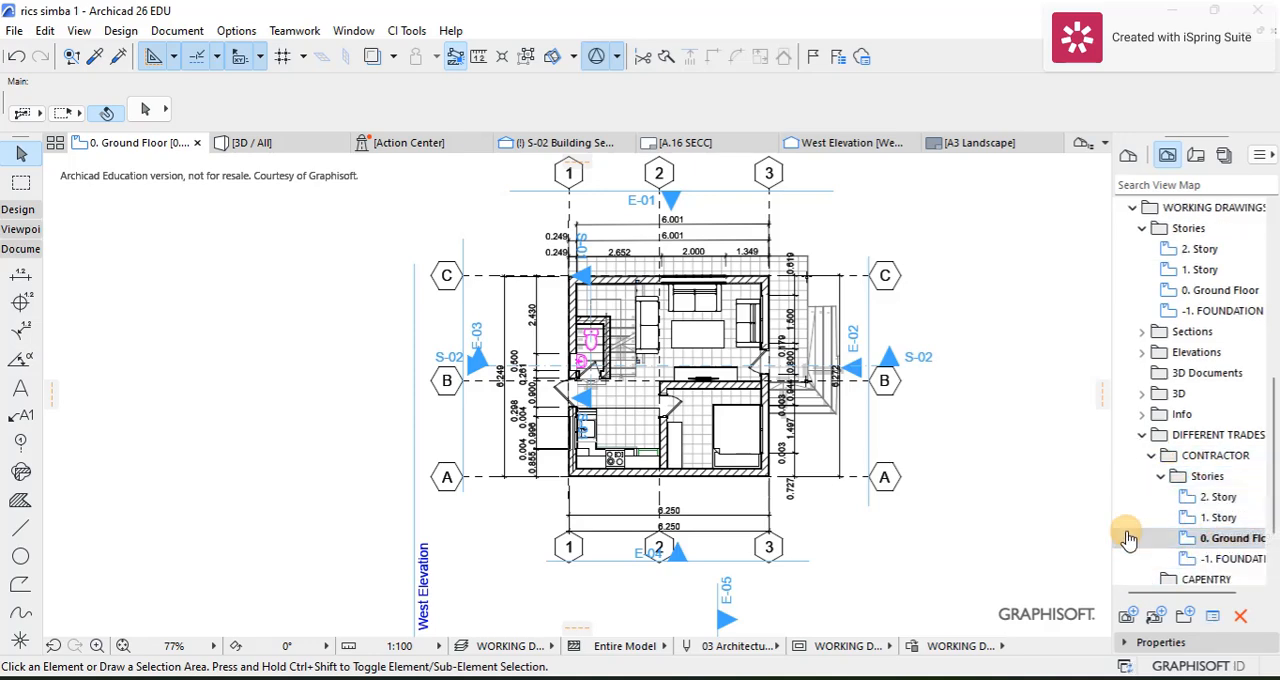
pyautogui.doubleClick(1225, 538)
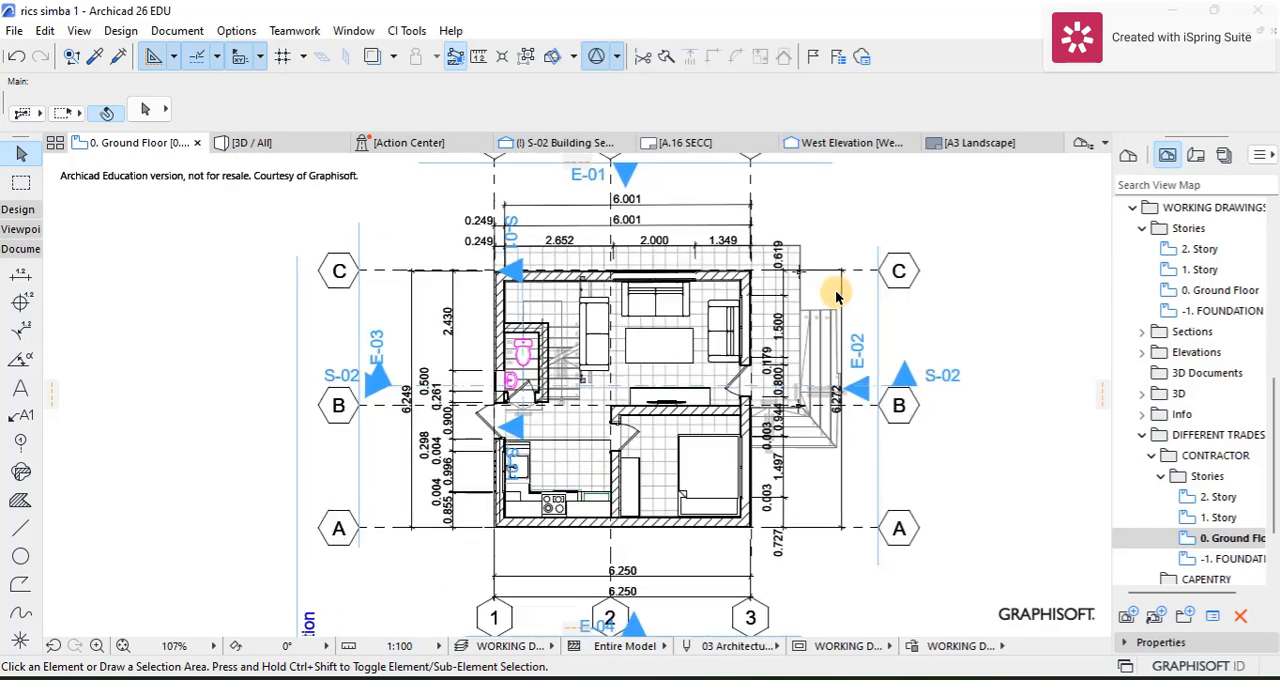
pyautogui.scroll(3, 663, 286)
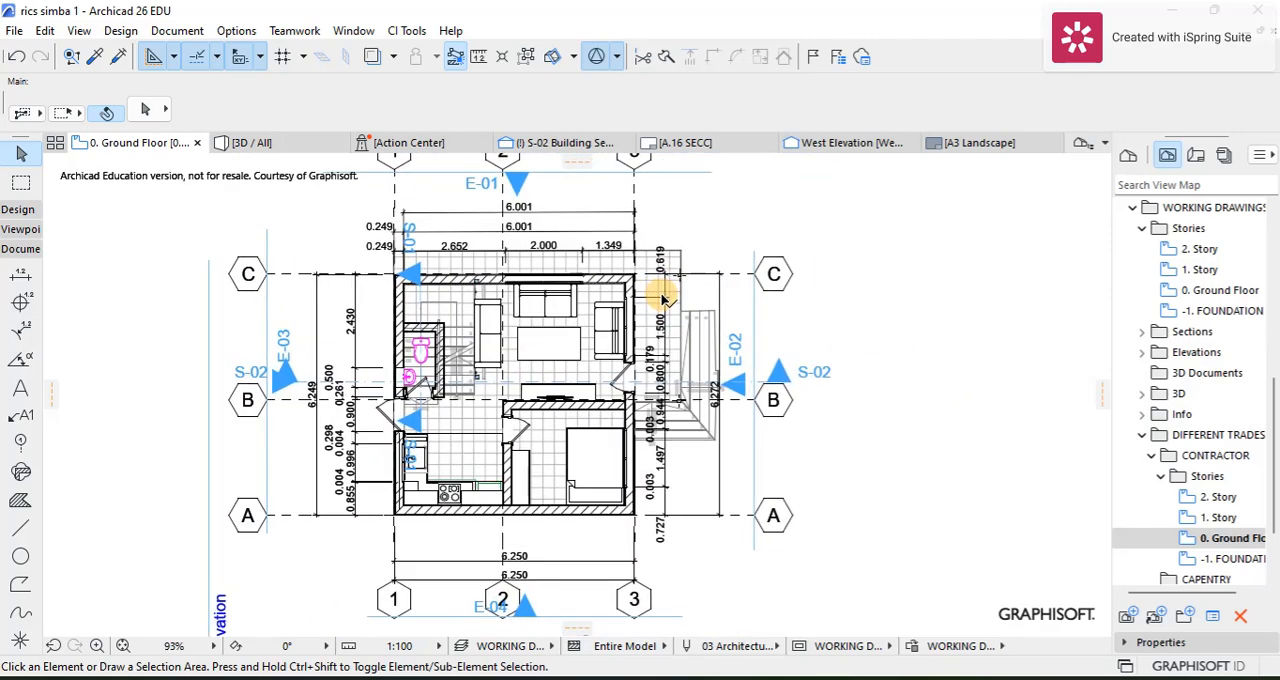
pyautogui.scroll(-2, 1180, 520)
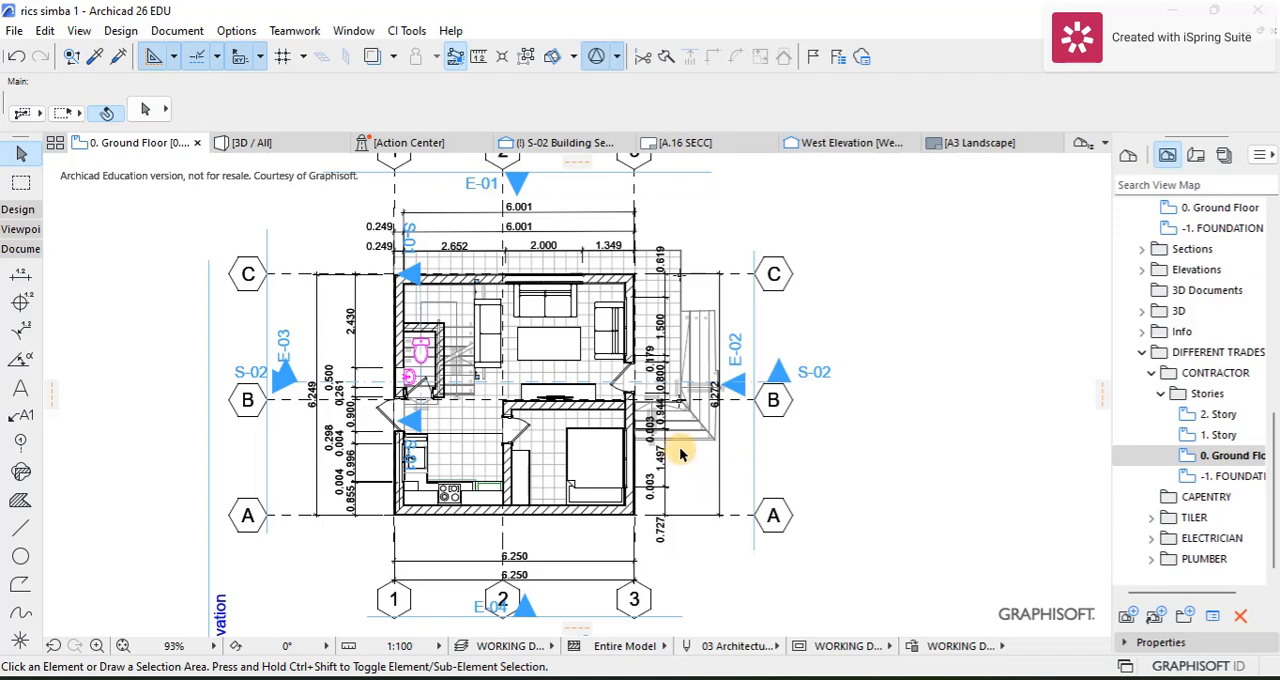
pyautogui.scroll(1, 507, 355)
pyautogui.scroll(-1, 386, 285)
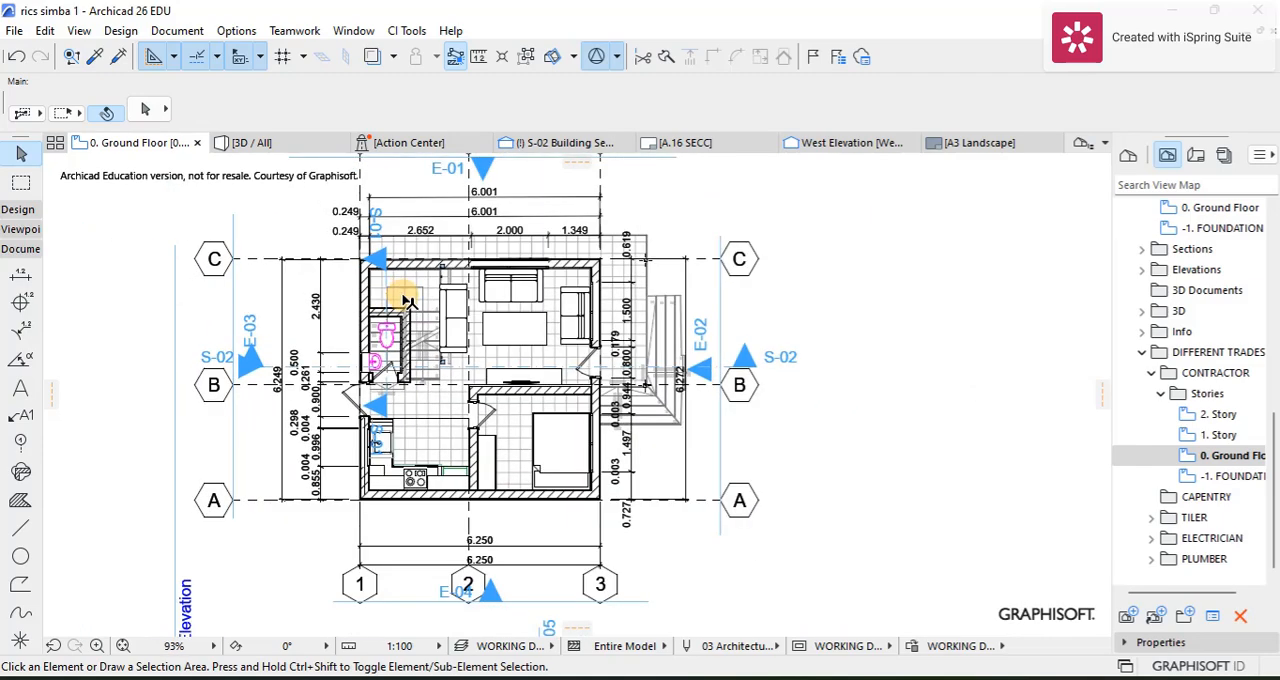
# Step: Create a layer combination named CONTRACTOR in the Layers (Model Views) settings while WORKING DRAWINGS is the selected combination
pyautogui.click(182, 30)
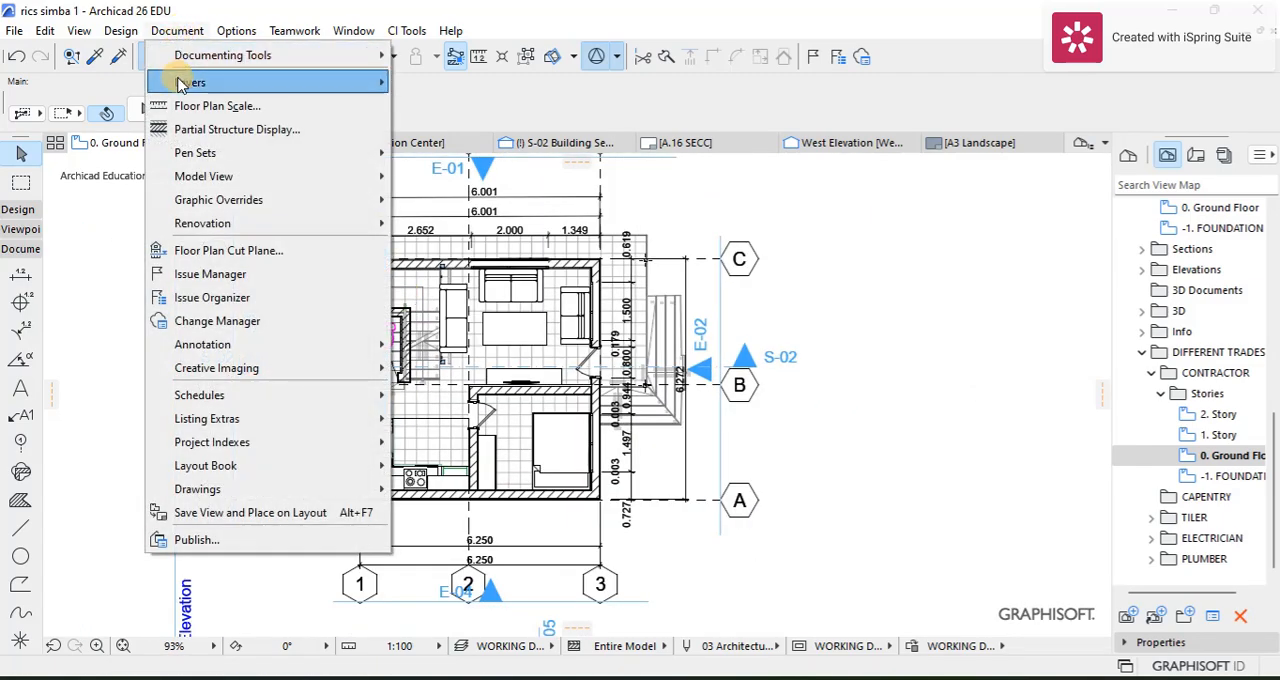
pyautogui.moveTo(180, 84)
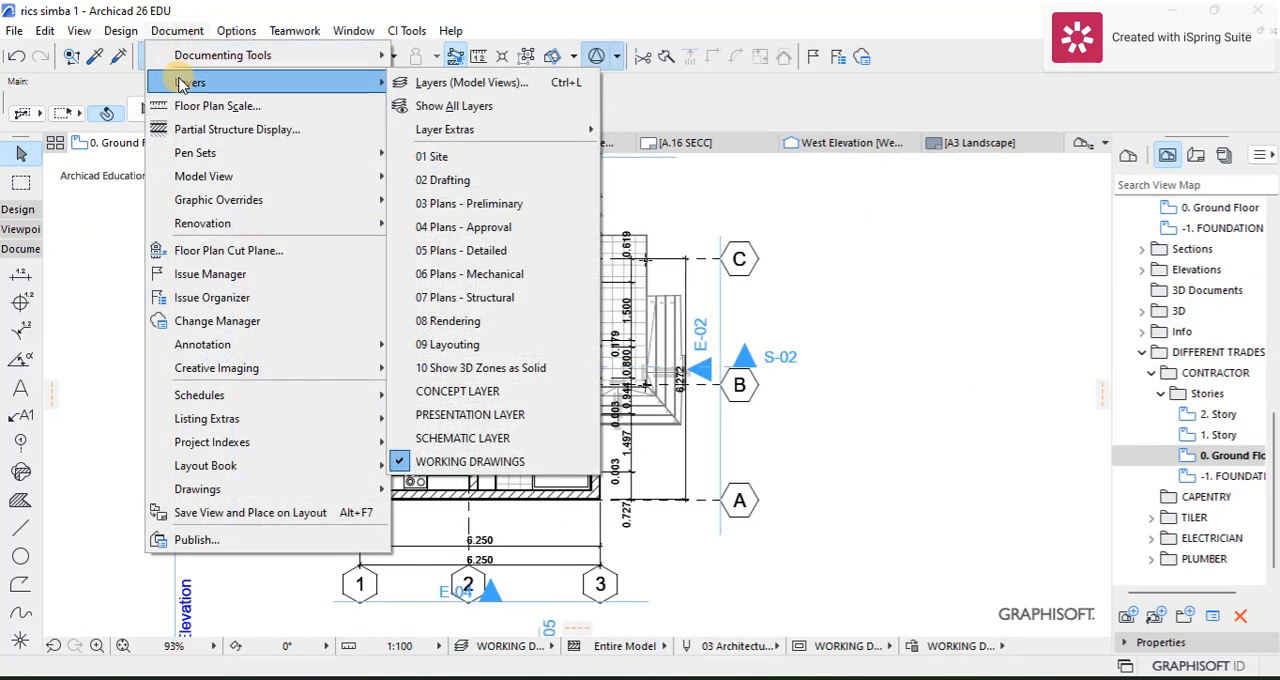
pyautogui.click(450, 84)
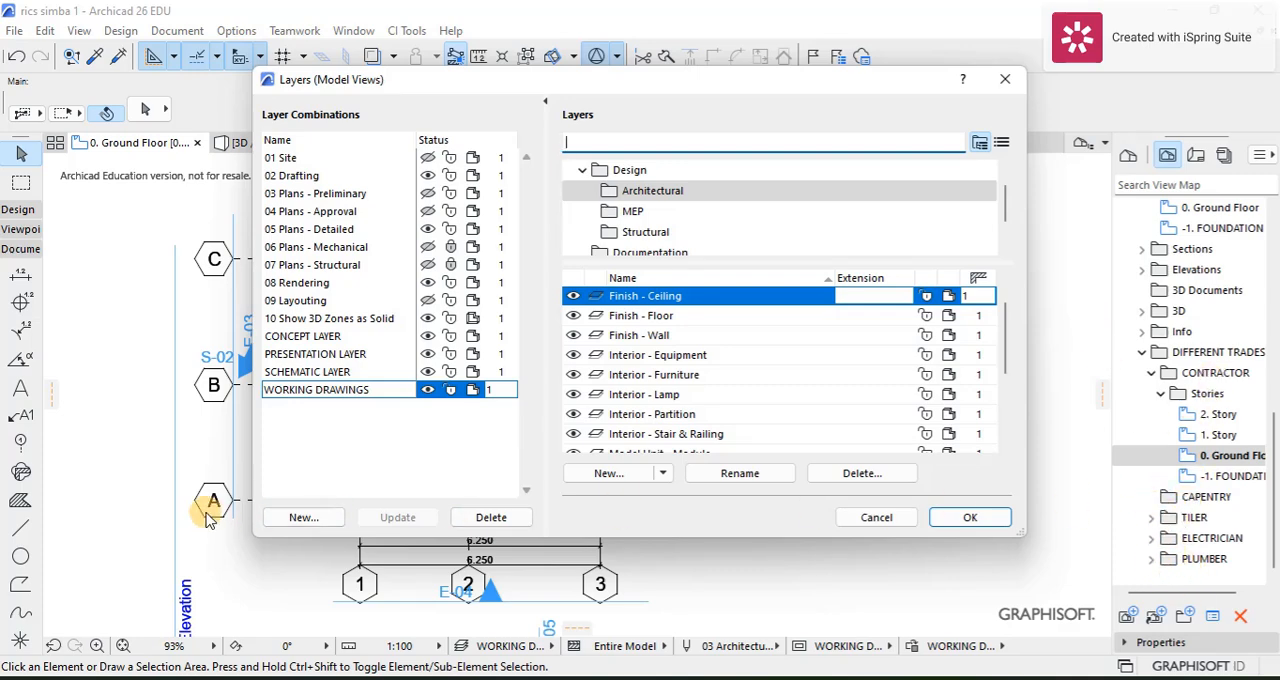
pyautogui.click(310, 517)
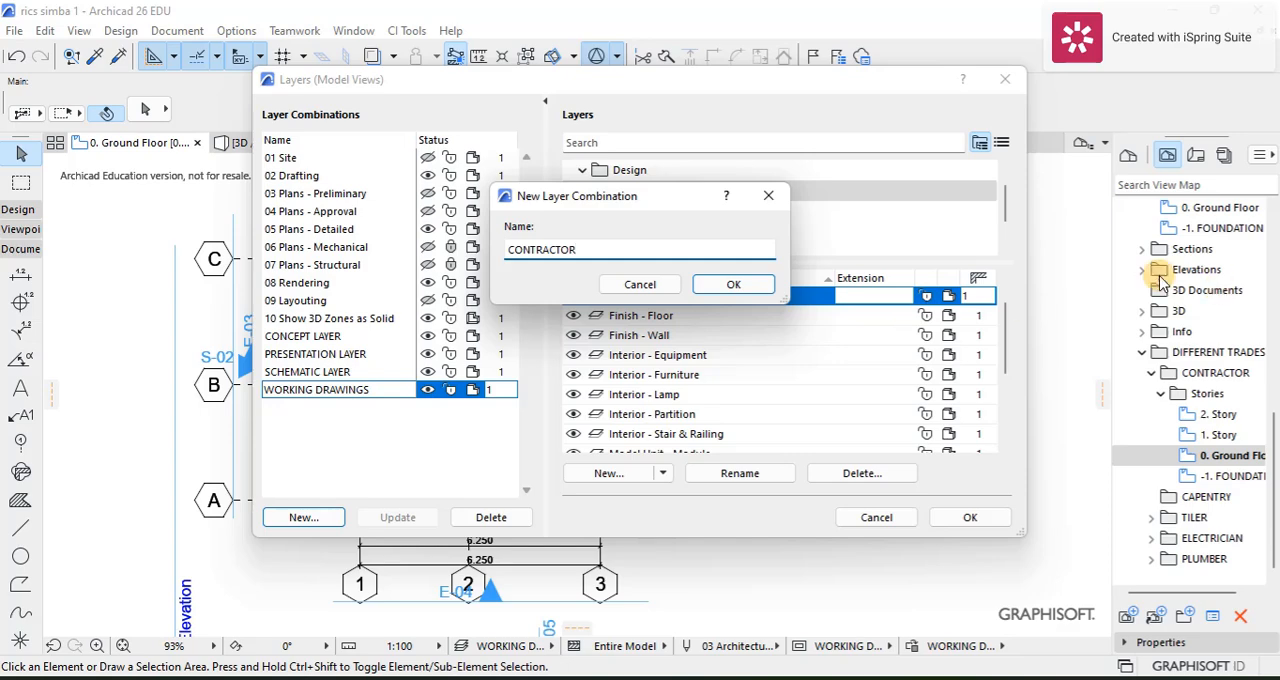
pyautogui.click(733, 284)
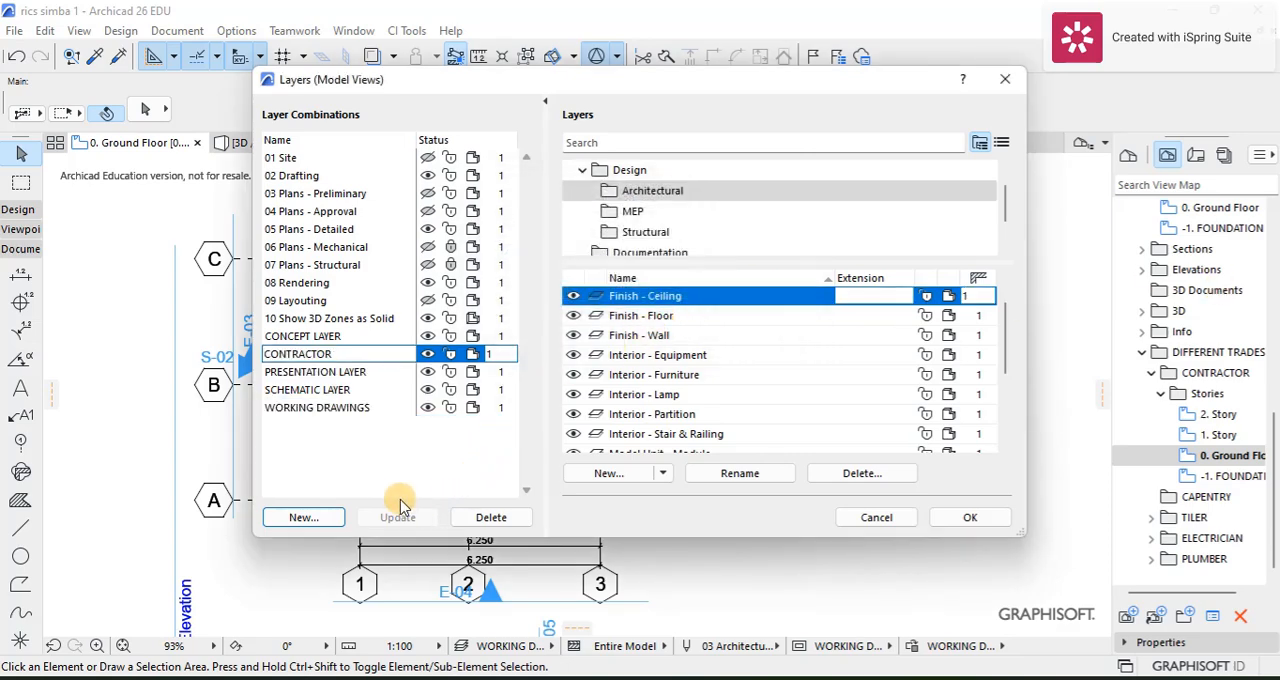
# Step: Add two more layer combinations named CAPENTRY and TILER
pyautogui.click(318, 517)
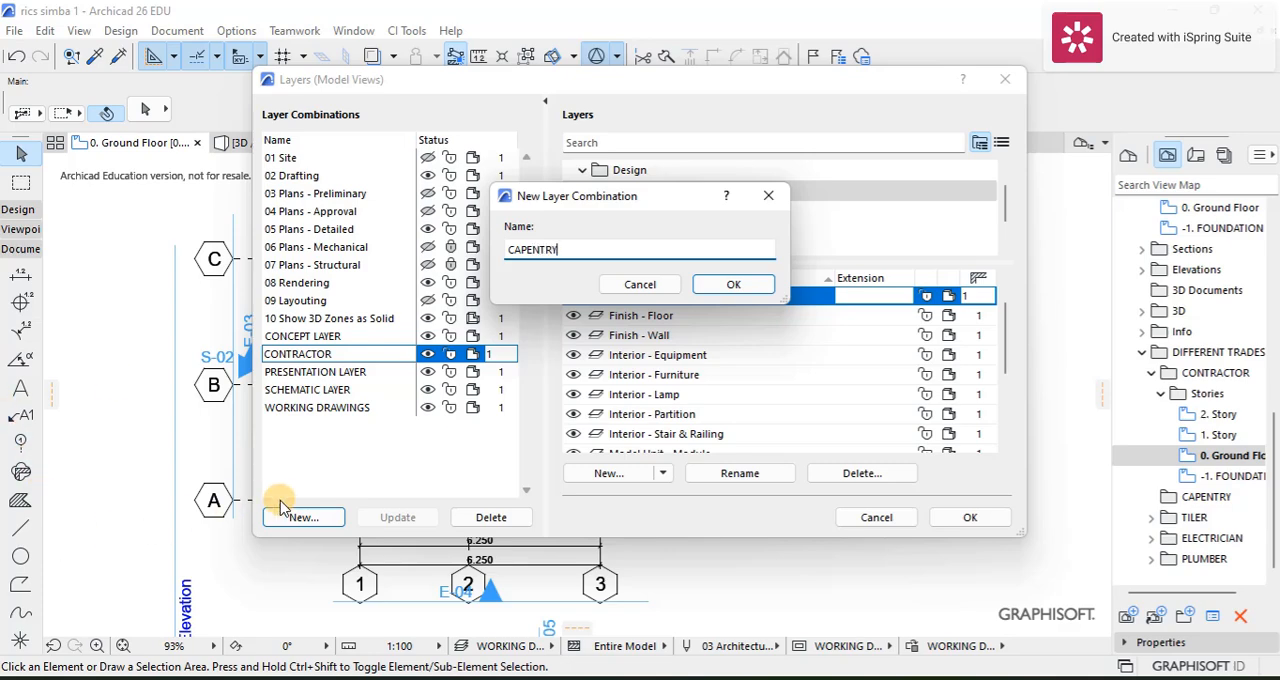
pyautogui.click(733, 285)
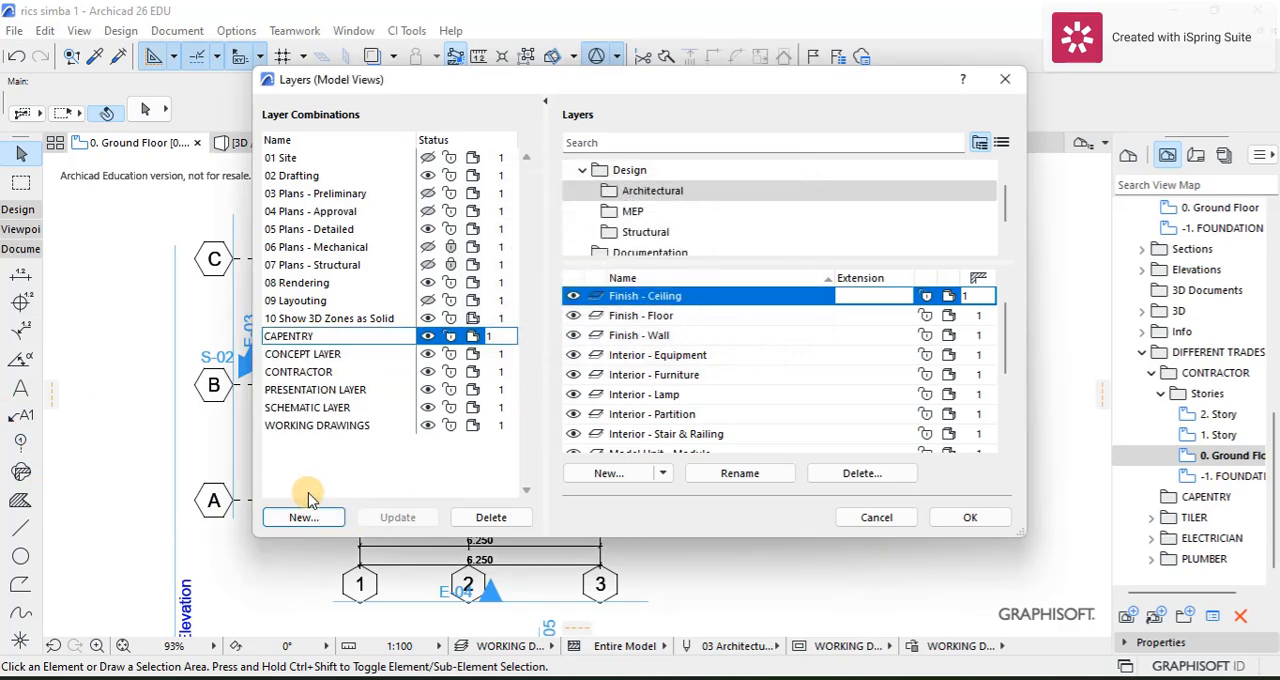
pyautogui.click(305, 517)
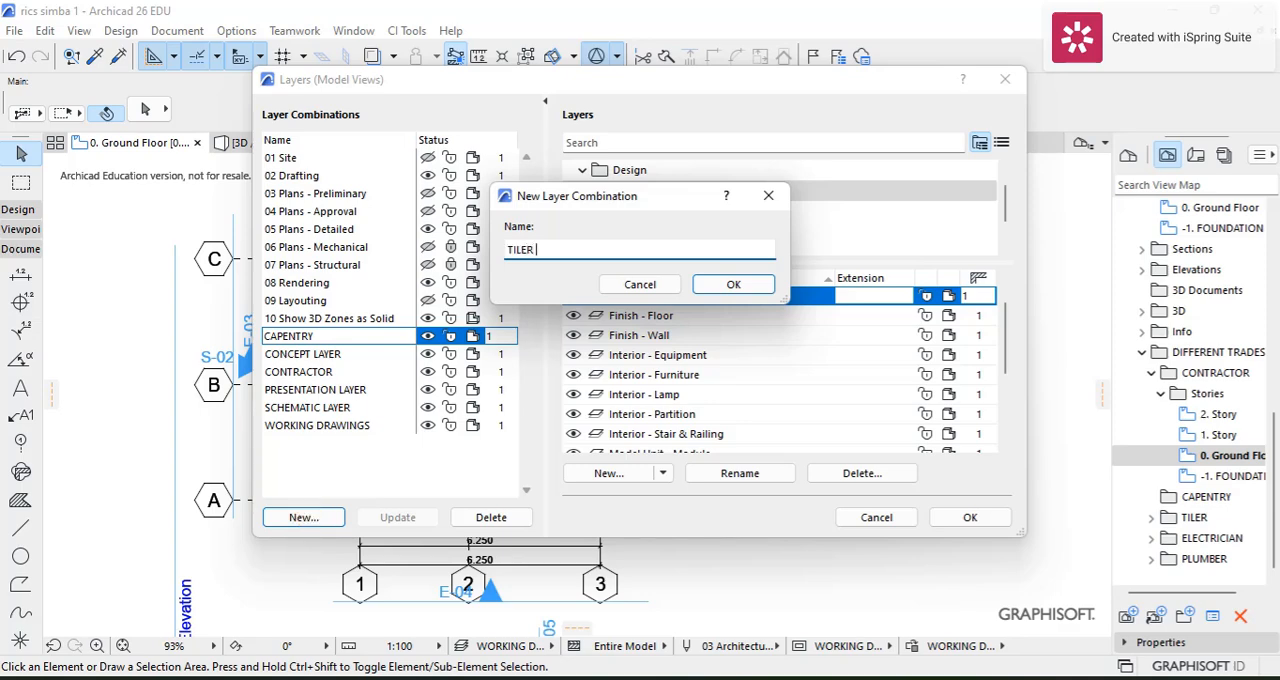
pyautogui.click(727, 287)
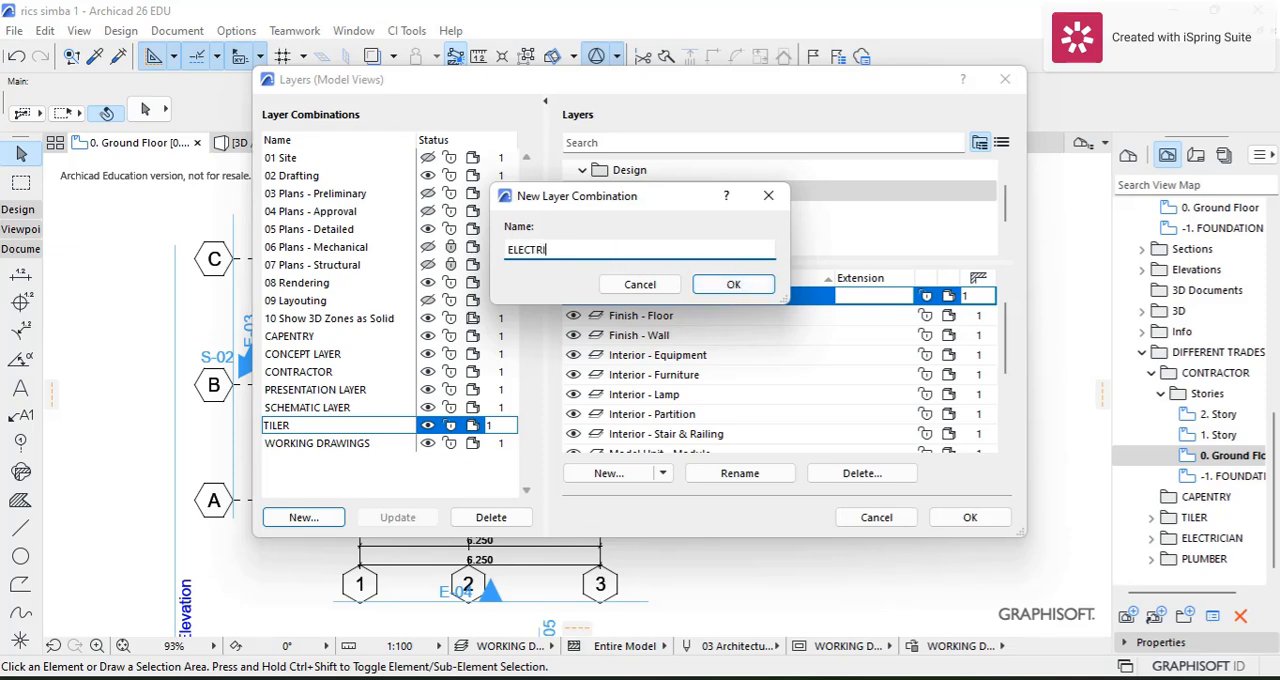
# Step: Add two more layer combinations named ELECTRICIAN and PLUMBER
pyautogui.click(733, 284)
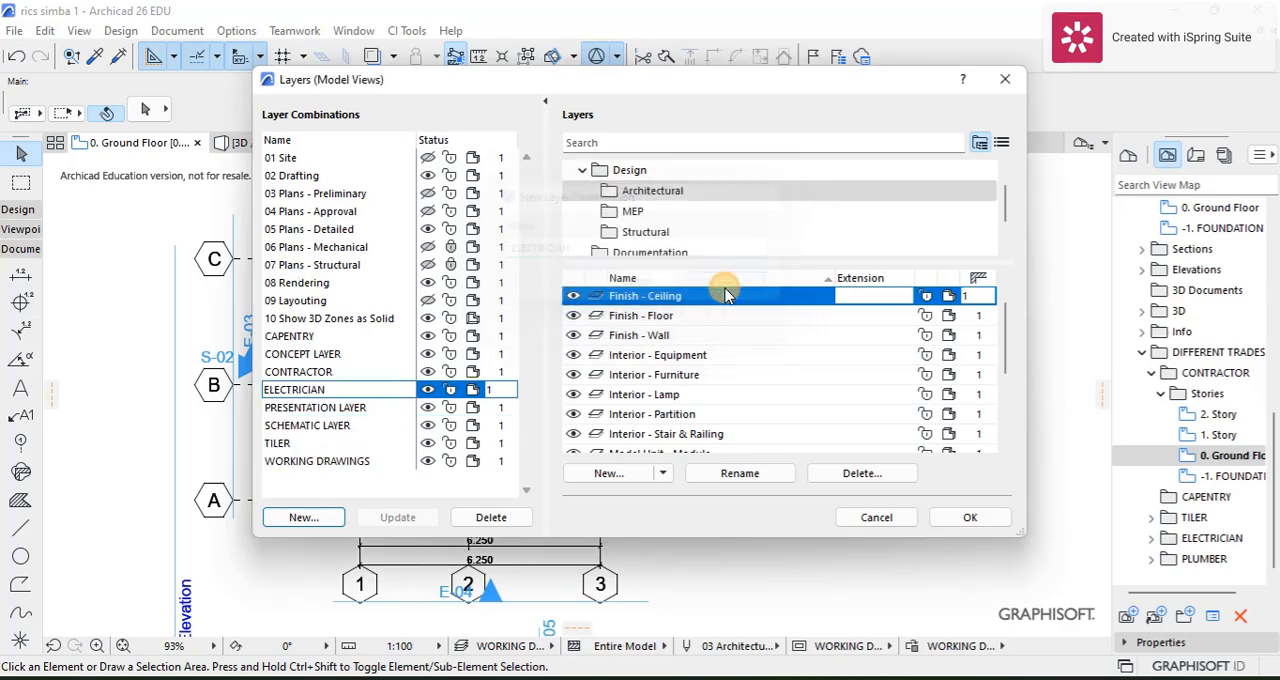
pyautogui.click(301, 519)
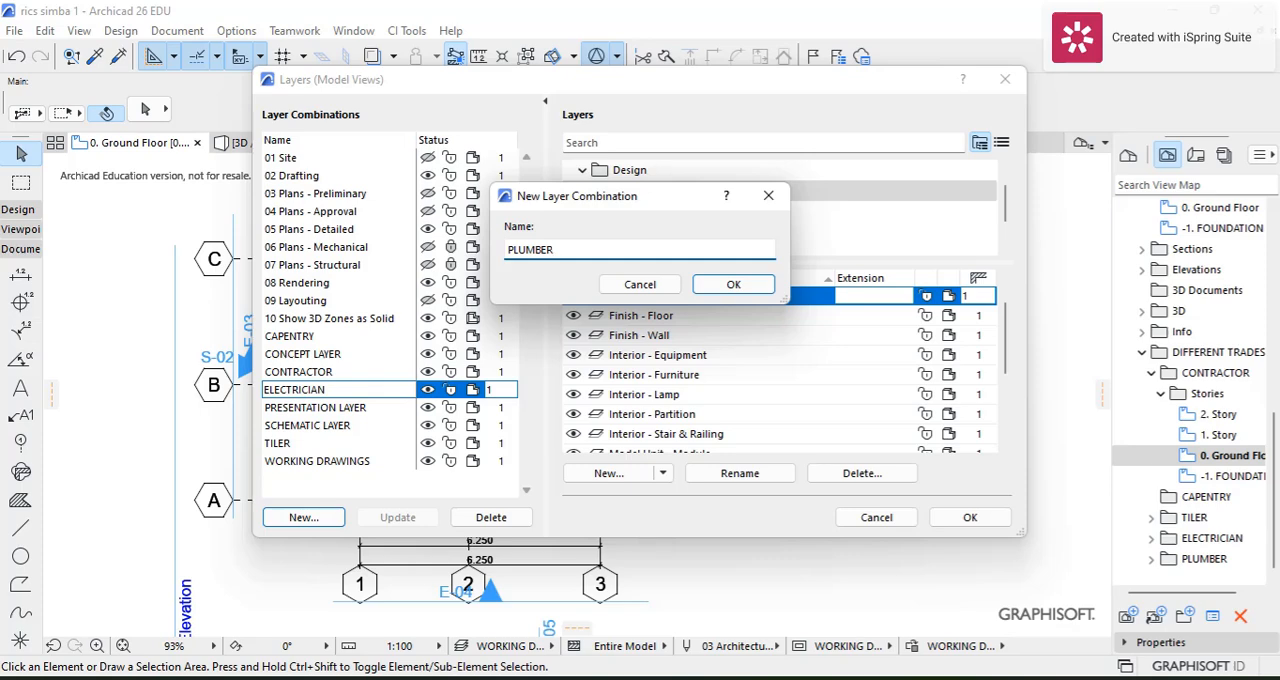
pyautogui.click(302, 517)
pyautogui.click(740, 286)
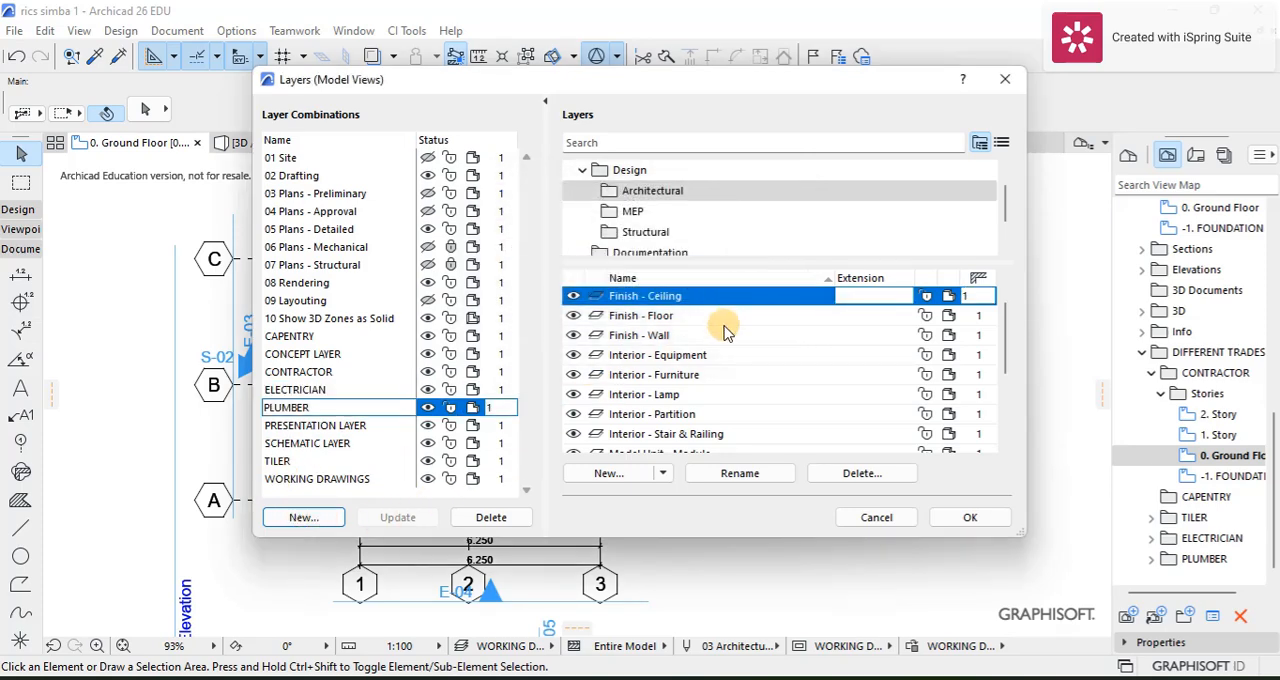
# Step: Hide the Interior - Furniture layer in the CONTRACTOR layer combination and update the combination
pyautogui.click(325, 376)
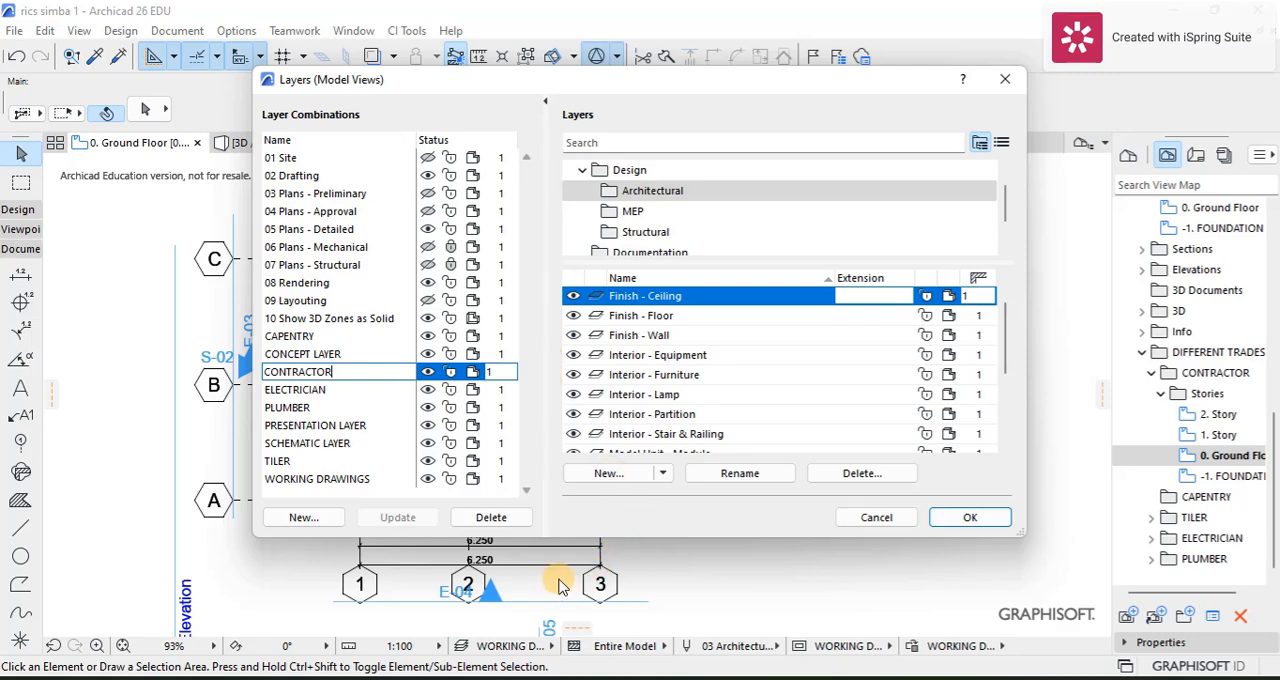
pyautogui.click(602, 146)
pyautogui.write('IN')
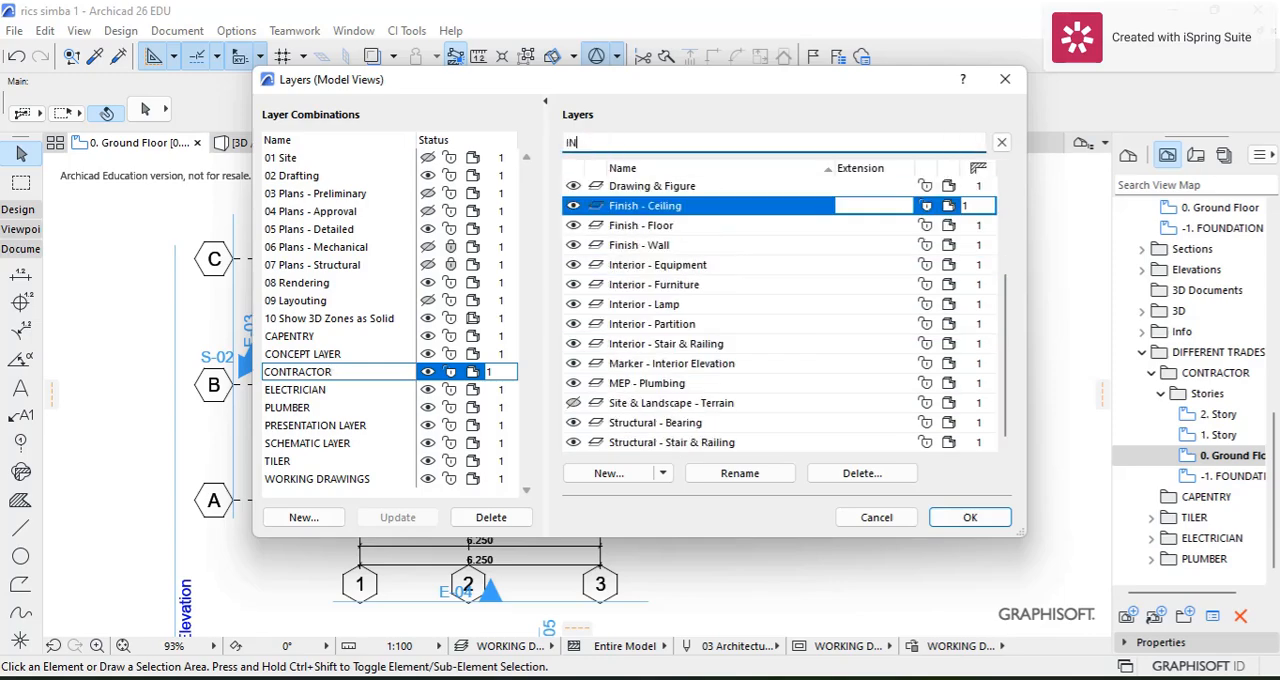
pyautogui.press('BackSpace')
pyautogui.press('BackSpace')
pyautogui.write('FUR')
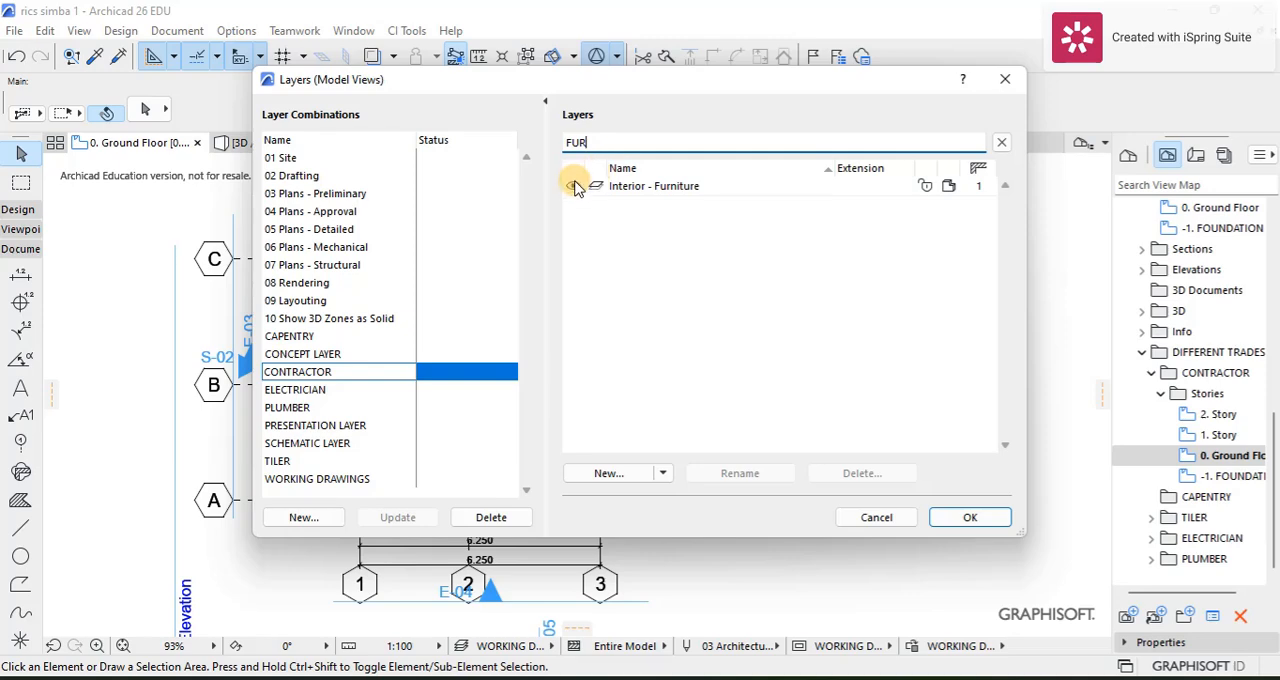
pyautogui.click(580, 186)
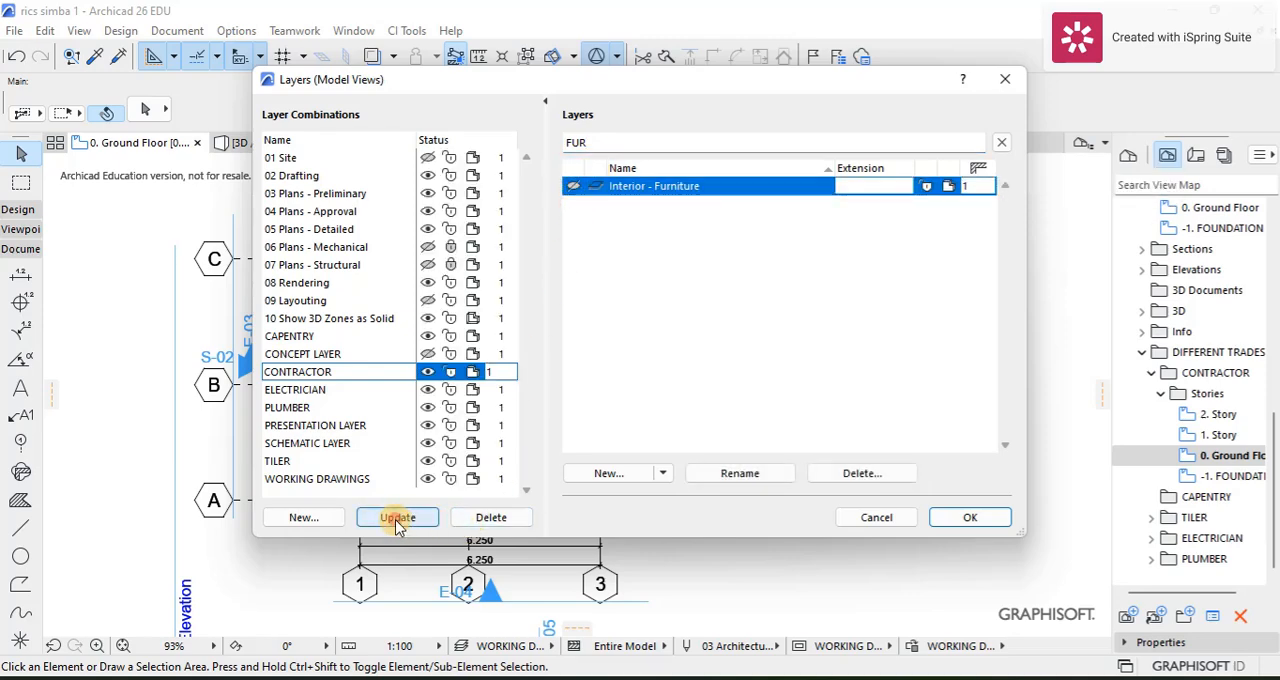
pyautogui.click(400, 520)
# Step: Hide the Marker - Elevation, Marker - Interior Elevation and Marker - Section layers, update the CONTRACTOR combination and apply the layer settings
pyautogui.click(592, 141)
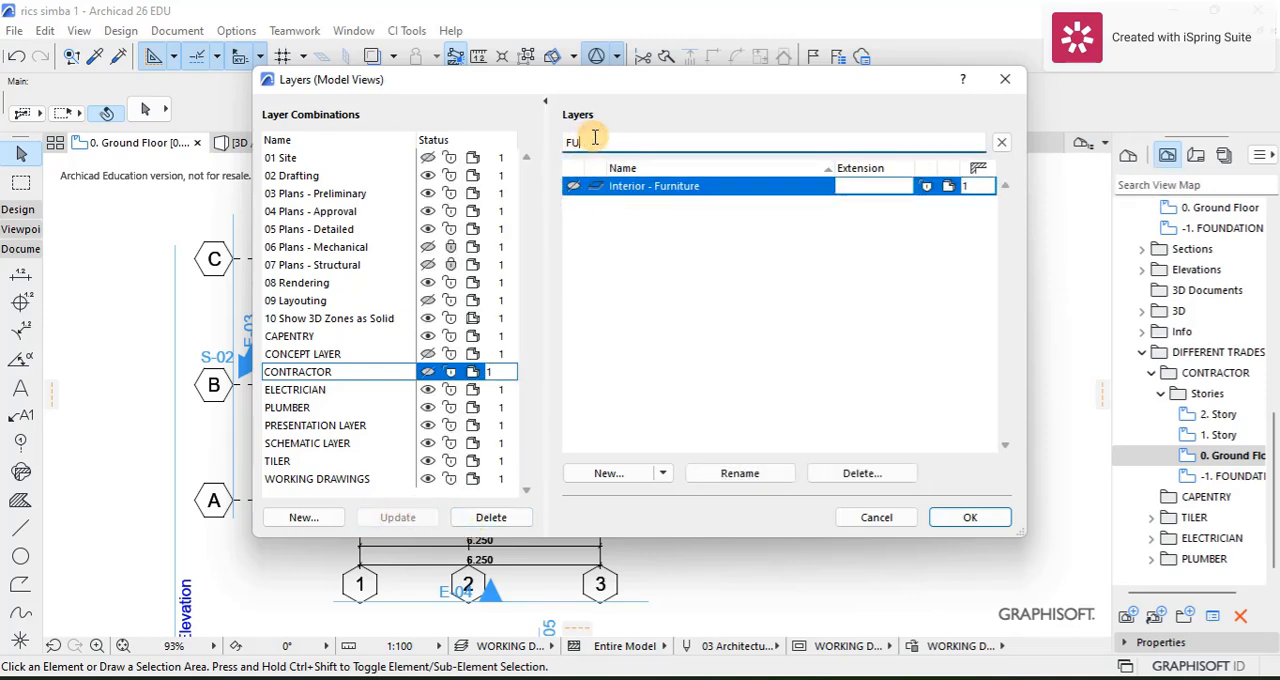
pyautogui.press('BackSpace')
pyautogui.press('BackSpace')
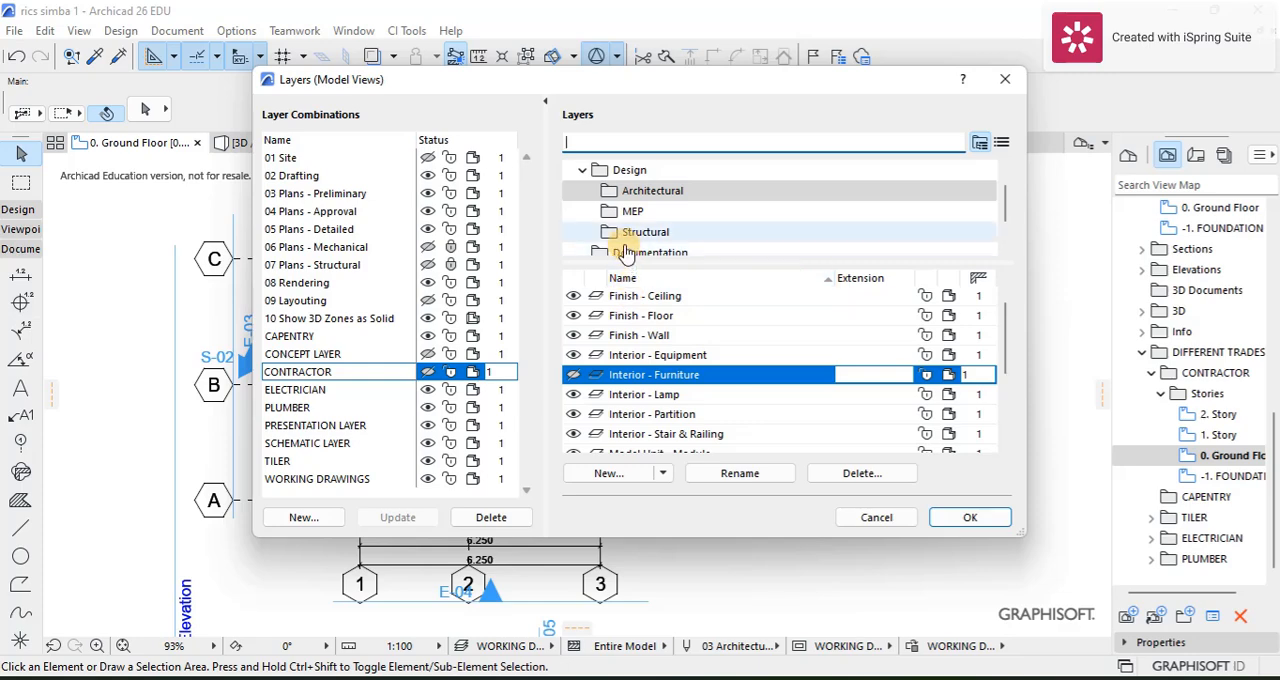
pyautogui.scroll(-1, 623, 252)
pyautogui.click(630, 232)
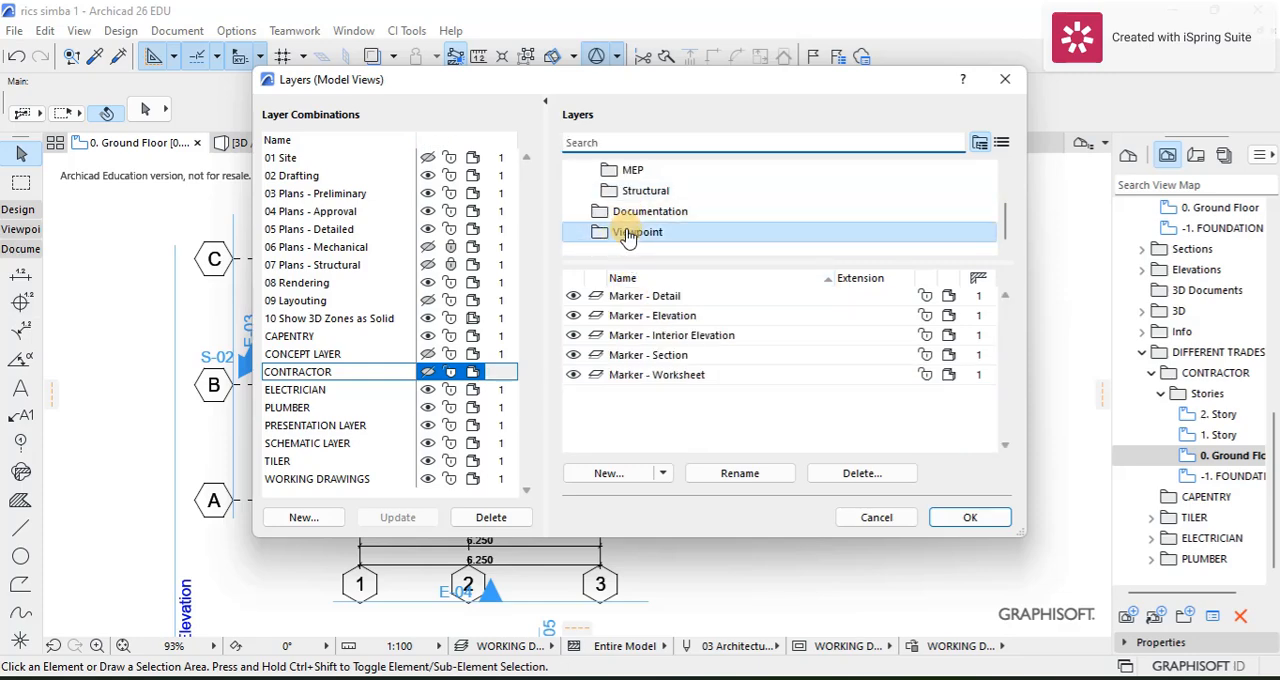
pyautogui.click(573, 315)
pyautogui.click(573, 335)
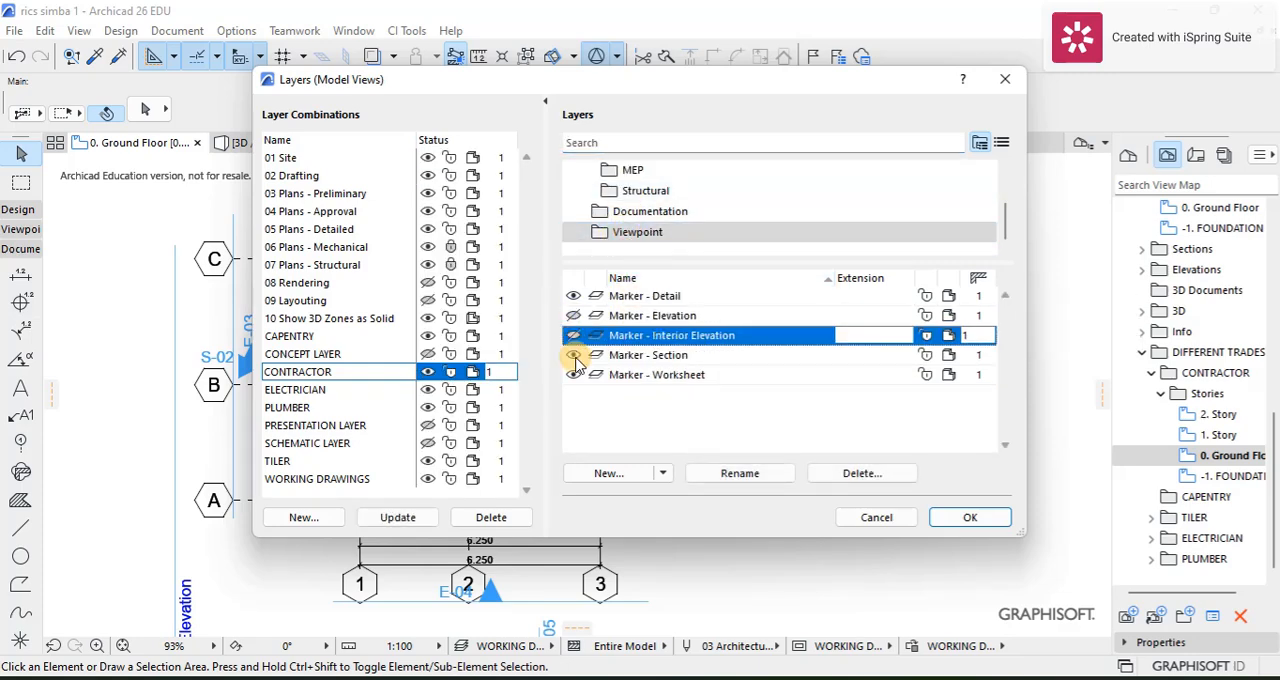
pyautogui.click(573, 355)
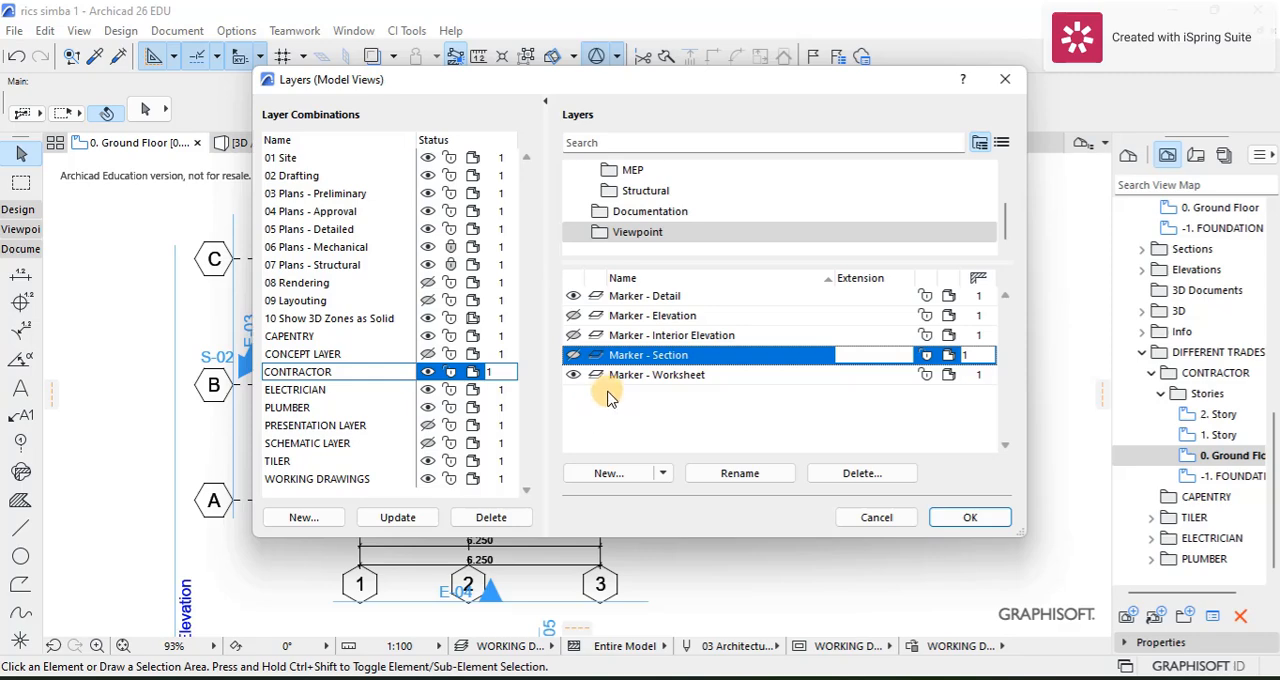
pyautogui.click(400, 521)
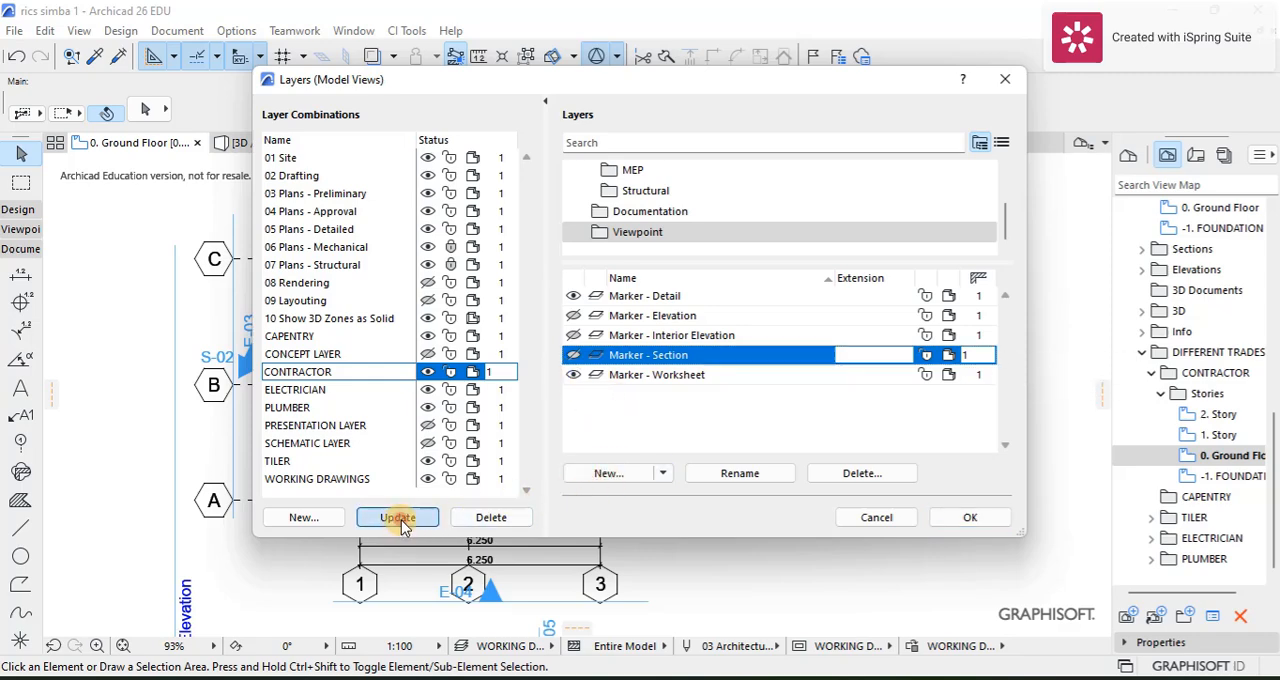
pyautogui.click(970, 517)
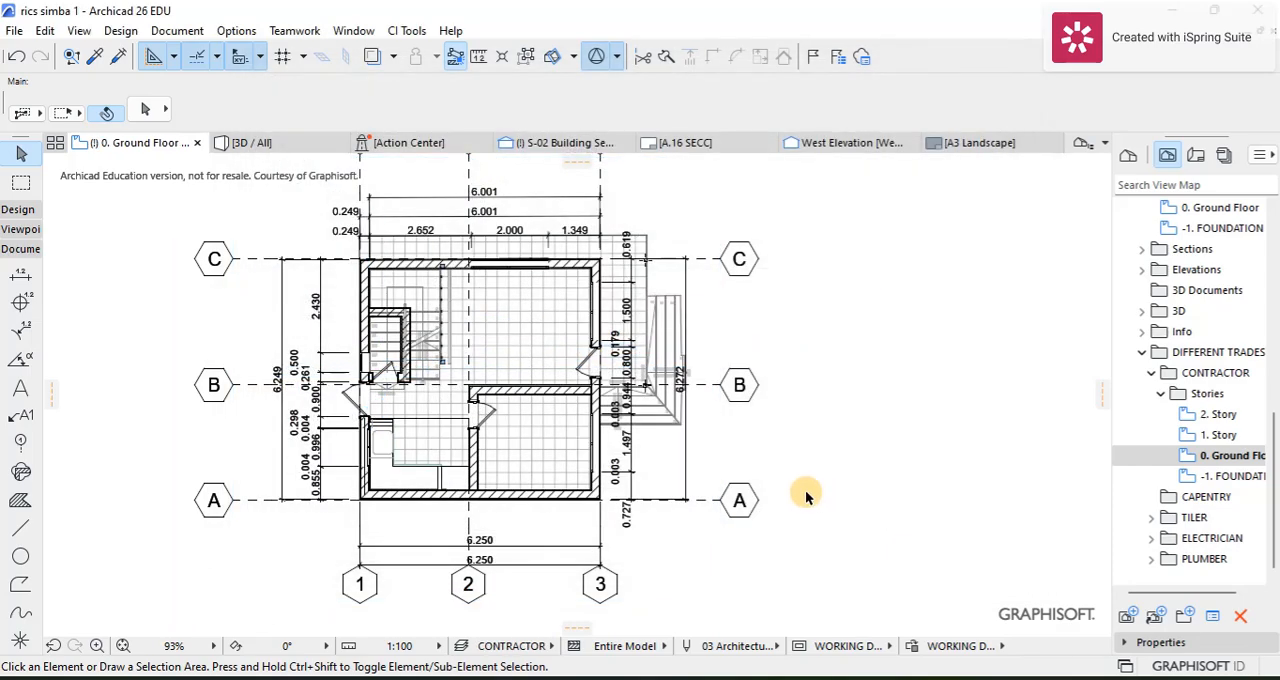
# Step: Examine the ground floor plan to check furniture and marker visibility under the CONTRACTOR layer combination
pyautogui.scroll(3, 488, 365)
pyautogui.scroll(-3, 515, 330)
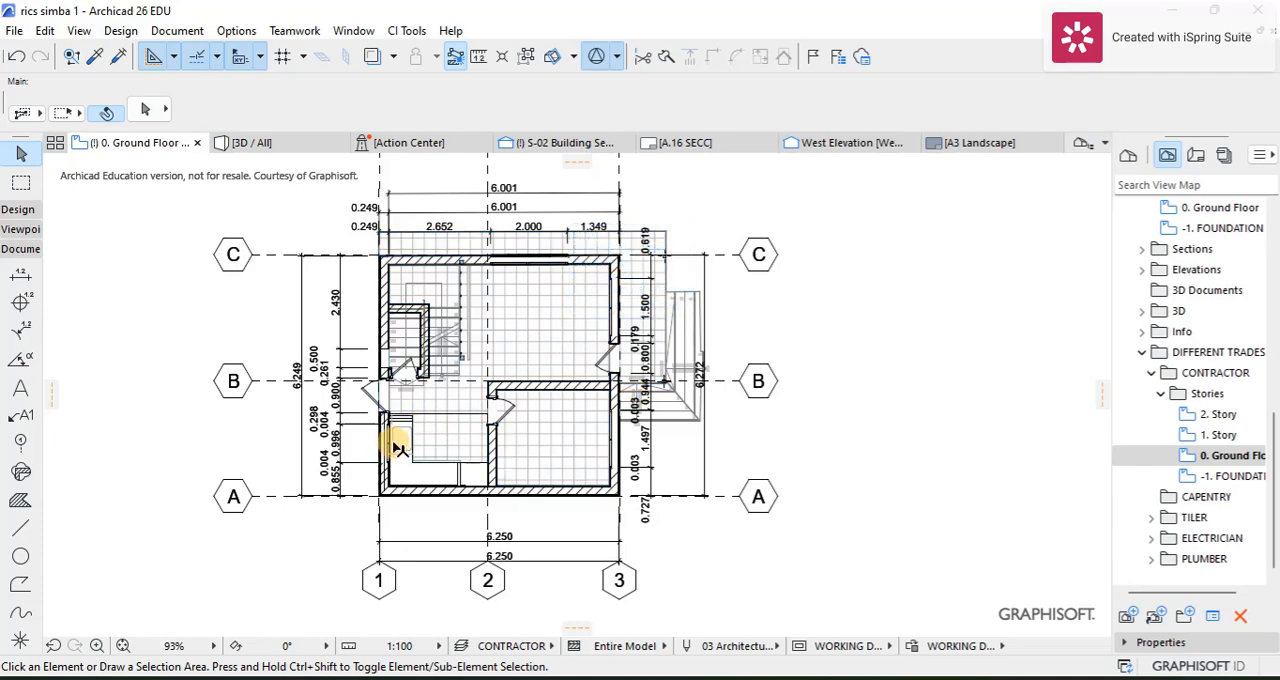
pyautogui.scroll(3, 410, 440)
pyautogui.scroll(-3, 410, 440)
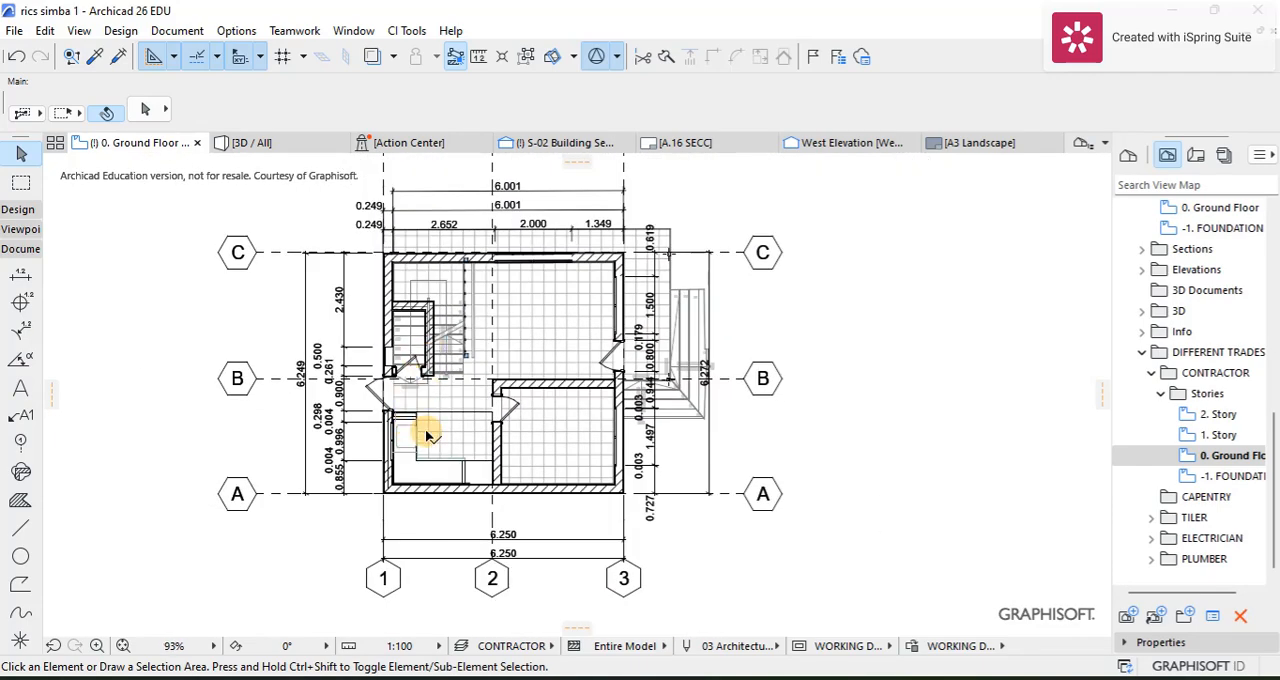
pyautogui.scroll(3, 535, 471)
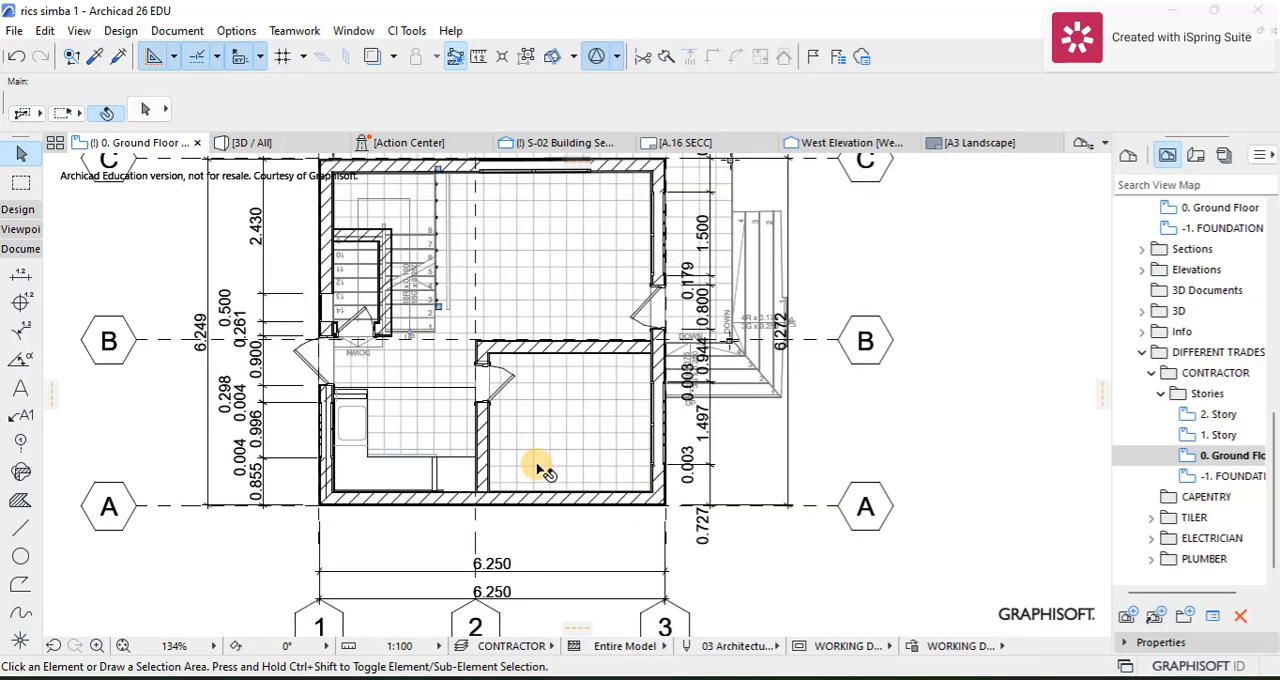
pyautogui.scroll(-2, 546, 455)
pyautogui.moveTo(633, 452); pyautogui.dragTo(637, 440, button='middle')
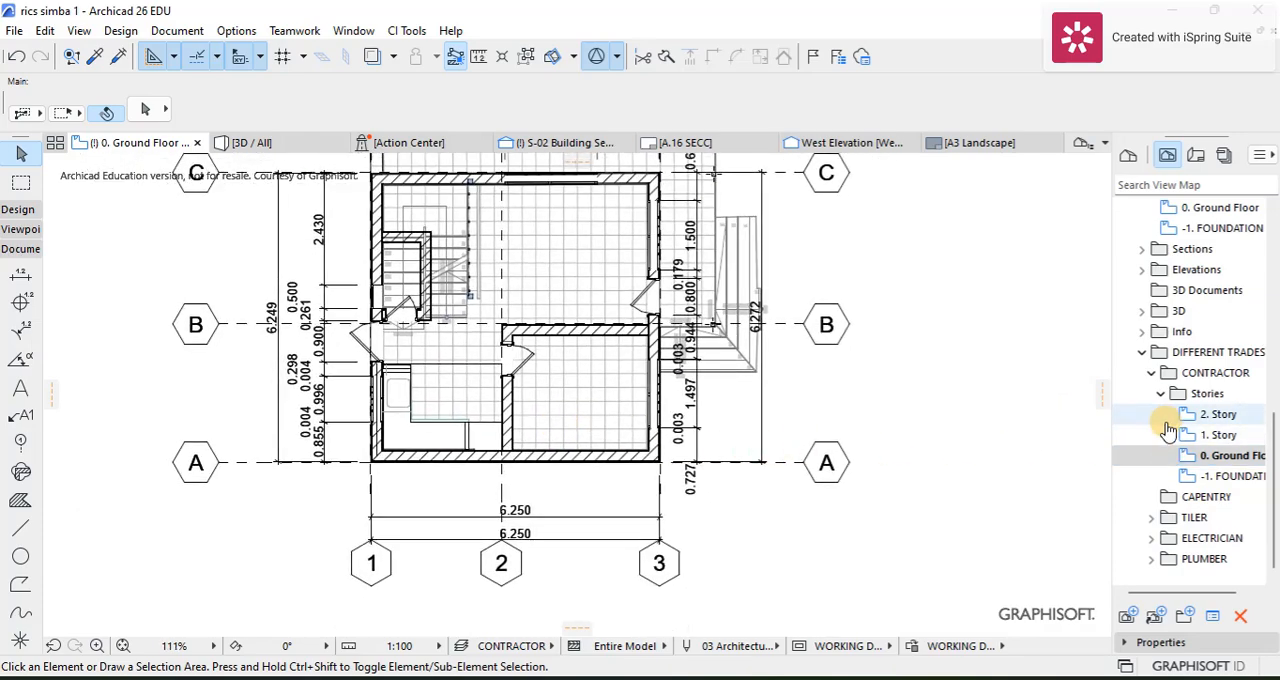
# Step: Set the layer combination of the 0. Ground Floor view in the CONTRACTOR folder to CONTRACTOR
pyautogui.rightClick(1183, 465)
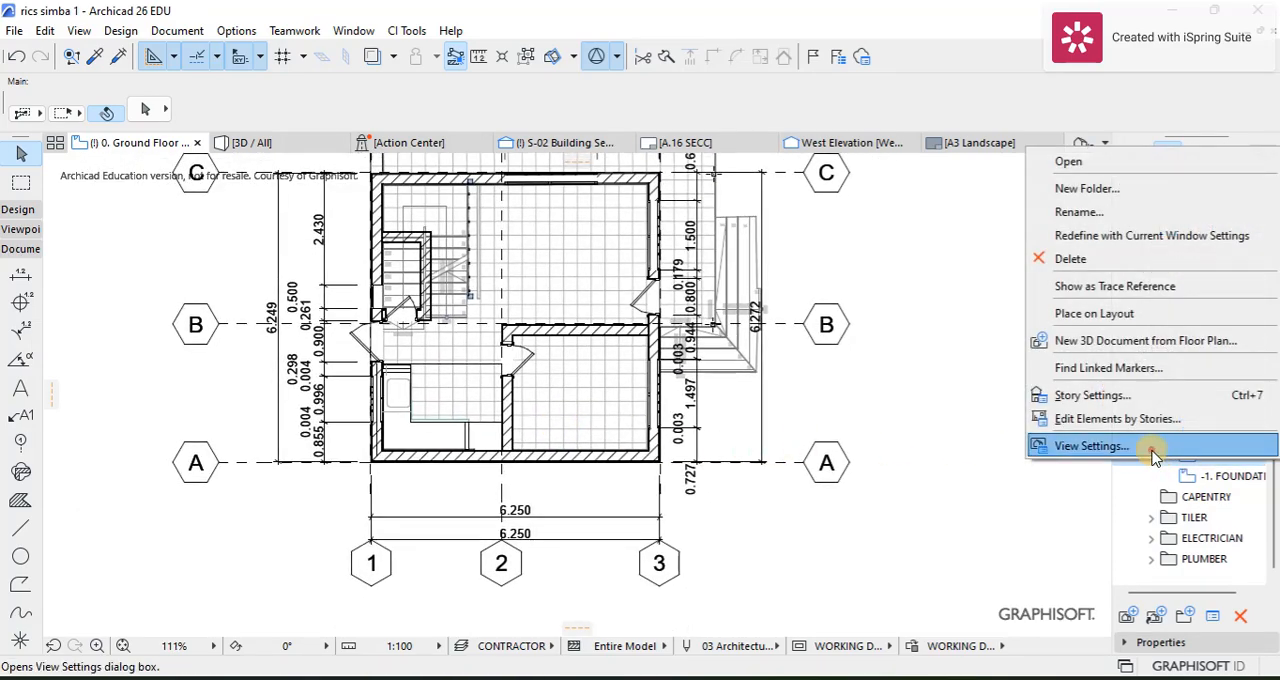
pyautogui.click(1150, 447)
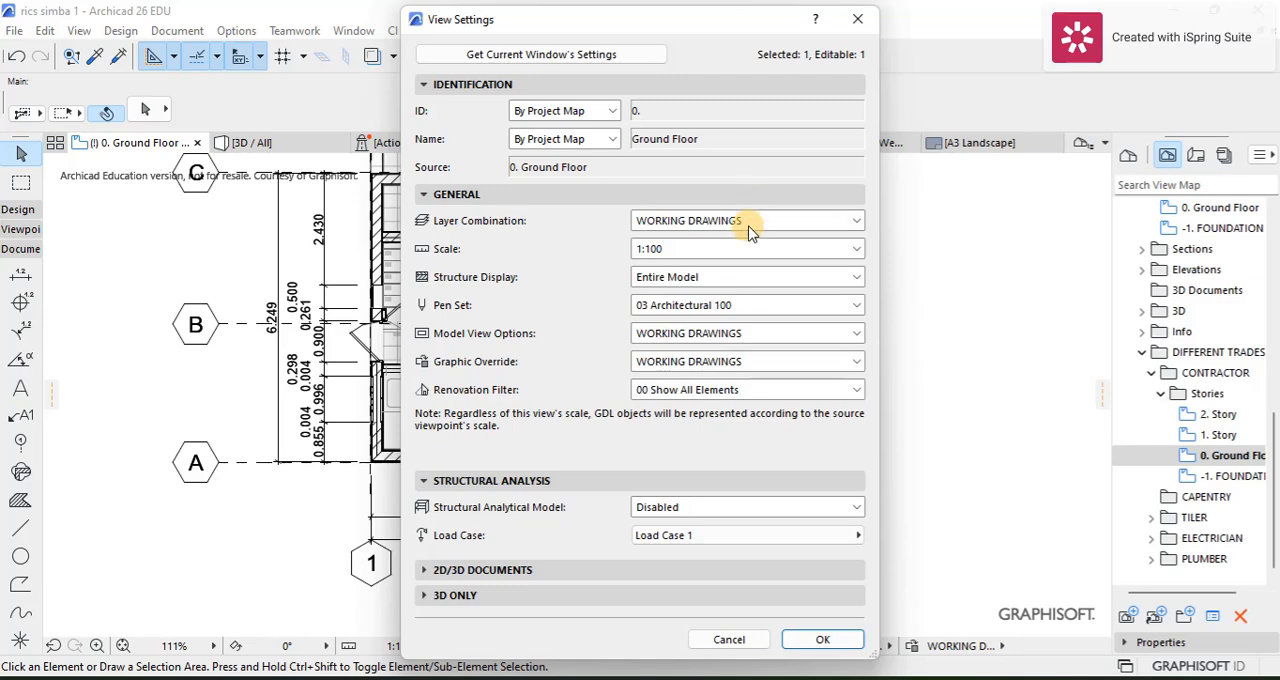
pyautogui.click(752, 228)
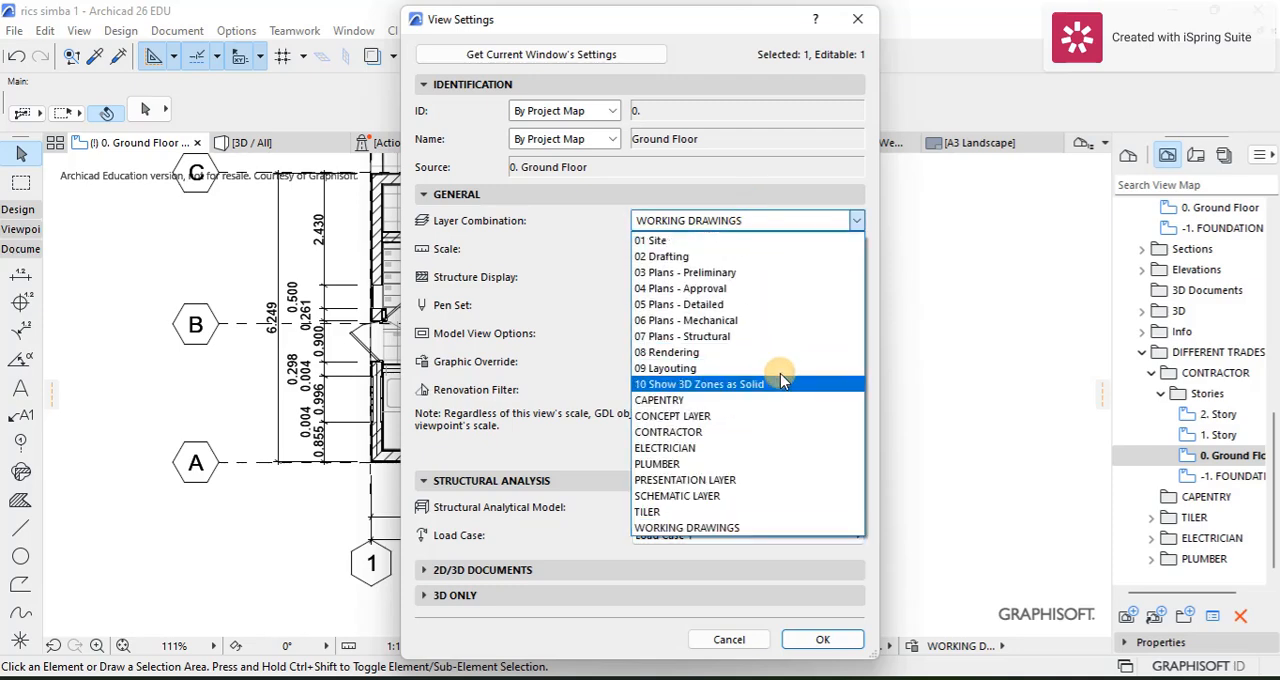
pyautogui.click(654, 433)
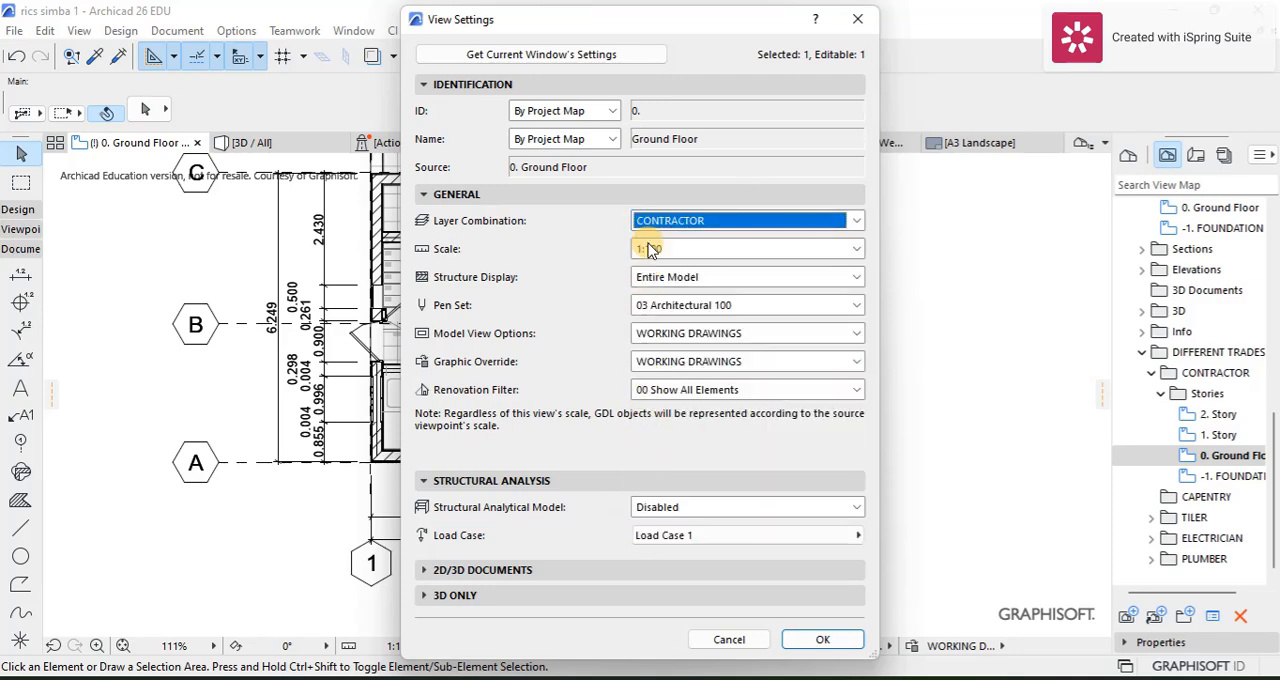
pyautogui.click(818, 640)
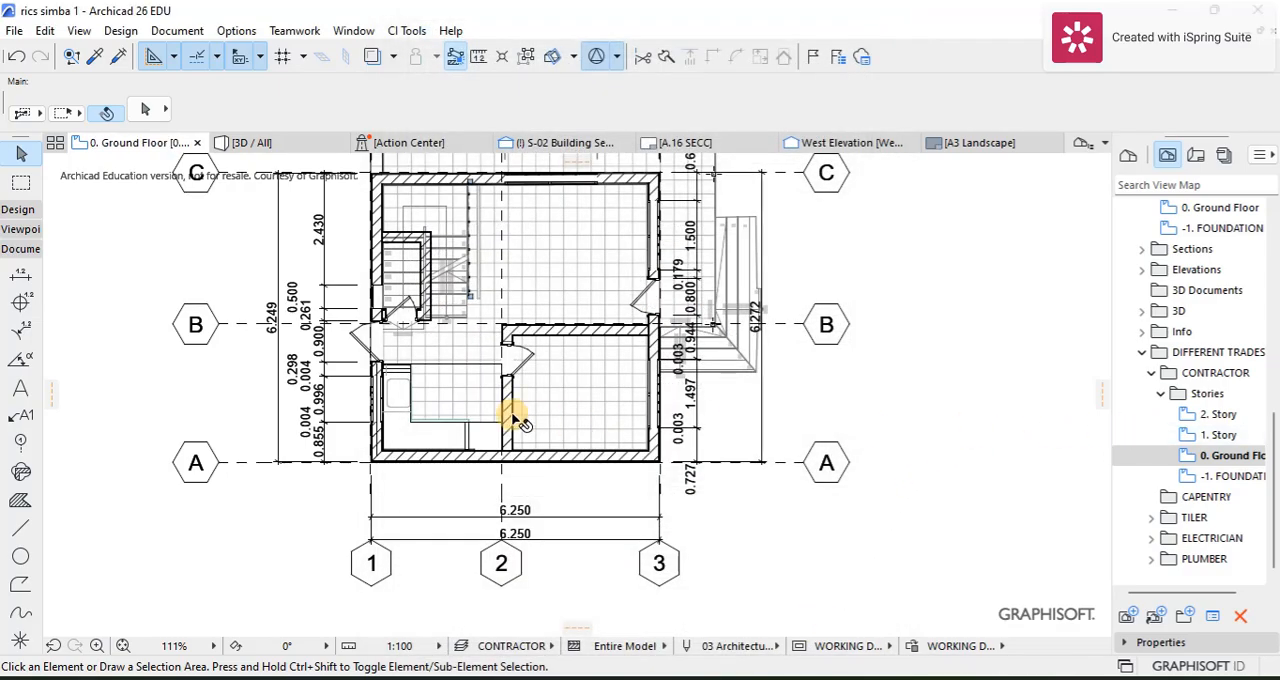
# Step: Inspect the contractor's ground floor plan around the stairs, kitchen and internal walls for missing dimensions
pyautogui.scroll(5, 334, 294)
pyautogui.scroll(-4, 480, 329)
pyautogui.scroll(1, 508, 320)
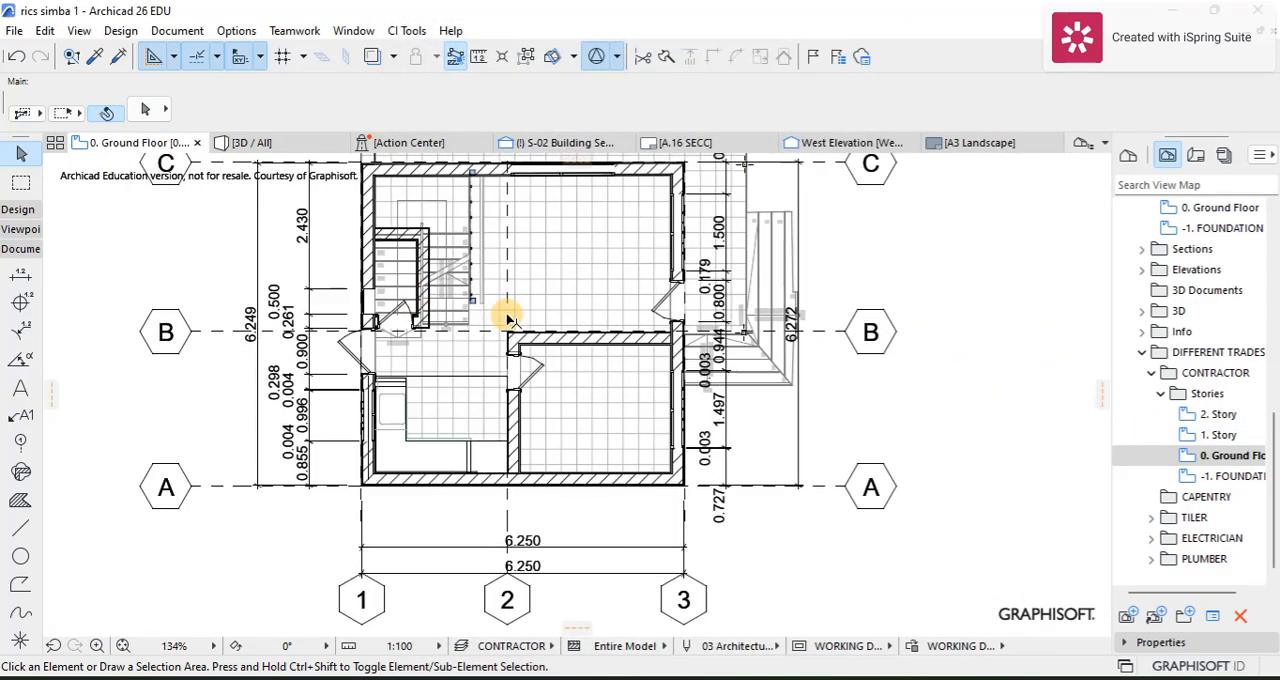
pyautogui.scroll(4, 508, 320)
pyautogui.scroll(-8, 514, 314)
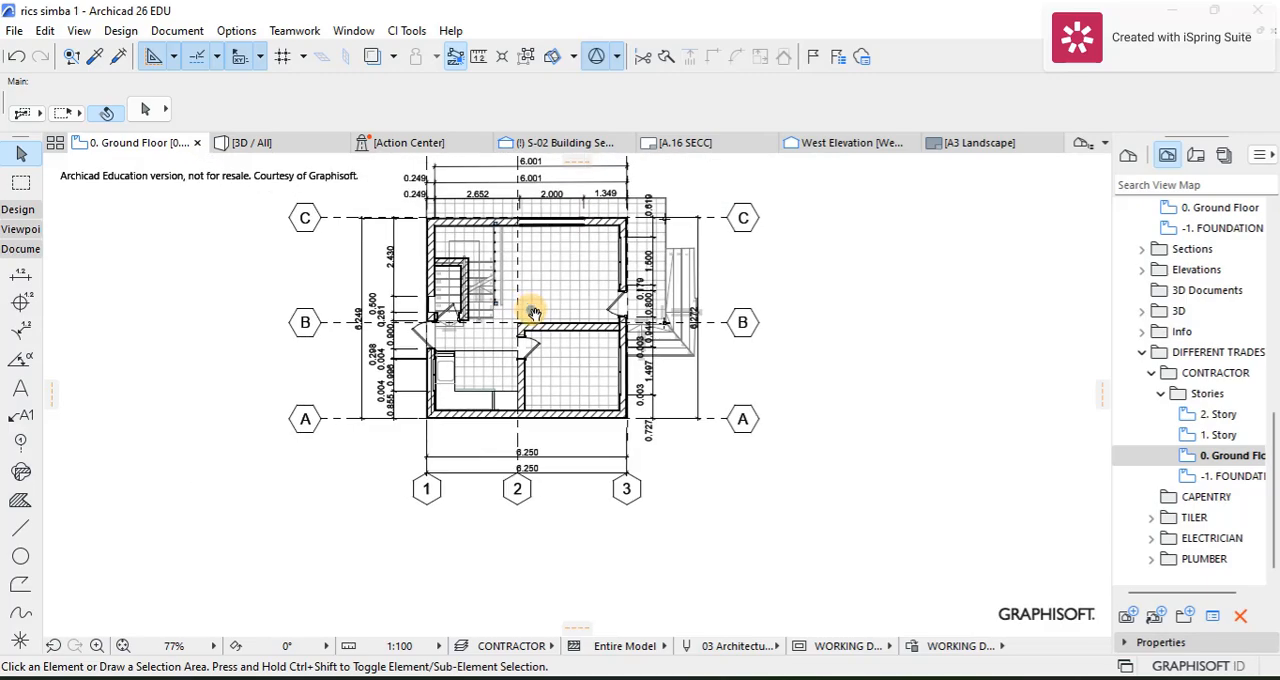
pyautogui.scroll(3, 534, 313)
pyautogui.scroll(-3, 518, 350)
pyautogui.scroll(5, 514, 363)
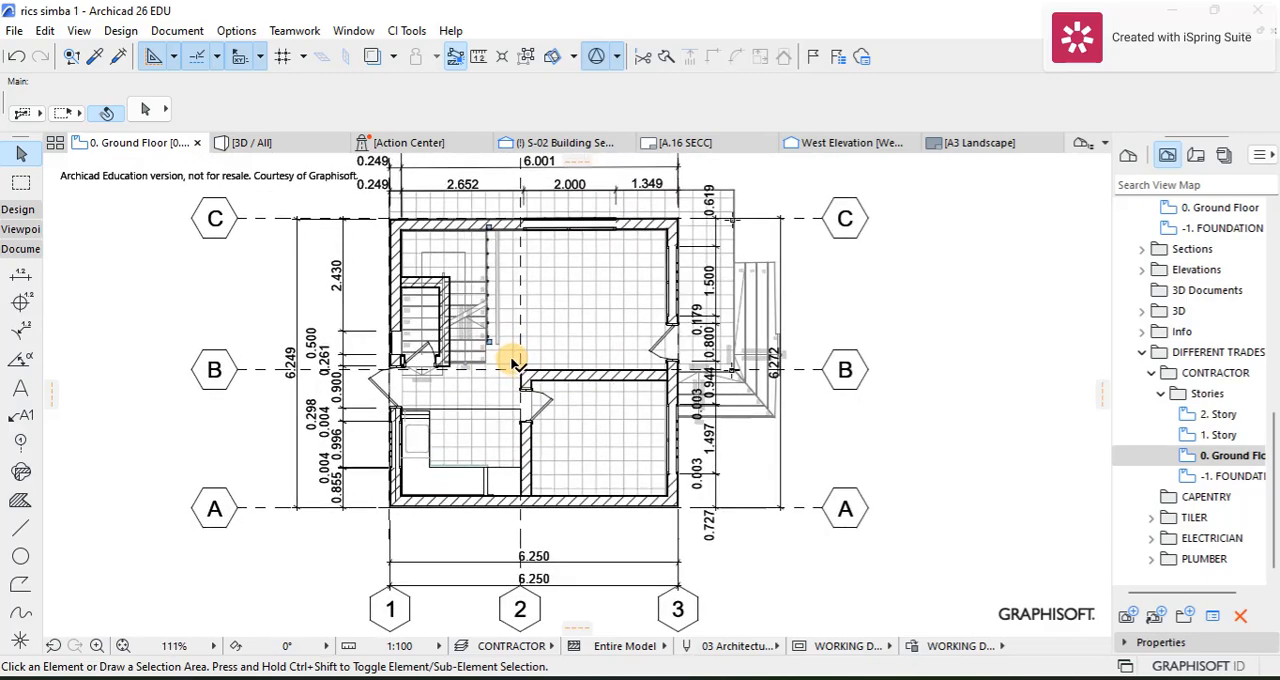
pyautogui.scroll(5, 452, 368)
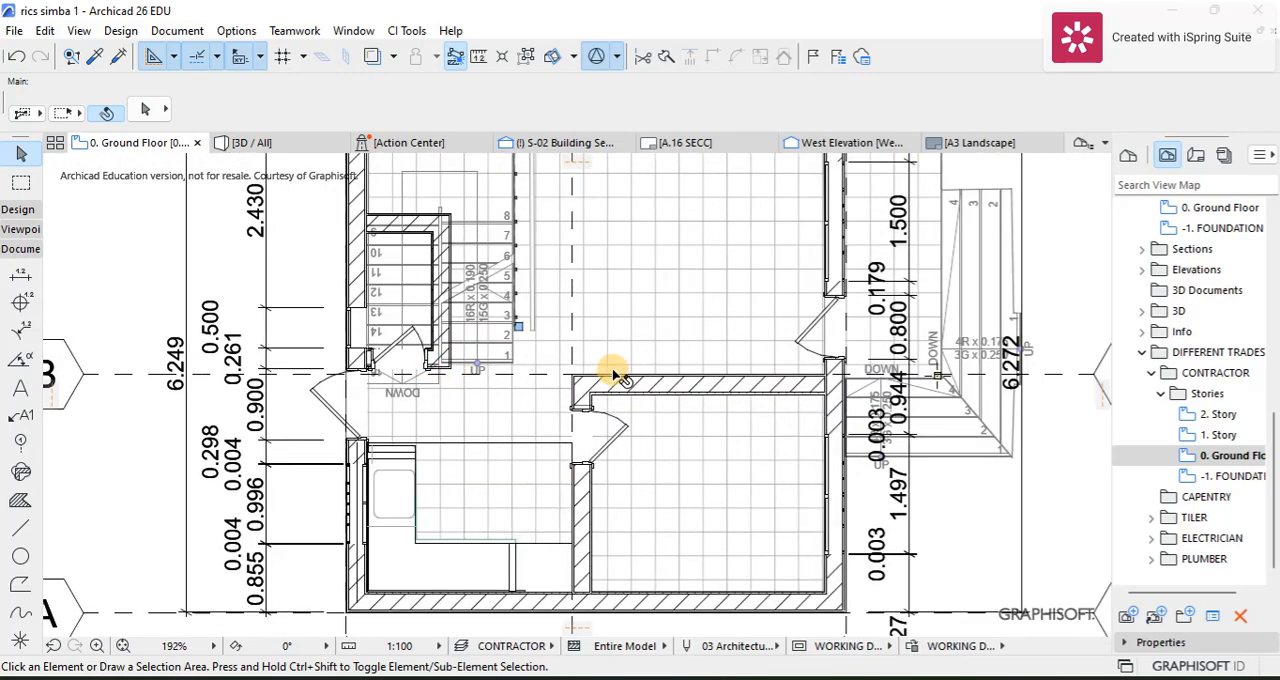
pyautogui.scroll(-3, 594, 371)
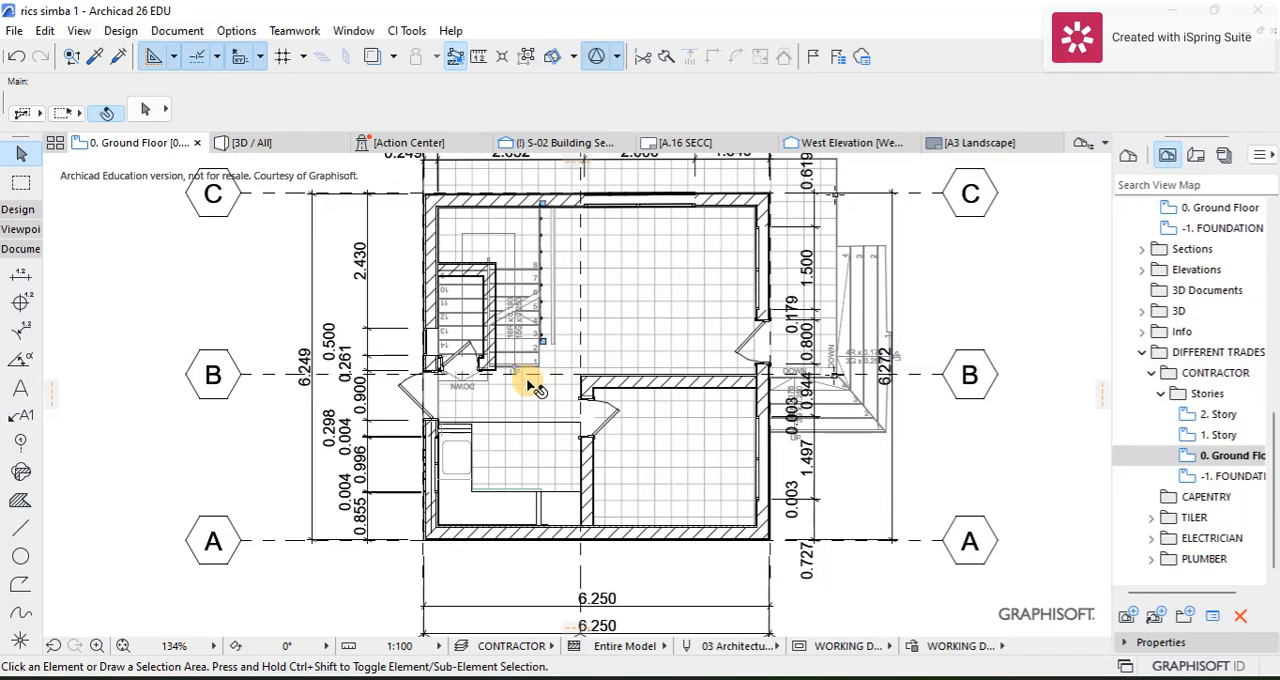
pyautogui.scroll(-1, 560, 375)
pyautogui.scroll(6, 490, 360)
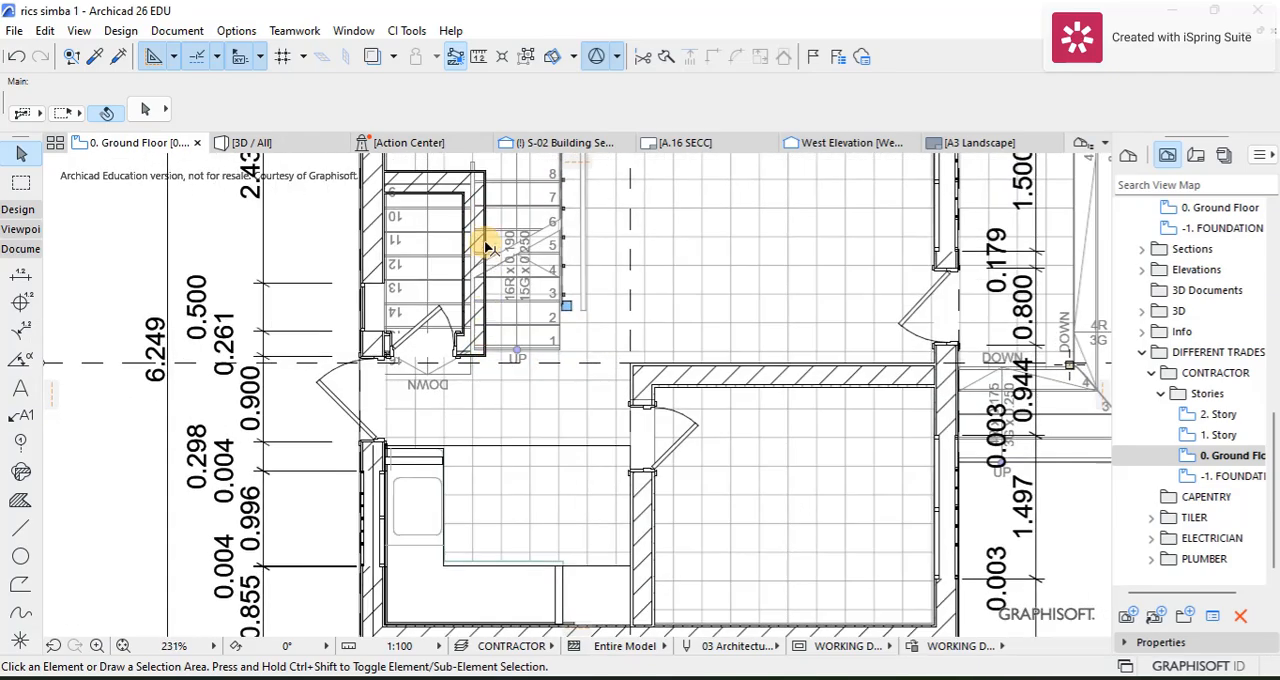
pyautogui.scroll(-2, 484, 252)
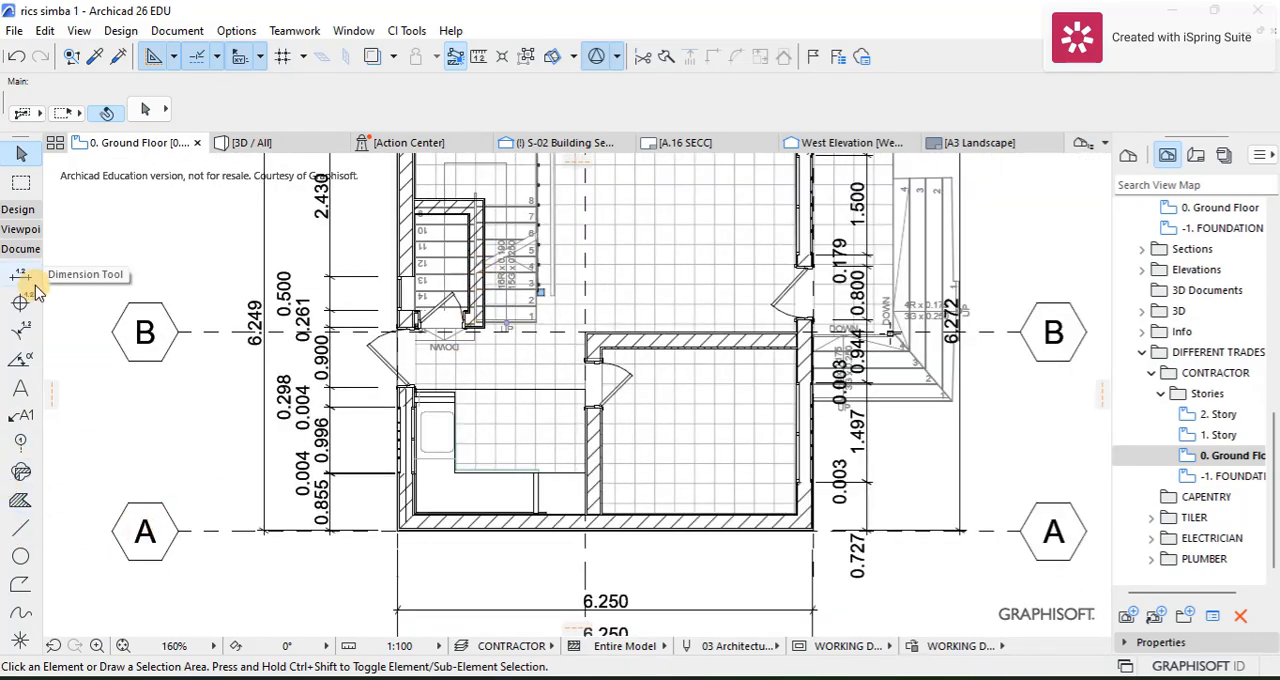
# Step: Dimension the internal wall along grid line B from its corner at grid 2 to the exterior wall, placing the dimension line above the wall
pyautogui.scroll(8, 585, 335)
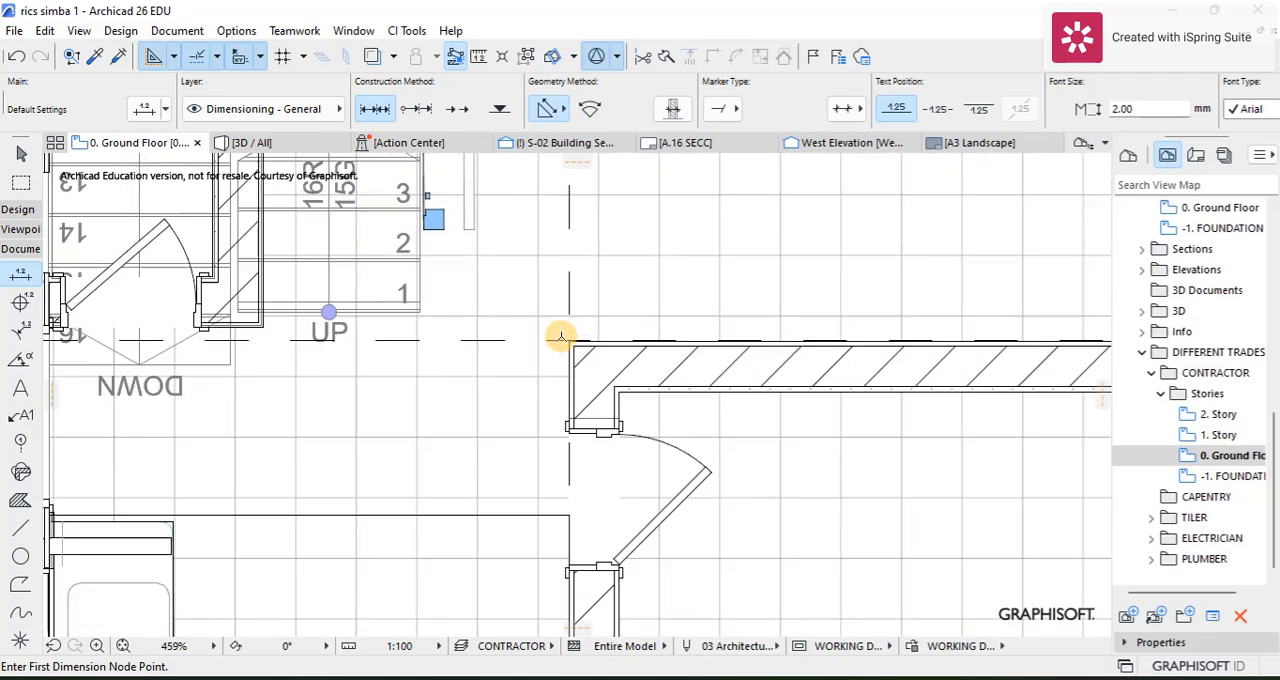
pyautogui.click(573, 338)
pyautogui.scroll(-5, 388, 373)
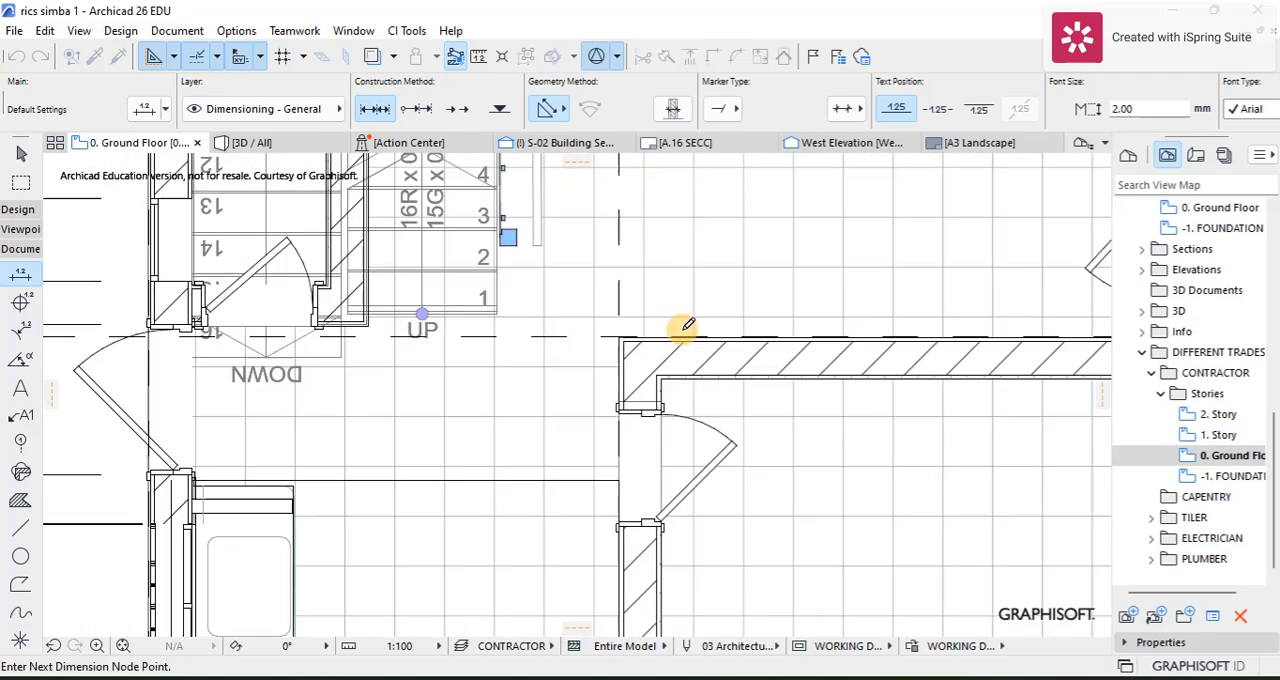
pyautogui.scroll(6, 563, 374)
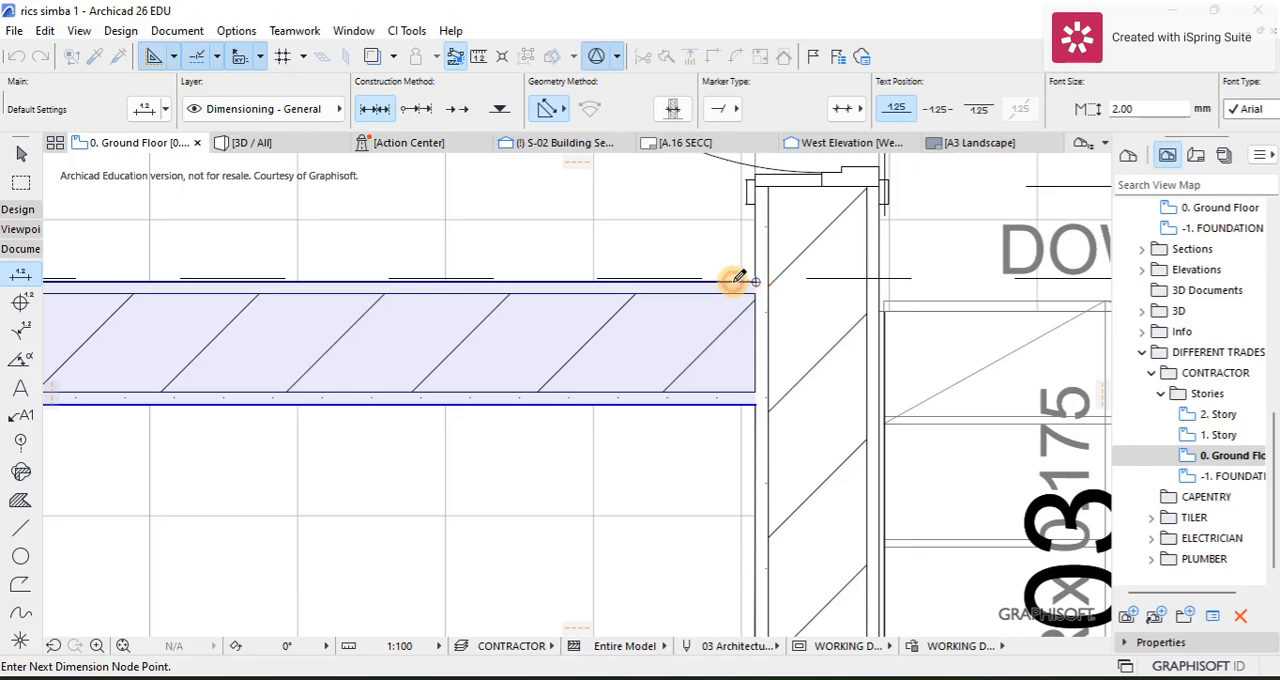
pyautogui.rightClick(595, 278)
pyautogui.click(640, 385)
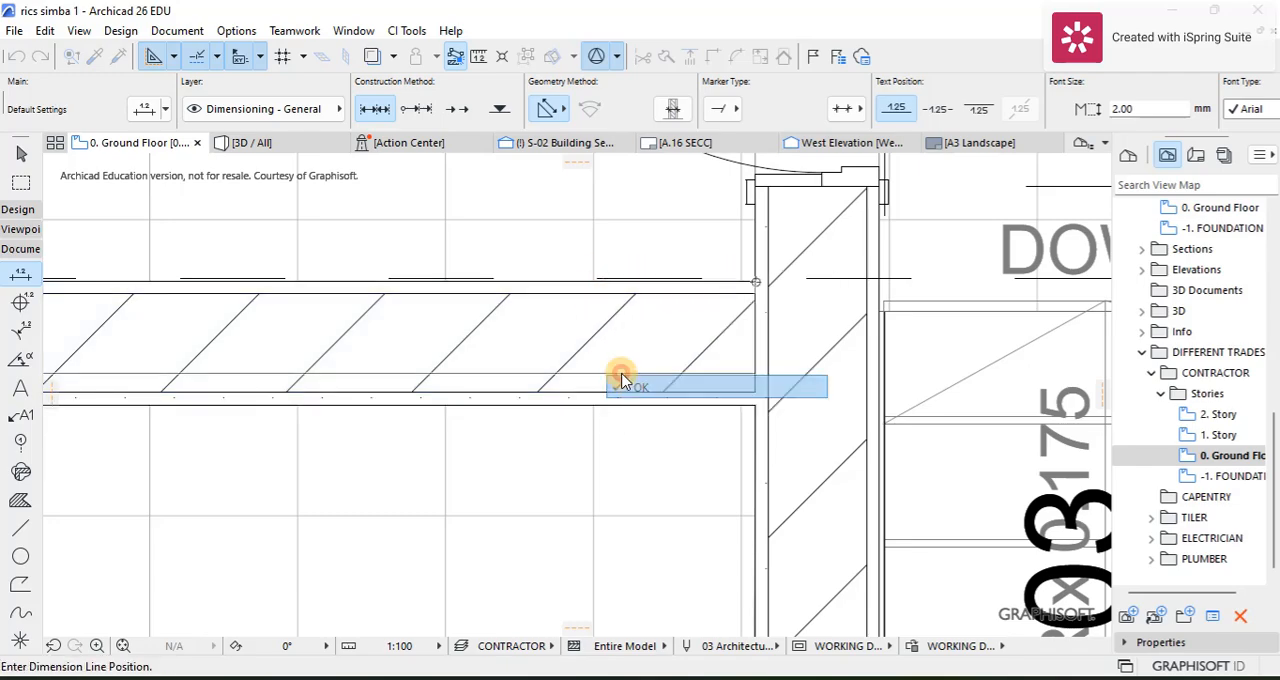
pyautogui.click(558, 204)
pyautogui.scroll(-4, 543, 234)
pyautogui.scroll(5, 457, 251)
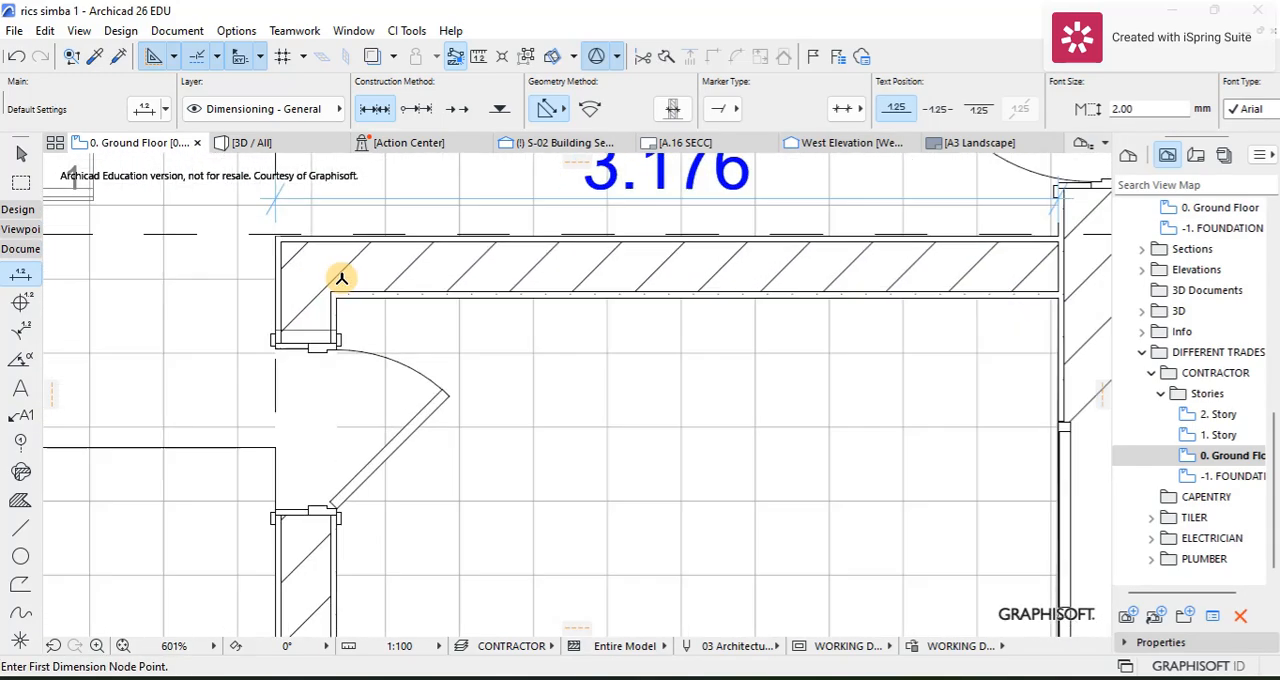
# Step: Dimension the internal wall along grid line 2 from its corner at grid B to the exterior wall at grid A, placing the line beside the wall
pyautogui.scroll(3, 268, 238)
pyautogui.click(266, 234)
pyautogui.scroll(2, 275, 285)
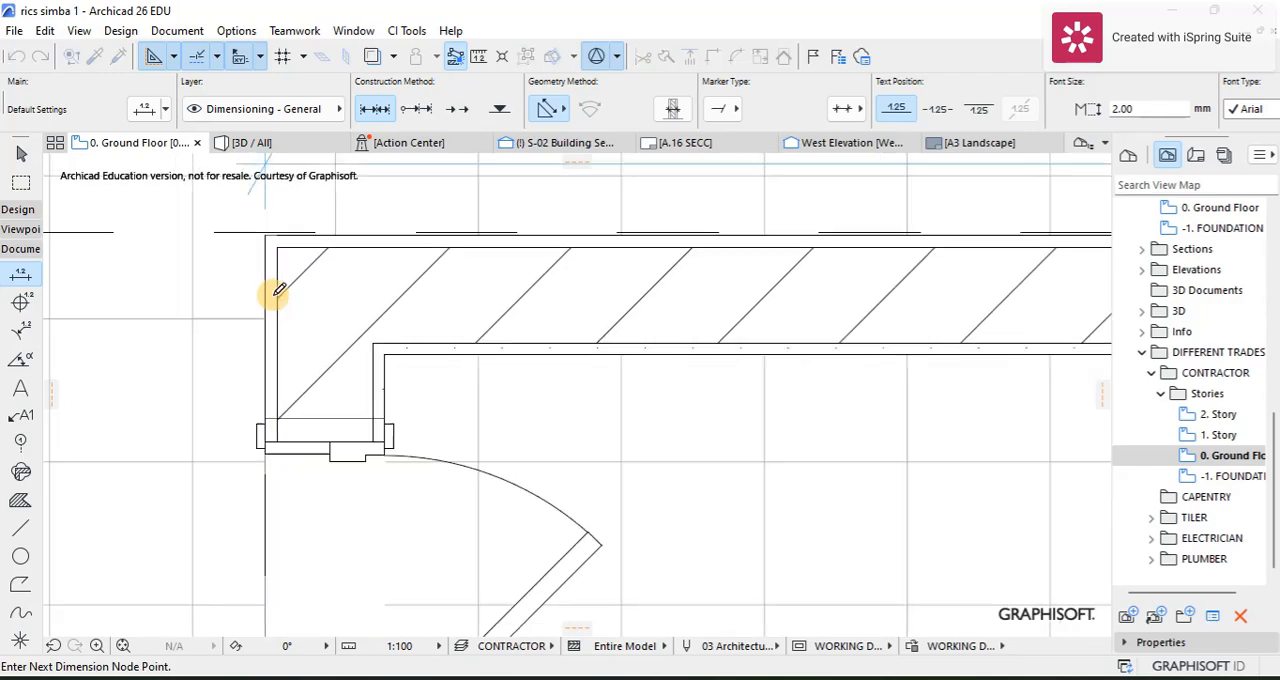
pyautogui.scroll(-5, 275, 293)
pyautogui.moveTo(270, 315); pyautogui.dragTo(384, 171, button='middle')
pyautogui.scroll(6, 398, 485)
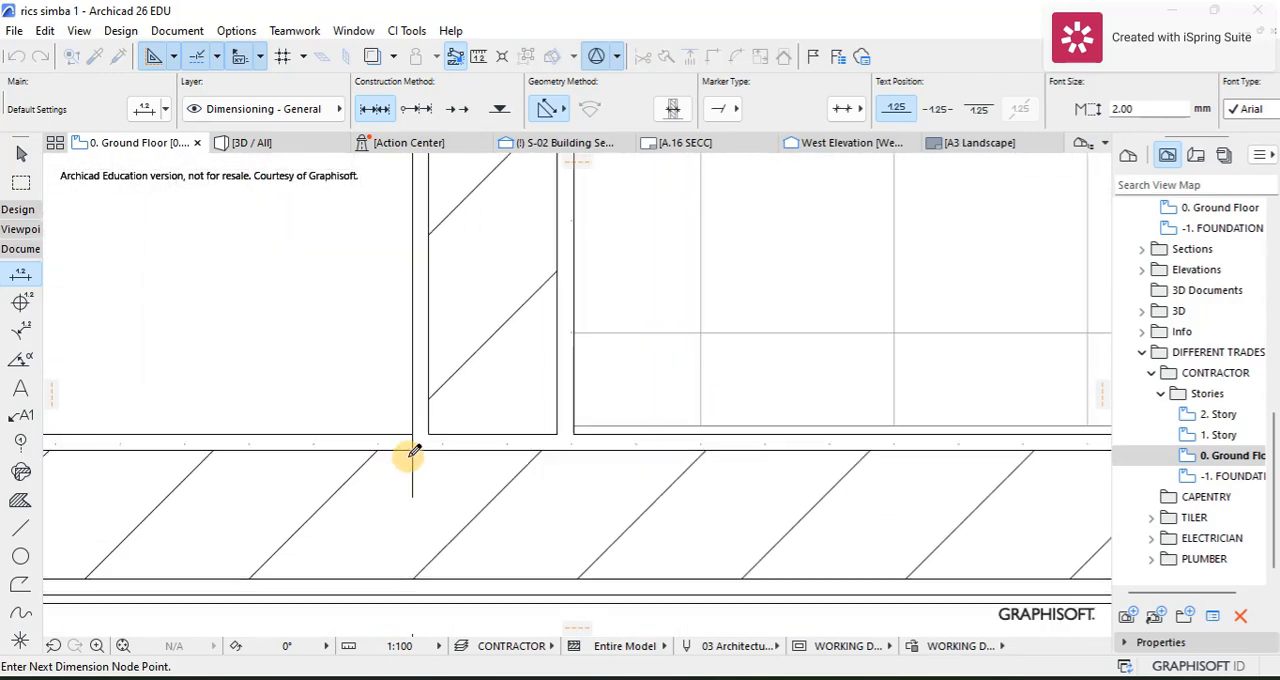
pyautogui.scroll(1, 413, 452)
pyautogui.rightClick(338, 377)
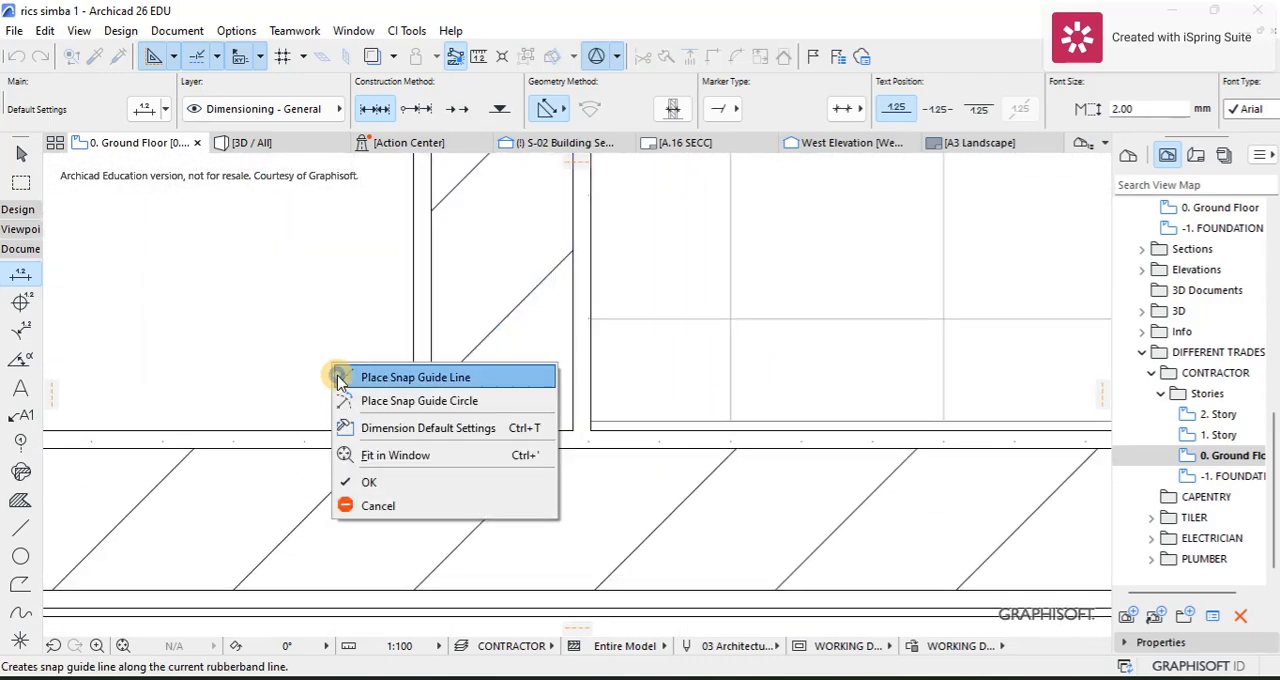
pyautogui.click(371, 482)
pyautogui.click(371, 414)
pyautogui.scroll(-2, 390, 381)
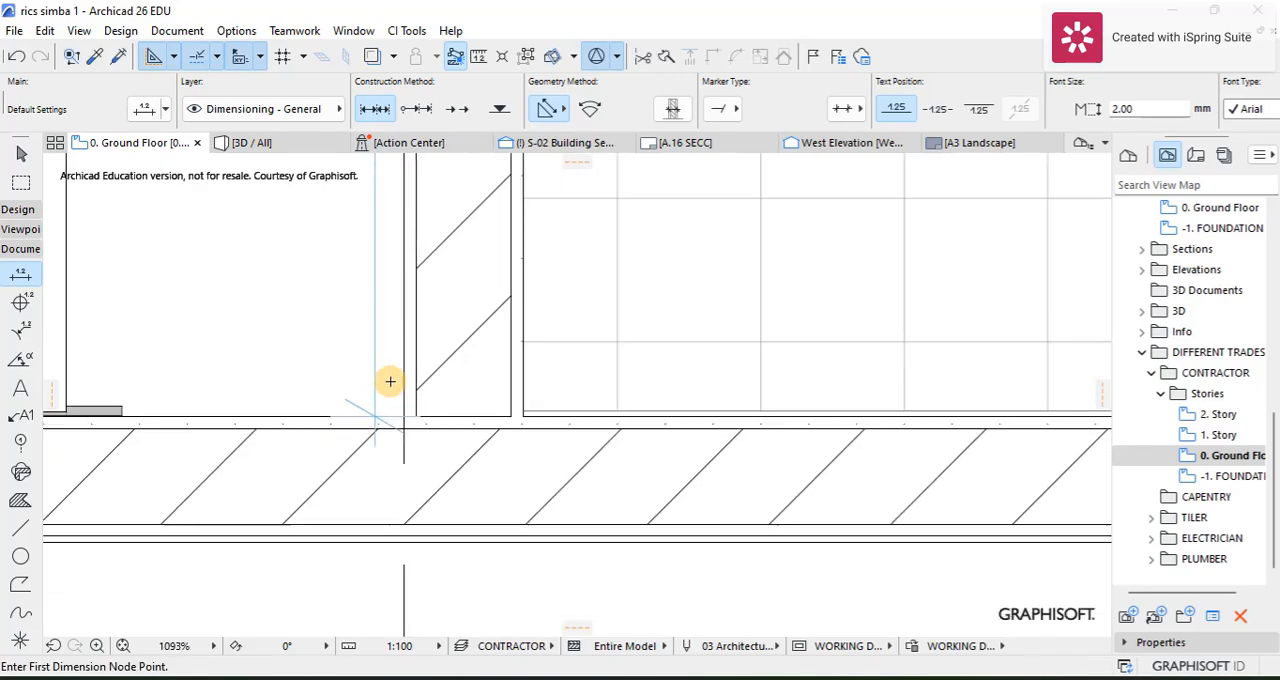
pyautogui.scroll(-3, 283, 337)
pyautogui.scroll(-4, 337, 390)
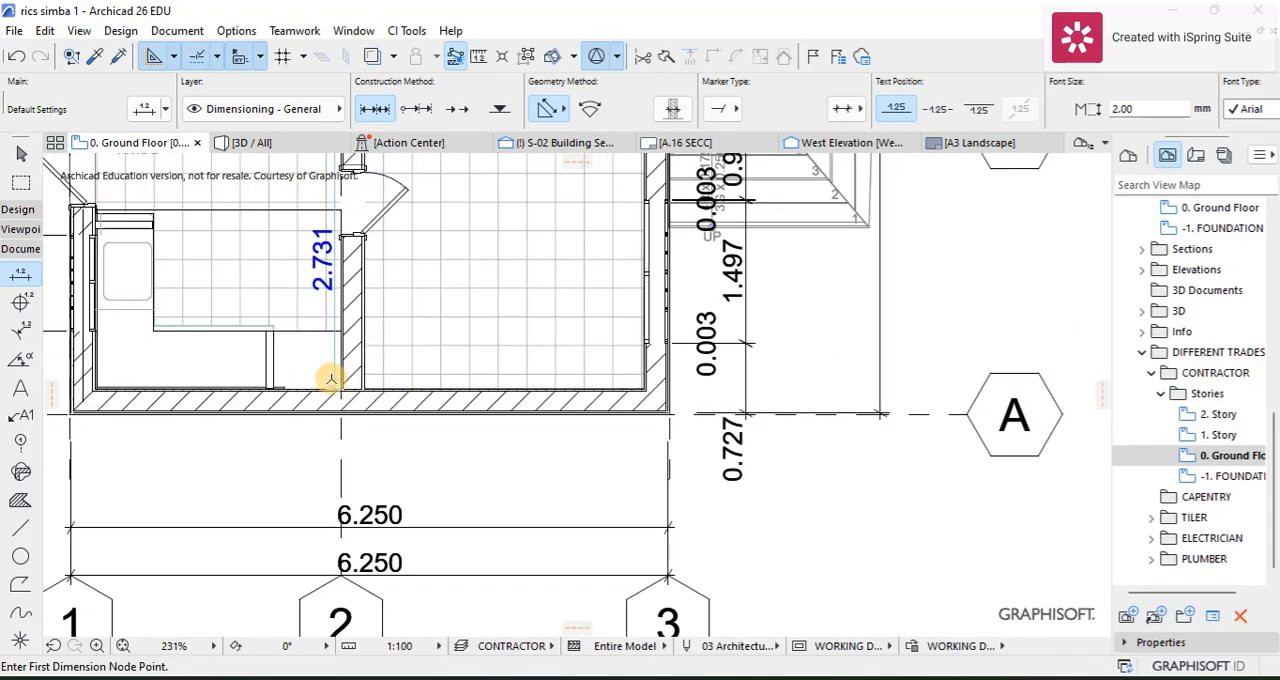
# Step: Dimension the outer face of the stair enclosure's long wall between its two corners, placing the dimension line over the stair flight
pyautogui.scroll(5, 316, 300)
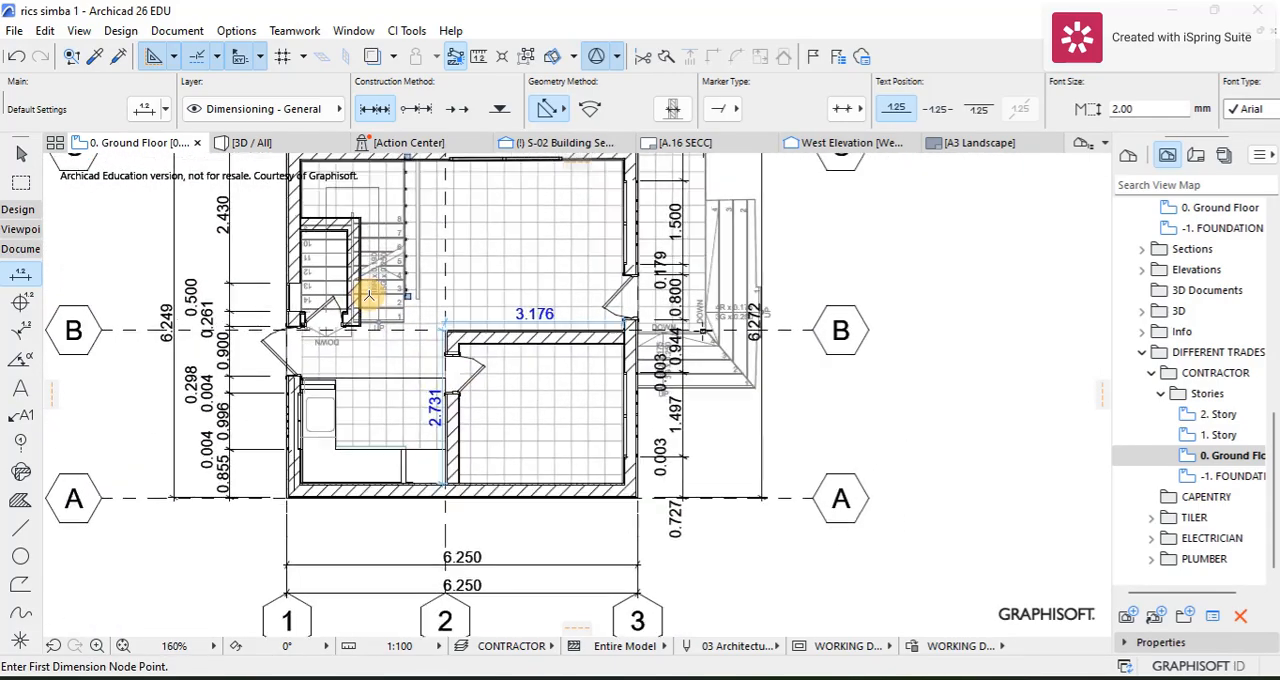
pyautogui.scroll(3, 340, 411)
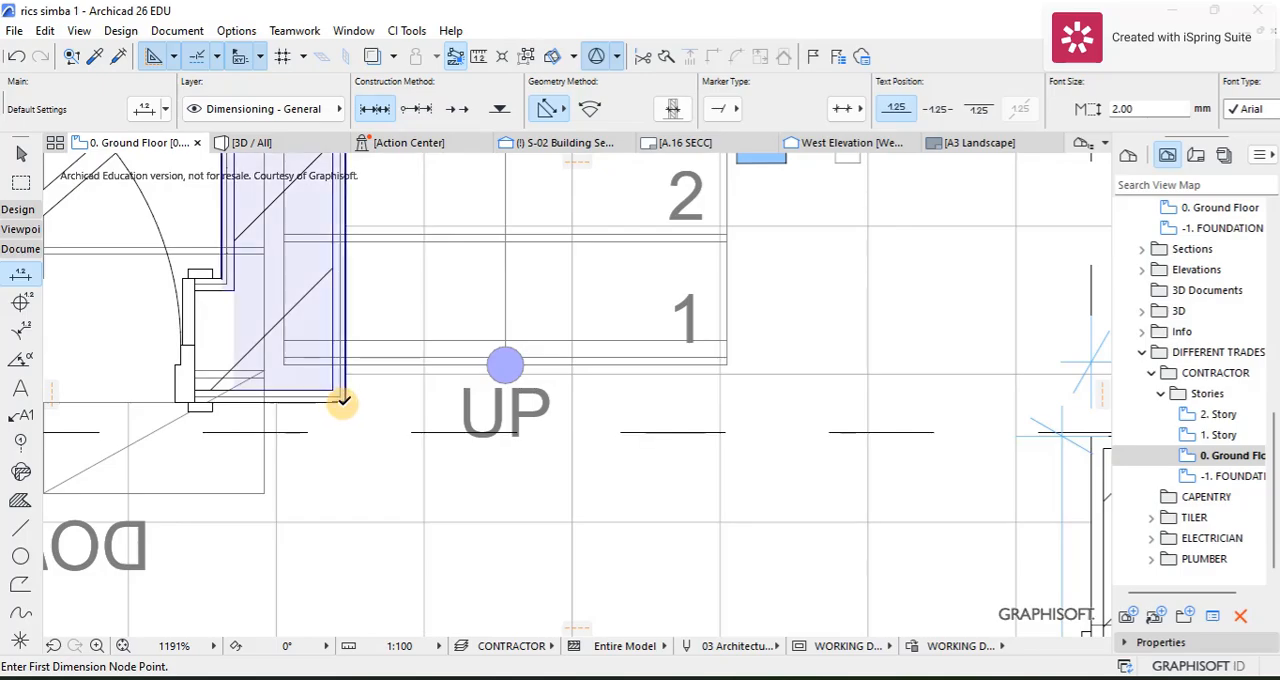
pyautogui.click(343, 402)
pyautogui.scroll(-4, 352, 262)
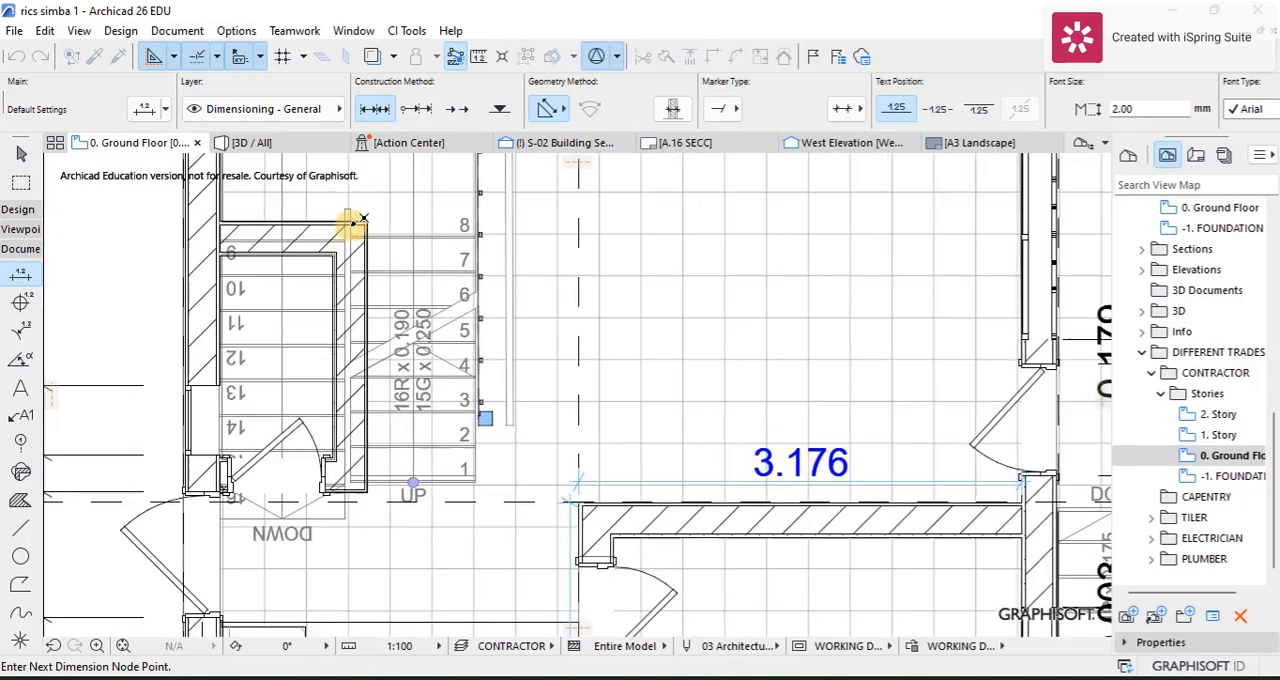
pyautogui.scroll(2, 352, 221)
pyautogui.click(390, 218)
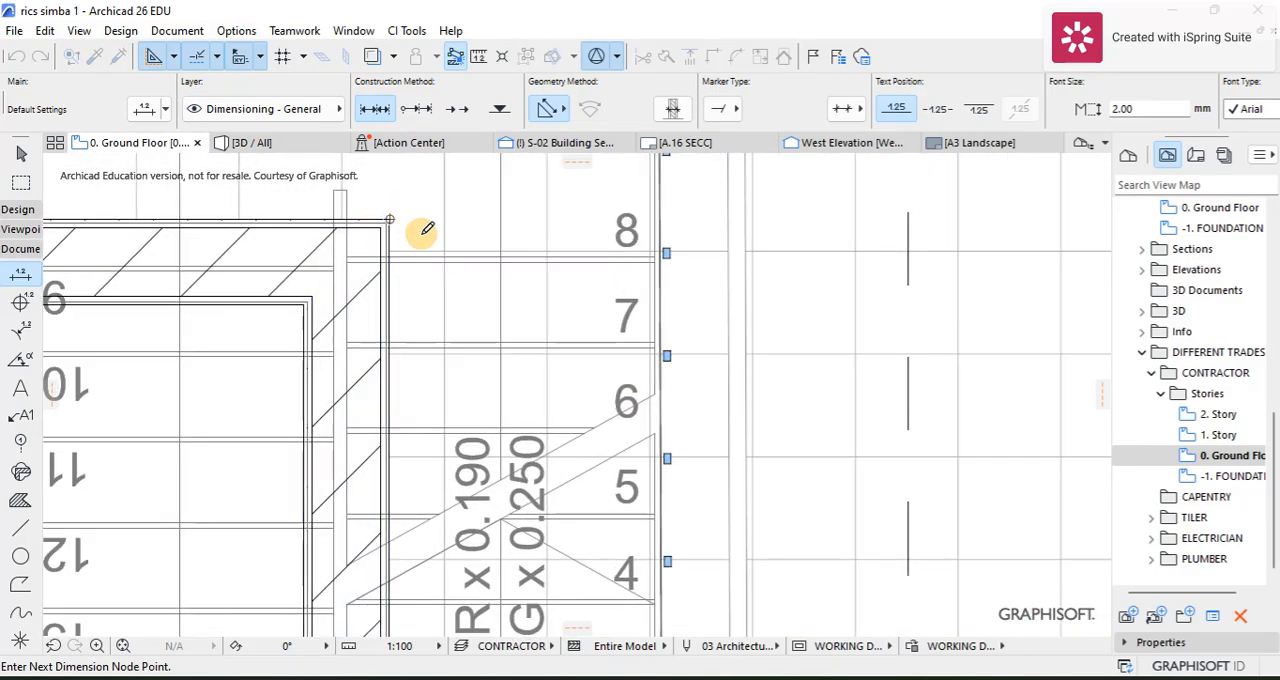
pyautogui.rightClick(423, 238)
pyautogui.click(437, 352)
pyautogui.click(440, 412)
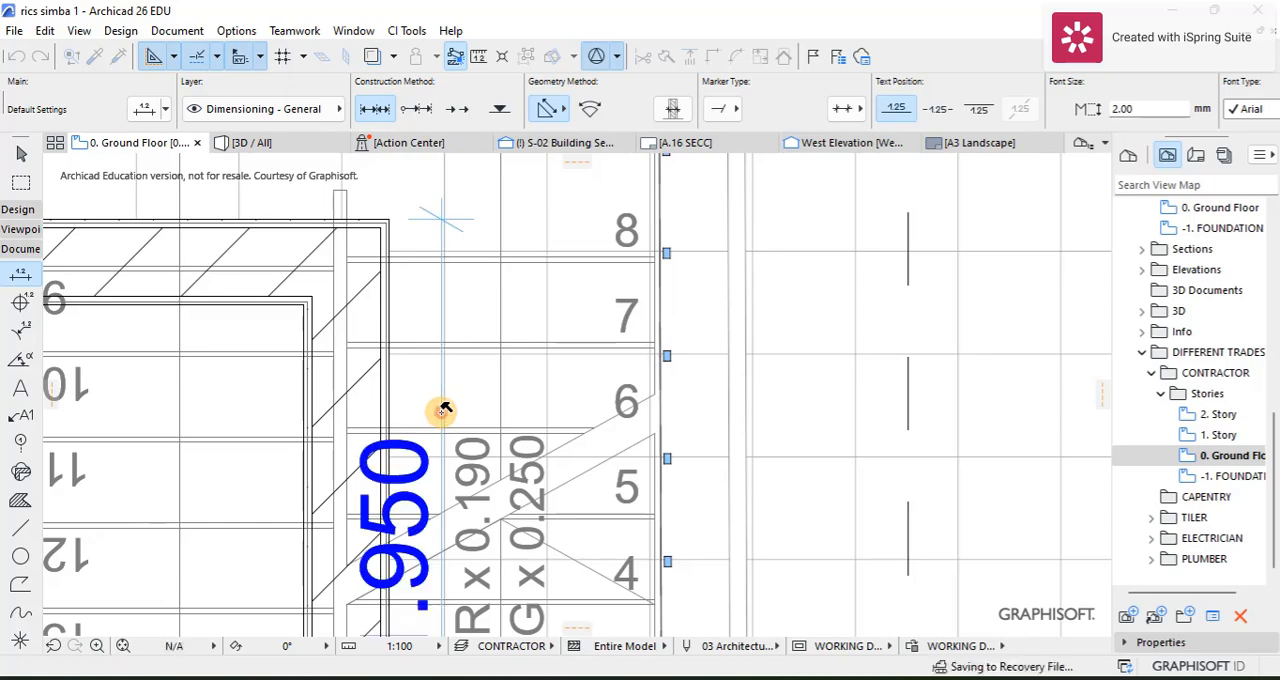
pyautogui.scroll(-4, 437, 412)
# Step: Dimension the door side of the stair enclosure from its outer corner to the exterior wall, placing the dimension line just below grid B
pyautogui.scroll(10, 466, 423)
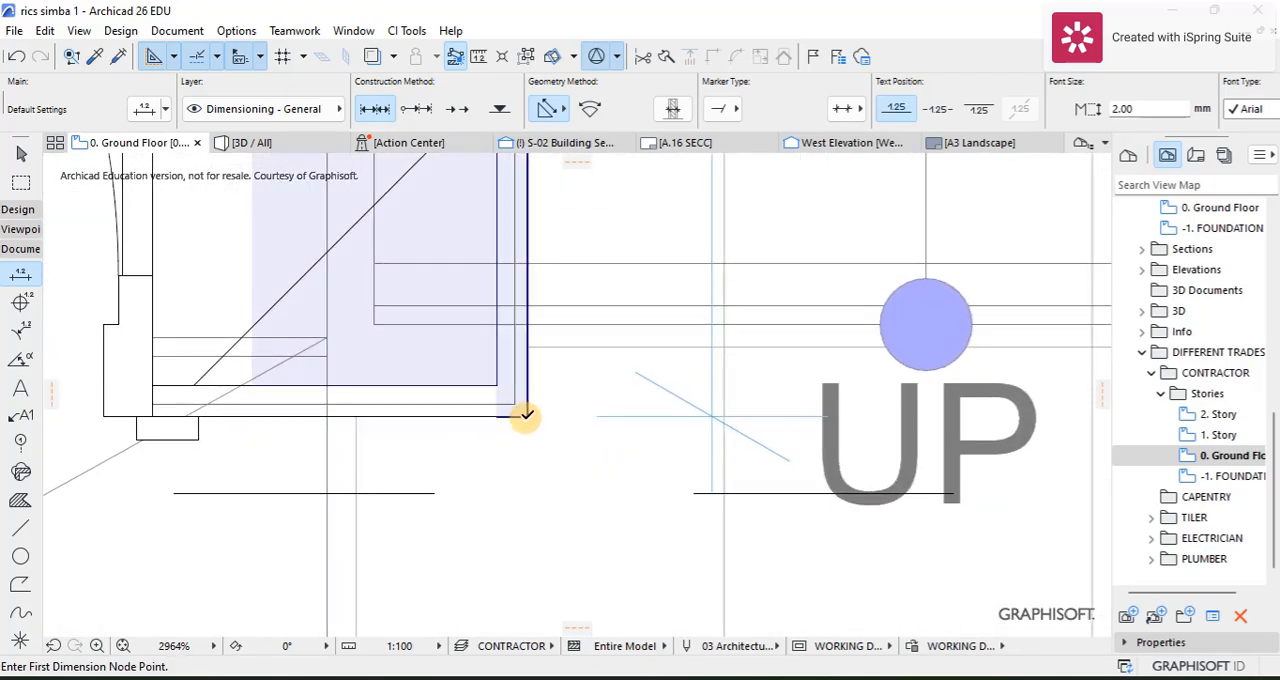
pyautogui.click(528, 412)
pyautogui.scroll(-4, 408, 423)
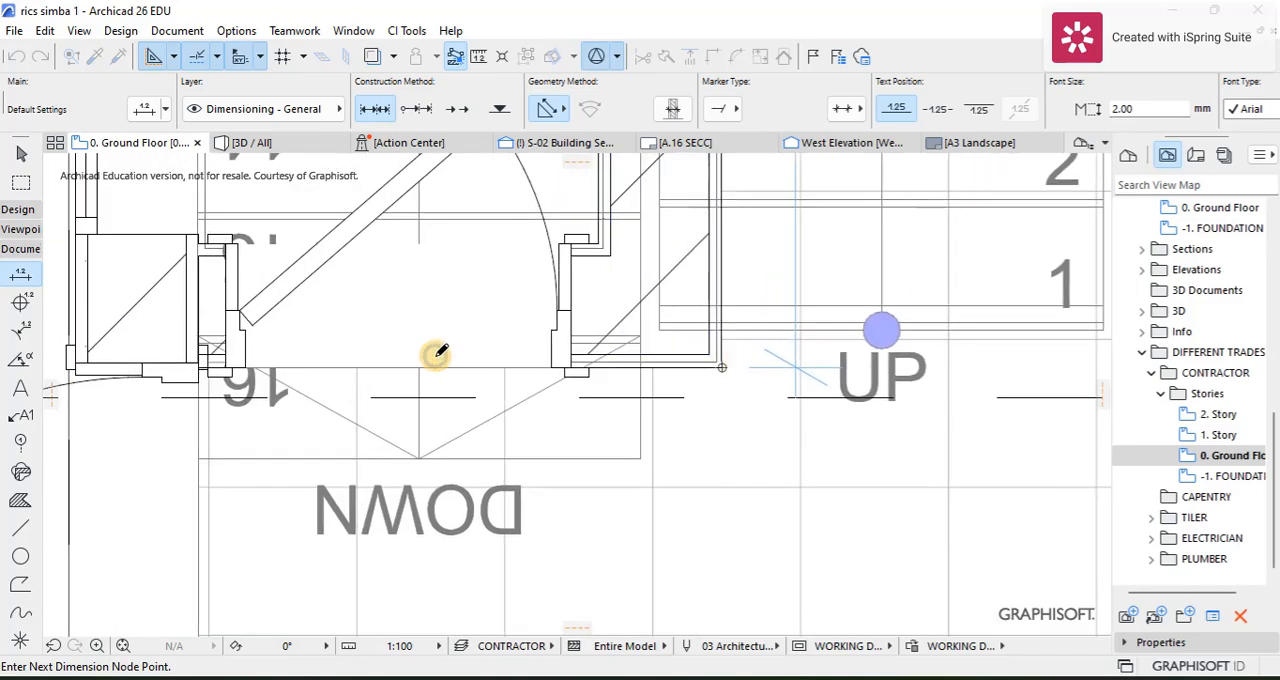
pyautogui.scroll(5, 172, 370)
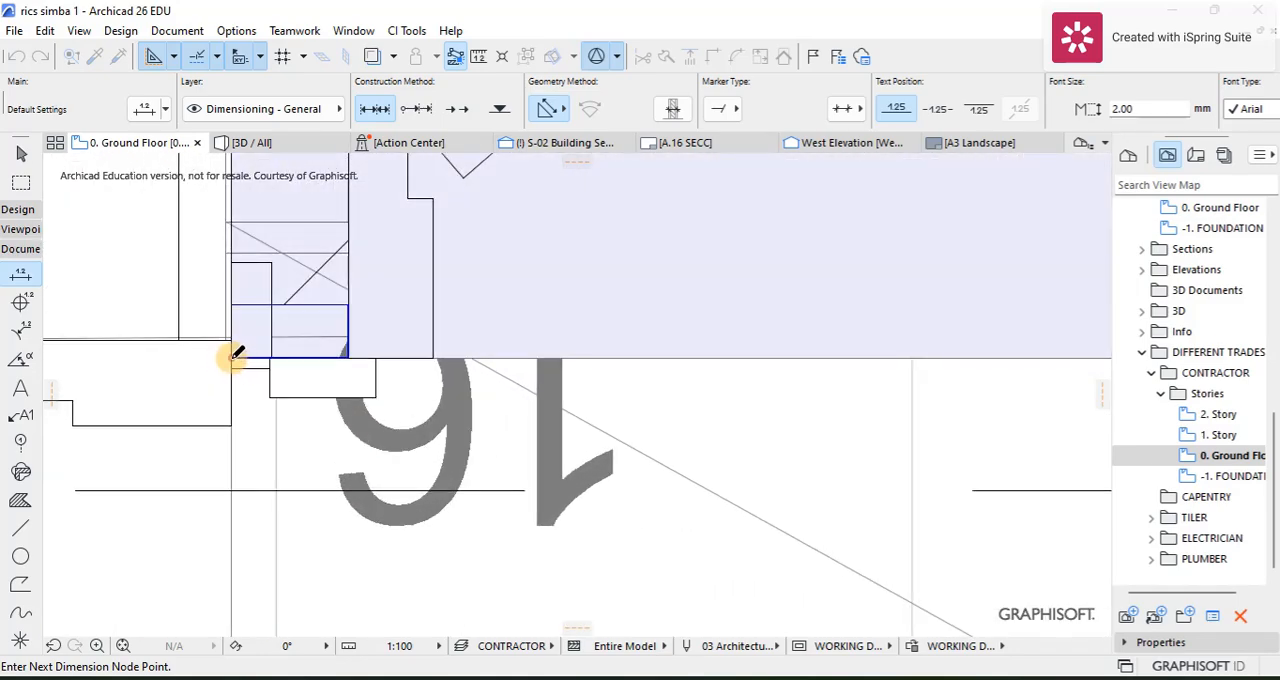
pyautogui.click(233, 356)
pyautogui.rightClick(535, 395)
pyautogui.click(634, 524)
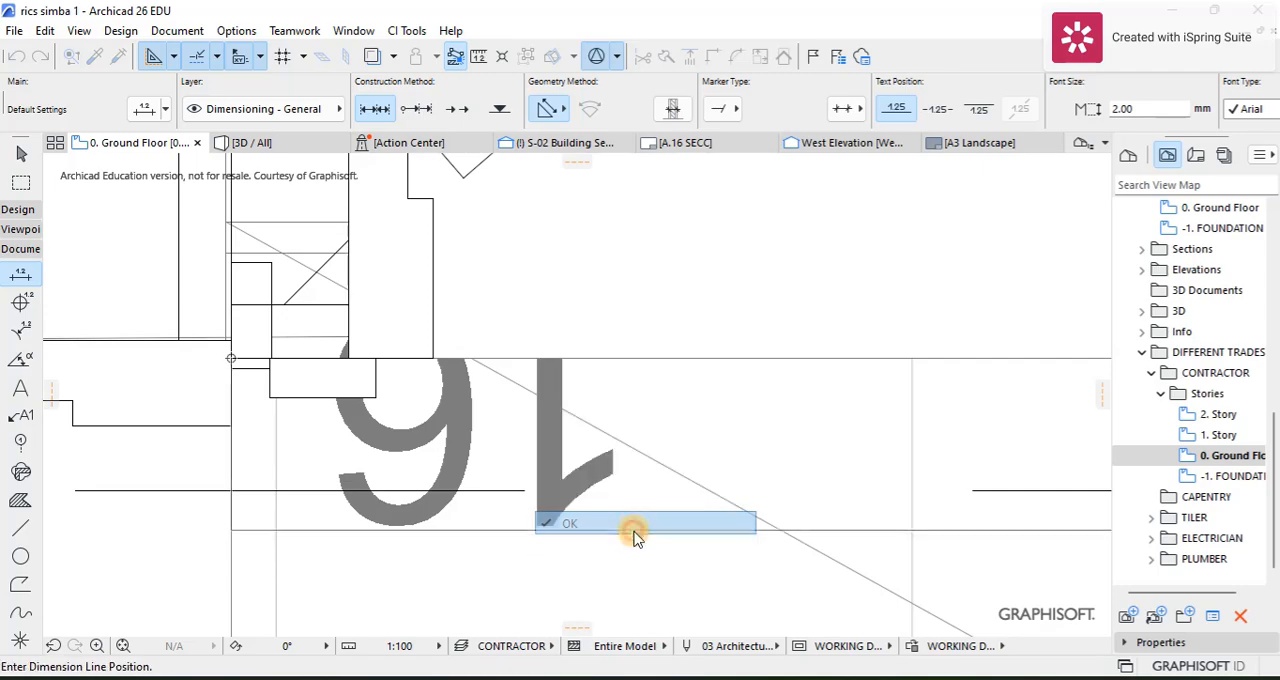
pyautogui.click(636, 530)
pyautogui.scroll(-6, 629, 523)
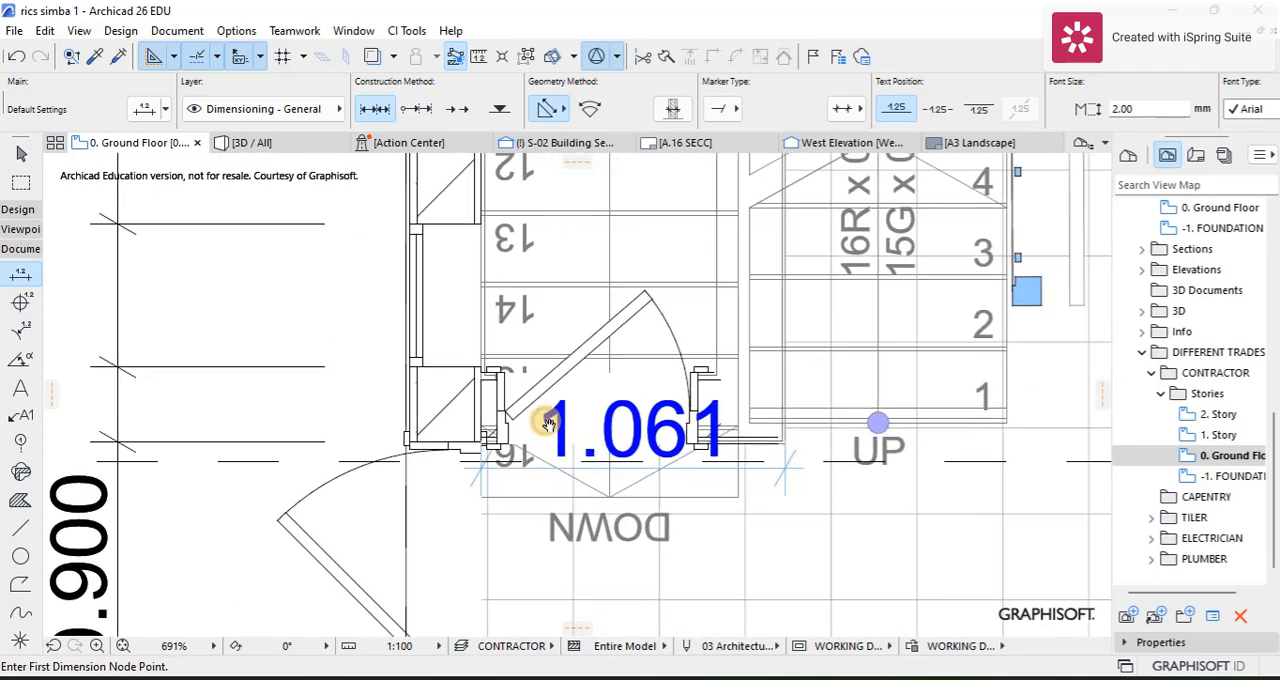
# Step: Add both edges of the stair enclosure's door opening to the dimension below it and set the dimension's font size to 1.00 mm
pyautogui.moveTo(548, 424); pyautogui.dragTo(477, 409, button='middle')
pyautogui.click(22, 158)
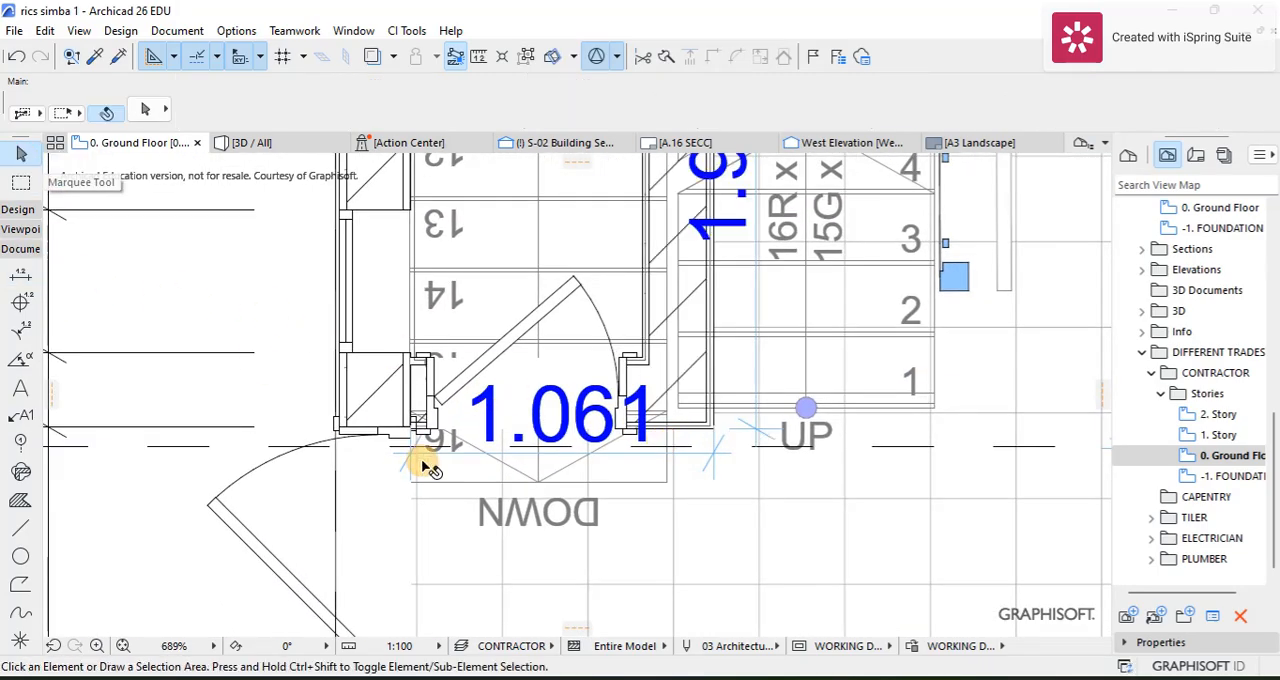
pyautogui.click(450, 456)
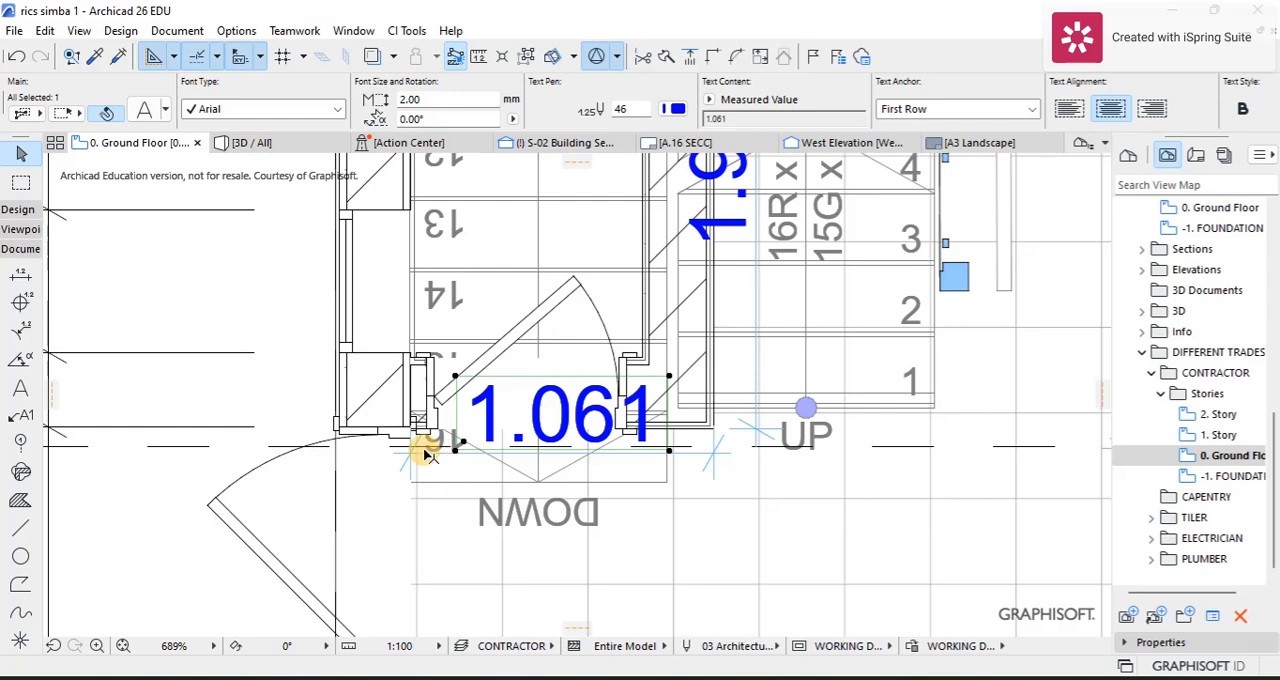
pyautogui.click(425, 454)
pyautogui.click(427, 453)
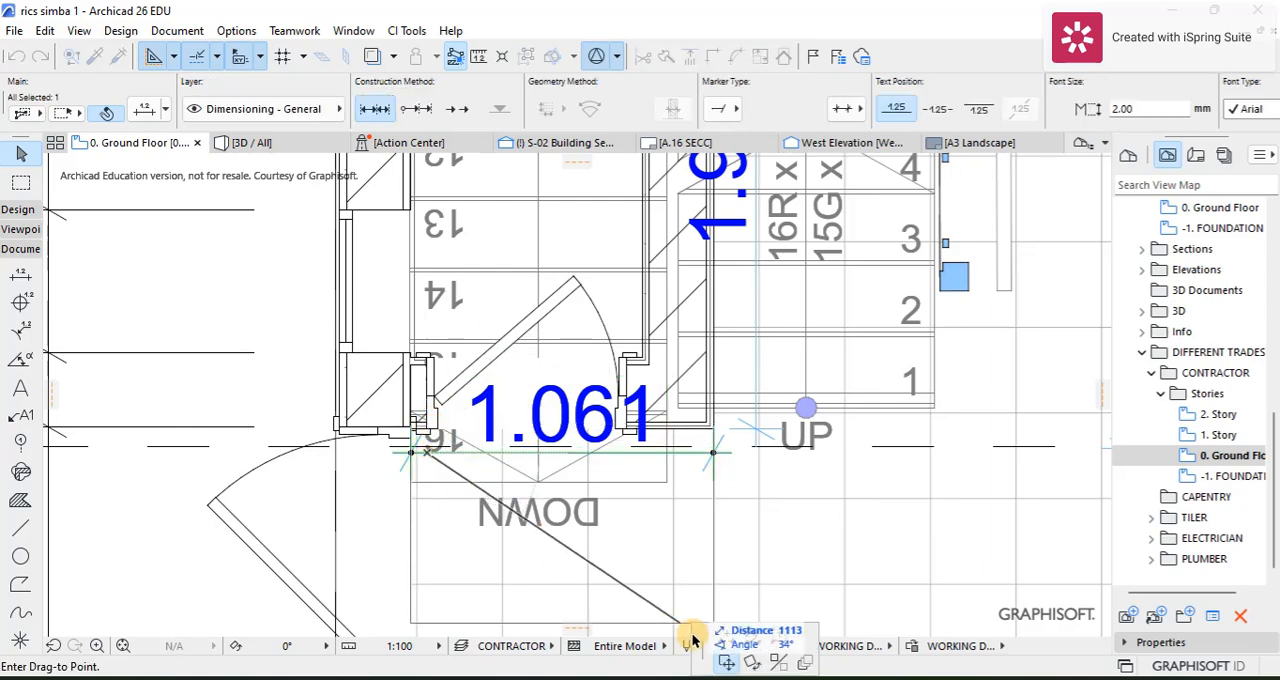
pyautogui.click(727, 638)
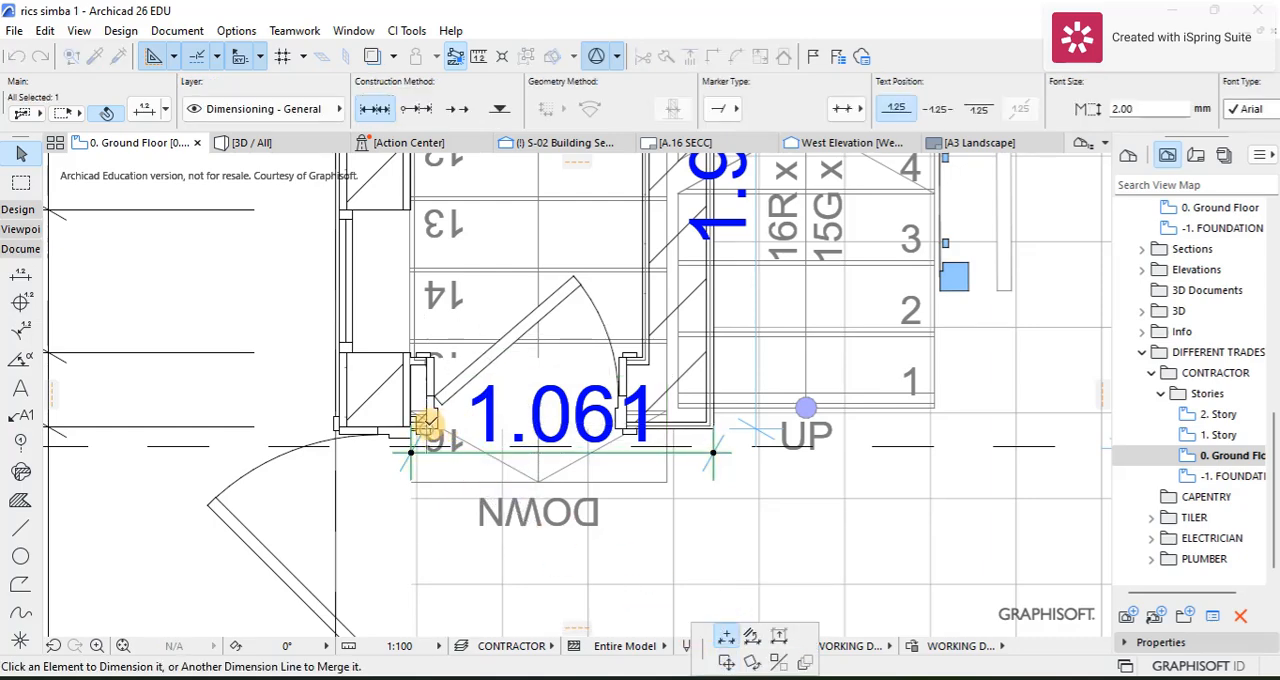
pyautogui.click(427, 425)
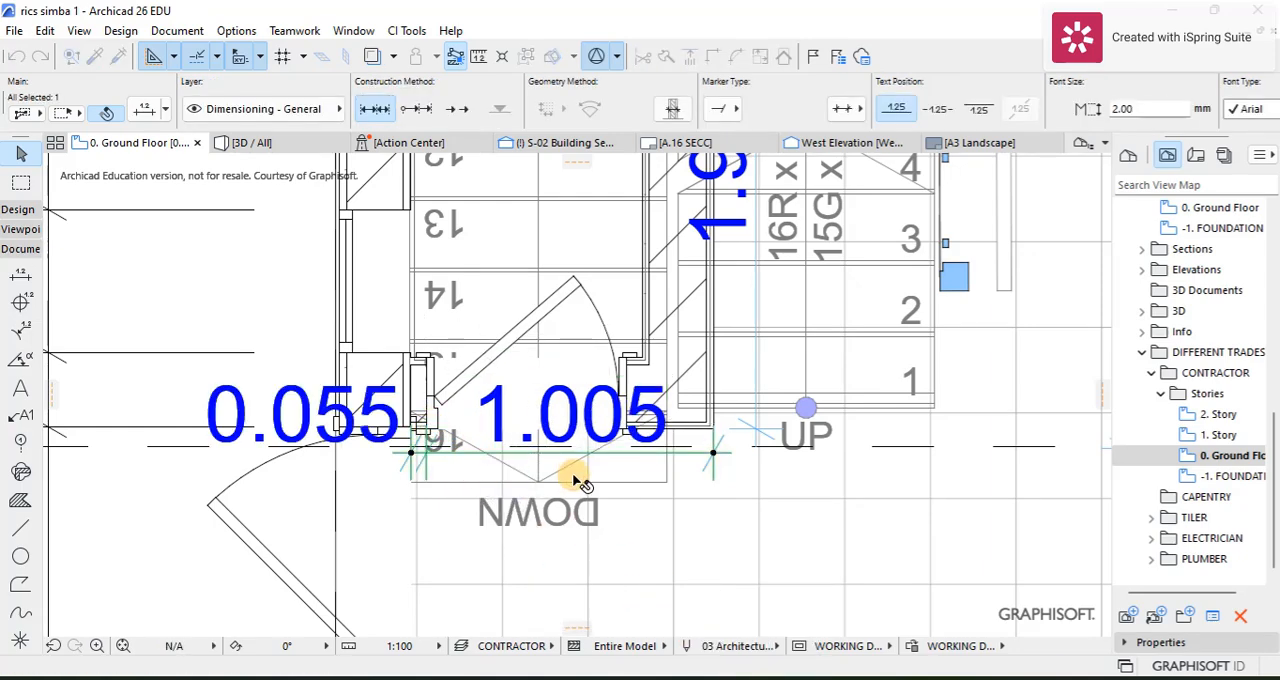
pyautogui.click(621, 456)
pyautogui.click(627, 441)
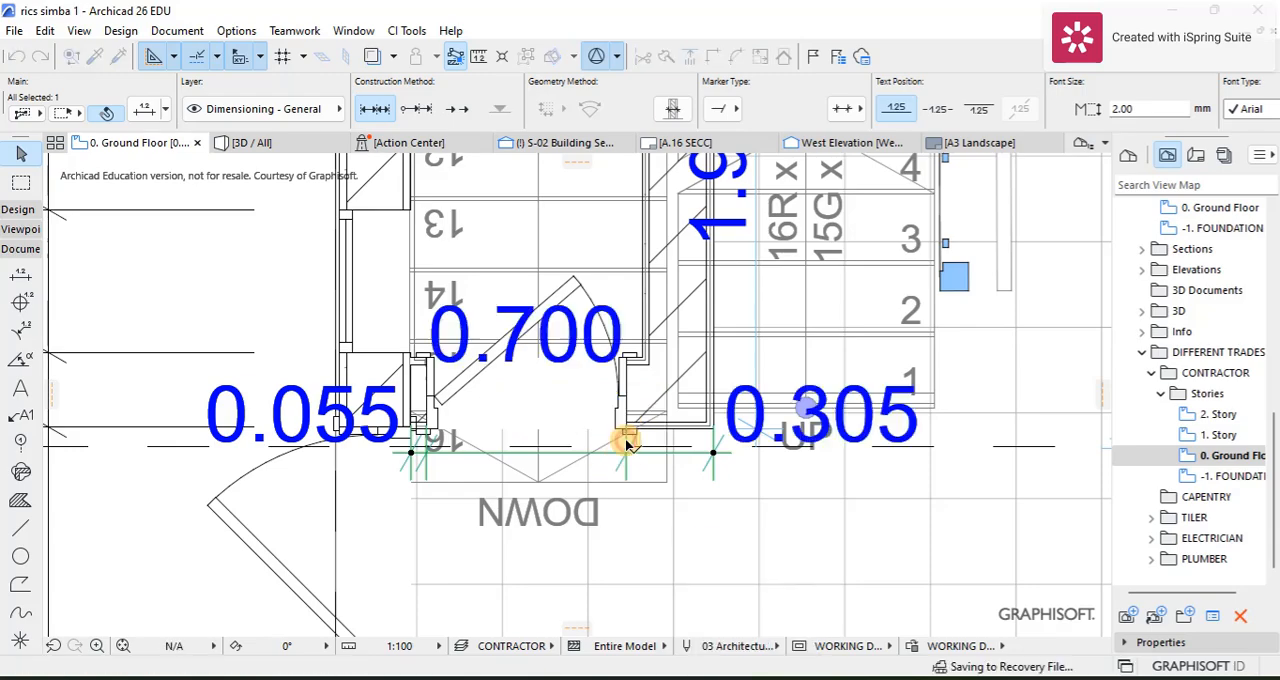
pyautogui.scroll(-5, 520, 405)
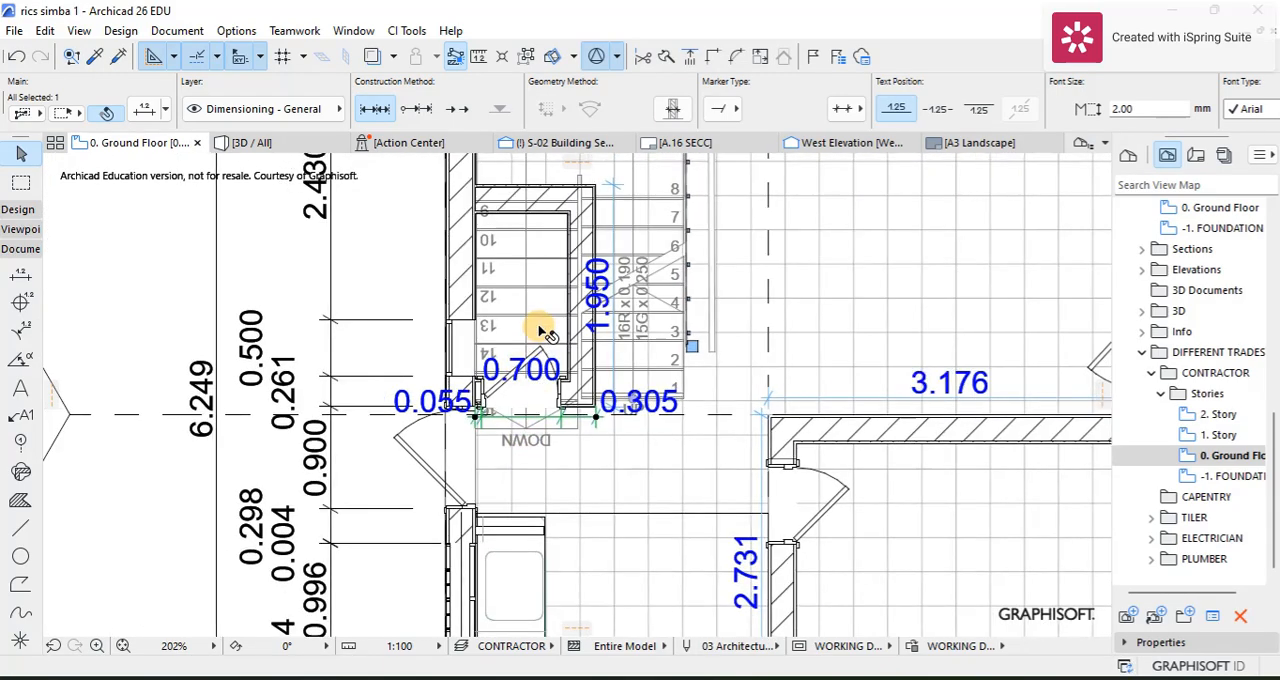
pyautogui.scroll(-2, 530, 345)
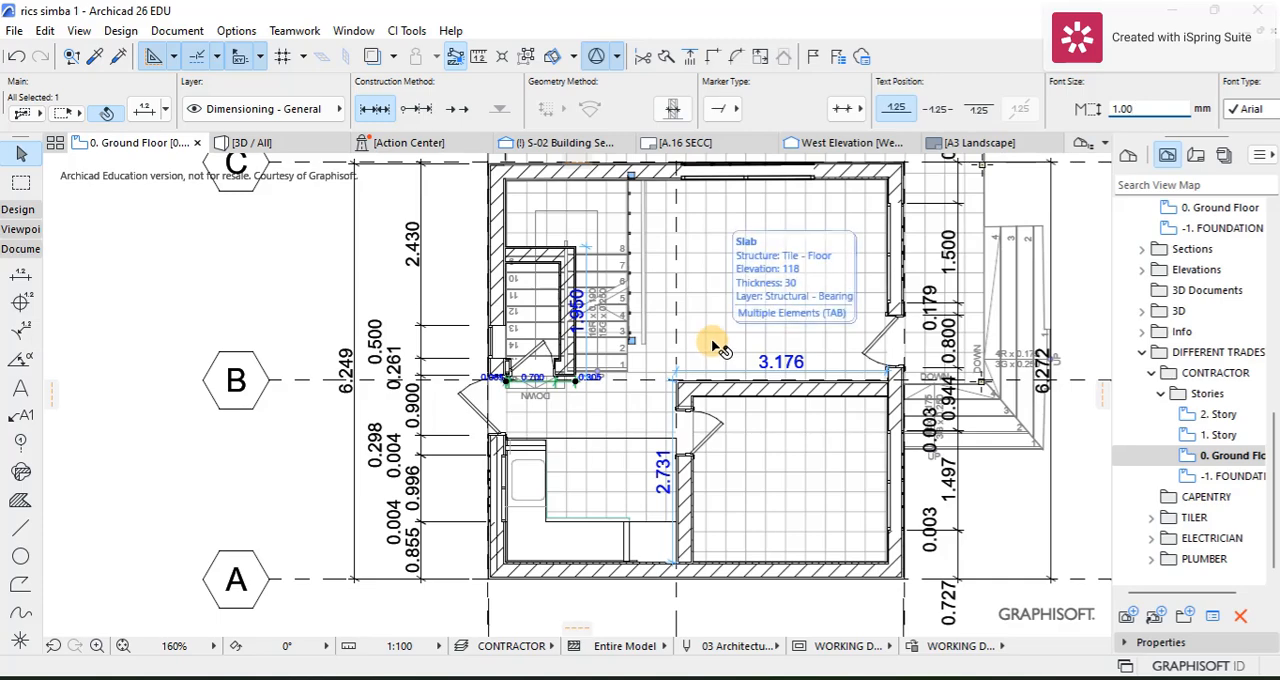
pyautogui.scroll(2, 713, 342)
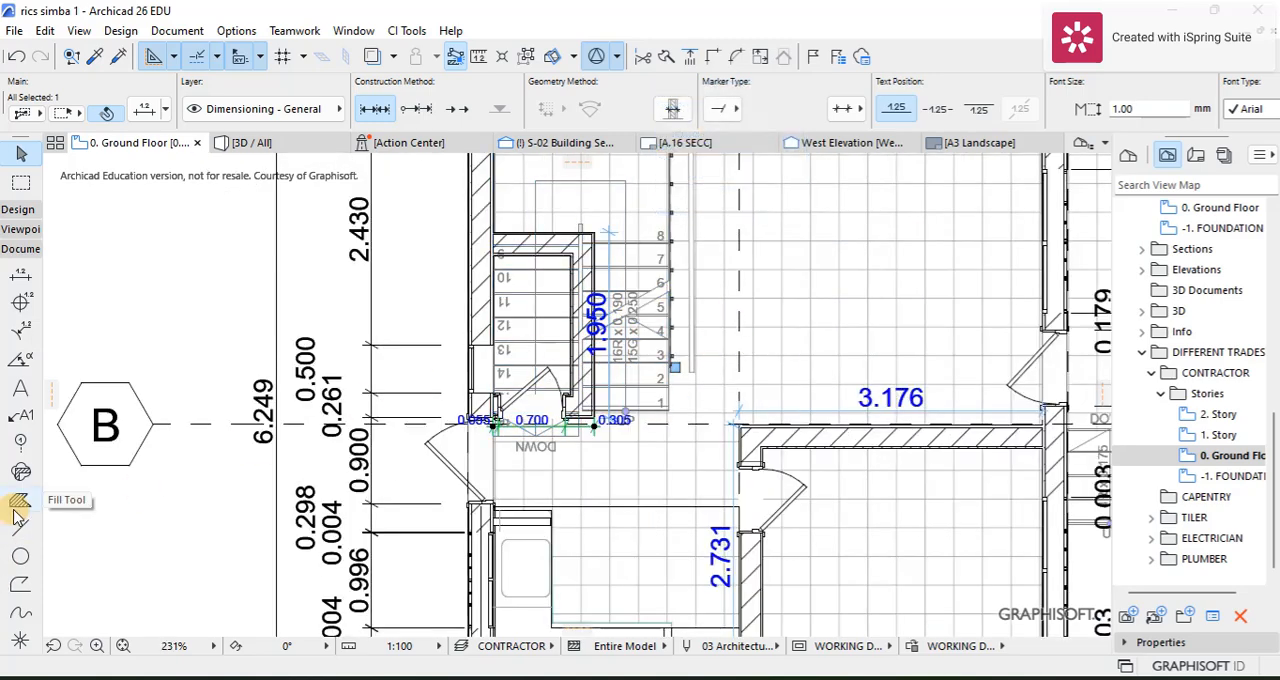
# Step: Dimension the upper wall of the stair enclosure from its outer corner to the exterior wall, placing the dimension line above it
pyautogui.click(22, 276)
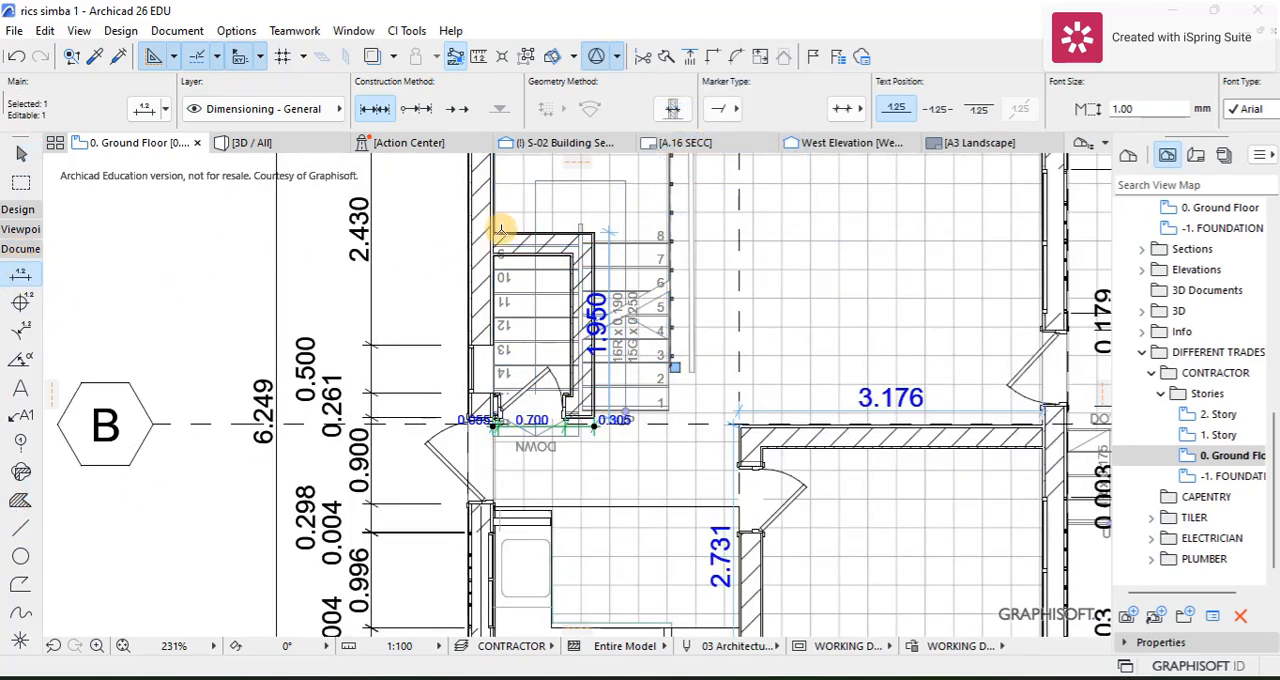
pyautogui.scroll(9, 500, 231)
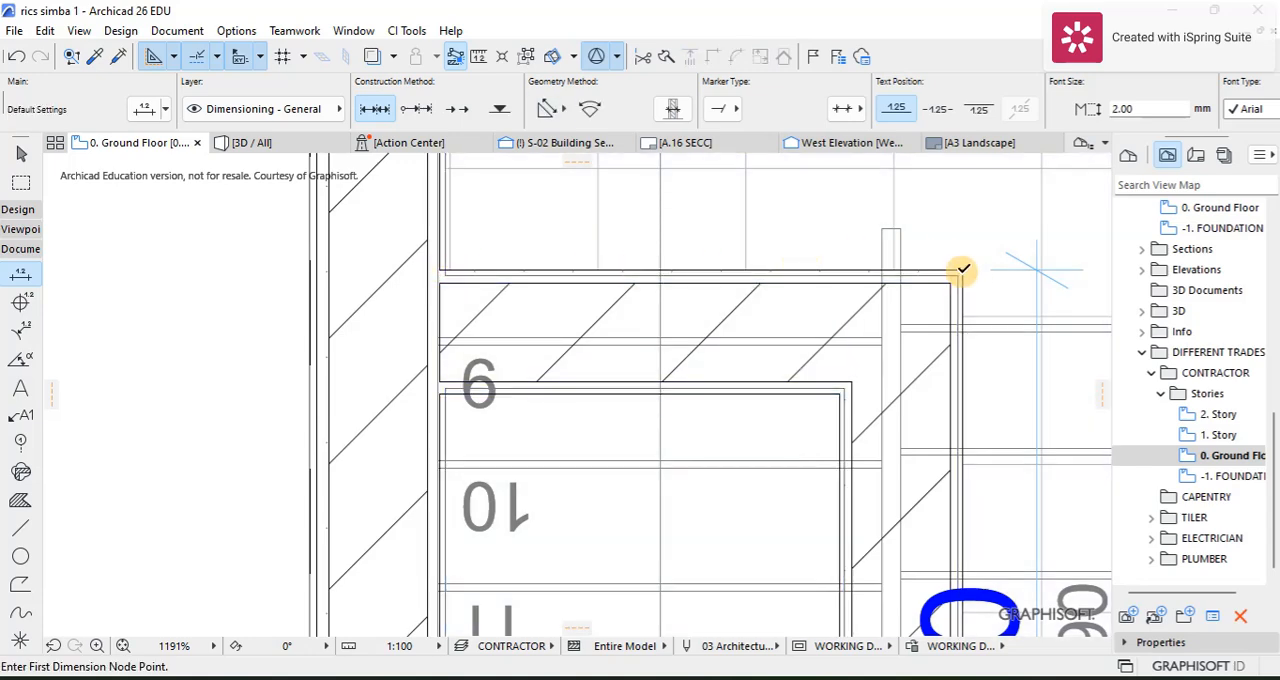
pyautogui.click(962, 270)
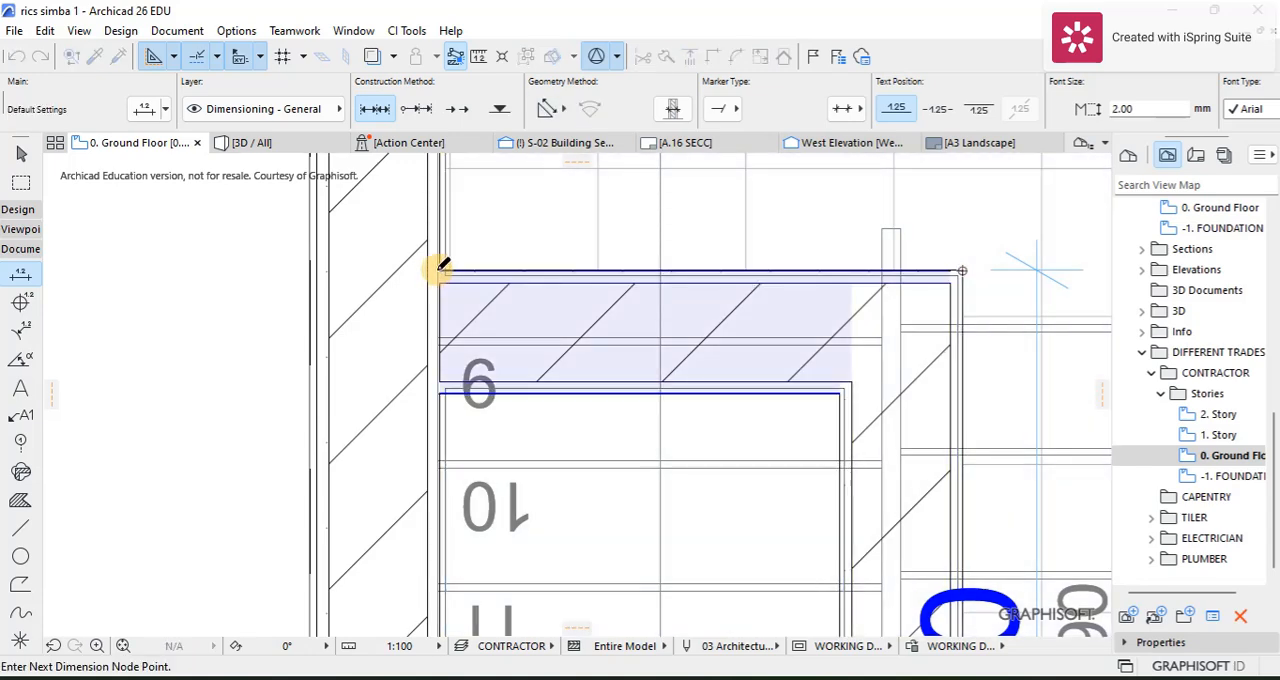
pyautogui.click(442, 264)
pyautogui.rightClick(534, 244)
pyautogui.click(585, 354)
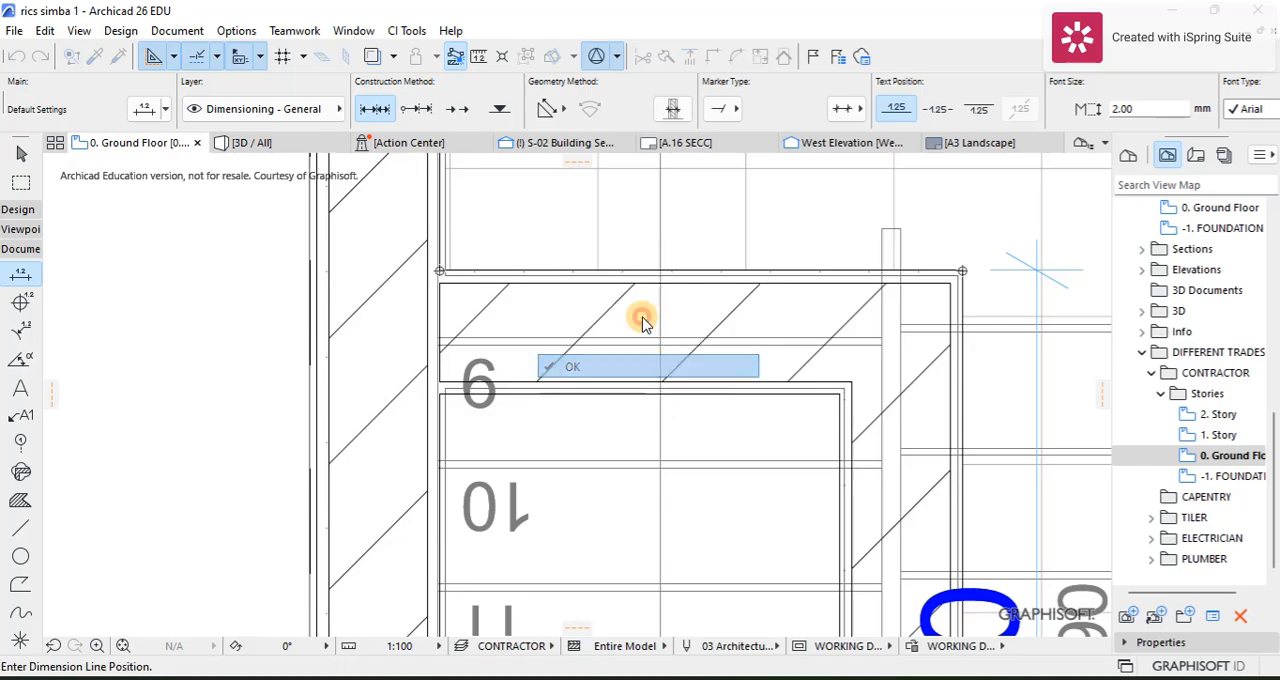
pyautogui.click(628, 212)
pyautogui.scroll(-5, 635, 240)
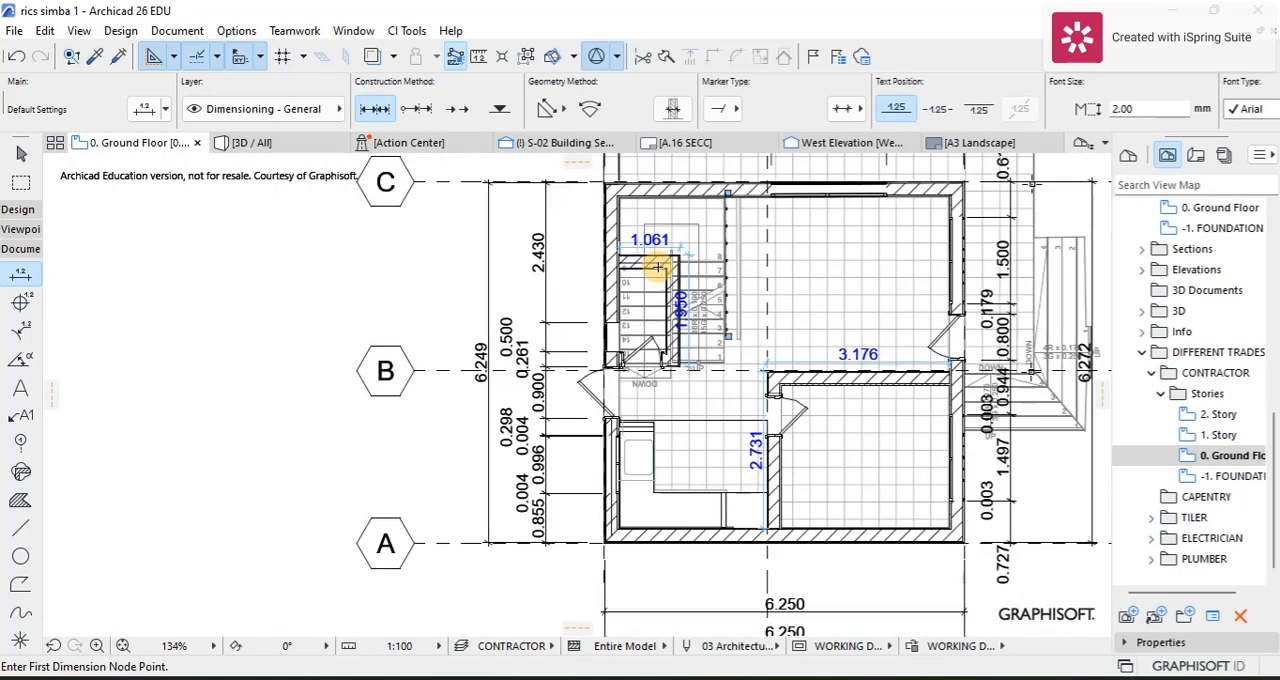
# Step: Dimension the width of the kitchen counter at its upper end beside the sink, placing the dimension line above the counter
pyautogui.scroll(10, 603, 400)
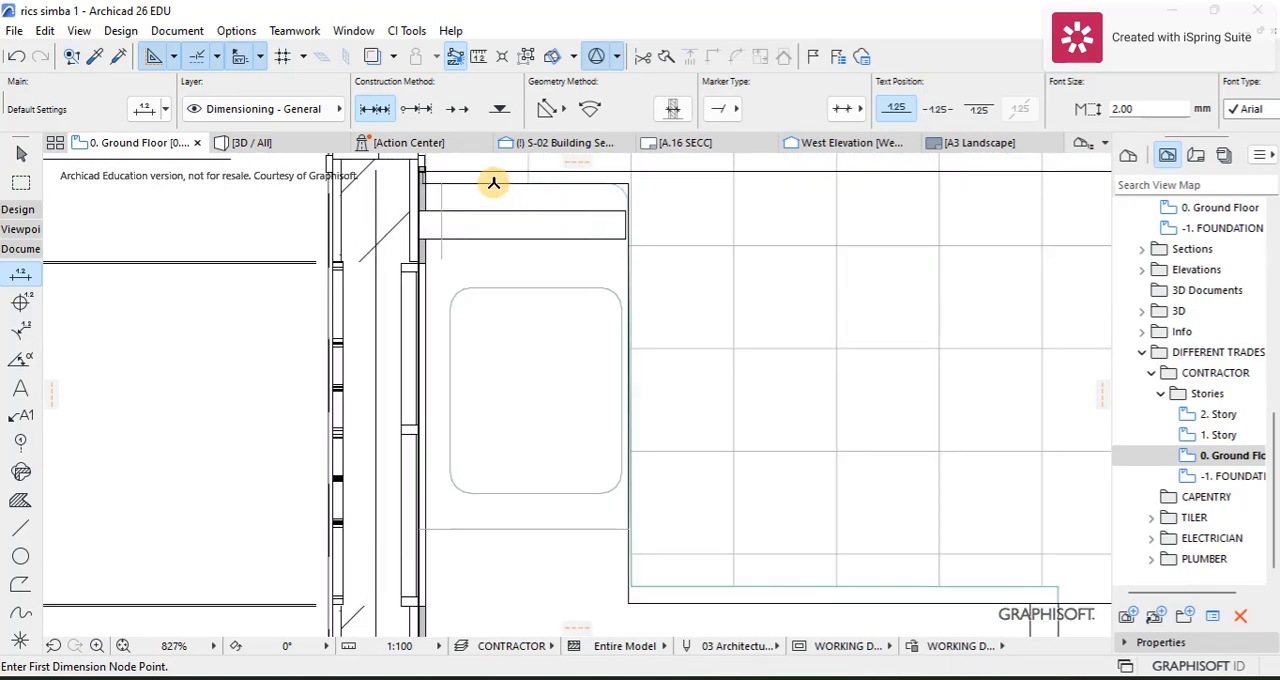
pyautogui.scroll(3, 427, 182)
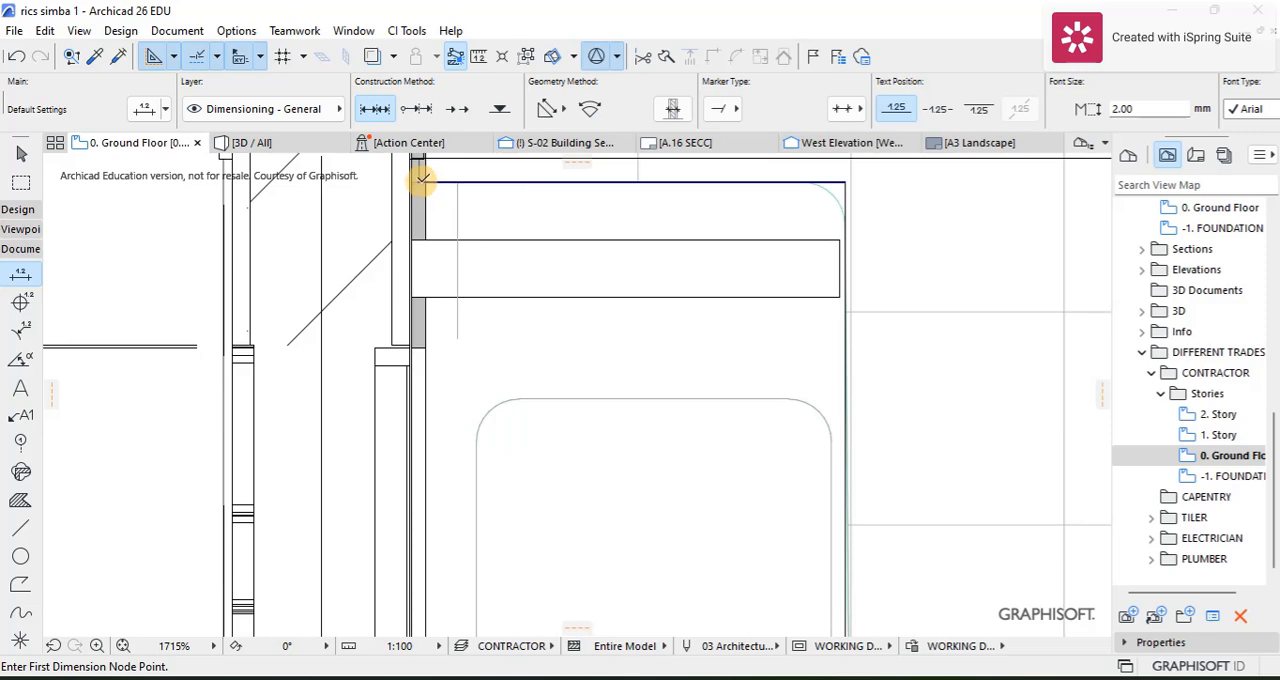
pyautogui.click(418, 181)
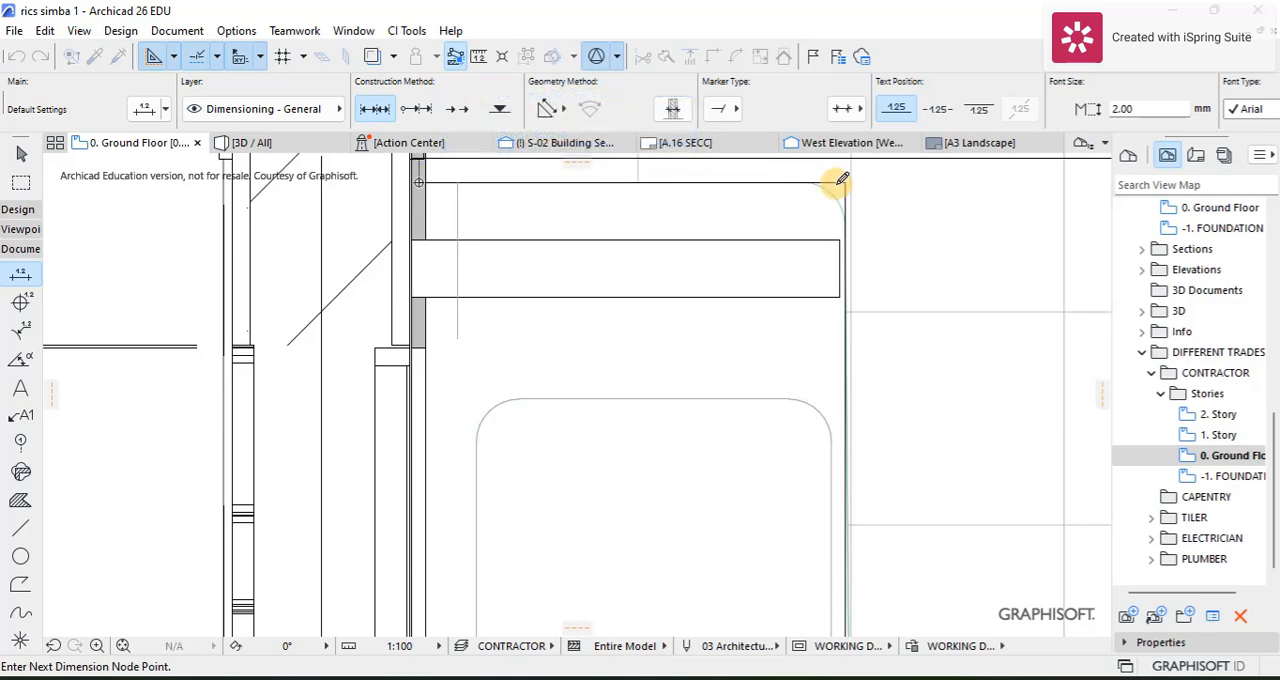
pyautogui.scroll(-4, 749, 283)
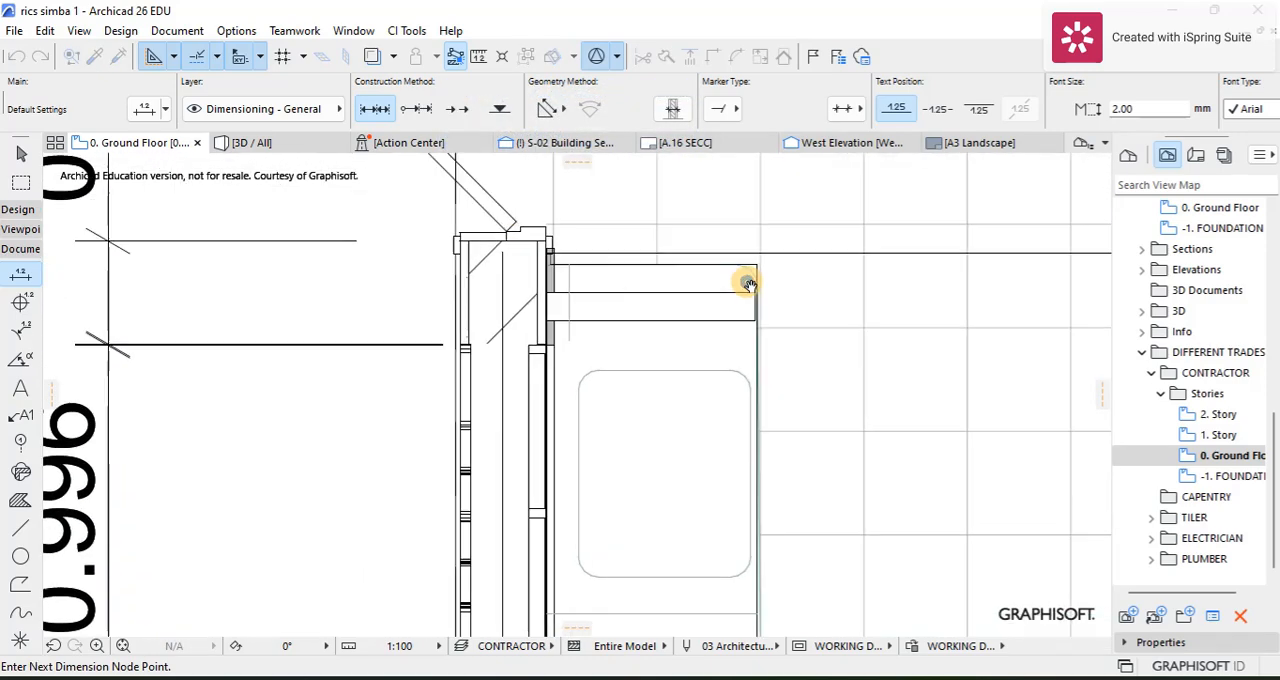
pyautogui.rightClick(600, 238)
pyautogui.click(633, 358)
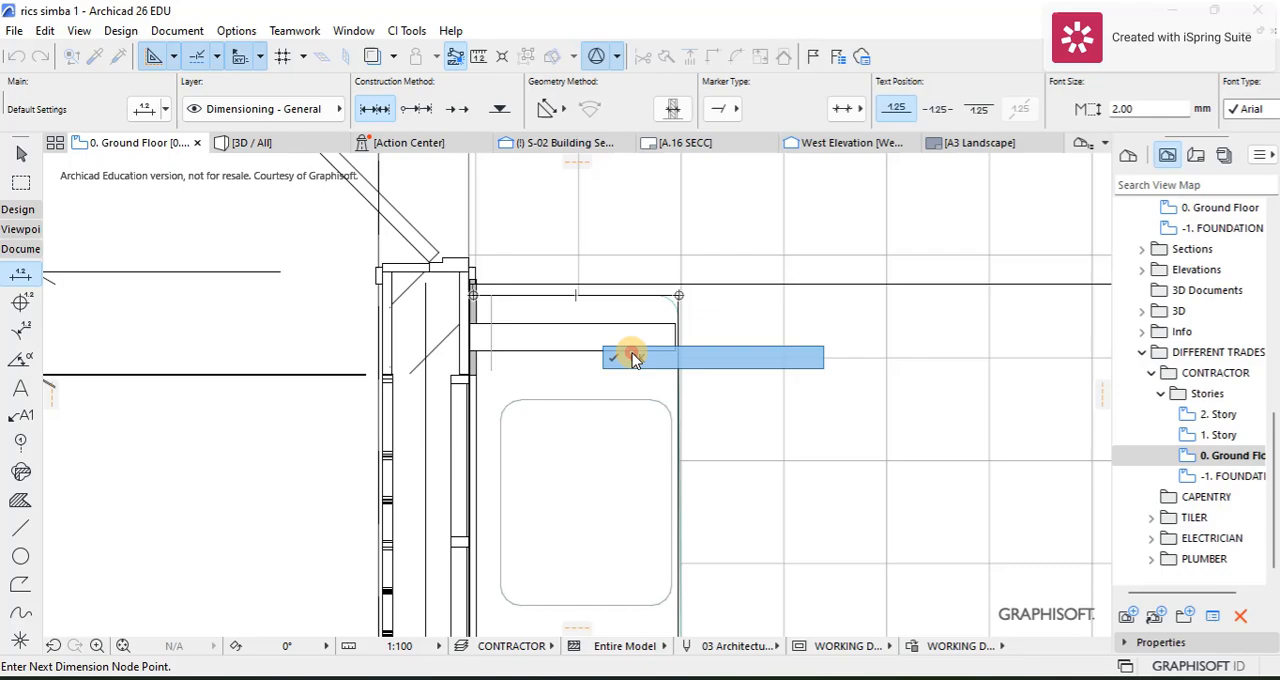
pyautogui.click(605, 245)
pyautogui.scroll(-4, 609, 243)
pyautogui.scroll(-1, 660, 250)
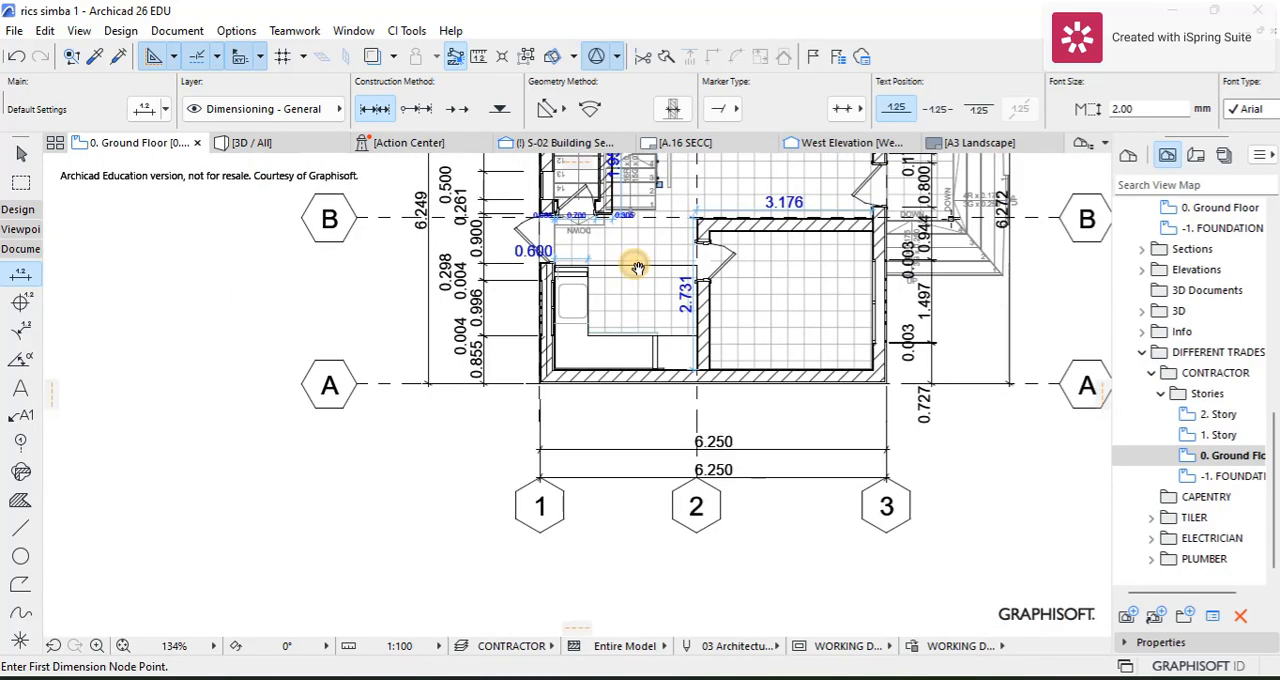
# Step: Dimension the inner edge of the sink-side kitchen counter from its upper end to the inner corner, placing the dimension line beside it in the room
pyautogui.scroll(6, 570, 250)
pyautogui.scroll(1, 558, 195)
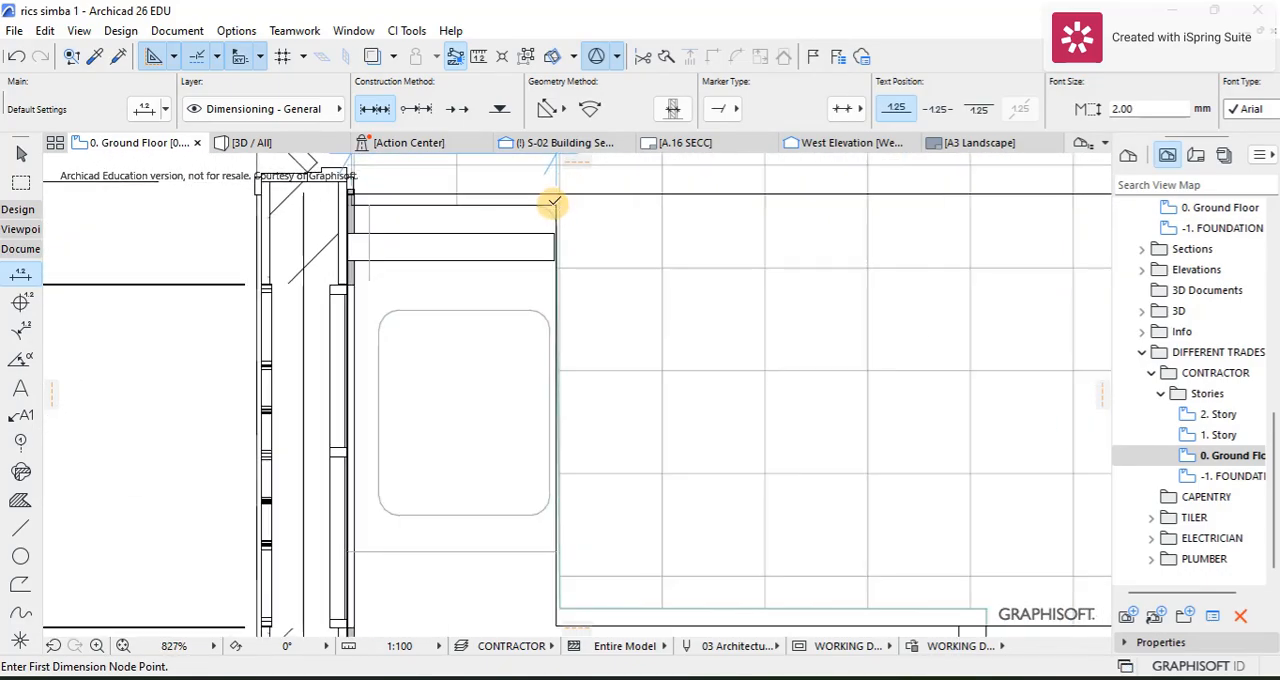
pyautogui.click(557, 203)
pyautogui.scroll(-5, 566, 274)
pyautogui.moveTo(574, 400); pyautogui.dragTo(566, 280, button='middle')
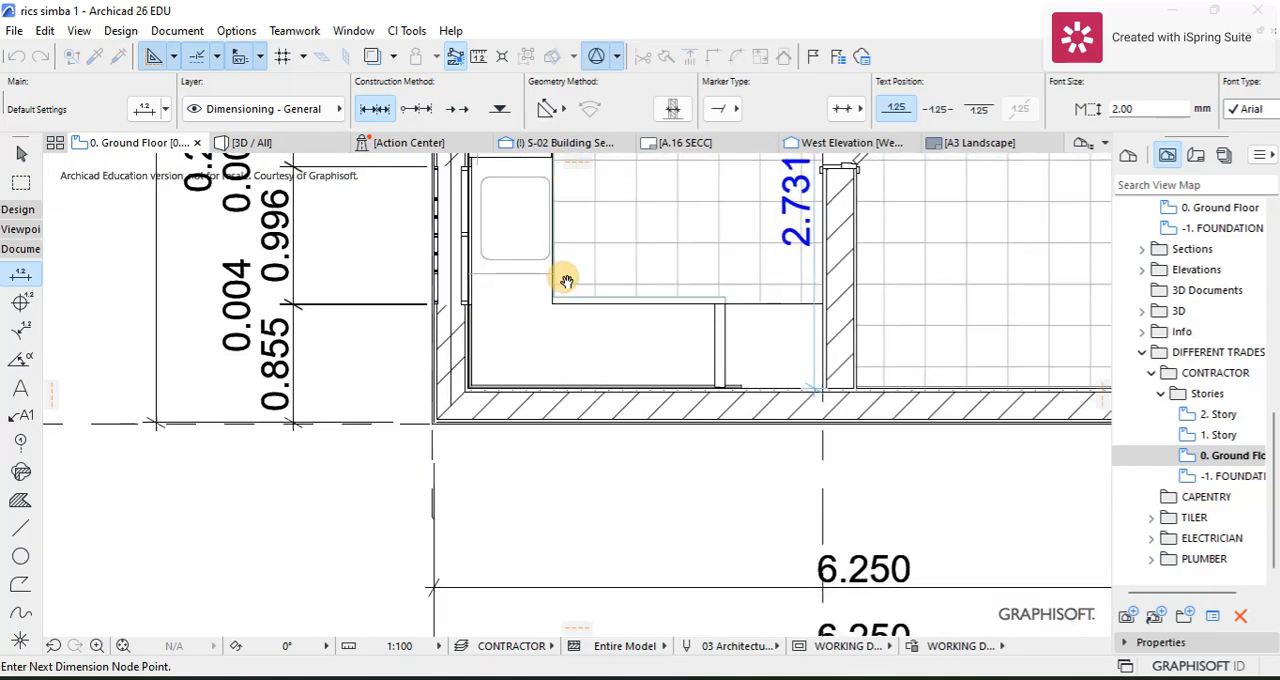
pyautogui.scroll(5, 556, 298)
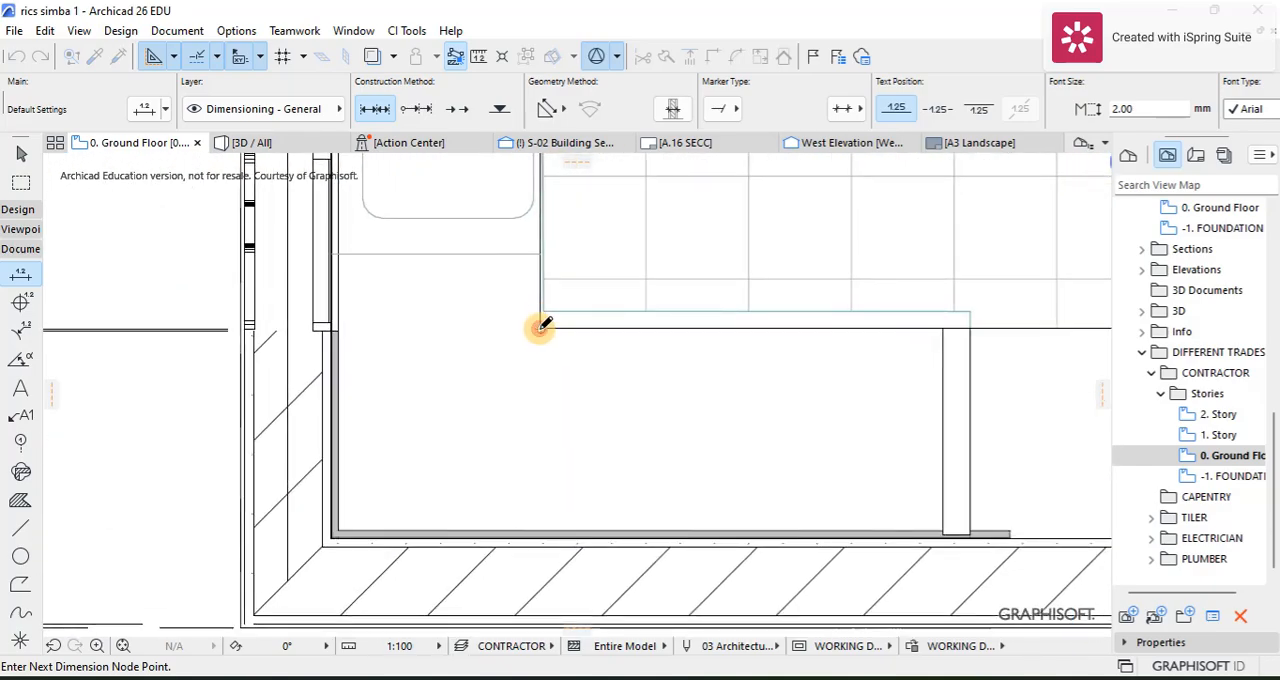
pyautogui.rightClick(552, 280)
pyautogui.click(652, 405)
pyautogui.click(634, 296)
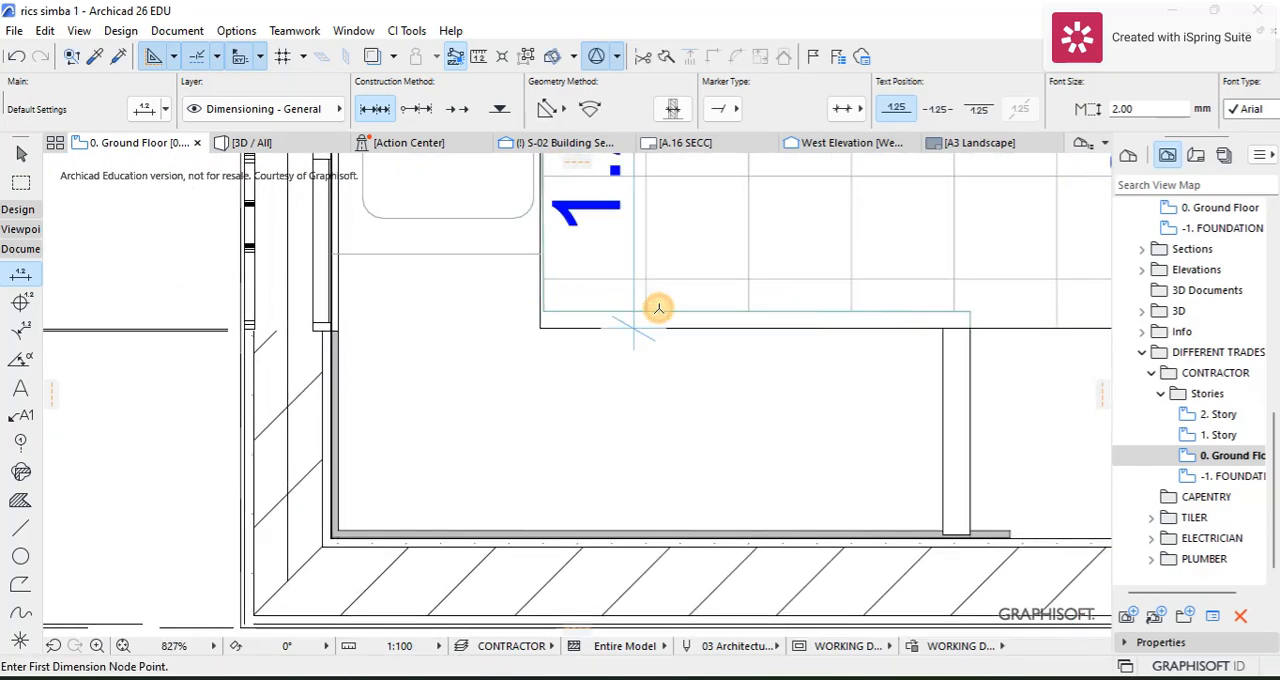
# Step: Dimension the lower kitchen counter run from its inner corner to the far side of the short counter partition, placing the dimension line above the counter
pyautogui.scroll(-5, 658, 308)
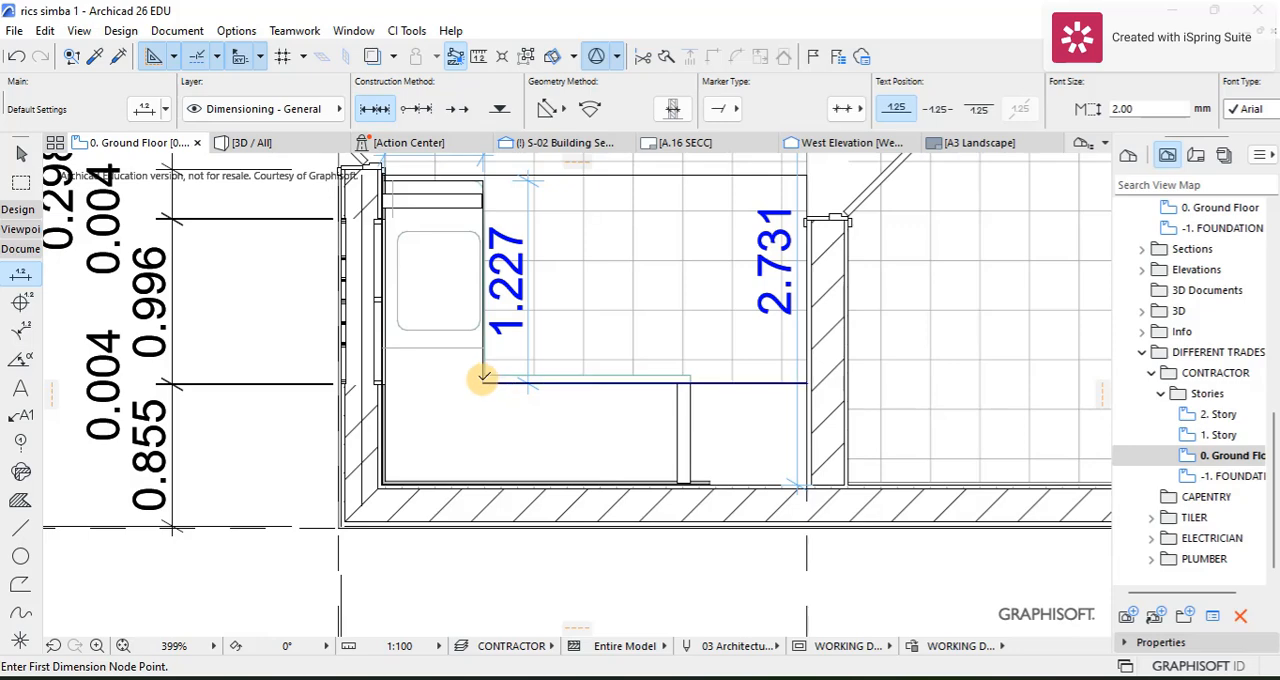
pyautogui.rightClick(690, 357)
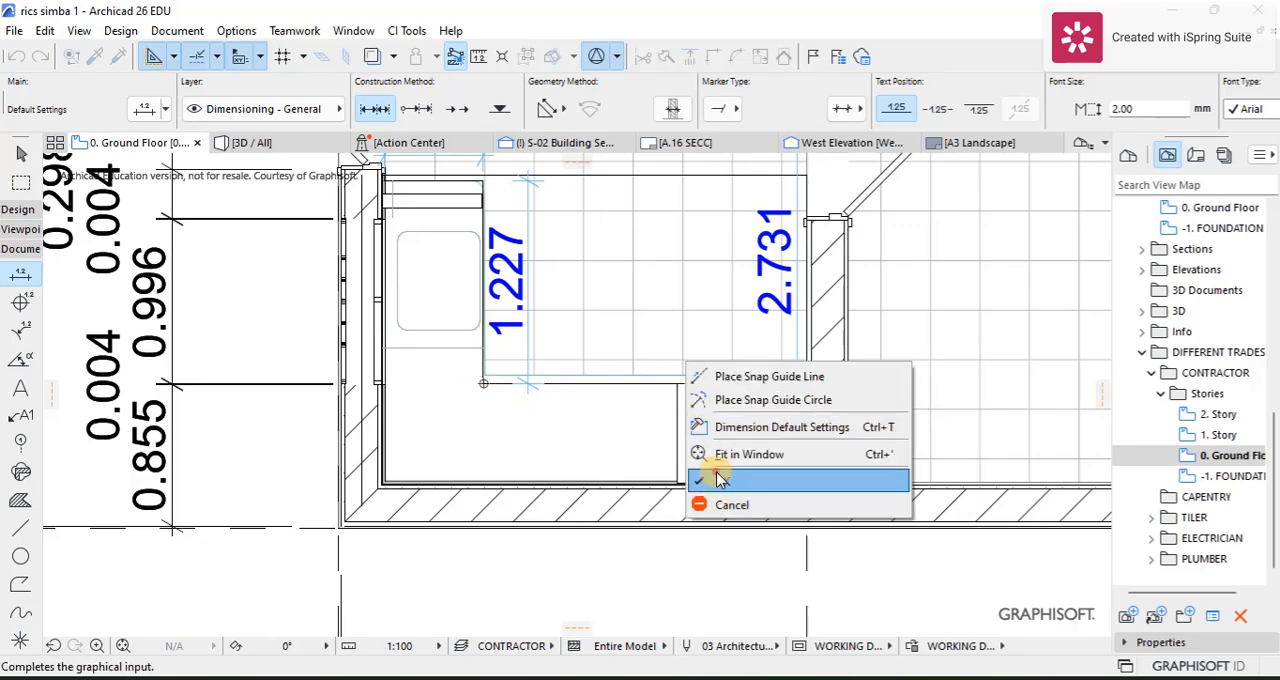
pyautogui.click(714, 477)
pyautogui.click(650, 359)
# Step: Assign the CONTRACTOR layer combination to the 1. Story view in the CONTRACTOR folder
pyautogui.scroll(-7, 650, 359)
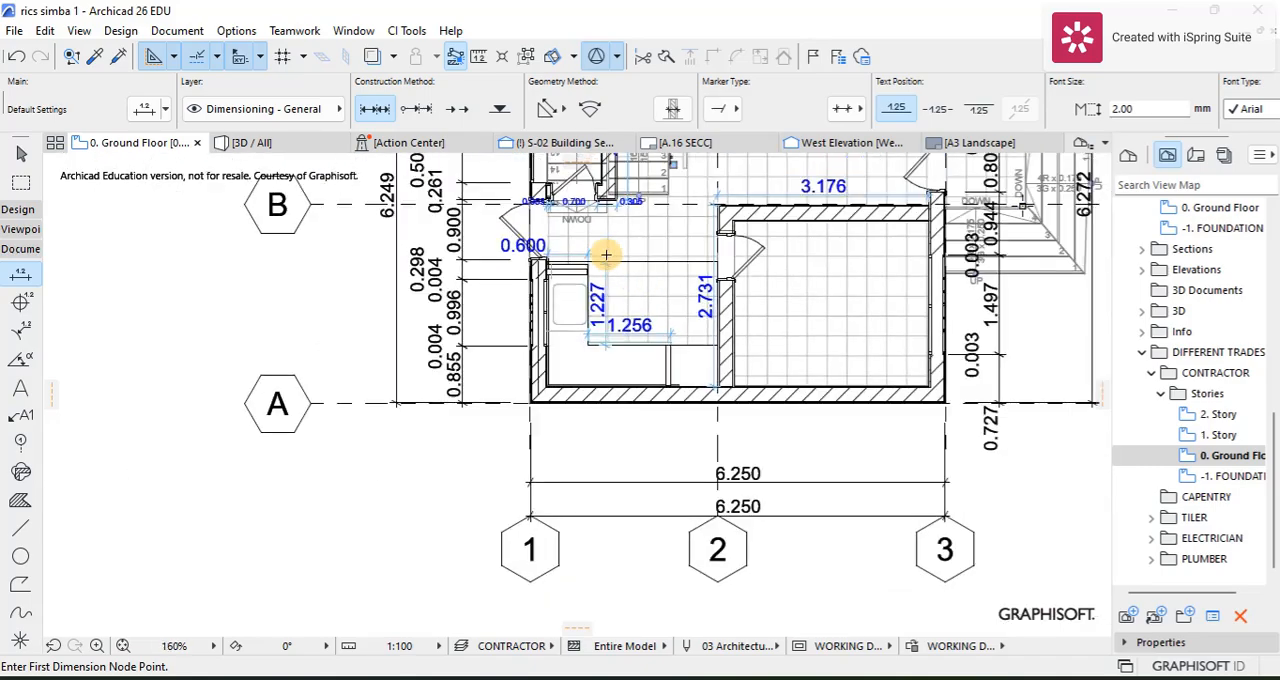
pyautogui.scroll(-3, 672, 230)
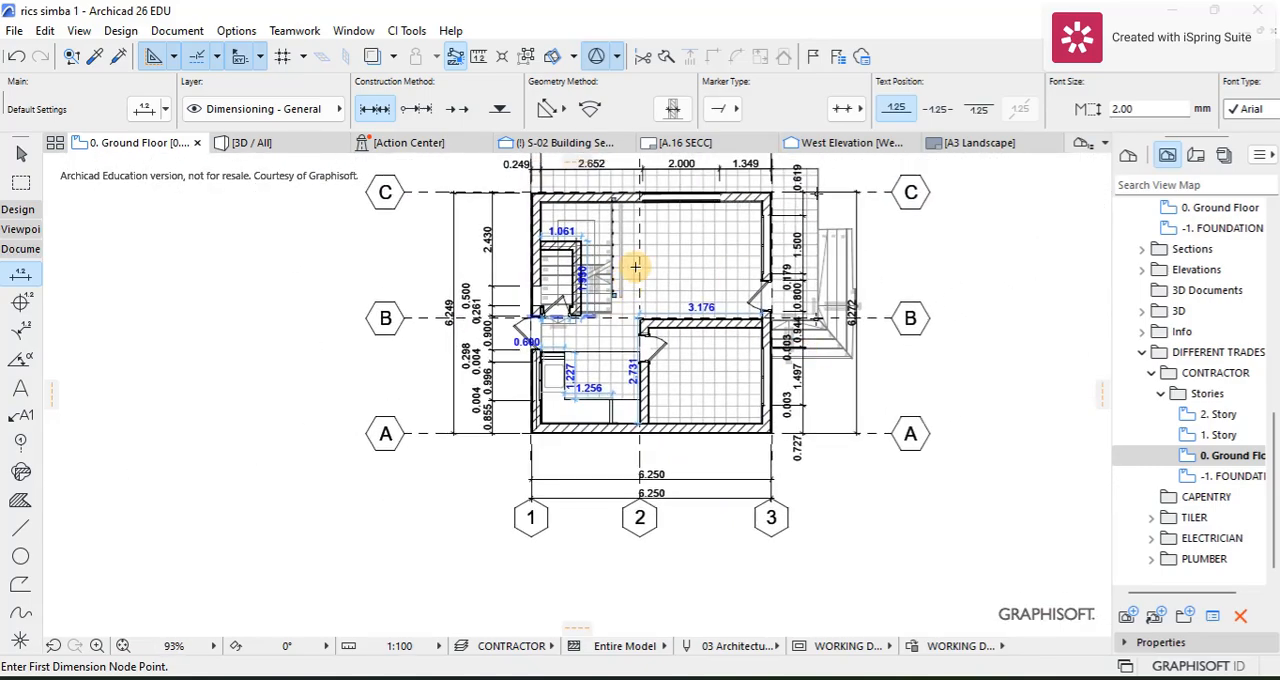
pyautogui.scroll(-3, 663, 300)
pyautogui.moveTo(621, 309); pyautogui.dragTo(584, 340, button='middle')
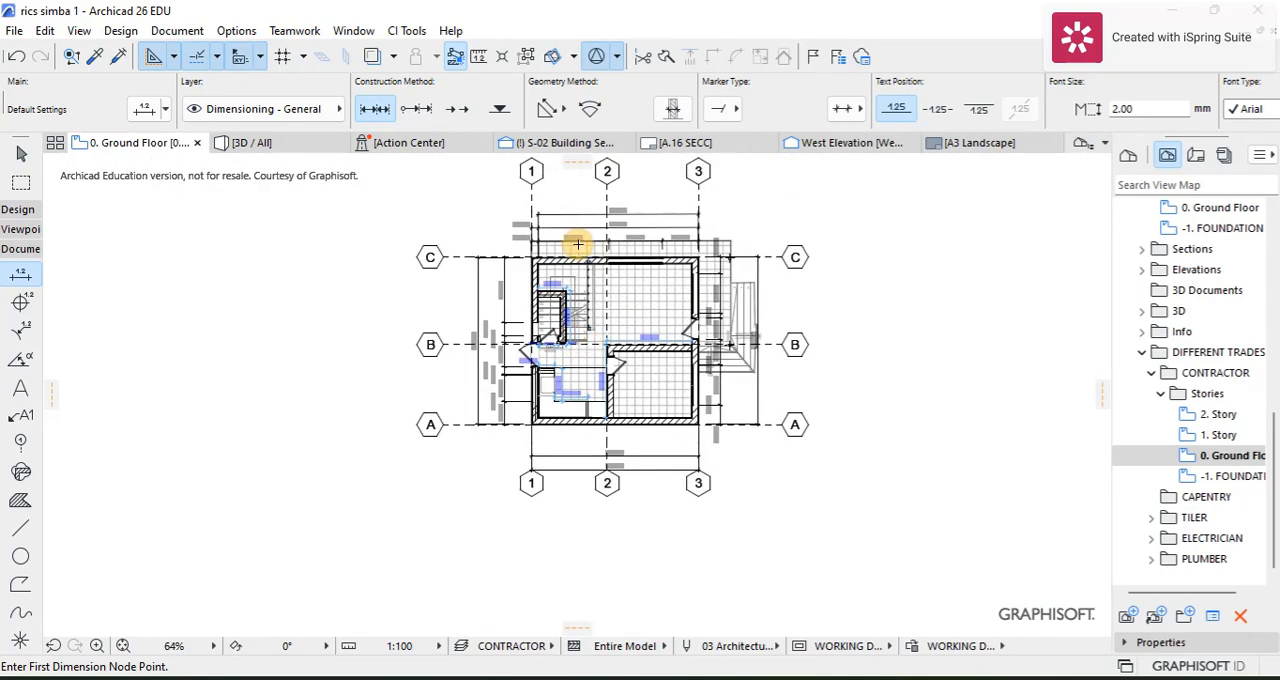
pyautogui.scroll(3, 577, 243)
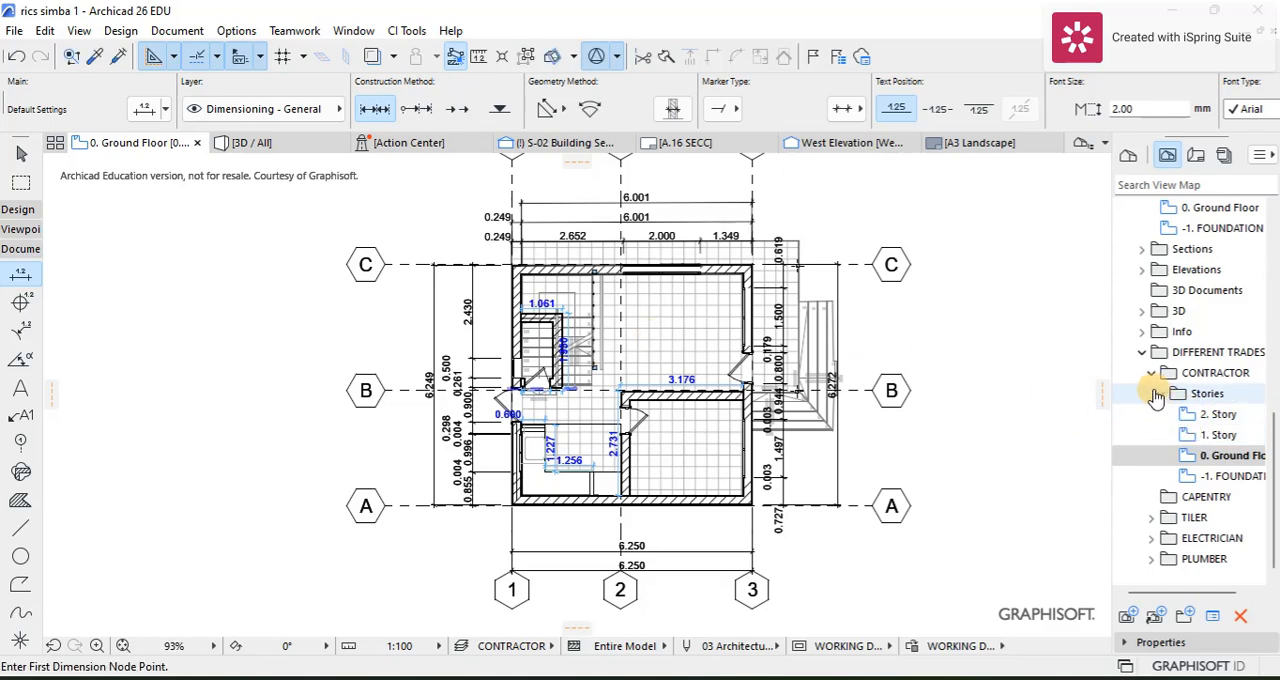
pyautogui.rightClick(1185, 436)
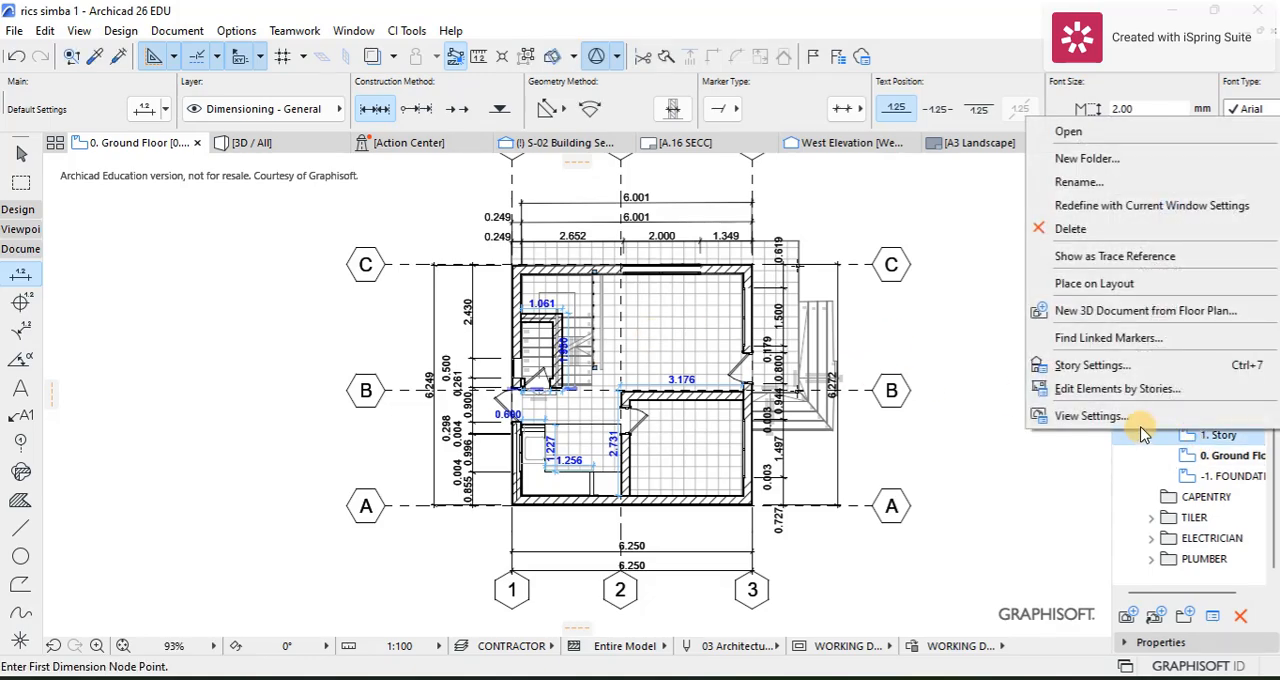
pyautogui.click(1138, 417)
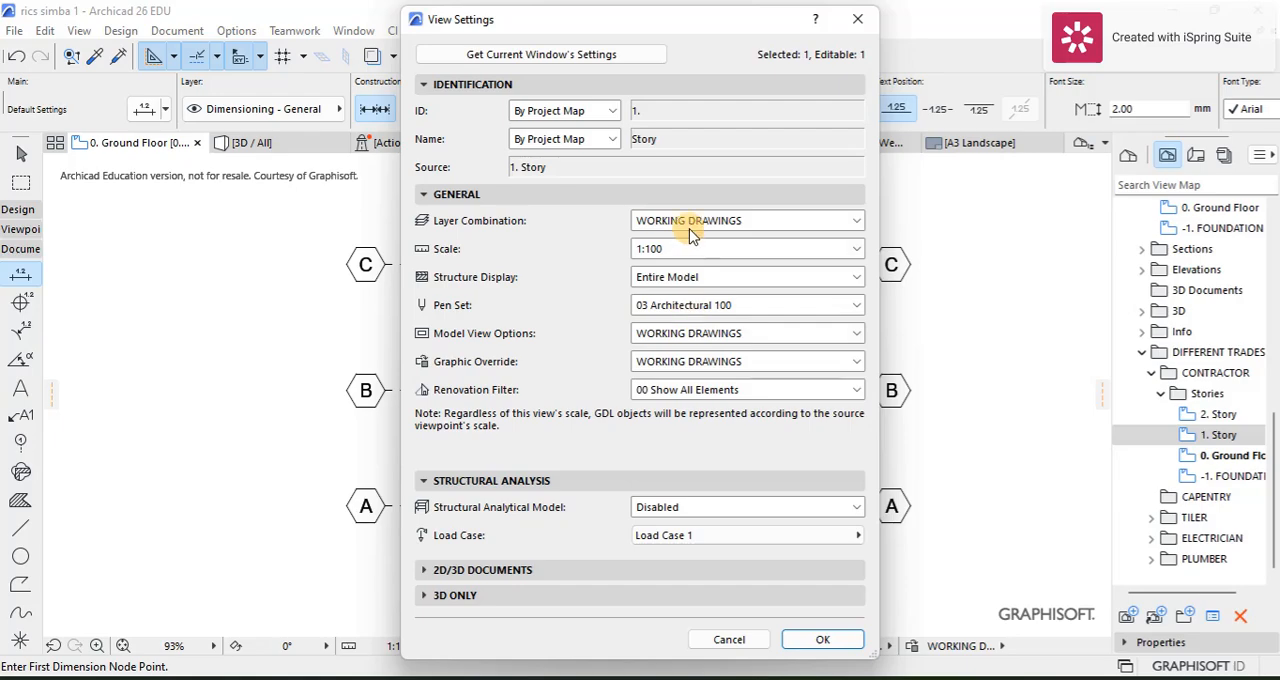
pyautogui.click(692, 233)
pyautogui.click(688, 437)
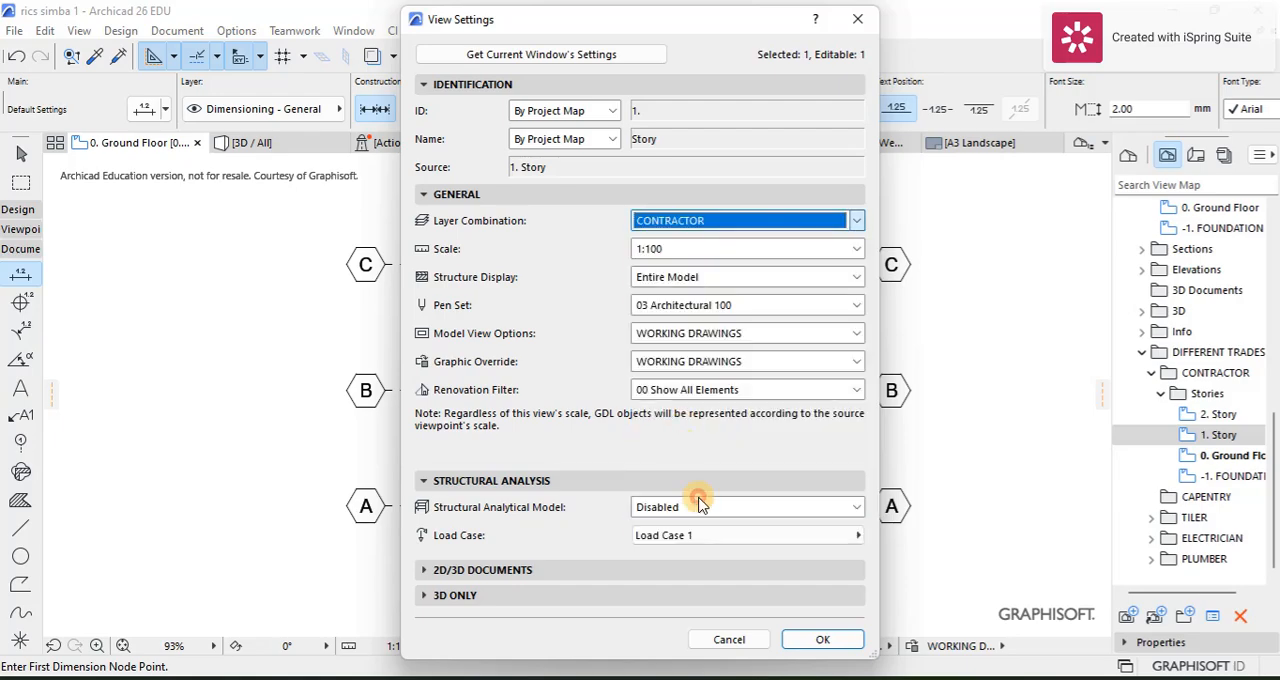
pyautogui.click(806, 640)
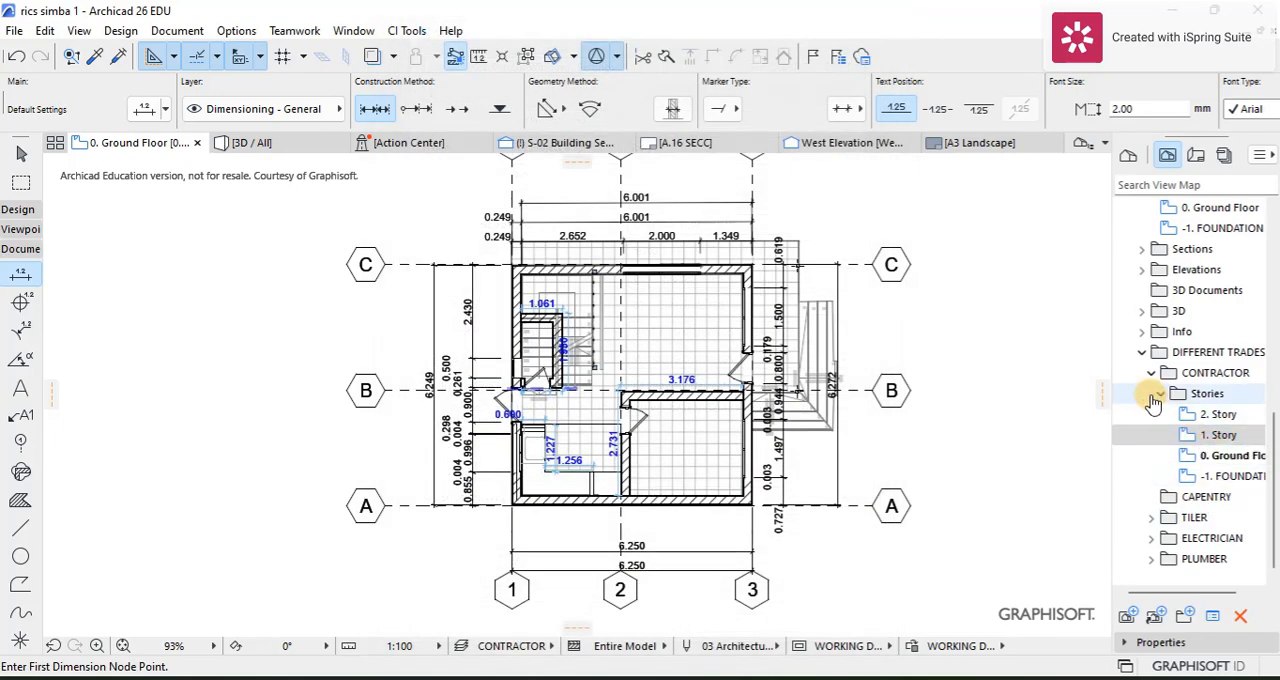
# Step: Set the CONTRACTOR folder's 2. Story view to the CONTRACTOR layer combination and the WORKING DRAWINGS graphic override
pyautogui.rightClick(1220, 420)
pyautogui.click(1127, 412)
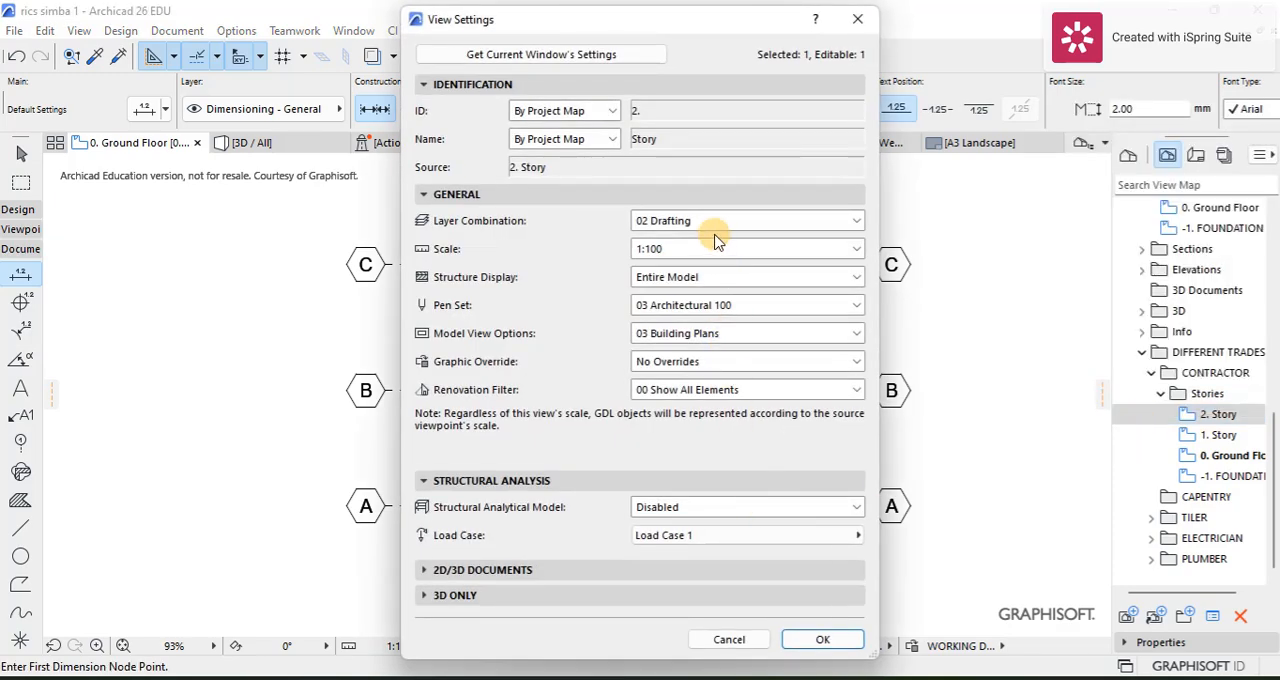
pyautogui.click(730, 221)
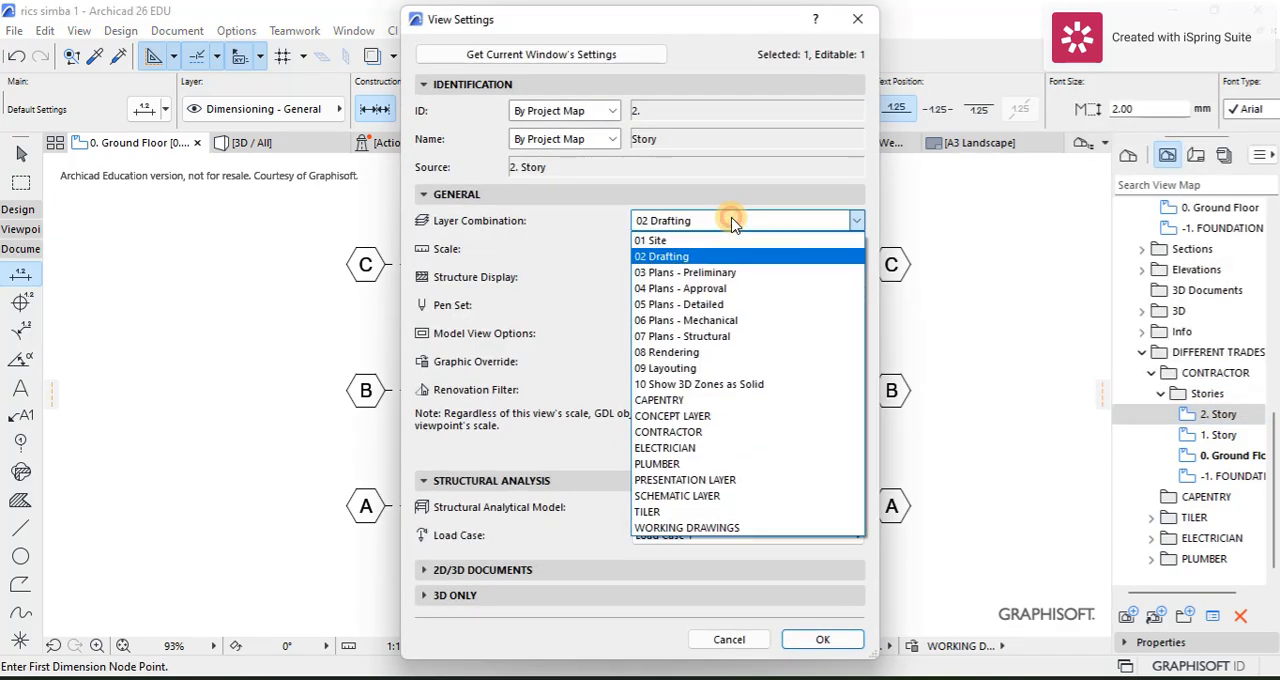
pyautogui.click(670, 432)
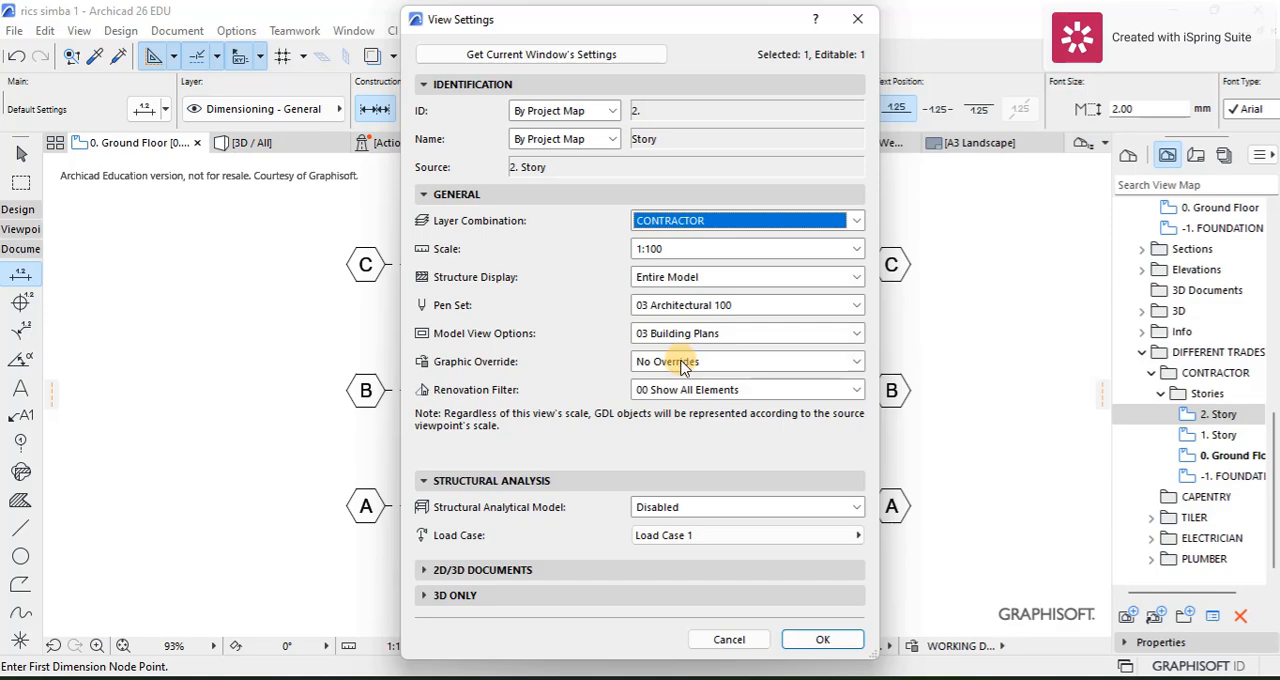
pyautogui.click(682, 362)
pyautogui.click(731, 575)
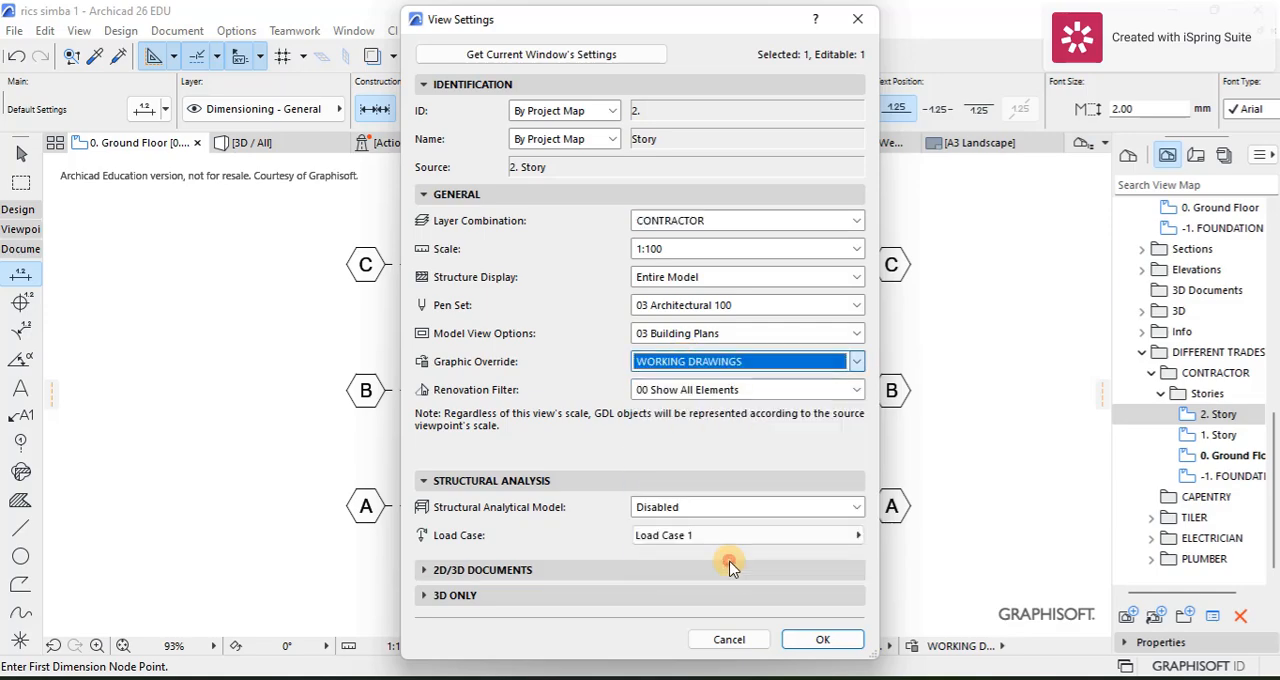
pyautogui.click(823, 640)
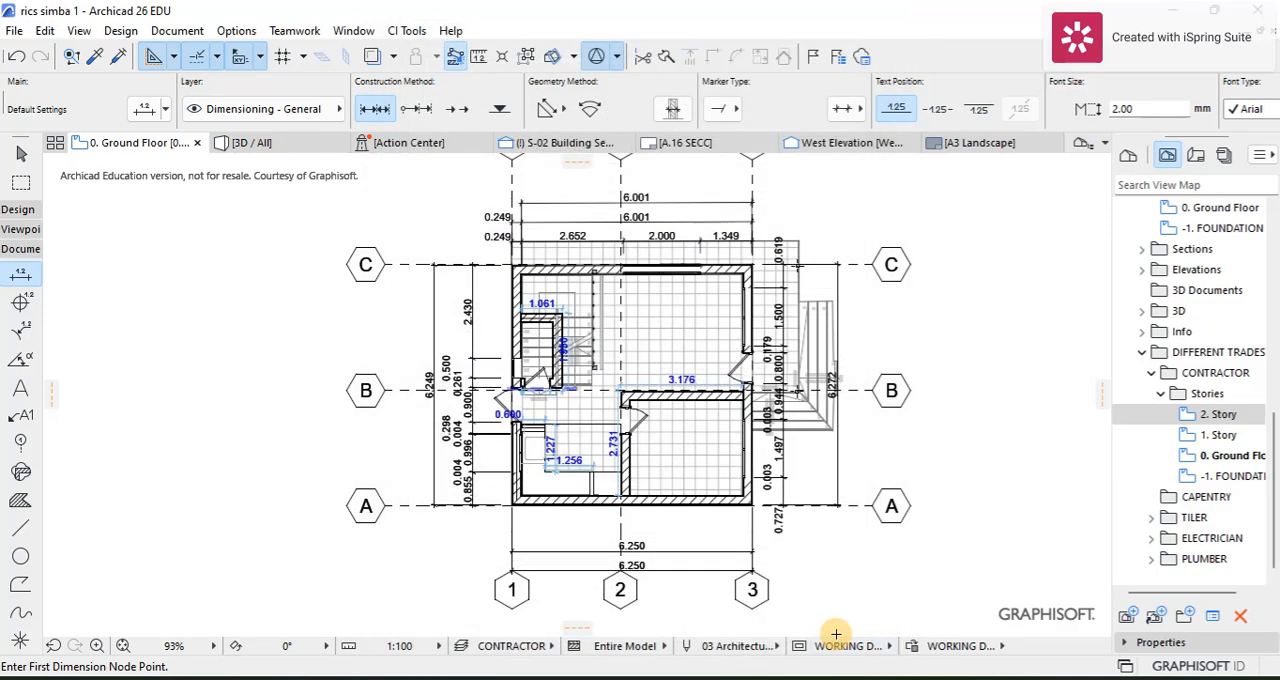
# Step: Expand the TILER folder's Stories in the view map and open its 0. Ground Floor view
pyautogui.click(1165, 500)
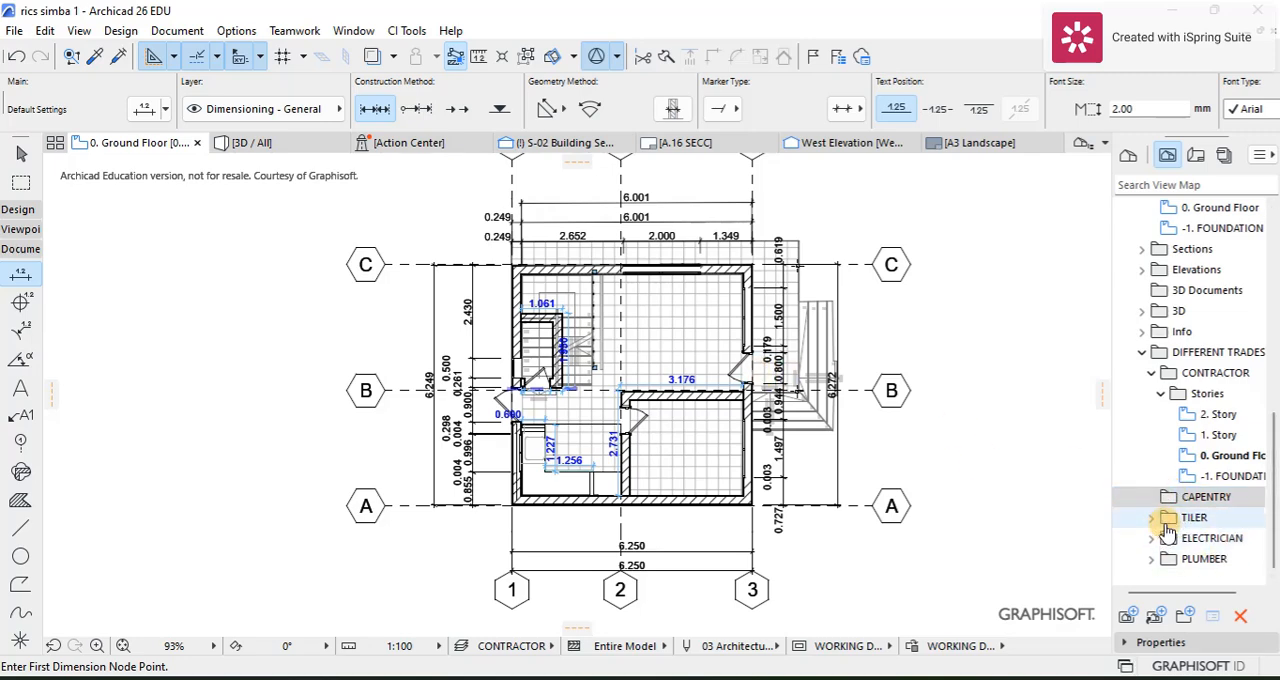
pyautogui.click(1145, 493)
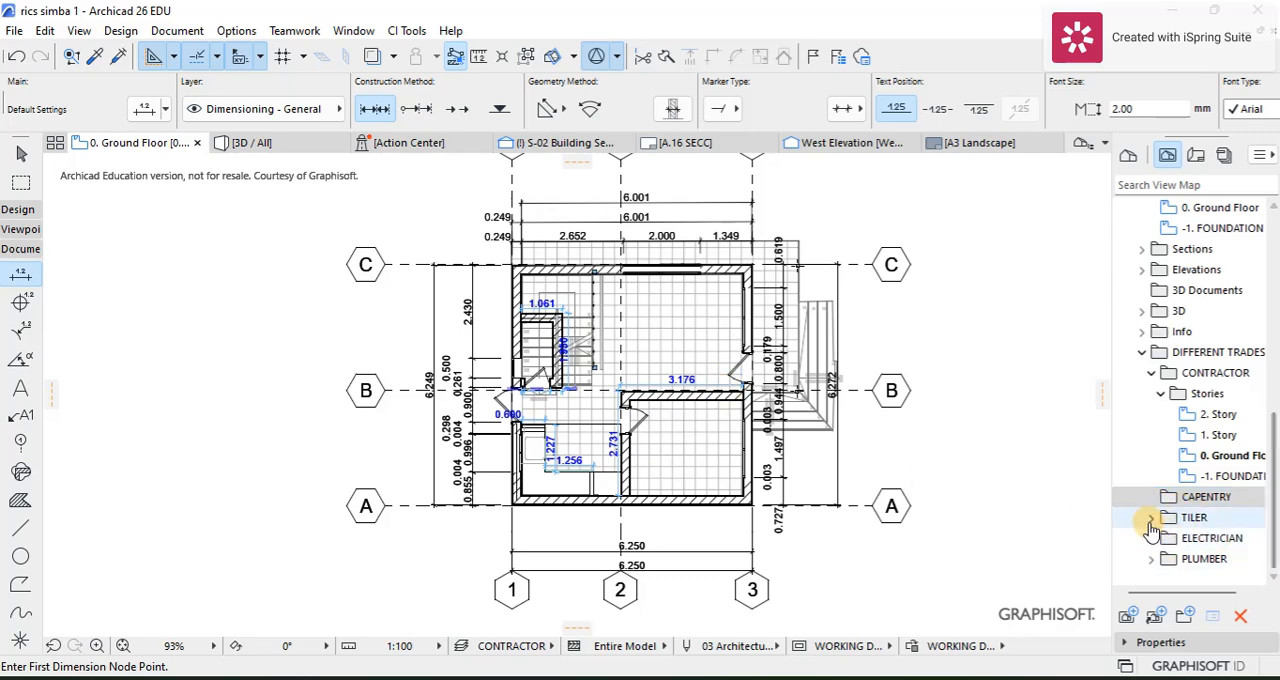
pyautogui.click(1165, 520)
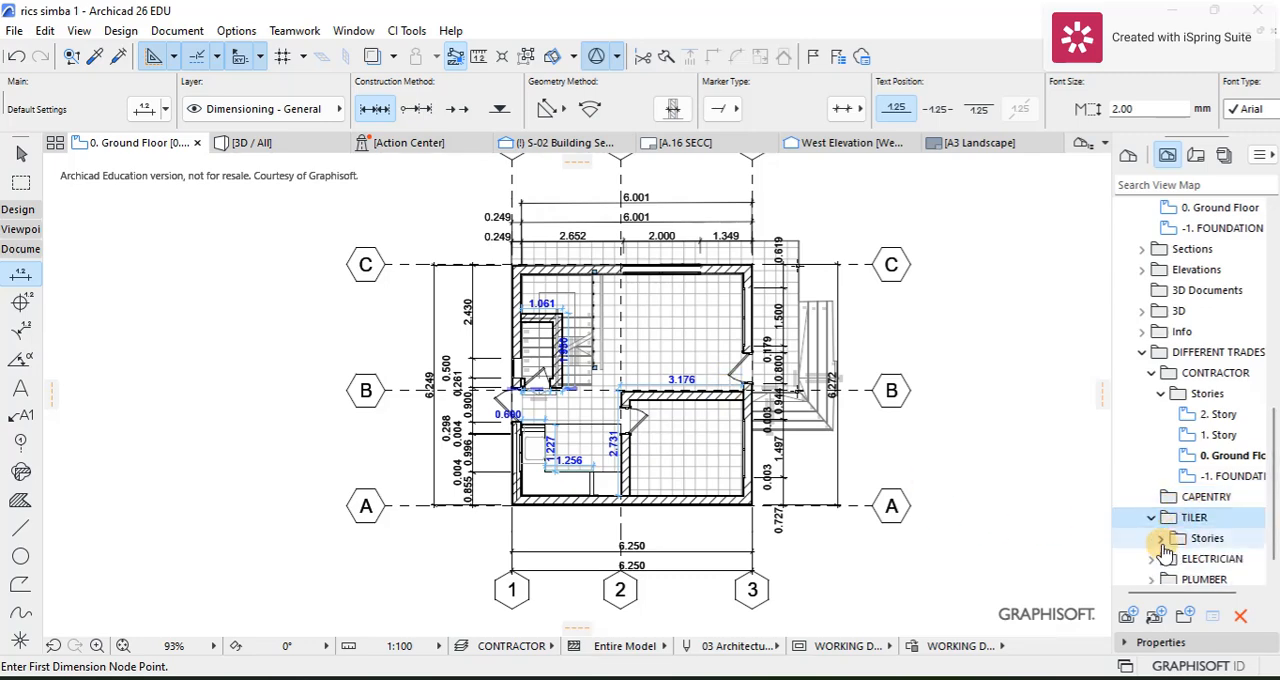
pyautogui.click(1161, 540)
pyautogui.doubleClick(1215, 537)
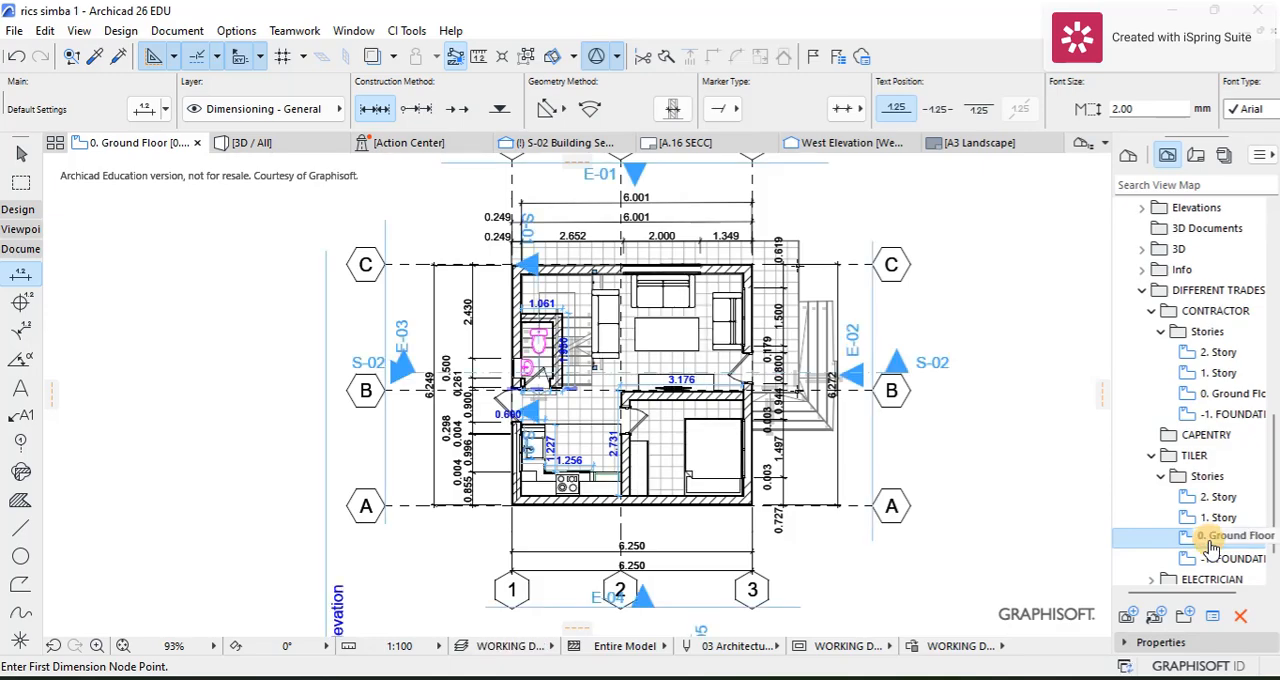
pyautogui.scroll(3, 697, 381)
pyautogui.scroll(-1, 680, 337)
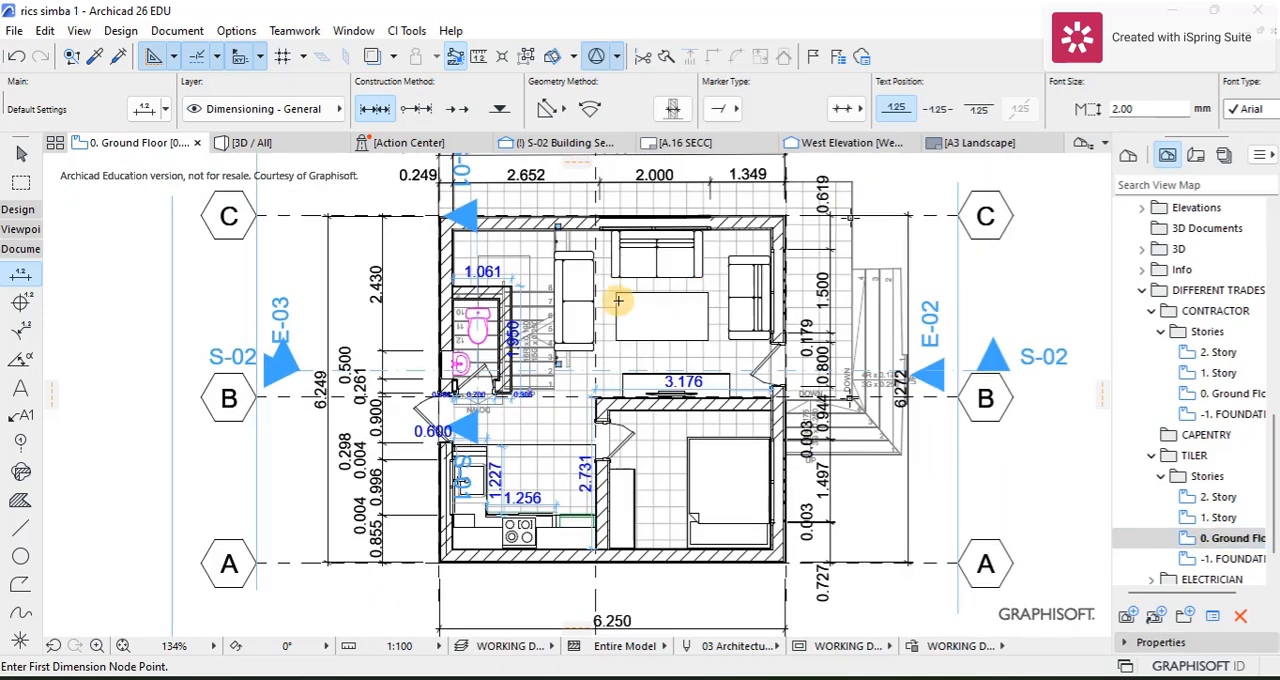
pyautogui.scroll(-3, 555, 308)
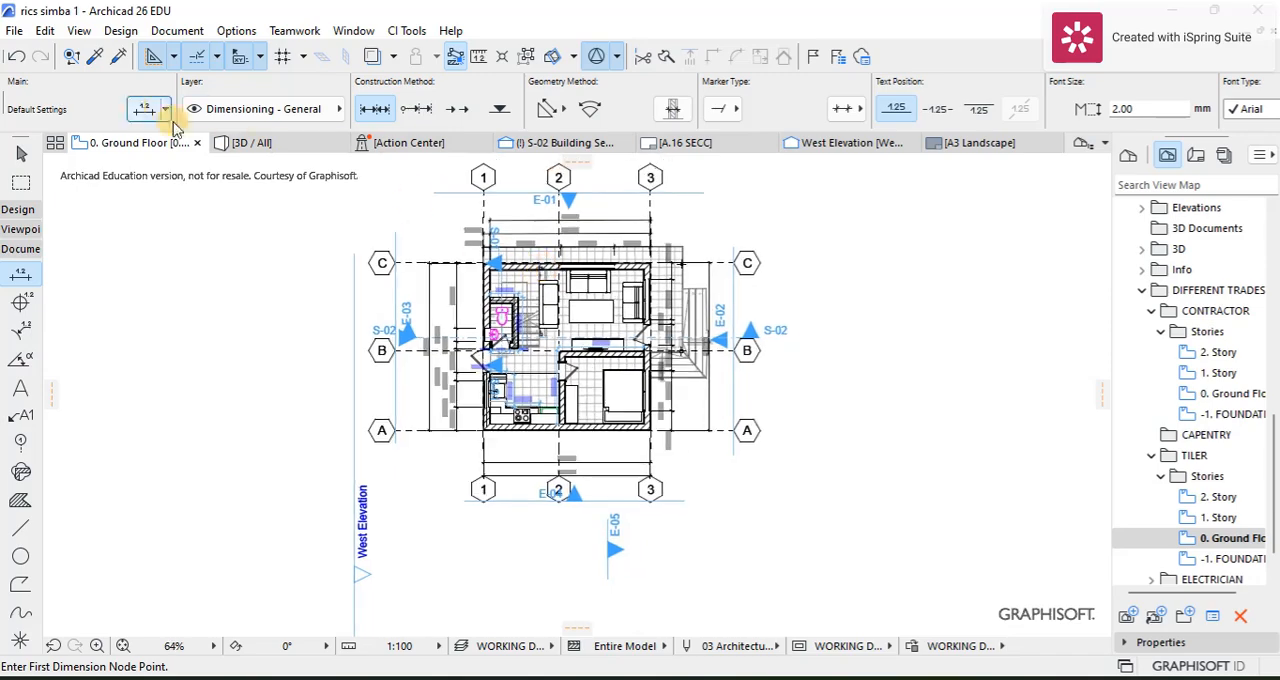
# Step: Hide the Interior - Furniture layer in the TILER layer combination and update the combination
pyautogui.click(176, 30)
pyautogui.moveTo(340, 82)
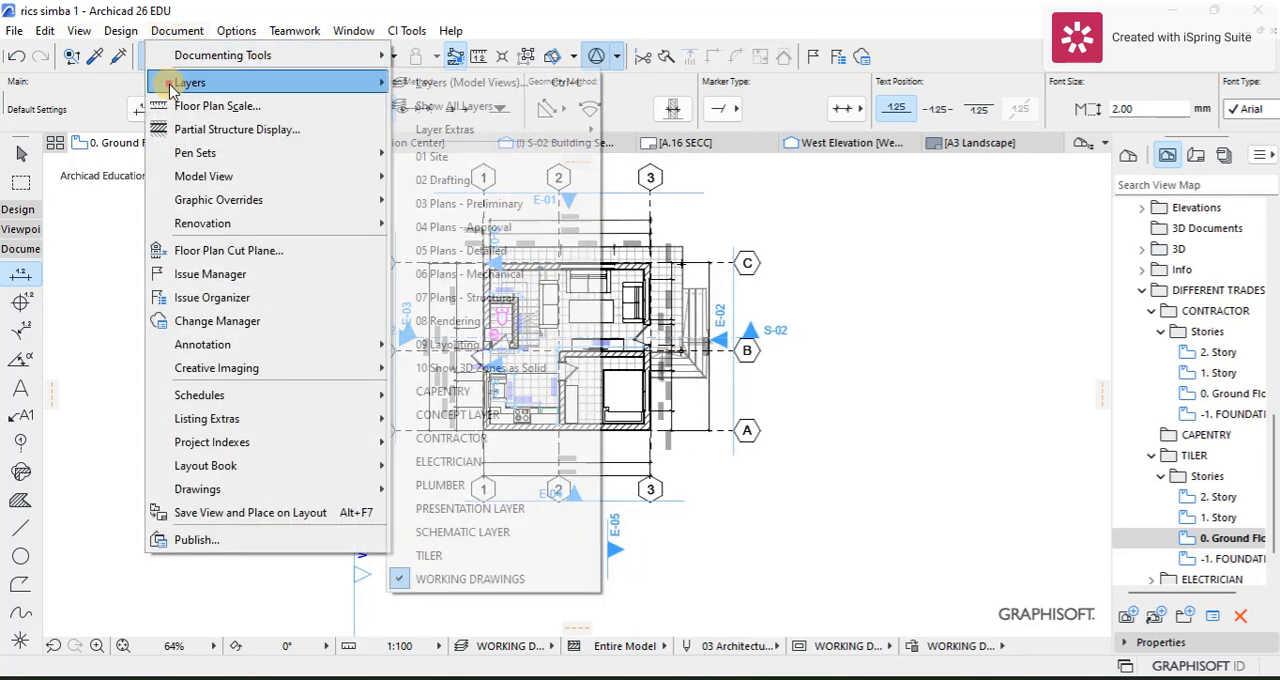
pyautogui.click(437, 82)
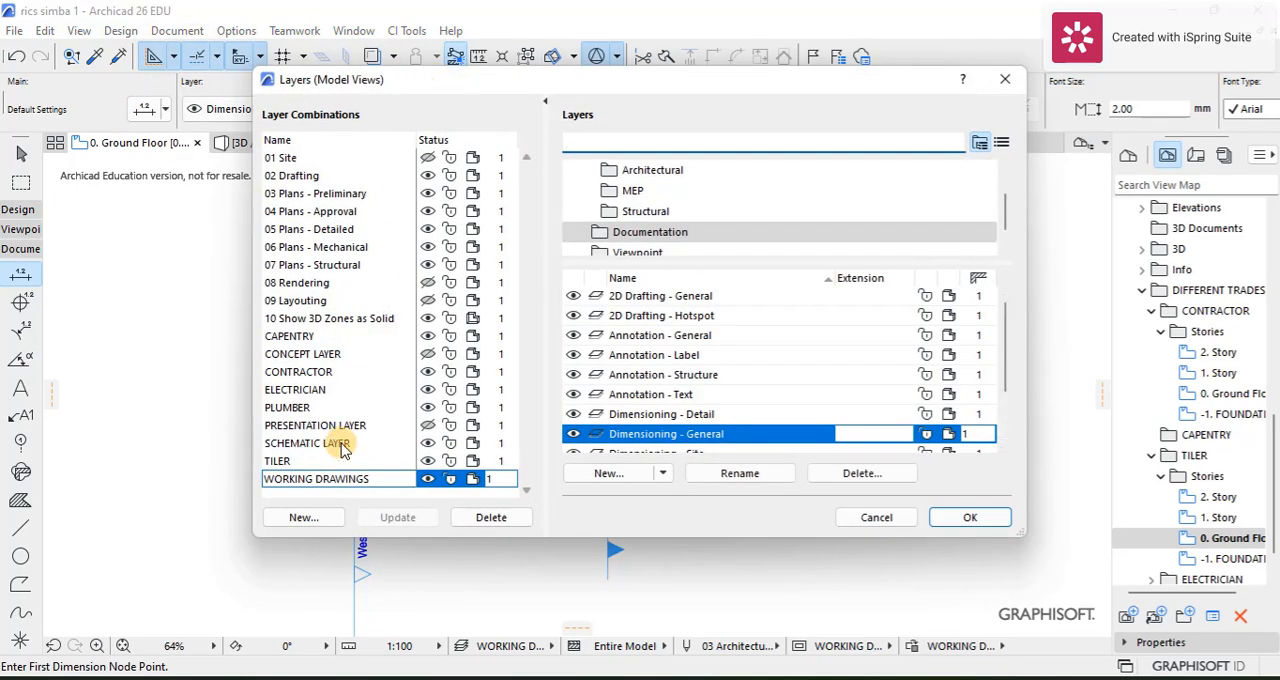
pyautogui.click(303, 462)
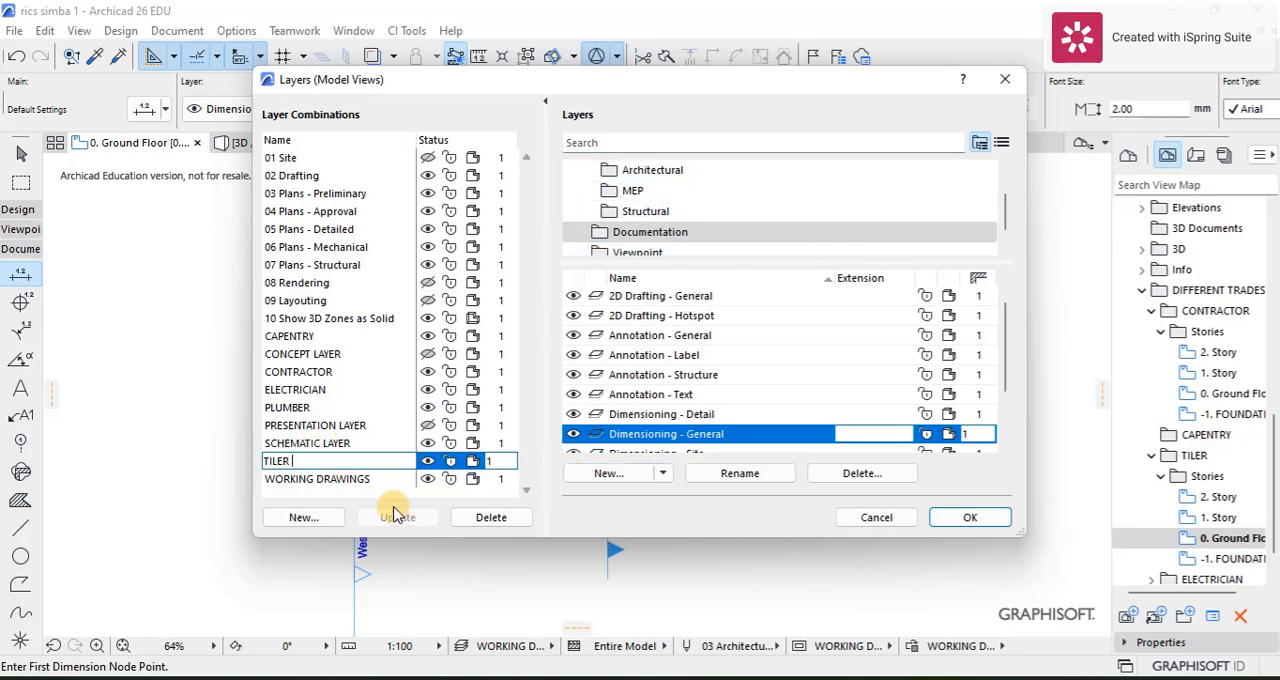
pyautogui.click(649, 146)
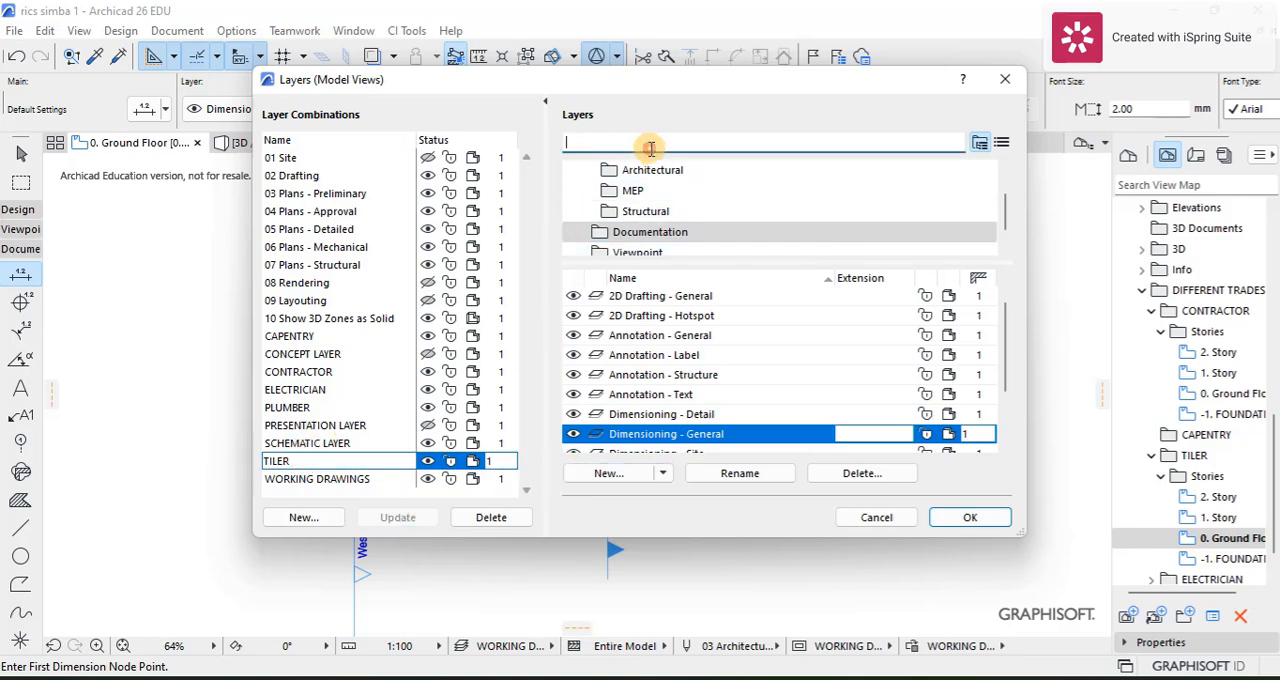
pyautogui.write('F')
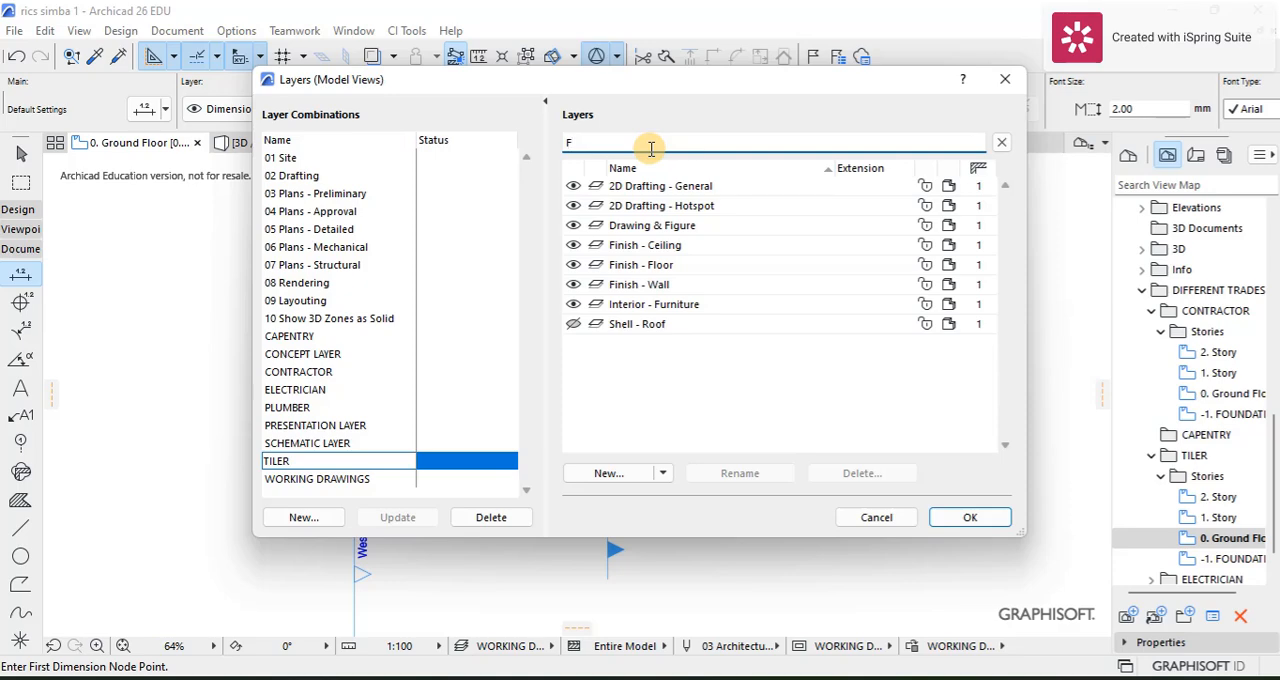
pyautogui.click(573, 304)
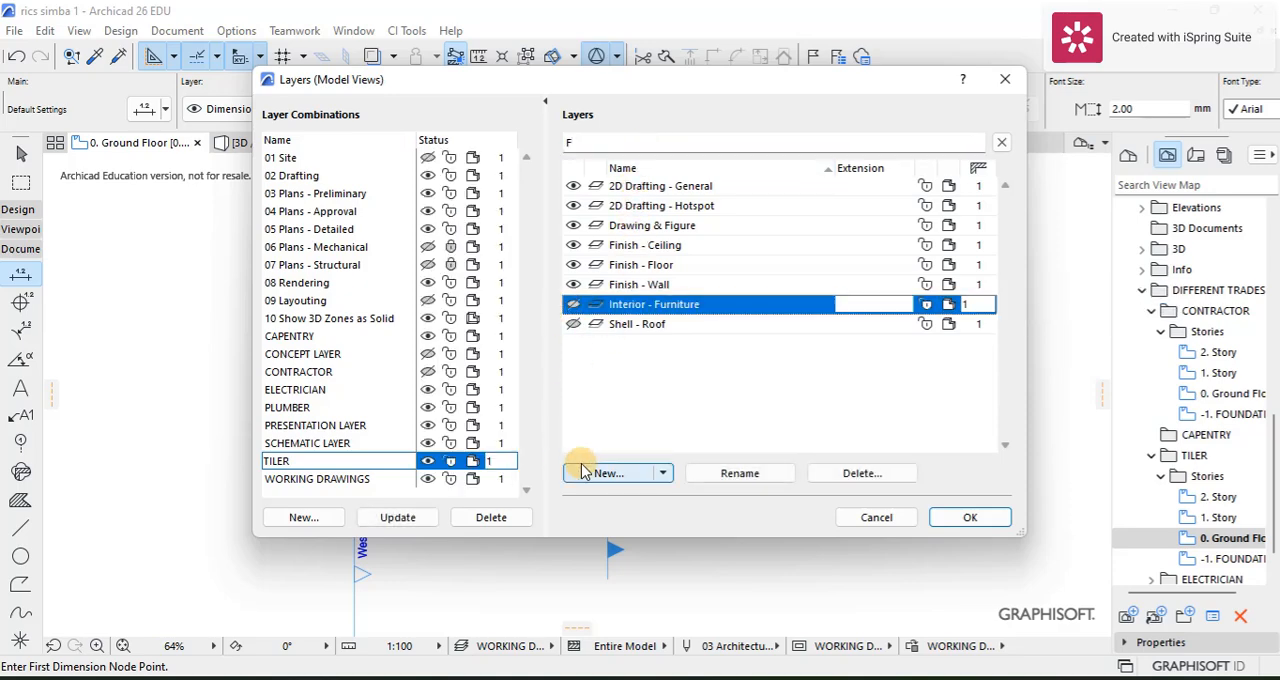
pyautogui.click(396, 517)
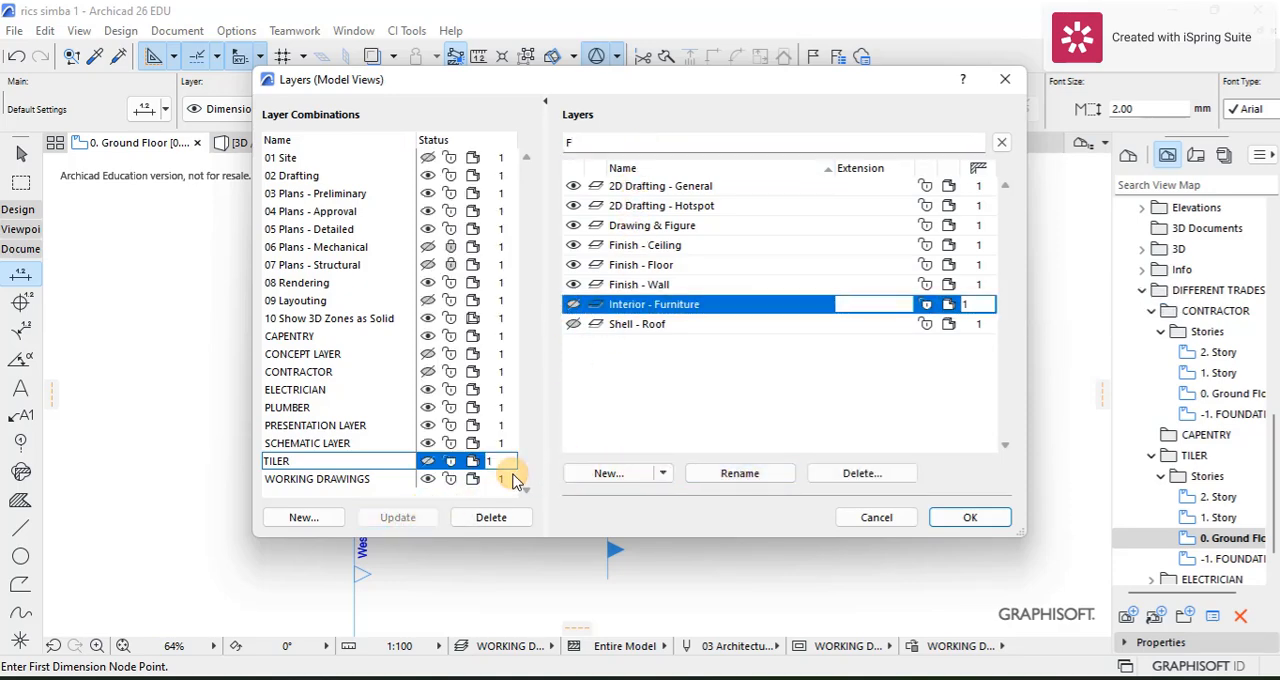
# Step: Clear the layer search filter and list the layers in the Viewpoint folder
pyautogui.click(622, 145)
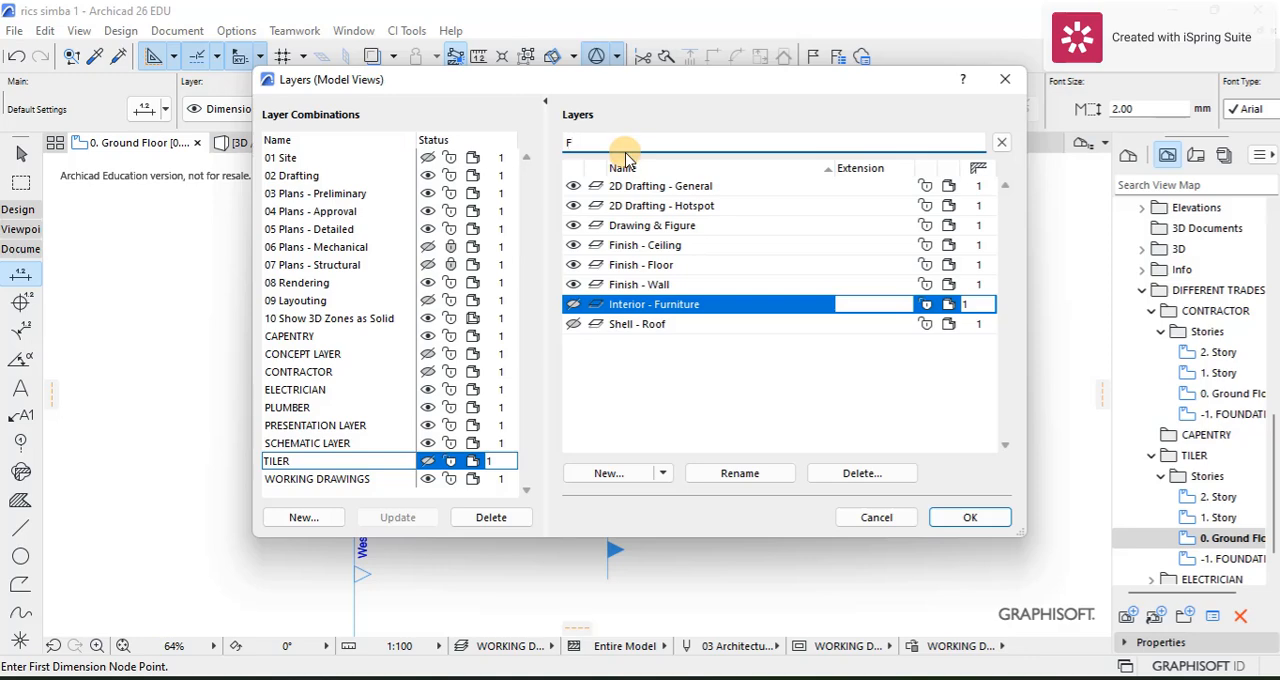
pyautogui.press('BackSpace')
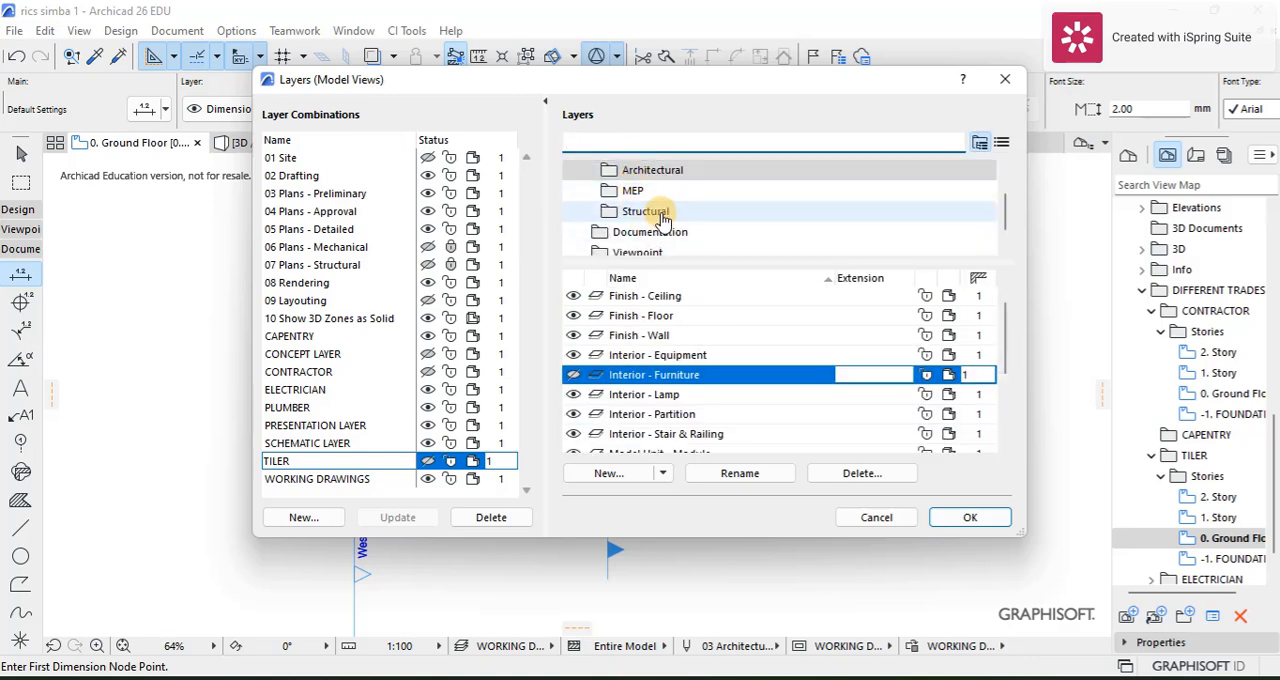
pyautogui.scroll(-1, 668, 214)
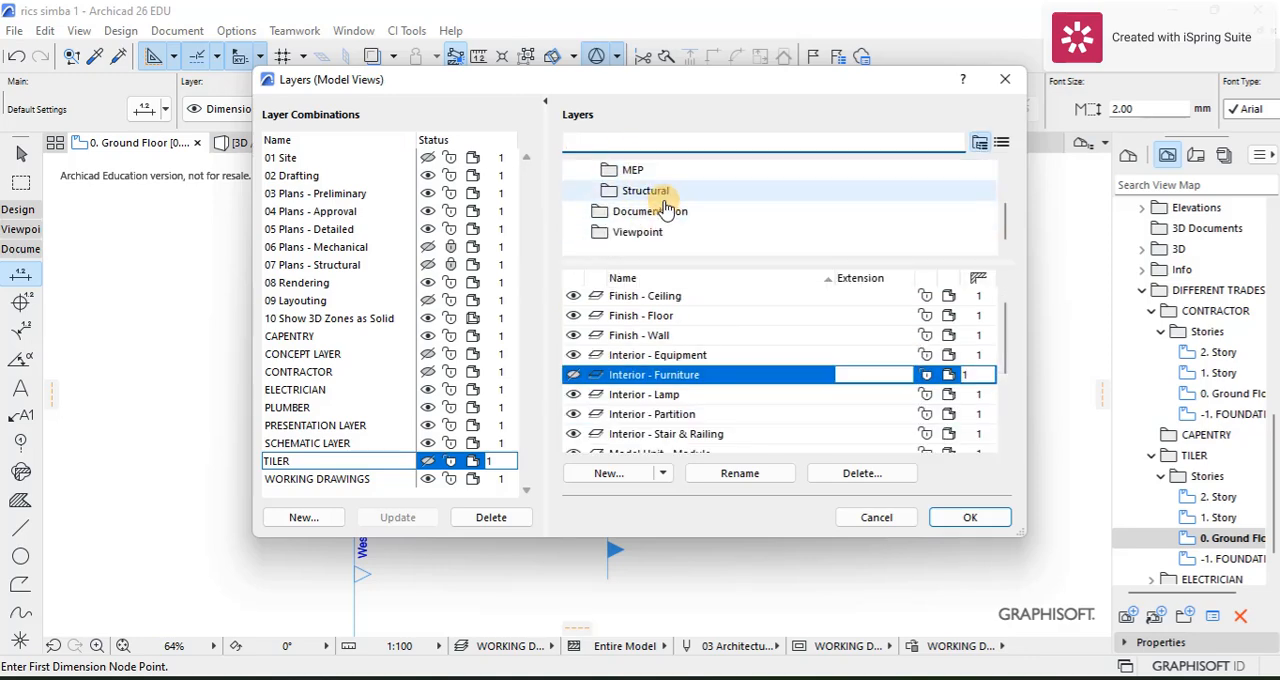
pyautogui.scroll(3, 672, 218)
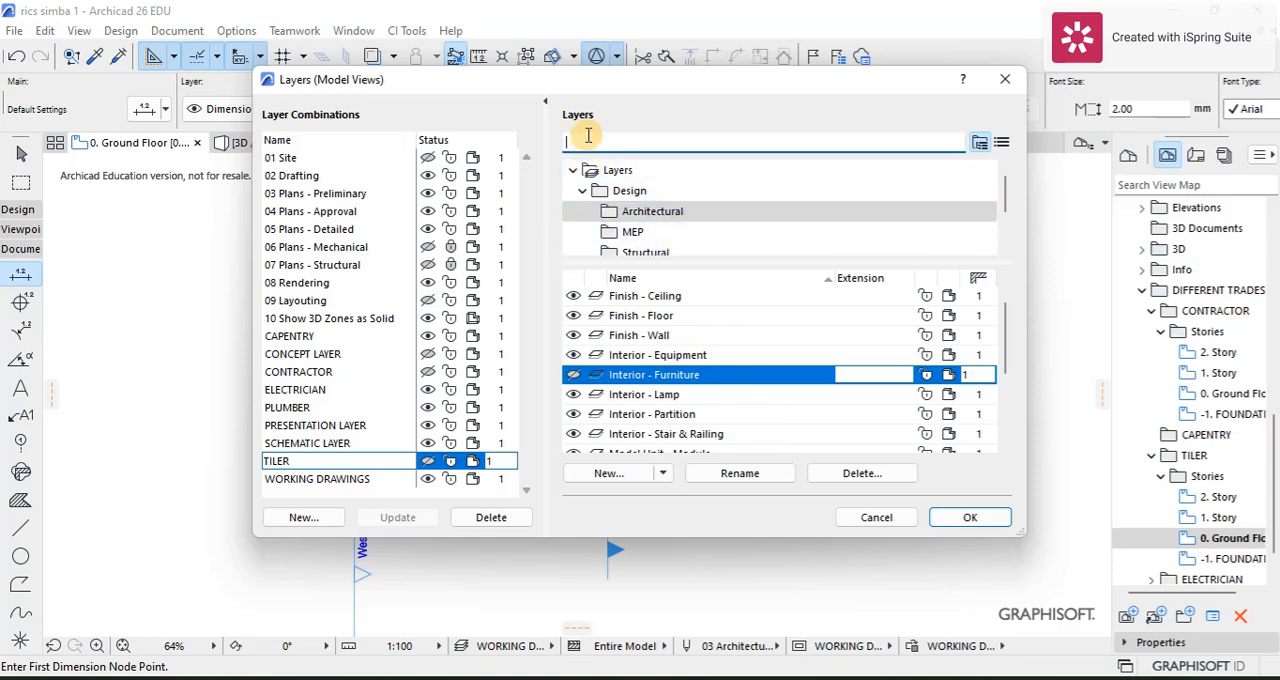
pyautogui.scroll(-3, 600, 205)
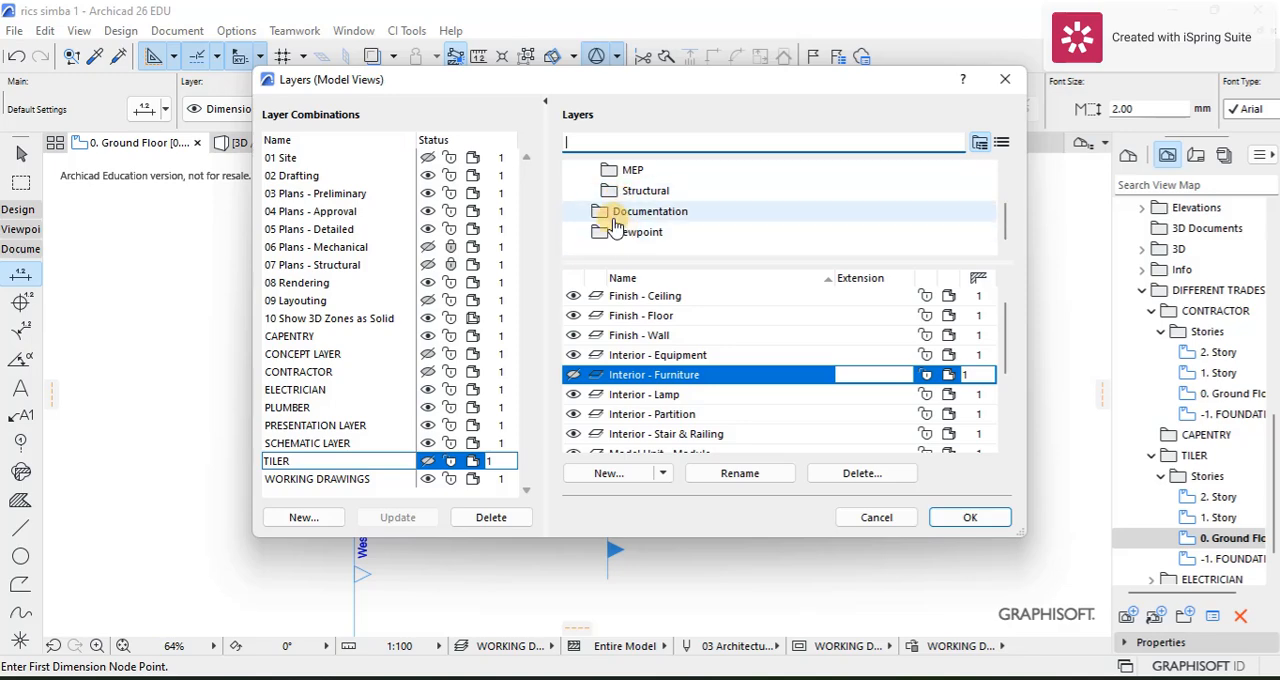
pyautogui.click(610, 233)
# Step: Hide the Marker - Section and Marker - Elevation layers in the TILER combination, update it and apply the layer settings
pyautogui.click(573, 355)
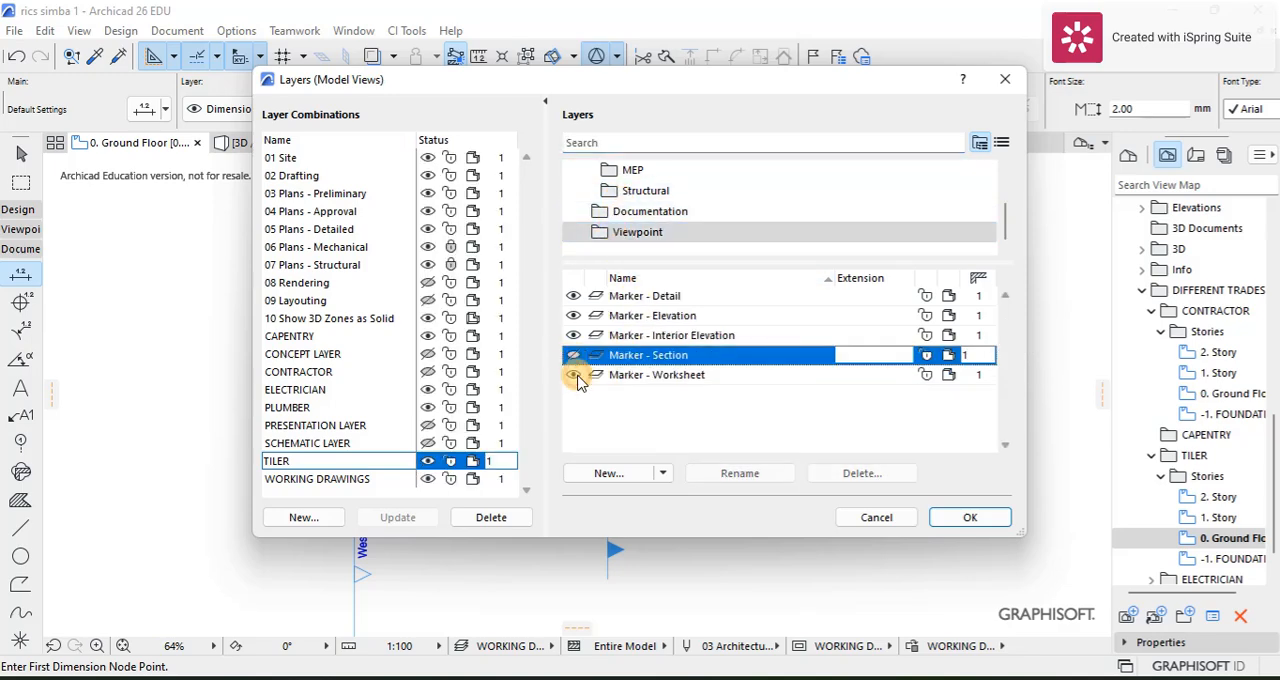
pyautogui.click(573, 335)
pyautogui.click(573, 315)
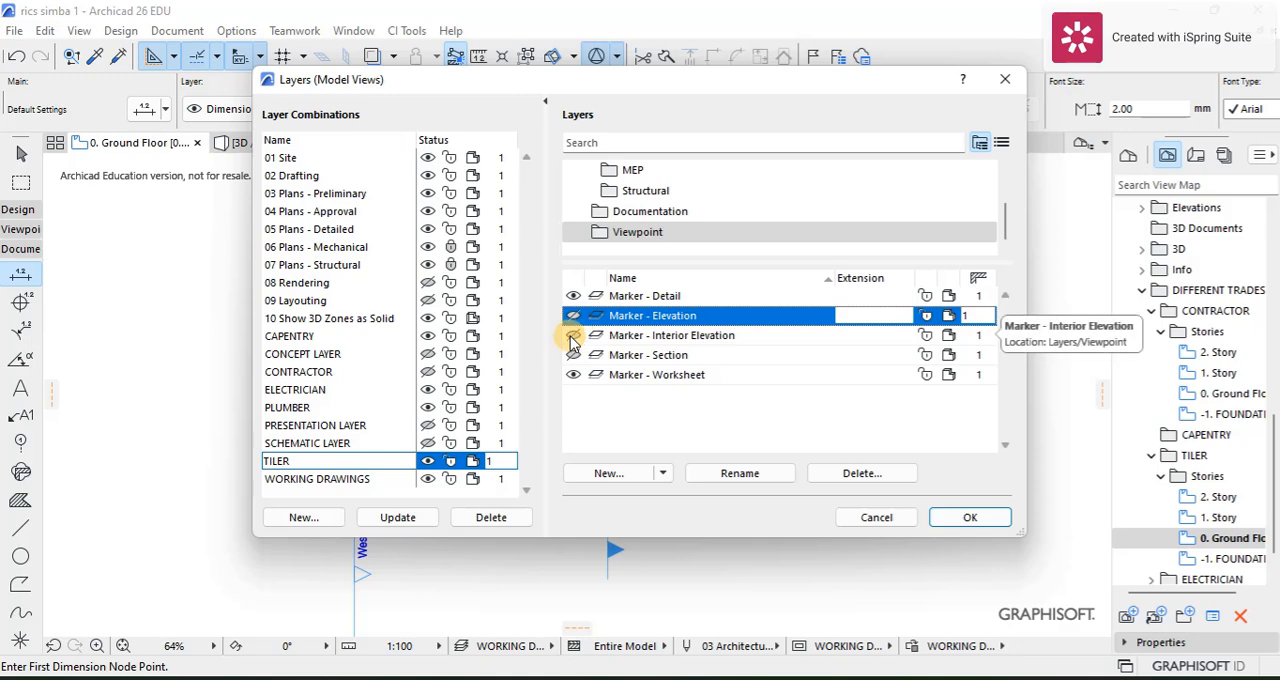
pyautogui.click(573, 336)
pyautogui.click(575, 337)
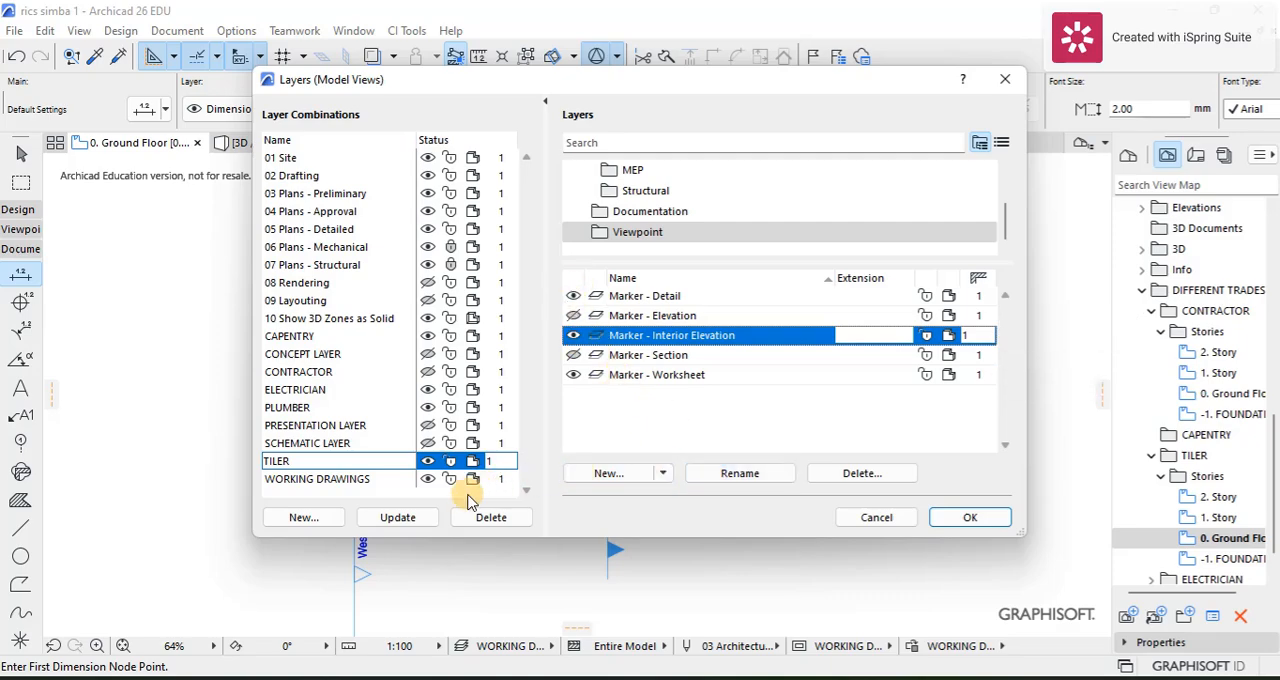
pyautogui.click(405, 525)
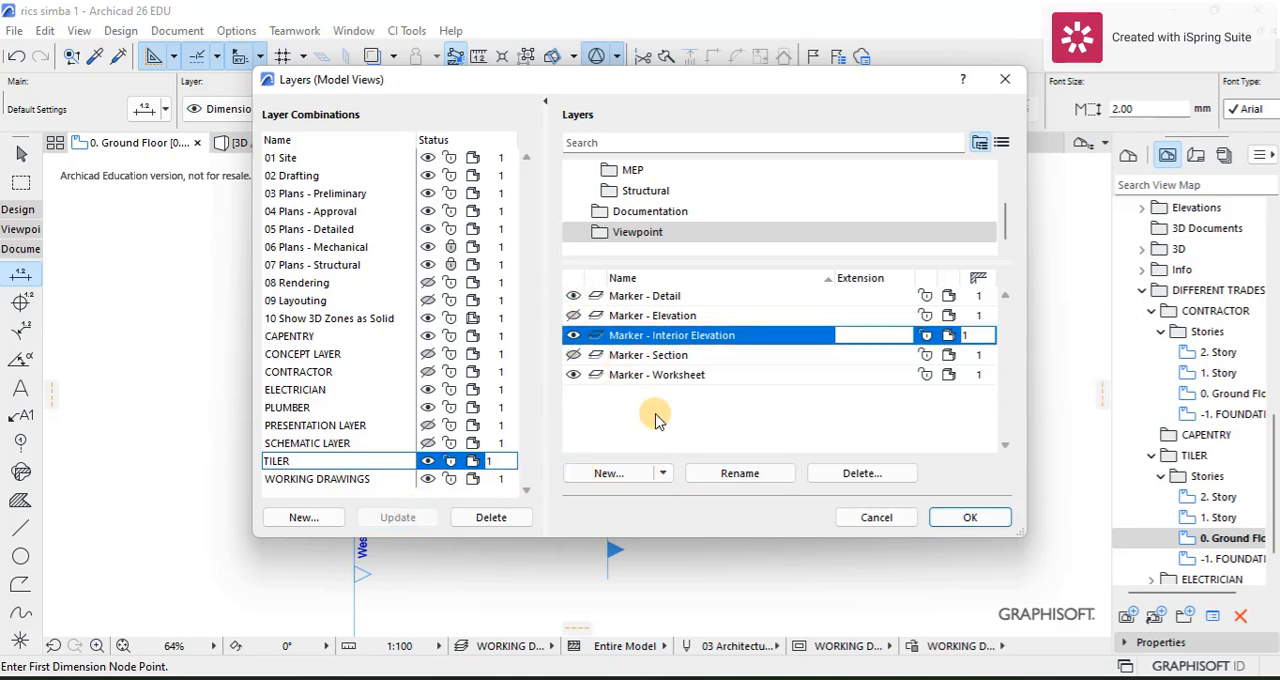
pyautogui.click(970, 517)
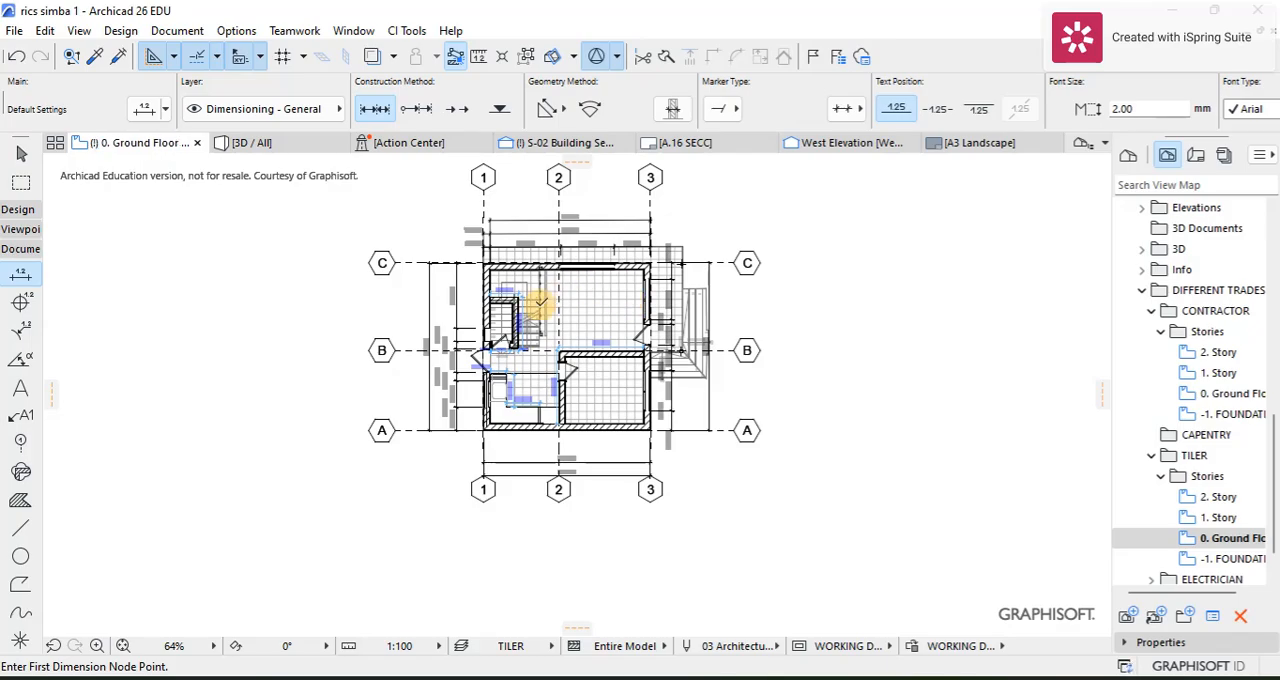
# Step: Examine the floor tiling and dimensions across the TILER ground floor plan, including the kitchen counter around the sink
pyautogui.scroll(6, 540, 300)
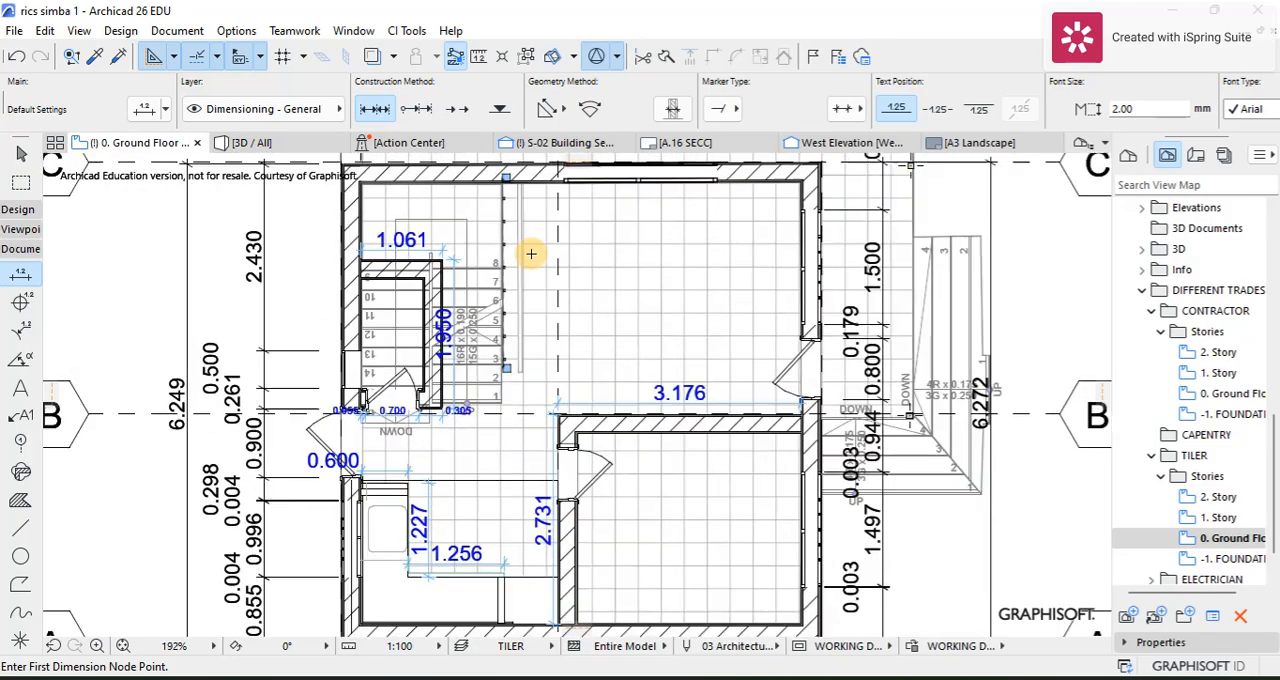
pyautogui.scroll(-6, 680, 255)
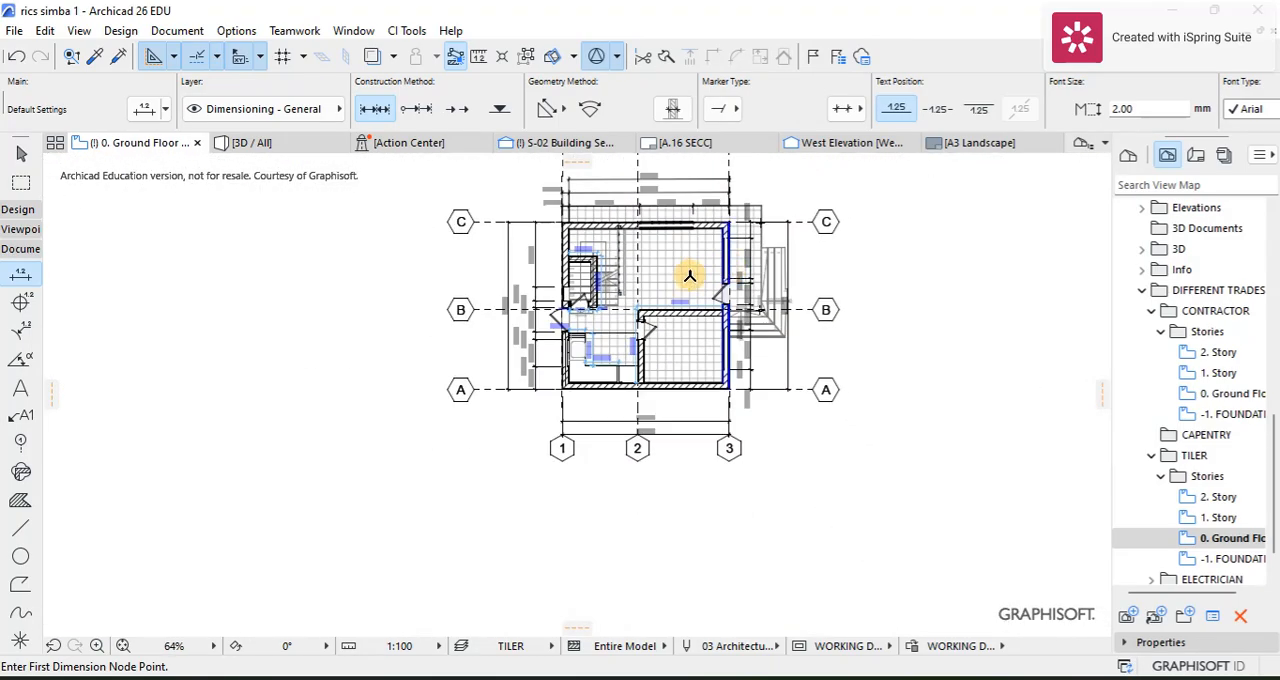
pyautogui.scroll(6, 689, 276)
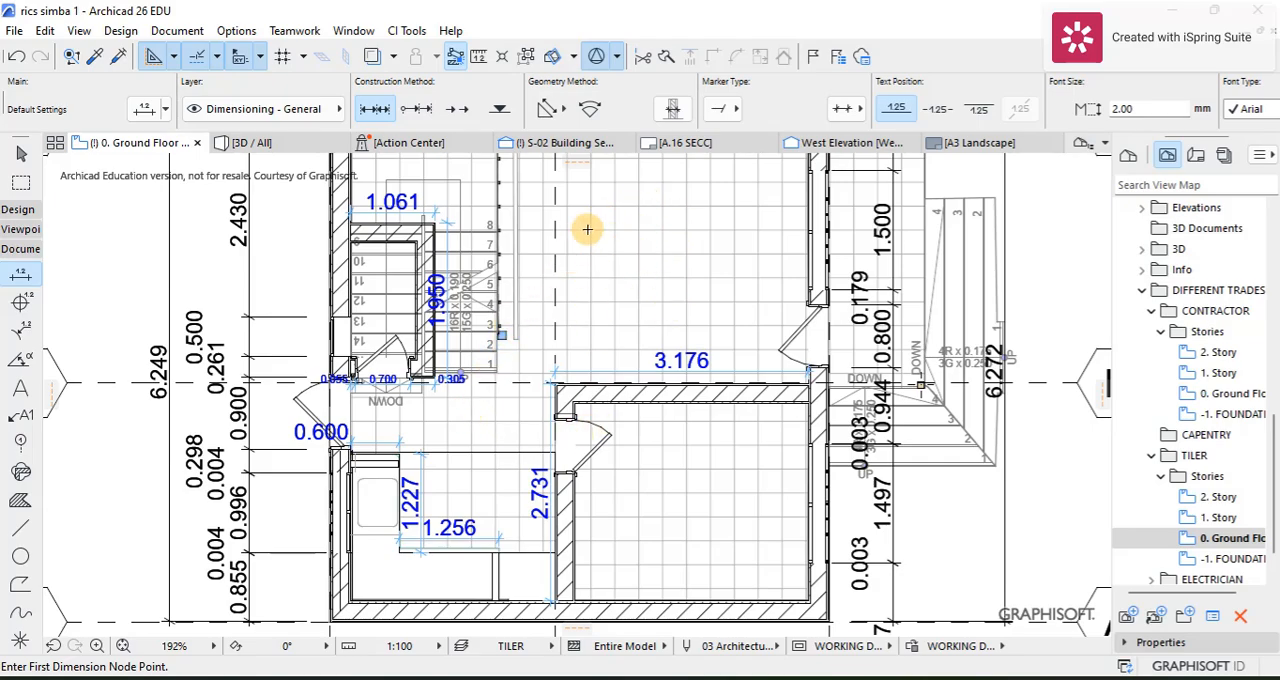
pyautogui.scroll(-2, 600, 232)
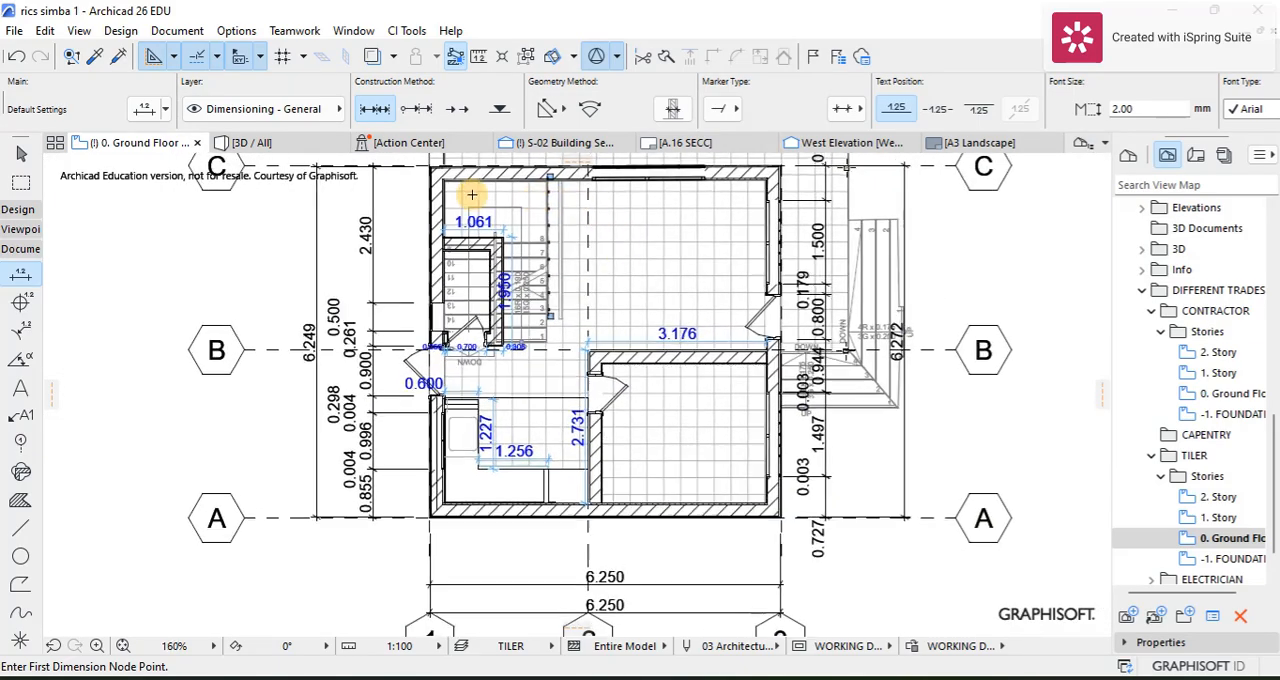
pyautogui.scroll(4, 471, 195)
pyautogui.scroll(-5, 451, 189)
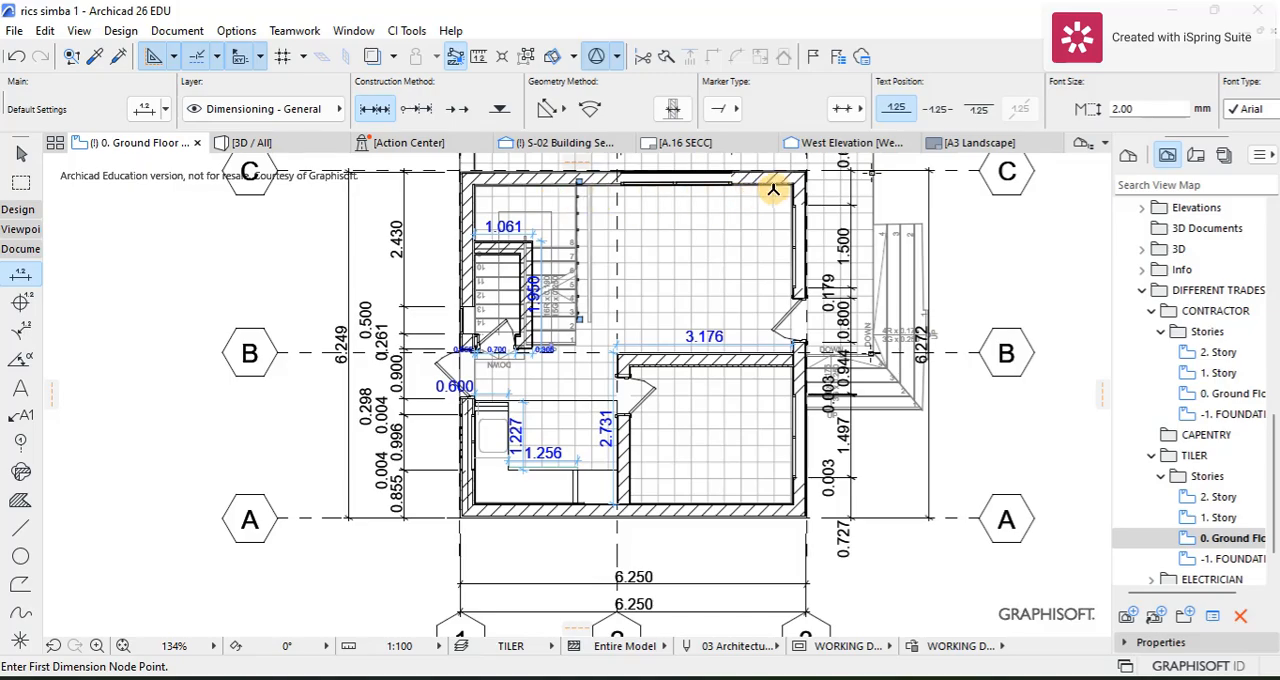
pyautogui.scroll(-3, 765, 200)
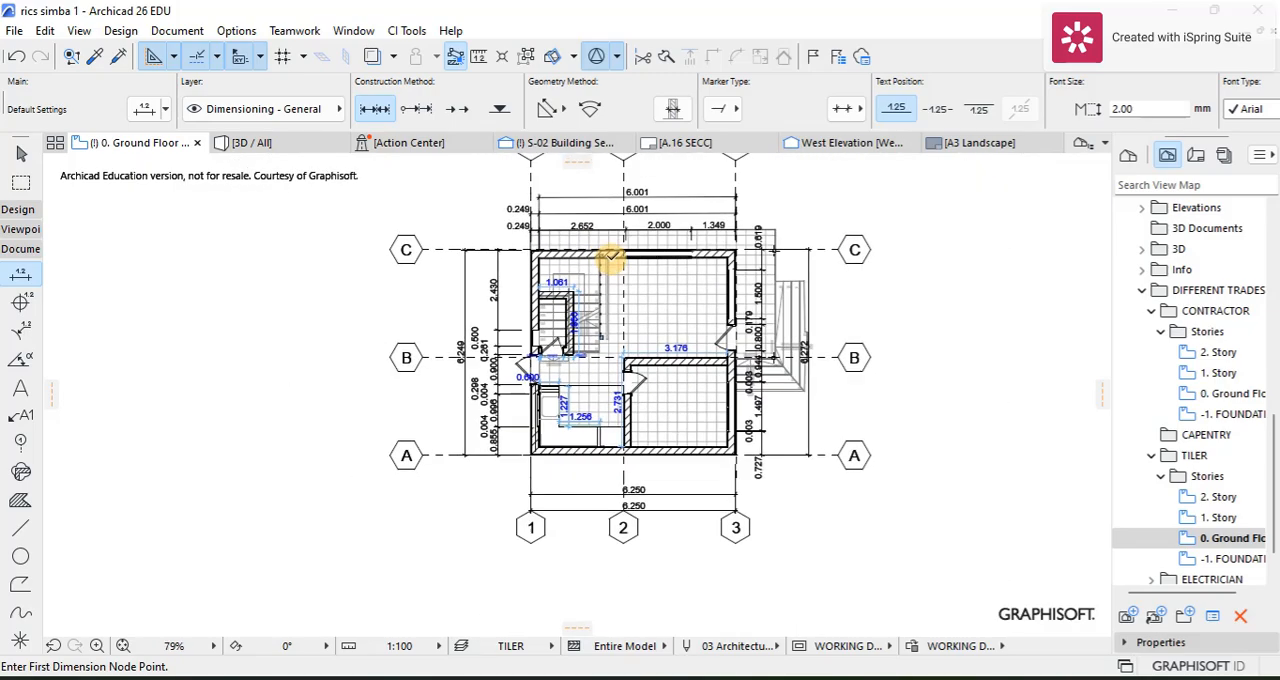
pyautogui.scroll(4, 563, 337)
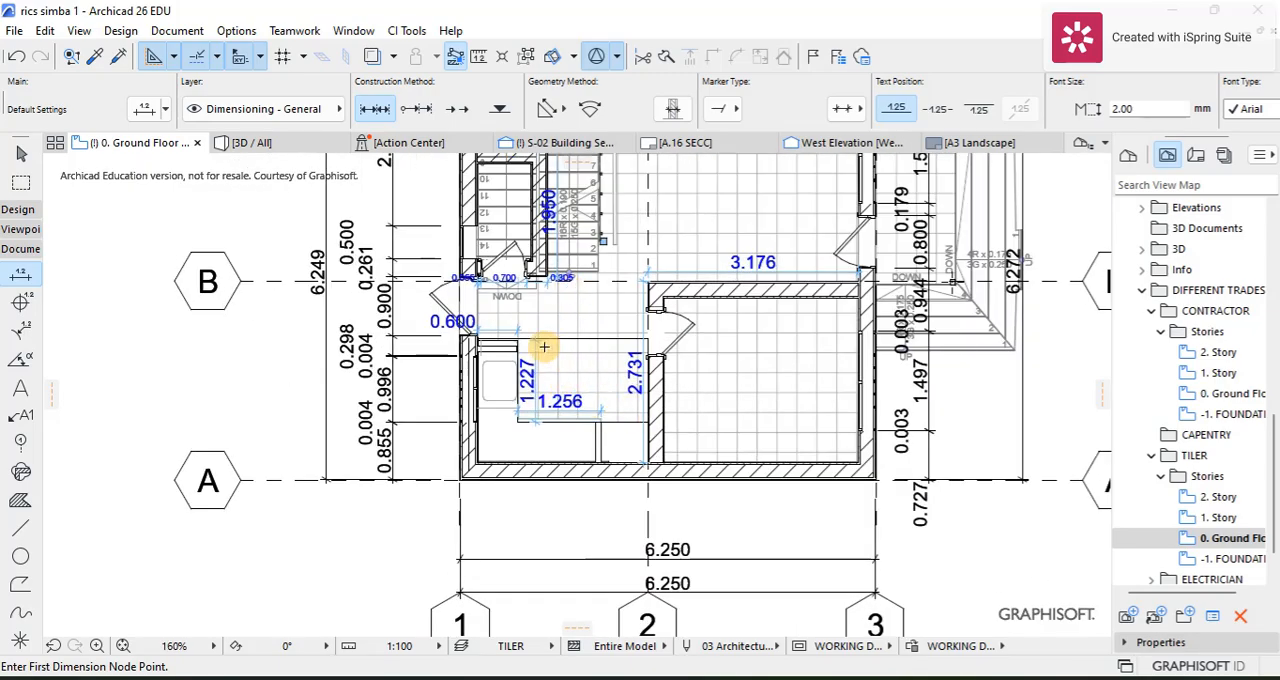
pyautogui.scroll(-2, 580, 290)
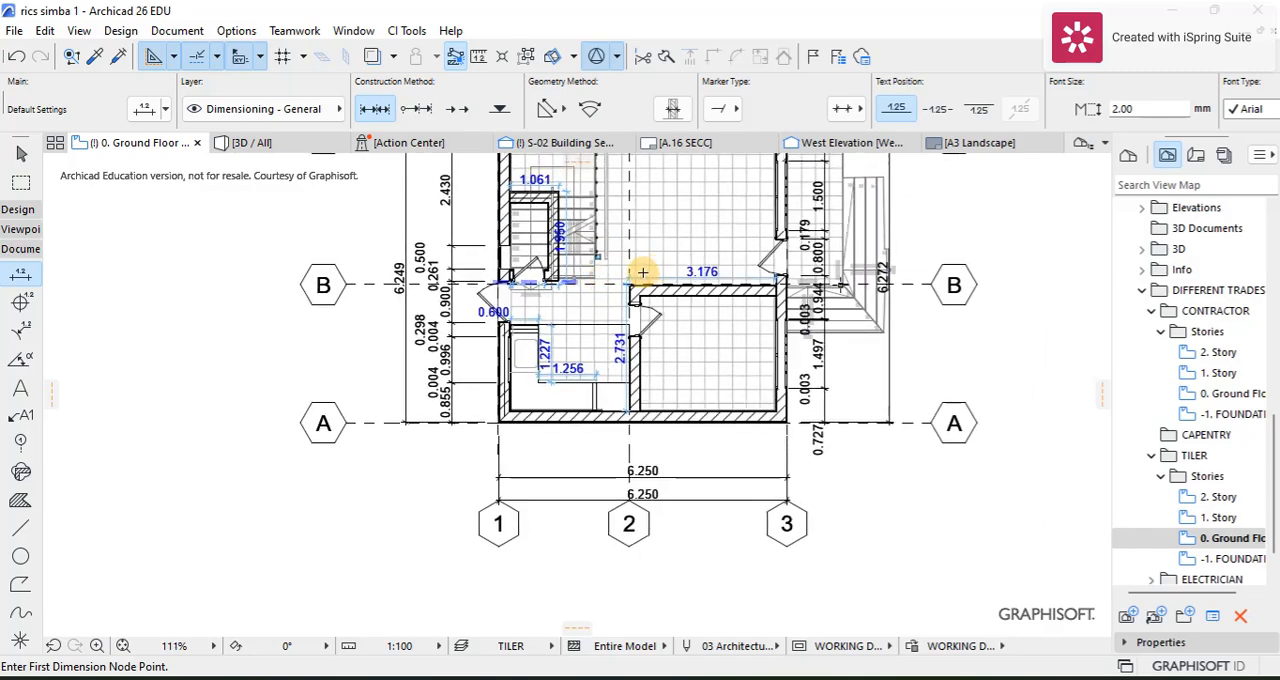
pyautogui.scroll(3, 610, 270)
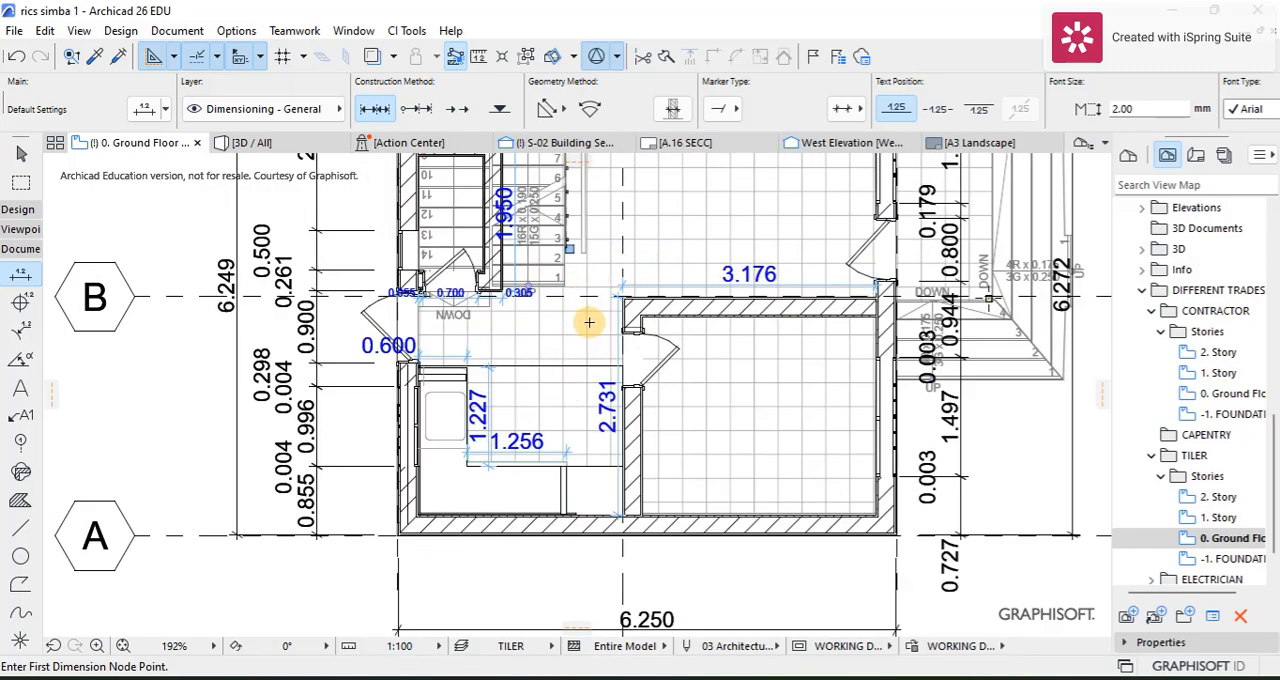
pyautogui.scroll(-2, 589, 322)
pyautogui.scroll(2, 523, 423)
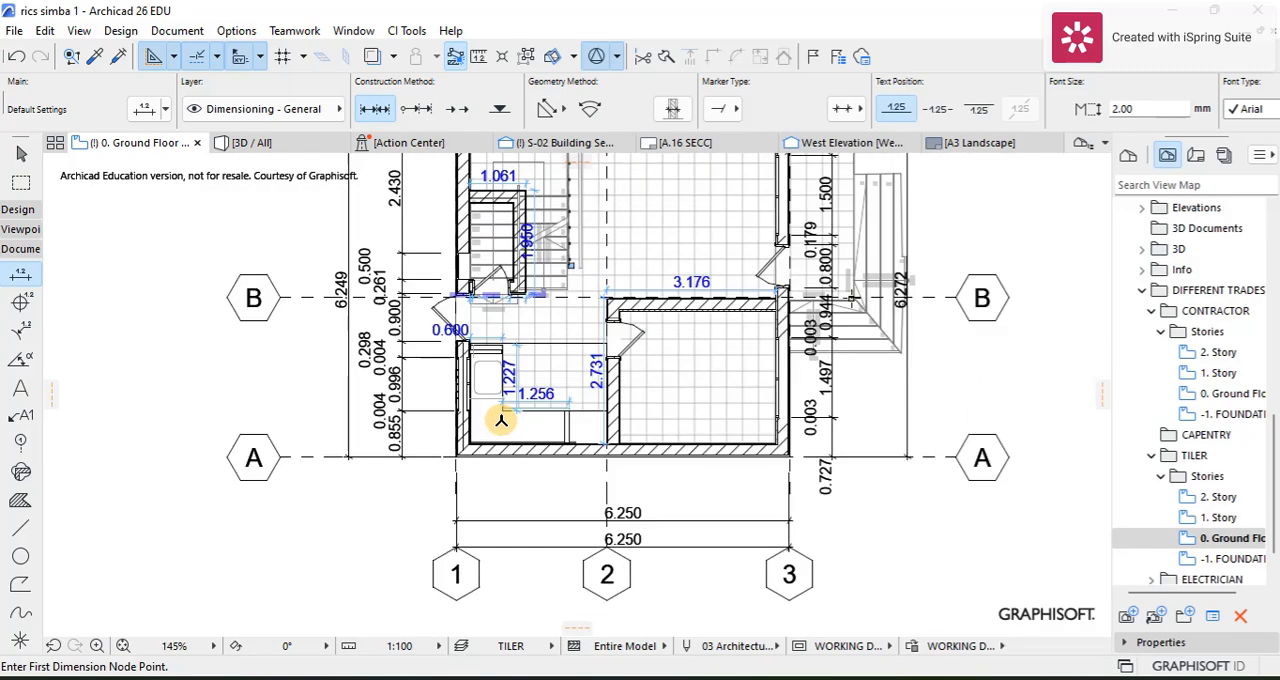
pyautogui.scroll(3, 501, 420)
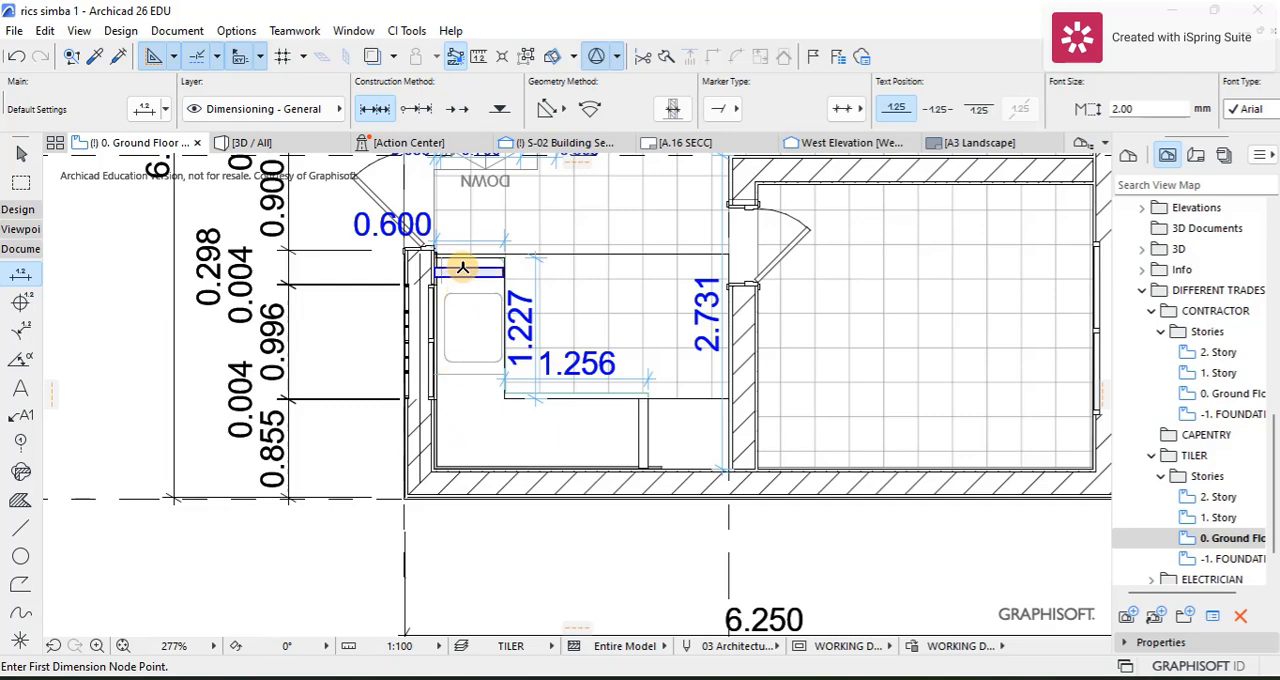
pyautogui.scroll(-3, 526, 354)
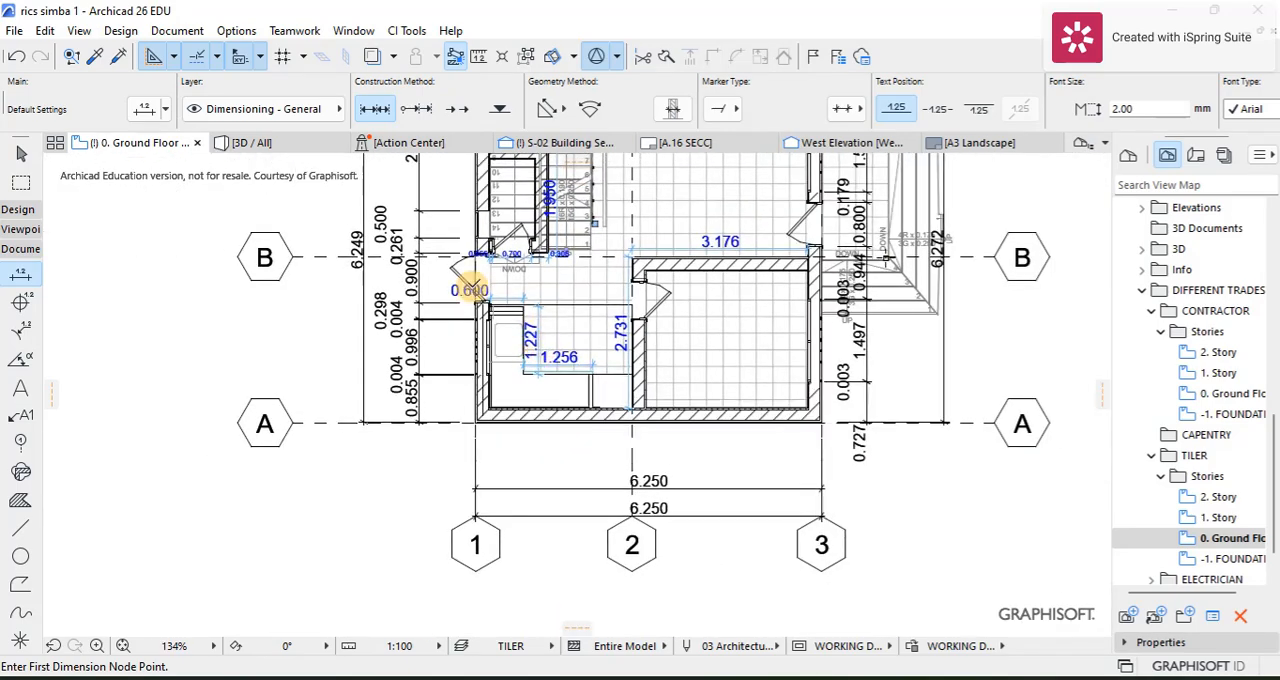
# Step: Cover both sections of the kitchen counter, including the sink section, with Grid 15x15 cover fills
pyautogui.click(20, 500)
pyautogui.click(760, 108)
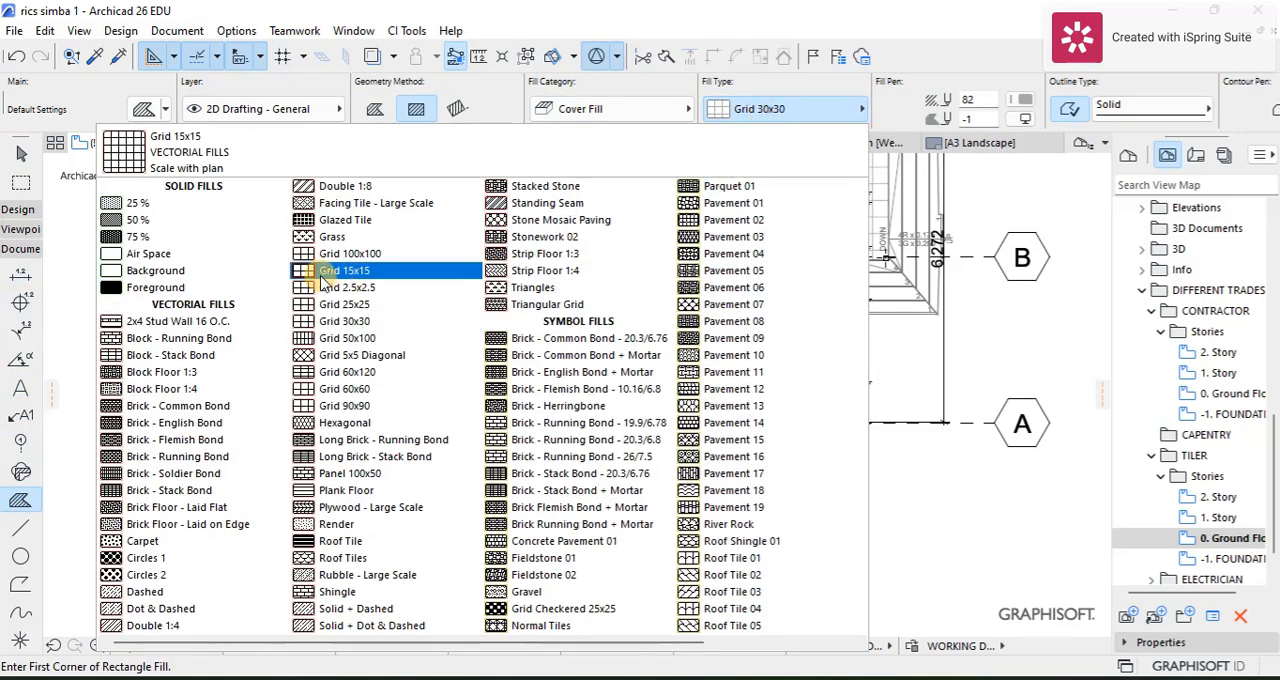
pyautogui.click(325, 271)
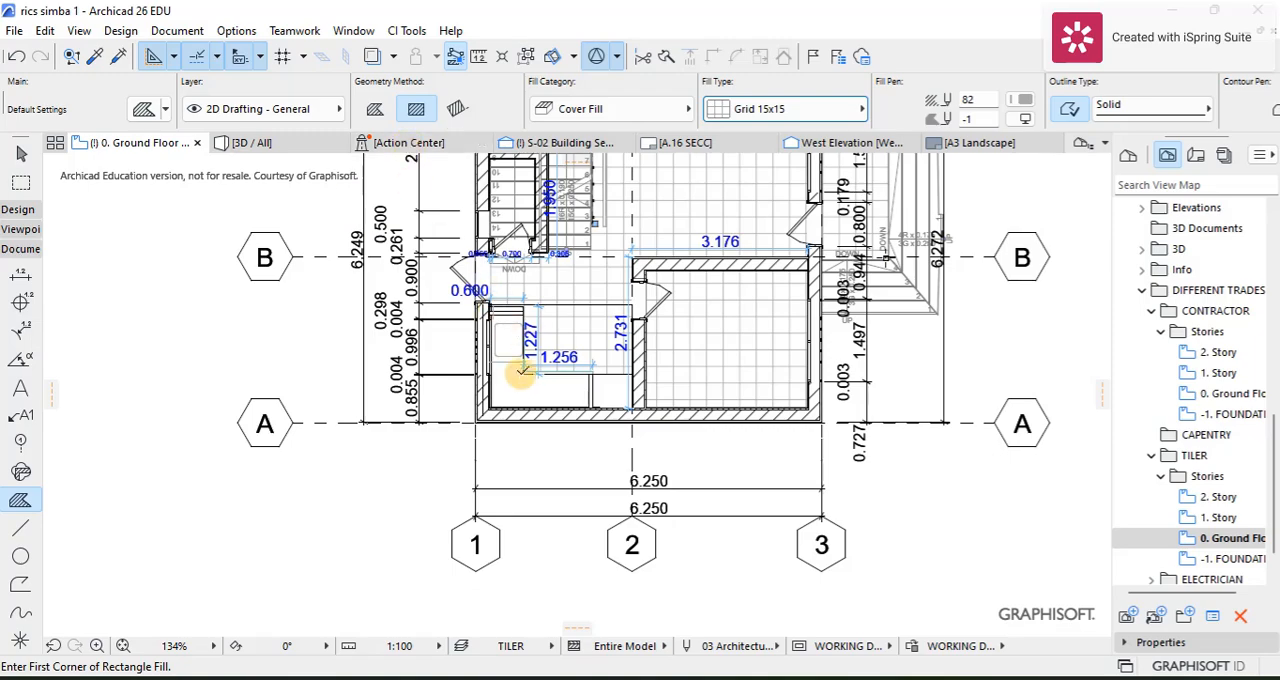
pyautogui.scroll(4, 512, 378)
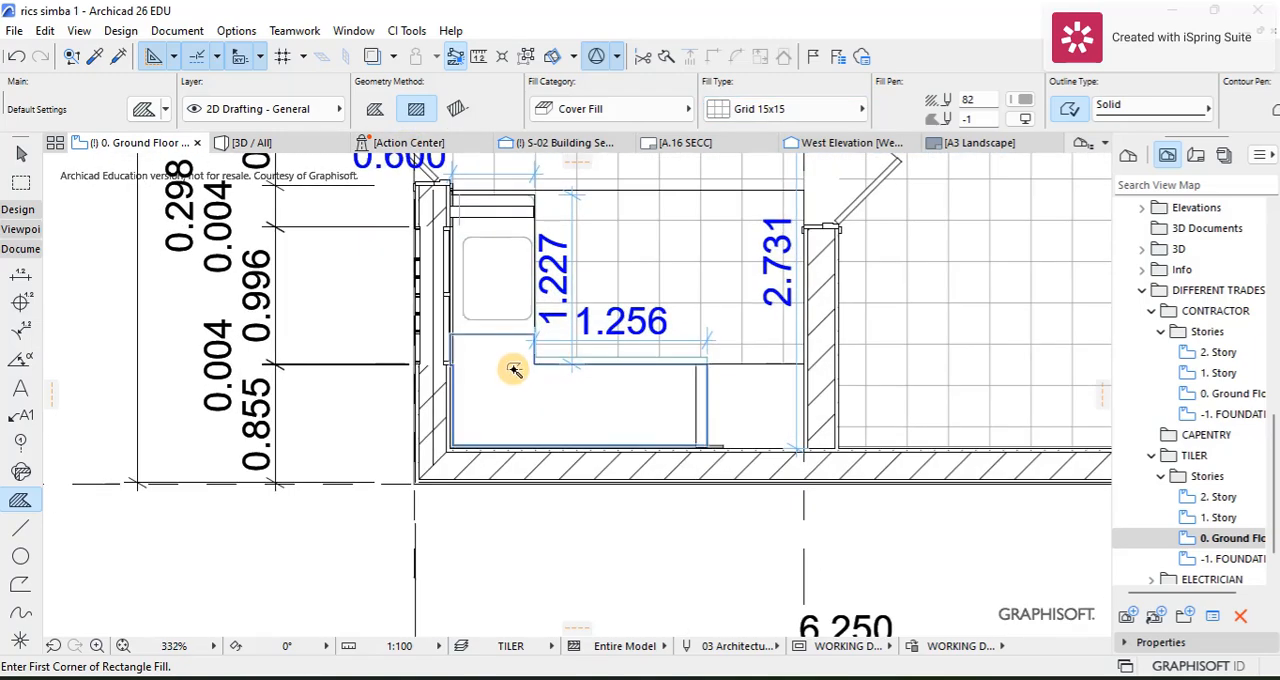
pyautogui.click(510, 369)
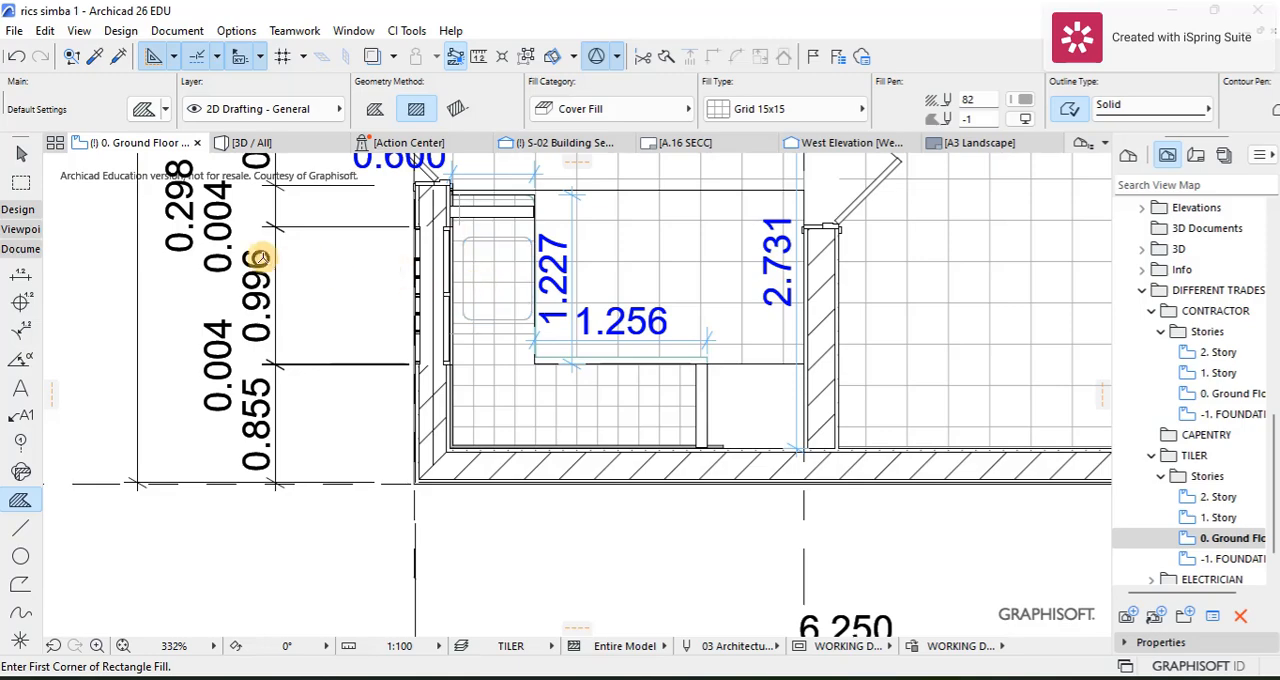
pyautogui.click(16, 151)
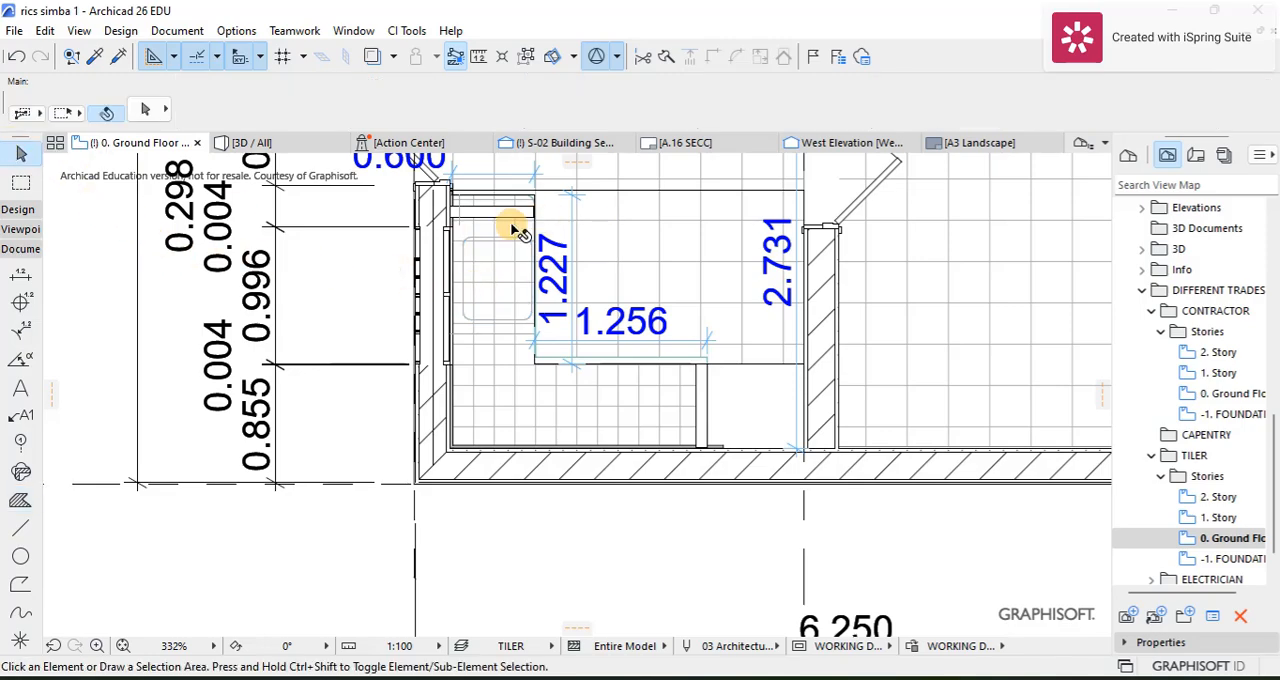
pyautogui.click(516, 230)
pyautogui.press('Escape')
pyautogui.scroll(5, 528, 294)
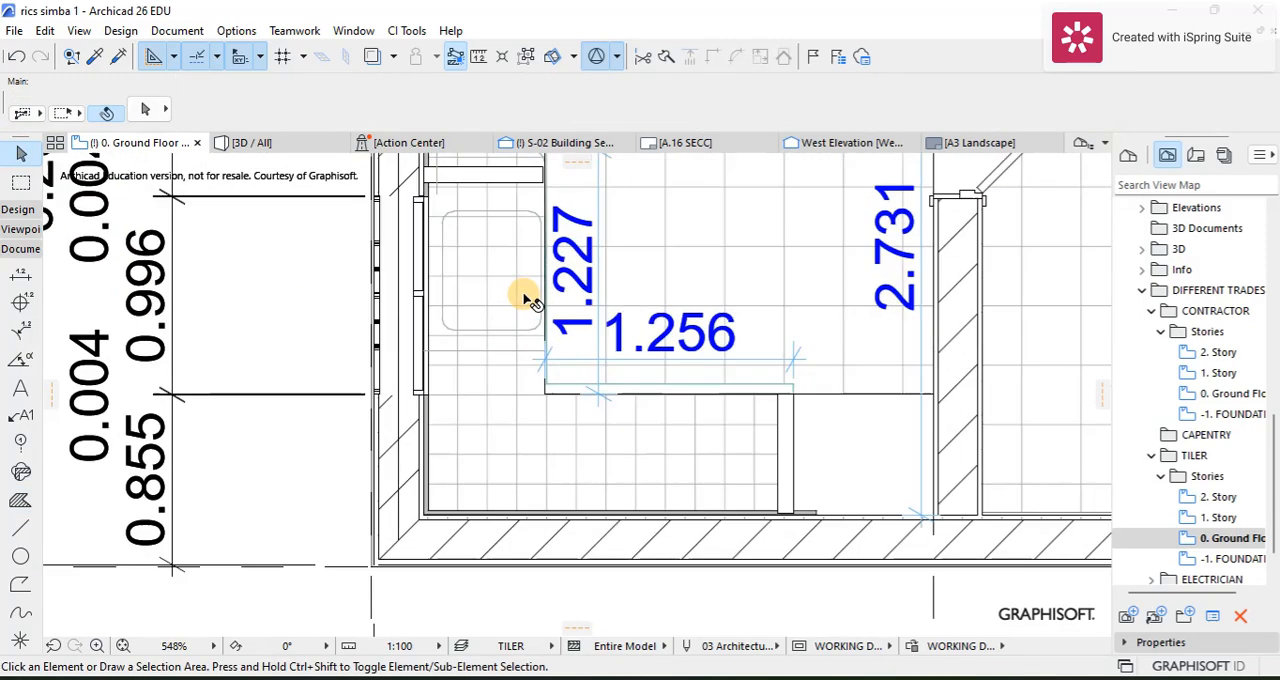
pyautogui.click(552, 360)
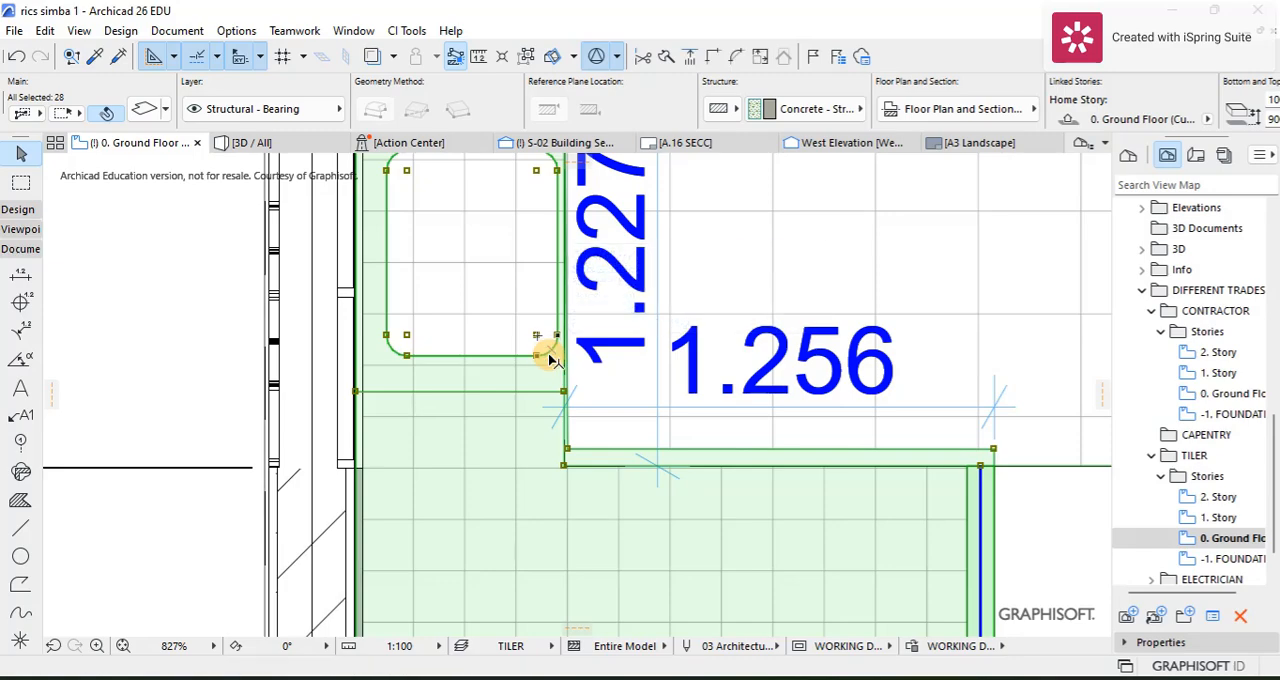
pyautogui.press('Escape')
pyautogui.scroll(-4, 360, 320)
pyautogui.scroll(-1, 360, 320)
# Step: Subtract the rounded sink outline from the Grid 15x15 fill on the counter's sink section
pyautogui.click(20, 500)
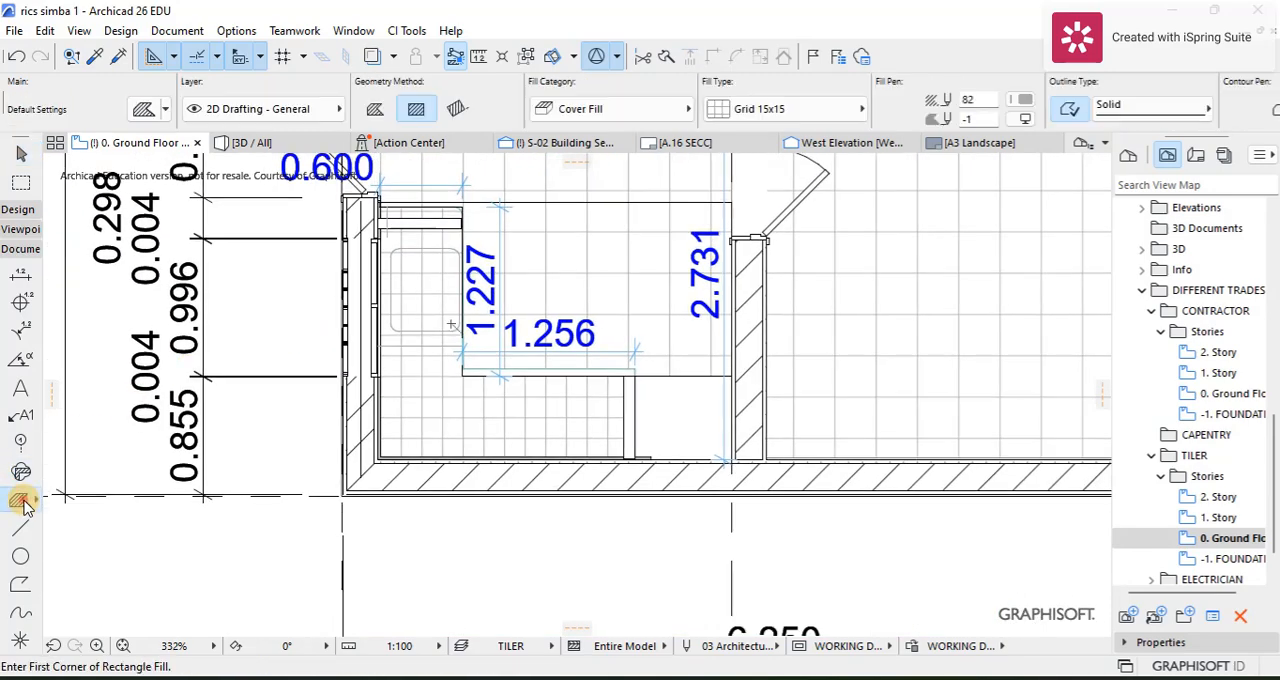
pyautogui.click(434, 323)
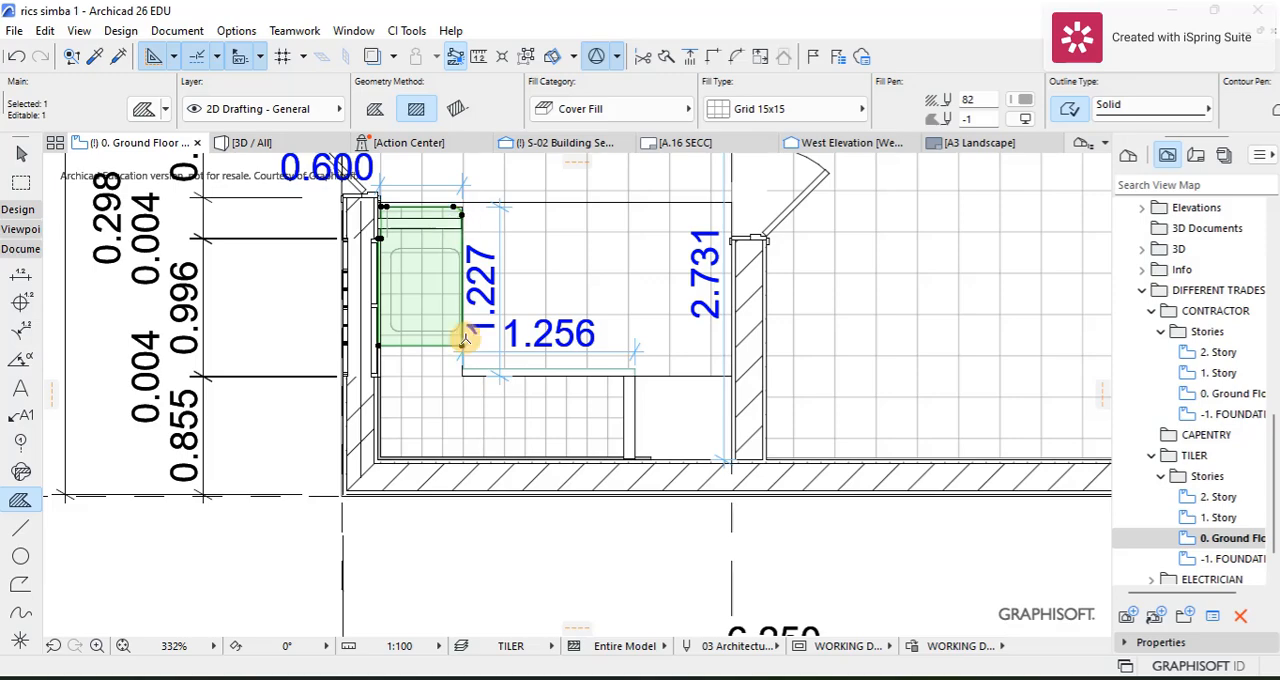
pyautogui.click(457, 347)
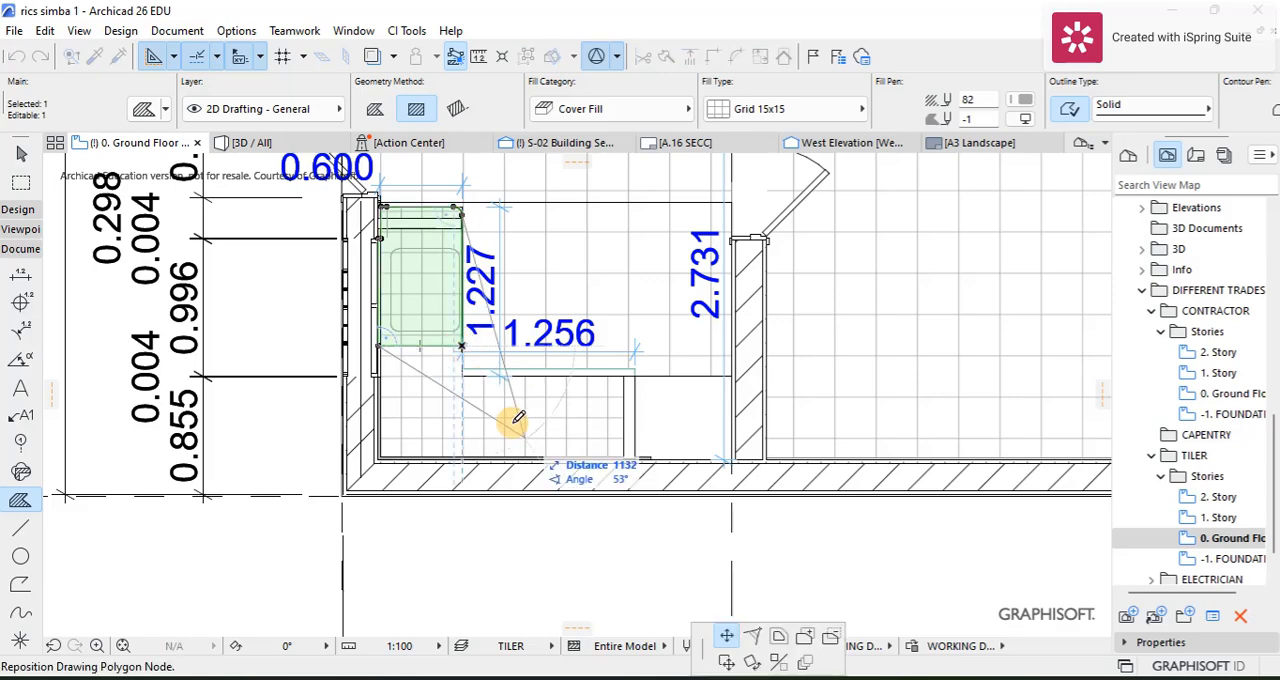
pyautogui.click(830, 637)
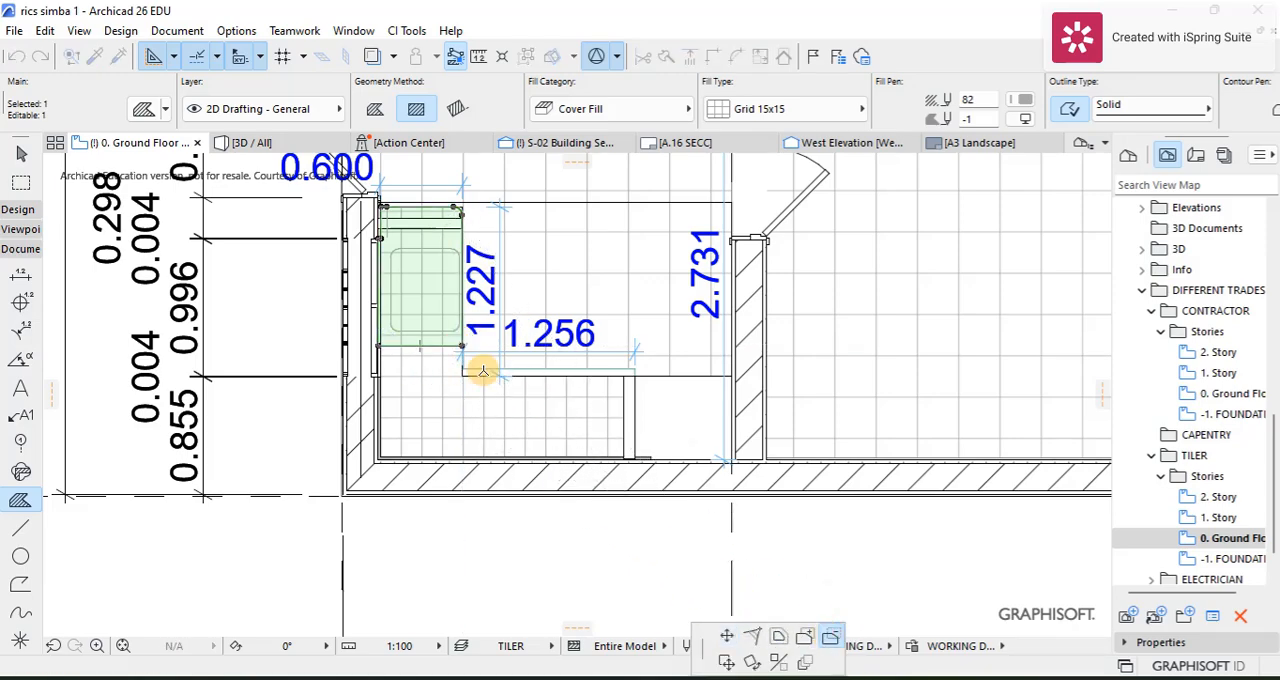
pyautogui.click(446, 303)
pyautogui.scroll(-6, 454, 305)
pyautogui.press('Escape')
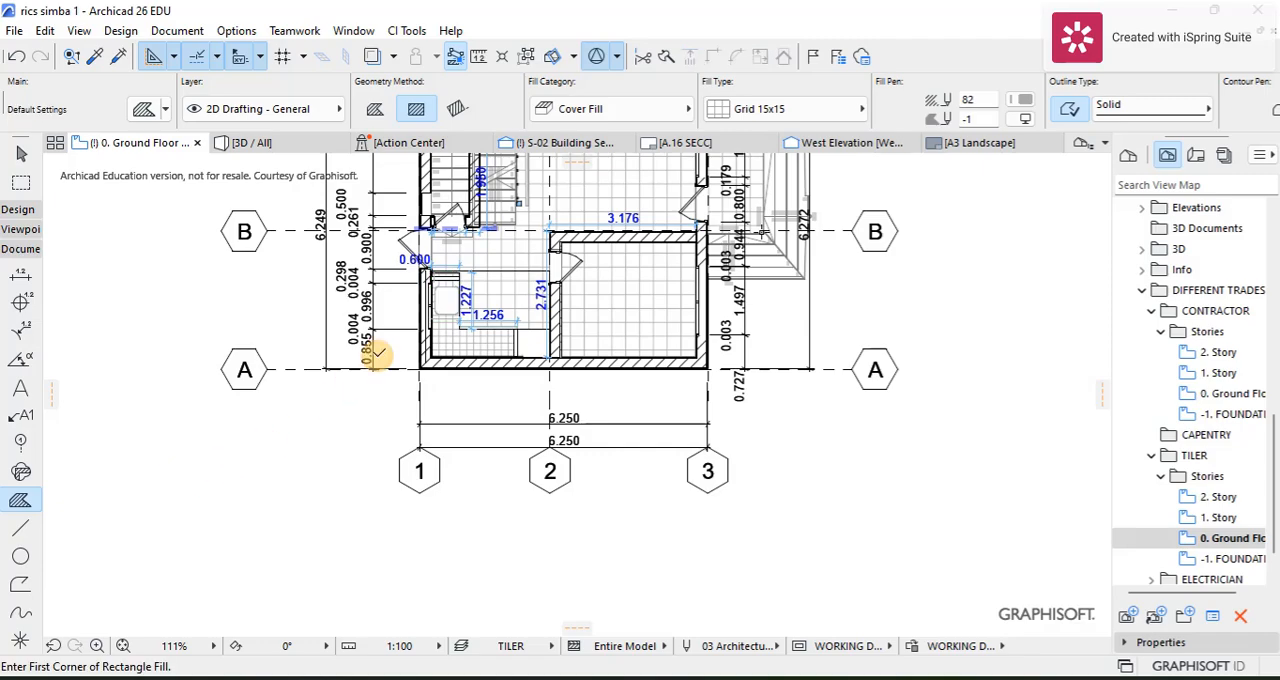
pyautogui.scroll(4, 420, 294)
pyautogui.scroll(-3, 483, 247)
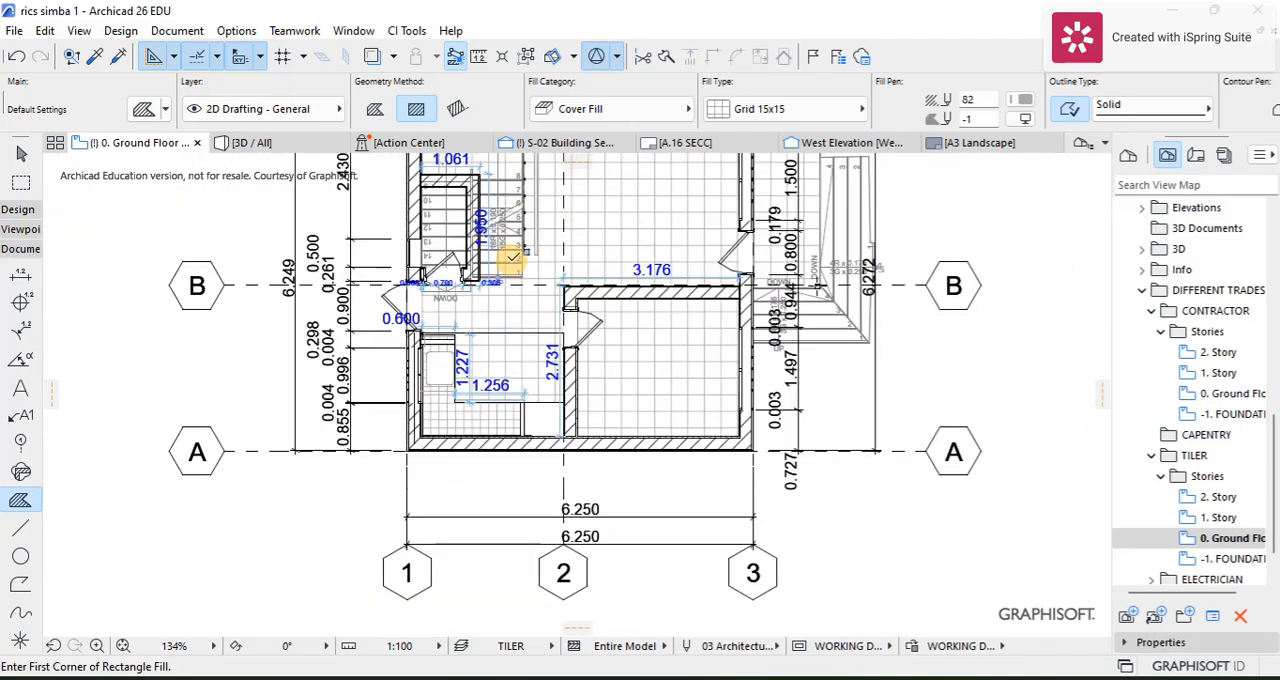
# Step: Set the fill type to Grid 25x25 for the enclosed space under the stairs on the ground floor plan
pyautogui.scroll(3, 510, 217)
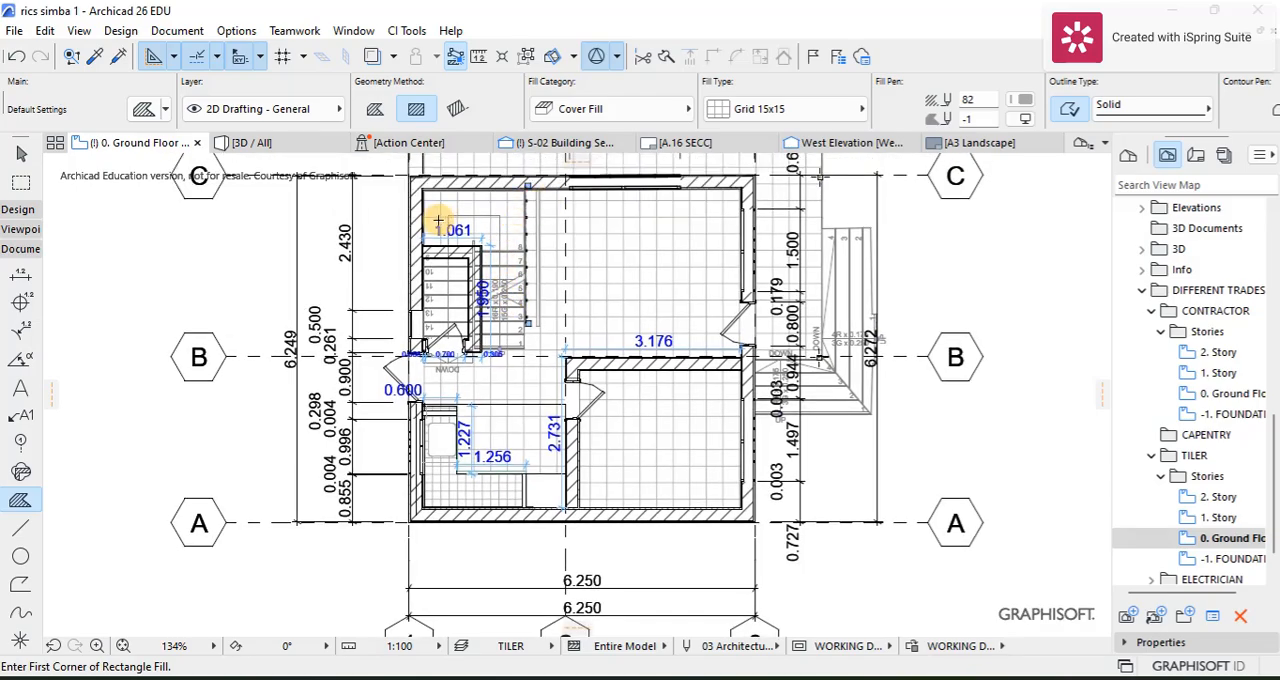
pyautogui.scroll(6, 438, 221)
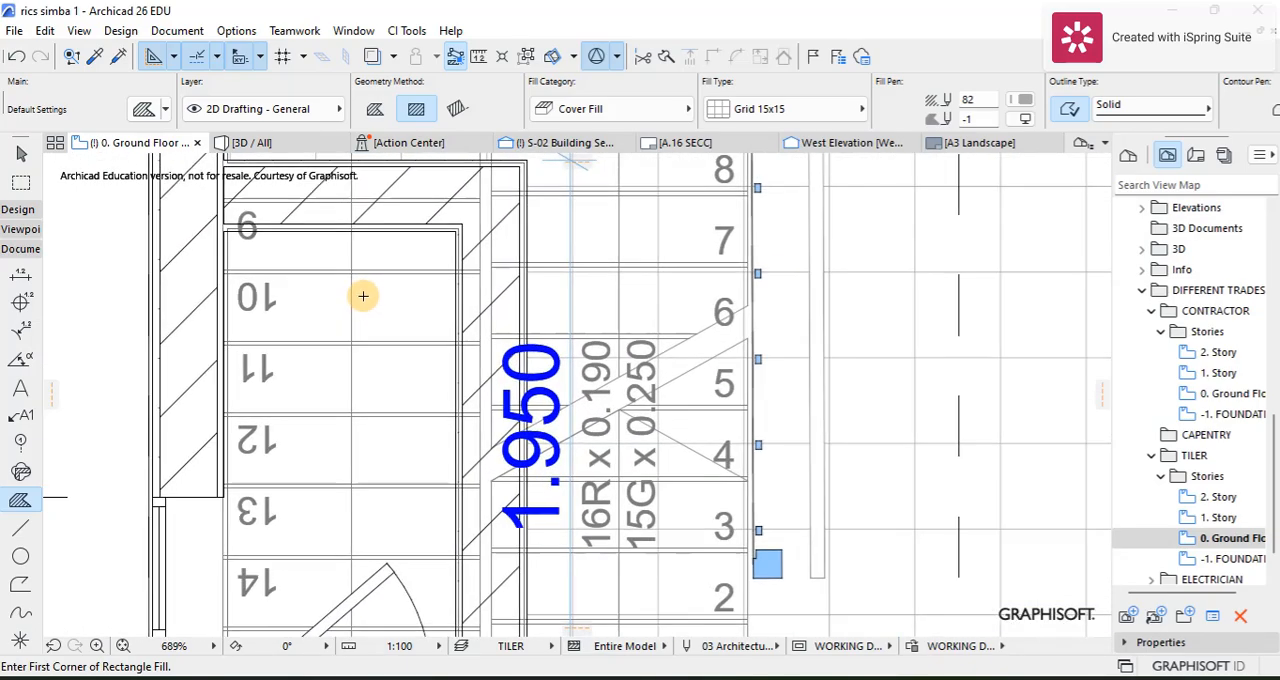
pyautogui.scroll(-2, 363, 290)
pyautogui.scroll(-3, 352, 287)
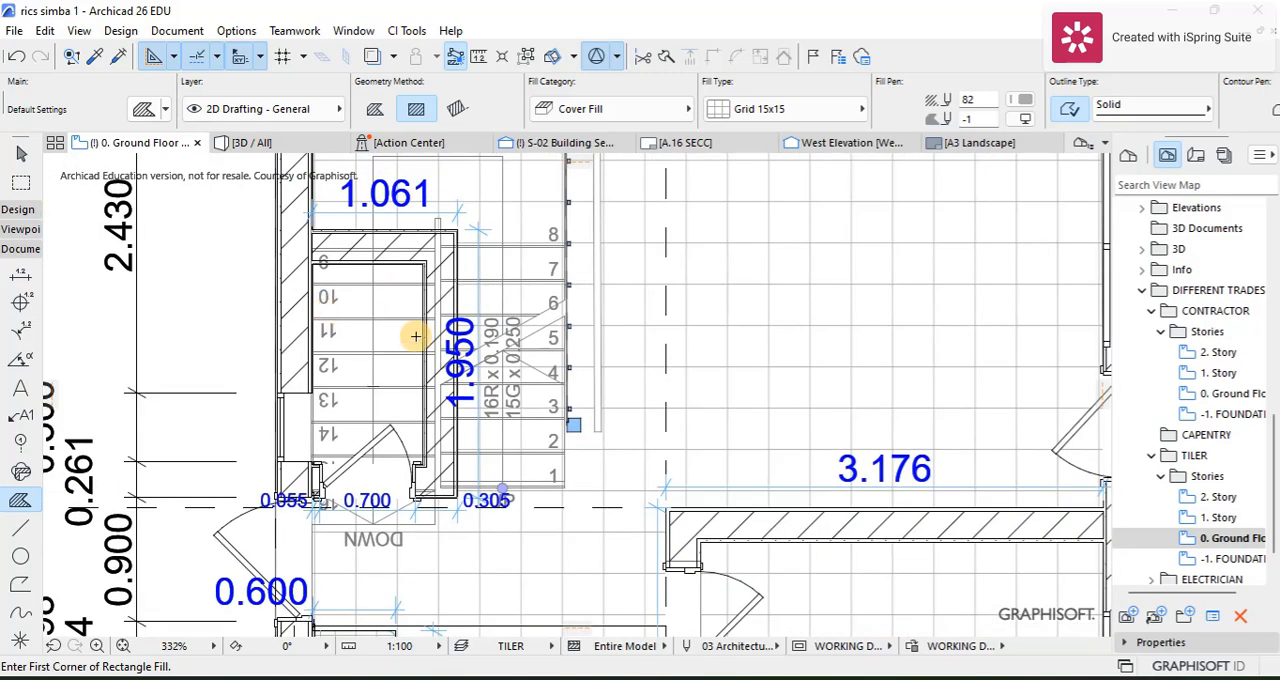
pyautogui.scroll(-2, 389, 387)
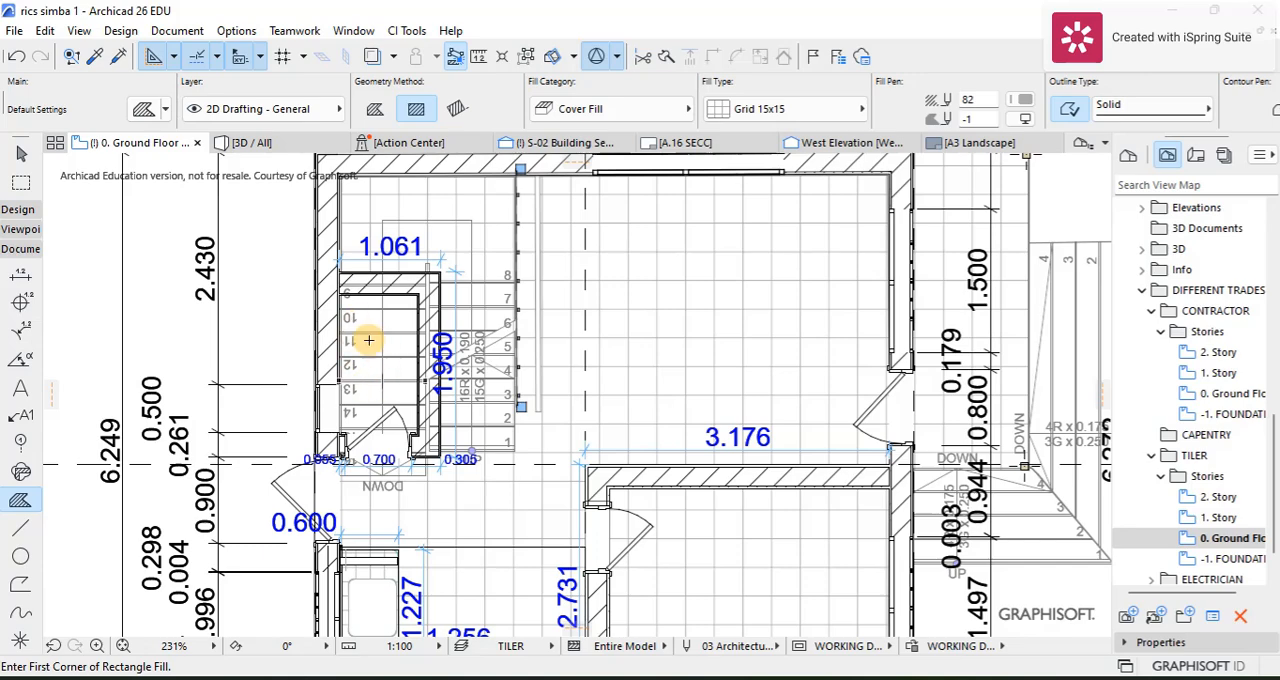
pyautogui.click(750, 110)
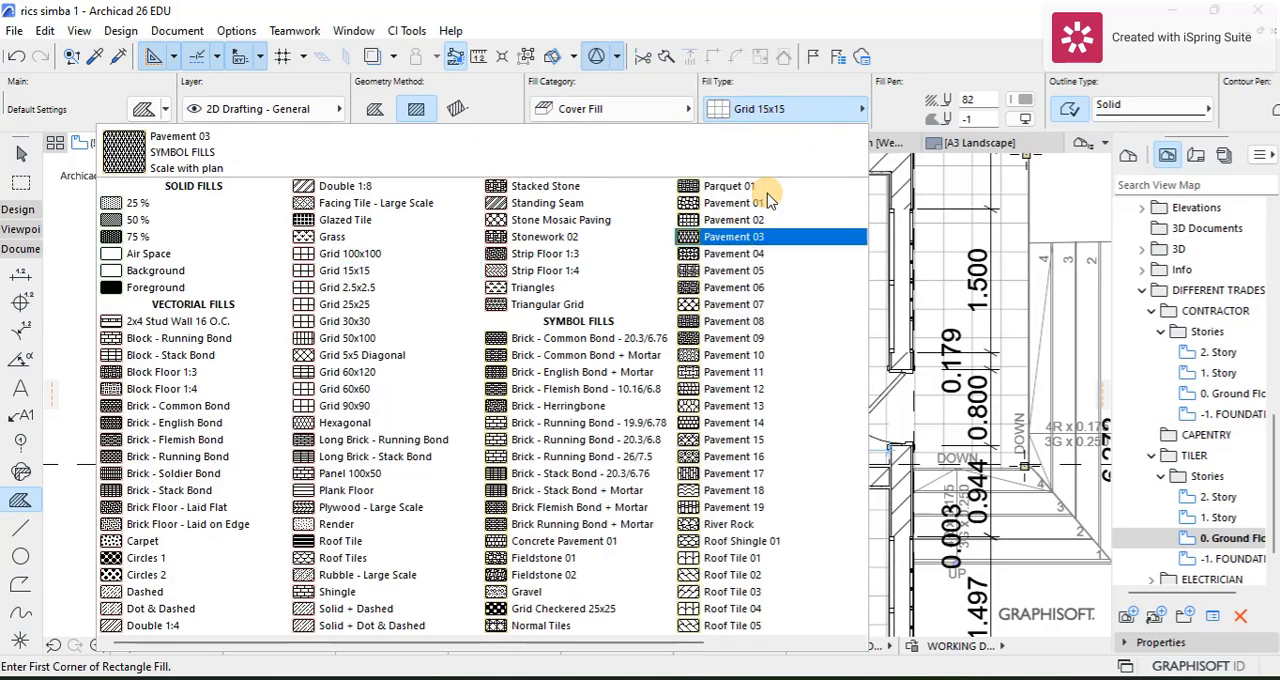
pyautogui.click(390, 304)
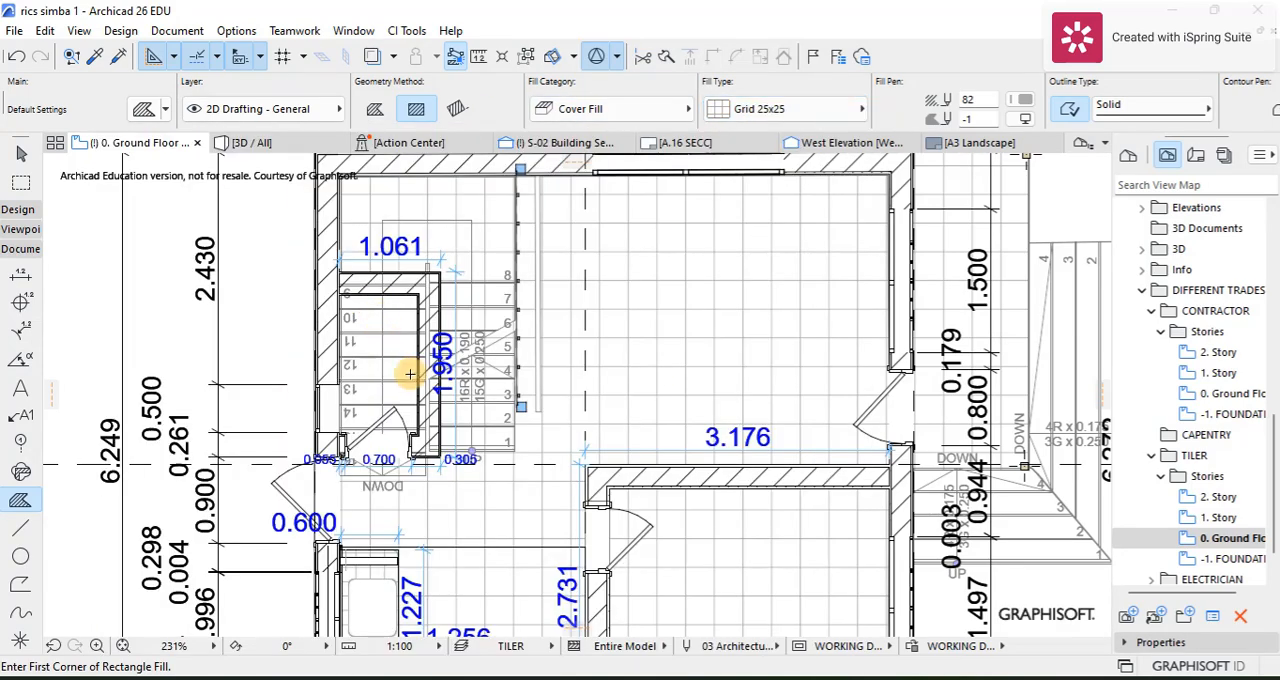
# Step: Undo the last fill and try to outline the enclosed space under the stairs with a Grid 25x25 cover fill
pyautogui.scroll(4, 410, 374)
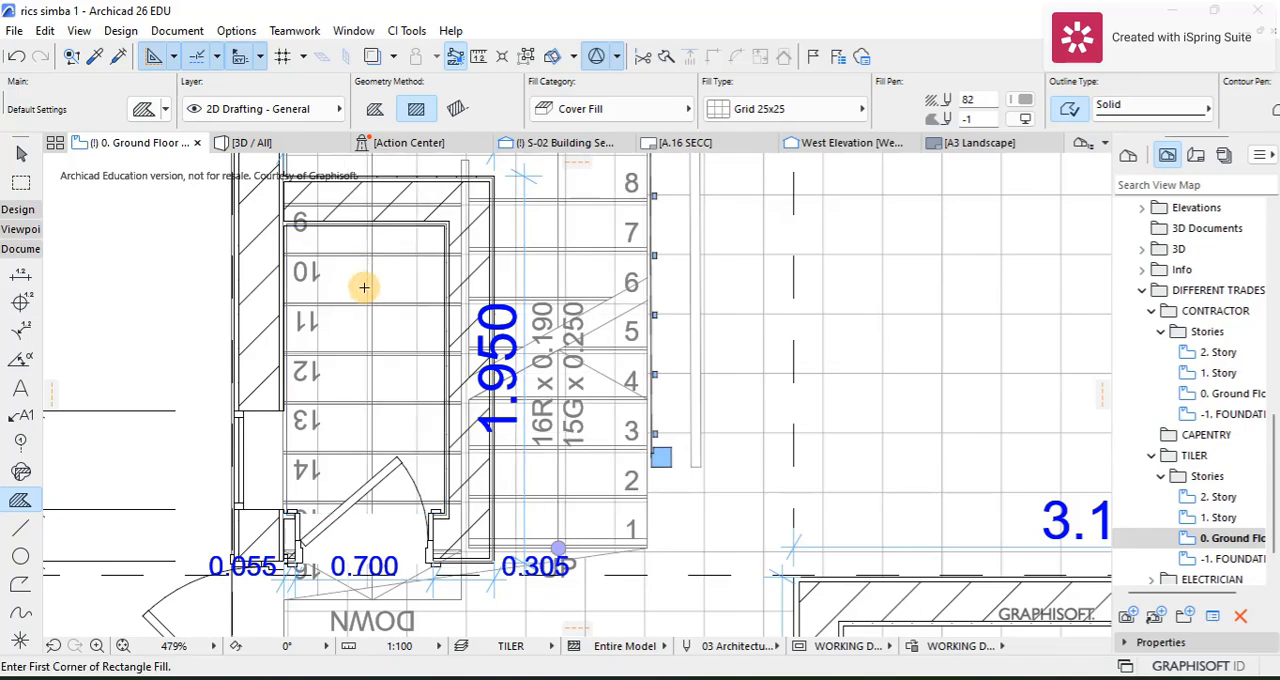
pyautogui.hotkey('ctrl', 'z')
pyautogui.scroll(2, 388, 290)
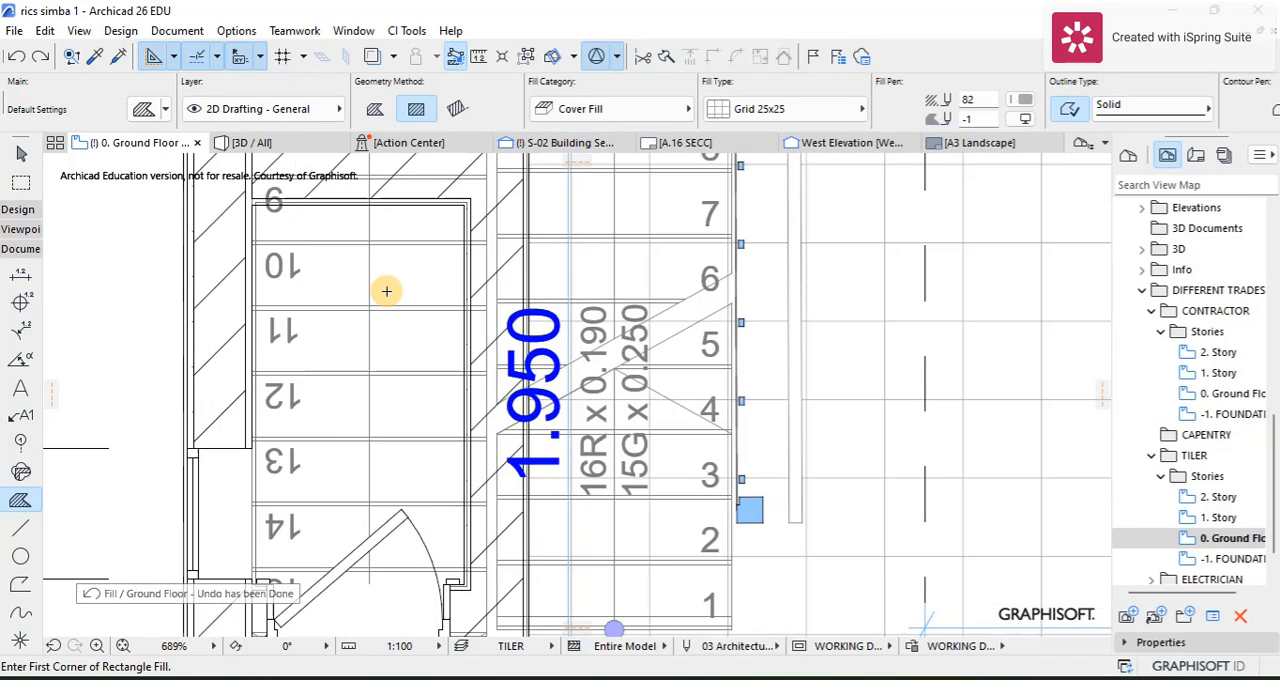
pyautogui.scroll(-3, 391, 289)
pyautogui.scroll(3, 383, 485)
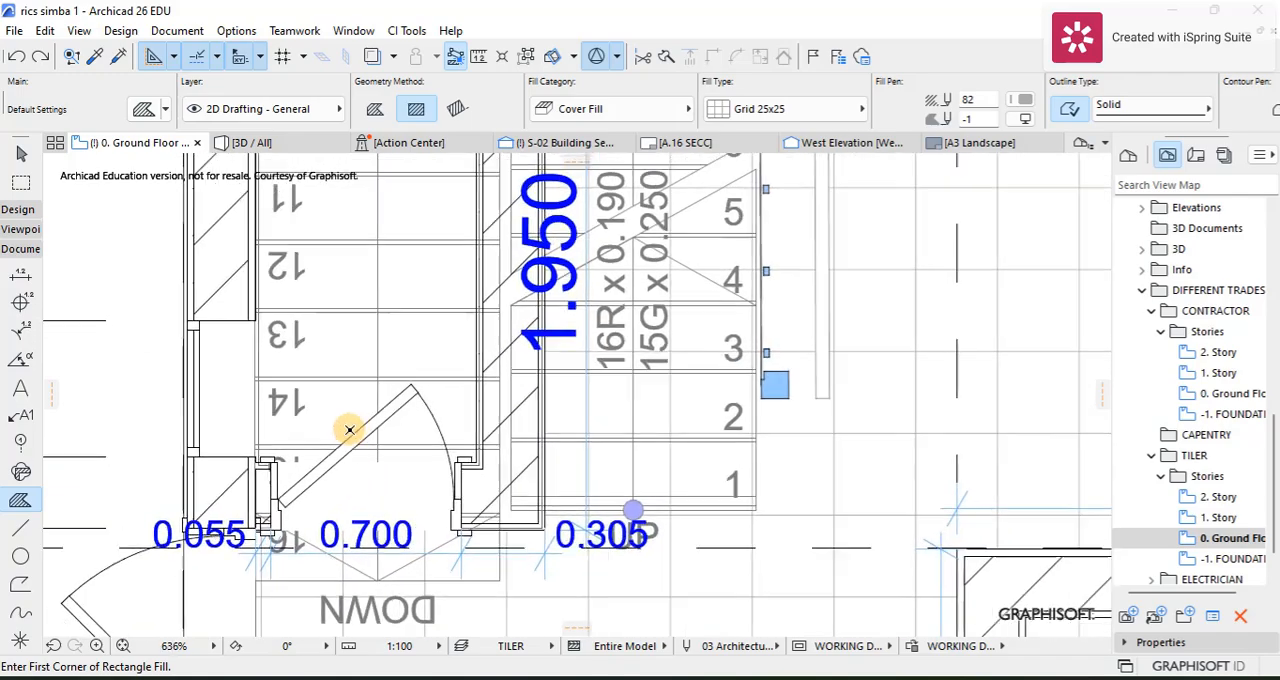
pyautogui.scroll(-4, 346, 430)
pyautogui.scroll(3, 355, 480)
pyautogui.scroll(1, 343, 455)
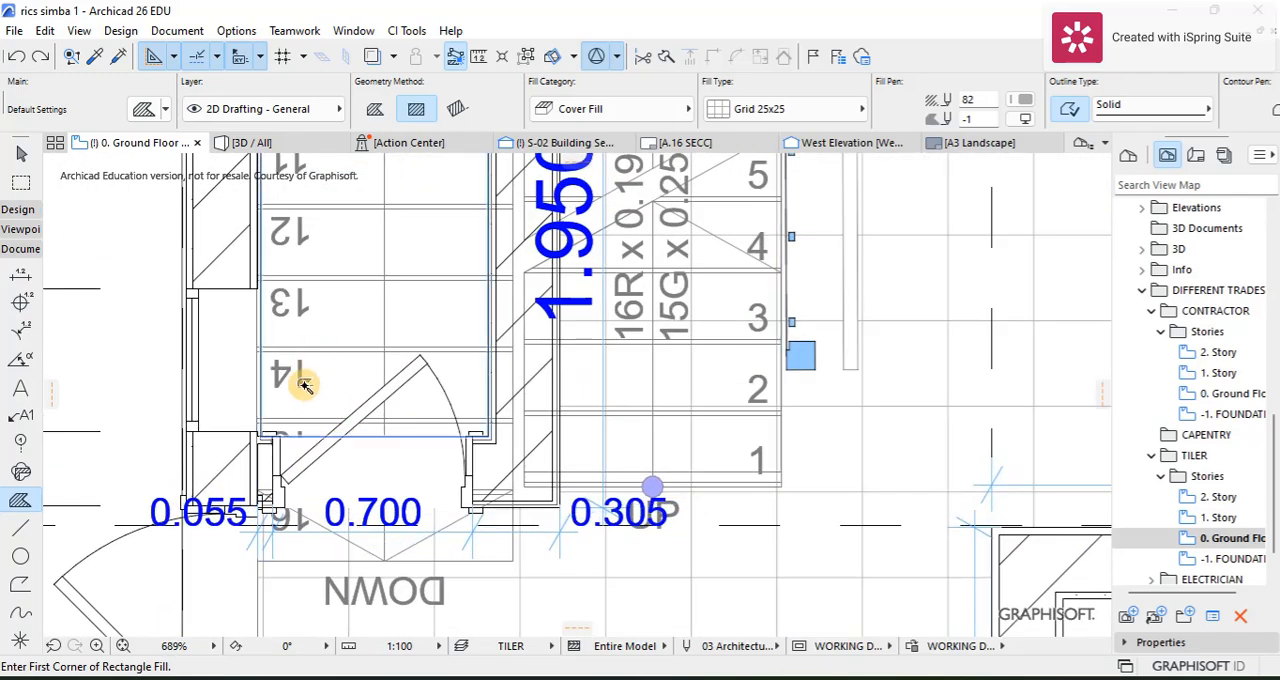
pyautogui.scroll(-3, 305, 387)
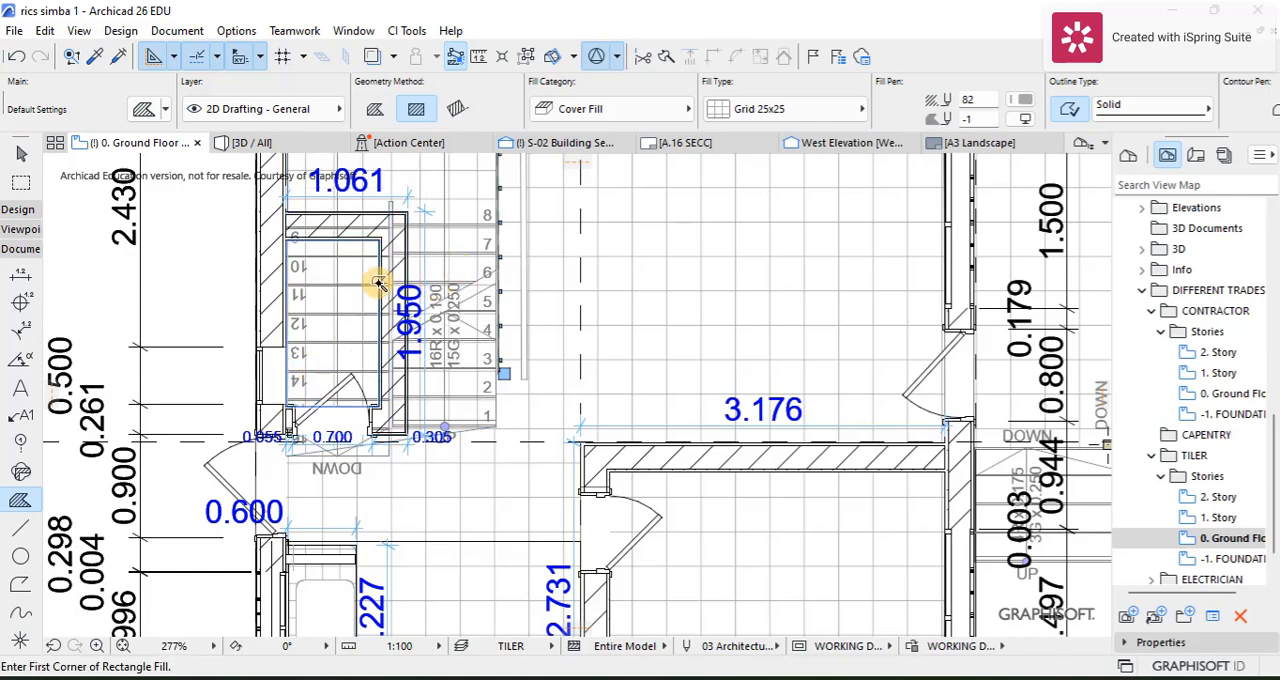
pyautogui.scroll(1, 307, 368)
pyautogui.scroll(-5, 315, 345)
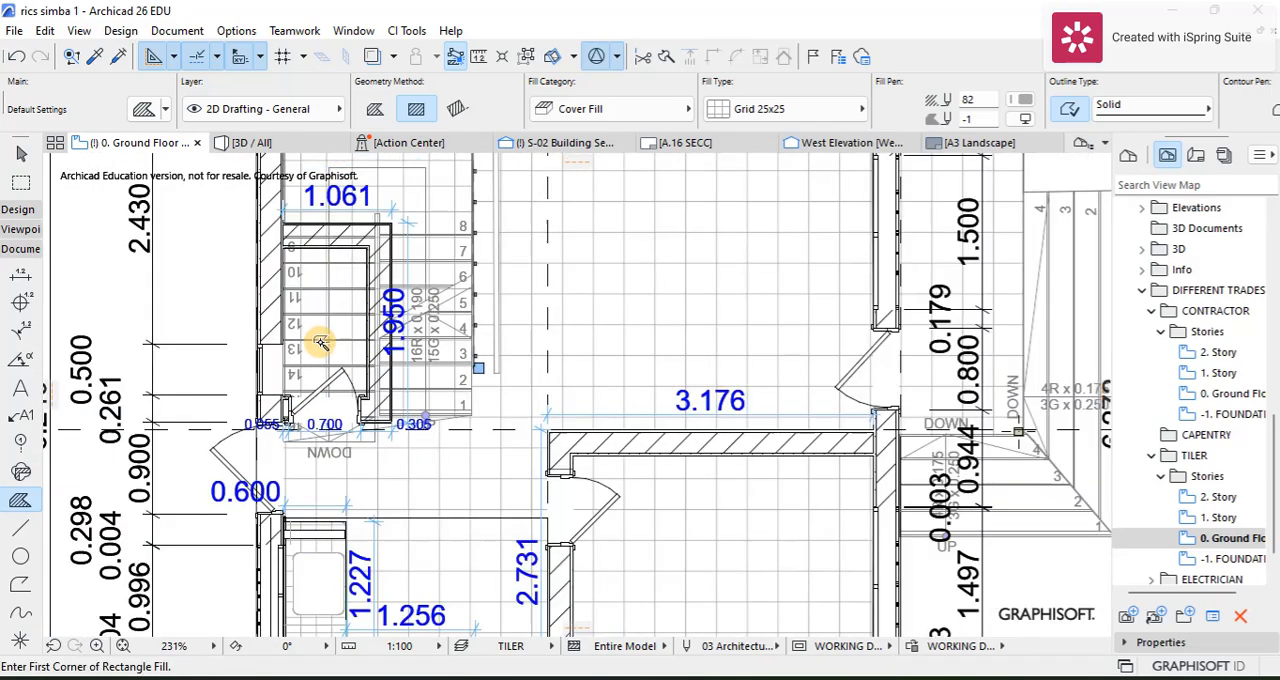
# Step: Examine the tiling and dimensions of the TILER ground floor plan around the stairs, the kitchen counter and the adjoining rooms
pyautogui.scroll(3, 410, 340)
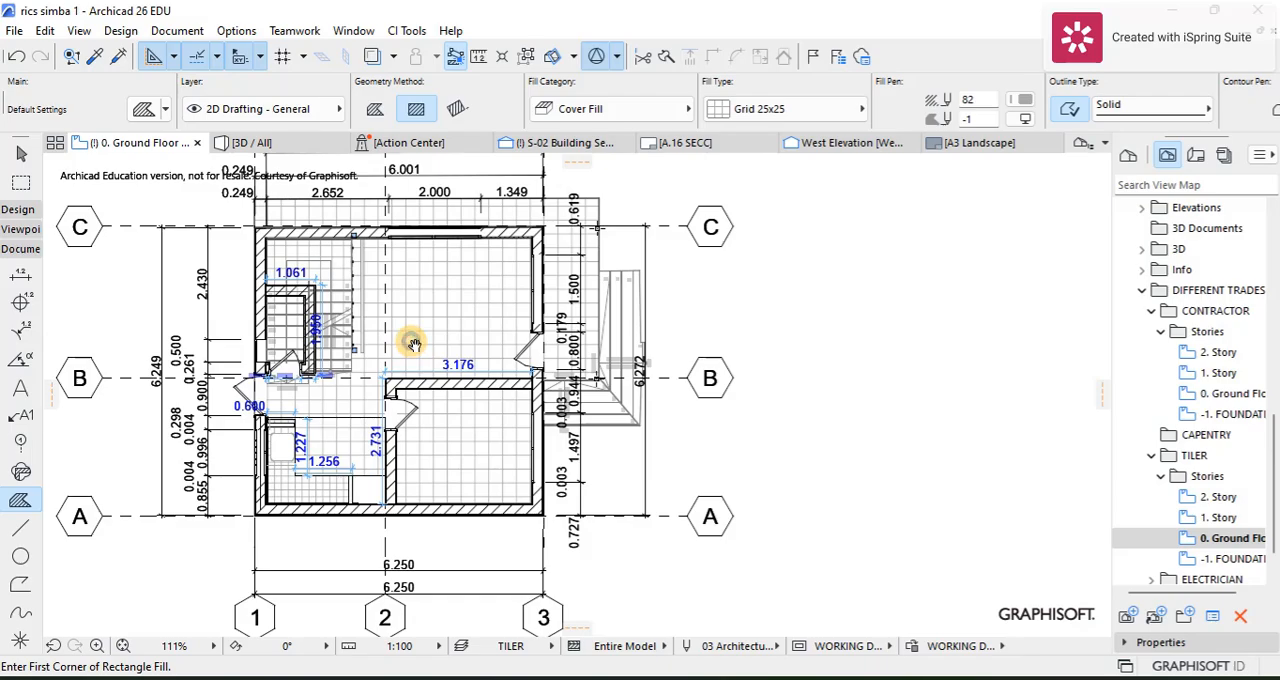
pyautogui.scroll(2, 420, 375)
pyautogui.scroll(-2, 385, 330)
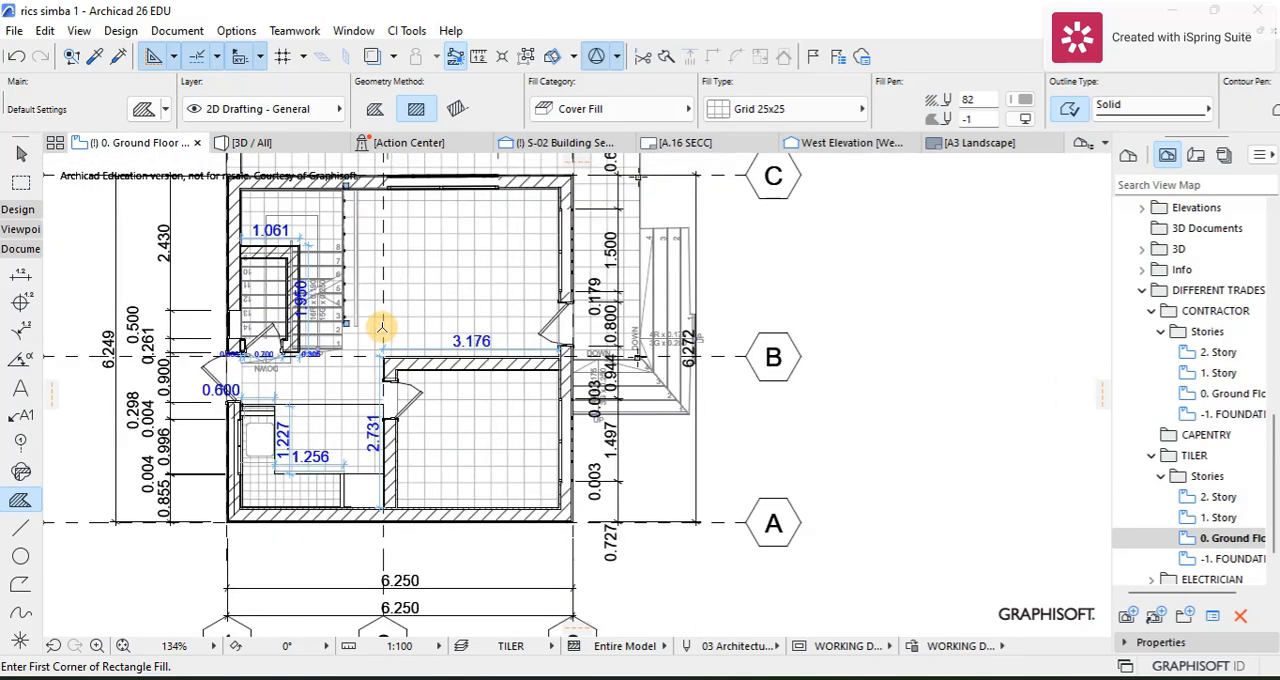
pyautogui.scroll(4, 270, 455)
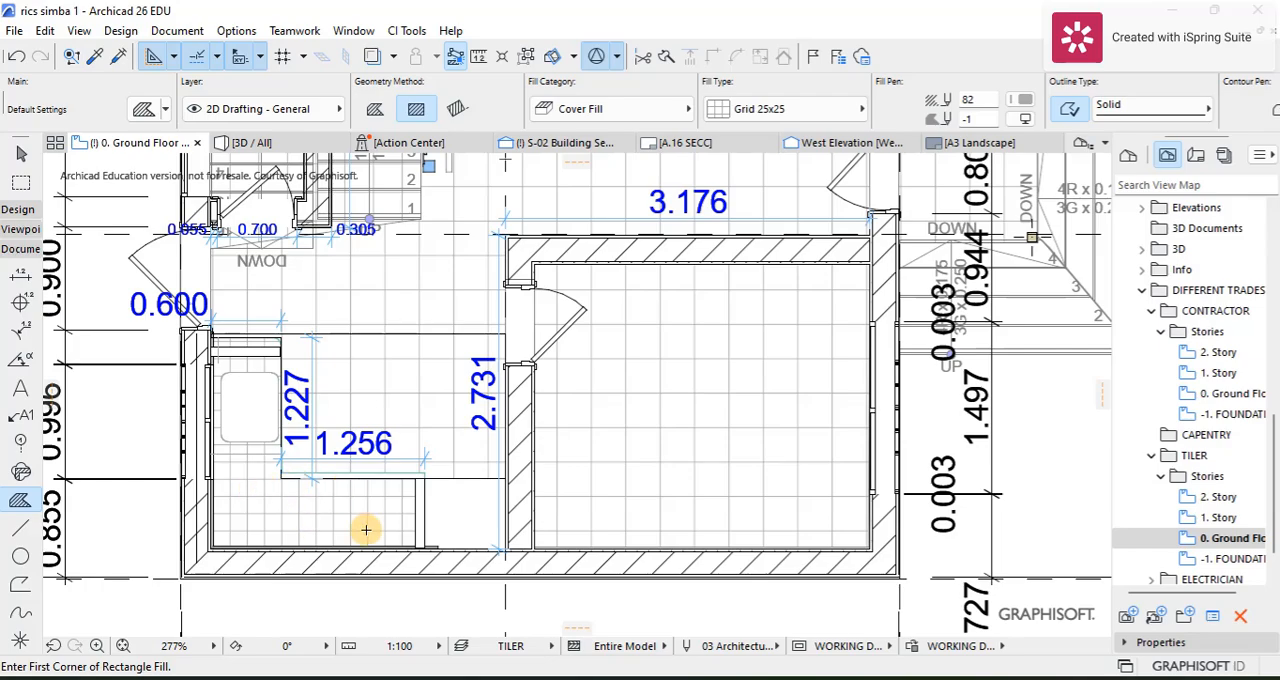
pyautogui.scroll(-5, 366, 343)
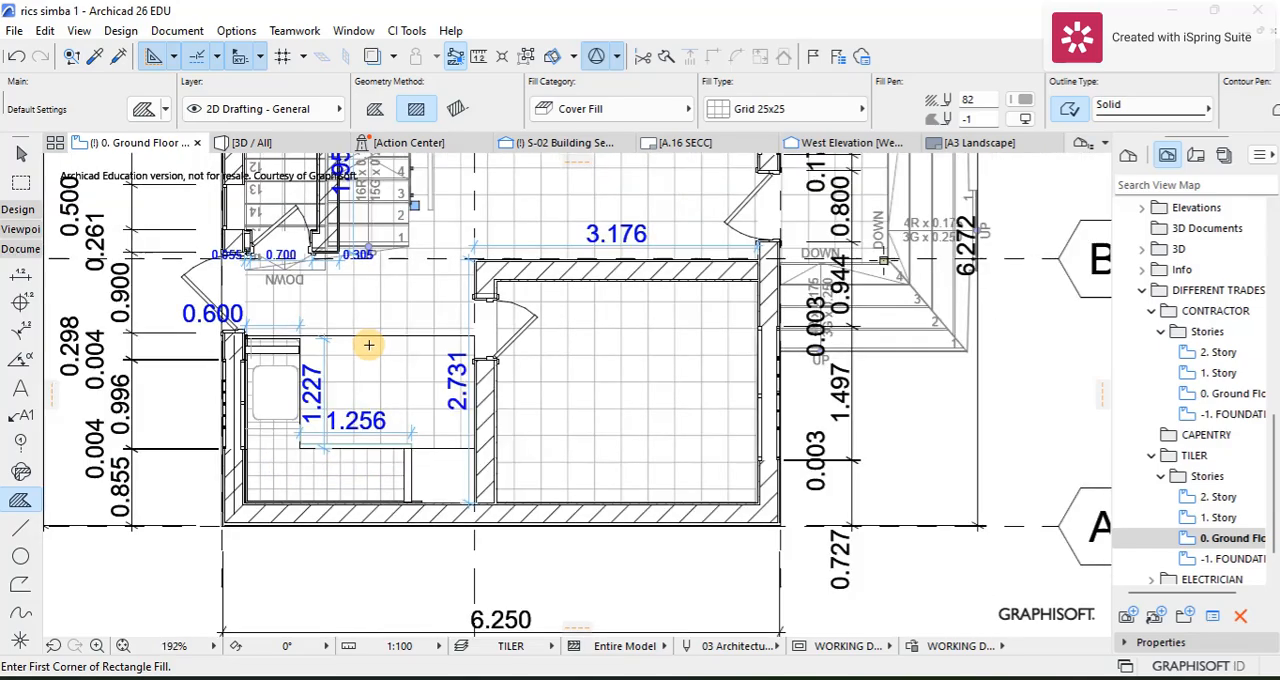
pyautogui.moveTo(434, 323); pyautogui.dragTo(434, 371, button='middle')
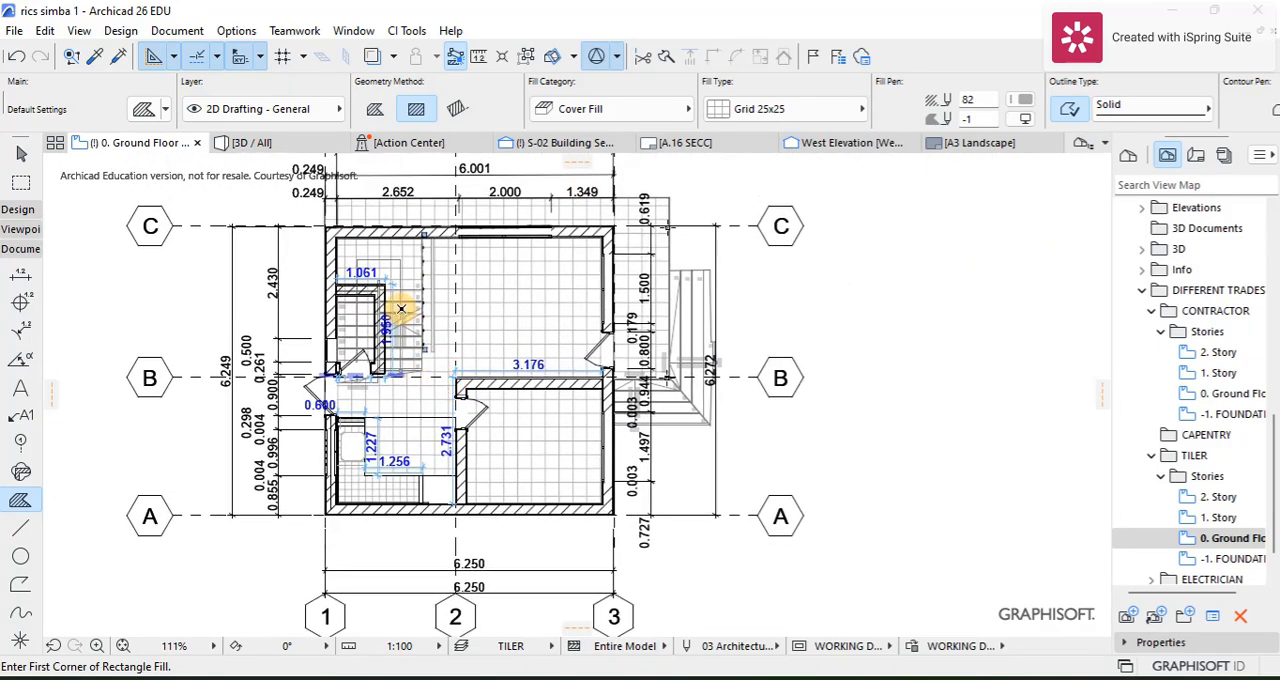
pyautogui.scroll(2, 400, 308)
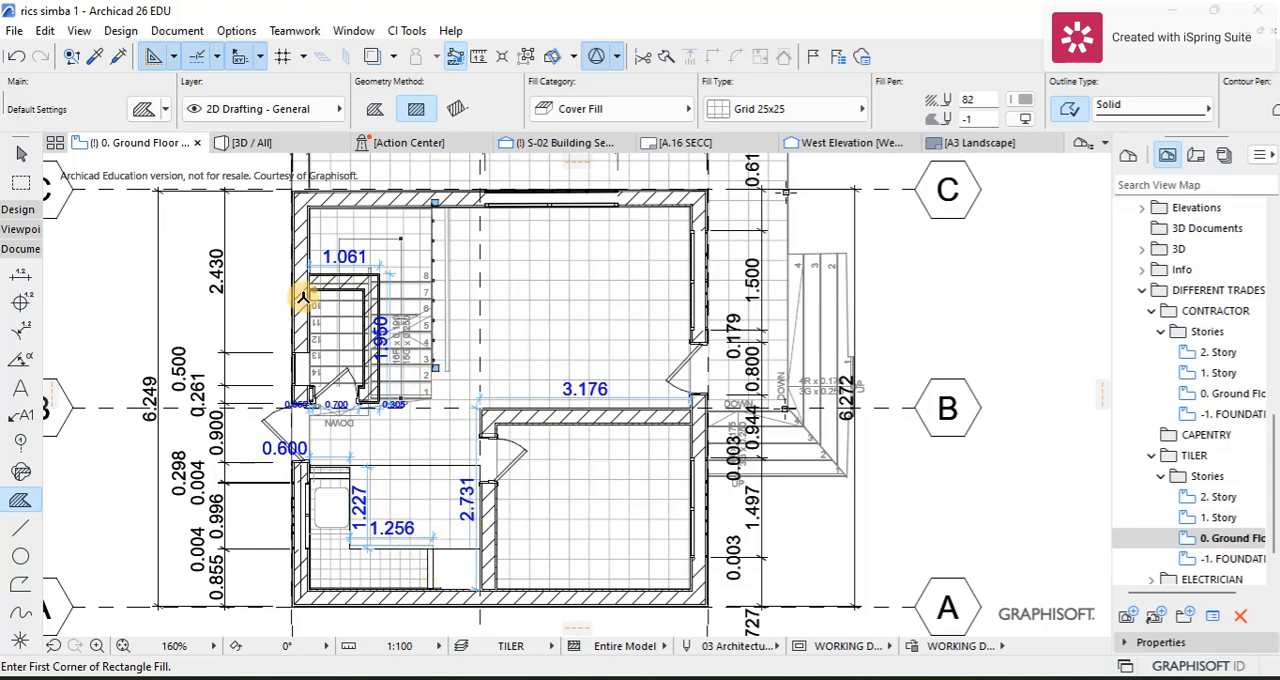
pyautogui.scroll(1, 449, 234)
pyautogui.scroll(-3, 460, 252)
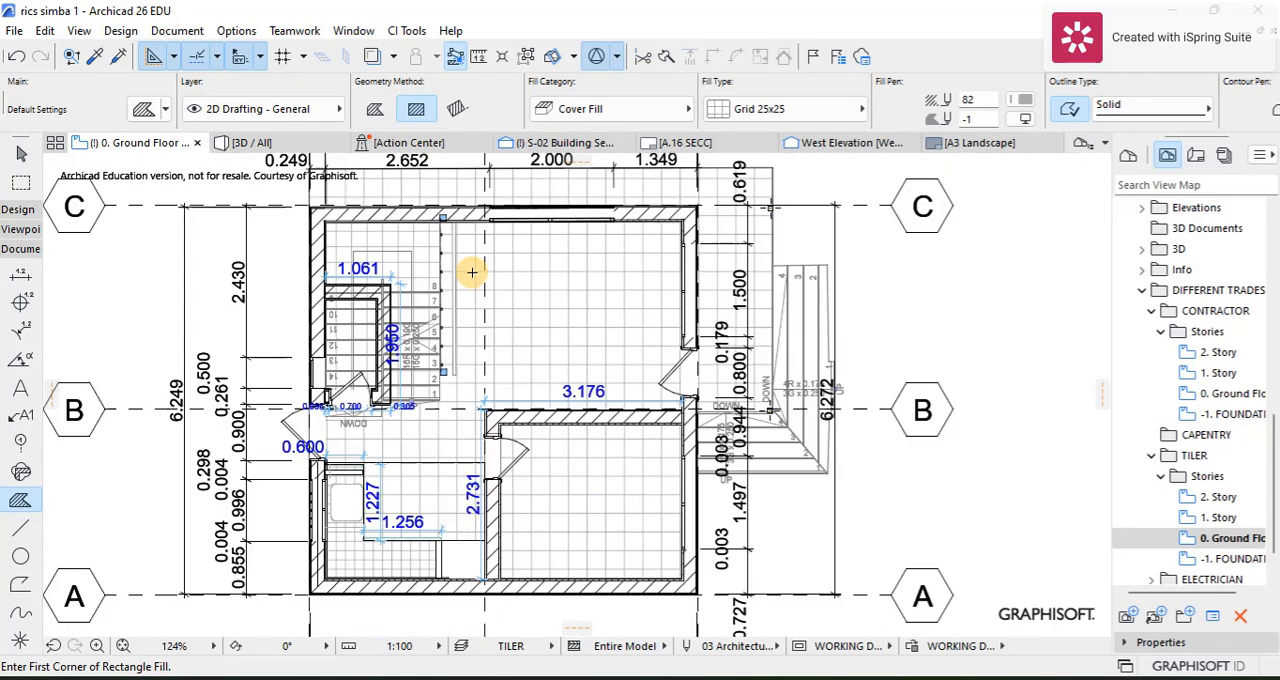
pyautogui.scroll(5, 1210, 480)
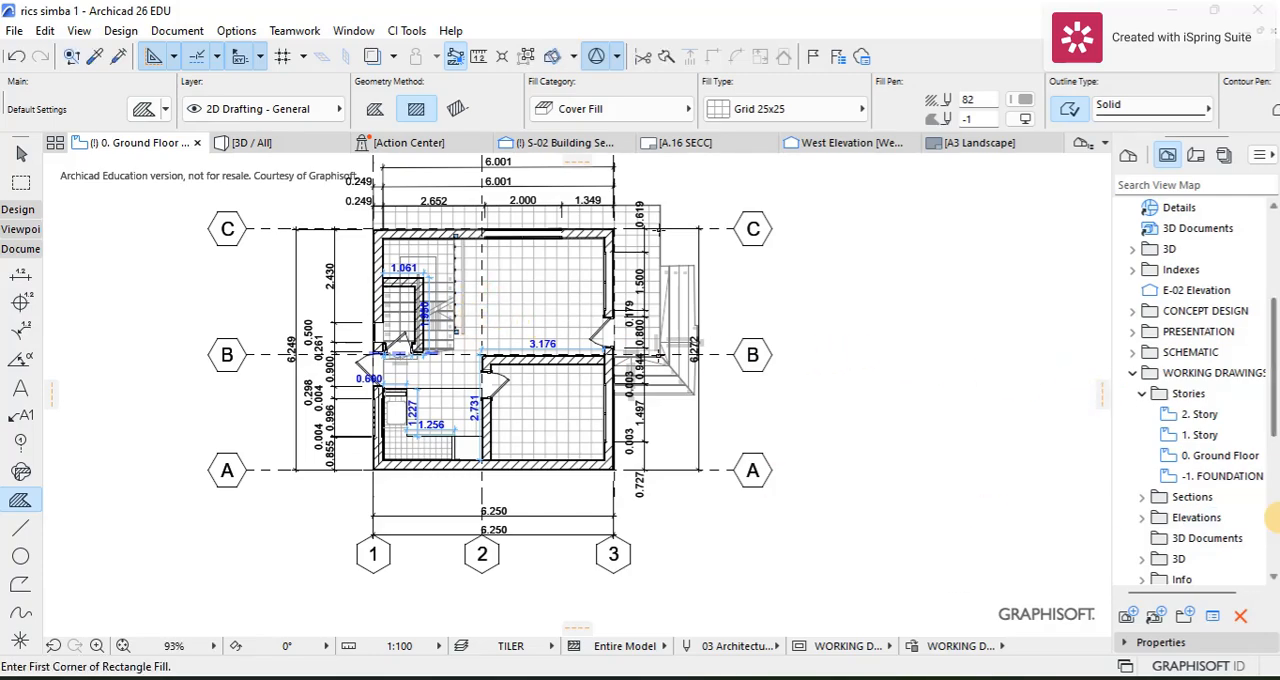
pyautogui.scroll(2, 442, 388)
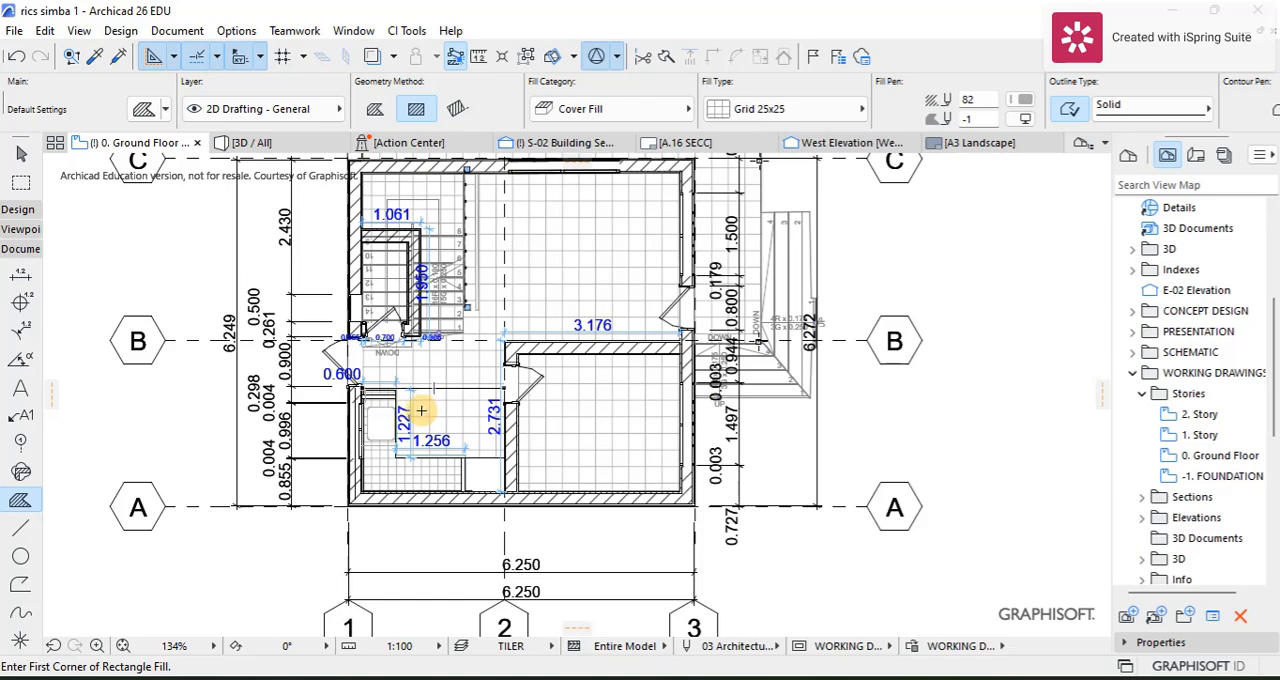
pyautogui.scroll(-1, 457, 395)
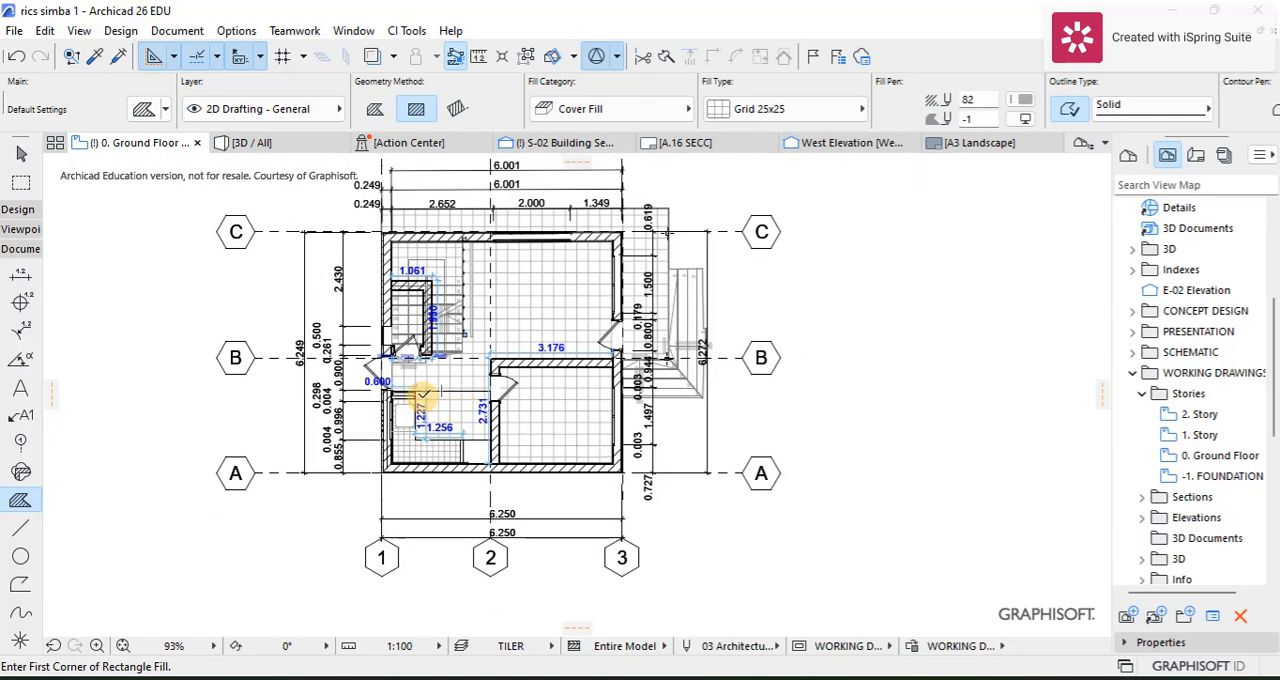
pyautogui.scroll(1, 417, 400)
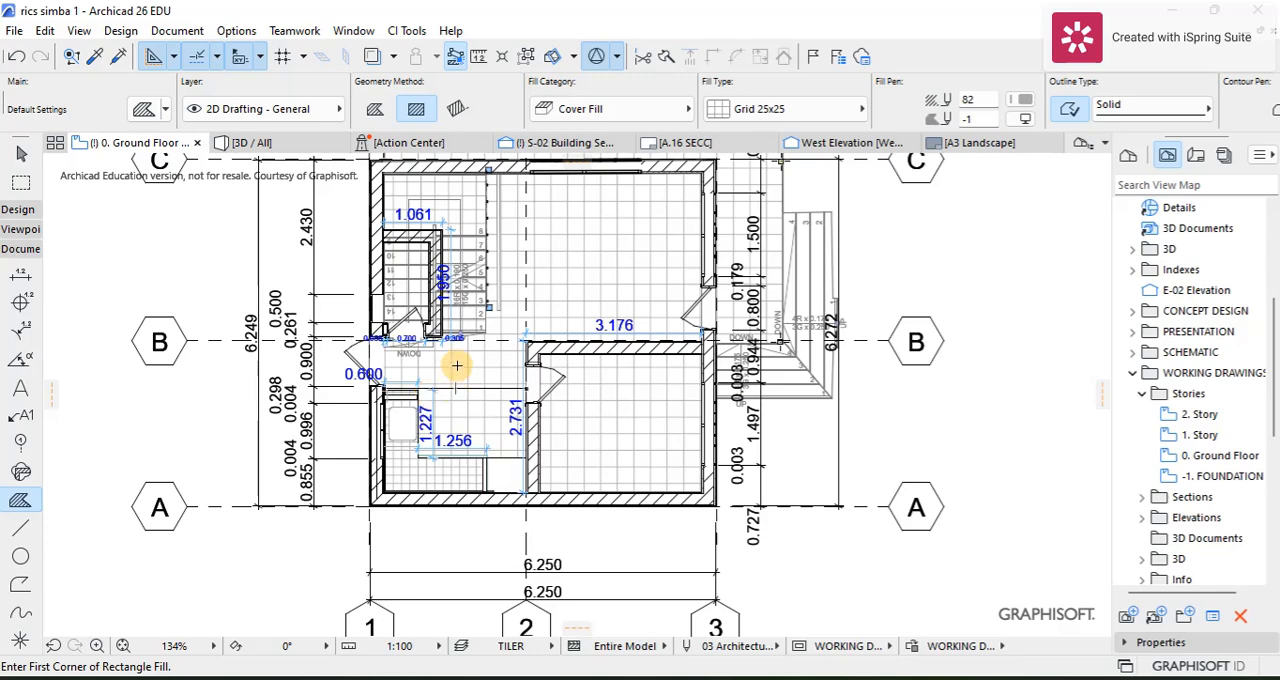
pyautogui.scroll(3, 457, 366)
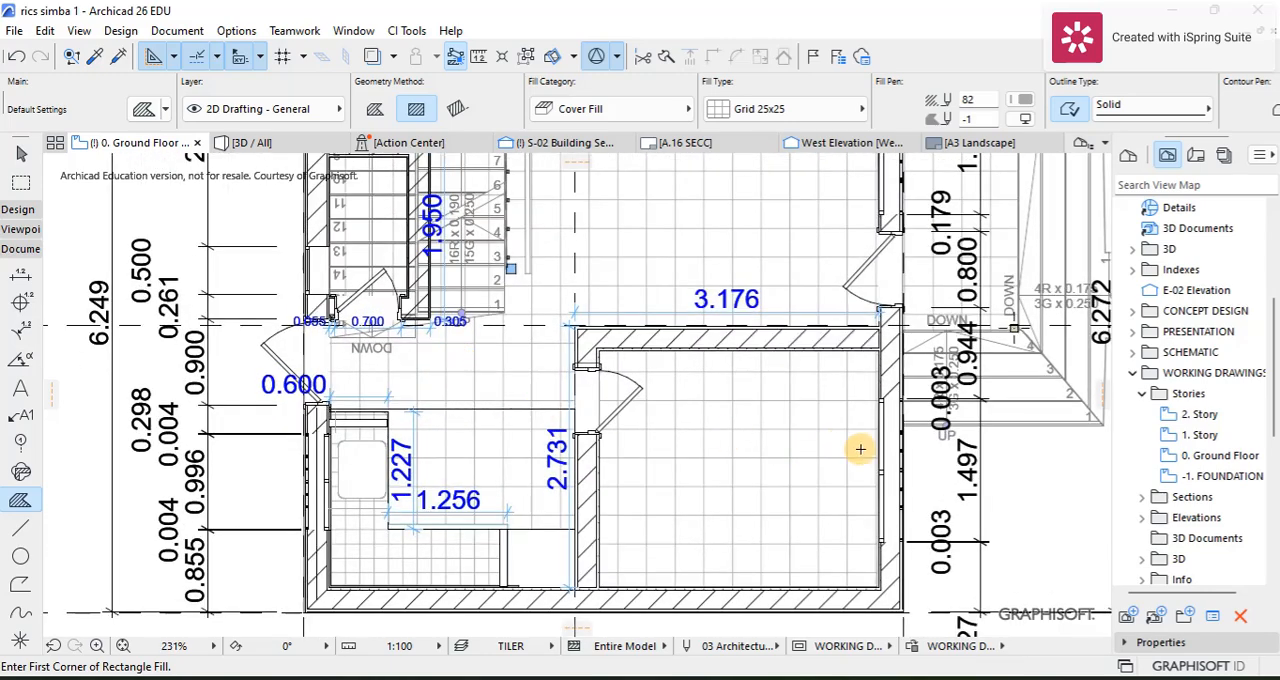
pyautogui.scroll(-3, 846, 374)
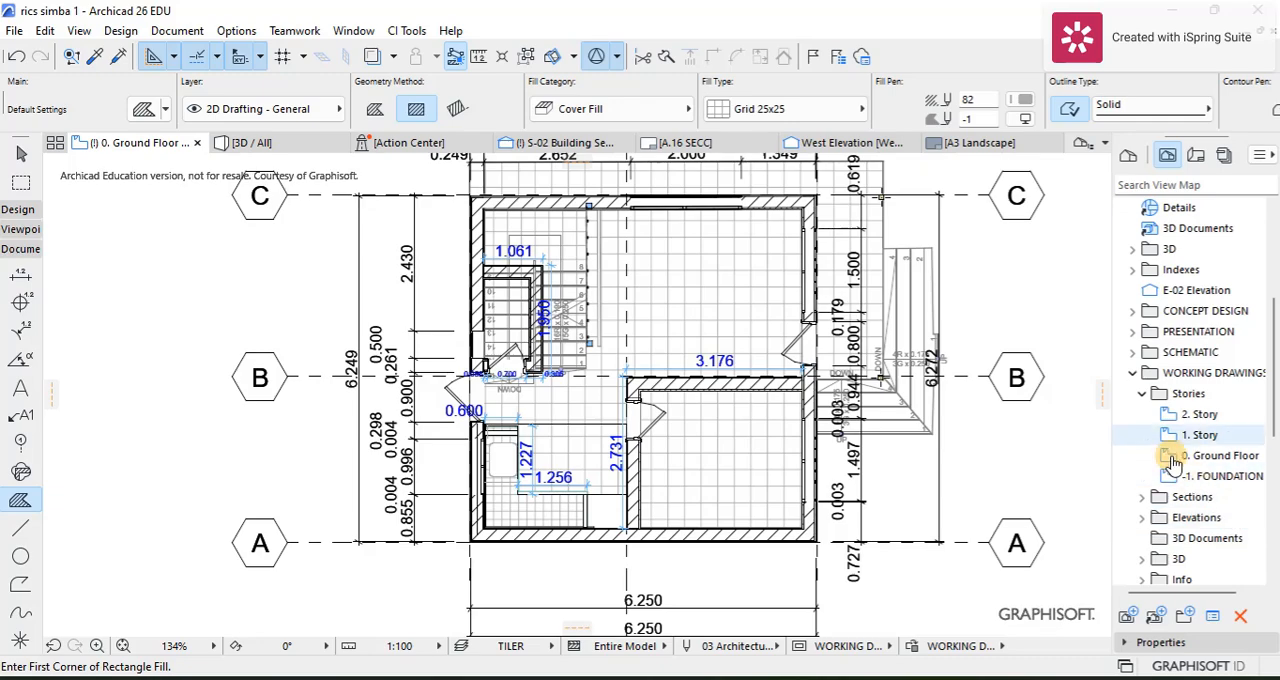
# Step: Set the layer combination of the 1. Story view in the TILER folder to TILER
pyautogui.scroll(-5, 1175, 462)
pyautogui.click(1190, 478)
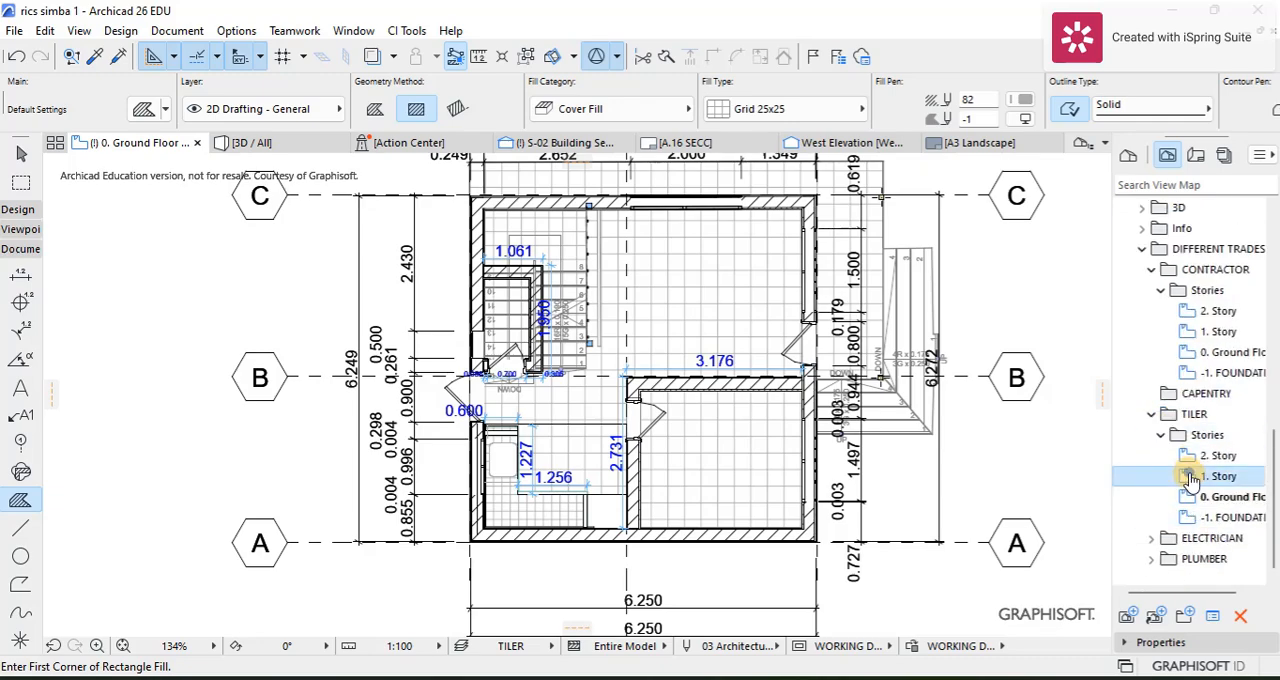
pyautogui.rightClick(1190, 478)
pyautogui.click(1100, 456)
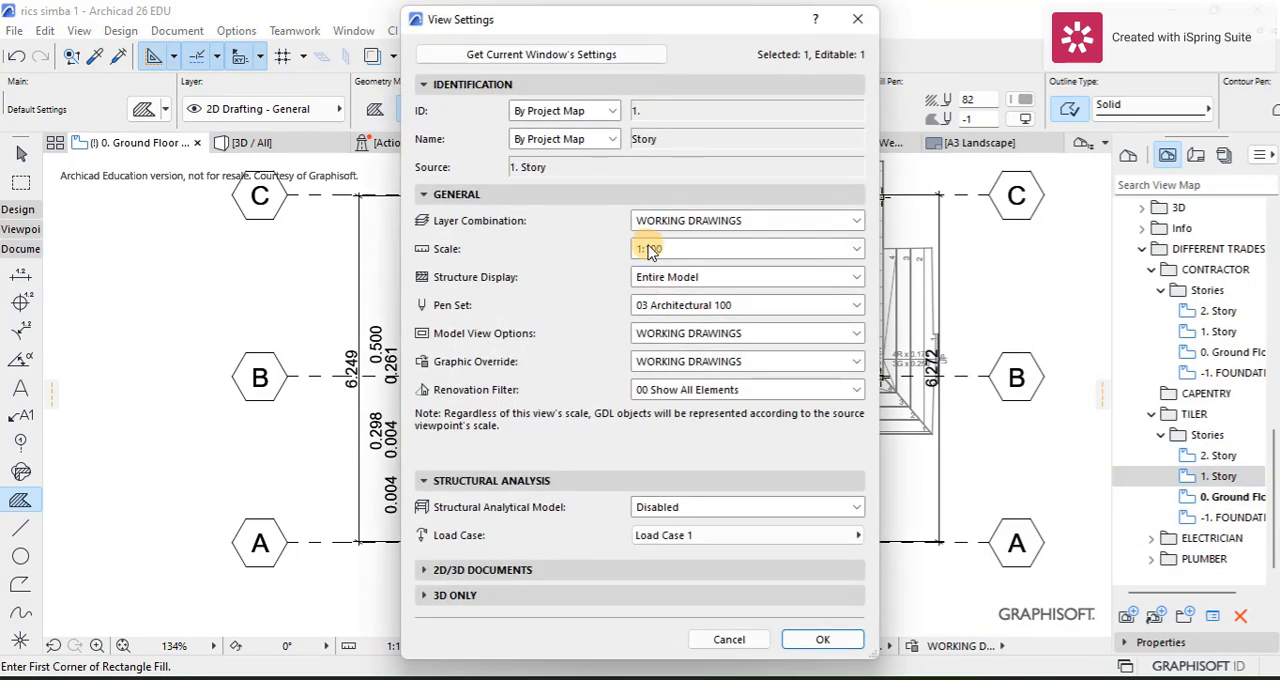
pyautogui.click(650, 221)
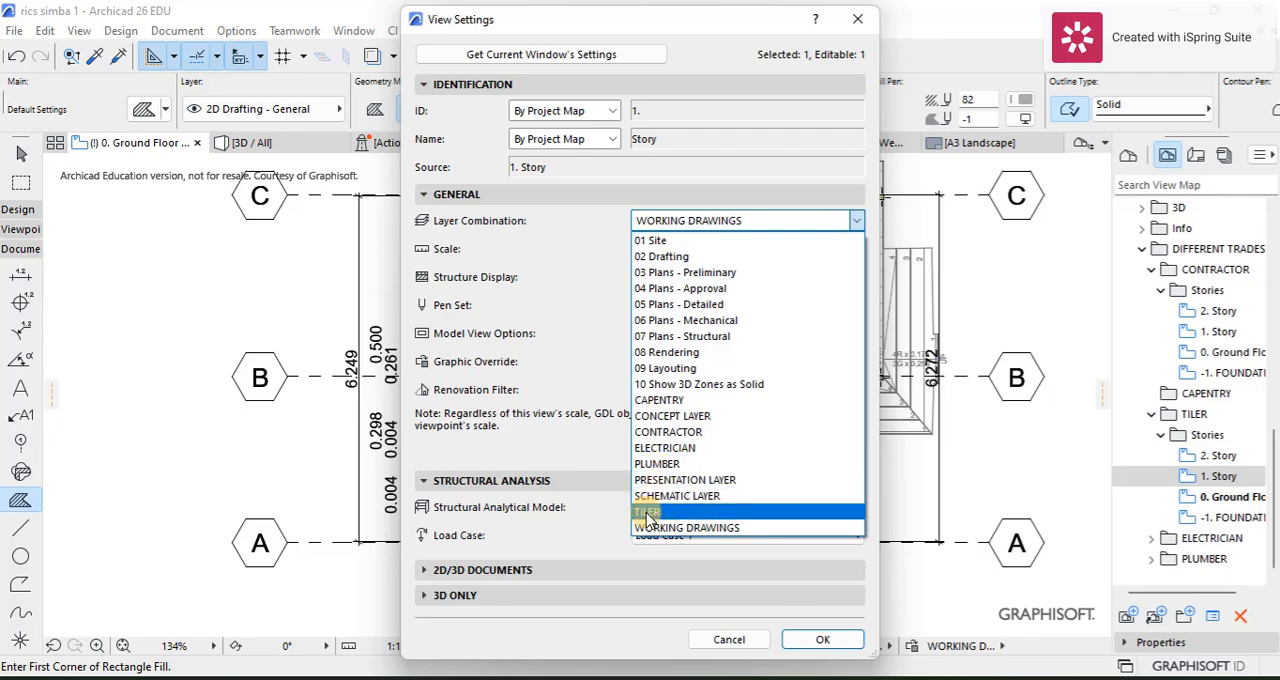
pyautogui.click(648, 513)
pyautogui.click(823, 640)
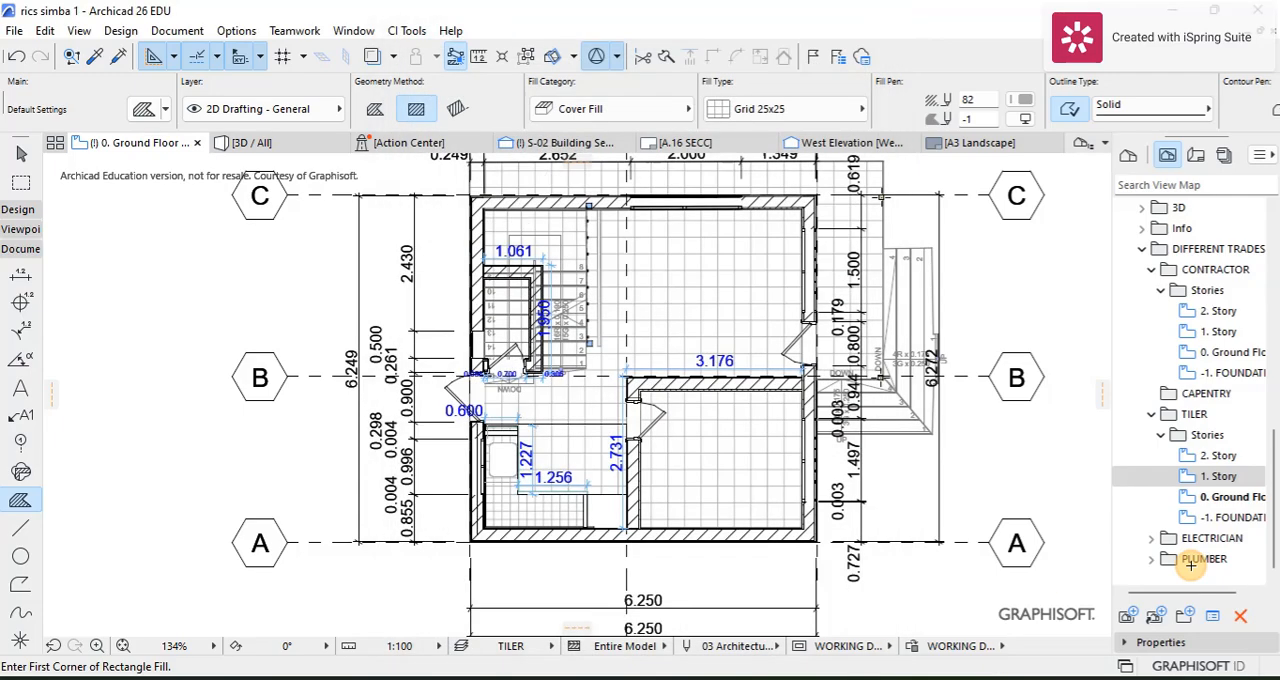
# Step: Set the layer combination of the 2. Story view in the TILER folder to TILER
pyautogui.rightClick(1217, 476)
pyautogui.click(1166, 450)
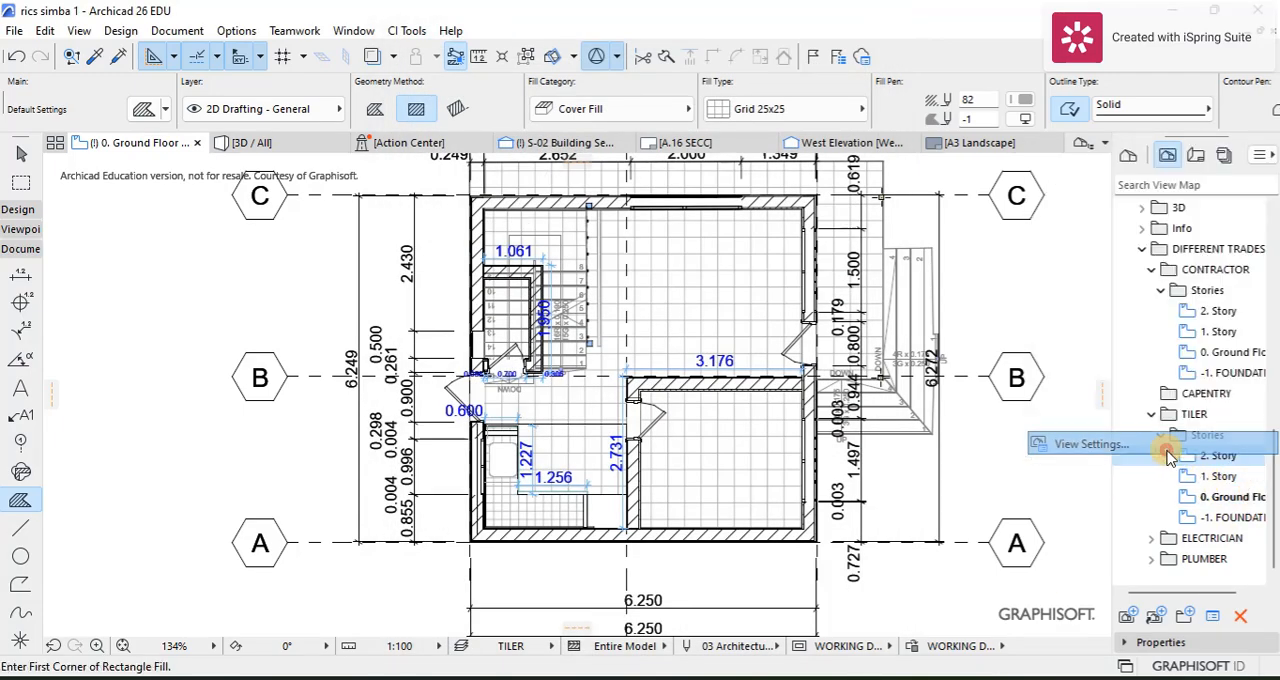
pyautogui.click(740, 226)
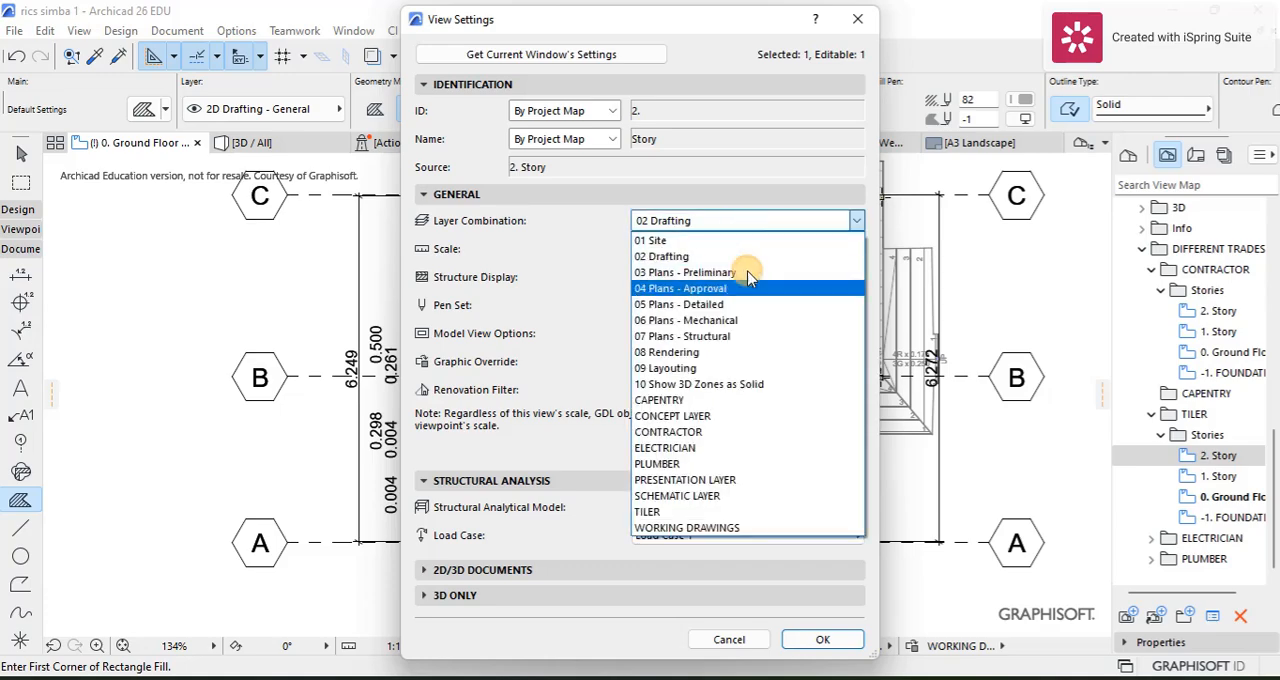
pyautogui.click(822, 639)
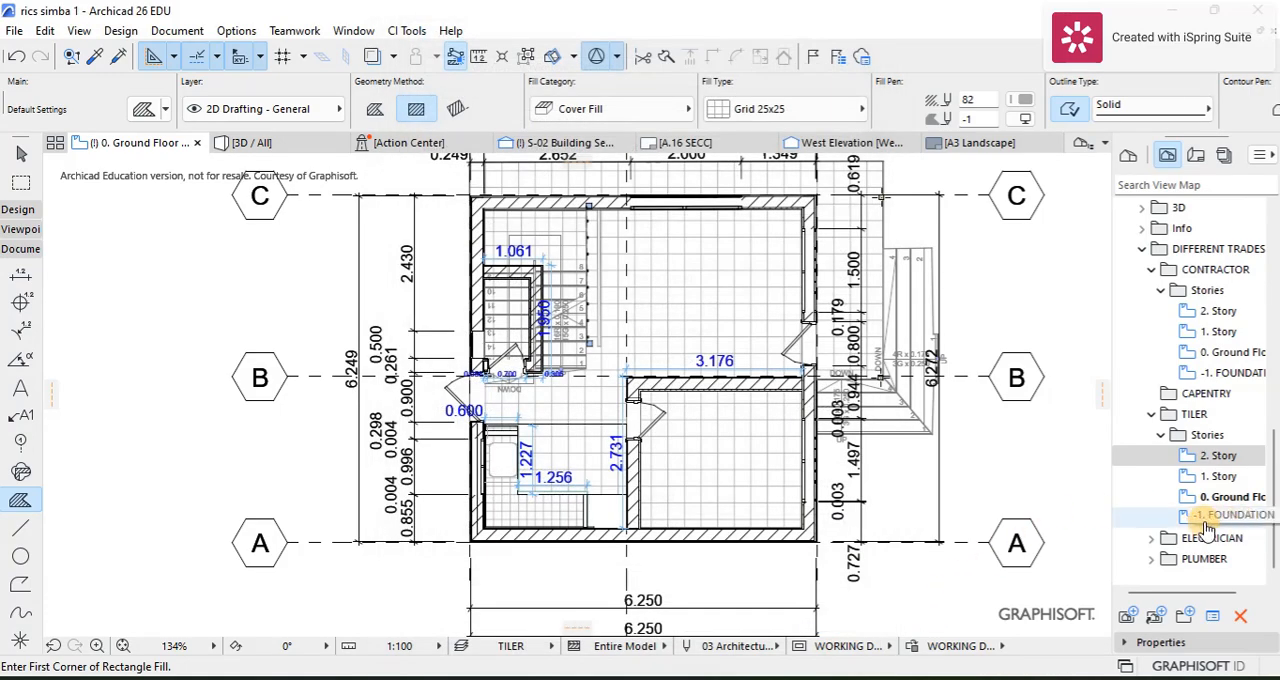
# Step: Copy the Stories folder of the WORKING DRAWINGS views into the CAPENTRY folder using the Organizer
pyautogui.click(1152, 414)
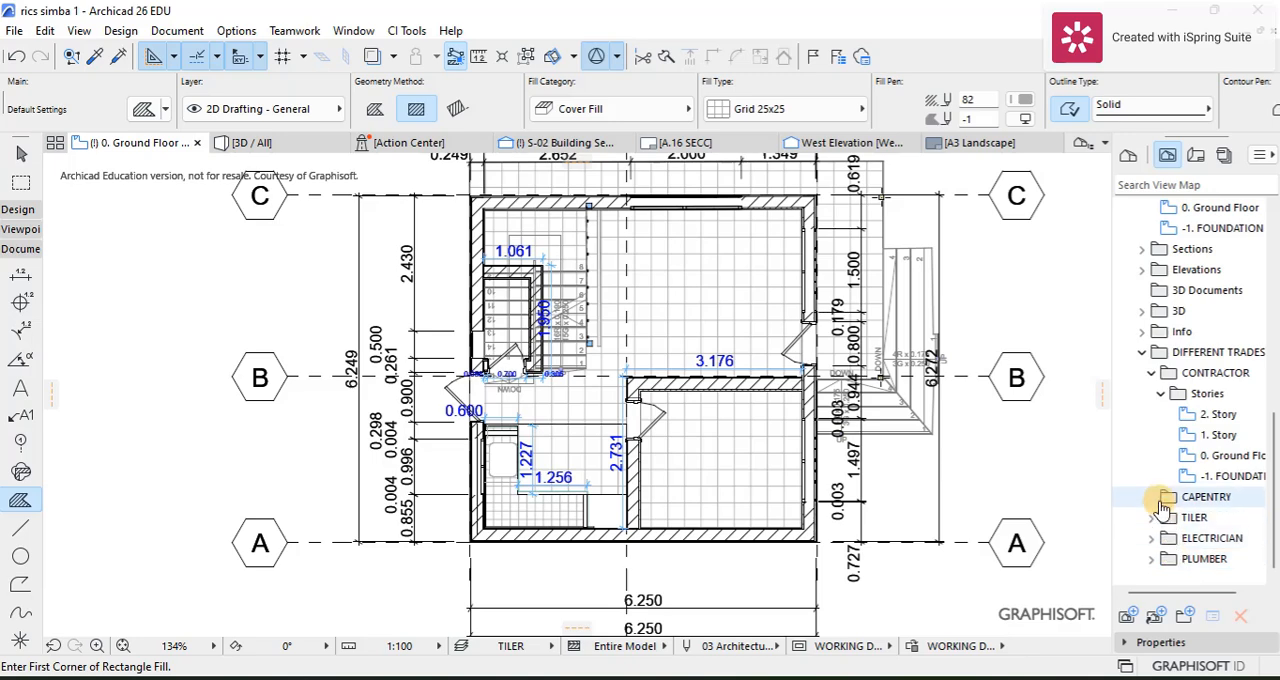
pyautogui.click(1168, 498)
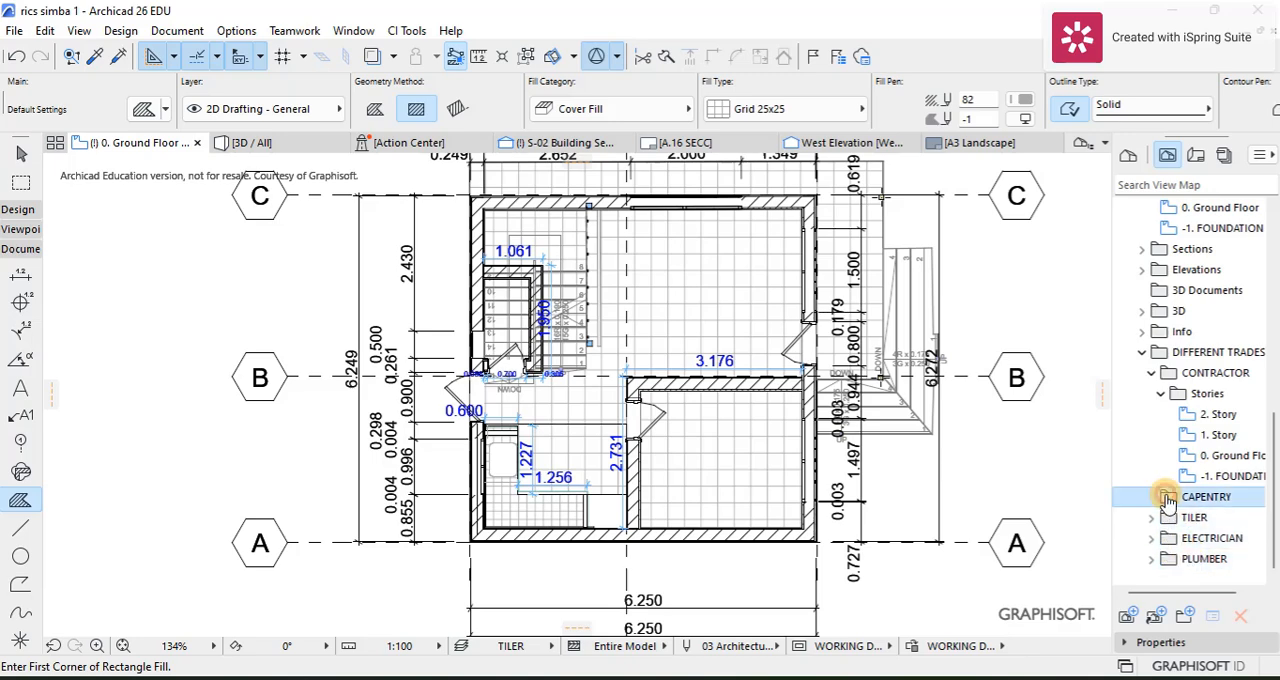
pyautogui.click(1262, 155)
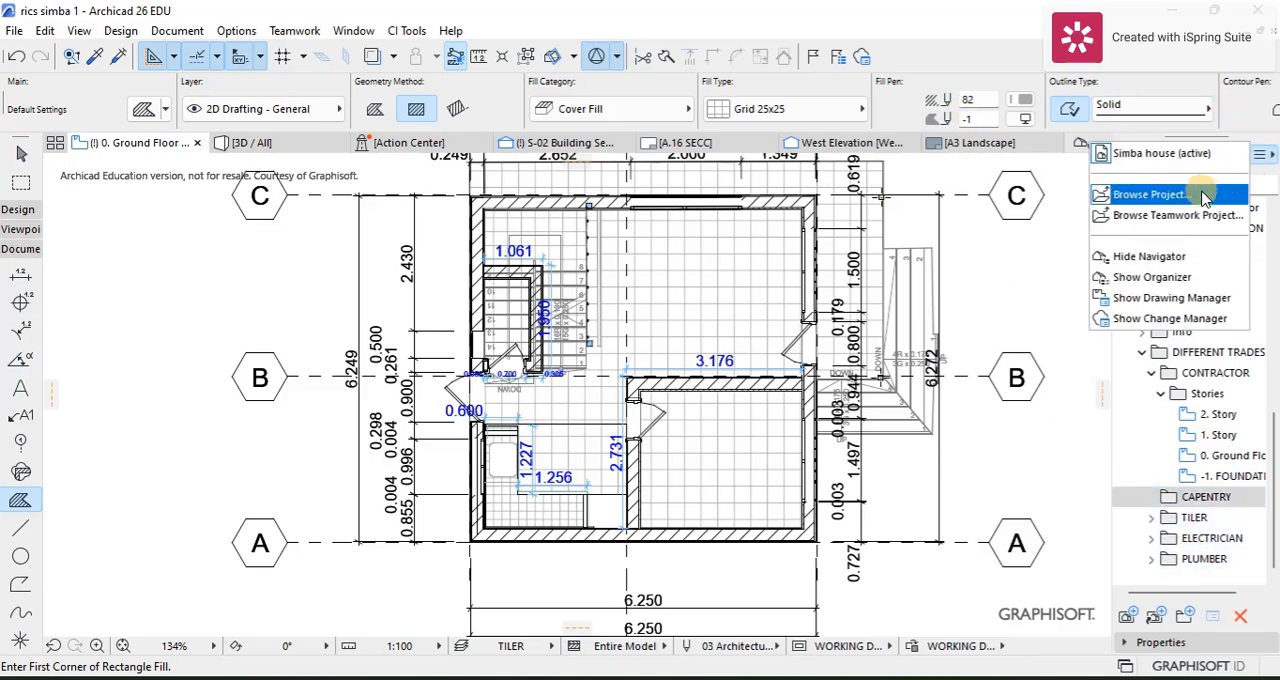
pyautogui.click(1172, 283)
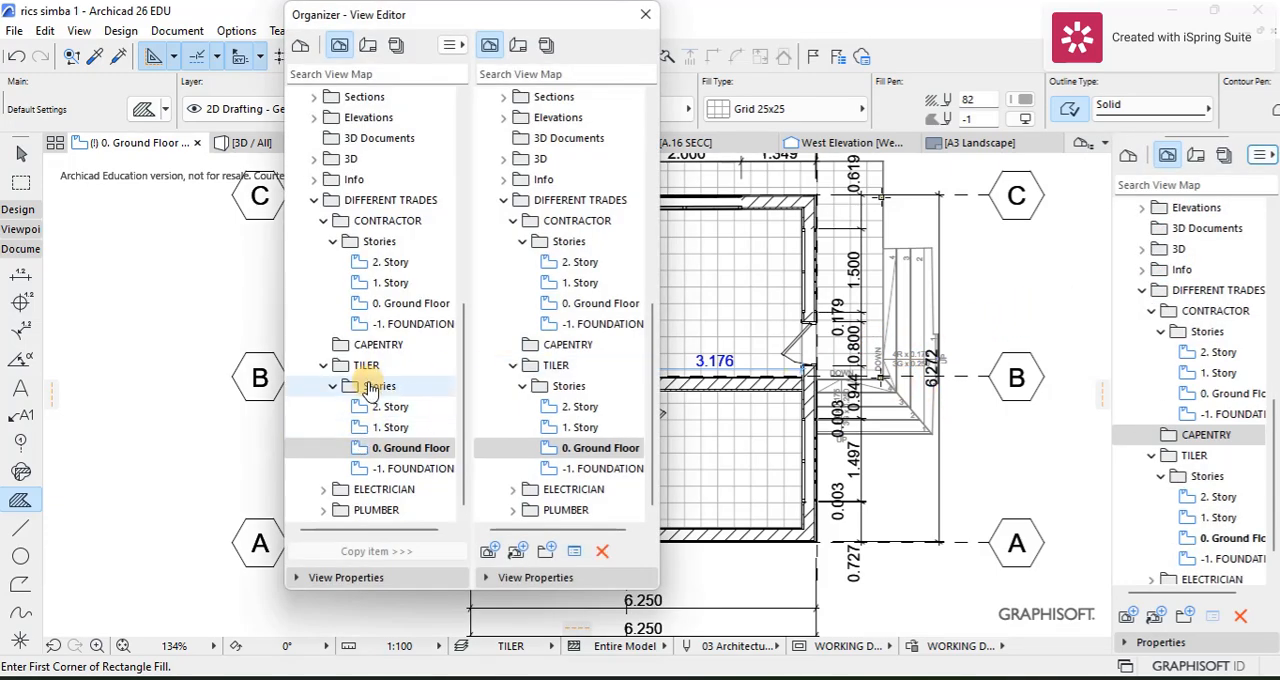
pyautogui.scroll(7, 340, 378)
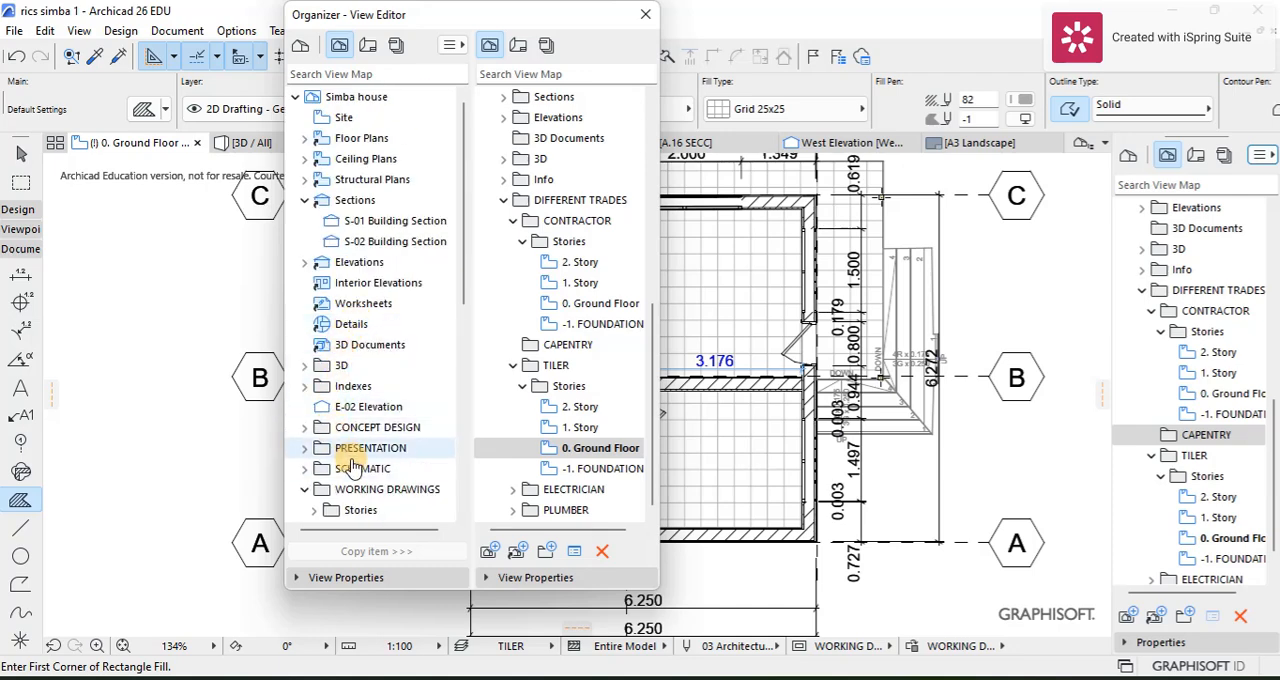
pyautogui.scroll(-5, 335, 440)
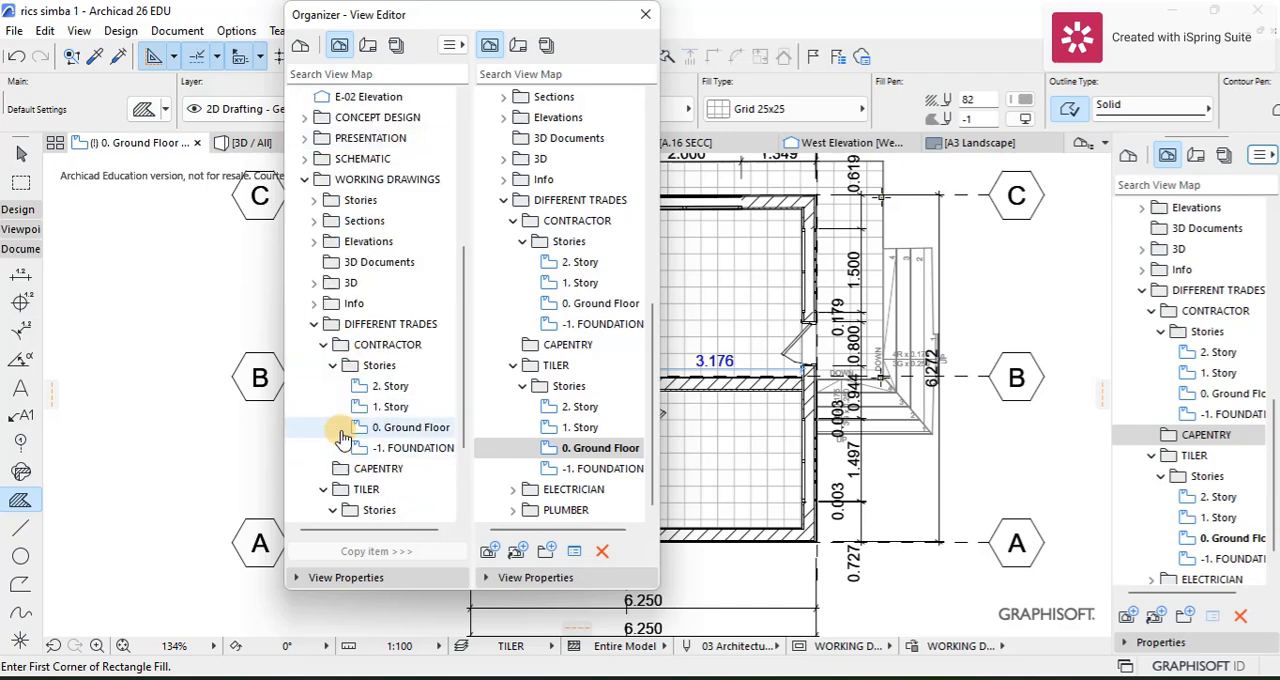
pyautogui.click(323, 344)
pyautogui.click(360, 200)
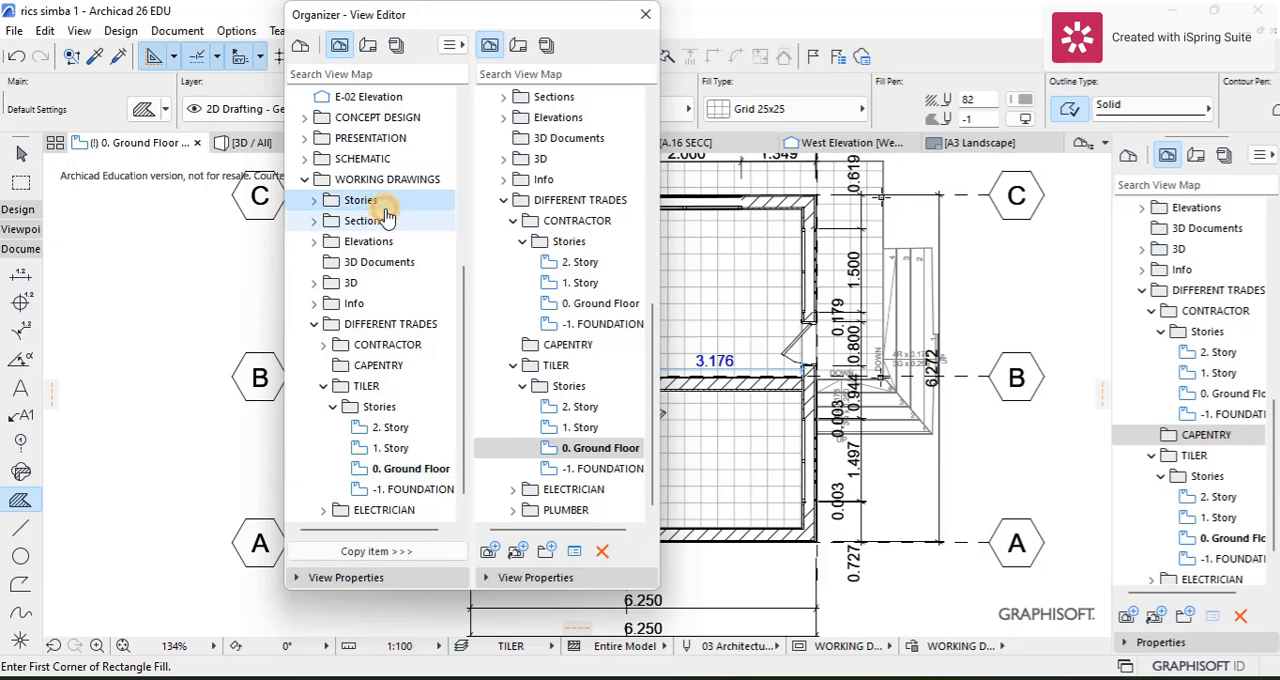
pyautogui.click(530, 344)
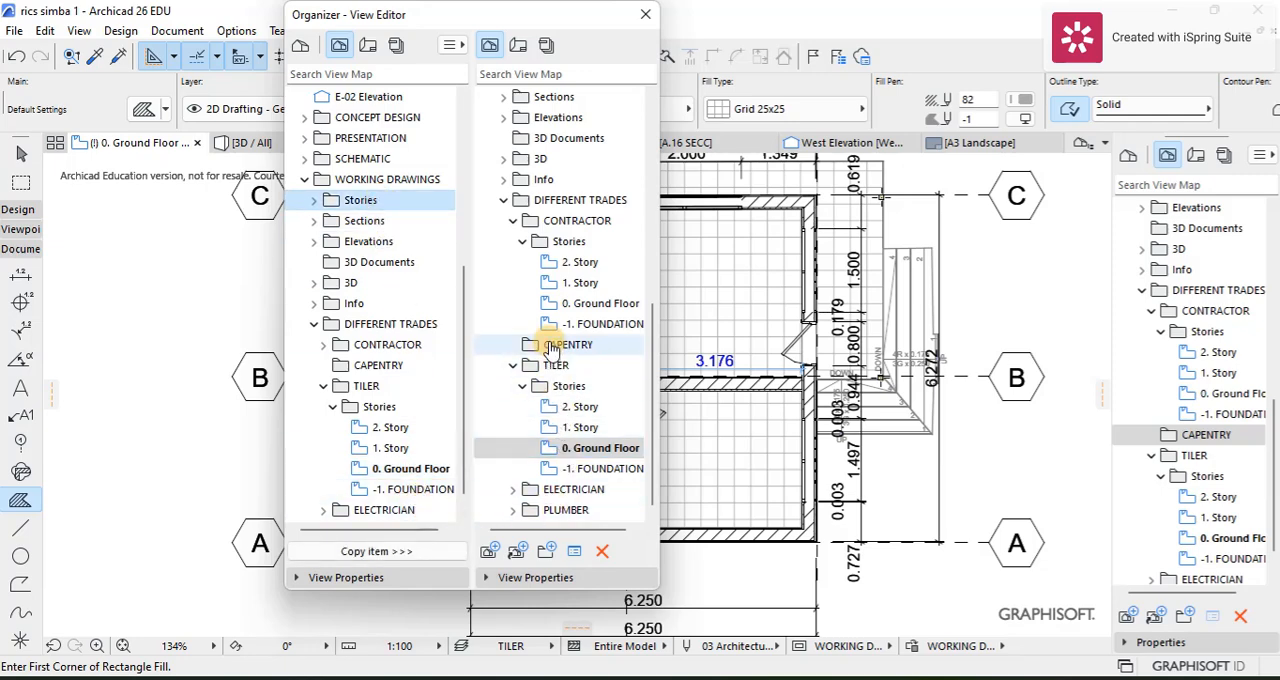
pyautogui.click(385, 551)
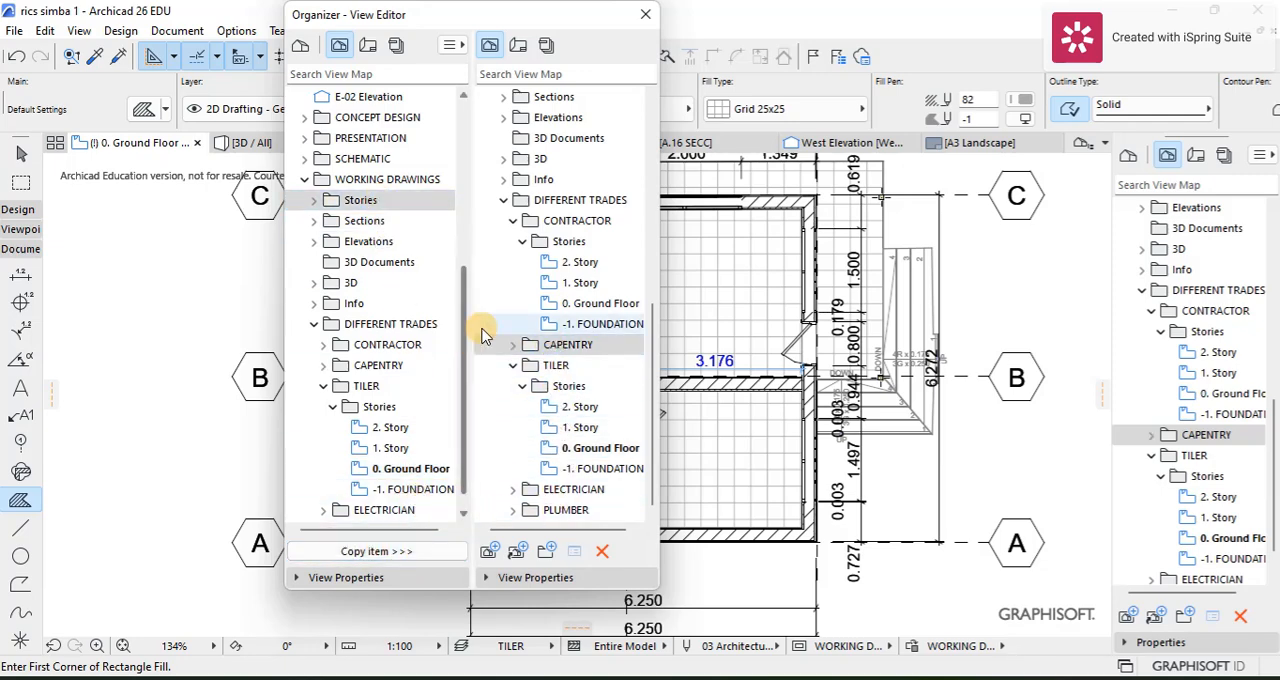
pyautogui.click(644, 14)
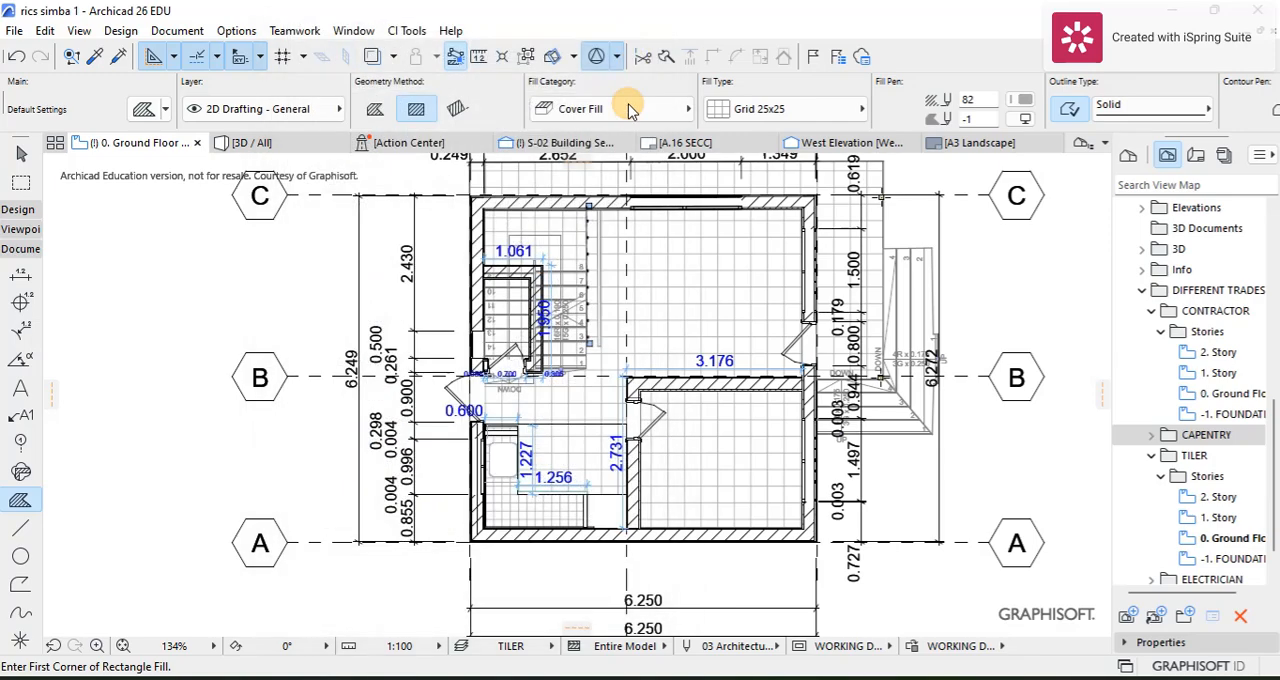
# Step: Open the 0. Ground Floor view from the Stories of the CAPENTRY folder
pyautogui.click(1151, 435)
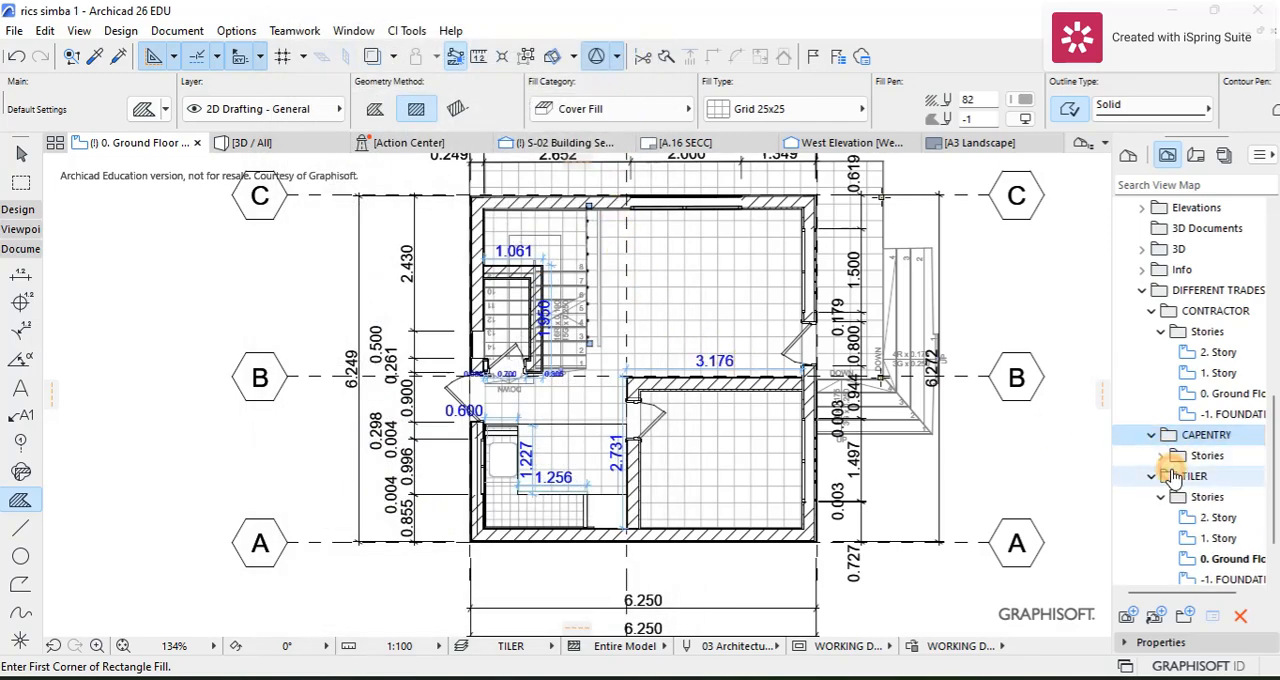
pyautogui.click(1160, 456)
pyautogui.doubleClick(1182, 518)
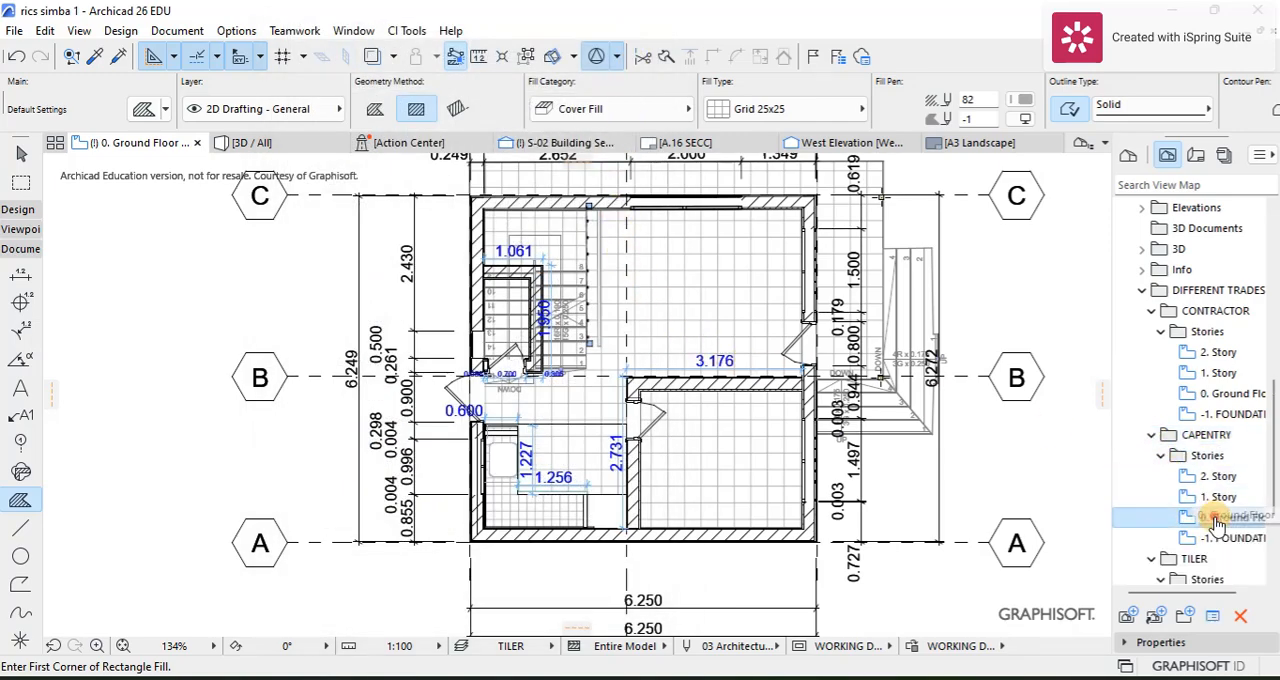
# Step: Examine the doors, furniture and kitchen fittings on the CAPENTRY ground floor plan
pyautogui.scroll(3, 752, 333)
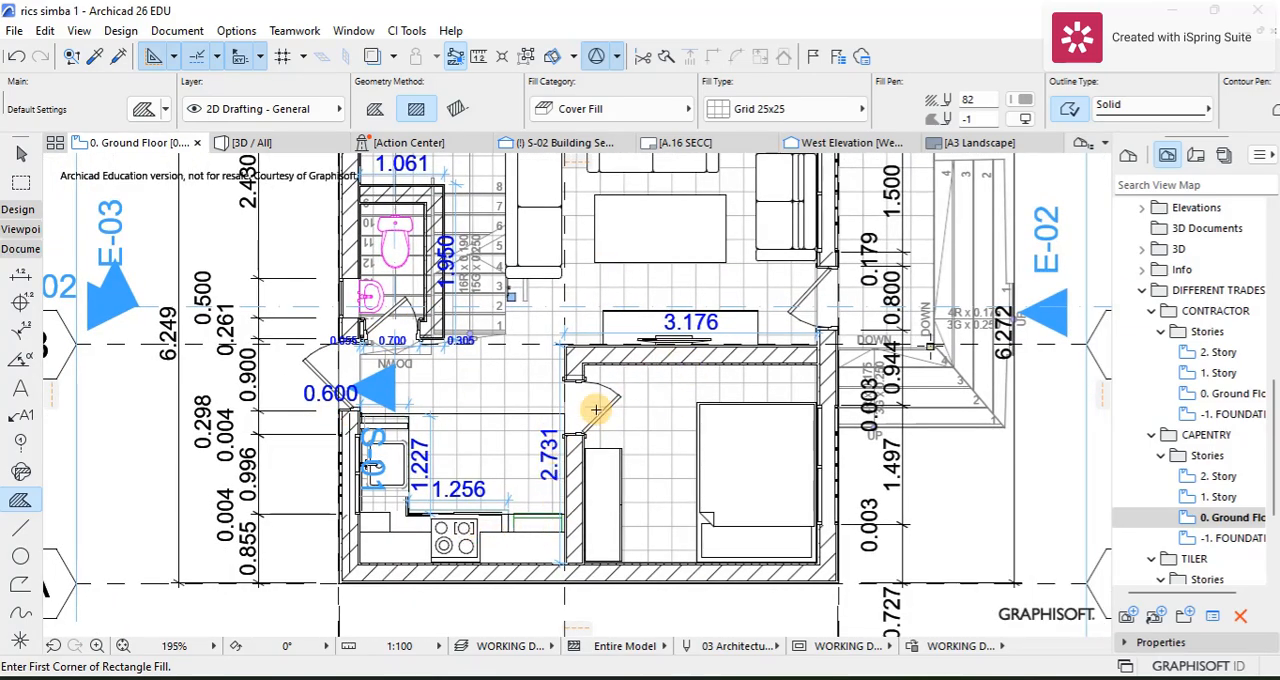
pyautogui.scroll(2, 600, 400)
pyautogui.scroll(-2, 606, 390)
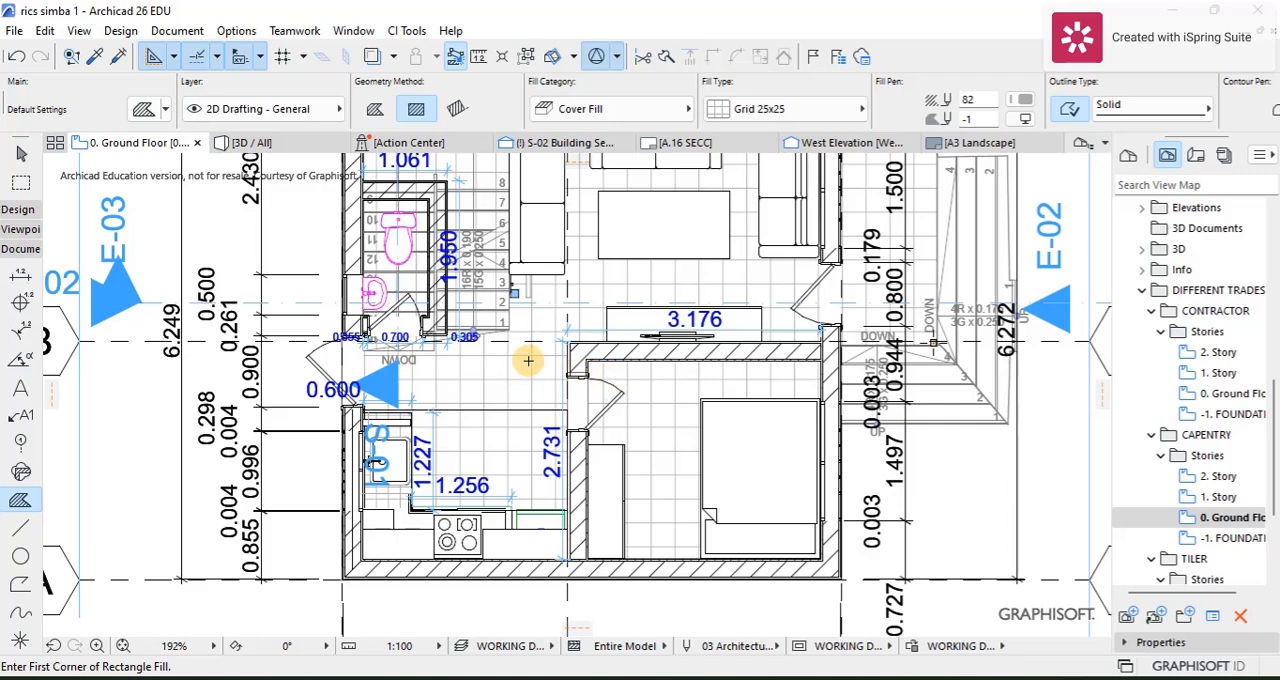
pyautogui.scroll(-2, 528, 360)
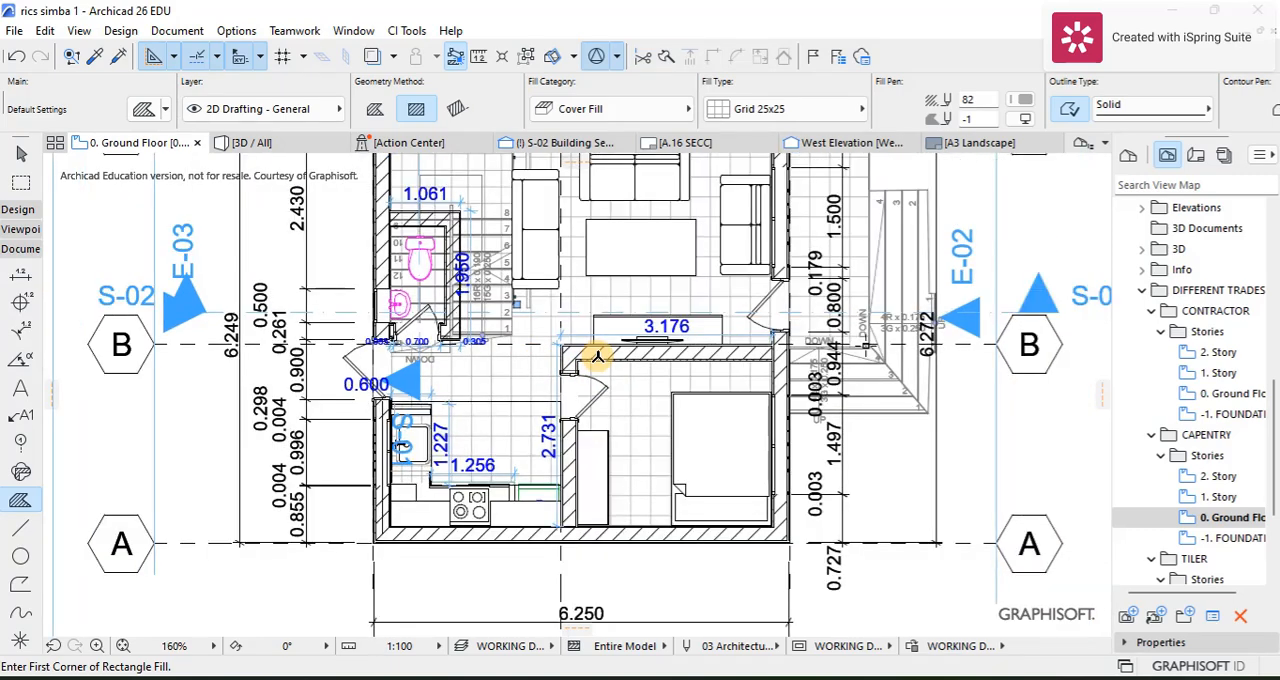
pyautogui.moveTo(597, 357); pyautogui.dragTo(637, 336, button='middle')
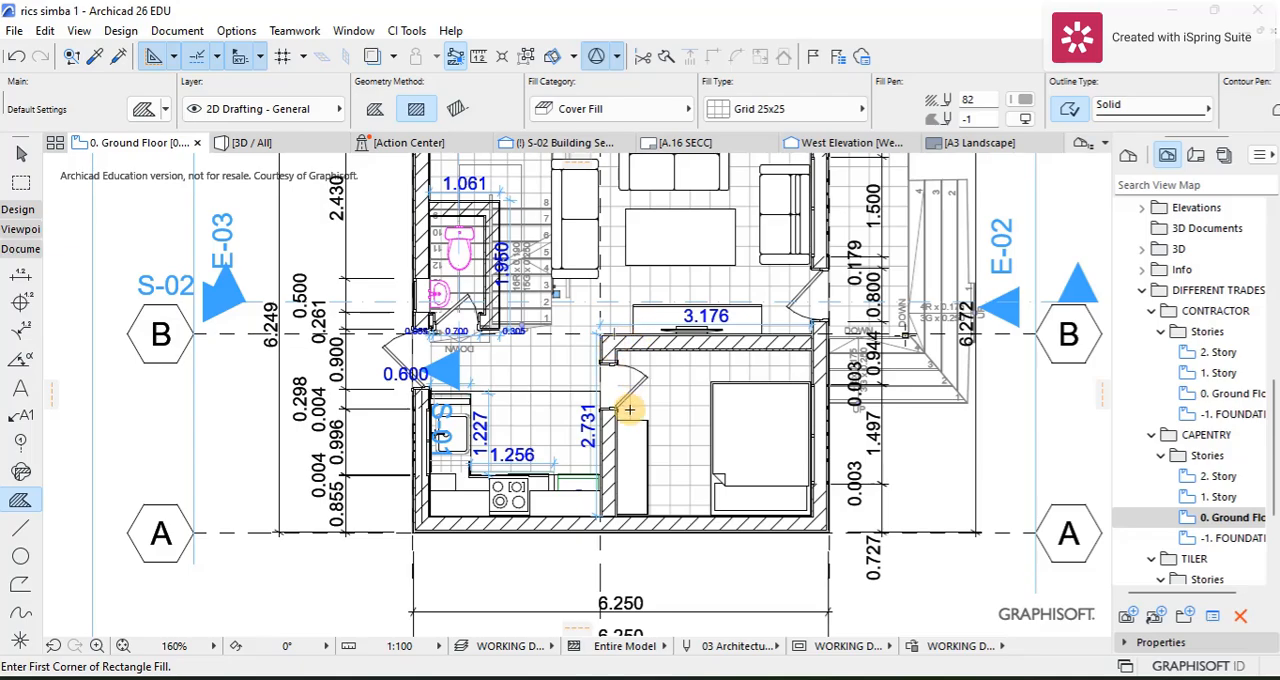
pyautogui.scroll(4, 629, 409)
pyautogui.scroll(-3, 626, 394)
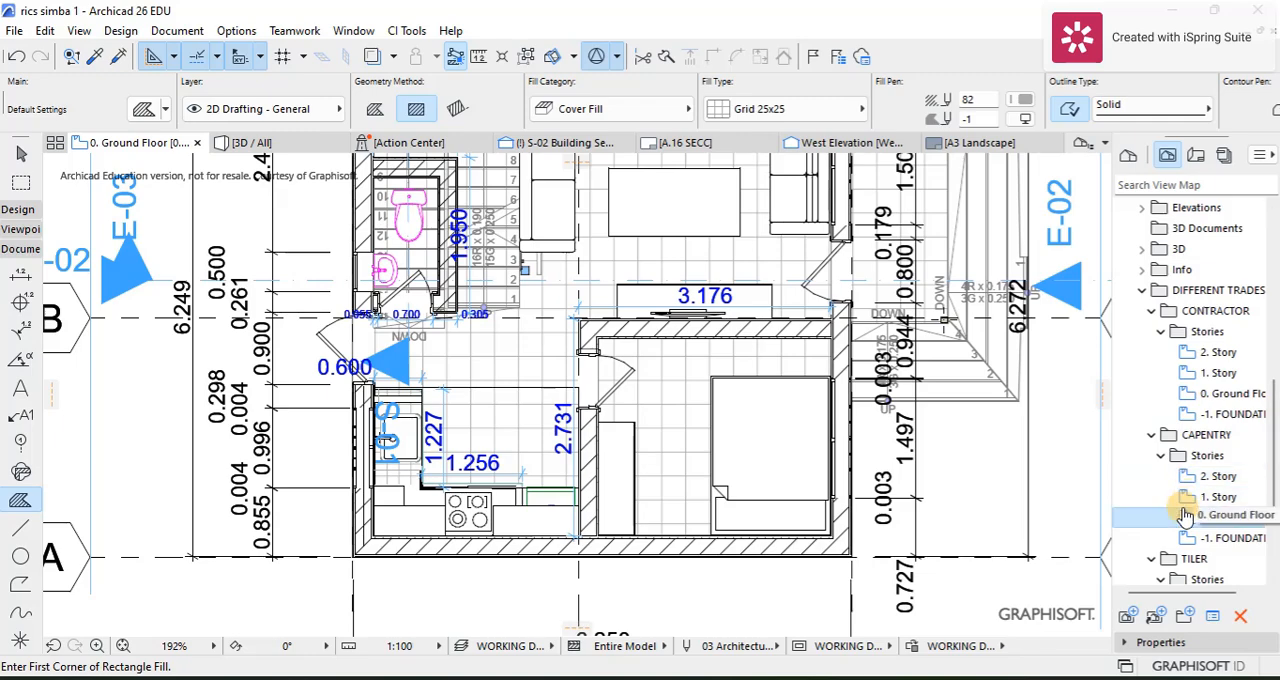
# Step: Save the IES-03 Door Schedule and IES-04 Window Schedule from the project map as views in the CAPENTRY folder using the Organizer
pyautogui.click(1262, 156)
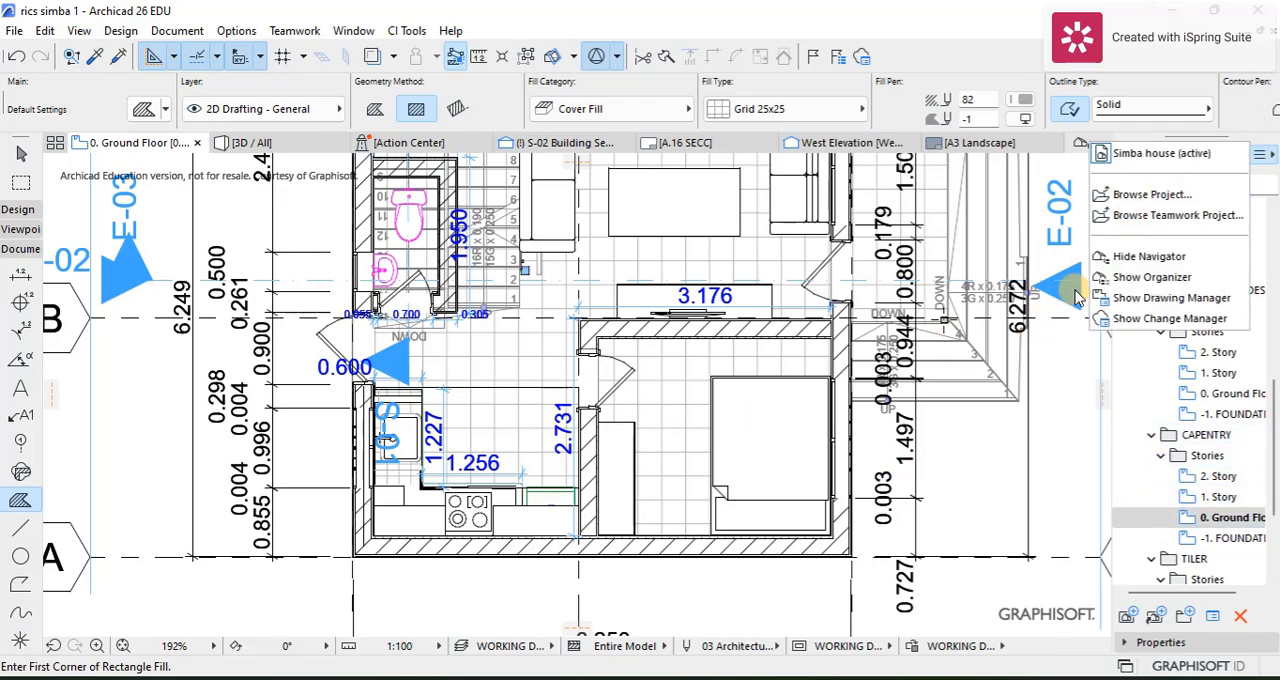
pyautogui.click(1110, 281)
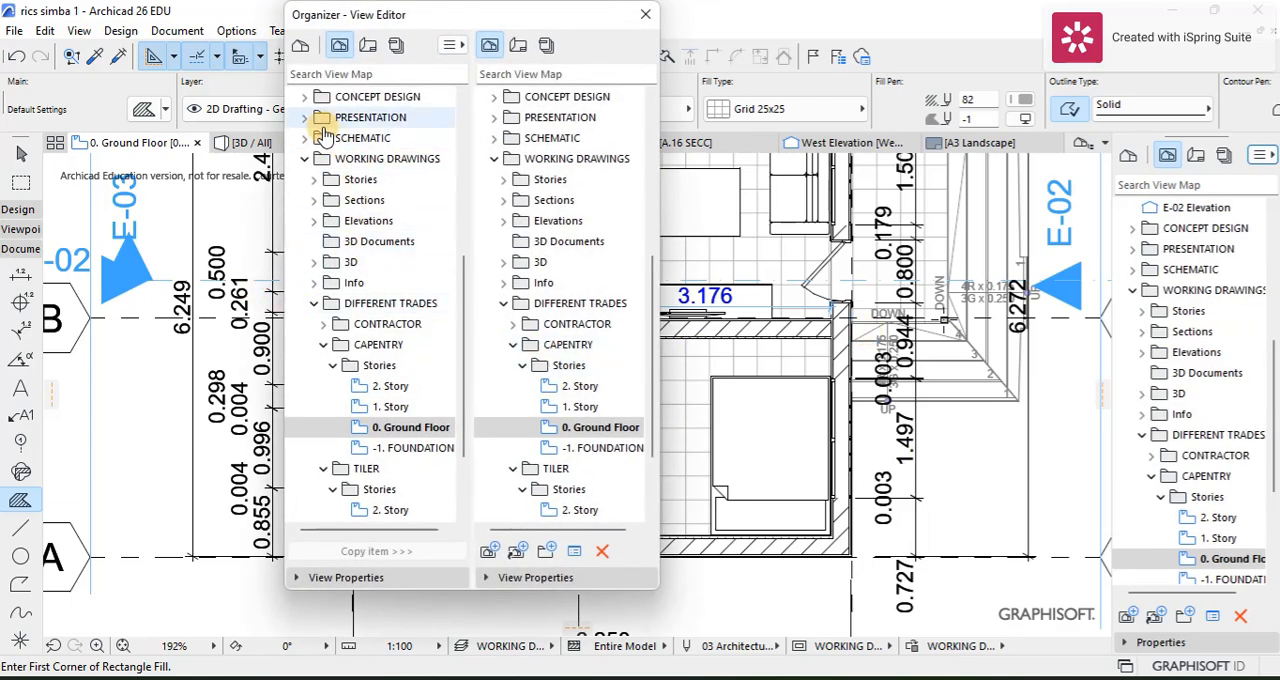
pyautogui.click(300, 46)
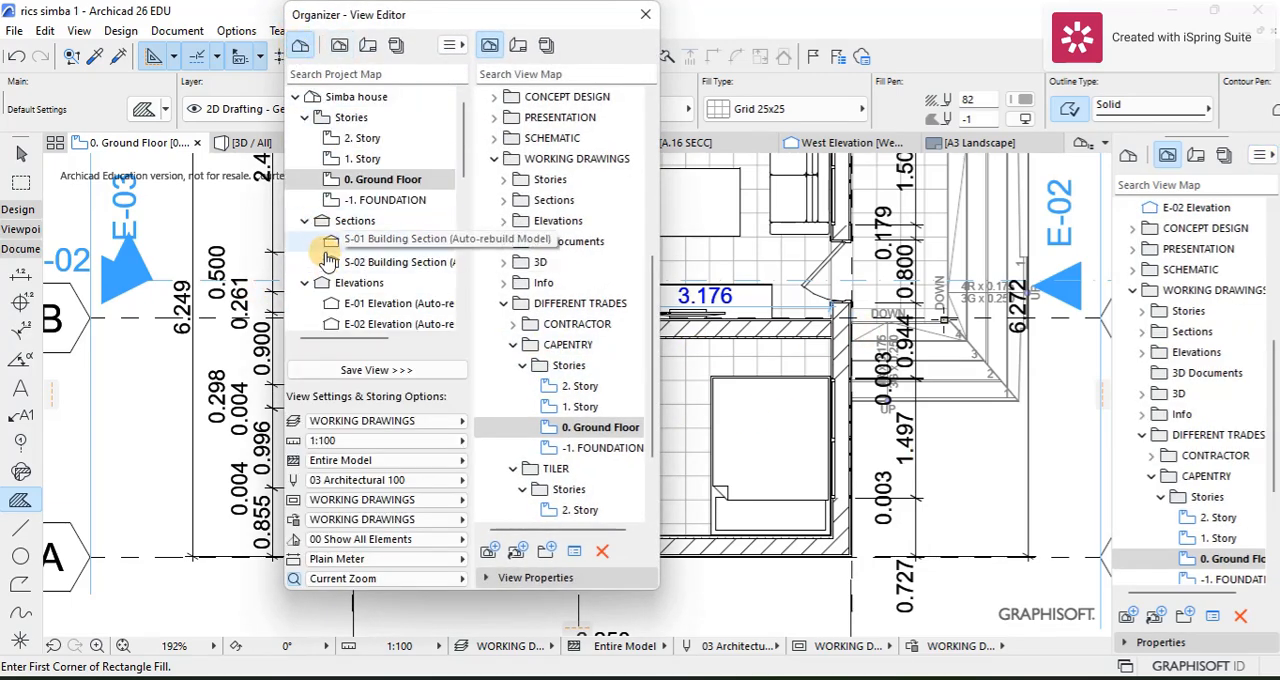
pyautogui.scroll(-5, 333, 243)
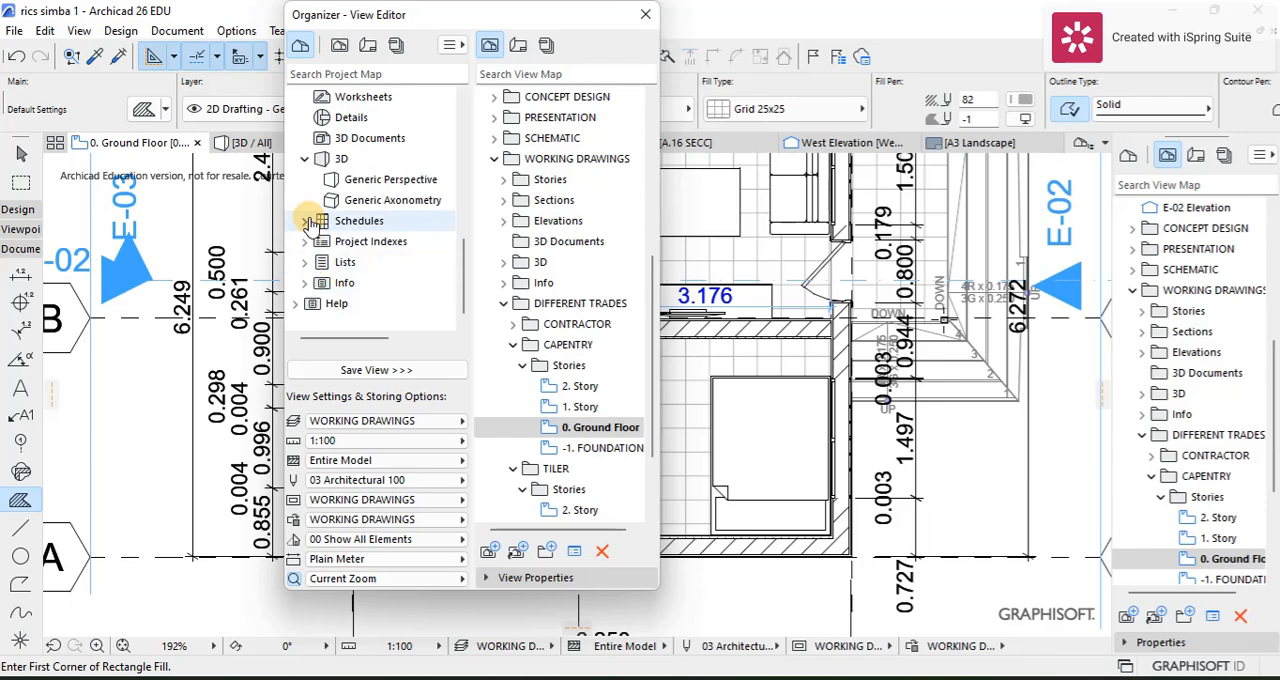
pyautogui.click(307, 221)
pyautogui.click(314, 241)
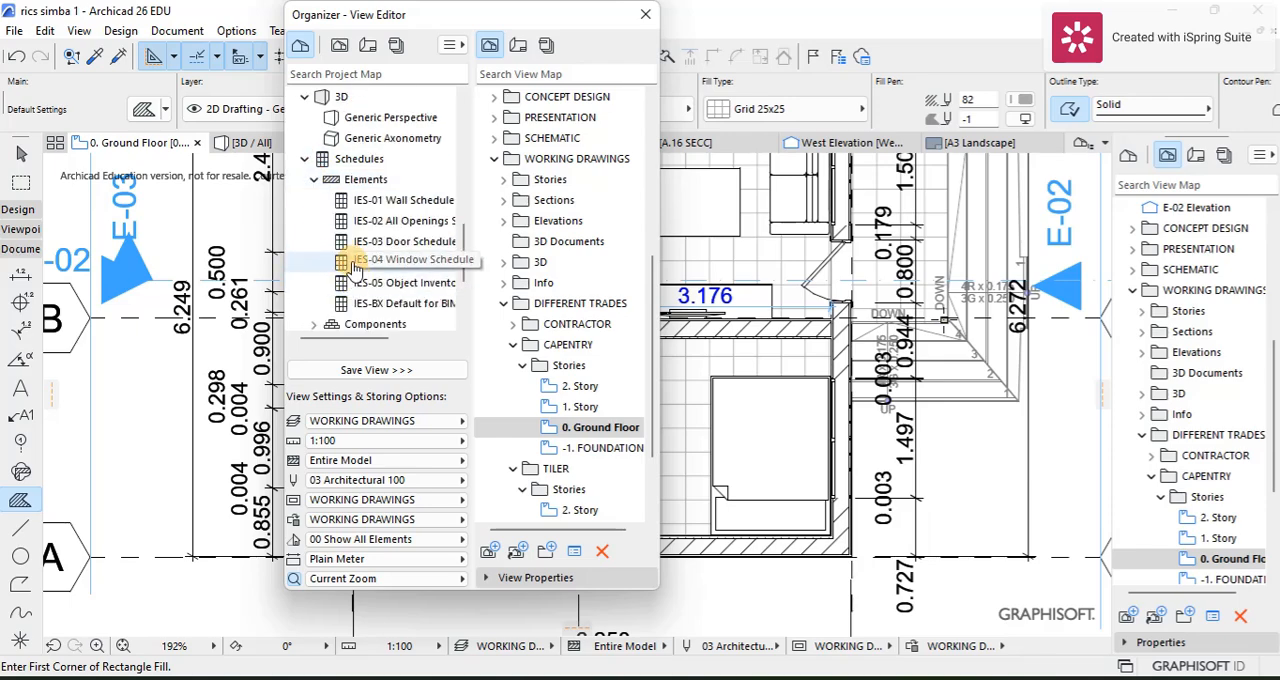
pyautogui.click(354, 243)
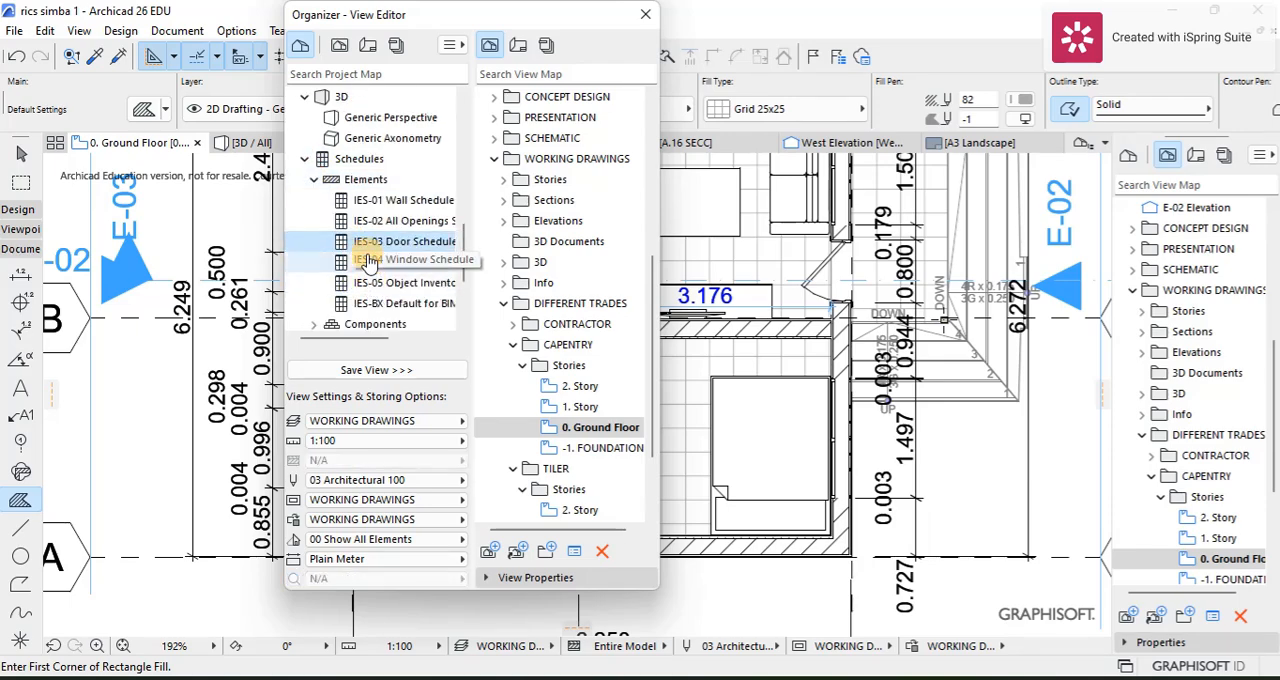
pyautogui.keyDown('shift'); pyautogui.click(400, 262); pyautogui.keyUp('shift')
pyautogui.moveTo(400, 262); pyautogui.dragTo(548, 370)
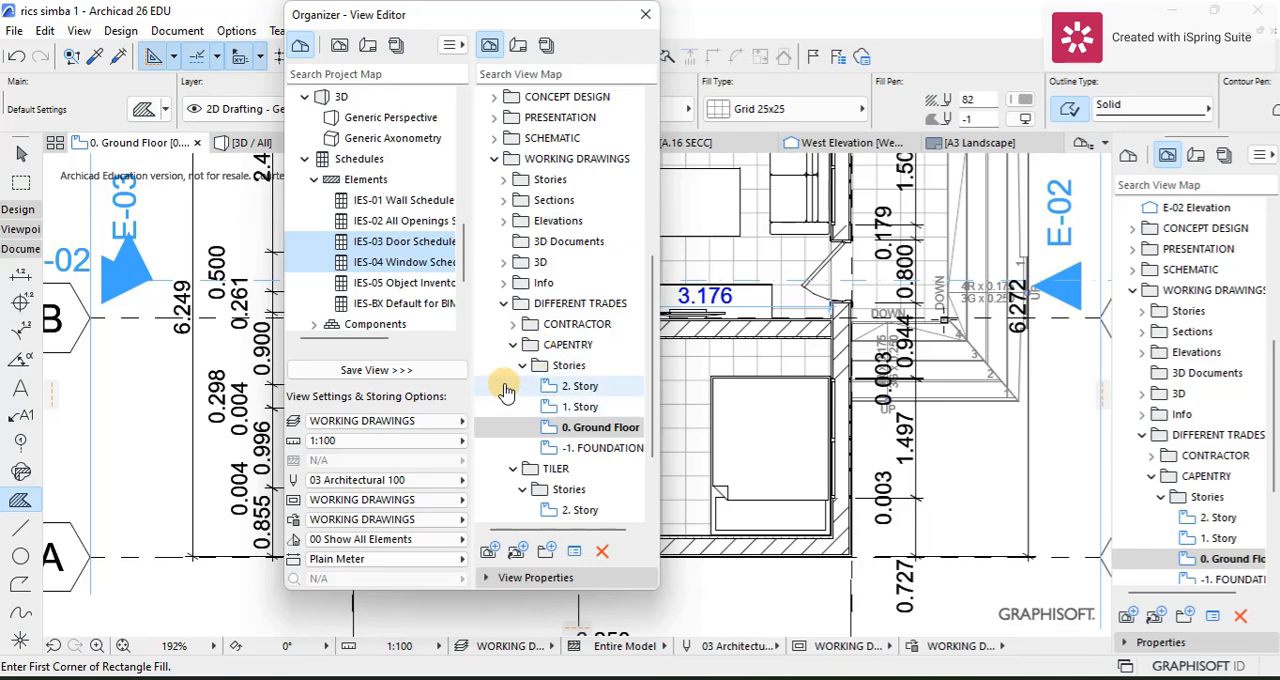
pyautogui.click(600, 427)
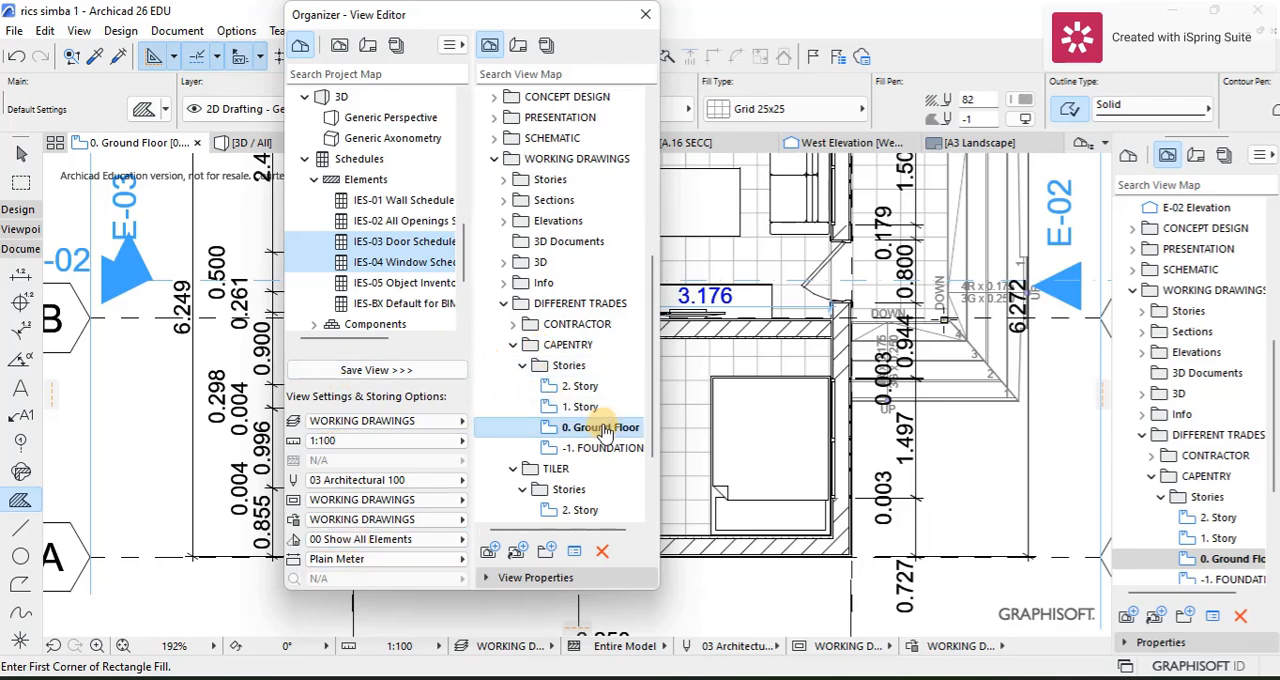
pyautogui.click(512, 344)
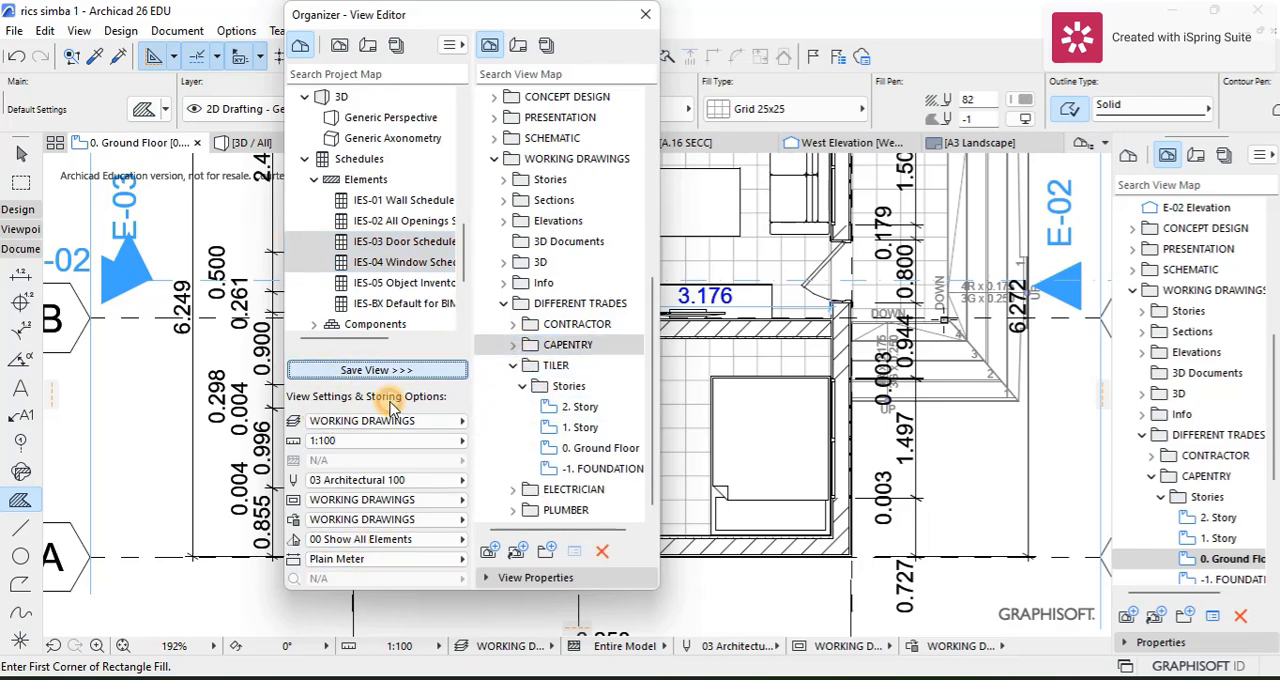
pyautogui.click(512, 344)
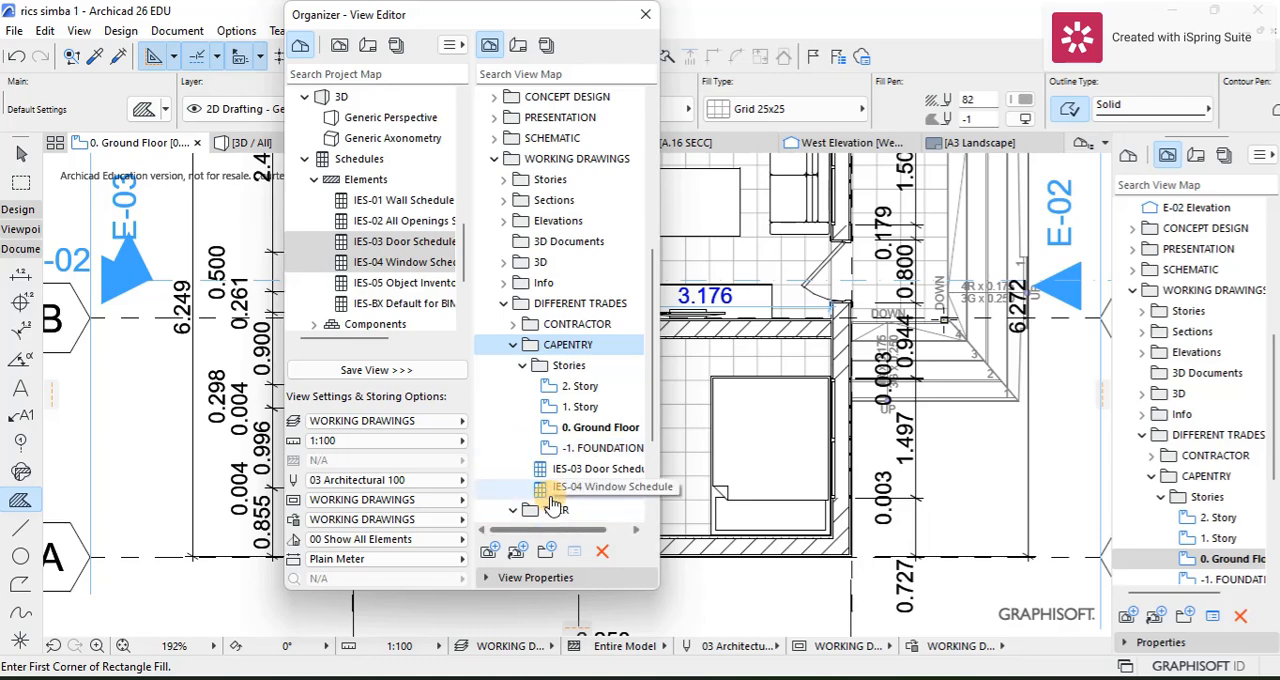
pyautogui.click(643, 19)
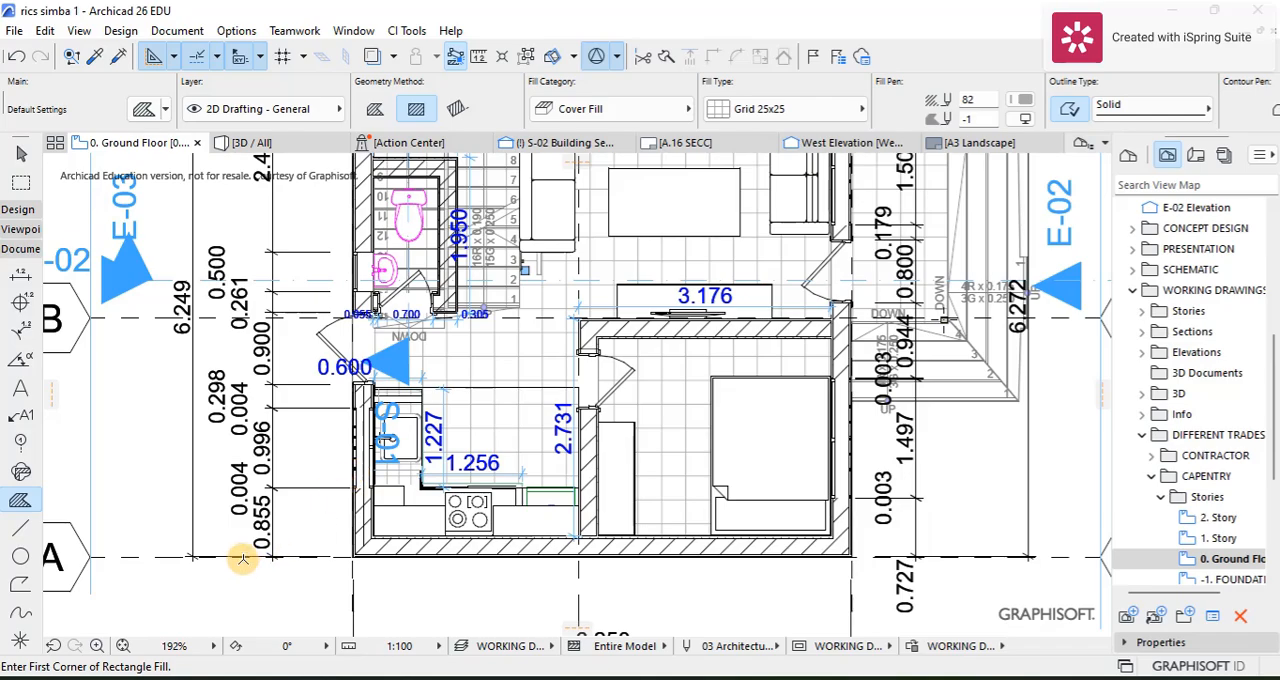
# Step: Examine the CAPENTRY ground floor plan around the living room, kitchen and bedroom
pyautogui.scroll(2, 447, 424)
pyautogui.scroll(-2, 405, 437)
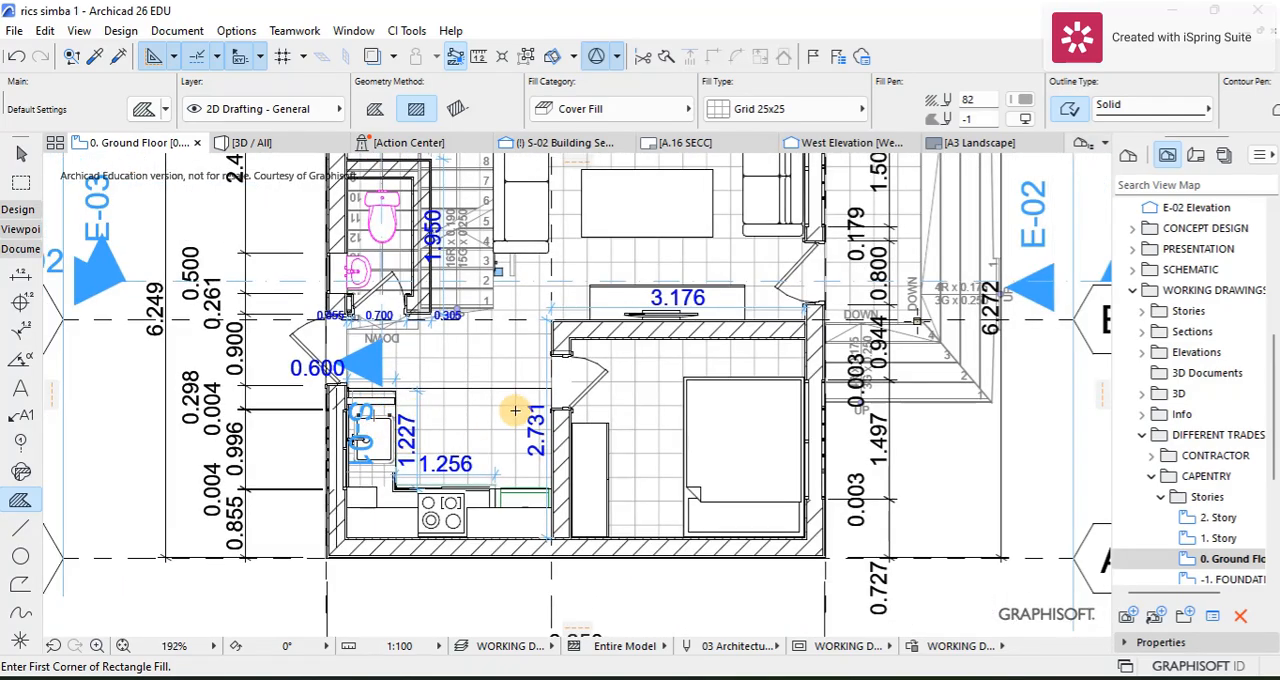
pyautogui.scroll(-3, 502, 380)
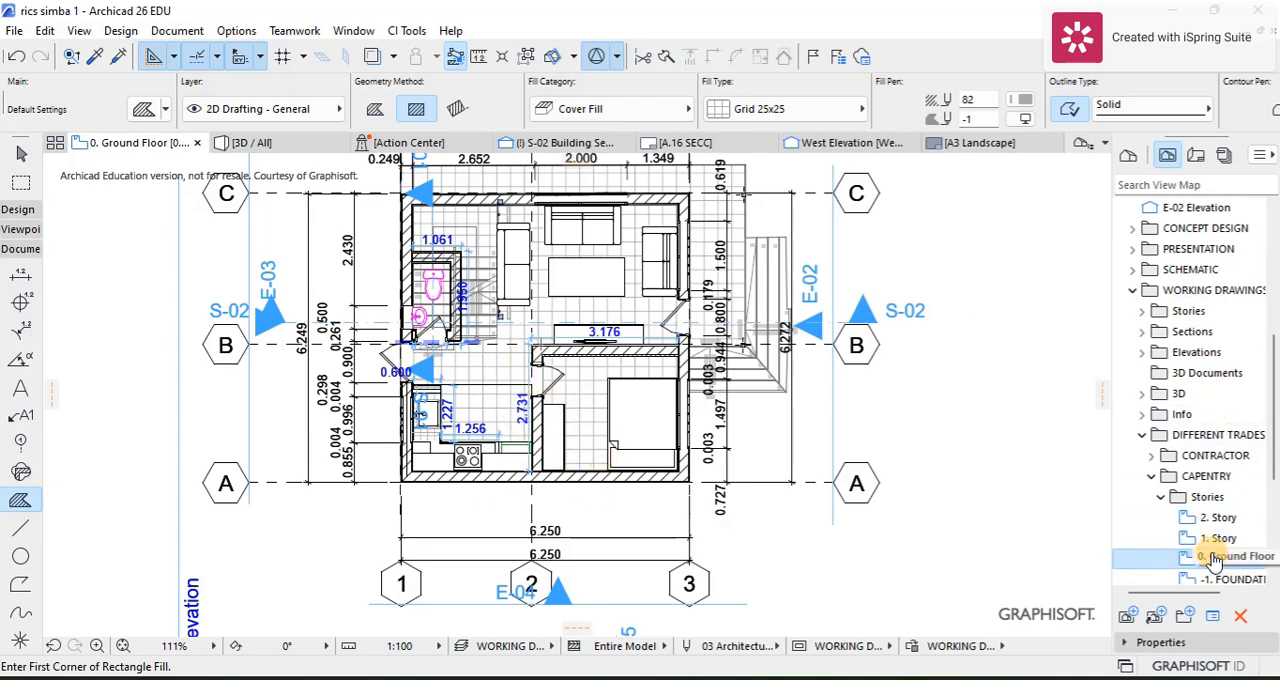
pyautogui.scroll(5, 604, 302)
pyautogui.scroll(-5, 489, 294)
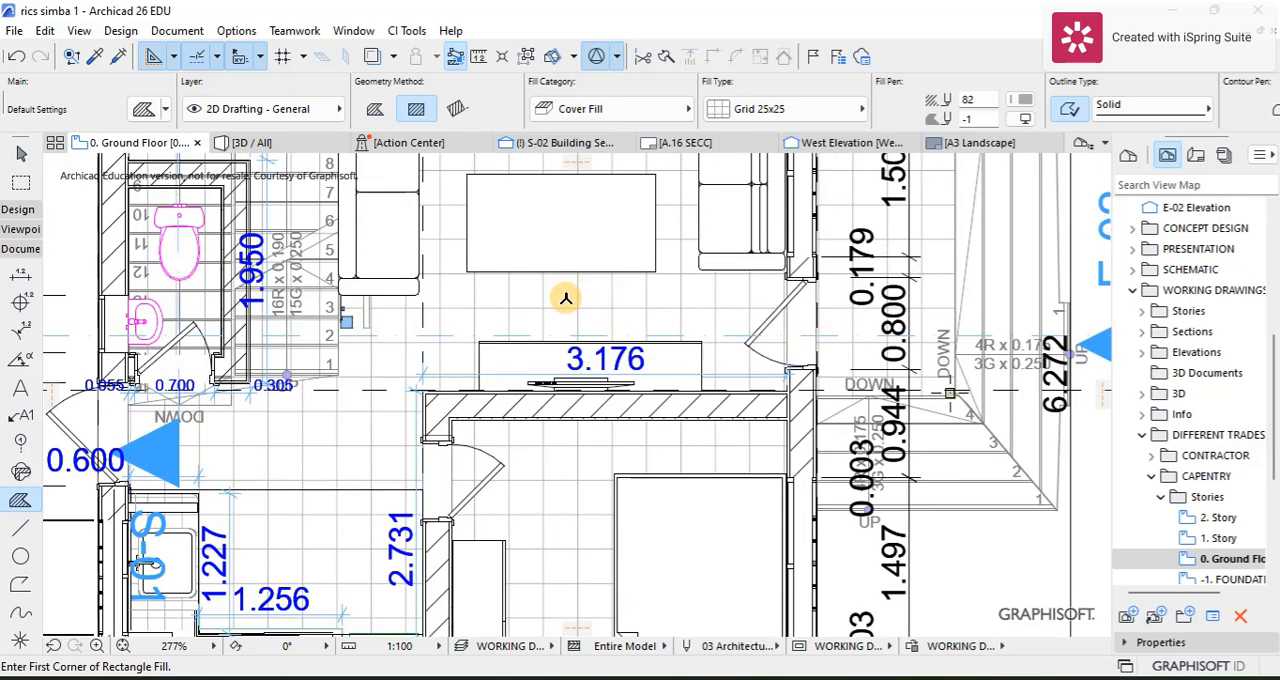
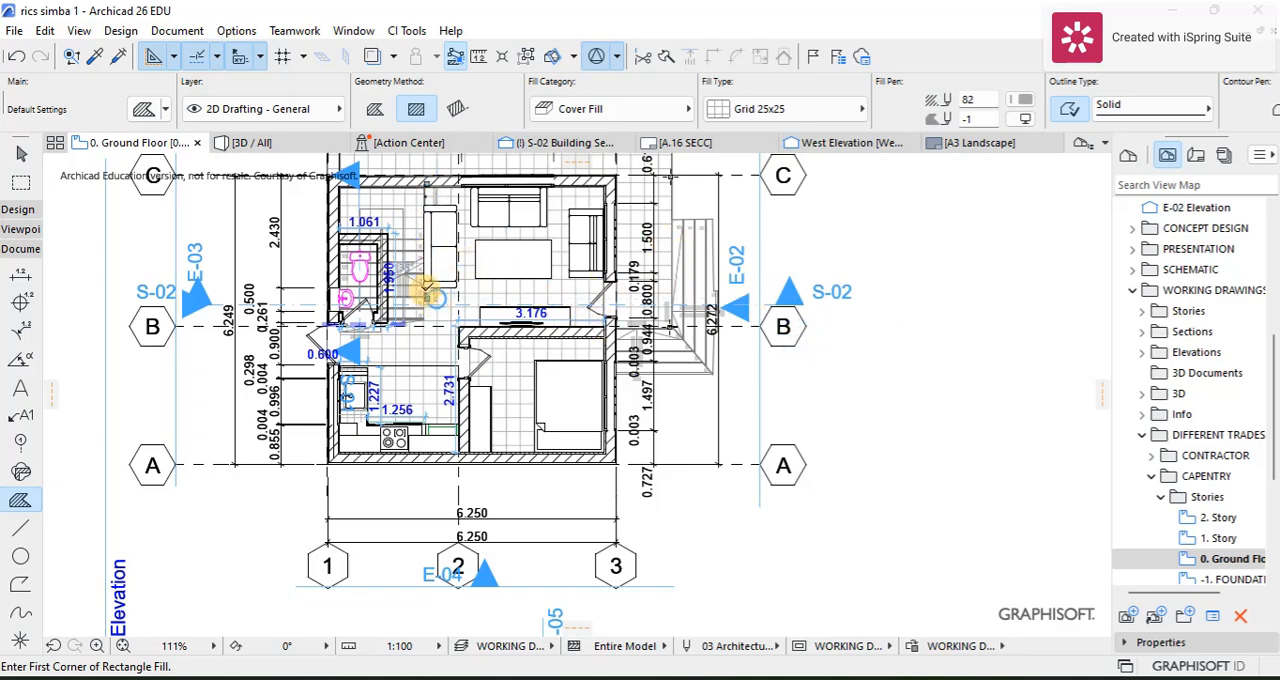
# Step: Draw a rectangular interior elevation boundary around the ground floor kitchen, about 2572 by 1872 mm, between opposite inner wall corners
pyautogui.scroll(2, 431, 309)
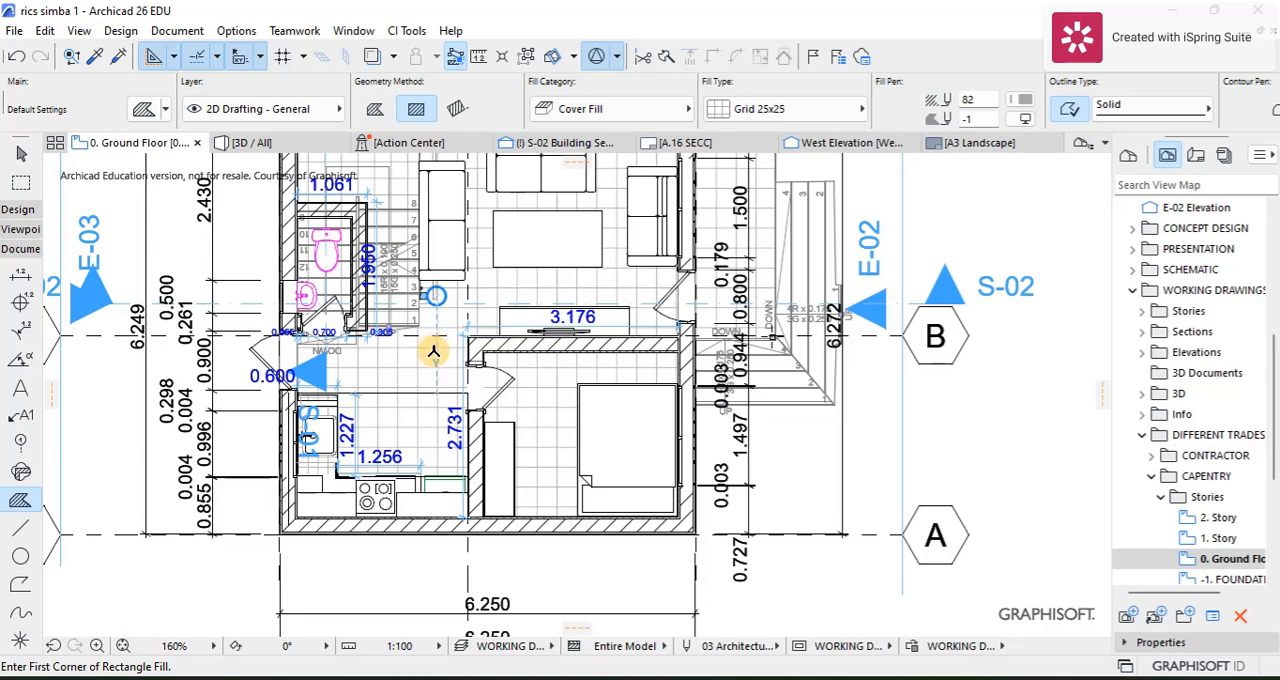
pyautogui.scroll(2, 437, 346)
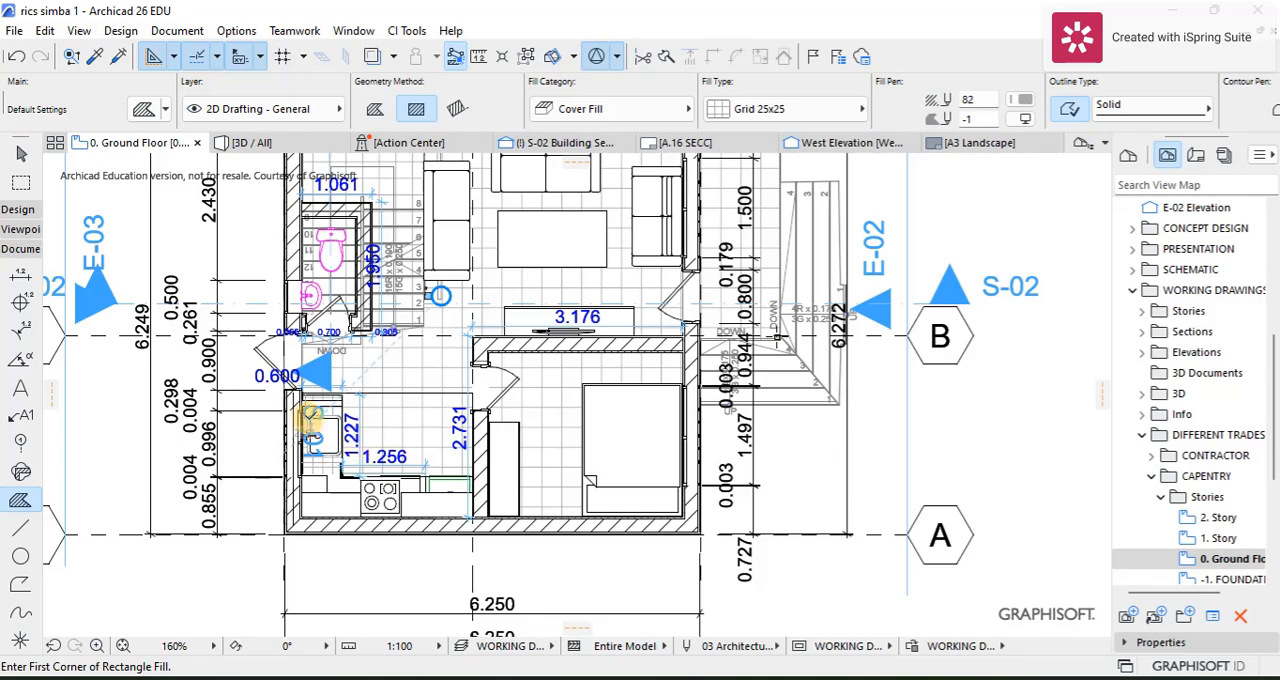
pyautogui.scroll(3, 310, 418)
pyautogui.scroll(-1, 400, 436)
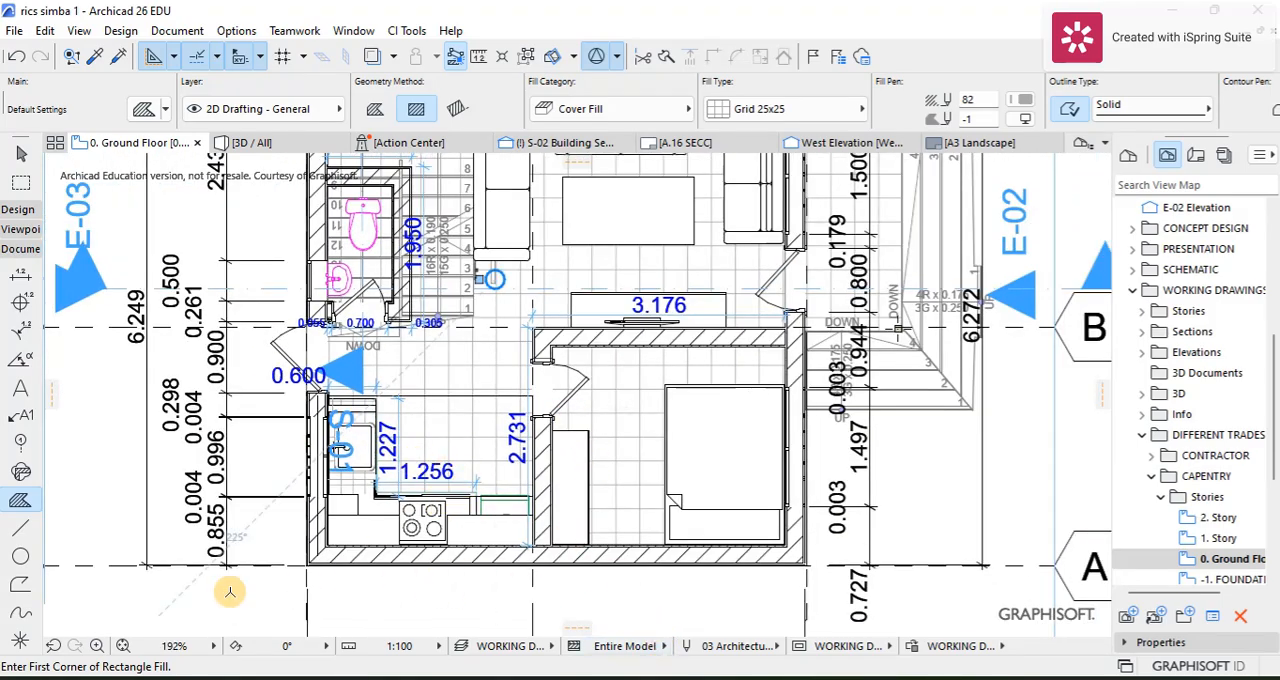
pyautogui.click(20, 229)
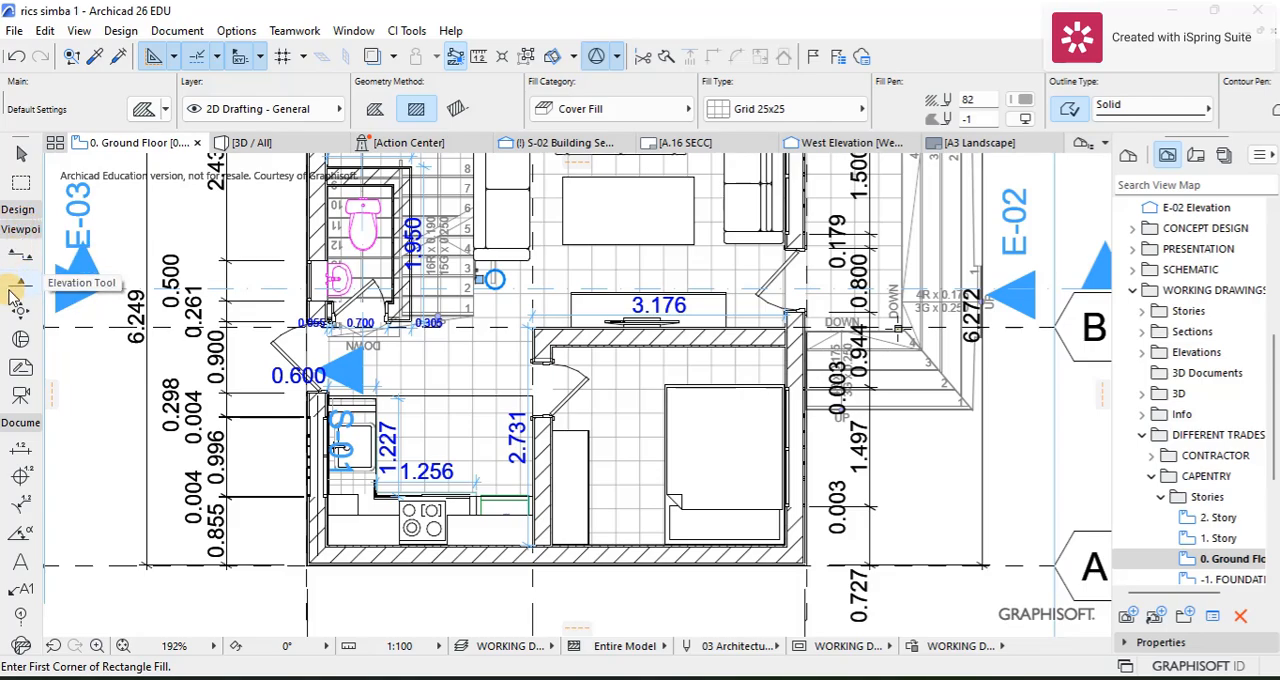
pyautogui.click(20, 311)
pyautogui.scroll(5, 305, 405)
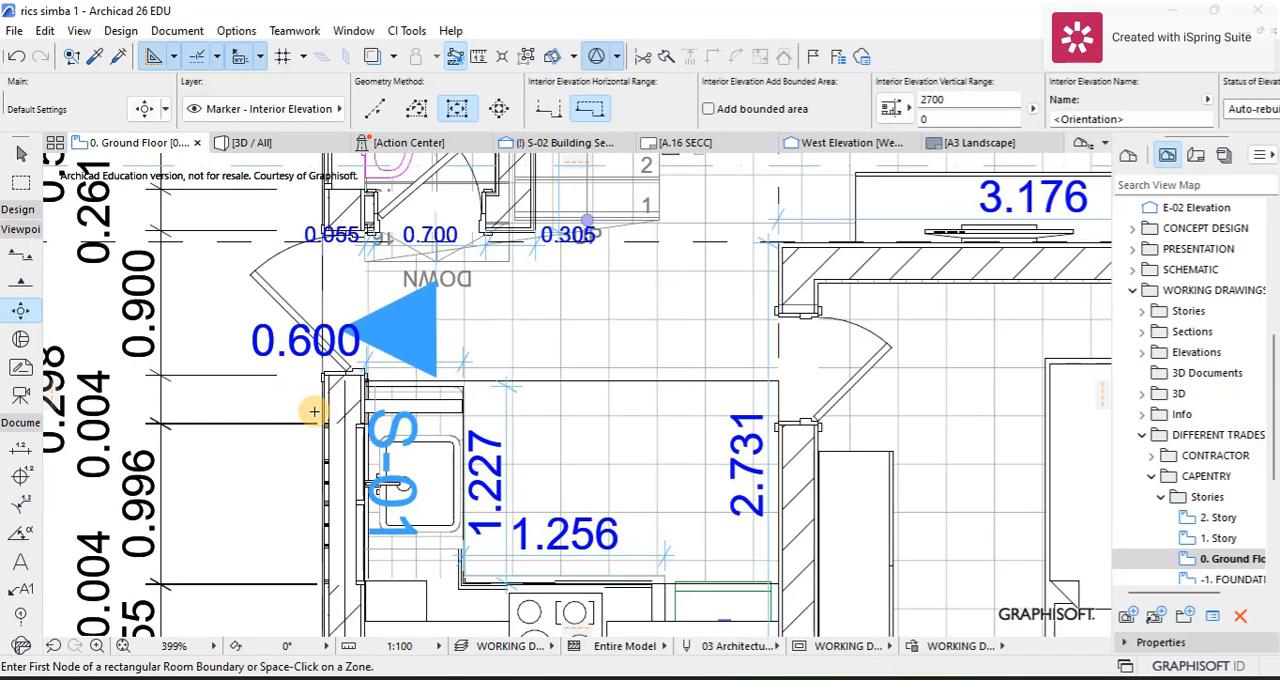
pyautogui.scroll(7, 393, 380)
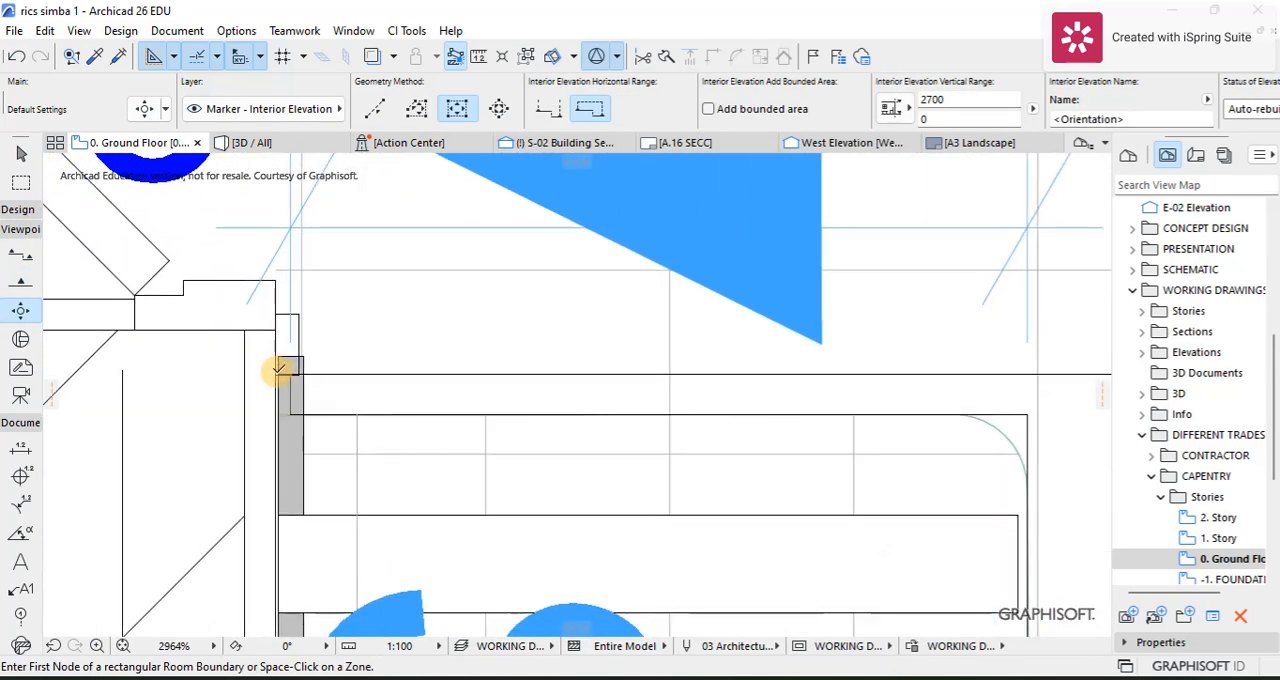
pyautogui.click(277, 372)
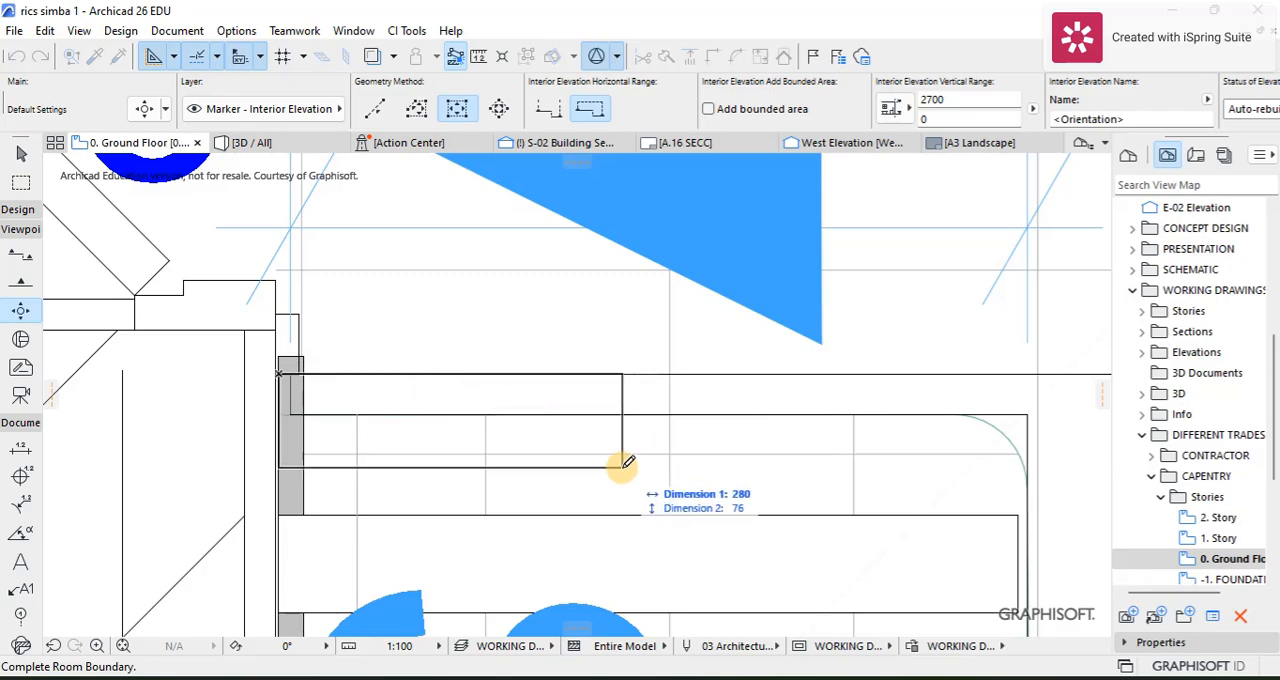
pyautogui.scroll(-3, 602, 438)
pyautogui.moveTo(594, 429); pyautogui.dragTo(496, 292, button='middle')
pyautogui.scroll(-3, 826, 600)
pyautogui.moveTo(801, 592); pyautogui.dragTo(534, 315, button='middle')
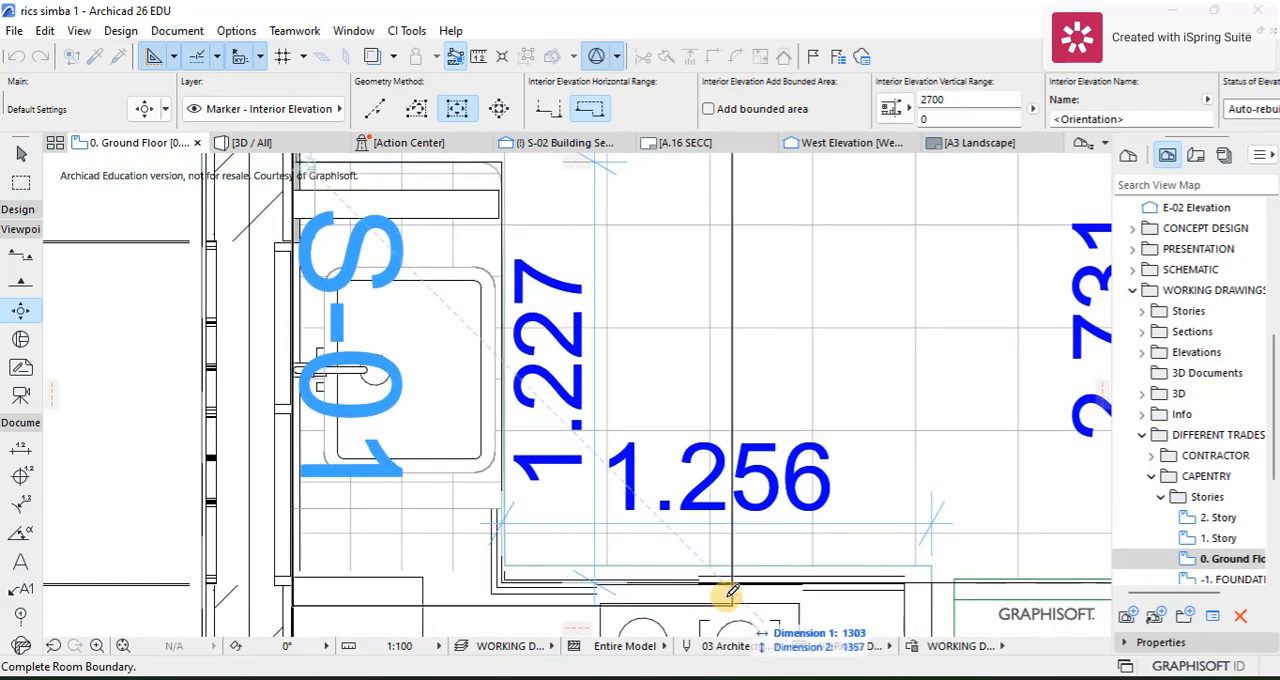
pyautogui.scroll(-3, 729, 589)
pyautogui.moveTo(704, 552); pyautogui.dragTo(486, 380, button='middle')
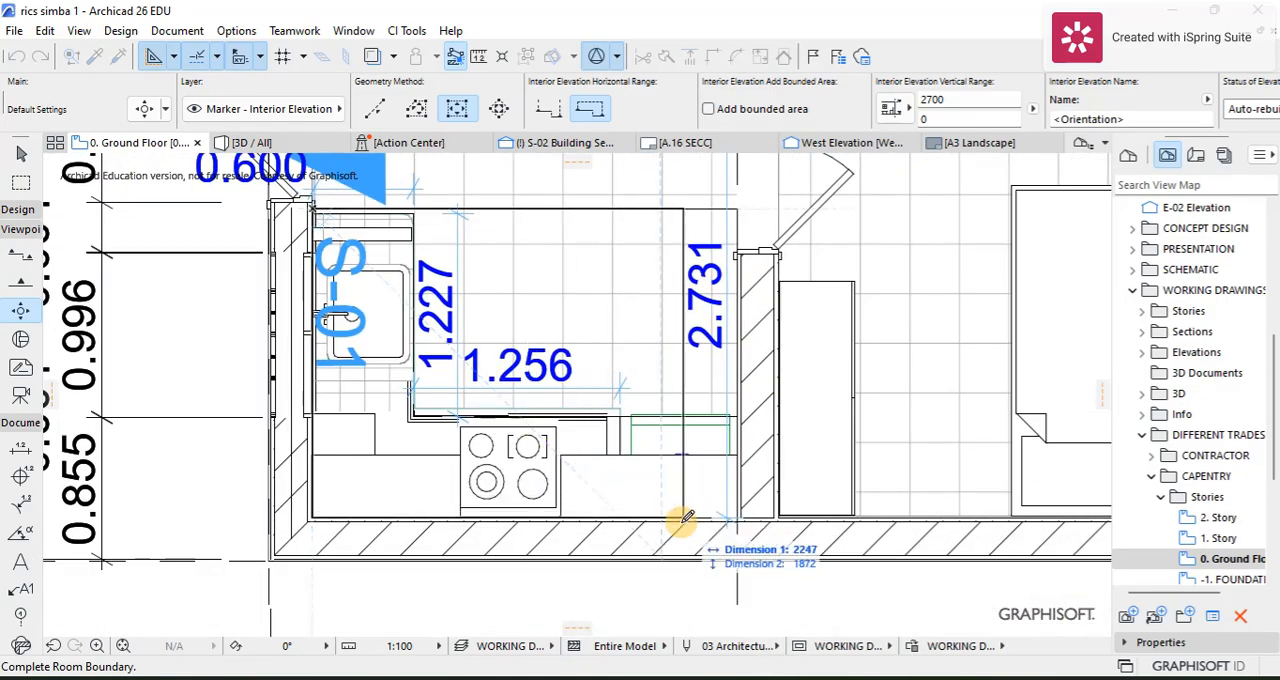
pyautogui.scroll(3, 724, 527)
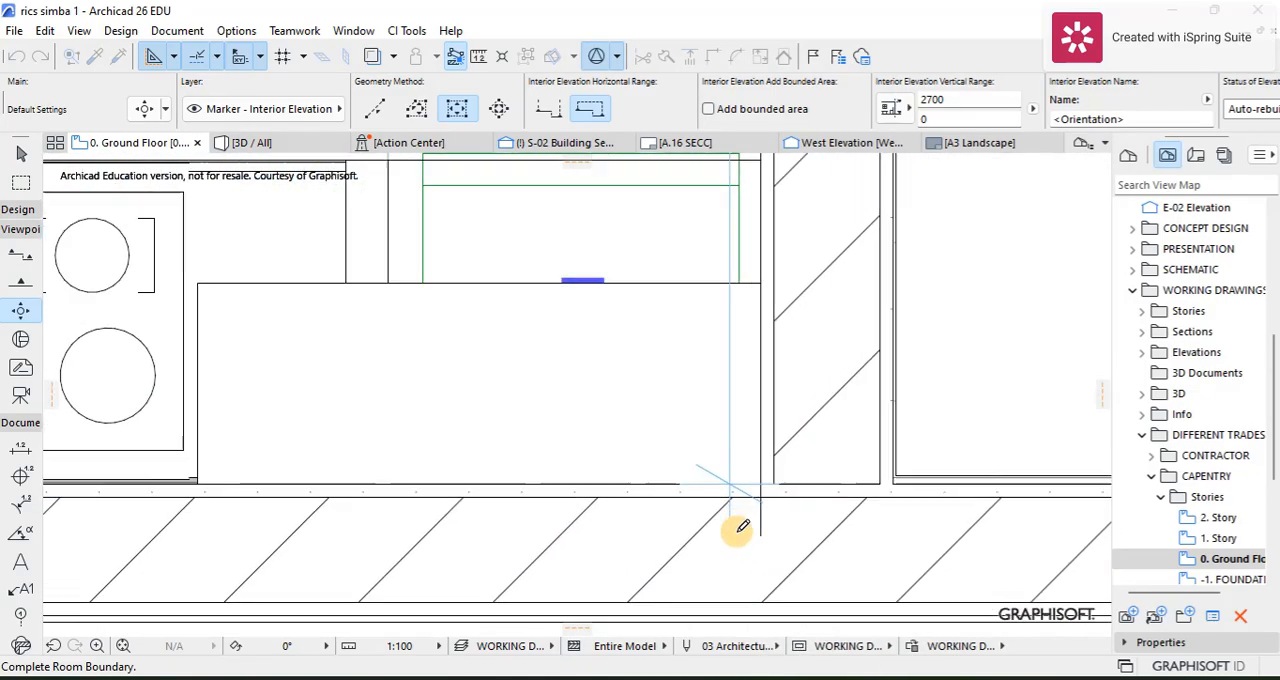
pyautogui.click(765, 477)
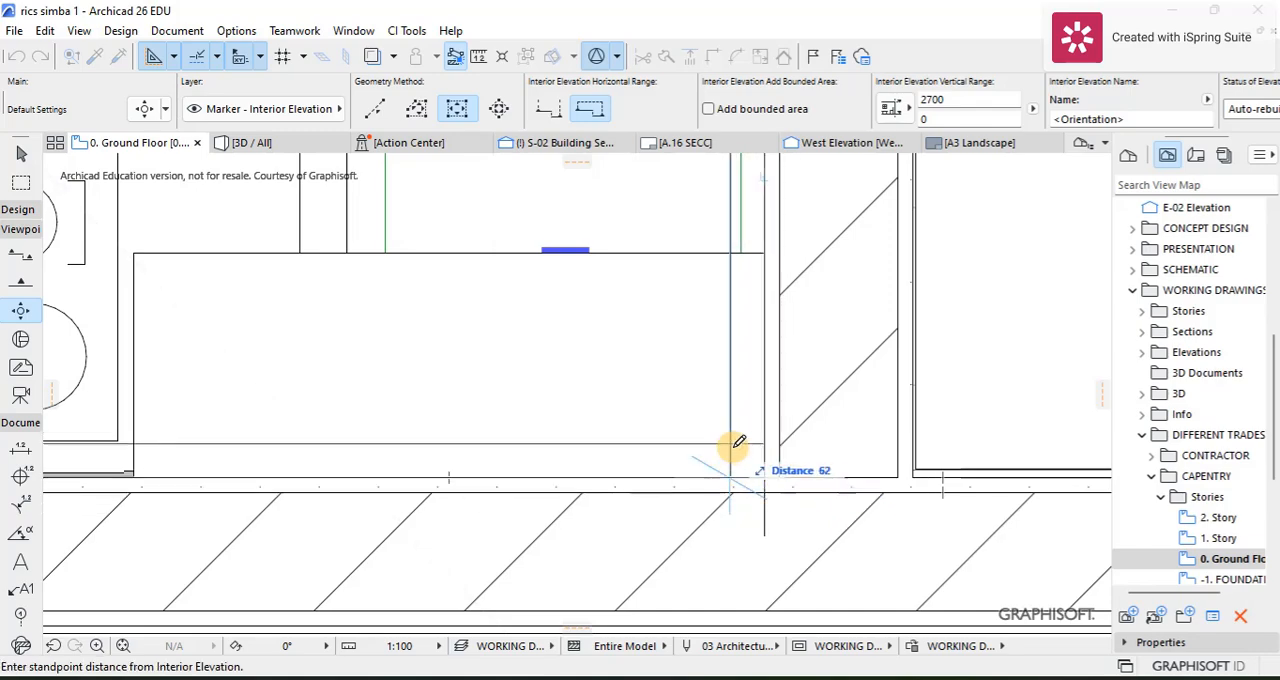
# Step: Set the standpoint distance inside the kitchen boundary and place the four-direction interior elevation marker
pyautogui.scroll(-2, 622, 368)
pyautogui.scroll(-3, 600, 520)
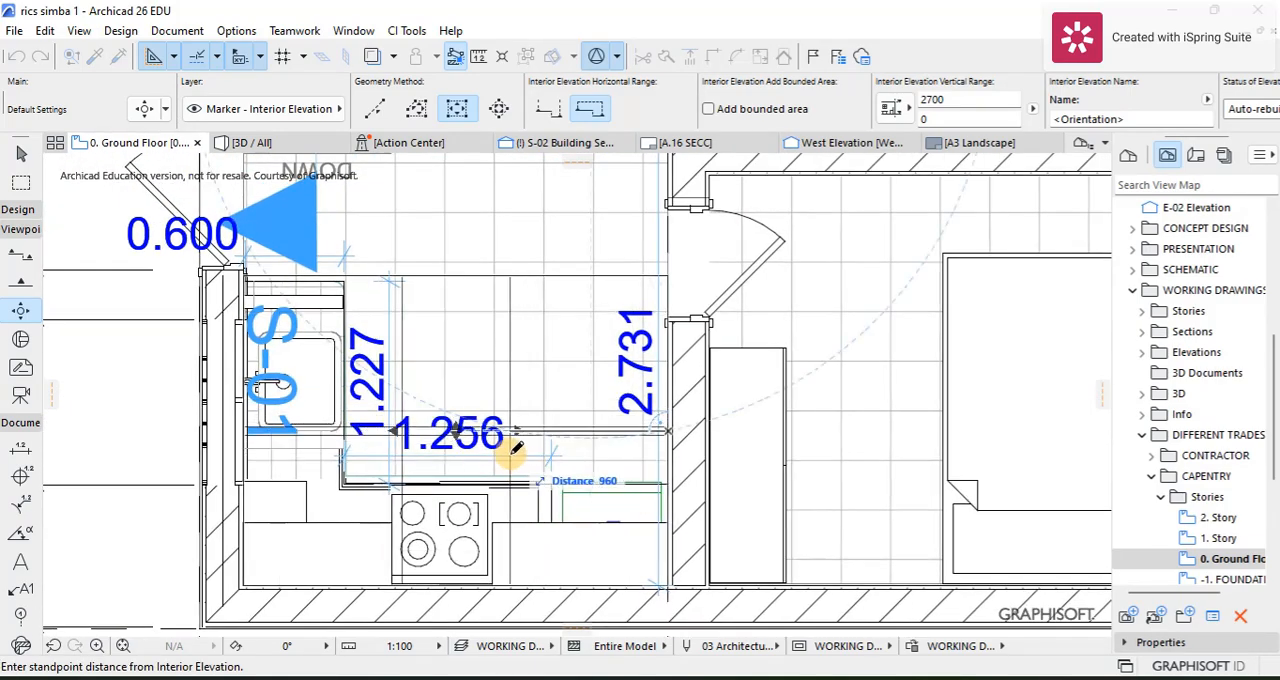
pyautogui.click(488, 420)
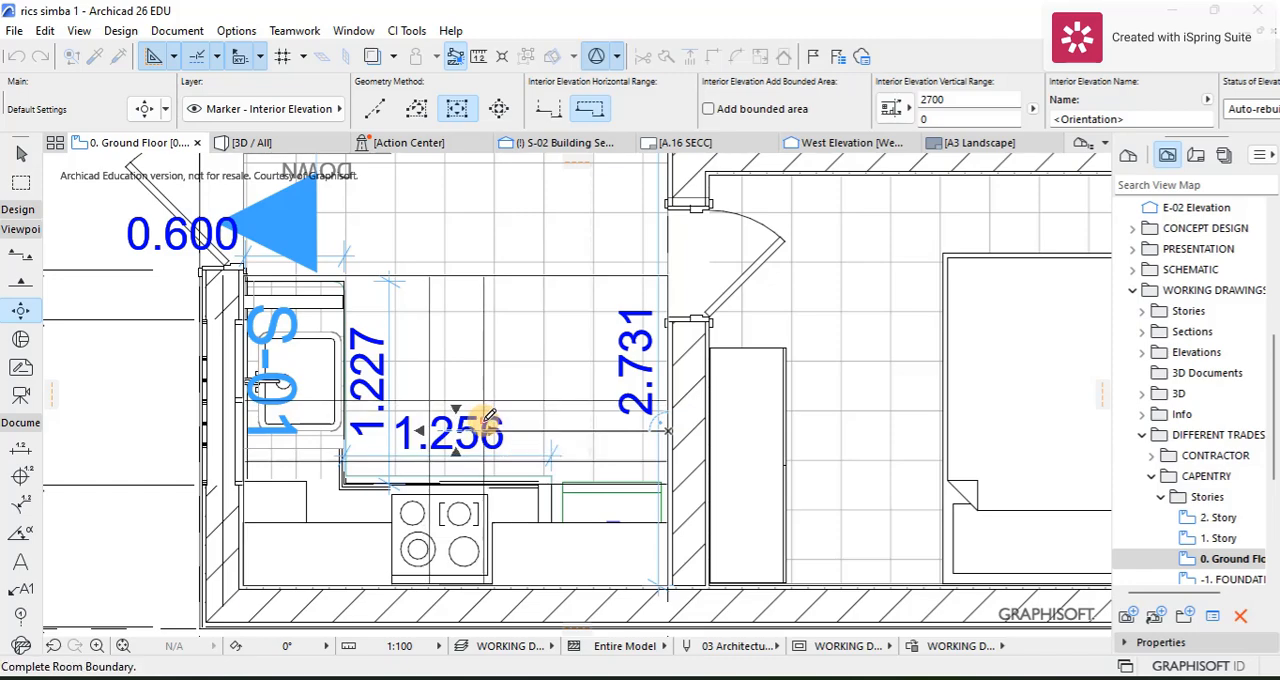
pyautogui.scroll(-4, 489, 384)
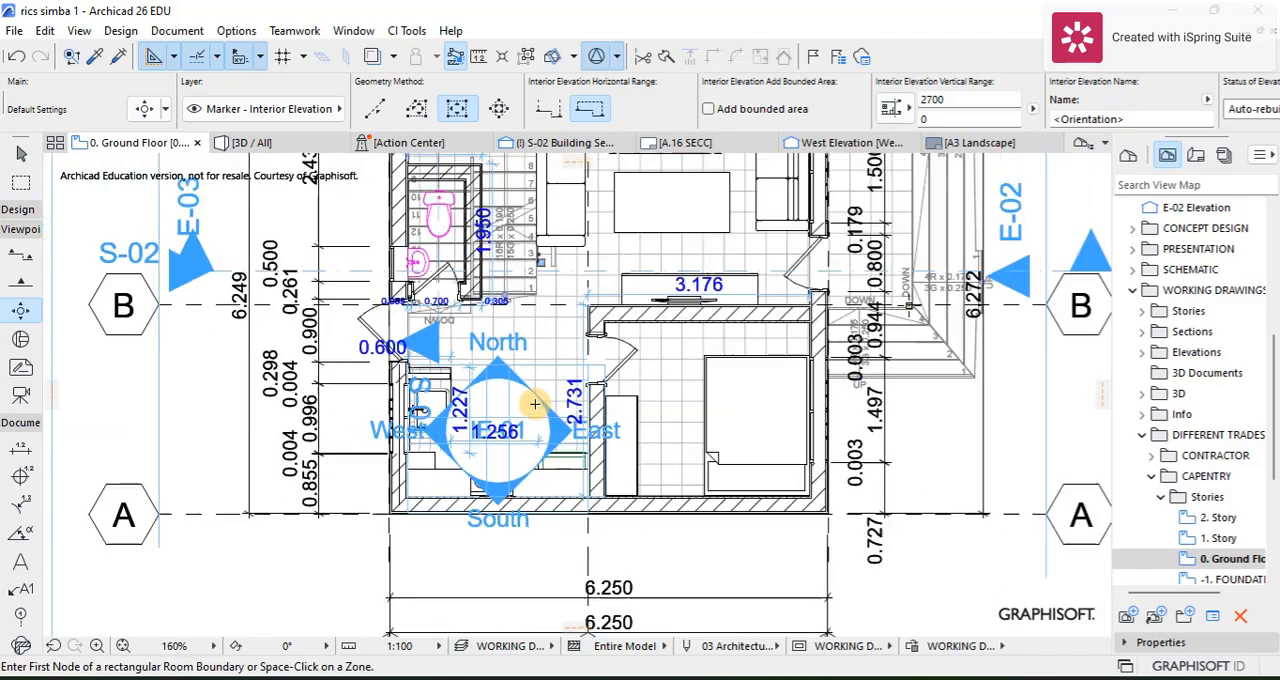
# Step: Select the south interior elevation of the kitchen marker and open it with the current view settings
pyautogui.scroll(4, 489, 384)
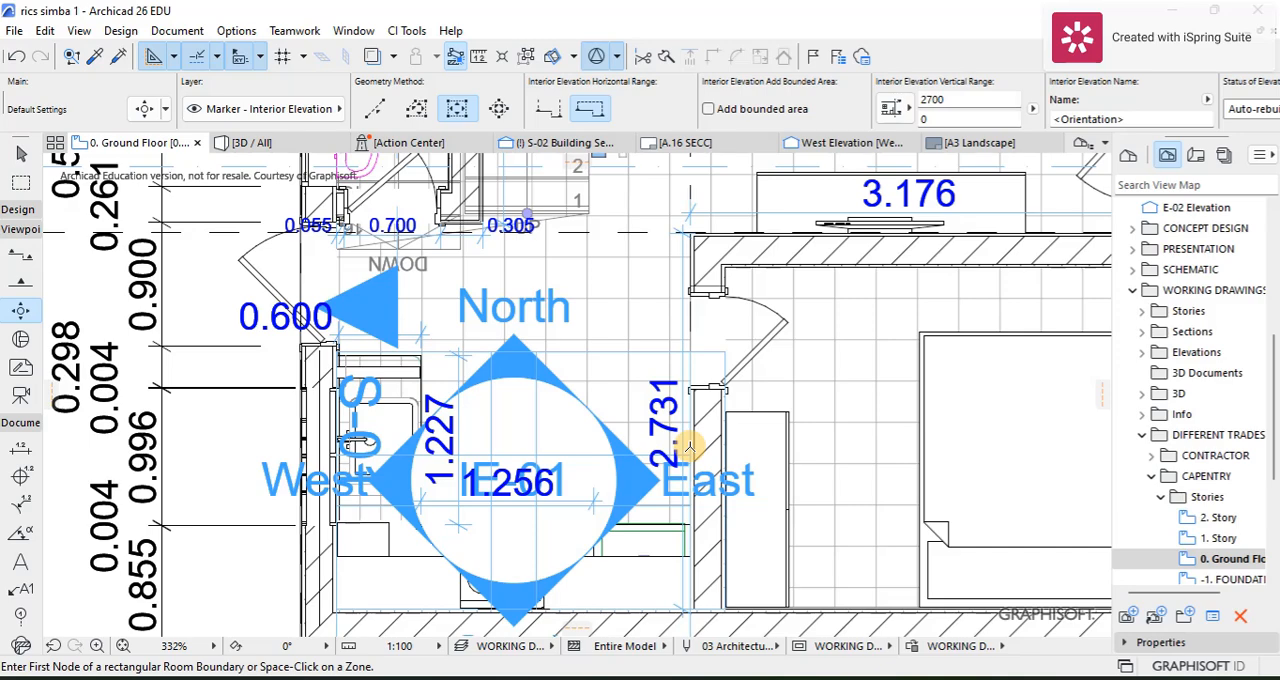
pyautogui.scroll(2, 656, 466)
pyautogui.moveTo(652, 462); pyautogui.dragTo(468, 330, button='middle')
pyautogui.scroll(-1, 468, 330)
pyautogui.click(21, 158)
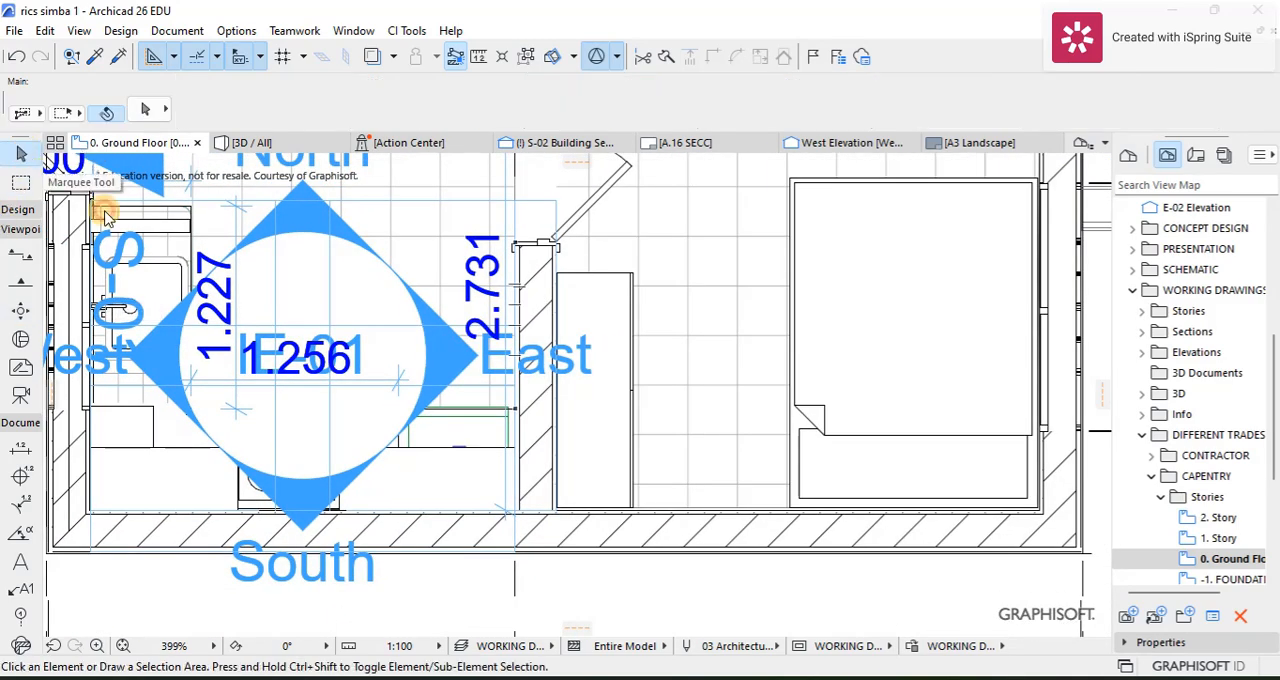
pyautogui.click(344, 330)
pyautogui.rightClick(344, 334)
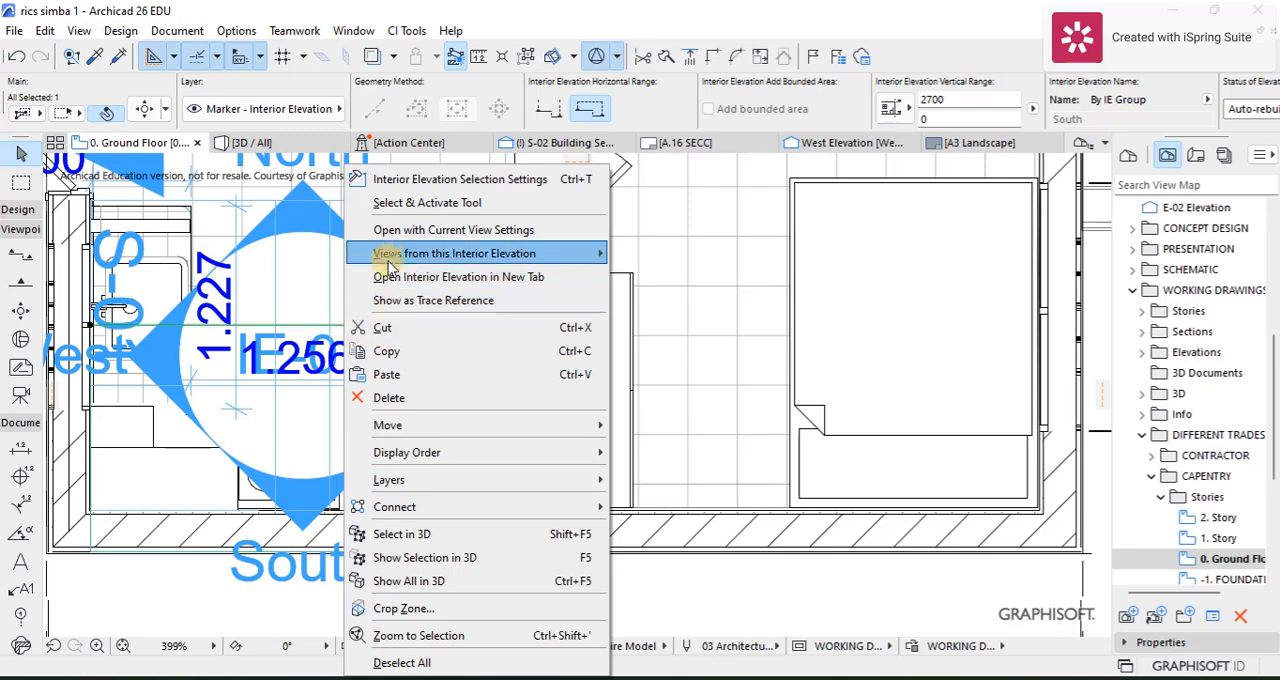
pyautogui.click(387, 236)
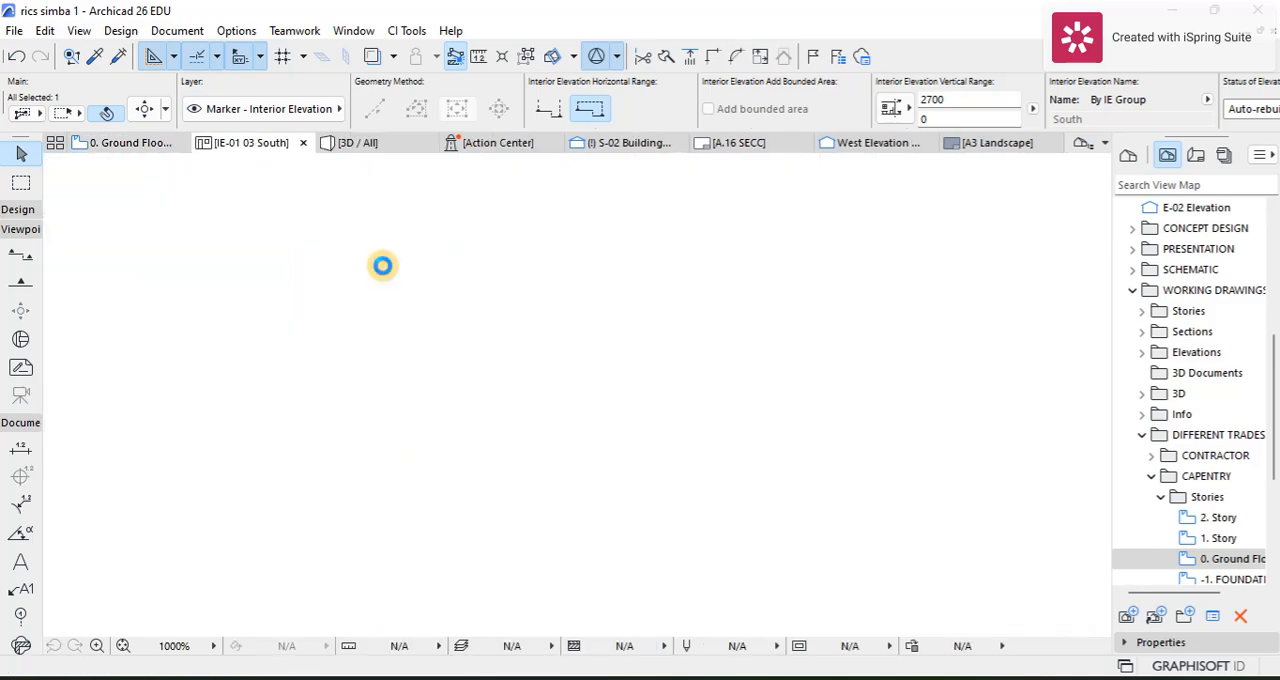
# Step: Enable Surface - Cover Fill Foreground for uncut elements in the model appearance settings of the south kitchen interior elevation
pyautogui.scroll(-2, 575, 422)
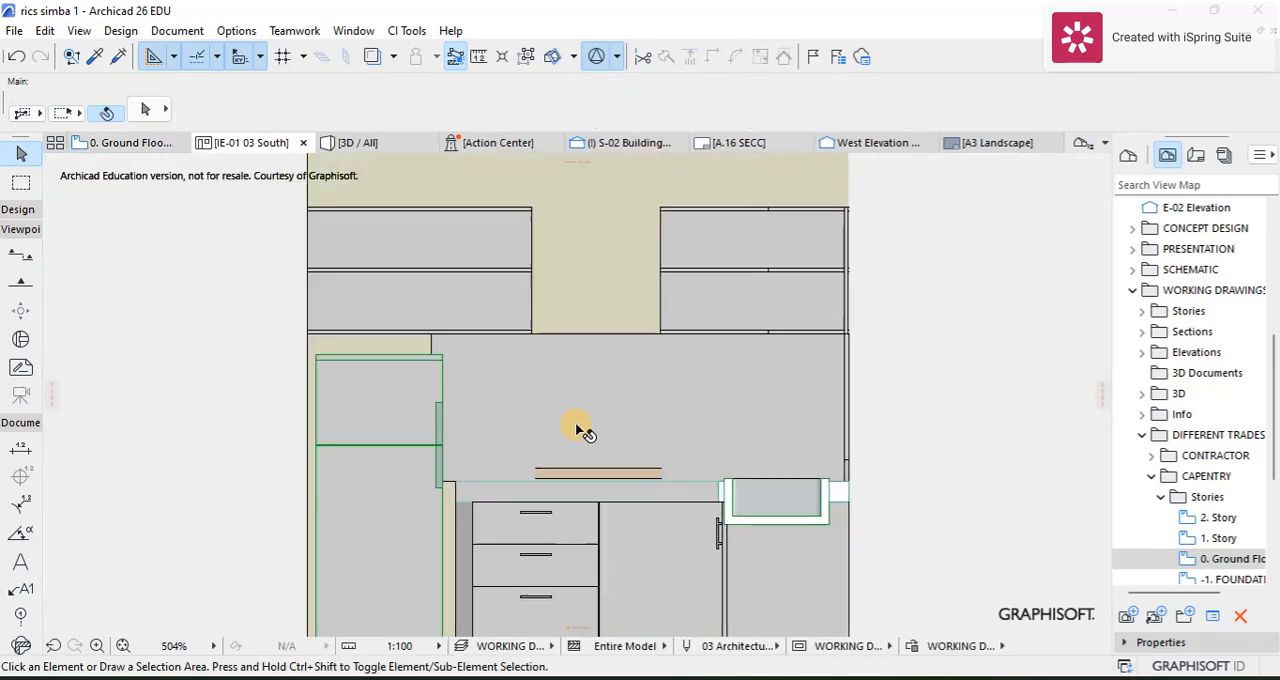
pyautogui.scroll(4, 738, 341)
pyautogui.rightClick(738, 341)
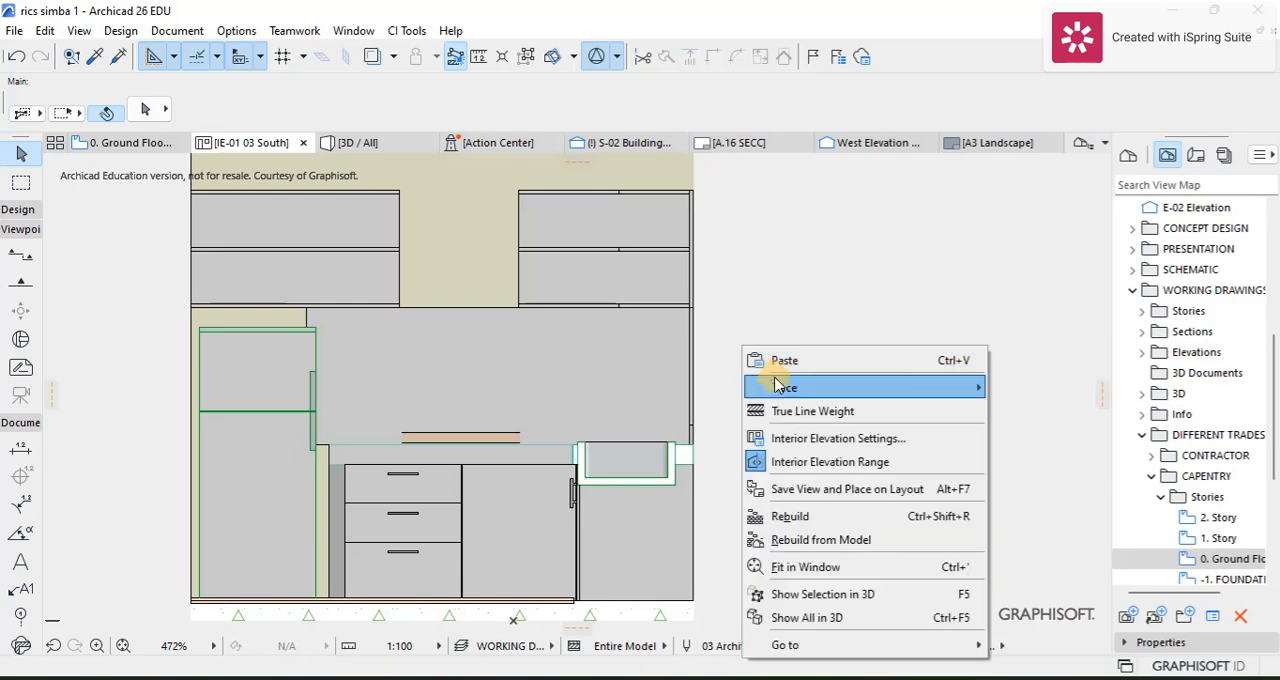
pyautogui.click(785, 432)
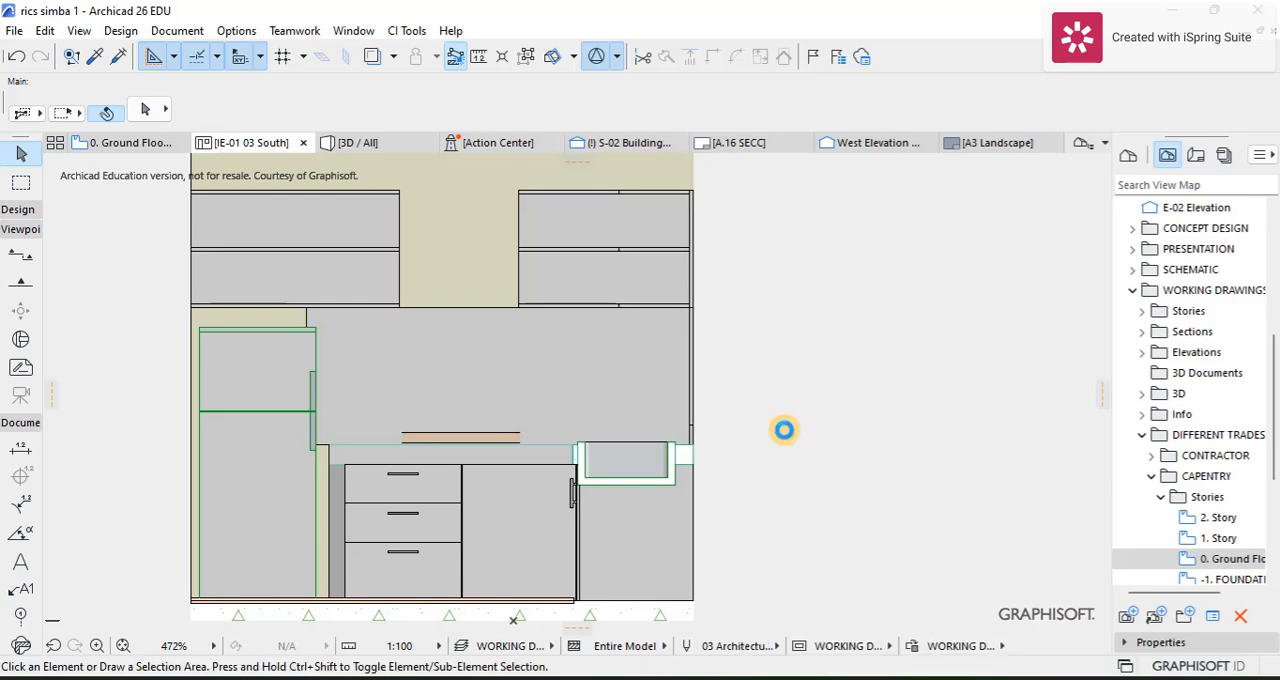
pyautogui.click(424, 81)
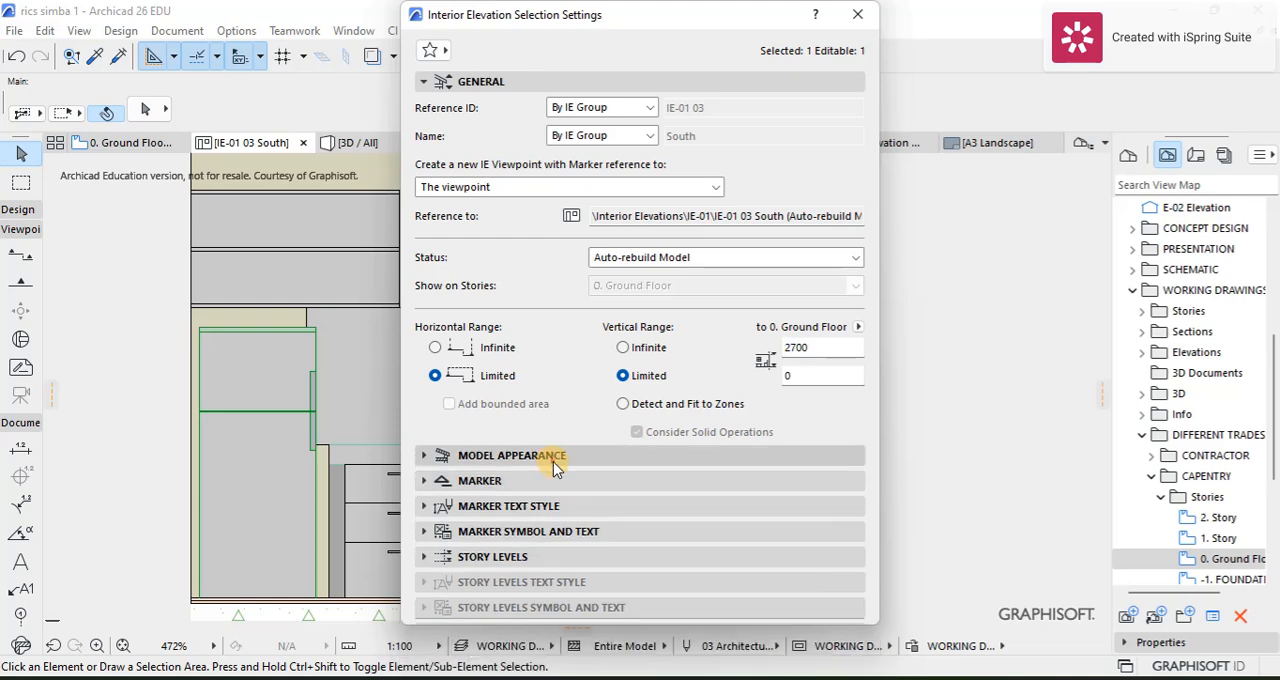
pyautogui.click(553, 463)
pyautogui.scroll(-3, 706, 235)
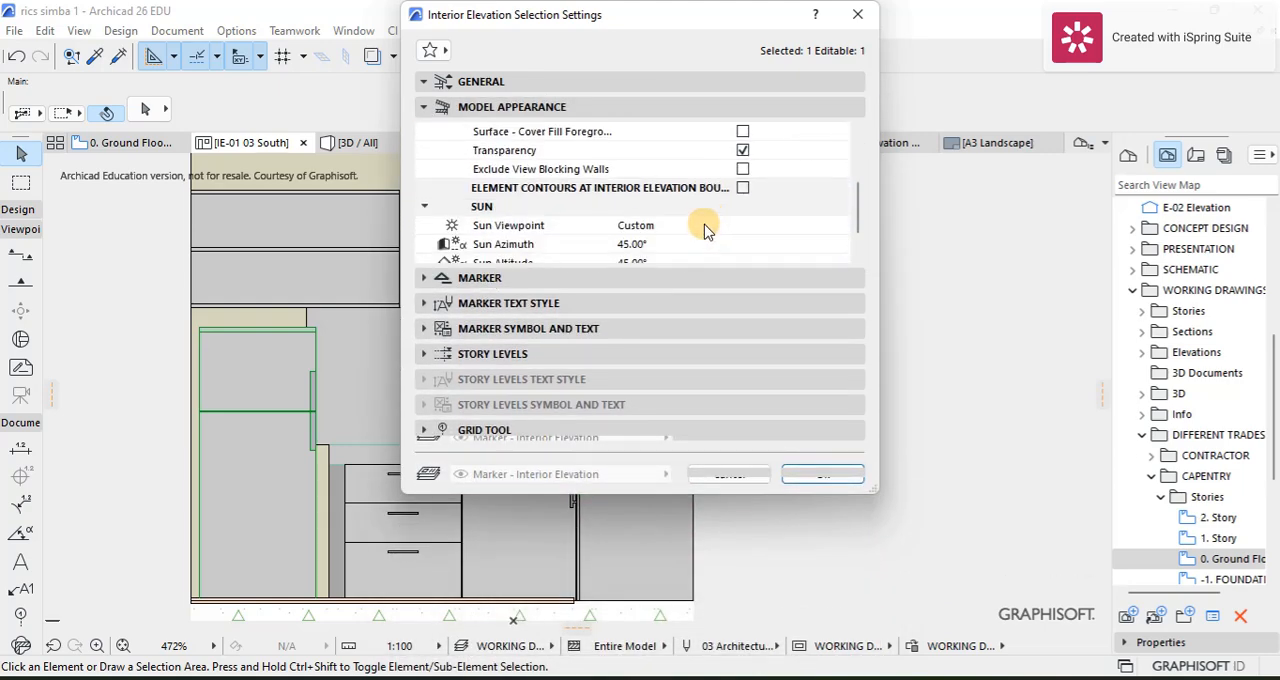
pyautogui.click(743, 133)
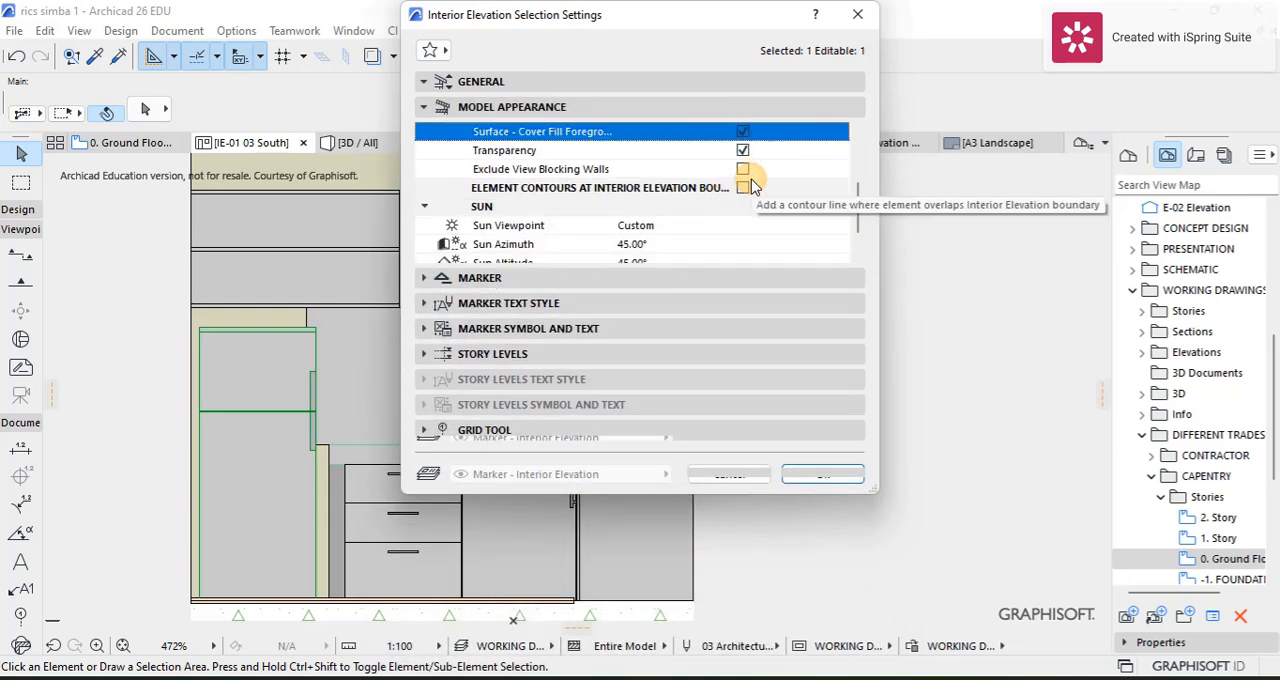
pyautogui.scroll(3, 523, 140)
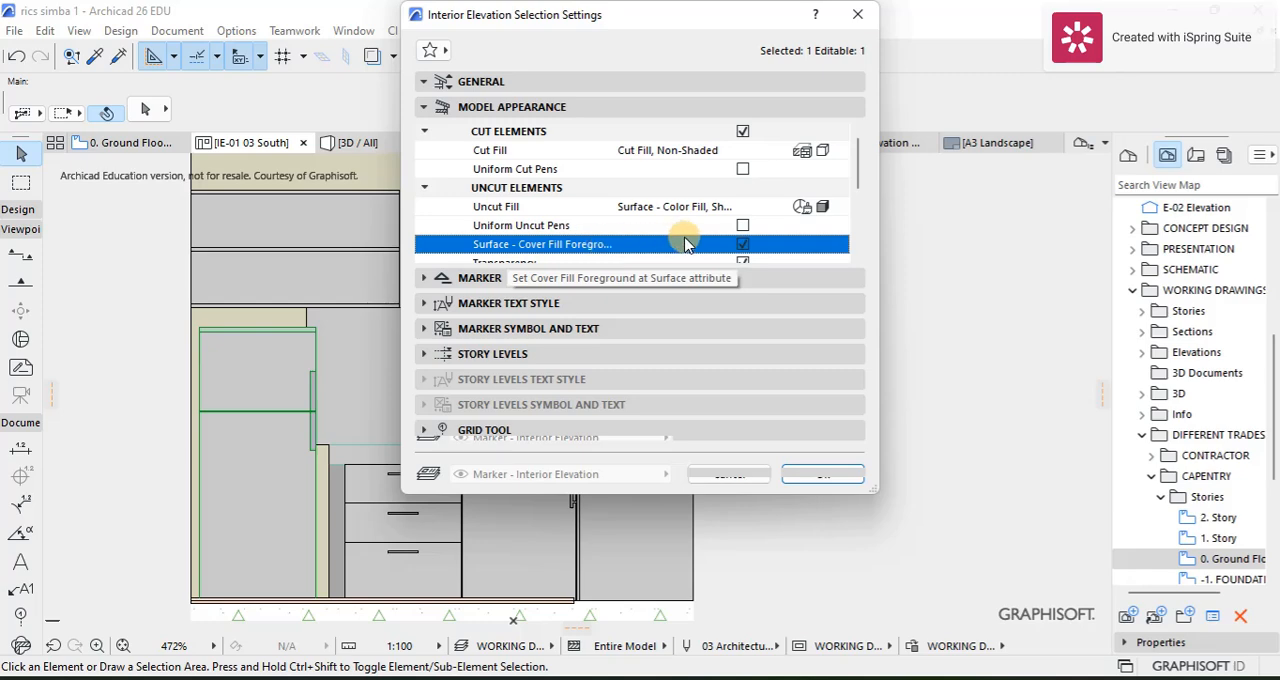
pyautogui.click(744, 243)
pyautogui.click(745, 244)
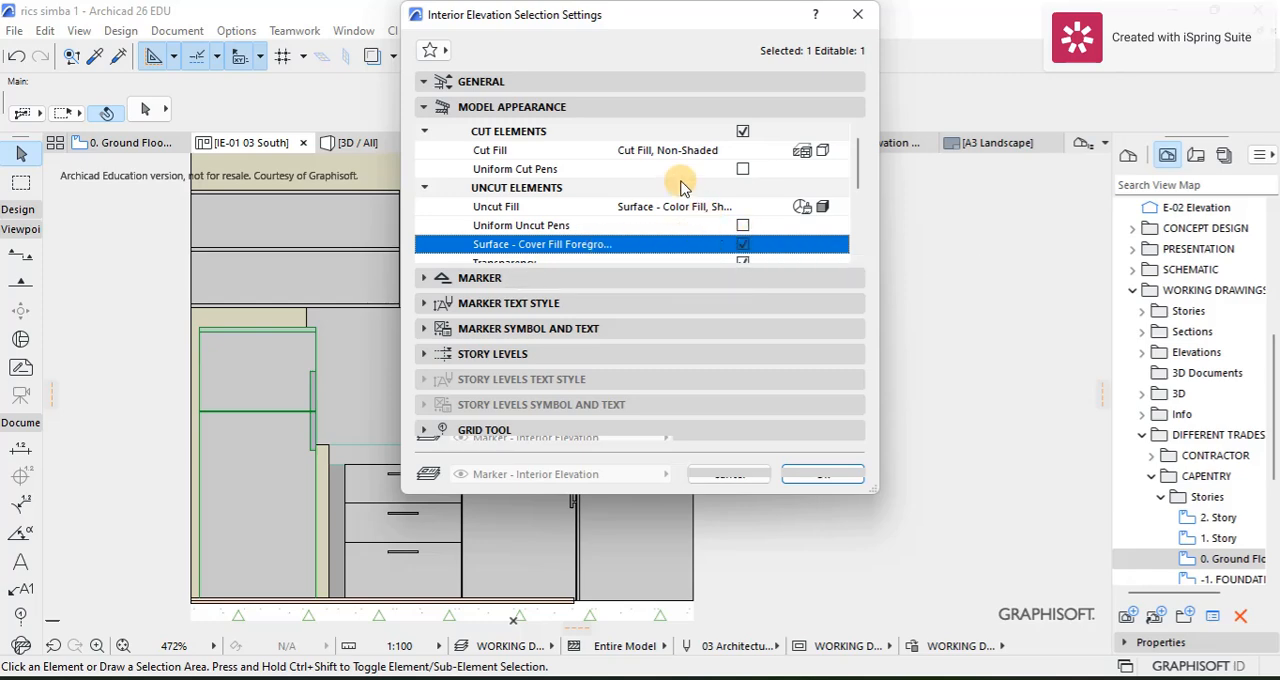
pyautogui.scroll(-5, 681, 187)
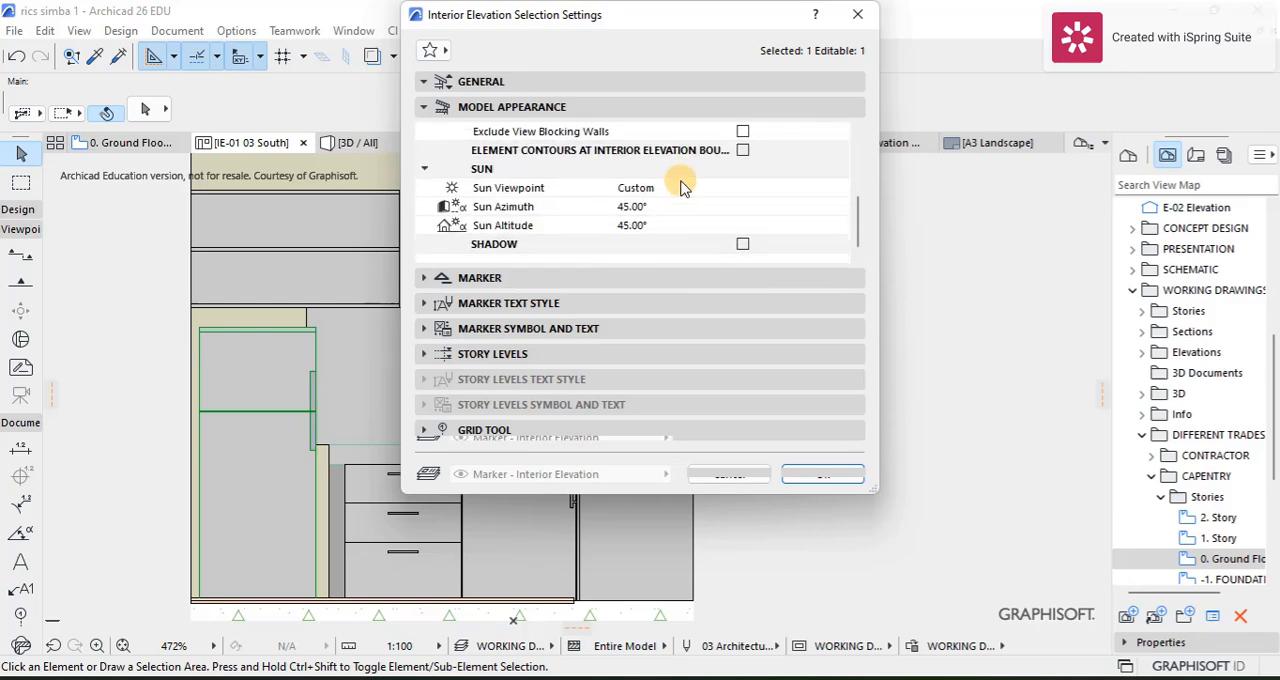
pyautogui.click(820, 473)
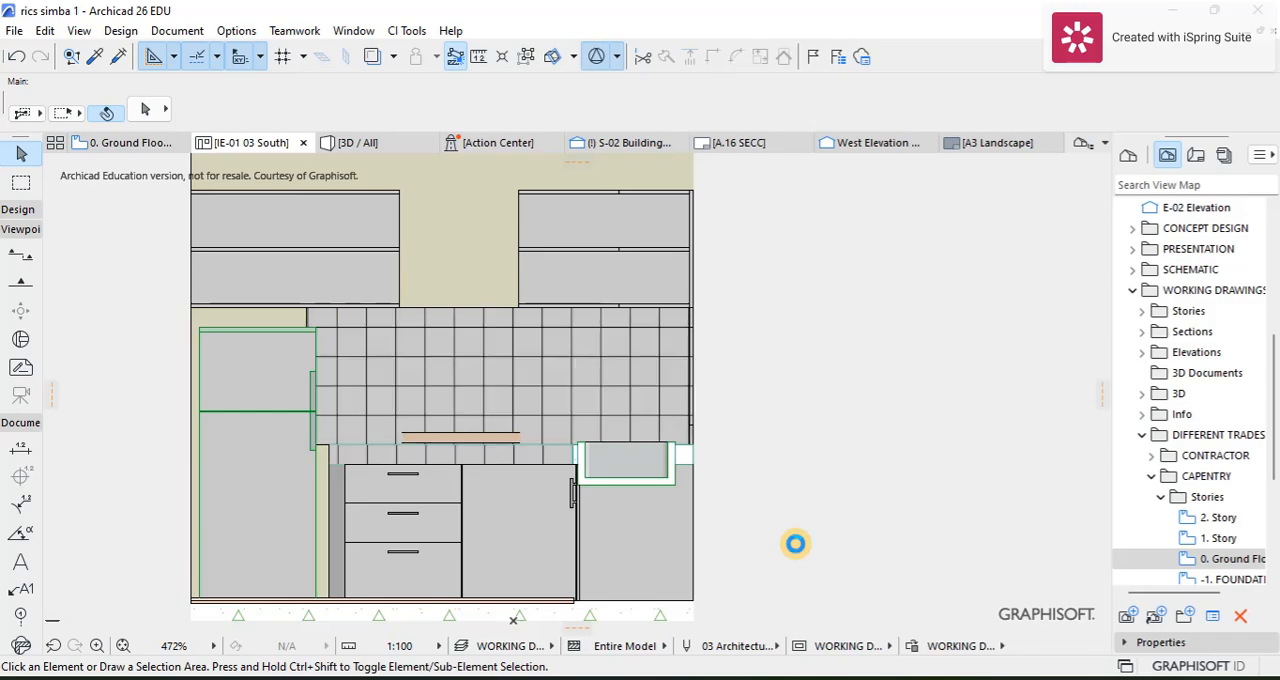
# Step: Examine the wall tiles, cabinets, drawers, sink and fridge in the south kitchen interior elevation
pyautogui.scroll(3, 371, 451)
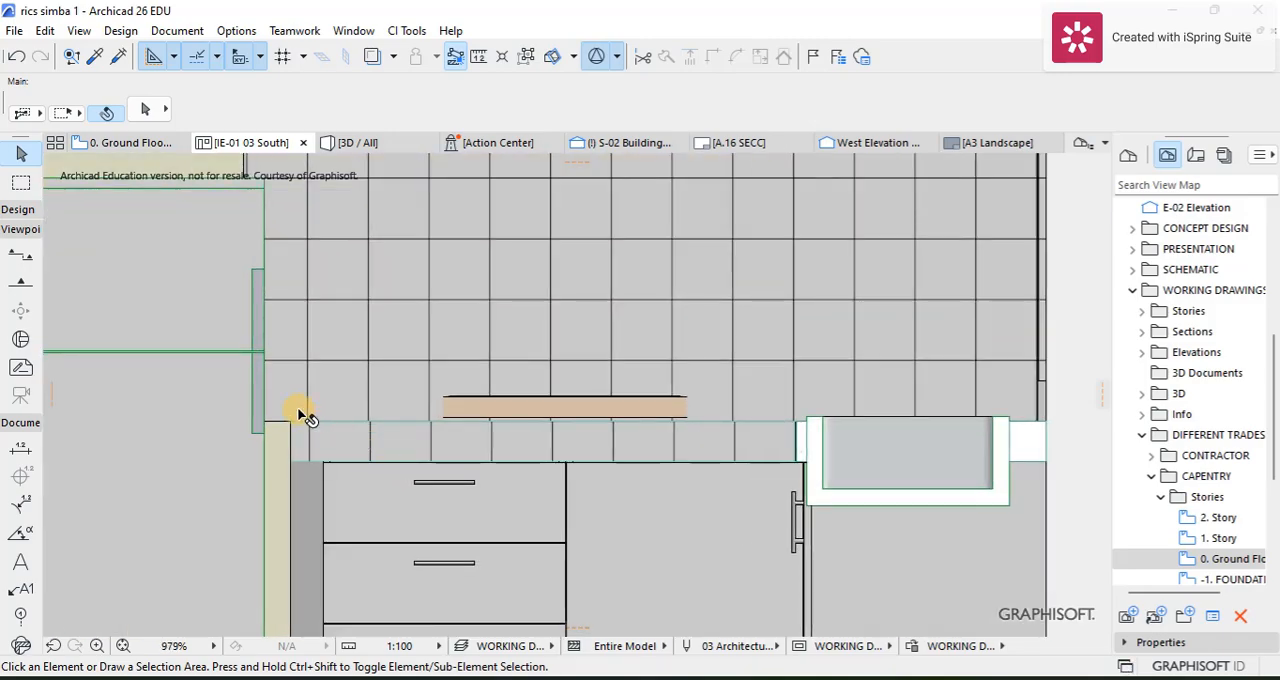
pyautogui.scroll(-3, 303, 414)
pyautogui.scroll(-1, 493, 292)
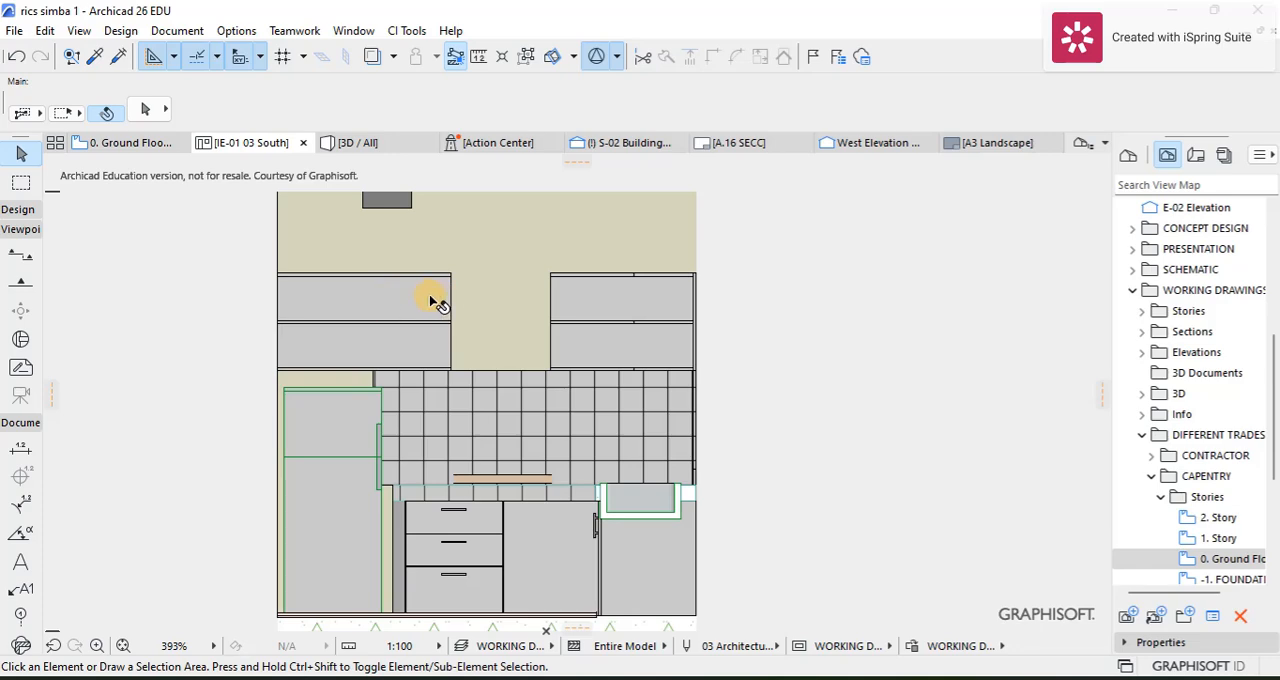
pyautogui.scroll(1, 443, 305)
pyautogui.scroll(-3, 443, 305)
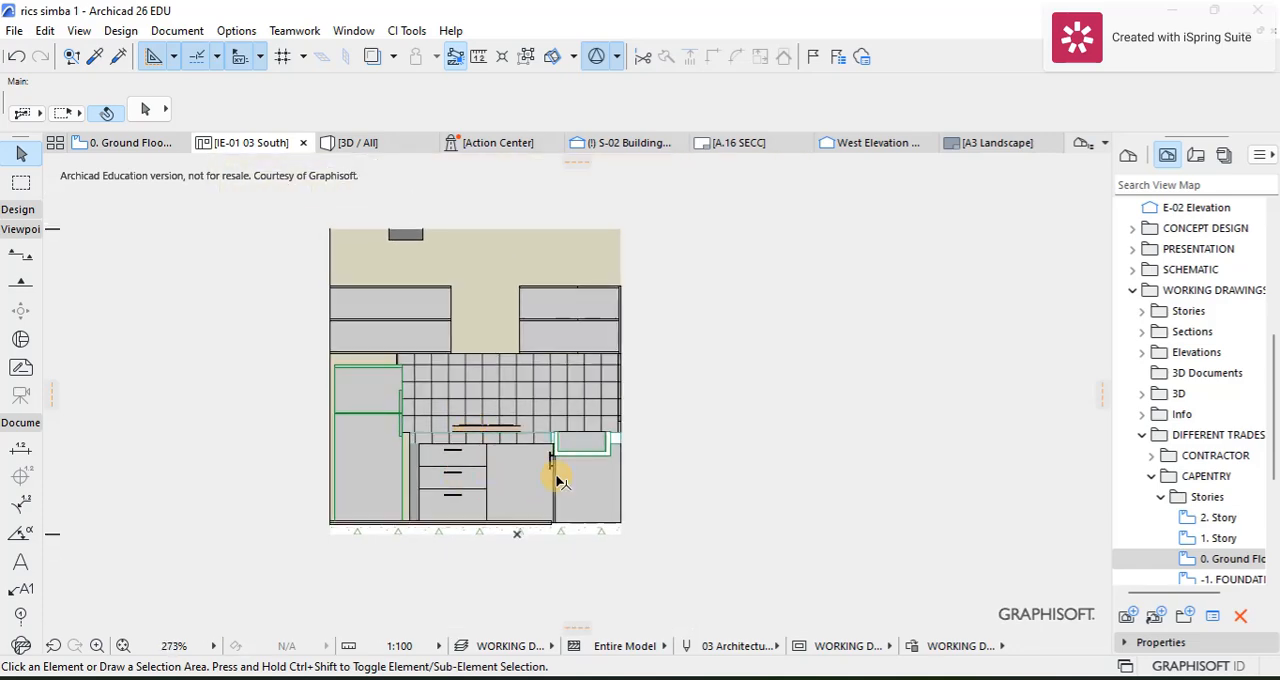
pyautogui.scroll(1, 493, 468)
pyautogui.moveTo(527, 418); pyautogui.dragTo(564, 440, button='middle')
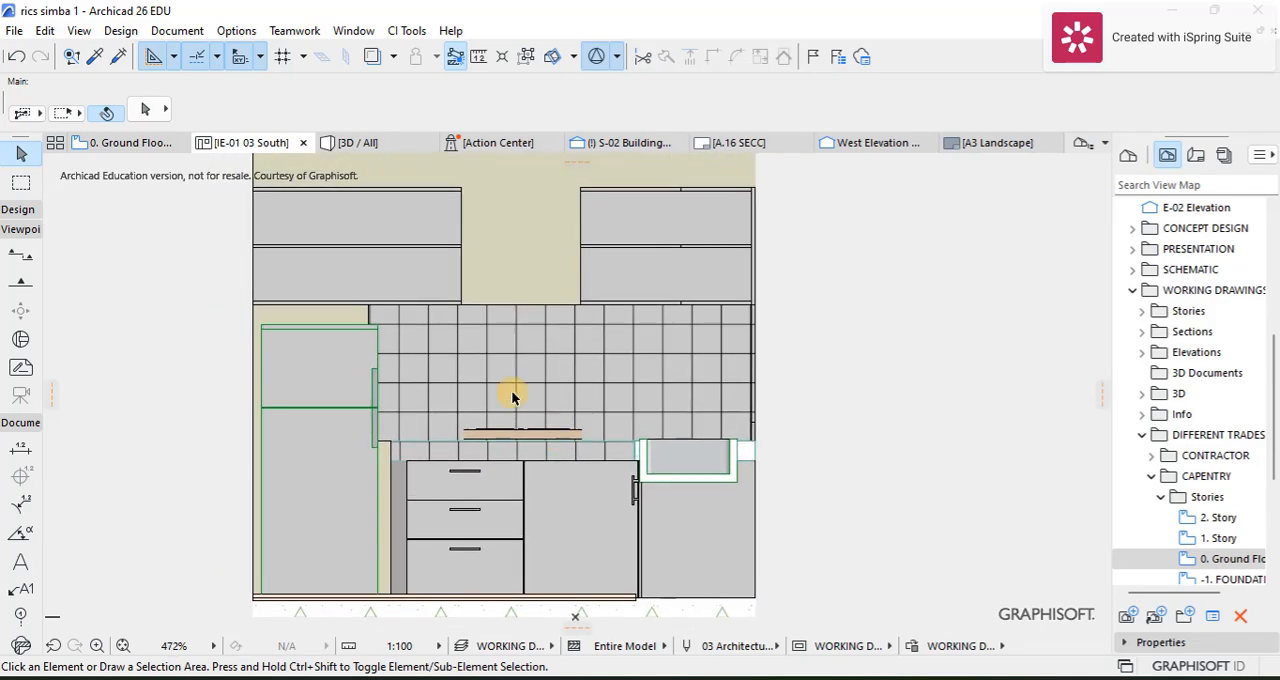
pyautogui.scroll(2, 407, 314)
pyautogui.scroll(-2, 457, 280)
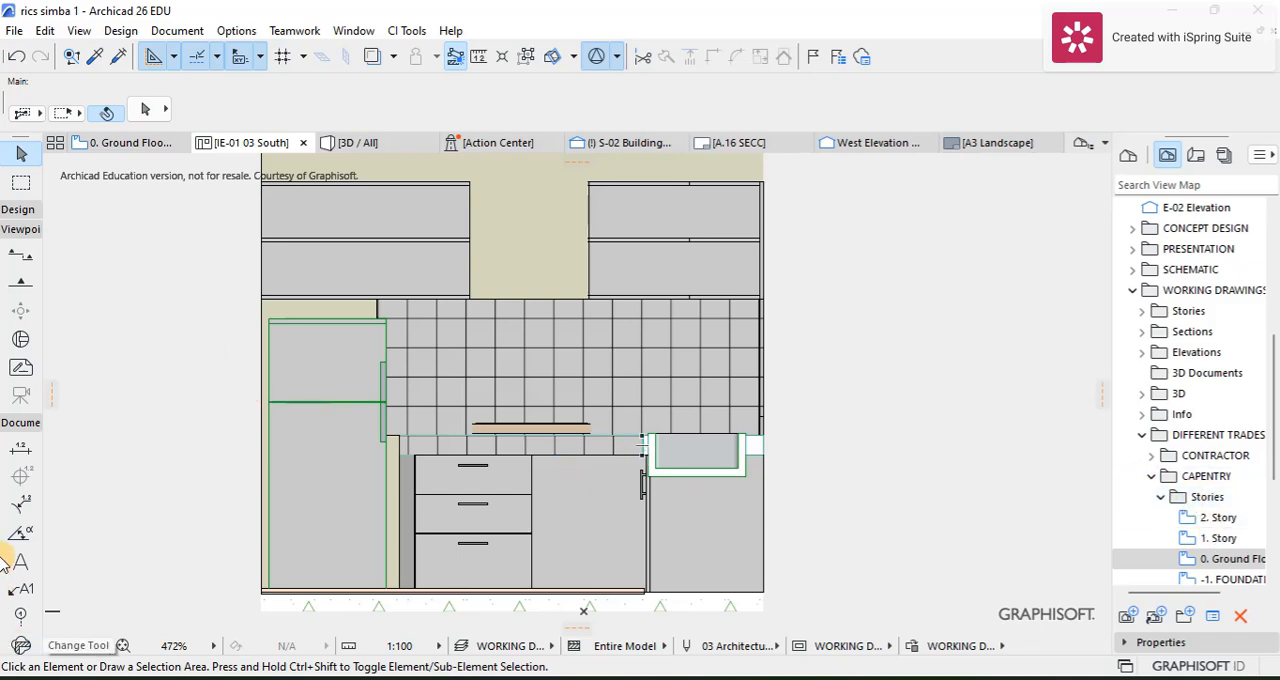
# Step: Start dimensioning the south kitchen interior elevation and set its drawing scale to 1:50
pyautogui.scroll(7, 246, 286)
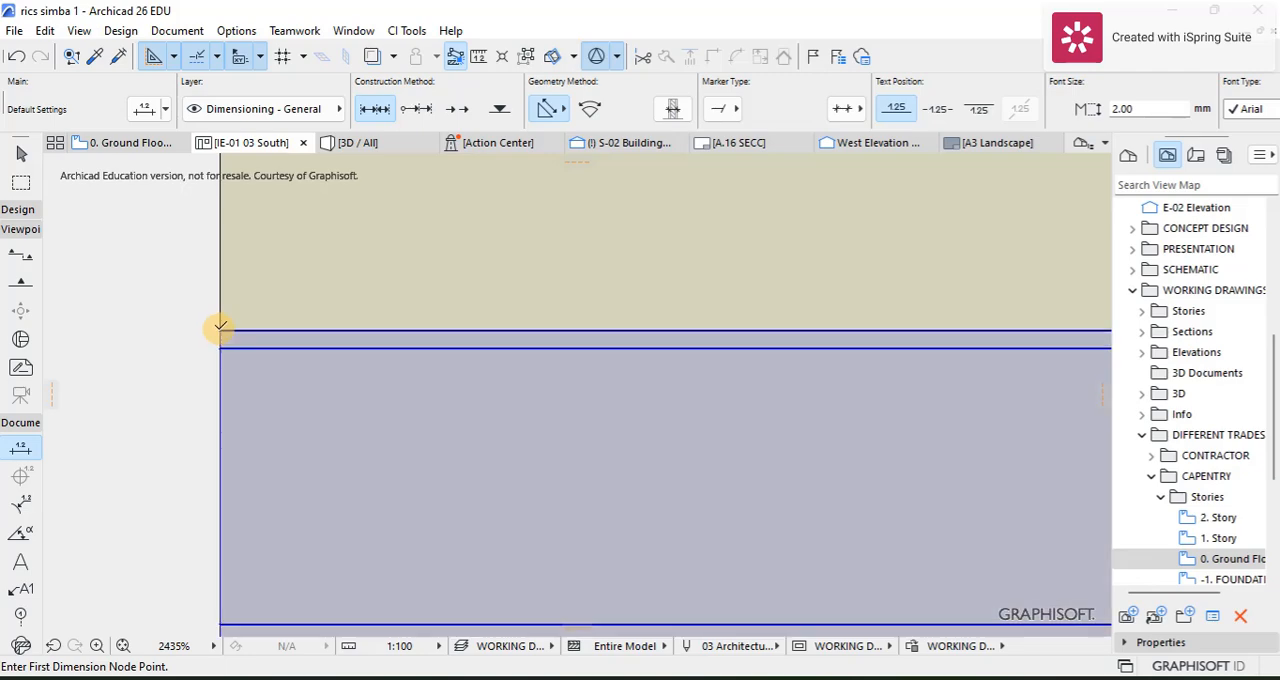
pyautogui.scroll(-9, 214, 323)
pyautogui.scroll(-1, 554, 372)
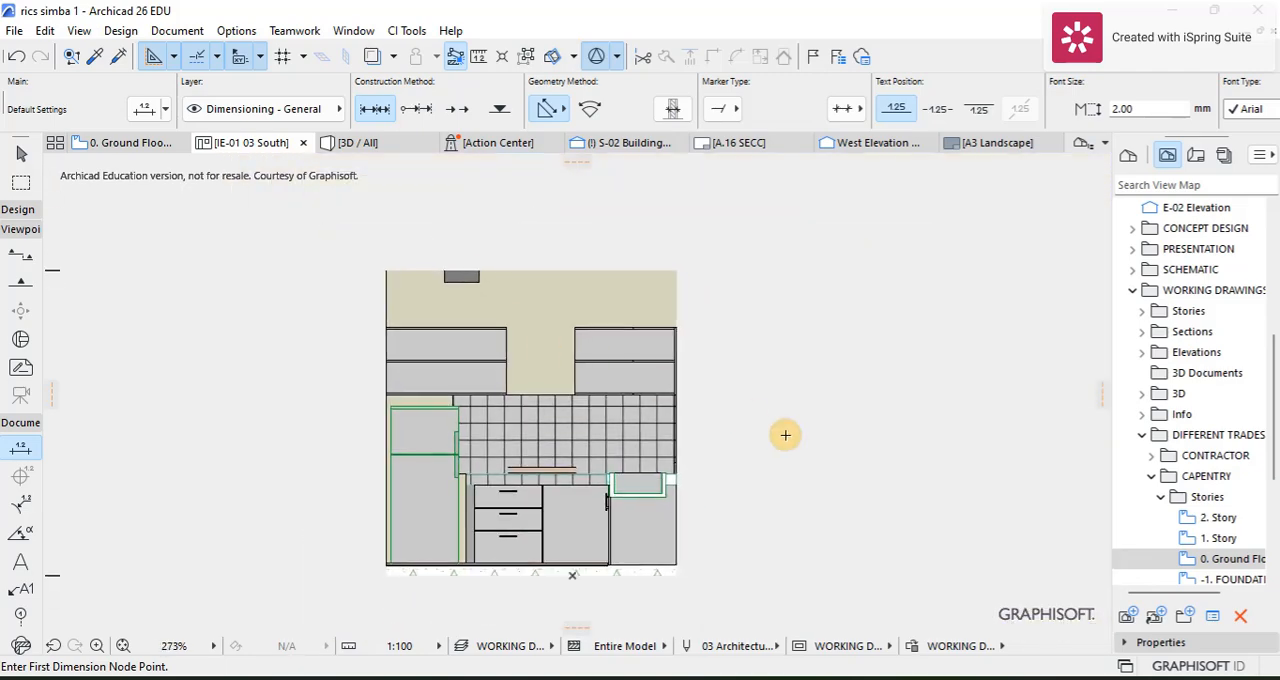
pyautogui.click(437, 647)
pyautogui.click(472, 514)
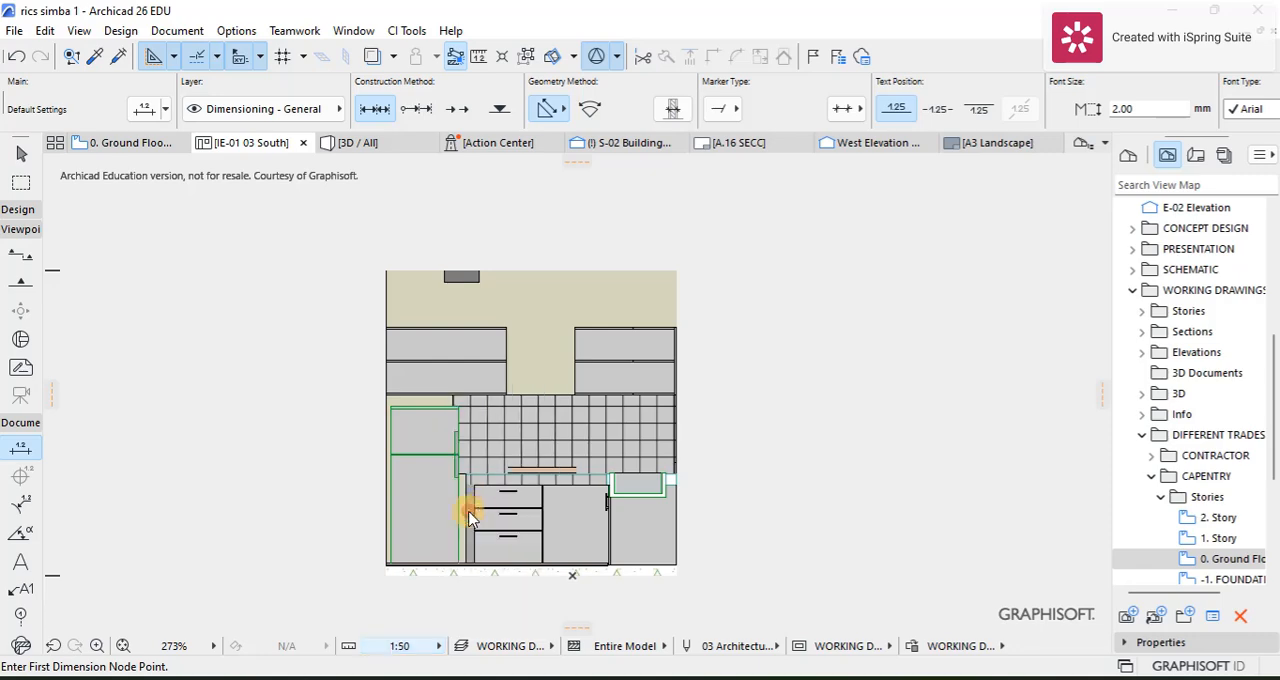
# Step: Dimension the width of the wall cabinet above the fridge, placing the dimension line just above the cabinet
pyautogui.scroll(3, 540, 446)
pyautogui.scroll(-3, 477, 400)
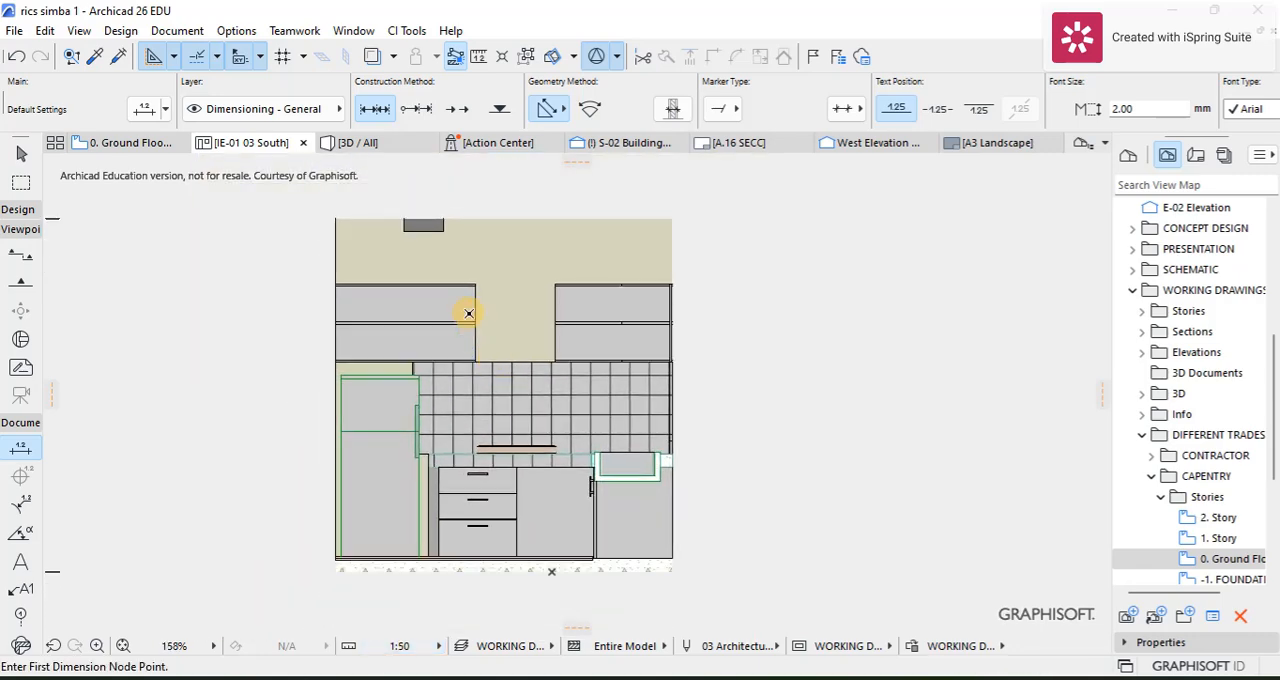
pyautogui.scroll(1, 484, 278)
pyautogui.click(488, 262)
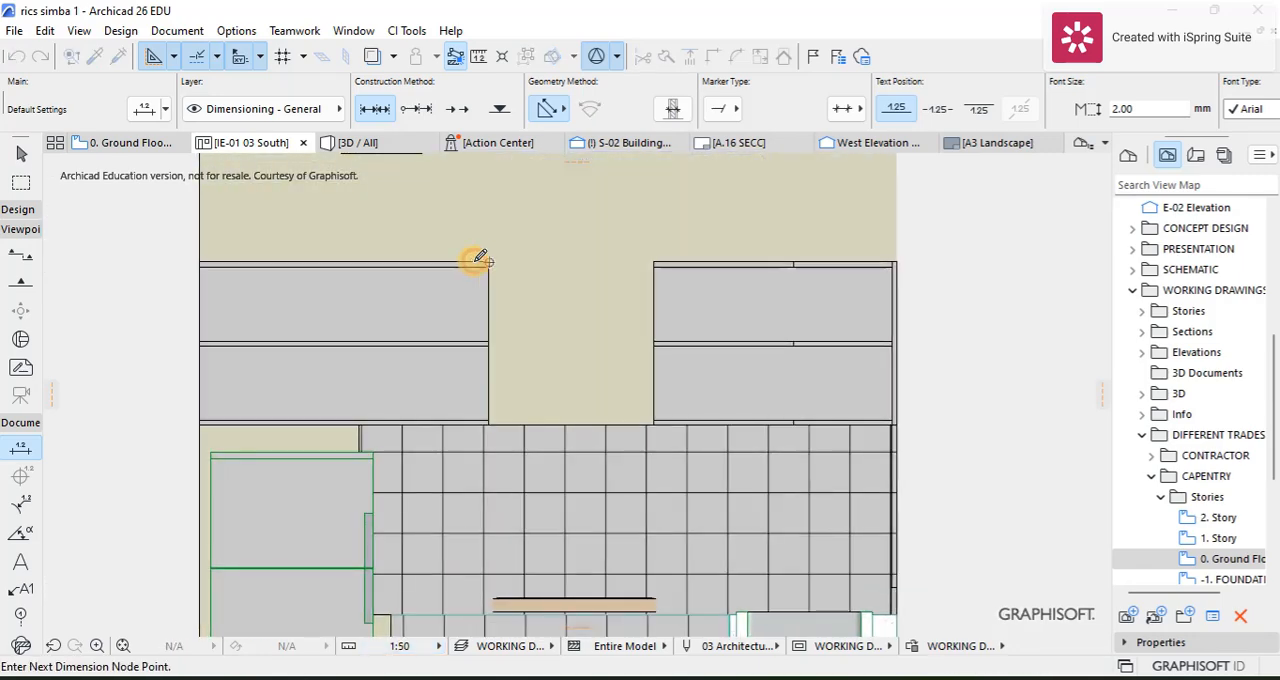
pyautogui.rightClick(200, 262)
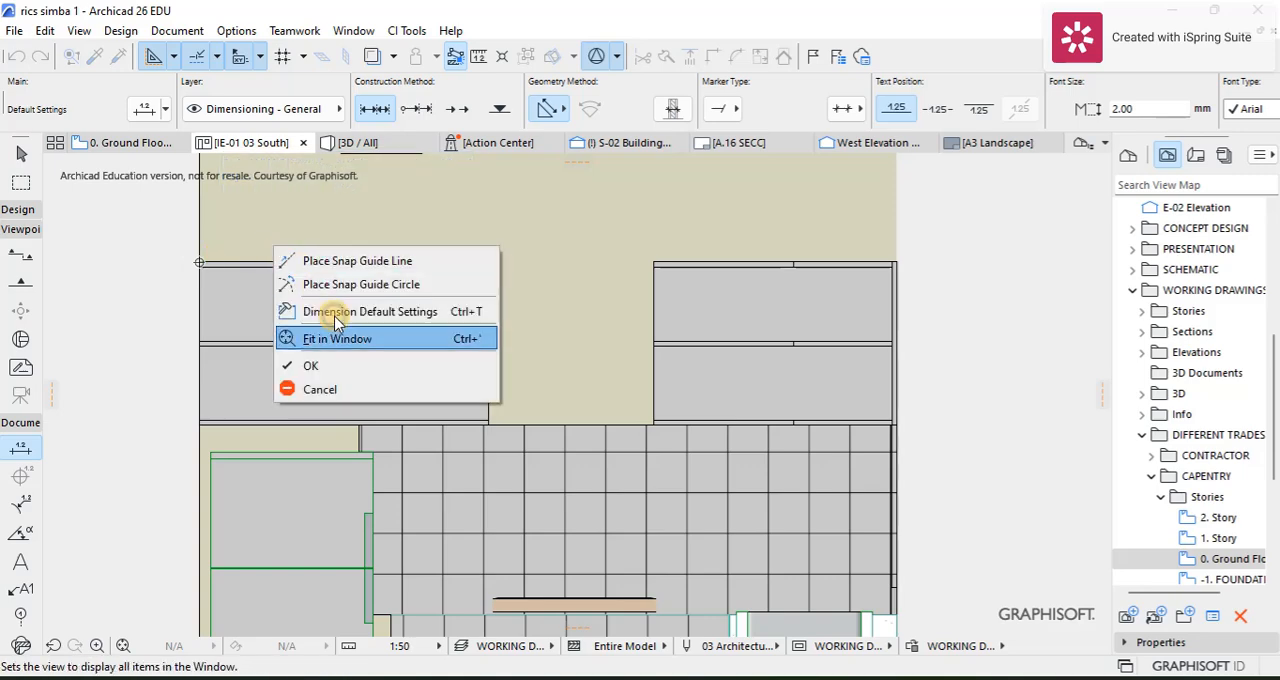
pyautogui.click(352, 366)
pyautogui.click(323, 229)
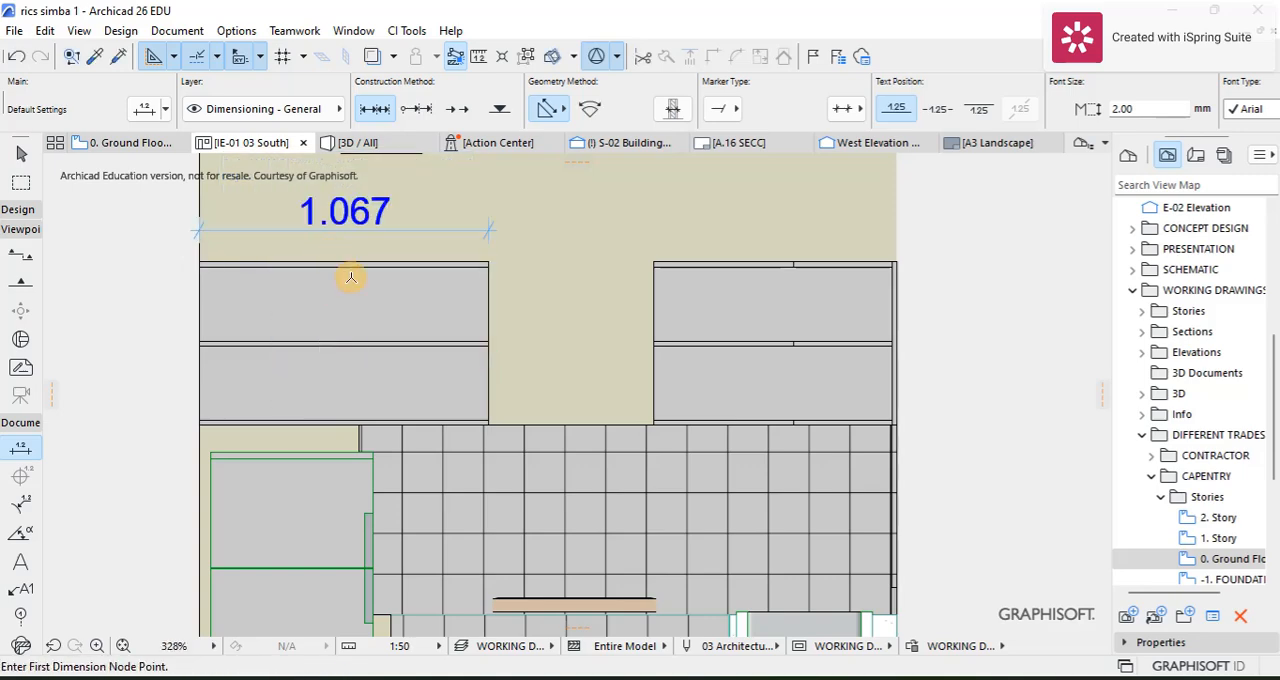
# Step: Dimension the height of the wall cabinet above the fridge along its inner side edge
pyautogui.scroll(3, 480, 267)
pyautogui.click(500, 258)
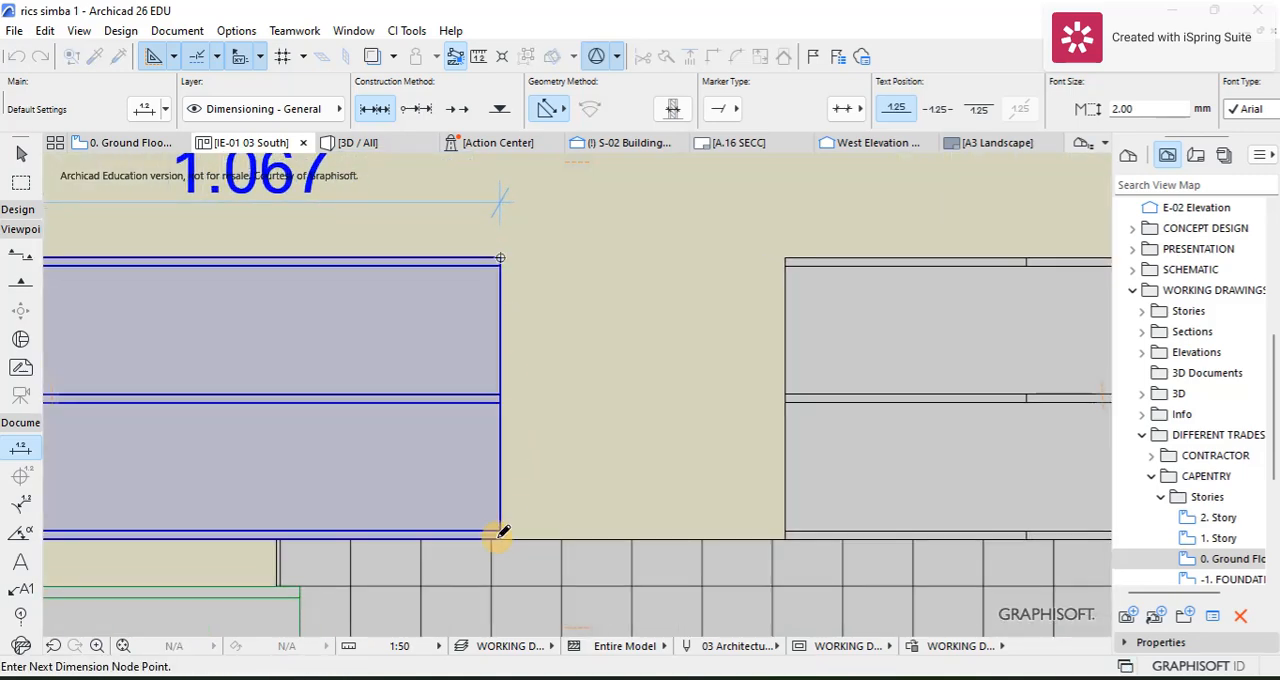
pyautogui.click(501, 538)
pyautogui.rightClick(512, 475)
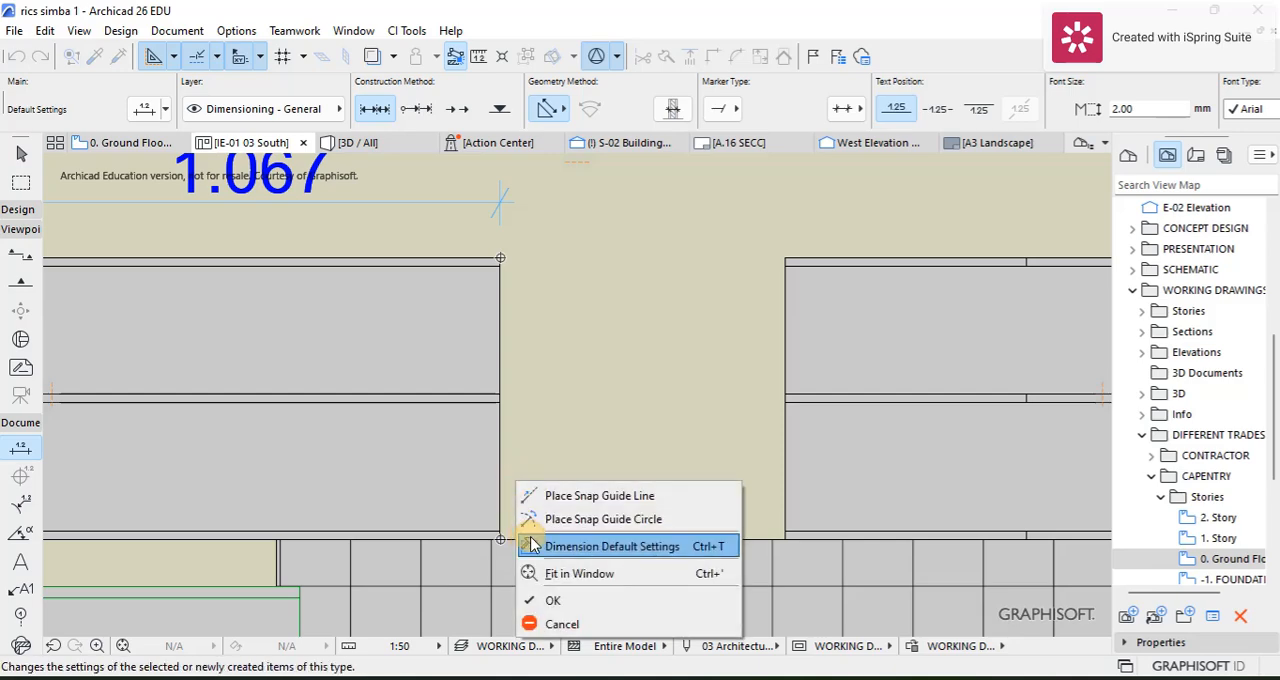
pyautogui.click(523, 598)
pyautogui.click(536, 449)
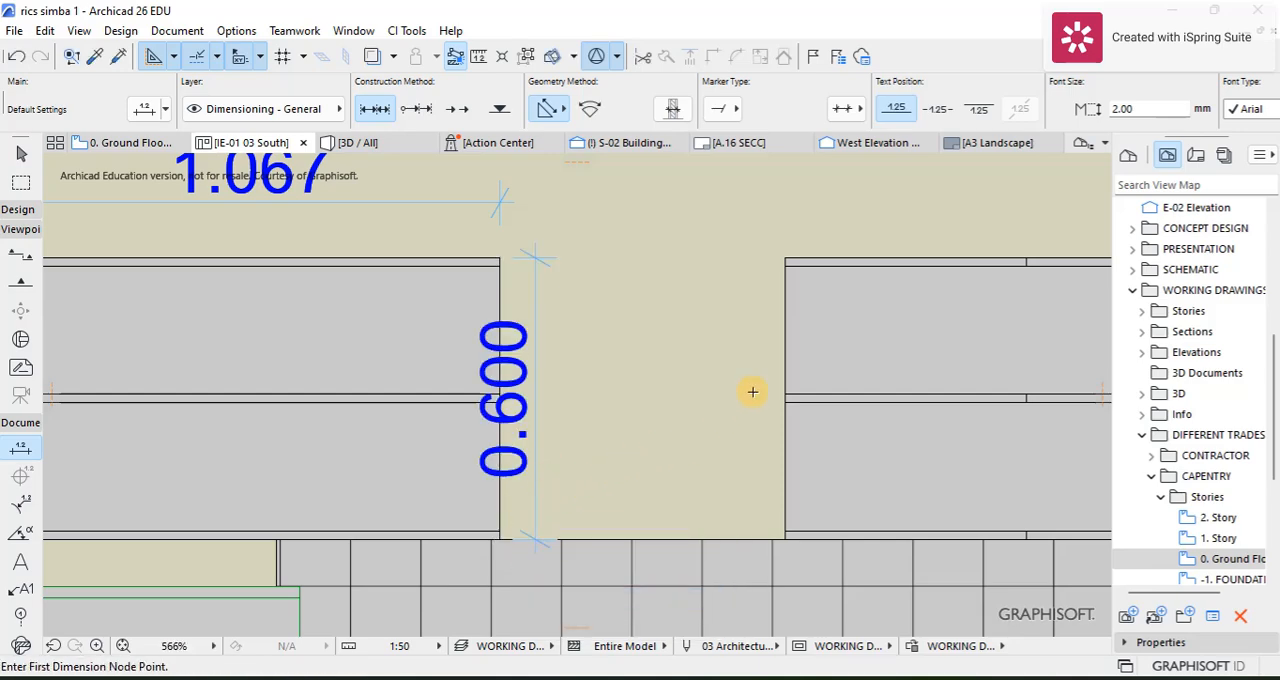
# Step: Dimension the height of the wall cabinet above the sink, placing the dimension line in the gap between both wall cabinets
pyautogui.click(786, 257)
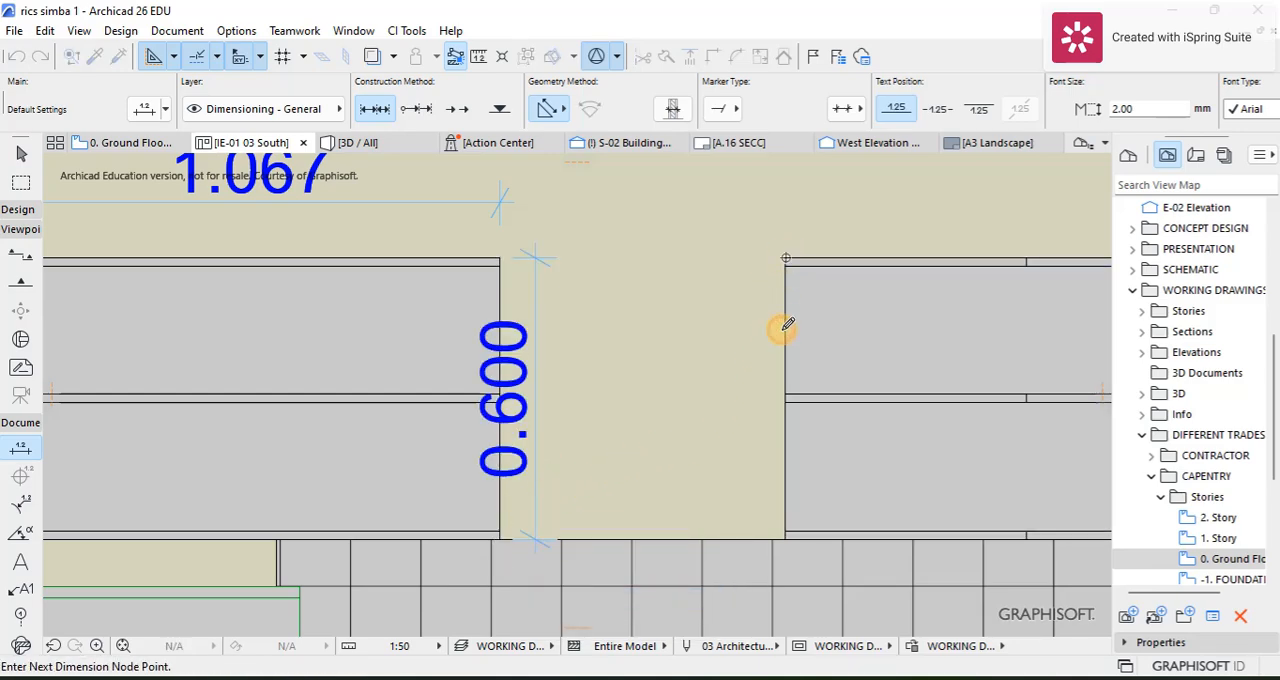
pyautogui.click(786, 537)
pyautogui.rightClick(712, 466)
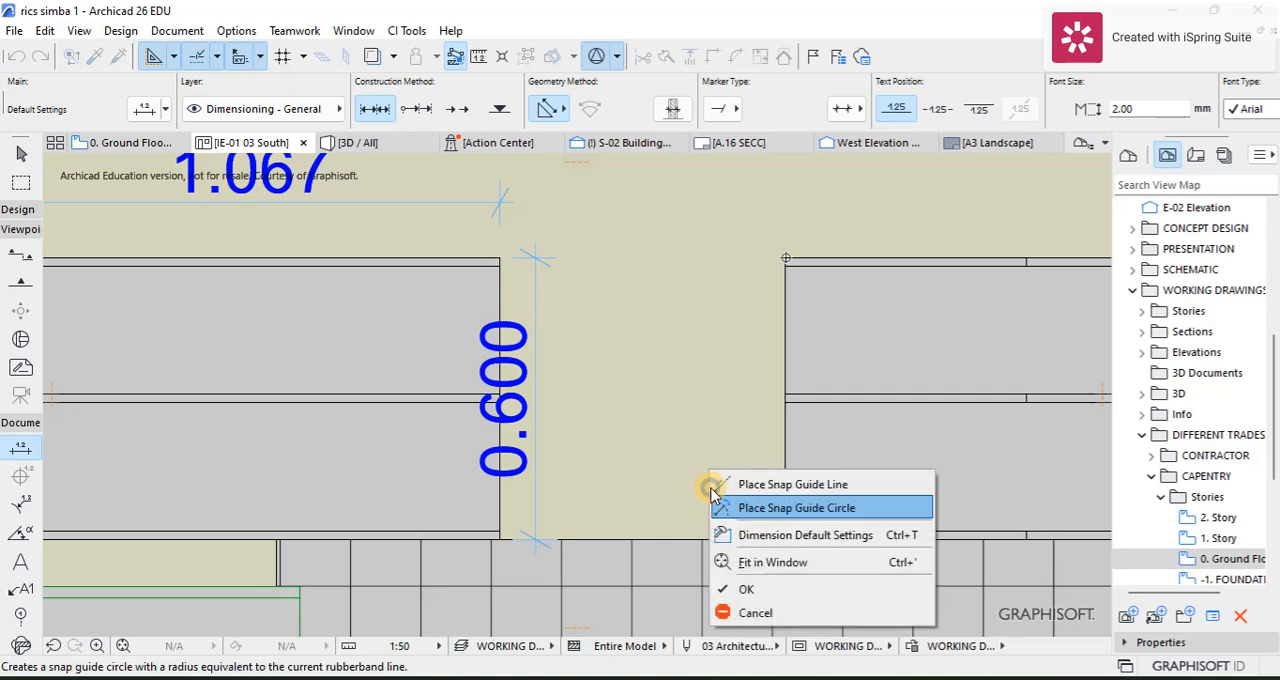
pyautogui.click(745, 589)
pyautogui.click(736, 462)
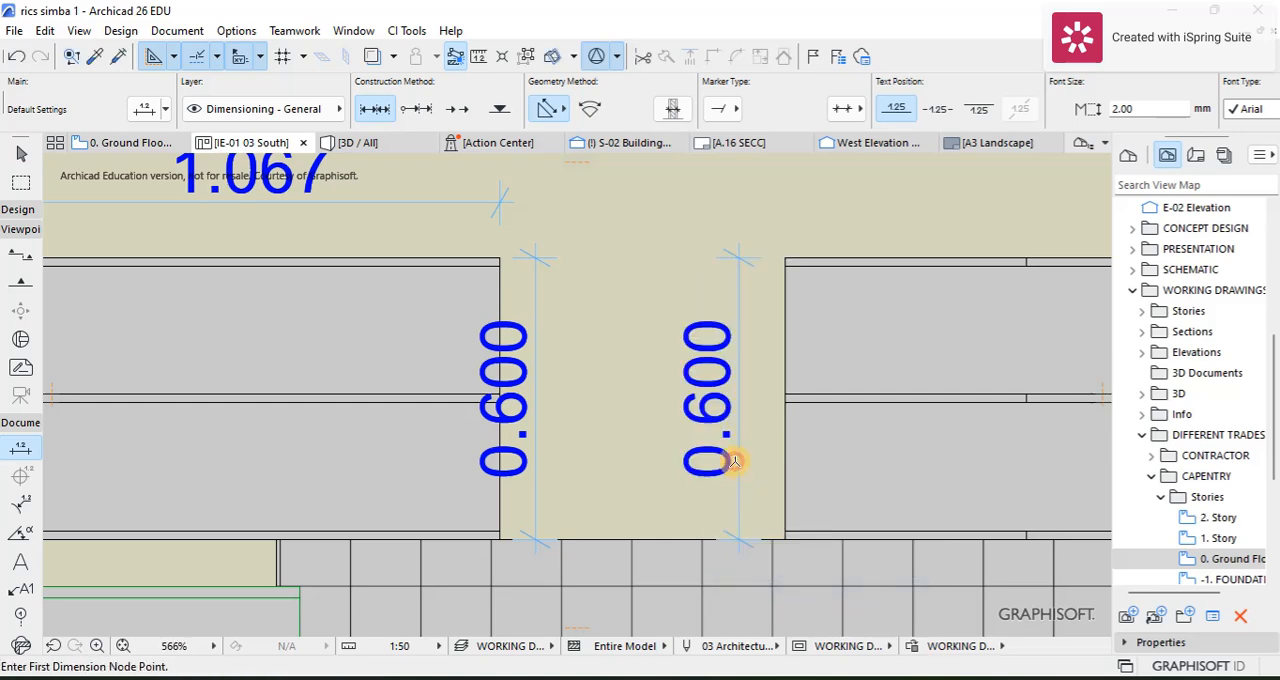
# Step: Dimension the width of the wall cabinet above the sink, placing the dimension line just above it
pyautogui.scroll(-1, 722, 315)
pyautogui.moveTo(704, 321); pyautogui.dragTo(502, 360, button='middle')
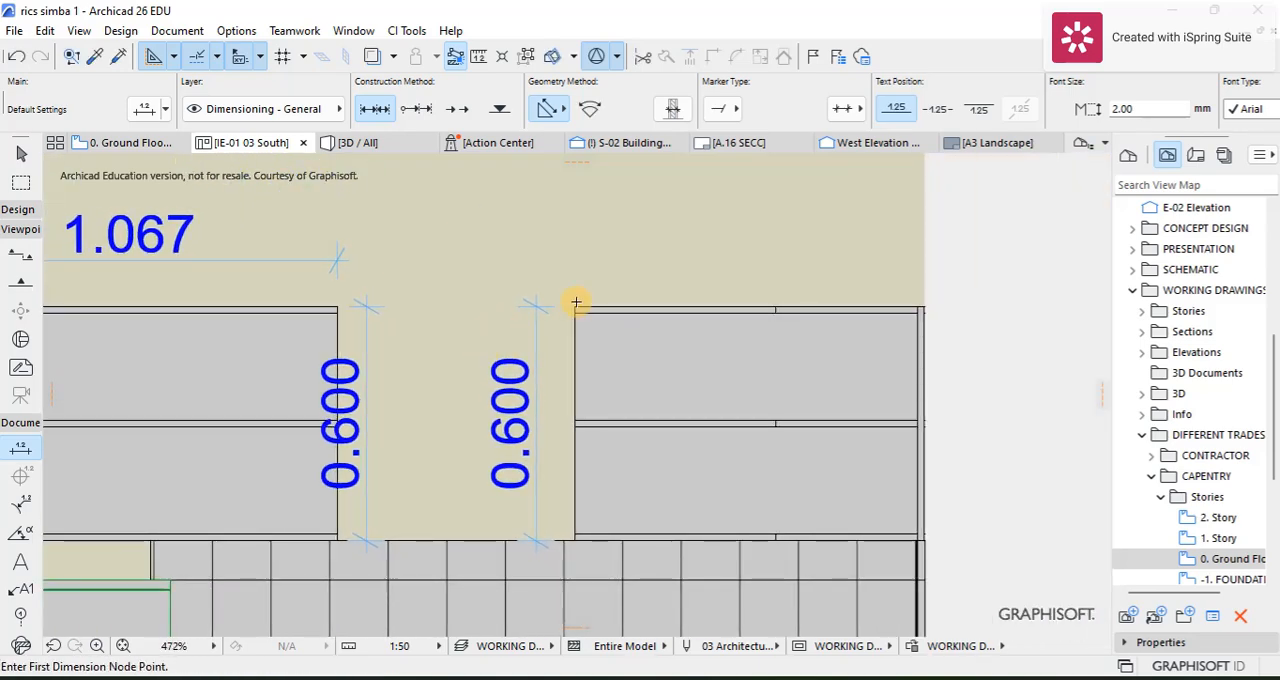
pyautogui.click(575, 306)
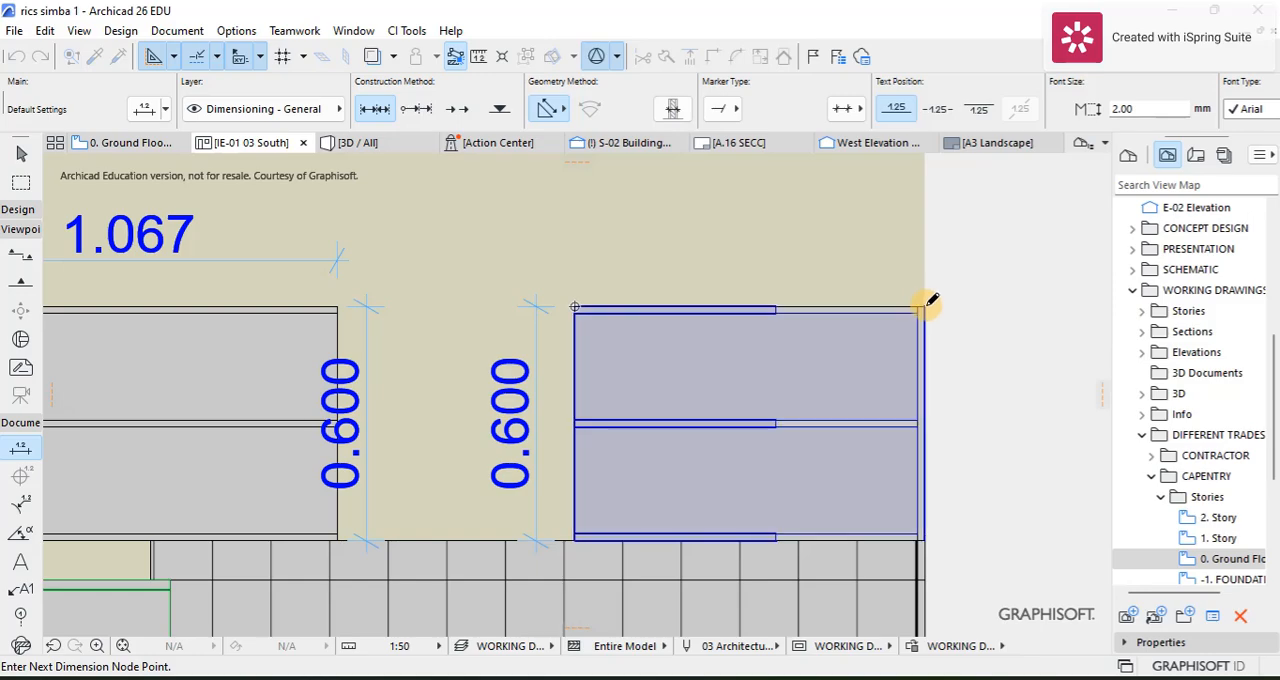
pyautogui.rightClick(822, 278)
pyautogui.click(848, 396)
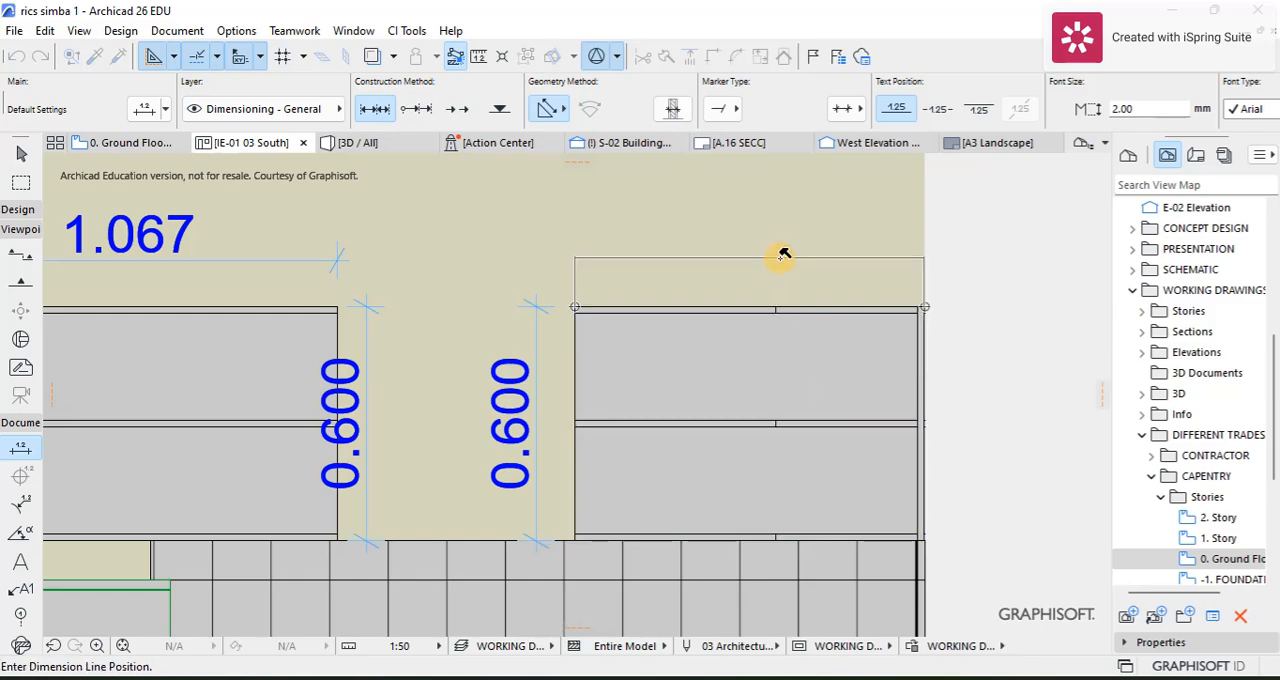
pyautogui.click(780, 256)
# Step: Dimension the height from the floor finish to the underside of the fridge-side wall cabinet, placing the line outside the wall
pyautogui.scroll(-5, 772, 307)
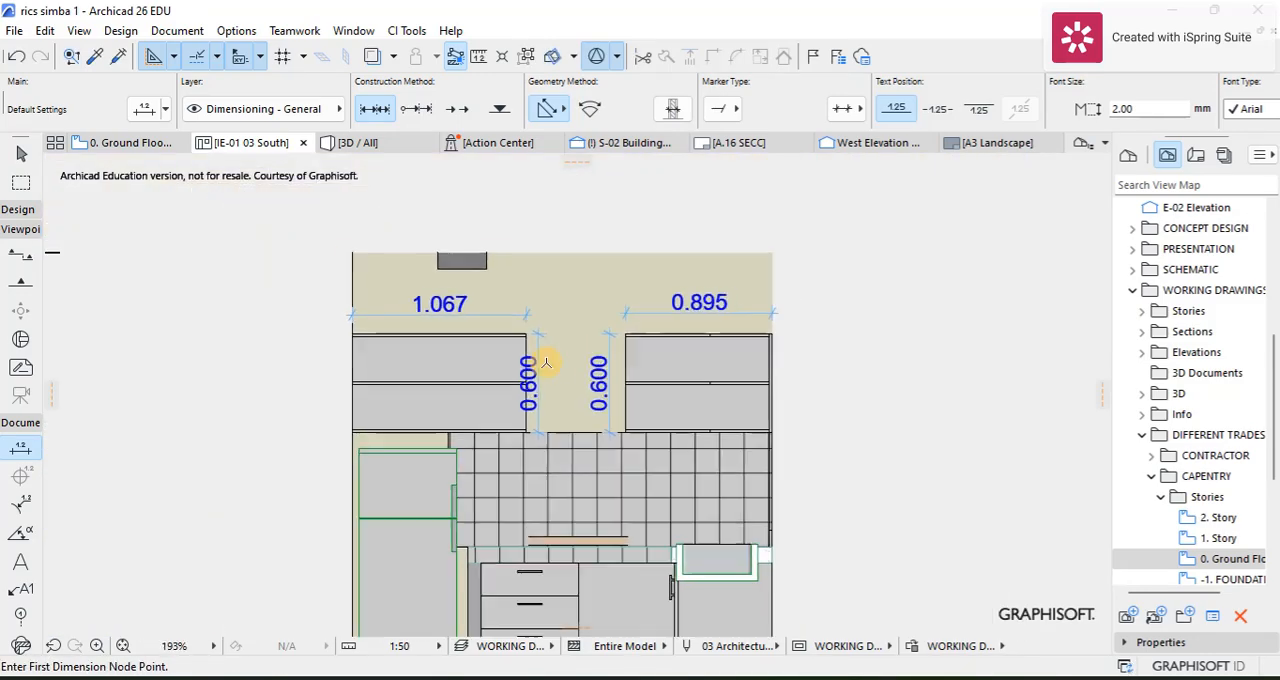
pyautogui.moveTo(552, 320); pyautogui.dragTo(580, 284, button='middle')
pyautogui.scroll(3, 361, 396)
pyautogui.scroll(4, 361, 396)
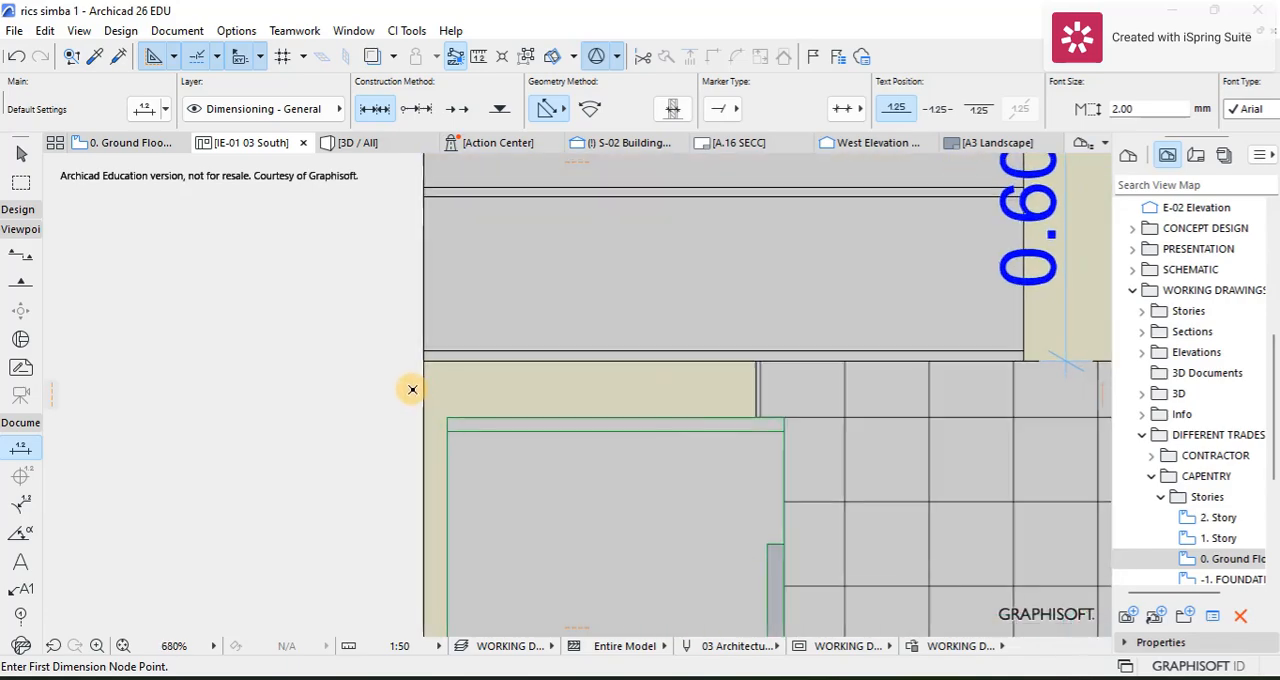
pyautogui.scroll(-1, 411, 386)
pyautogui.scroll(3, 419, 350)
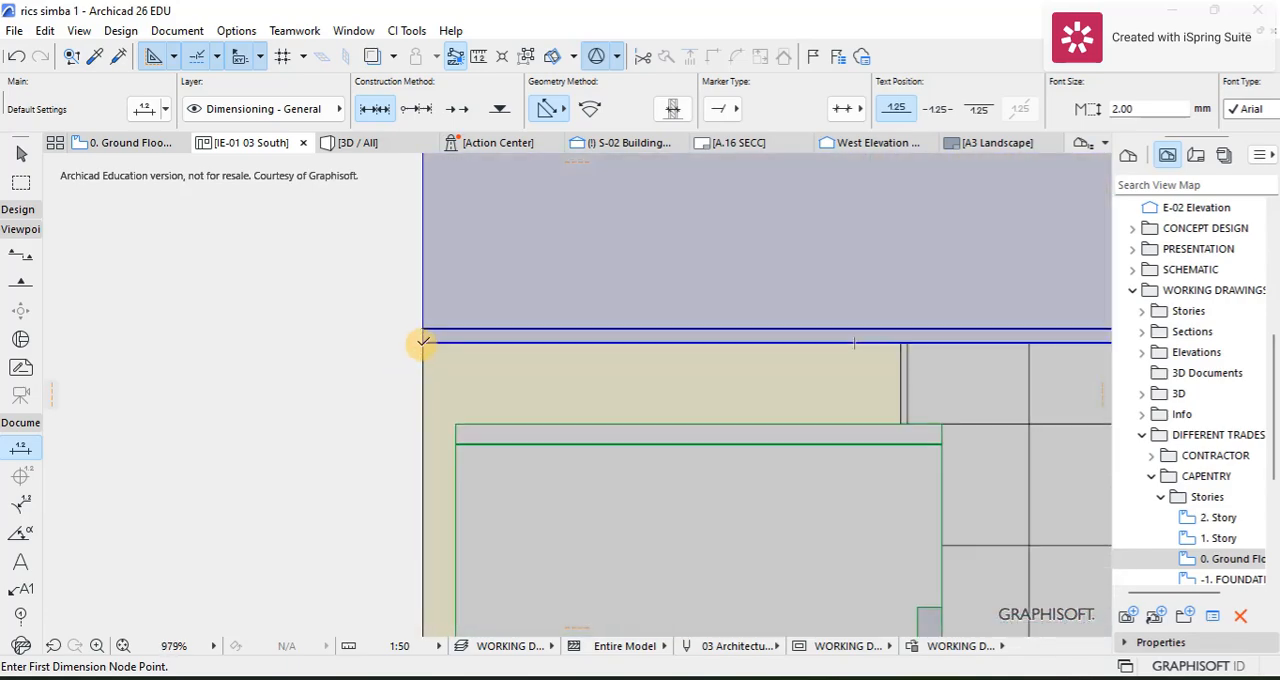
pyautogui.click(424, 340)
pyautogui.scroll(-5, 424, 350)
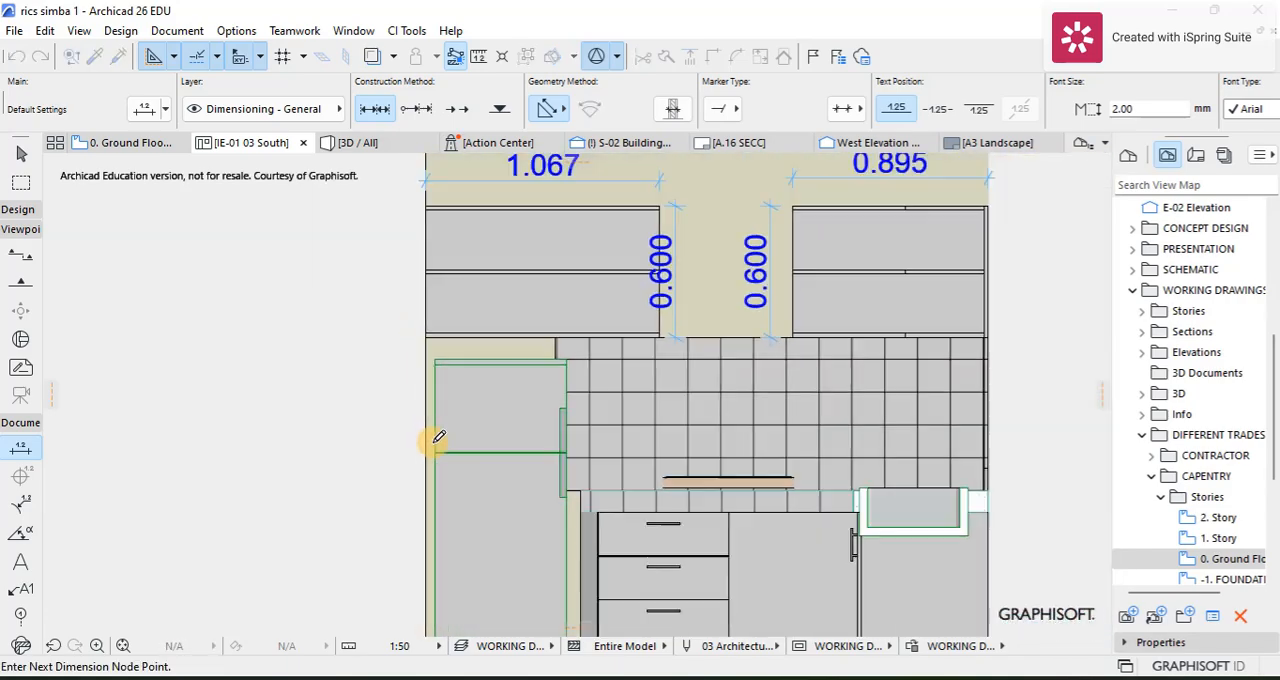
pyautogui.scroll(5, 434, 474)
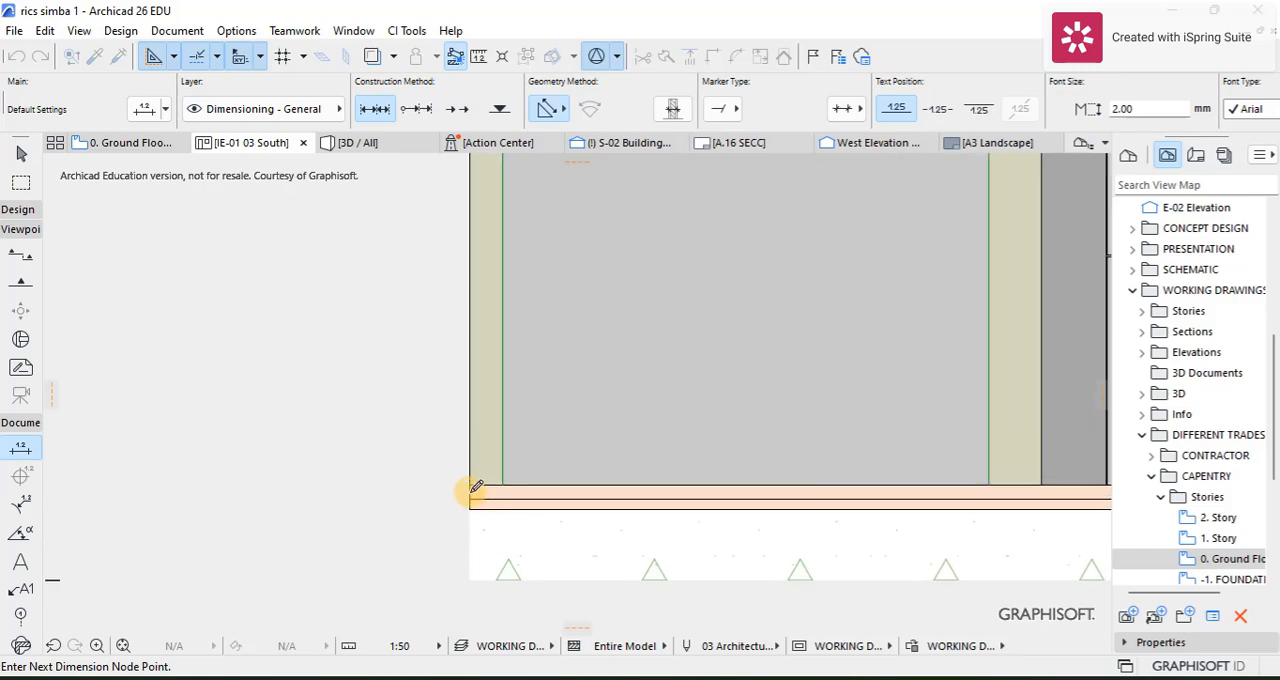
pyautogui.click(470, 484)
pyautogui.rightClick(338, 432)
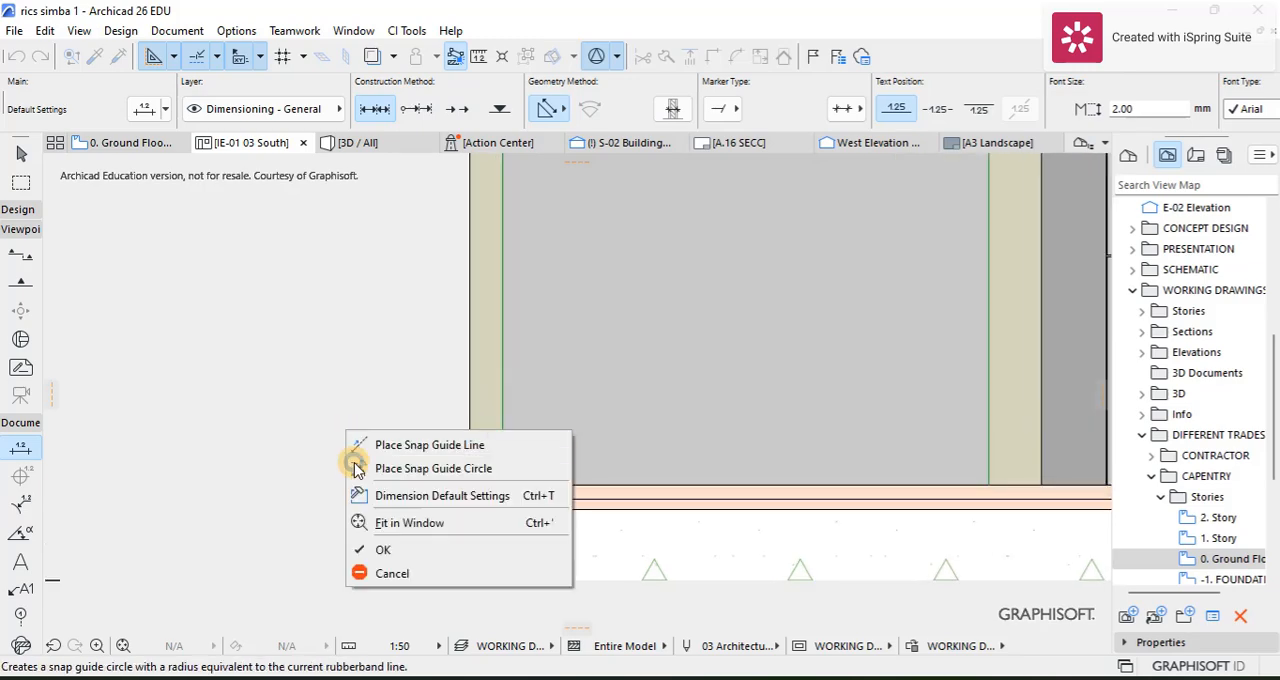
pyautogui.click(358, 551)
pyautogui.click(352, 468)
pyautogui.scroll(-5, 386, 456)
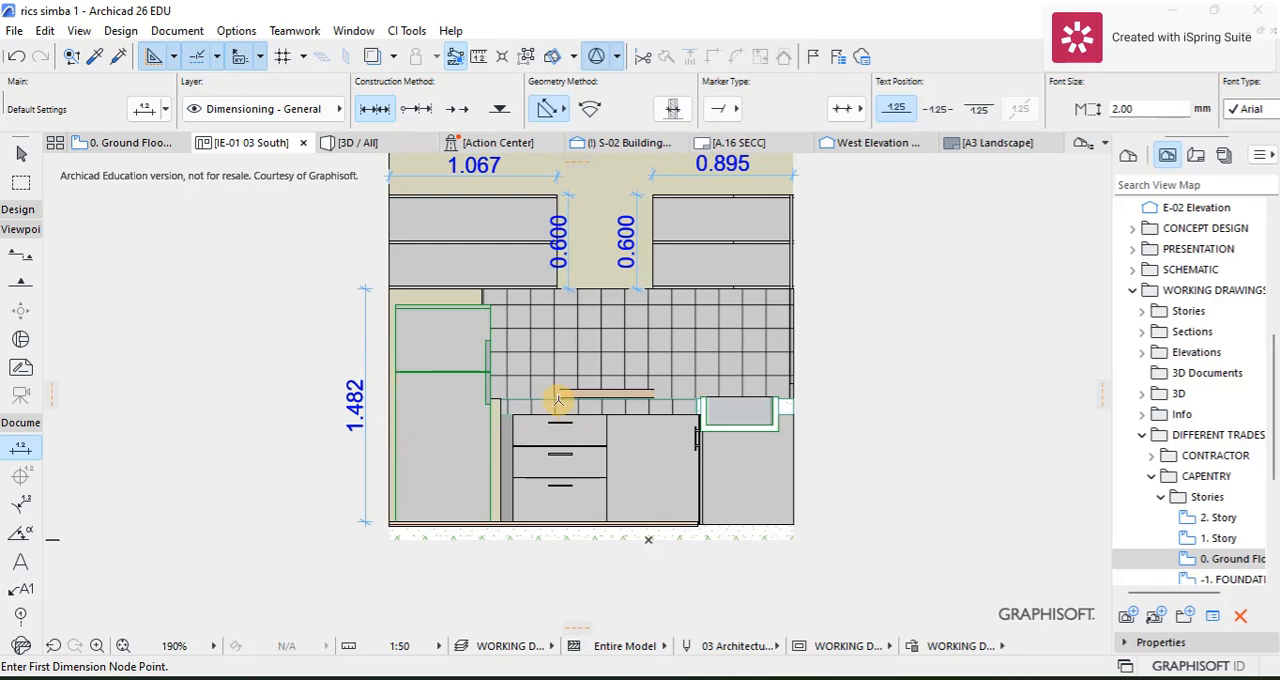
# Step: Dimension the width of the three-drawer base unit along its top edge, placing the line just above it
pyautogui.scroll(15, 558, 400)
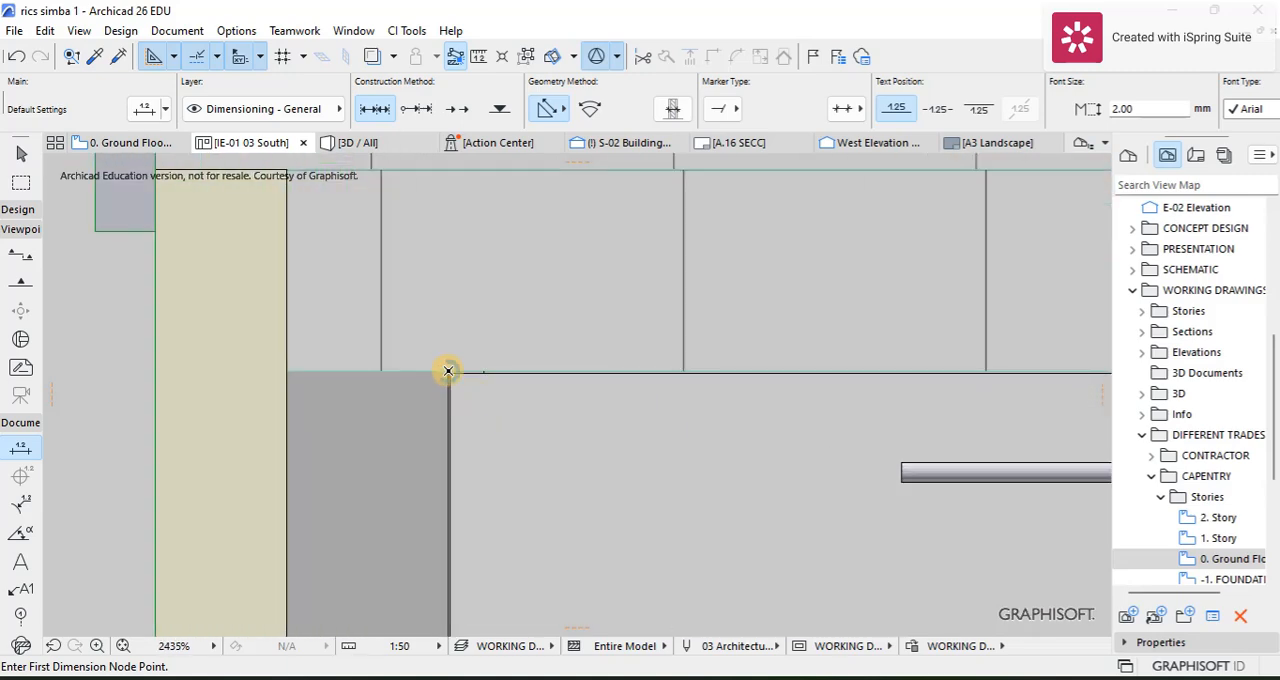
pyautogui.scroll(-8, 553, 350)
pyautogui.scroll(10, 700, 423)
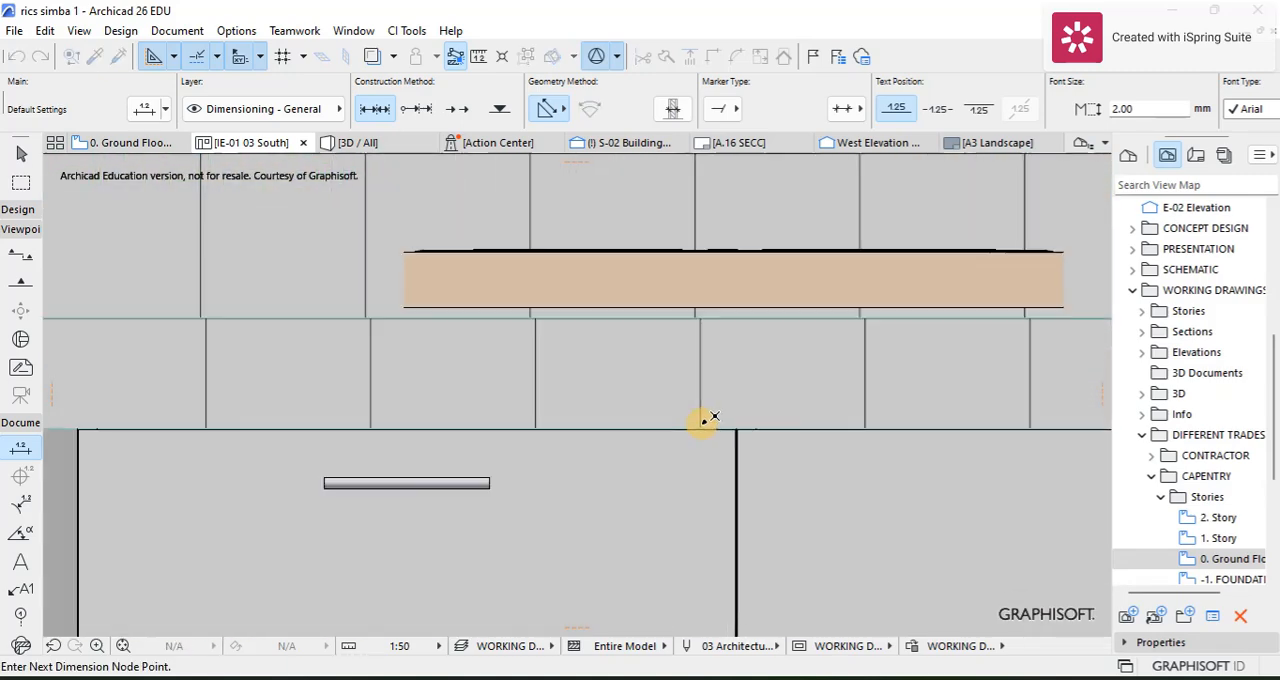
pyautogui.scroll(1, 748, 431)
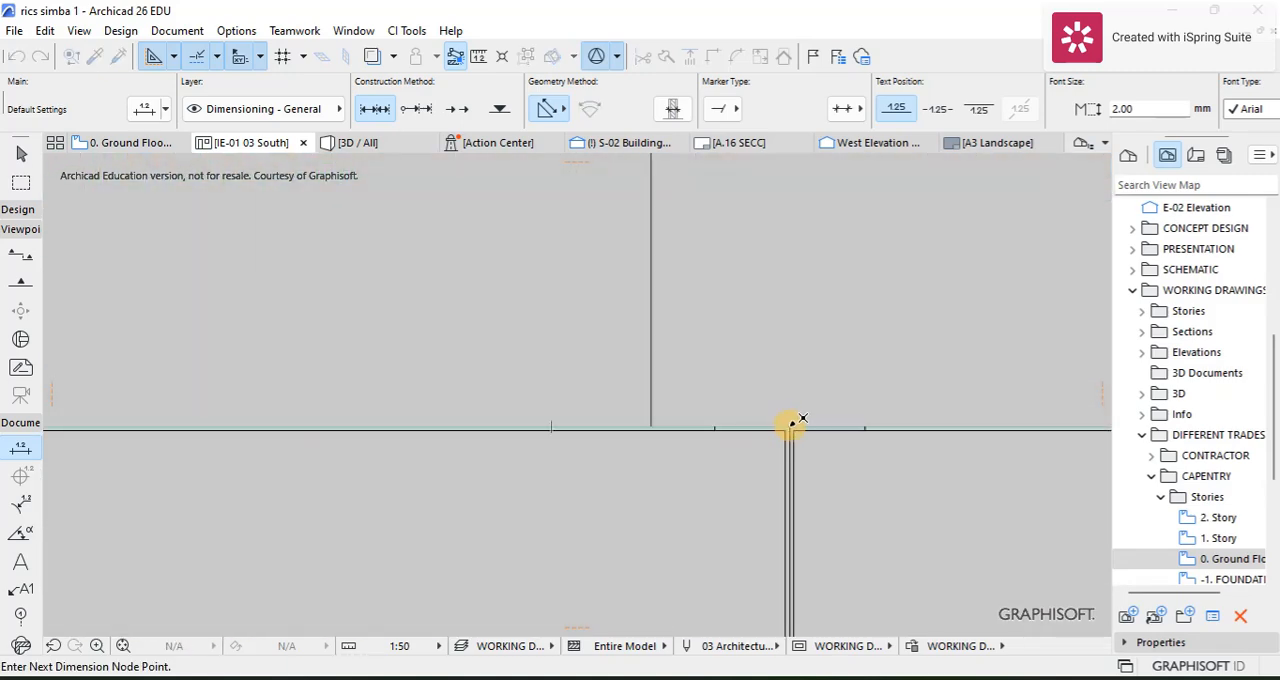
pyautogui.rightClick(634, 375)
pyautogui.click(634, 503)
pyautogui.click(566, 348)
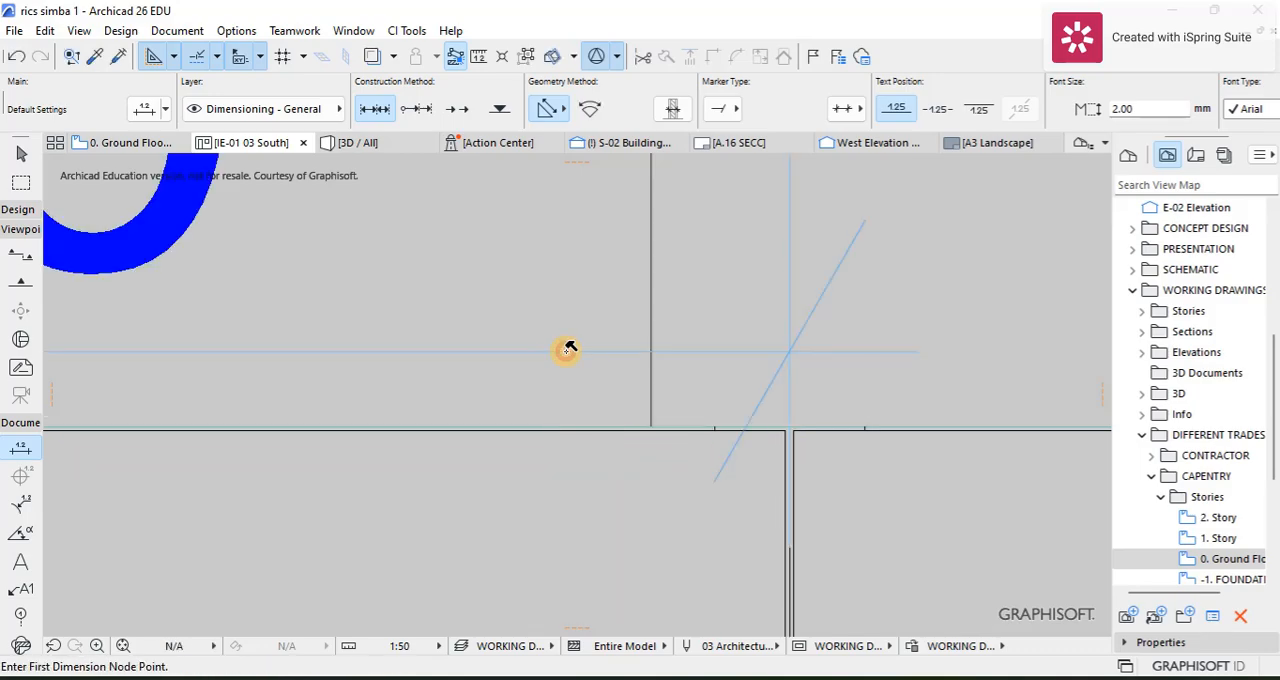
pyautogui.scroll(-7, 568, 355)
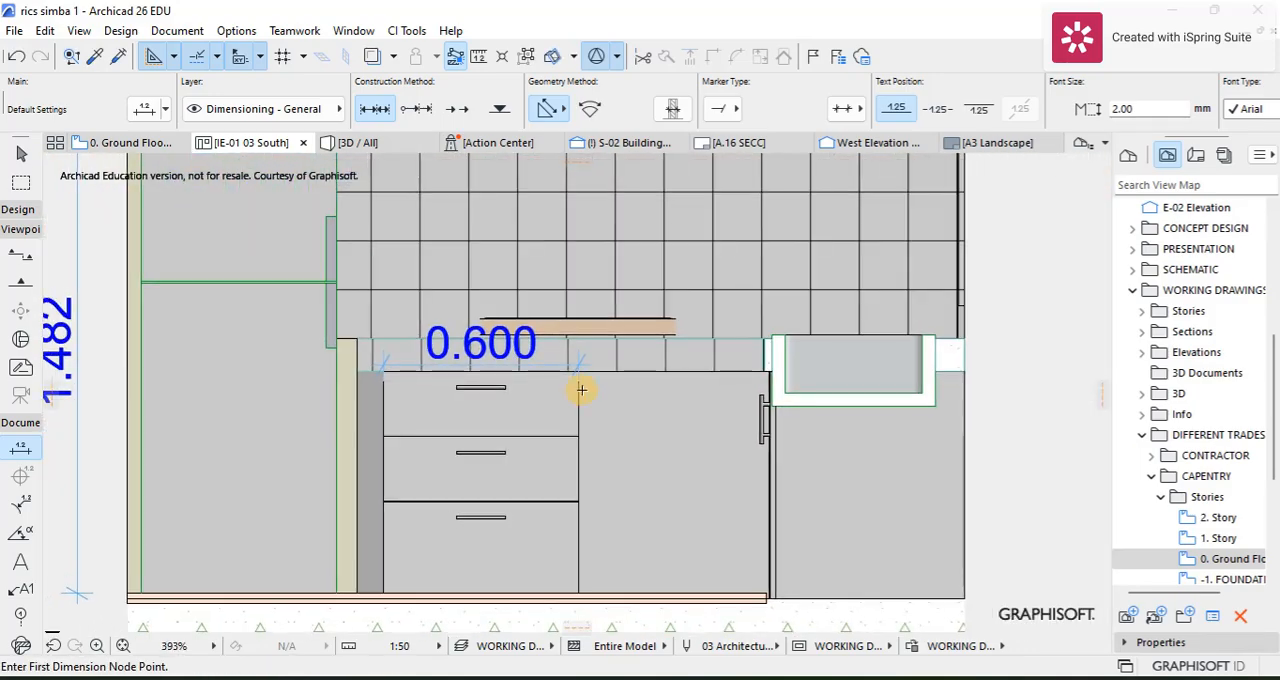
pyautogui.scroll(10, 581, 390)
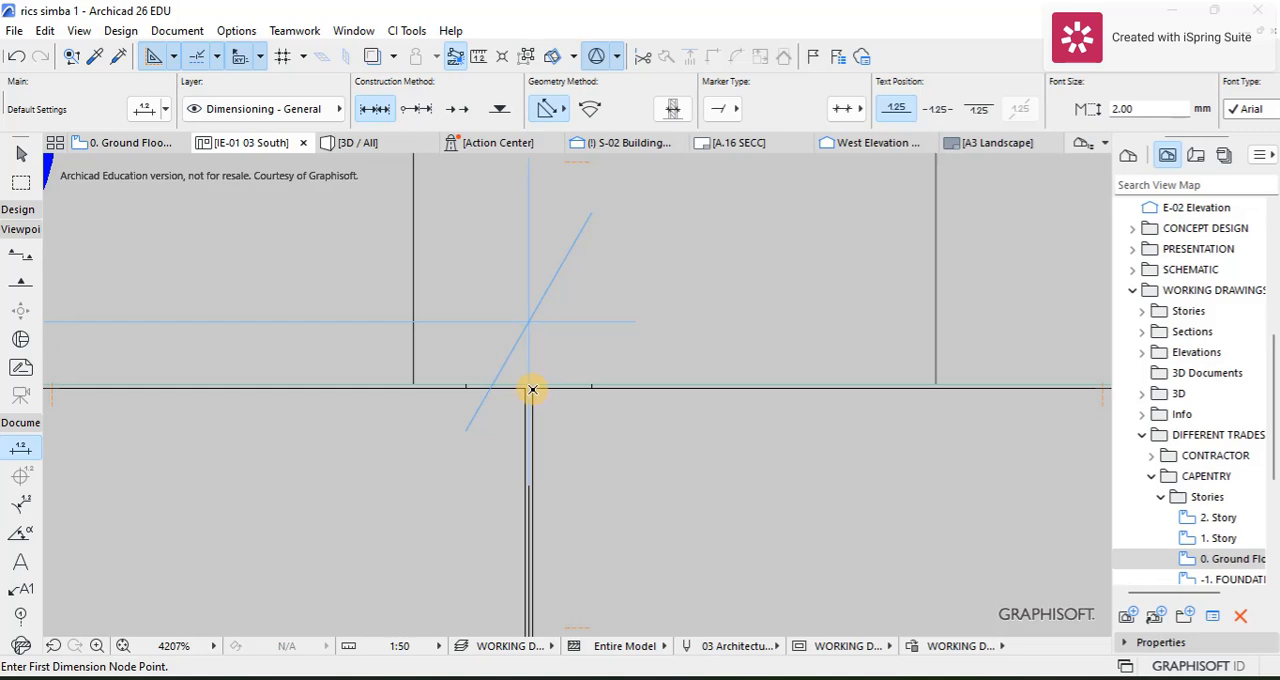
pyautogui.scroll(-5, 737, 346)
pyautogui.scroll(8, 700, 423)
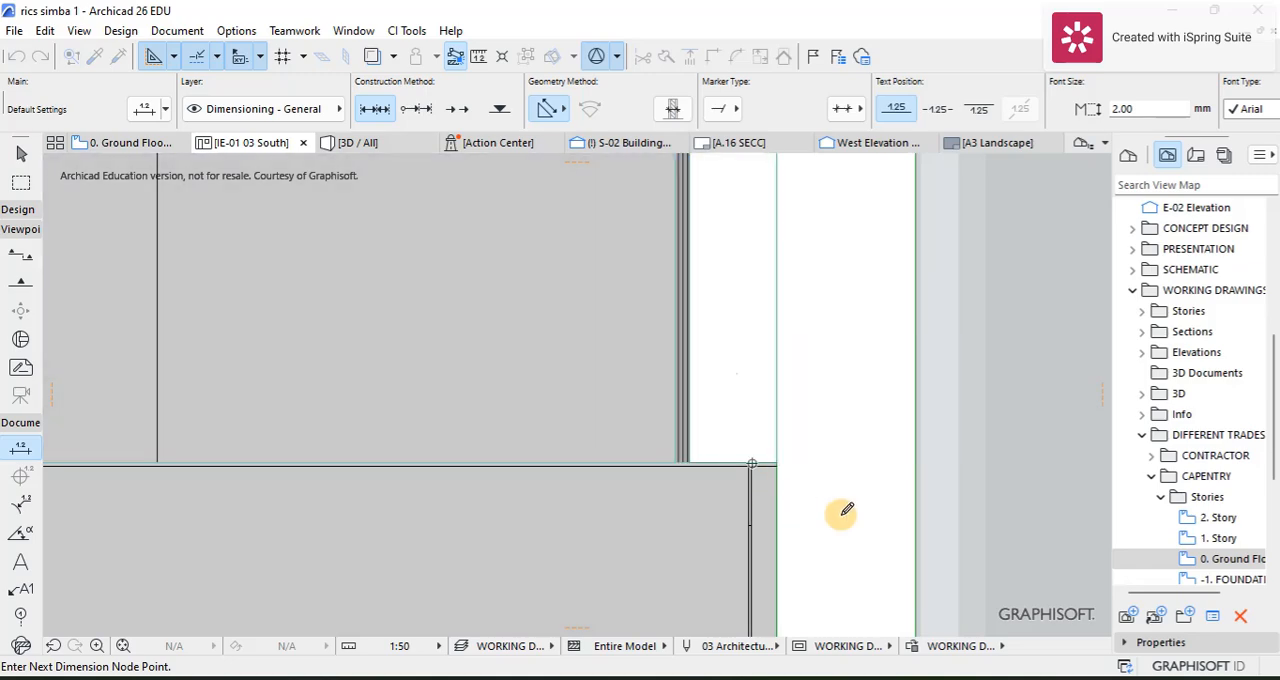
pyautogui.doubleClick(883, 518)
pyautogui.click(779, 488)
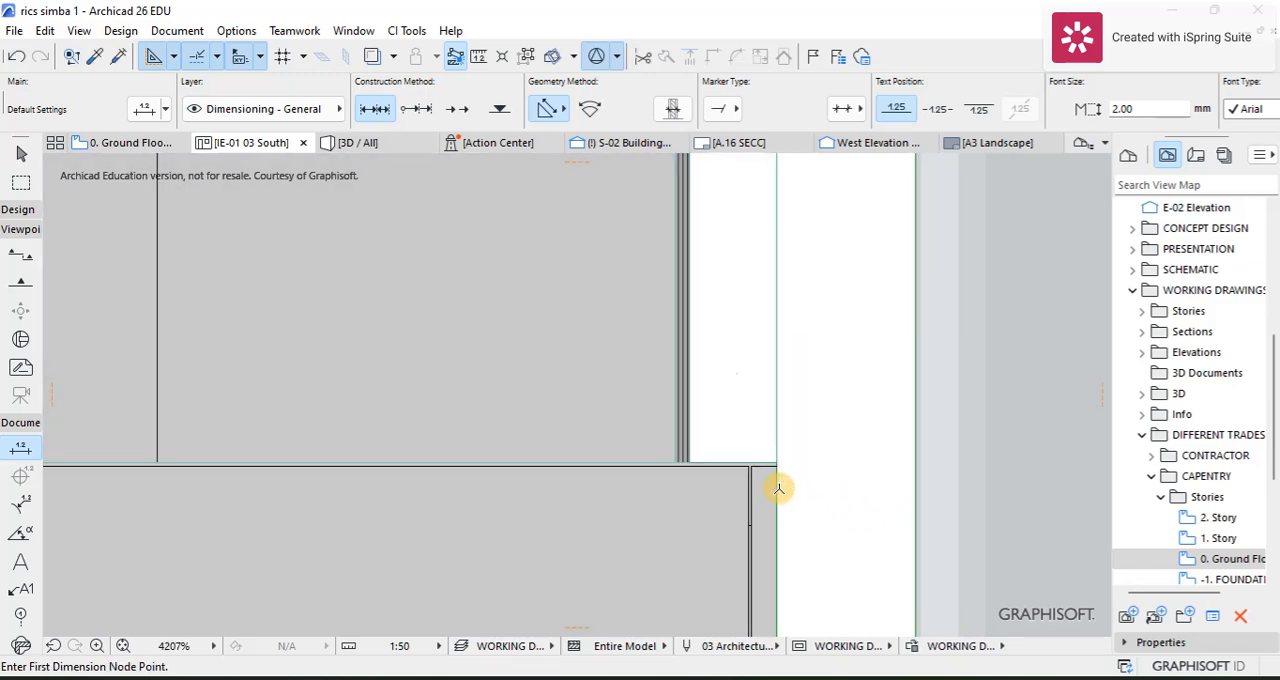
# Step: Dimension the width of the base unit door between the drawers and the sink, placing the line just above its top edge
pyautogui.scroll(4, 739, 474)
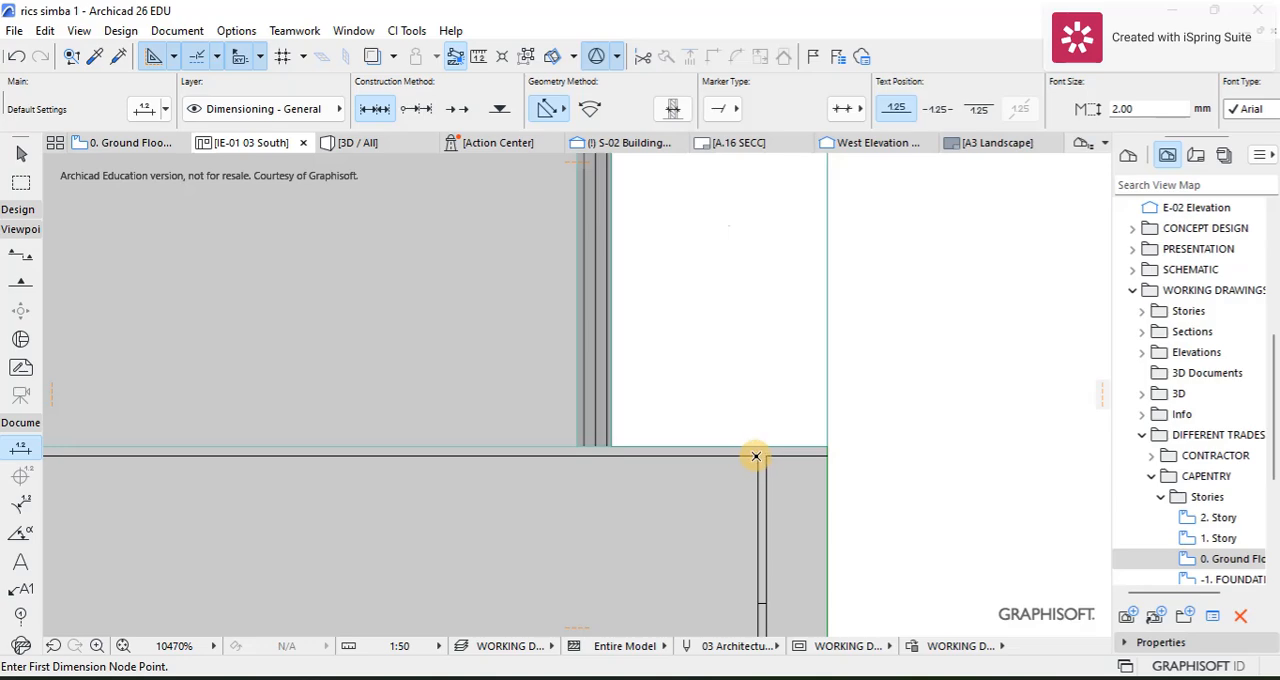
pyautogui.scroll(-9, 745, 470)
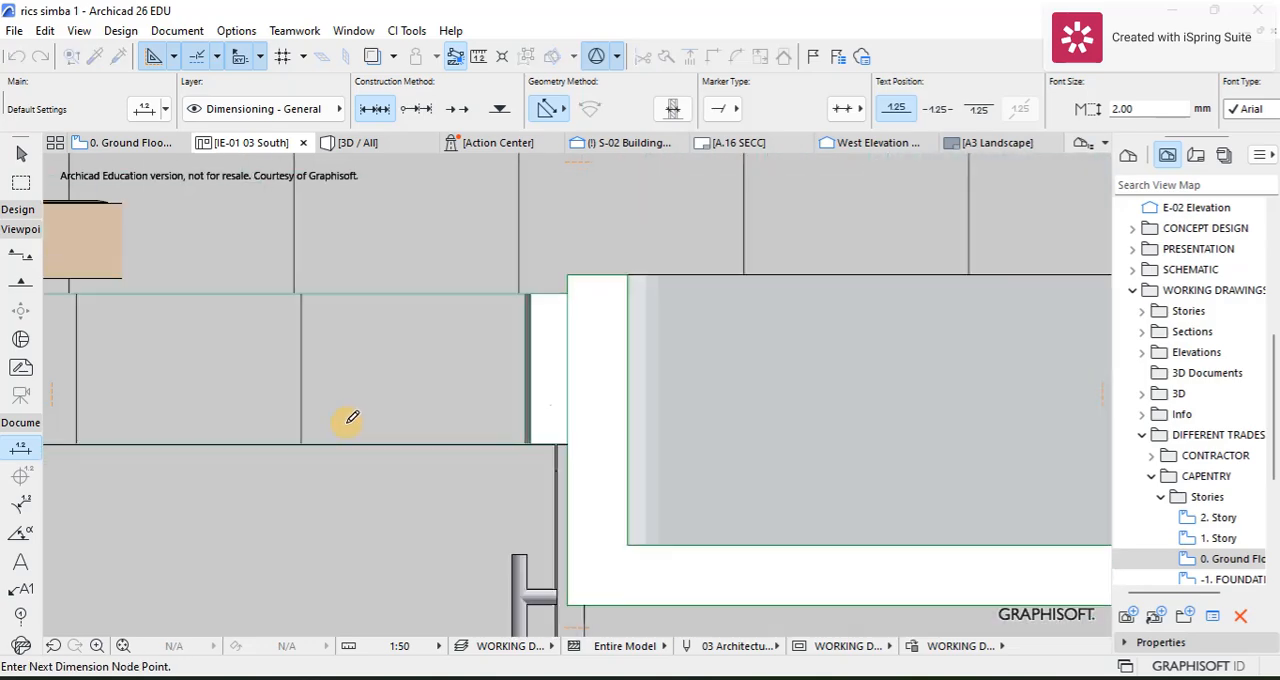
pyautogui.moveTo(228, 411); pyautogui.dragTo(640, 394, button='middle')
pyautogui.scroll(6, 115, 397)
pyautogui.scroll(4, 510, 528)
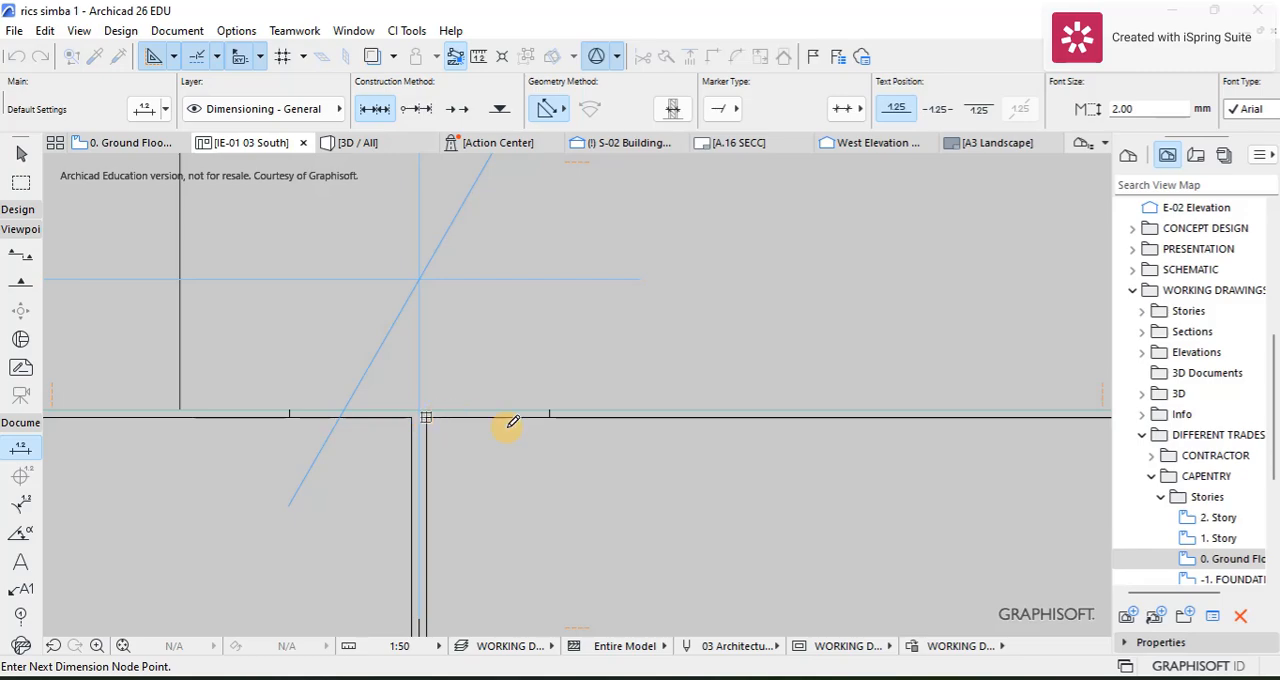
pyautogui.click(693, 560)
pyautogui.scroll(-2, 691, 345)
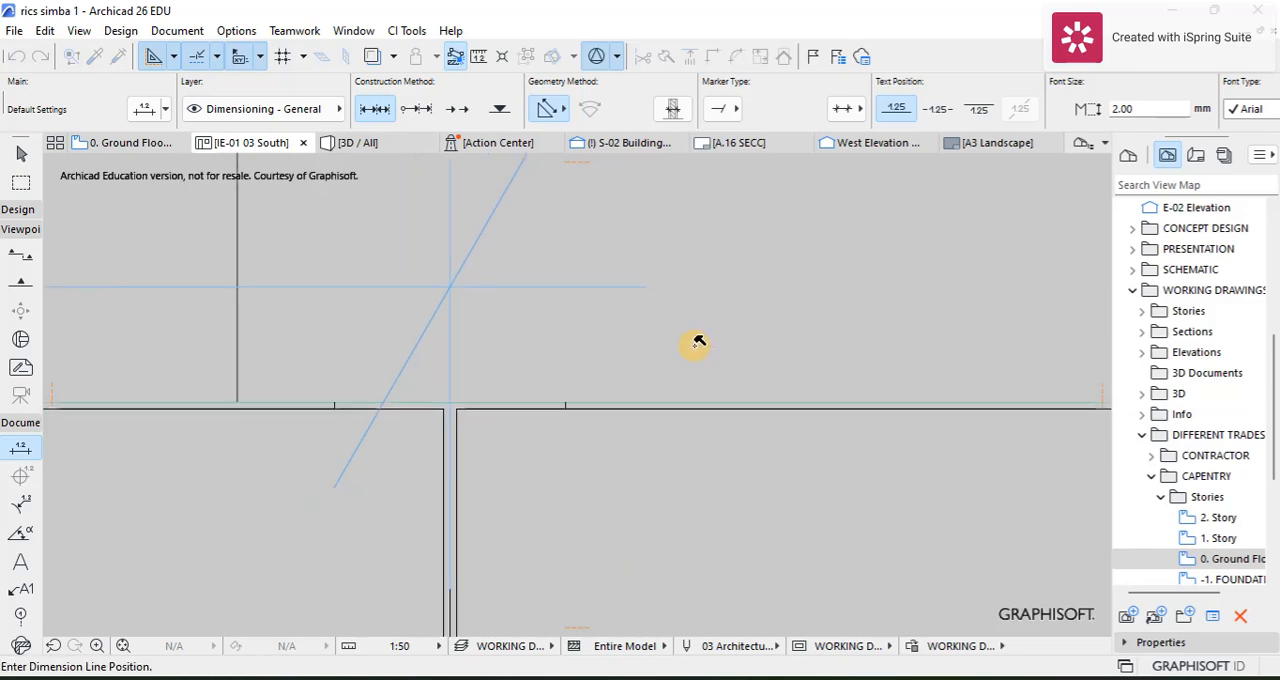
pyautogui.moveTo(691, 346); pyautogui.dragTo(587, 470, button='middle')
pyautogui.click(586, 409)
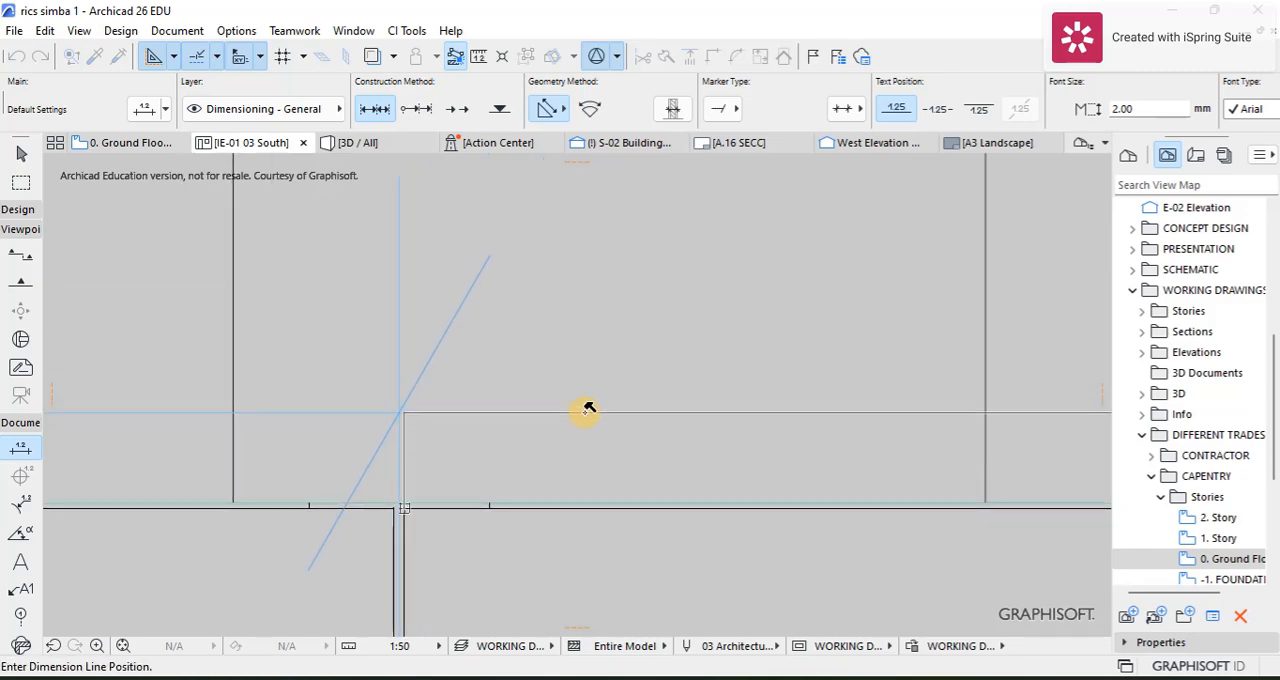
pyautogui.scroll(-1, 627, 455)
pyautogui.scroll(-10, 627, 455)
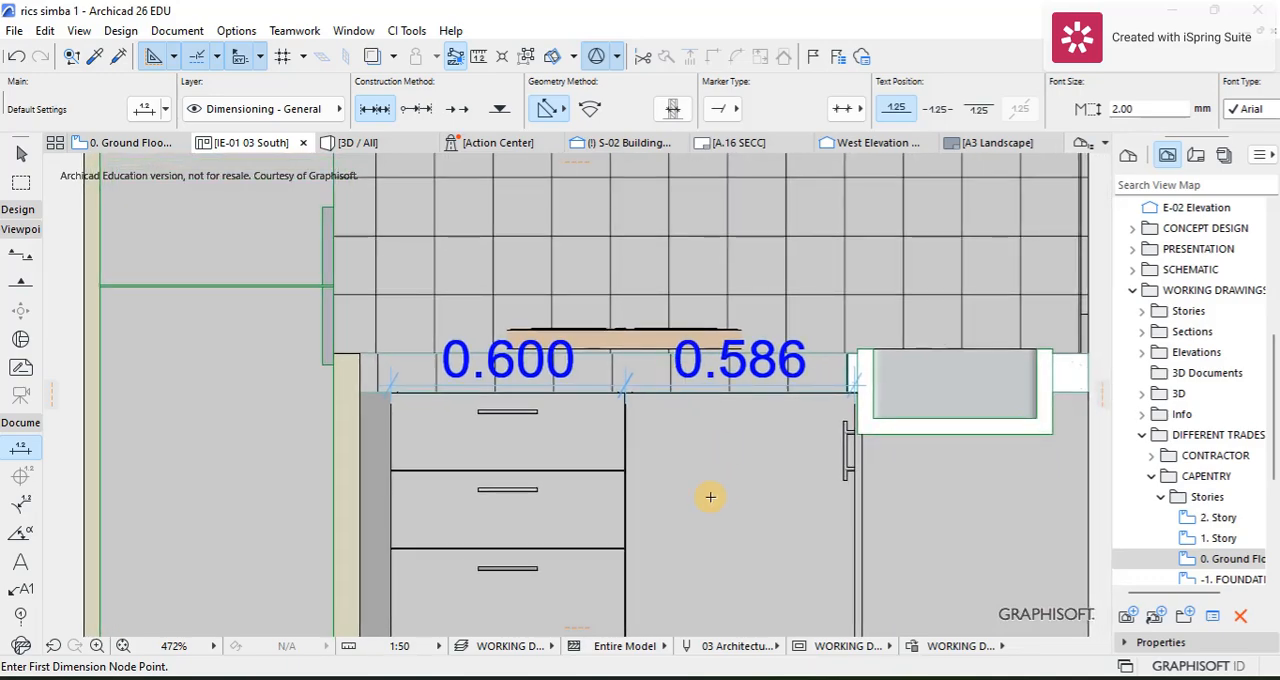
# Step: Dimension the base unit height along the joint between drawers and door, from the top edge to the floor finish
pyautogui.moveTo(708, 494); pyautogui.dragTo(672, 360, button='middle')
pyautogui.scroll(10, 634, 323)
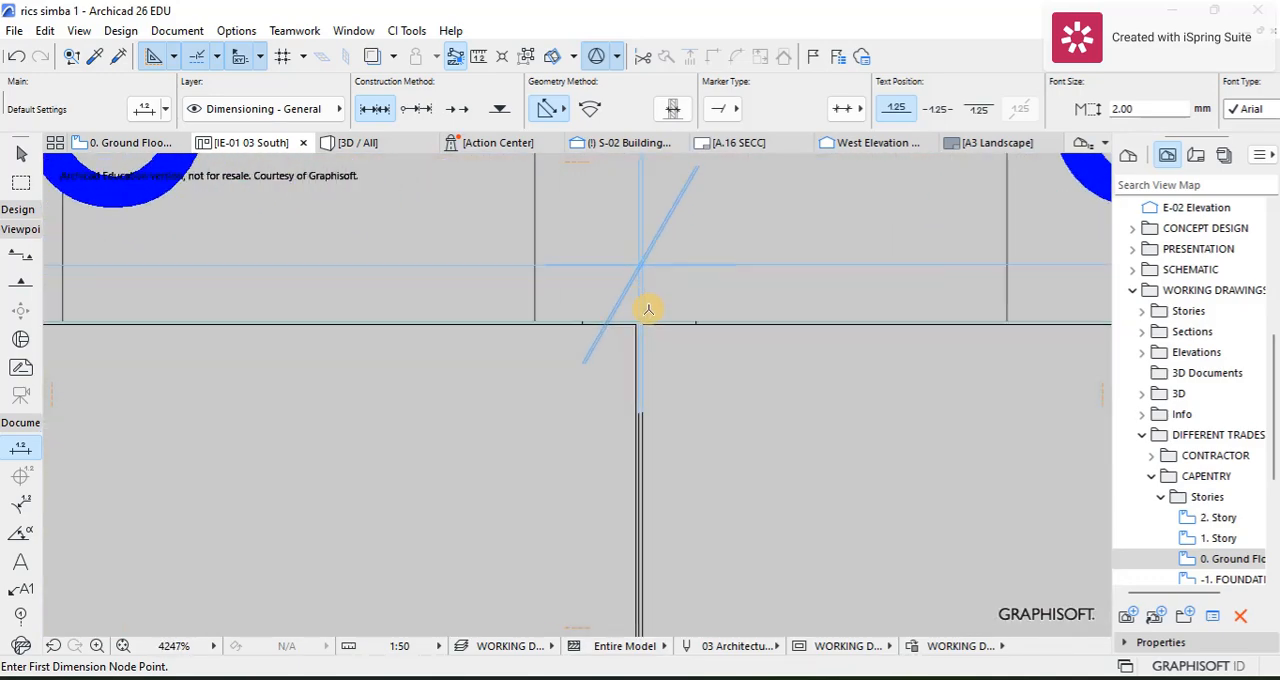
pyautogui.scroll(2, 643, 337)
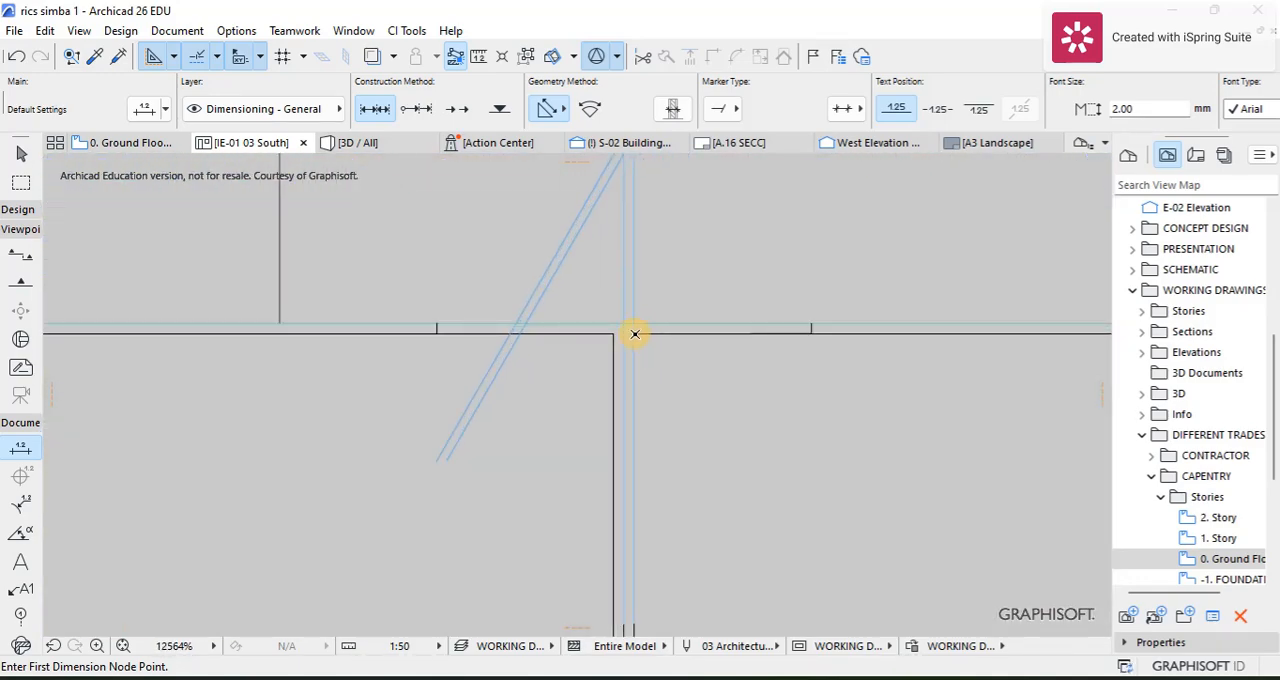
pyautogui.scroll(-10, 667, 348)
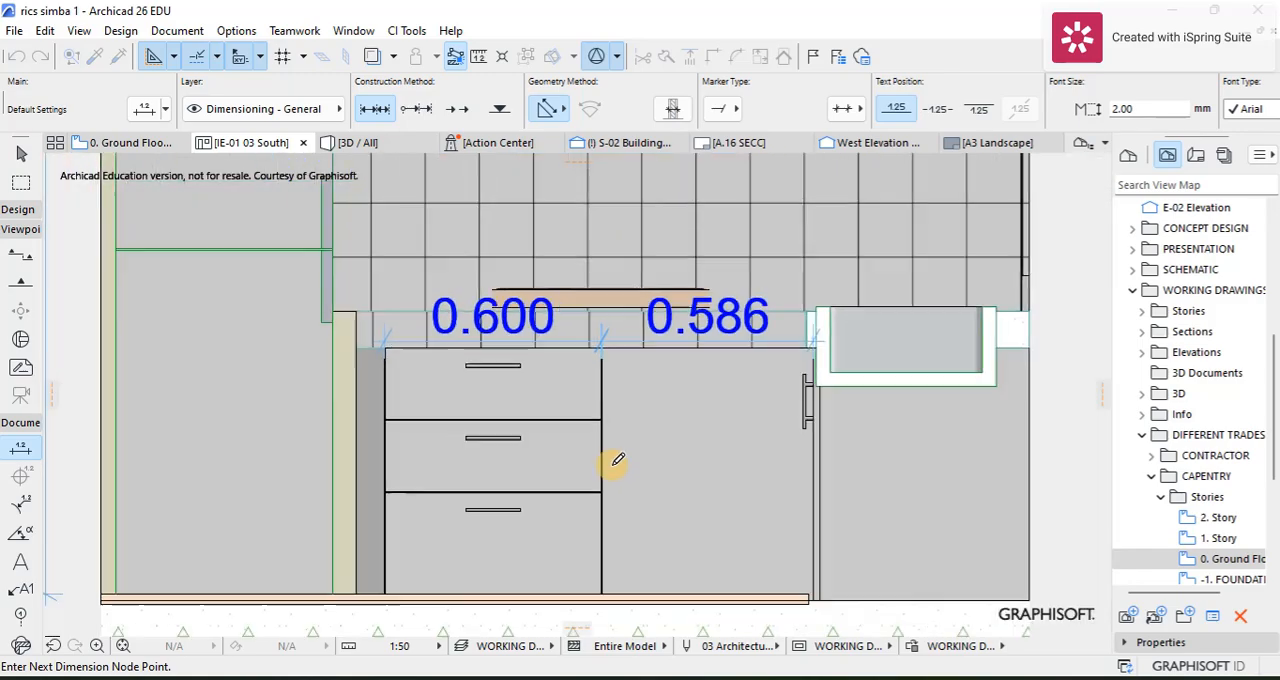
pyautogui.moveTo(606, 457); pyautogui.dragTo(570, 328, button='middle')
pyautogui.scroll(6, 571, 451)
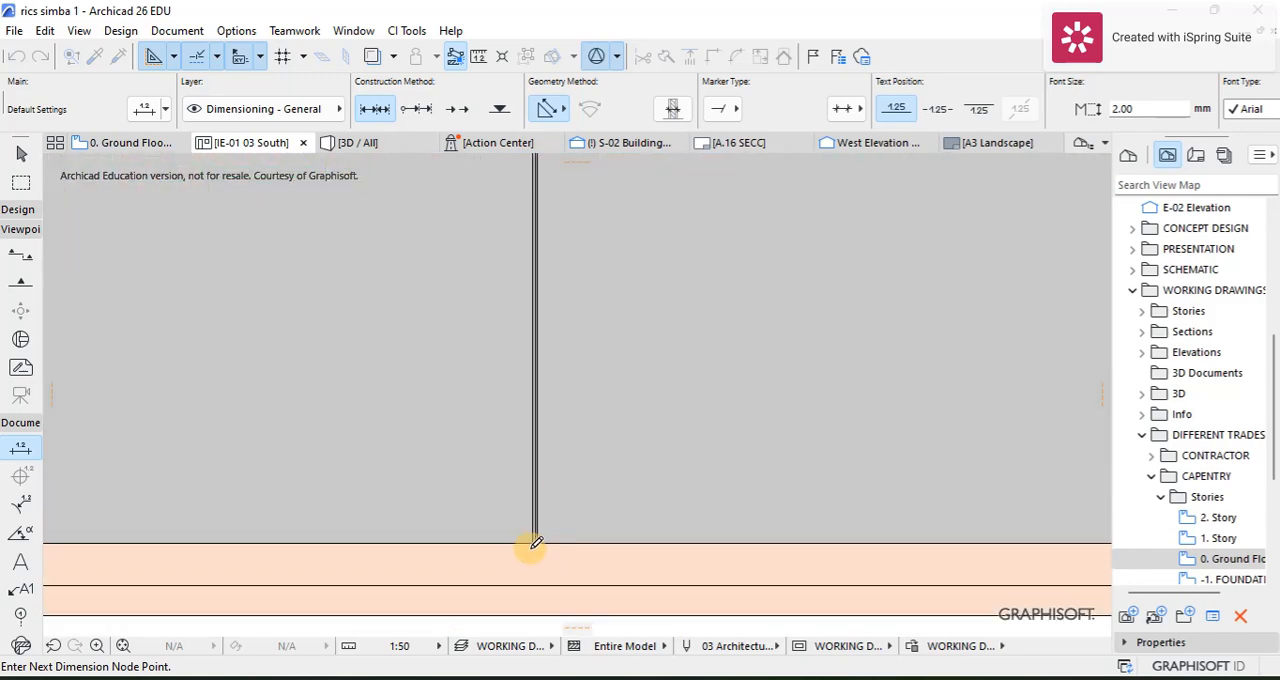
pyautogui.scroll(2, 540, 541)
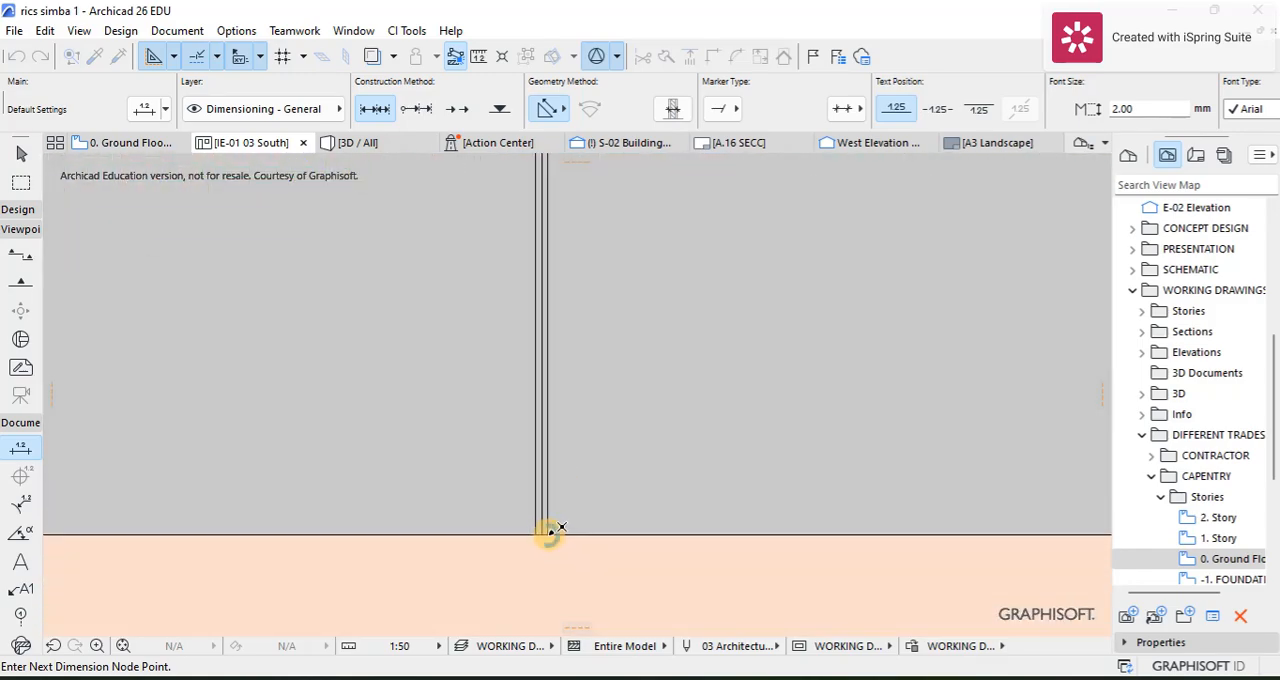
pyautogui.rightClick(590, 474)
pyautogui.click(640, 606)
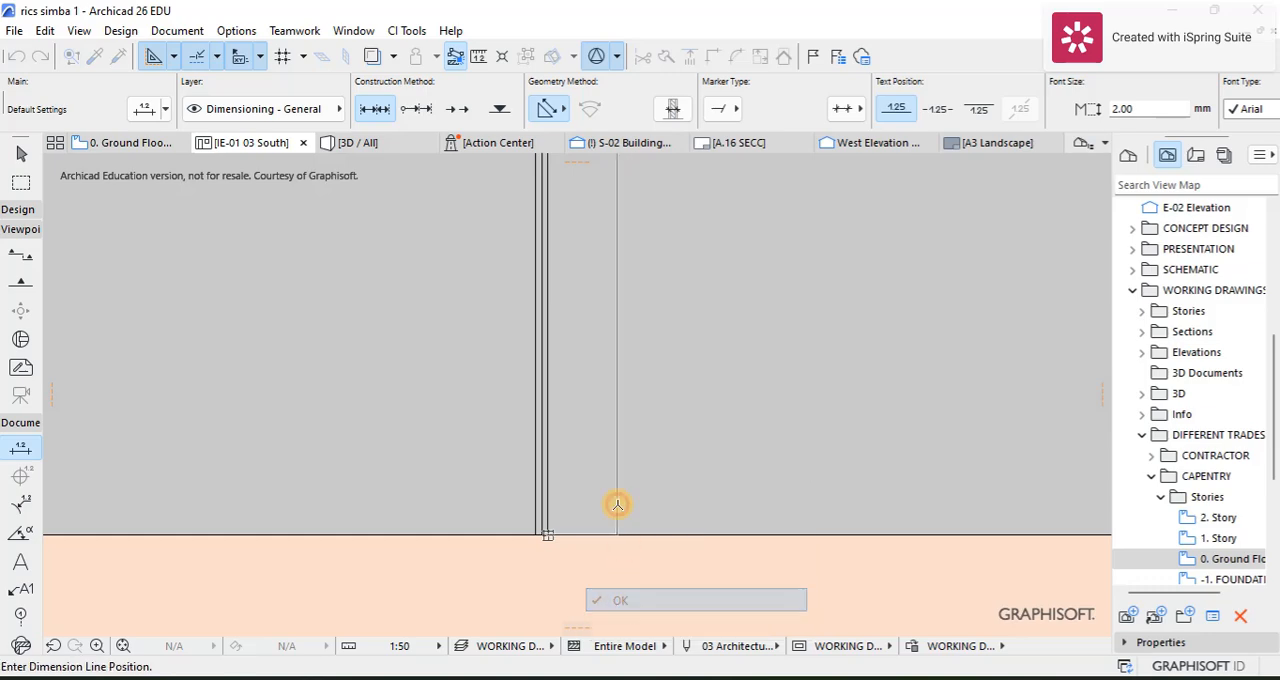
pyautogui.click(632, 442)
pyautogui.scroll(-5, 623, 448)
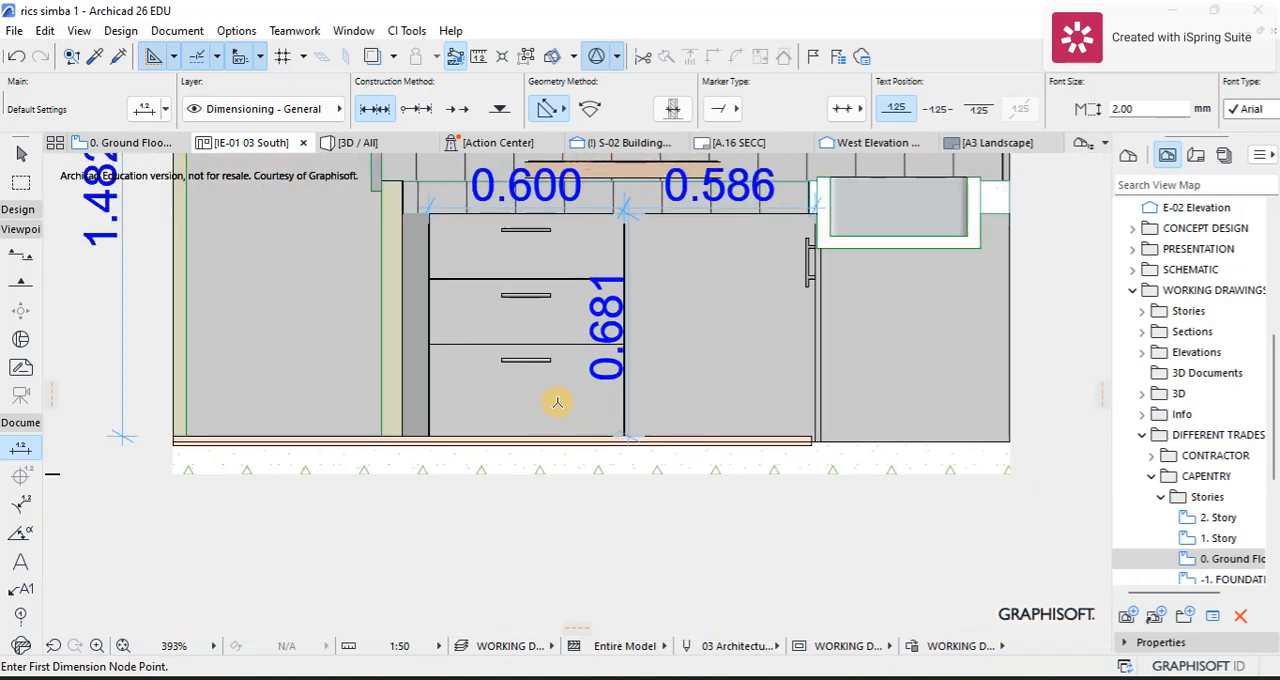
# Step: Select the fridge, base cabinets and sink fittings together and move them up 88 mm from the ground floor level
pyautogui.click(21, 153)
pyautogui.click(765, 362)
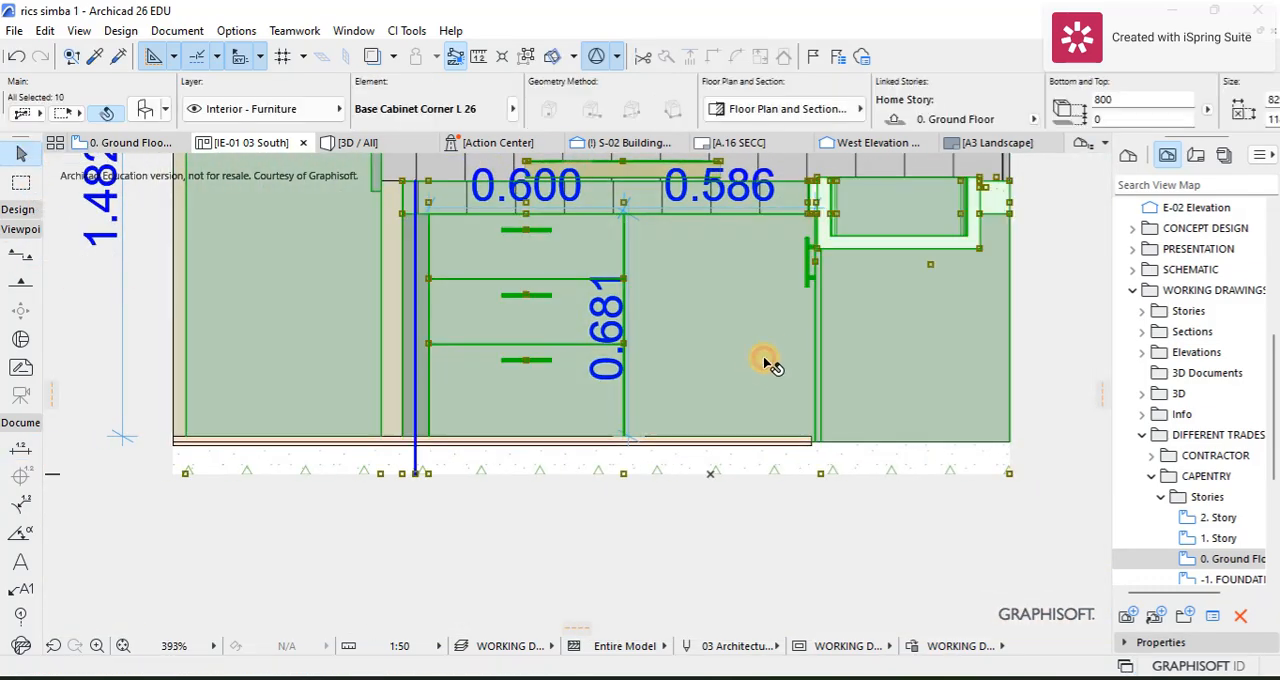
pyautogui.scroll(2, 424, 468)
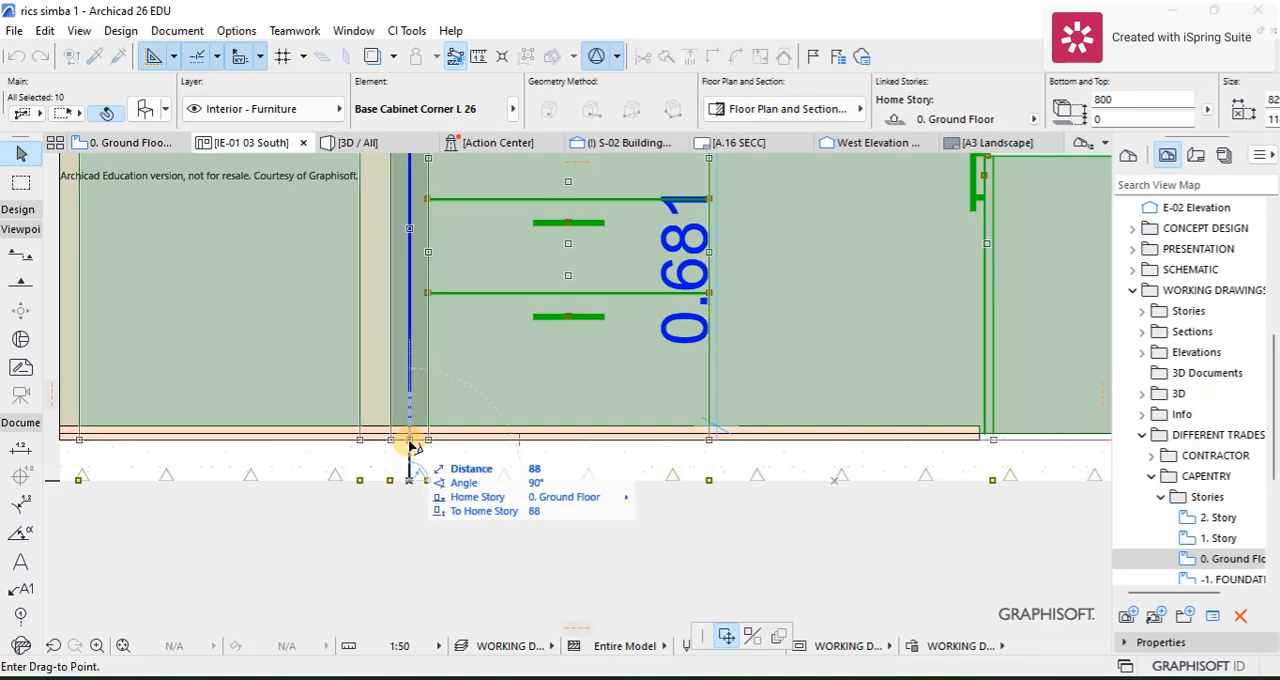
pyautogui.scroll(-4, 412, 446)
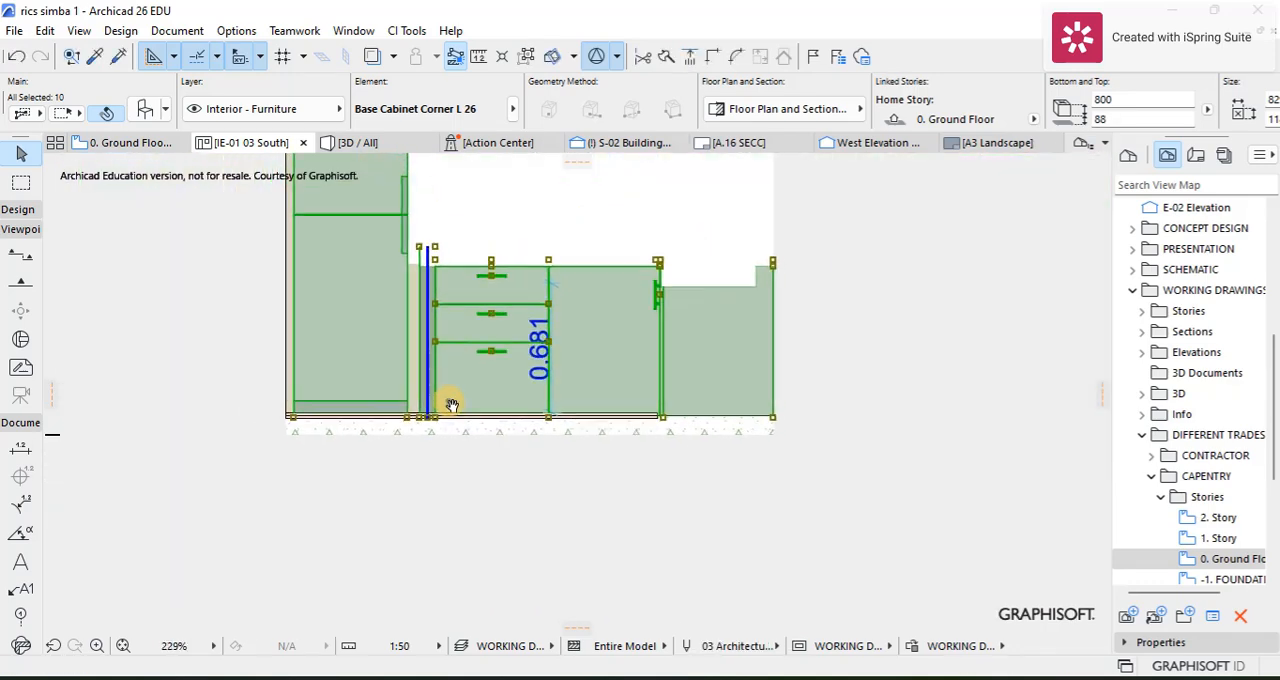
pyautogui.click(440, 437)
pyautogui.click(787, 432)
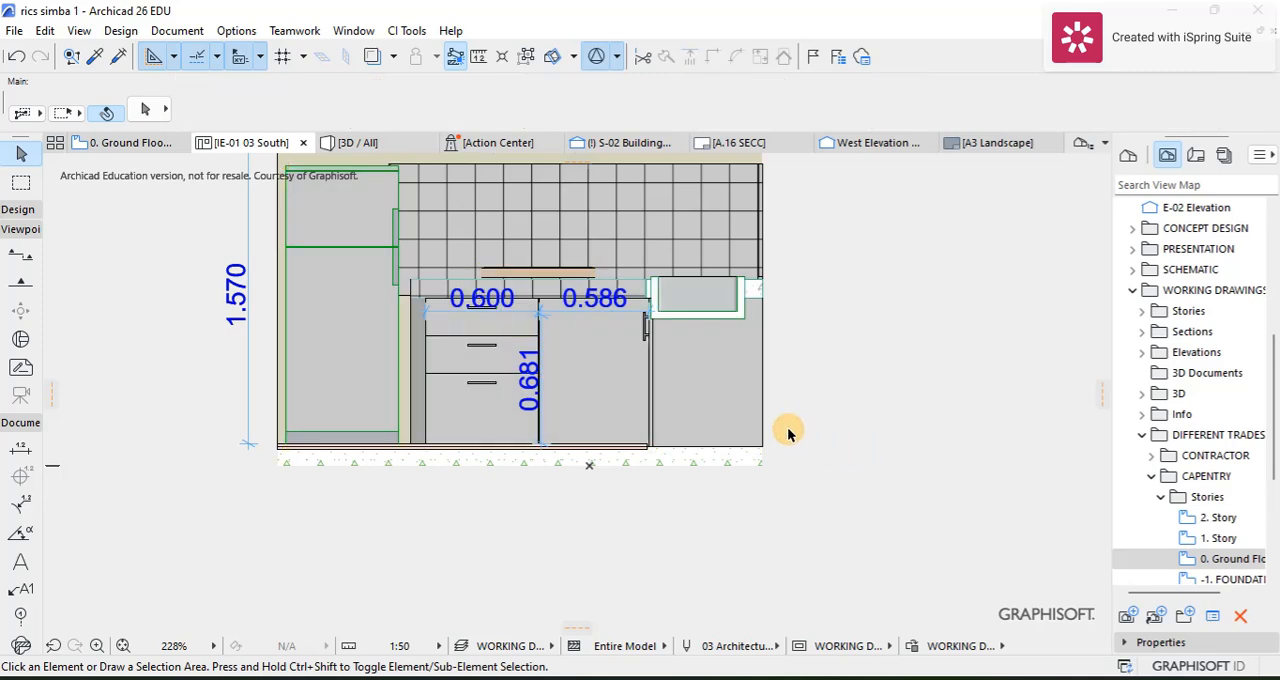
# Step: Delete the vertical height dimension at the joint between the drawer unit and the door unit
pyautogui.scroll(2, 560, 334)
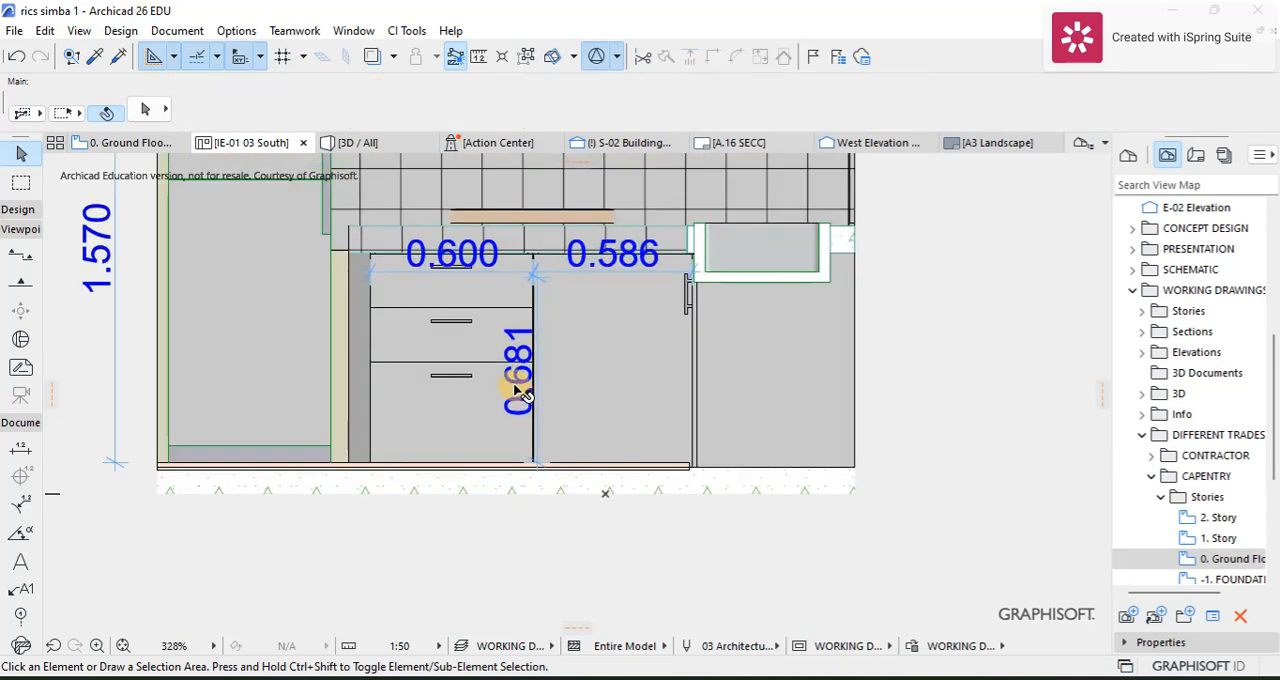
pyautogui.click(537, 463)
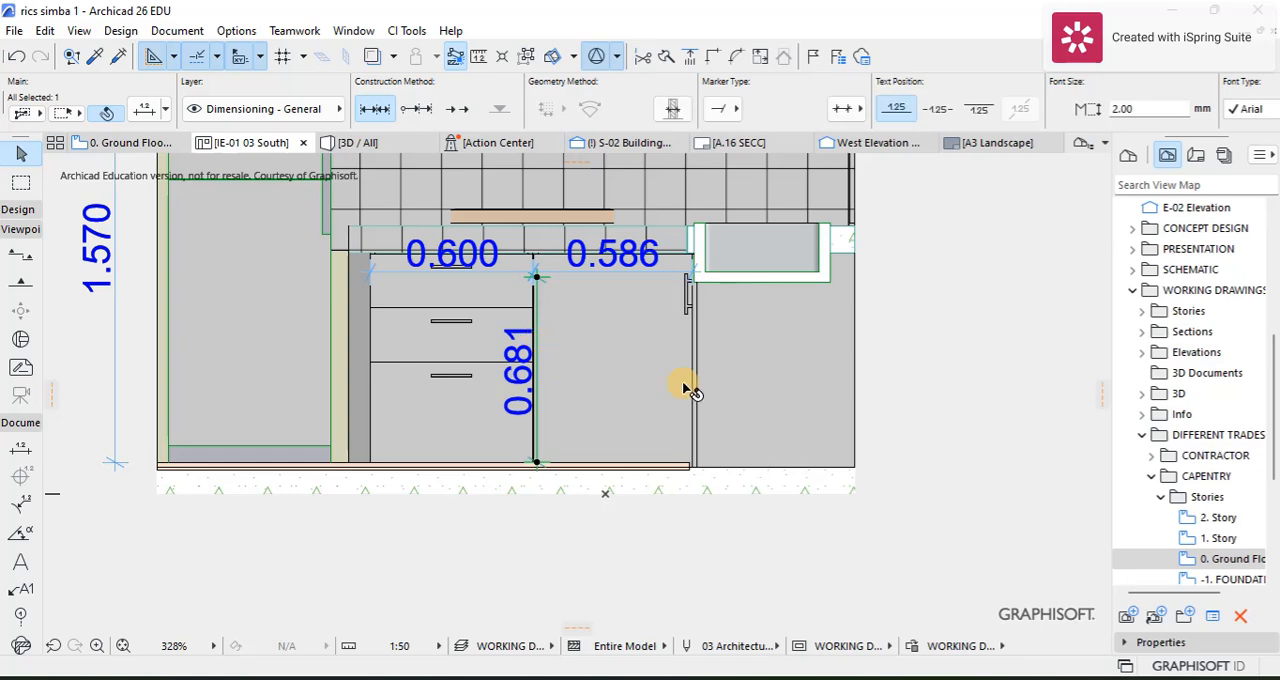
pyautogui.press('Delete')
# Step: Dimension the height of the raised base units again, from their top edge to the floor finish, placing the line beside the drawer-door joint
pyautogui.scroll(2, 603, 290)
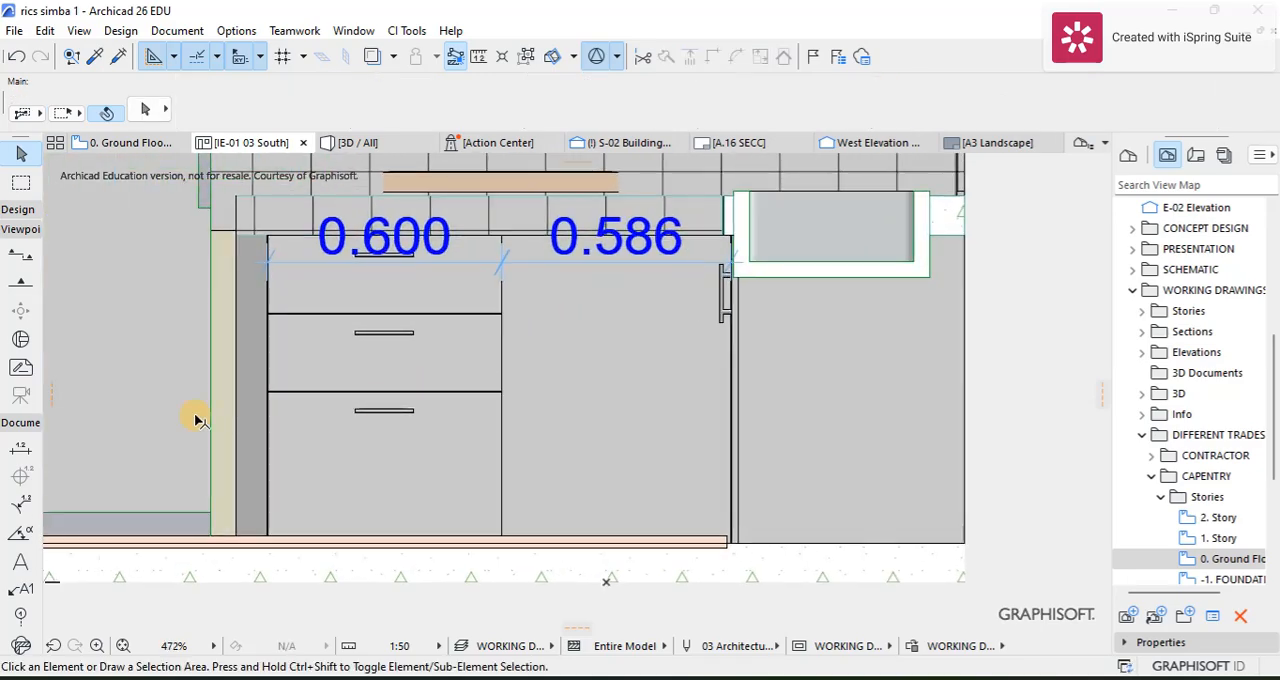
pyautogui.click(20, 449)
pyautogui.scroll(3, 445, 250)
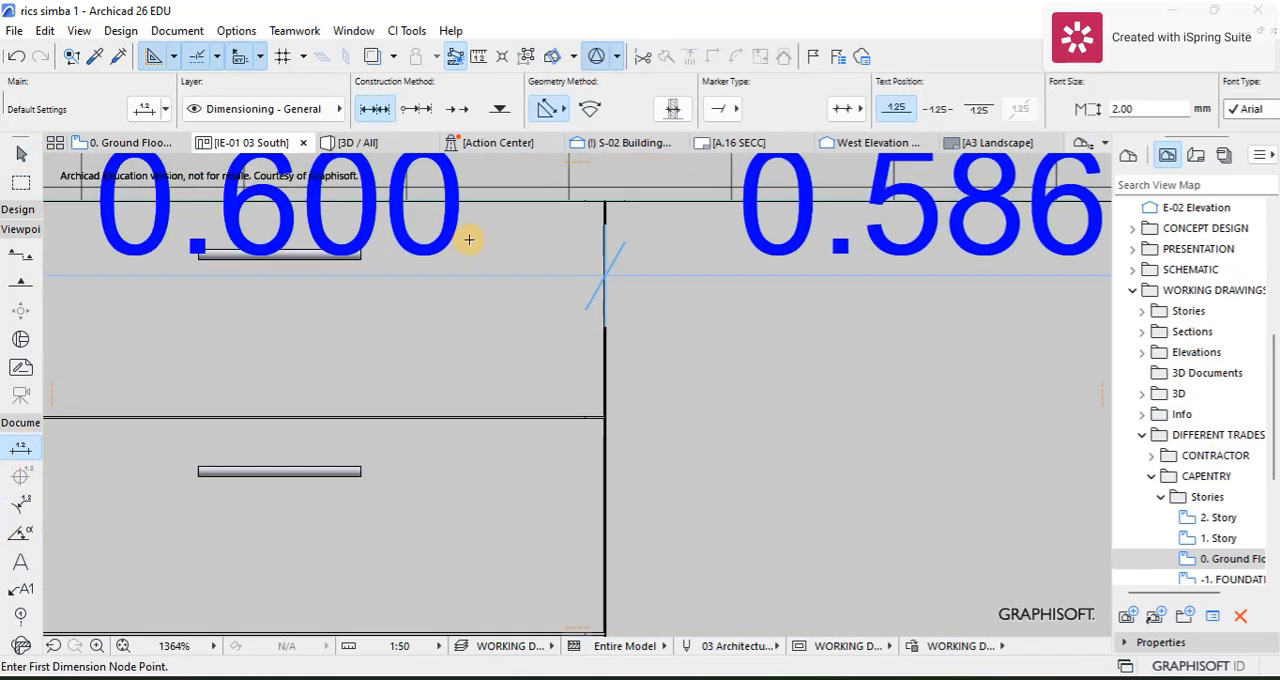
pyautogui.scroll(2, 616, 199)
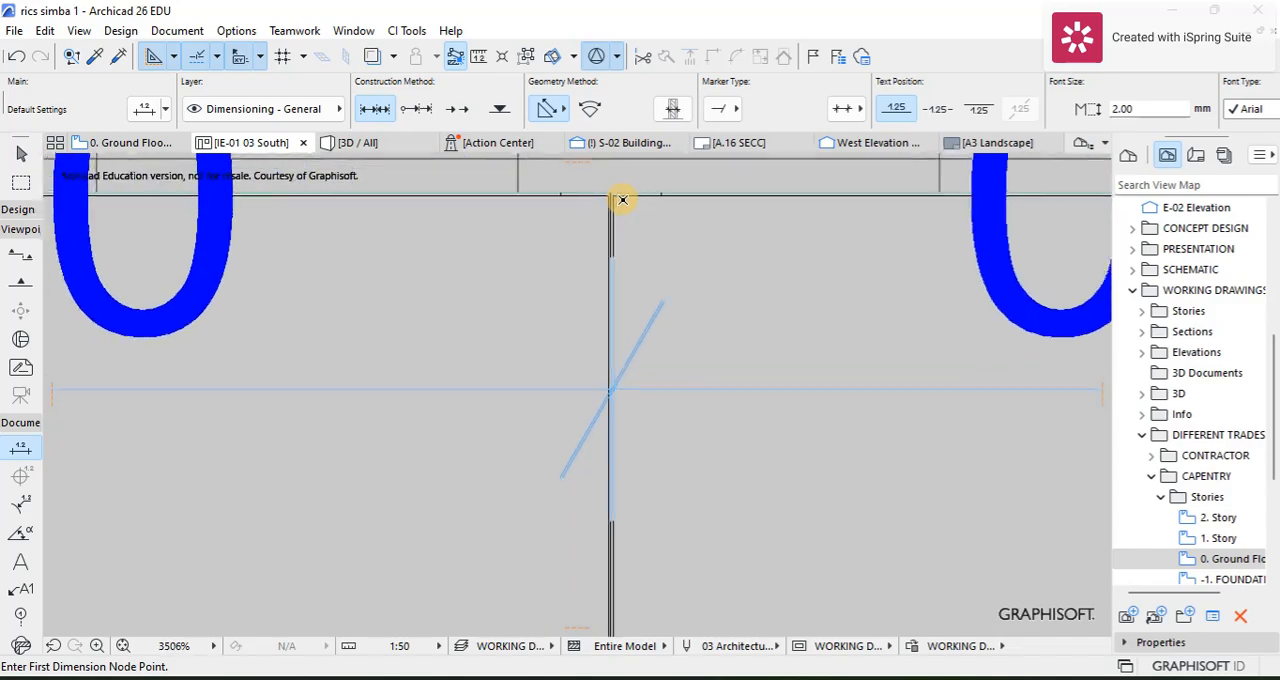
pyautogui.click(613, 196)
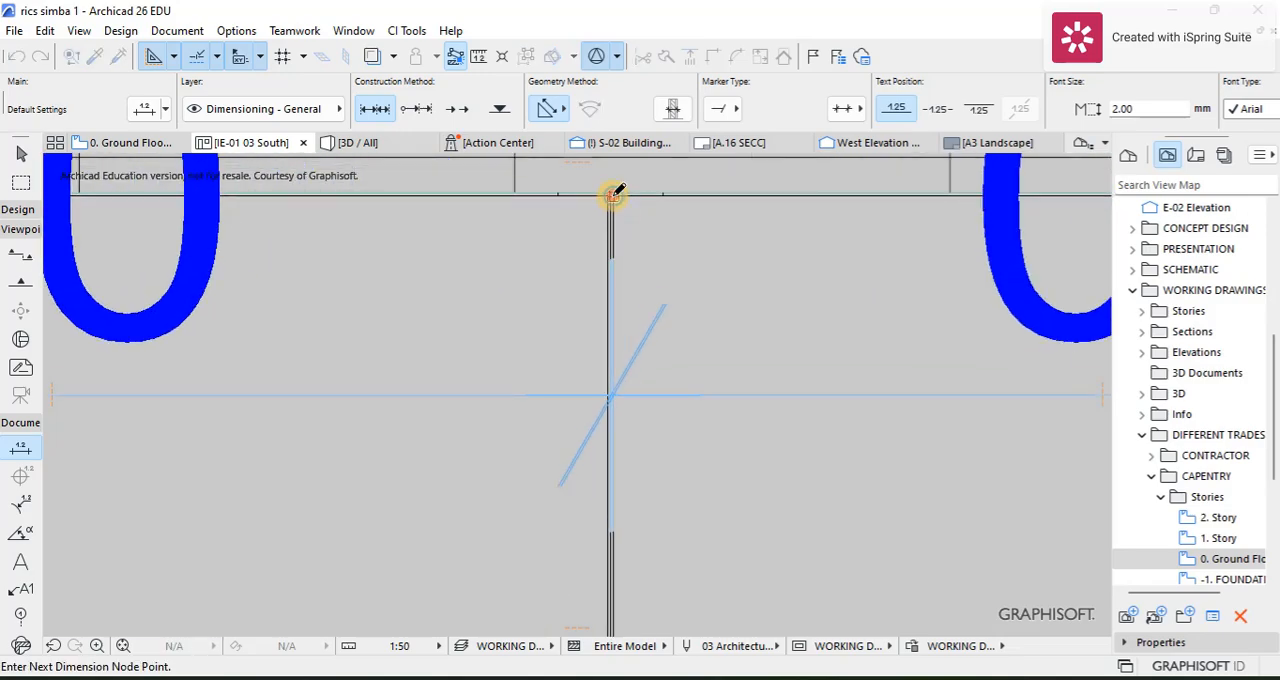
pyautogui.scroll(-7, 625, 239)
pyautogui.moveTo(630, 404); pyautogui.dragTo(583, 287, button='middle')
pyautogui.scroll(2, 587, 565)
pyautogui.scroll(-2, 588, 520)
pyautogui.moveTo(588, 490); pyautogui.dragTo(571, 377, button='middle')
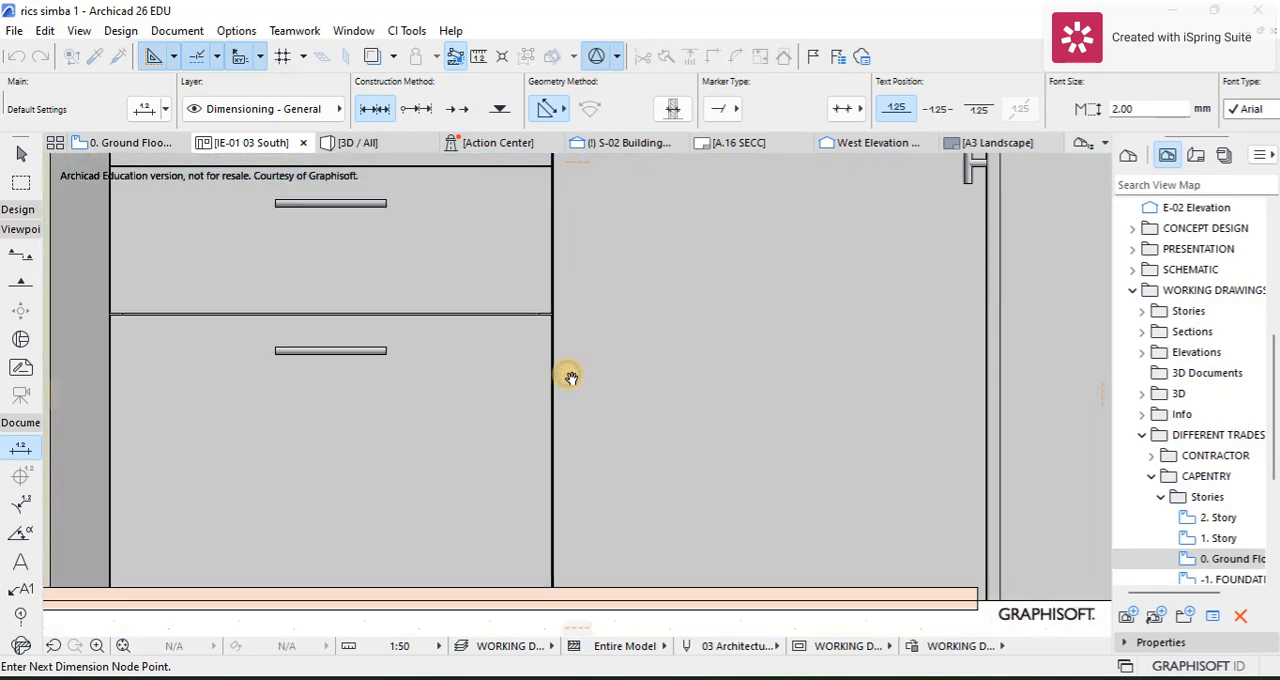
pyautogui.scroll(-1, 581, 563)
pyautogui.moveTo(581, 562)
pyautogui.mouseDown(button='middle')
pyautogui.moveTo(580, 540)
pyautogui.moveTo(573, 552)
pyautogui.mouseUp(button='middle')
pyautogui.scroll(4, 566, 577)
pyautogui.scroll(1, 571, 571)
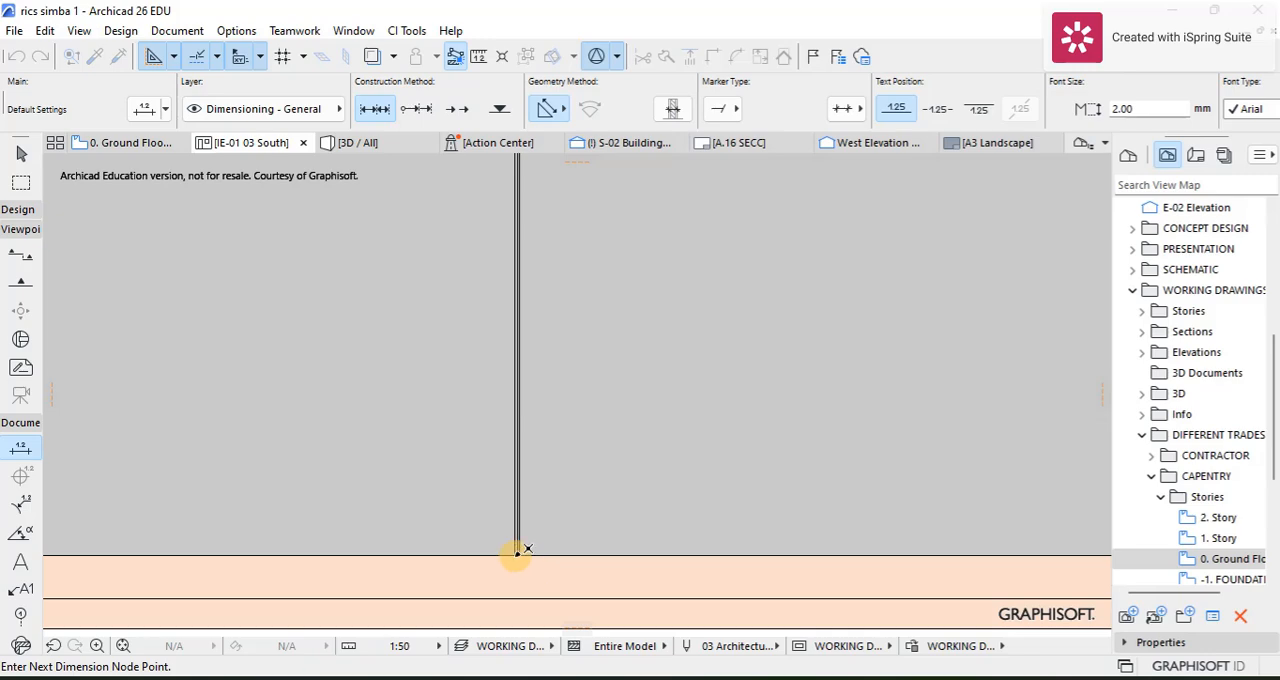
pyautogui.scroll(1, 517, 551)
pyautogui.click(521, 556)
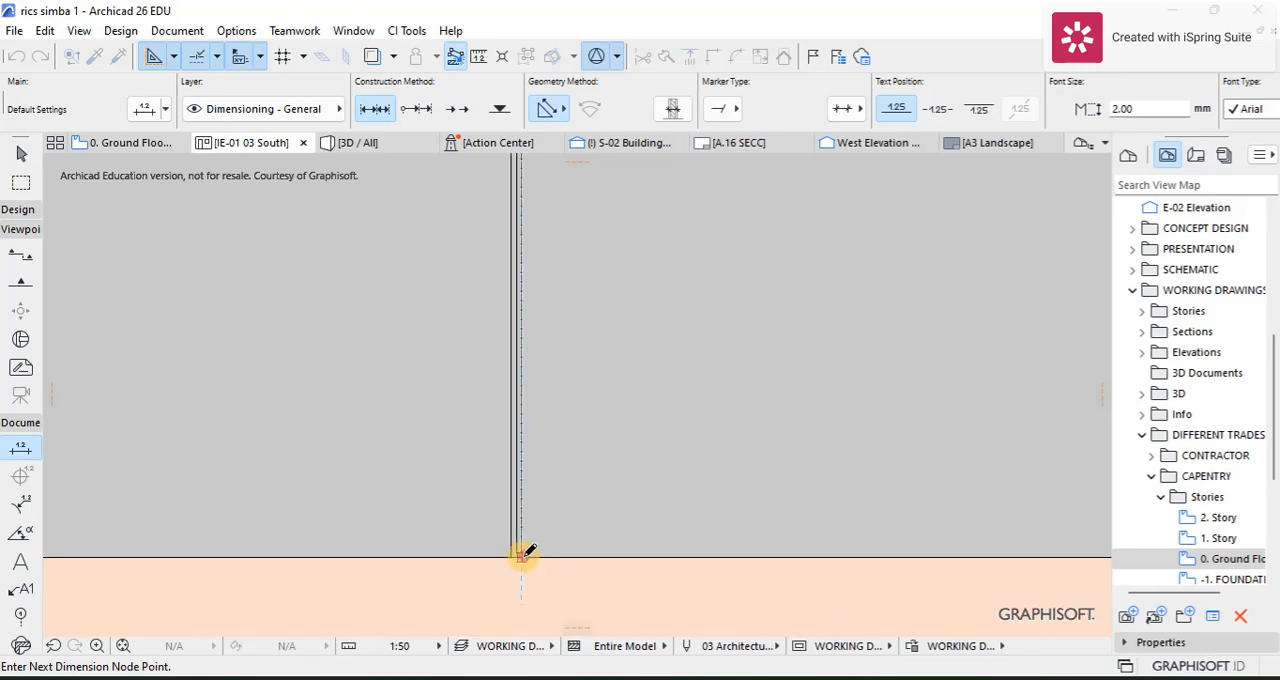
pyautogui.rightClick(540, 469)
pyautogui.click(604, 586)
pyautogui.click(606, 455)
pyautogui.scroll(-3, 607, 473)
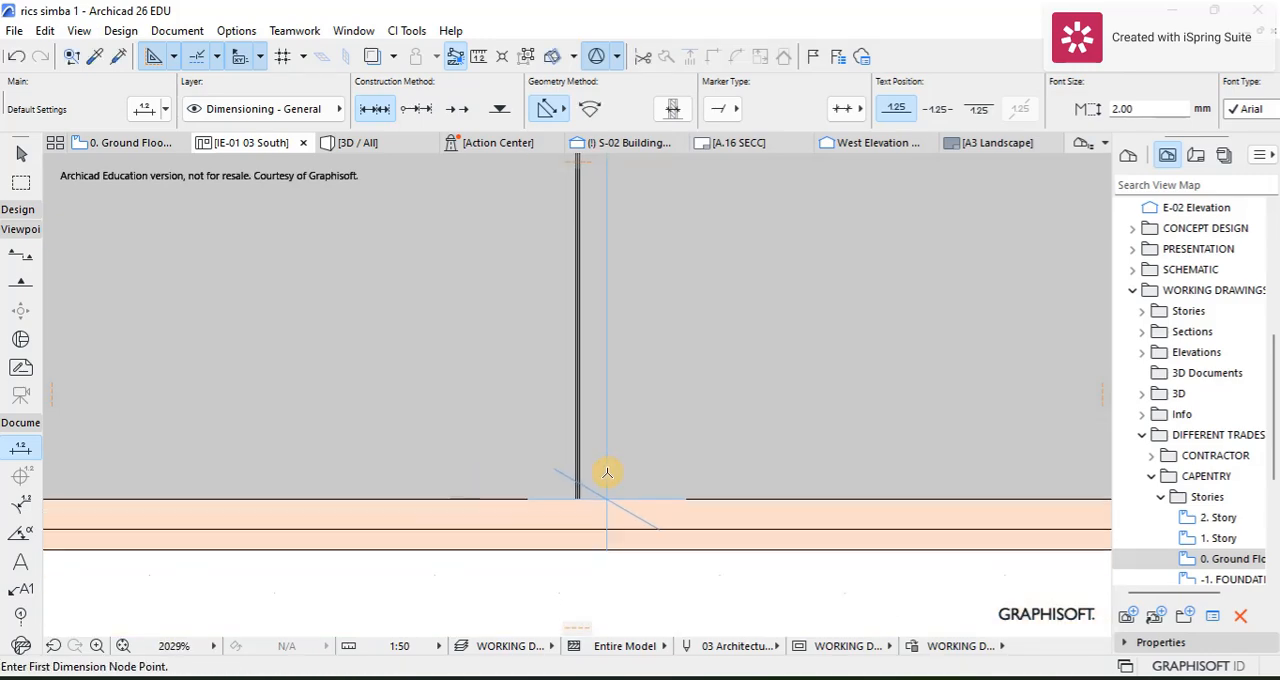
pyautogui.scroll(-6, 600, 440)
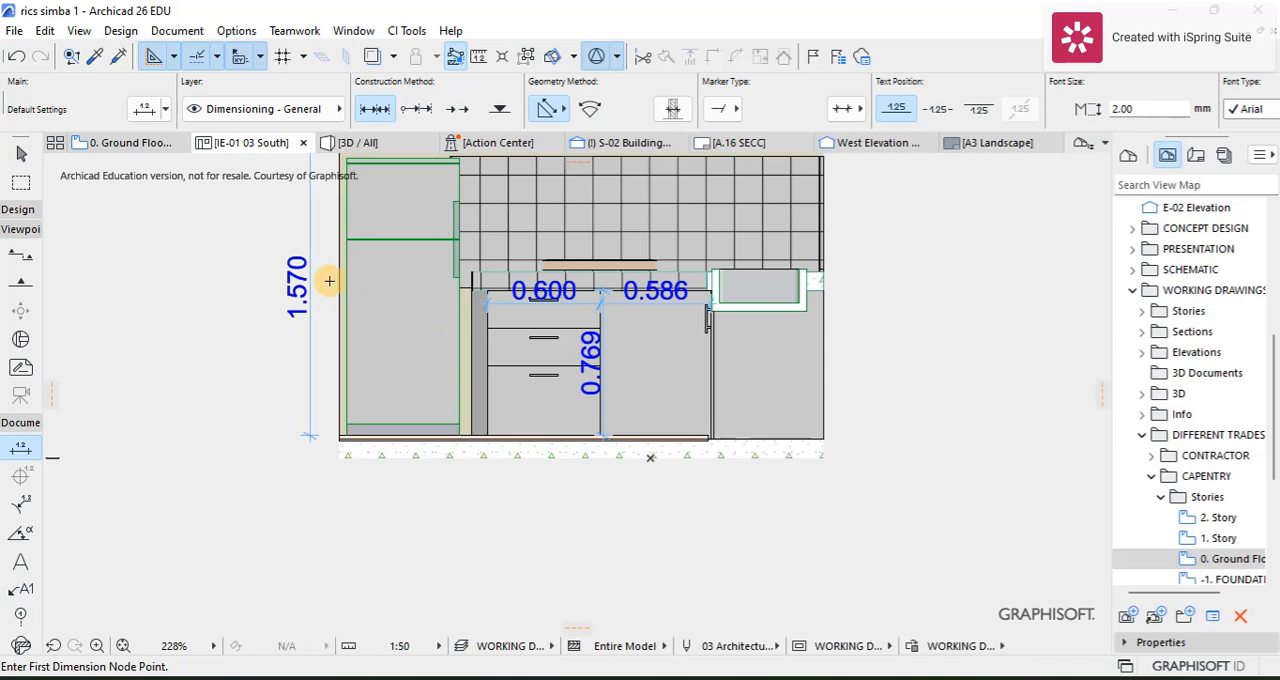
# Step: Dimension the drawer unit's height along its edge beside the fridge, from the top edge to the floor finish
pyautogui.moveTo(329, 281); pyautogui.dragTo(344, 432, button='middle')
pyautogui.scroll(-4, 560, 400)
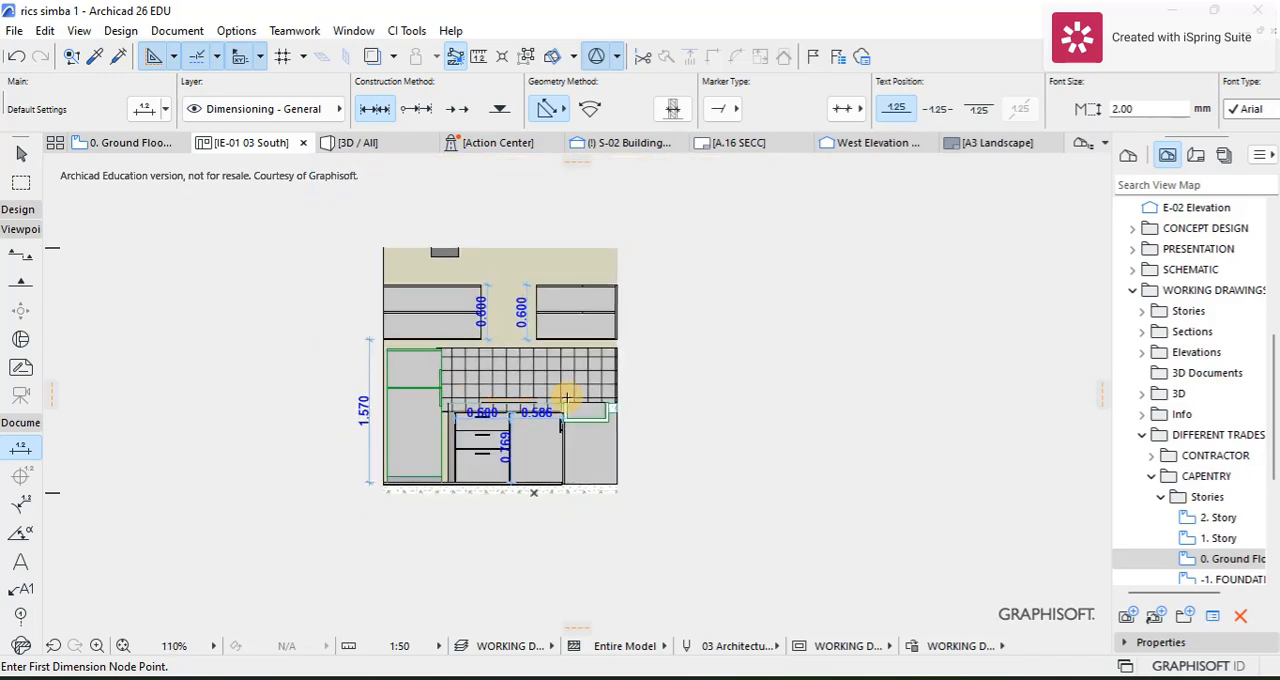
pyautogui.scroll(3, 507, 350)
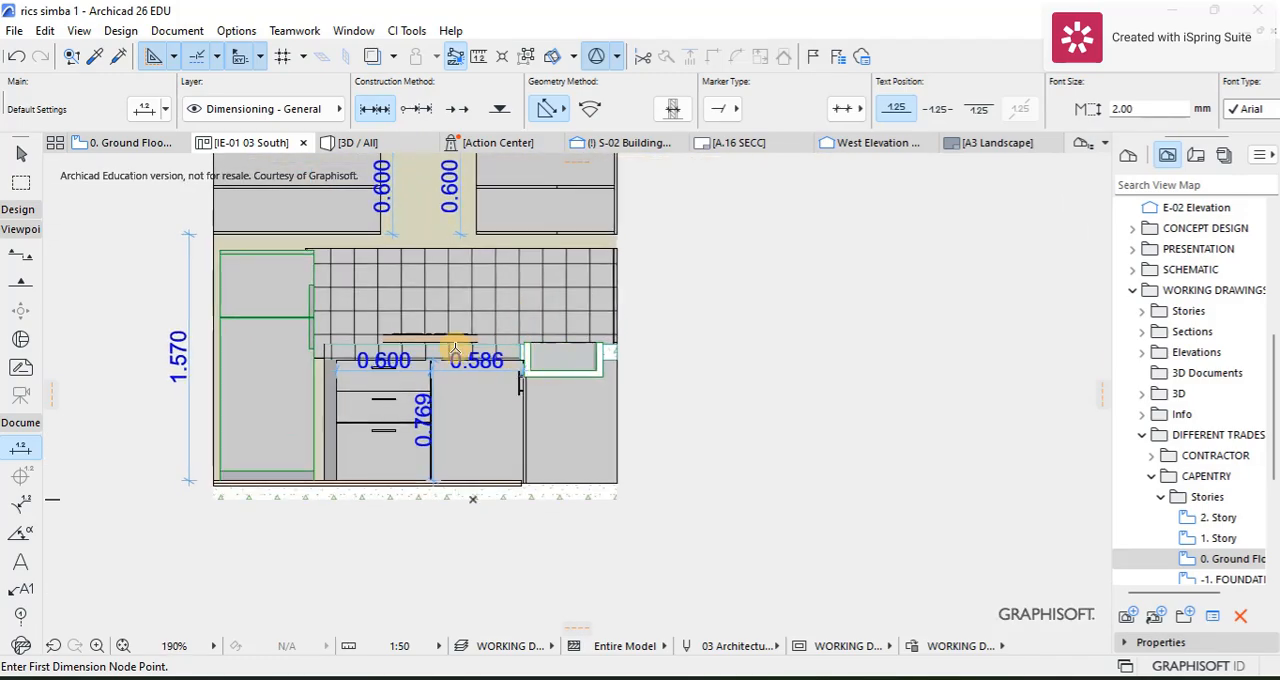
pyautogui.scroll(-1, 455, 349)
pyautogui.moveTo(437, 355); pyautogui.dragTo(438, 383, button='middle')
pyautogui.scroll(15, 364, 425)
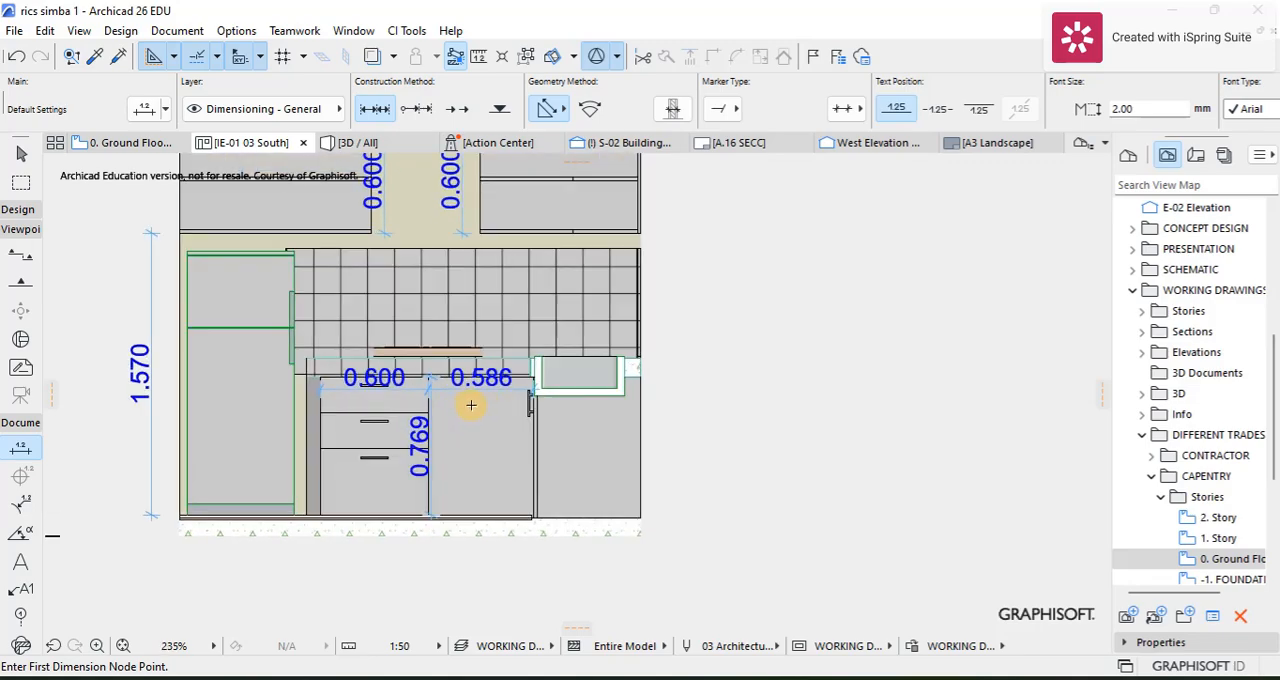
pyautogui.scroll(3, 296, 352)
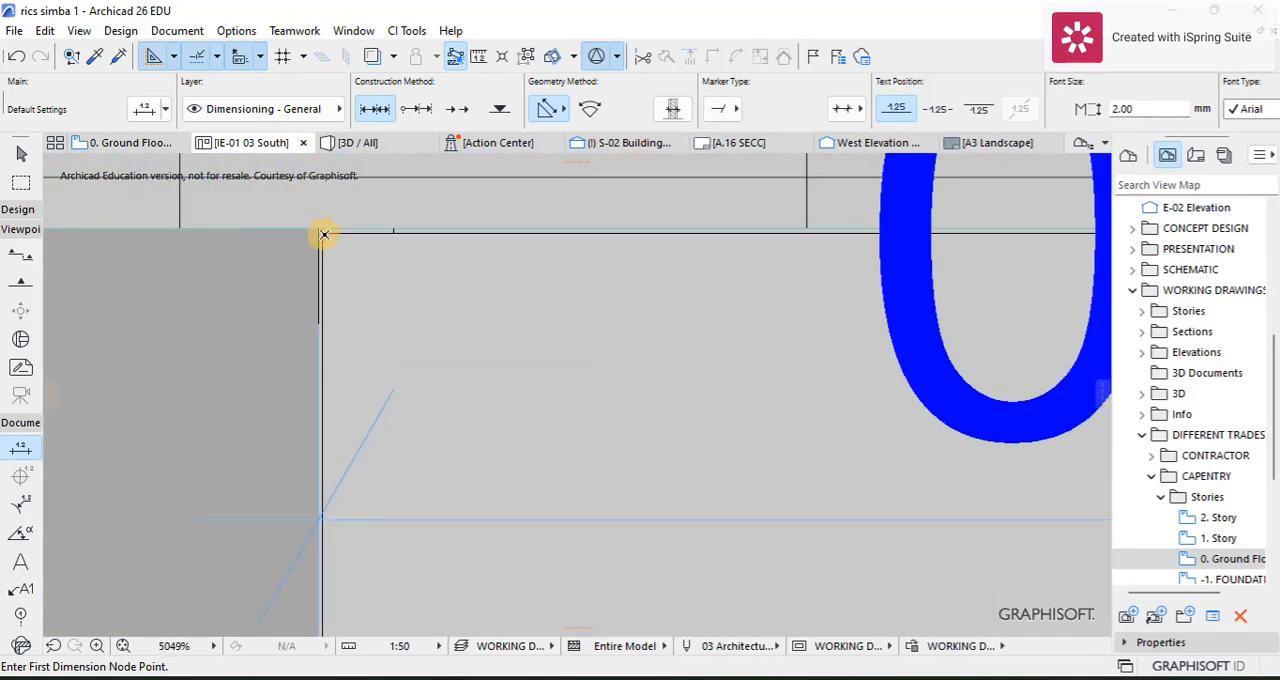
pyautogui.scroll(-8, 343, 255)
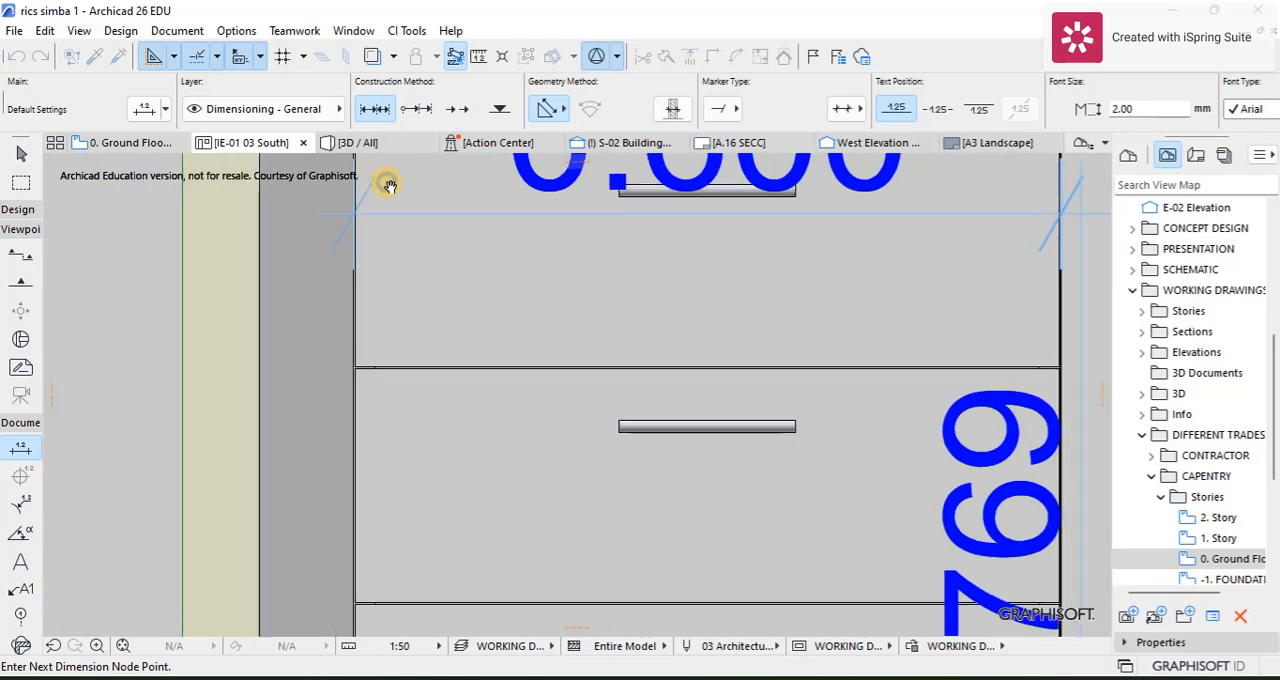
pyautogui.scroll(-4, 375, 508)
pyautogui.scroll(9, 340, 486)
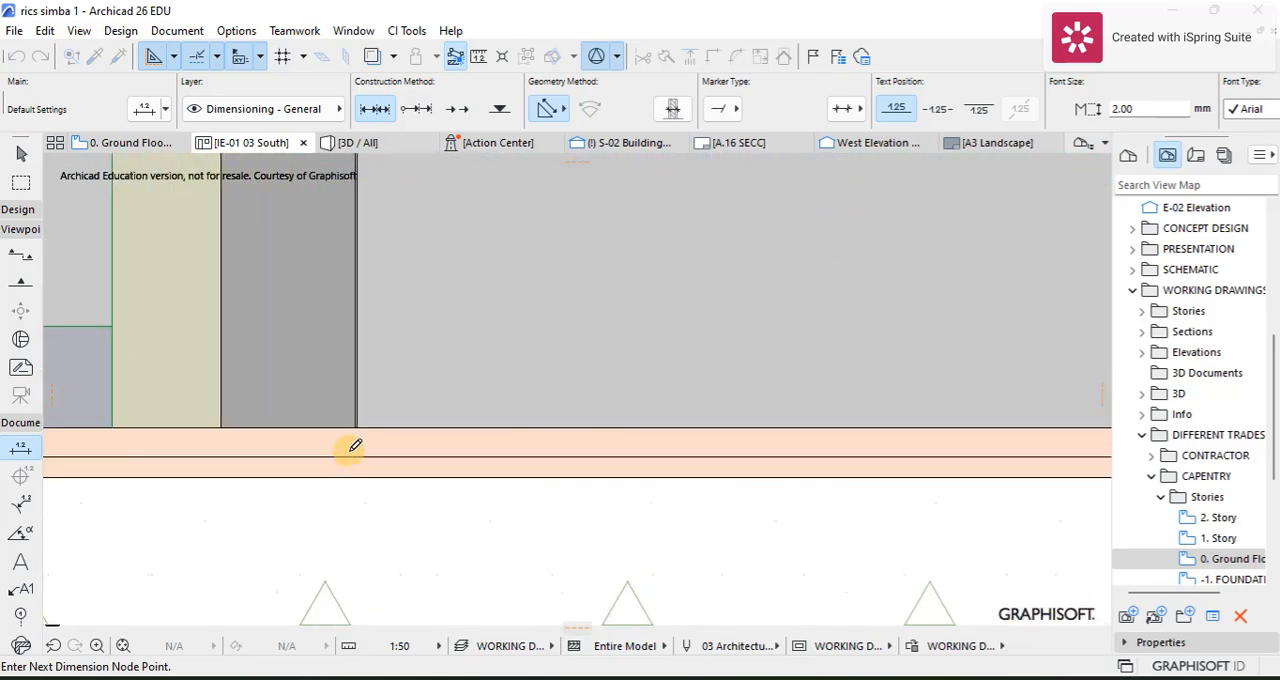
pyautogui.rightClick(364, 392)
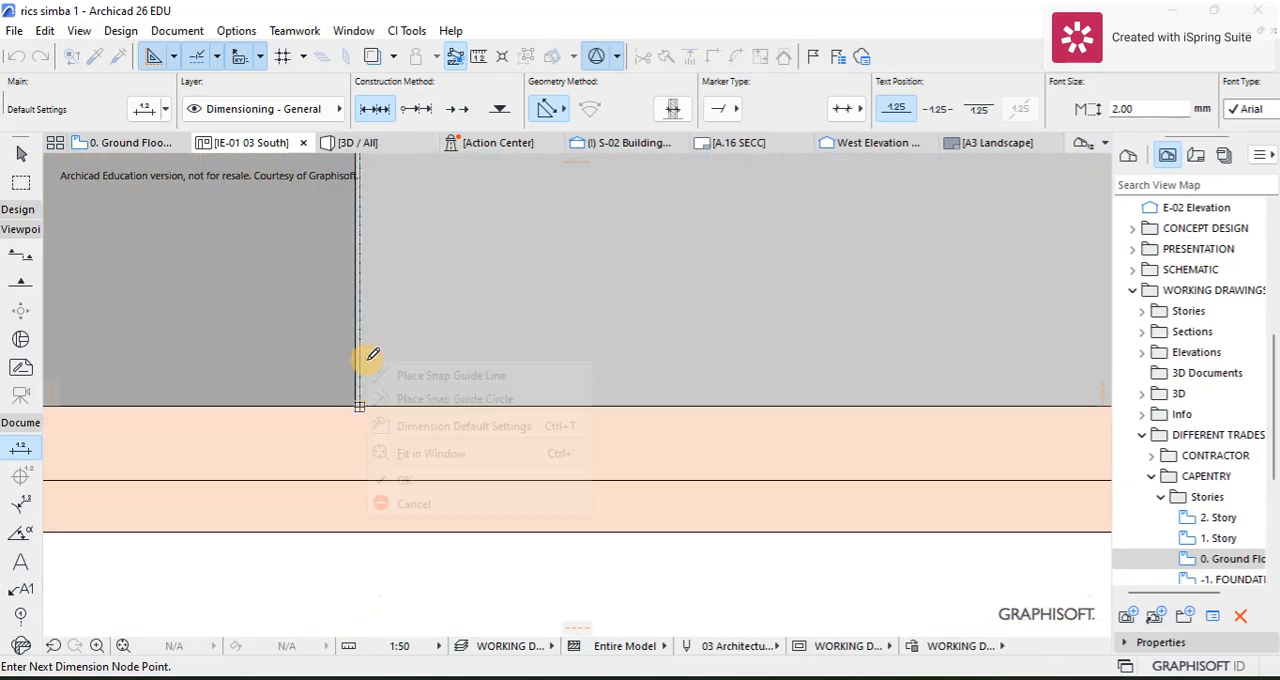
pyautogui.click(400, 476)
pyautogui.click(255, 362)
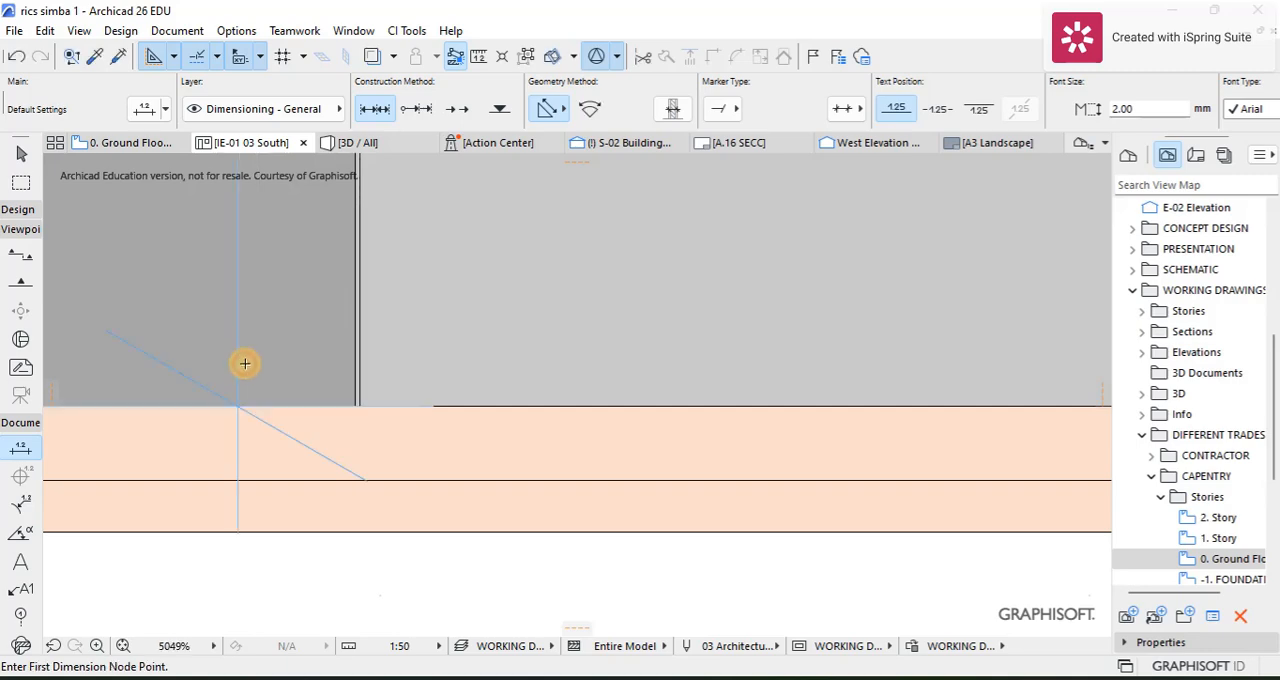
# Step: Set the text size of the height dimension between the fridge and the drawers to 1.00 mm
pyautogui.scroll(-5, 291, 517)
pyautogui.scroll(-3, 288, 530)
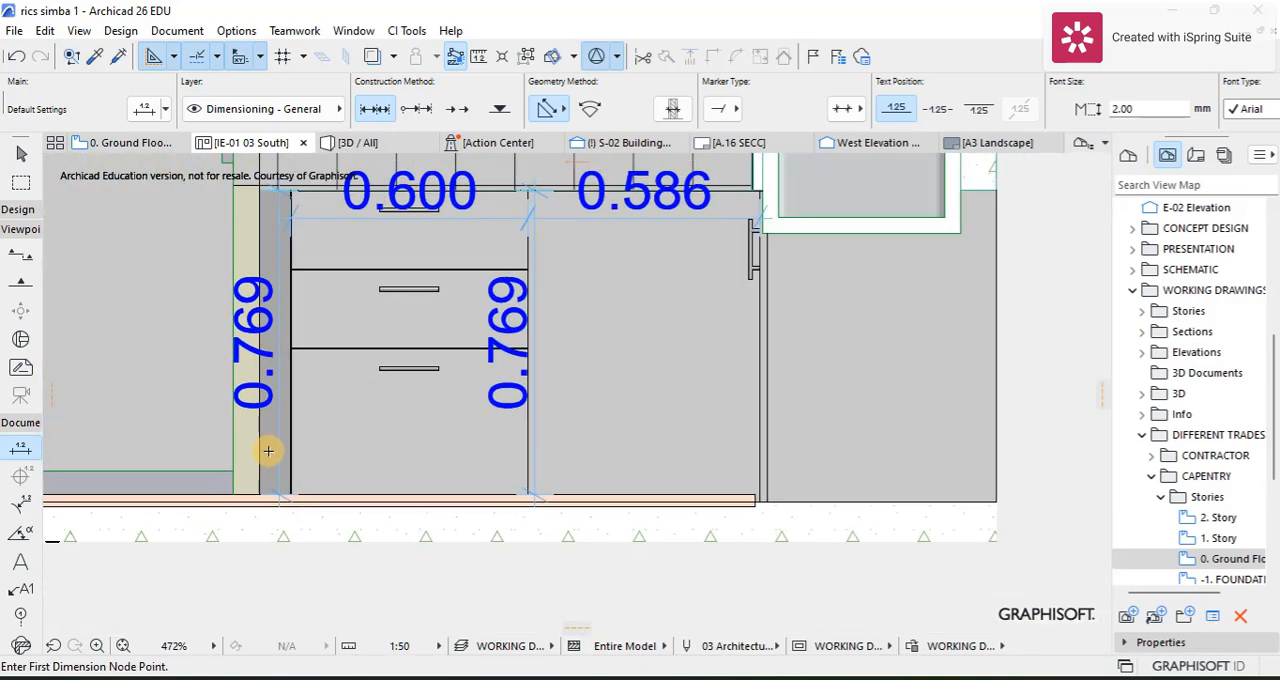
pyautogui.click(21, 160)
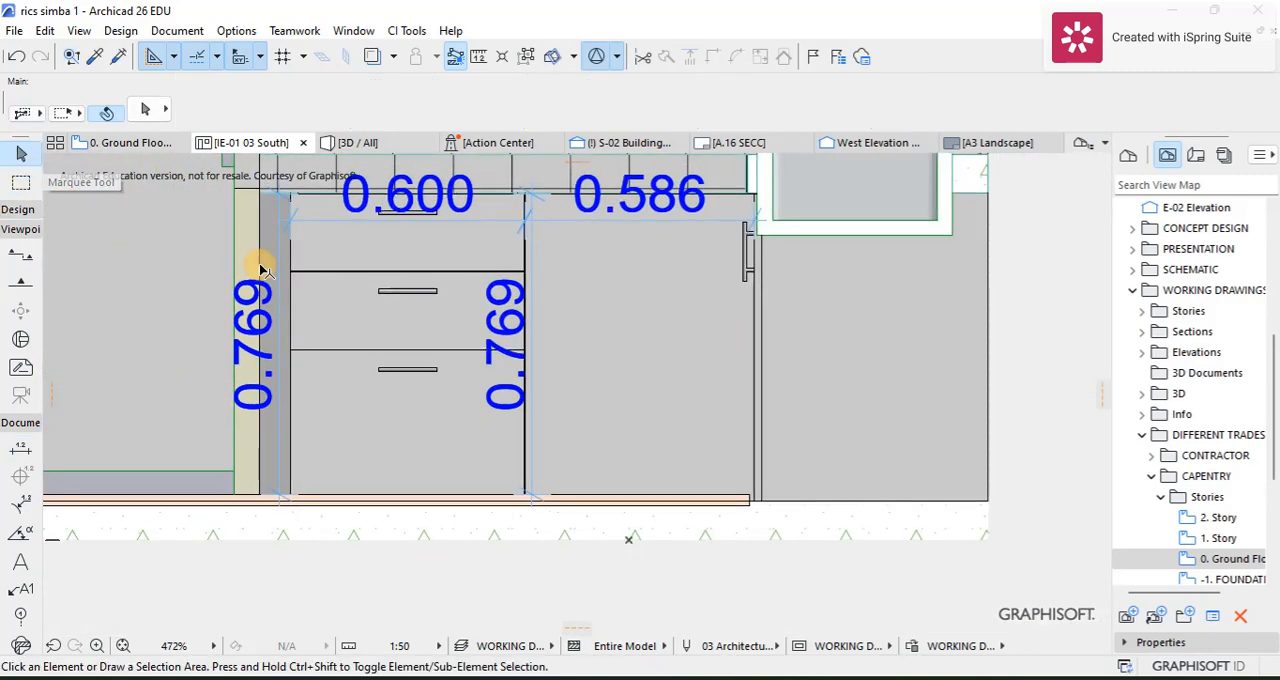
pyautogui.click(279, 208)
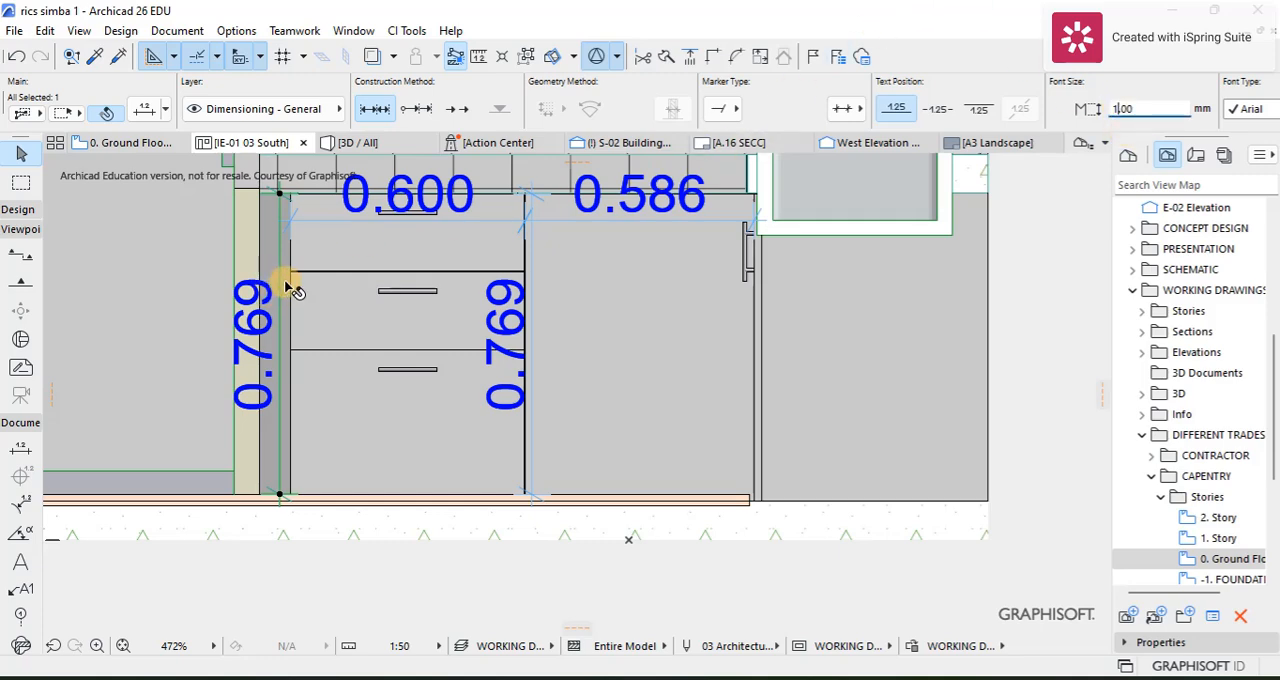
# Step: Add a dimension point at the joint between the top and middle drawers to the height dimension beside the fridge
pyautogui.scroll(3, 263, 237)
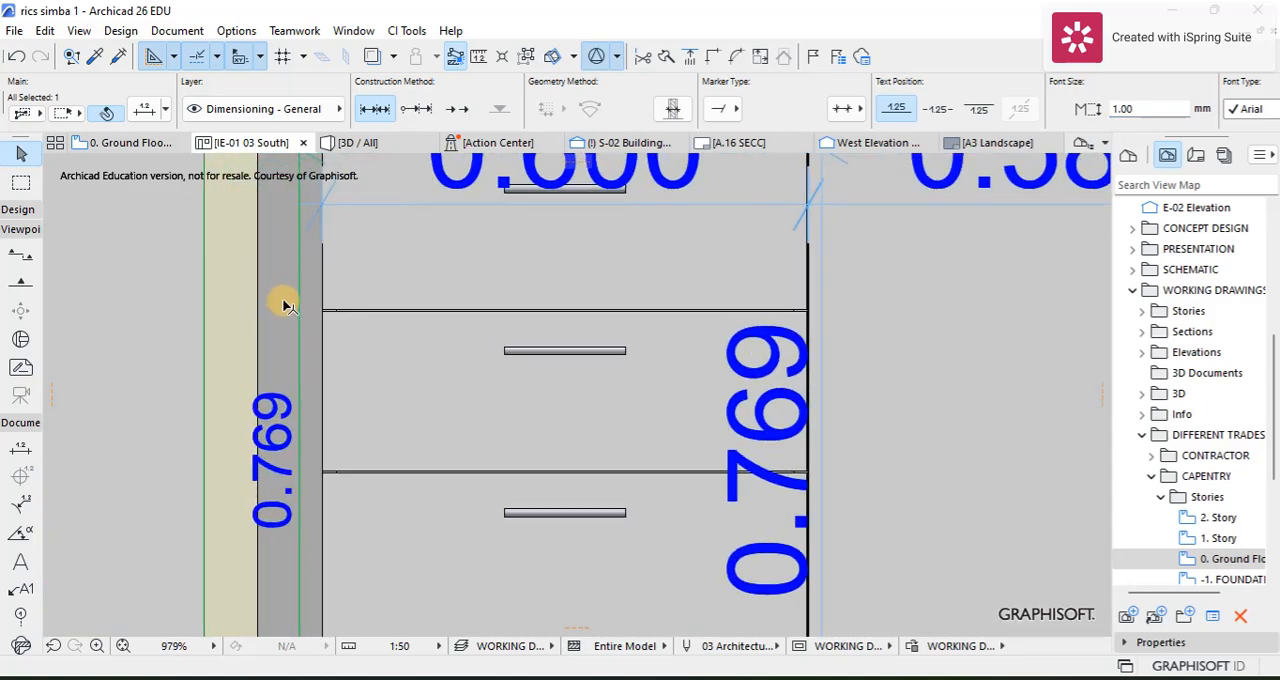
pyautogui.click(298, 313)
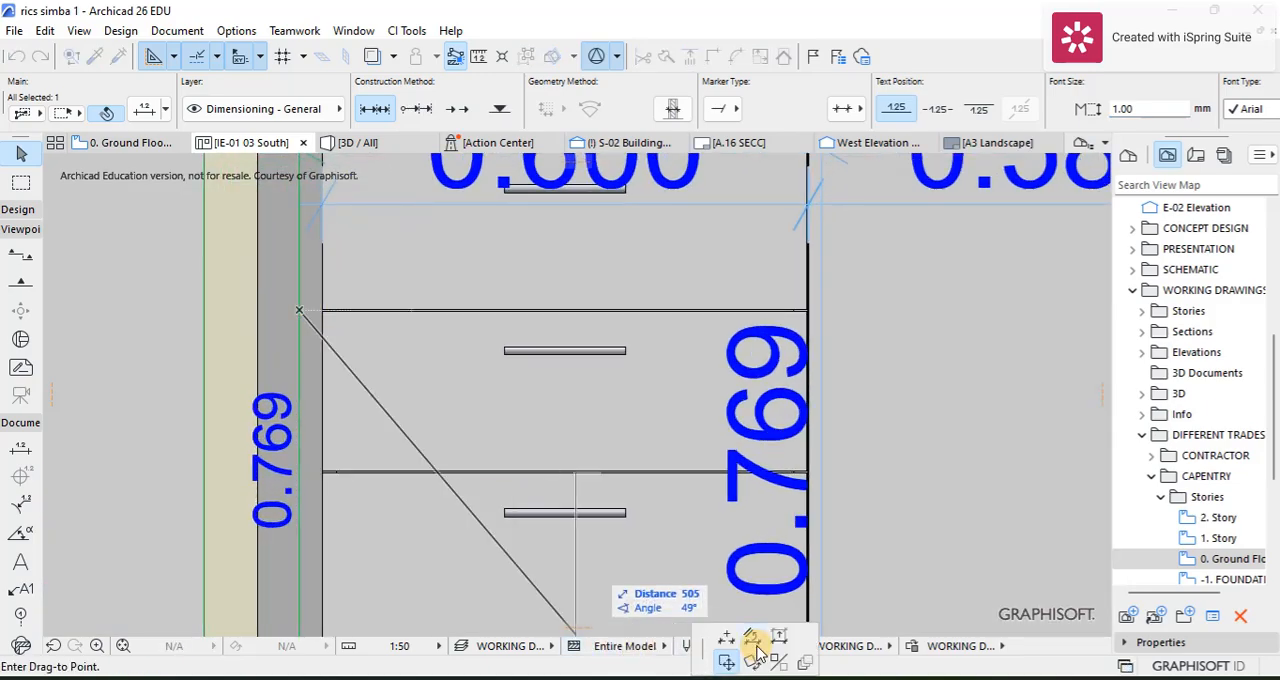
pyautogui.click(722, 640)
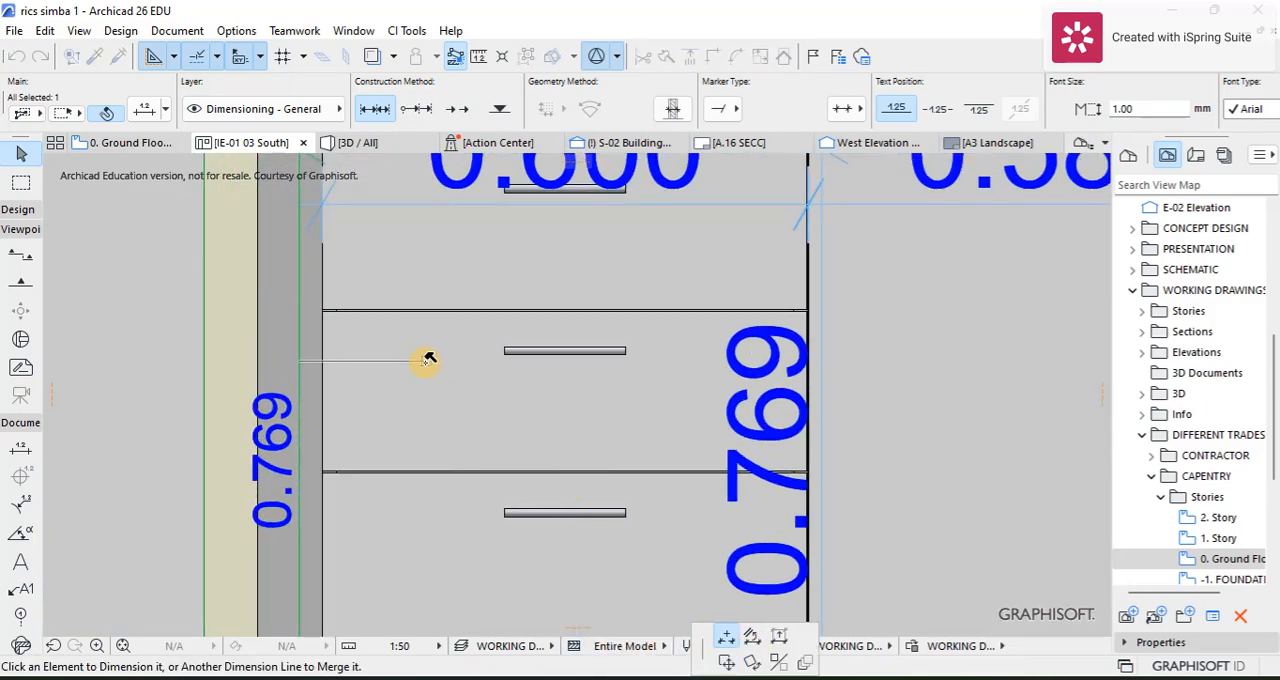
pyautogui.click(330, 313)
pyautogui.scroll(-3, 330, 380)
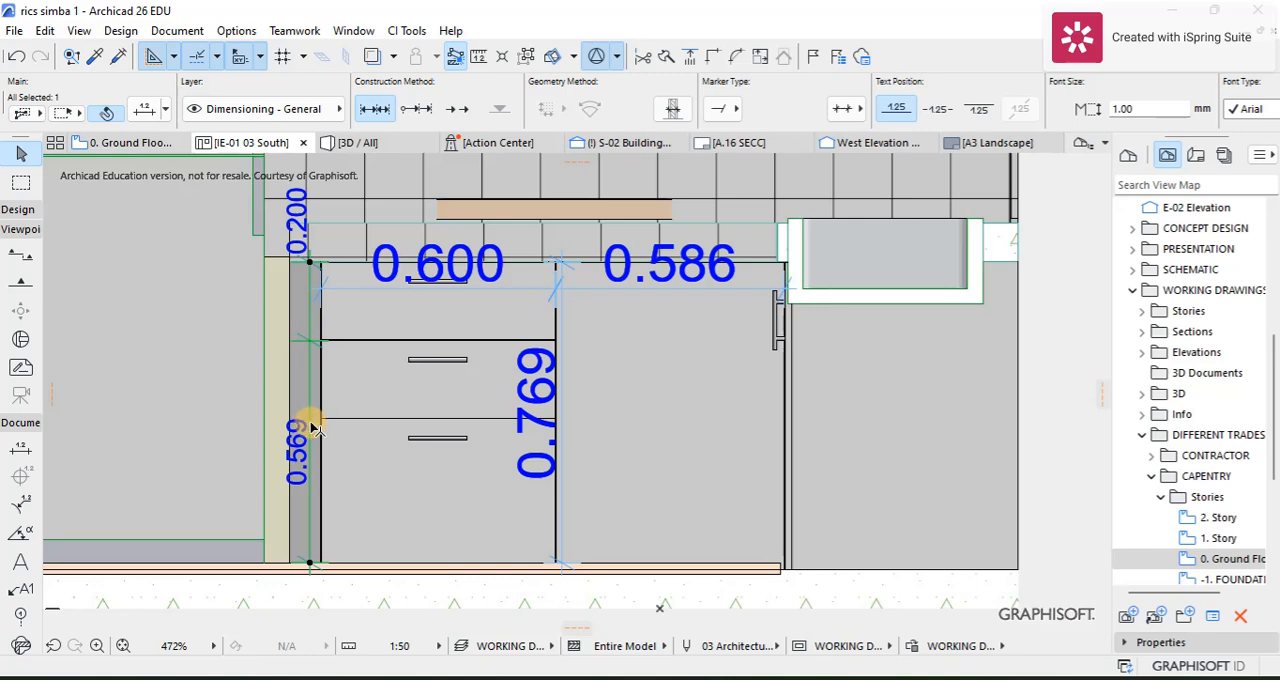
# Step: Add another point to the drawer height dimension at the joint between the middle and bottom drawers
pyautogui.click(308, 425)
pyautogui.click(310, 396)
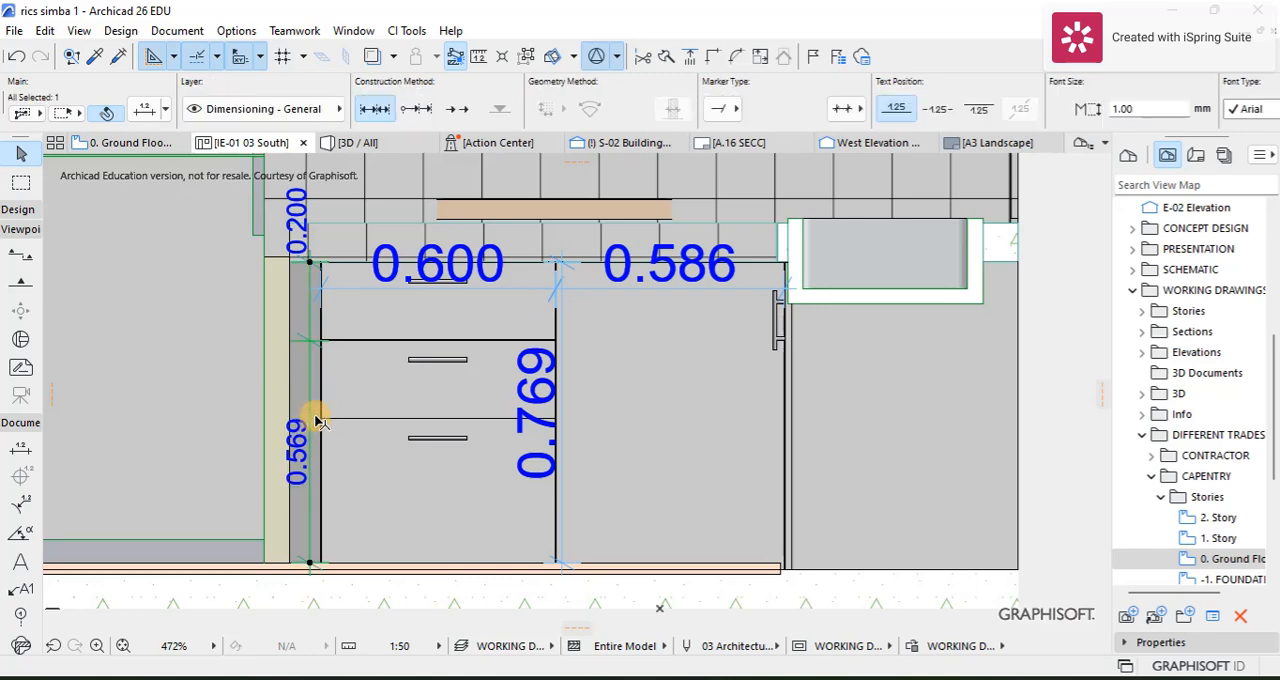
pyautogui.scroll(4, 318, 408)
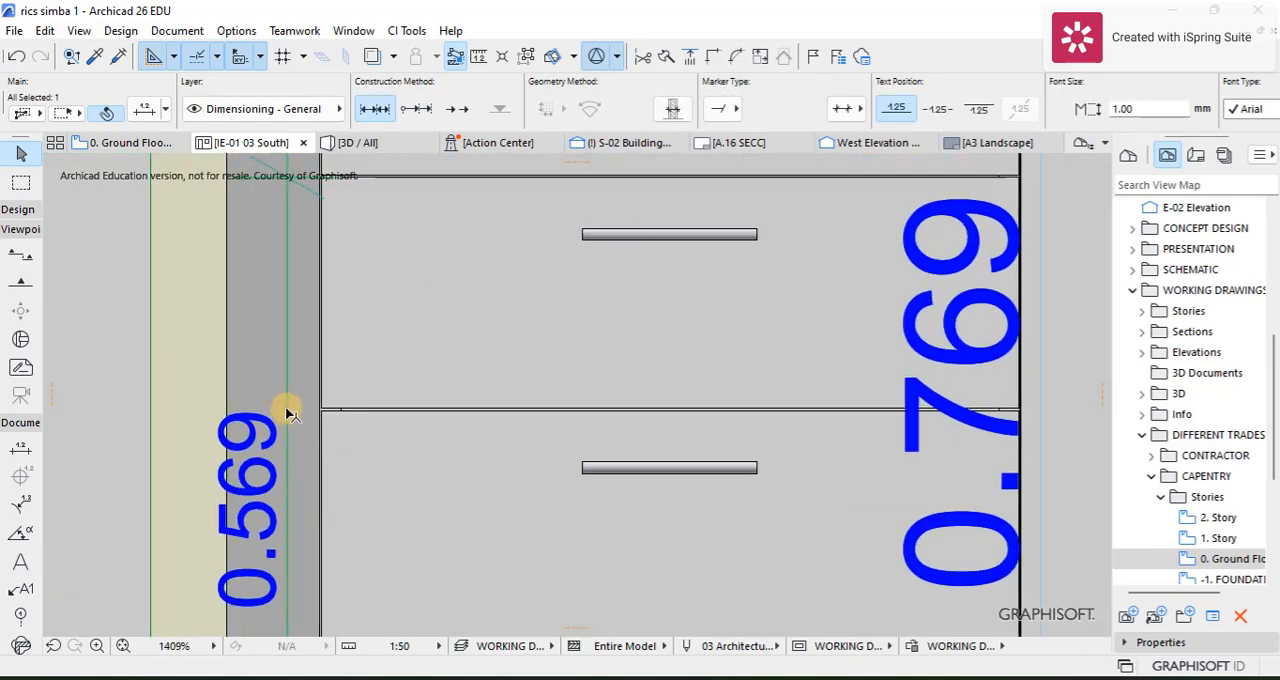
pyautogui.click(317, 416)
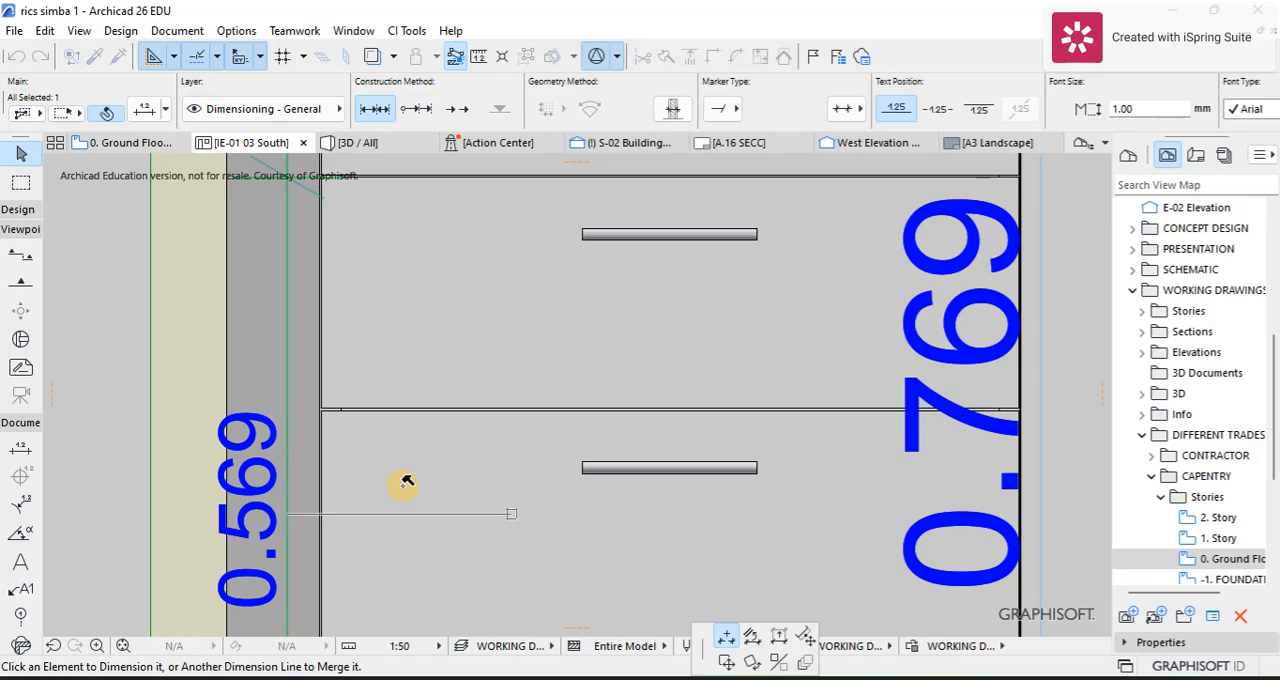
pyautogui.click(337, 413)
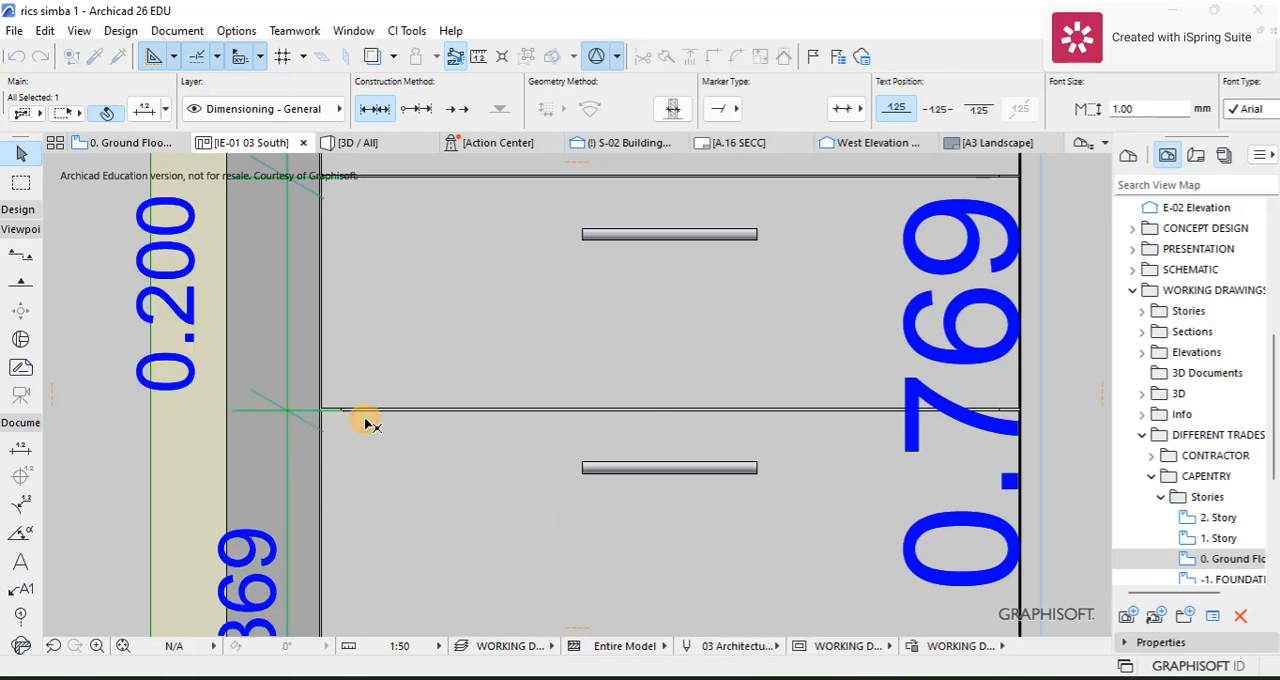
# Step: Split the right wall cabinet's height dimension at the middle shelf's underside and the bottom panel's top edge, with 1.00 mm text
pyautogui.scroll(-5, 370, 410)
pyautogui.scroll(-2, 595, 345)
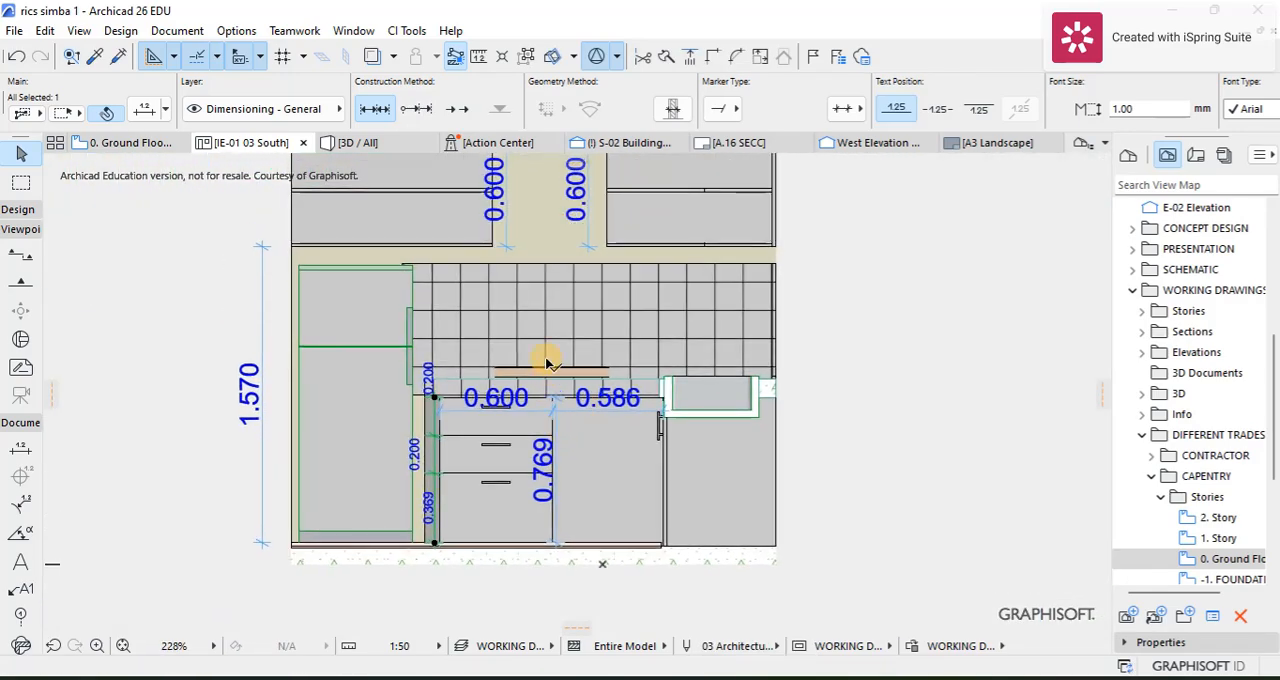
pyautogui.scroll(5, 598, 220)
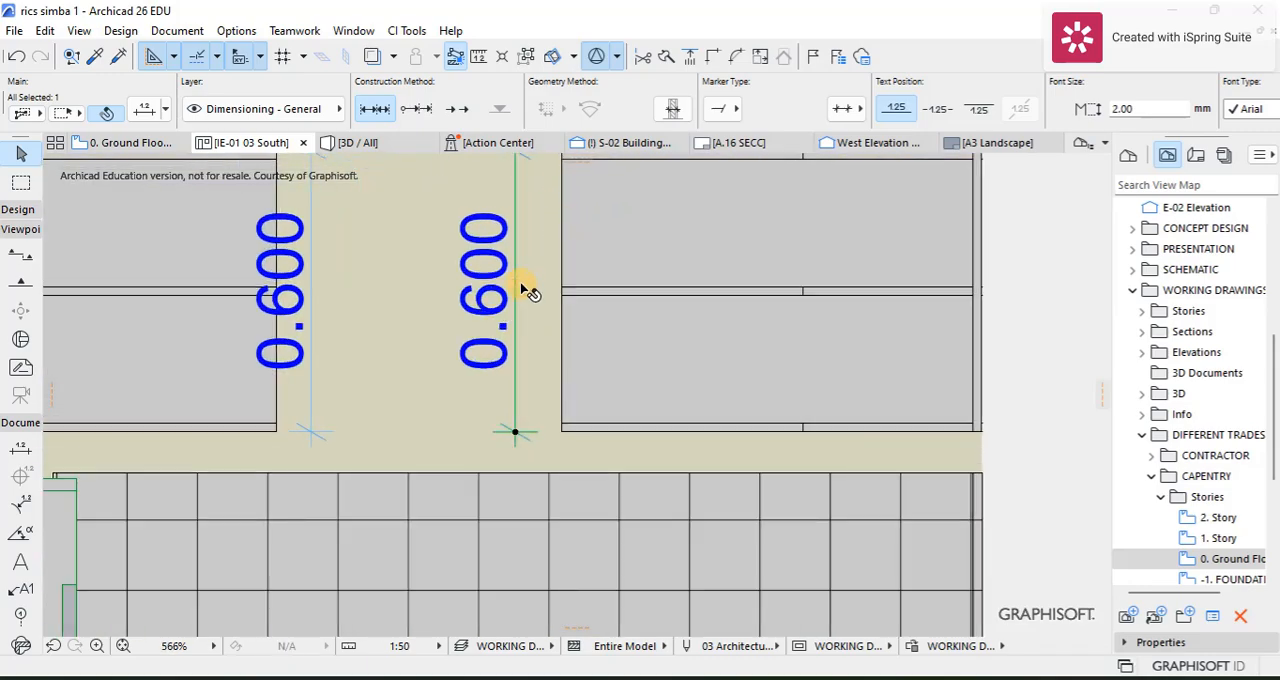
pyautogui.click(516, 291)
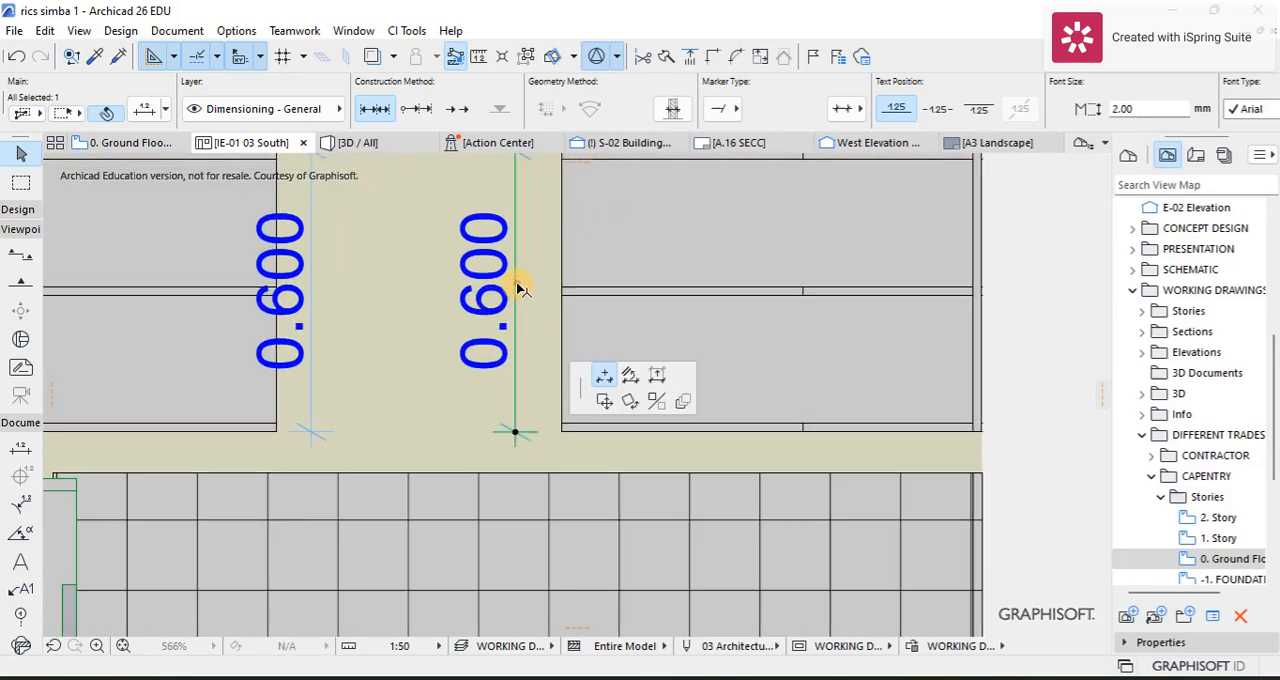
pyautogui.click(568, 296)
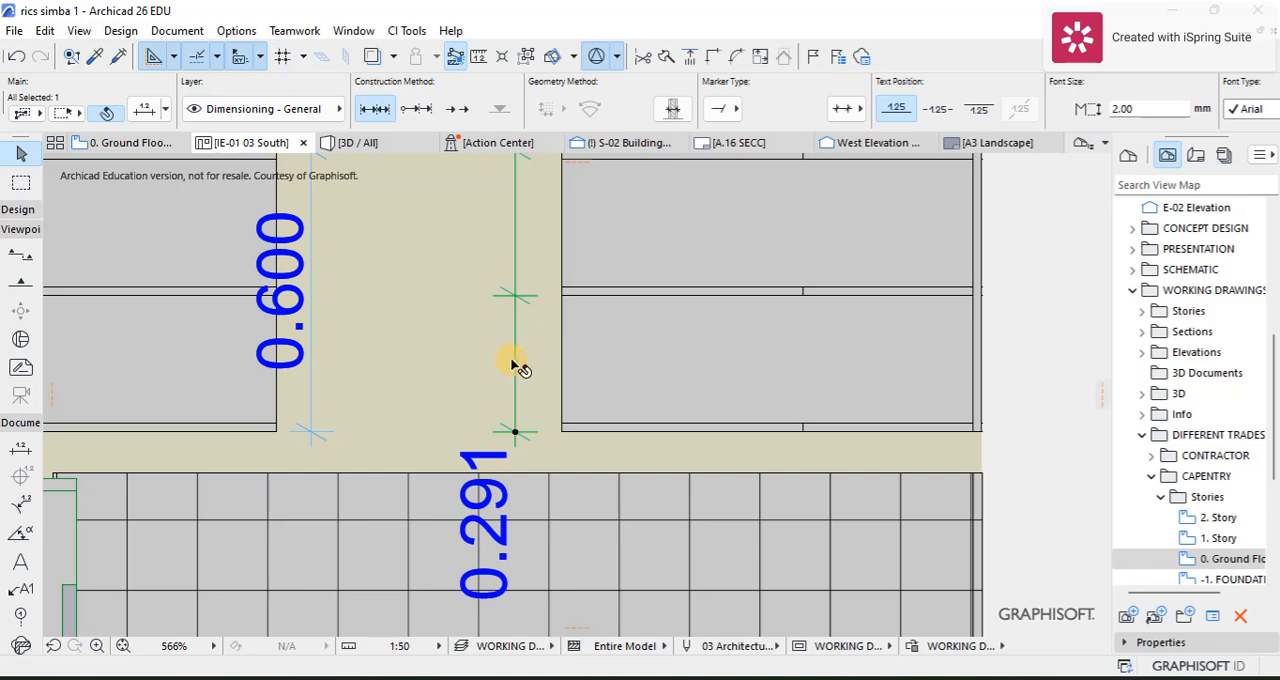
pyautogui.click(535, 392)
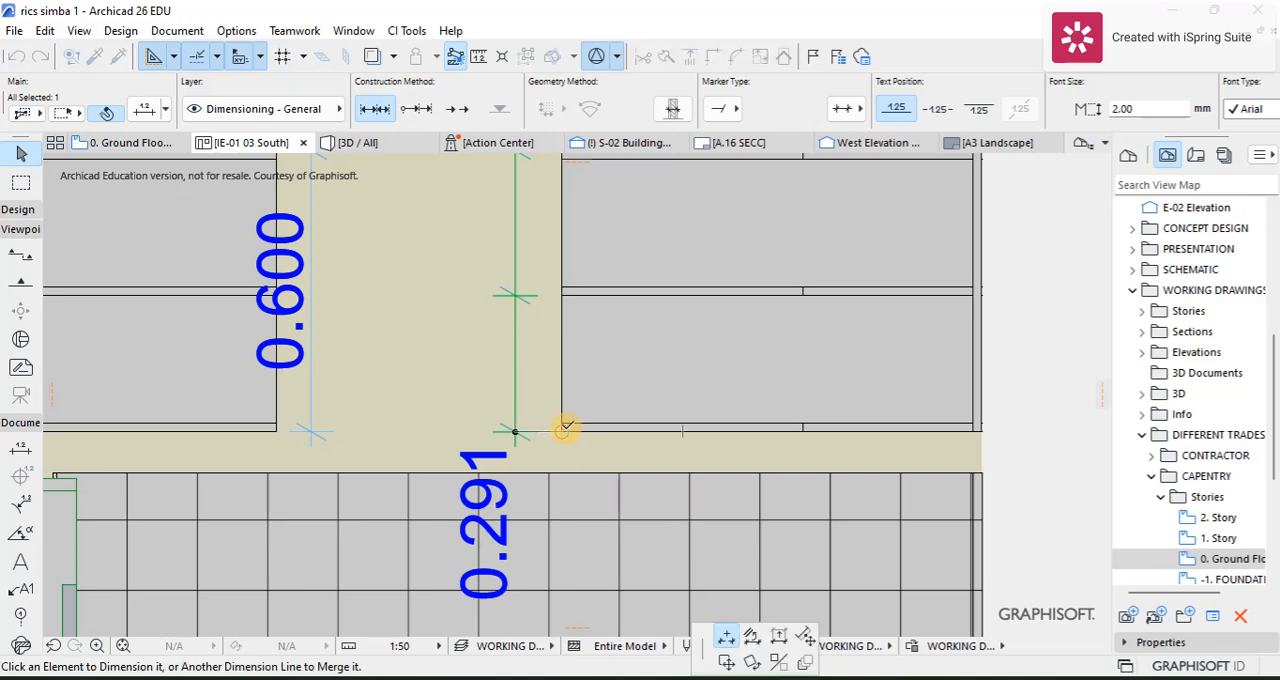
pyautogui.click(565, 428)
pyautogui.scroll(-3, 491, 303)
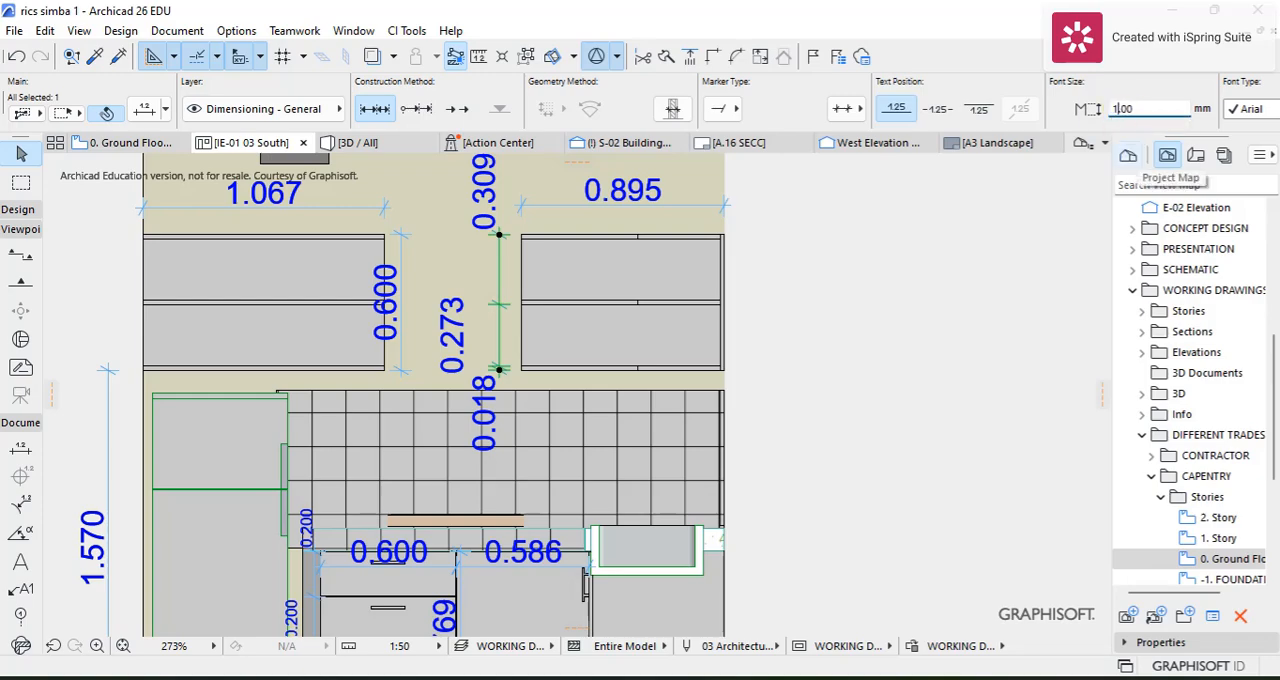
pyautogui.press('Return')
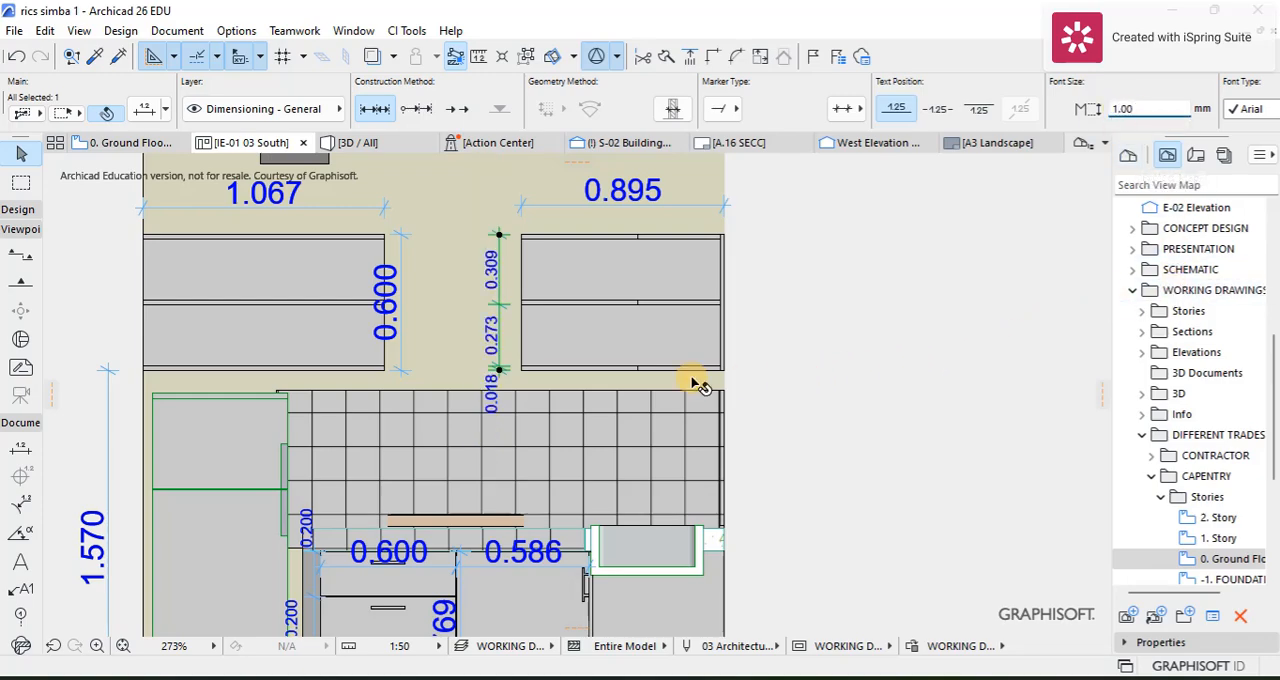
# Step: Add points to the right wall cabinet's height dimension at the middle shelf's upper edge and the top panel's underside
pyautogui.scroll(3, 520, 290)
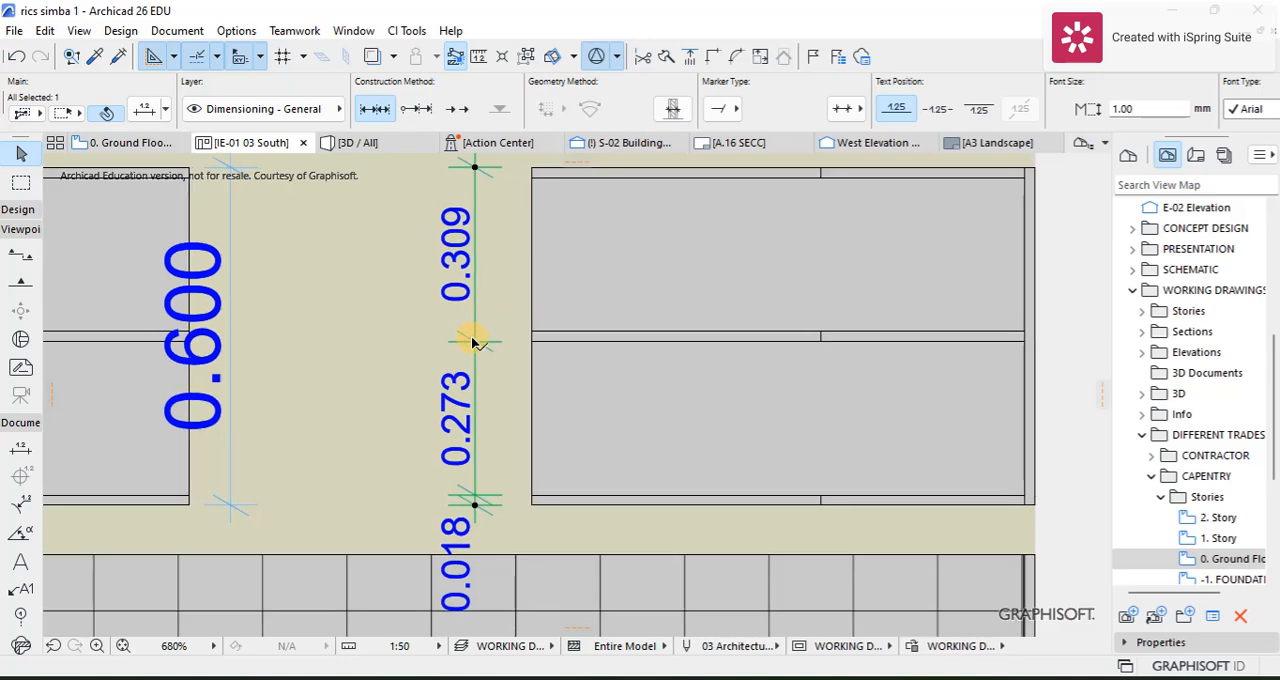
pyautogui.click(488, 339)
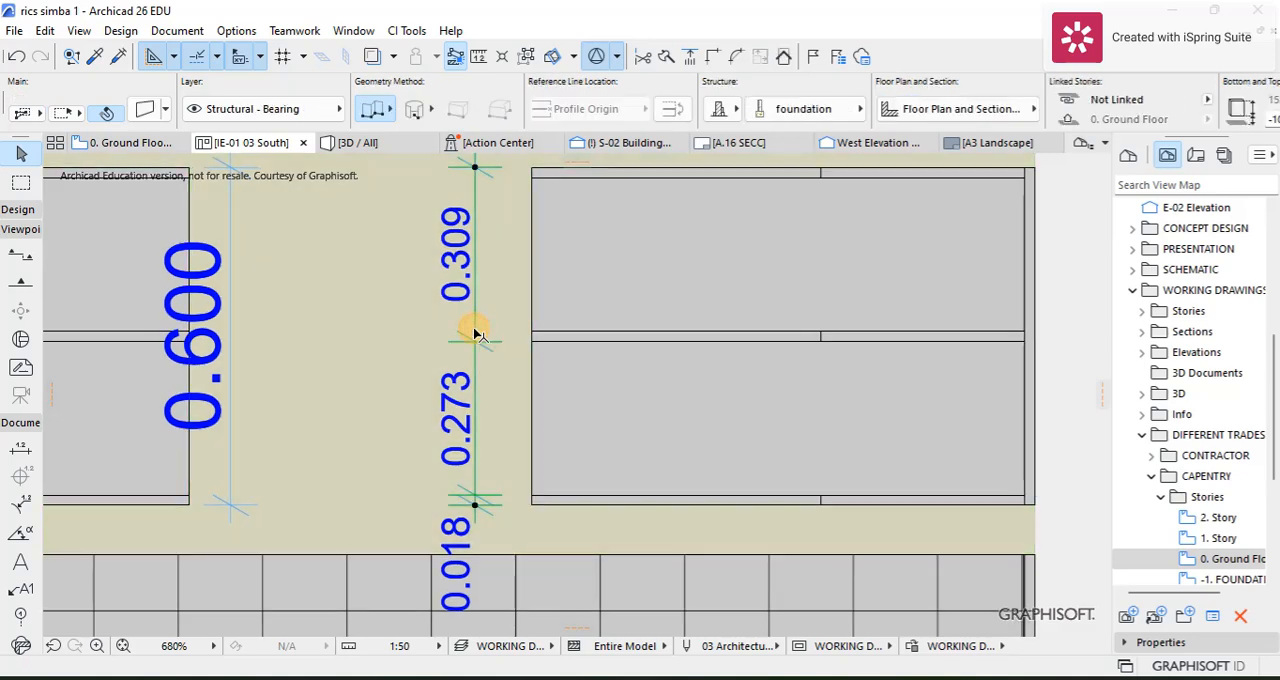
pyautogui.click(509, 336)
pyautogui.click(537, 331)
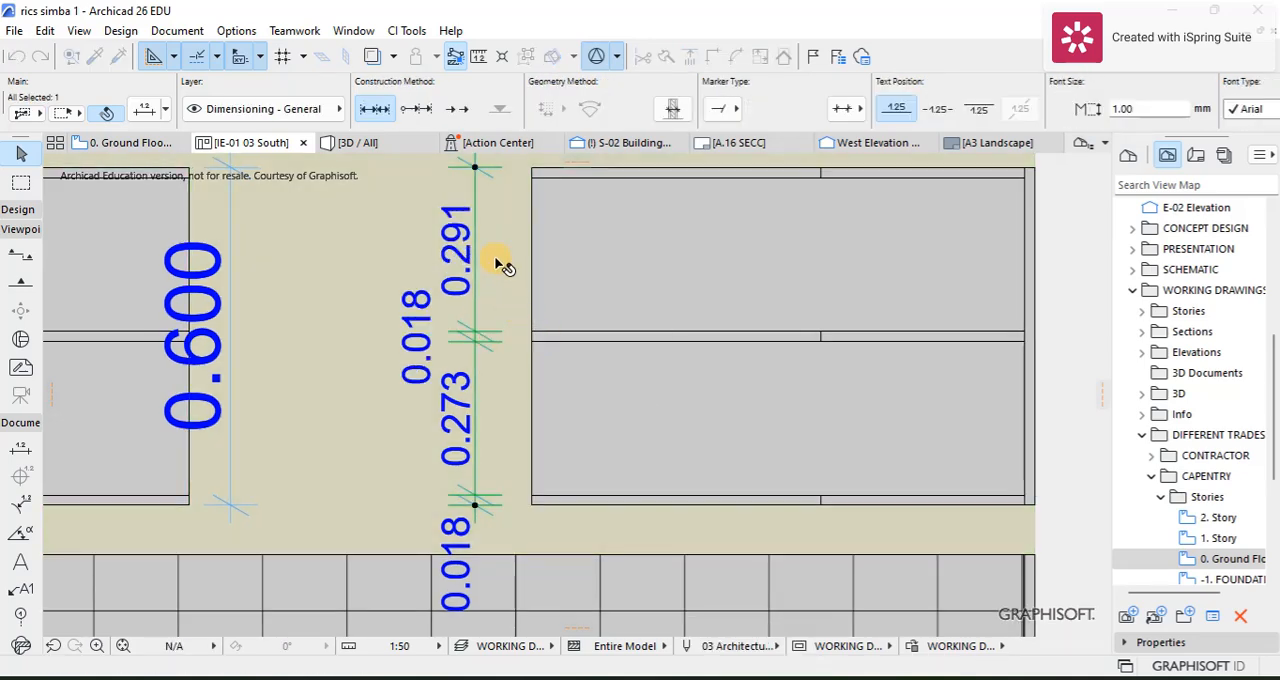
pyautogui.click(475, 180)
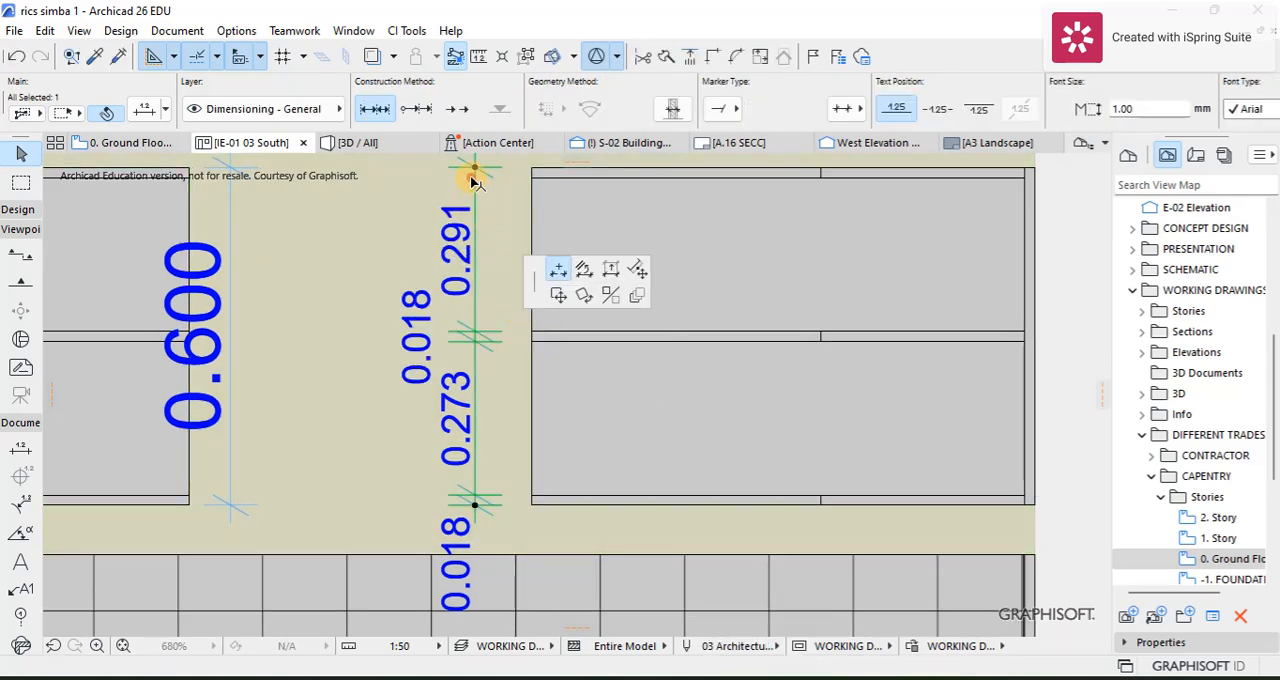
pyautogui.click(541, 177)
pyautogui.scroll(-5, 563, 214)
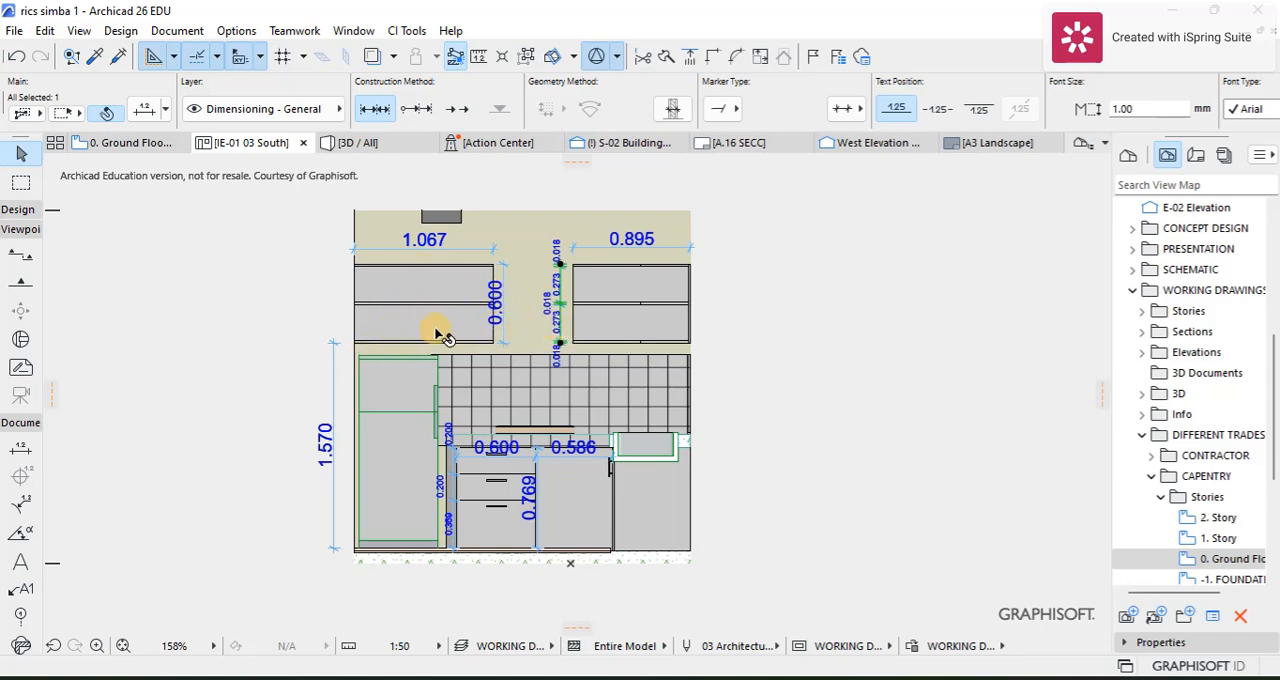
pyautogui.scroll(4, 600, 250)
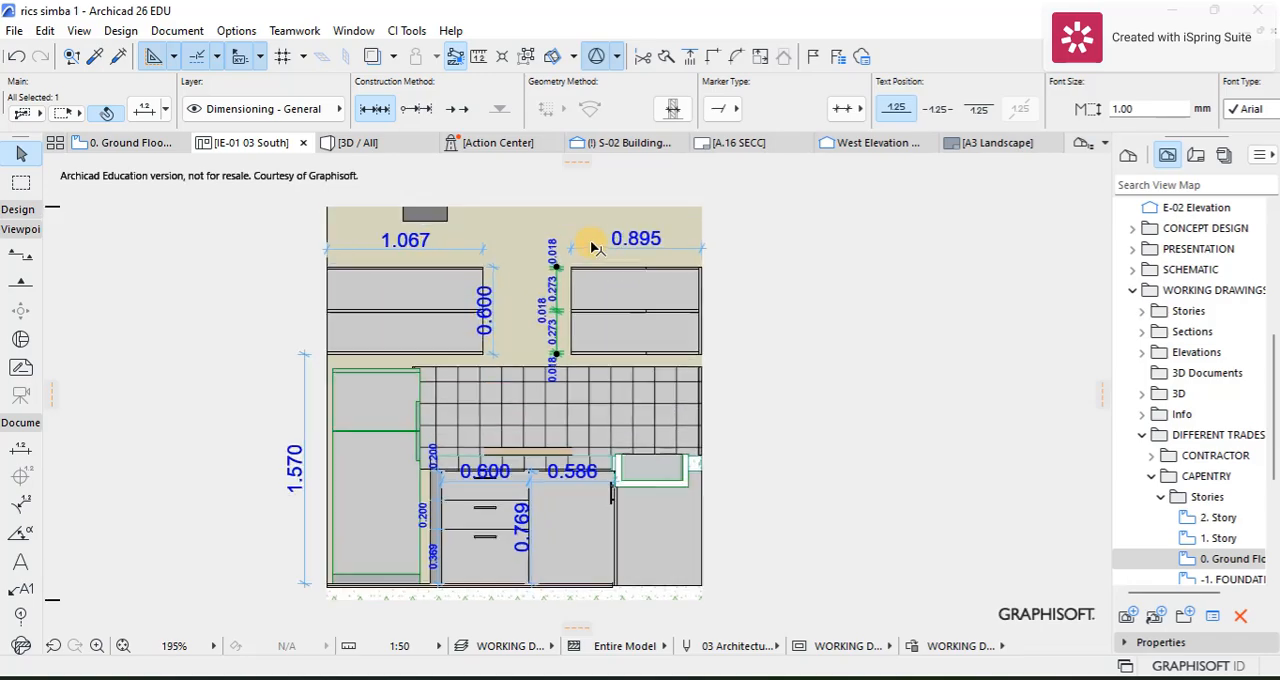
pyautogui.scroll(-2, 565, 275)
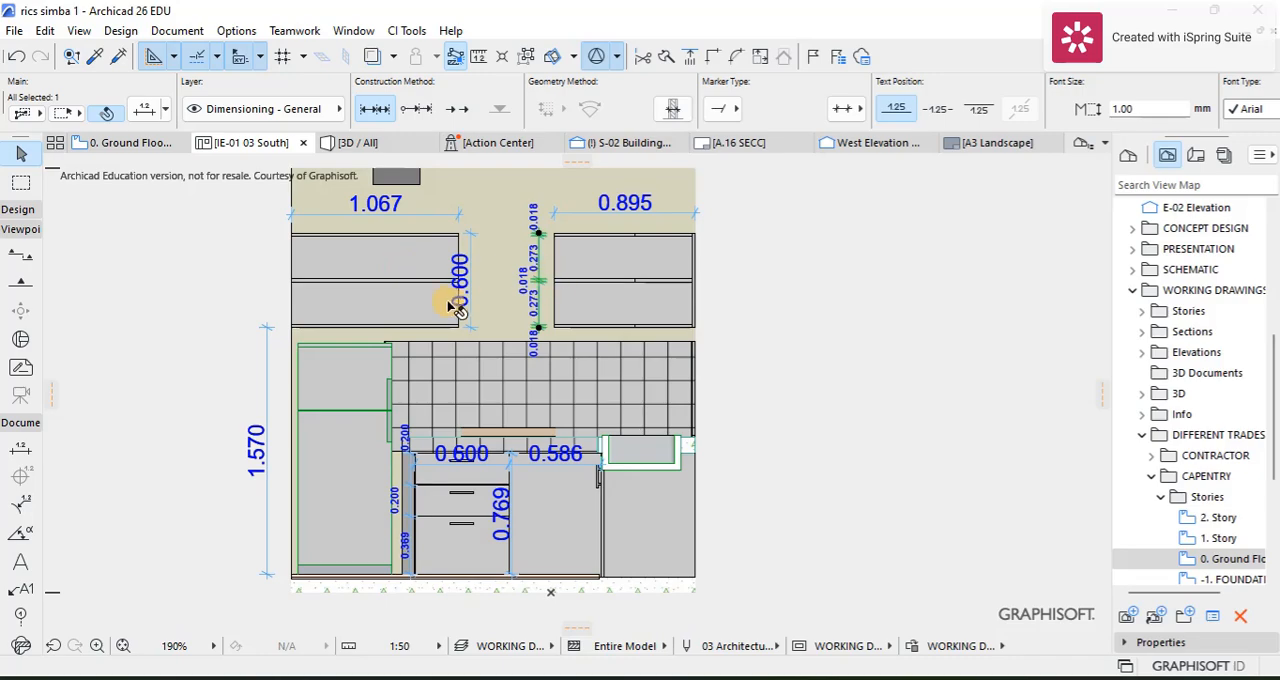
pyautogui.scroll(3, 455, 305)
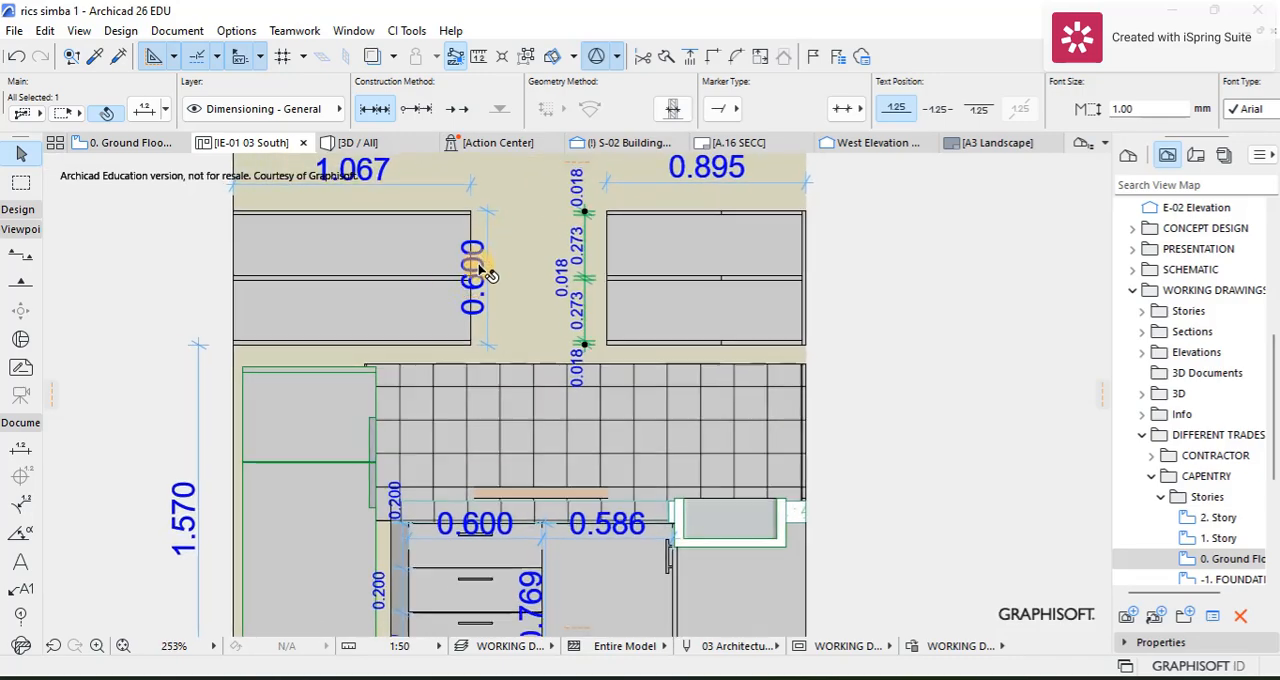
pyautogui.scroll(-2, 485, 273)
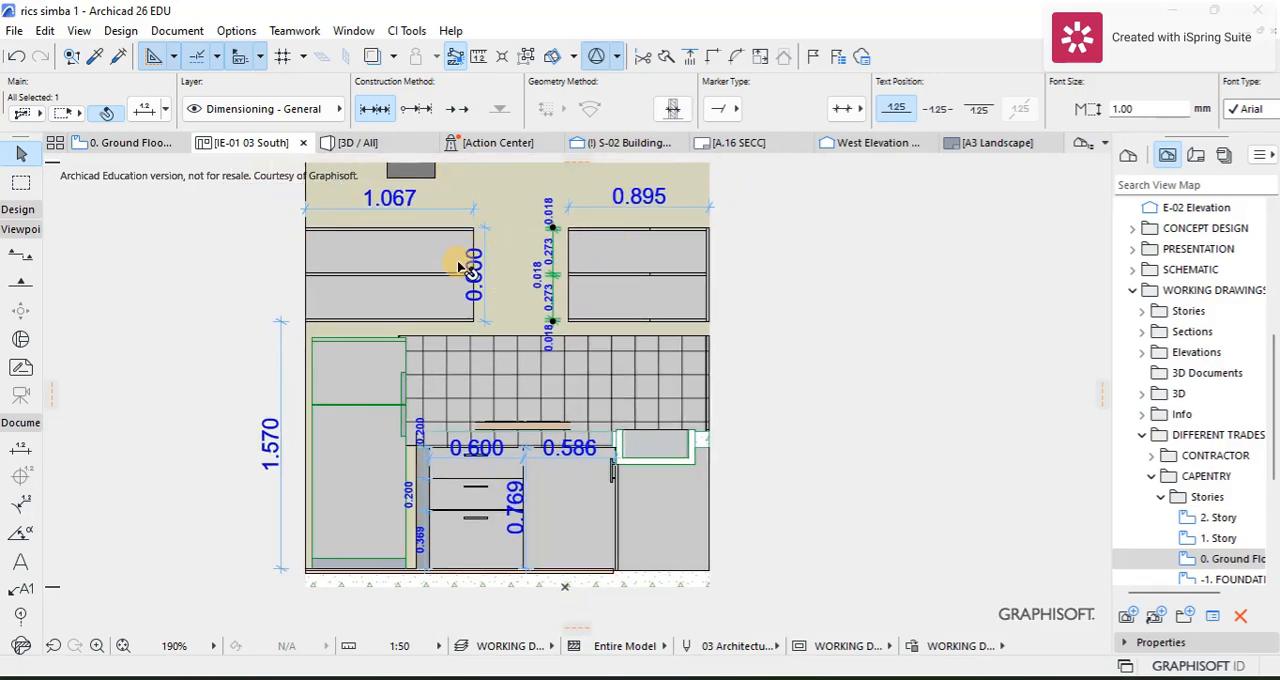
# Step: Open the west interior elevation of the kitchen from its marker on the ground floor plan, using the current view settings
pyautogui.click(107, 145)
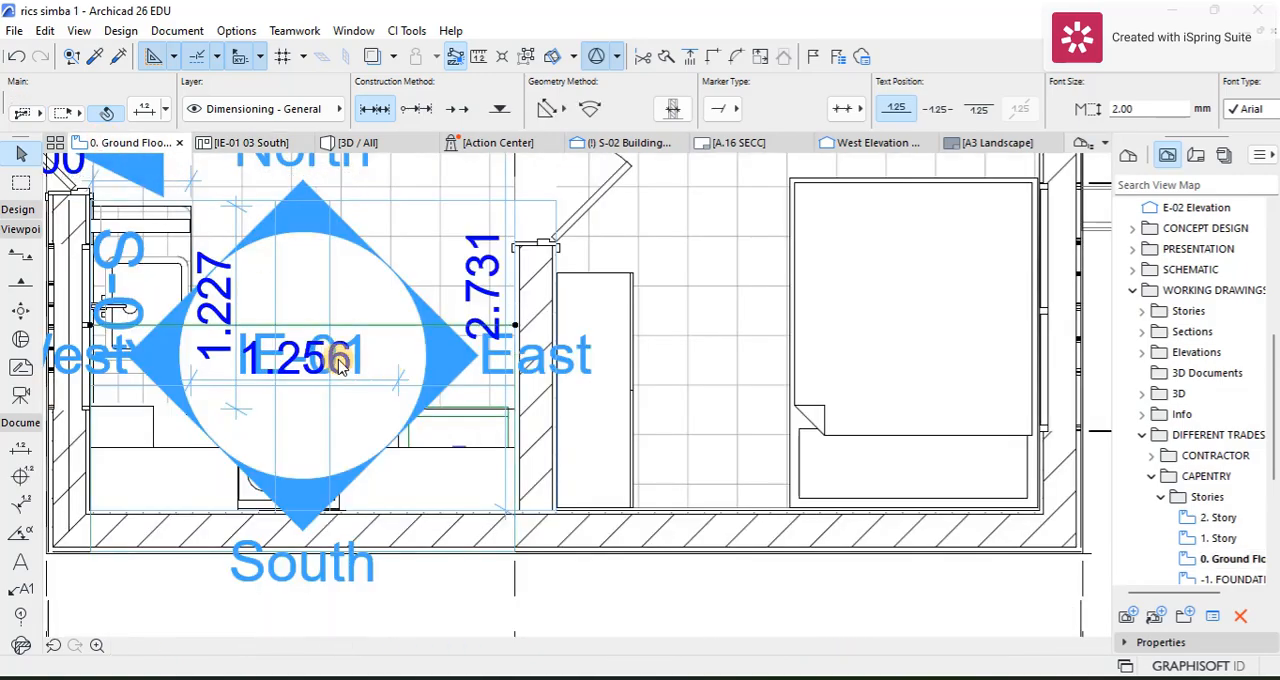
pyautogui.click(285, 313)
pyautogui.click(275, 288)
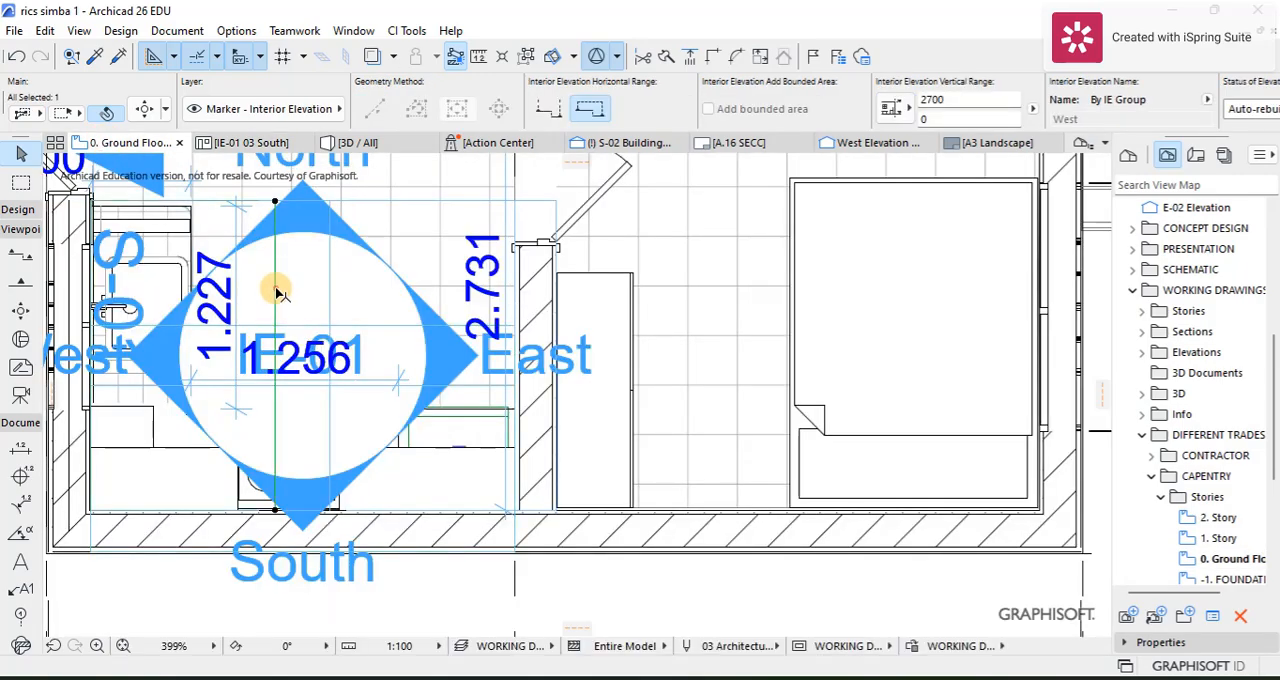
pyautogui.rightClick(278, 291)
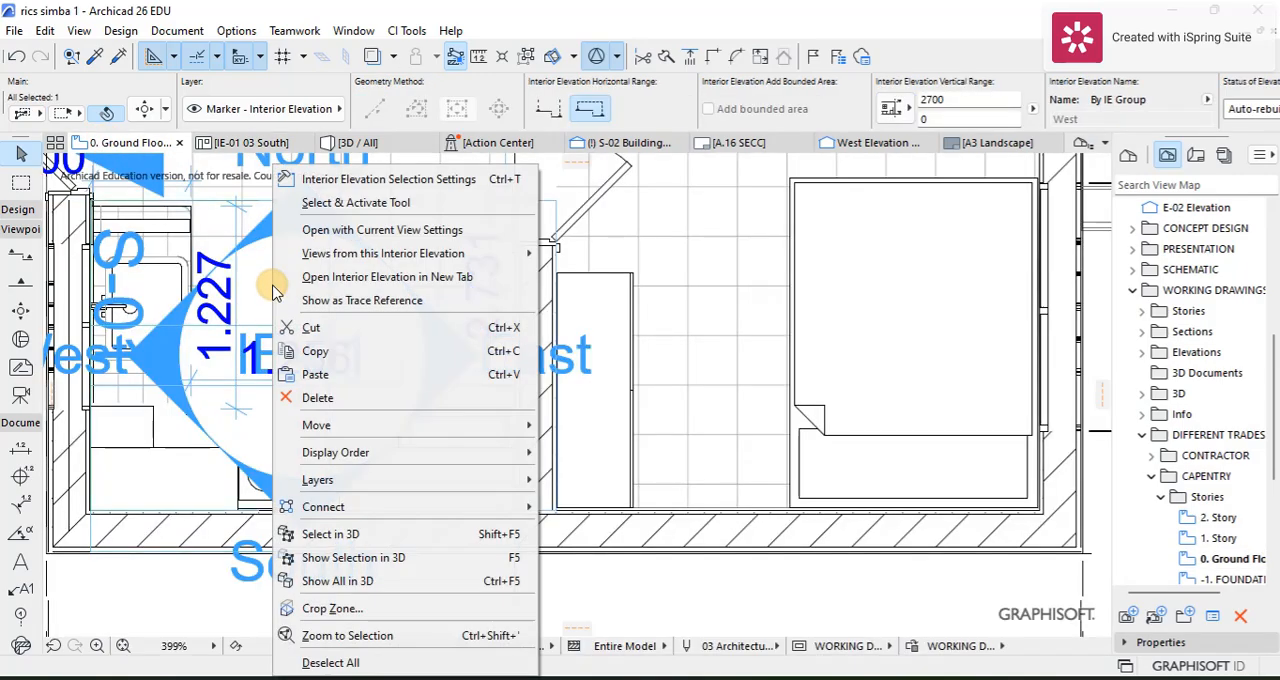
pyautogui.click(345, 230)
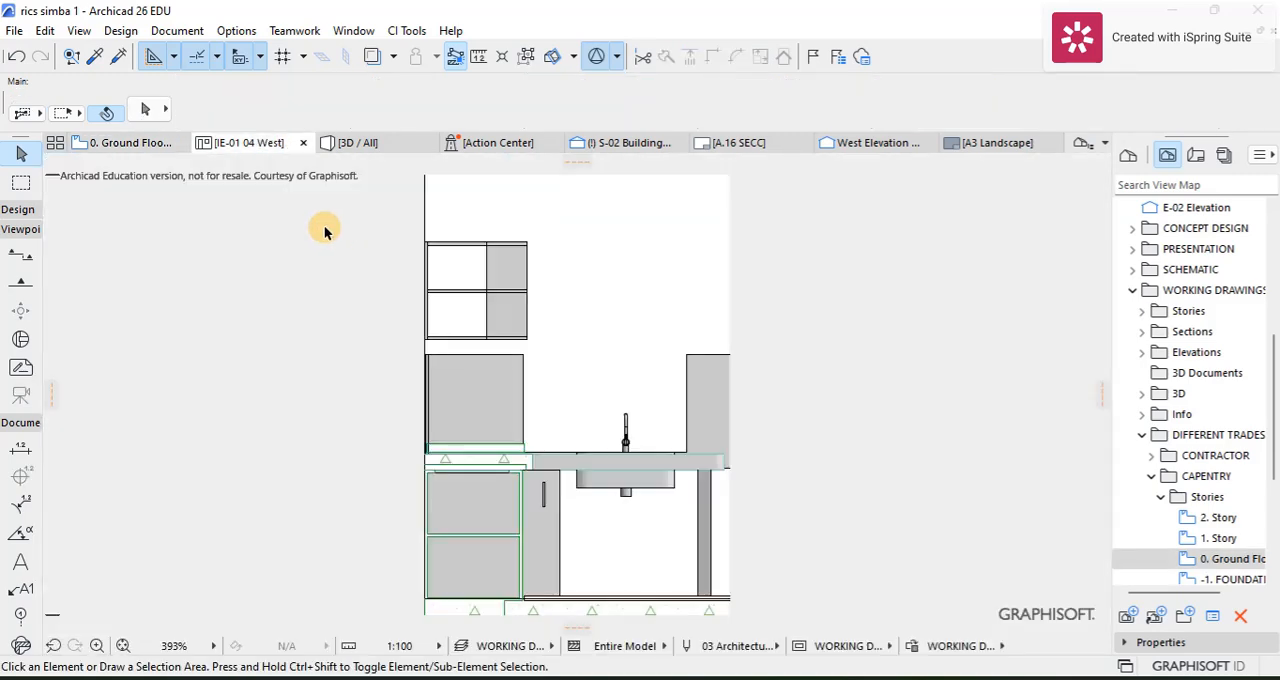
# Step: Enable the surface cover fill foreground for uncut elements and set the west interior elevation's horizontal range to Infinite
pyautogui.rightClick(205, 290)
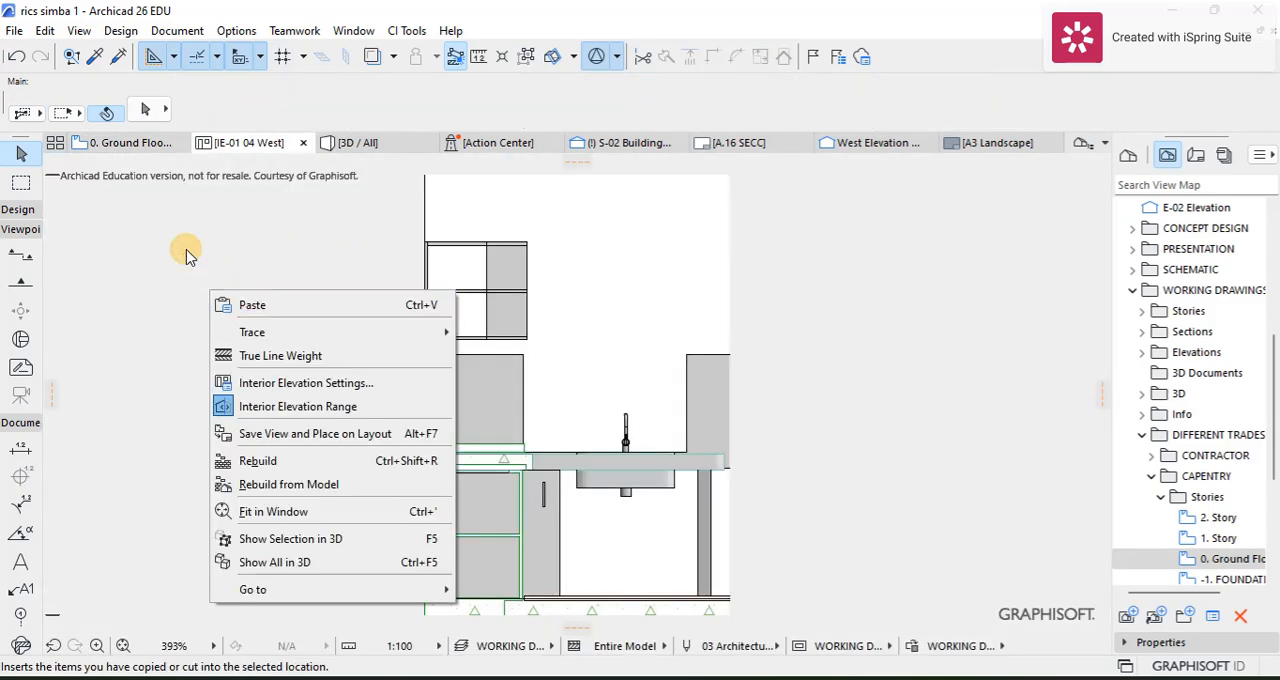
pyautogui.click(252, 385)
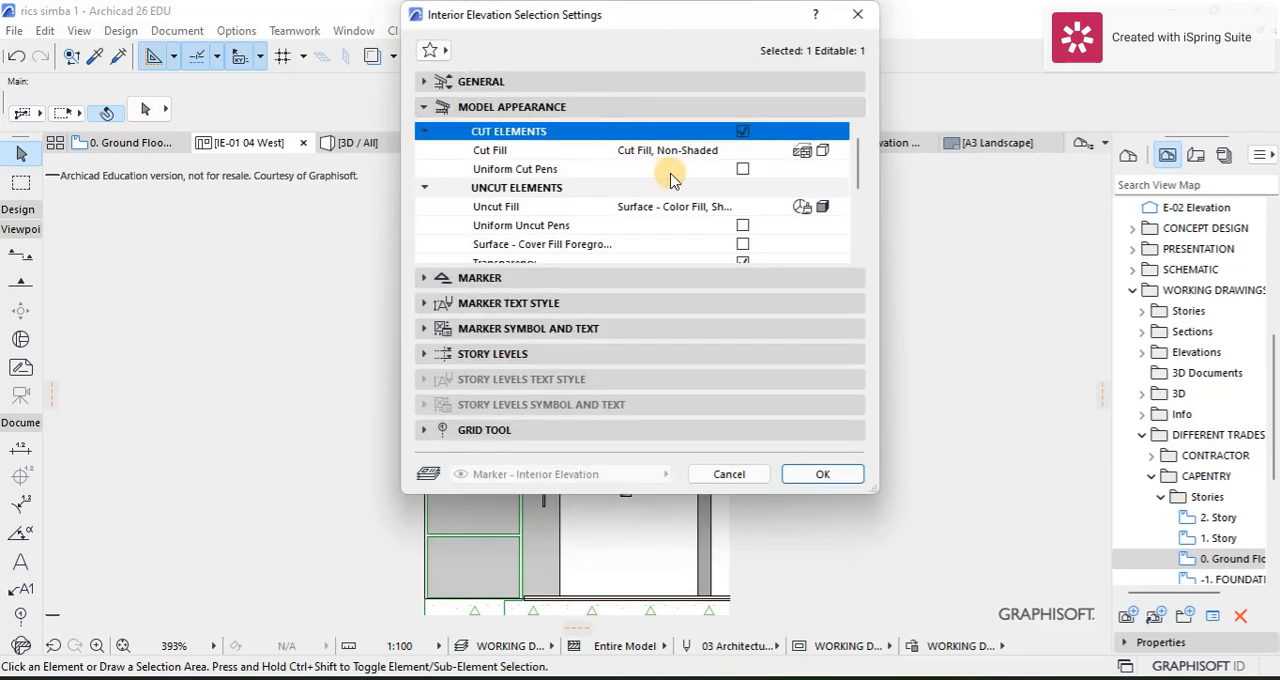
pyautogui.click(742, 244)
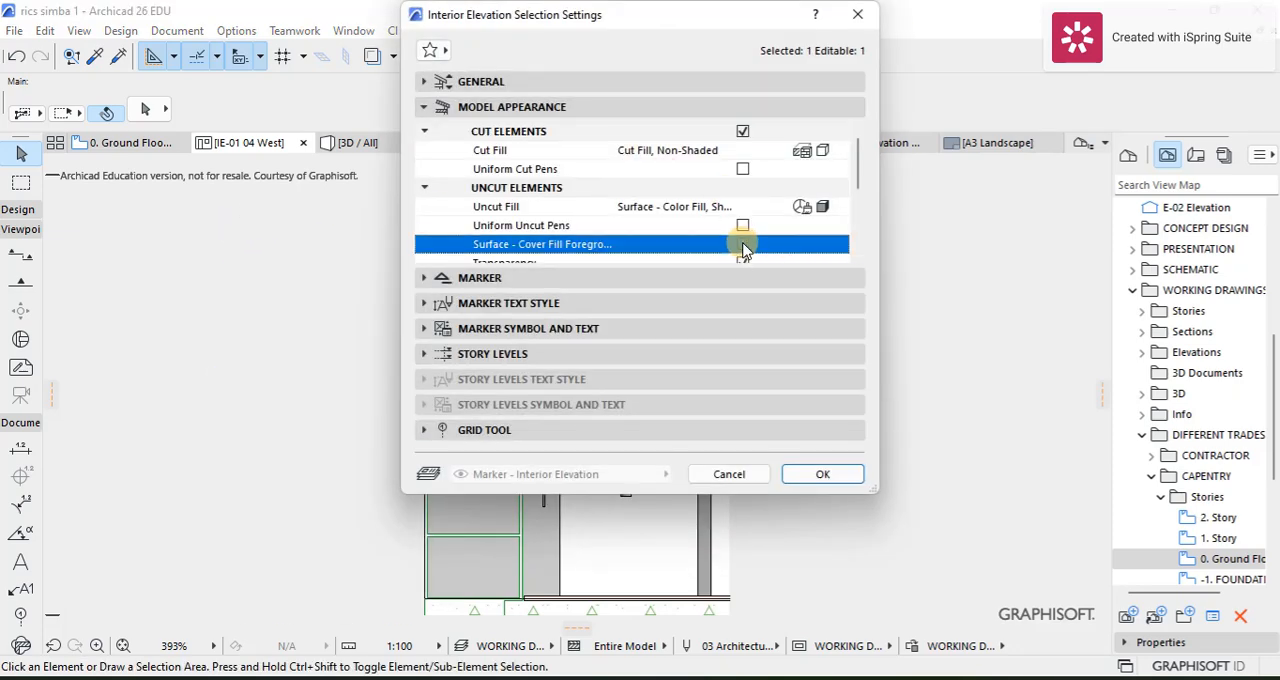
pyautogui.click(530, 84)
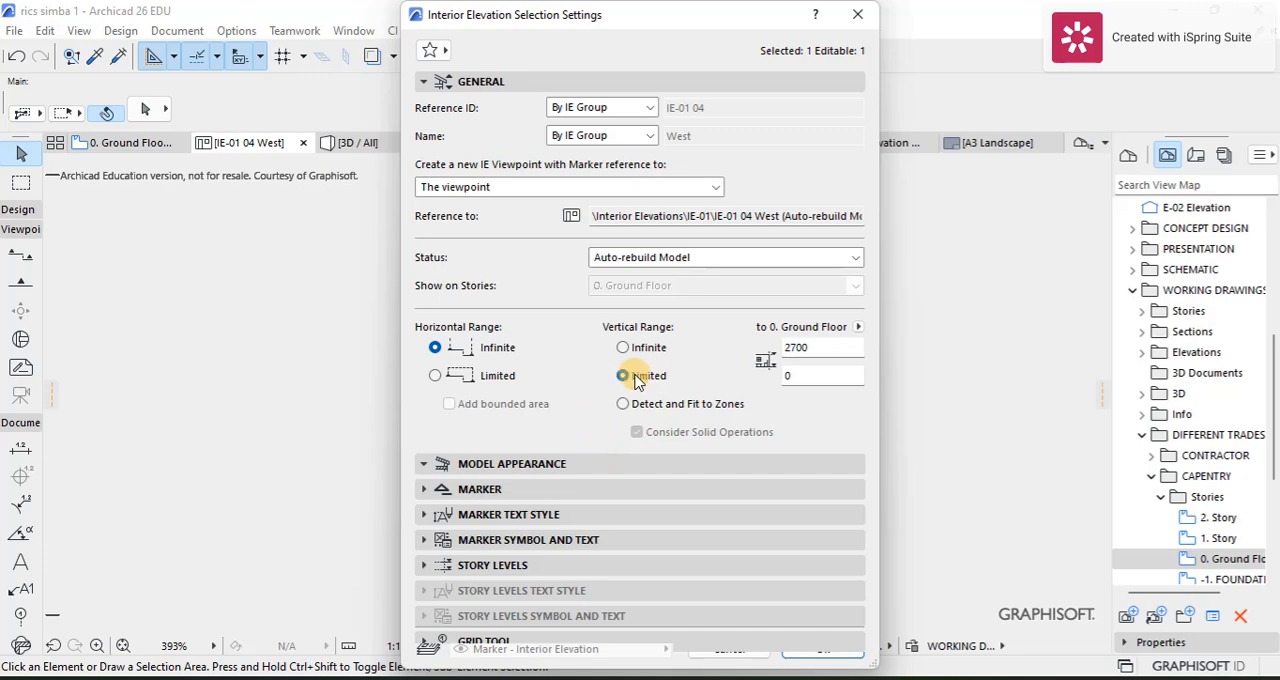
pyautogui.click(815, 650)
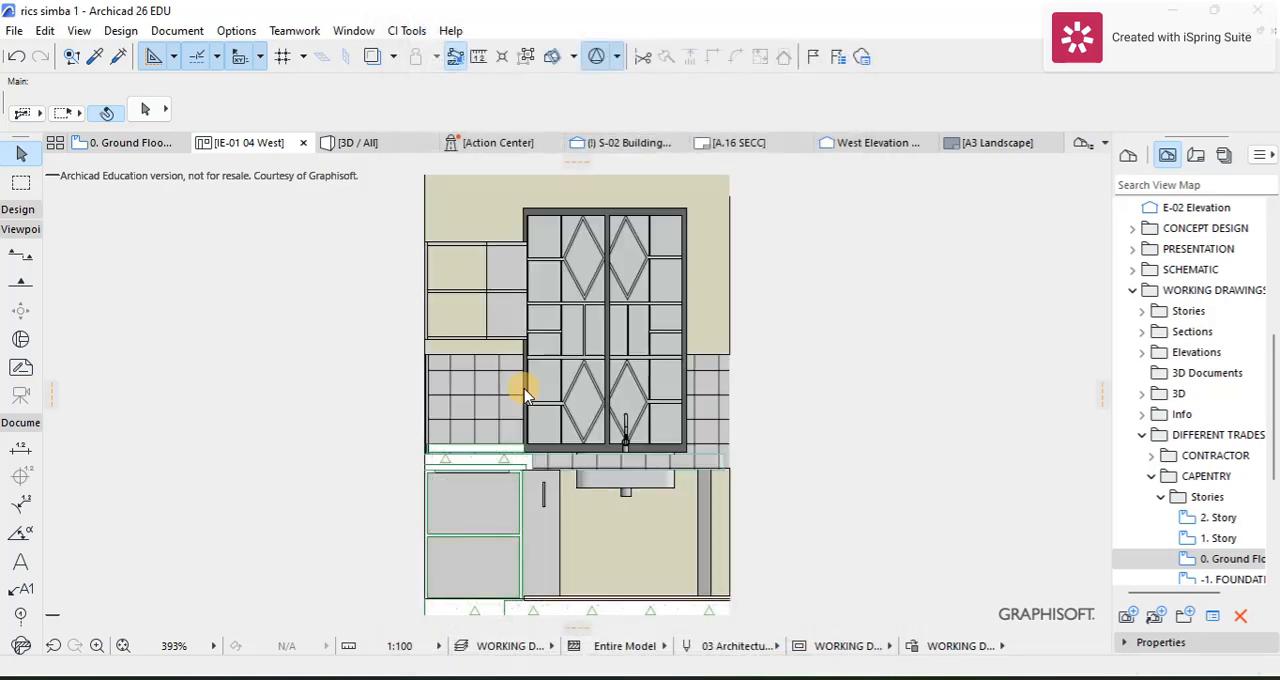
# Step: Dimension the width of the narrow base cabinet beside the sink along its top edge
pyautogui.scroll(1, 594, 423)
pyautogui.scroll(-3, 574, 369)
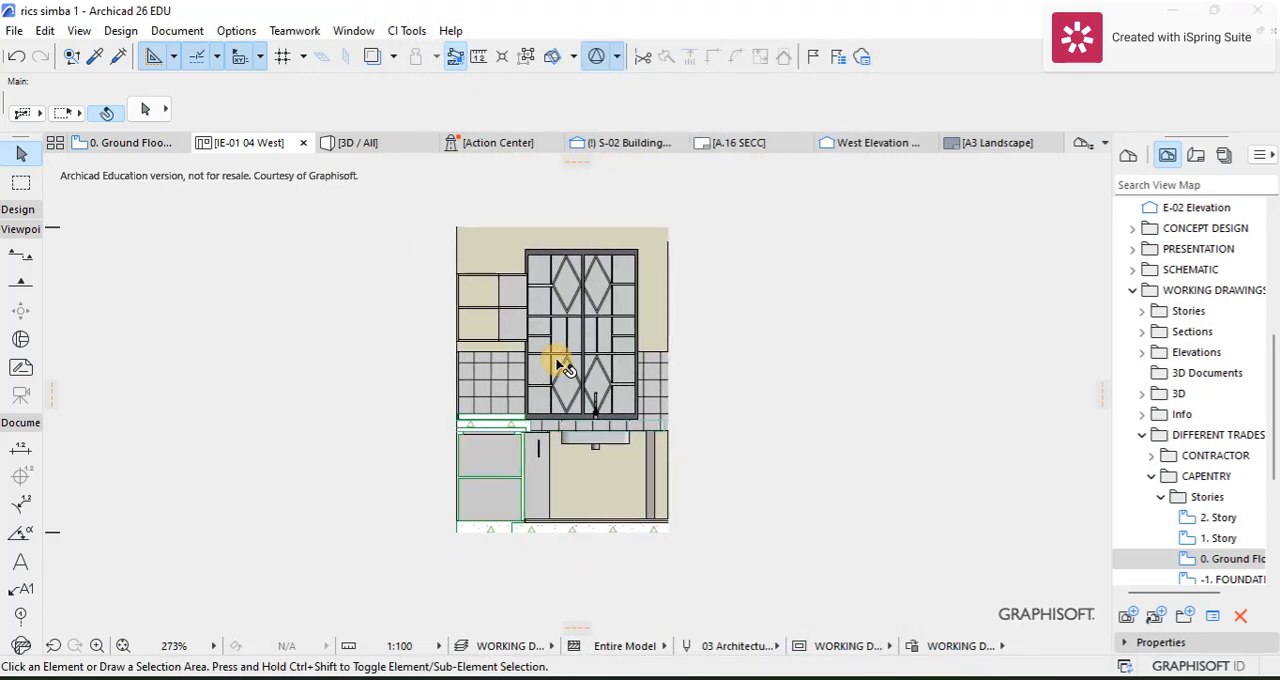
pyautogui.scroll(3, 560, 366)
pyautogui.scroll(5, 520, 460)
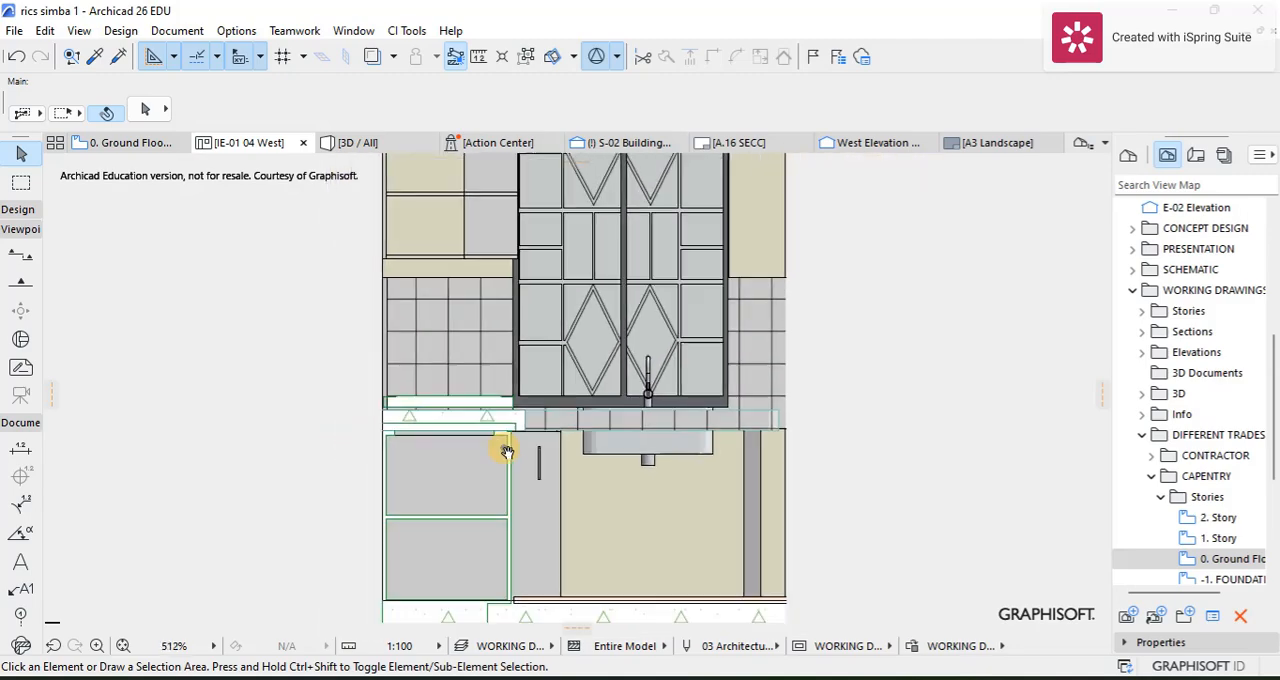
pyautogui.scroll(-5, 486, 326)
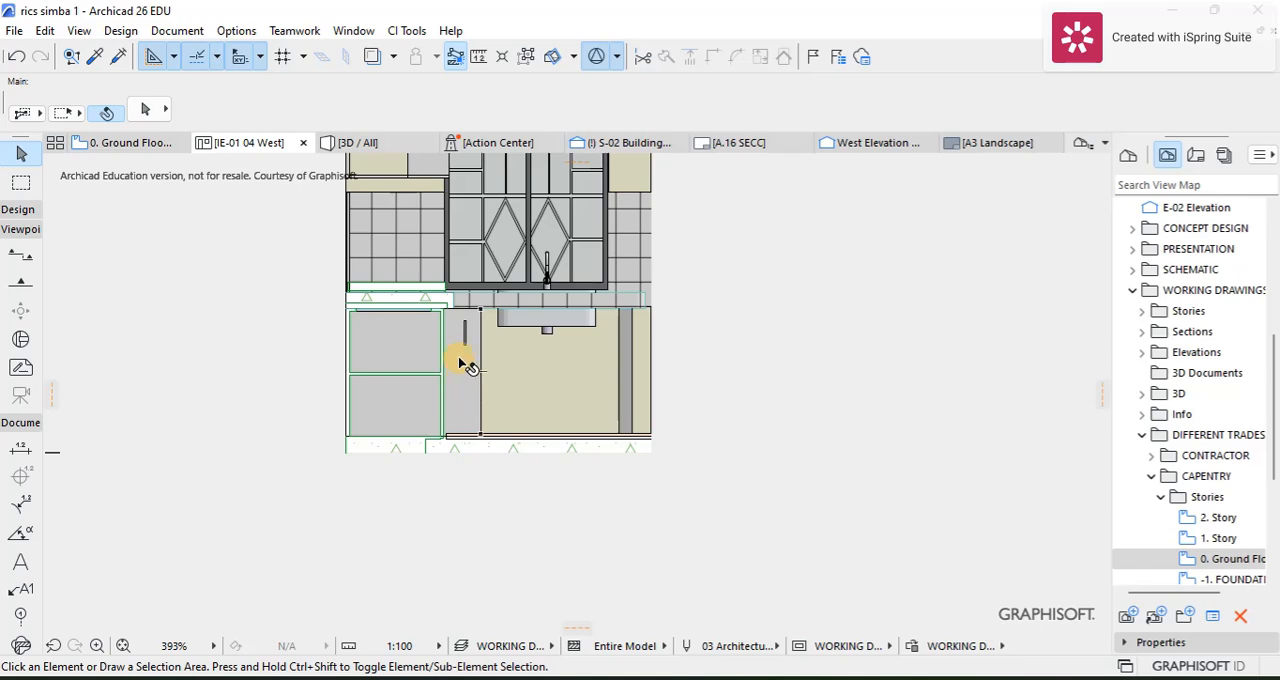
pyautogui.moveTo(436, 243); pyautogui.dragTo(461, 326, button='middle')
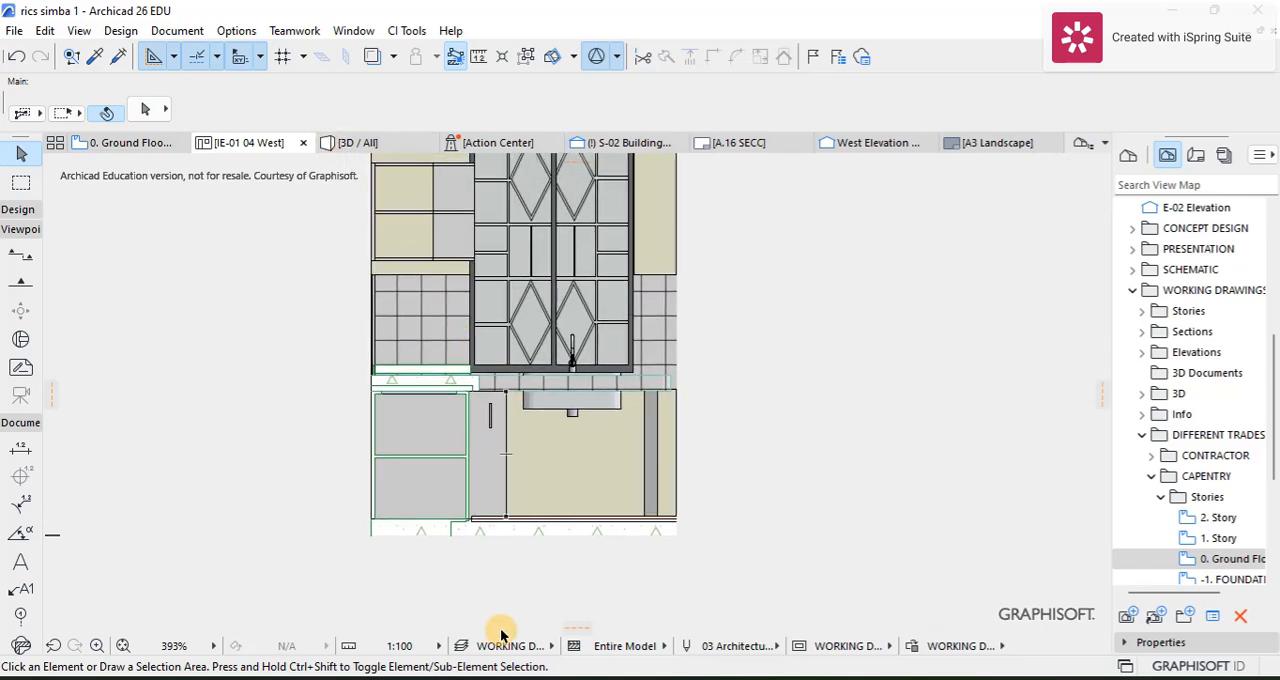
pyautogui.click(20, 447)
pyautogui.scroll(7, 512, 374)
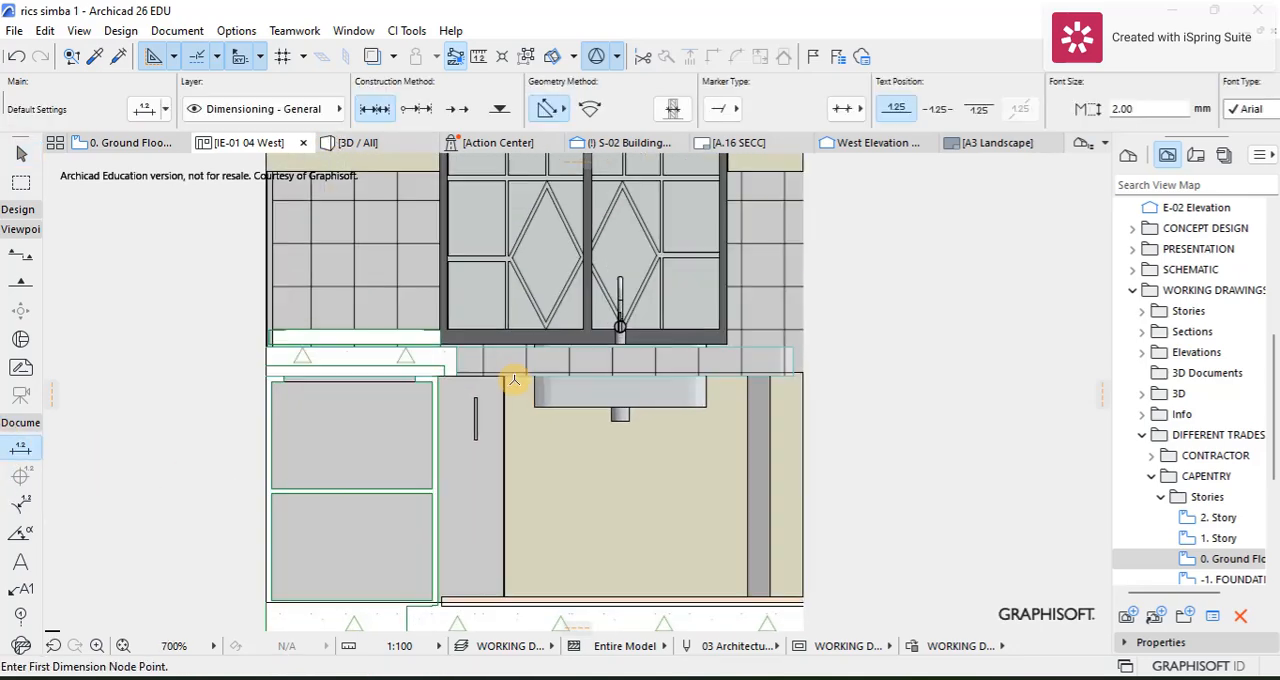
pyautogui.scroll(1, 509, 374)
pyautogui.click(495, 362)
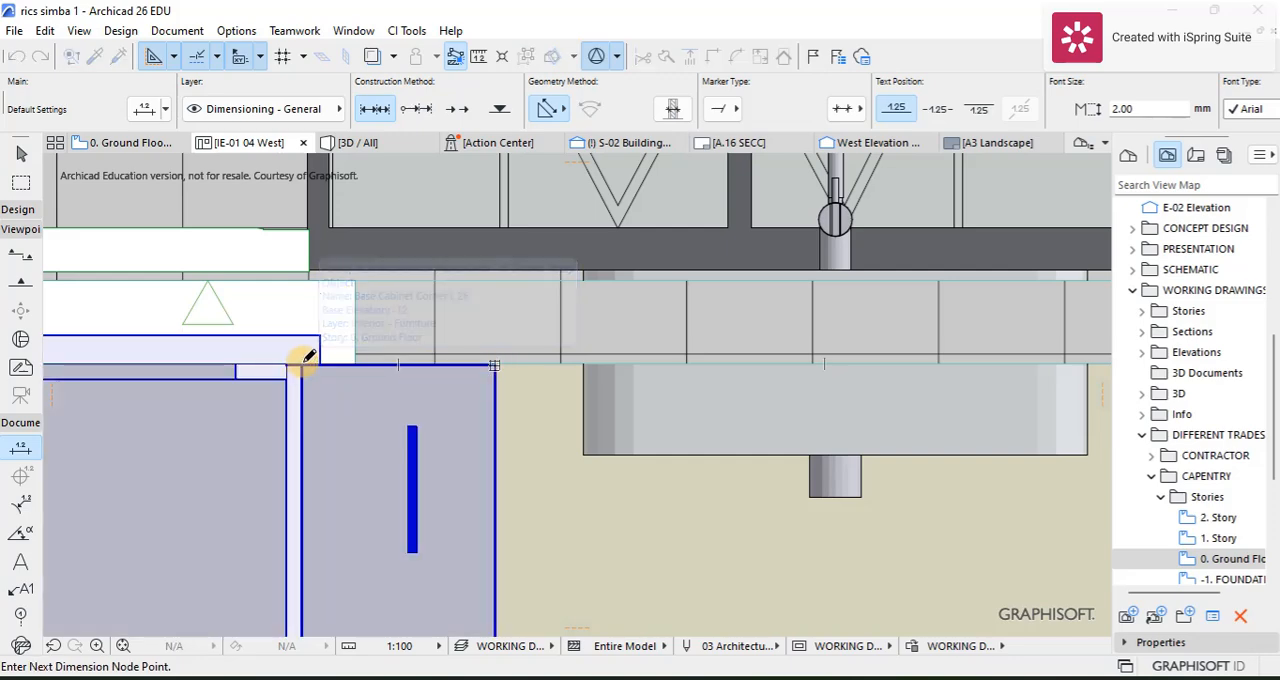
pyautogui.rightClick(328, 352)
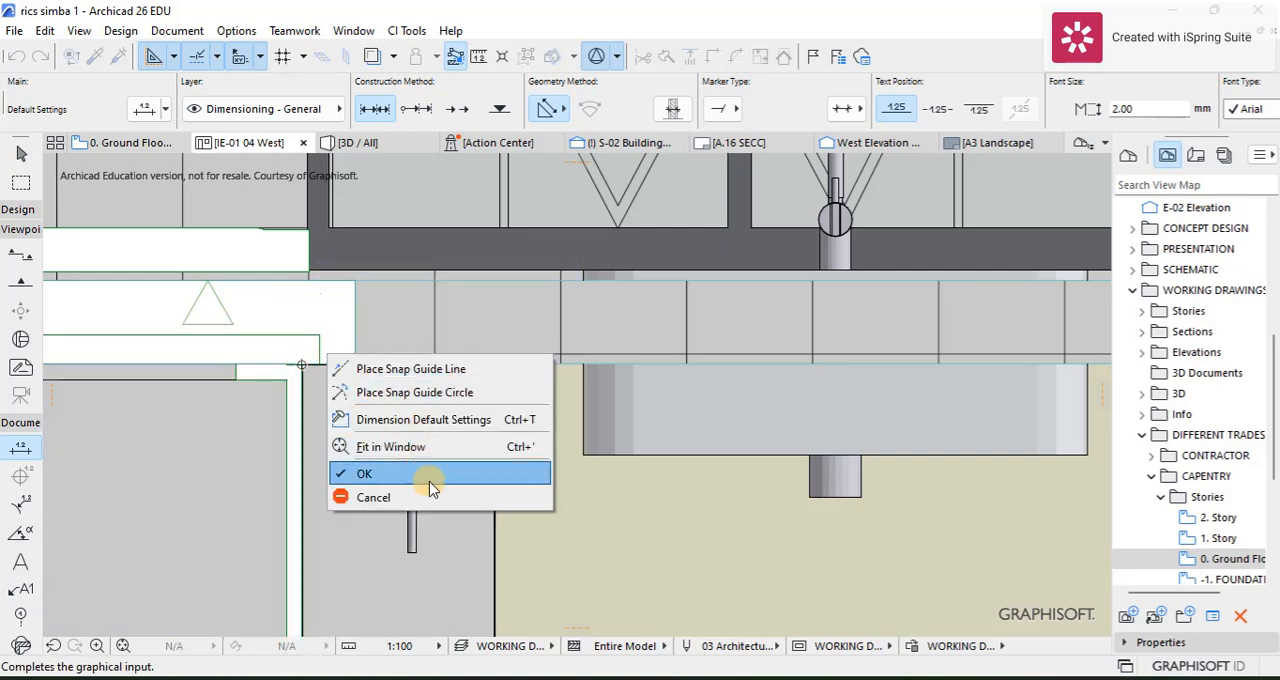
pyautogui.click(423, 474)
pyautogui.click(418, 328)
pyautogui.scroll(-7, 427, 403)
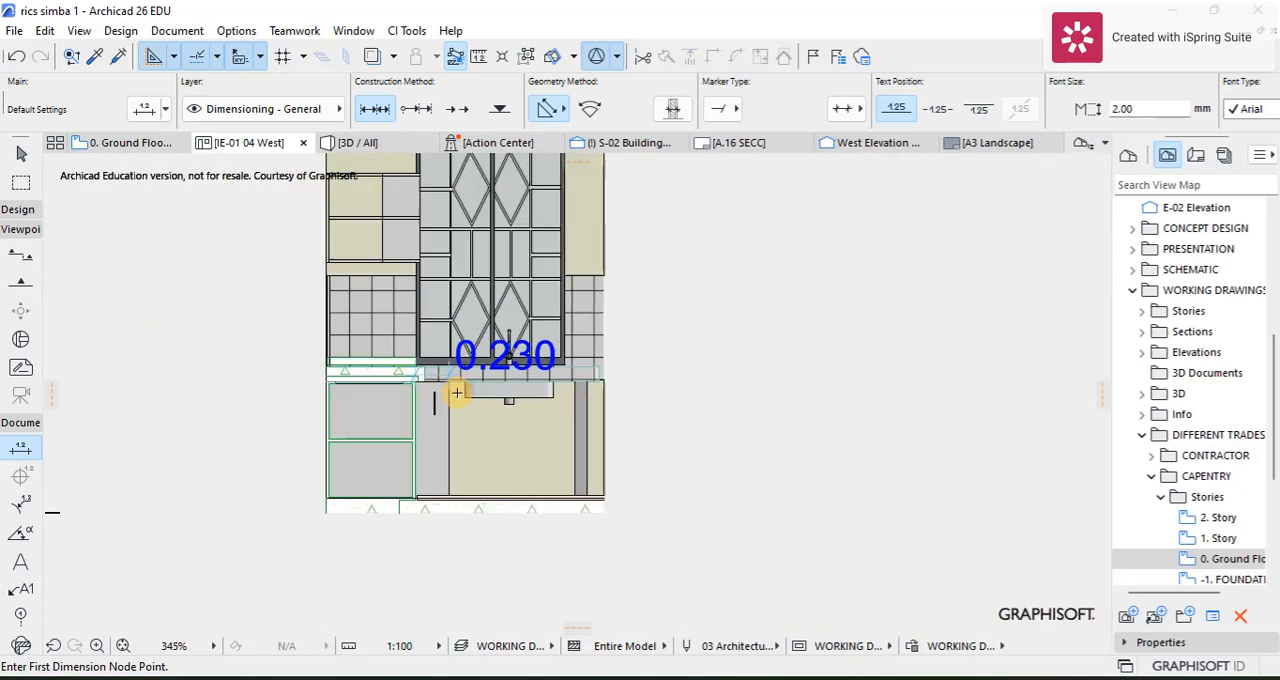
# Step: Set the west interior elevation's drawing scale to 1:50
pyautogui.moveTo(457, 394); pyautogui.dragTo(452, 308, button='middle')
pyautogui.scroll(4, 451, 362)
pyautogui.click(402, 646)
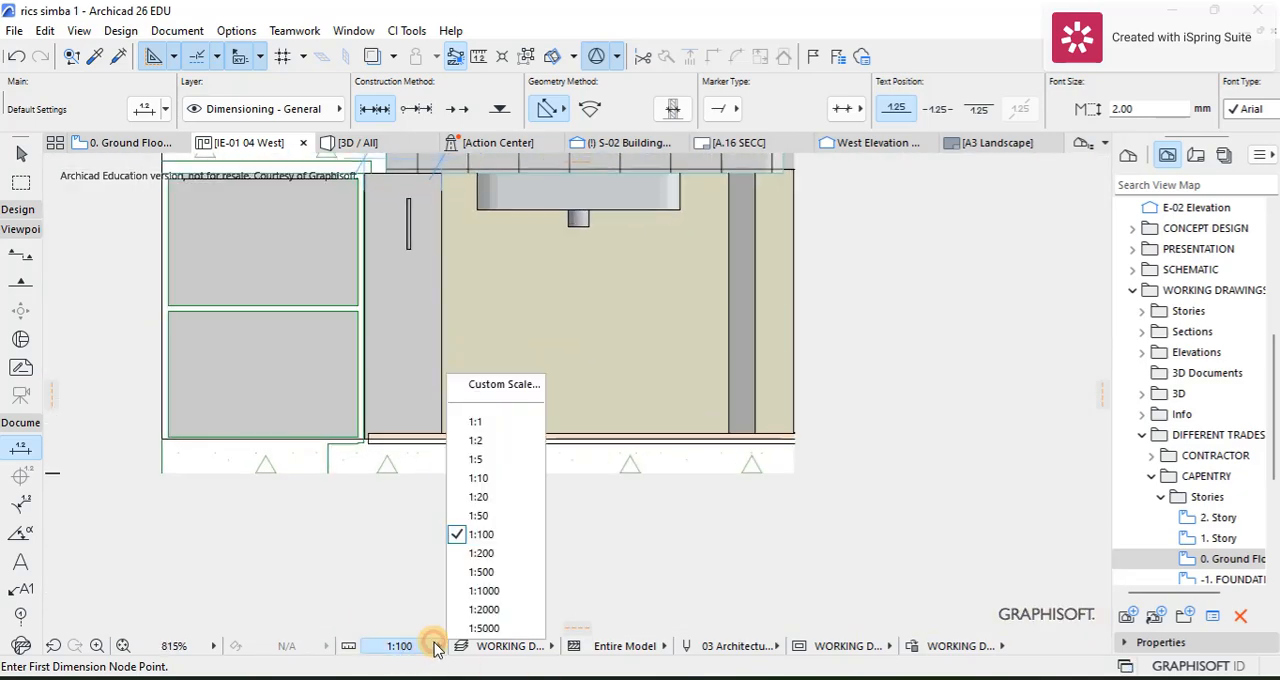
pyautogui.click(478, 515)
# Step: Dimension the height of the narrow base cabinet along its sink-side edge, from its top corner to the floor
pyautogui.scroll(3, 474, 320)
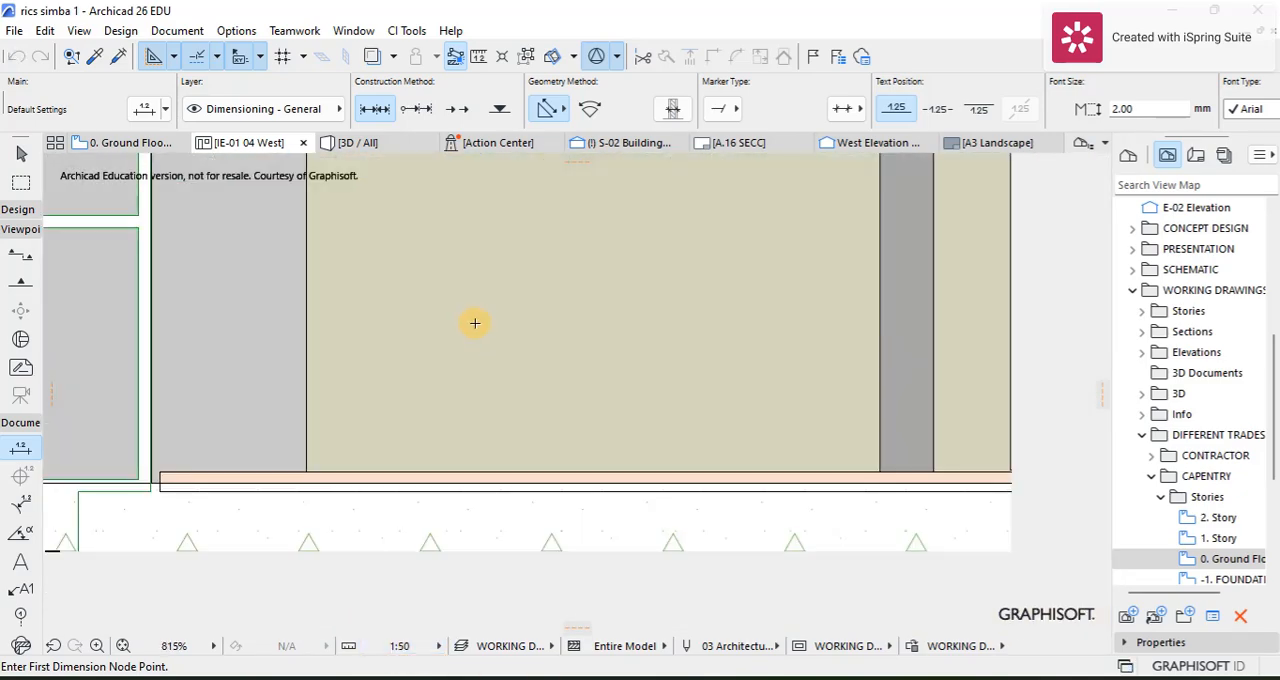
pyautogui.scroll(-5, 409, 326)
pyautogui.scroll(8, 386, 280)
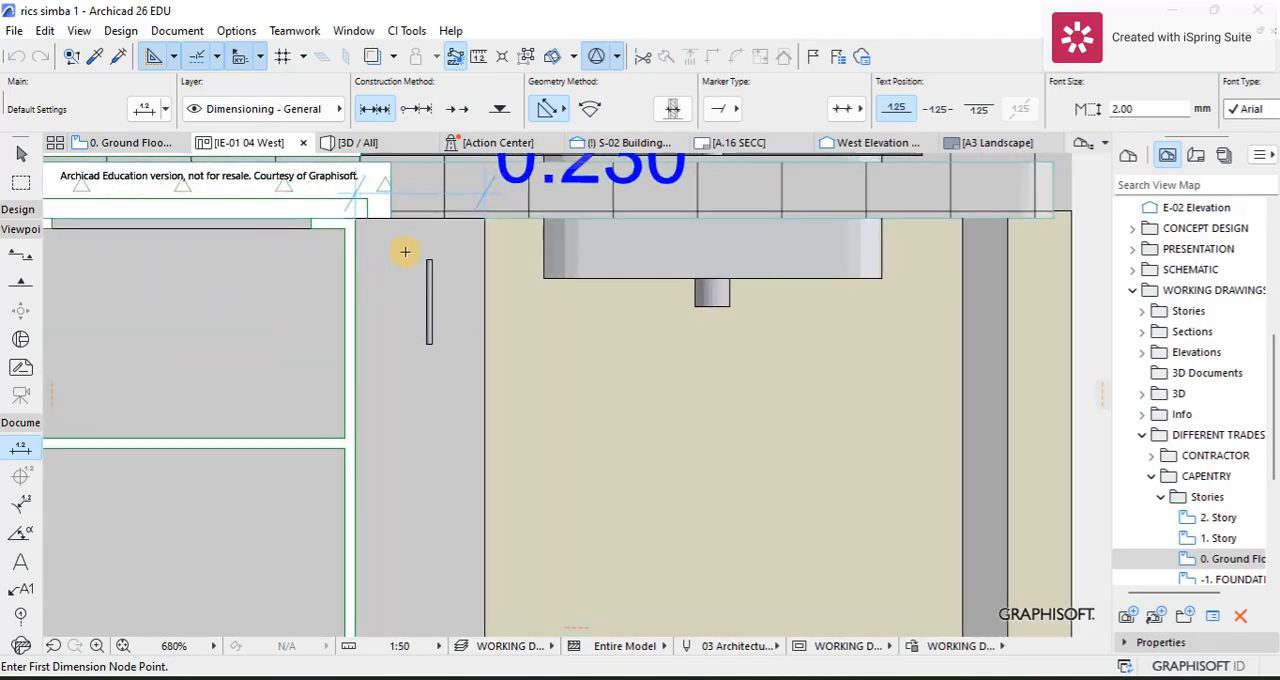
pyautogui.scroll(7, 552, 206)
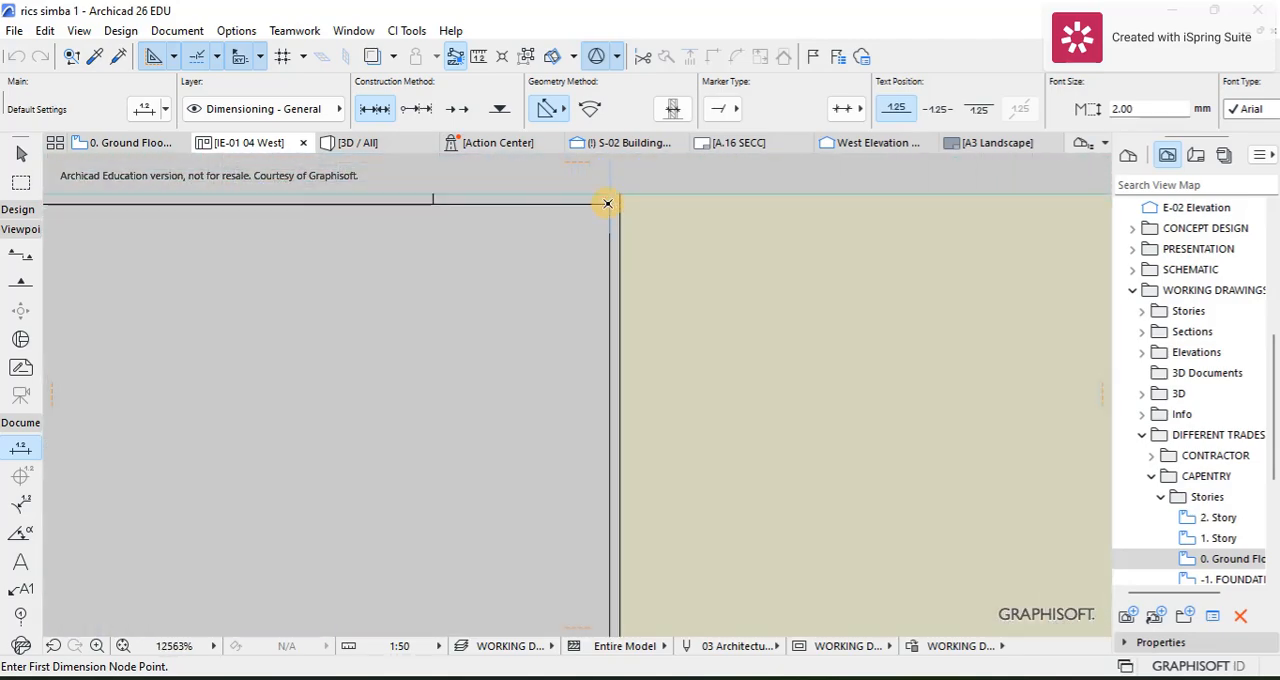
pyautogui.click(607, 203)
pyautogui.scroll(-5, 600, 343)
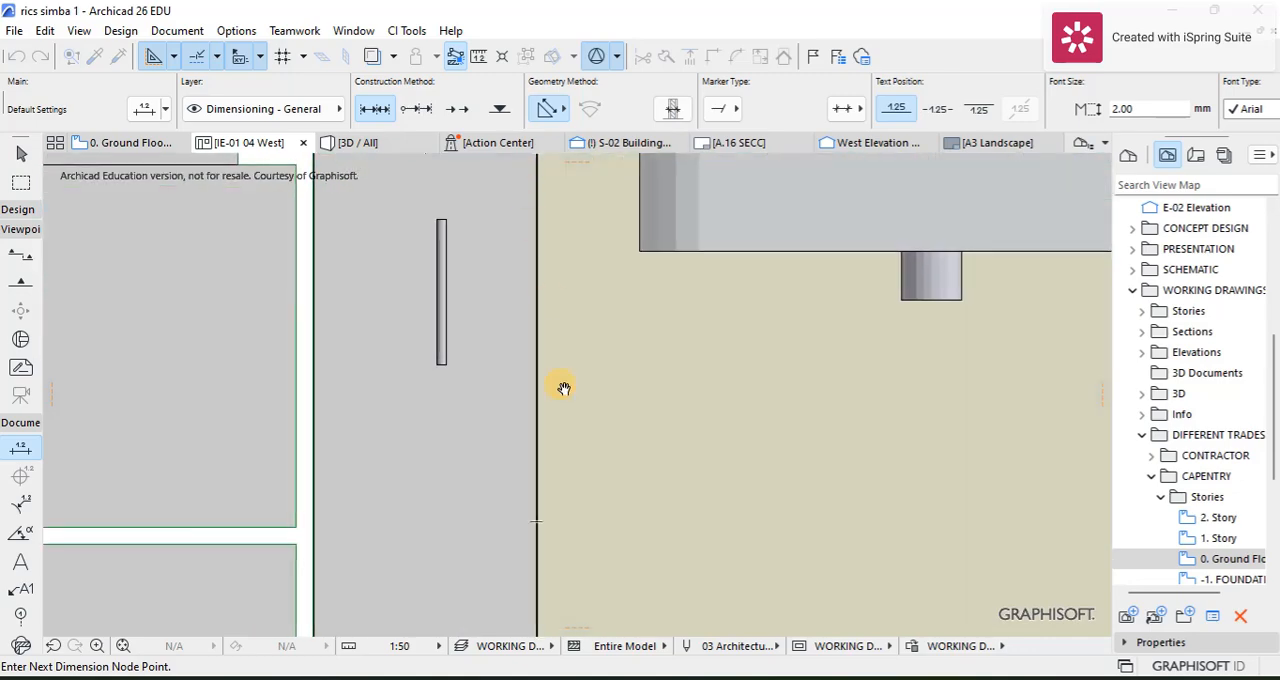
pyautogui.scroll(-2, 556, 430)
pyautogui.moveTo(536, 448); pyautogui.dragTo(523, 263, button='middle')
pyautogui.scroll(7, 531, 566)
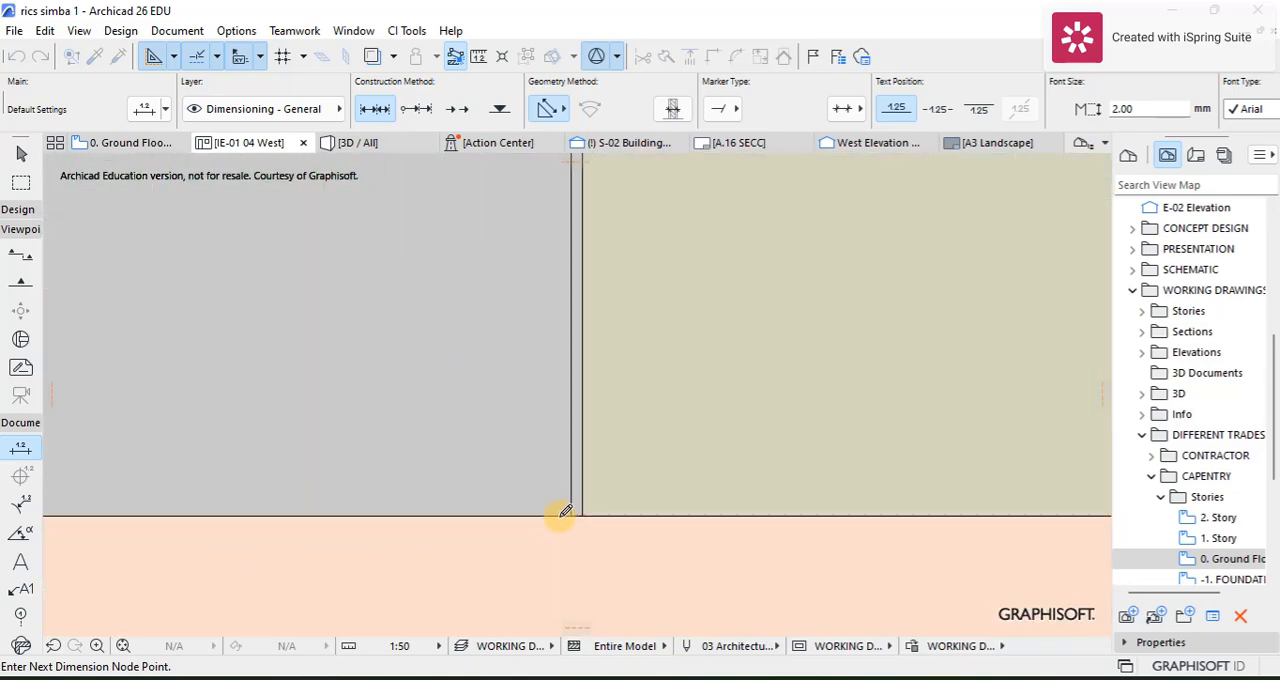
pyautogui.scroll(1, 565, 511)
pyautogui.rightClick(650, 402)
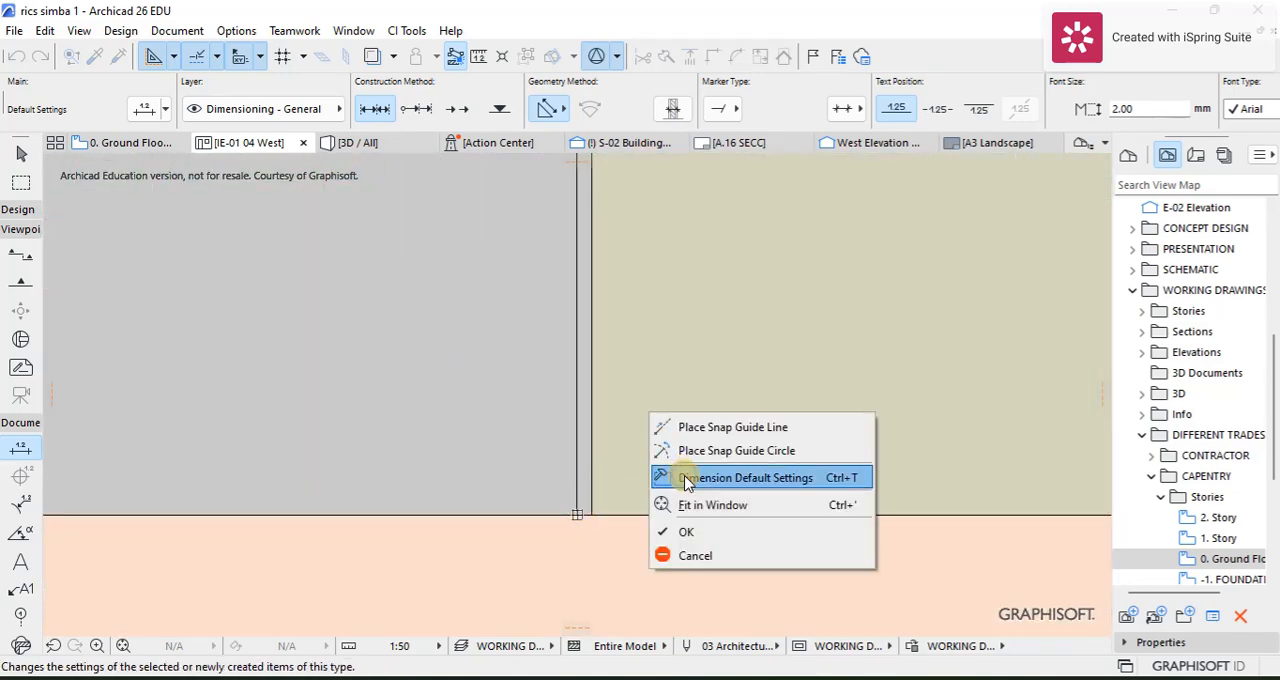
pyautogui.click(688, 529)
pyautogui.click(683, 415)
pyautogui.scroll(-10, 683, 415)
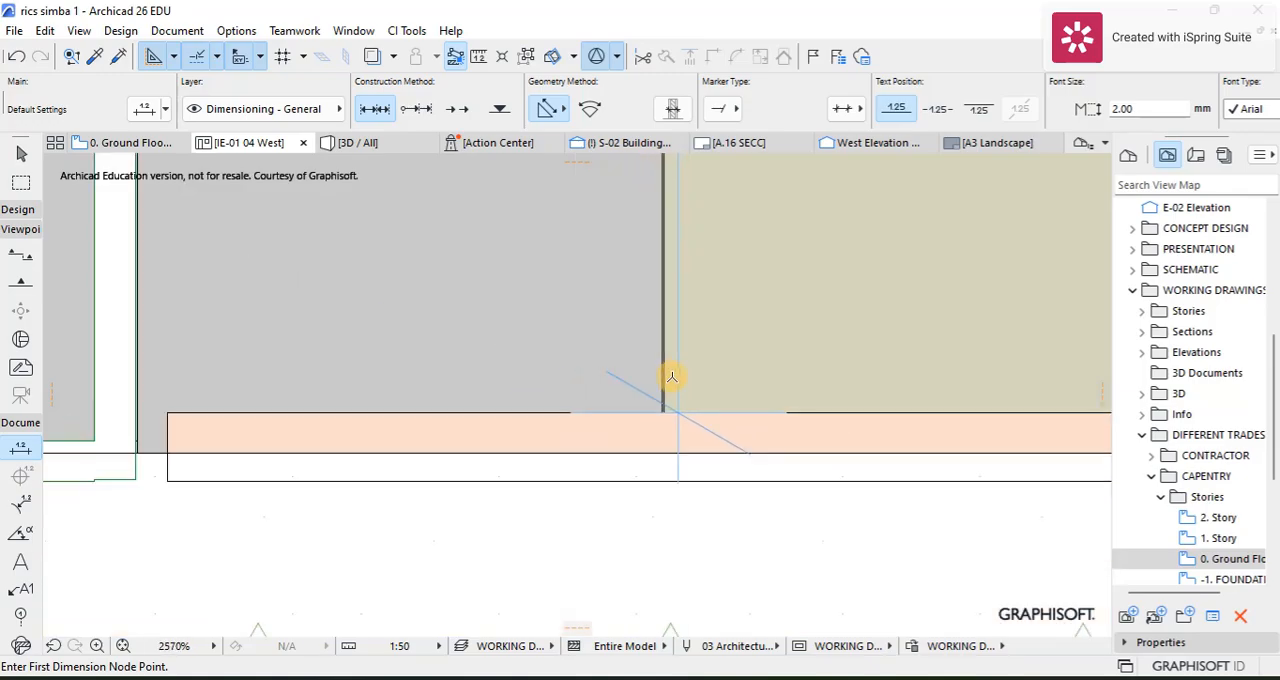
pyautogui.scroll(-3, 457, 470)
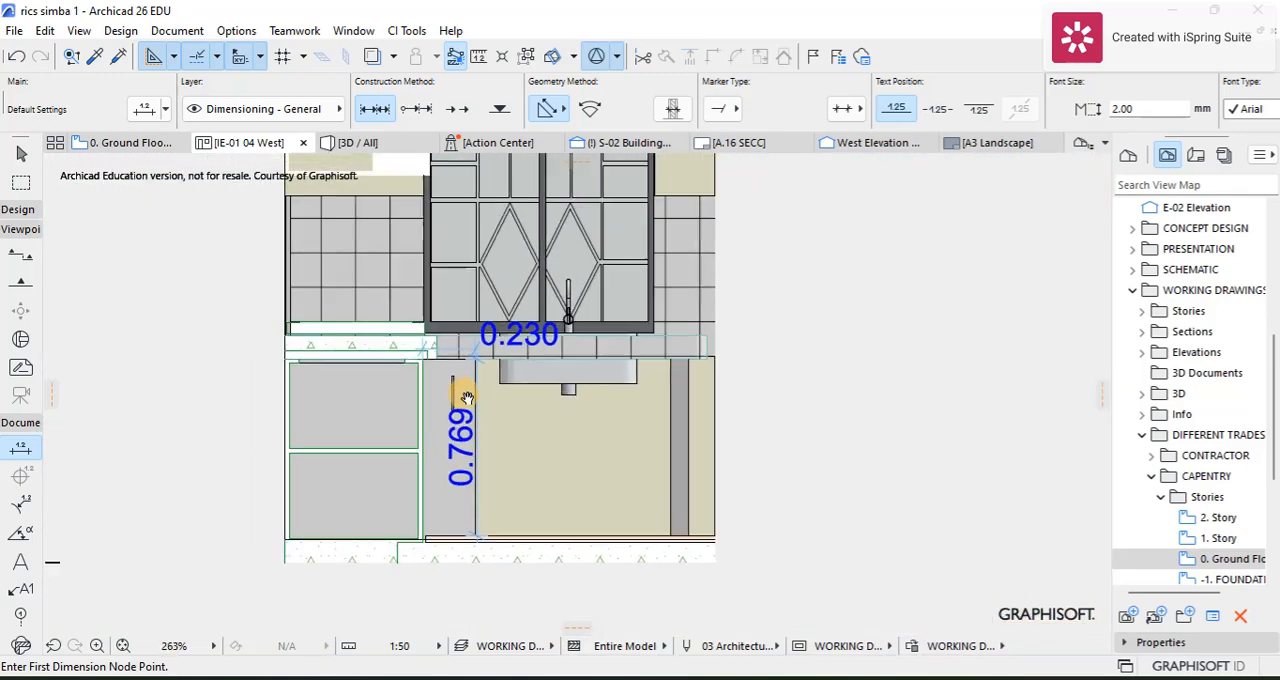
# Step: Try to dimension from the wall cabinet's lower outer corner down to the floor slab, with the dimension line outside the elevation
pyautogui.scroll(6, 416, 198)
pyautogui.moveTo(405, 243); pyautogui.dragTo(434, 449, button='middle')
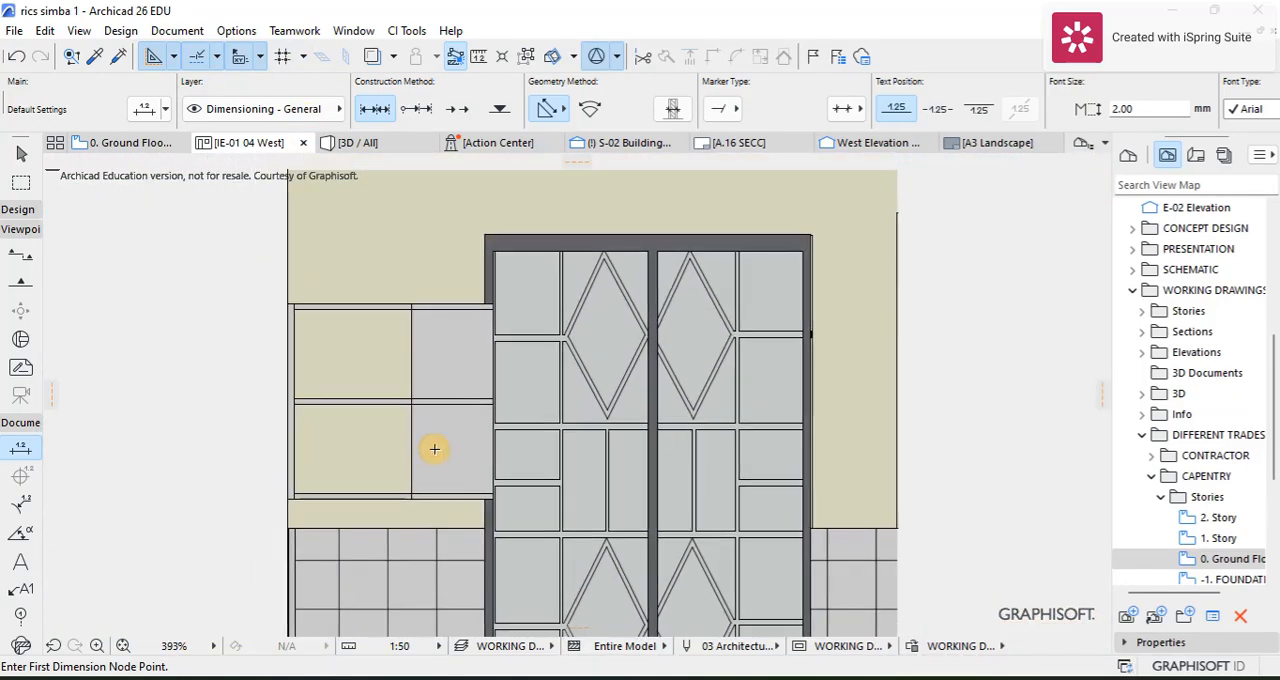
pyautogui.scroll(-3, 334, 462)
pyautogui.moveTo(334, 462); pyautogui.dragTo(306, 259, button='middle')
pyautogui.scroll(1, 305, 322)
pyautogui.scroll(2, 305, 322)
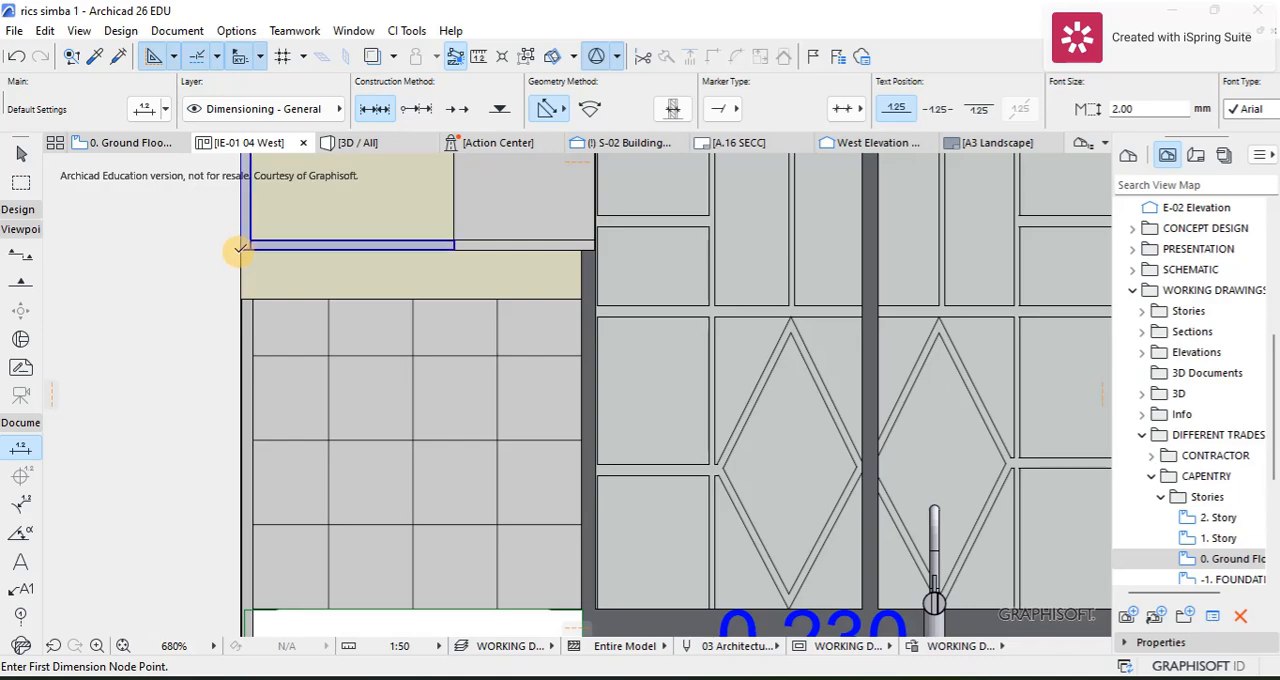
pyautogui.click(240, 247)
pyautogui.scroll(-3, 245, 255)
pyautogui.scroll(-2, 252, 250)
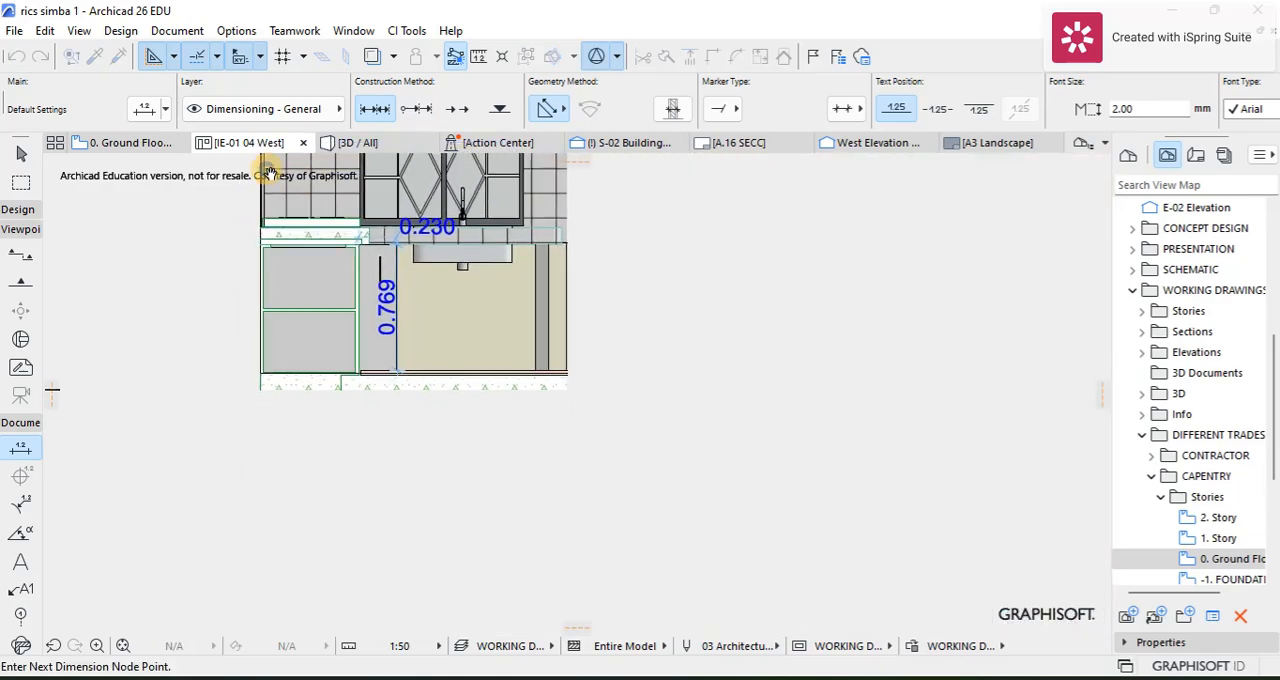
pyautogui.scroll(4, 265, 372)
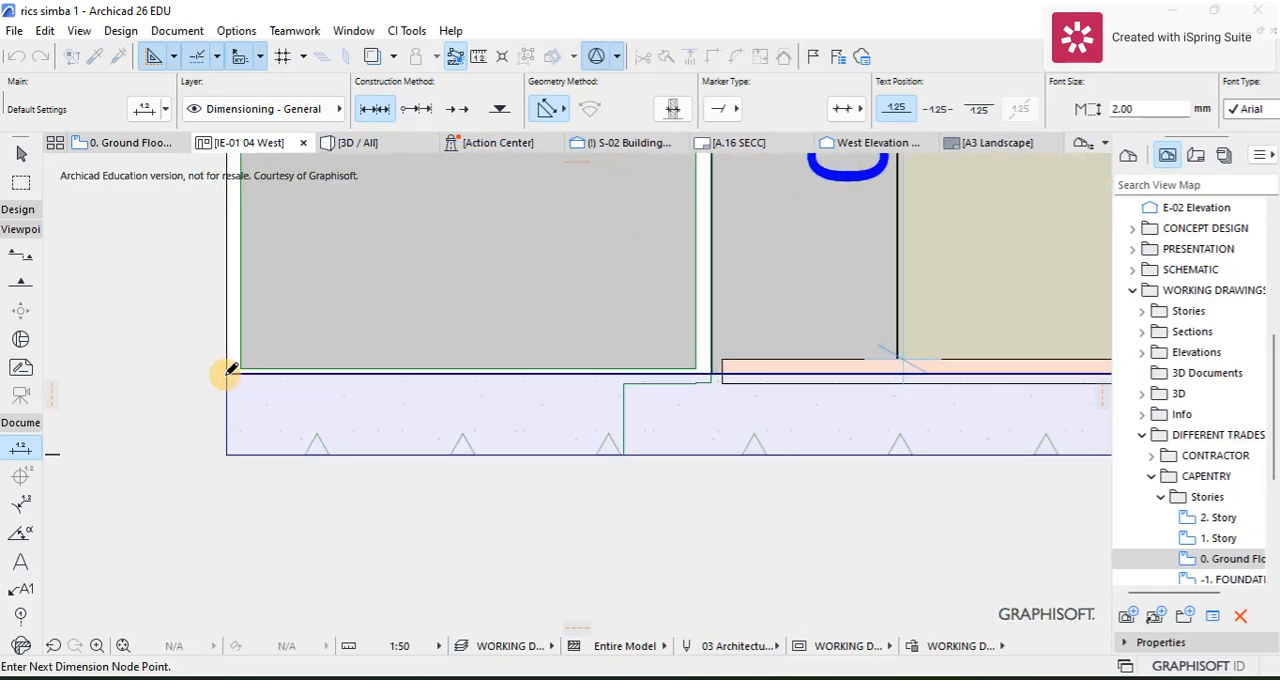
pyautogui.rightClick(165, 338)
pyautogui.click(180, 449)
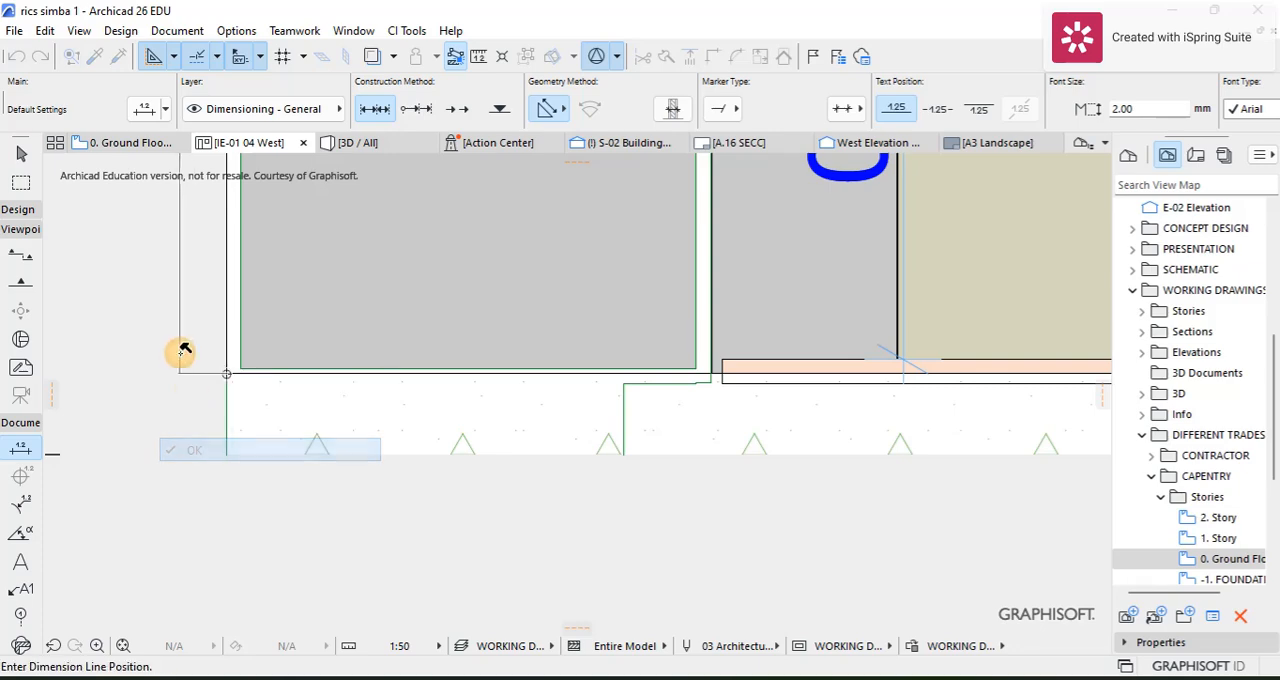
pyautogui.click(165, 346)
pyautogui.scroll(-5, 170, 347)
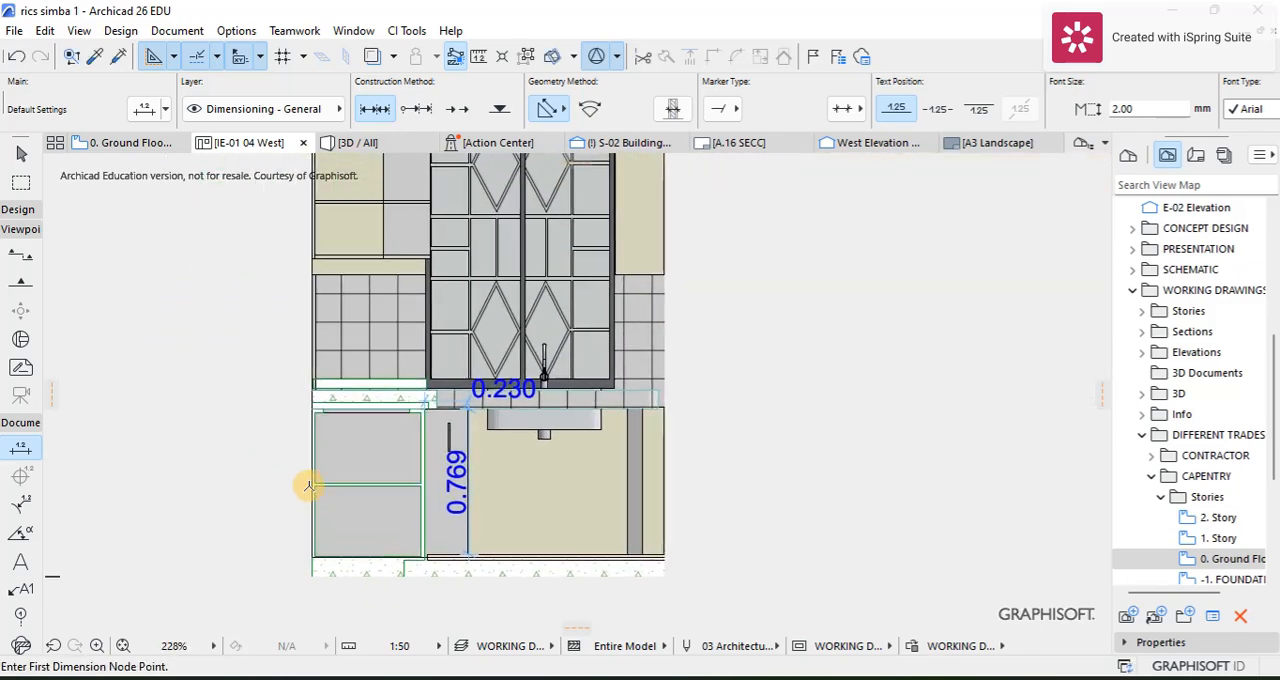
# Step: Dimension the height from the wall cabinet's lower outer corner to the floor slab, placing the dimension line over the base cabinet
pyautogui.click(308, 257)
pyautogui.scroll(3, 312, 532)
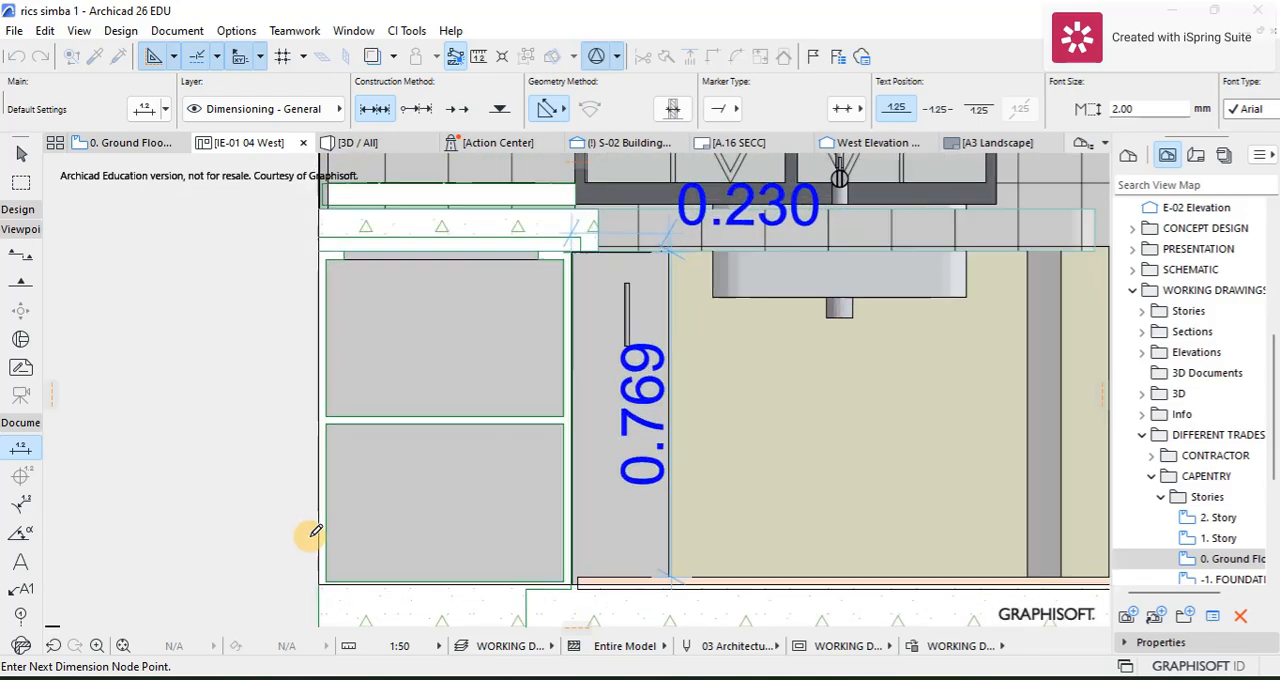
pyautogui.scroll(1, 311, 534)
pyautogui.click(320, 590)
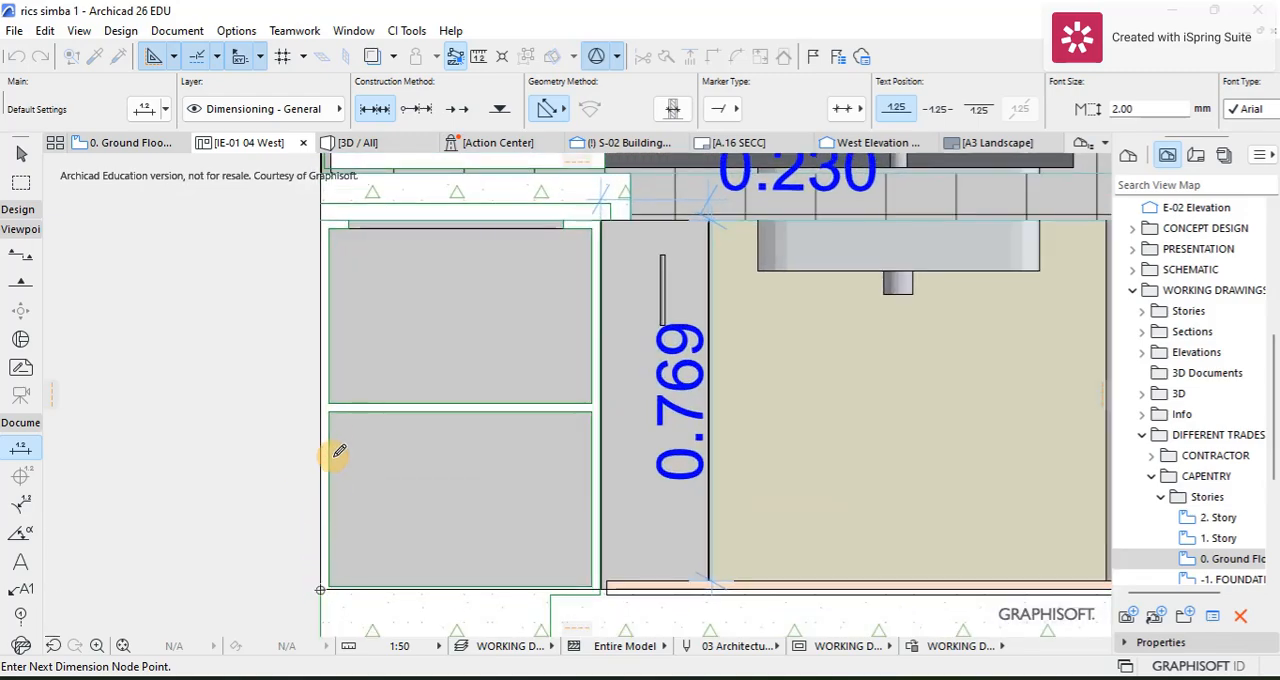
pyautogui.rightClick(340, 451)
pyautogui.click(390, 556)
pyautogui.click(393, 444)
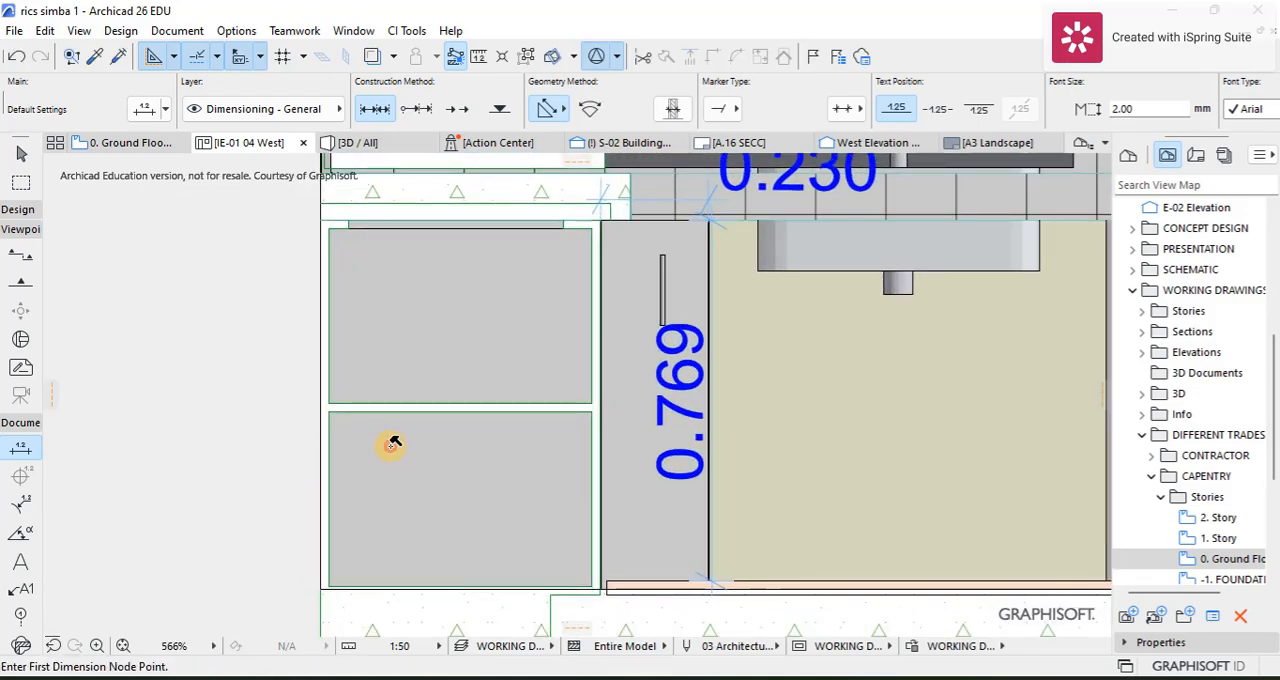
# Step: Dimension the width of the wall cabinet's grey section beside the window along its top edge, placing the dimension line just above the cabinet
pyautogui.scroll(-5, 388, 410)
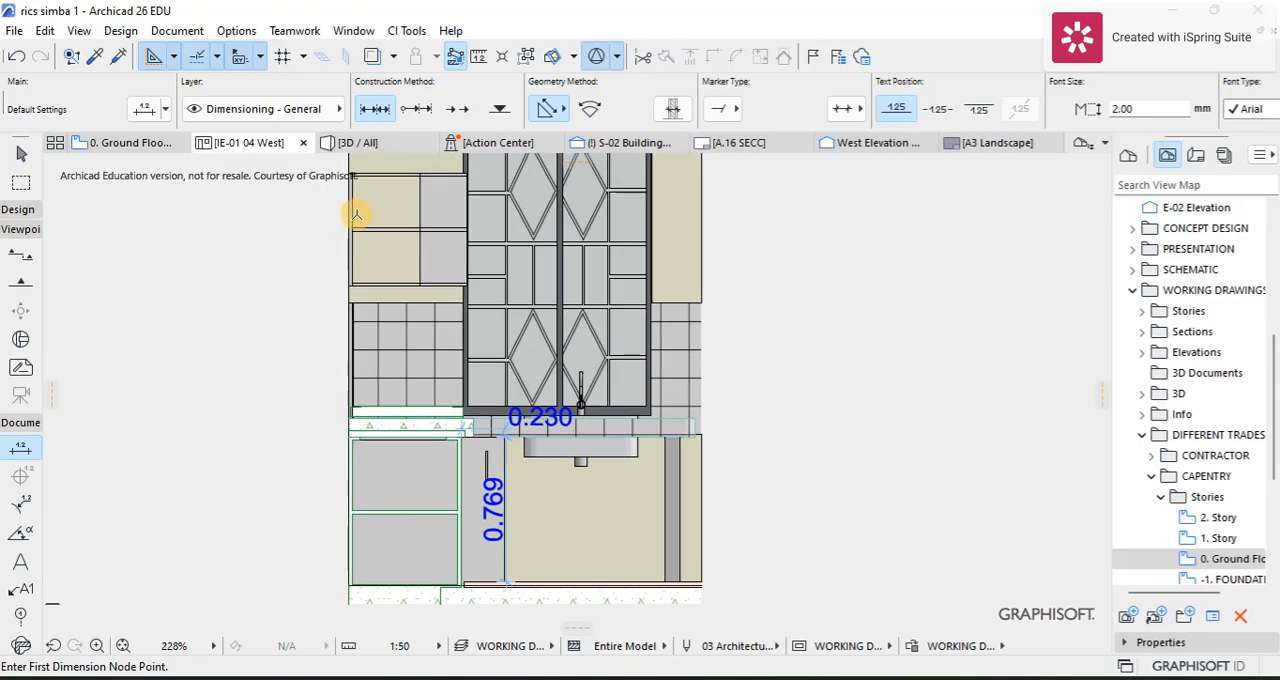
pyautogui.scroll(9, 356, 214)
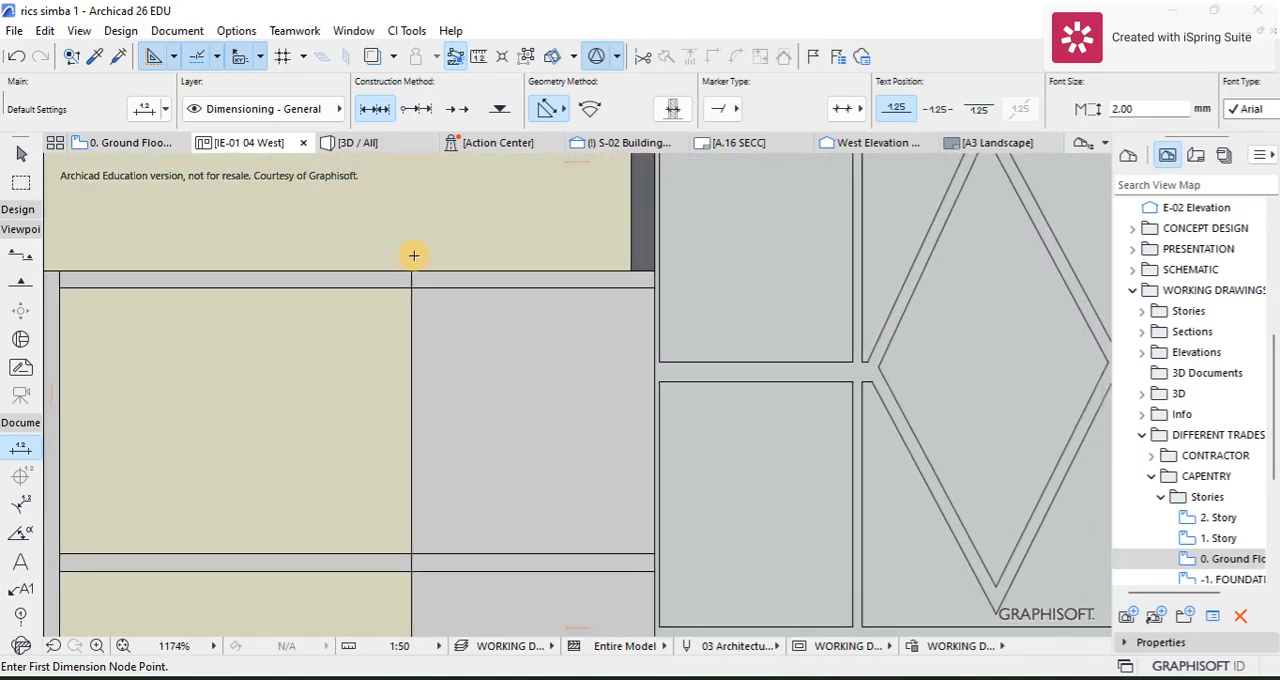
pyautogui.scroll(4, 413, 255)
pyautogui.click(412, 284)
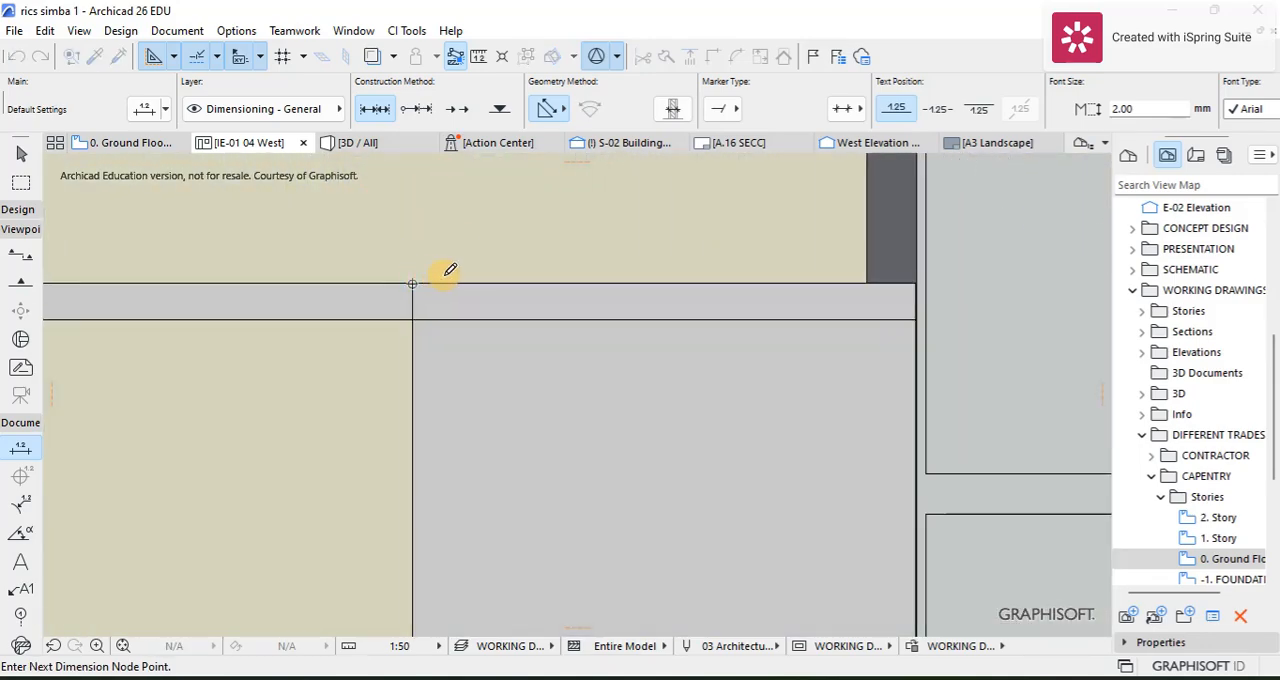
pyautogui.click(916, 284)
pyautogui.rightClick(629, 207)
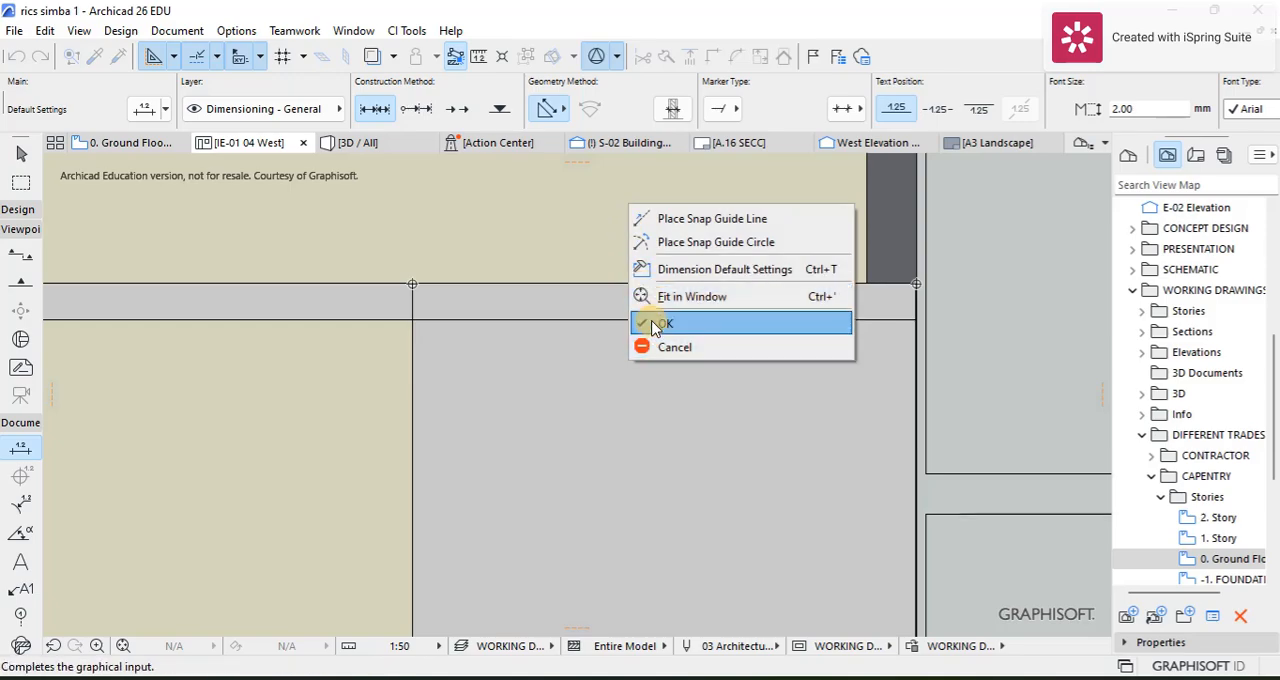
pyautogui.click(655, 323)
pyautogui.click(634, 215)
pyautogui.scroll(-9, 600, 230)
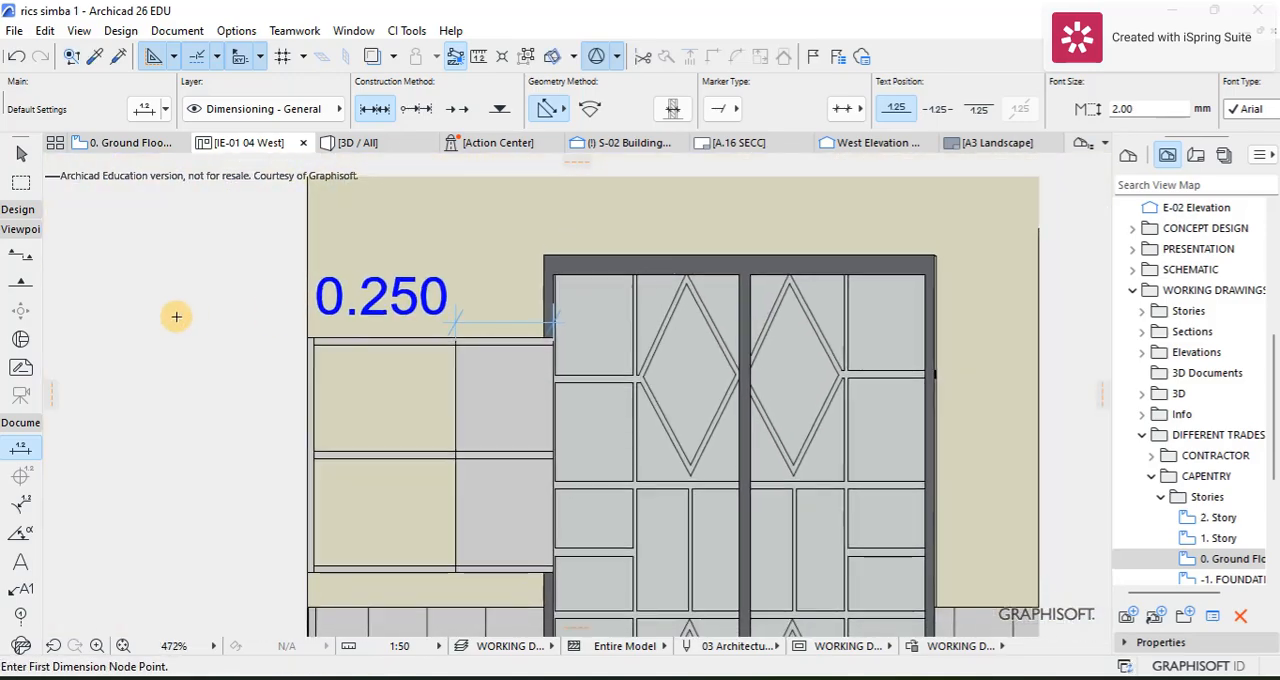
pyautogui.scroll(-6, 515, 322)
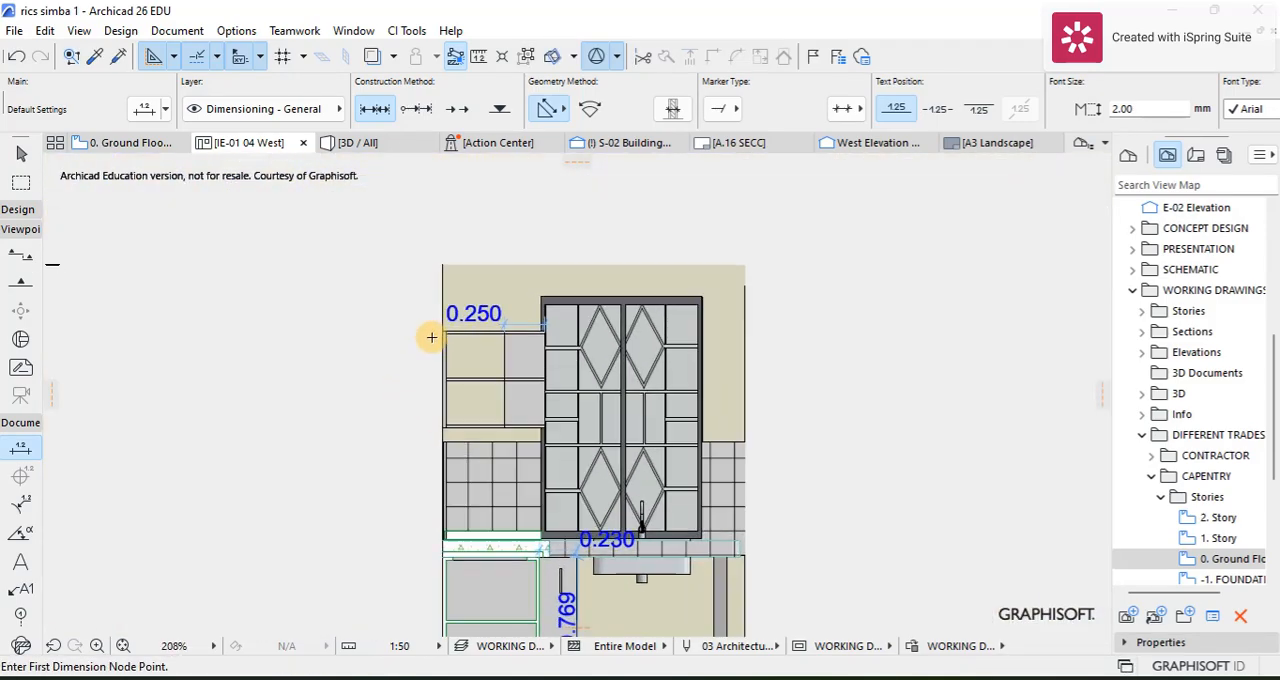
pyautogui.scroll(5, 429, 337)
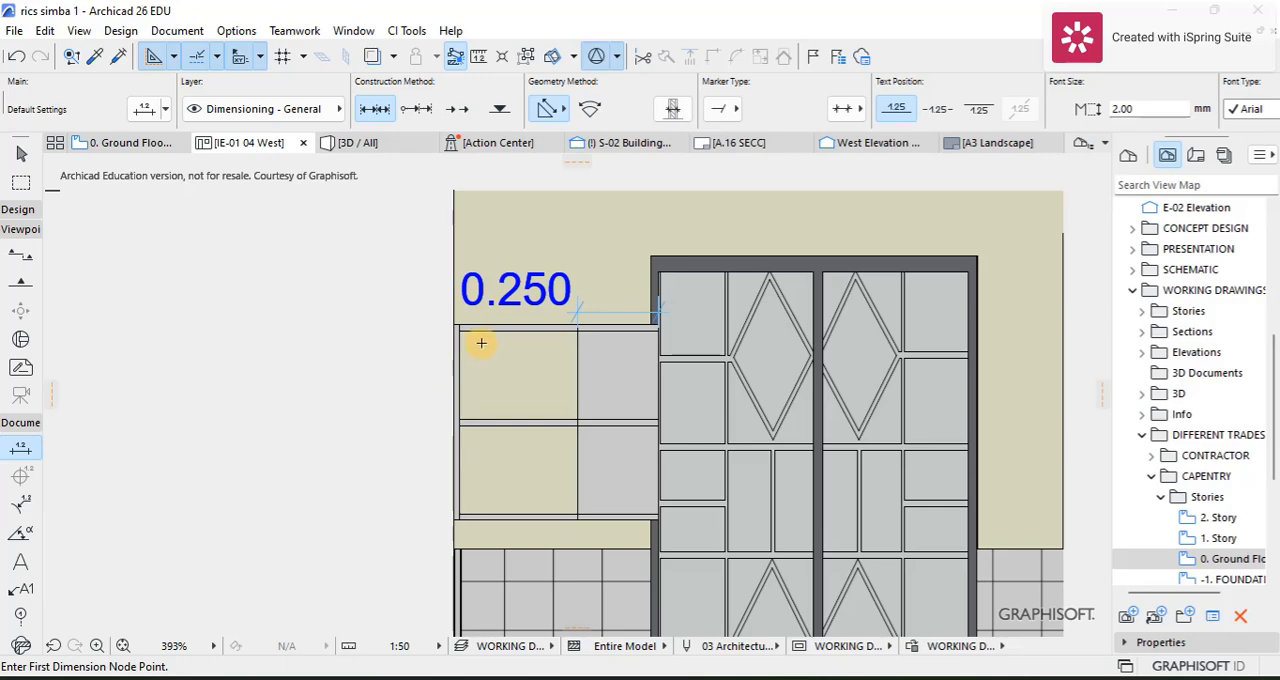
pyautogui.scroll(-4, 533, 400)
pyautogui.moveTo(531, 398); pyautogui.dragTo(477, 226, button='middle')
pyautogui.scroll(2, 434, 310)
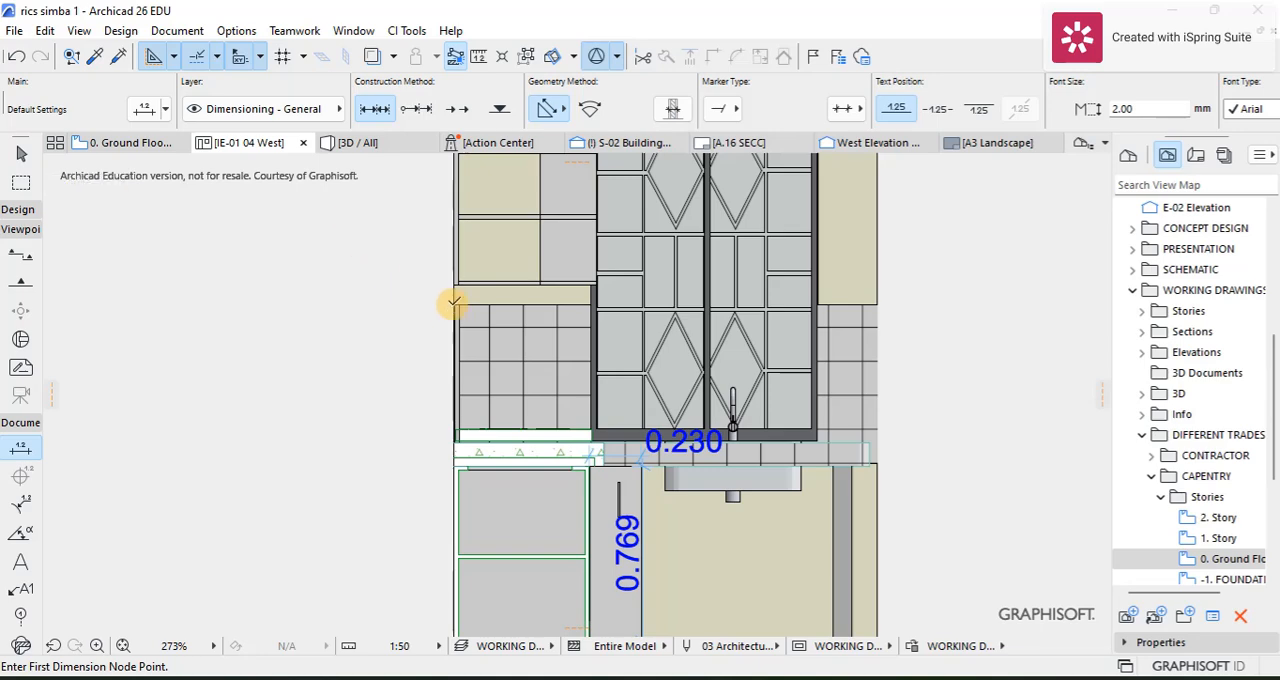
pyautogui.click(455, 294)
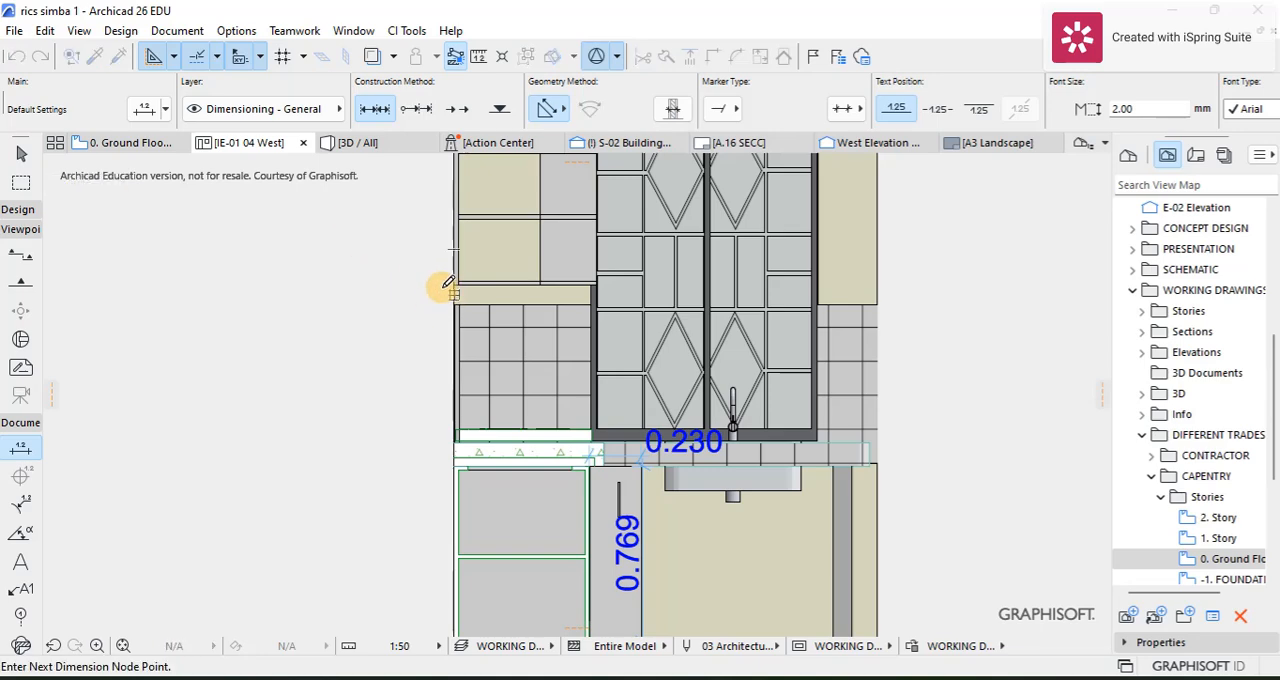
pyautogui.press('Escape')
pyautogui.scroll(-4, 728, 389)
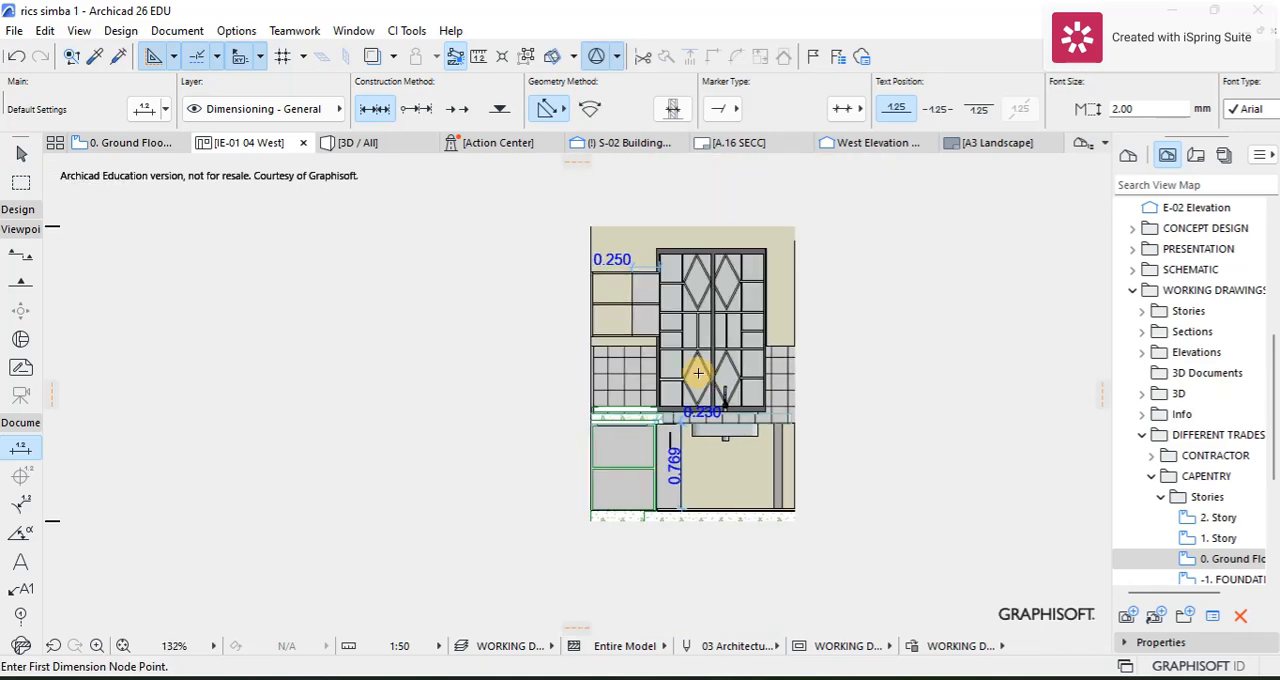
pyautogui.scroll(2, 620, 290)
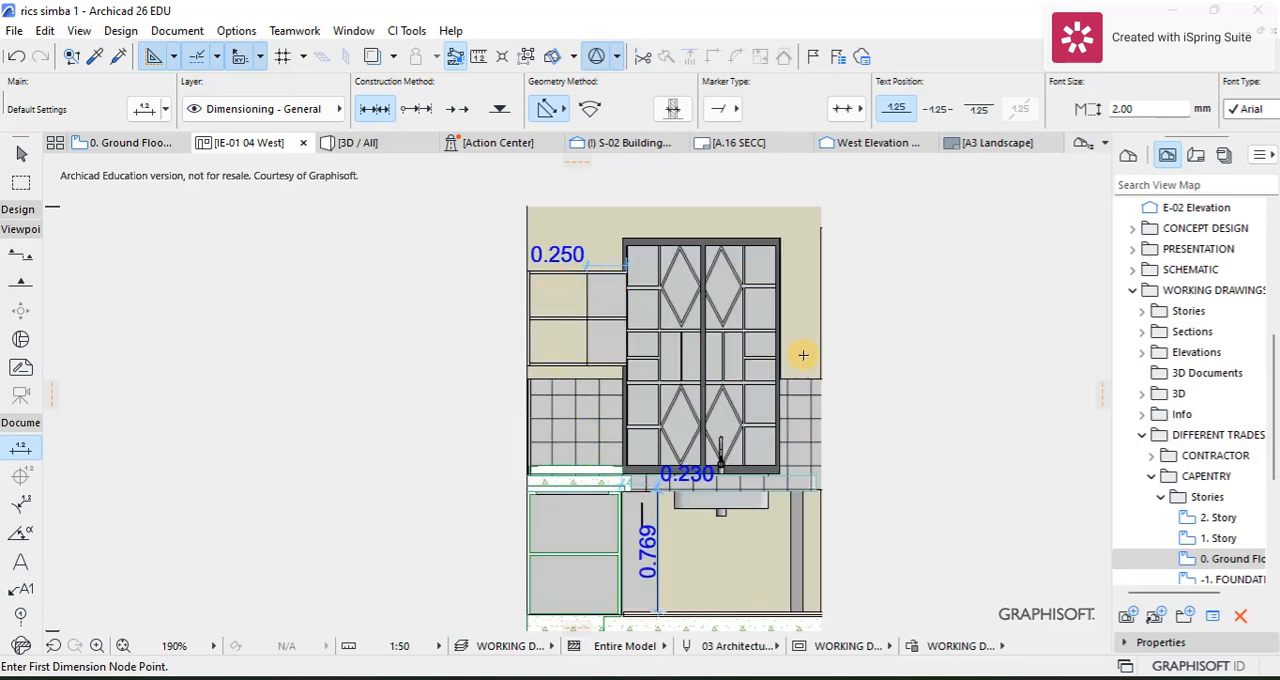
# Step: Return to the ground floor plan and clear the selection of the kitchen's interior elevation marker
pyautogui.click(120, 143)
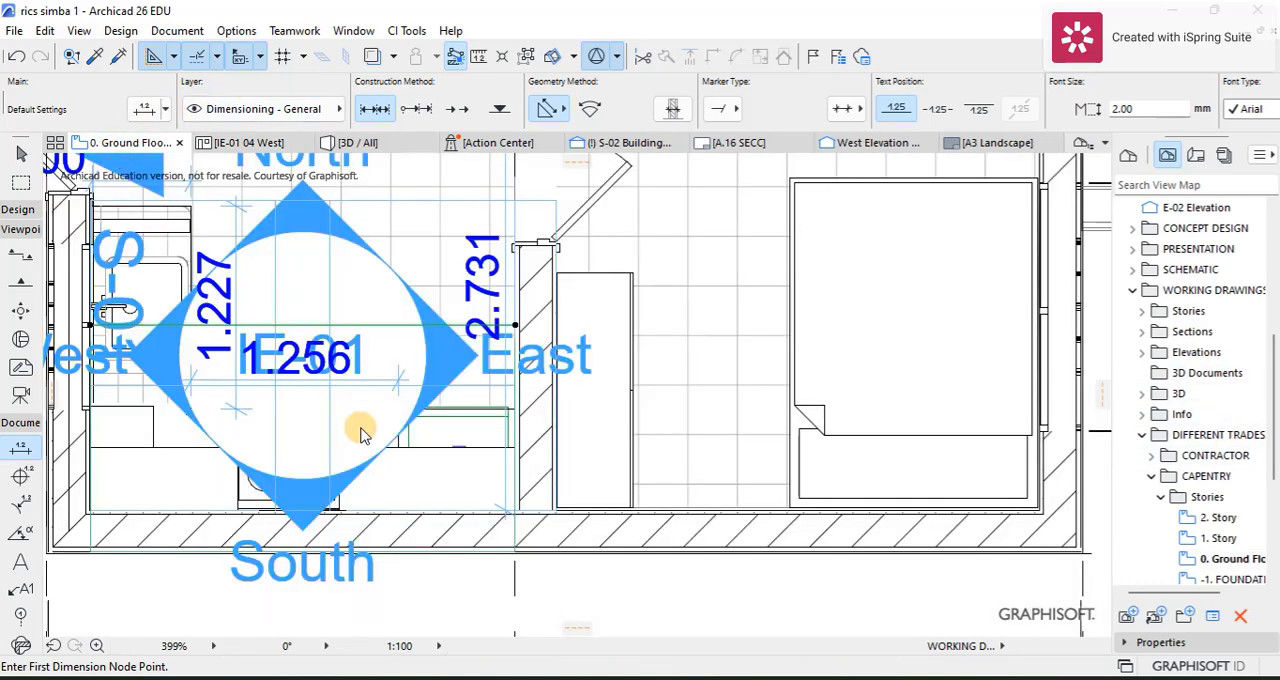
pyautogui.scroll(-2, 500, 239)
pyautogui.moveTo(498, 240); pyautogui.dragTo(499, 362, button='middle')
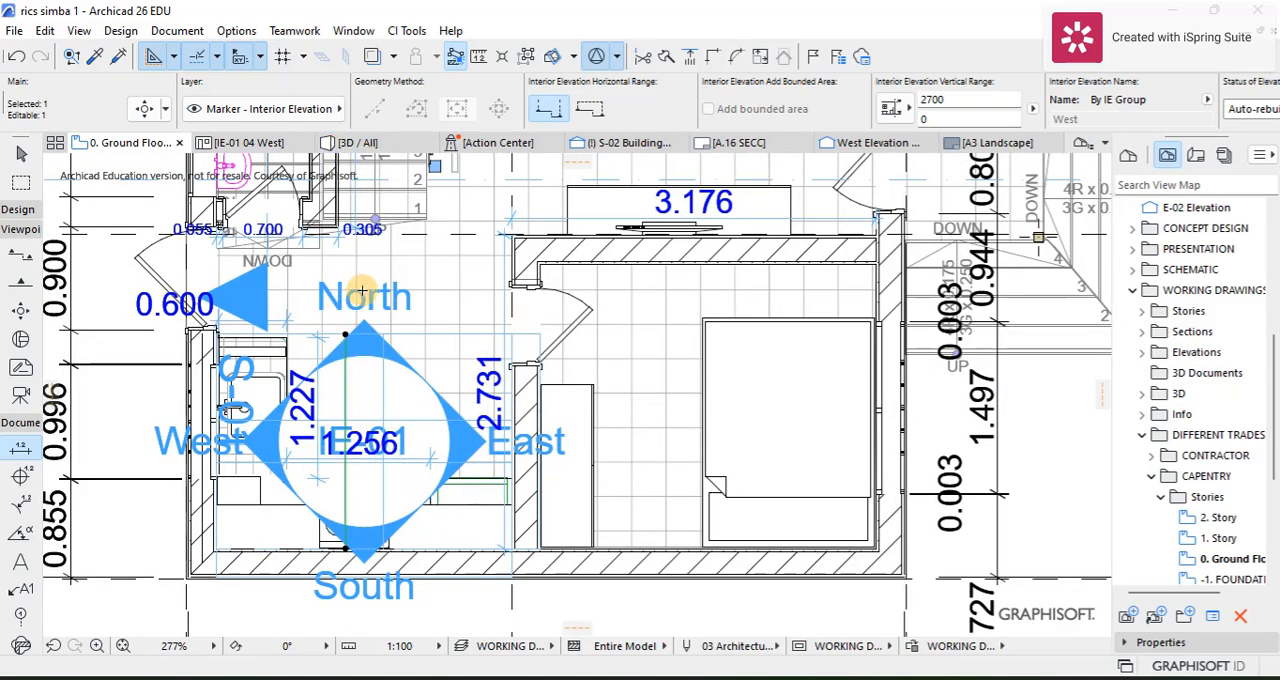
pyautogui.scroll(-3, 330, 338)
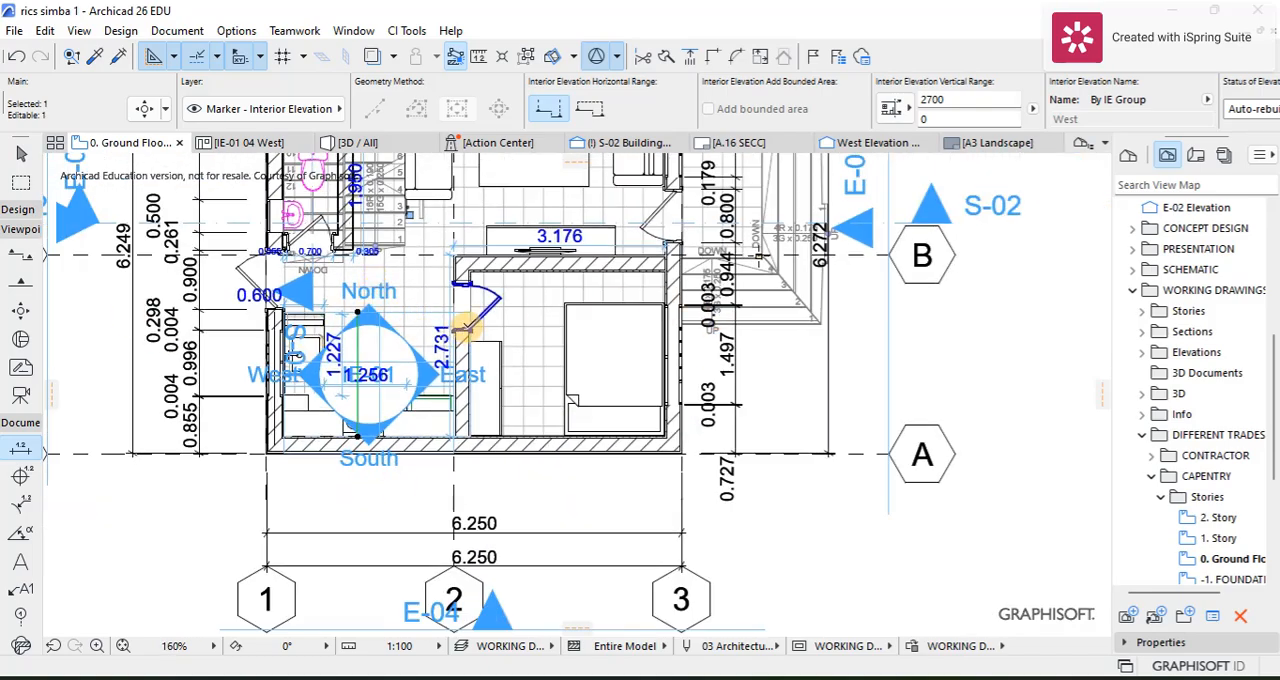
pyautogui.scroll(-3, 383, 290)
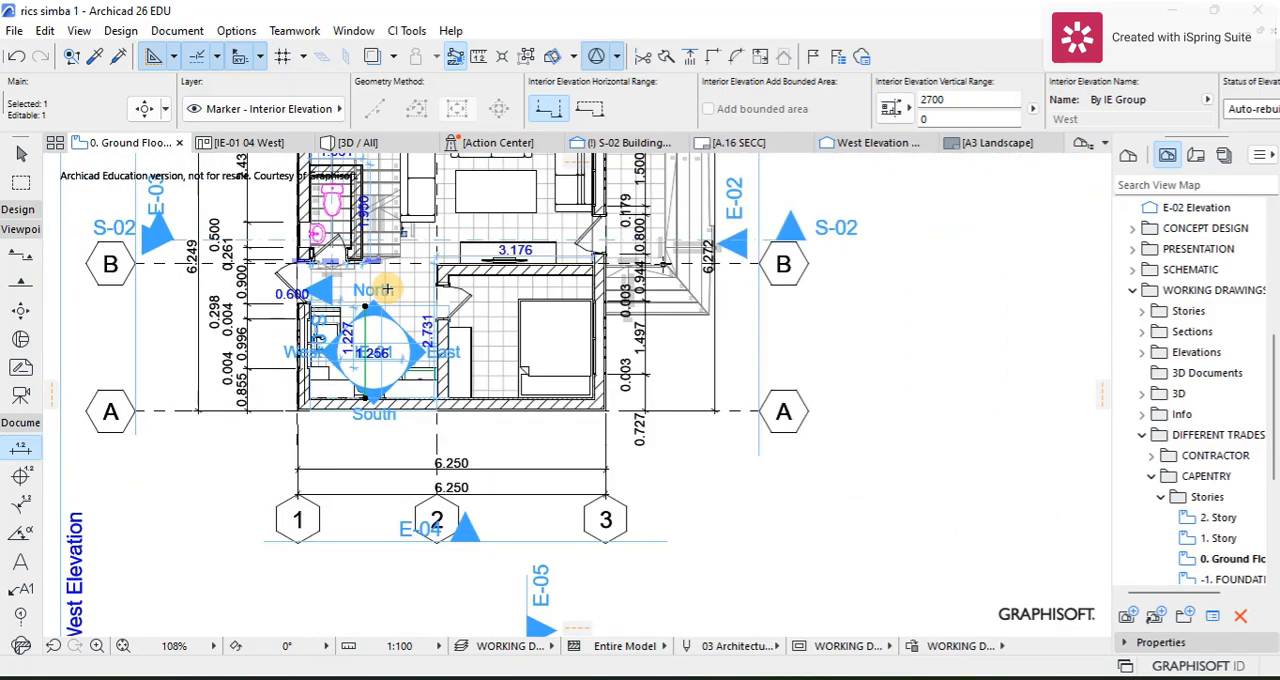
pyautogui.scroll(2, 428, 286)
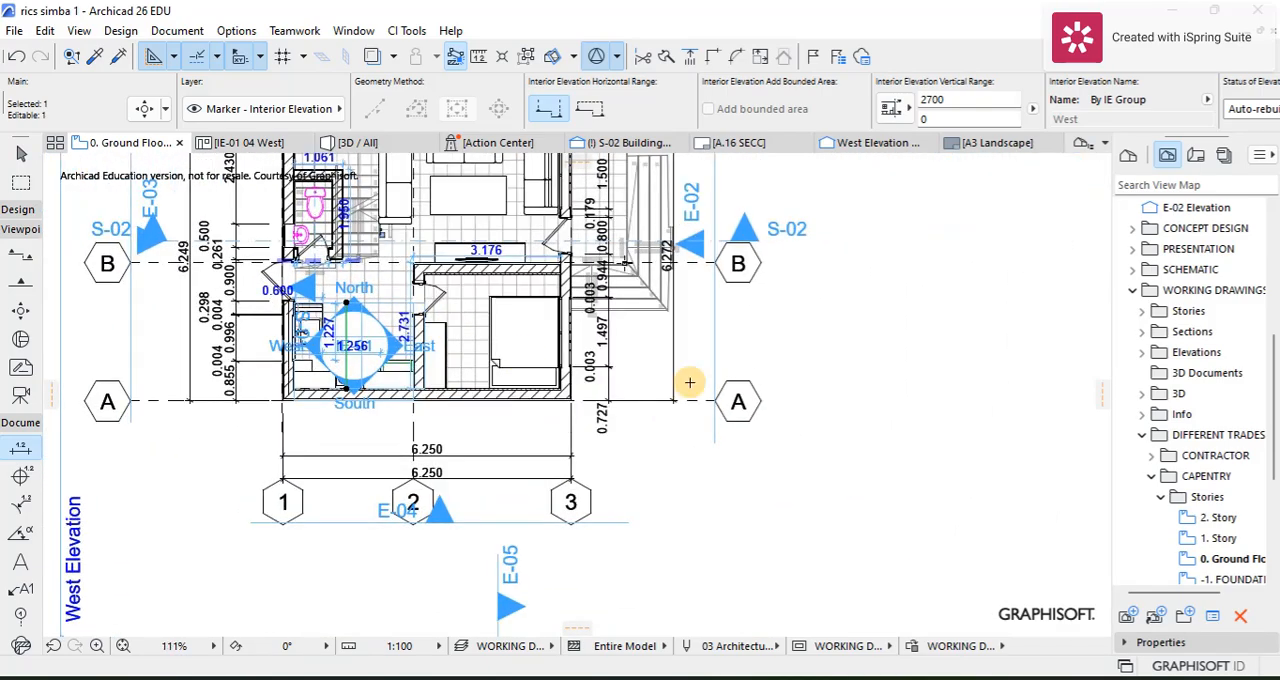
pyautogui.click(777, 398)
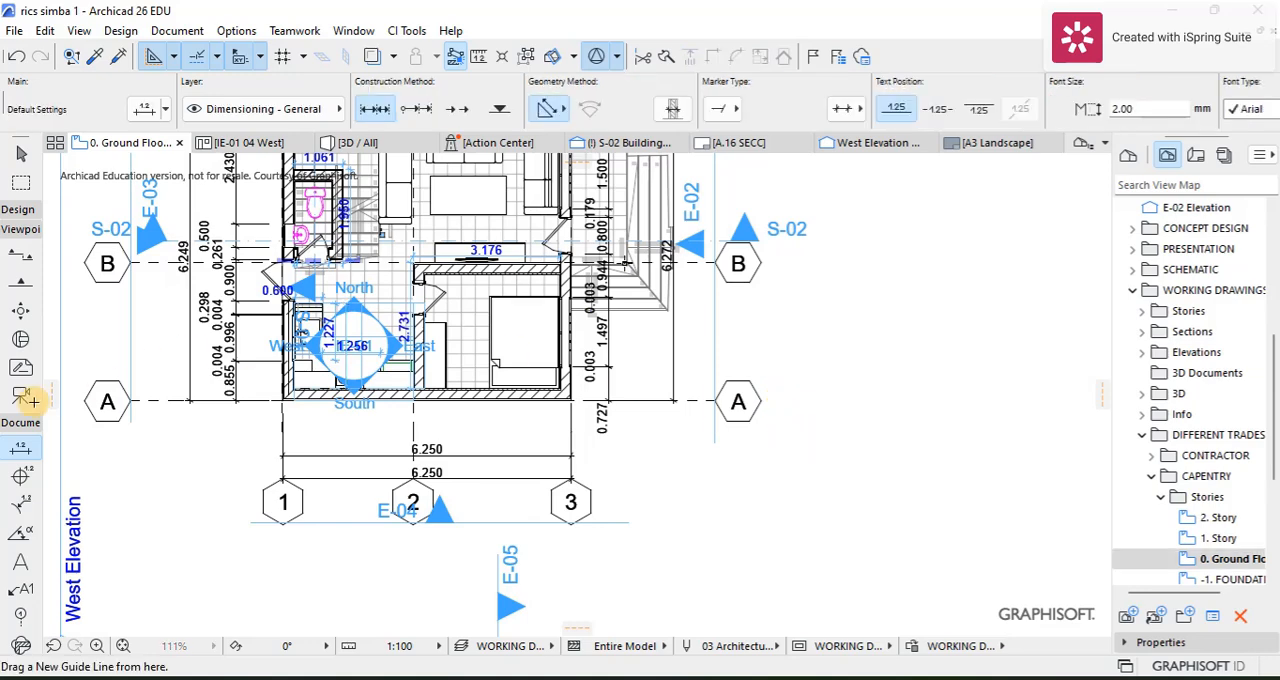
# Step: In the Elevation tool's default settings, limit the vertical range to 3000 above 0, measured relative to 0. Ground Floor
pyautogui.click(20, 282)
pyautogui.scroll(5, 433, 318)
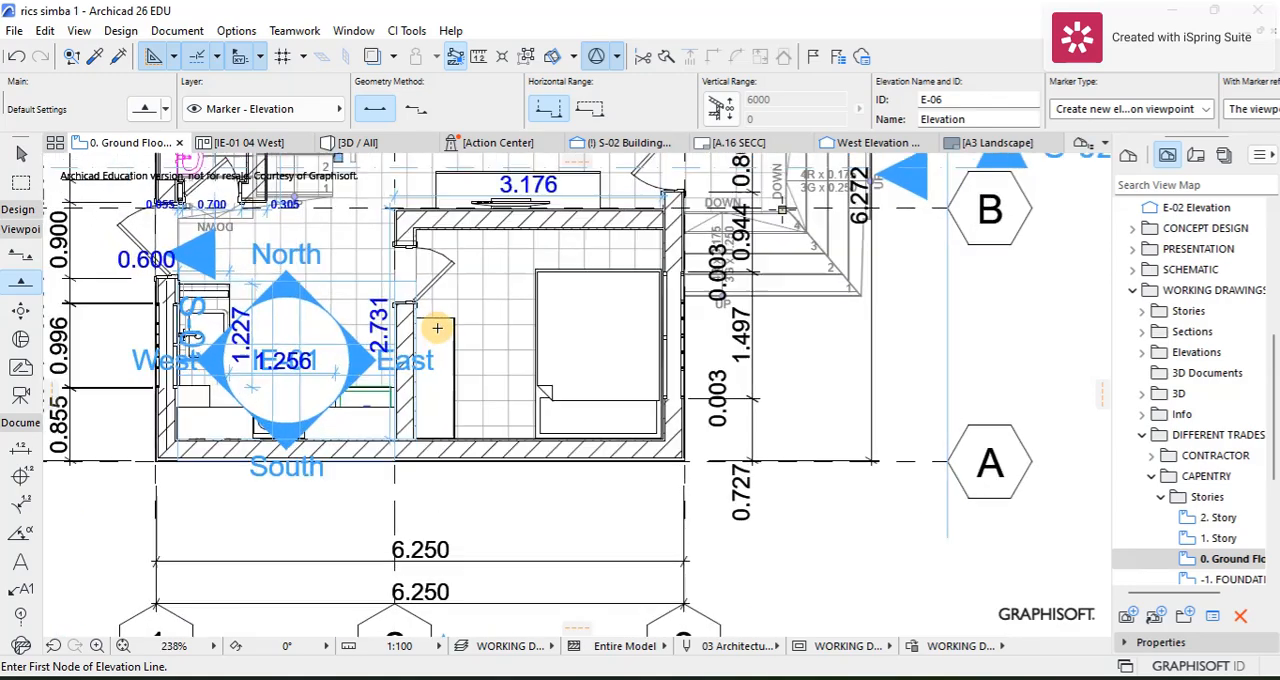
pyautogui.click(143, 110)
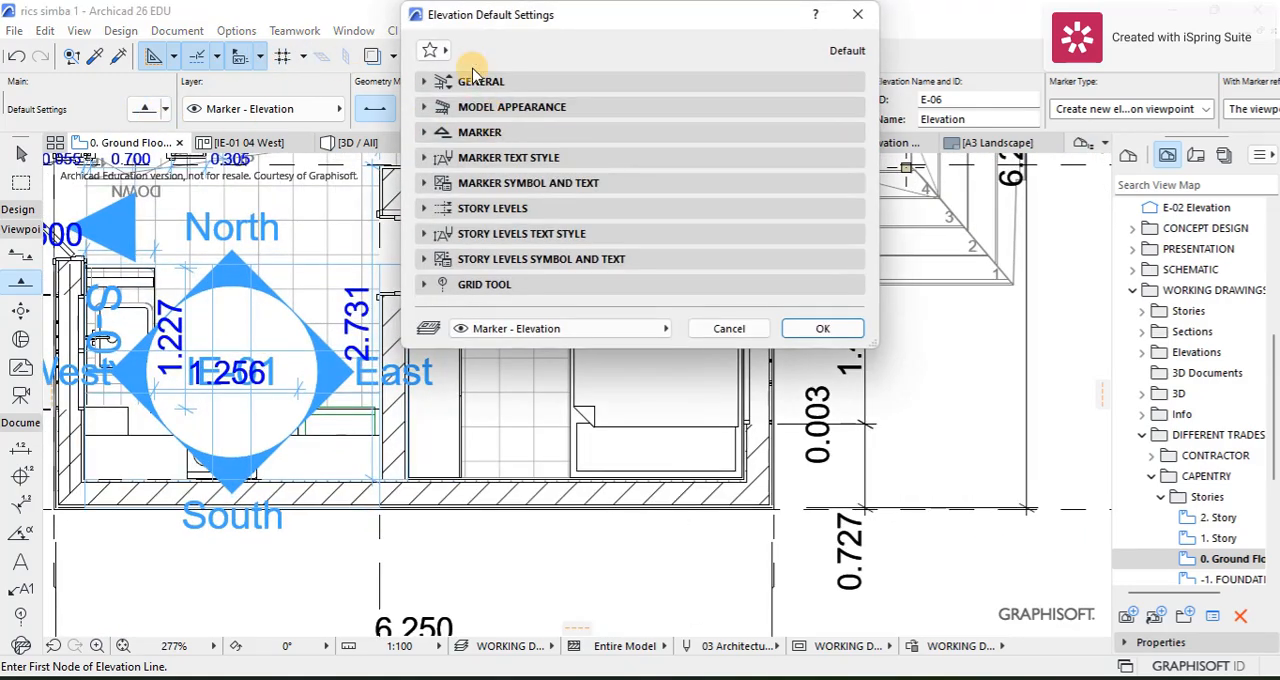
pyautogui.click(478, 82)
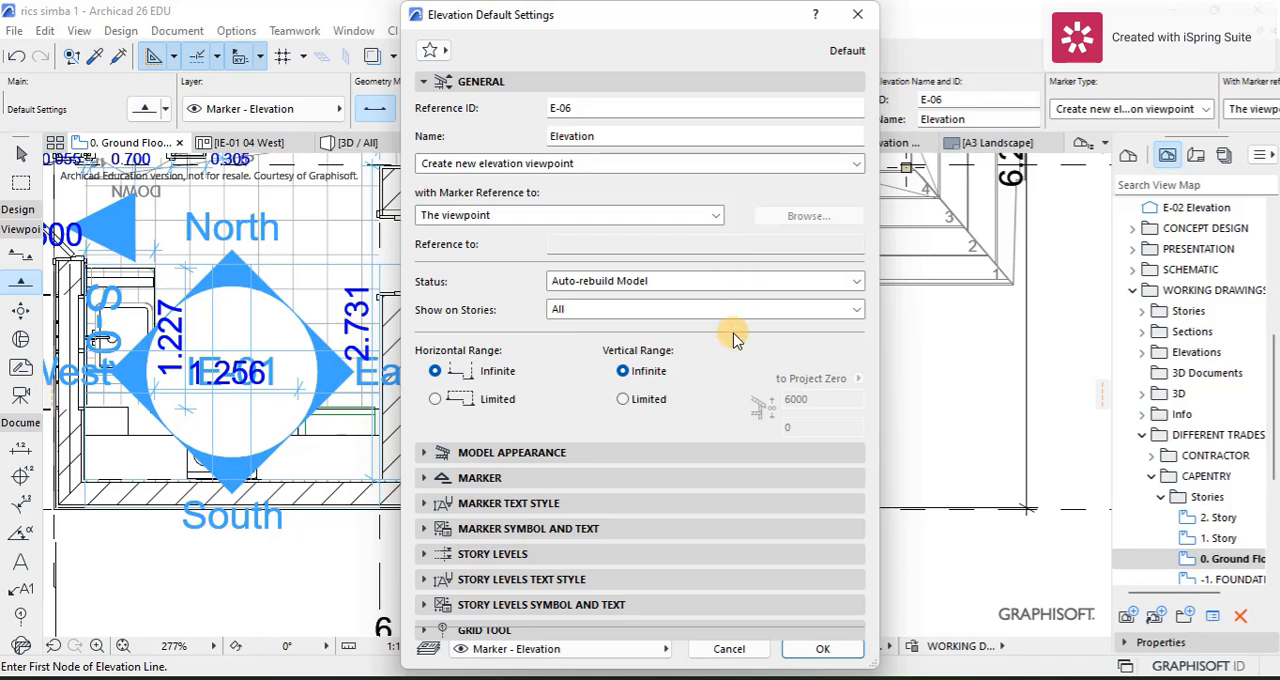
pyautogui.click(624, 401)
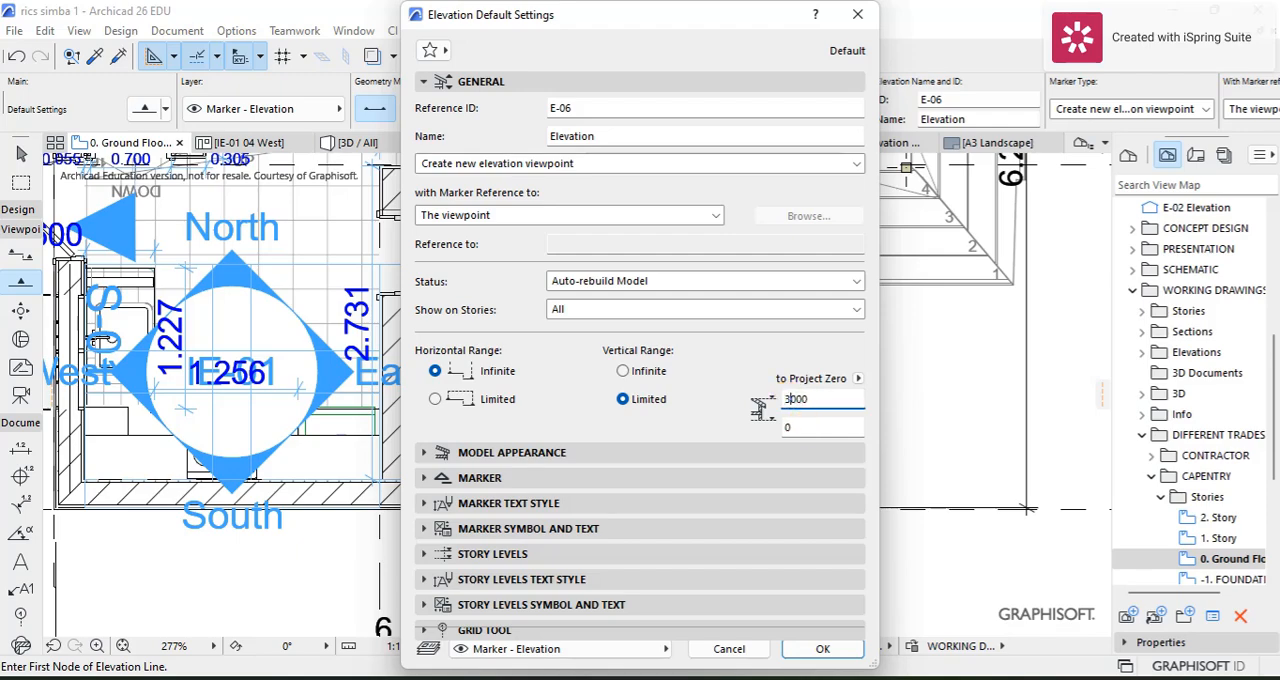
pyautogui.click(858, 378)
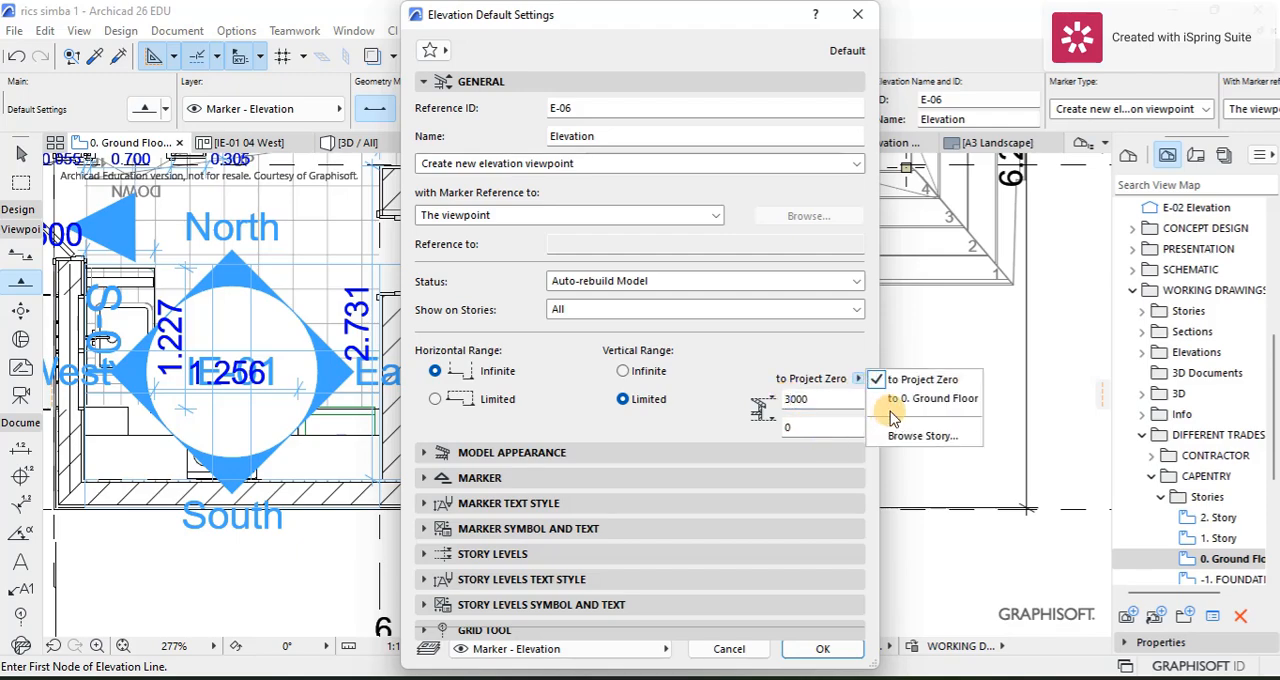
pyautogui.click(905, 391)
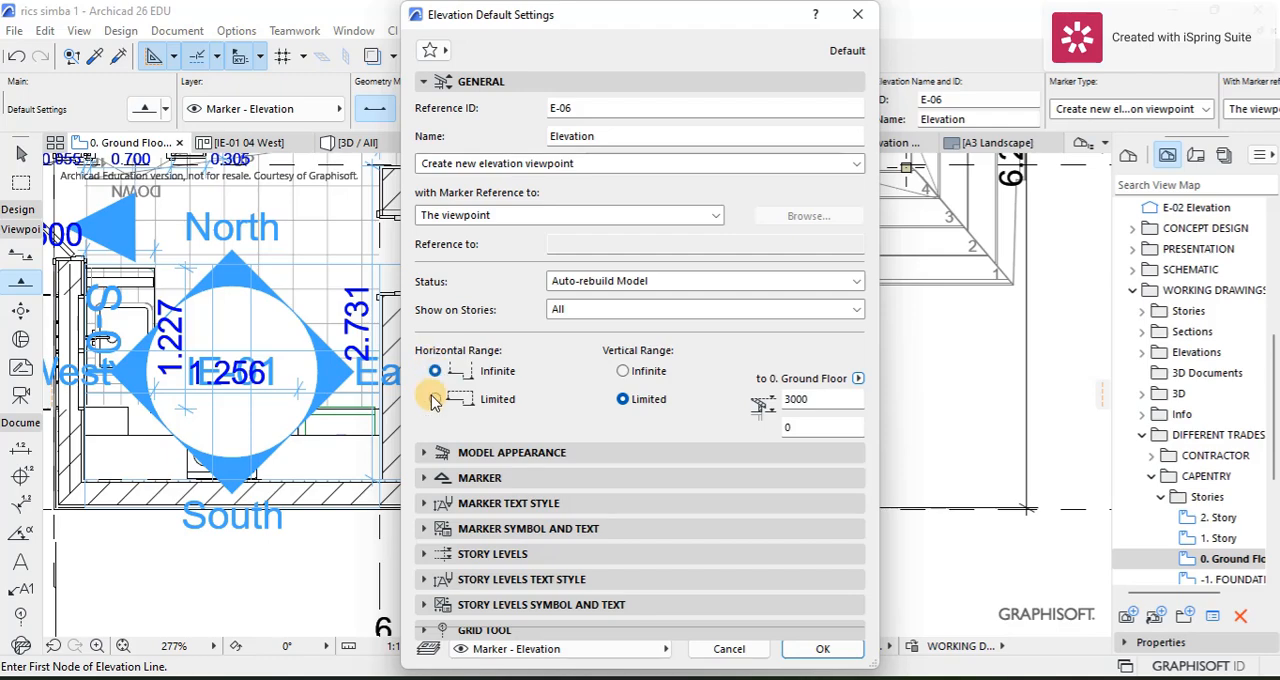
# Step: Show new elevation markers only on 0. Ground Floor, enable surface cover fill foreground for uncut elements, and accept the settings
pyautogui.click(574, 326)
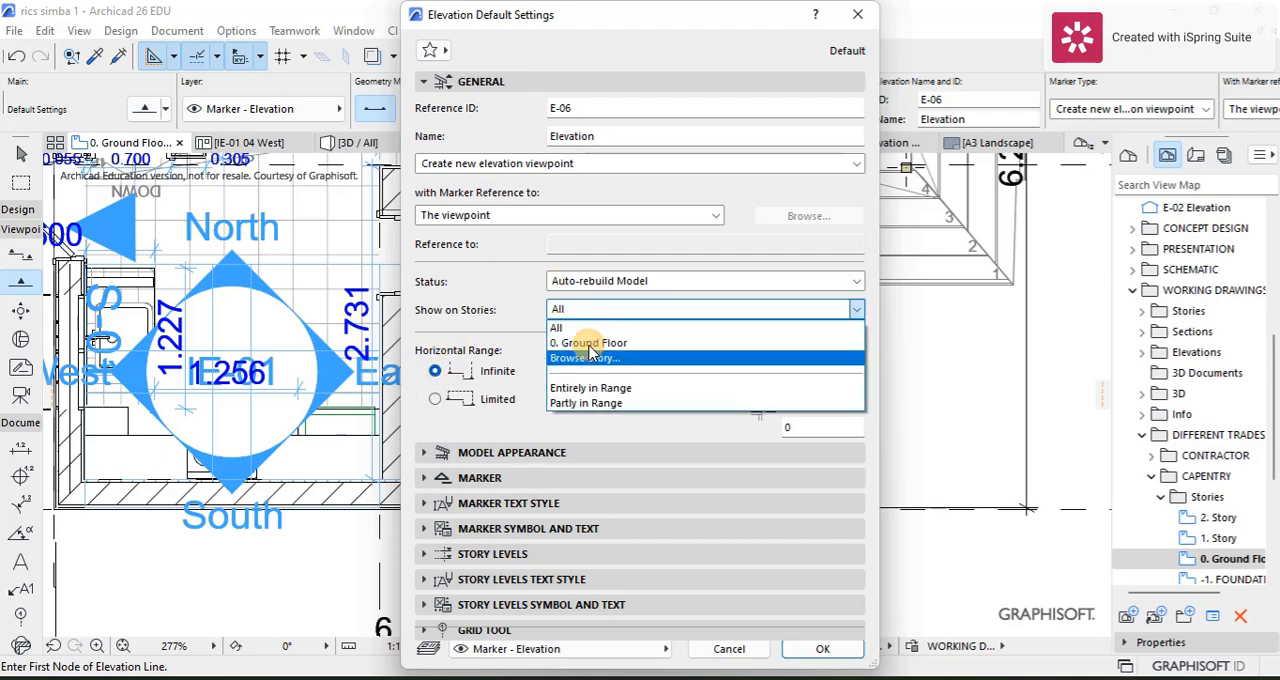
pyautogui.click(575, 350)
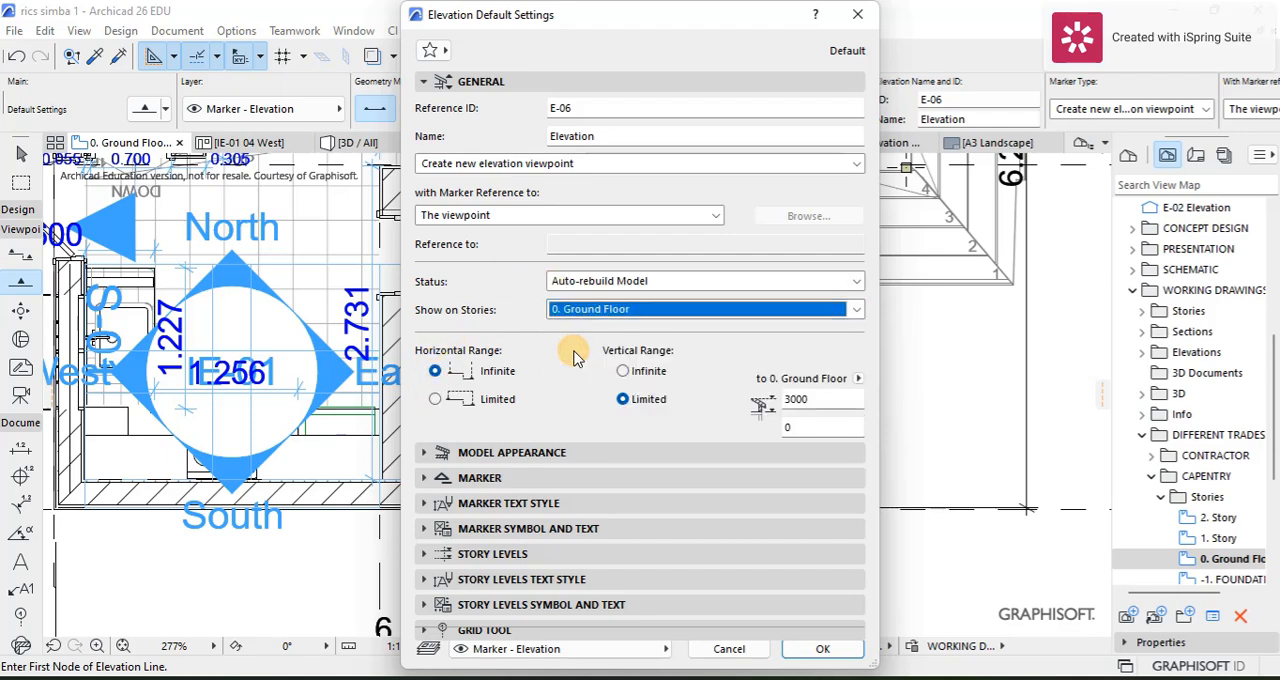
pyautogui.click(478, 454)
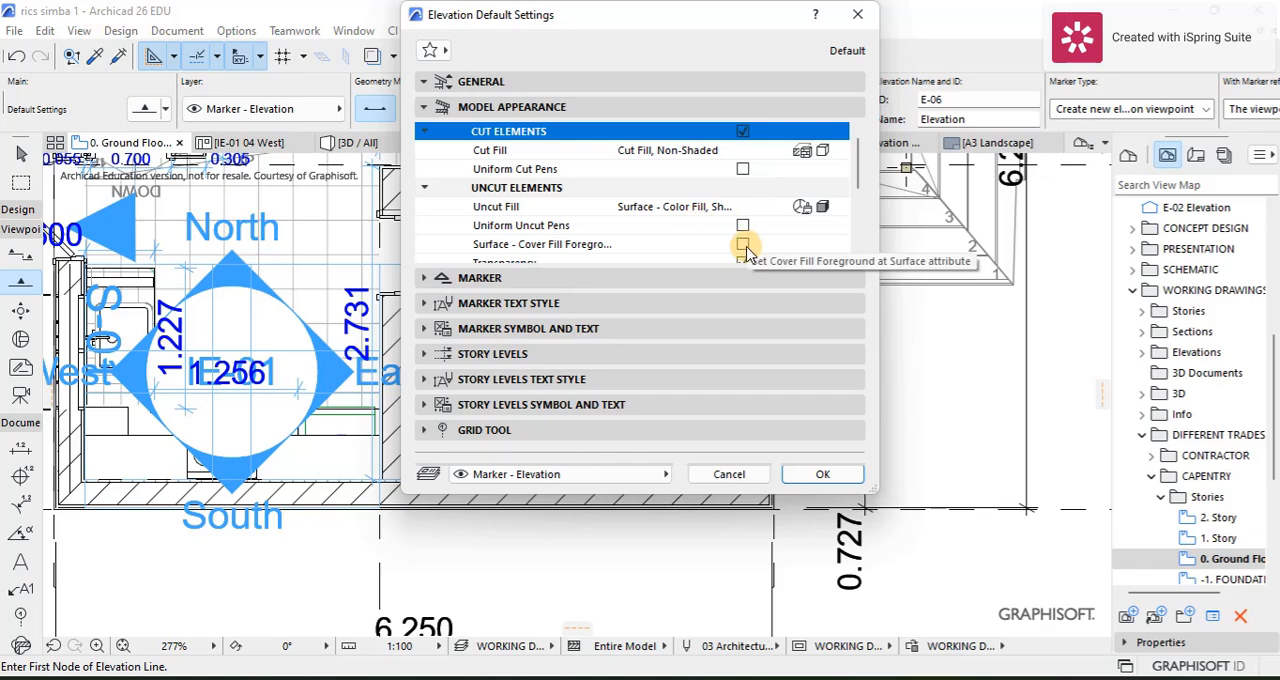
pyautogui.click(743, 244)
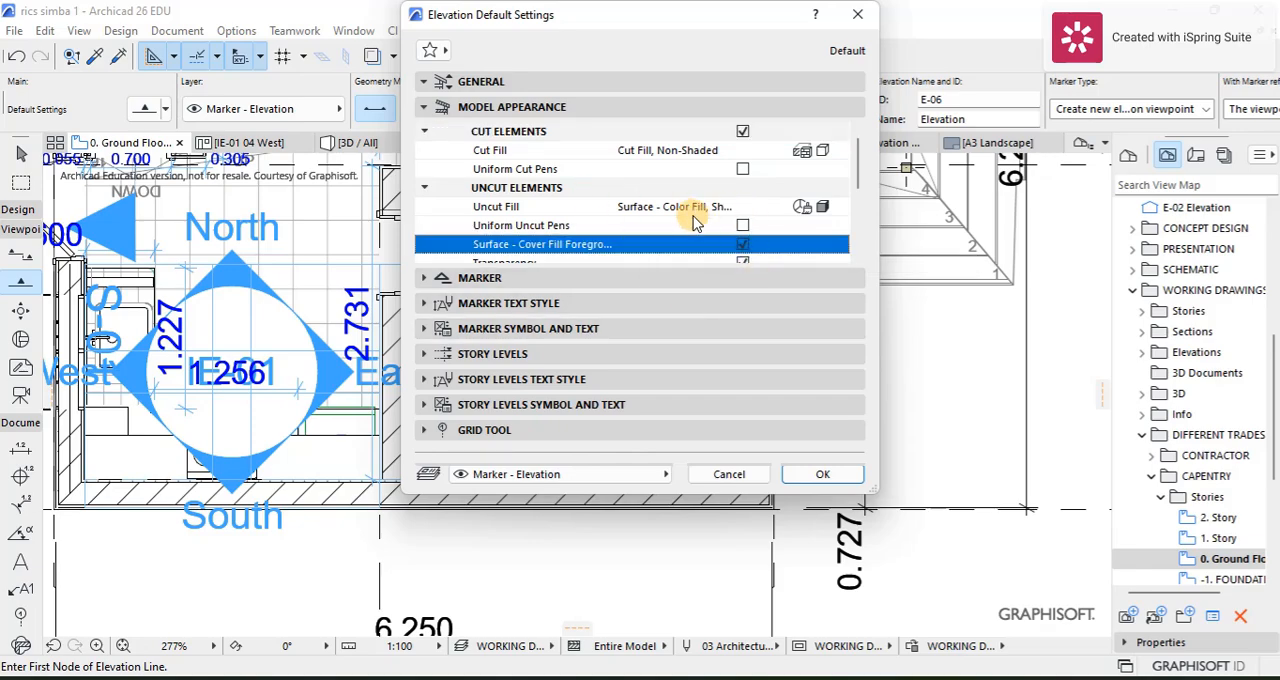
pyautogui.scroll(-5, 740, 218)
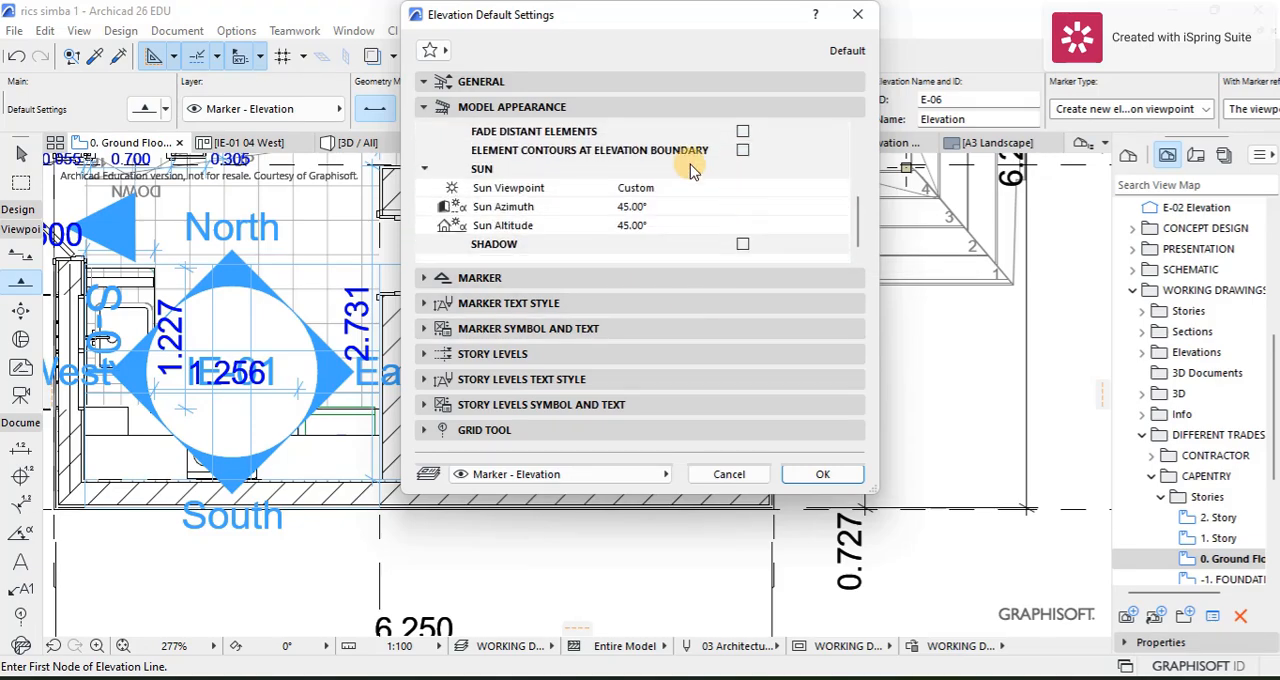
pyautogui.click(822, 476)
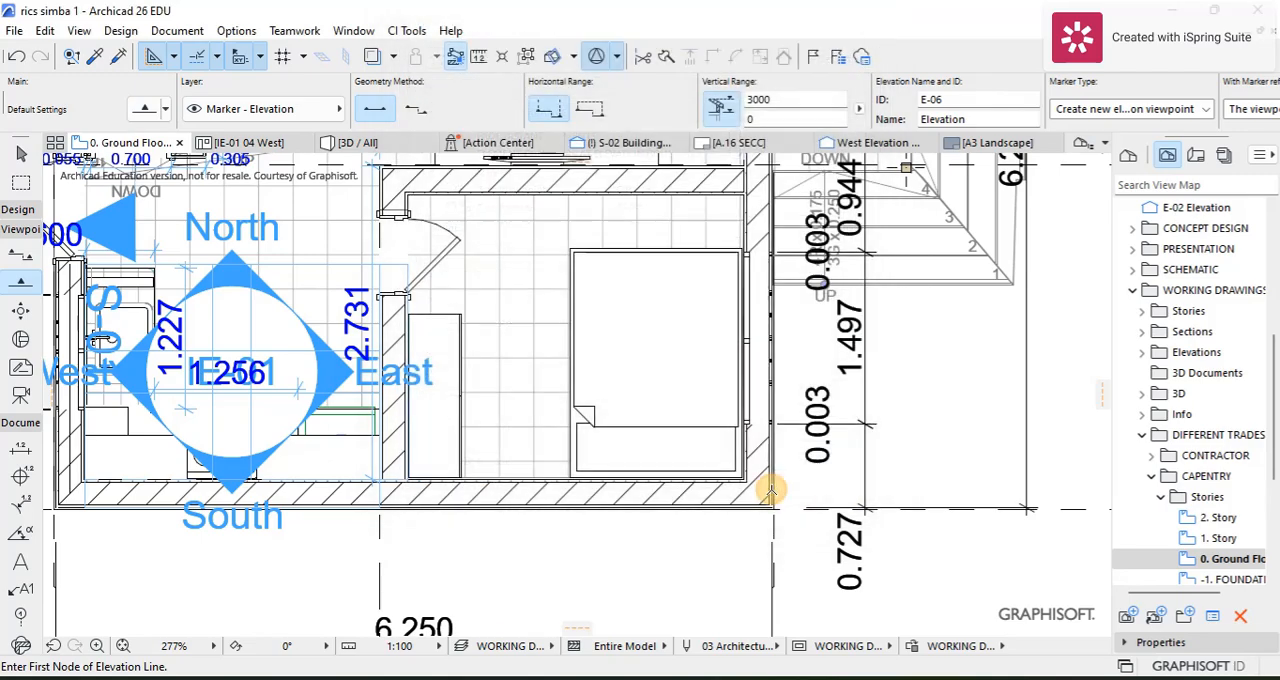
# Step: Draw an elevation line in the bedroom along the wardrobe's front, ending at the south wall and looking towards the wardrobe
pyautogui.scroll(2, 477, 318)
pyautogui.click(467, 307)
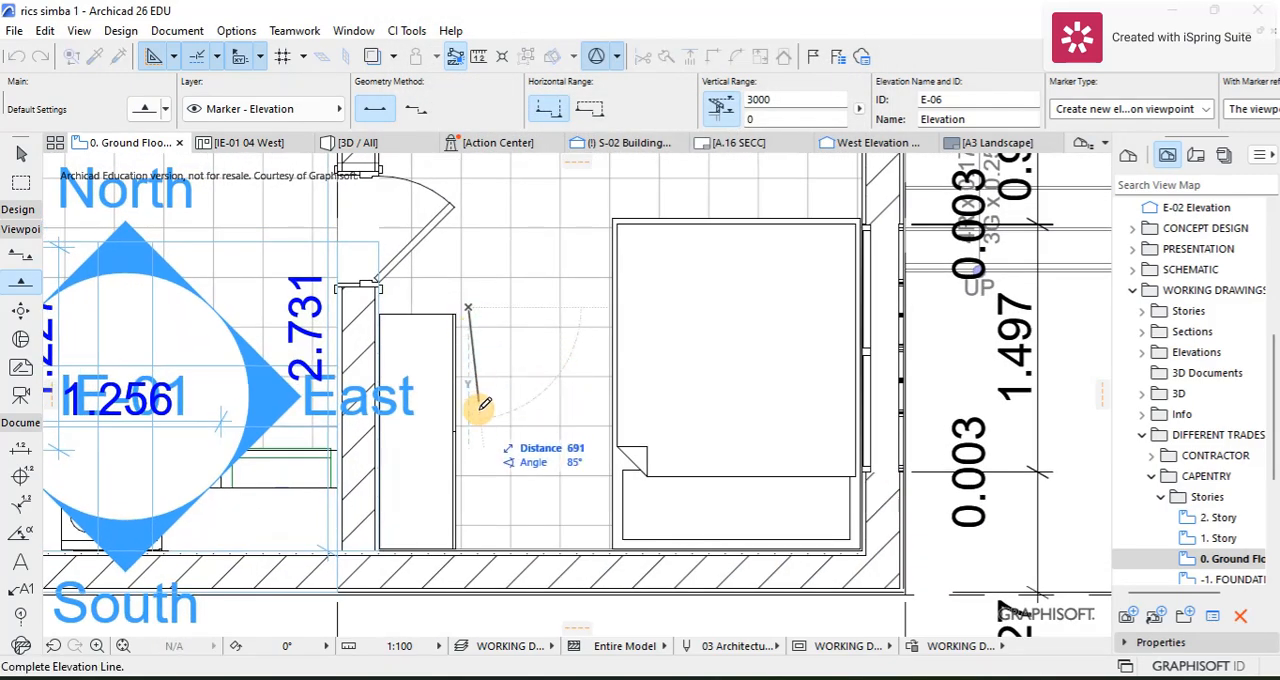
pyautogui.click(468, 549)
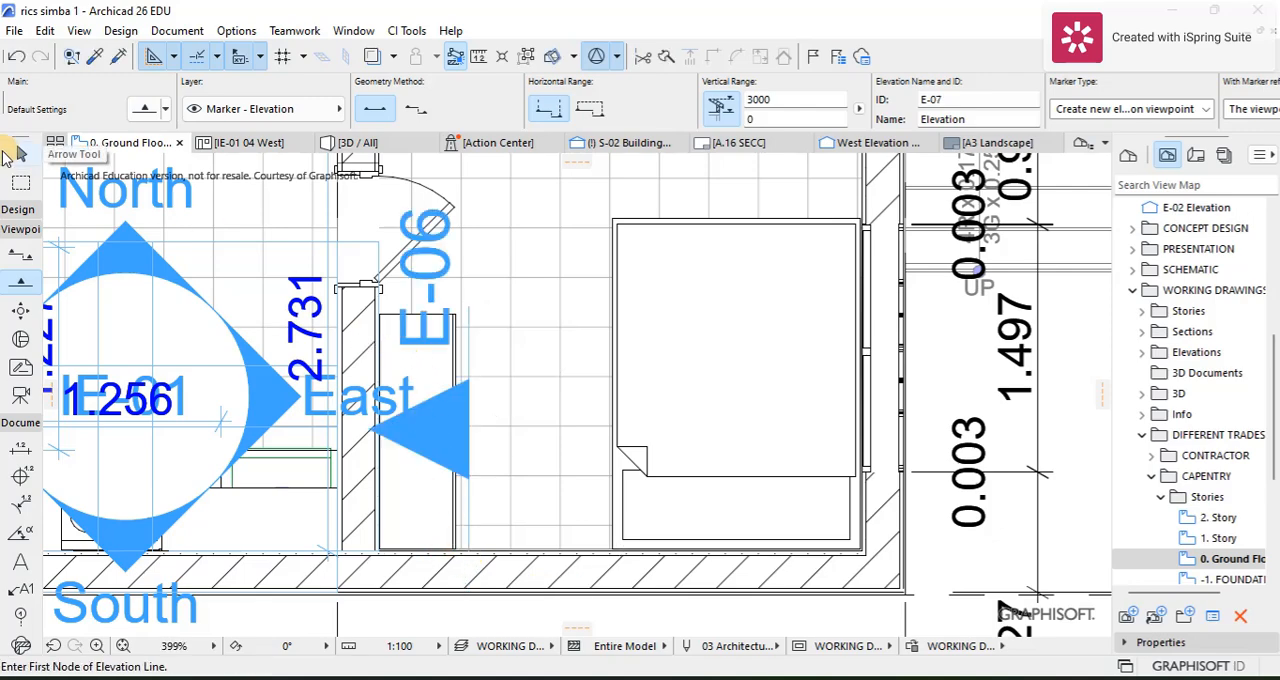
# Step: Open the new E-06 wardrobe elevation from its marker and examine the wardrobe's doors and drawers
pyautogui.click(14, 153)
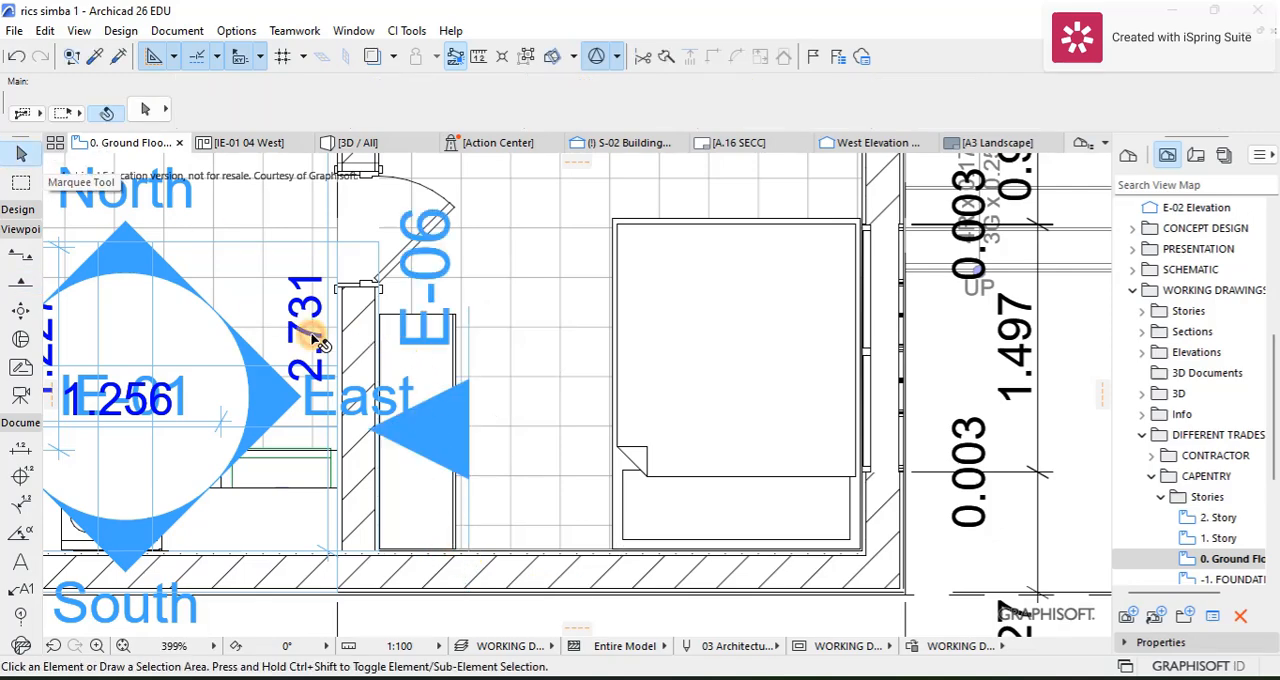
pyautogui.rightClick(474, 329)
pyautogui.click(517, 207)
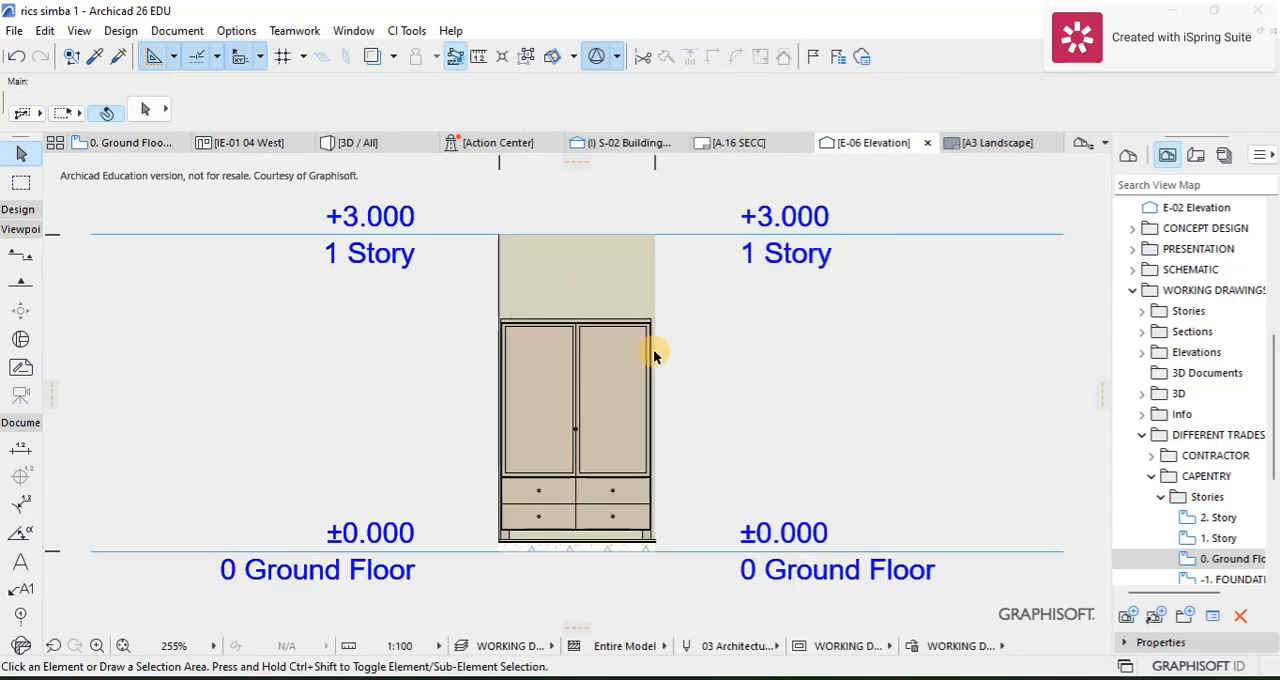
pyautogui.scroll(5, 653, 354)
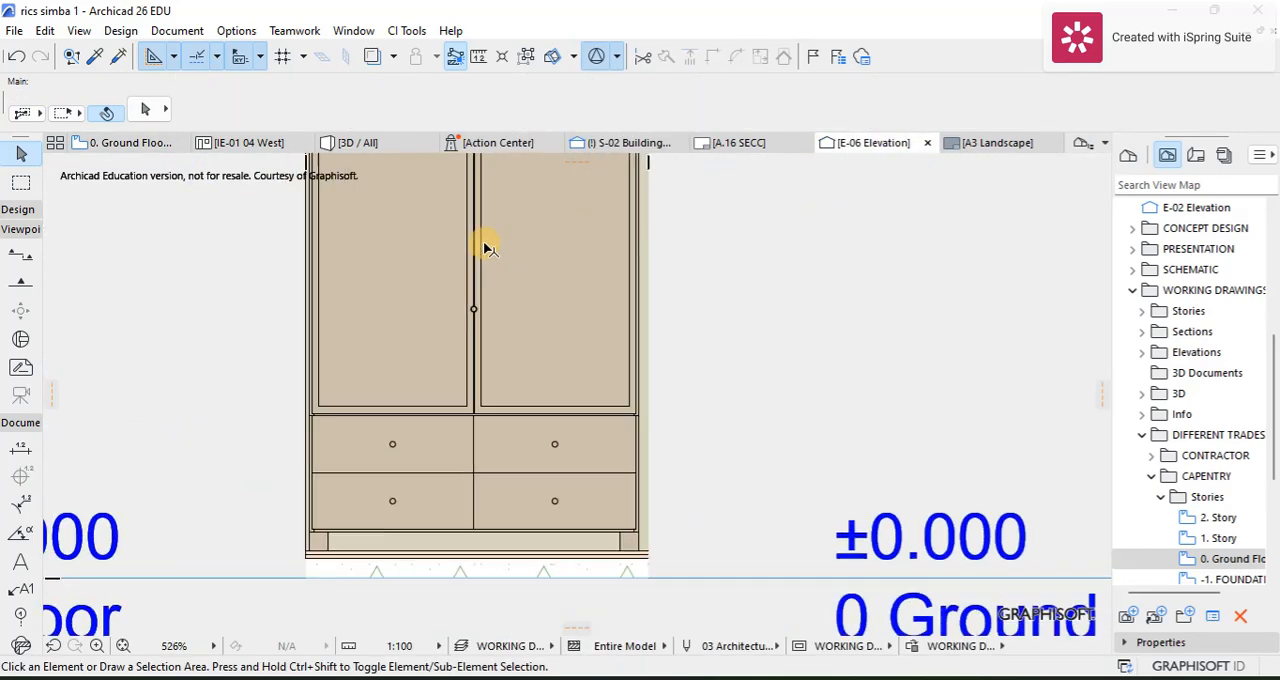
pyautogui.scroll(-1, 485, 248)
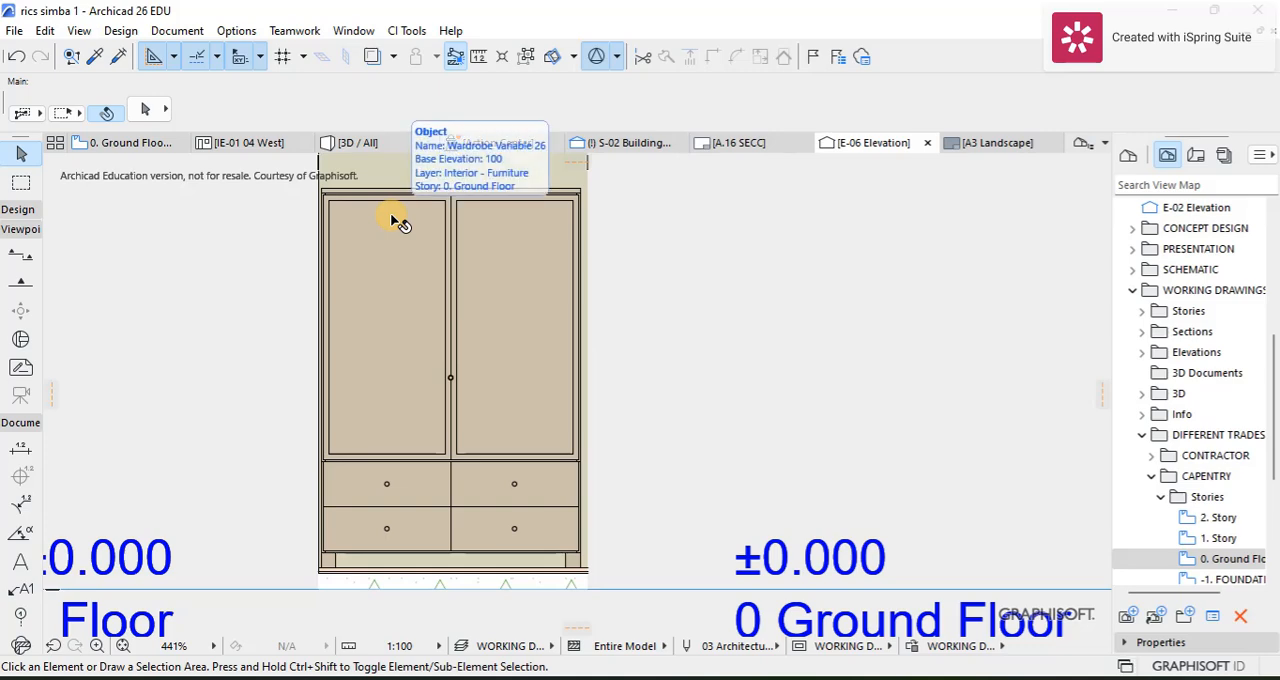
# Step: Dimension the wardrobe's overall width between its two upper outer corners, placing the dimension line just above the wardrobe
pyautogui.scroll(3, 396, 220)
pyautogui.scroll(3, 400, 327)
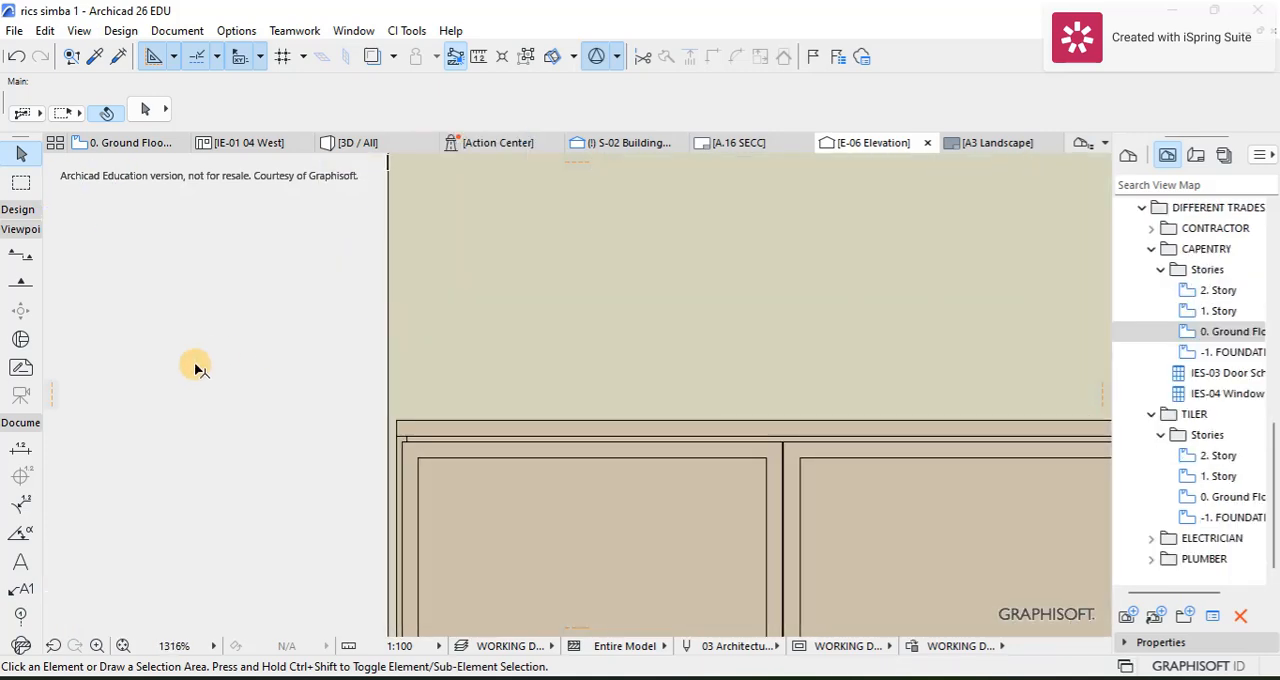
pyautogui.click(31, 450)
pyautogui.scroll(4, 414, 428)
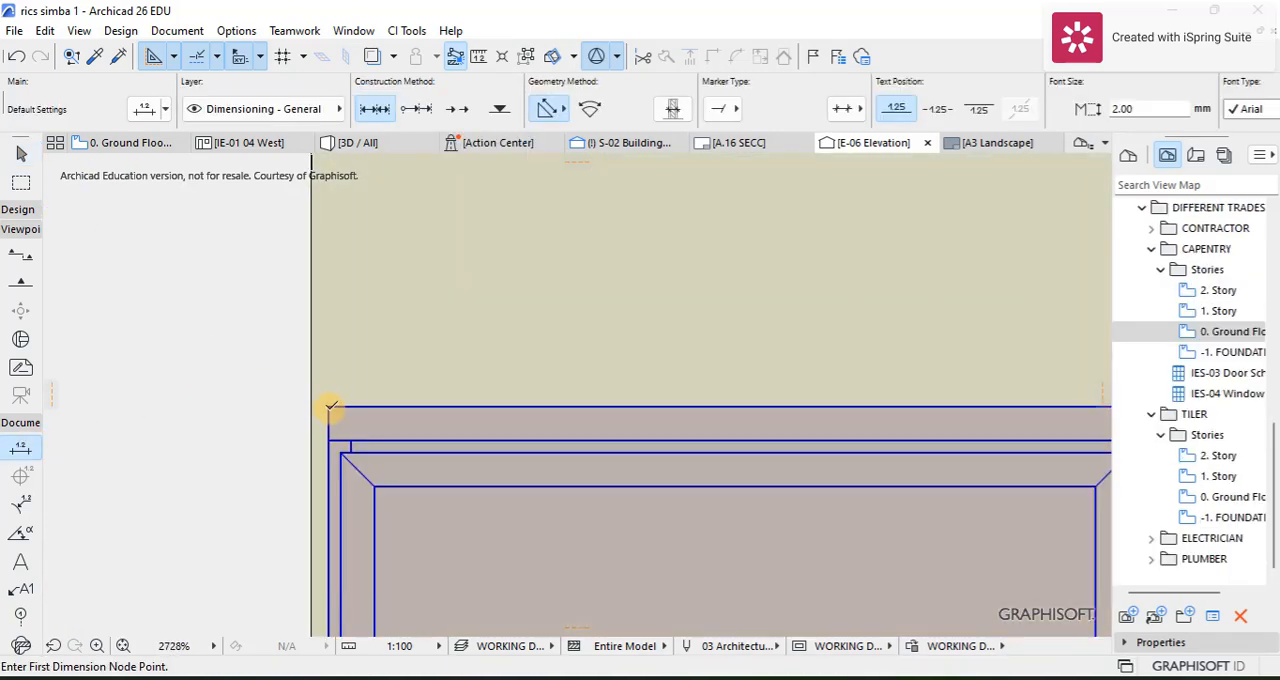
pyautogui.click(330, 407)
pyautogui.scroll(-5, 608, 414)
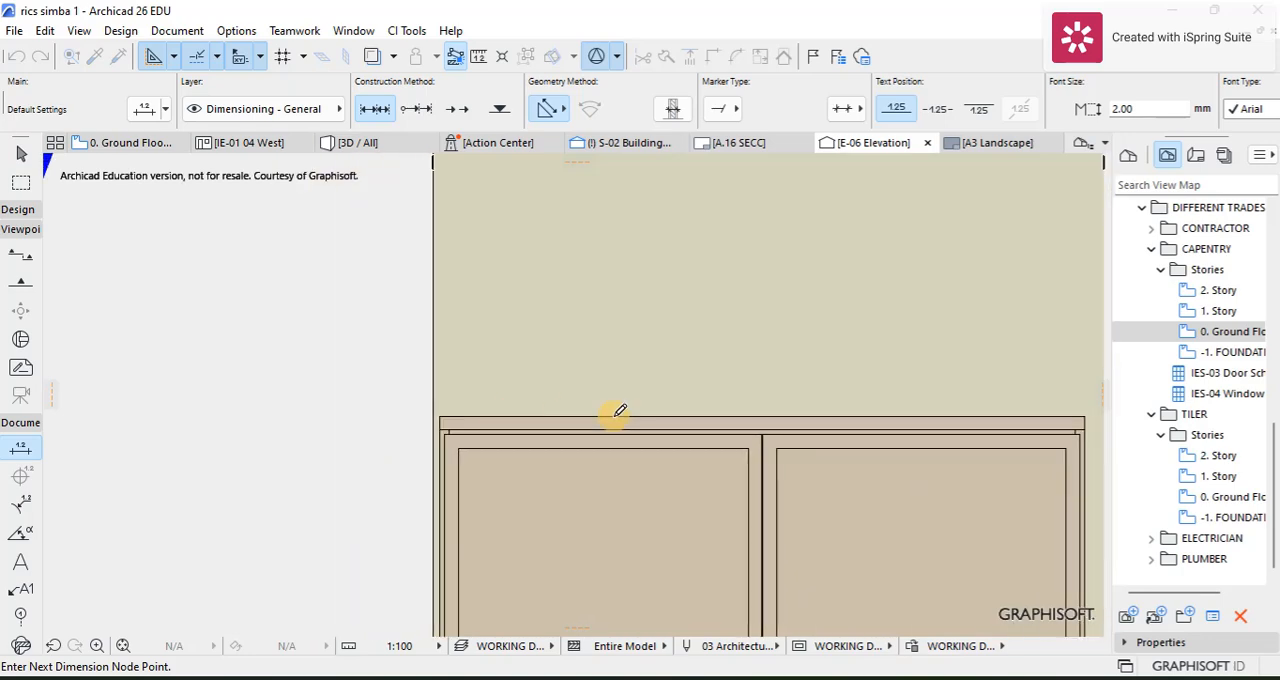
pyautogui.scroll(5, 923, 423)
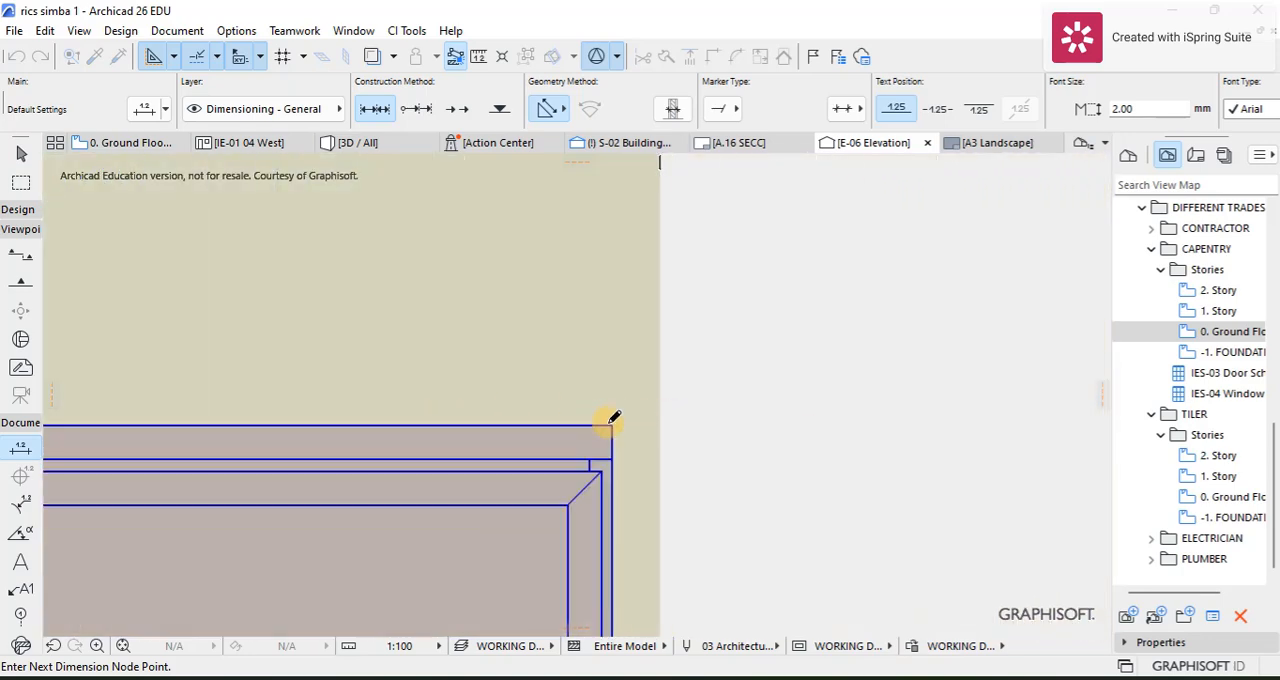
pyautogui.click(610, 422)
pyautogui.rightClick(530, 367)
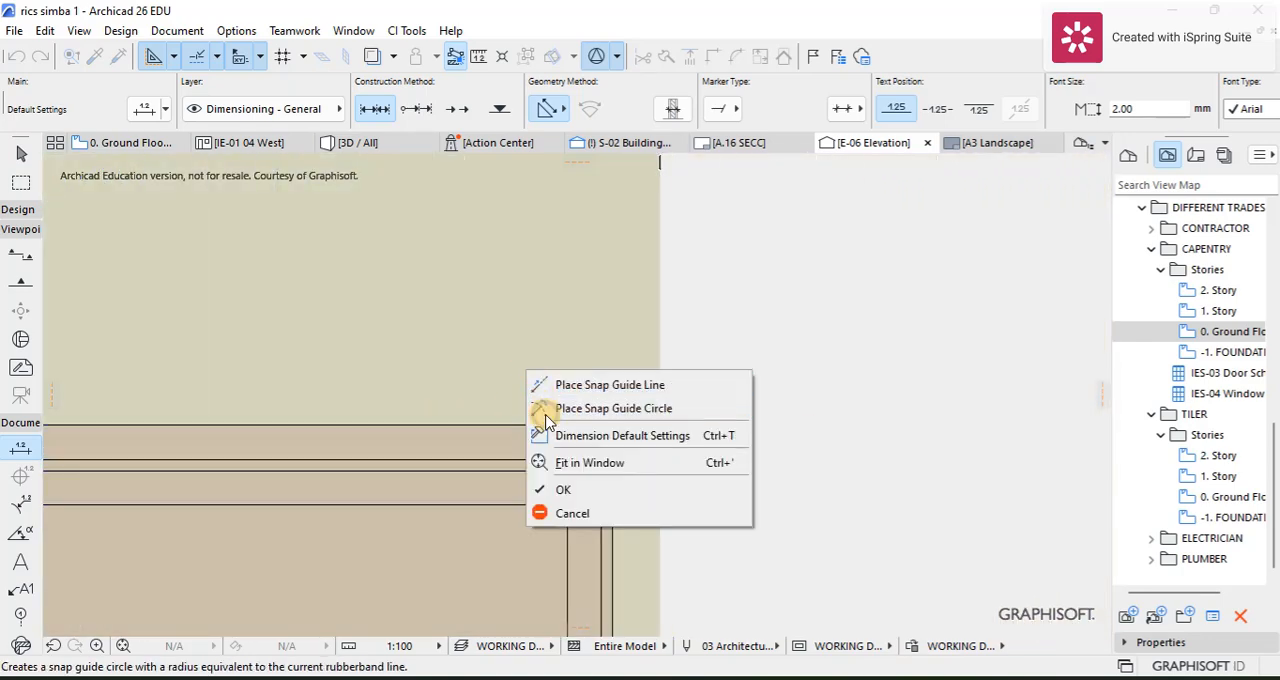
pyautogui.click(558, 489)
pyautogui.click(442, 359)
pyautogui.scroll(-3, 434, 355)
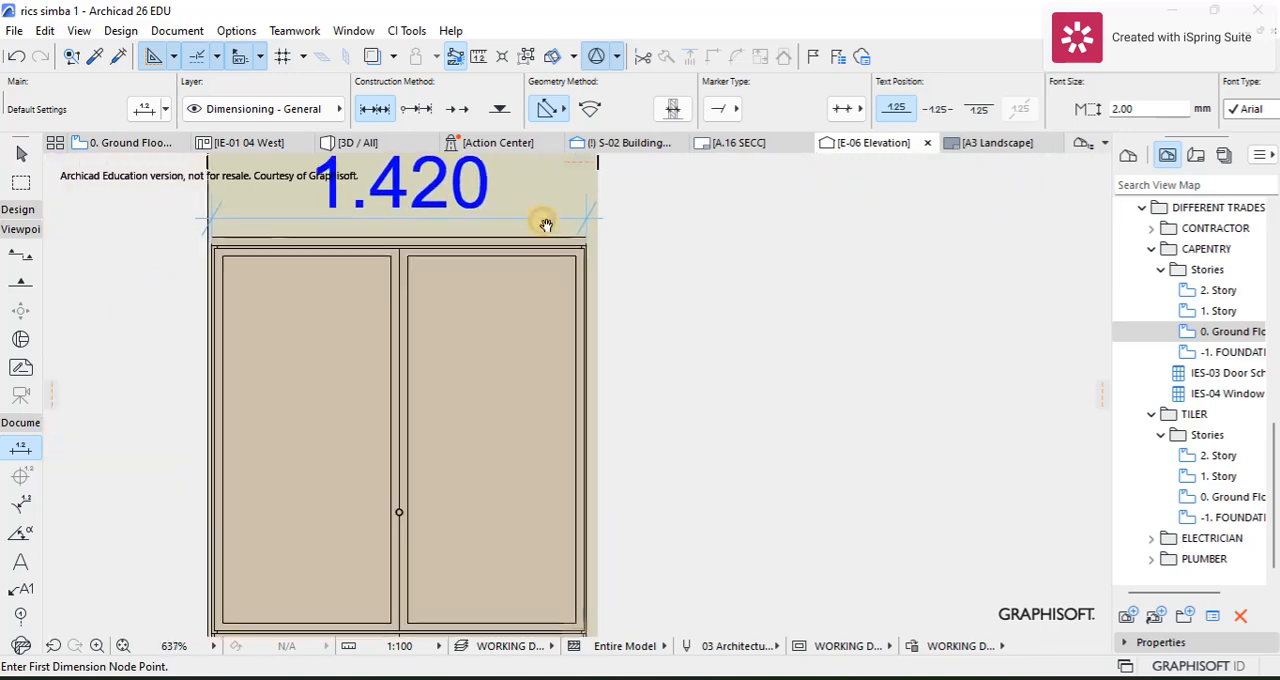
# Step: Dimension the wardrobe's overall height from its upper corner to the foot of its leg, placing the dimension line on its left side
pyautogui.scroll(-2, 257, 312)
pyautogui.scroll(5, 314, 240)
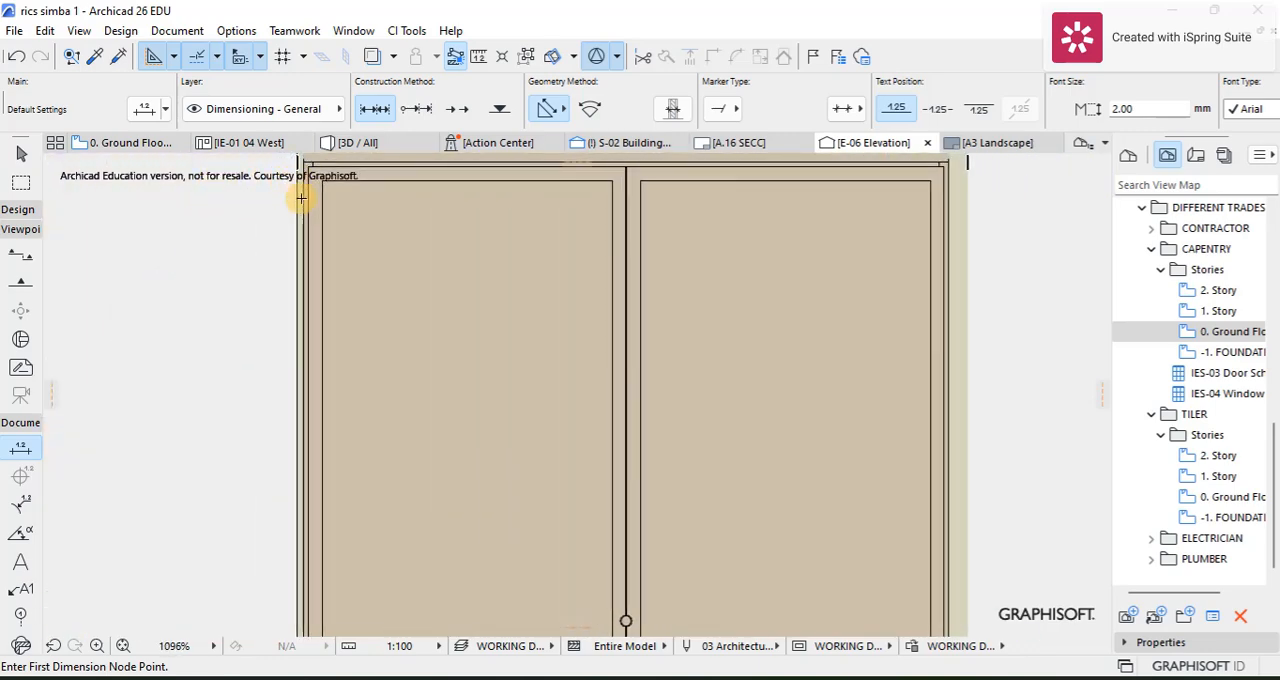
pyautogui.scroll(4, 306, 277)
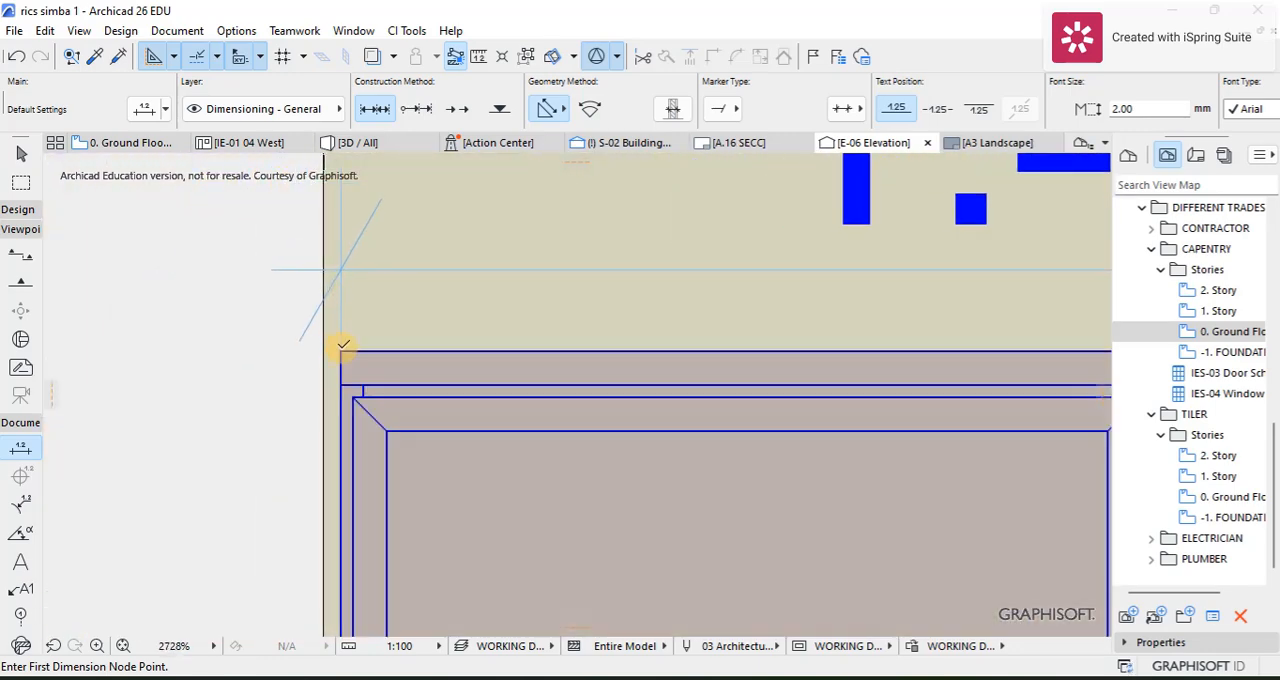
pyautogui.click(343, 347)
pyautogui.scroll(-6, 350, 355)
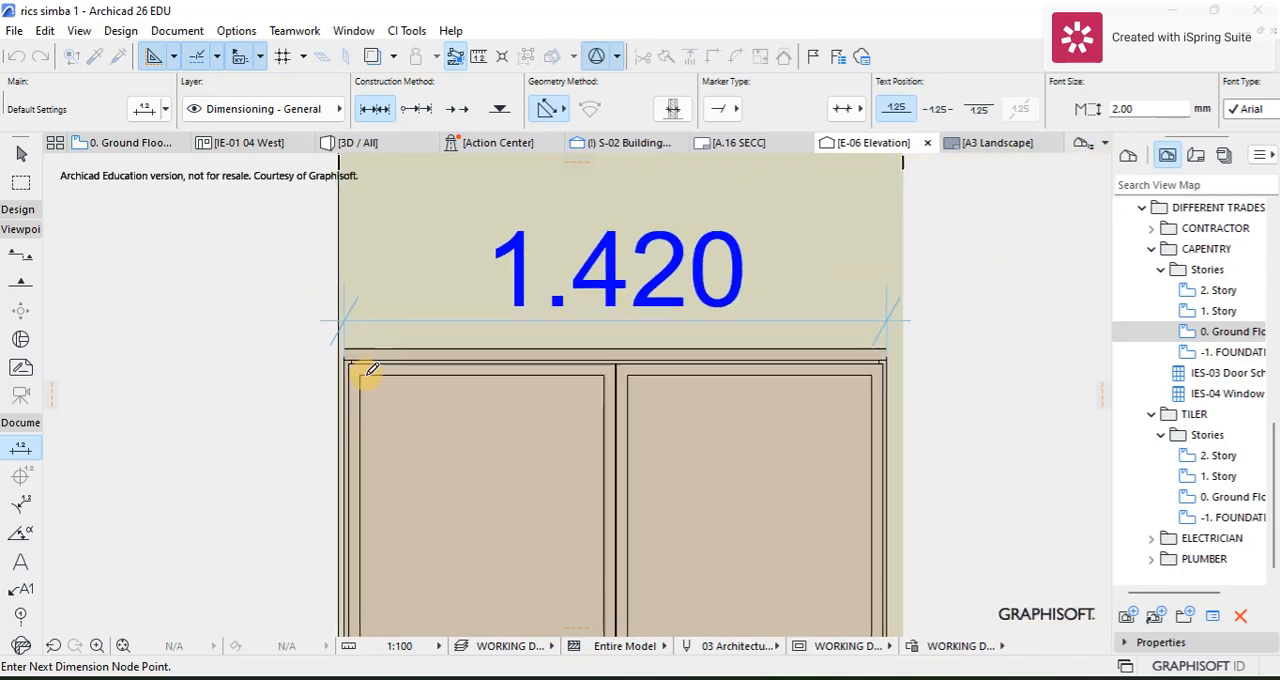
pyautogui.scroll(-1, 366, 480)
pyautogui.scroll(6, 366, 480)
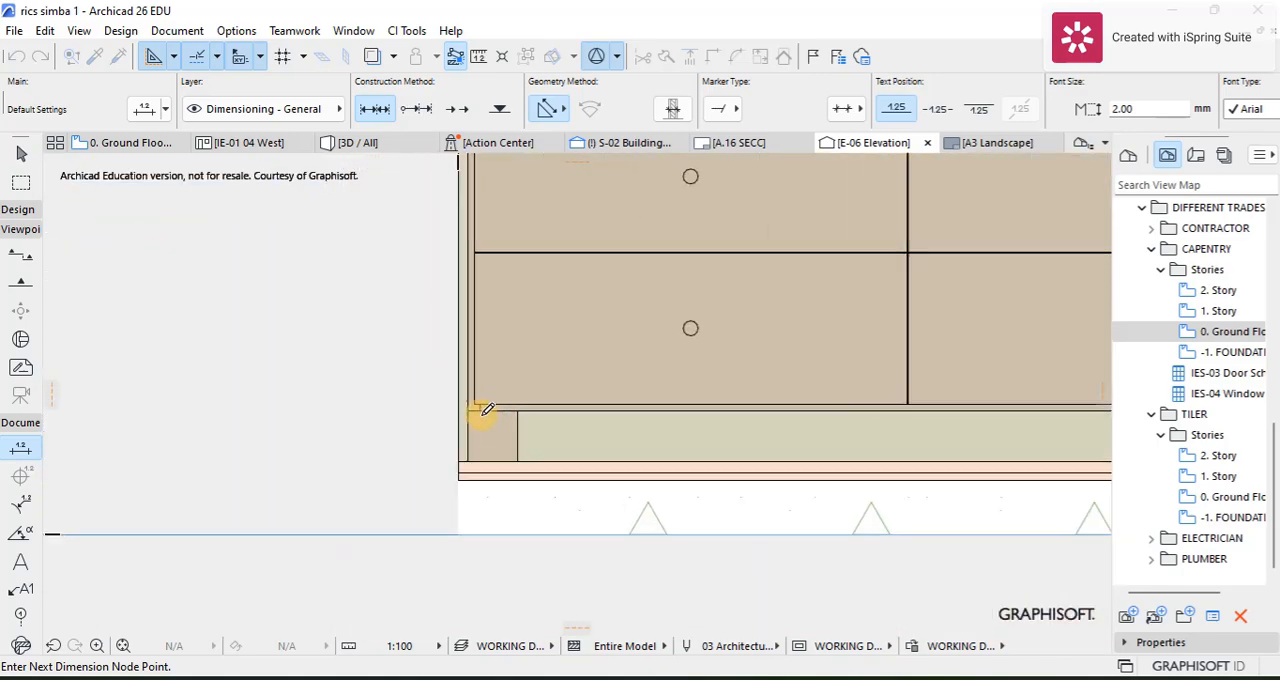
pyautogui.rightClick(284, 426)
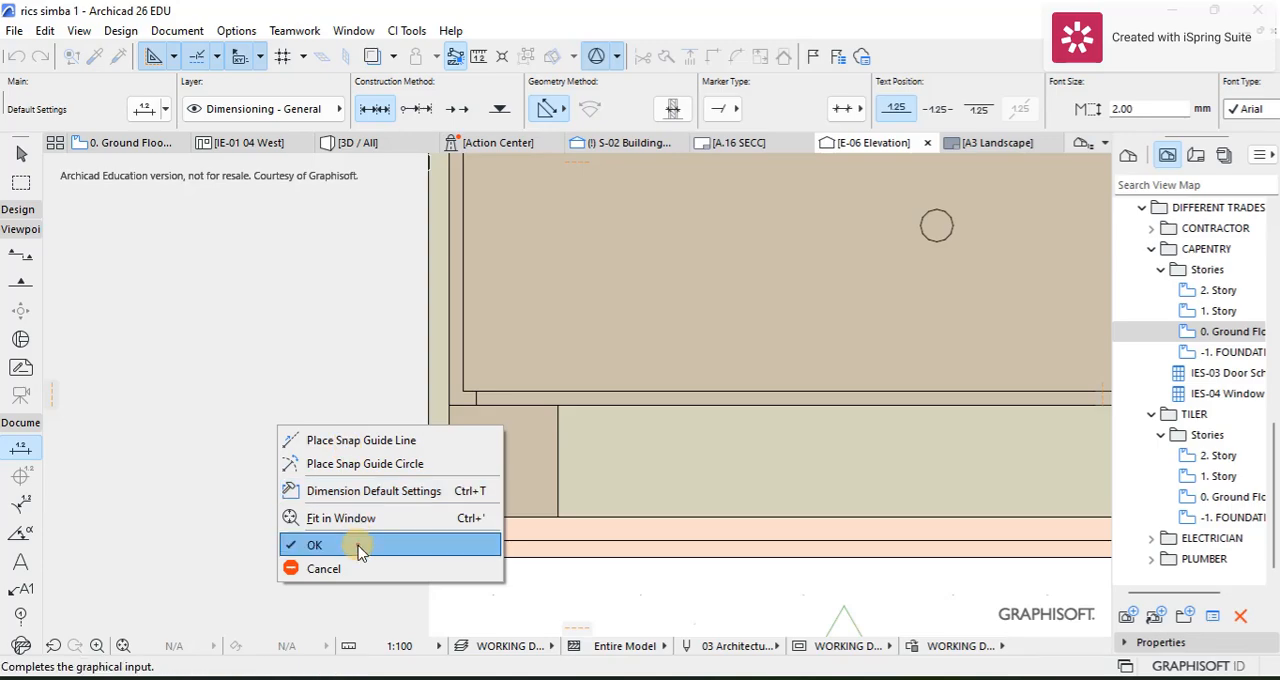
pyautogui.click(358, 547)
pyautogui.click(325, 440)
pyautogui.scroll(-6, 352, 438)
# Step: Drag a copy of the overall height dimension horizontally to the right side of the wardrobe
pyautogui.moveTo(391, 374); pyautogui.dragTo(375, 501, button='middle')
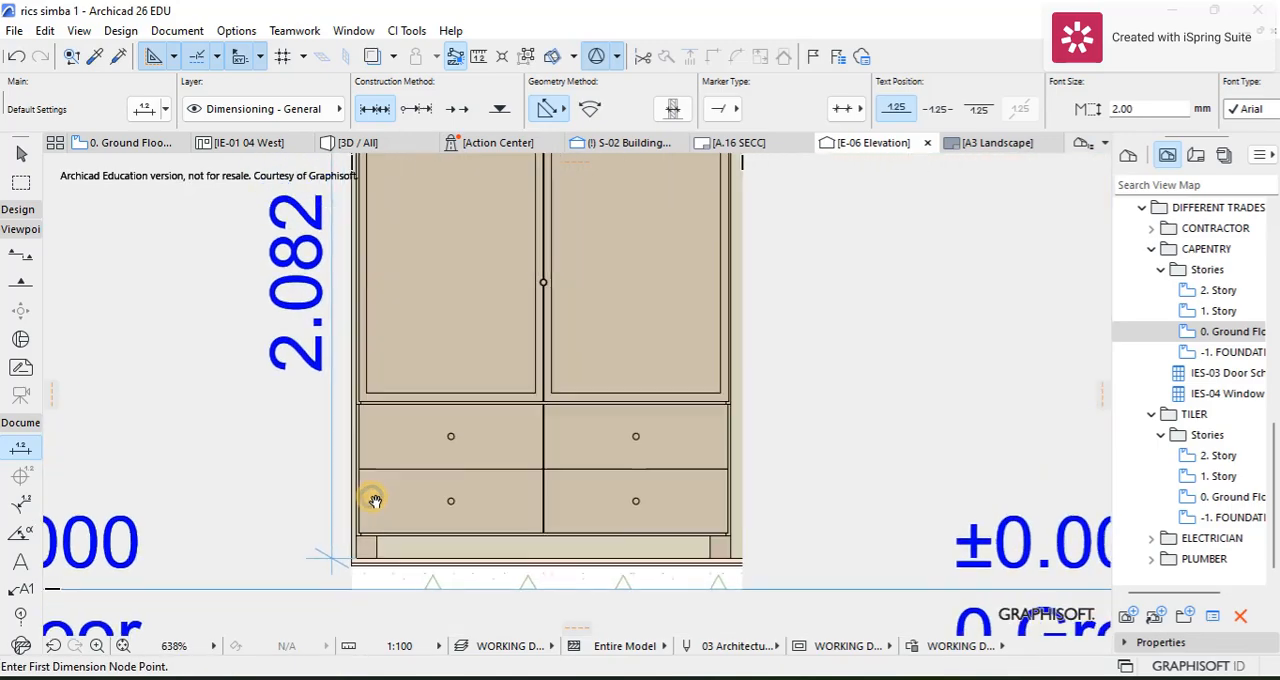
pyautogui.scroll(-4, 375, 501)
pyautogui.scroll(2, 391, 438)
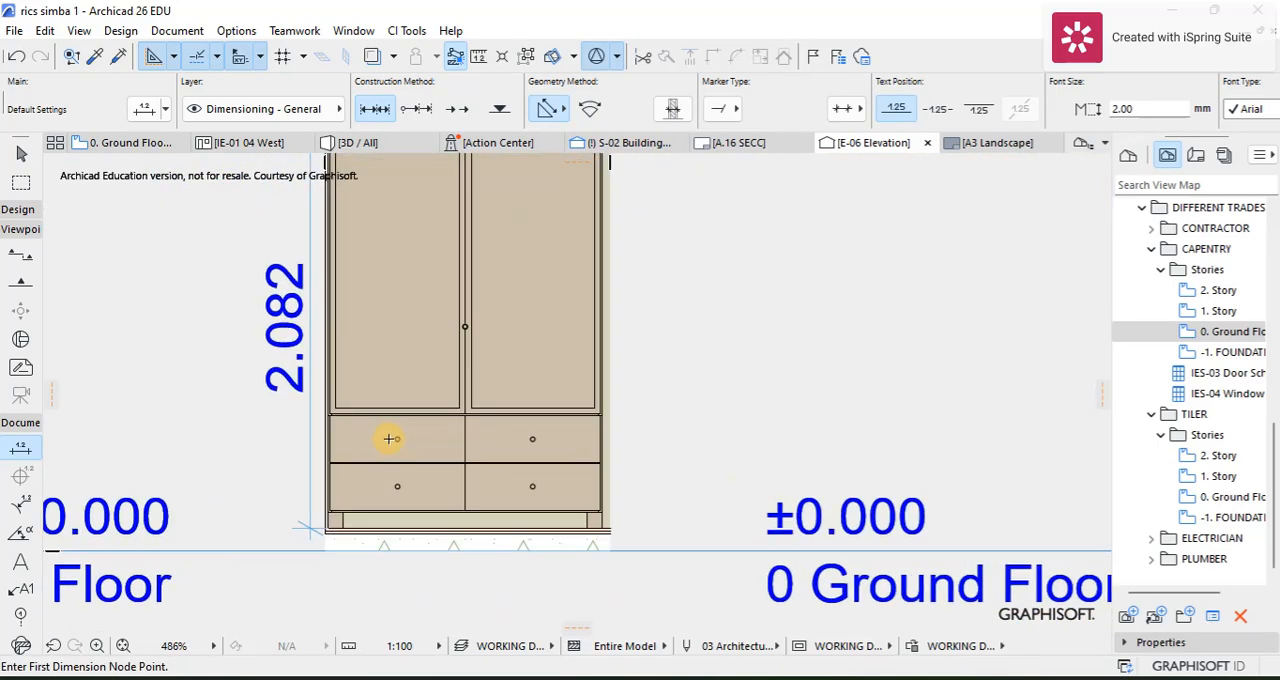
pyautogui.scroll(1, 395, 445)
pyautogui.moveTo(614, 303); pyautogui.dragTo(374, 456, button='middle')
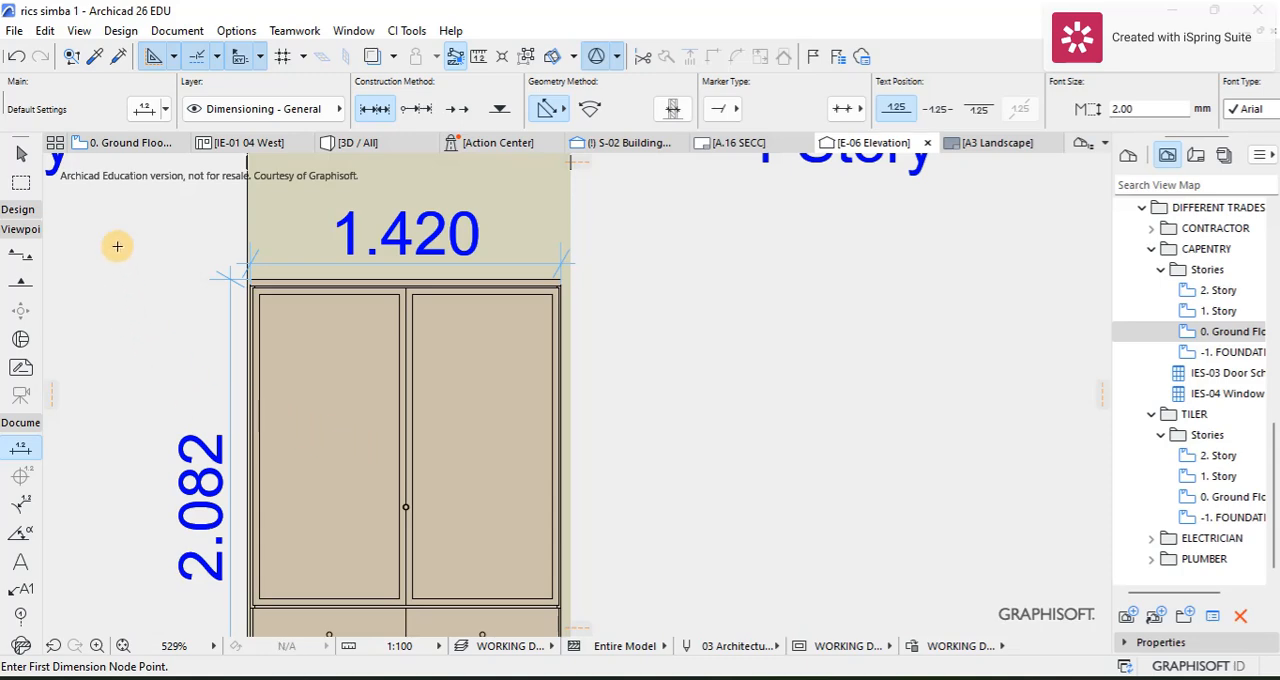
pyautogui.click(25, 160)
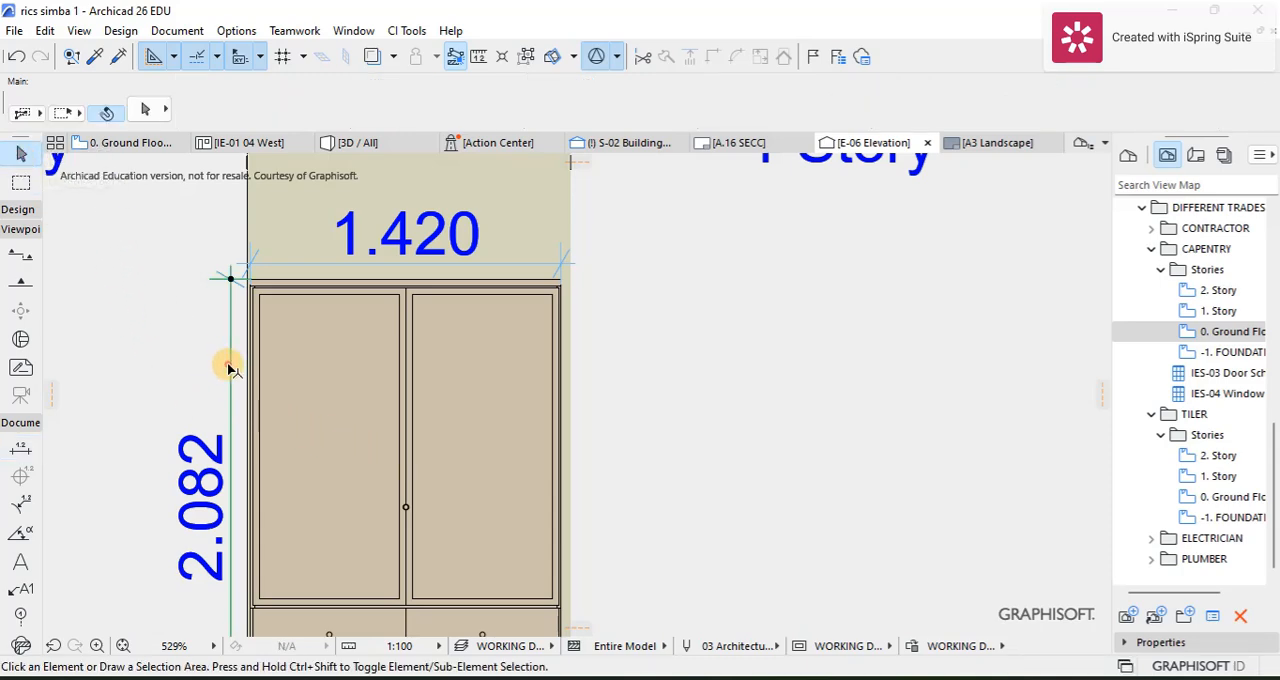
pyautogui.click(229, 368)
pyautogui.hotkey('ctrl', 'shift', 'd')
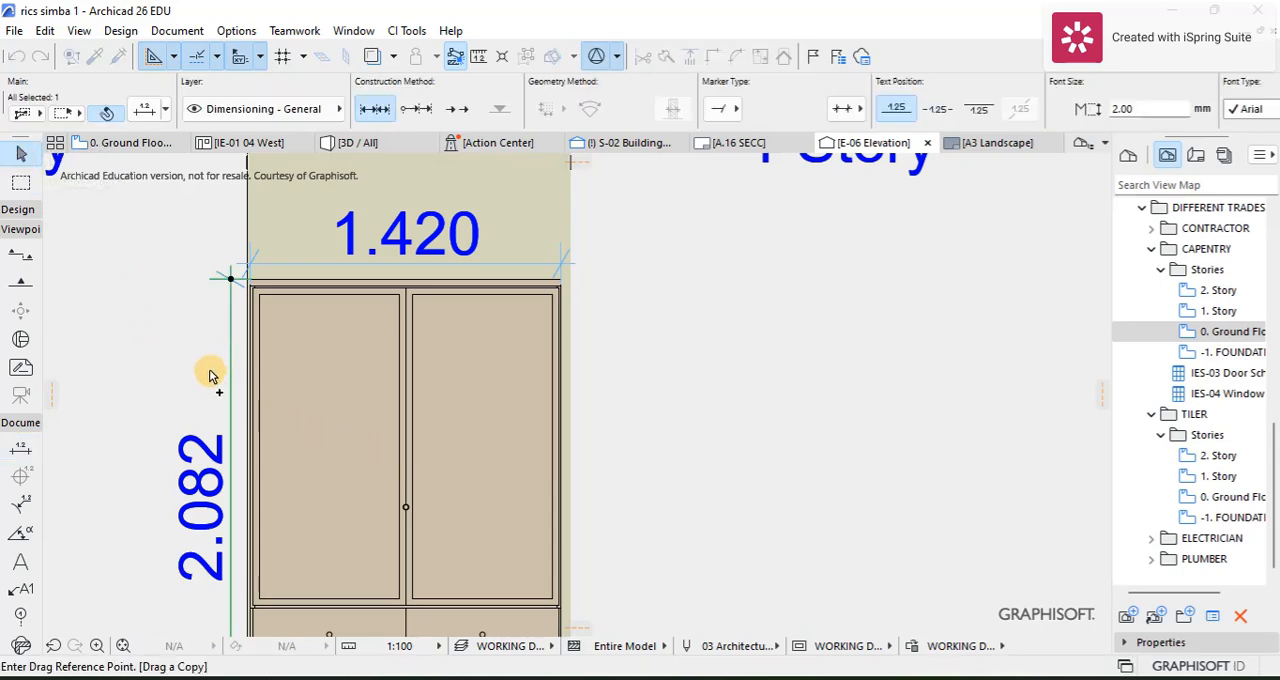
pyautogui.click(230, 374)
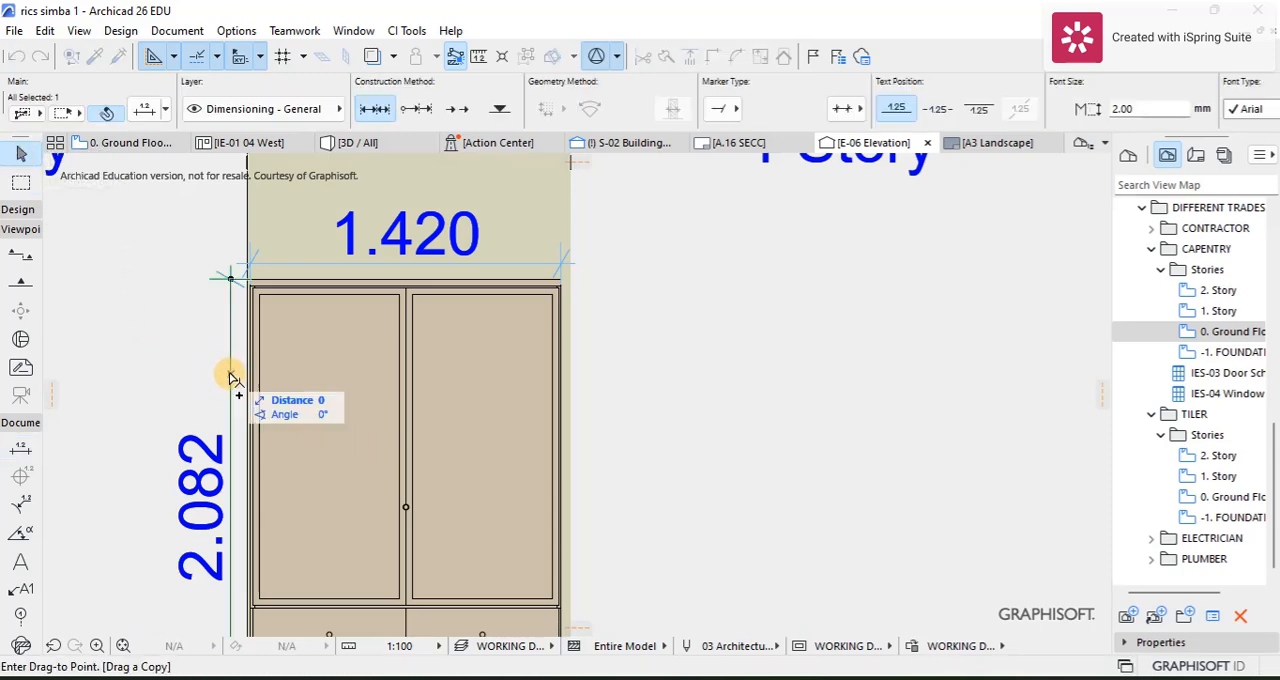
pyautogui.click(597, 369)
pyautogui.scroll(-5, 588, 379)
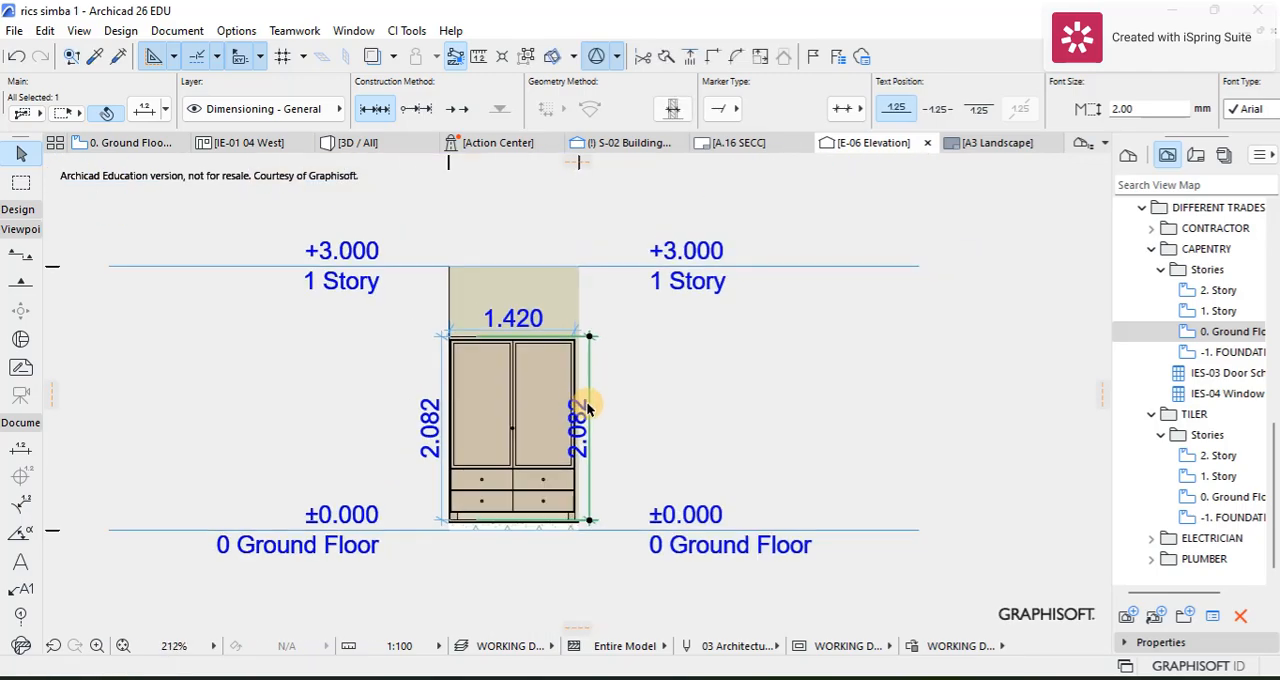
# Step: Add points to the copied height dimension at the lower edge of the doors and the joint between the two drawer rows
pyautogui.scroll(3, 586, 400)
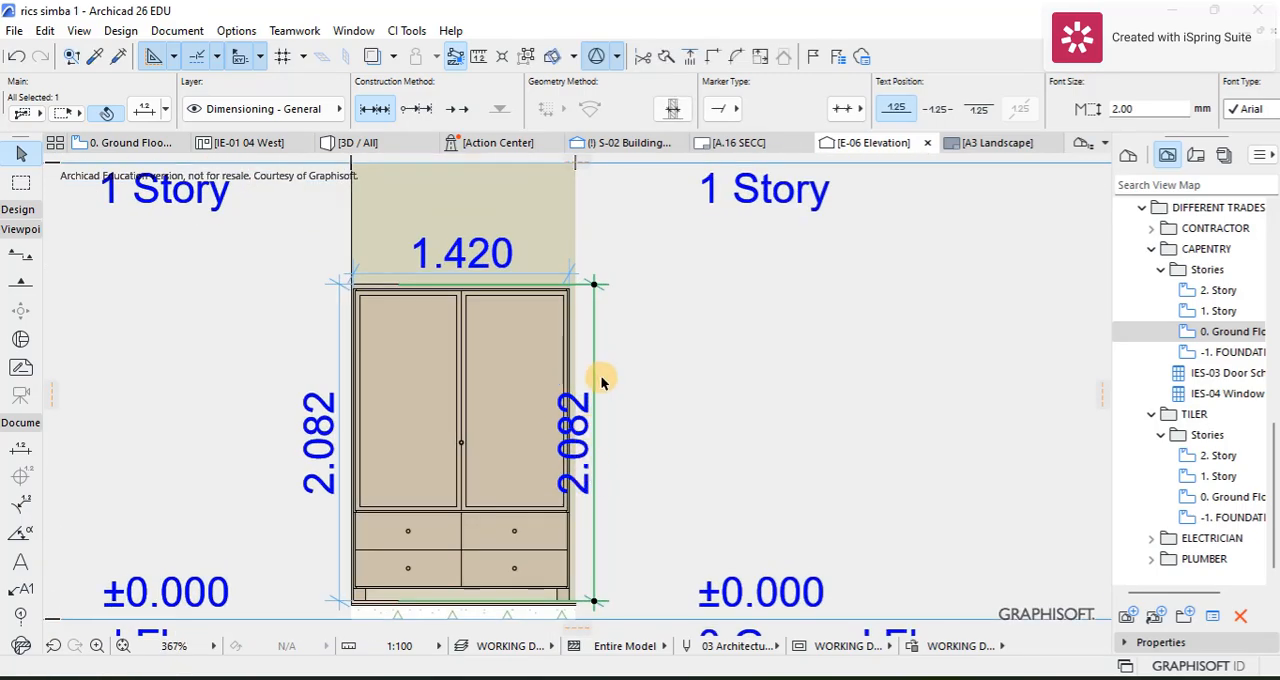
pyautogui.click(593, 509)
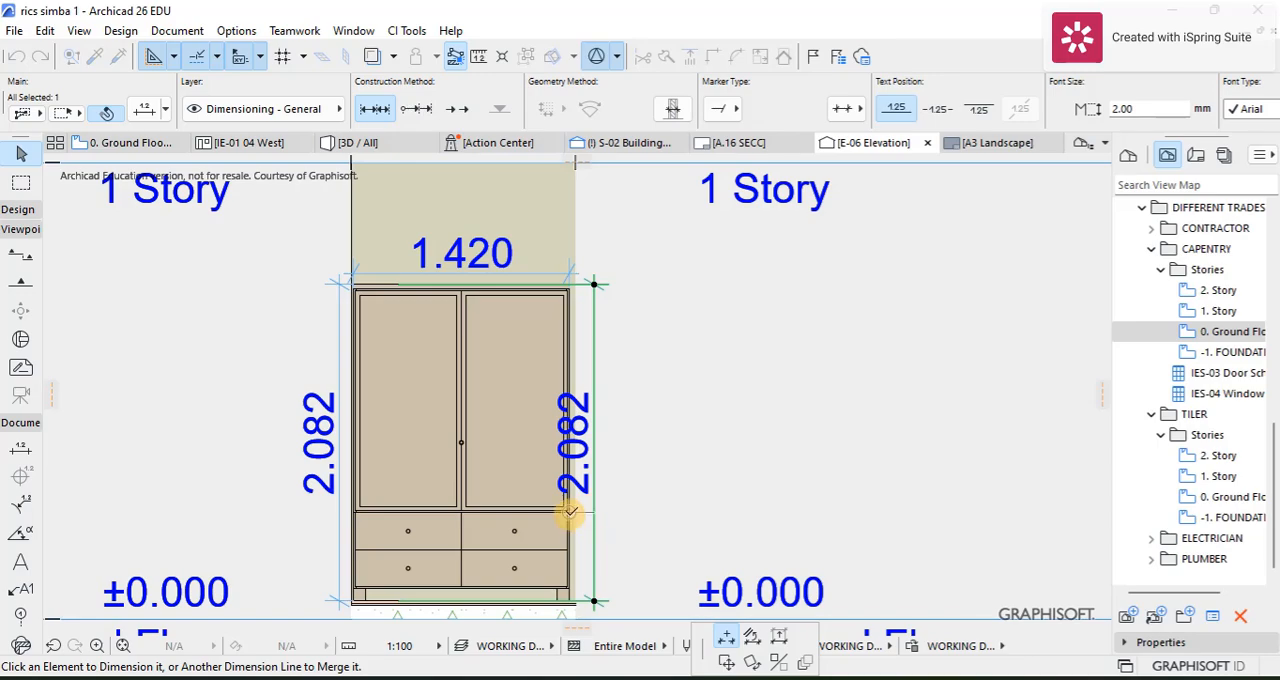
pyautogui.scroll(8, 570, 512)
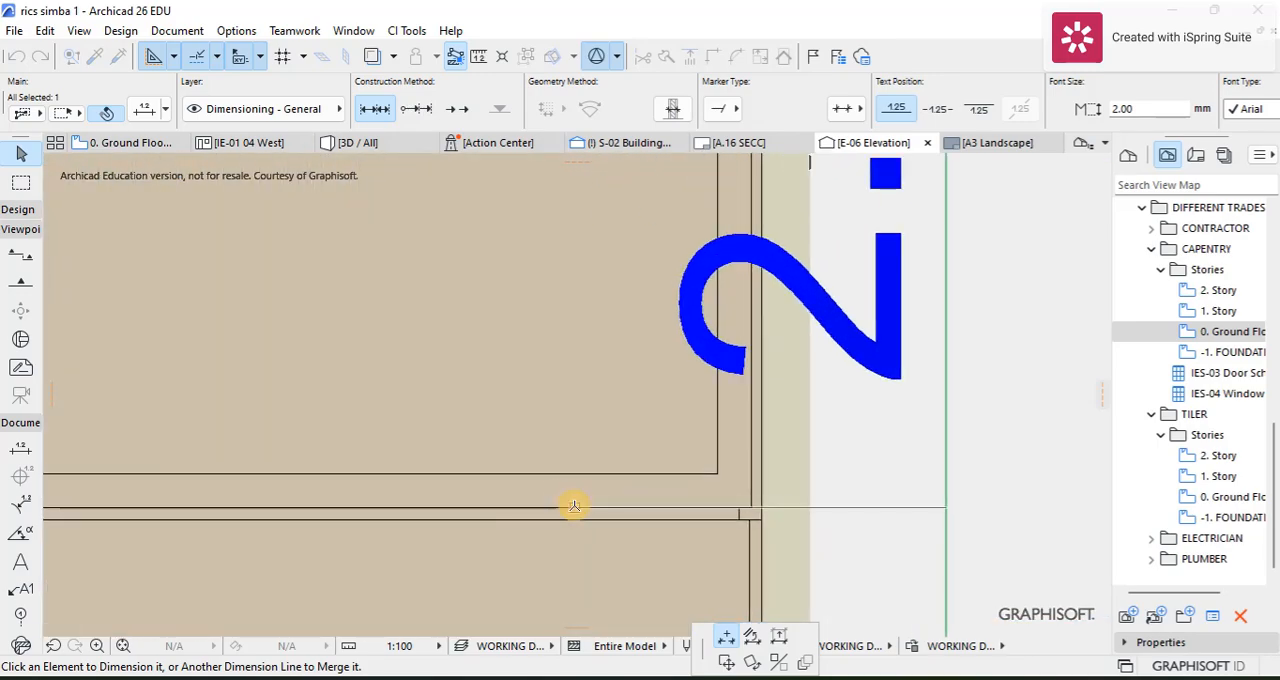
pyautogui.scroll(-6, 580, 503)
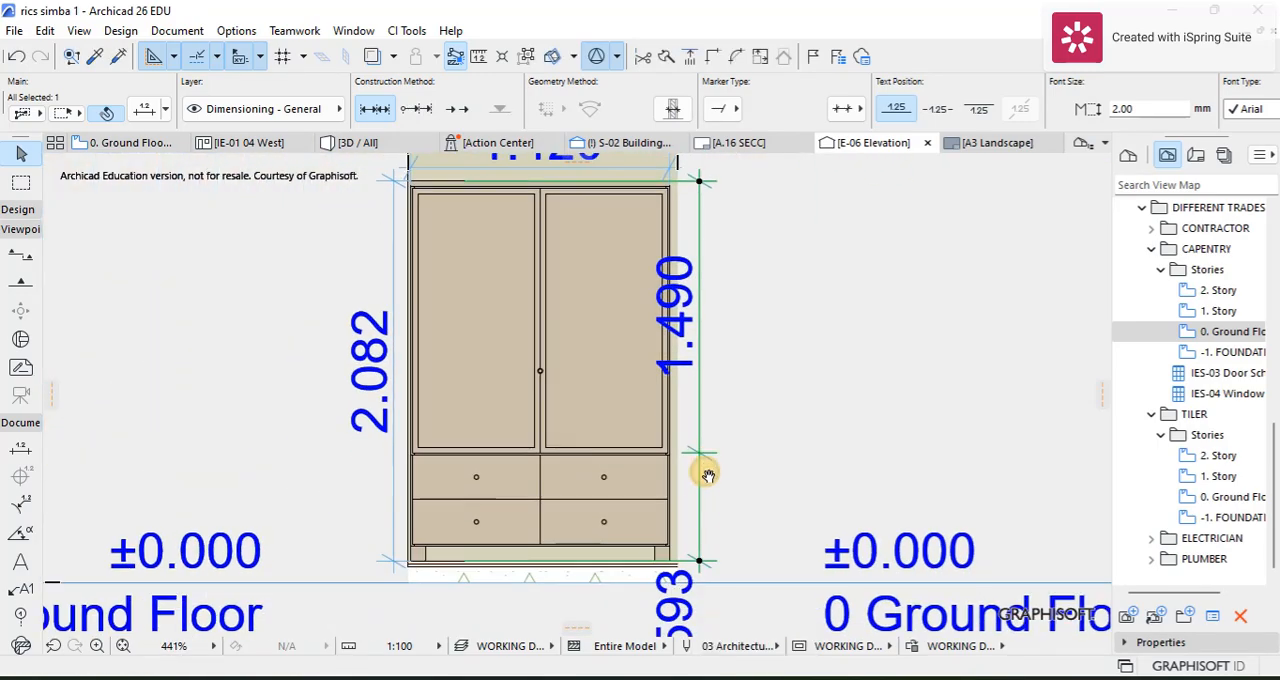
pyautogui.scroll(4, 710, 510)
pyautogui.scroll(1, 714, 530)
pyautogui.click(687, 472)
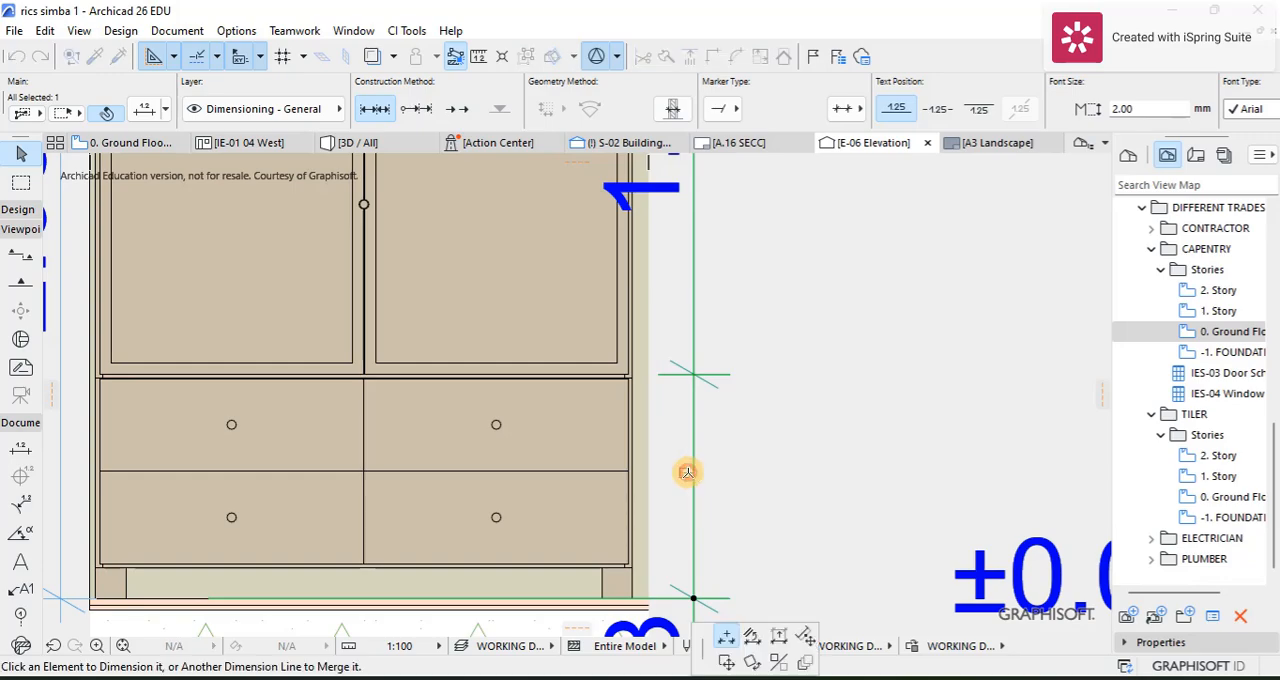
pyautogui.click(605, 468)
pyautogui.scroll(-5, 646, 517)
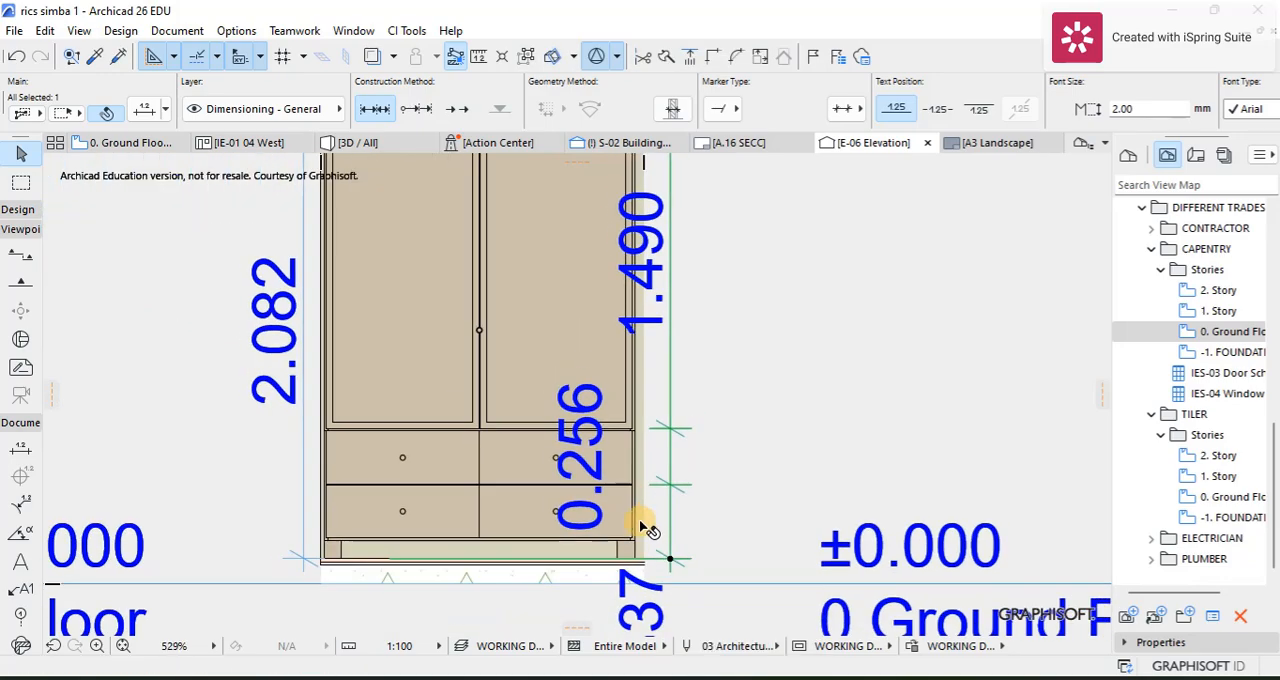
# Step: Add another point to the right-hand height dimension at the underside of the lower drawers
pyautogui.scroll(10, 668, 551)
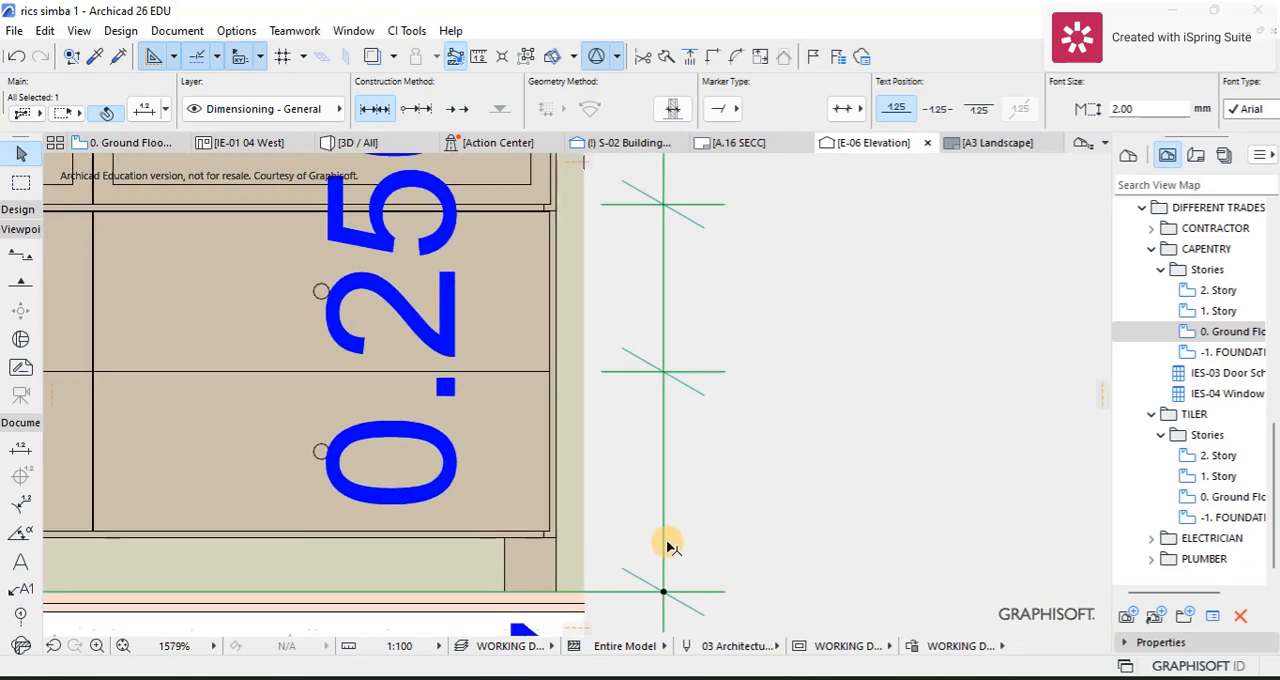
pyautogui.click(666, 543)
pyautogui.click(517, 539)
pyautogui.scroll(-5, 357, 398)
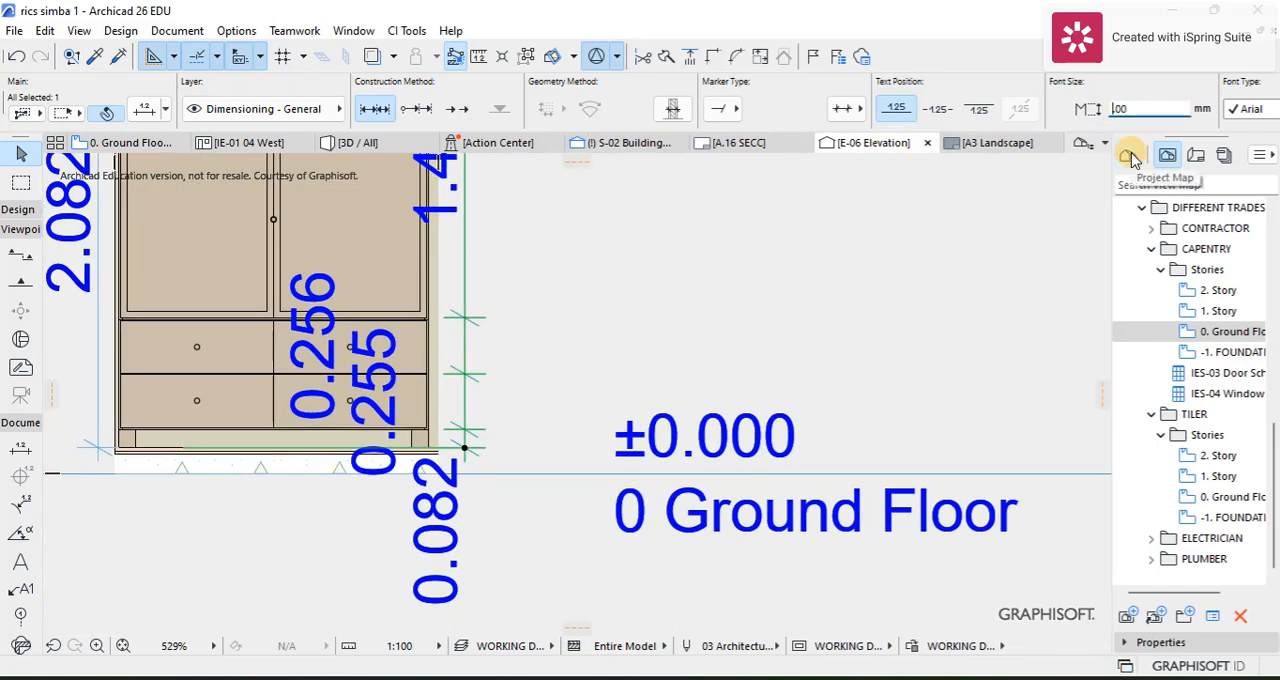
# Step: Set the font size of the right-hand height dimension chain to 1.00 mm and deselect it
pyautogui.write('1')
pyautogui.press('Return')
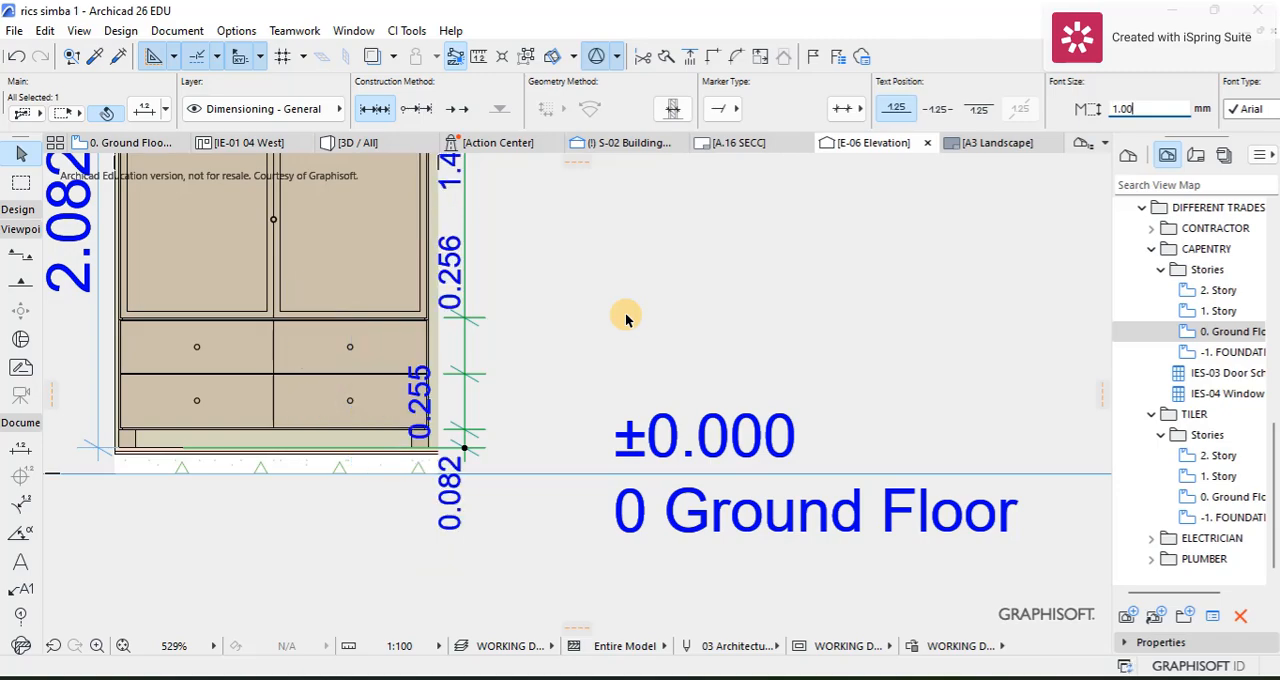
pyautogui.scroll(-2, 600, 300)
pyautogui.press('Escape')
pyautogui.scroll(-3, 545, 330)
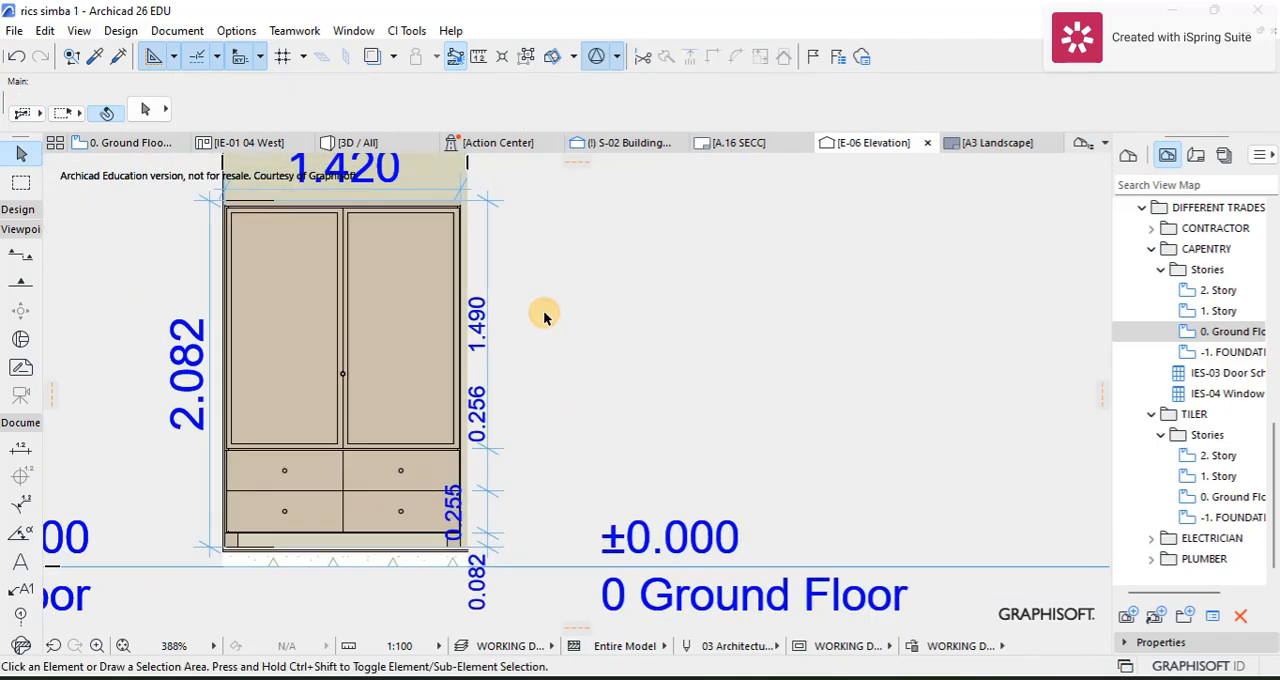
# Step: Drag a copy of the overall width dimension straight down onto the upper part of the wardrobe doors
pyautogui.scroll(4, 380, 292)
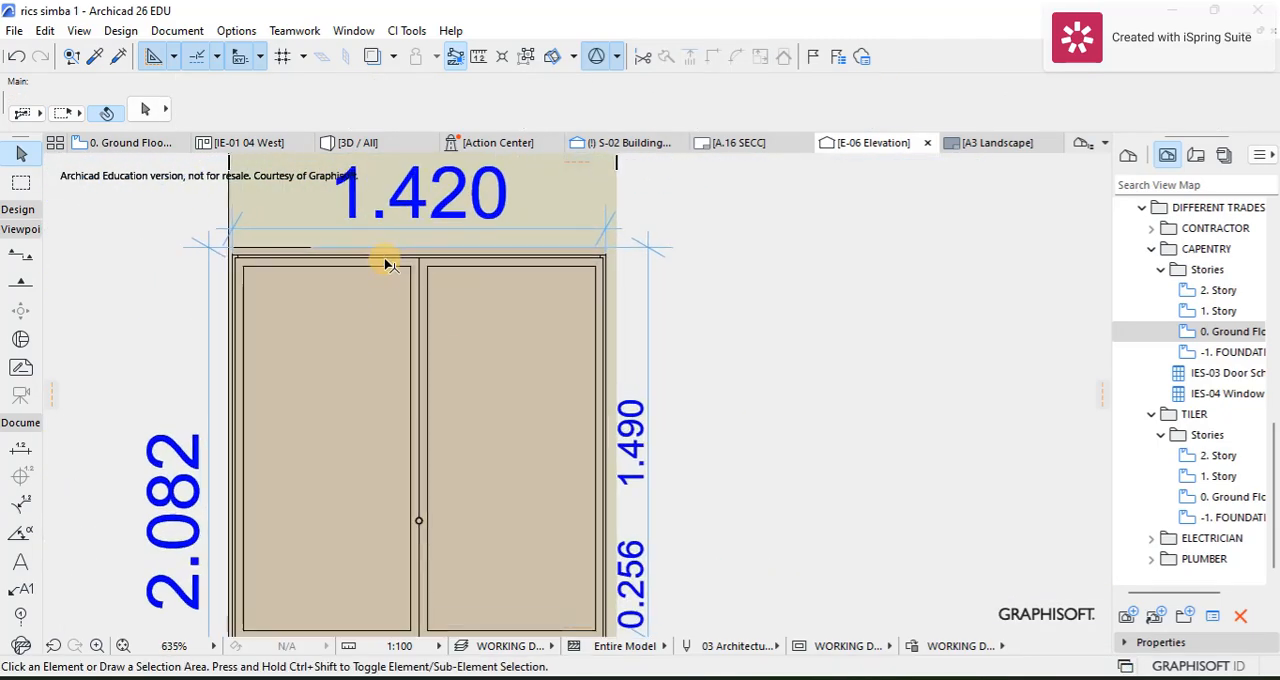
pyautogui.click(394, 231)
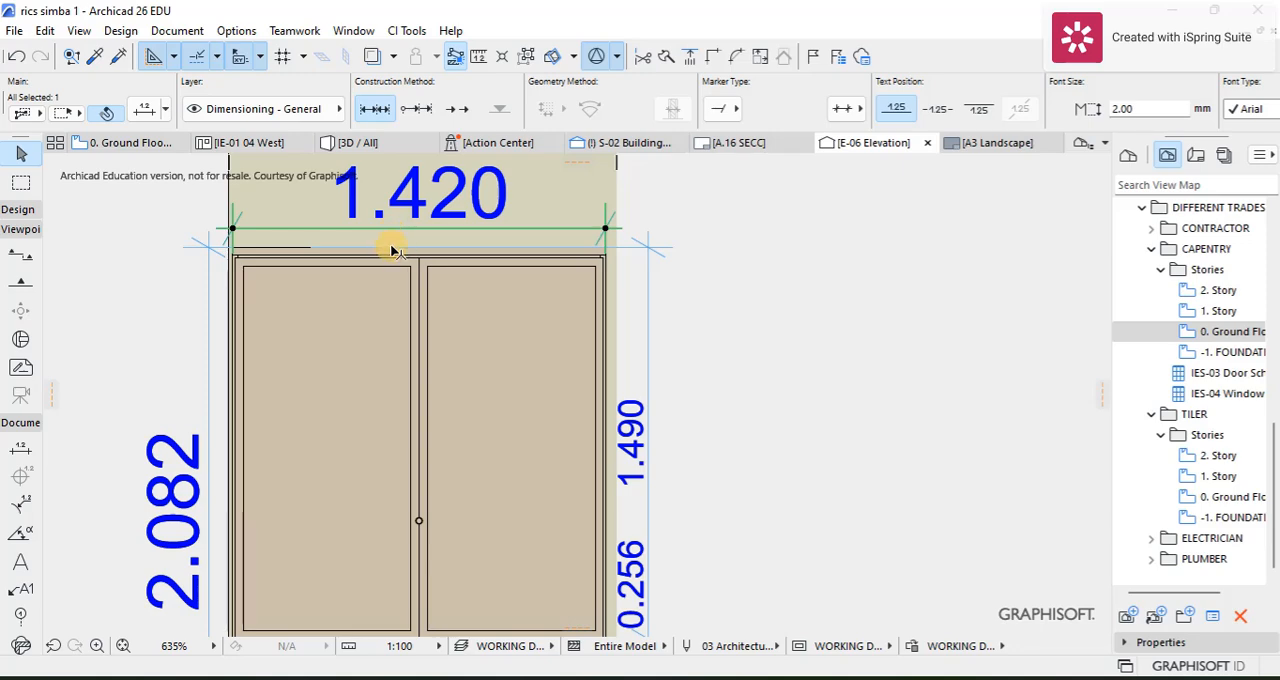
pyautogui.hotkey('ctrl', 'shift', 'd')
pyautogui.click(394, 231)
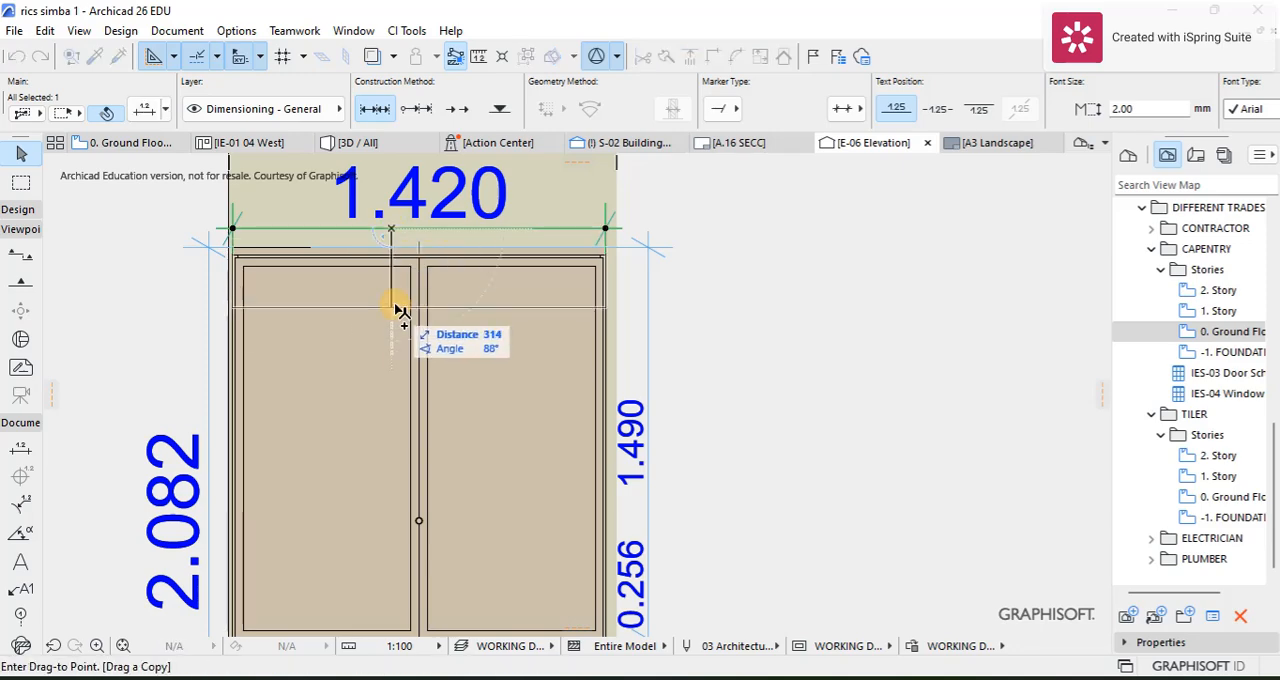
pyautogui.click(398, 390)
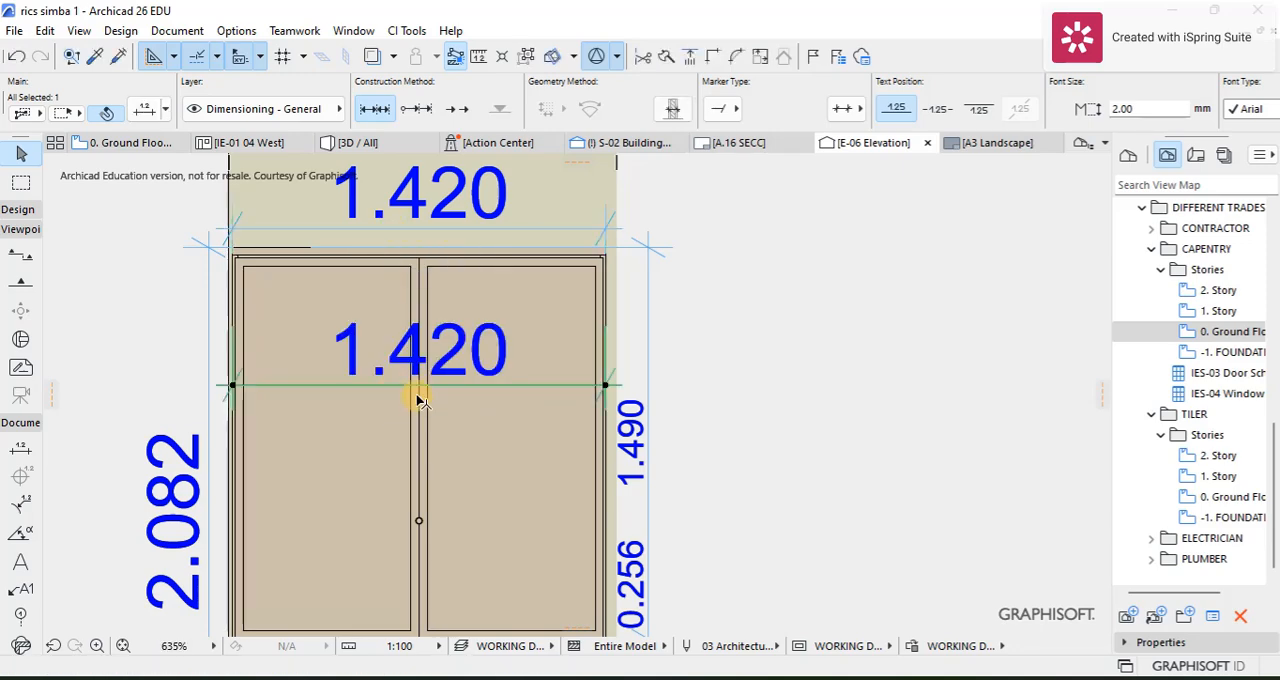
# Step: Split the copied width dimension by adding a point at the joint between the two doors
pyautogui.scroll(4, 418, 400)
pyautogui.click(538, 394)
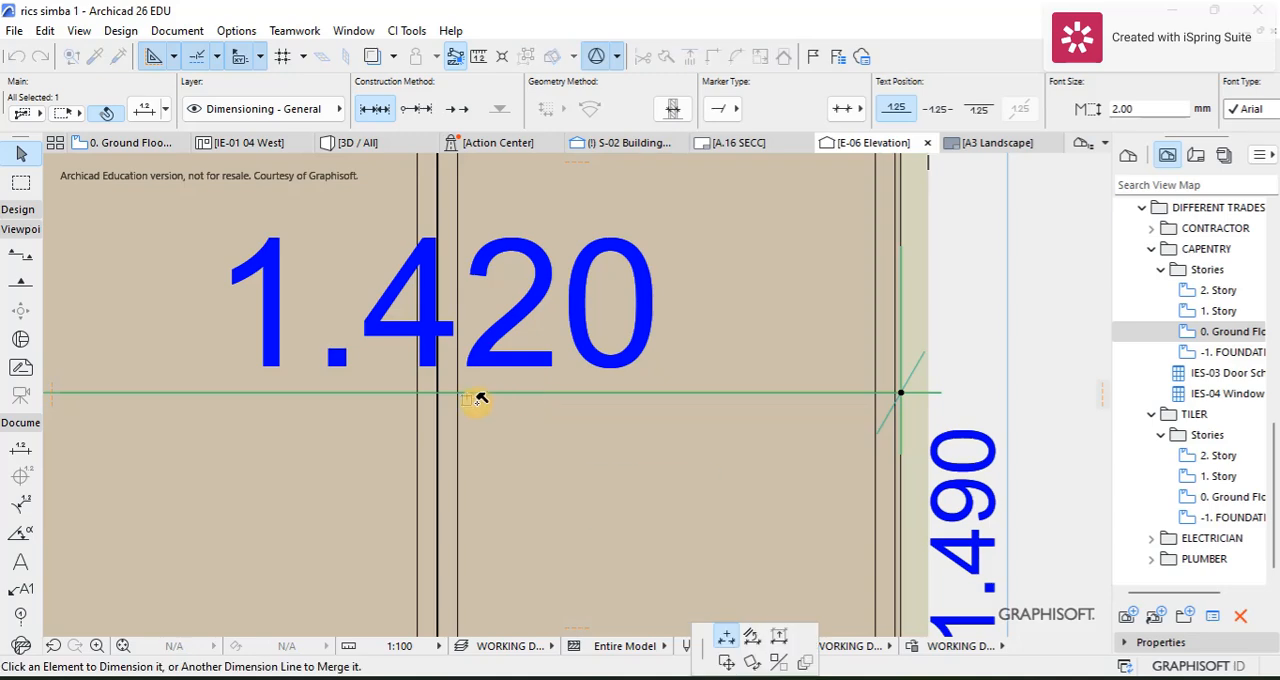
pyautogui.click(440, 430)
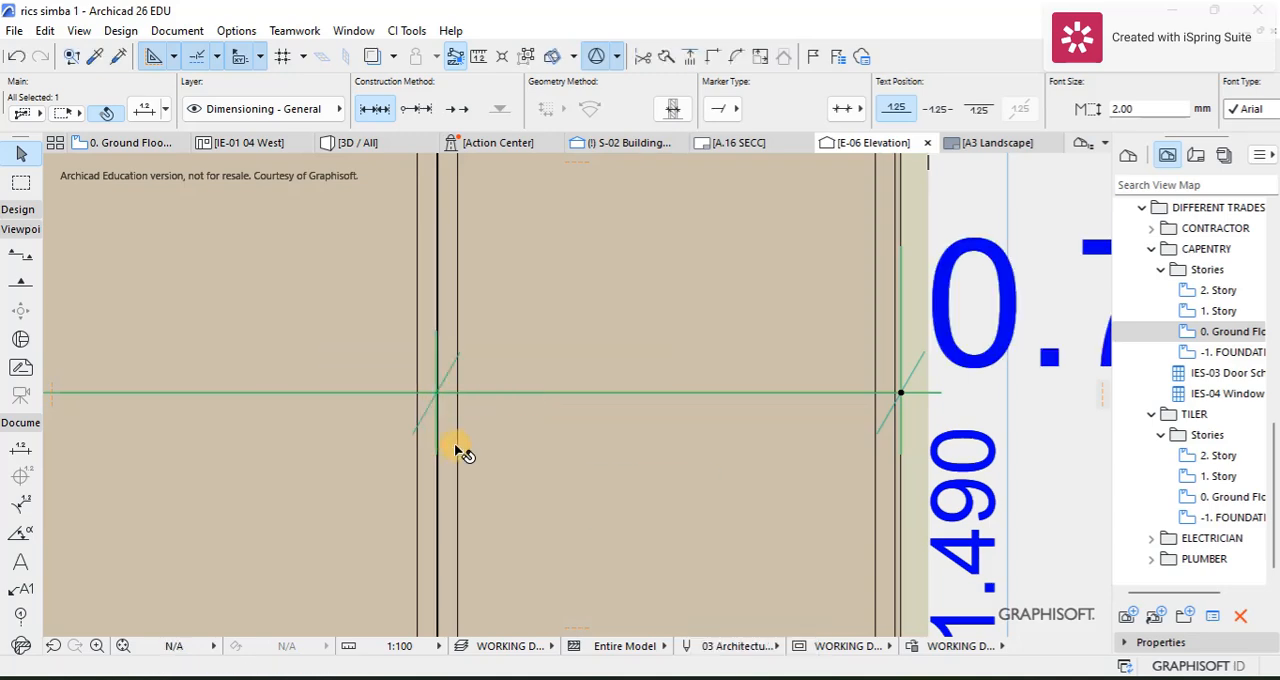
pyautogui.scroll(-4, 453, 411)
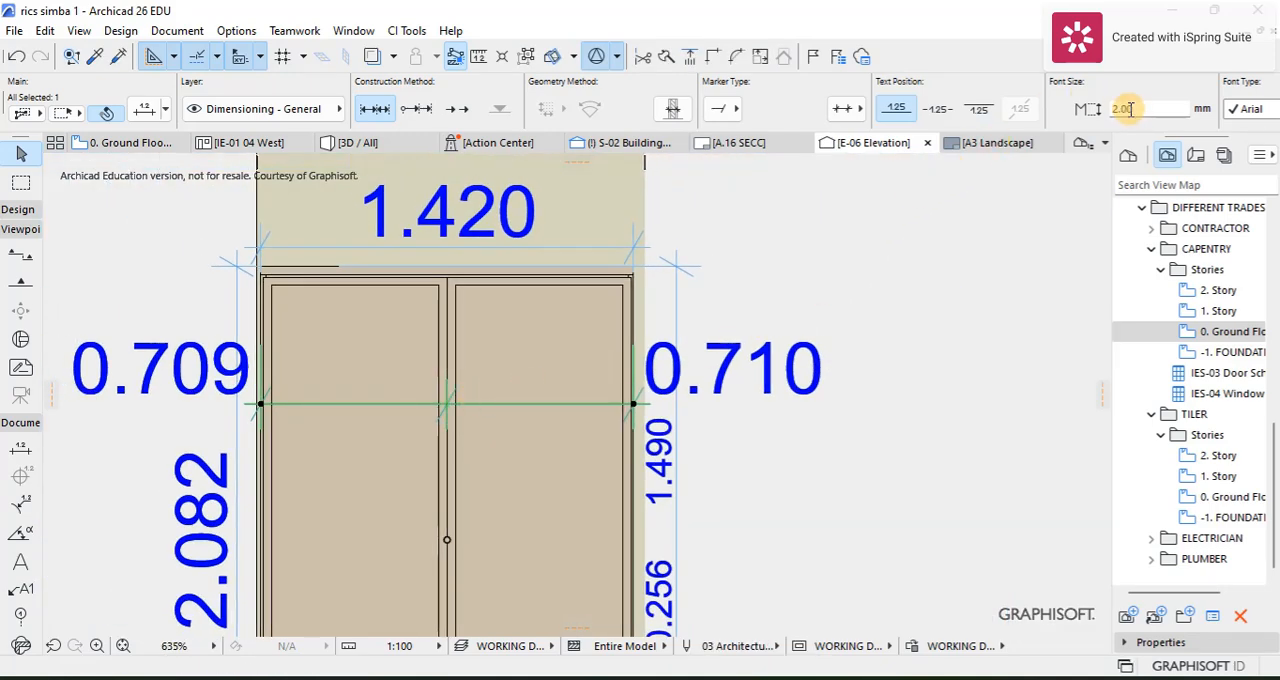
# Step: Set the font size of the split door width dimension to 1.00 mm and deselect it
pyautogui.click(1122, 108)
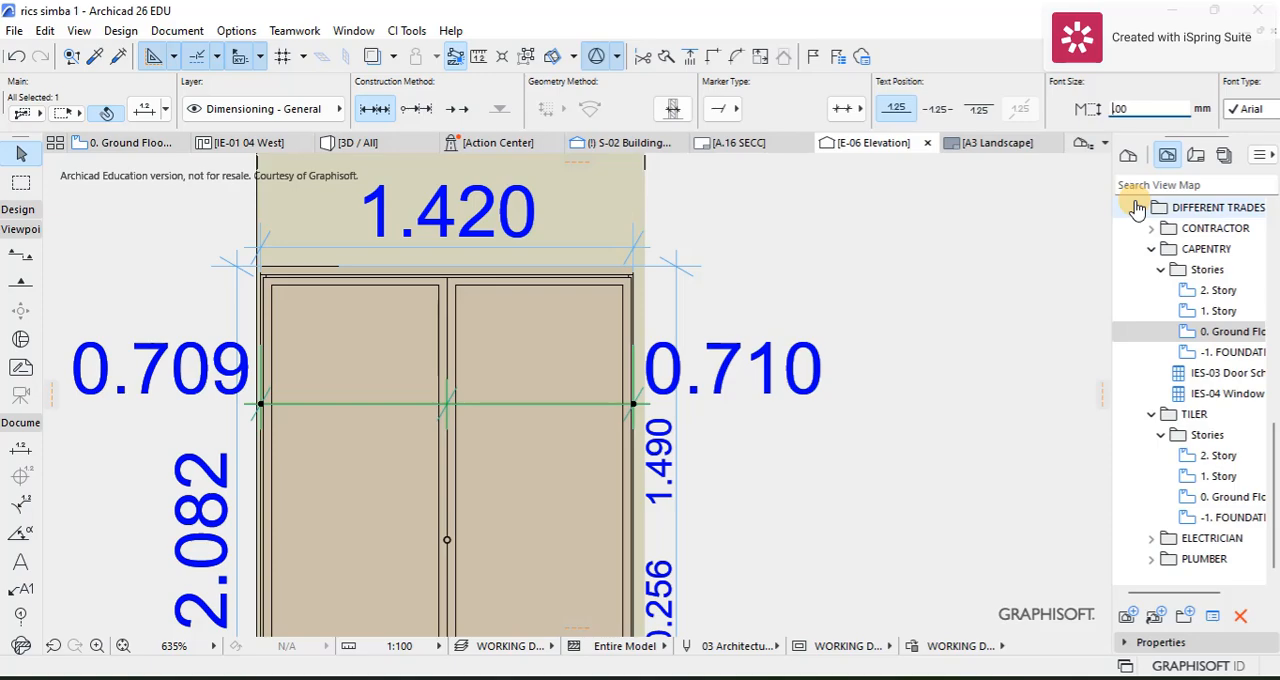
pyautogui.press('Return')
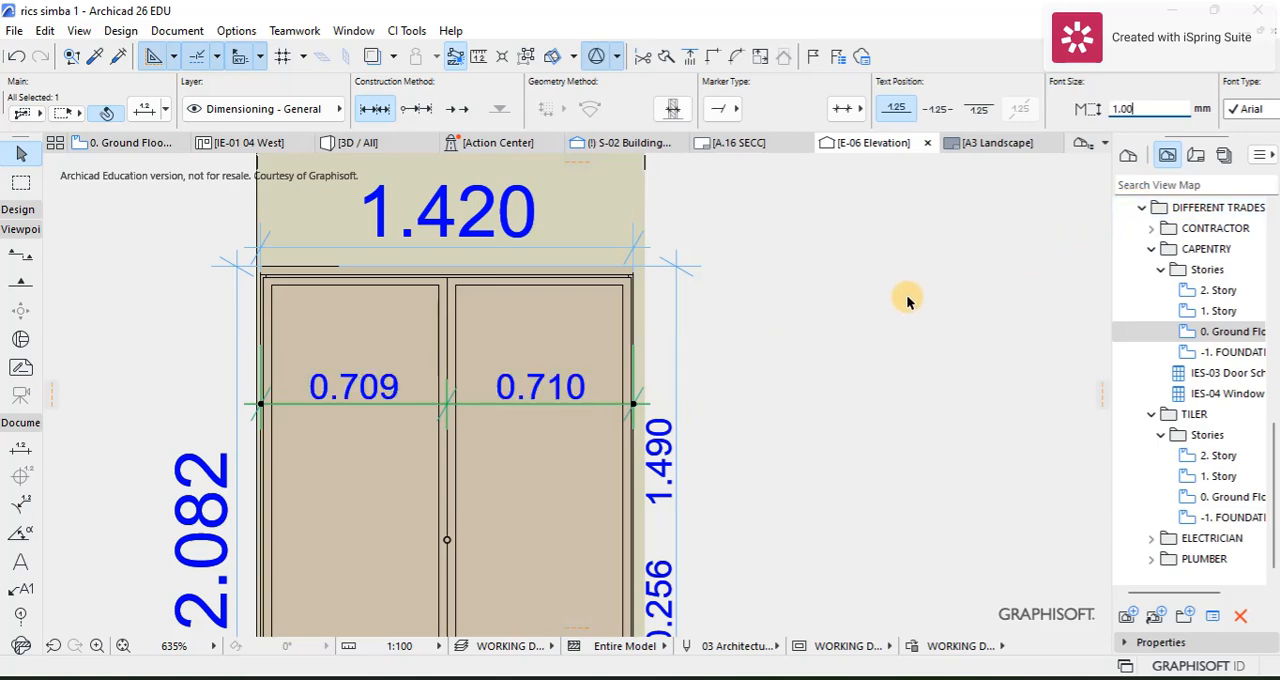
pyautogui.click(846, 338)
pyautogui.scroll(-5, 760, 365)
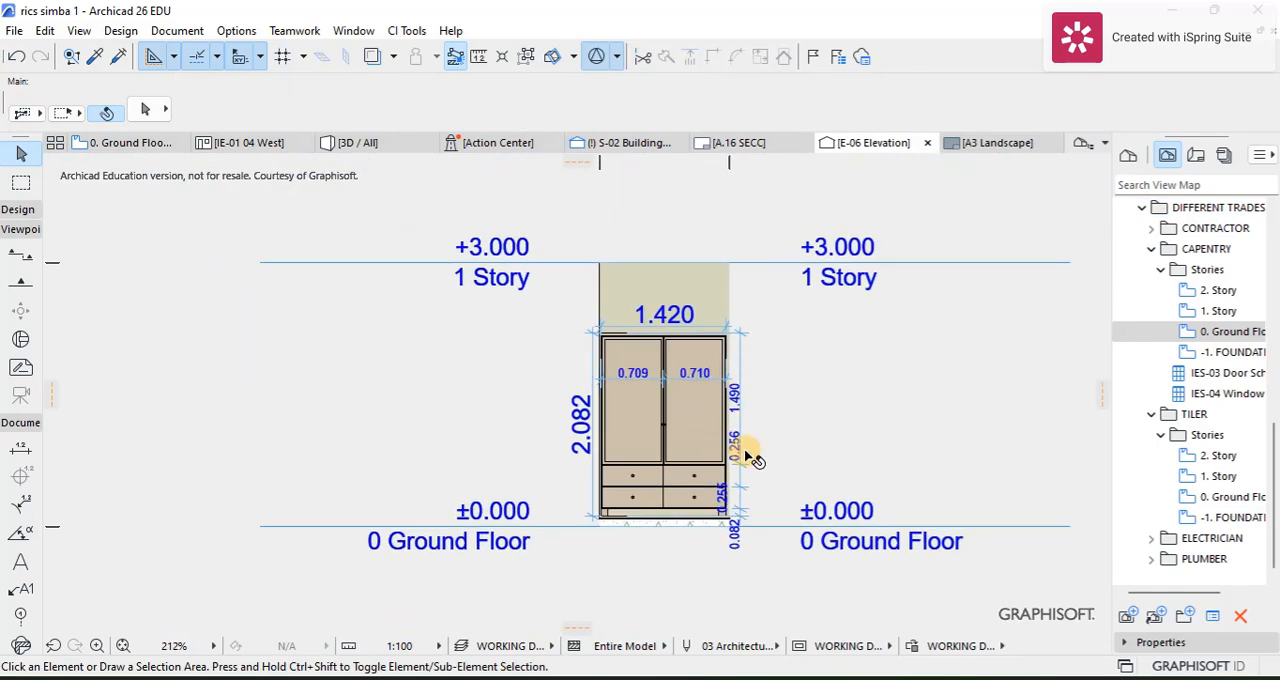
pyautogui.scroll(3, 700, 435)
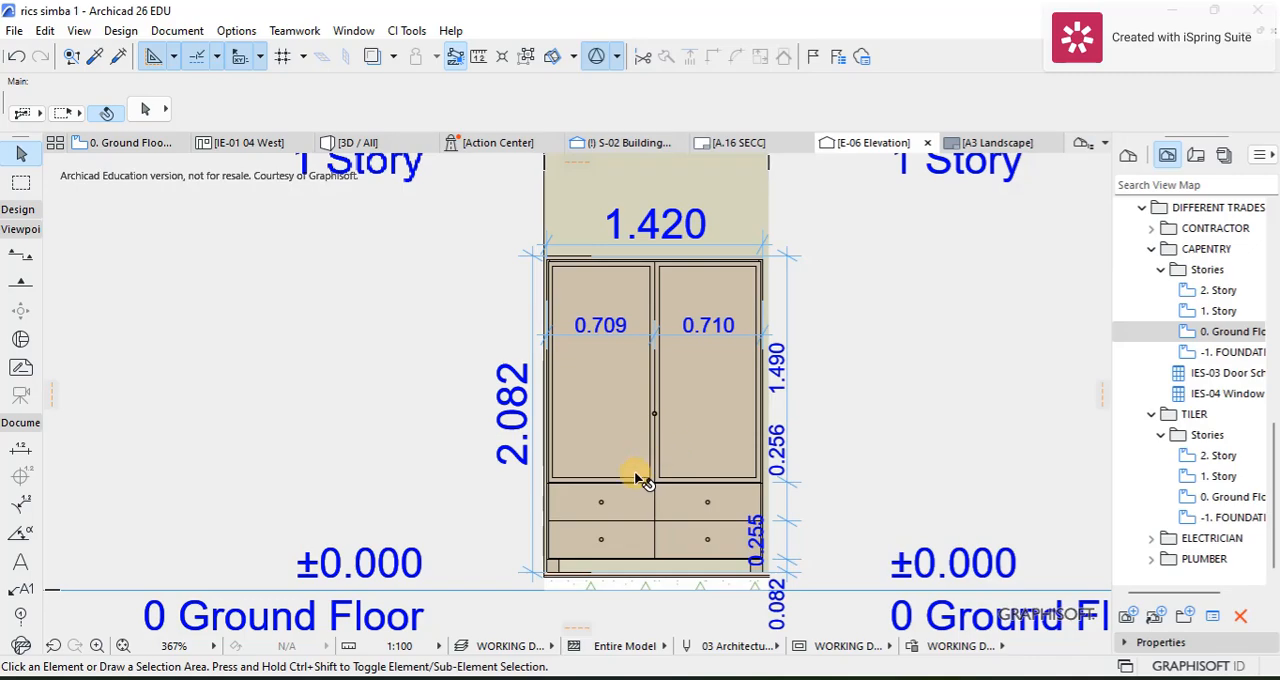
pyautogui.scroll(3, 640, 478)
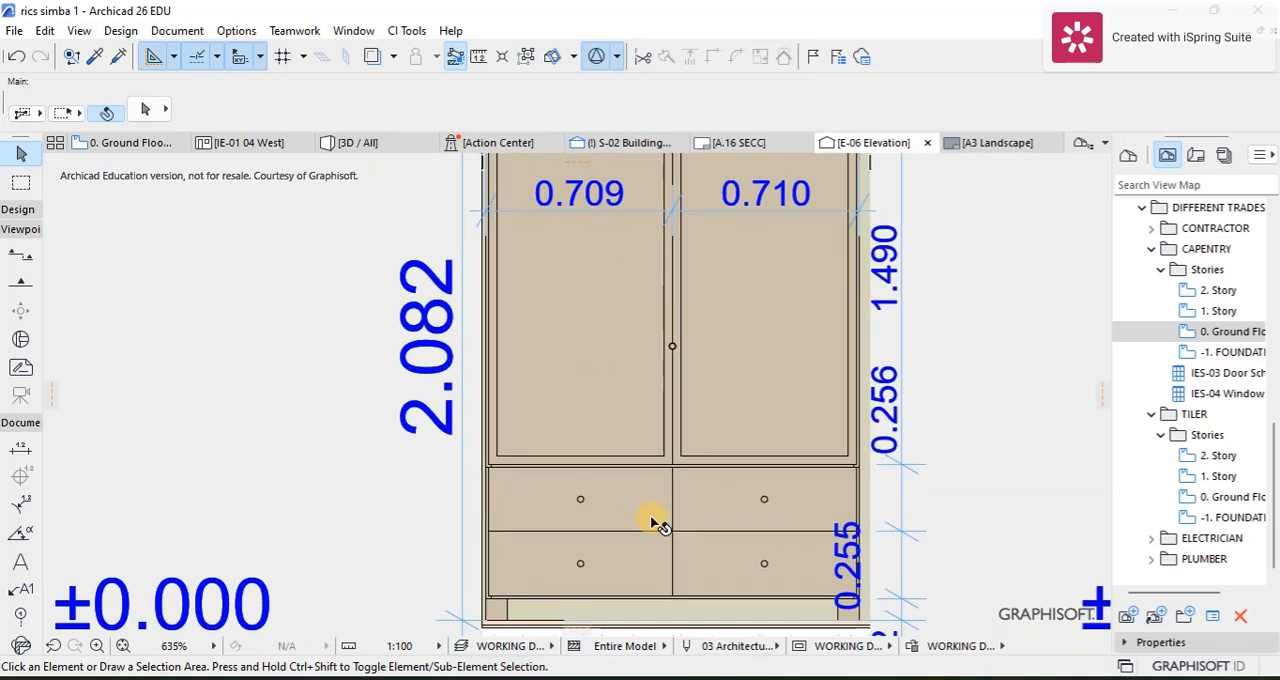
pyautogui.scroll(-3, 715, 525)
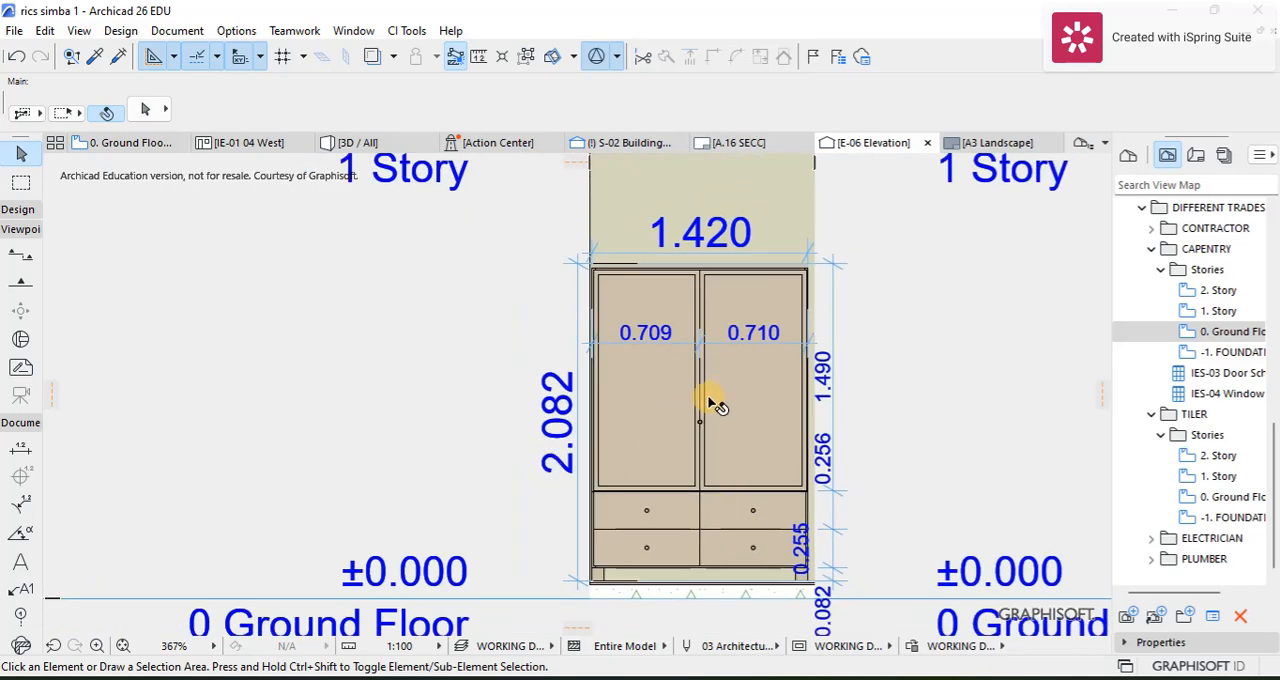
pyautogui.moveTo(716, 405); pyautogui.dragTo(596, 420, button='middle')
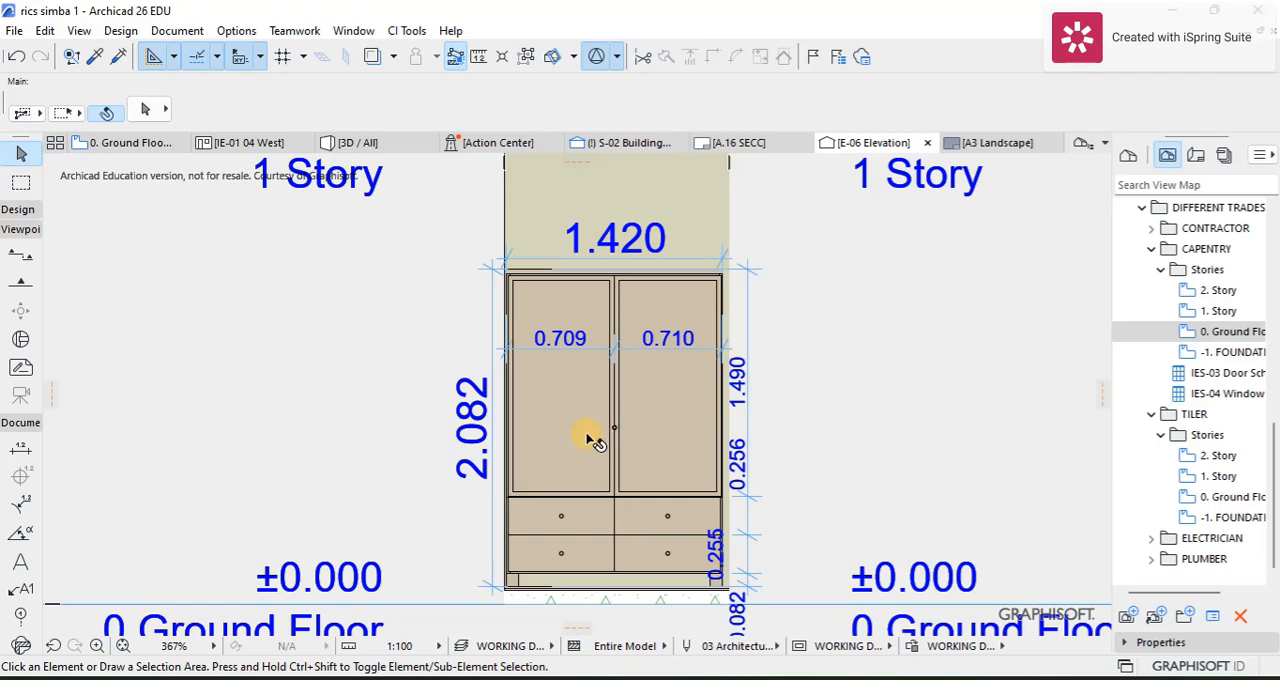
# Step: Return to the ground floor plan and deselect the wardrobe's elevation marker
pyautogui.click(106, 140)
pyautogui.click(466, 398)
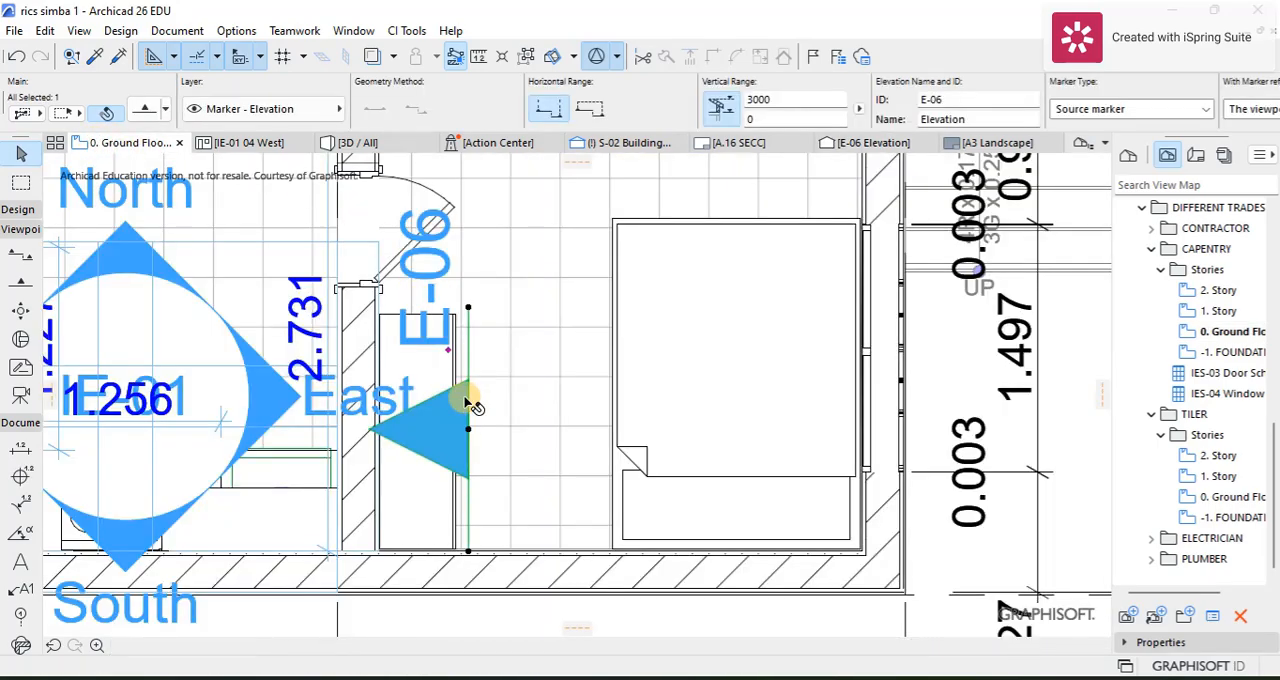
pyautogui.scroll(-4, 578, 600)
pyautogui.click(575, 600)
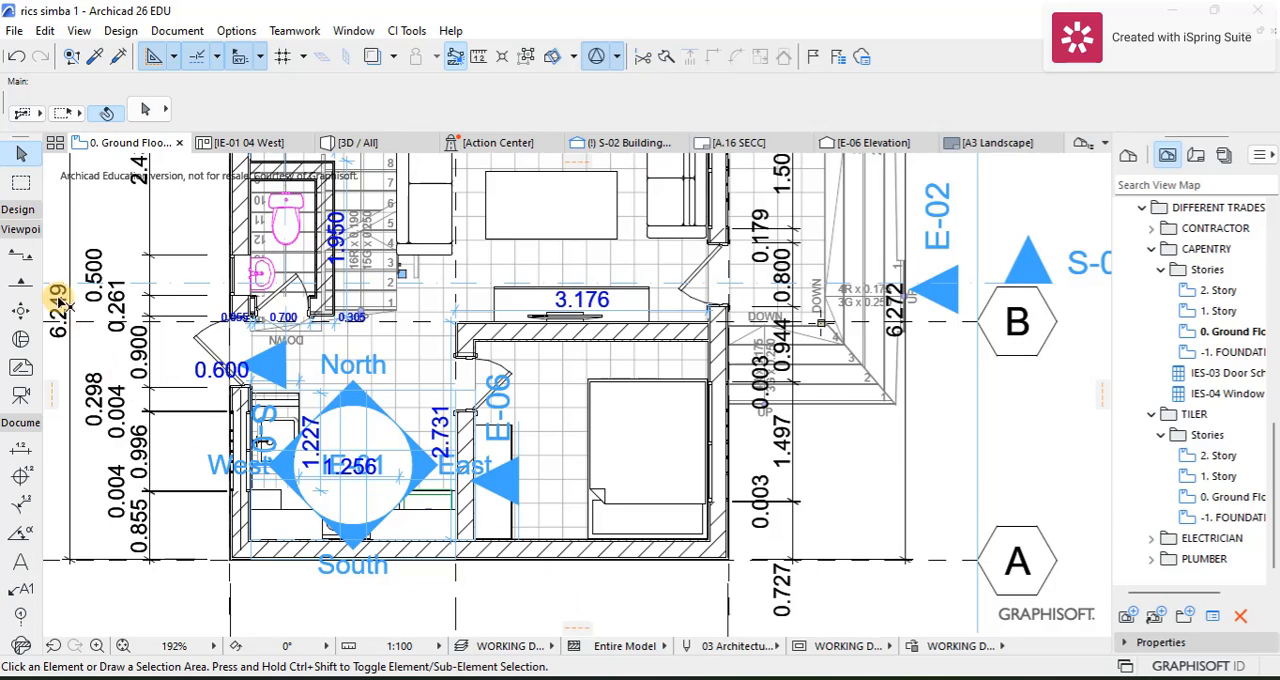
# Step: Limit the Section tool's default vertical range to 0–3000, measured relative to 0. Ground Floor
pyautogui.click(20, 258)
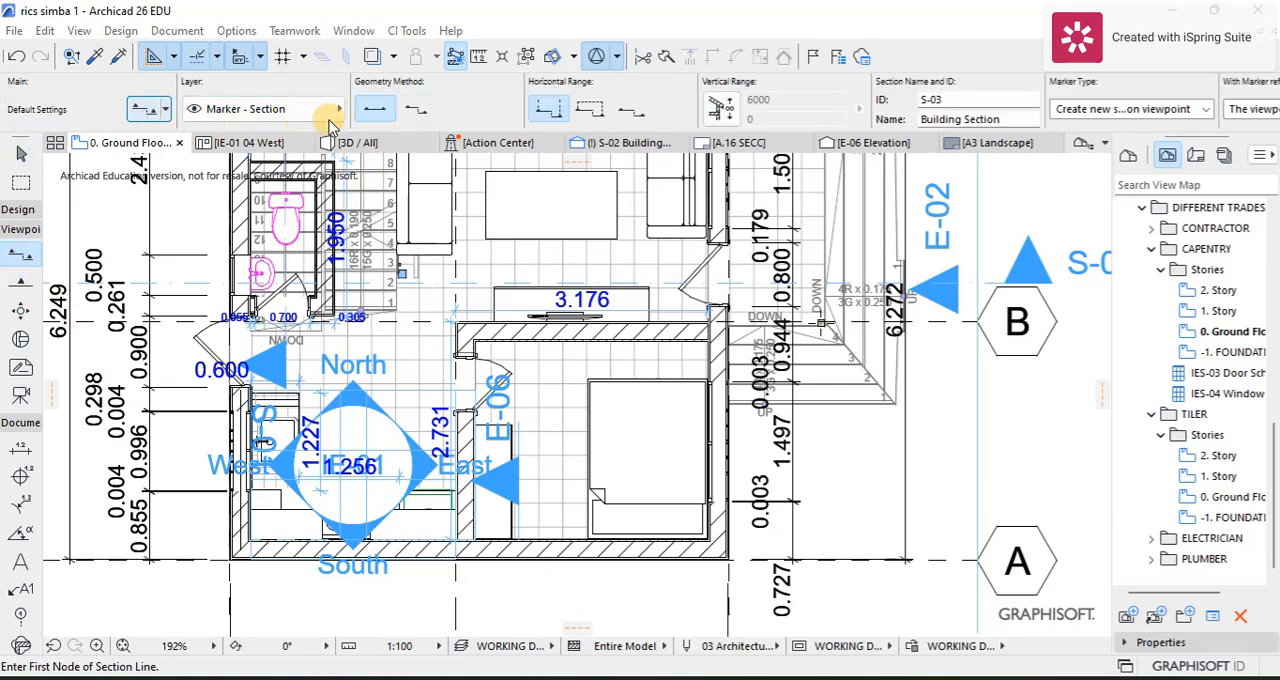
pyautogui.click(560, 106)
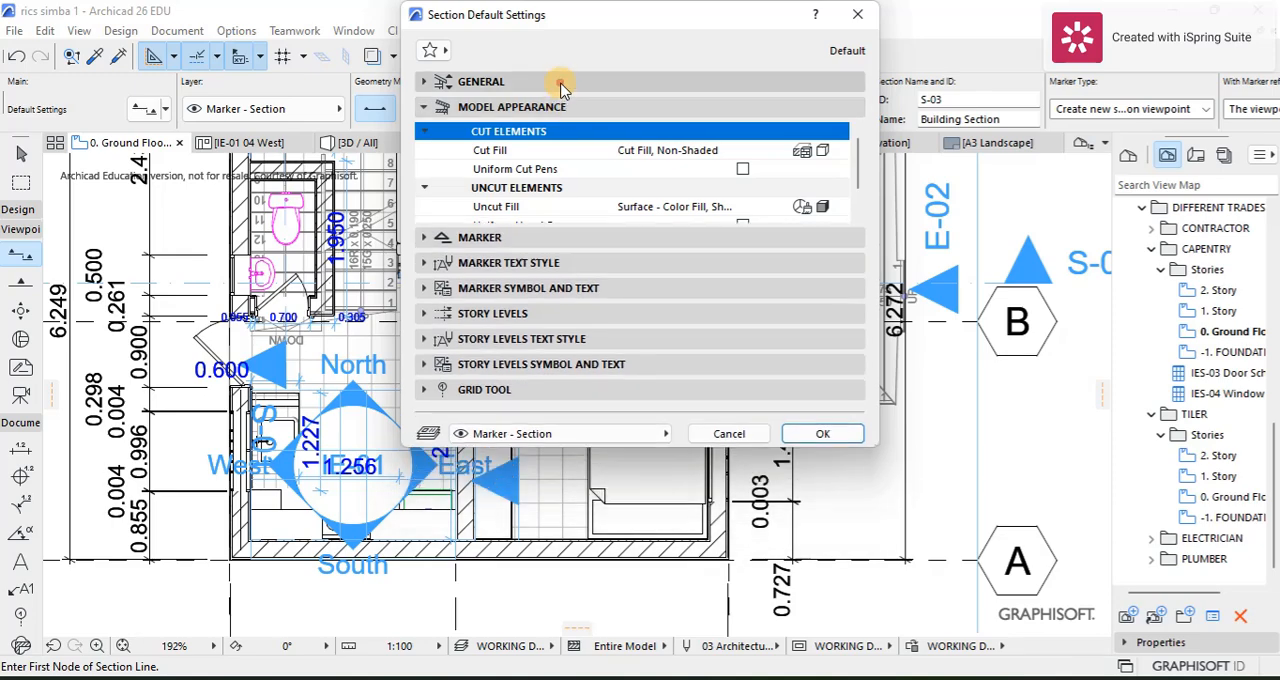
pyautogui.click(560, 82)
pyautogui.click(625, 399)
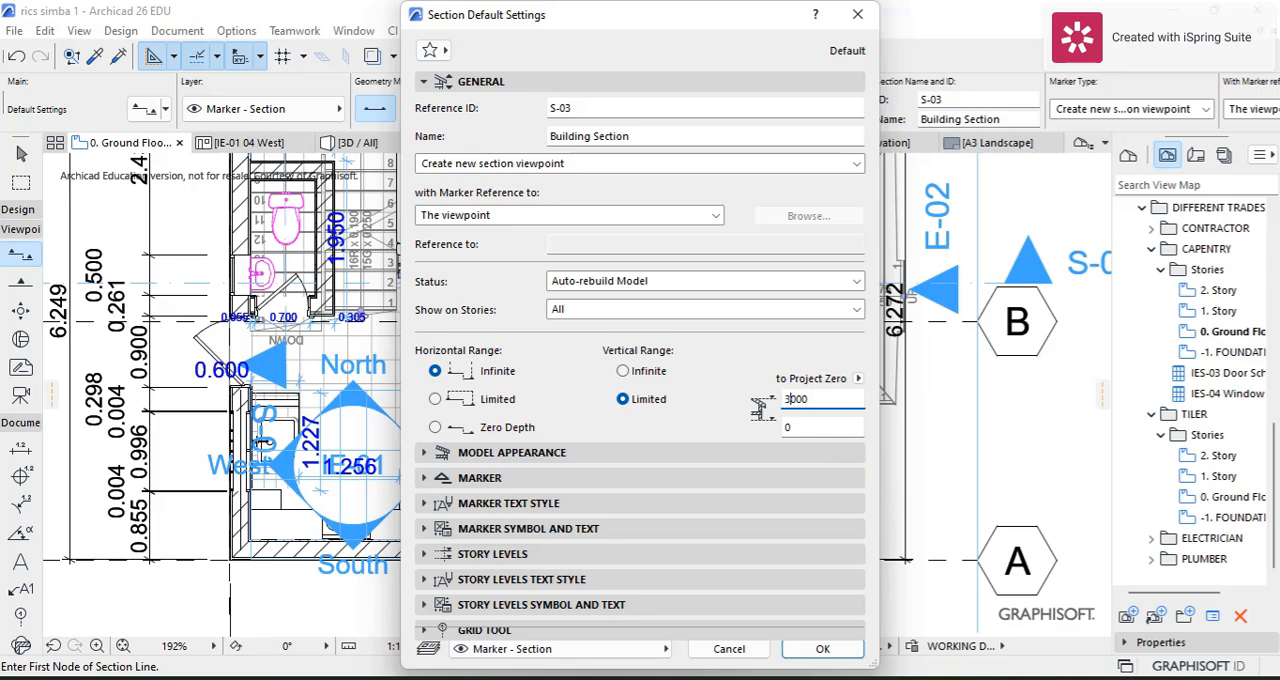
pyautogui.click(858, 378)
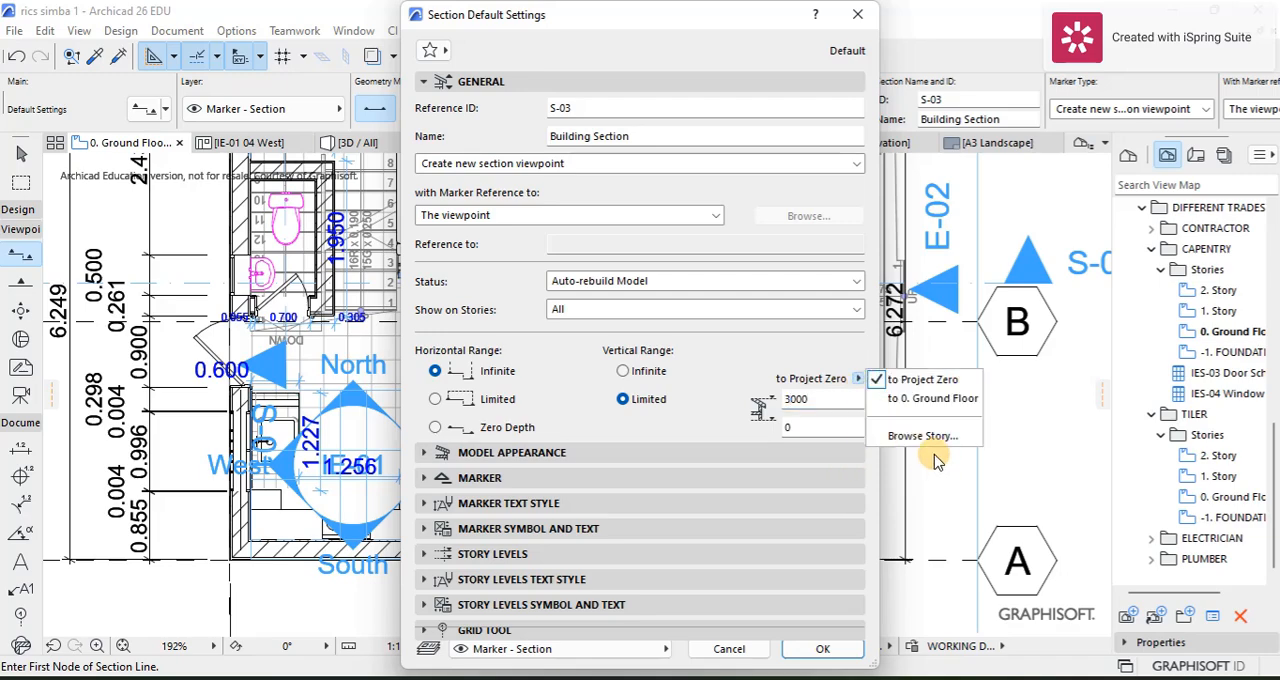
pyautogui.click(914, 376)
pyautogui.click(858, 378)
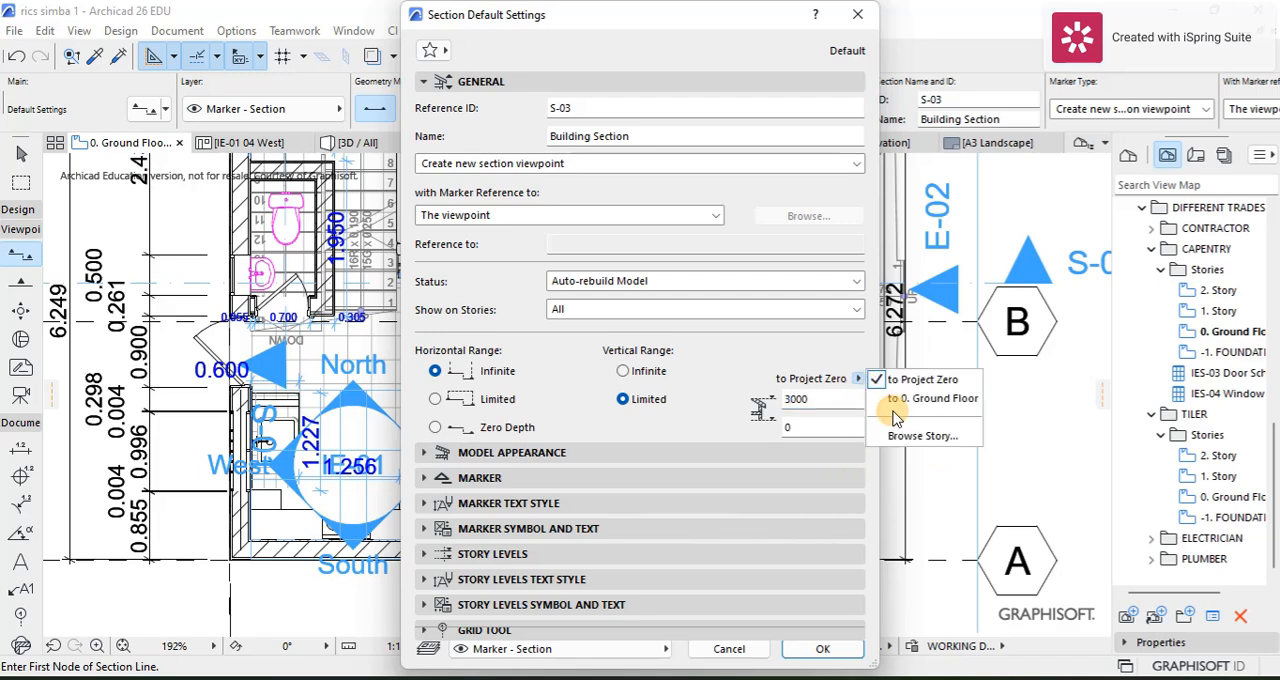
pyautogui.click(900, 391)
# Step: Show new section markers only on 0. Ground Floor and accept the section default settings
pyautogui.click(586, 310)
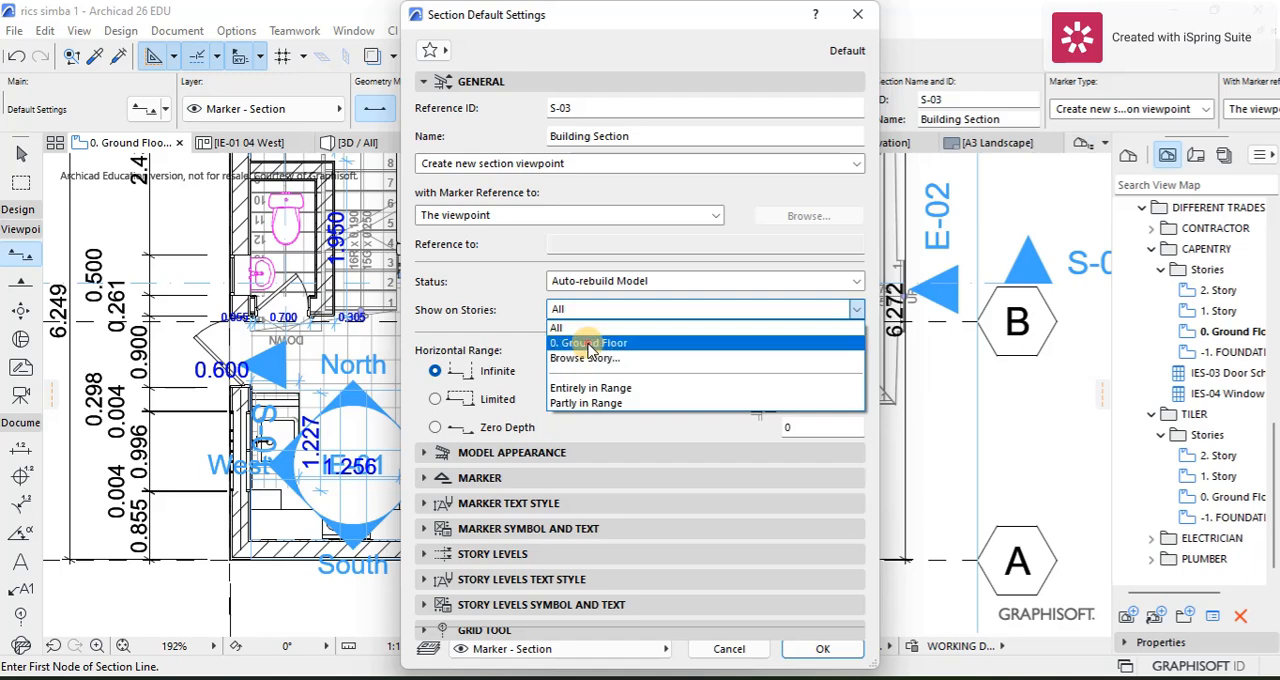
pyautogui.click(590, 343)
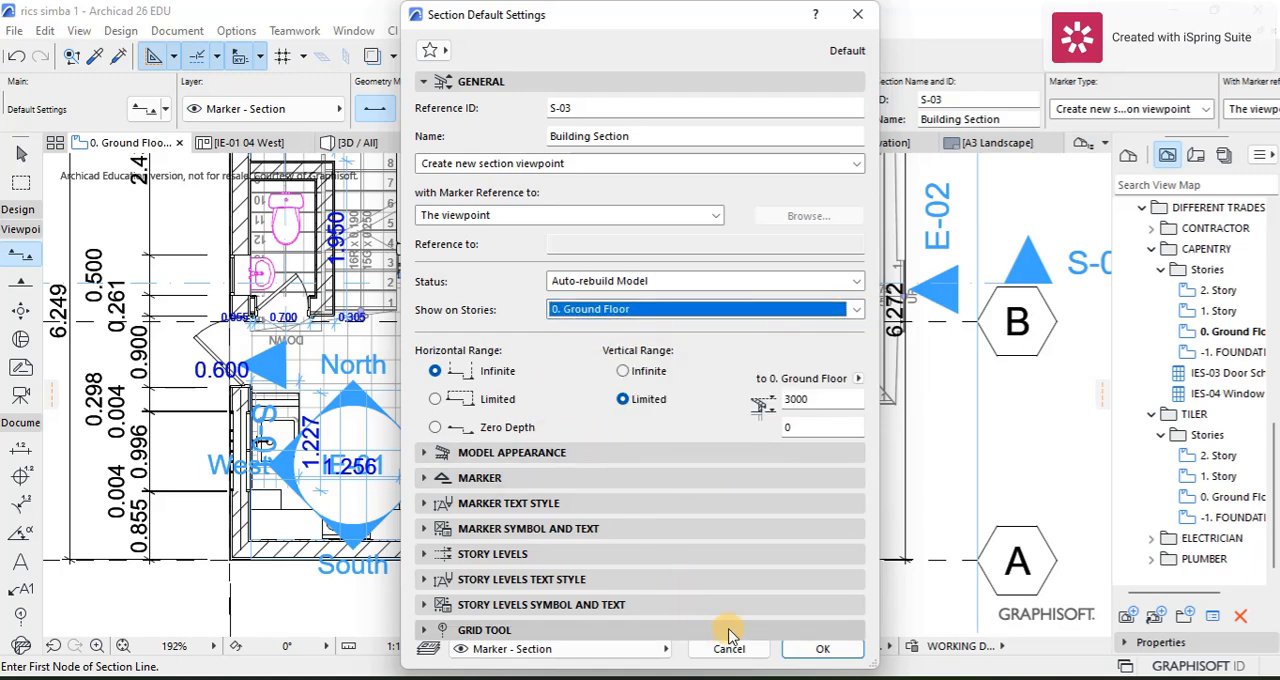
pyautogui.click(818, 648)
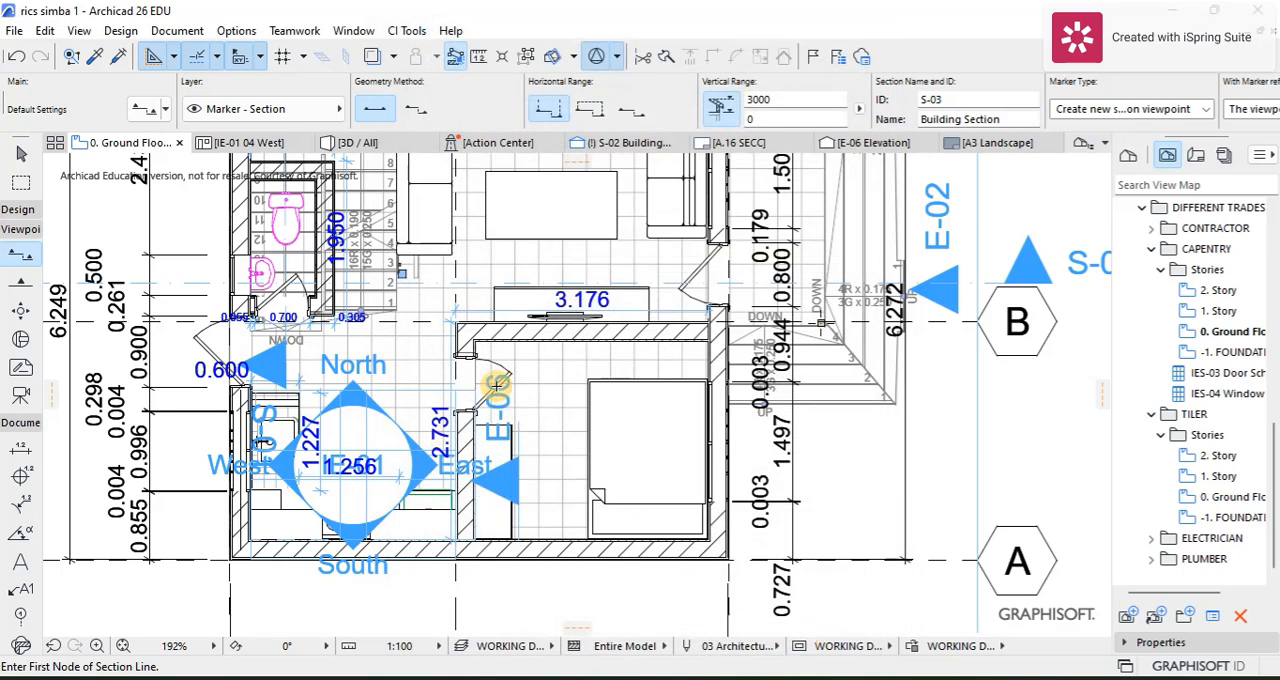
# Step: Draw a section line about 1500 mm long lengthwise through the bedroom wardrobe, looking towards the wall behind it
pyautogui.scroll(4, 496, 384)
pyautogui.click(493, 432)
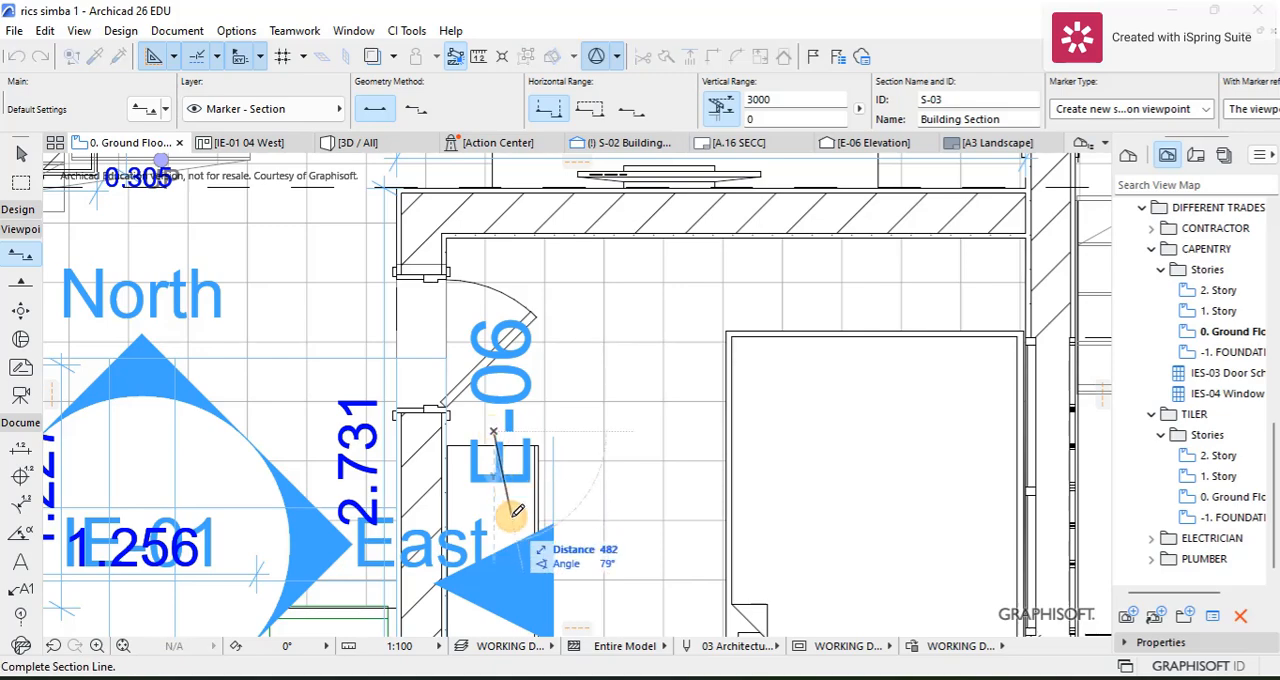
pyautogui.scroll(-1, 520, 557)
pyautogui.moveTo(520, 560); pyautogui.dragTo(517, 388, button='middle')
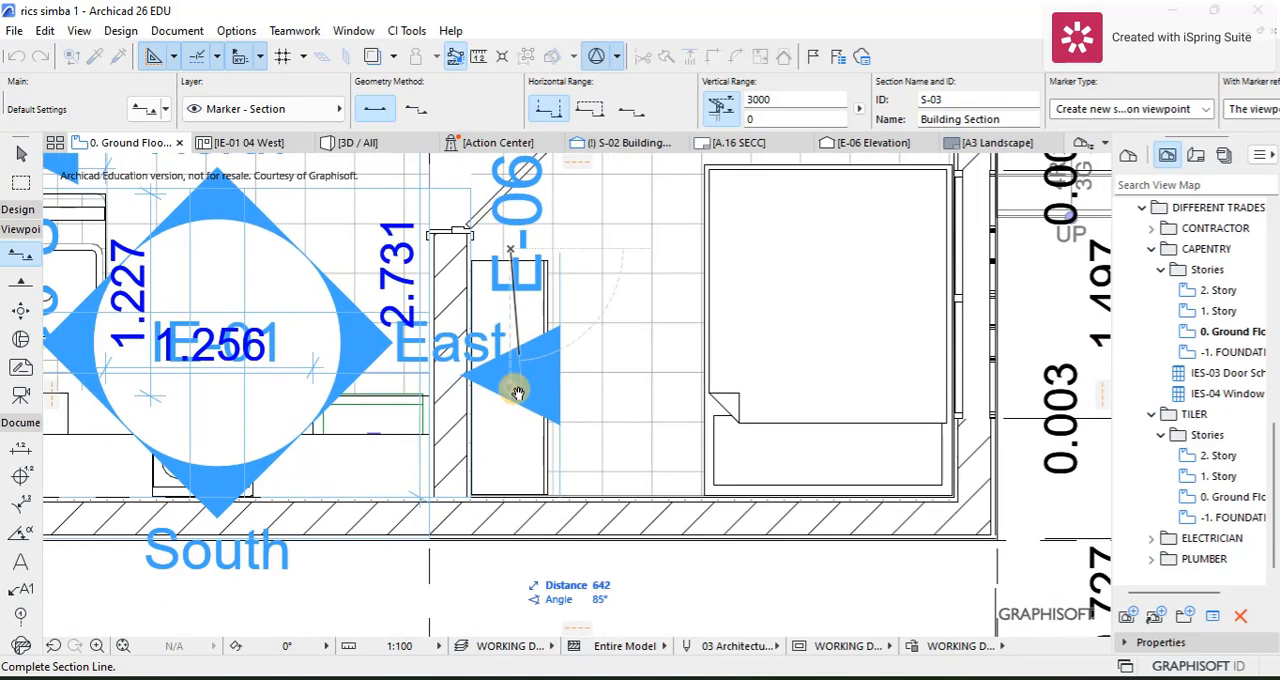
pyautogui.click(514, 500)
pyautogui.click(469, 480)
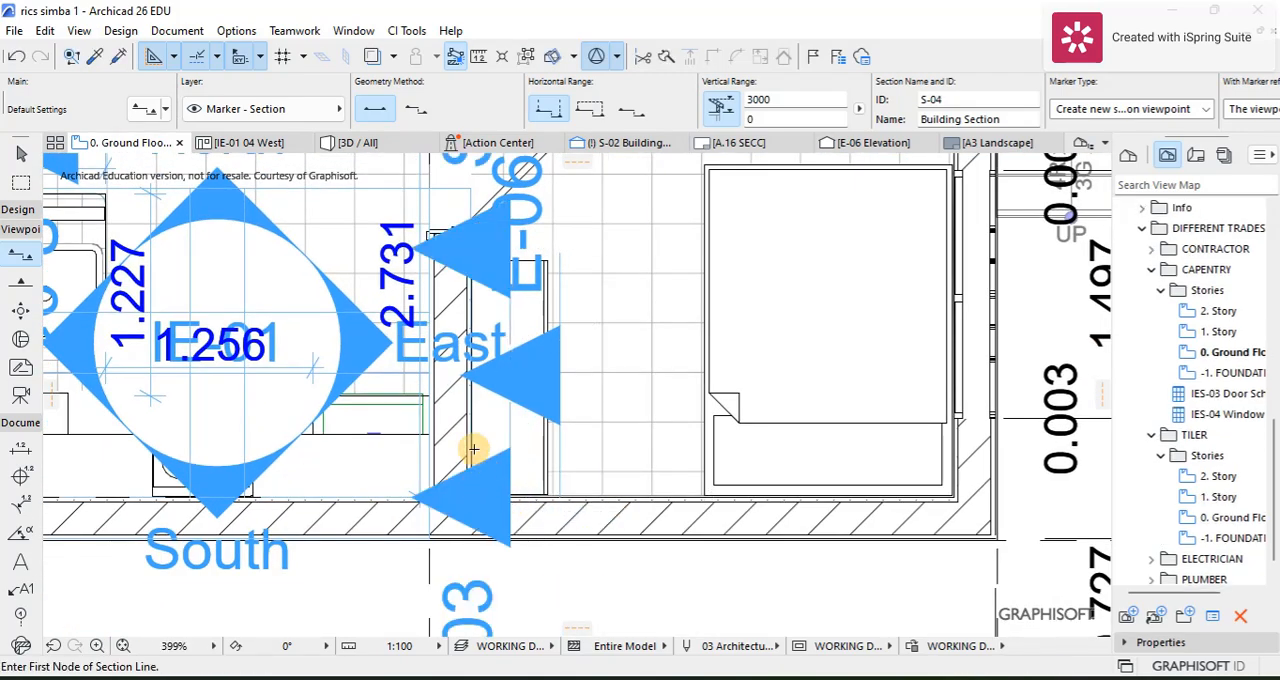
# Step: Select the new wardrobe section line S-03 and open its section with the current view settings
pyautogui.click(34, 148)
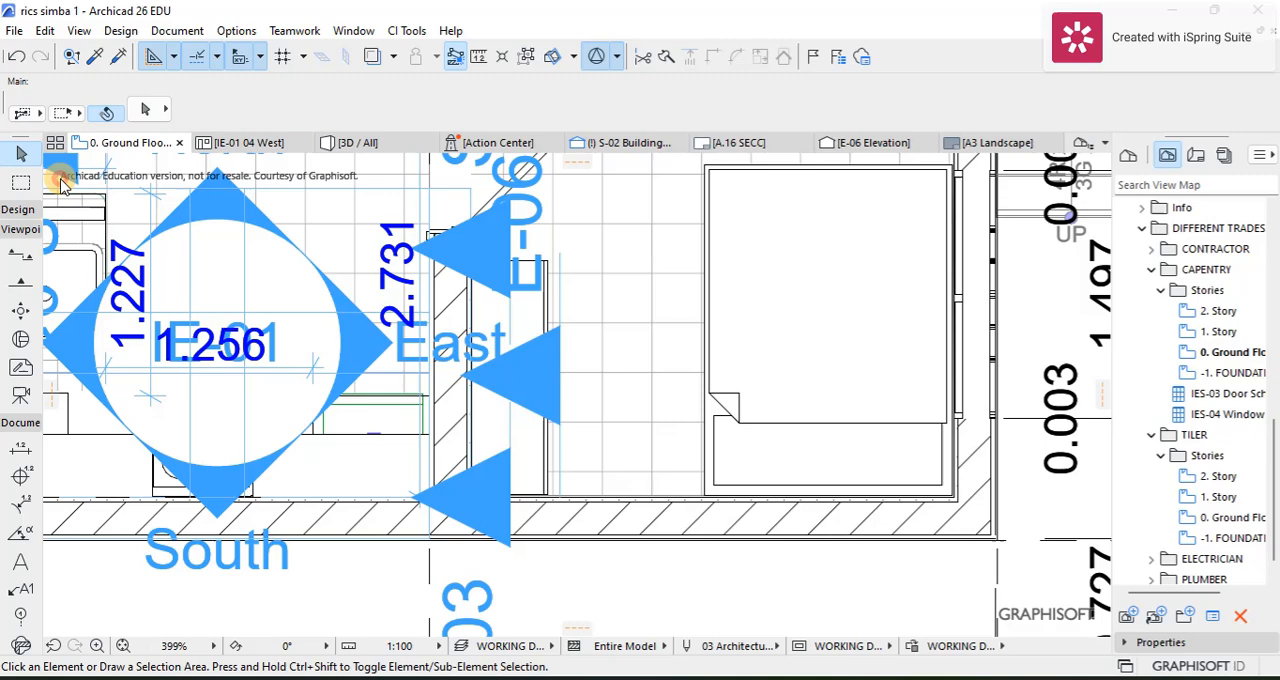
pyautogui.click(508, 446)
pyautogui.rightClick(507, 444)
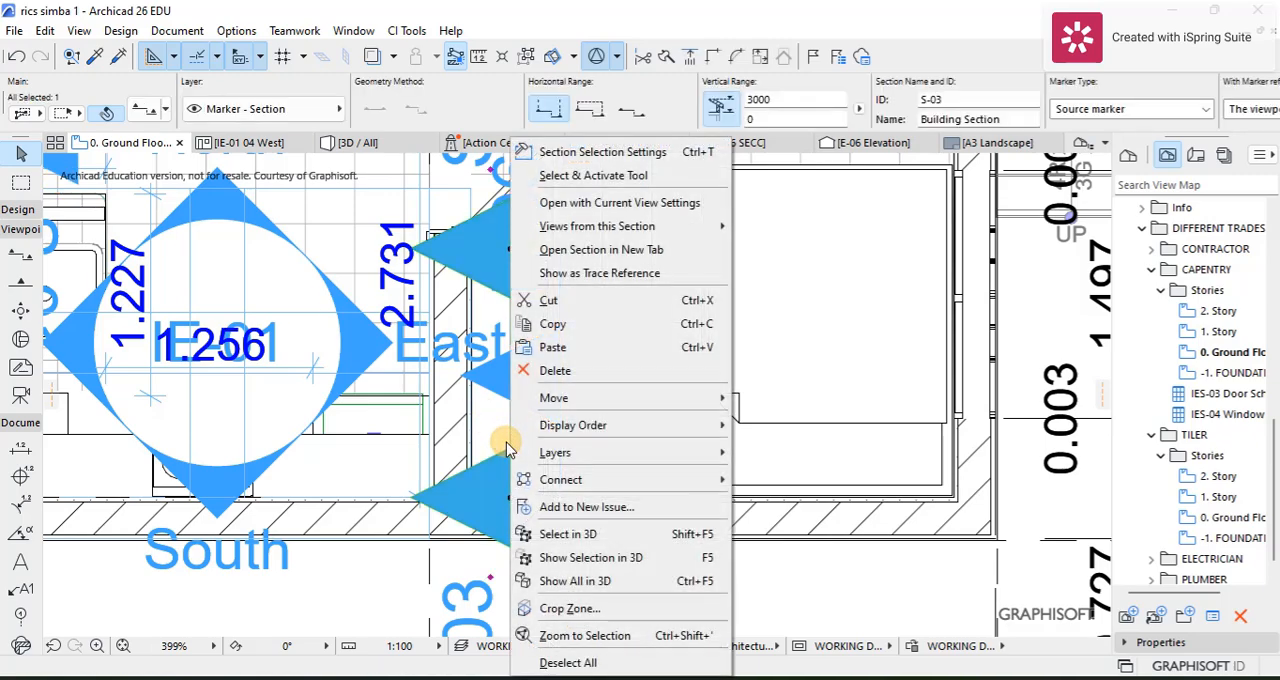
pyautogui.click(548, 203)
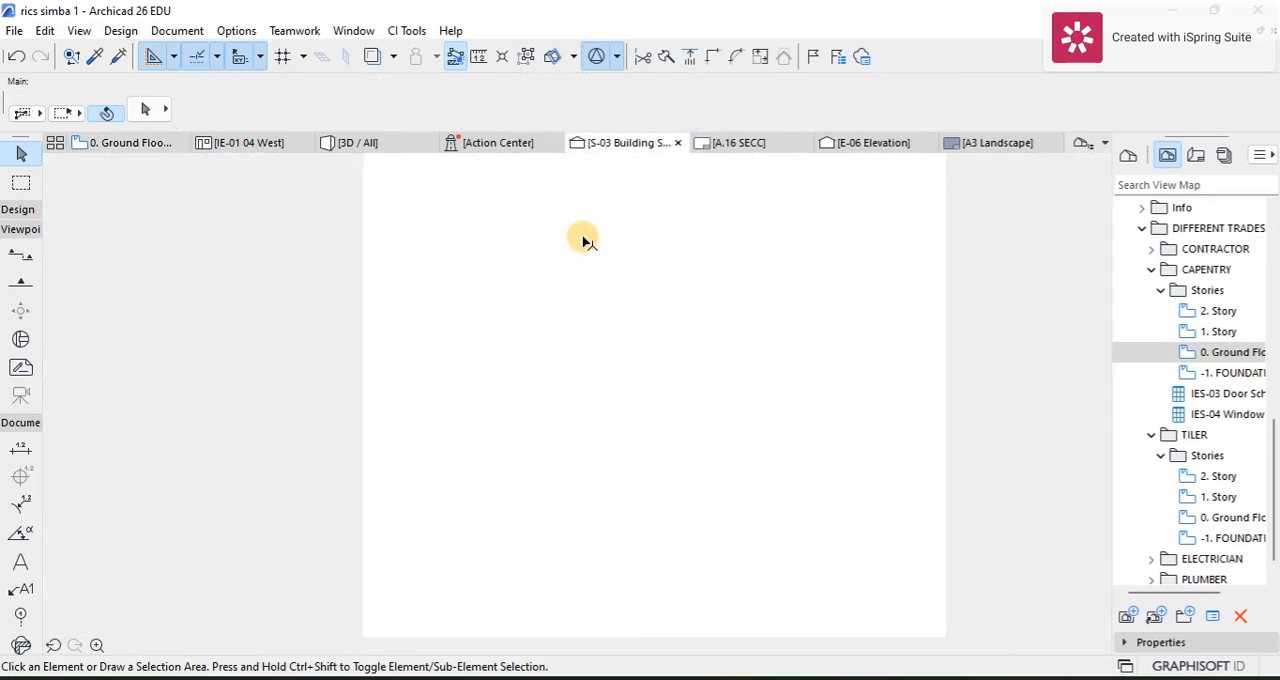
# Step: Dimension the wardrobe's overall width in the section, placing the dimension line just above its top
pyautogui.scroll(3, 560, 370)
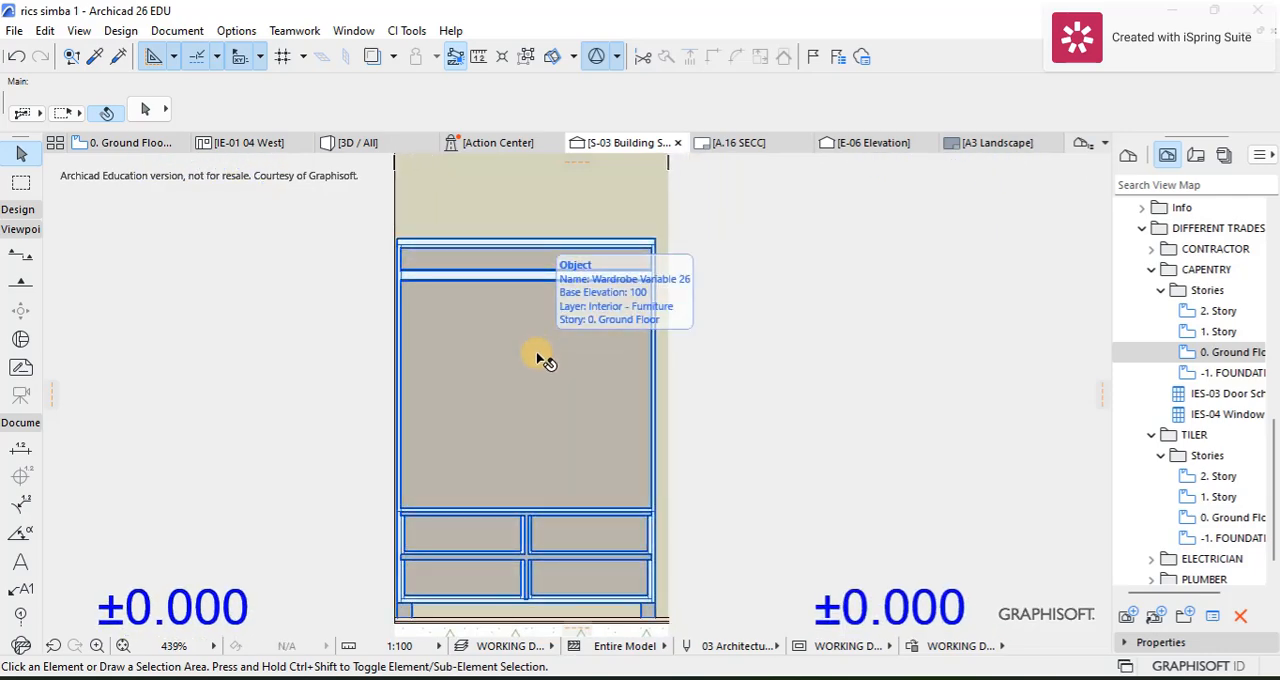
pyautogui.click(14, 452)
pyautogui.scroll(7, 400, 225)
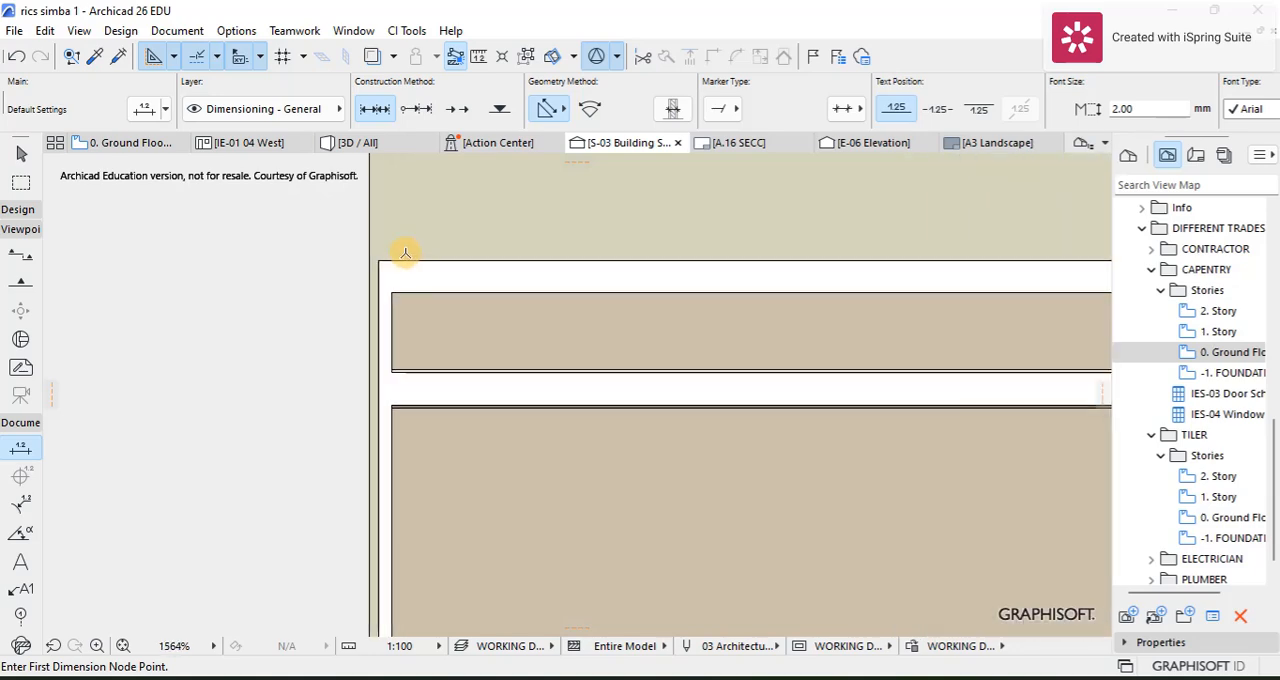
pyautogui.click(381, 255)
pyautogui.scroll(-5, 603, 251)
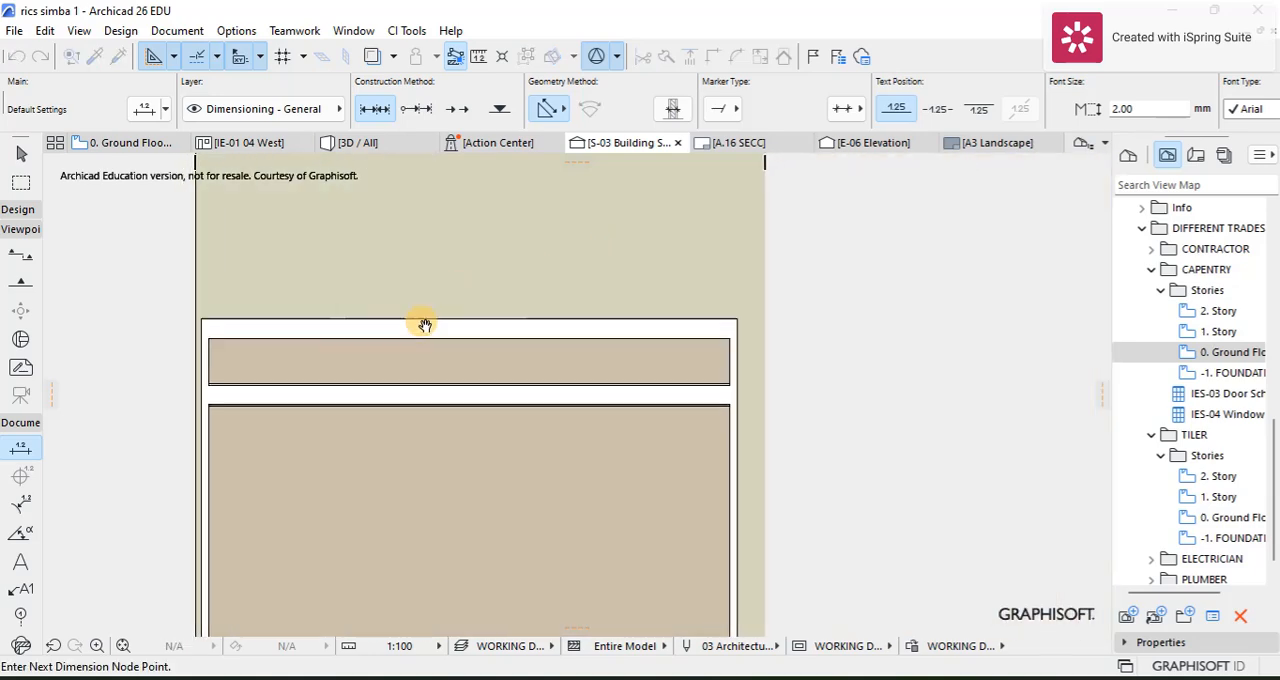
pyautogui.click(737, 321)
pyautogui.rightClick(594, 294)
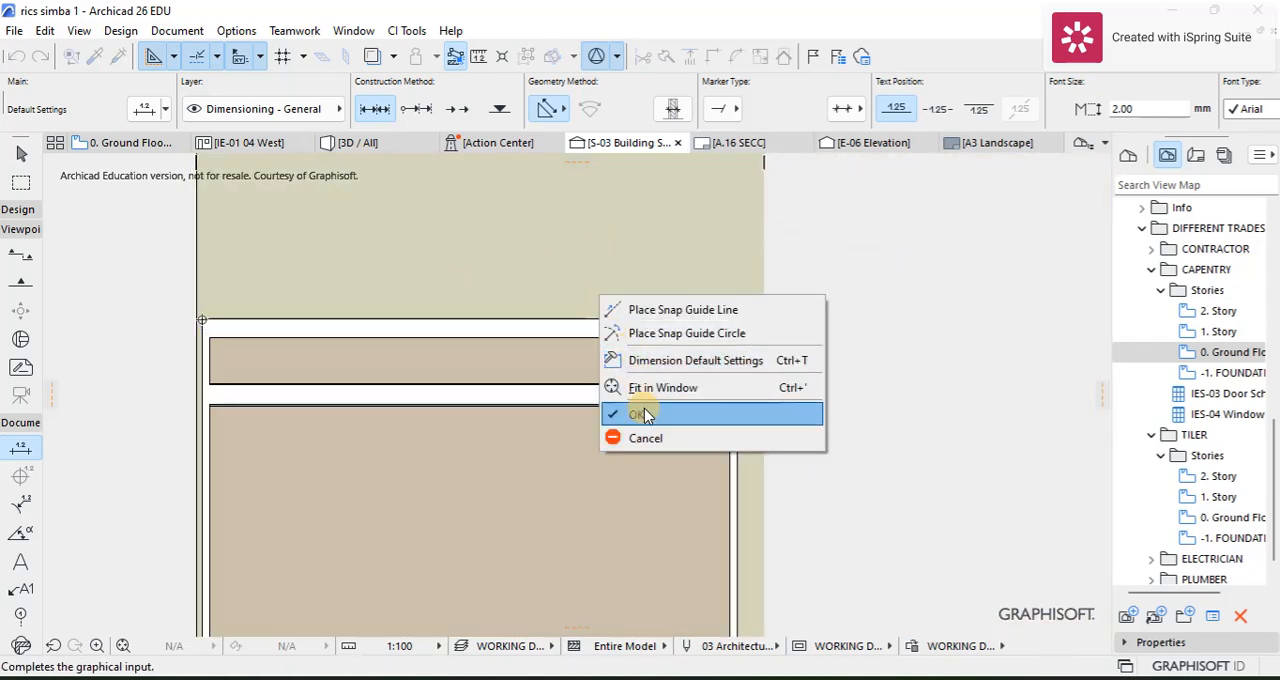
pyautogui.click(638, 413)
pyautogui.click(560, 278)
pyautogui.scroll(-6, 551, 349)
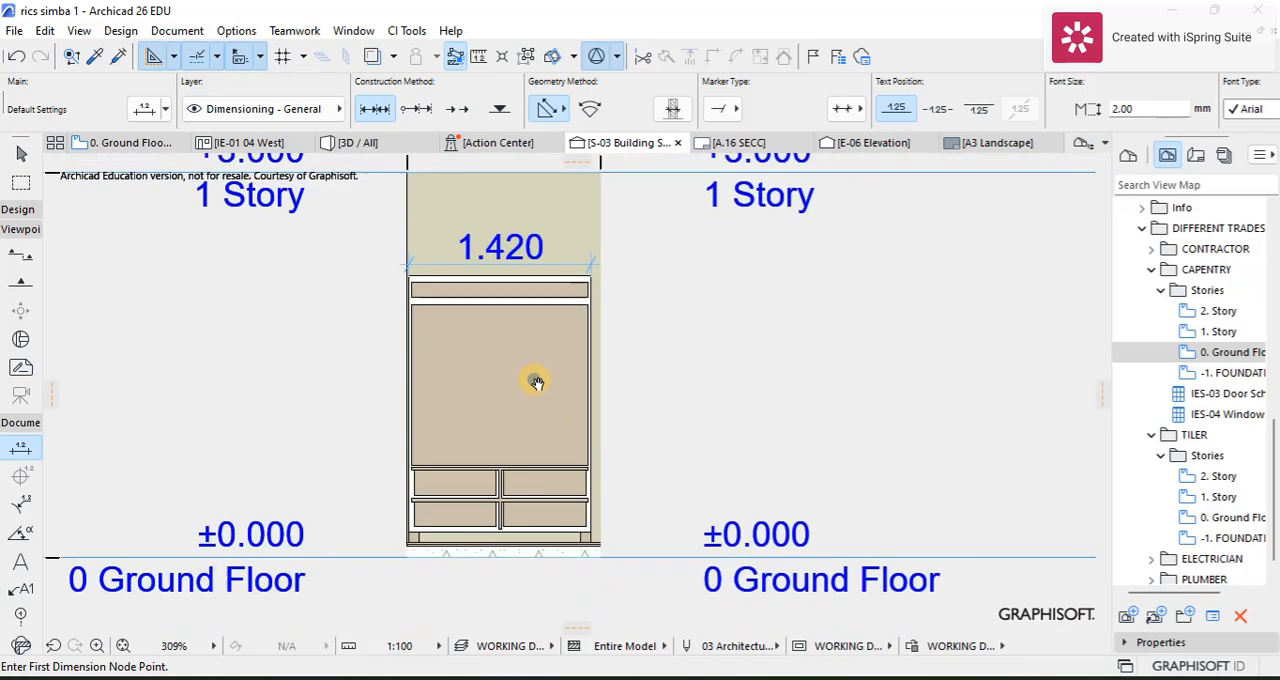
# Step: Dimension the wardrobe's overall height from its top right corner to the base of its foot, placing the dimension beside its right side
pyautogui.scroll(6, 600, 210)
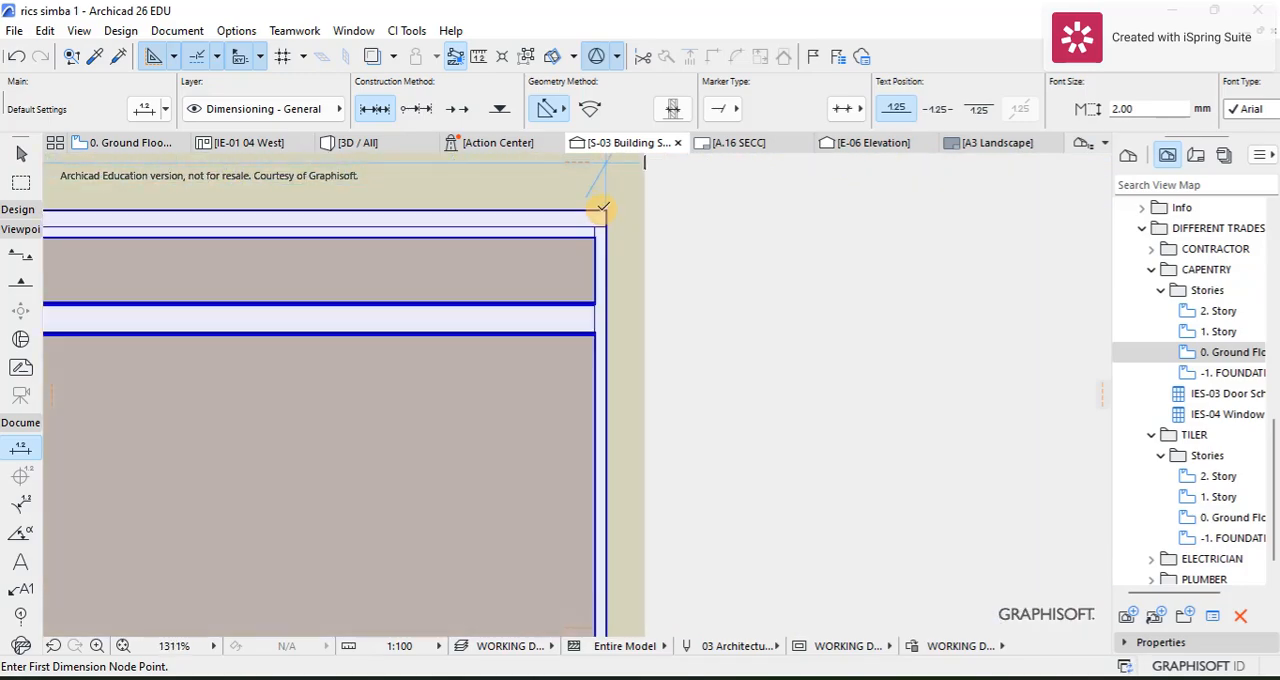
pyautogui.click(607, 208)
pyautogui.scroll(-5, 608, 340)
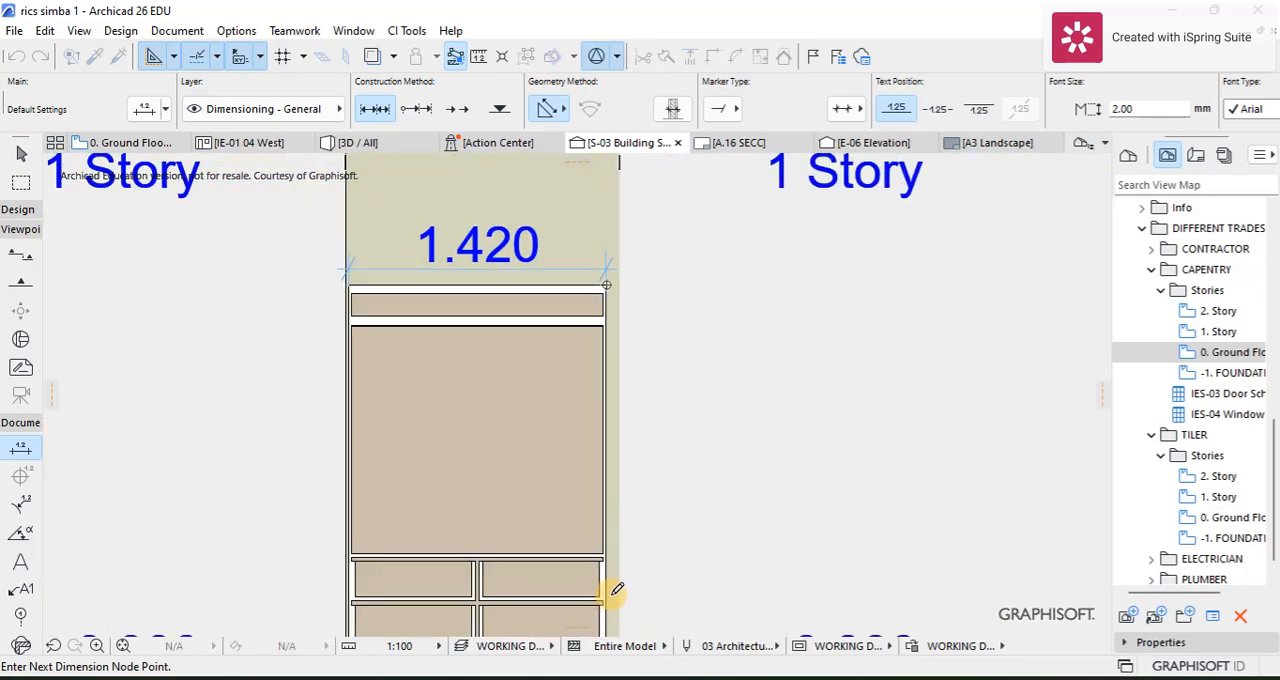
pyautogui.moveTo(608, 591); pyautogui.dragTo(544, 381, button='middle')
pyautogui.scroll(4, 537, 466)
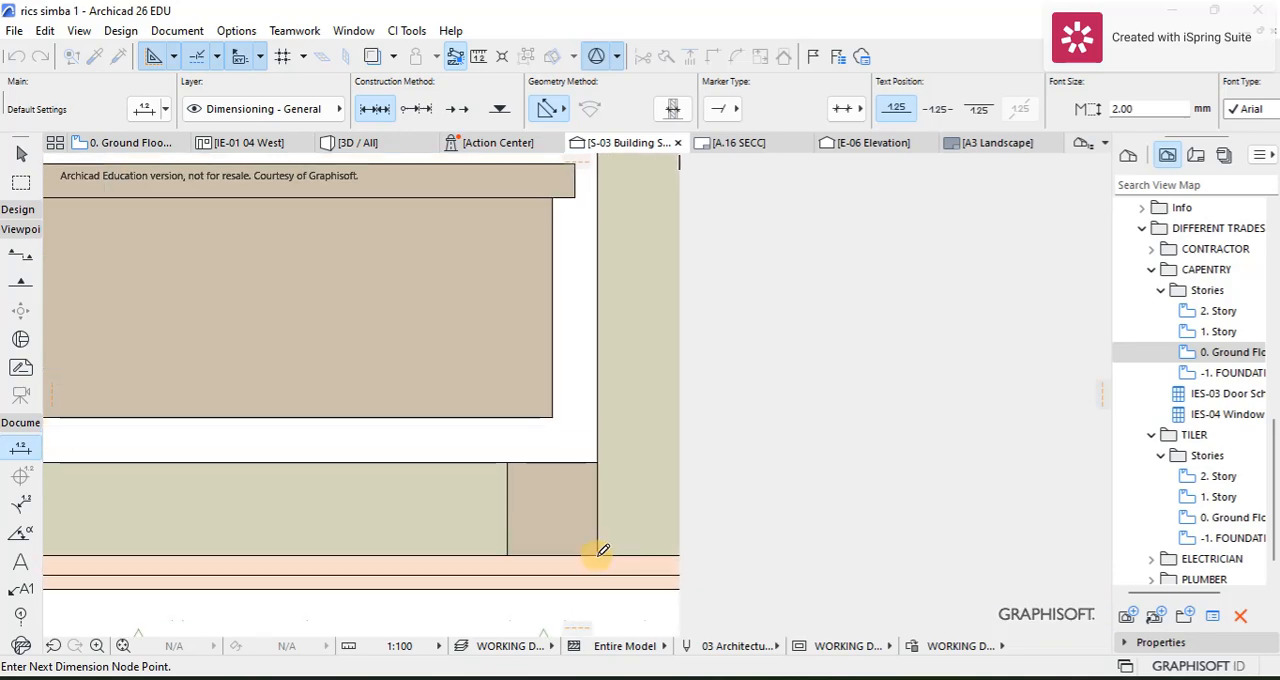
pyautogui.rightClick(614, 450)
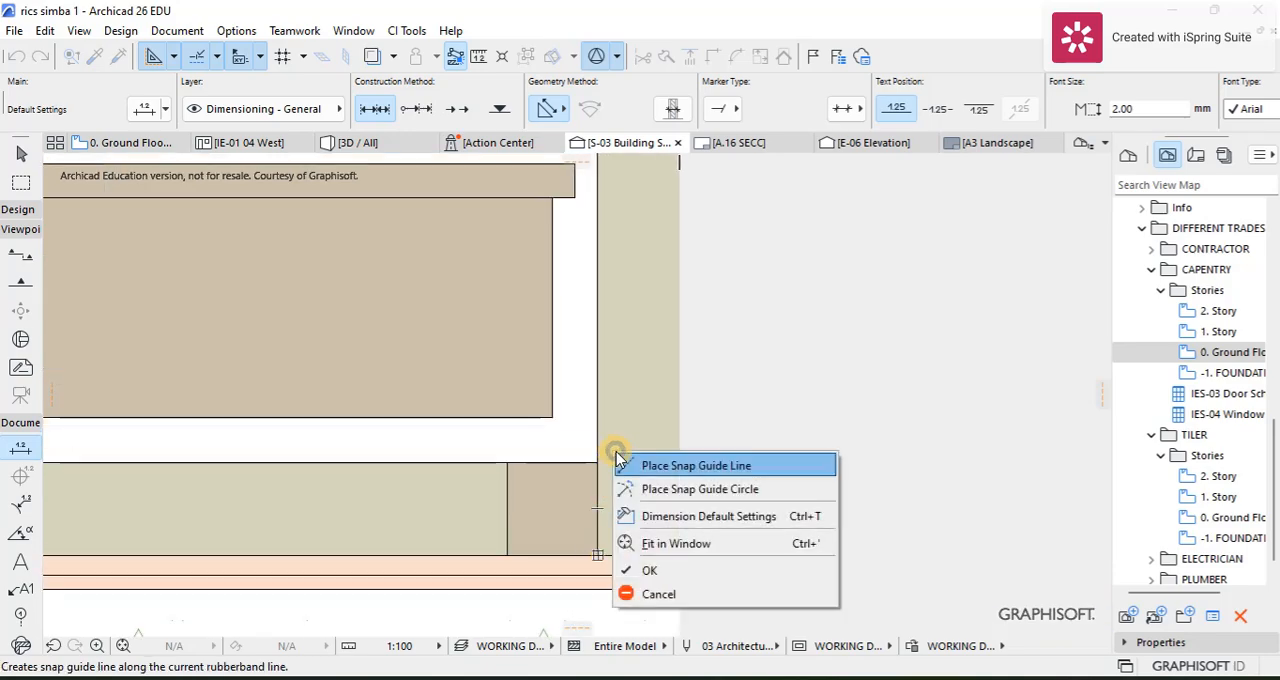
pyautogui.click(672, 570)
pyautogui.click(701, 368)
pyautogui.scroll(-5, 608, 354)
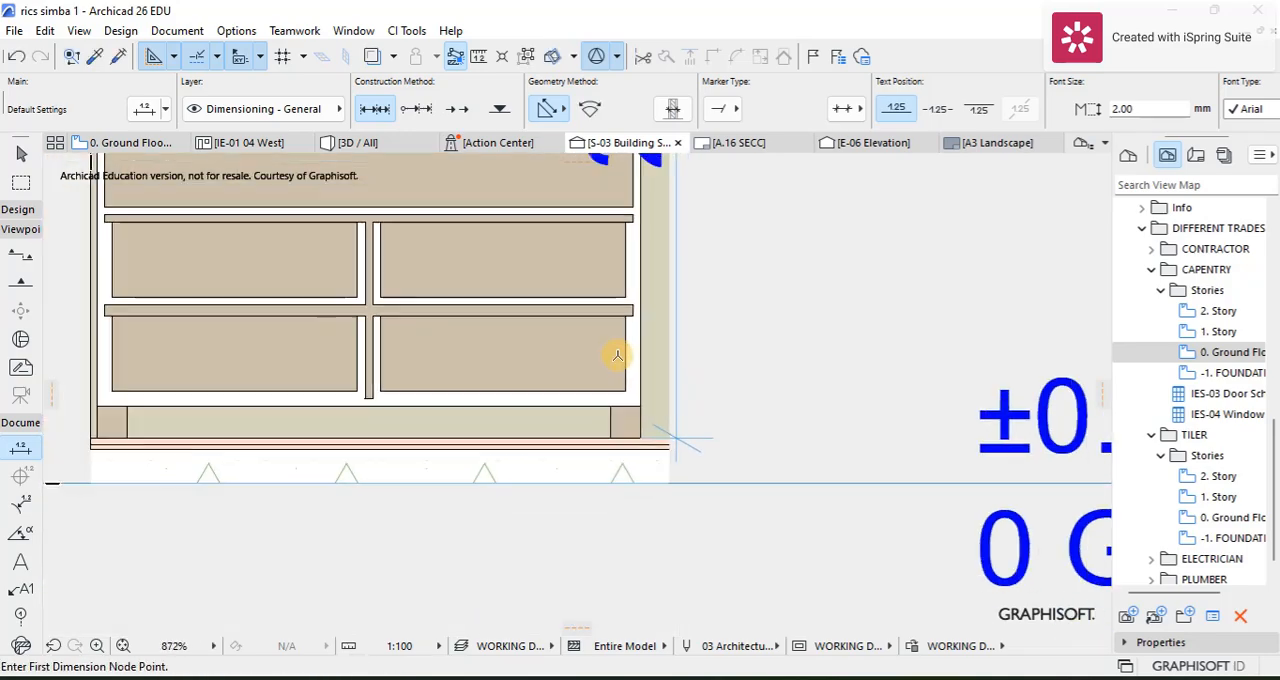
pyautogui.scroll(4, 471, 271)
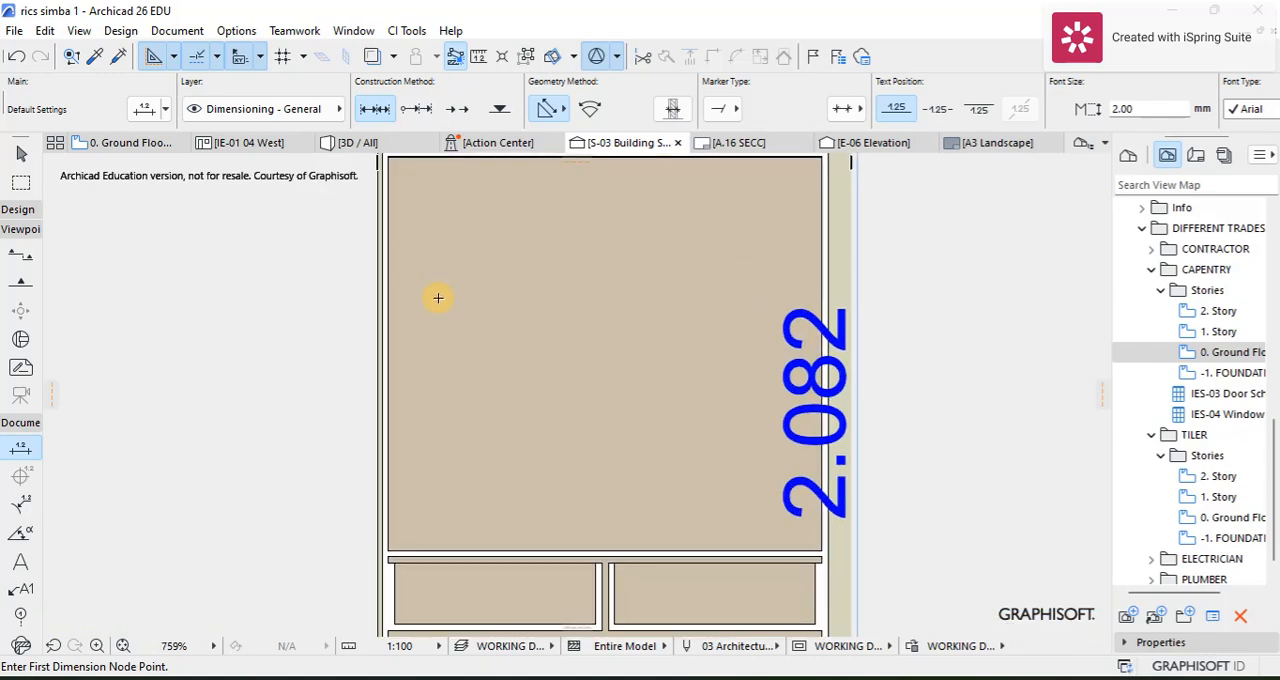
pyautogui.scroll(-5, 626, 297)
pyautogui.scroll(4, 625, 517)
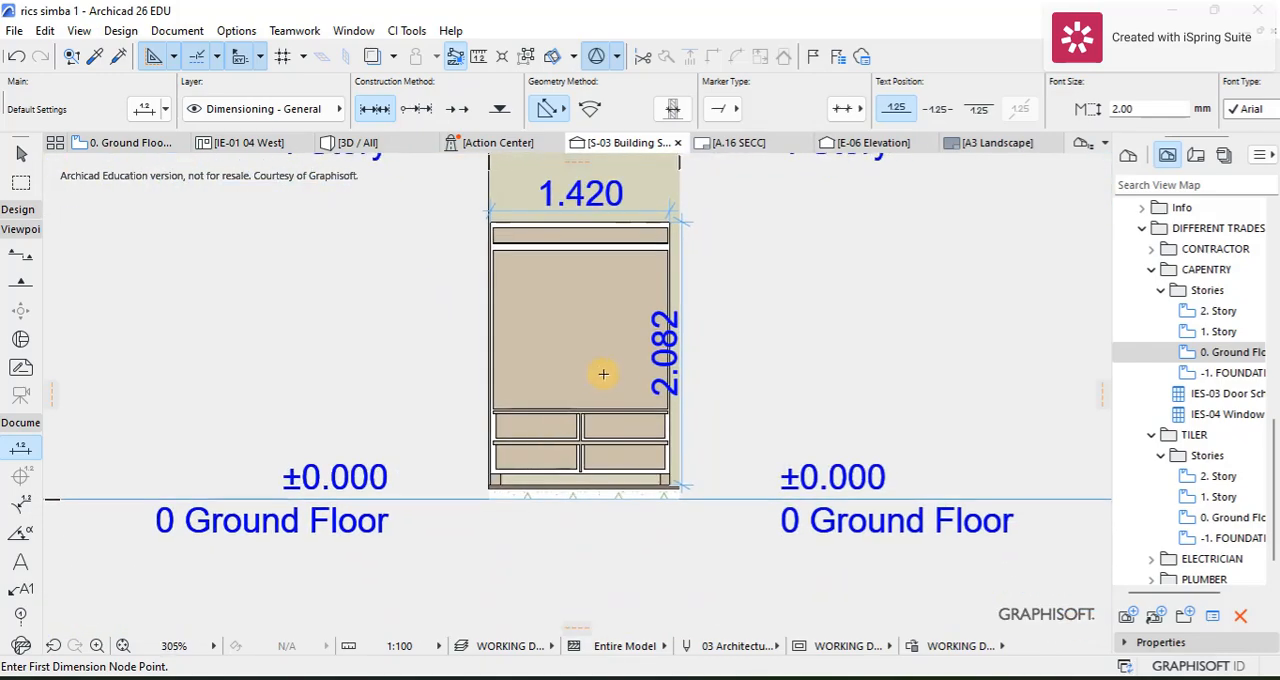
# Step: Select the wardrobe's overall height dimension in the section and add a dimension point at the shelf directly above the upper drawer row
pyautogui.scroll(-2, 697, 327)
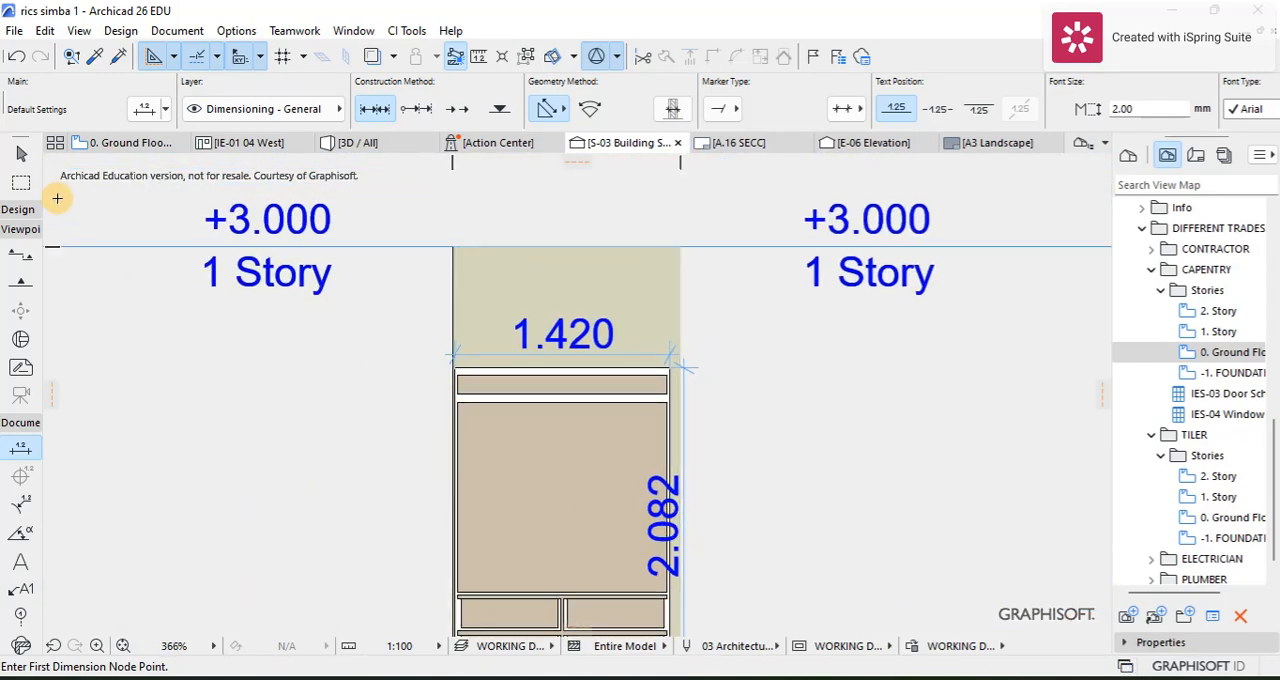
pyautogui.click(24, 150)
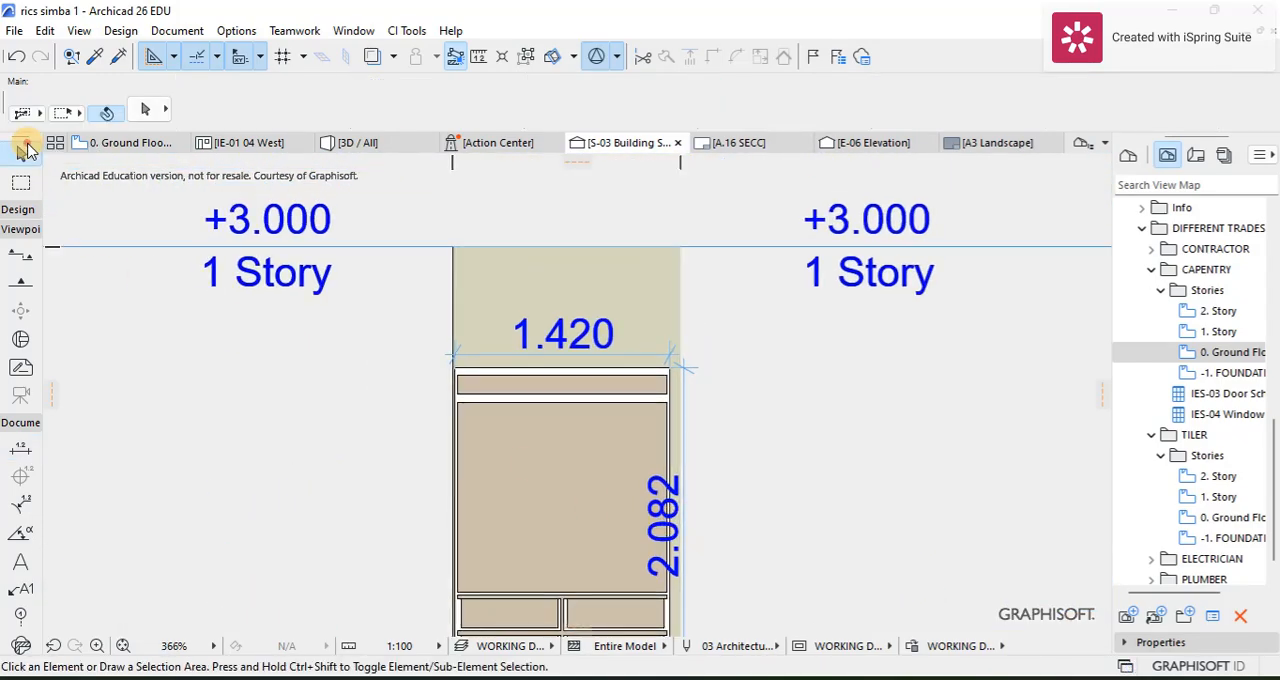
pyautogui.click(684, 419)
pyautogui.scroll(10, 675, 552)
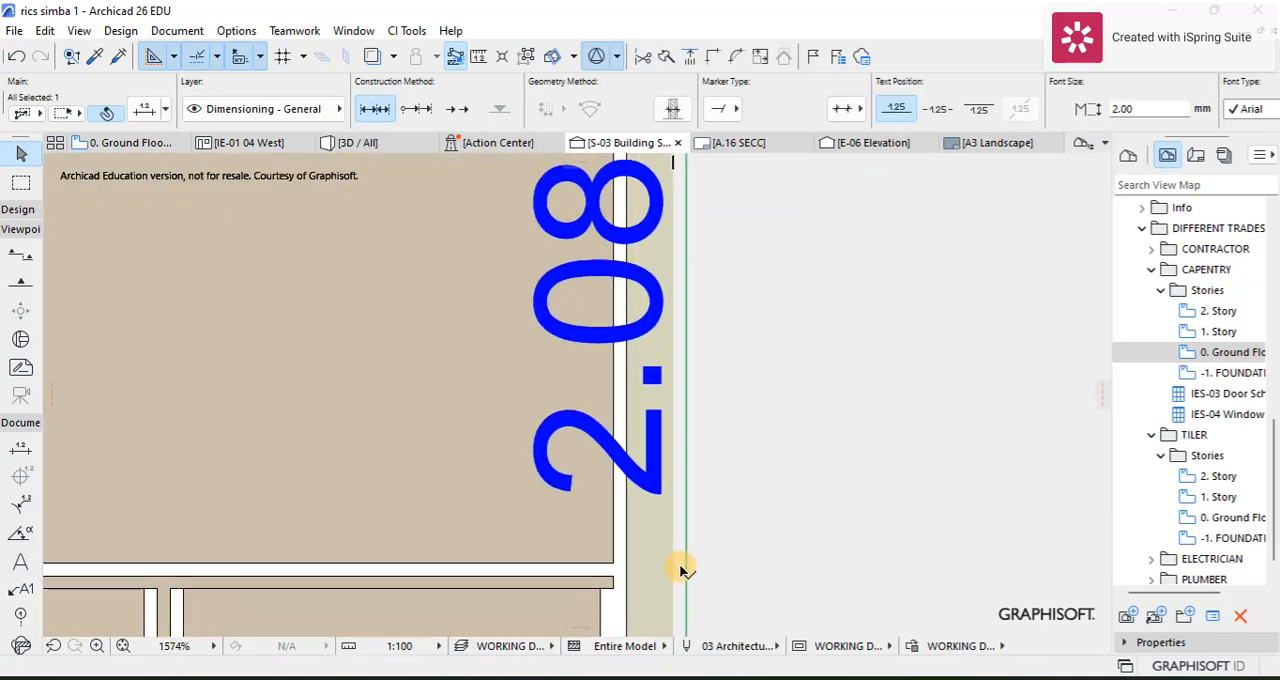
pyautogui.click(684, 570)
pyautogui.scroll(-5, 590, 578)
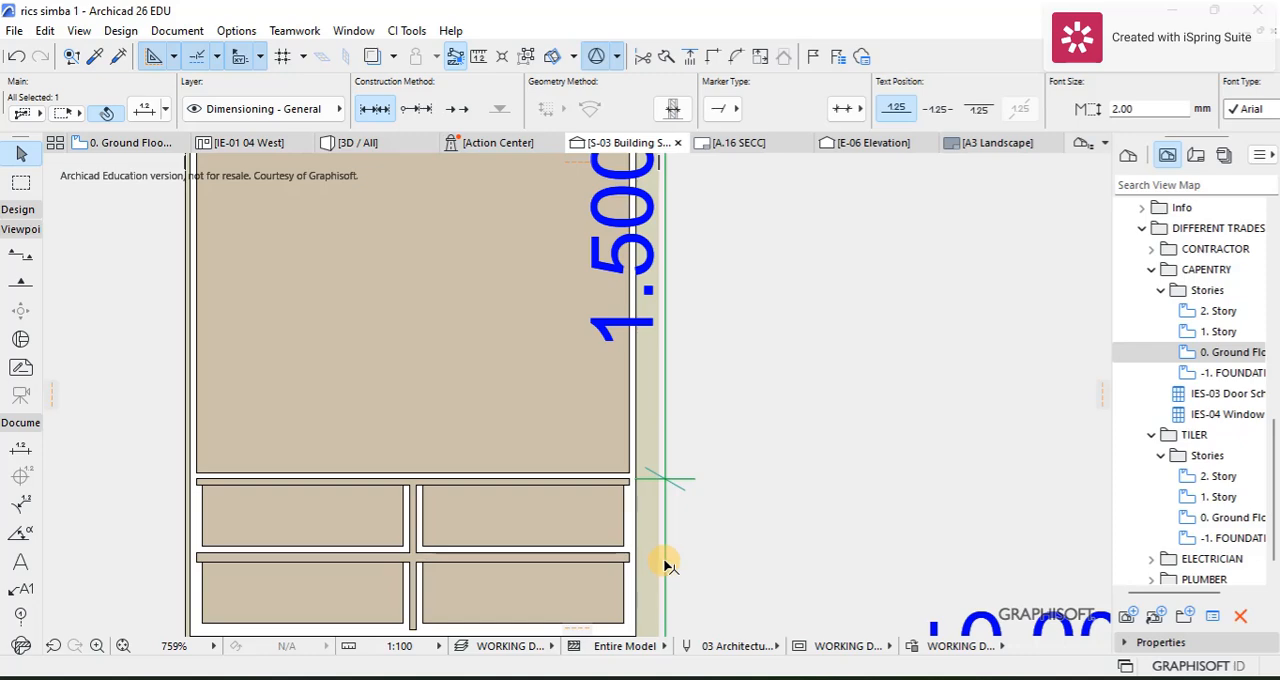
# Step: Add dimension points to the same height dimension at the shelf between the two drawer rows and at the base of the lower drawers
pyautogui.click(662, 551)
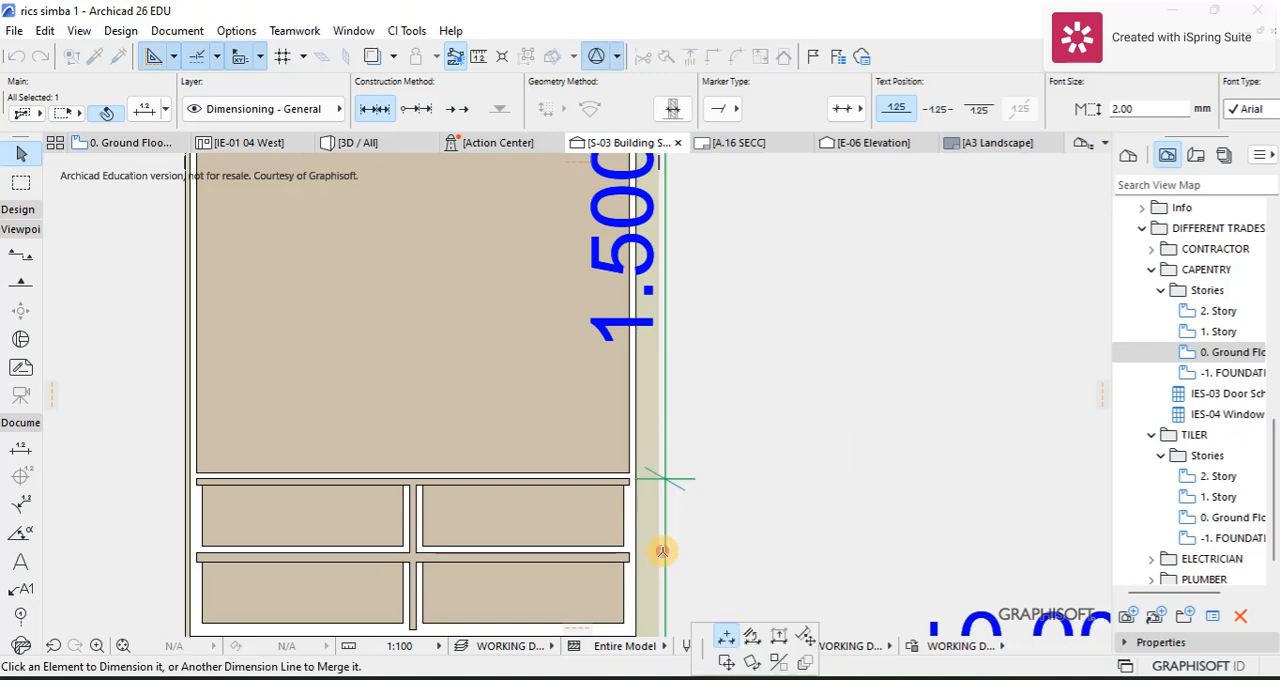
pyautogui.click(608, 553)
pyautogui.scroll(-3, 663, 551)
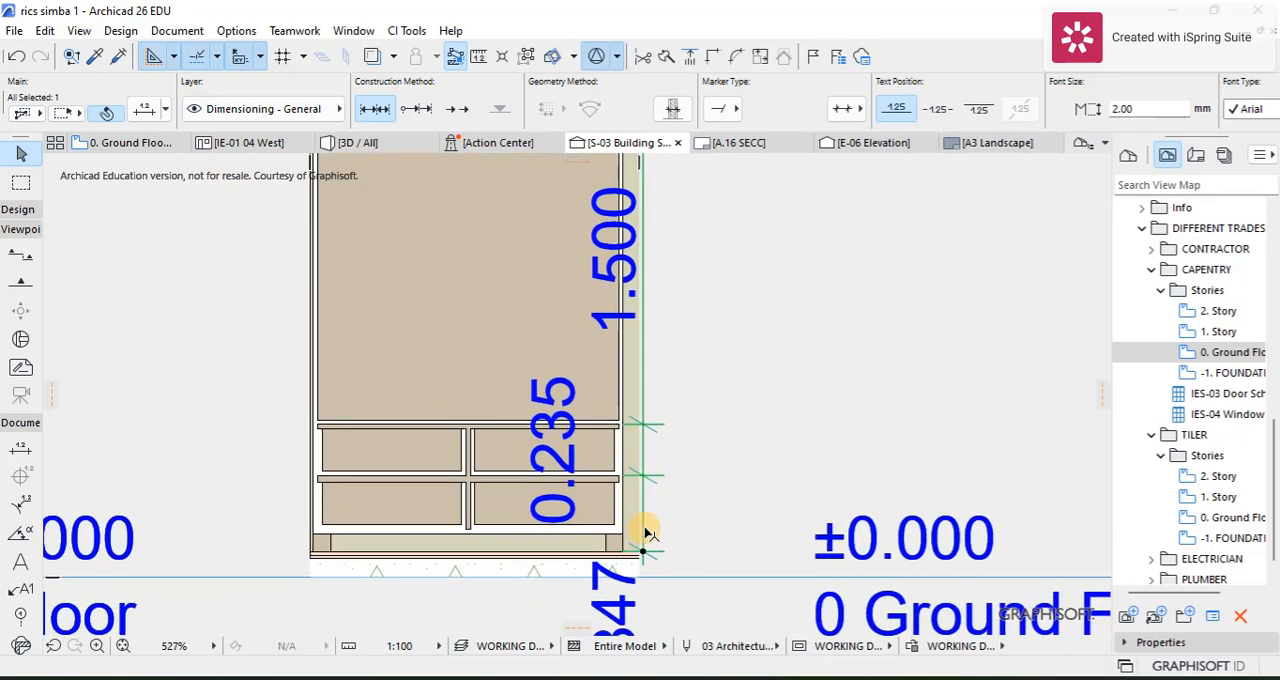
pyautogui.click(645, 533)
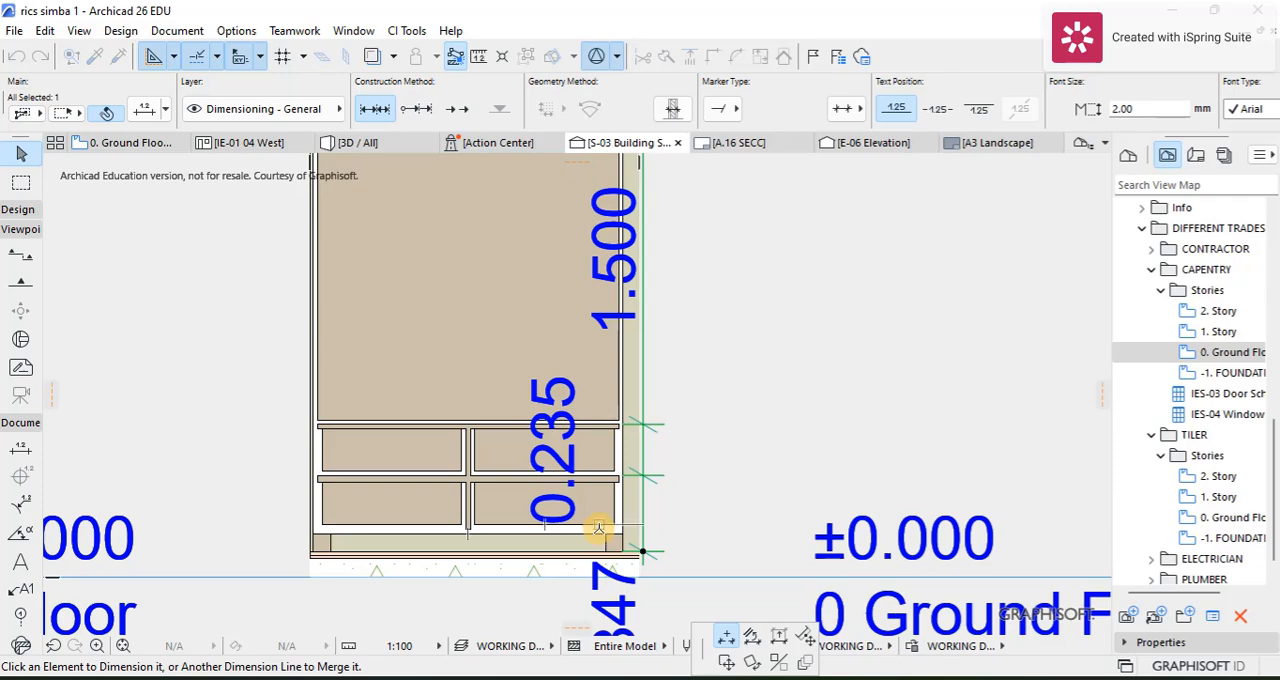
pyautogui.scroll(3, 590, 531)
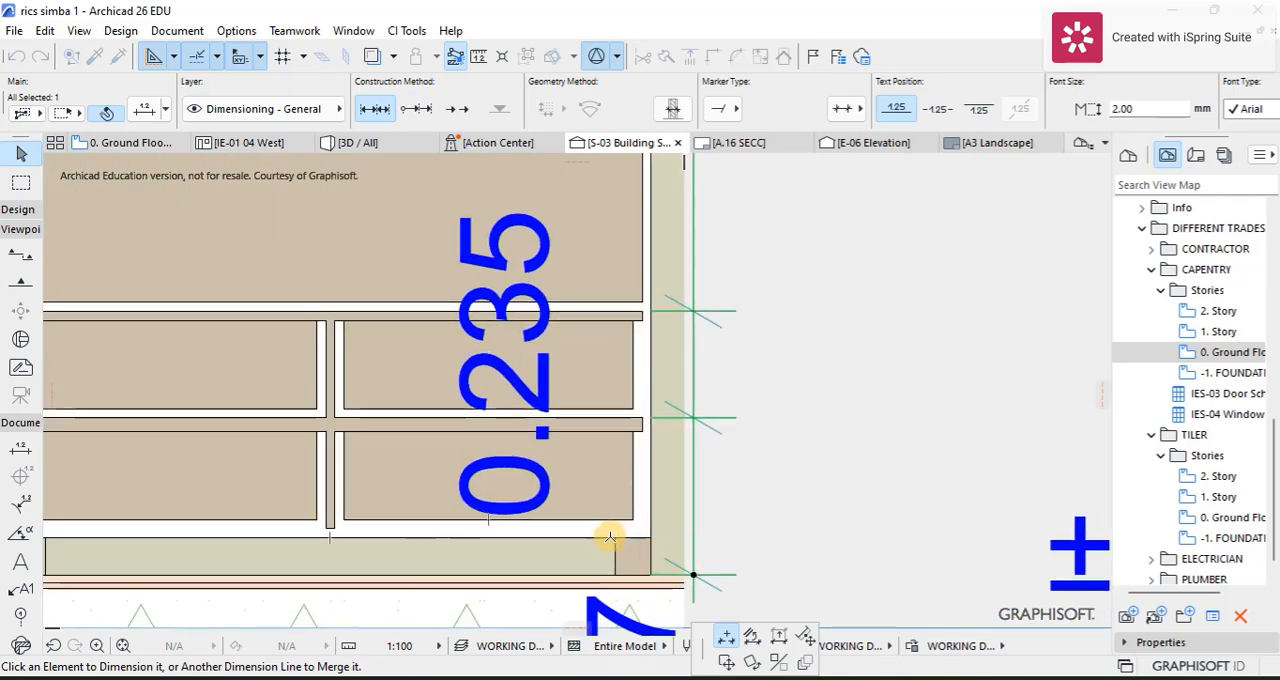
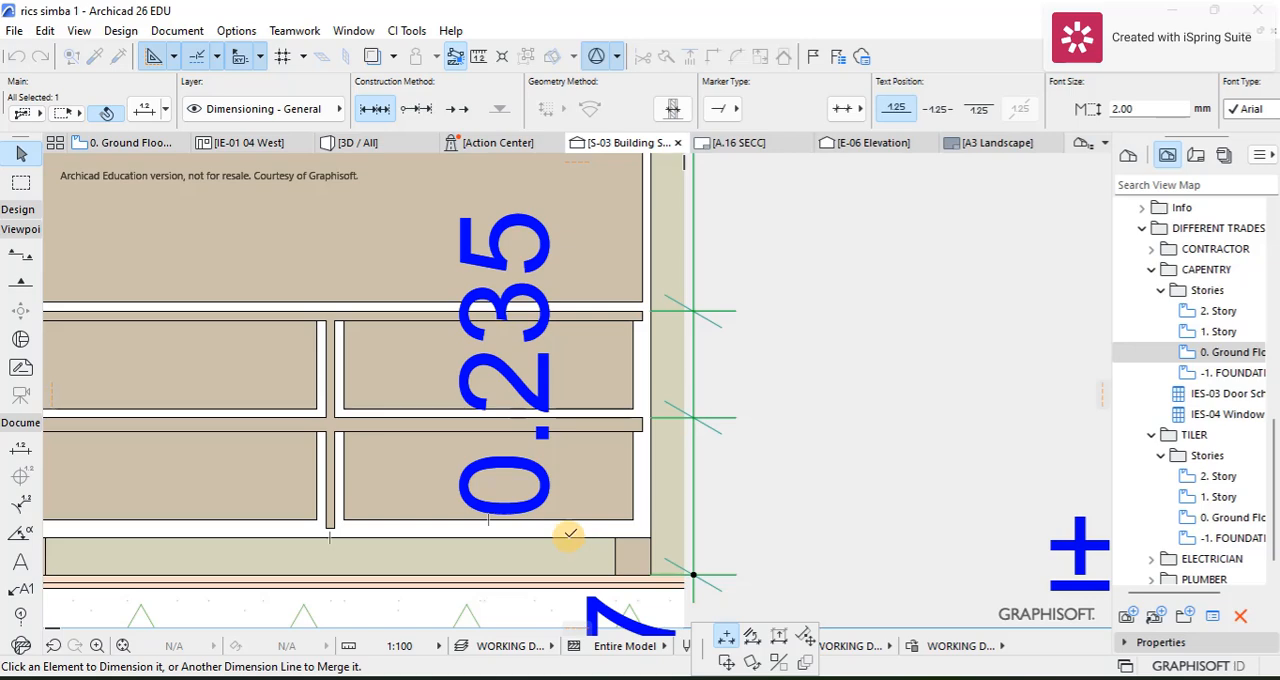
# Step: Add a dimension point at the top of the wardrobe's foot to the height dimension and set its text size to 1 mm
pyautogui.click(649, 547)
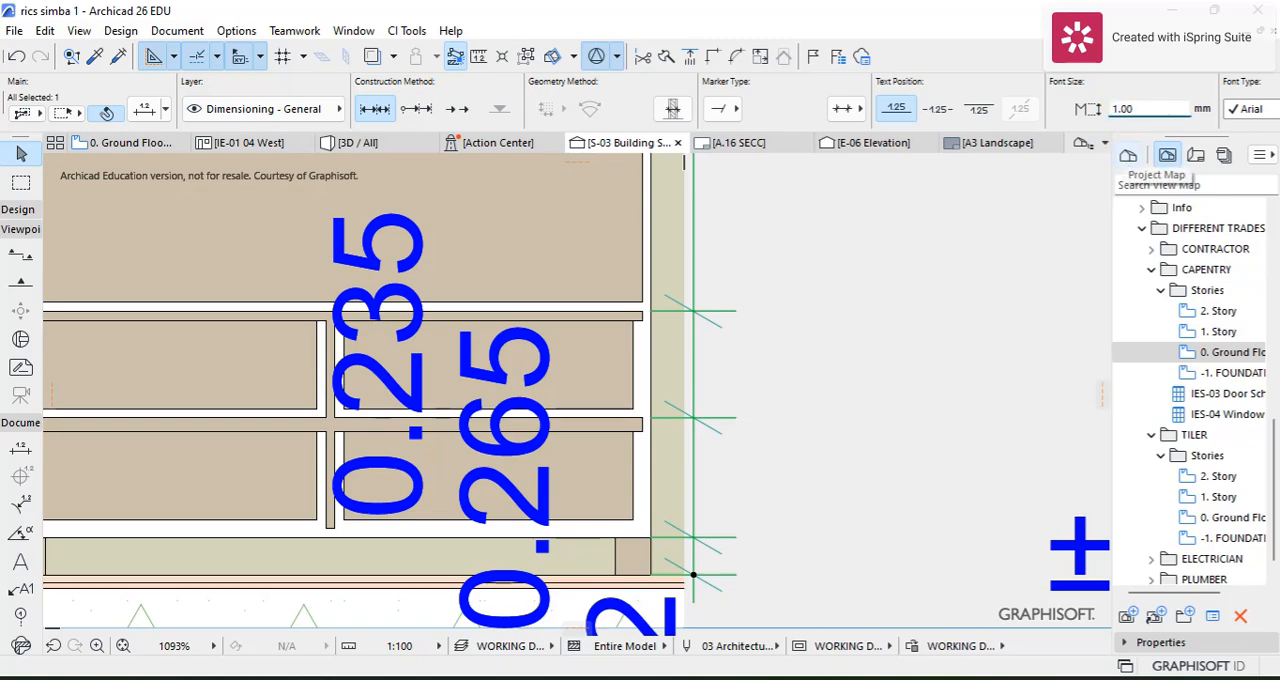
pyautogui.scroll(-5, 937, 263)
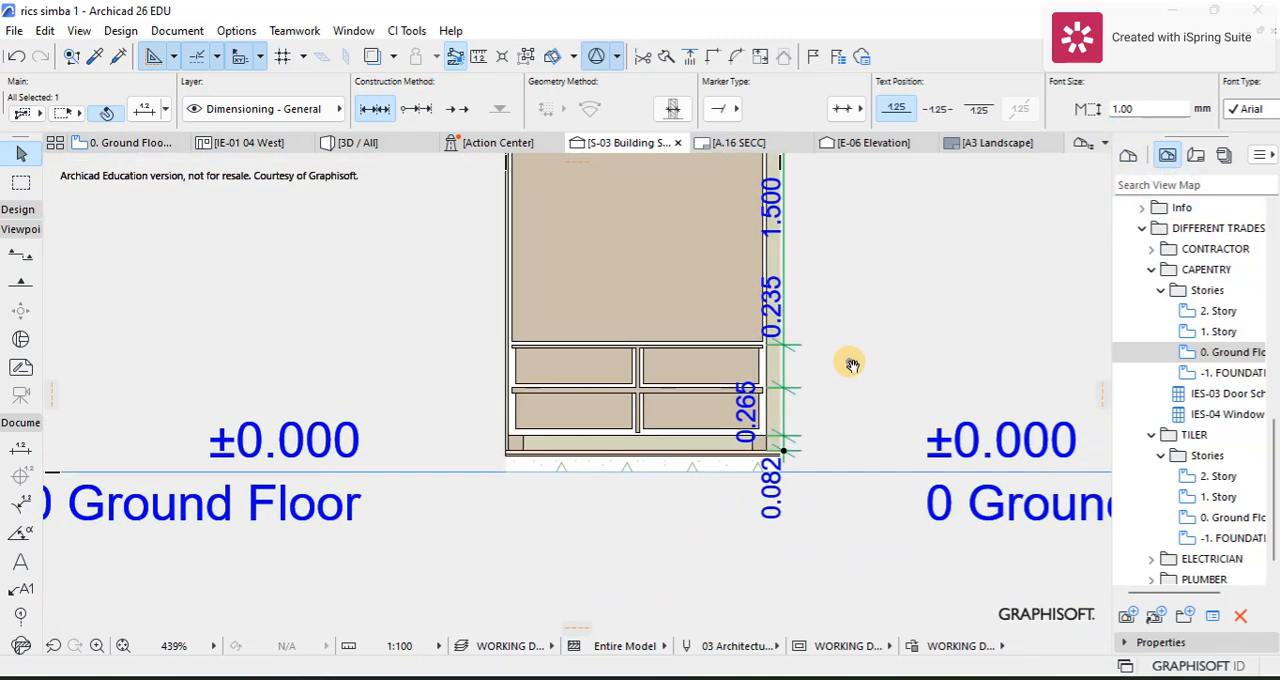
pyautogui.moveTo(851, 365); pyautogui.dragTo(673, 592, button='middle')
pyautogui.scroll(5, 491, 523)
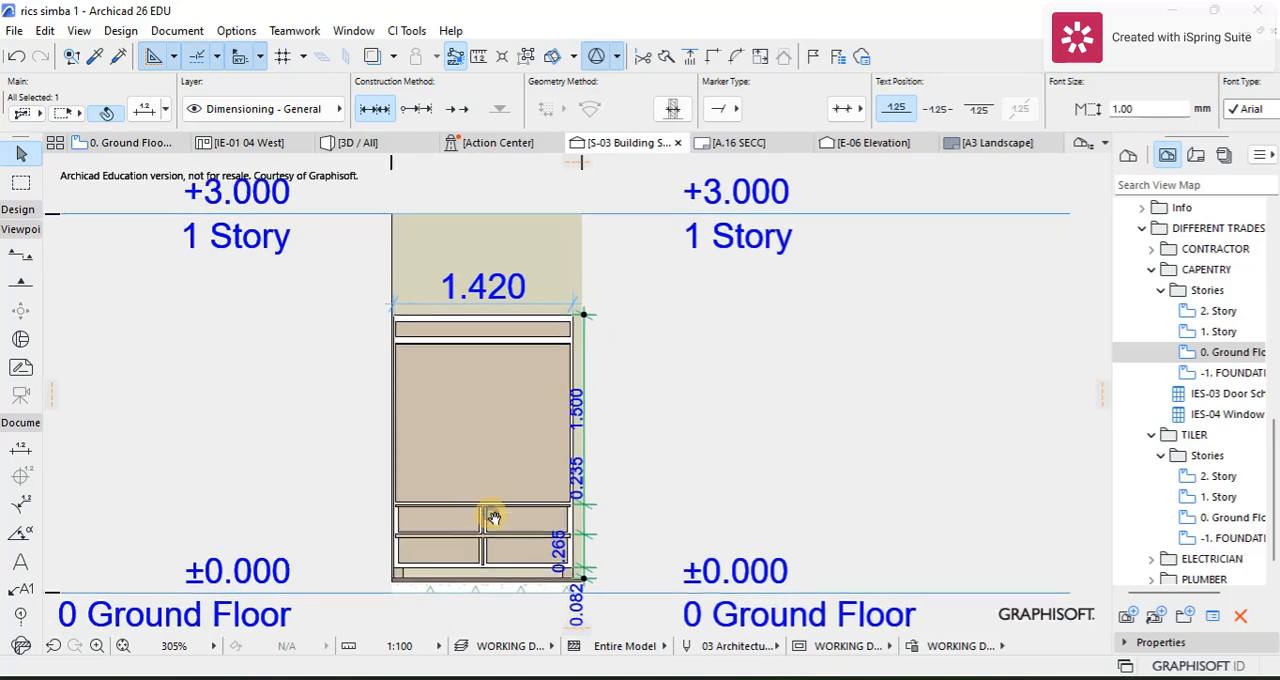
pyautogui.scroll(-7, 436, 430)
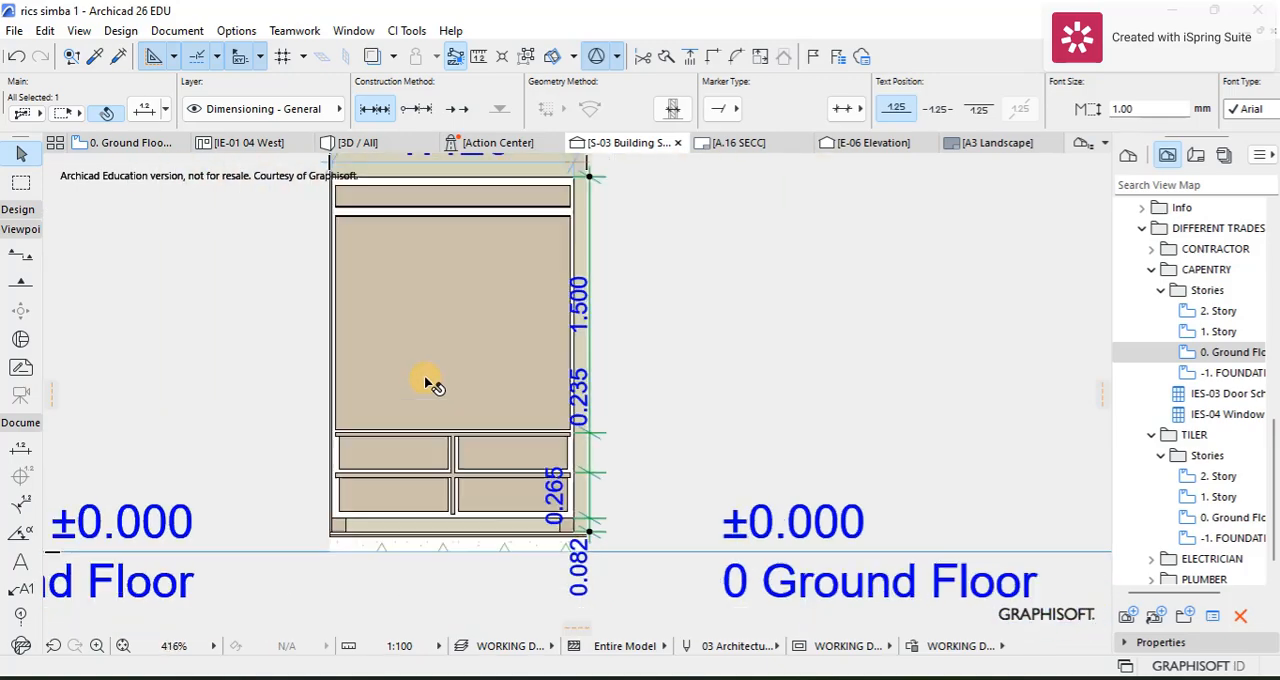
# Step: Copy the wardrobe's overall width dimension down to just above the upper drawers and set the copy's text size to 1 mm
pyautogui.scroll(1, 405, 325)
pyautogui.moveTo(374, 286); pyautogui.dragTo(383, 287, button='middle')
pyautogui.click(381, 279)
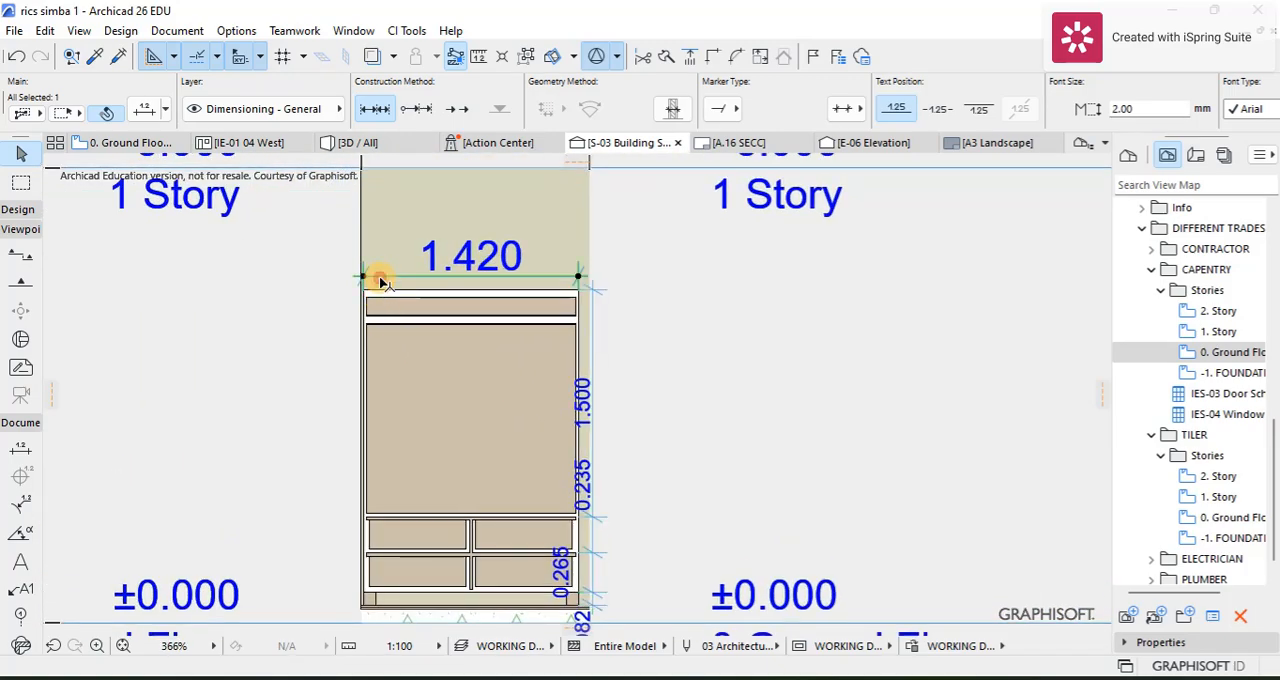
pyautogui.hotkey('ctrl', 'd')
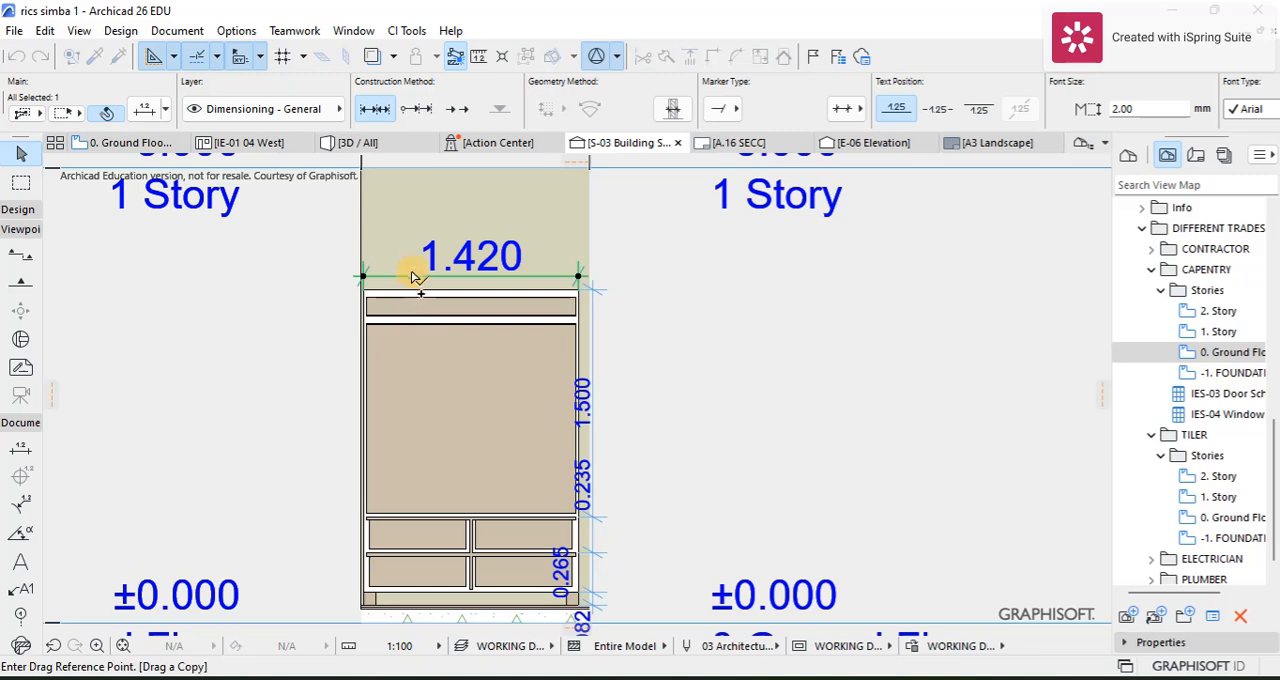
pyautogui.click(412, 270)
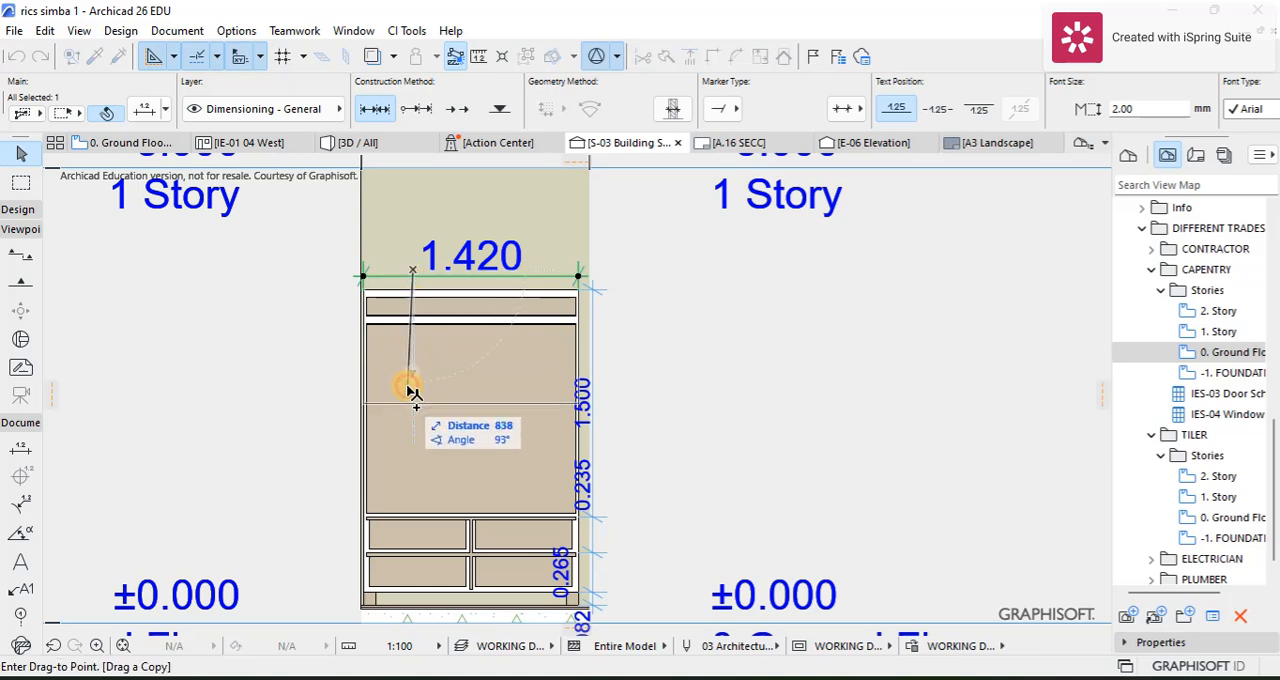
pyautogui.click(406, 507)
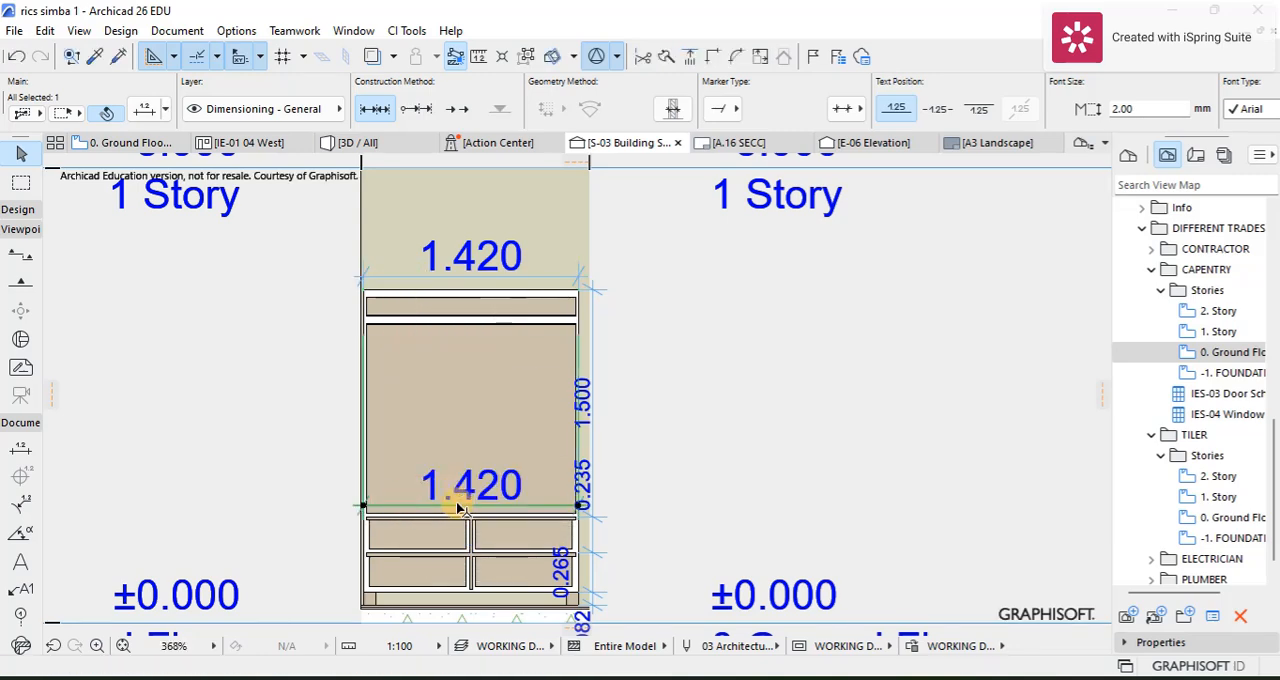
pyautogui.scroll(8, 450, 505)
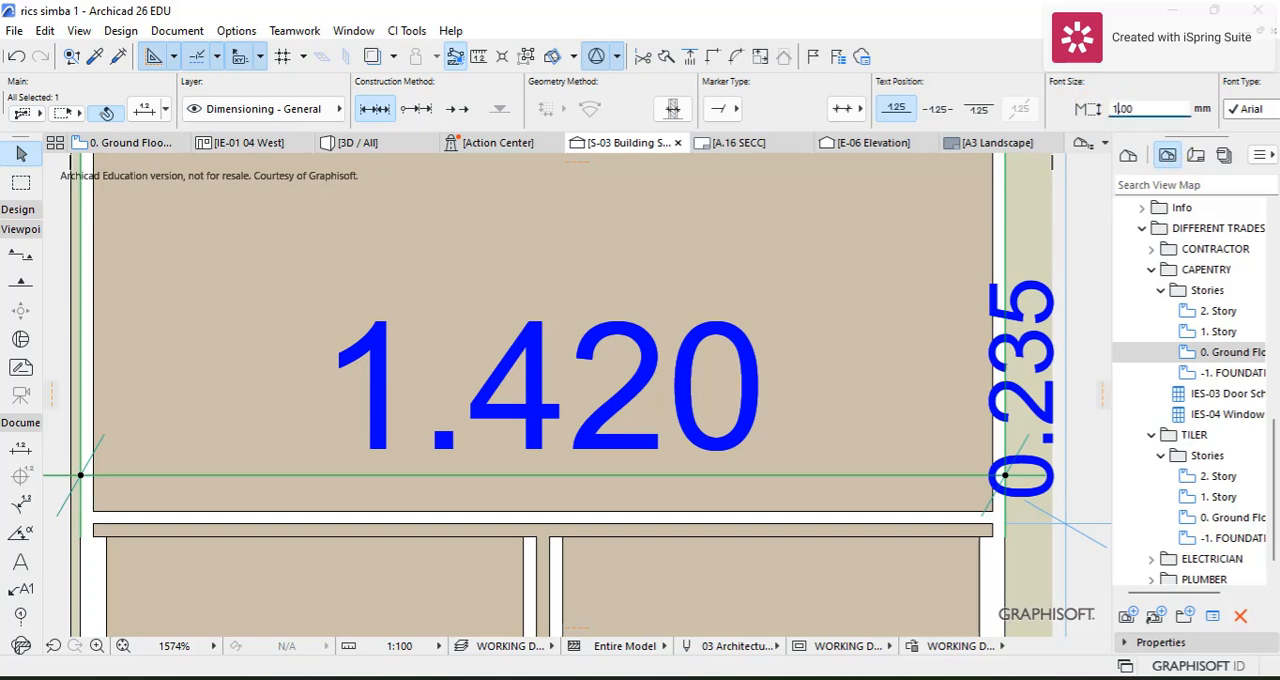
pyautogui.write('.')
pyautogui.press('Return')
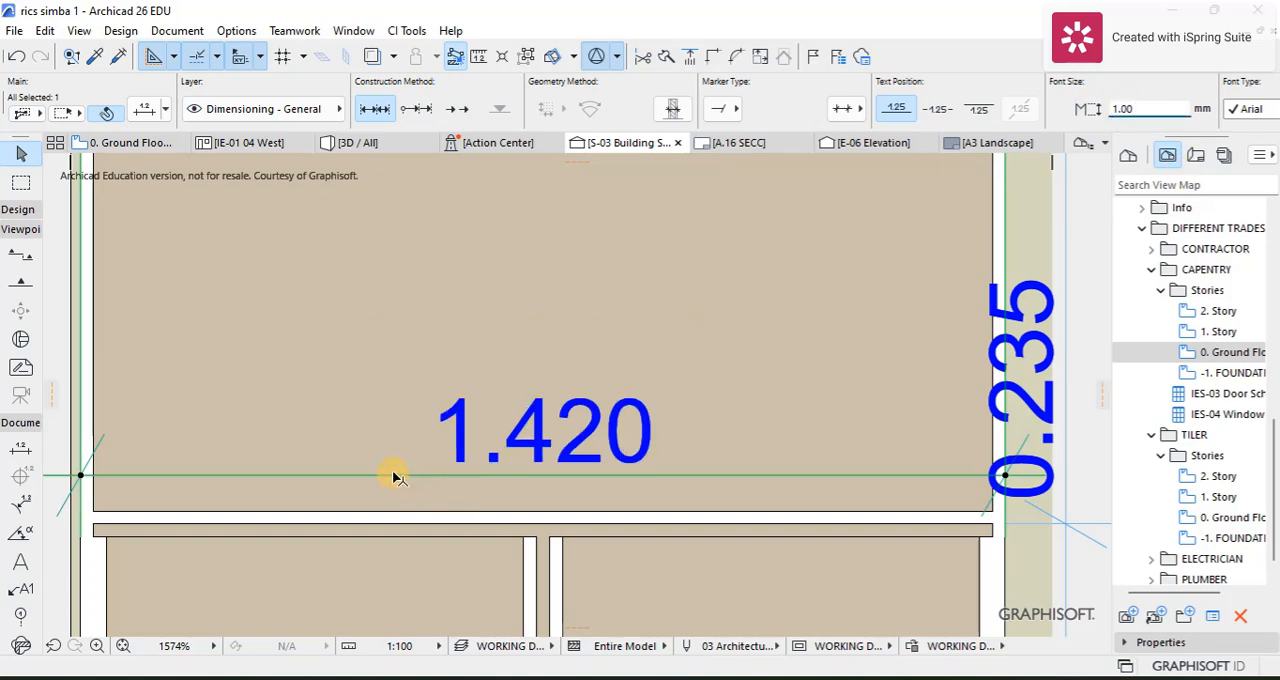
# Step: Add dimension points at both faces of the central drawer divider to the copied width dimension
pyautogui.click(433, 477)
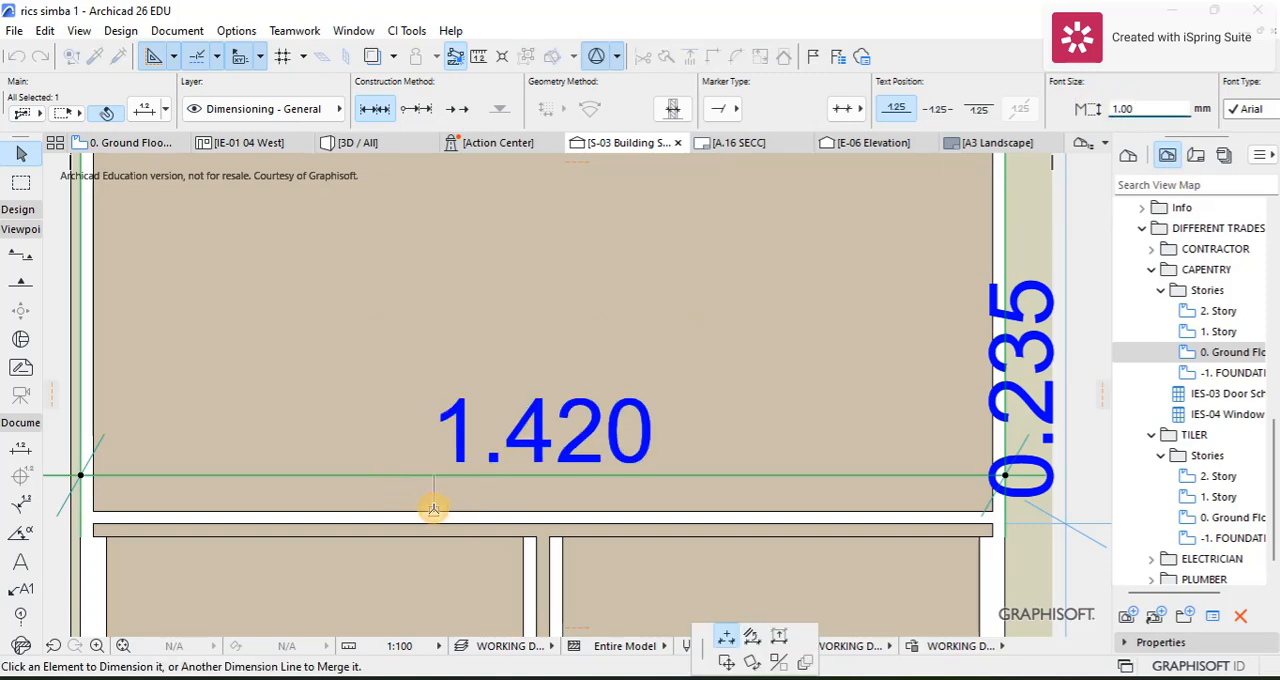
pyautogui.click(537, 549)
pyautogui.click(558, 477)
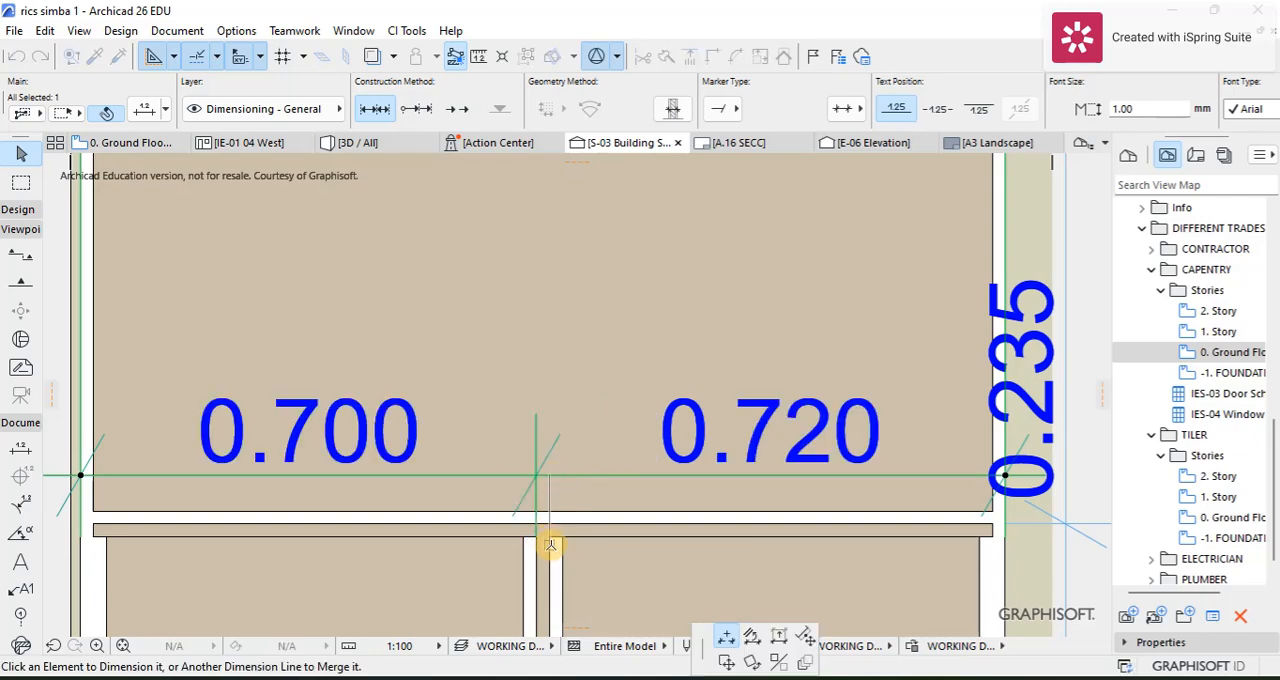
pyautogui.click(551, 549)
pyautogui.scroll(-3, 549, 535)
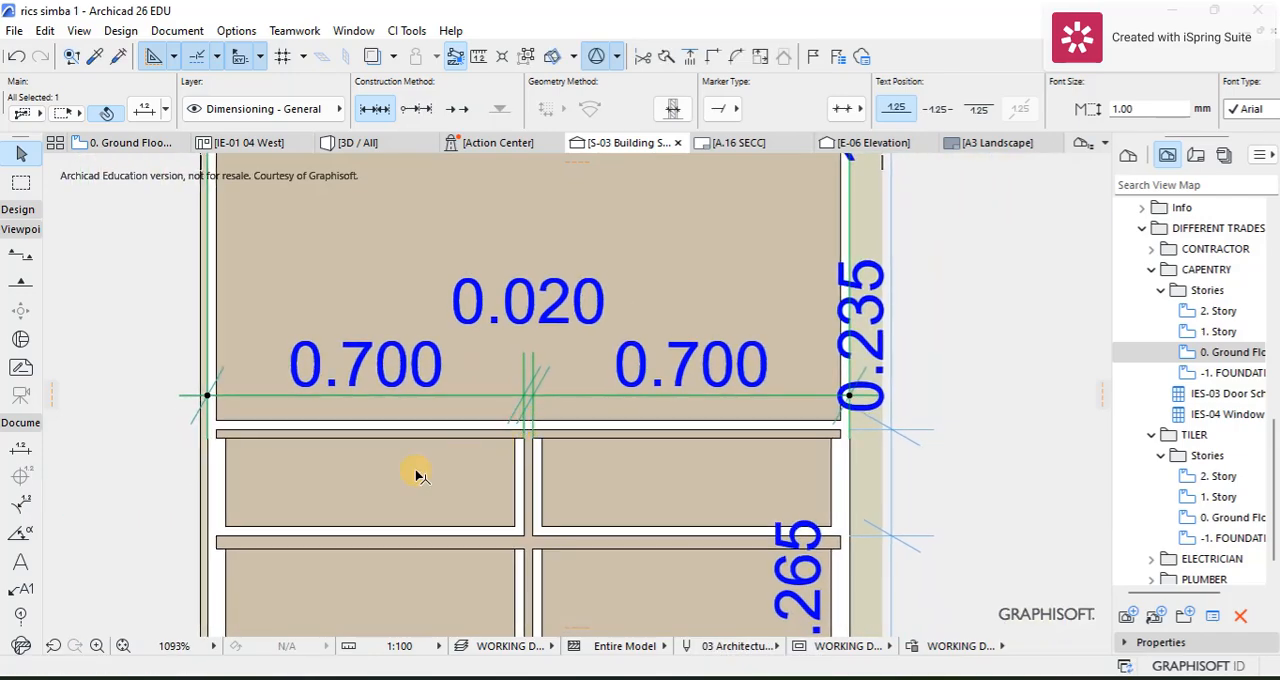
# Step: Add a dimension point at the inner face of the wardrobe's left side panel to the same width dimension
pyautogui.scroll(2, 187, 419)
pyautogui.scroll(-2, 222, 425)
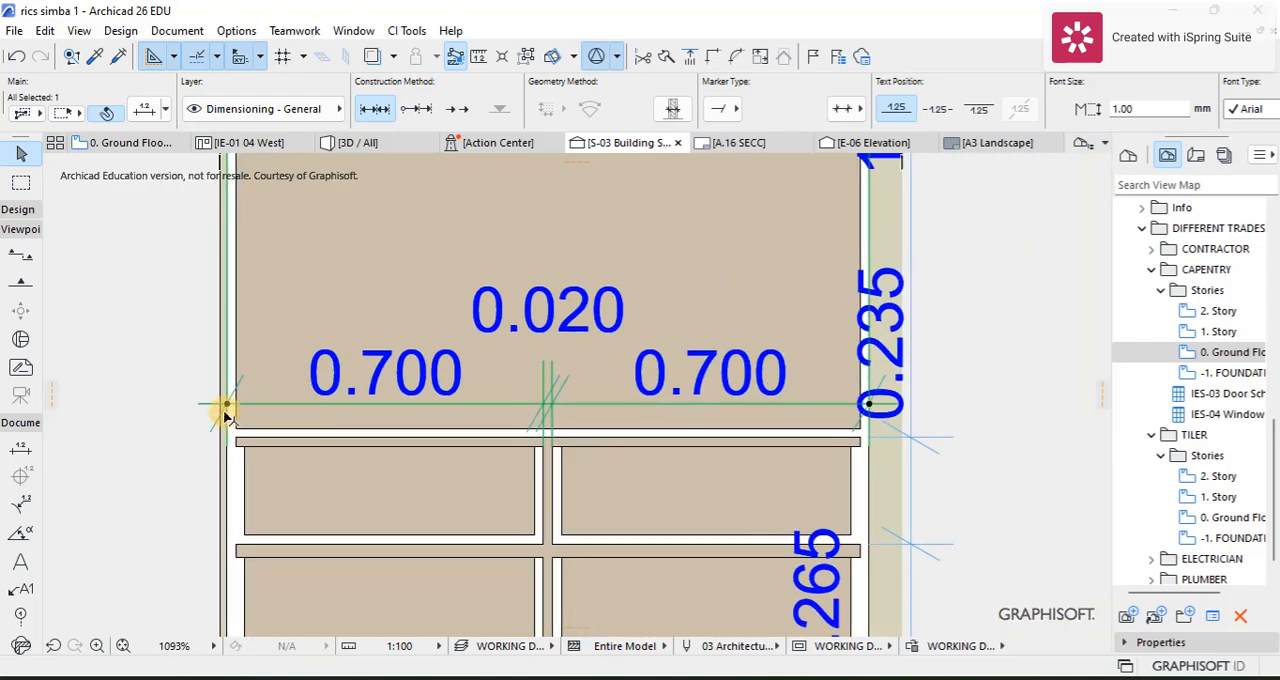
pyautogui.scroll(3, 228, 410)
pyautogui.click(245, 410)
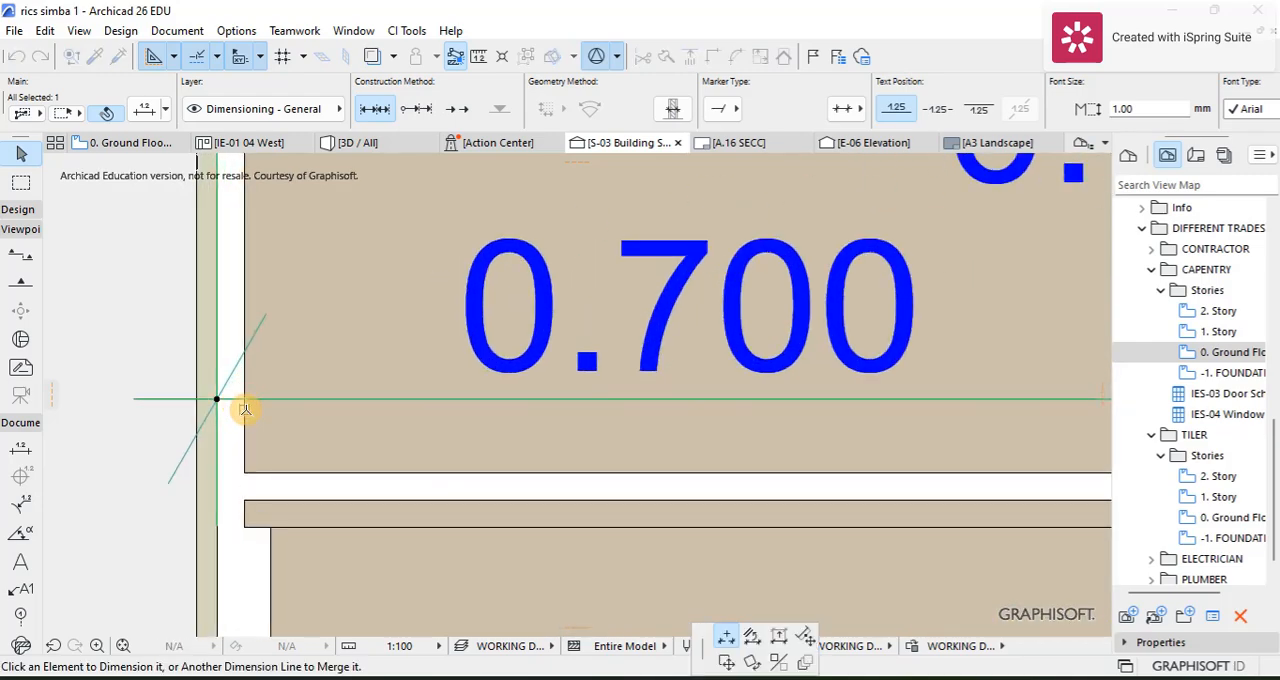
pyautogui.click(241, 418)
pyautogui.scroll(-3, 255, 425)
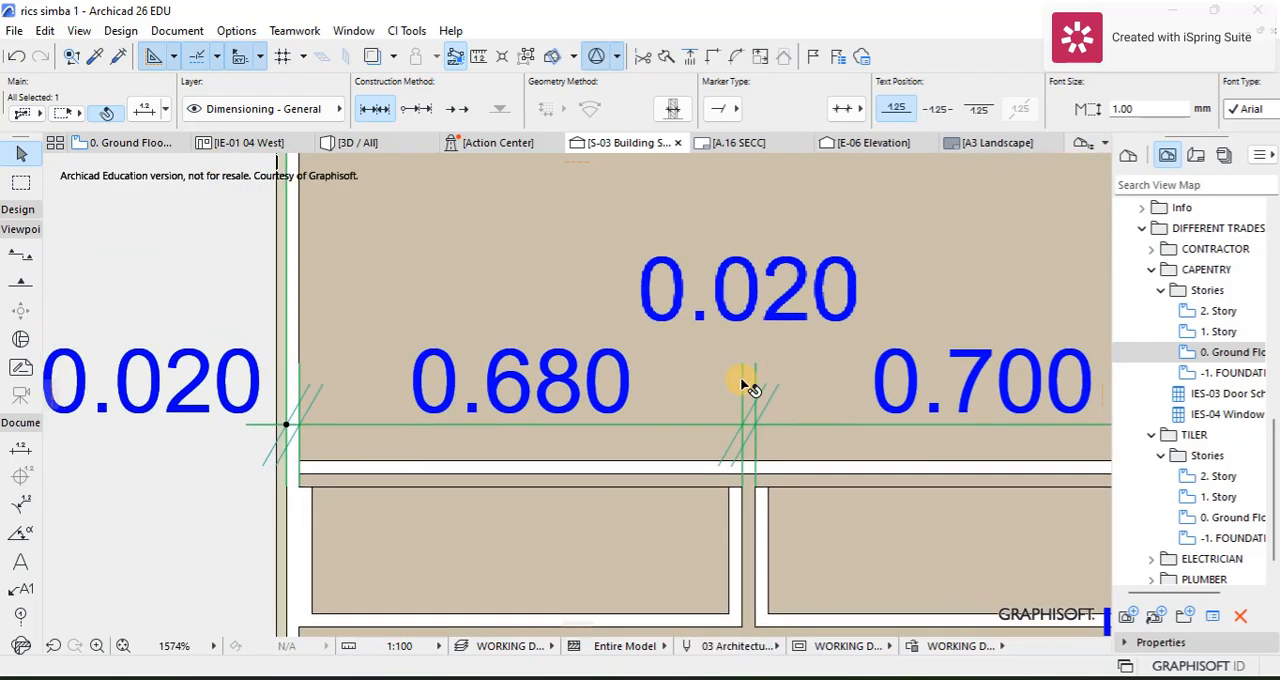
# Step: Examine the drawer and height dimensions across the wardrobe section and clear the selection
pyautogui.scroll(2, 630, 435)
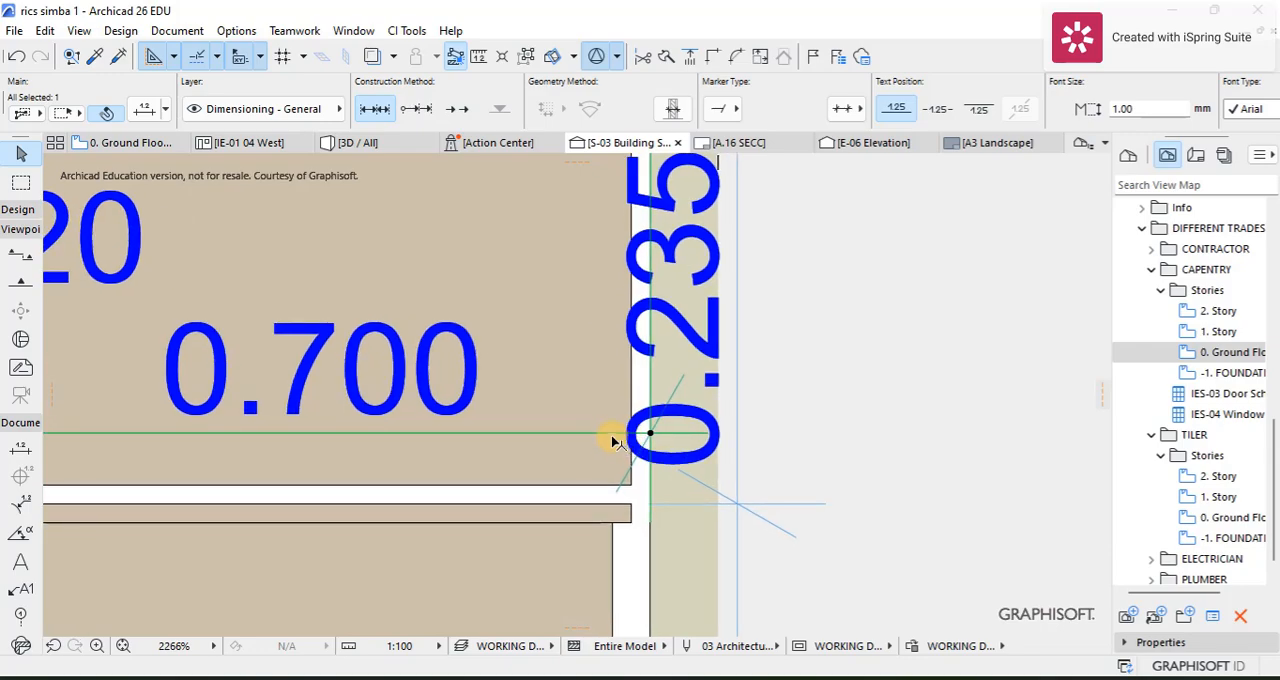
pyautogui.scroll(-3, 617, 437)
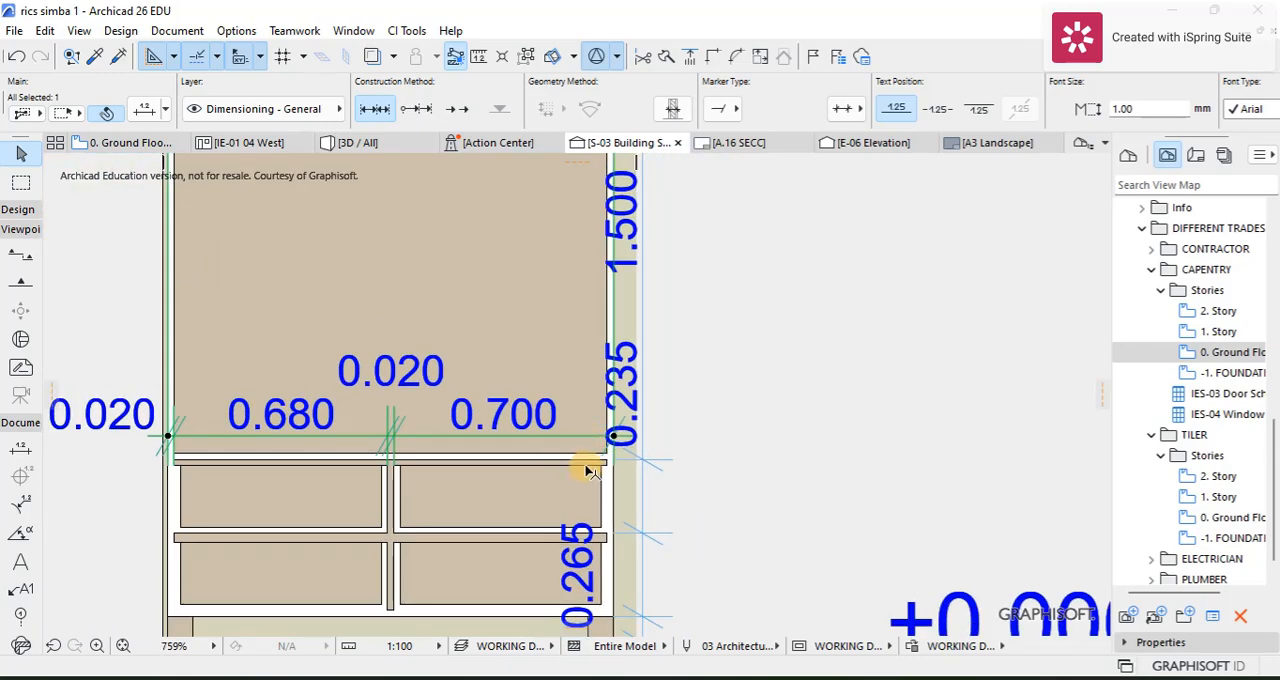
pyautogui.scroll(1, 600, 455)
pyautogui.scroll(-4, 528, 443)
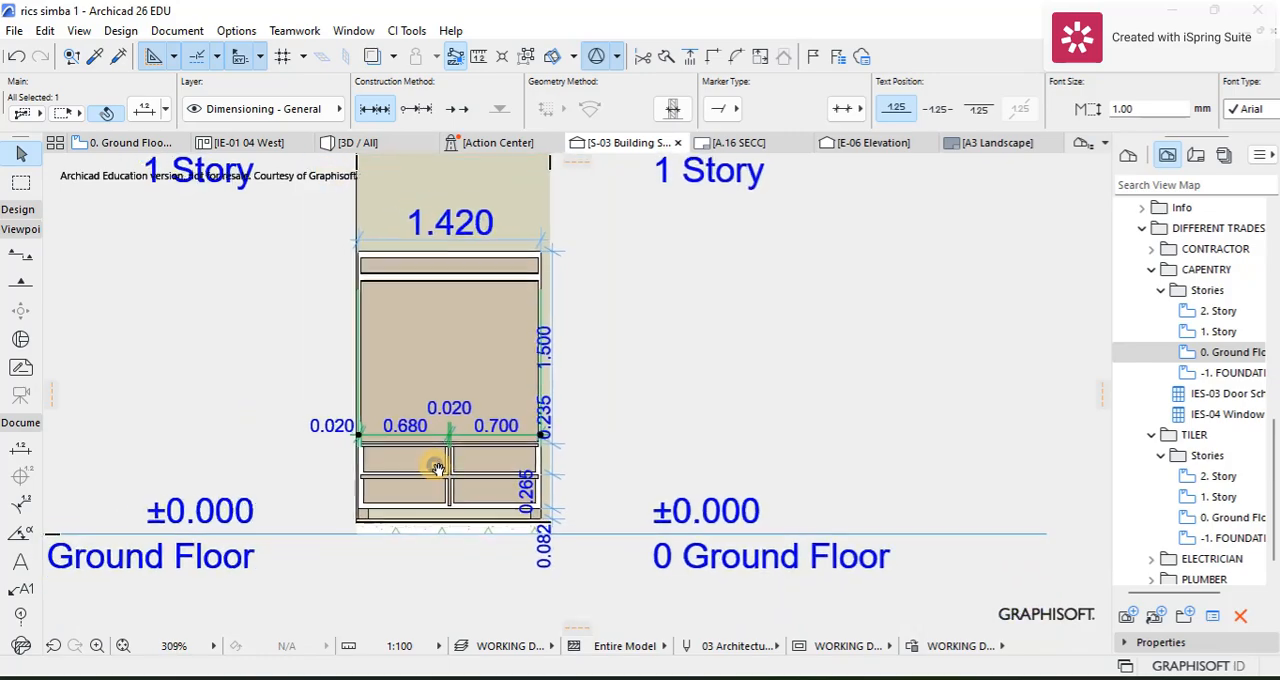
pyautogui.scroll(-2, 437, 469)
pyautogui.scroll(3, 432, 386)
pyautogui.scroll(-2, 452, 398)
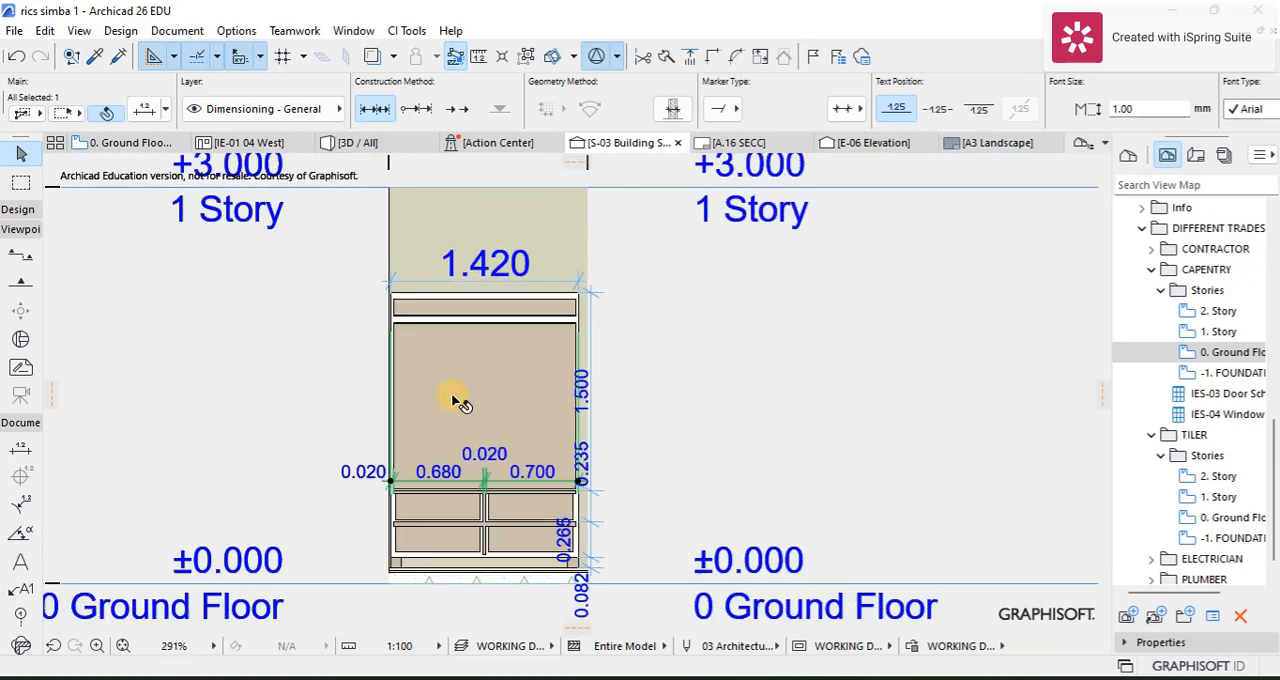
pyautogui.scroll(-1, 508, 357)
pyautogui.scroll(3, 531, 300)
pyautogui.scroll(-3, 520, 287)
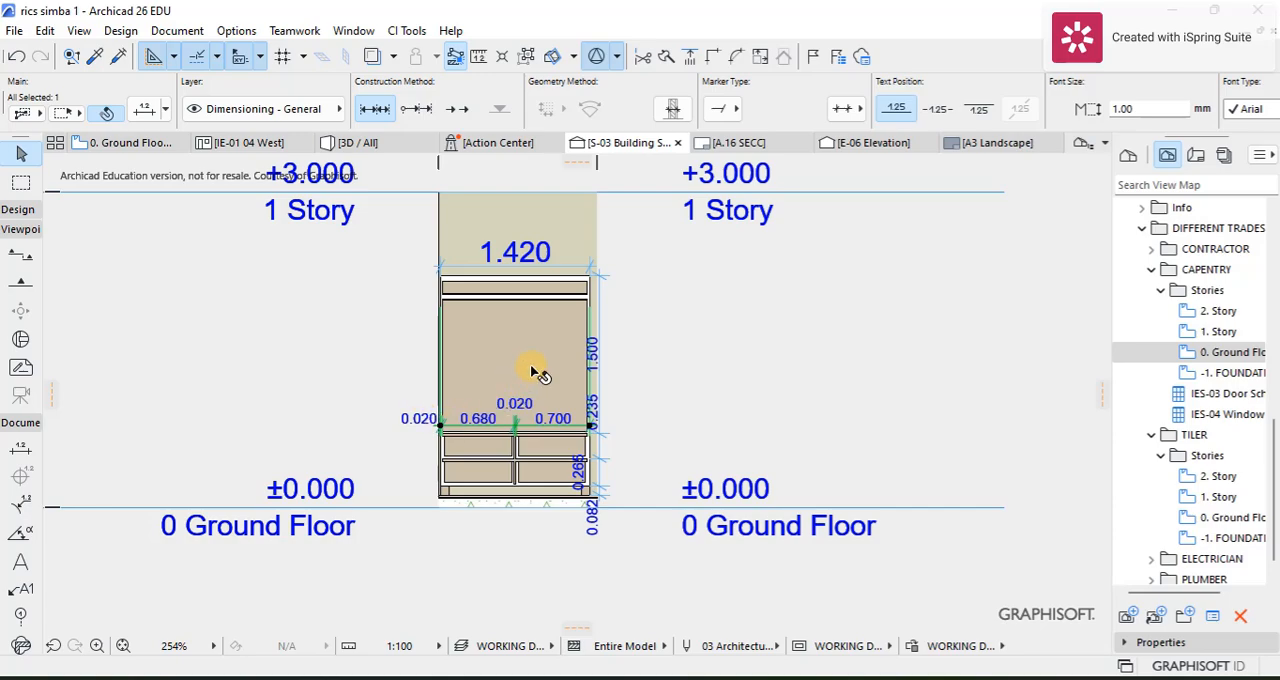
pyautogui.scroll(3, 535, 375)
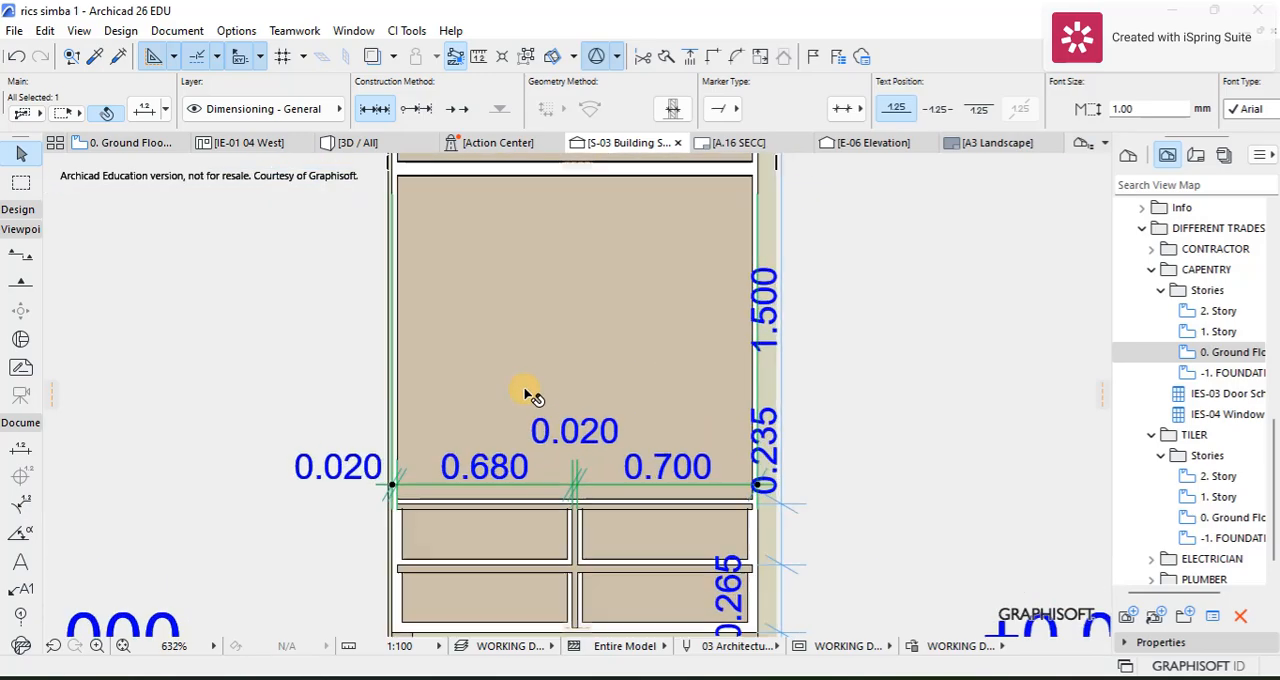
pyautogui.click(868, 410)
pyautogui.scroll(-3, 790, 412)
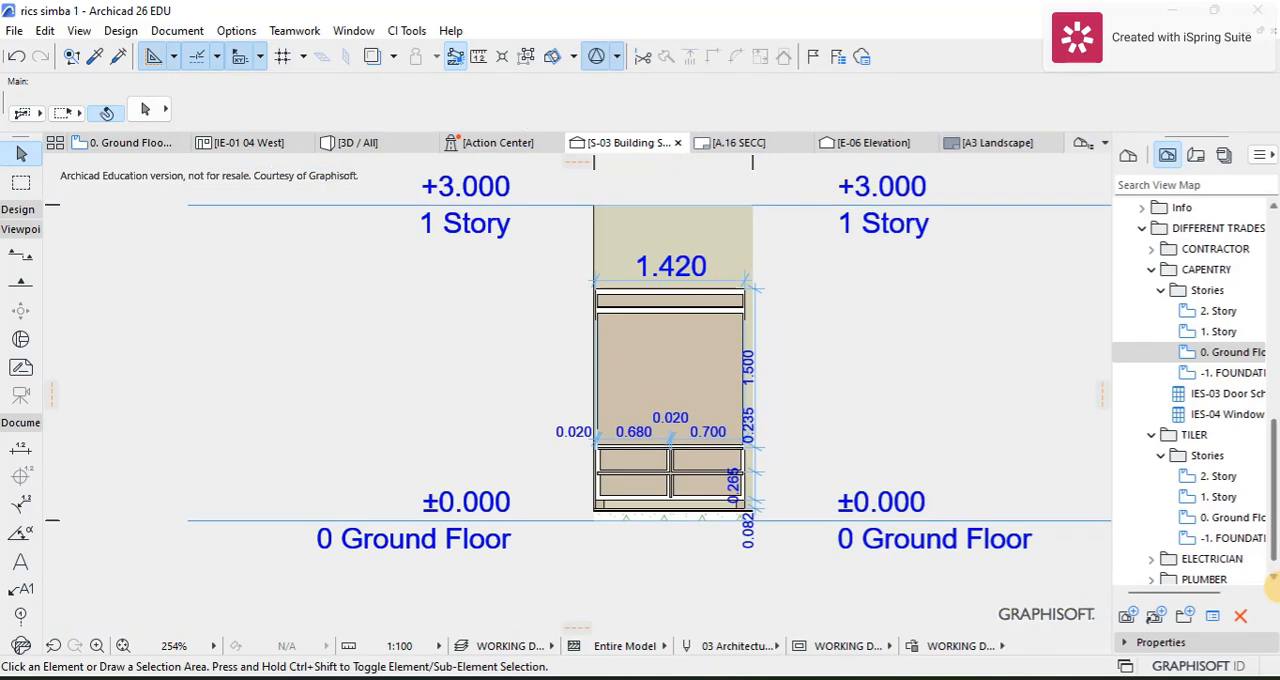
pyautogui.scroll(-1, 1150, 420)
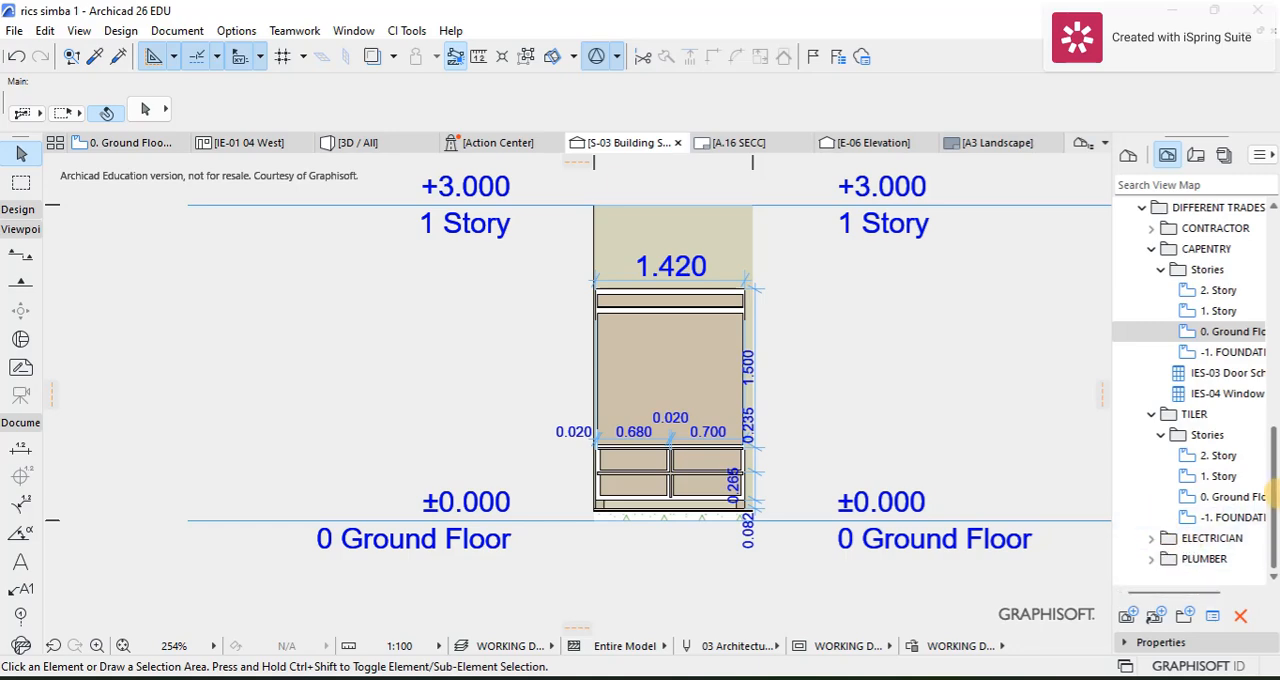
pyautogui.click(855, 378)
pyautogui.click(870, 360)
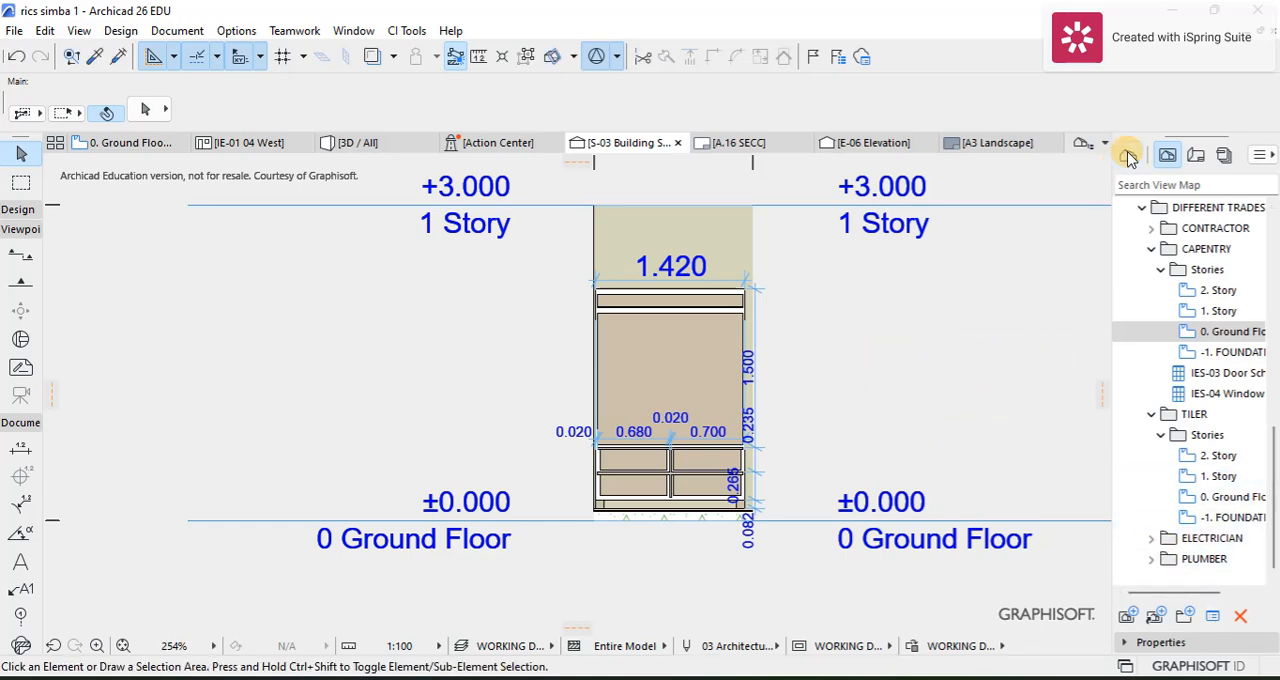
pyautogui.click(1261, 156)
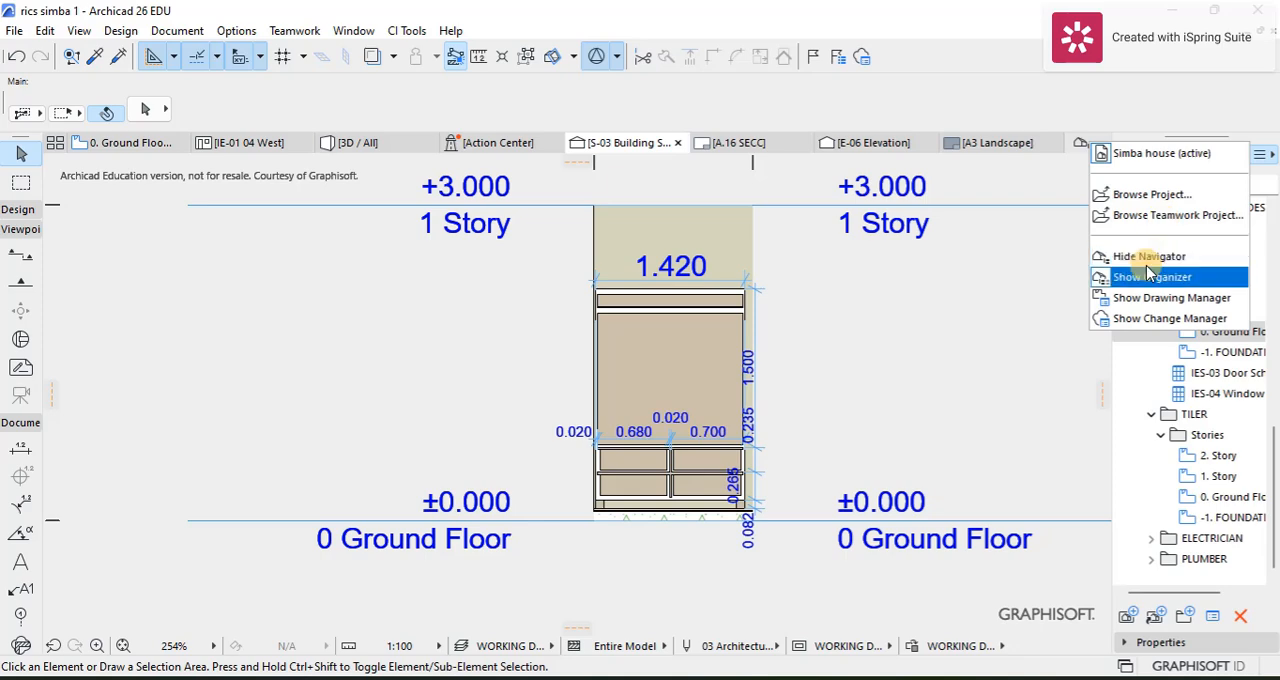
pyautogui.click(874, 366)
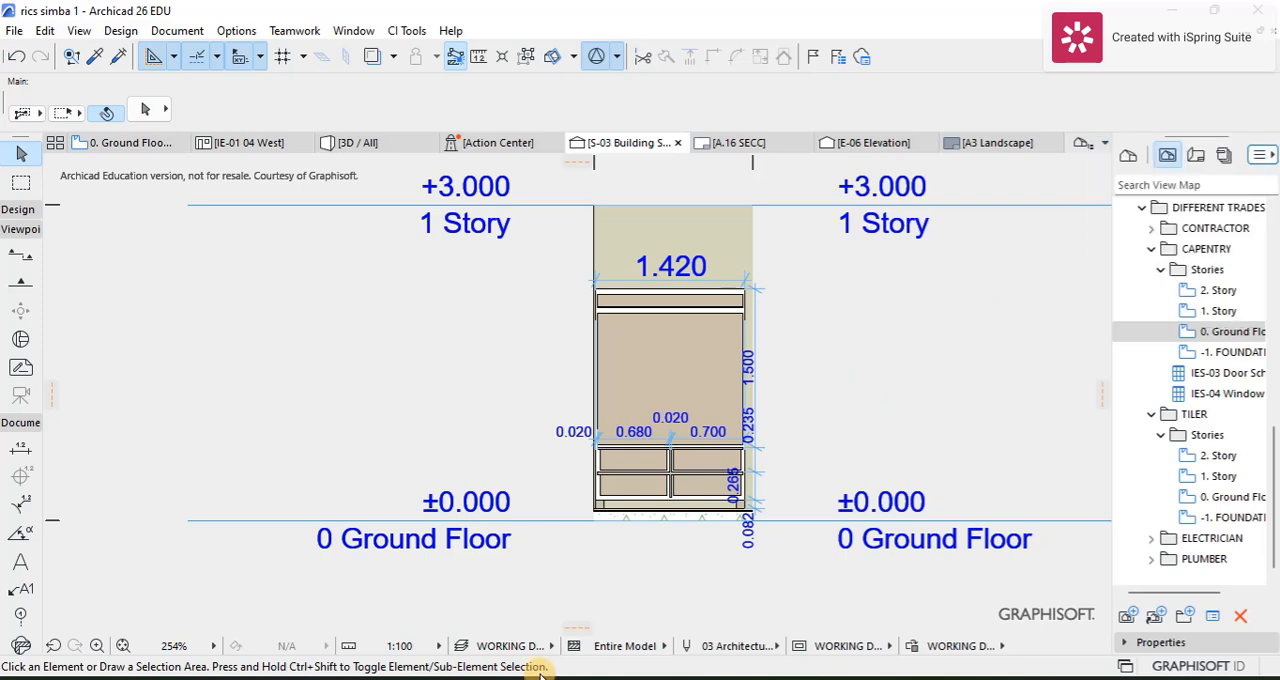
# Step: Set the wardrobe section's drawing scale to 1:50
pyautogui.click(437, 648)
pyautogui.click(480, 512)
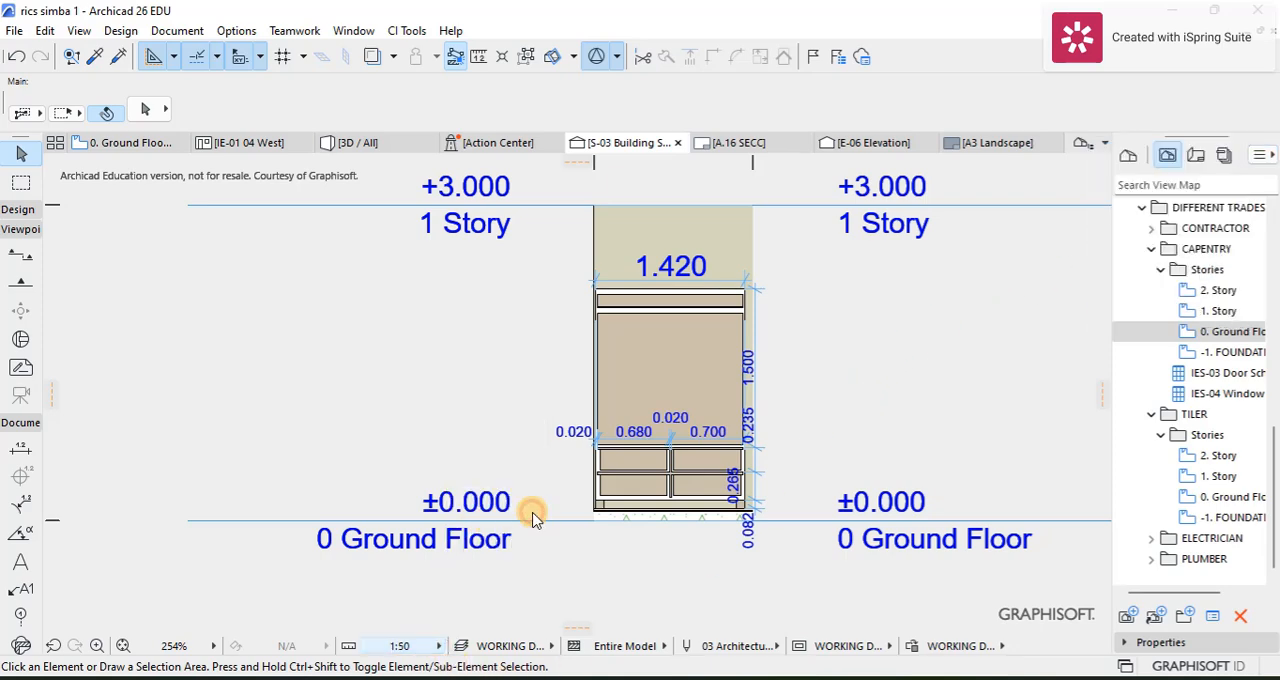
pyautogui.scroll(-2, 777, 445)
pyautogui.moveTo(780, 440); pyautogui.dragTo(497, 460, button='middle')
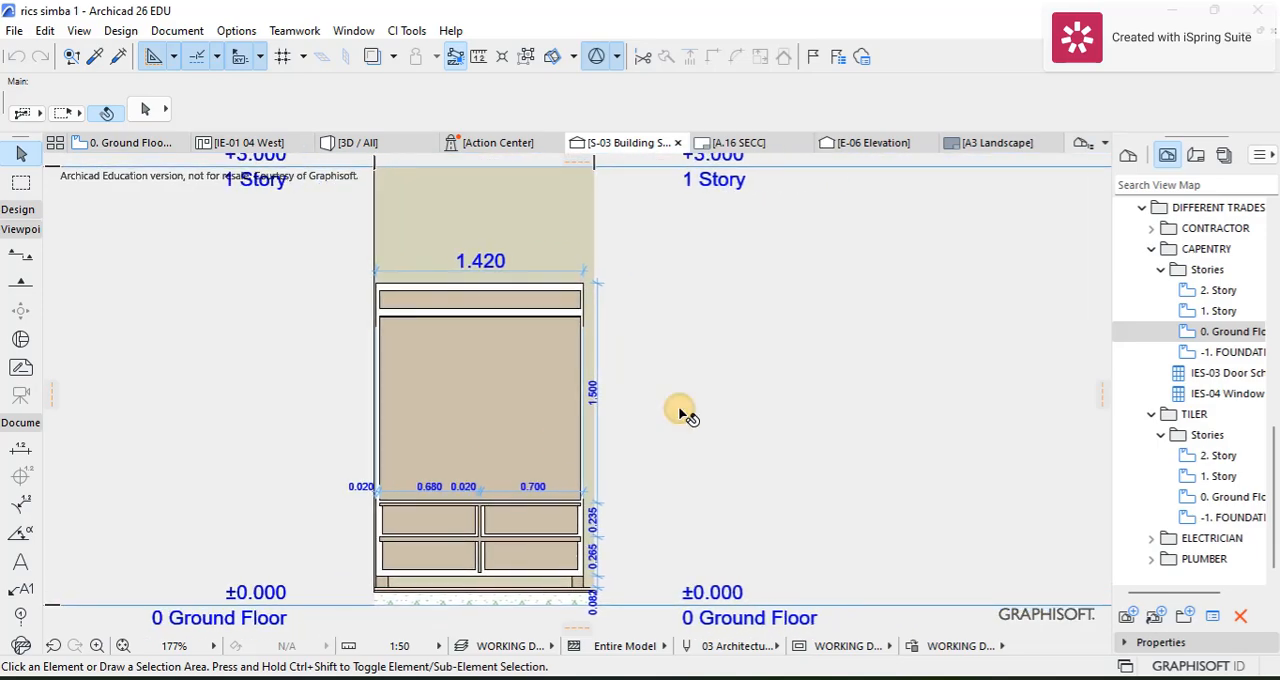
# Step: Save the IE-01 interior elevation set as a view in the CAPENTRY folder through the Organizer
pyautogui.click(1258, 160)
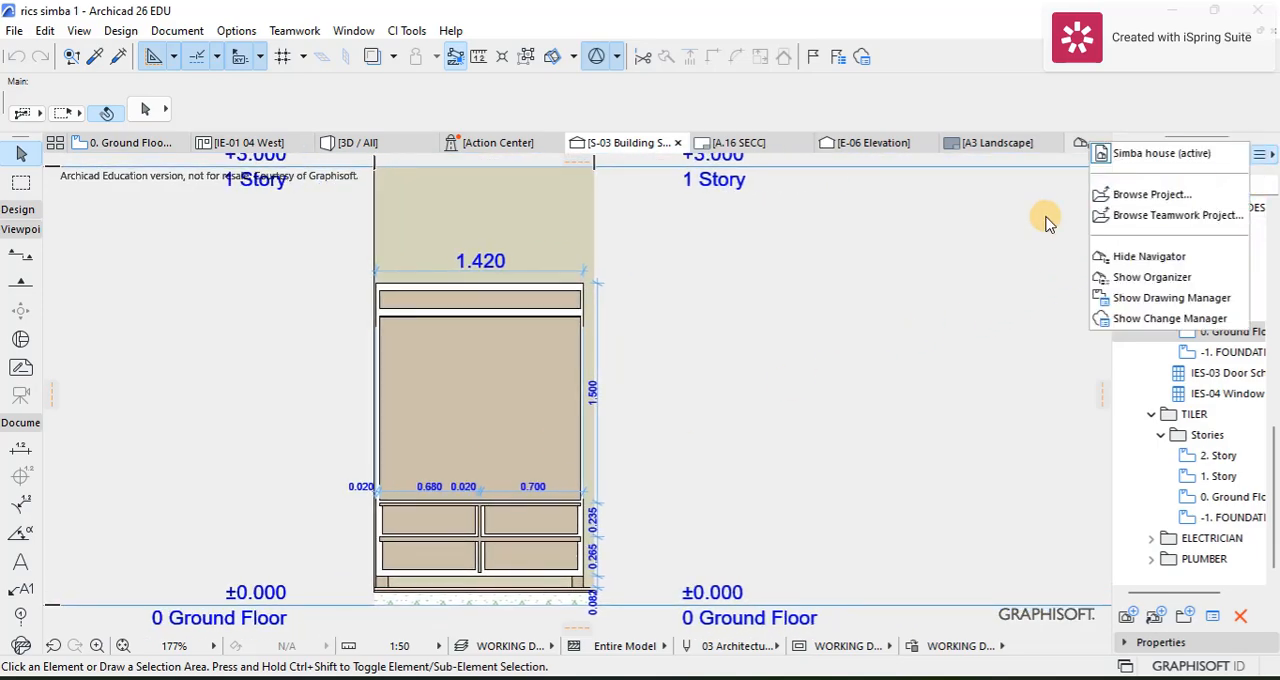
pyautogui.click(1058, 293)
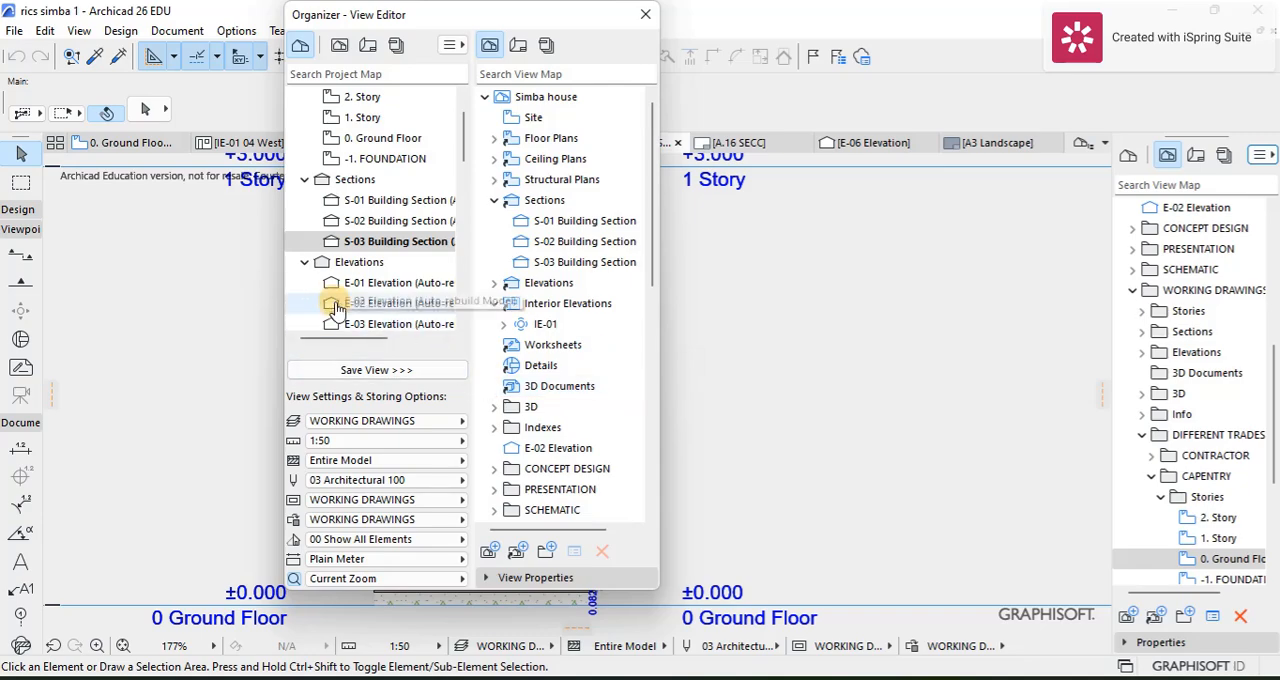
pyautogui.scroll(-10, 354, 318)
pyautogui.scroll(10, 364, 316)
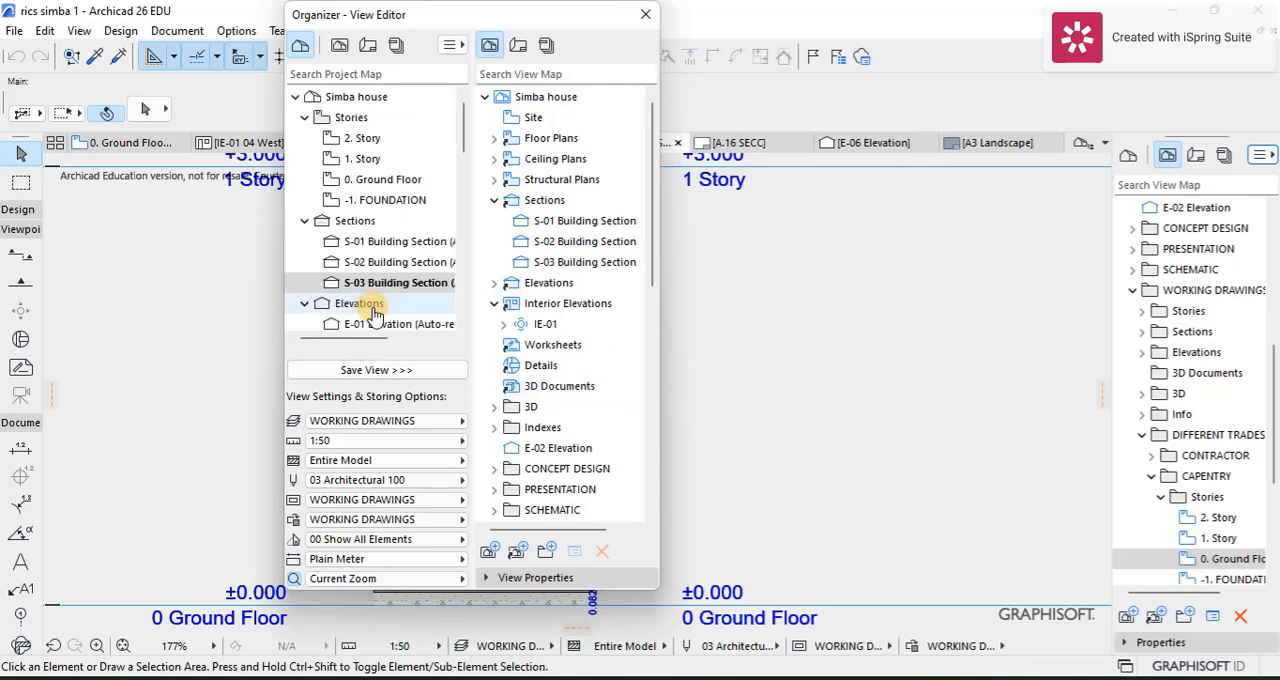
pyautogui.scroll(-10, 350, 290)
pyautogui.scroll(3, 340, 280)
pyautogui.scroll(-3, 355, 270)
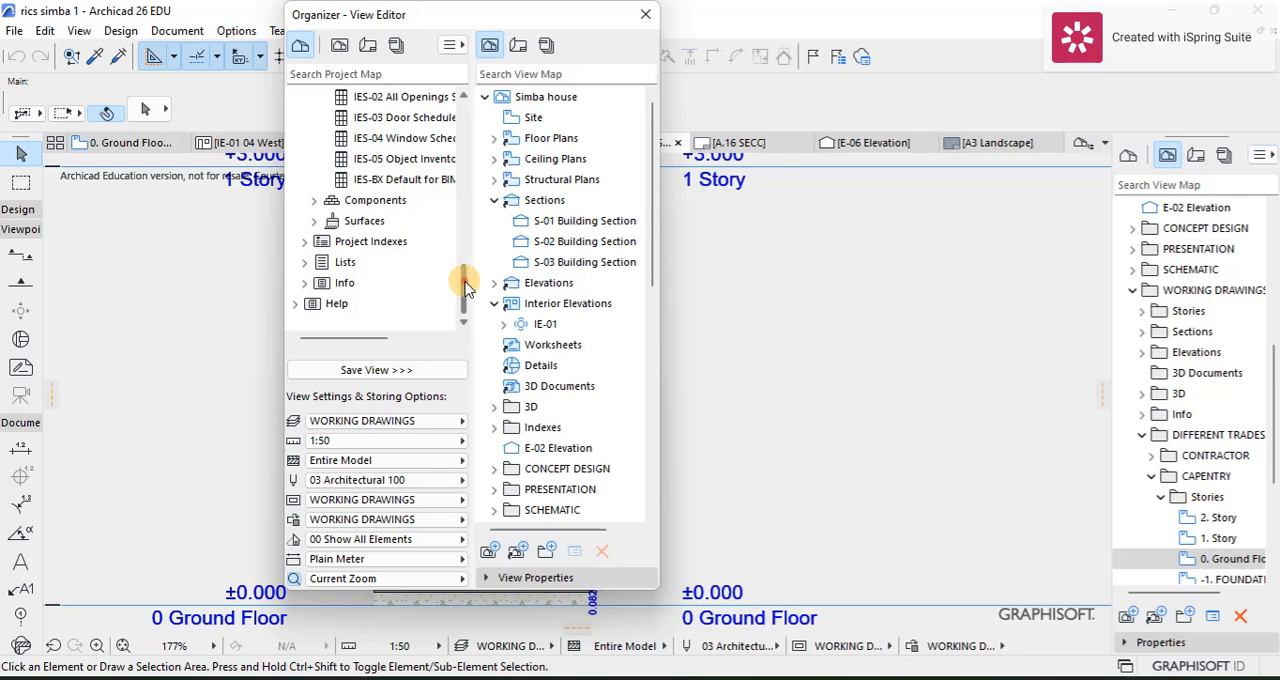
pyautogui.moveTo(465, 285); pyautogui.dragTo(464, 200)
pyautogui.click(313, 179)
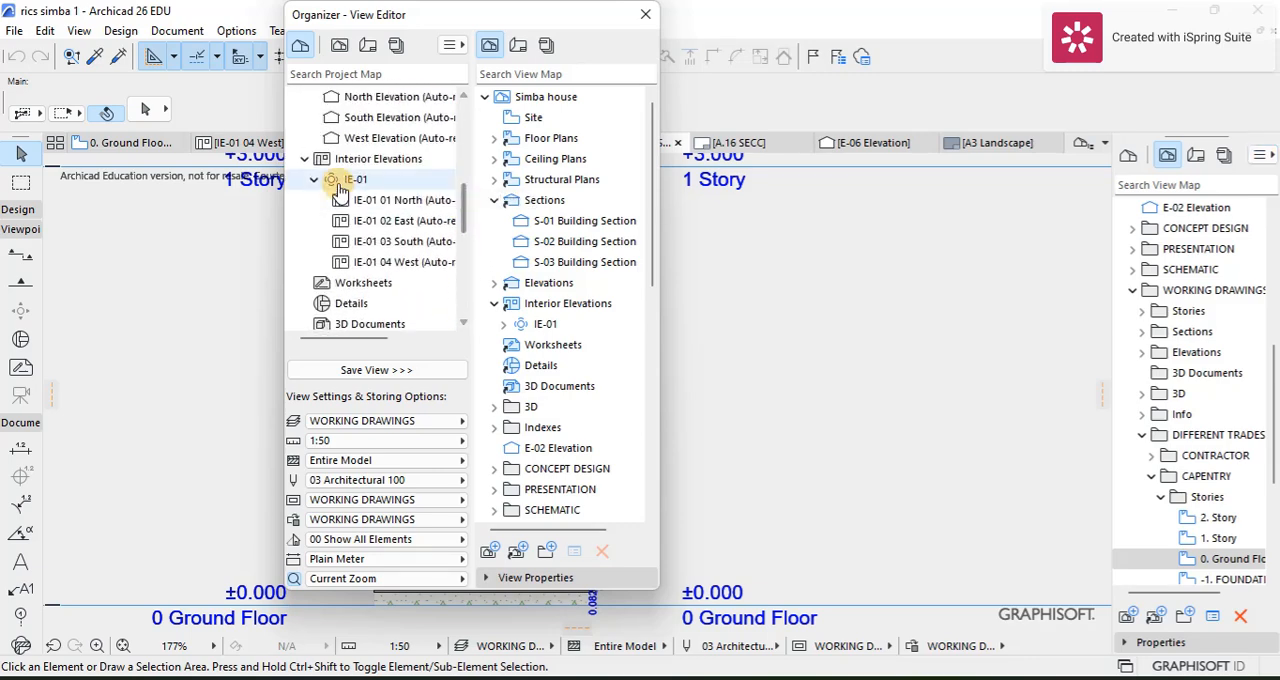
pyautogui.click(352, 186)
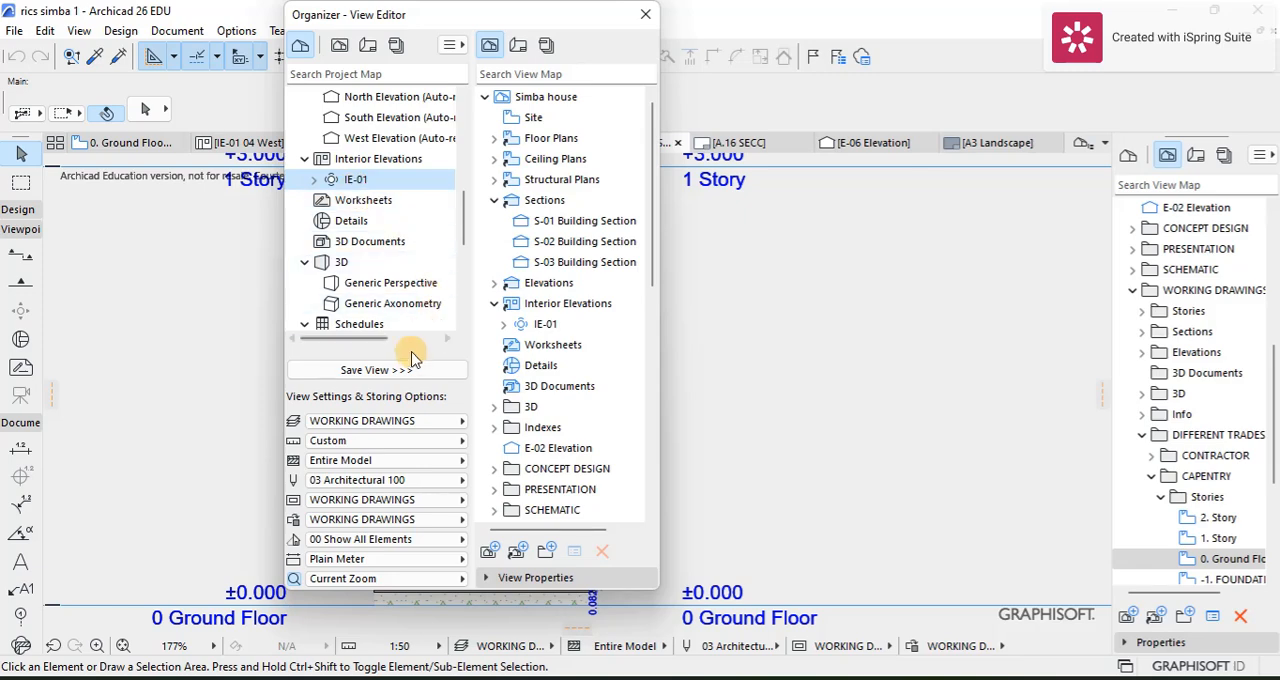
pyautogui.scroll(-5, 517, 350)
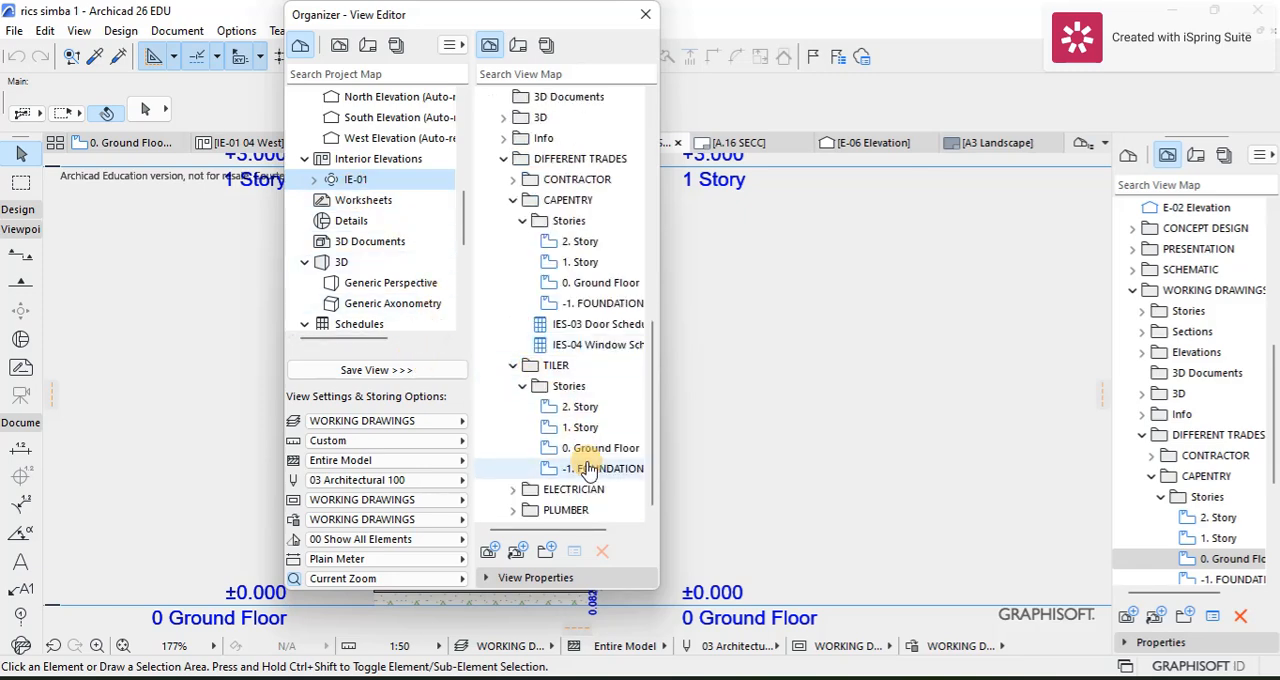
pyautogui.click(512, 200)
pyautogui.click(545, 345)
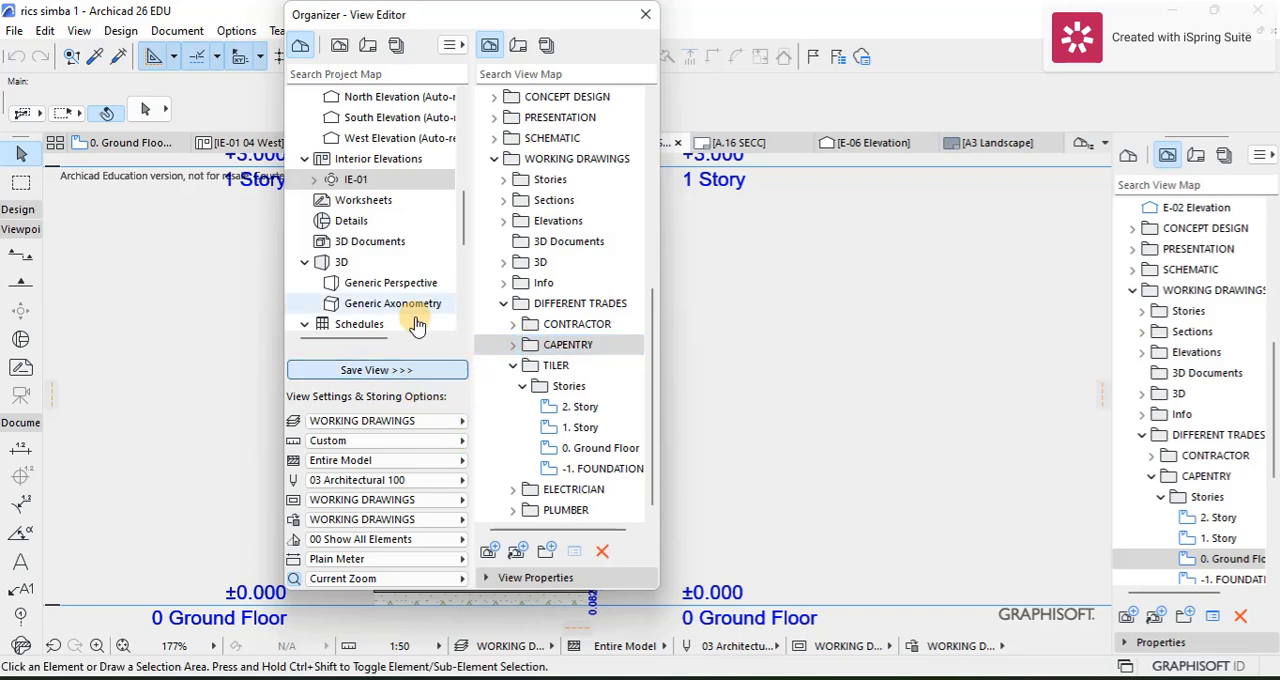
# Step: Save the IE-01 interior elevation set in the TILER folder as well and close the Organizer
pyautogui.click(366, 184)
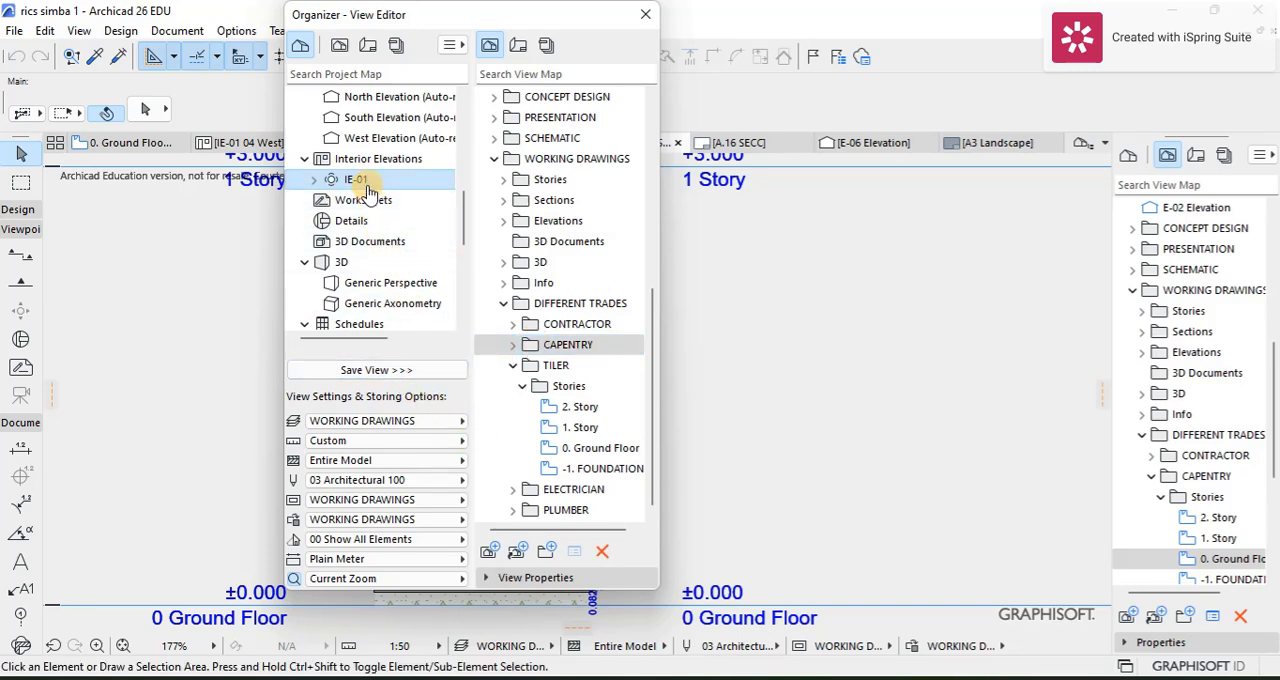
pyautogui.click(512, 365)
pyautogui.click(550, 469)
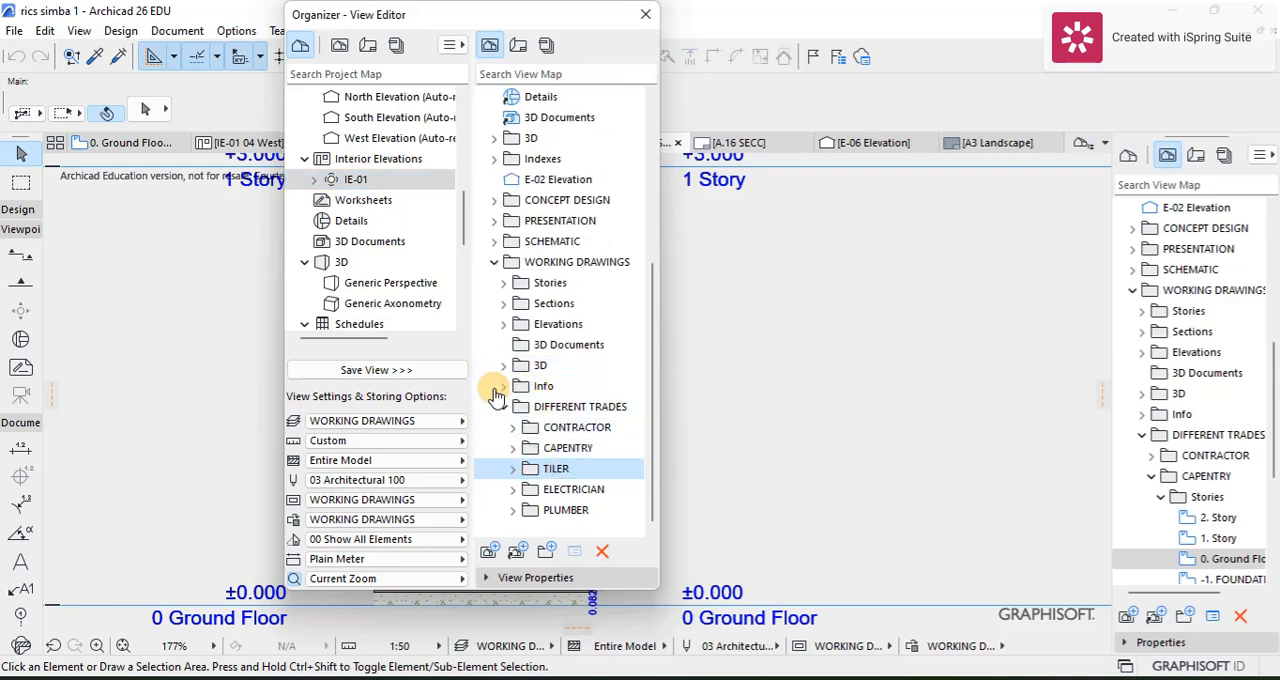
pyautogui.click(376, 370)
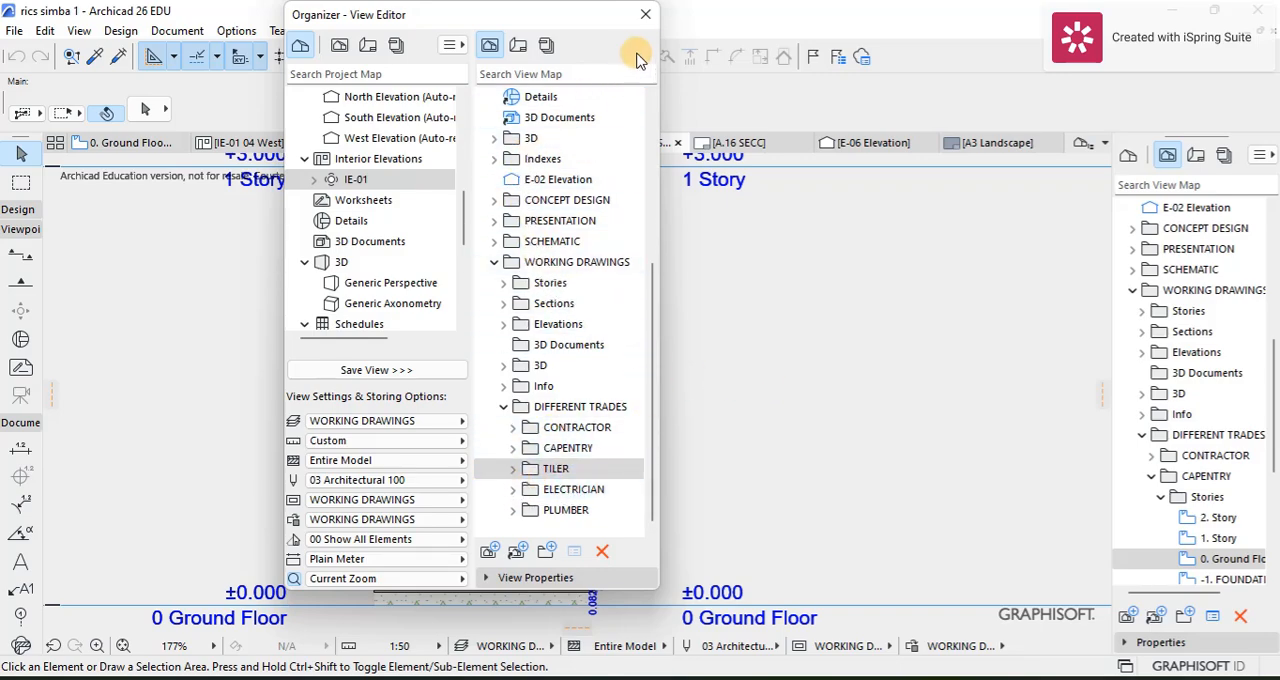
pyautogui.click(645, 17)
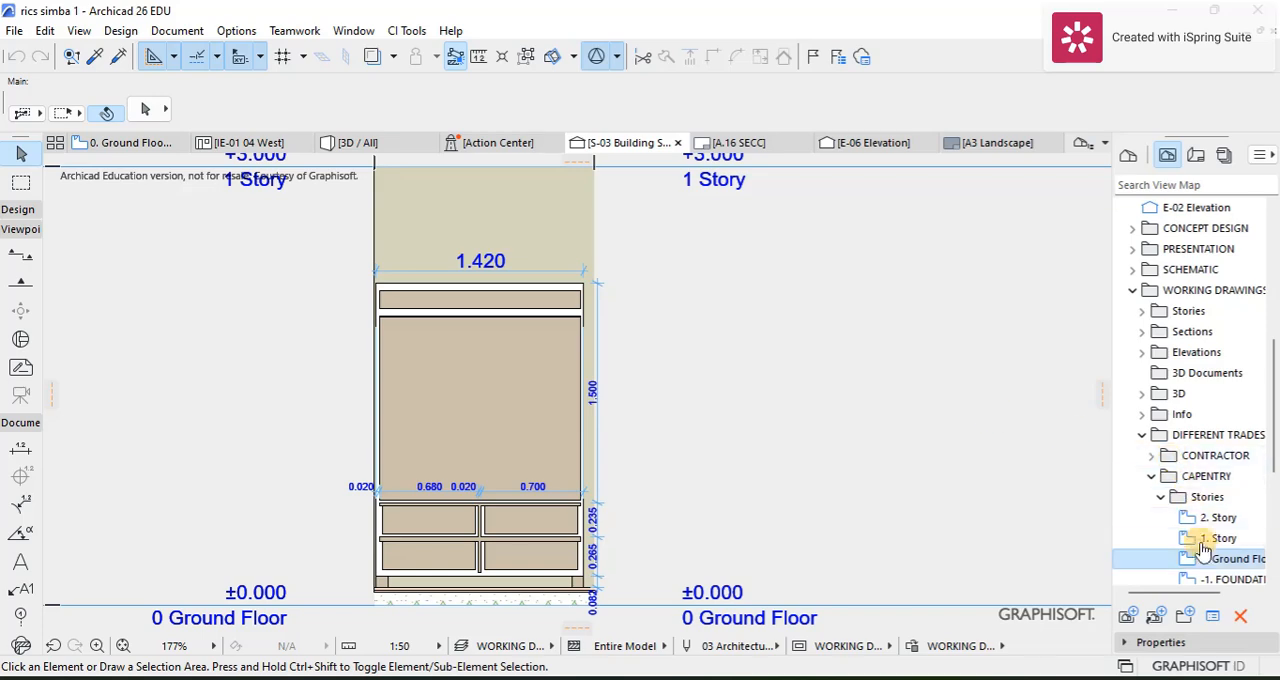
# Step: Return to the ground floor plan and select the wardrobe's section marker to identify its ID
pyautogui.scroll(-3, 560, 245)
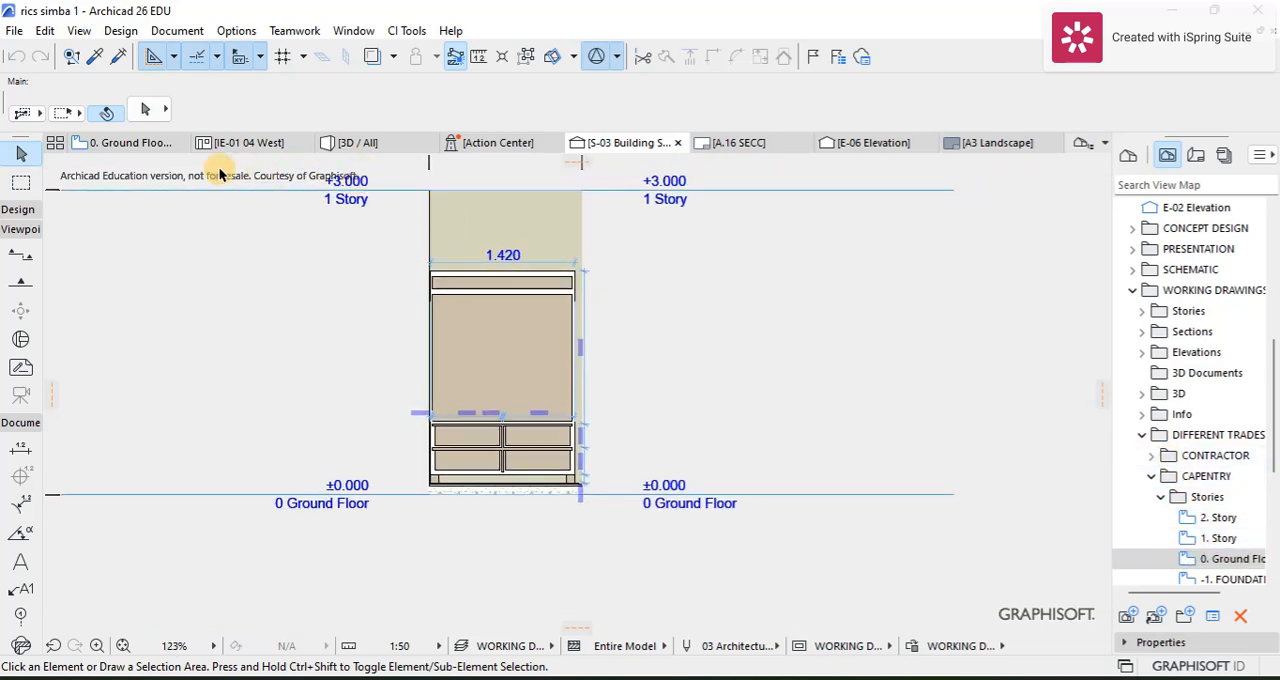
pyautogui.click(130, 143)
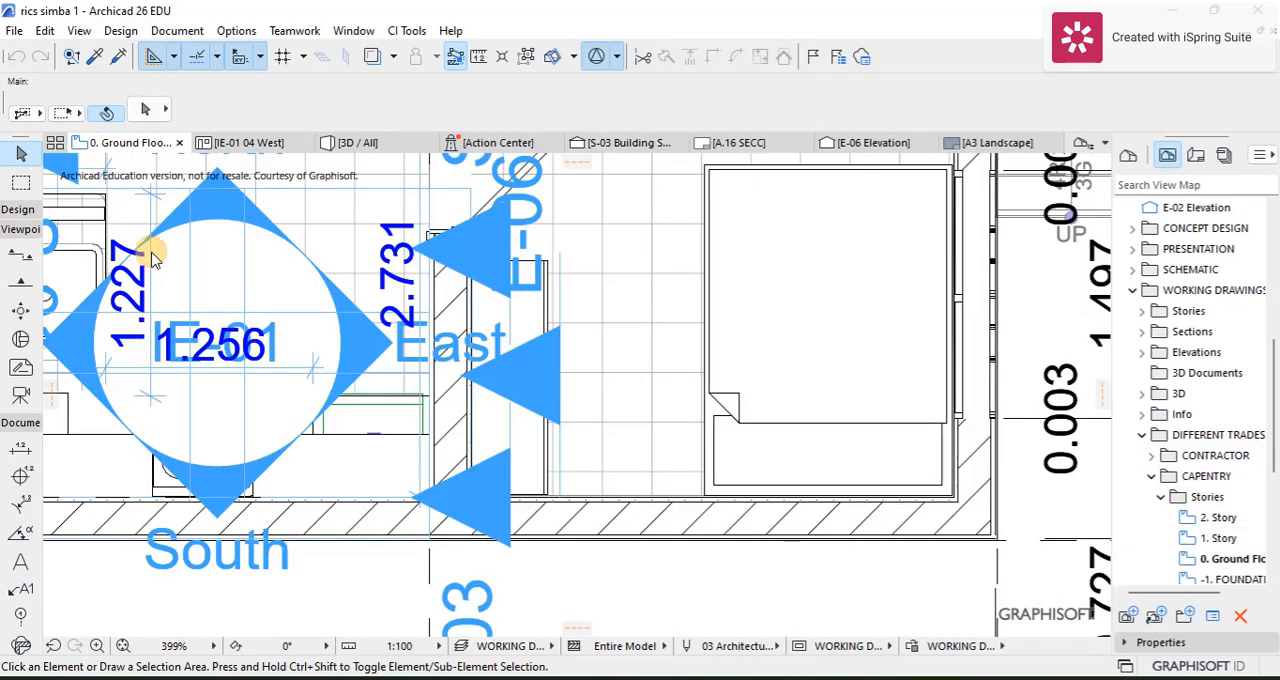
pyautogui.click(385, 325)
pyautogui.scroll(-3, 523, 517)
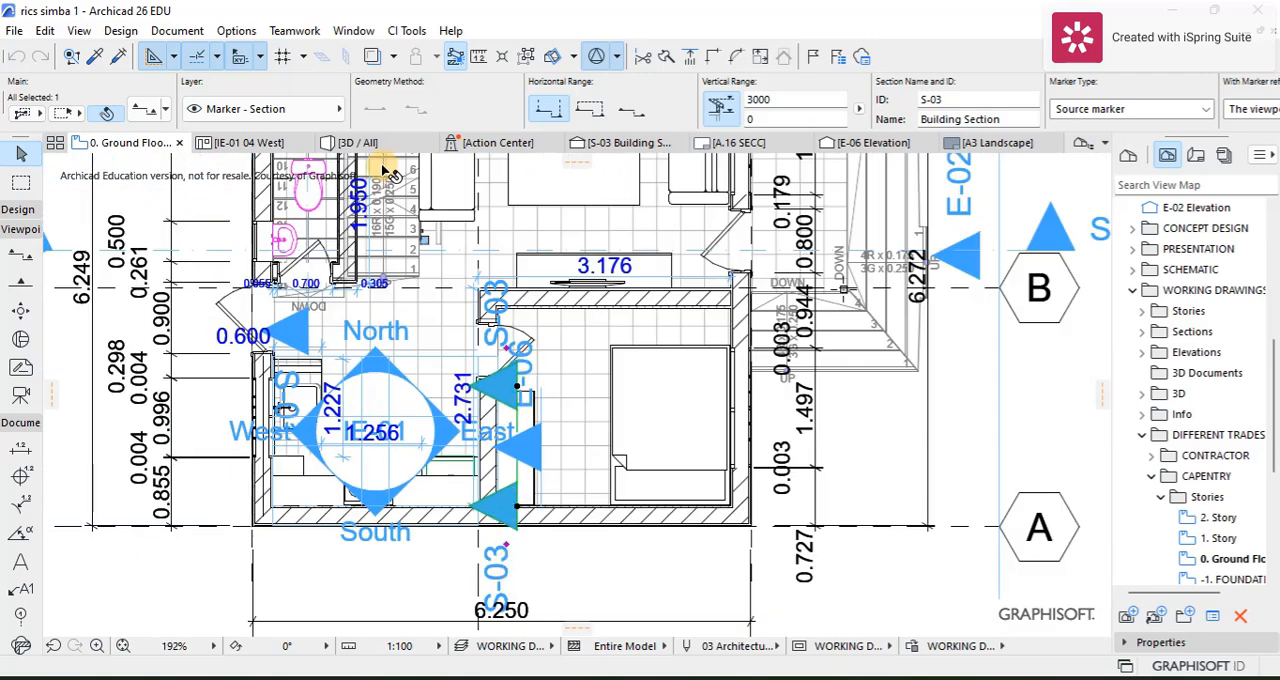
# Step: Save the S-03 Building Section as a view in the CAPENTRY folder through the Organizer
pyautogui.click(1260, 155)
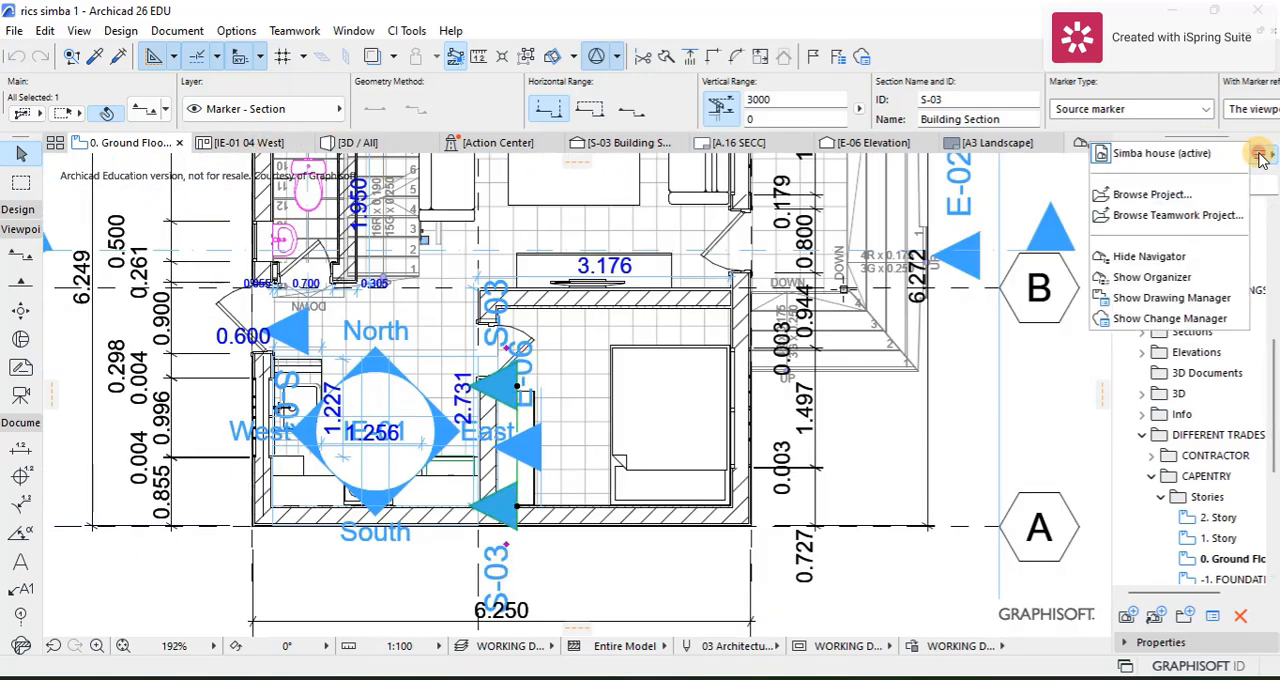
pyautogui.click(1148, 280)
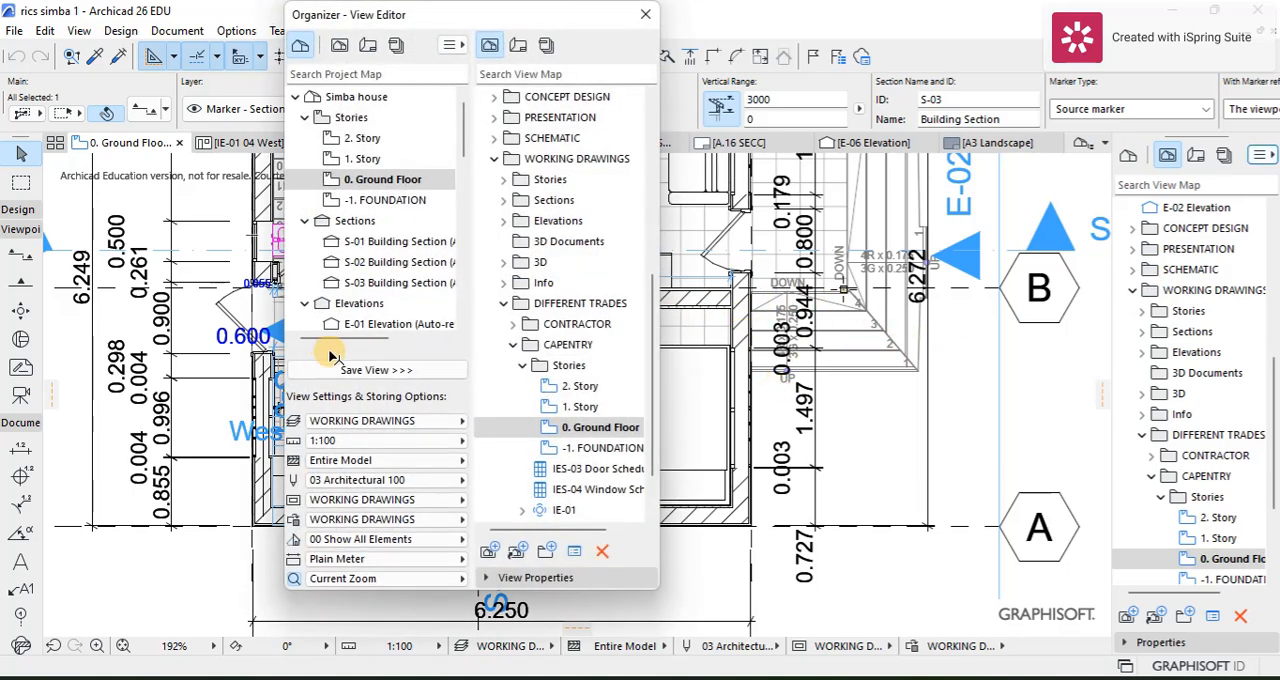
pyautogui.click(335, 283)
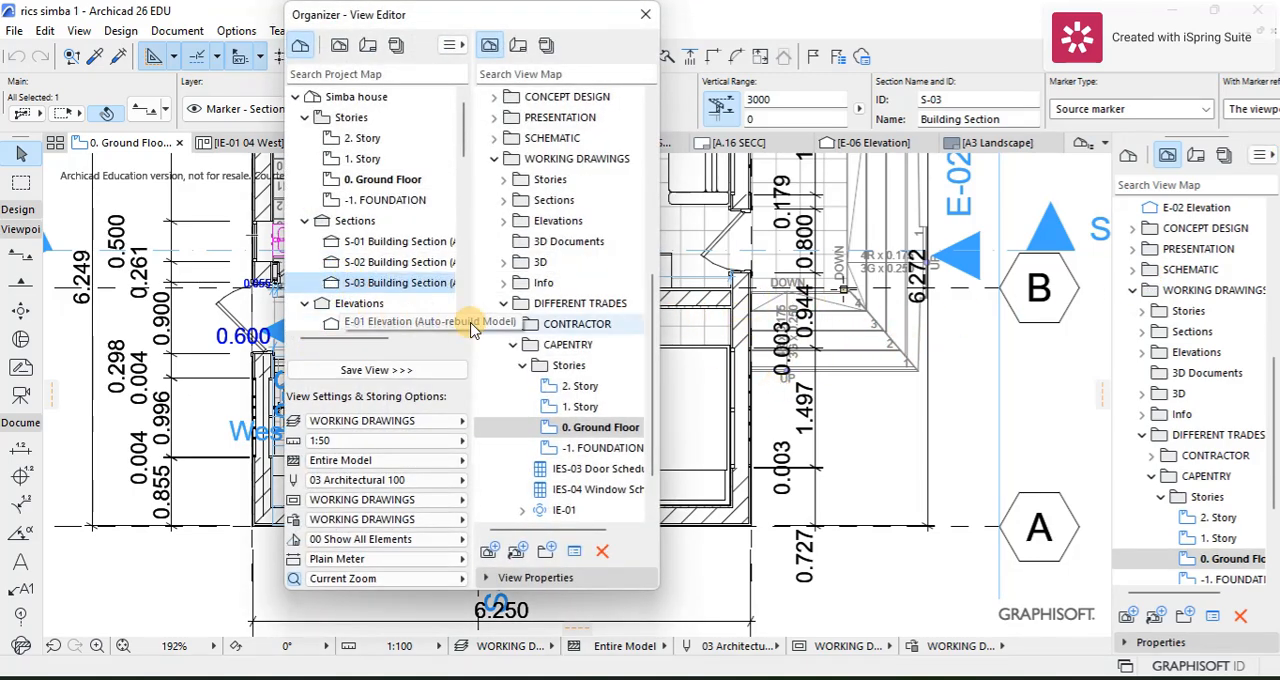
pyautogui.click(513, 344)
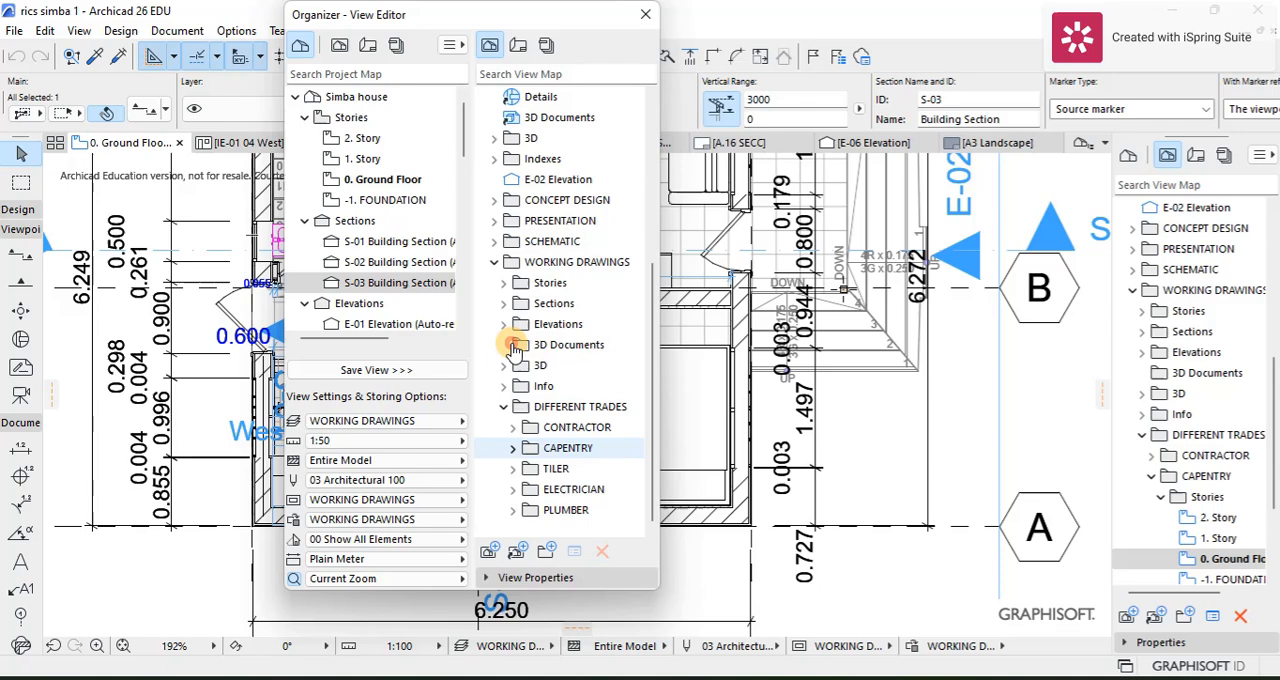
pyautogui.click(555, 448)
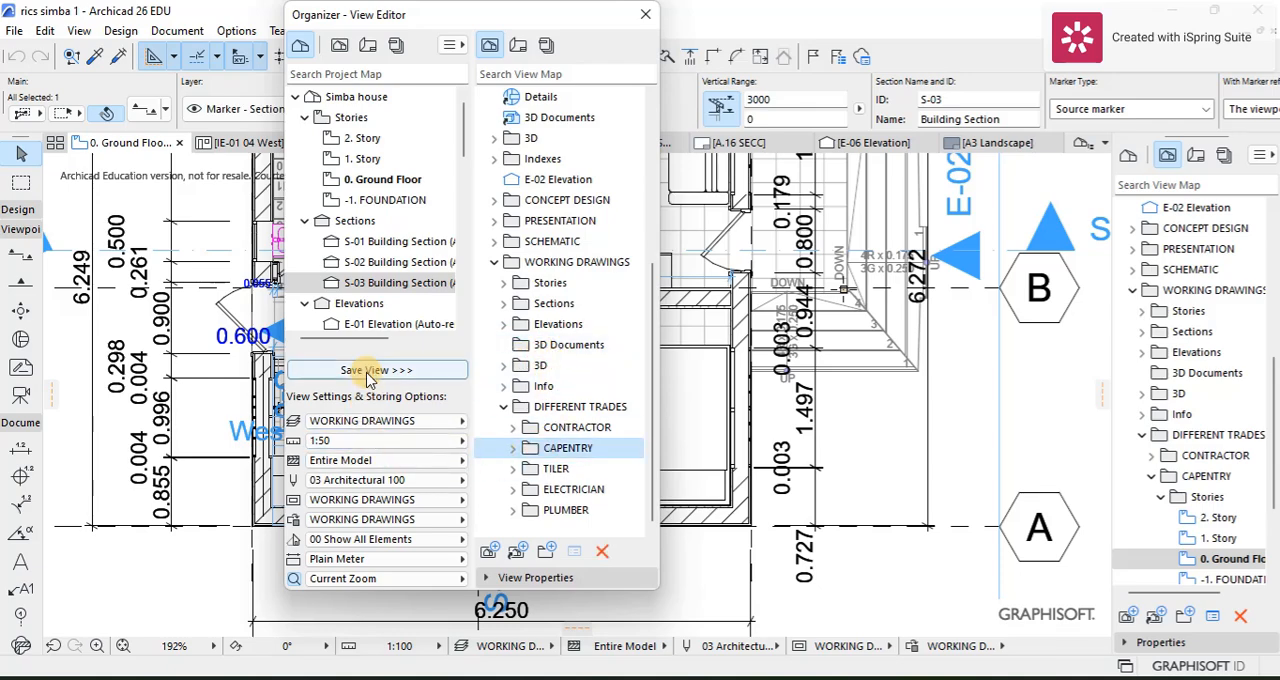
pyautogui.rightClick(338, 284)
pyautogui.click(424, 615)
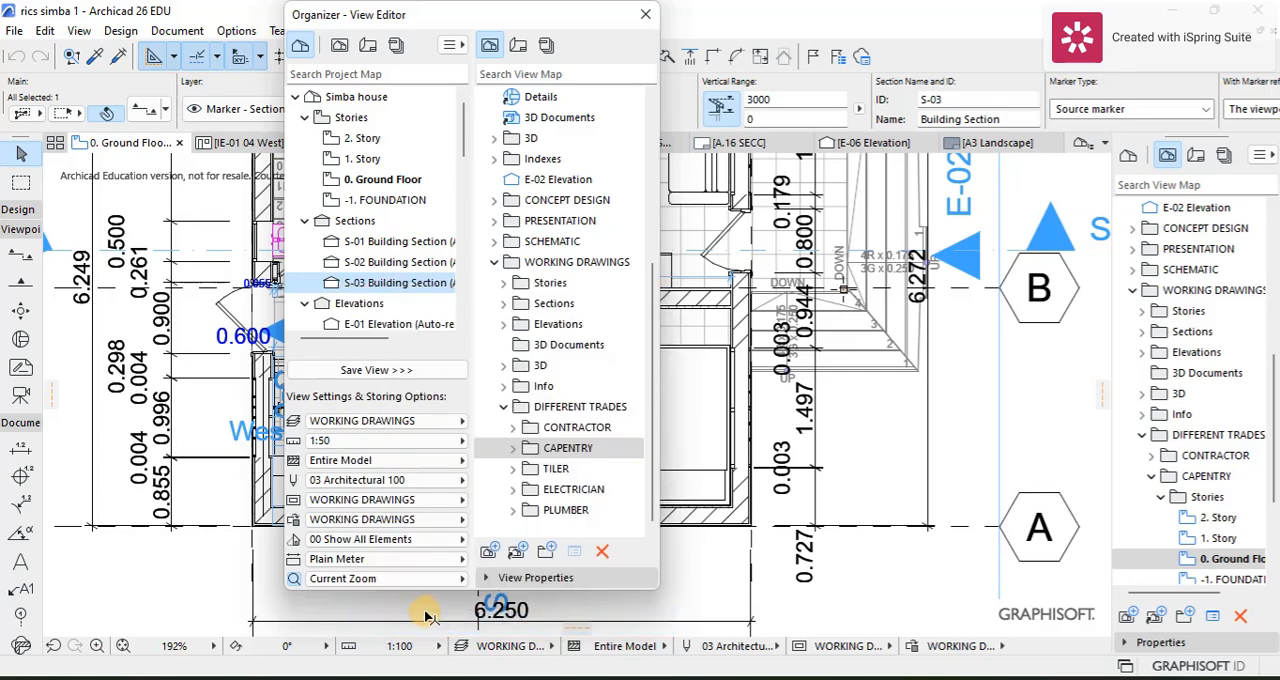
pyautogui.click(445, 81)
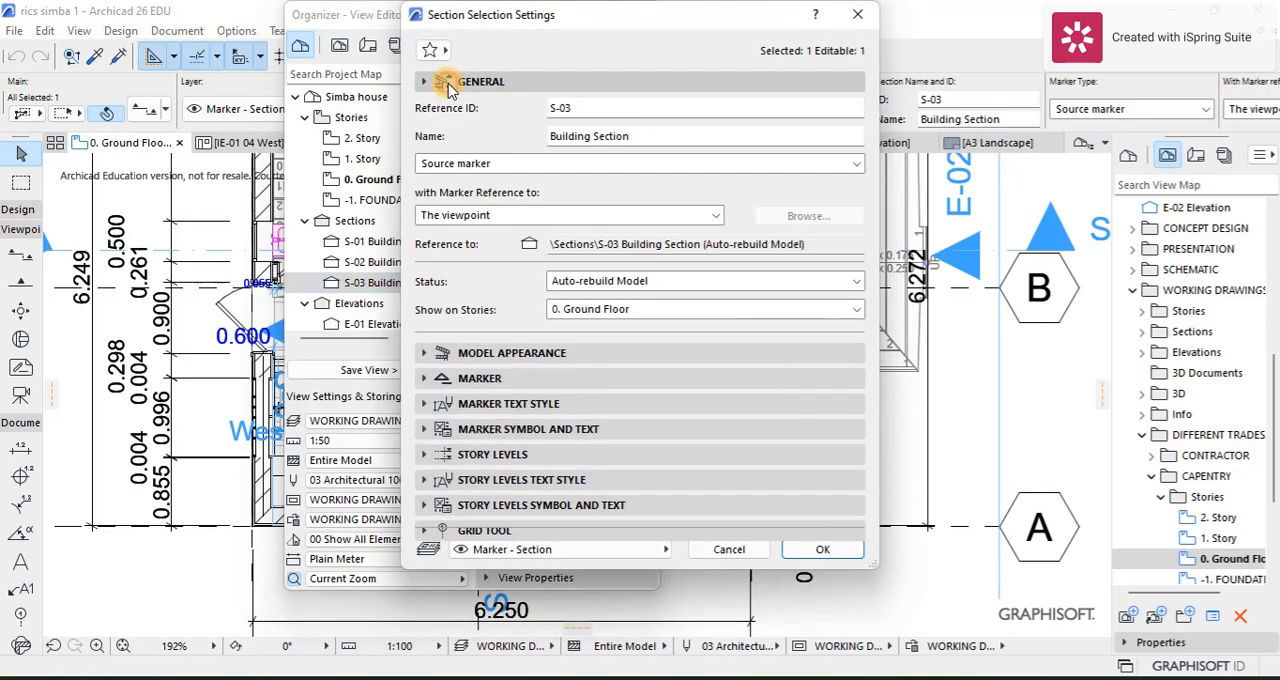
pyautogui.click(492, 453)
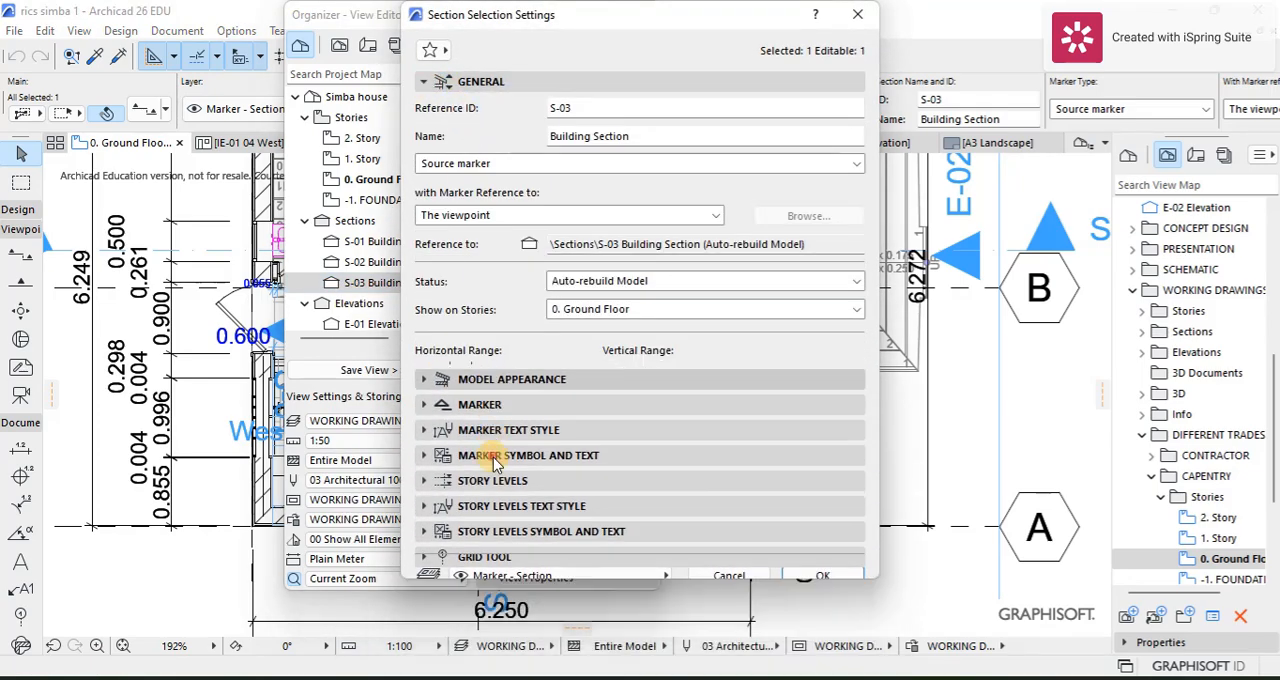
pyautogui.click(857, 14)
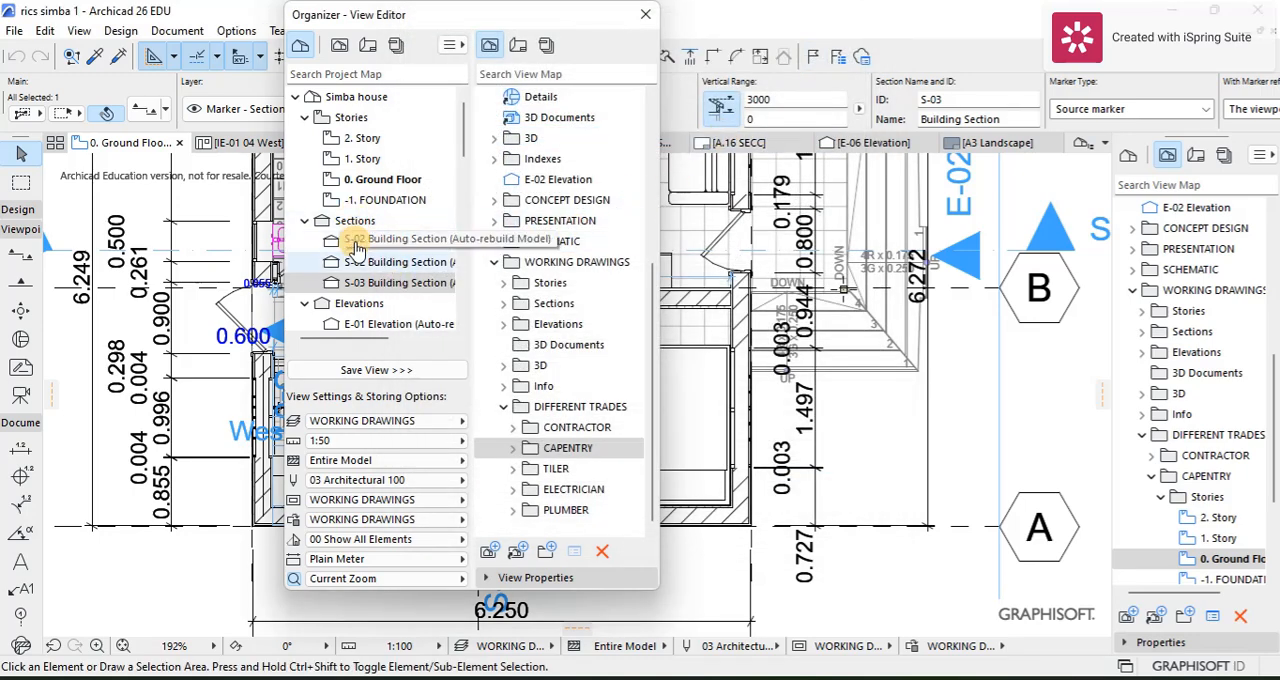
# Step: Save the E-06 Elevation as a view in the CAPENTRY folder and close the Organizer
pyautogui.scroll(-3, 383, 255)
pyautogui.click(378, 222)
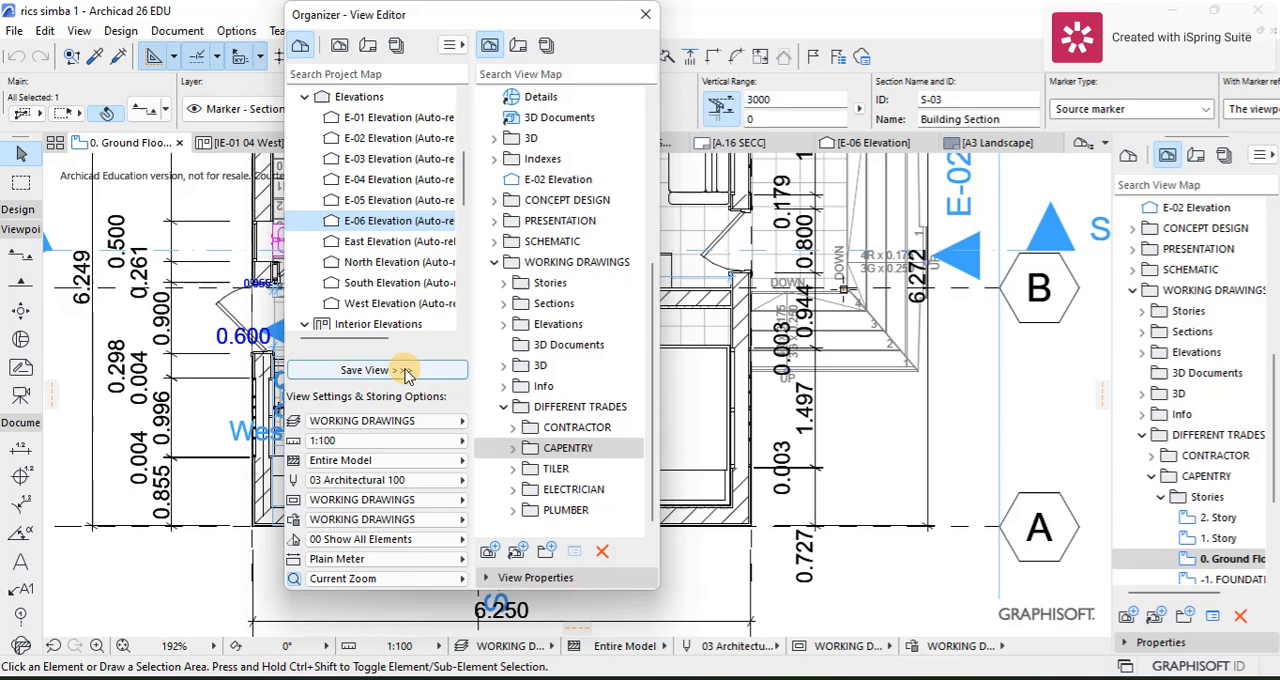
pyautogui.click(495, 449)
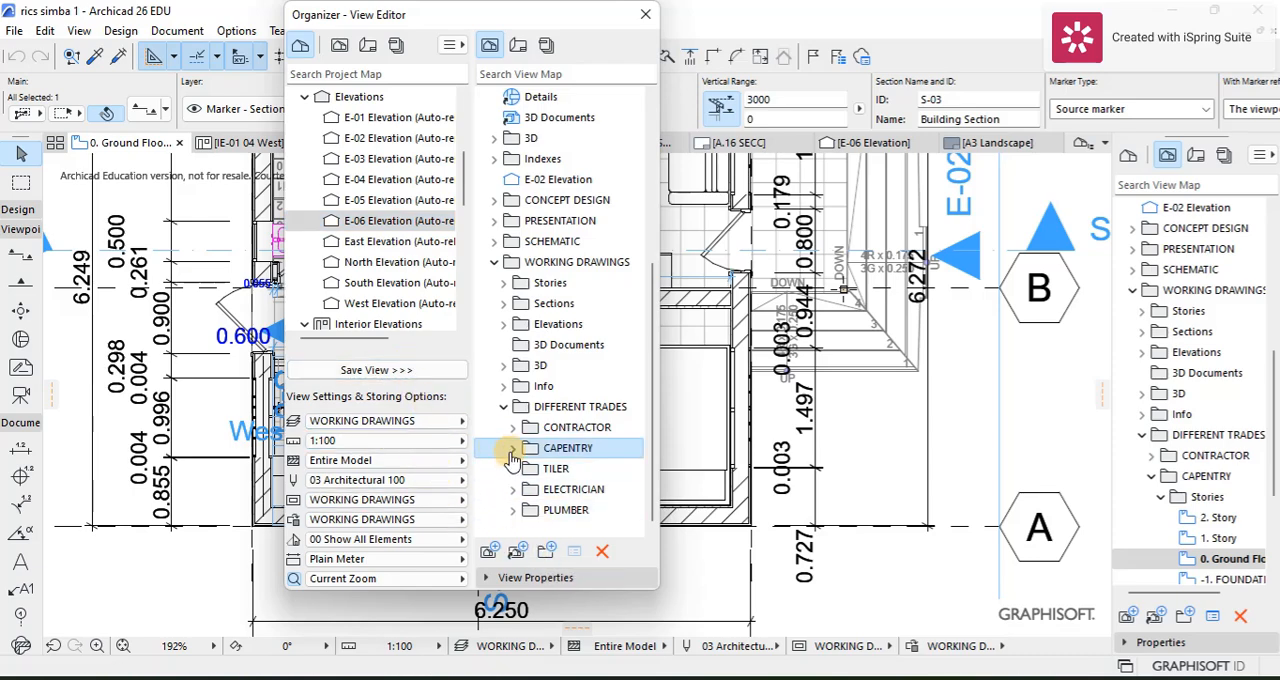
pyautogui.click(512, 449)
pyautogui.scroll(-1, 583, 500)
pyautogui.scroll(8, 597, 340)
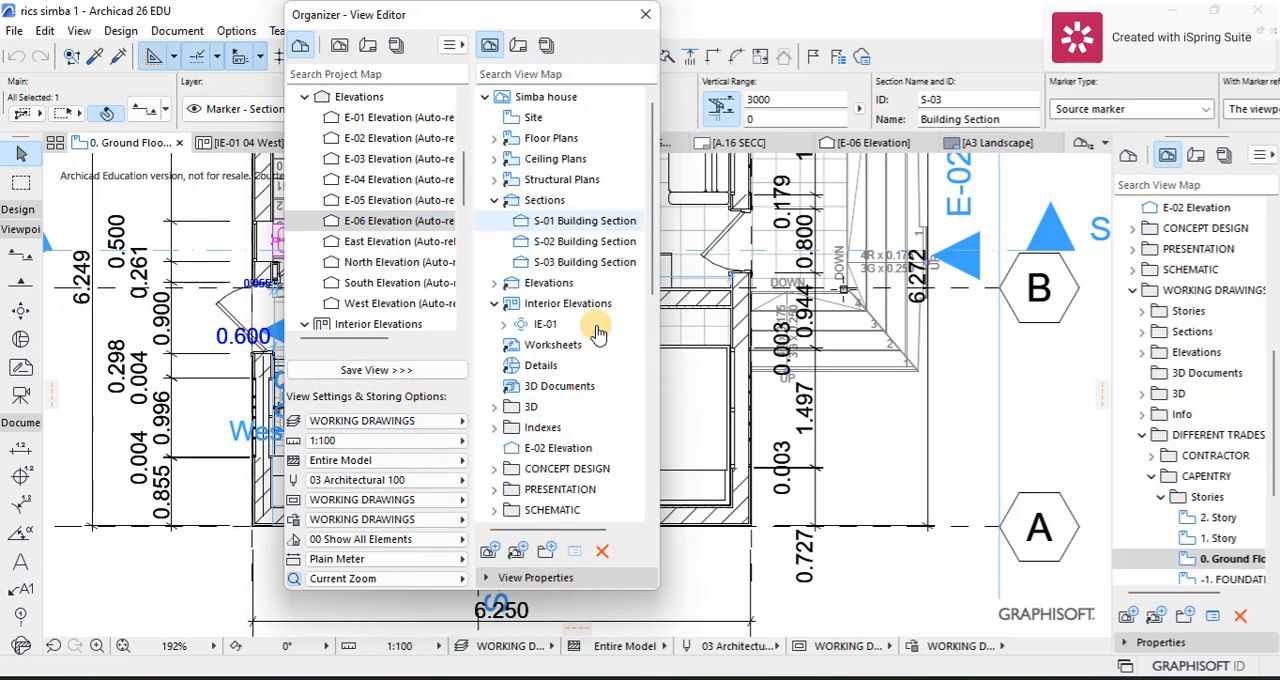
pyautogui.click(645, 15)
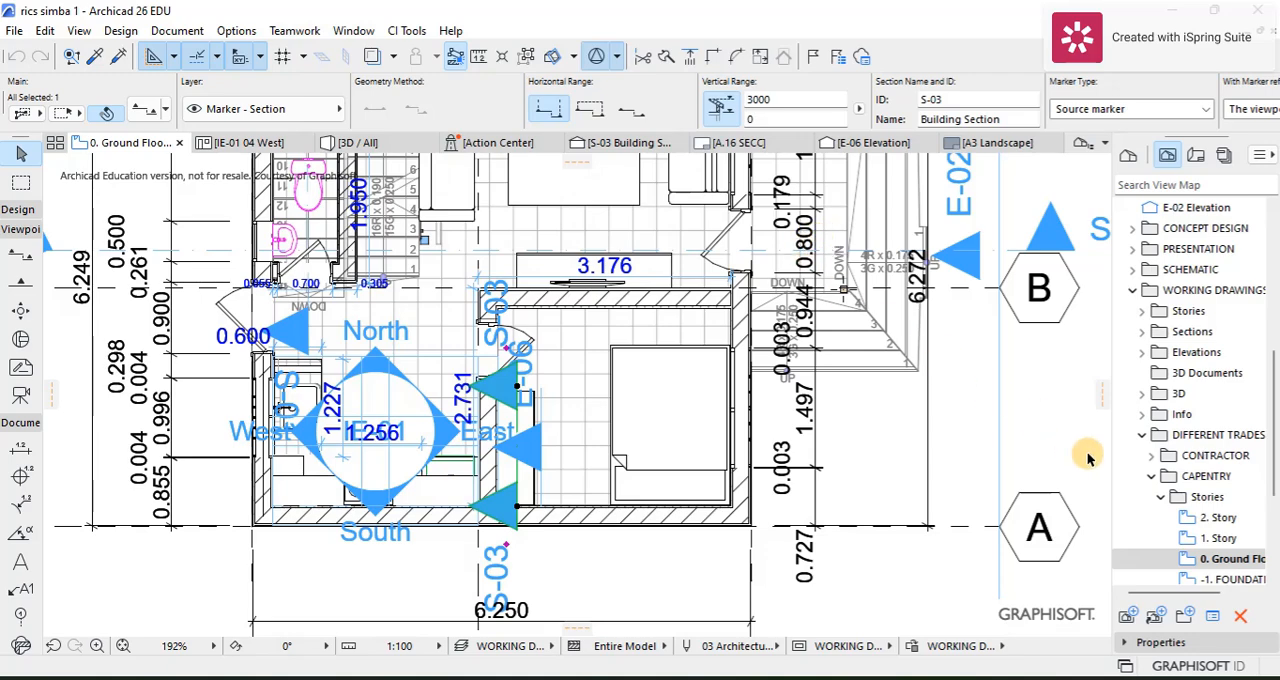
# Step: Open the 0. Ground Floor view from the ELECTRICIAN folder's stories and bring the whole plan into view
pyautogui.scroll(-5, 1186, 512)
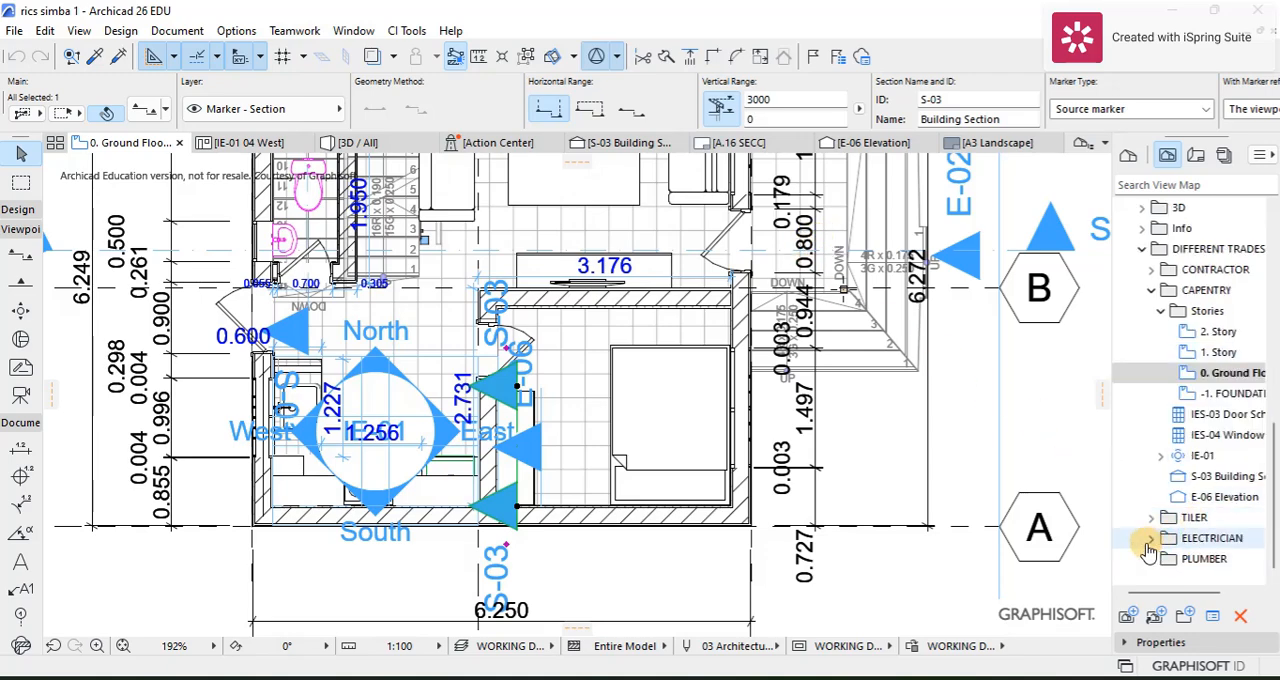
pyautogui.click(1150, 538)
pyautogui.click(1163, 559)
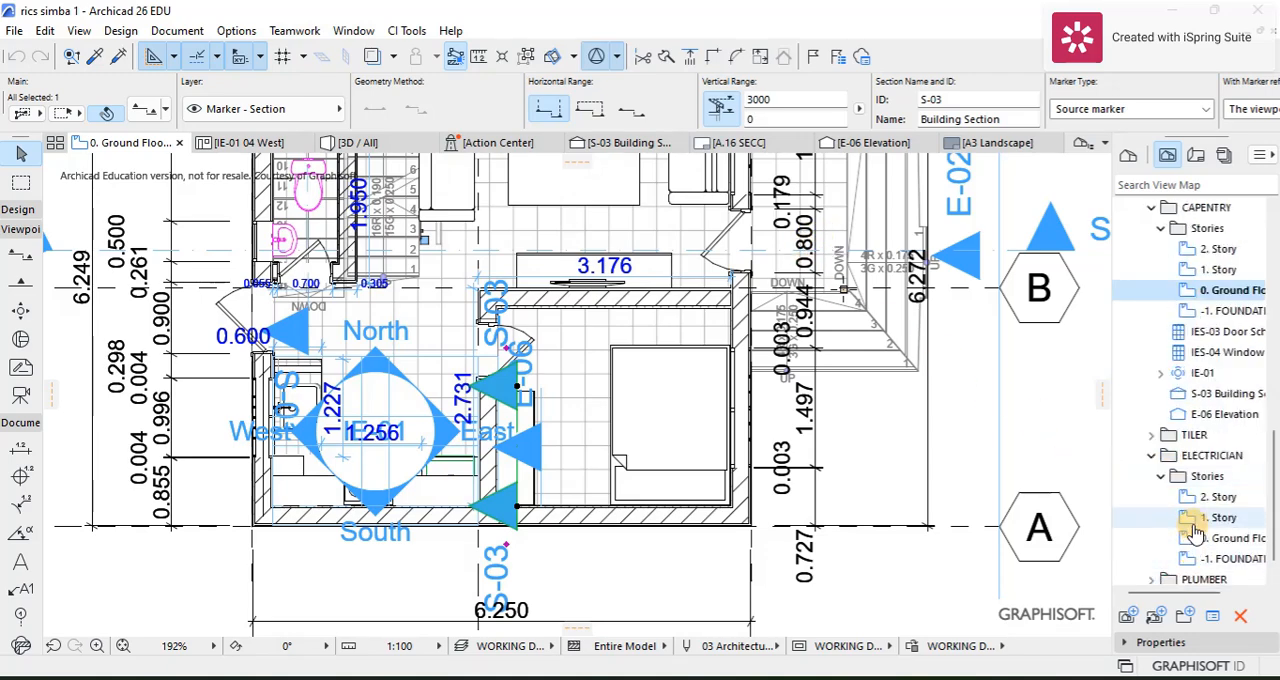
pyautogui.click(1195, 538)
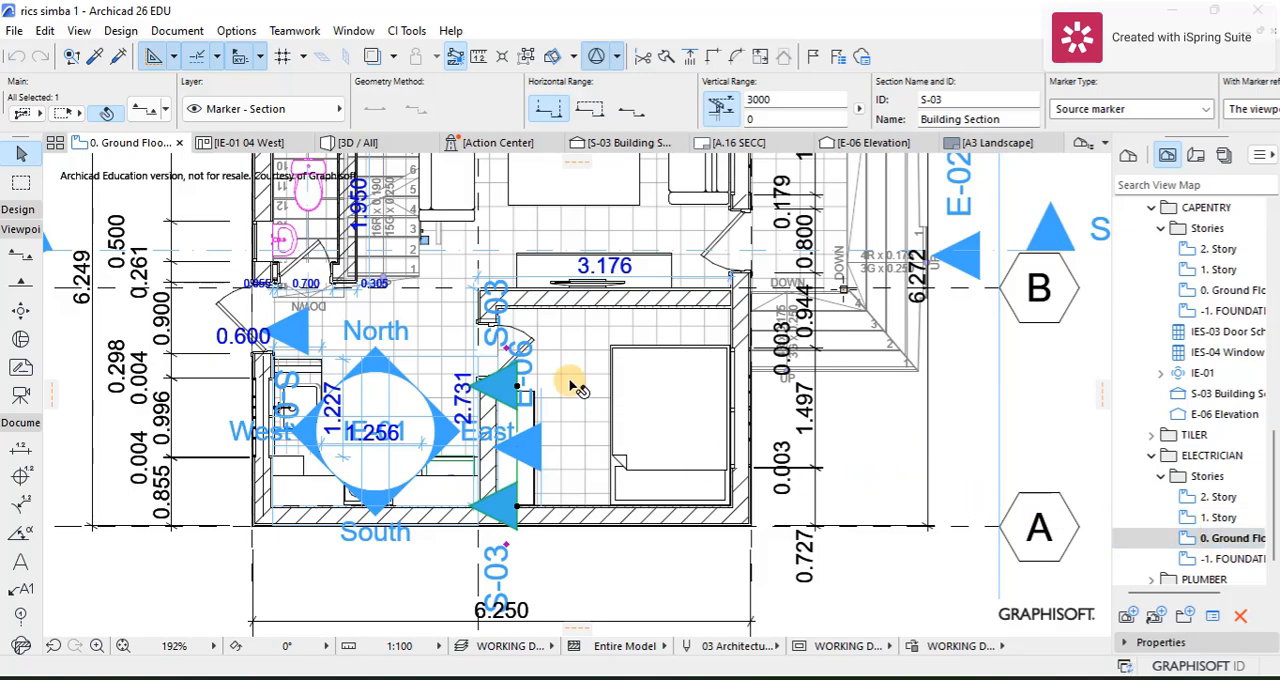
pyautogui.scroll(-5, 571, 380)
pyautogui.scroll(3, 570, 372)
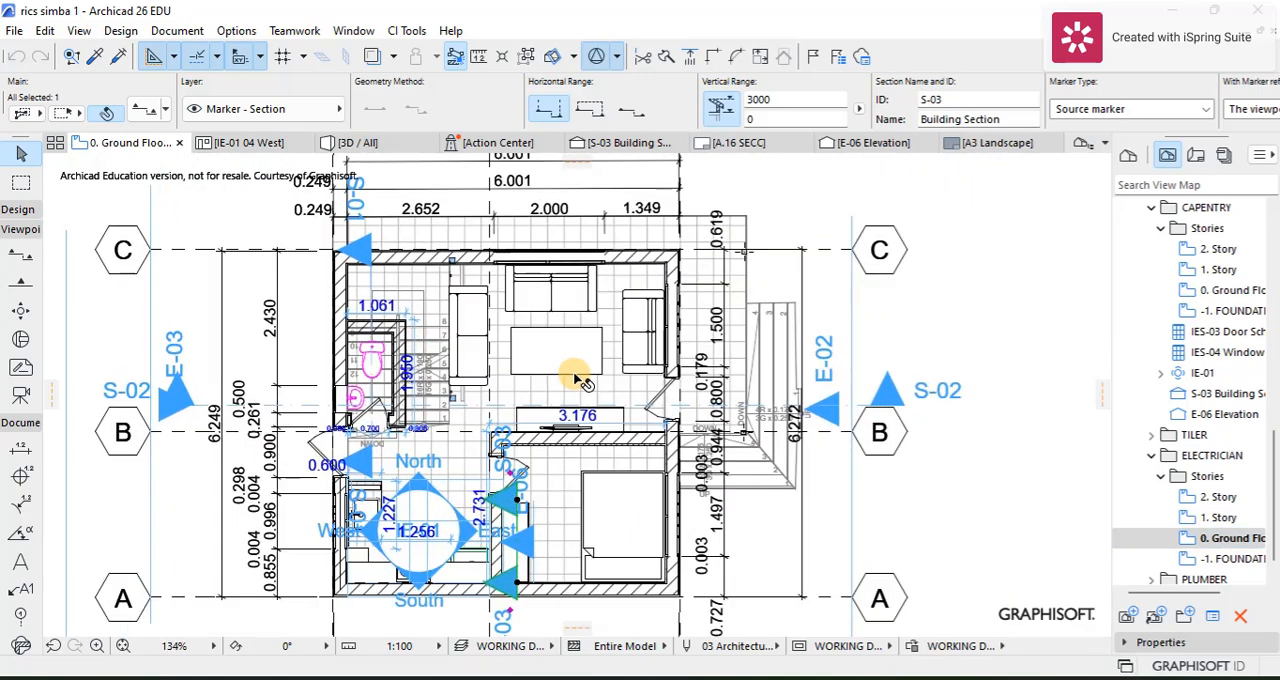
pyautogui.scroll(-2, 565, 370)
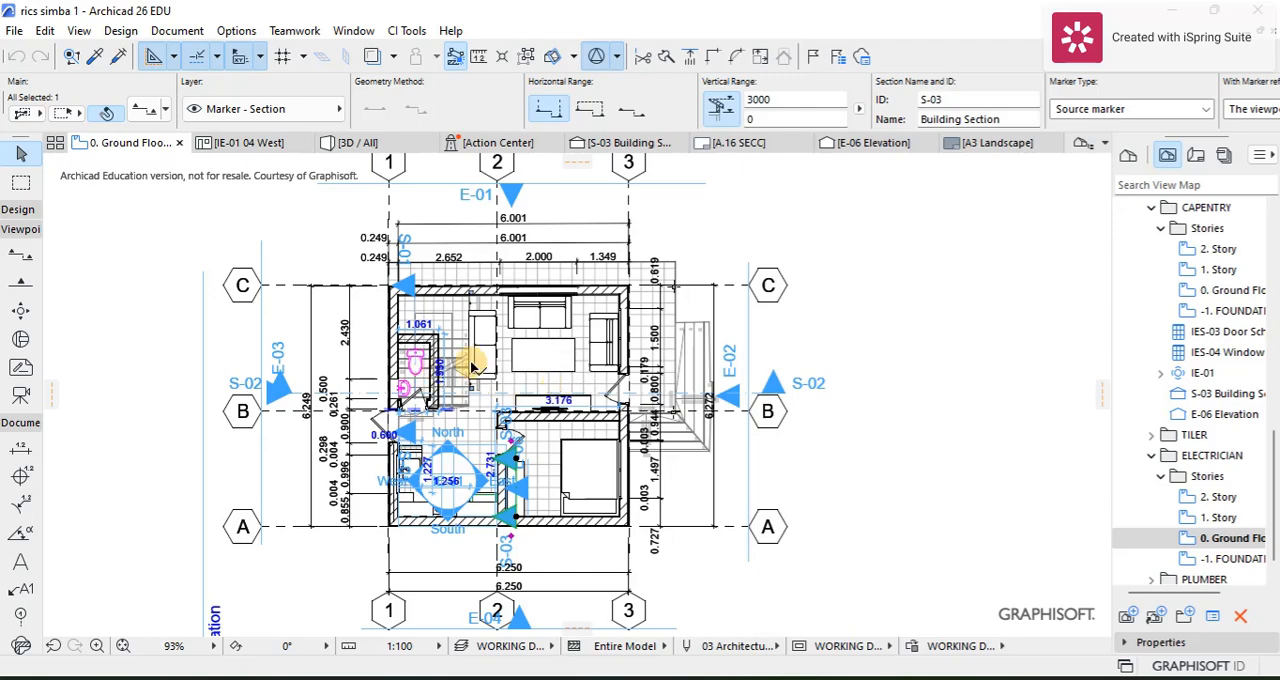
pyautogui.scroll(2, 568, 340)
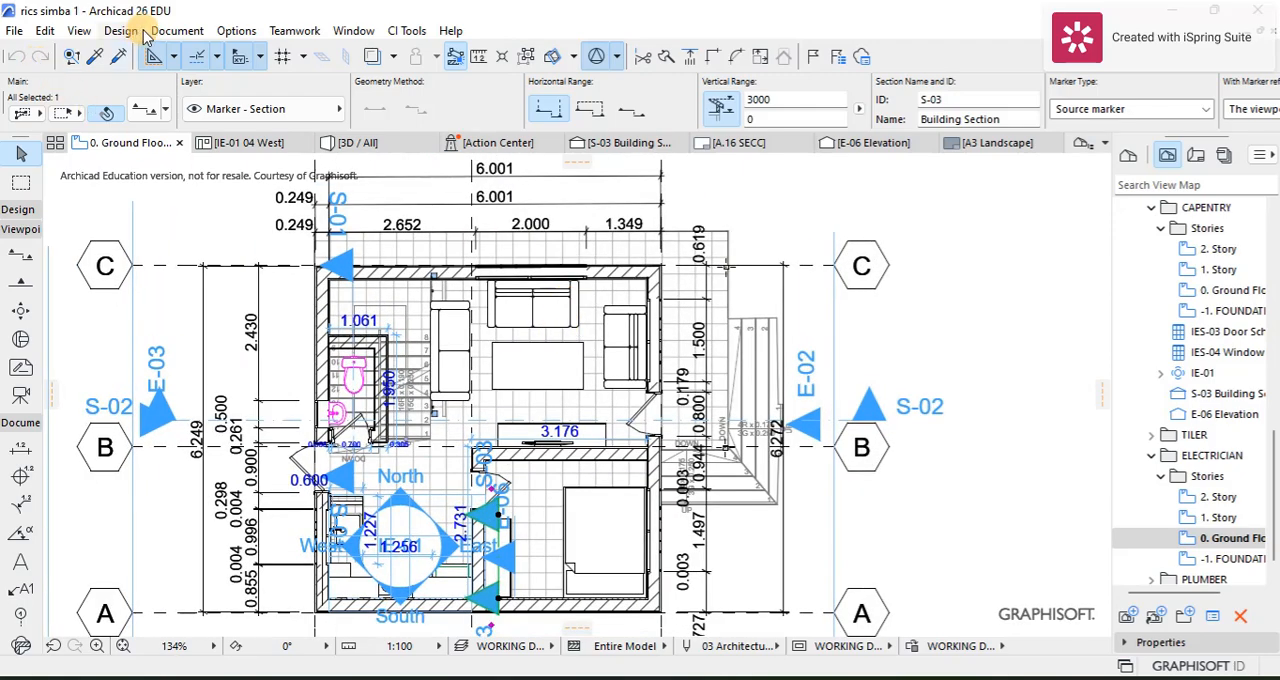
# Step: Open the Layers (Model Views) settings and list the marker layers in the Viewpoint folder
pyautogui.click(162, 31)
pyautogui.moveTo(300, 82)
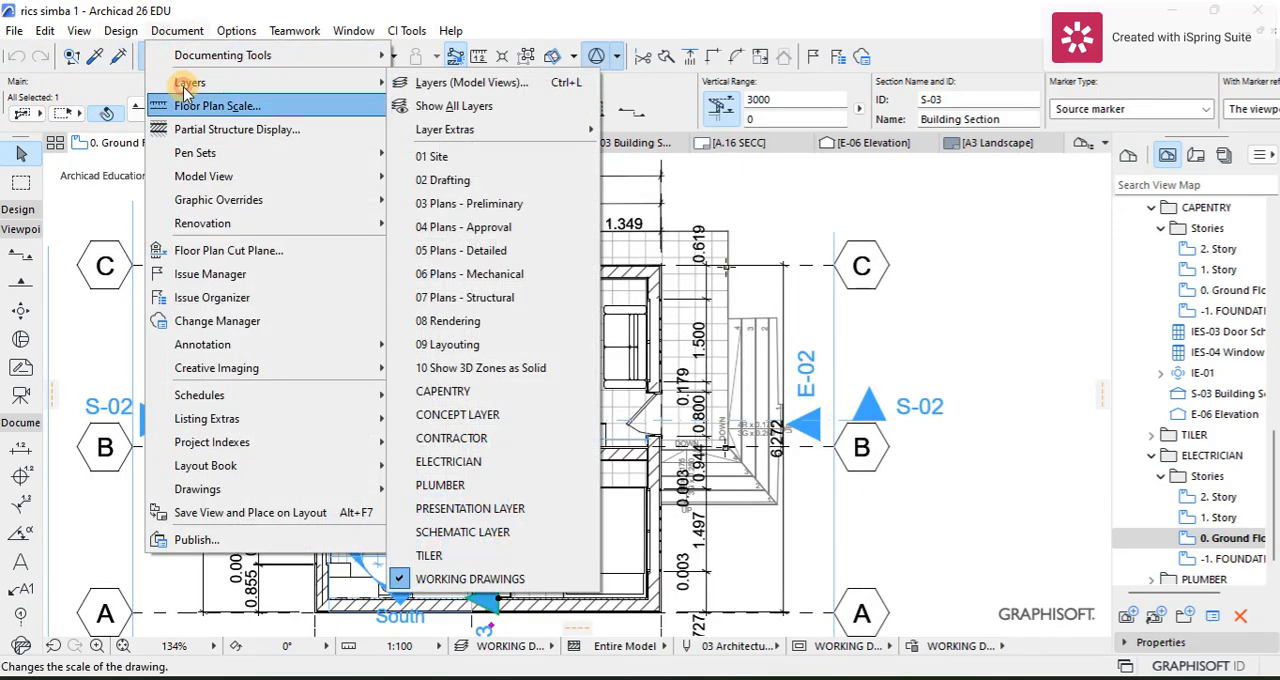
pyautogui.click(410, 83)
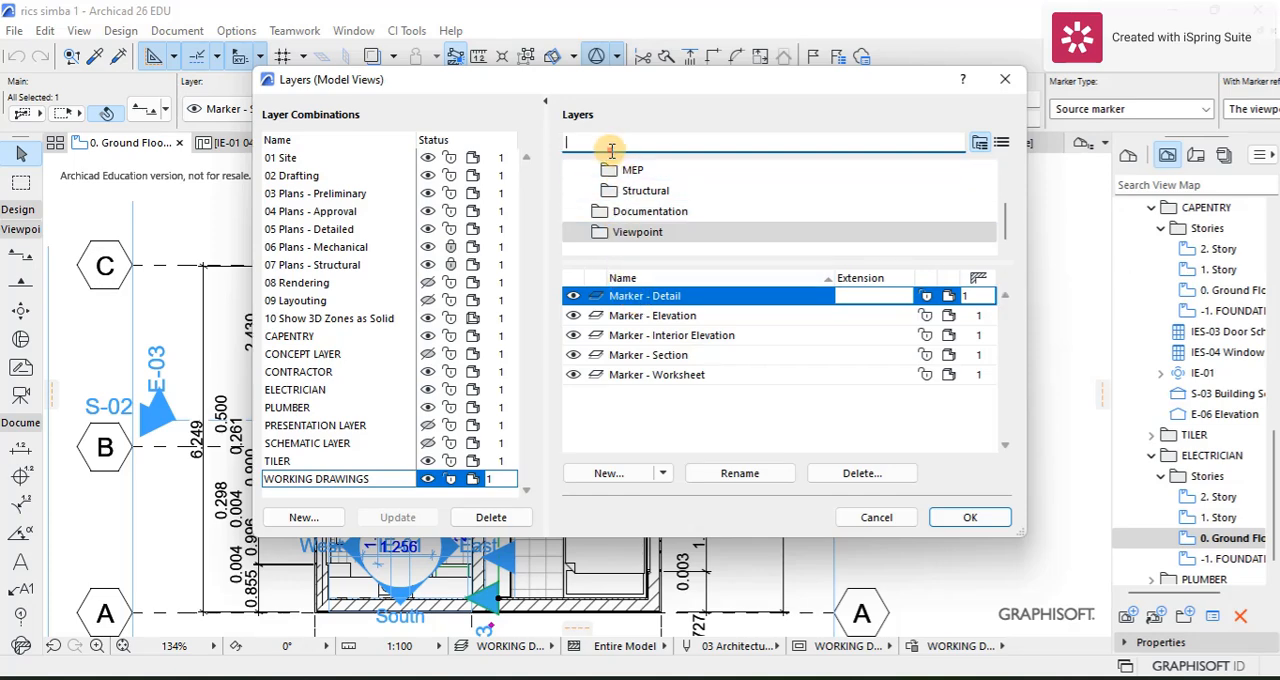
pyautogui.write('fills')
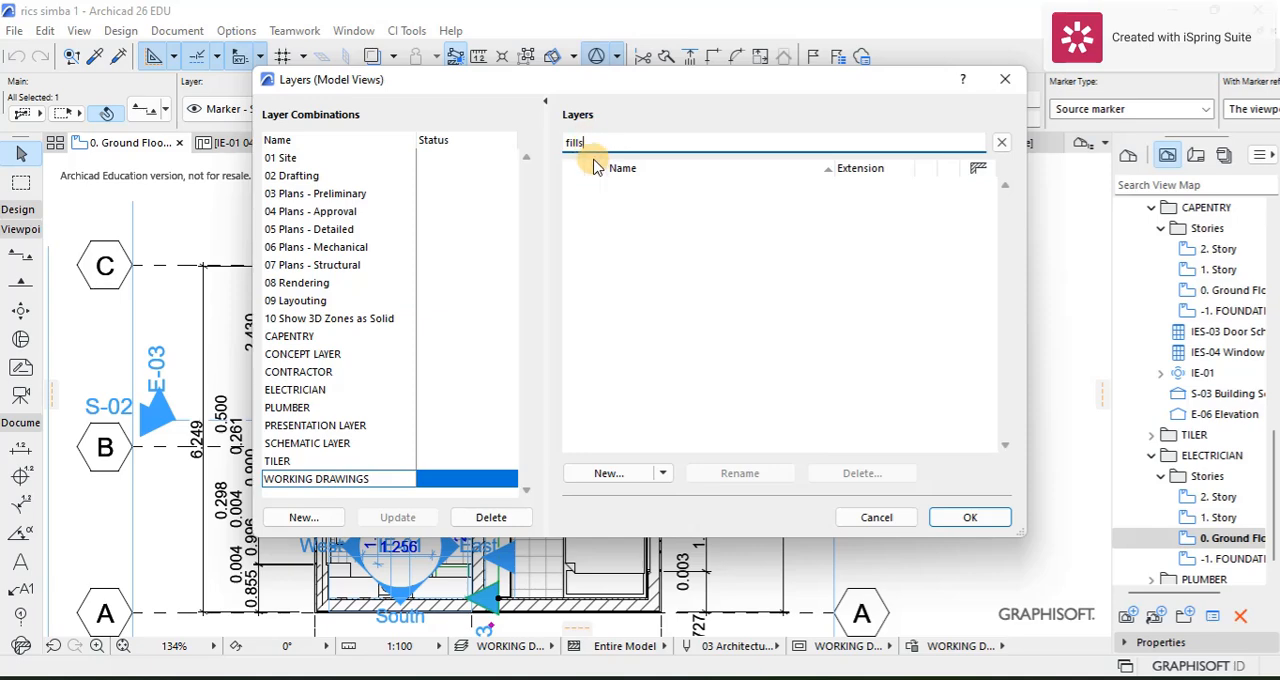
pyautogui.press('BackSpace')
pyautogui.press('BackSpace')
pyautogui.press('BackSpace')
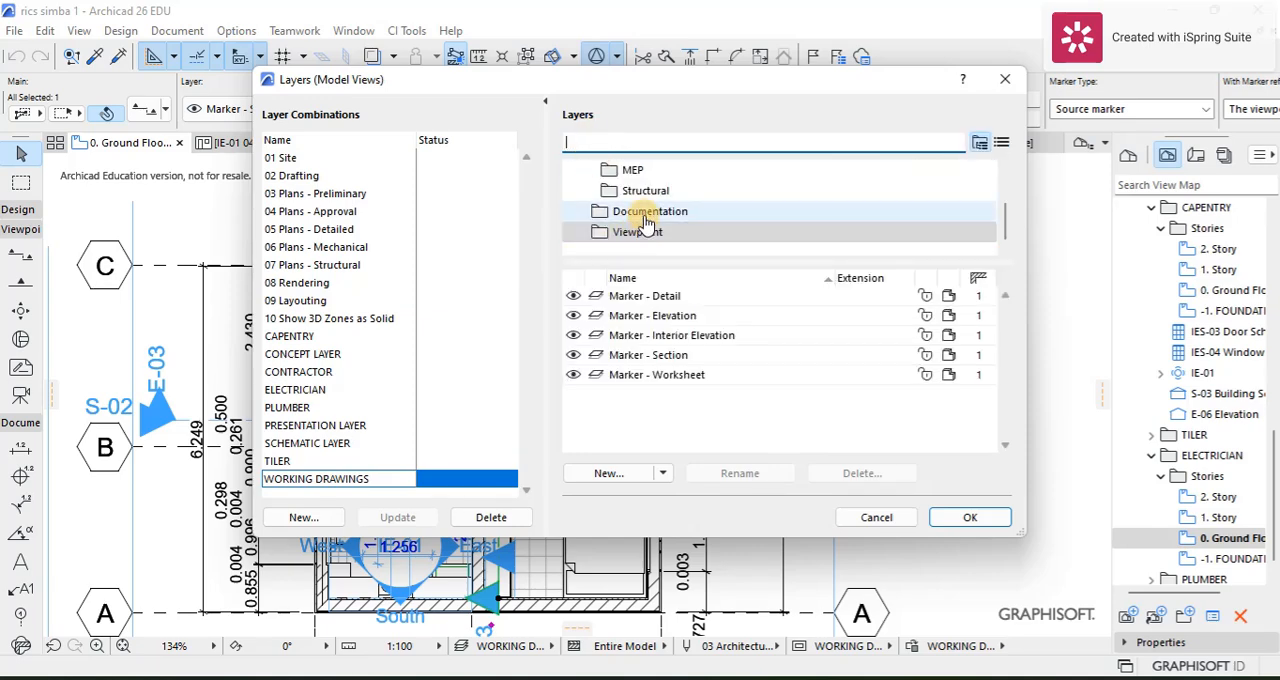
pyautogui.click(637, 232)
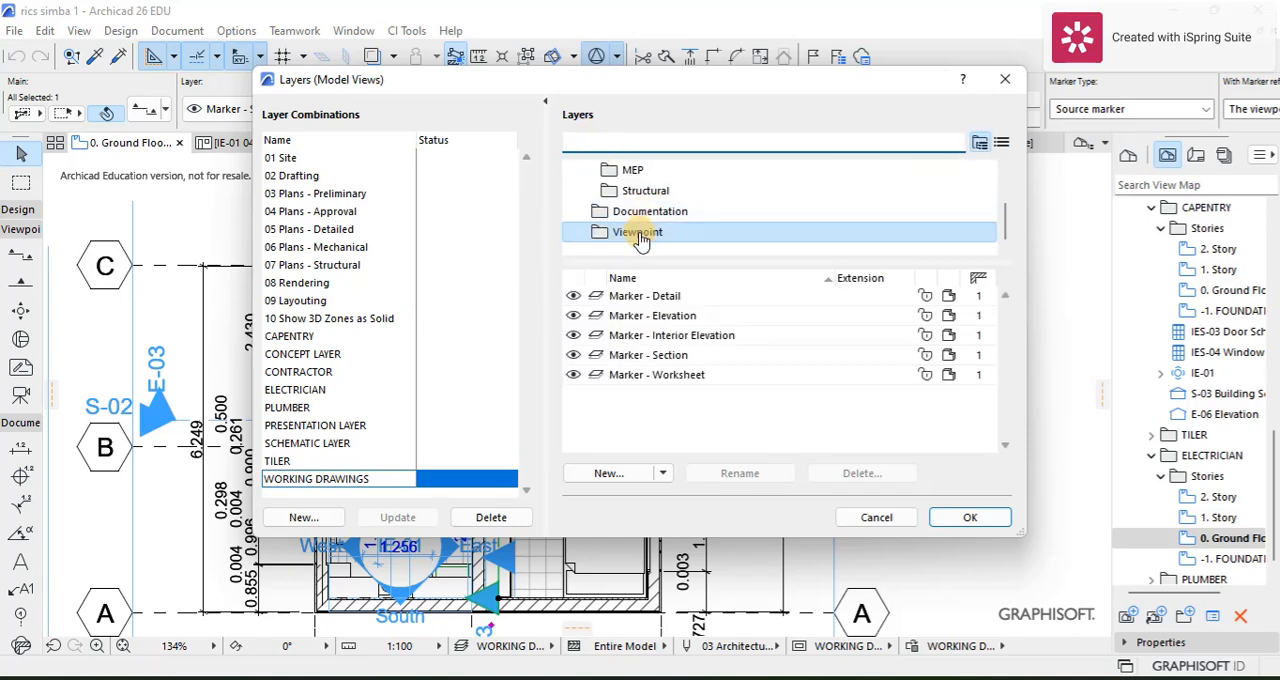
pyautogui.click(574, 317)
pyautogui.click(572, 316)
pyautogui.click(573, 335)
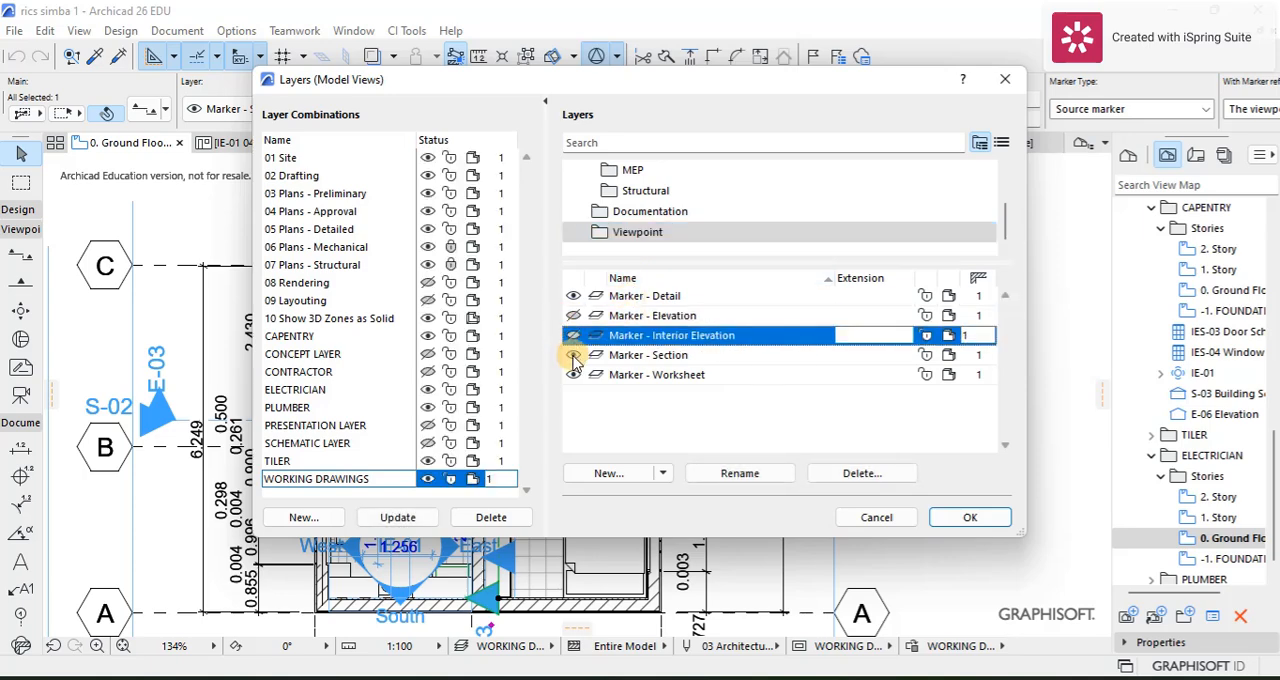
pyautogui.click(573, 355)
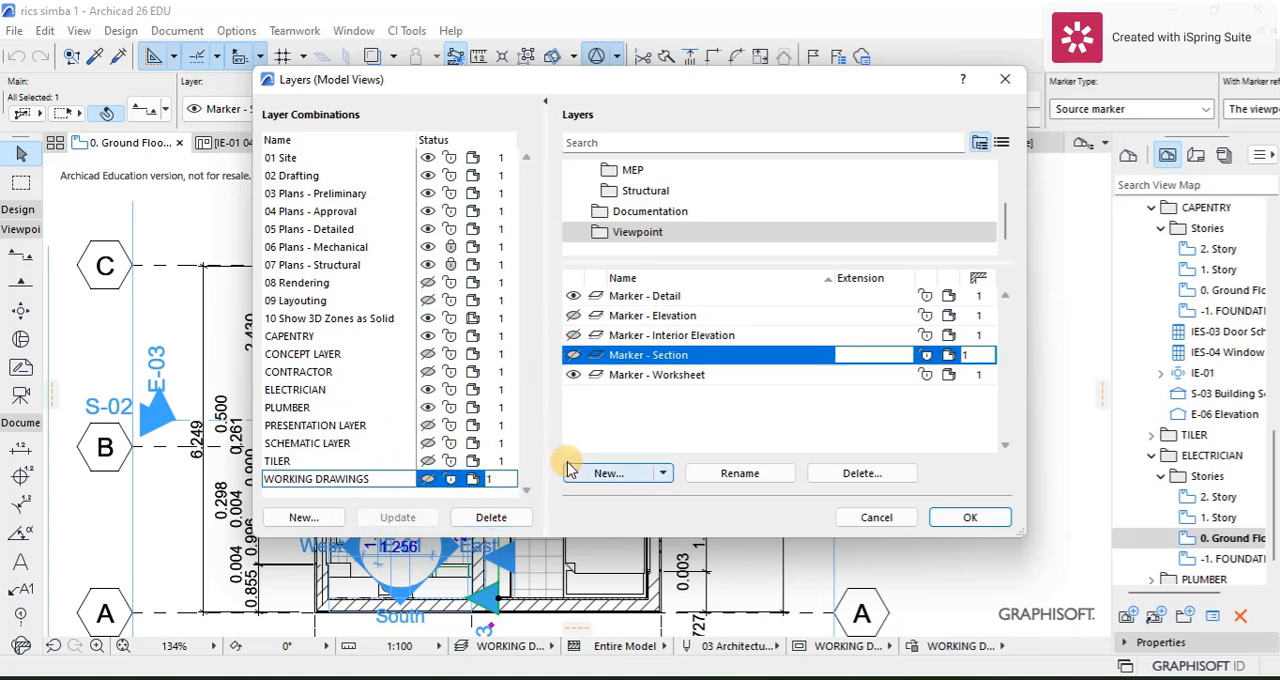
pyautogui.click(573, 355)
pyautogui.click(573, 335)
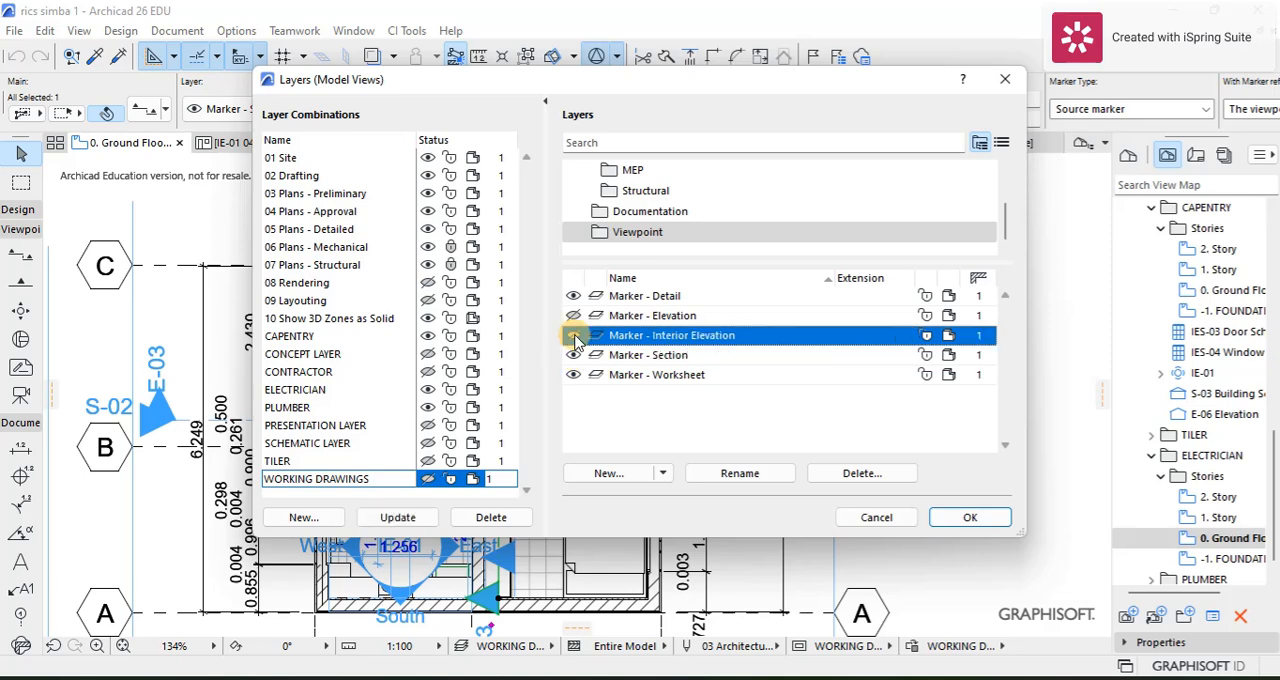
pyautogui.click(573, 315)
pyautogui.click(397, 517)
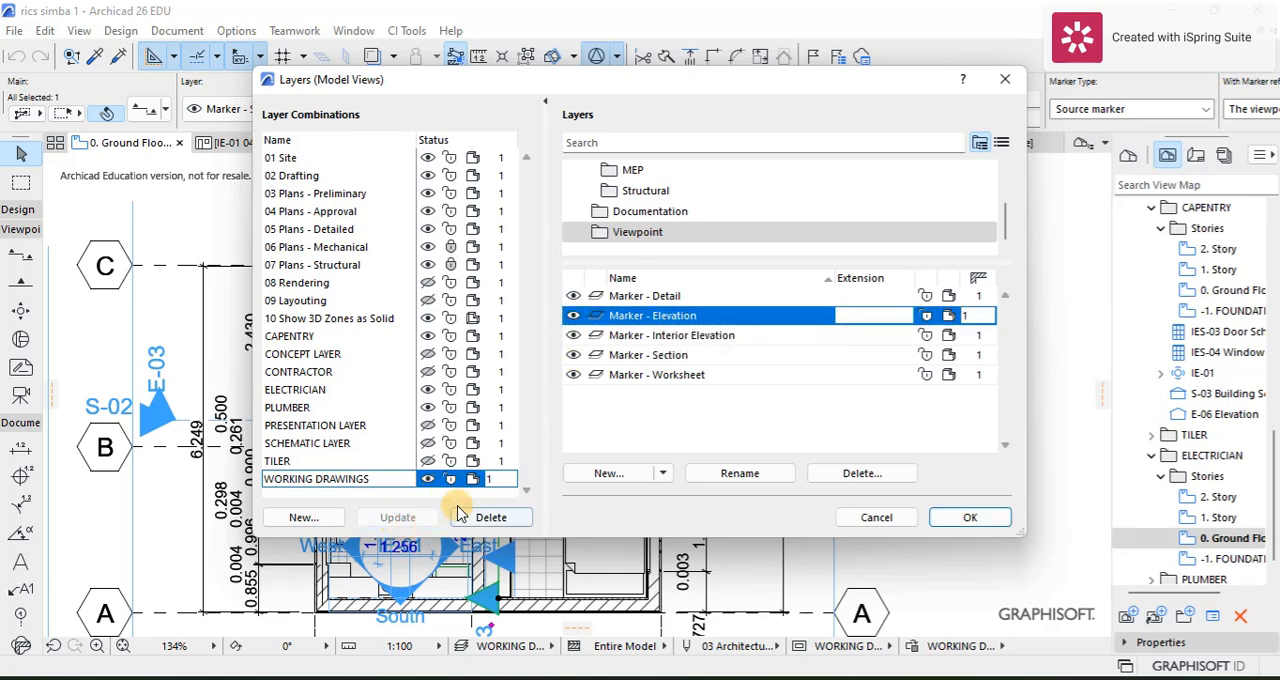
# Step: Hide the Marker - Elevation, Marker - Interior Elevation and Marker - Section layers in the ELECTRICIAN layer combination and update it
pyautogui.click(300, 390)
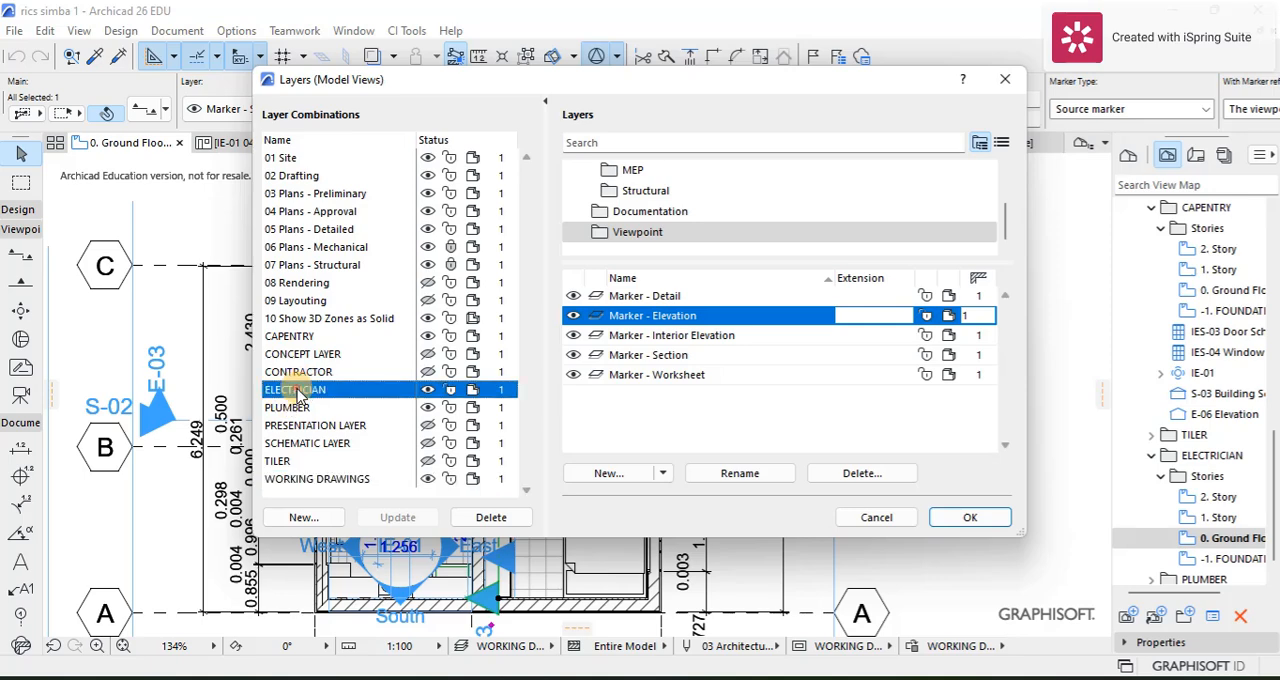
pyautogui.click(573, 315)
pyautogui.click(573, 335)
pyautogui.click(573, 355)
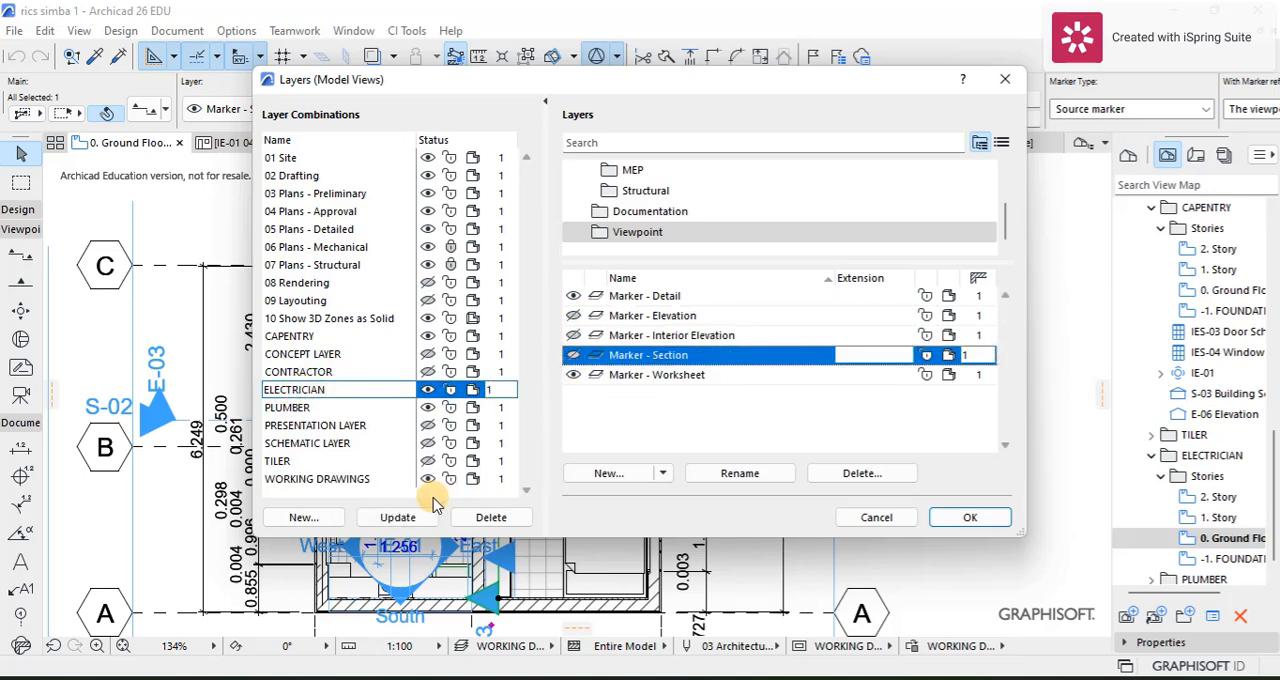
pyautogui.click(395, 517)
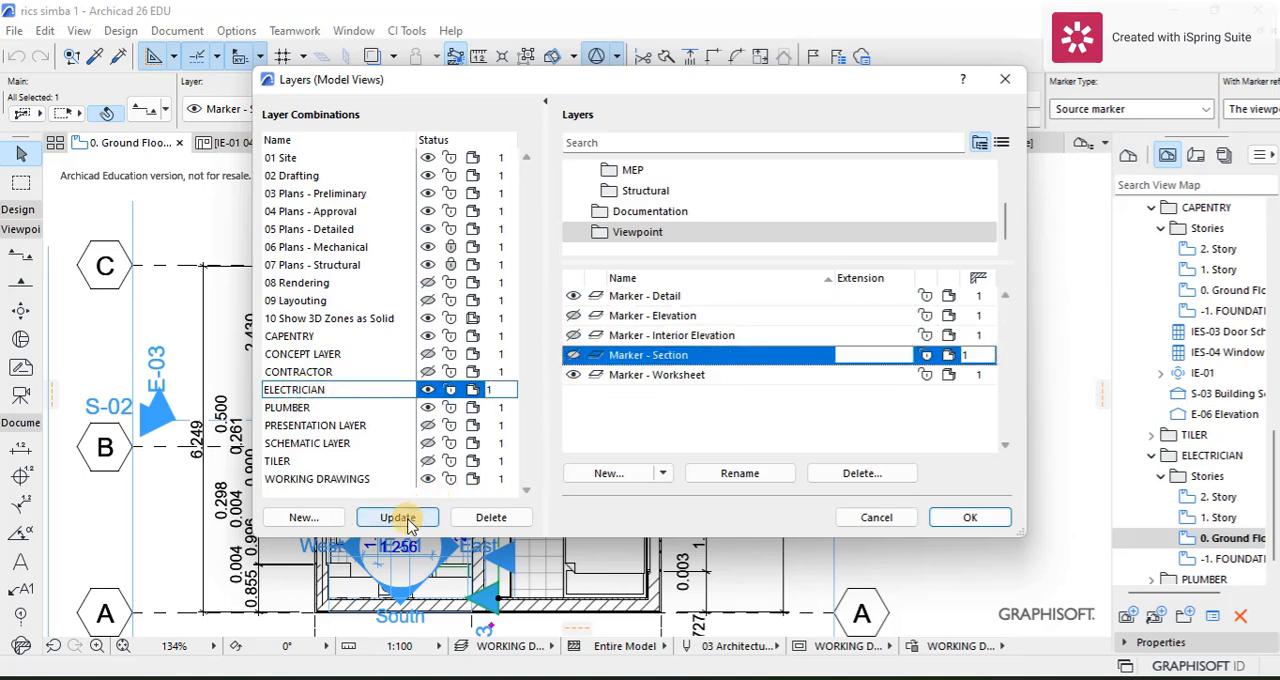
# Step: Find and hide the Dimensioning - General layer in the ELECTRICIAN combination, update it and apply the layer settings
pyautogui.click(619, 143)
pyautogui.click(601, 213)
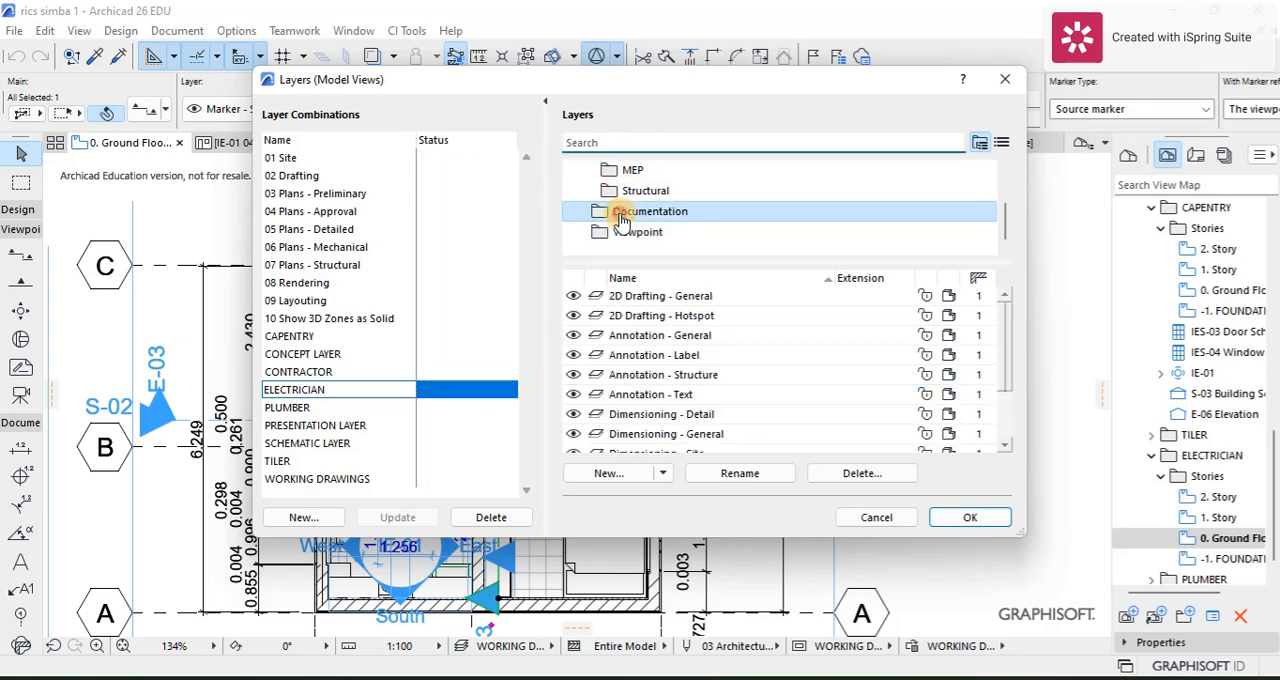
pyautogui.scroll(-2, 634, 343)
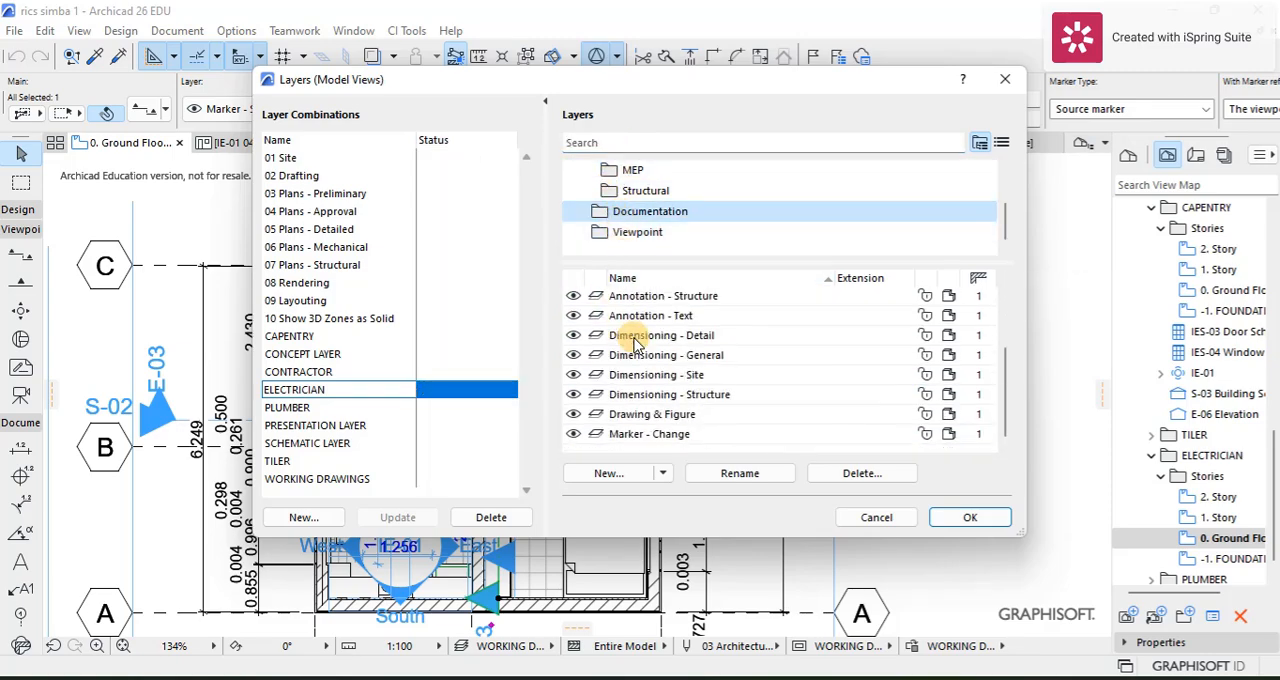
pyautogui.scroll(2, 640, 404)
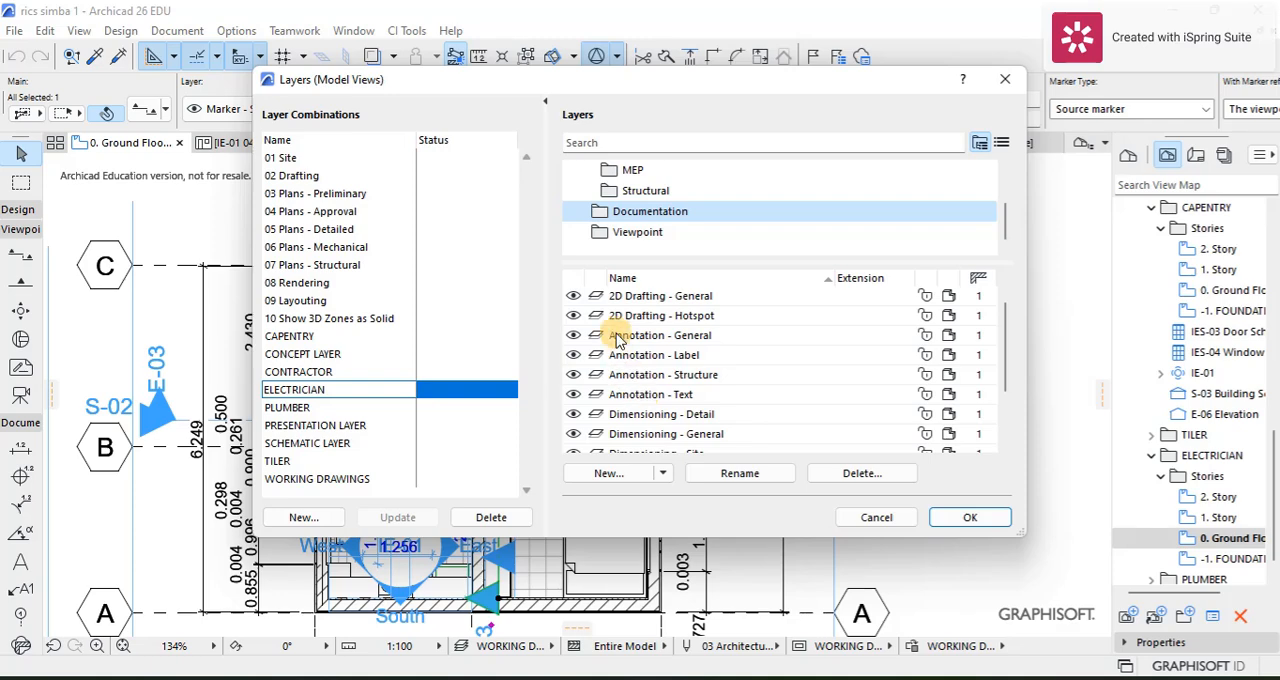
pyautogui.click(613, 196)
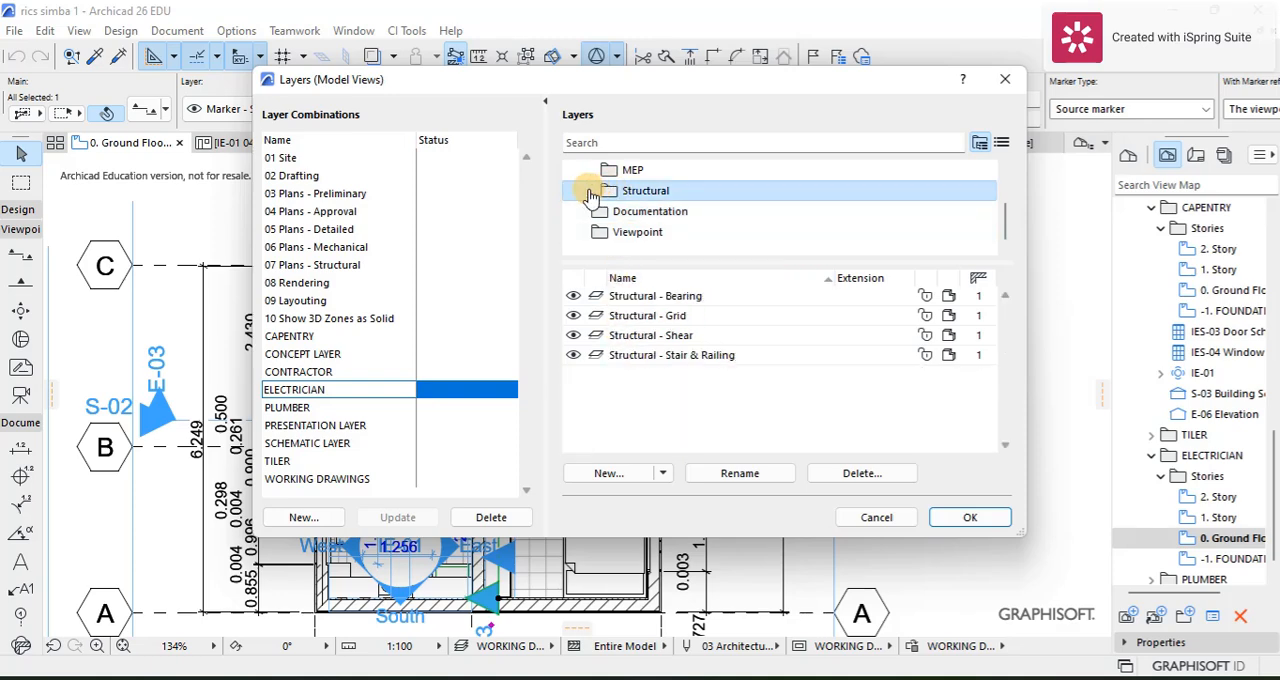
pyautogui.click(588, 211)
pyautogui.click(592, 143)
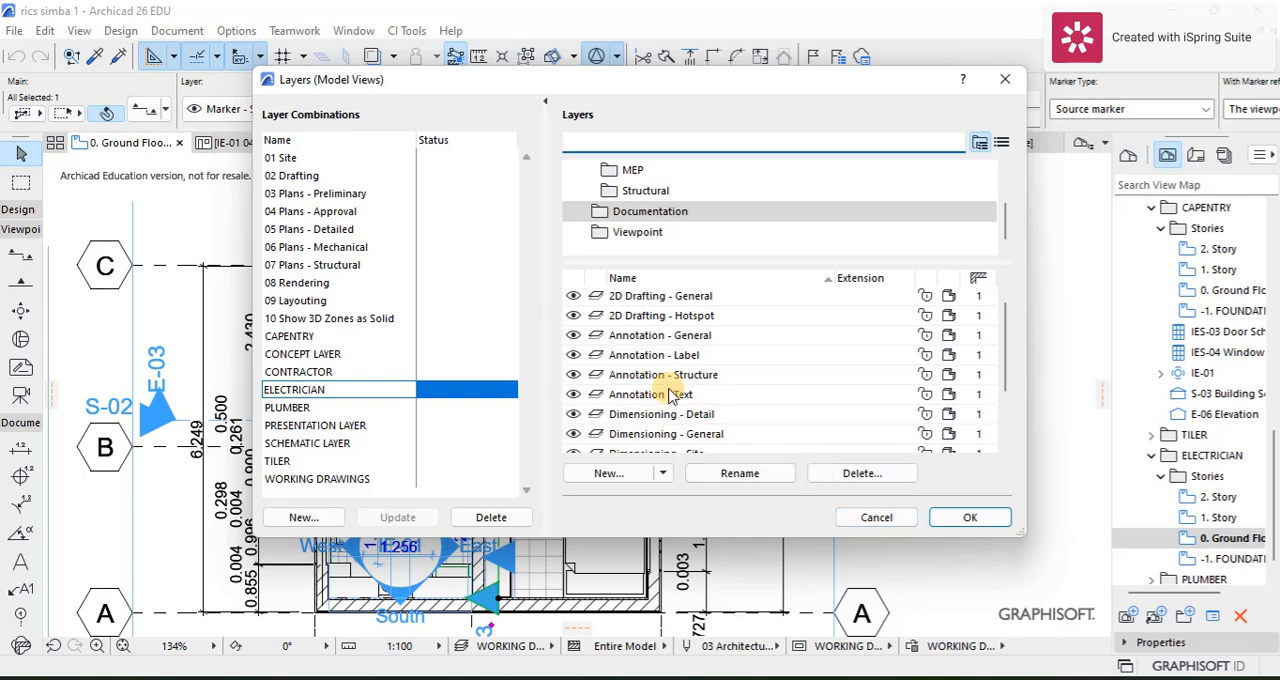
pyautogui.write('di')
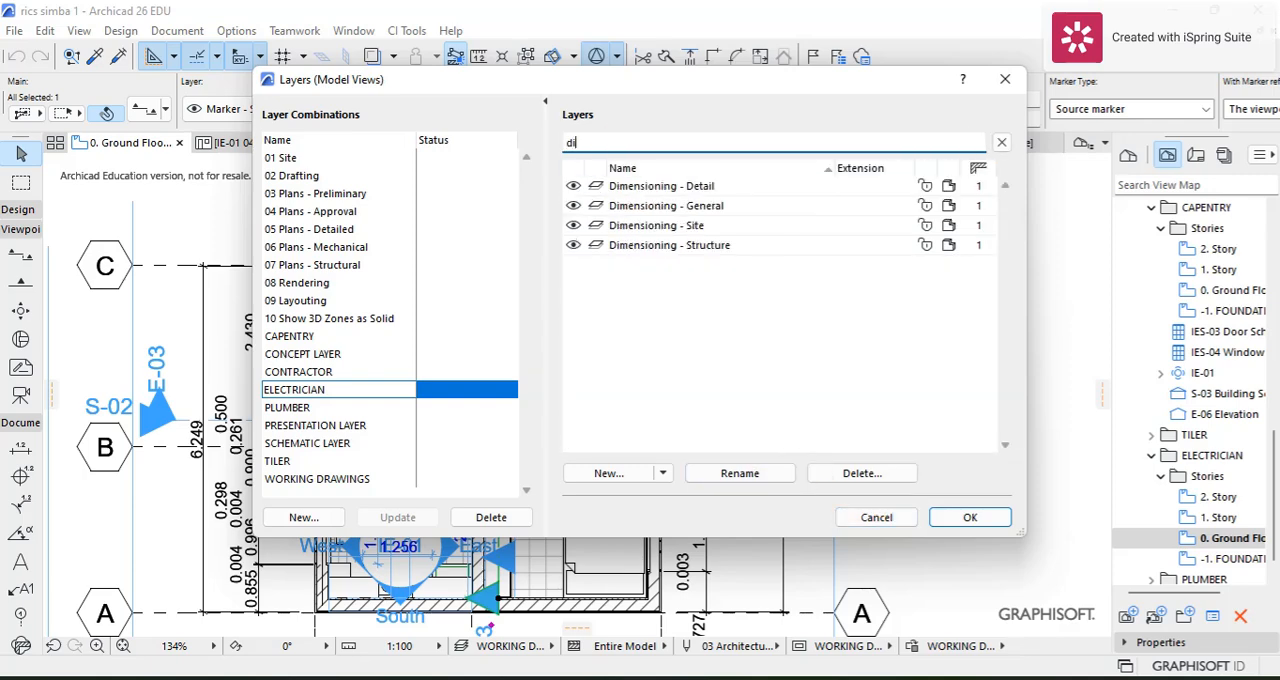
pyautogui.click(585, 205)
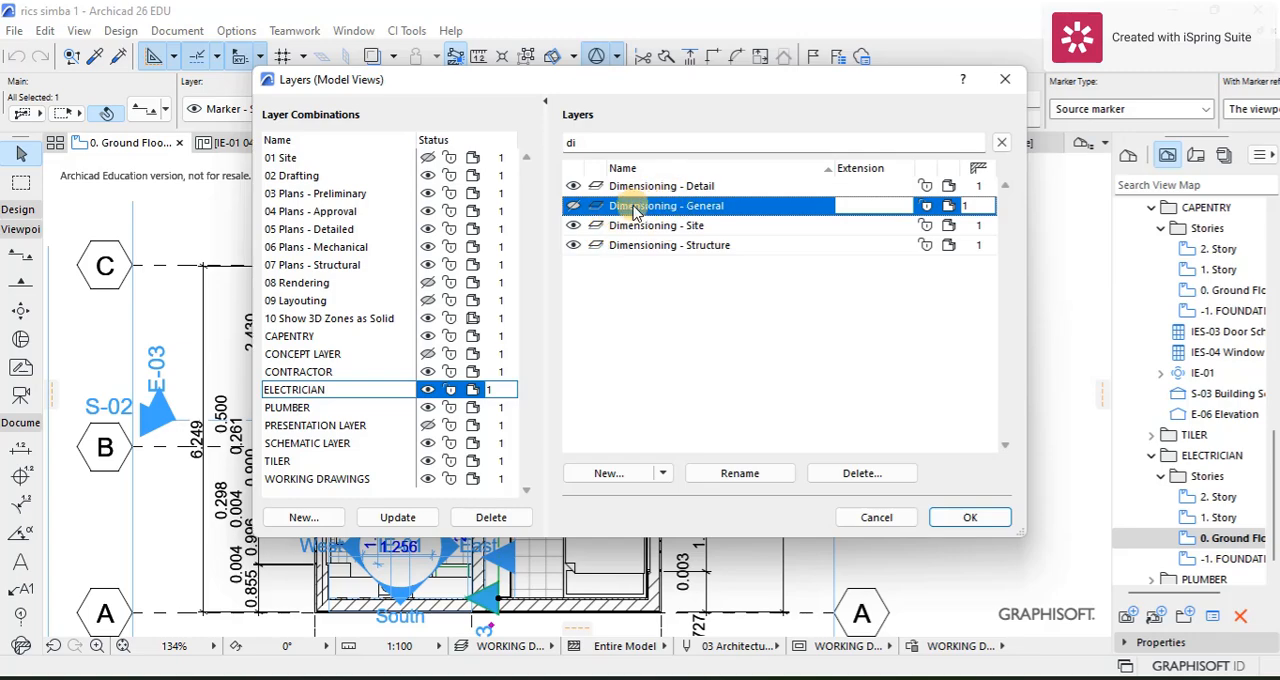
pyautogui.click(390, 522)
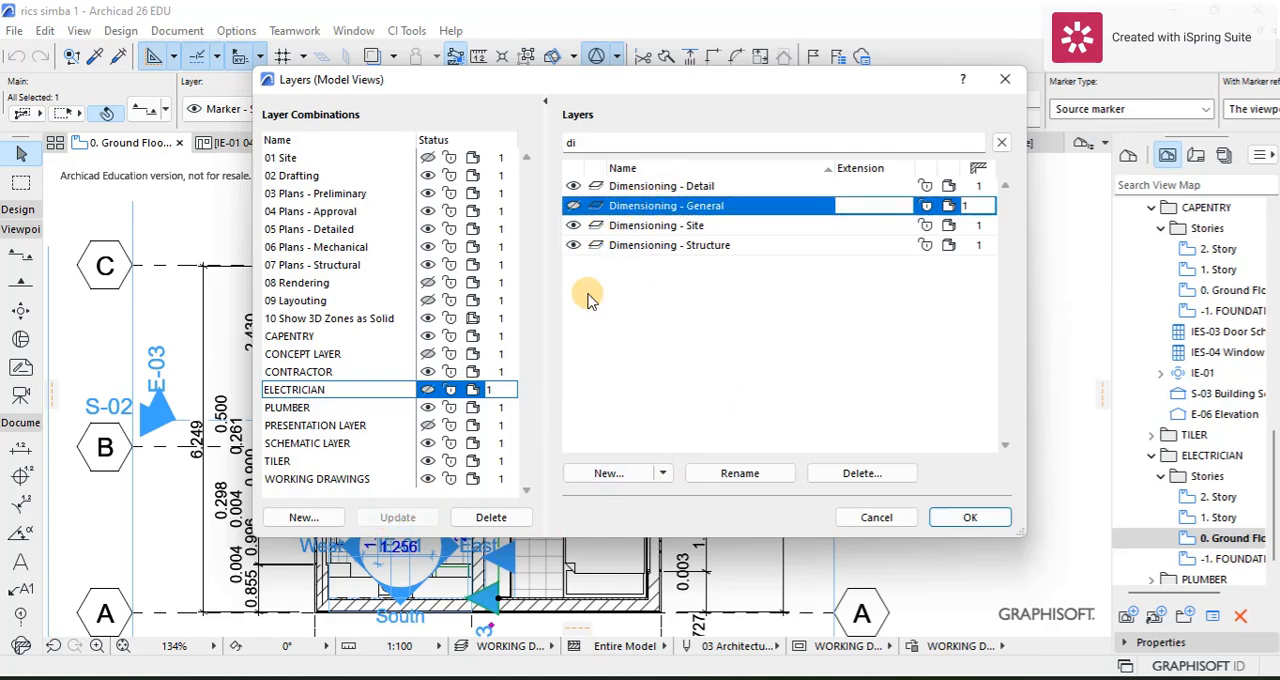
pyautogui.click(625, 190)
pyautogui.click(583, 278)
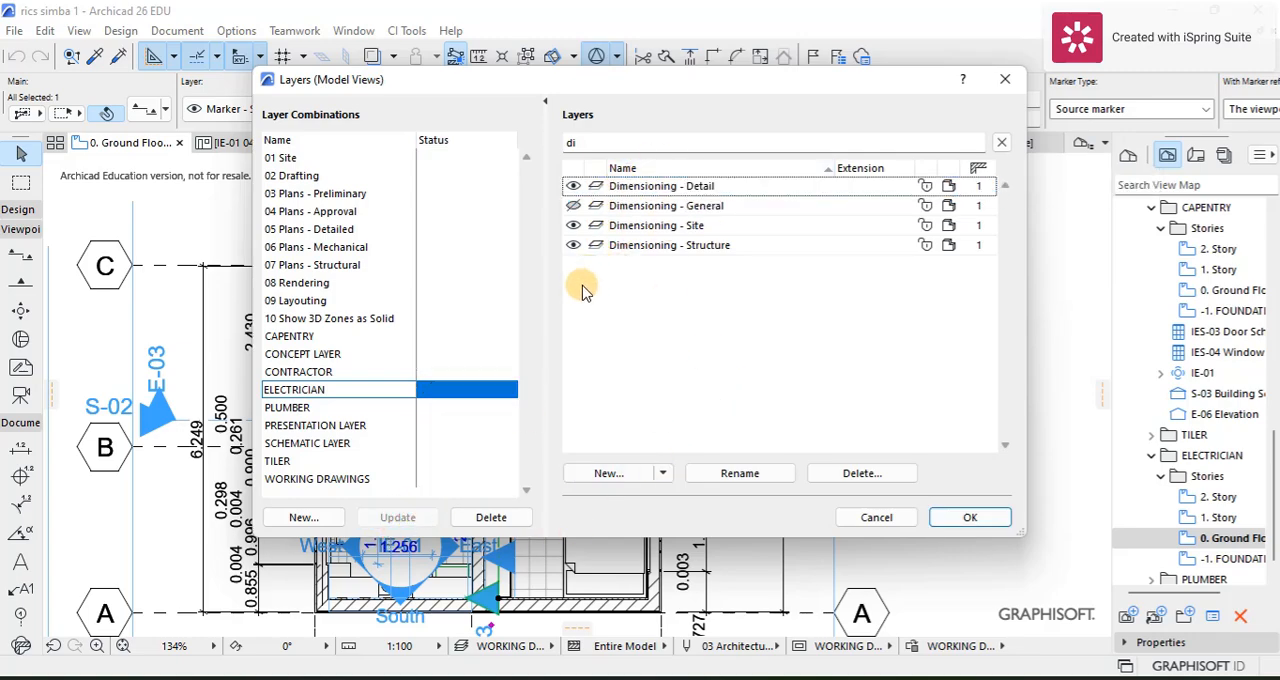
pyautogui.click(953, 519)
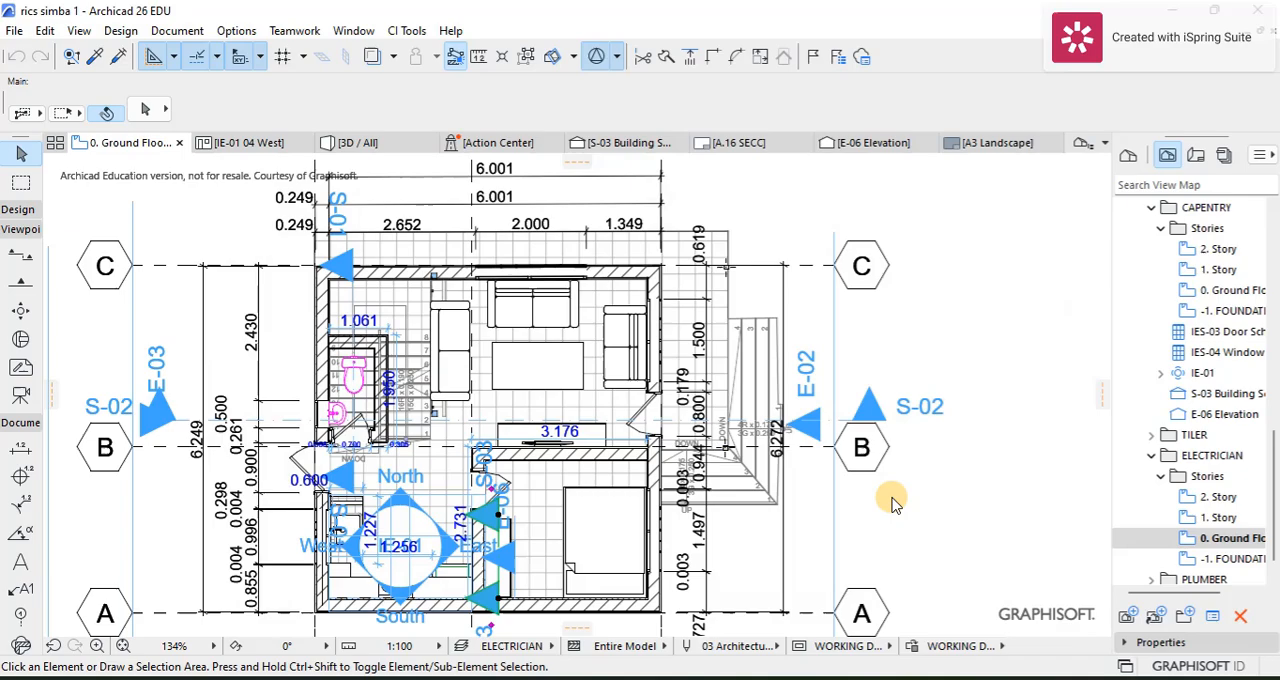
# Step: Examine the rooms and doors of the ground floor plan with the ELECTRICIAN layer combination applied
pyautogui.click(755, 458)
pyautogui.scroll(3, 605, 450)
pyautogui.moveTo(606, 449); pyautogui.dragTo(609, 372, button='middle')
pyautogui.scroll(-6, 609, 372)
pyautogui.scroll(3, 535, 365)
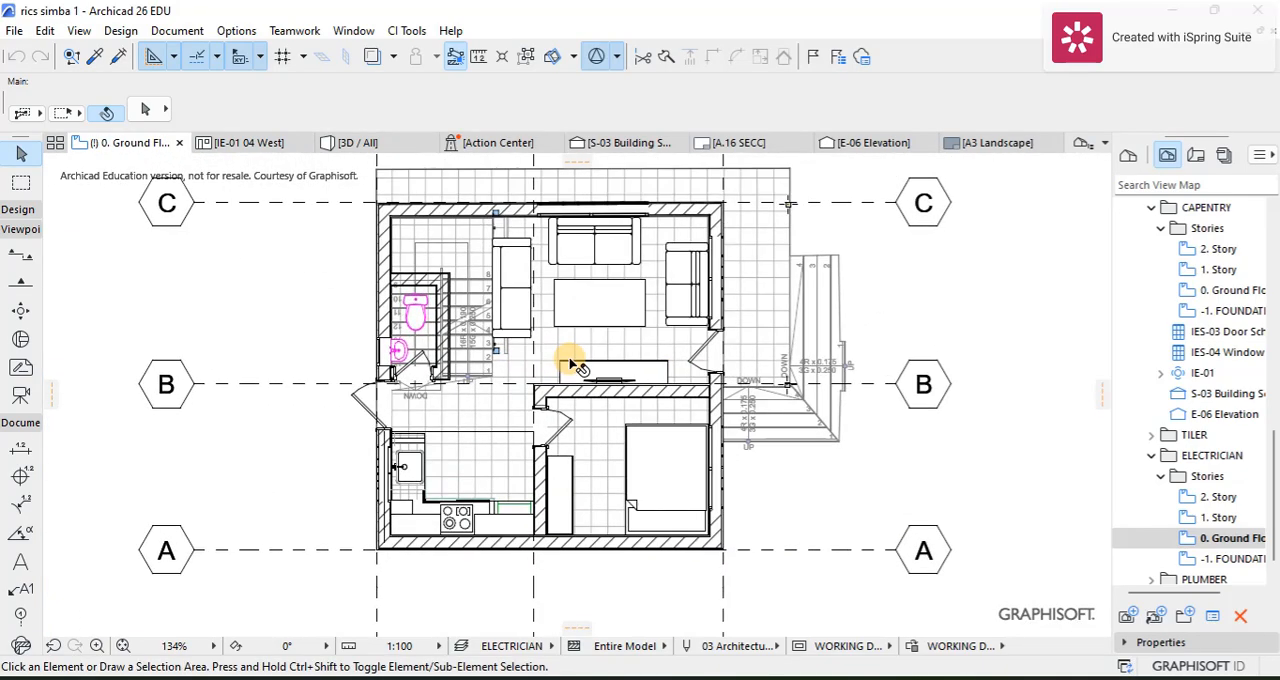
pyautogui.scroll(4, 566, 335)
pyautogui.scroll(-3, 565, 335)
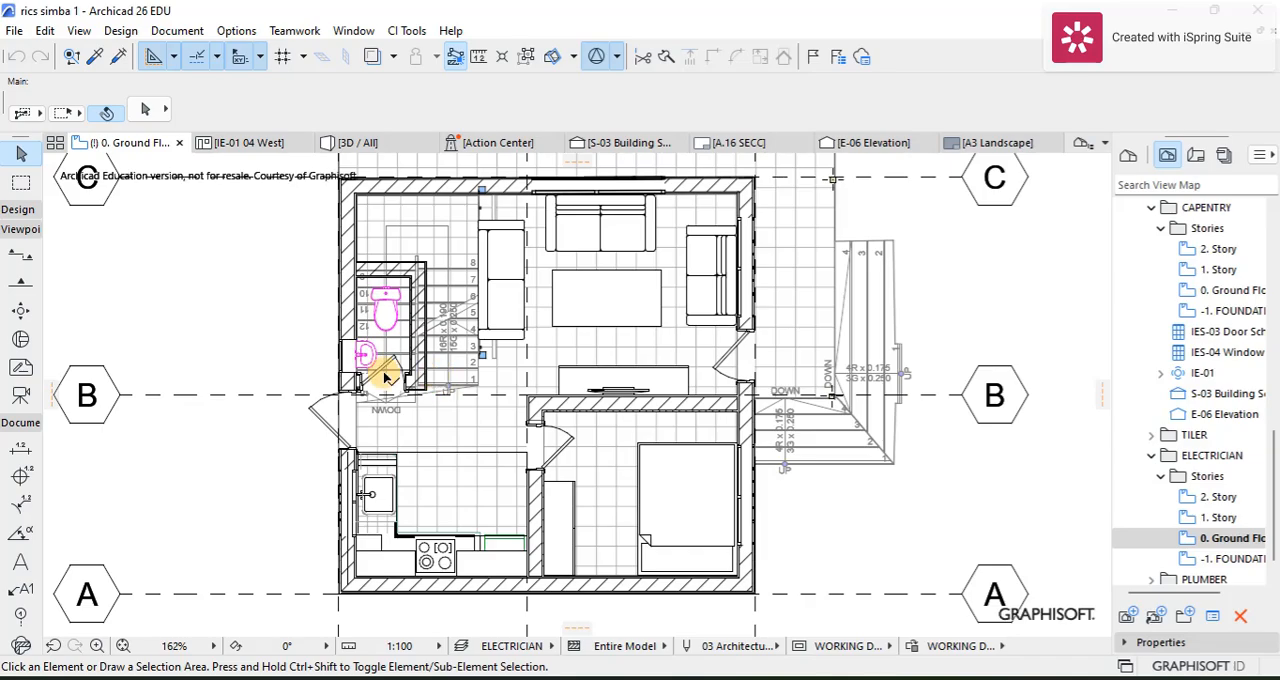
pyautogui.scroll(3, 382, 366)
pyautogui.scroll(2, 436, 362)
pyautogui.scroll(-4, 437, 361)
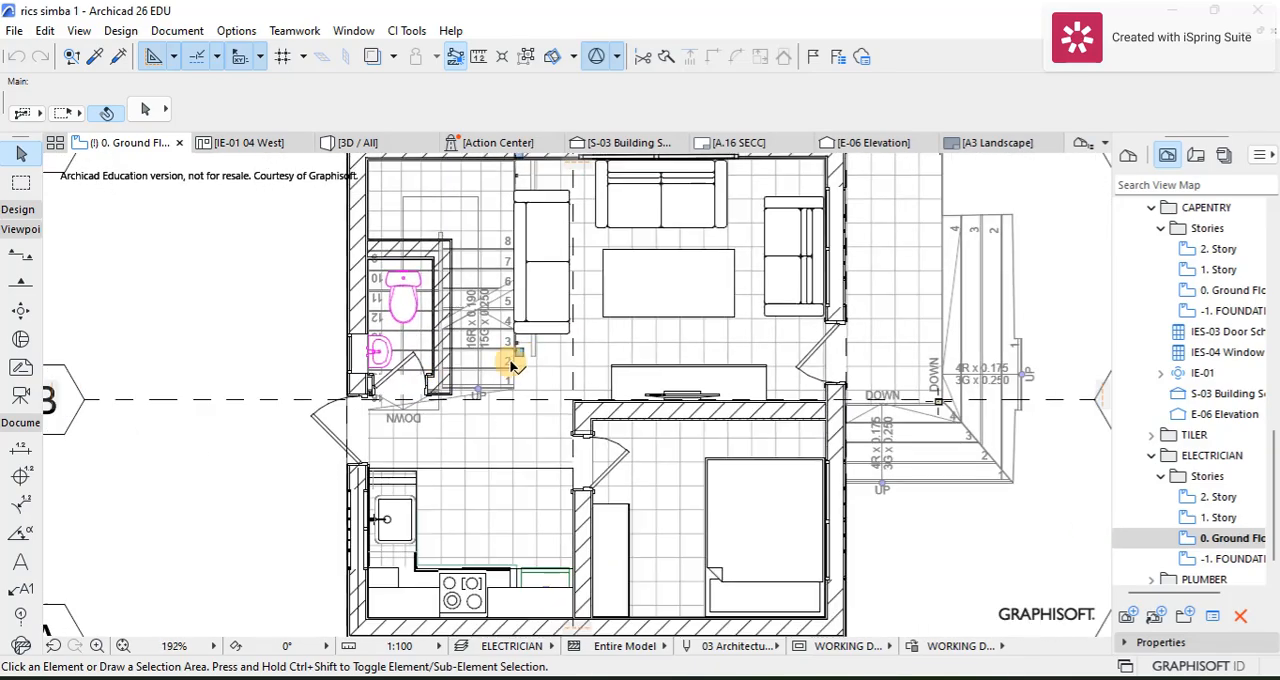
pyautogui.scroll(-4, 555, 362)
pyautogui.scroll(4, 590, 352)
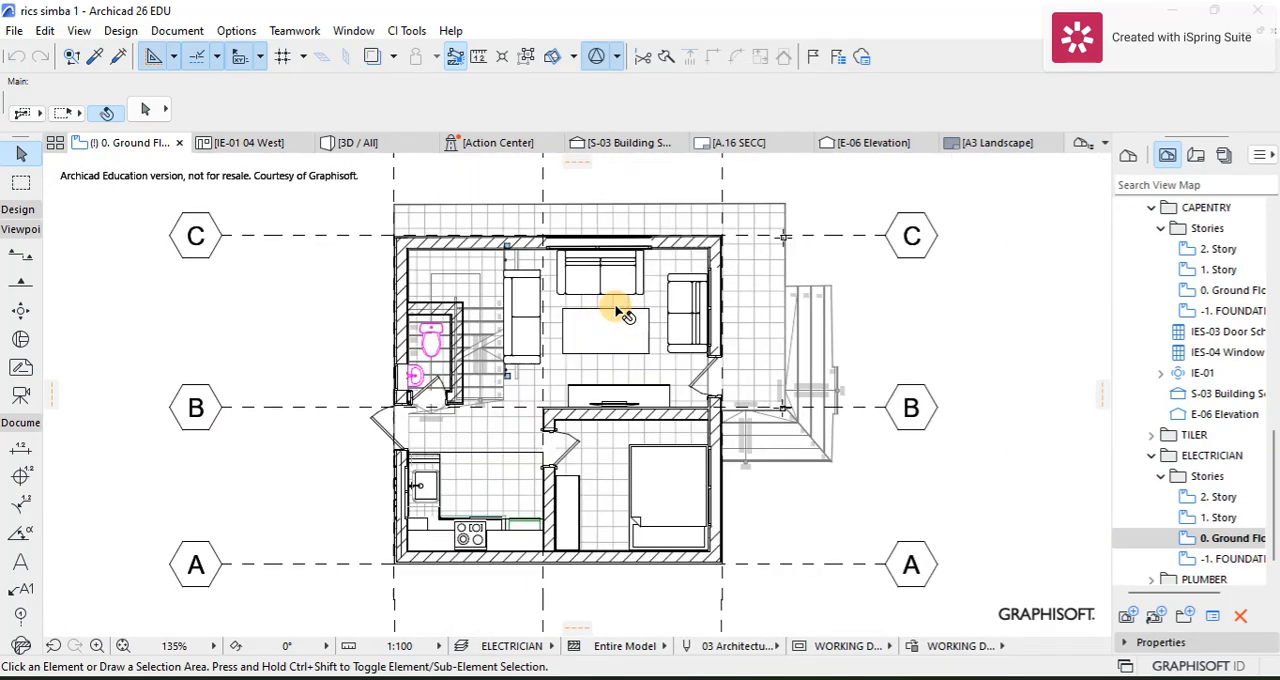
pyautogui.scroll(-2, 610, 328)
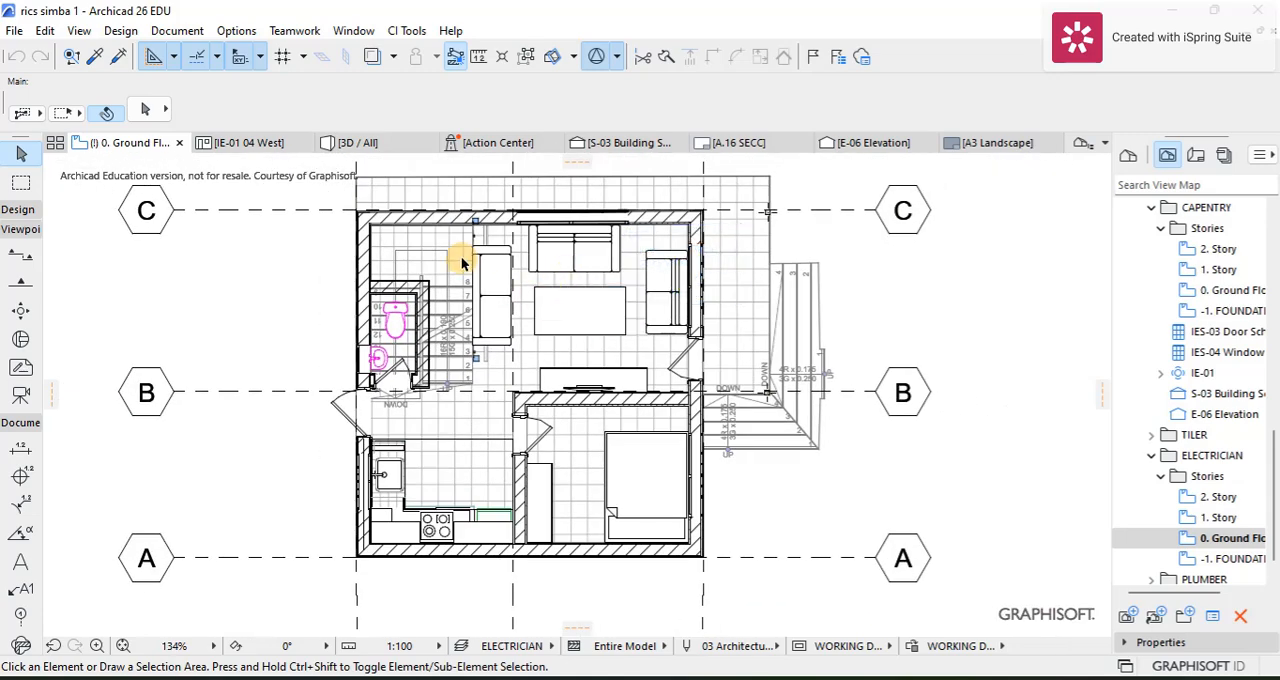
# Step: Search the object library for "switch" and set Switch 1 Pole 26 as the default object for placing in the plan
pyautogui.click(18, 210)
pyautogui.scroll(-3, 14, 528)
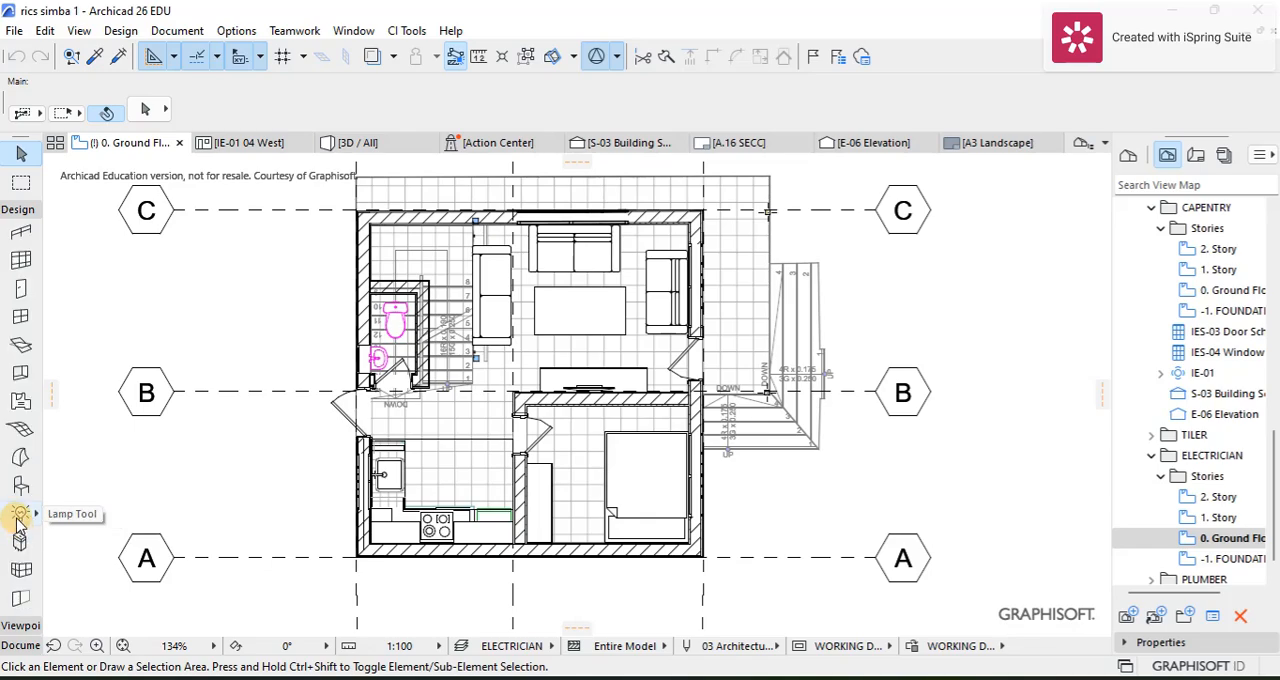
pyautogui.click(20, 485)
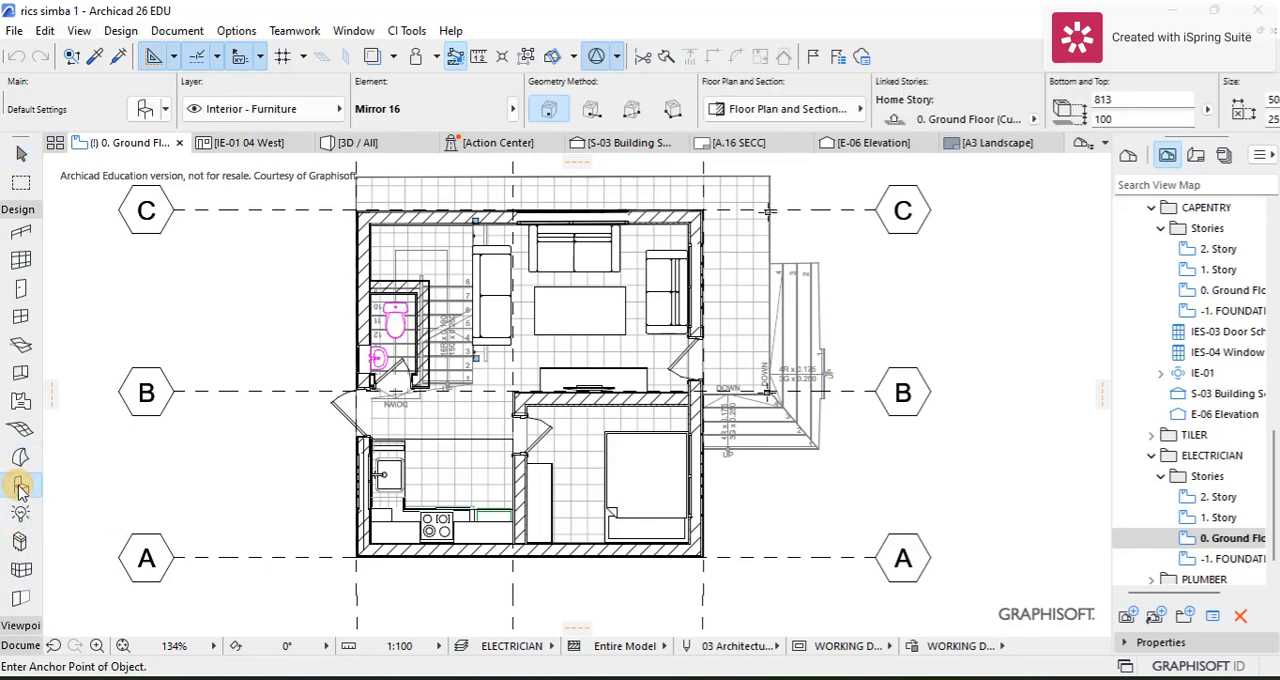
pyautogui.click(145, 109)
pyautogui.click(360, 51)
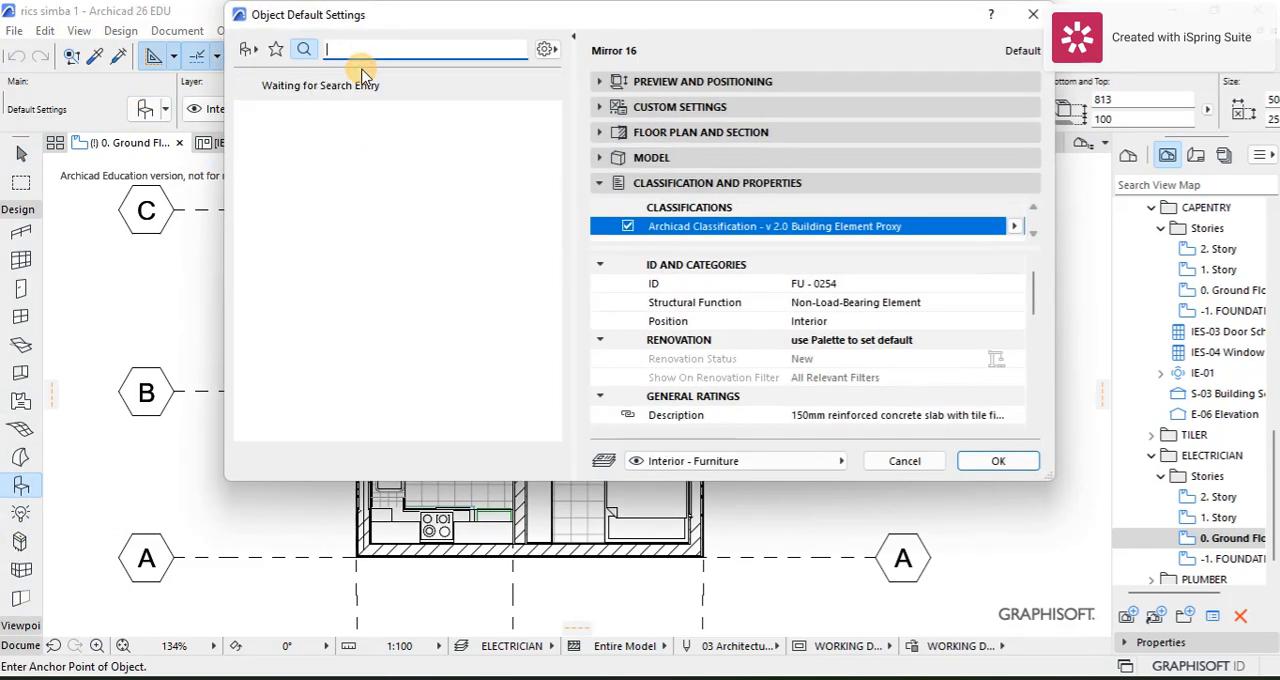
pyautogui.write('switch')
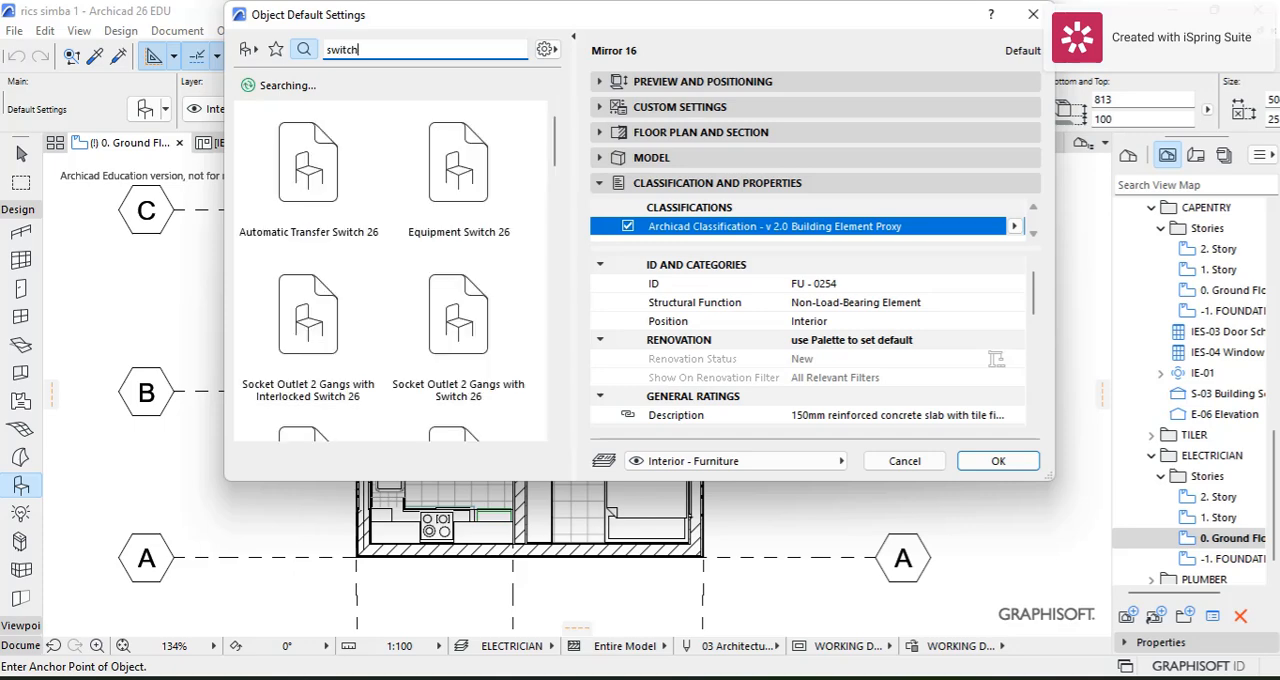
pyautogui.scroll(-5, 390, 140)
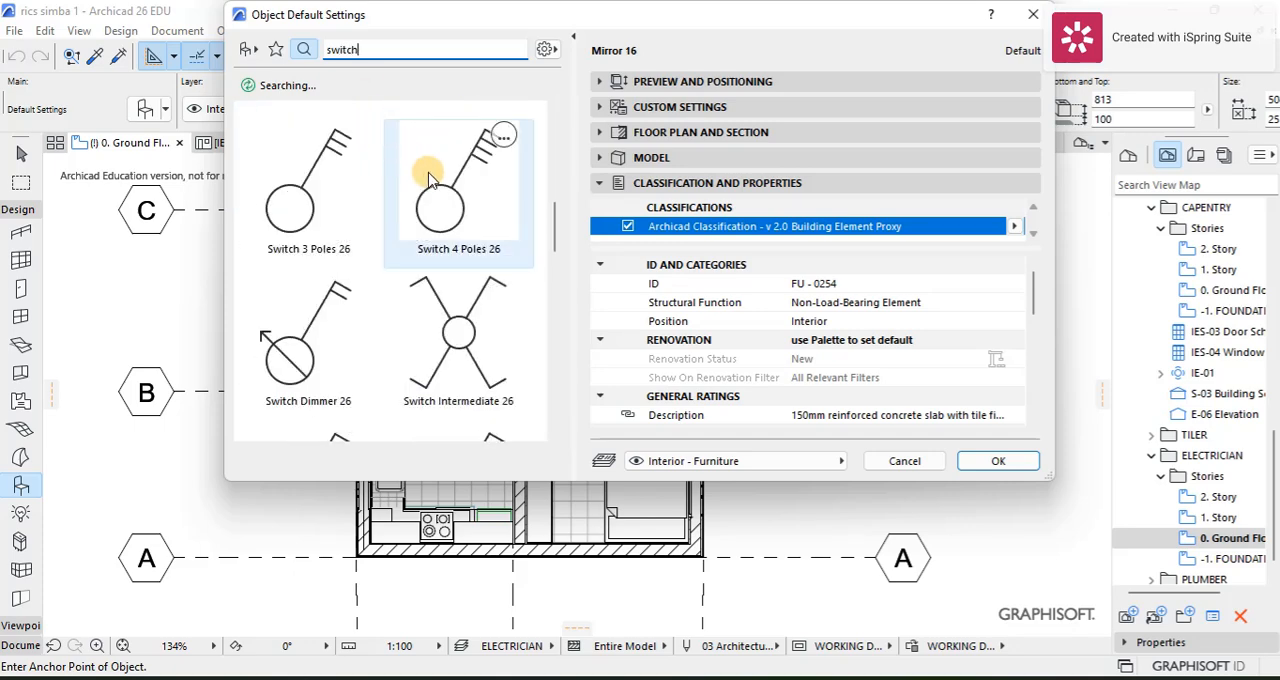
pyautogui.scroll(-3, 336, 305)
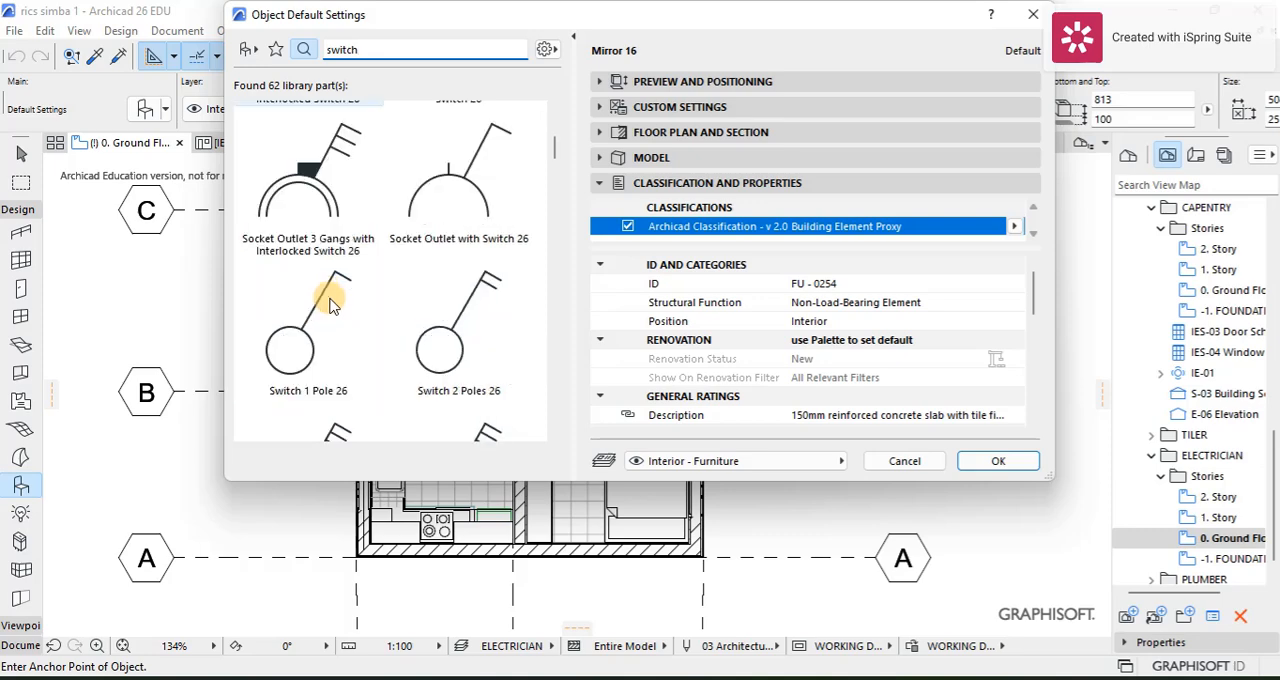
pyautogui.click(325, 332)
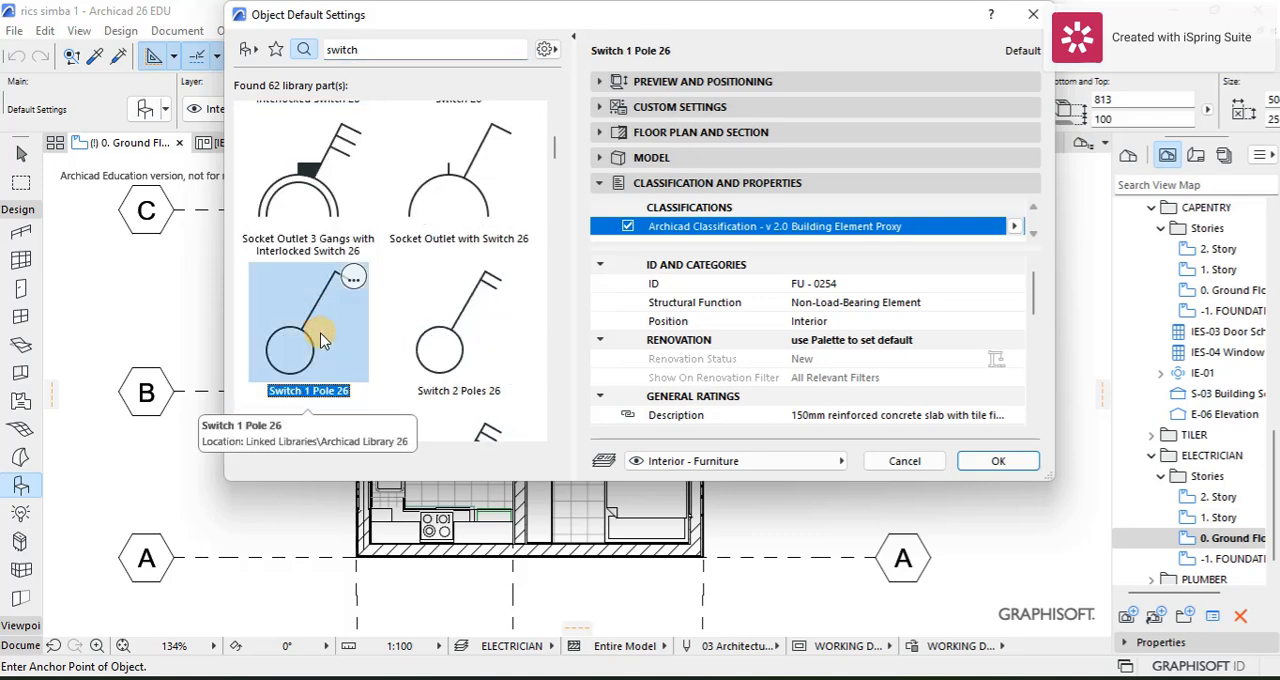
pyautogui.click(998, 462)
pyautogui.scroll(5, 672, 393)
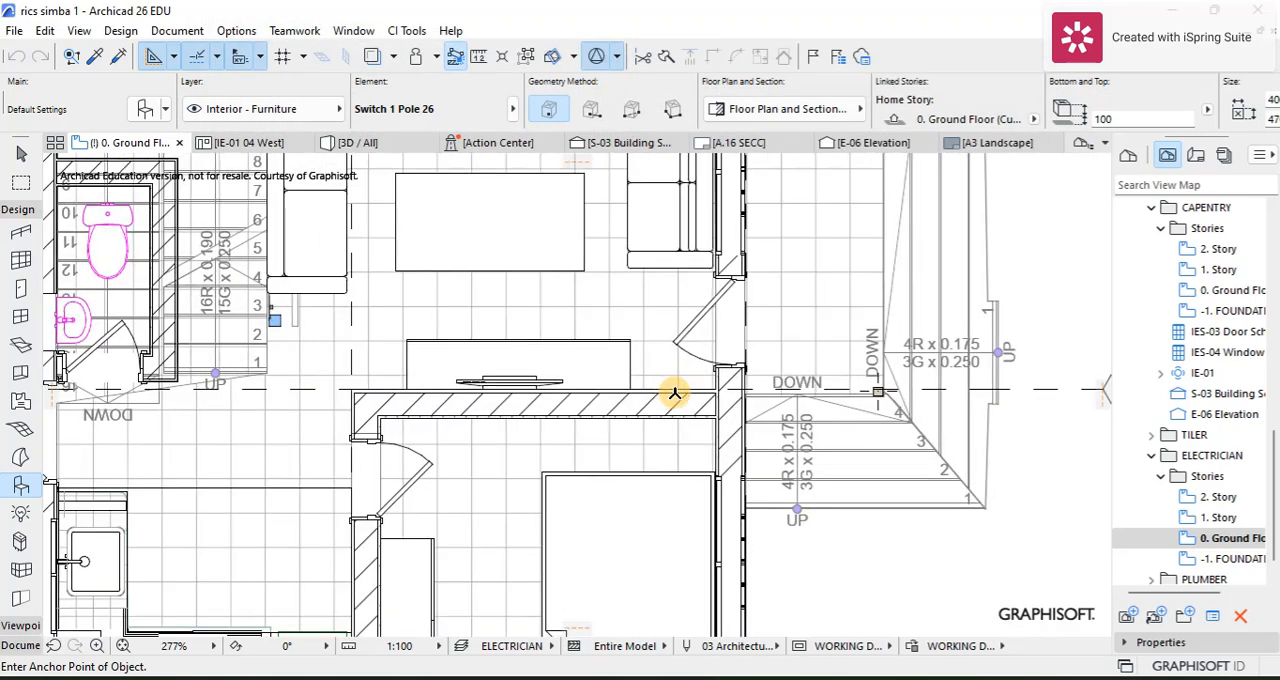
# Step: Place a Switch 1 Pole 26 on the wall beside the living room entrance door and rotate it clockwise about its circle's centre
pyautogui.click(675, 392)
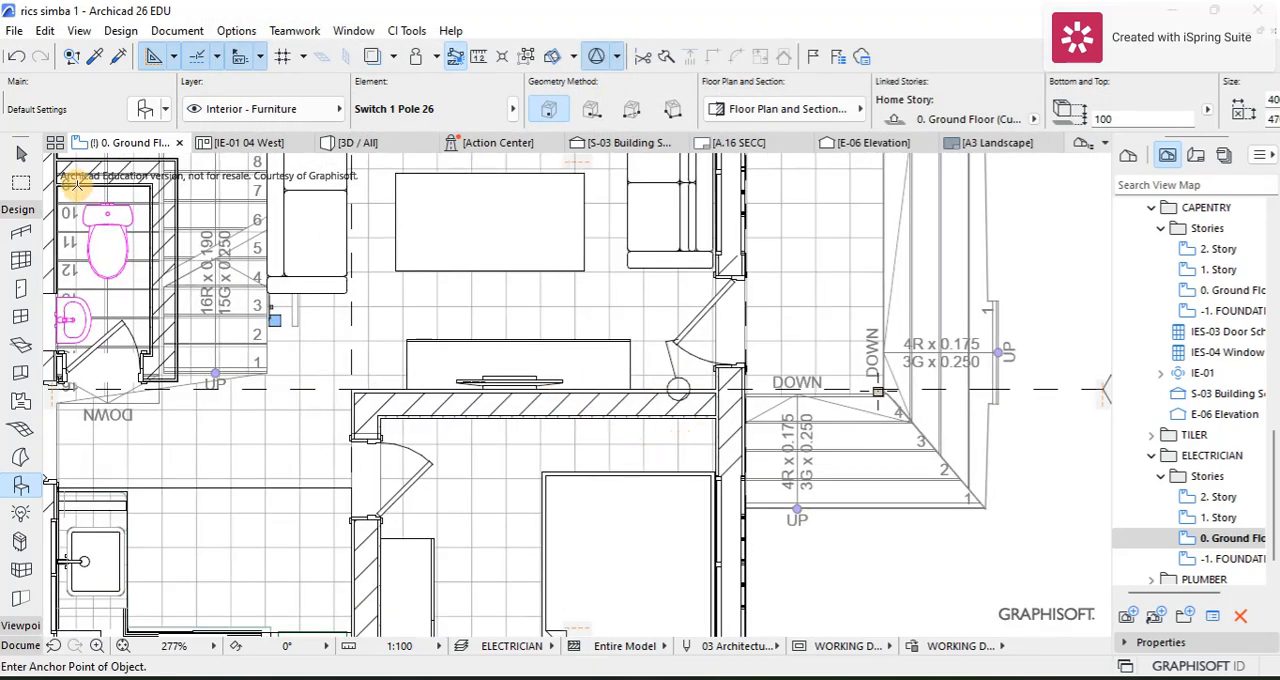
pyautogui.click(21, 153)
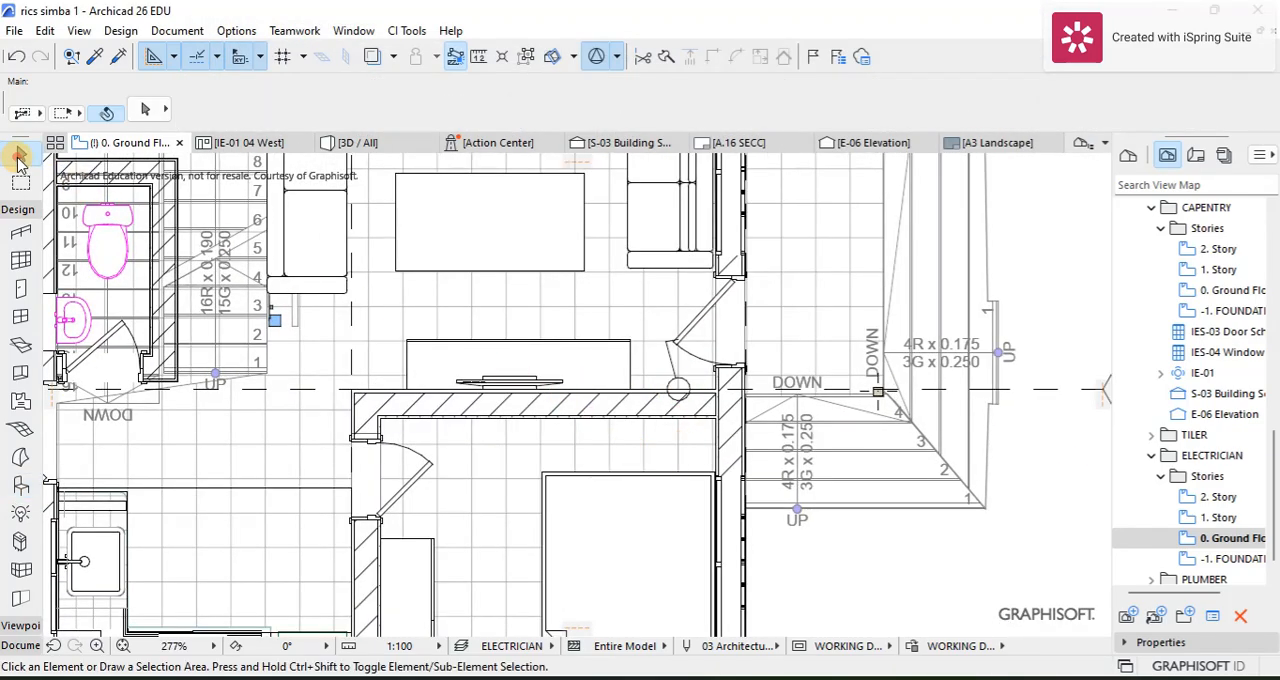
pyautogui.click(672, 354)
pyautogui.hotkey('ctrl', 'e')
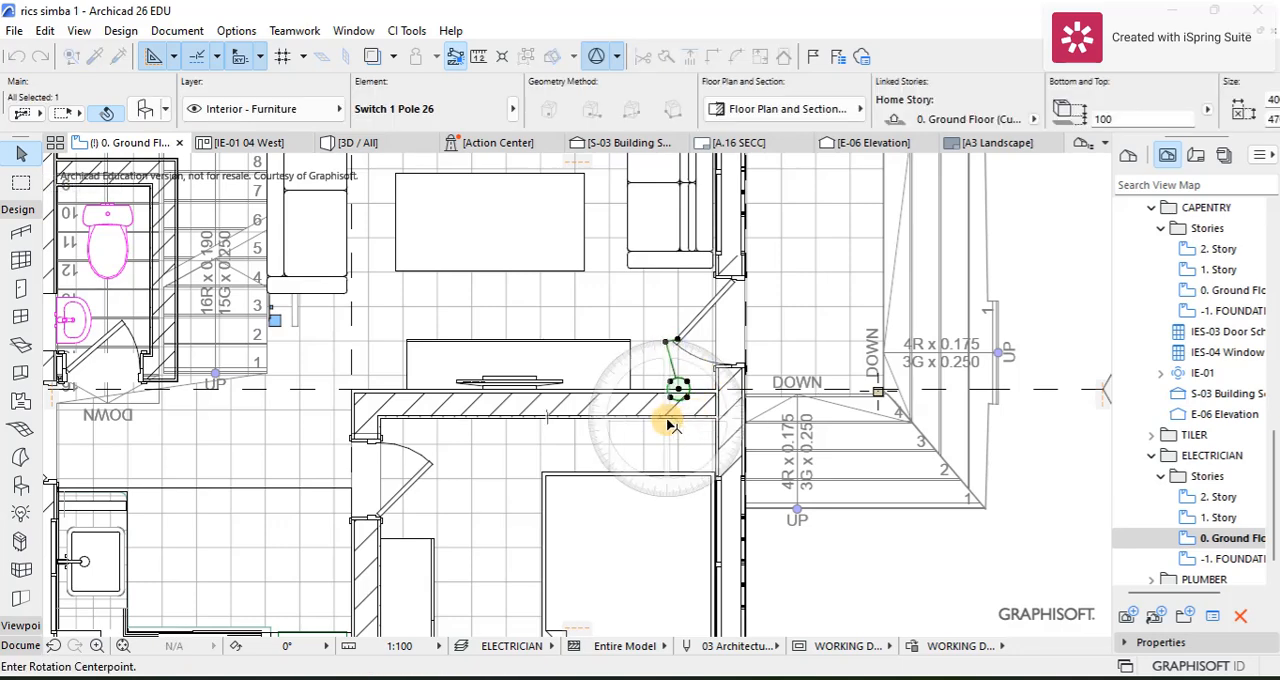
pyautogui.click(679, 388)
pyautogui.click(697, 391)
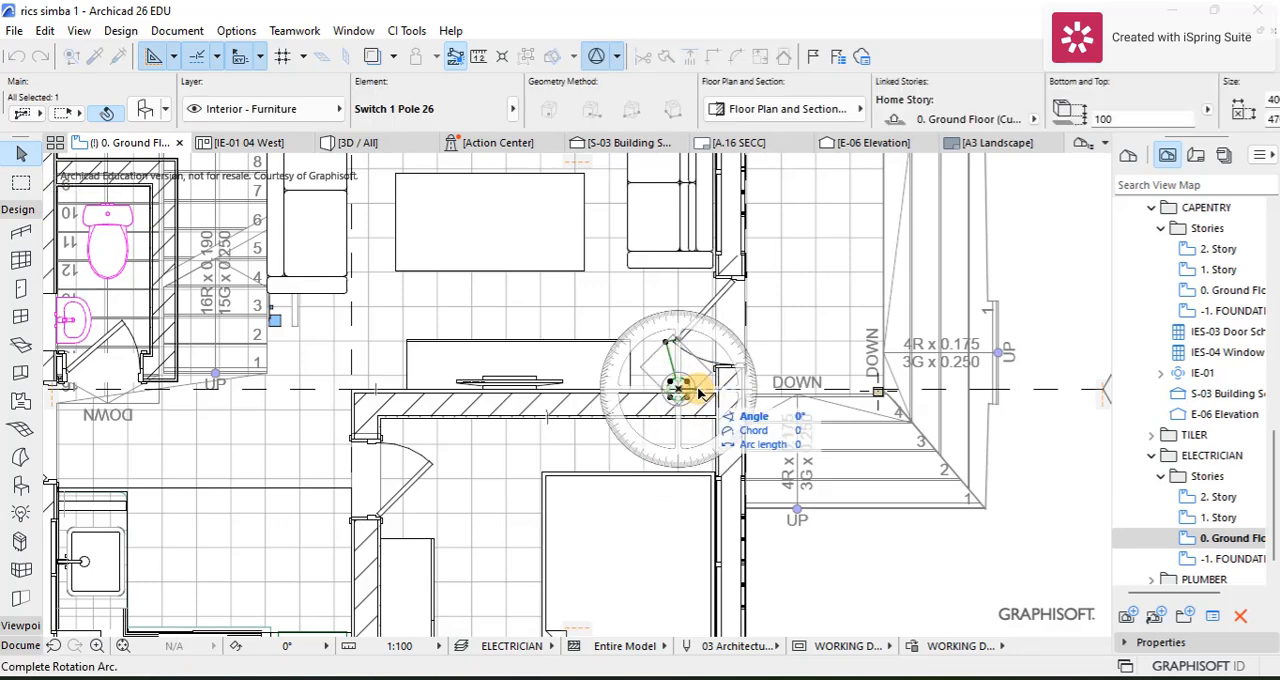
pyautogui.click(693, 401)
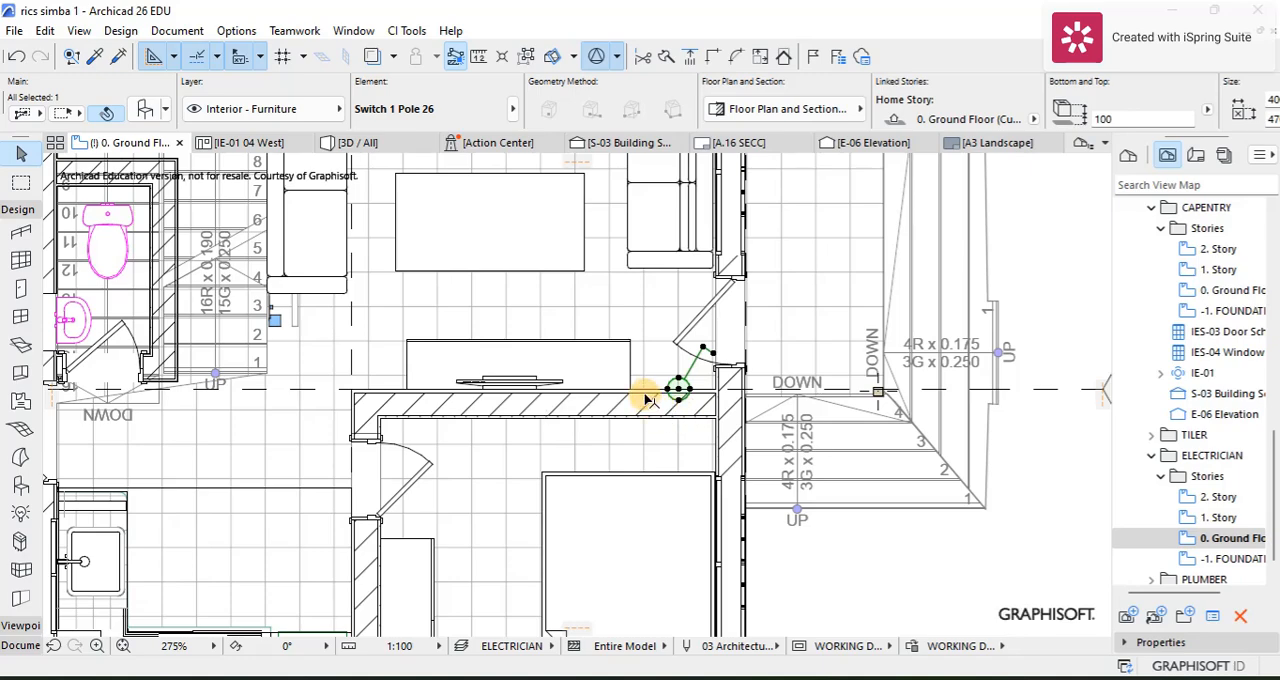
# Step: Copy the entrance door switch to the hallway side of the wall beside the bedroom door and adjust its position against the wall
pyautogui.scroll(-2, 692, 398)
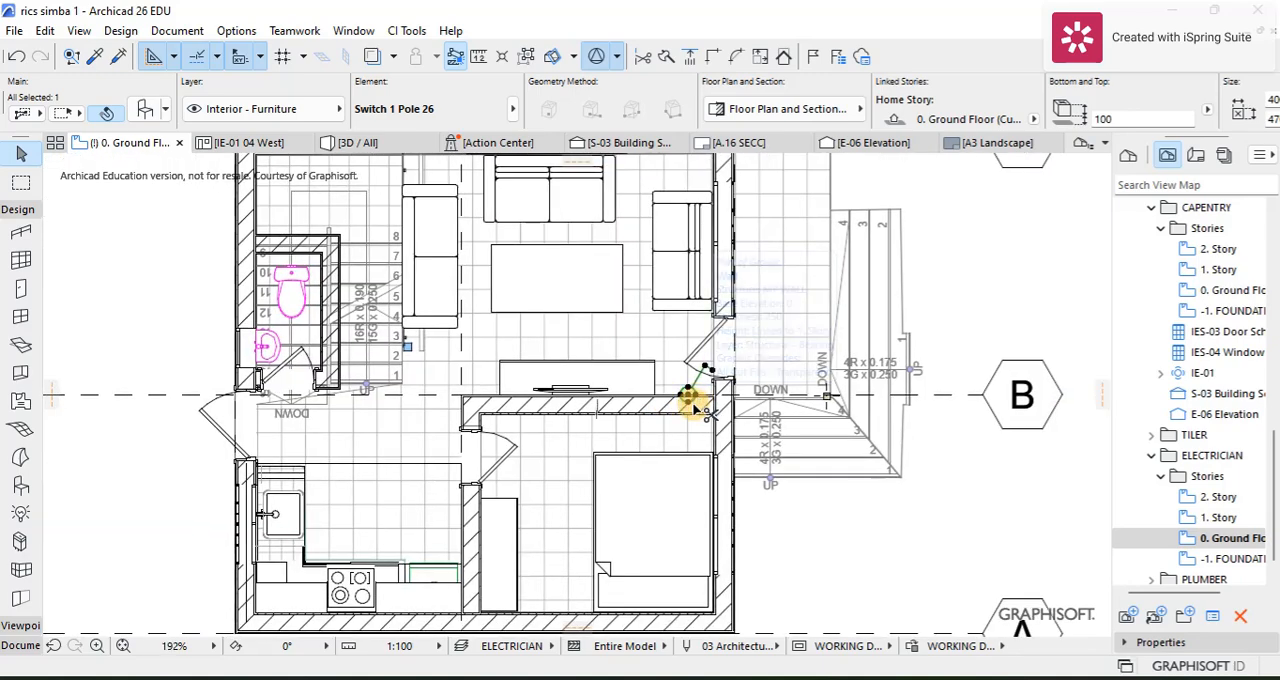
pyautogui.hotkey('ctrl', 'alt', 'd')
pyautogui.click(686, 398)
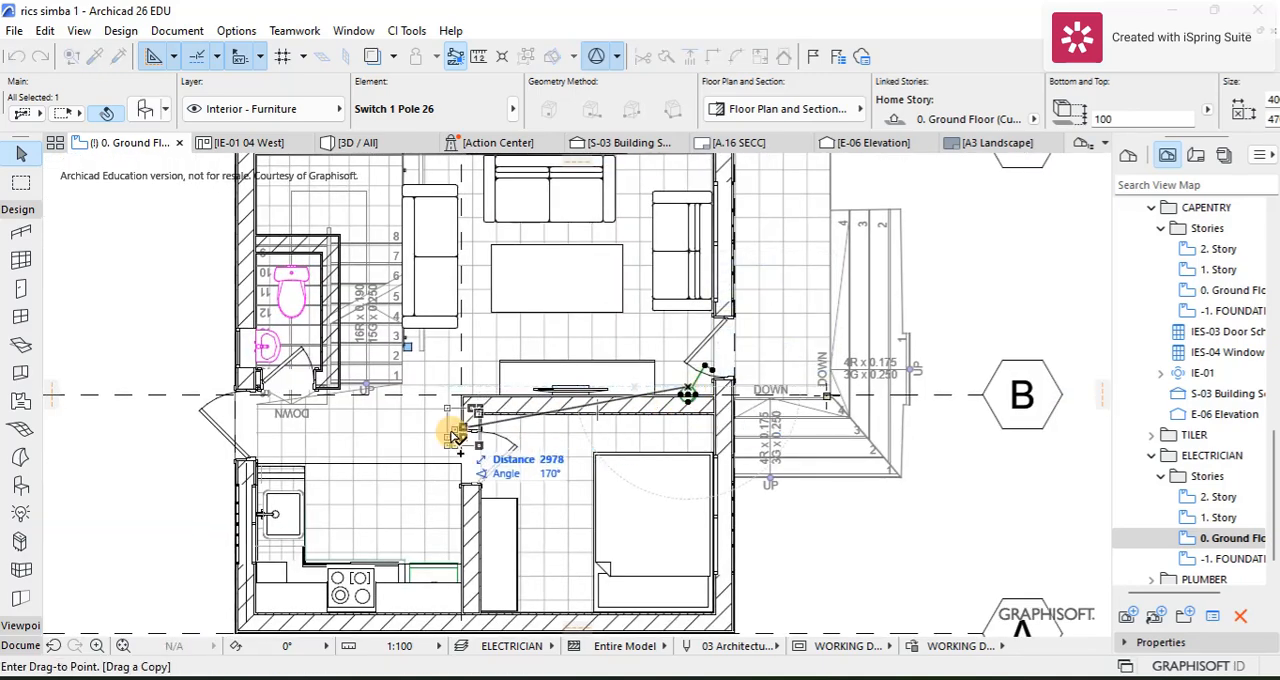
pyautogui.scroll(2, 449, 428)
pyautogui.click(475, 404)
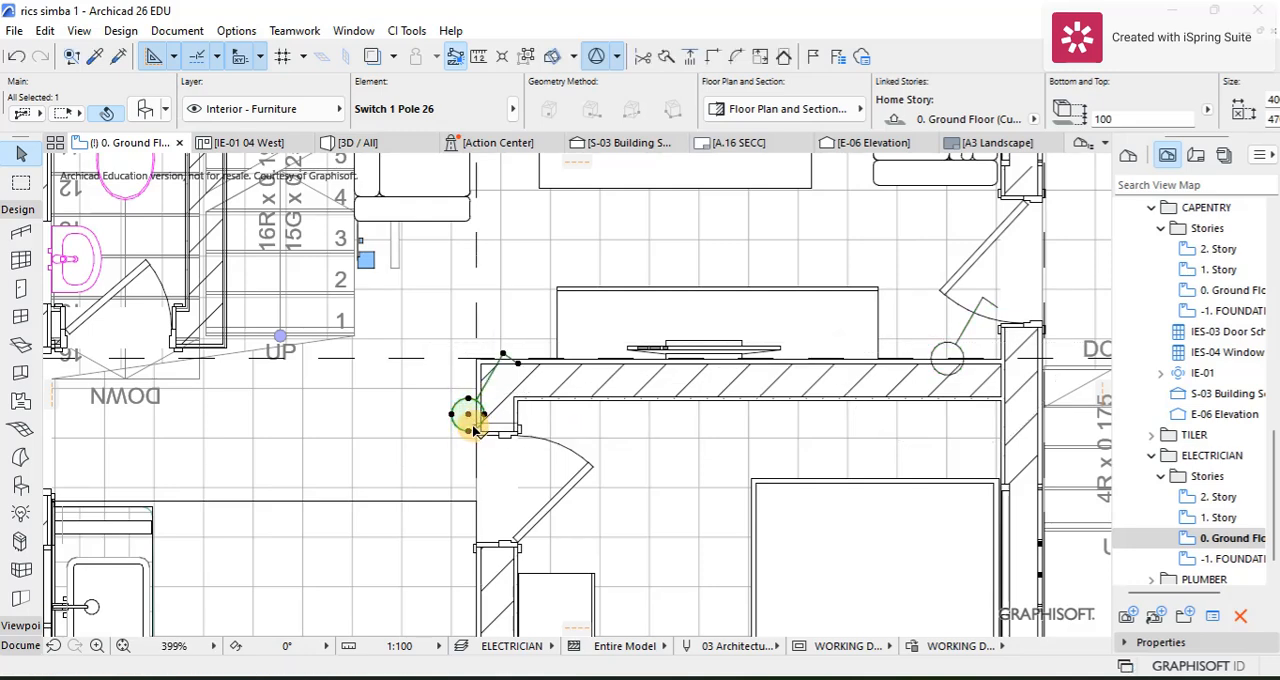
pyautogui.hotkey('ctrl', 'd')
pyautogui.click(468, 414)
pyautogui.click(477, 406)
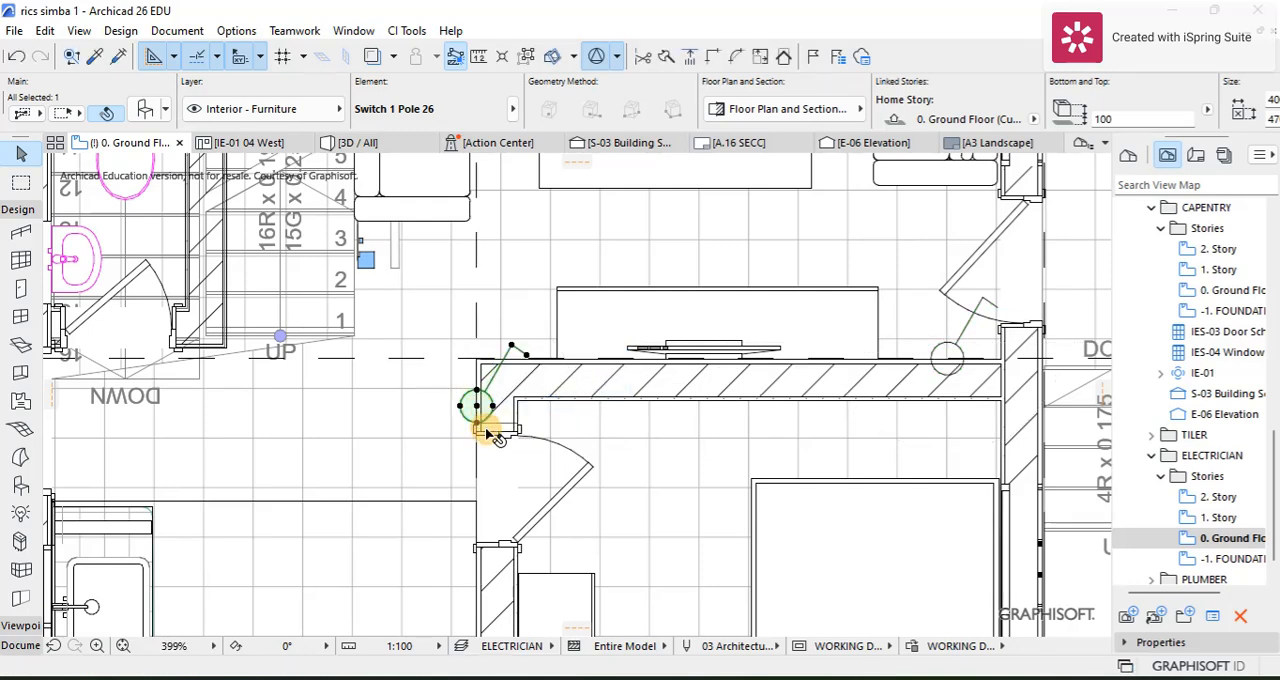
# Step: Copy the hallway switch to the bedroom side of the wall and rotate the copy clockwise to point into the bedroom
pyautogui.hotkey('ctrl', 'shift', 'd')
pyautogui.click(477, 405)
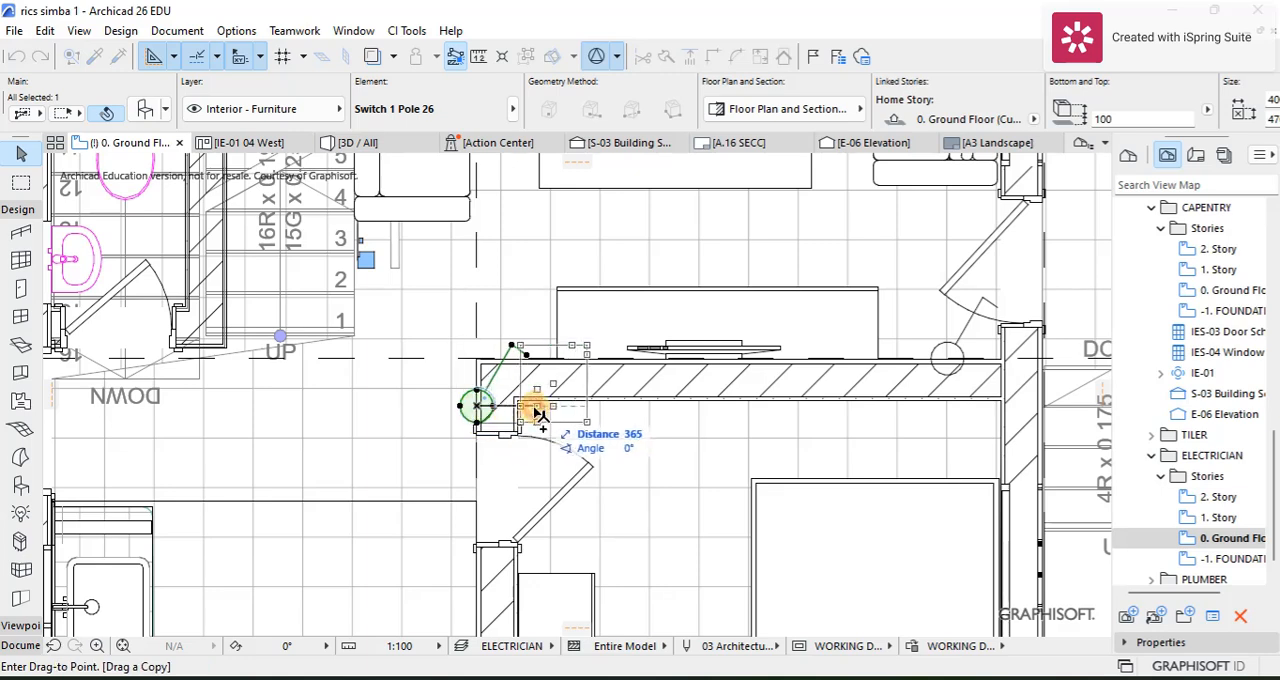
pyautogui.click(560, 406)
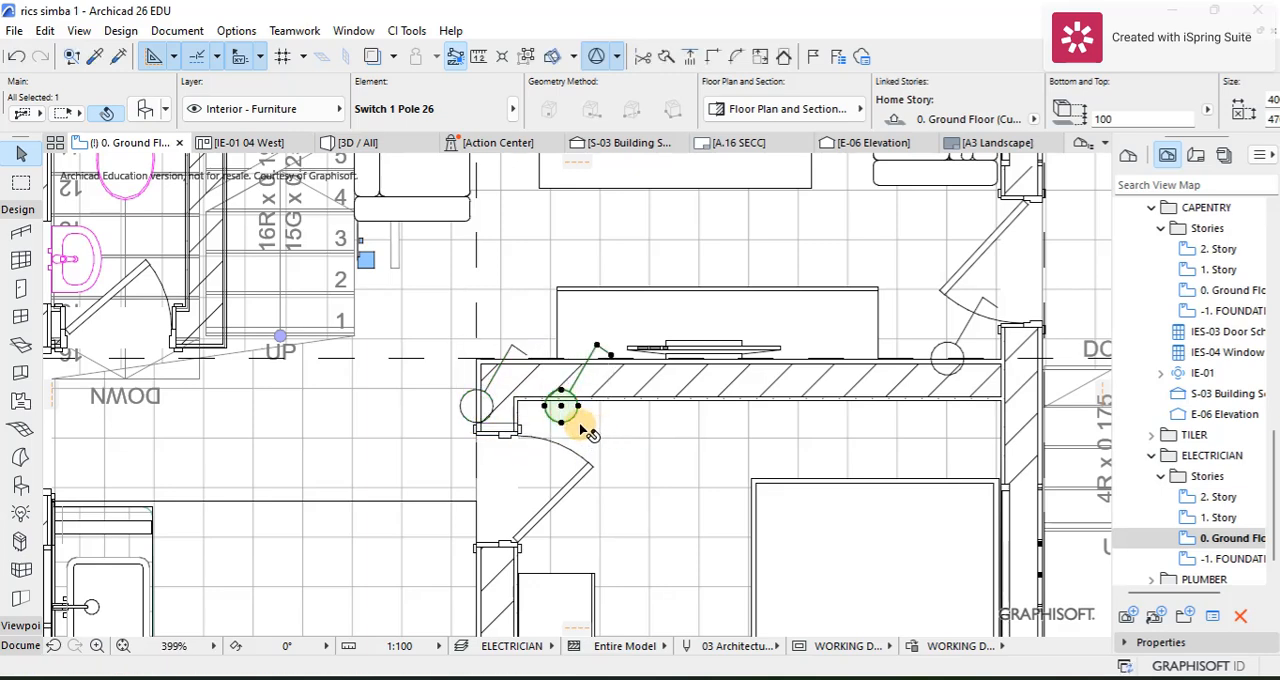
pyautogui.hotkey('ctrl', 'e')
pyautogui.click(561, 406)
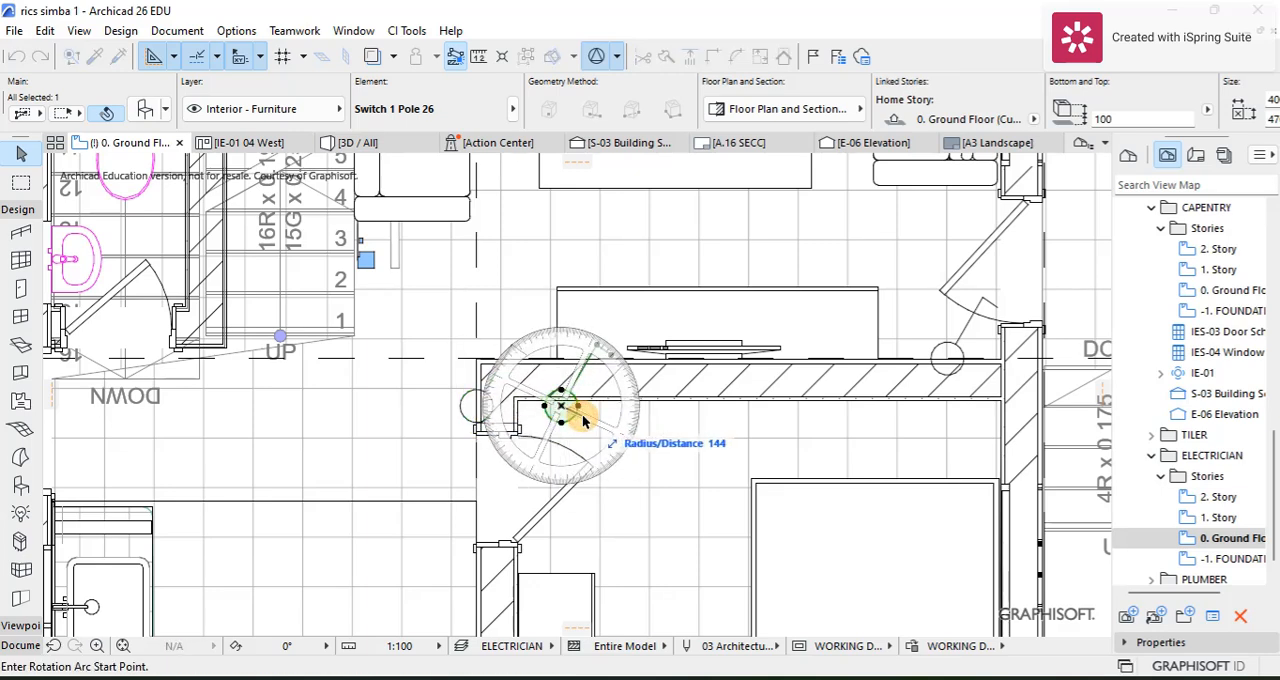
pyautogui.click(591, 420)
pyautogui.click(567, 436)
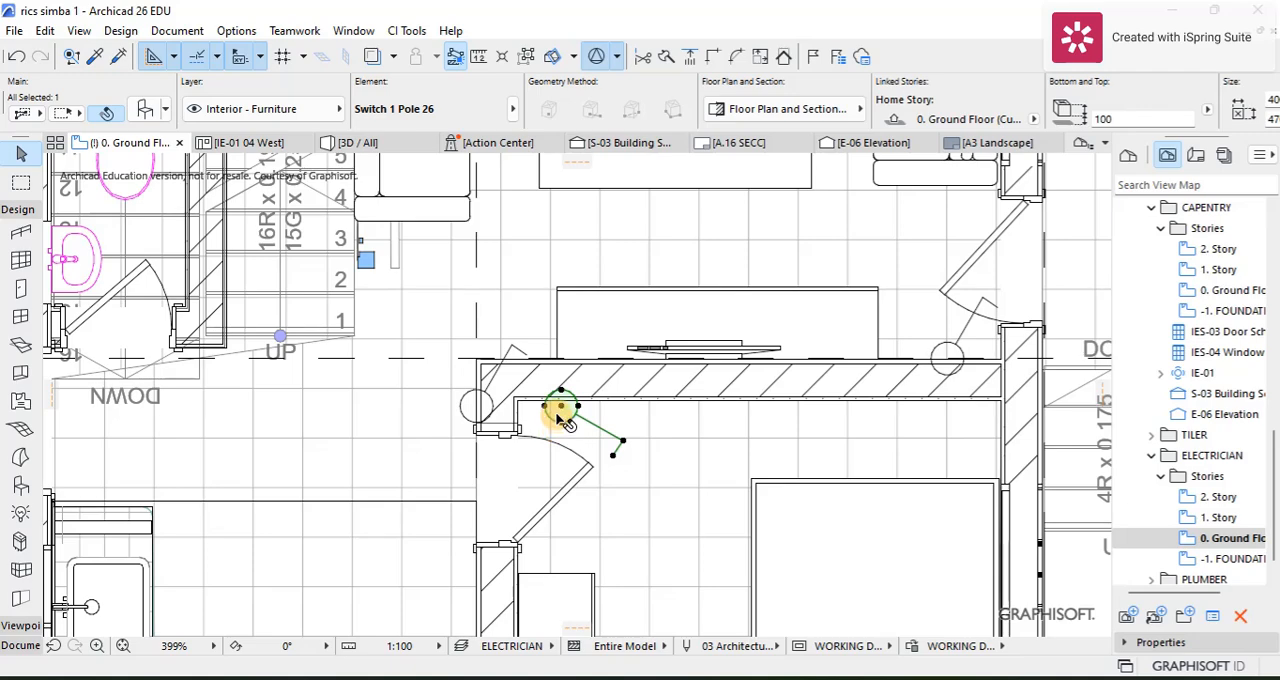
pyautogui.click(540, 455)
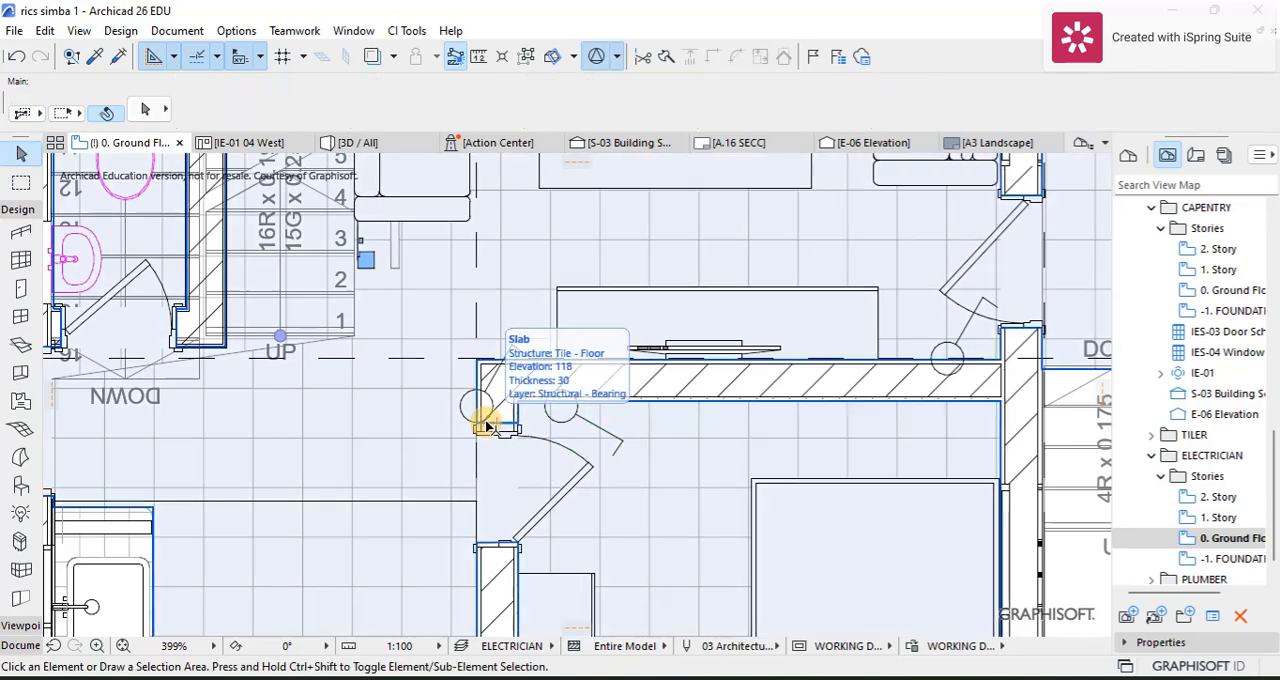
# Step: Copy the hallway switch beside the bedroom door to the inner face of the toilet wall, next to the toilet door
pyautogui.click(485, 426)
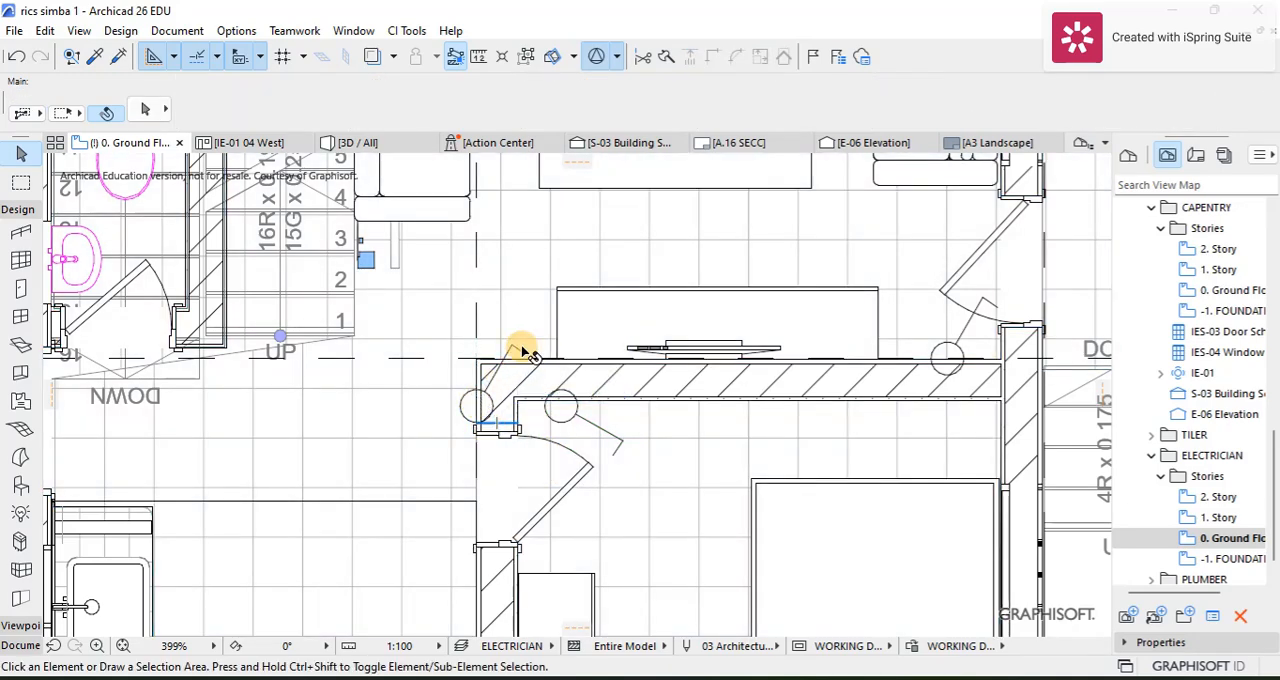
pyautogui.click(514, 390)
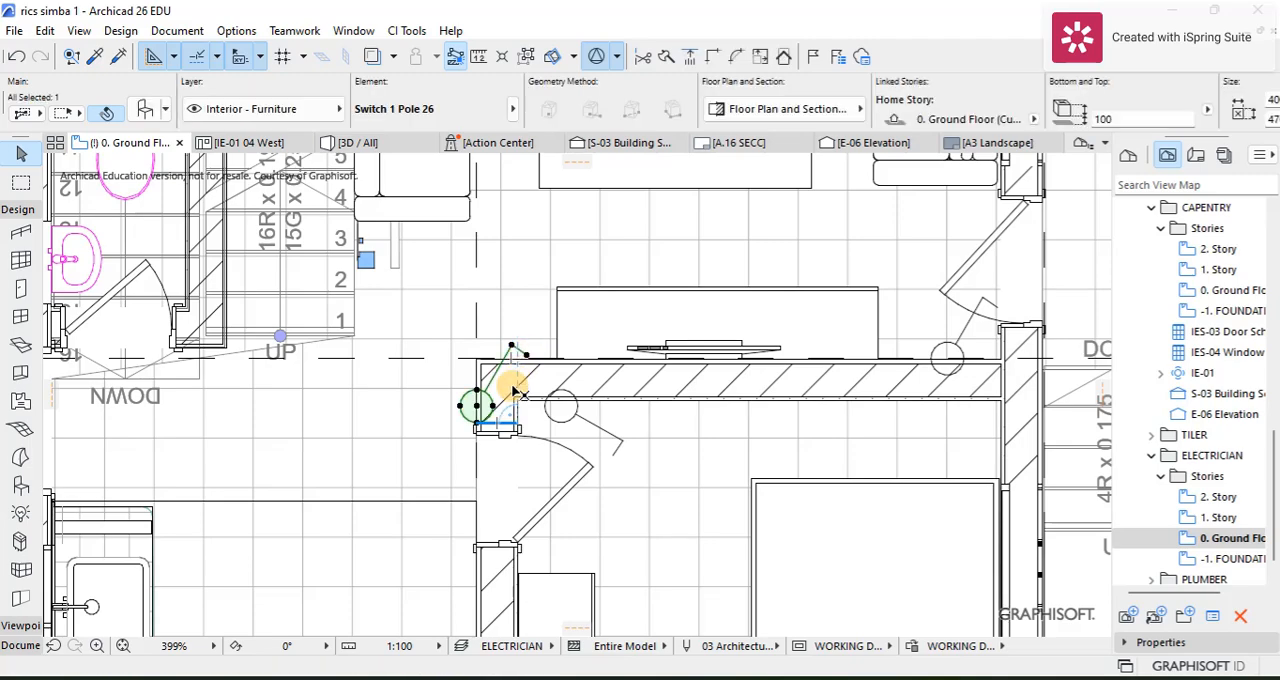
pyautogui.hotkey('ctrl', 'shift', 'd')
pyautogui.click(478, 405)
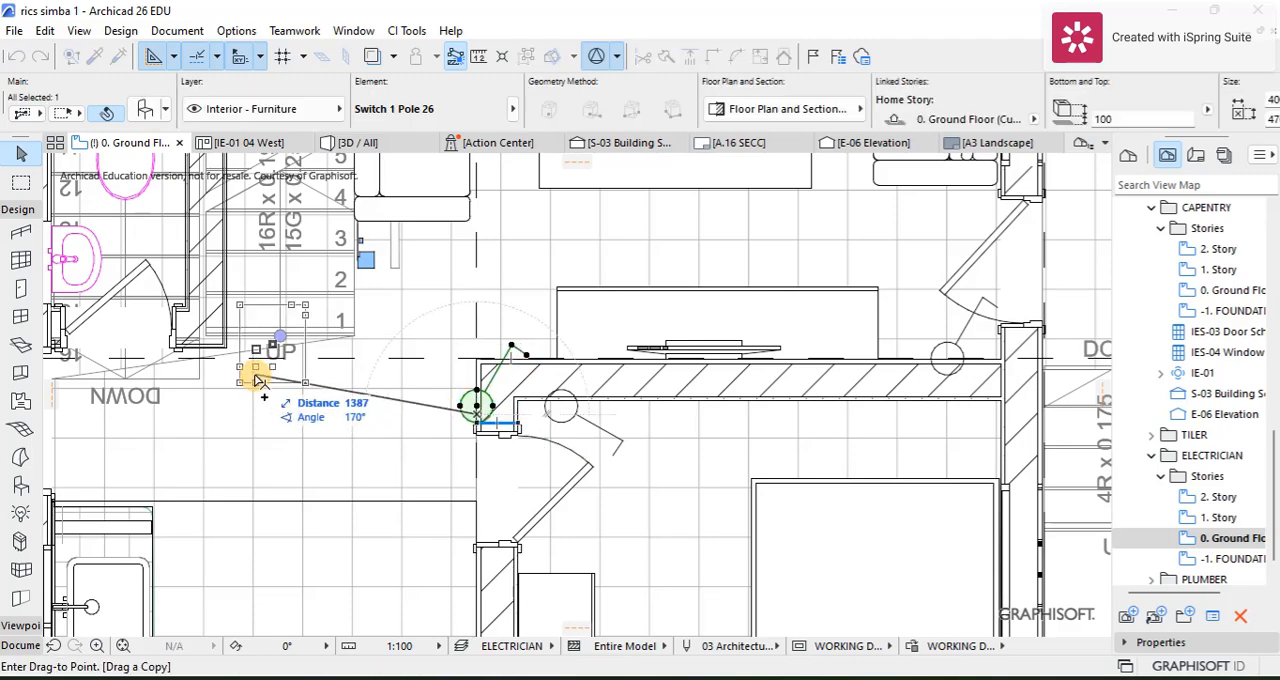
pyautogui.moveTo(209, 328); pyautogui.dragTo(257, 441, button='middle')
pyautogui.scroll(1, 253, 435)
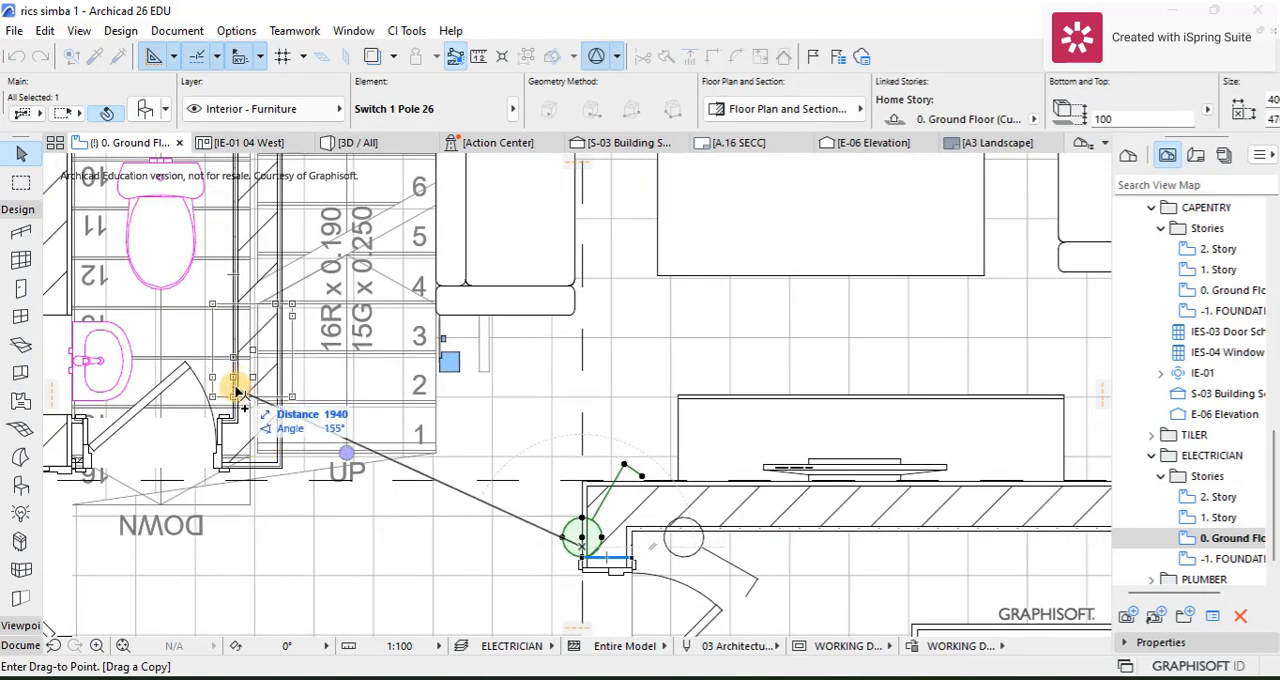
pyautogui.click(233, 378)
# Step: Examine the switch positions around the kitchen, toilet and bedroom on the ground floor plan
pyautogui.scroll(-3, 251, 408)
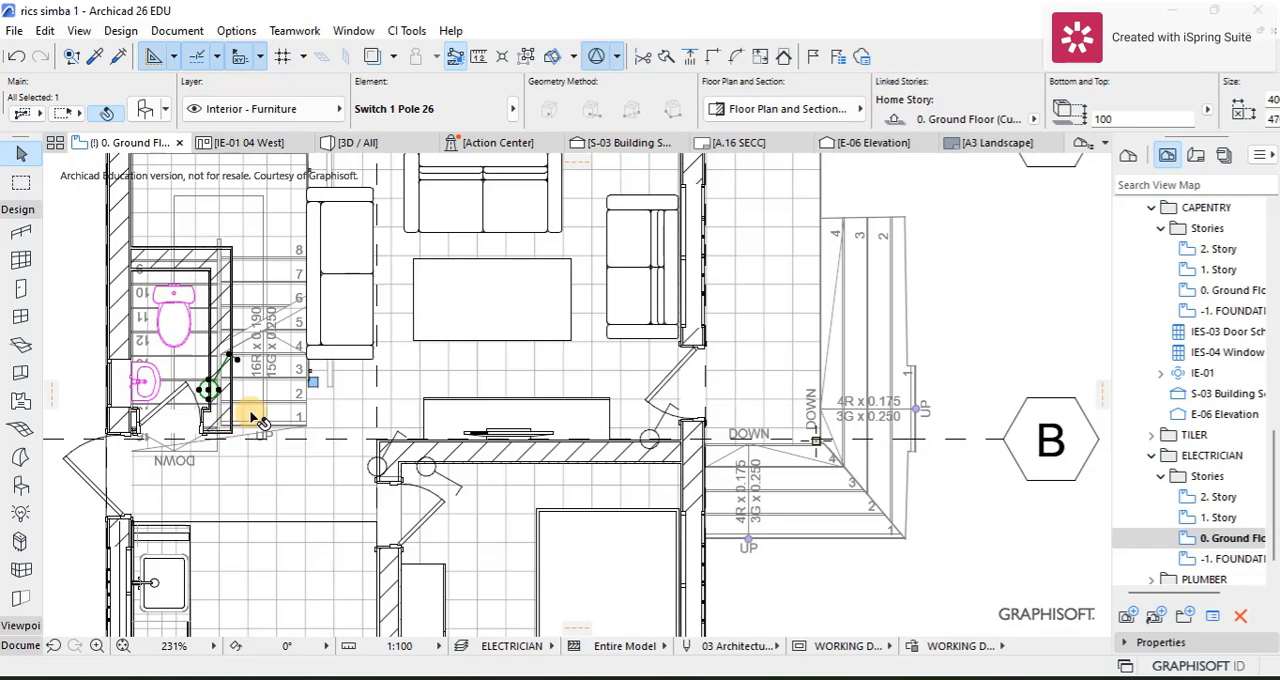
pyautogui.scroll(-2, 280, 432)
pyautogui.moveTo(284, 431); pyautogui.dragTo(361, 420, button='middle')
pyautogui.scroll(-1, 392, 448)
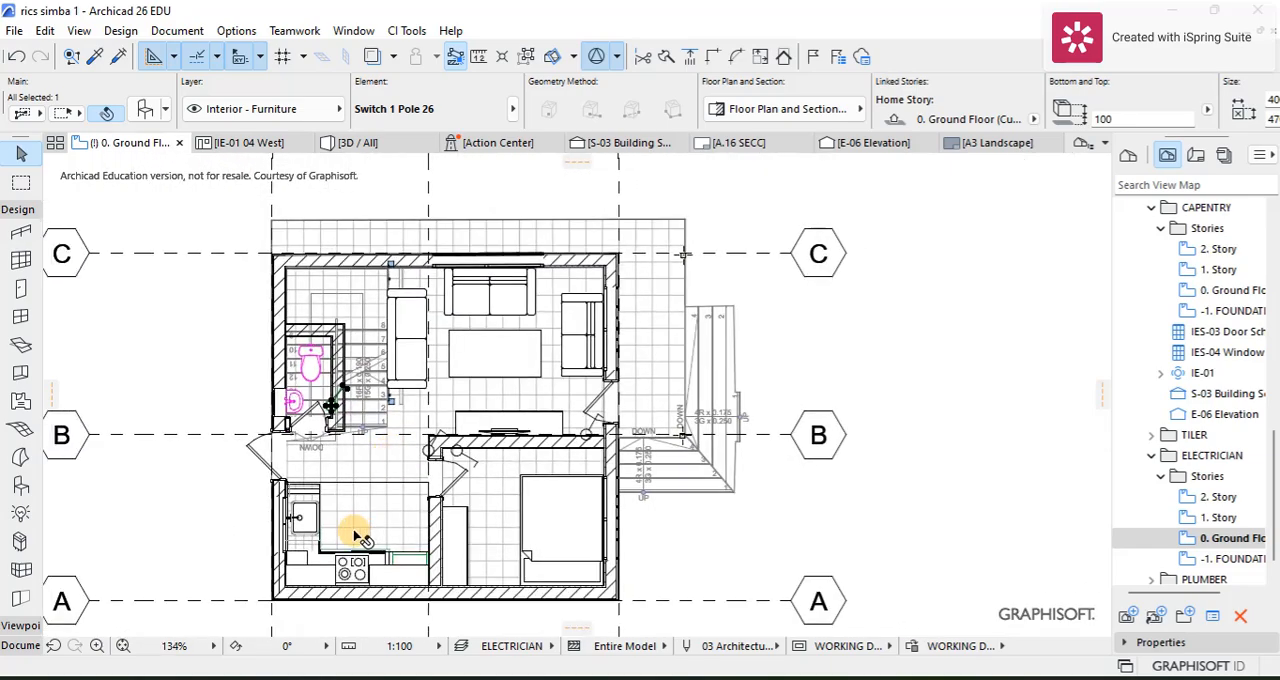
pyautogui.scroll(1, 316, 513)
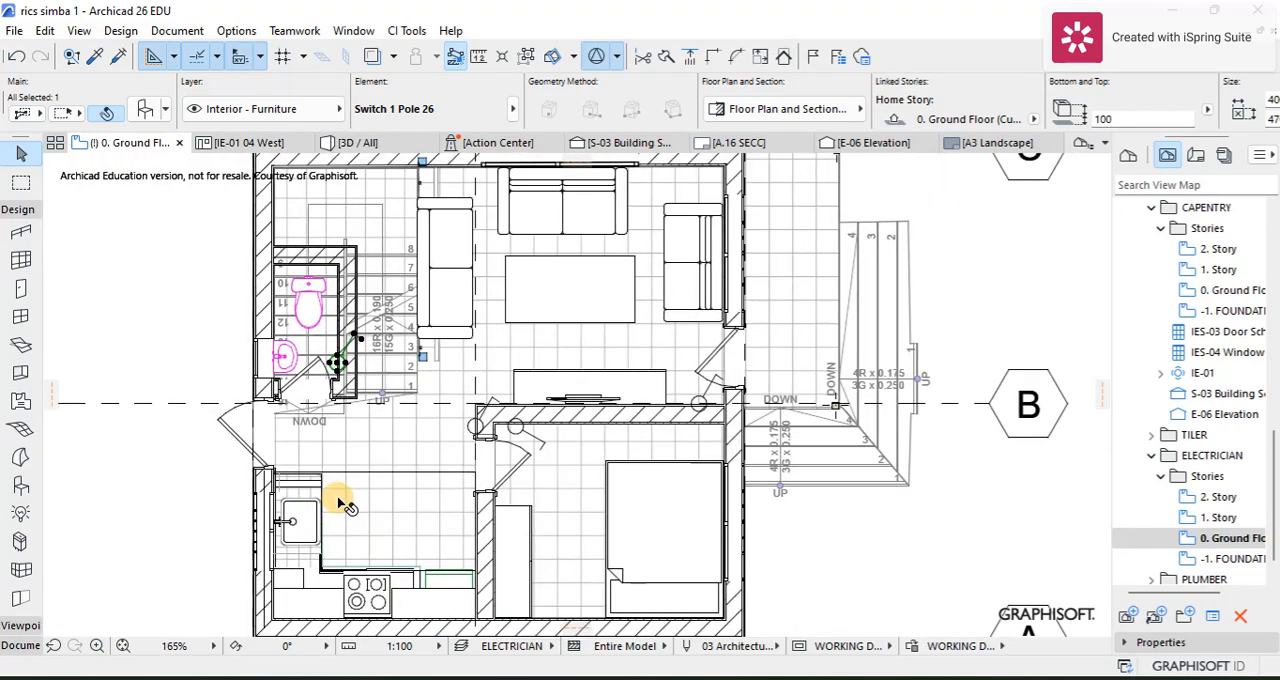
pyautogui.scroll(-1, 337, 500)
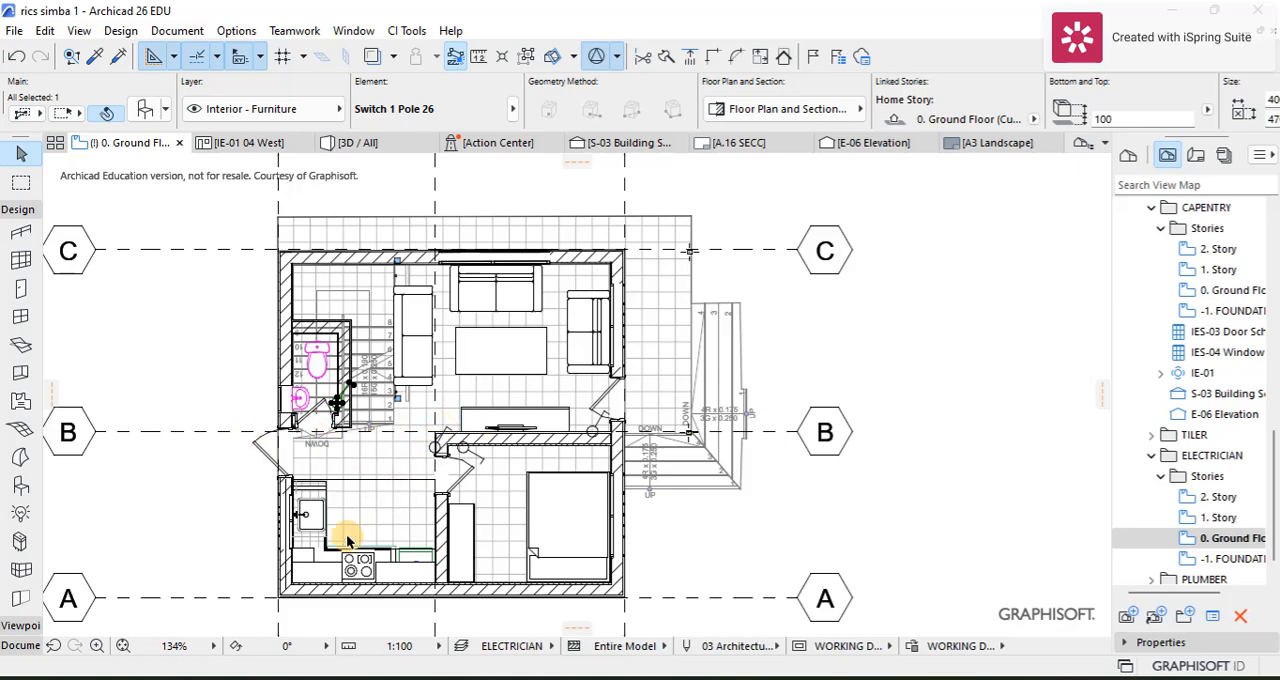
pyautogui.scroll(3, 400, 457)
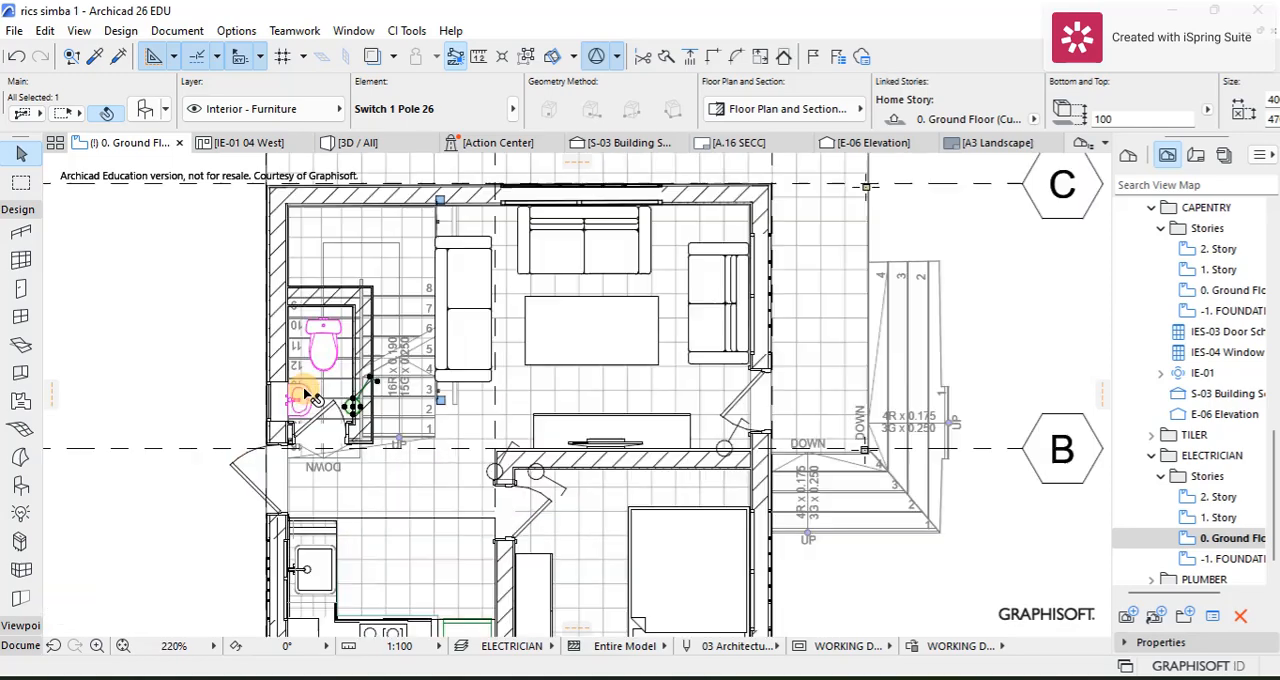
pyautogui.press('Escape')
# Step: Rotate the toilet switch counterclockwise about its circle's centre so its arm points along the toilet wall
pyautogui.scroll(-1, 405, 407)
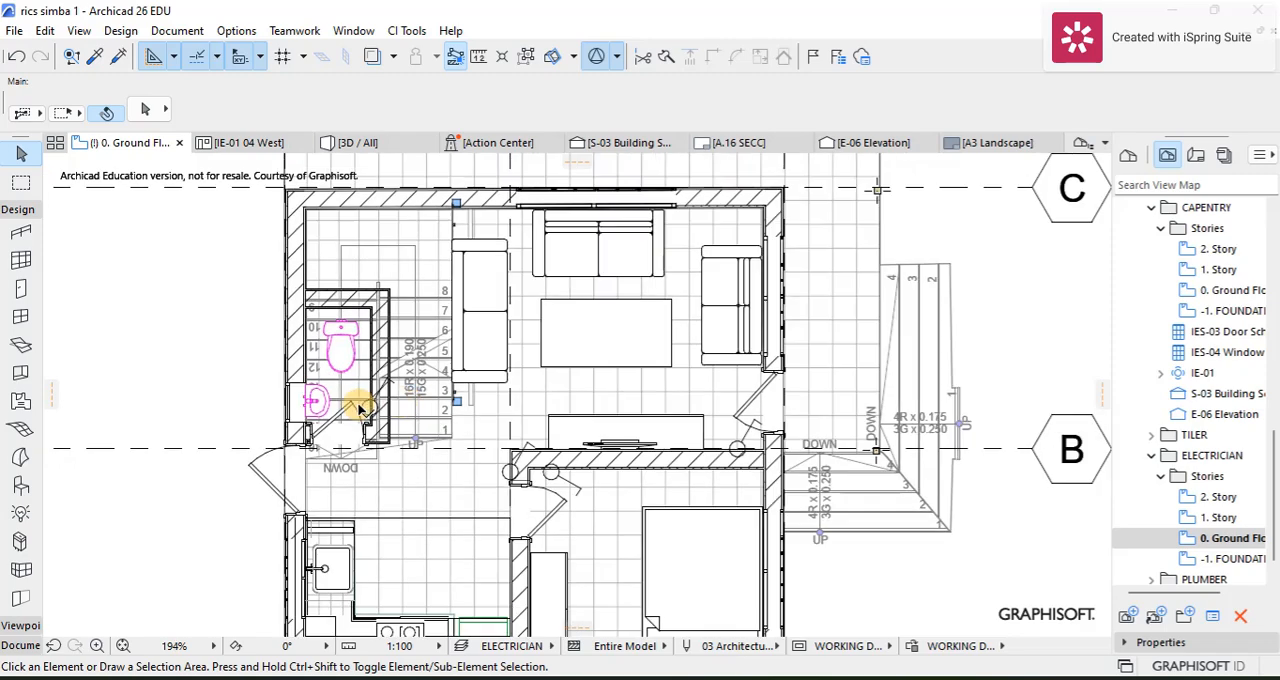
pyautogui.scroll(4, 410, 400)
pyautogui.click(422, 362)
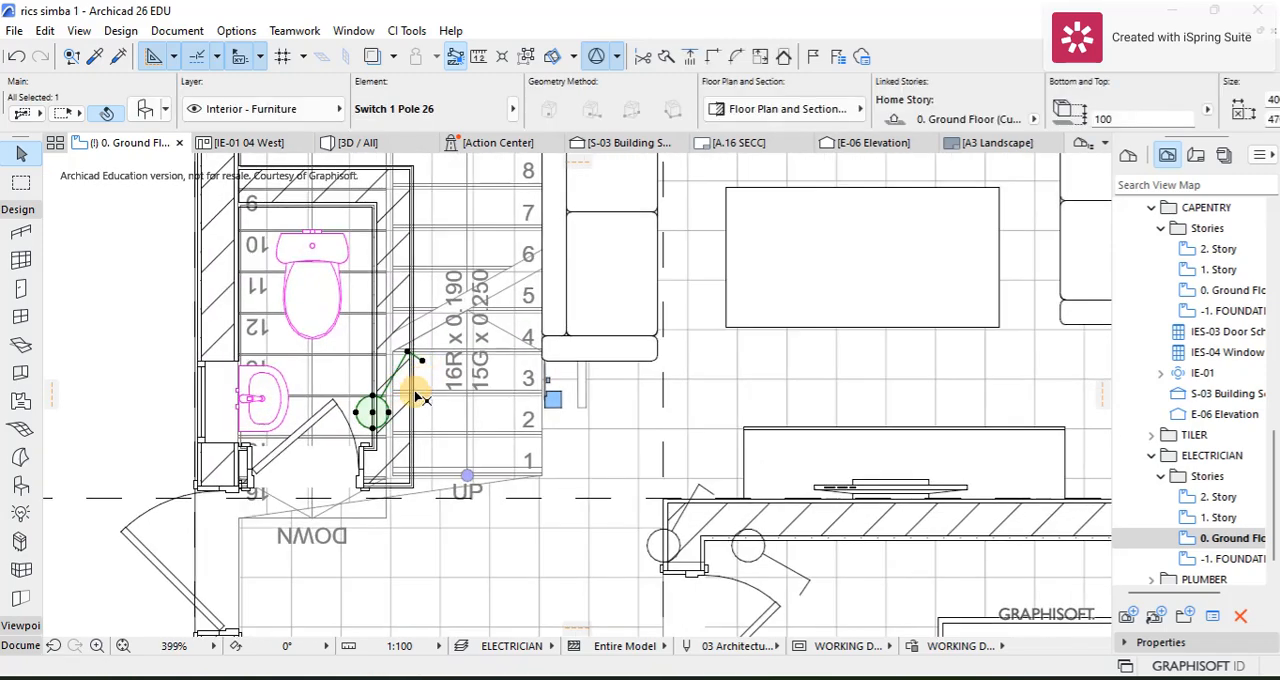
pyautogui.hotkey('ctrl', 'e')
pyautogui.click(372, 411)
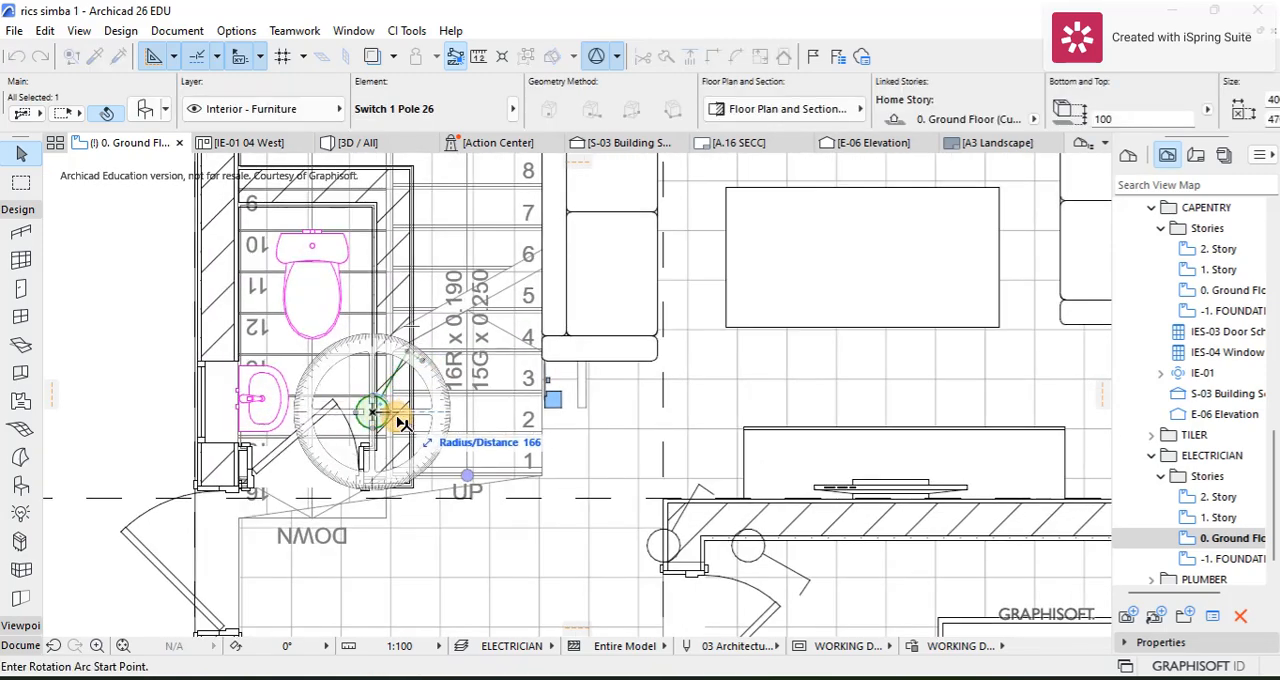
pyautogui.click(410, 412)
pyautogui.click(412, 380)
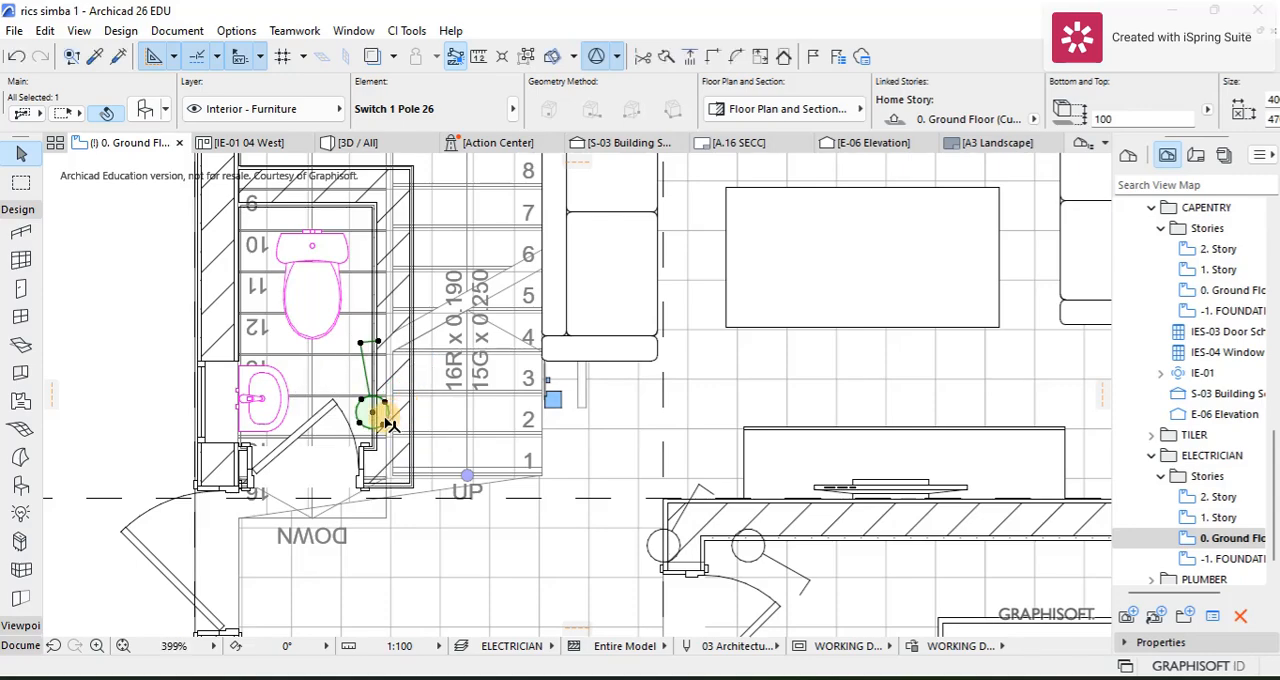
pyautogui.press('Escape')
pyautogui.scroll(-5, 491, 432)
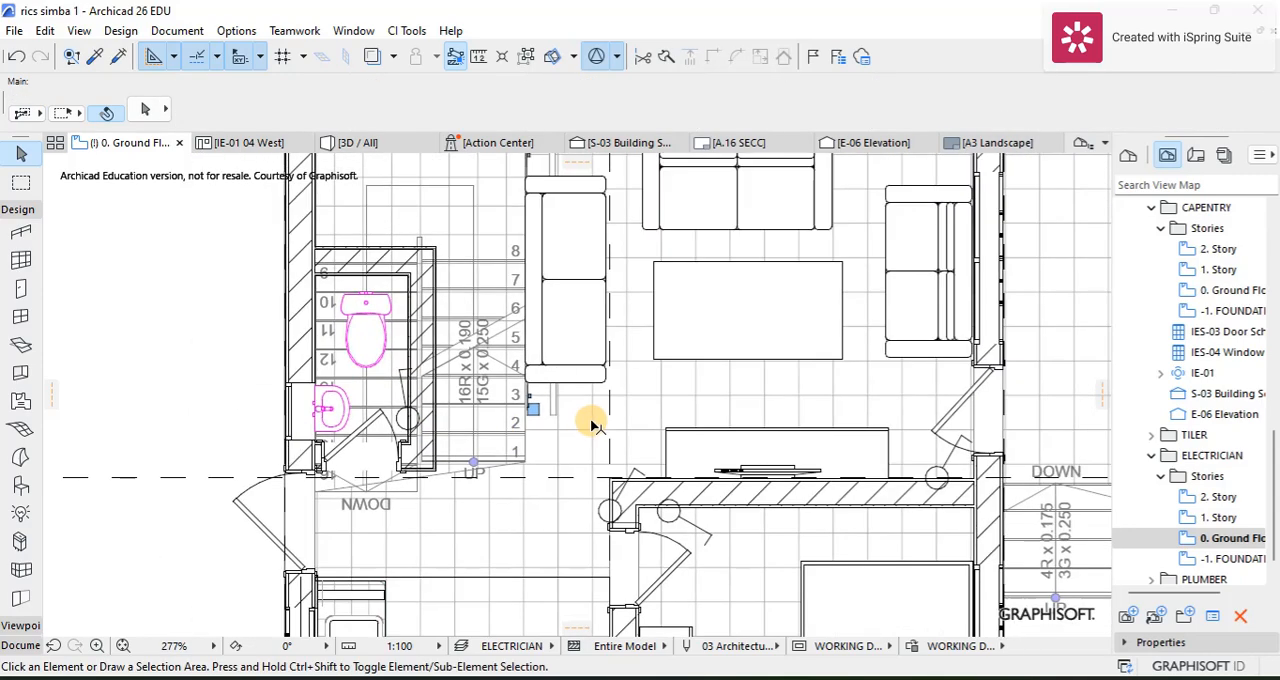
# Step: Open the default settings for placing objects and search the library for "socket"
pyautogui.scroll(-1, 690, 448)
pyautogui.moveTo(680, 443); pyautogui.dragTo(626, 362, button='middle')
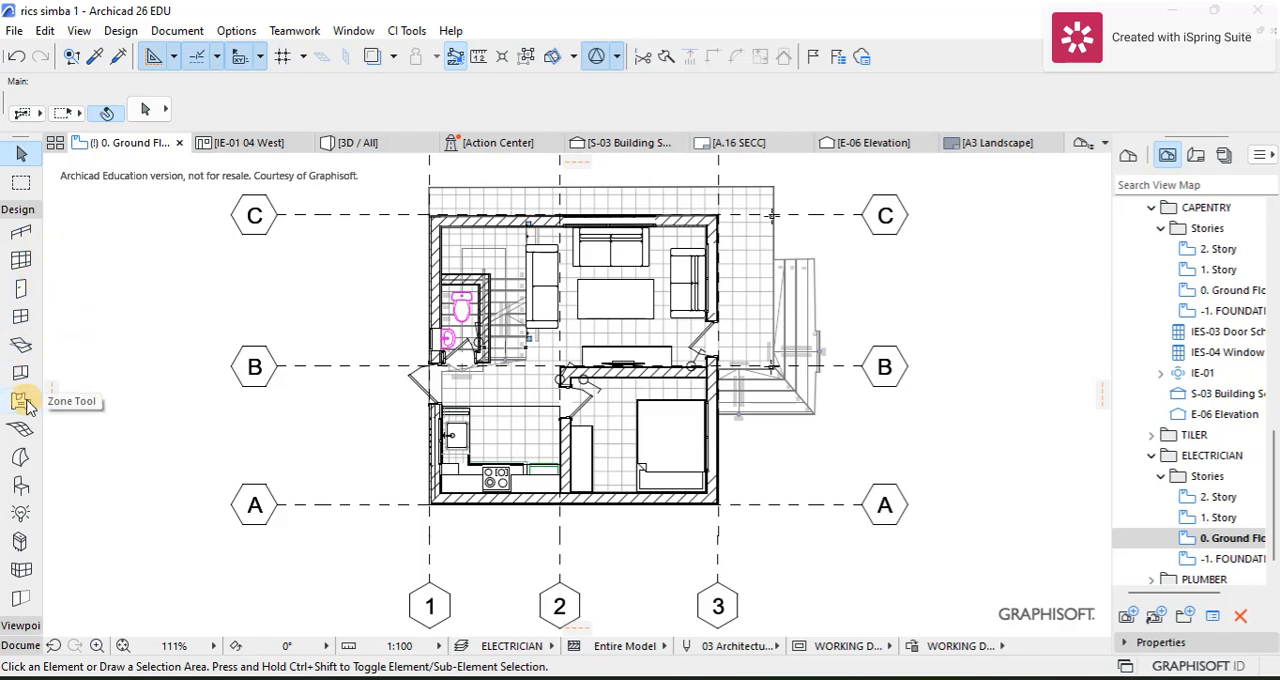
pyautogui.click(20, 485)
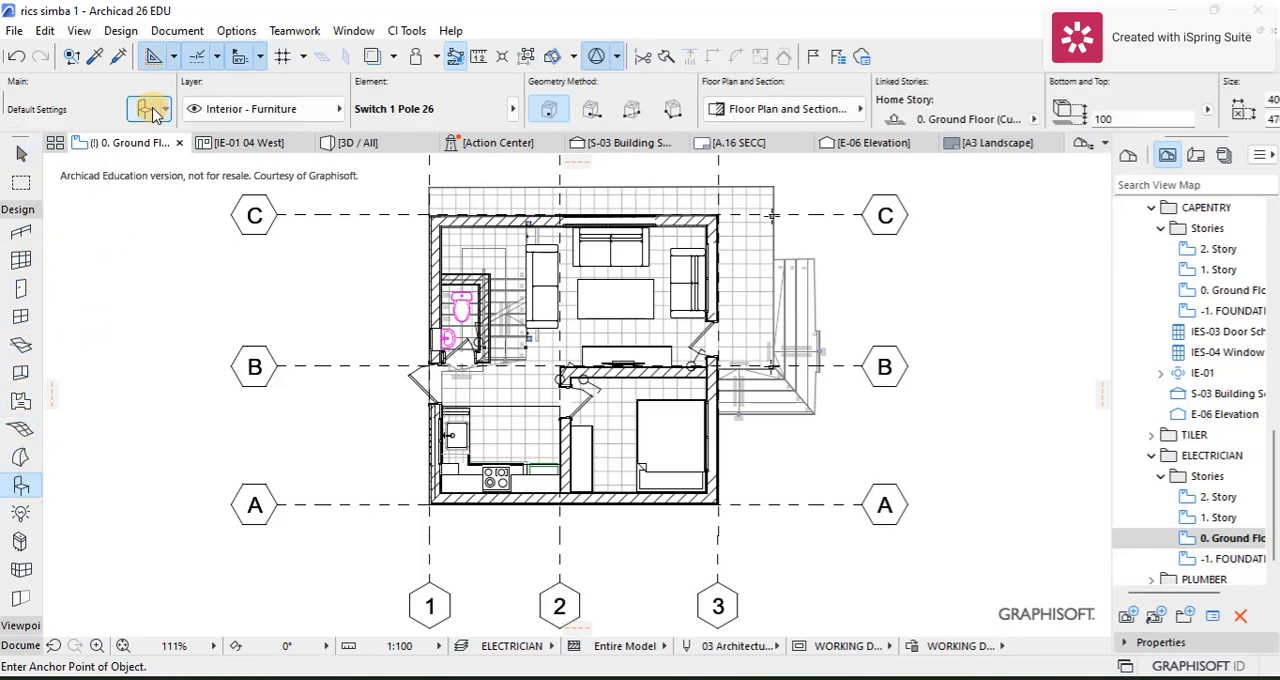
pyautogui.click(145, 108)
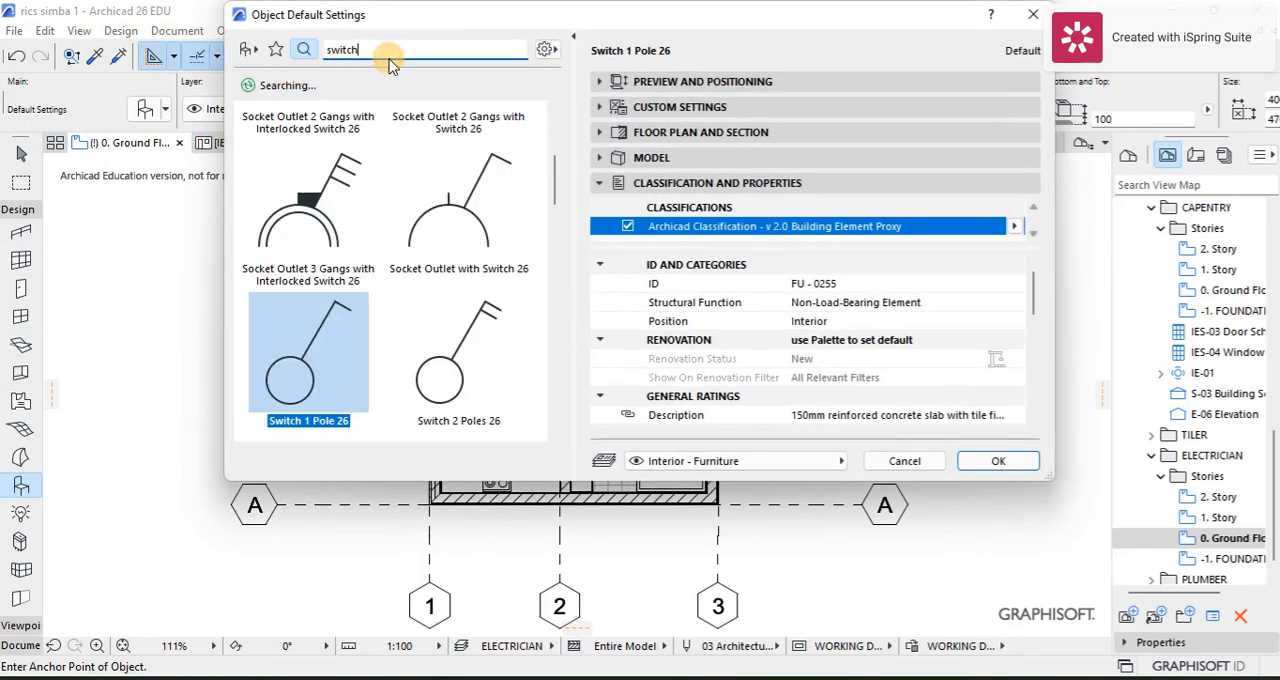
pyautogui.press('BackSpace')
pyautogui.press('BackSpace')
pyautogui.press('BackSpace')
pyautogui.press('BackSpace')
pyautogui.press('BackSpace')
pyautogui.write('soc')
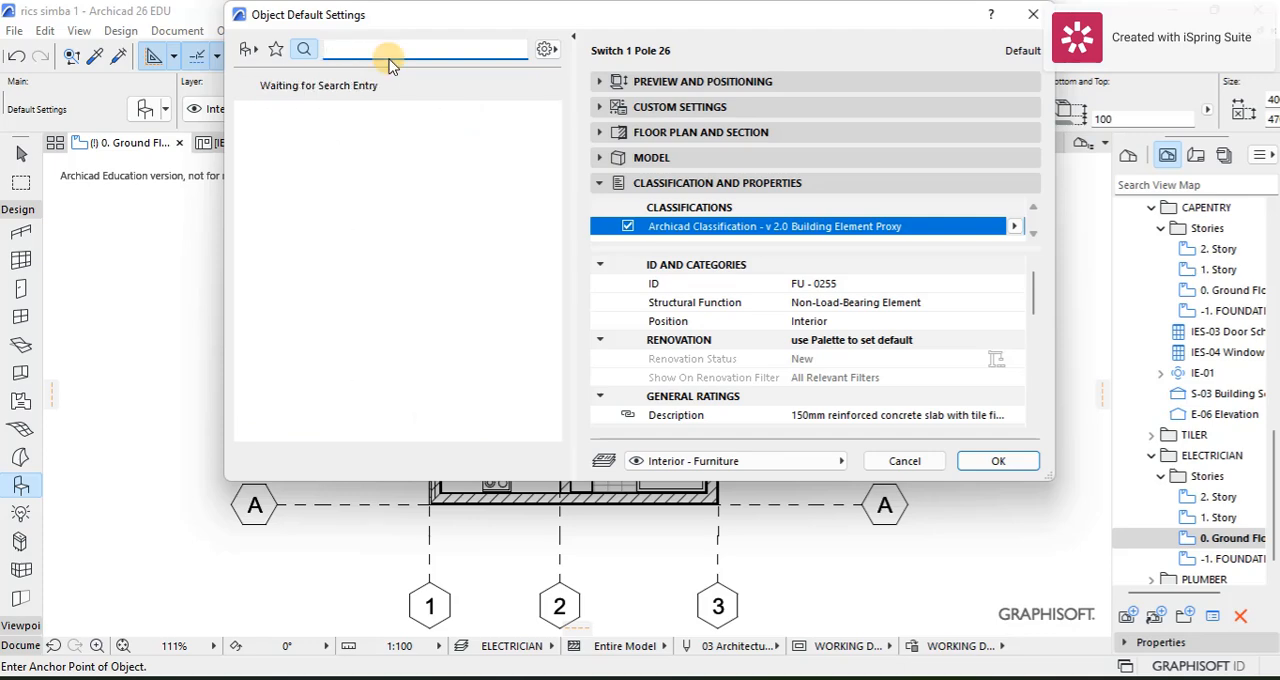
pyautogui.write('socket')
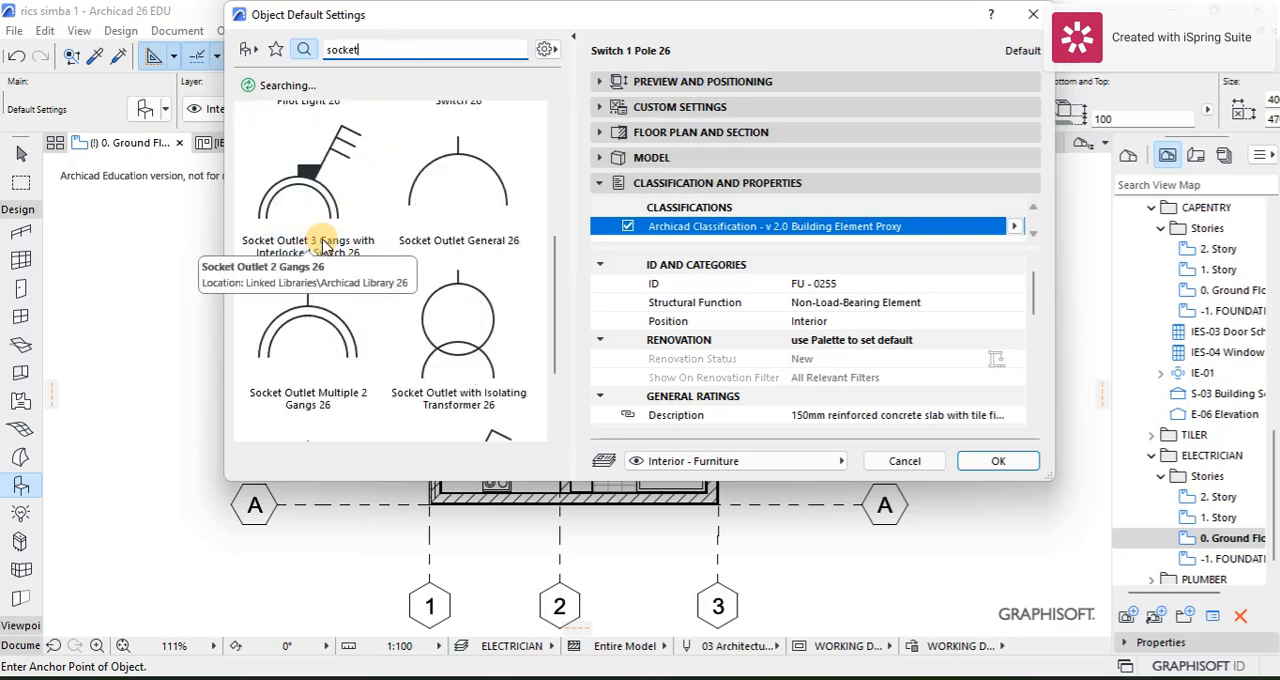
# Step: Download and embed the Double Socket library part and accept it as the default object
pyautogui.click(458, 240)
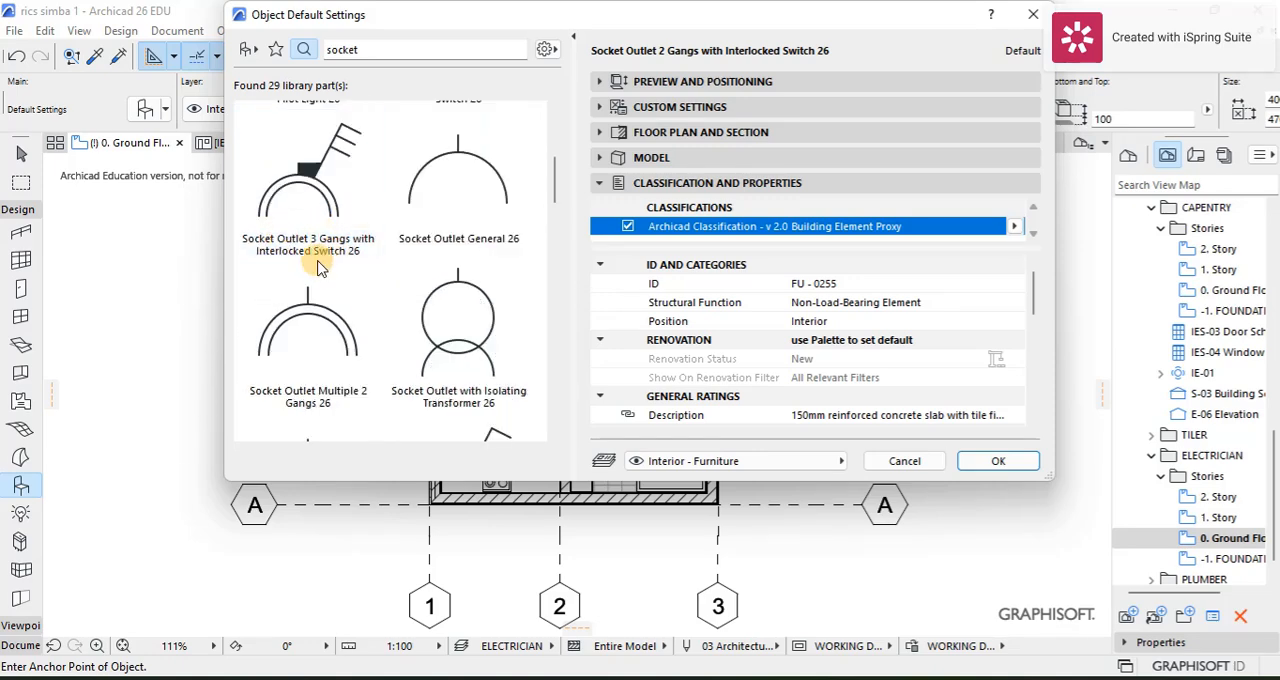
pyautogui.scroll(-5, 455, 255)
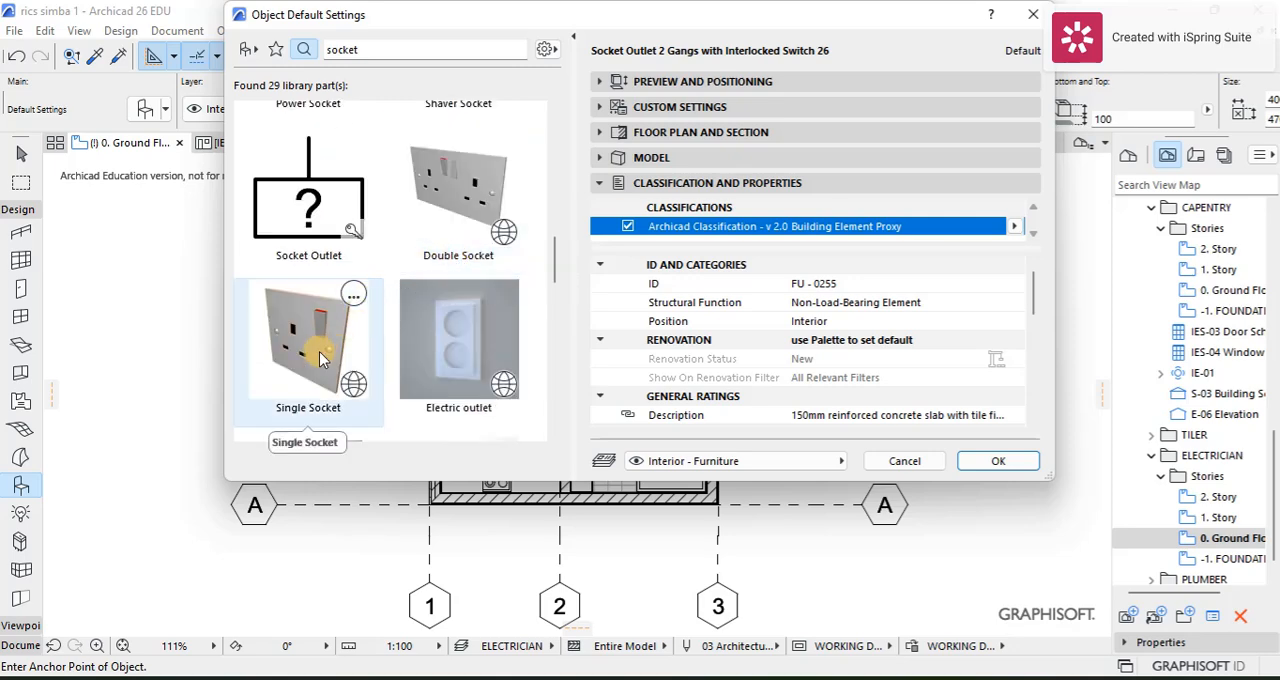
pyautogui.click(450, 202)
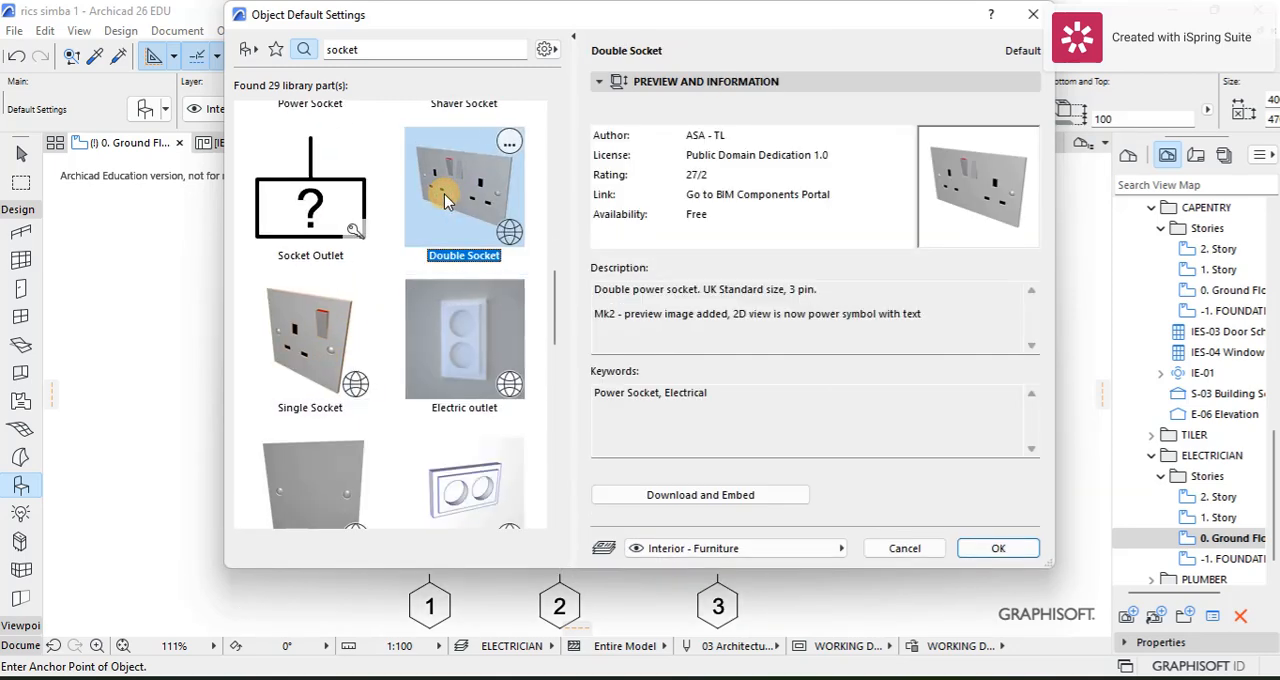
pyautogui.click(735, 496)
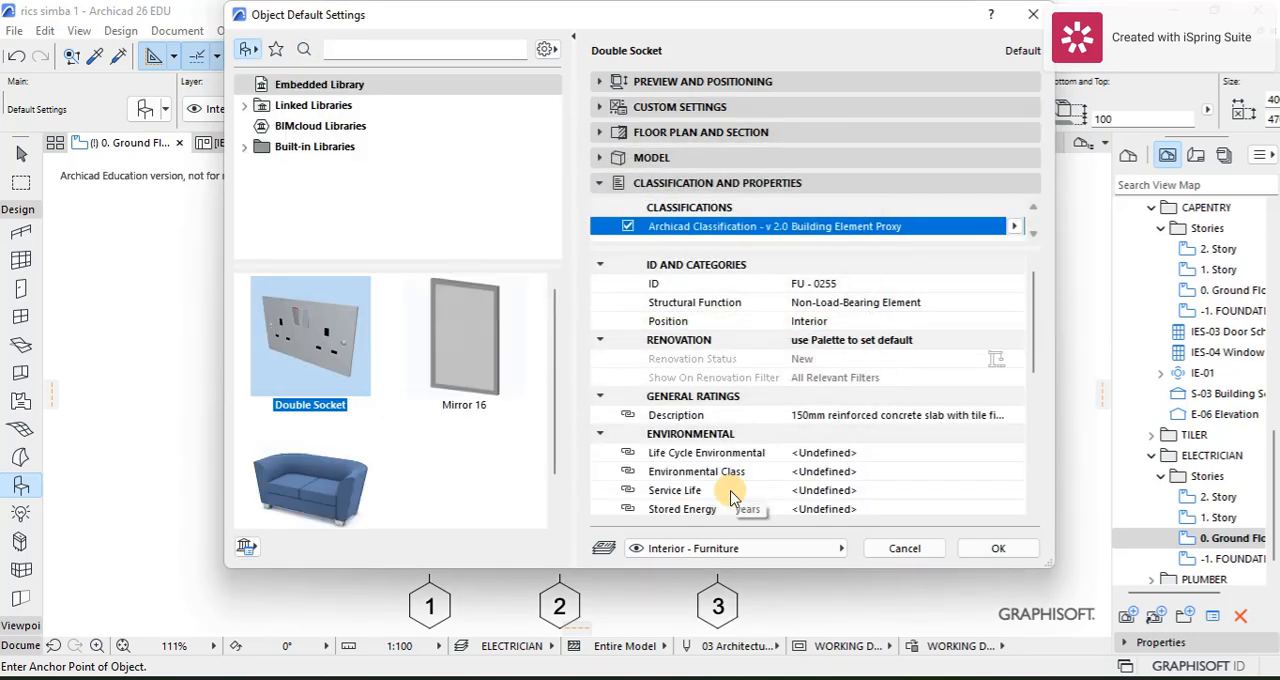
pyautogui.click(690, 81)
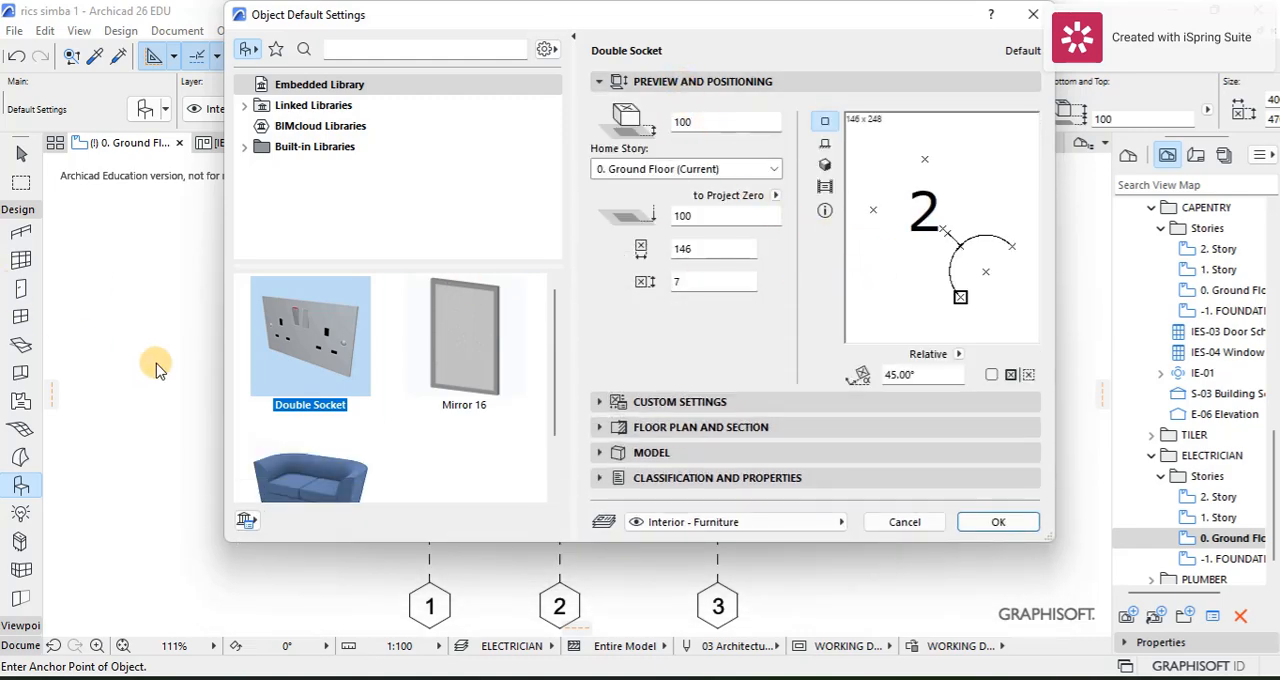
pyautogui.click(997, 520)
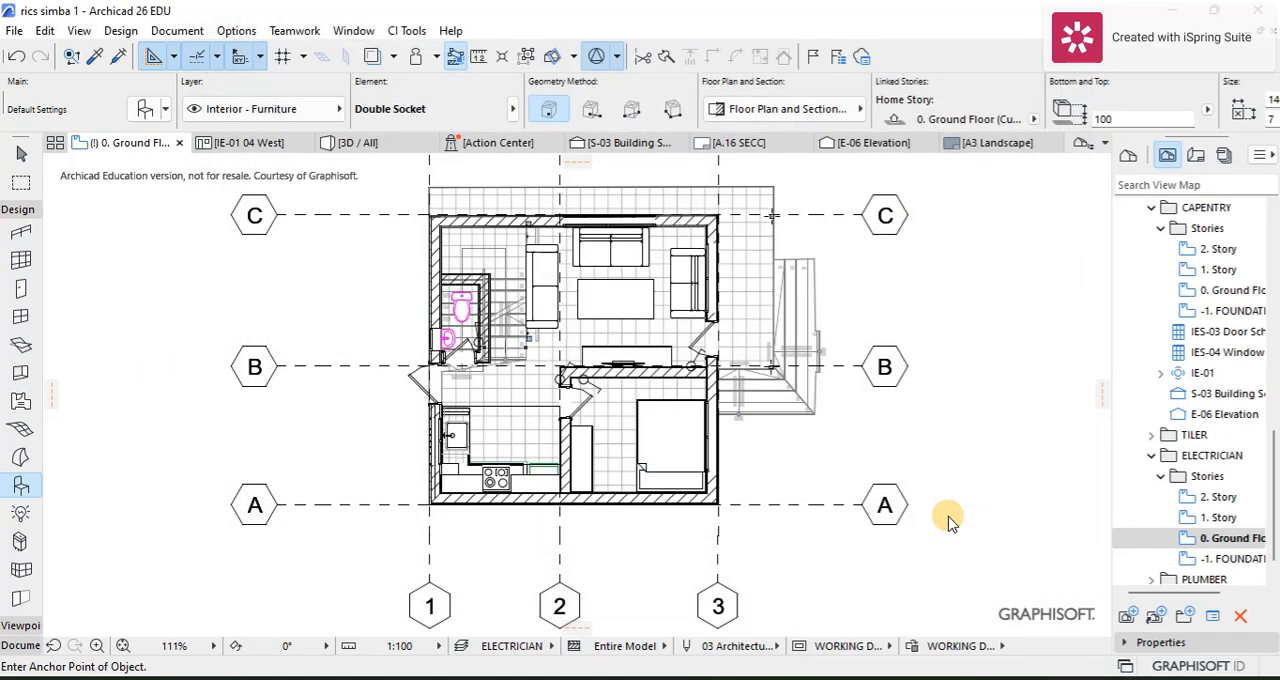
# Step: Place a double socket at the kitchen's outer wall behind the cooker on the ground floor plan
pyautogui.scroll(8, 495, 485)
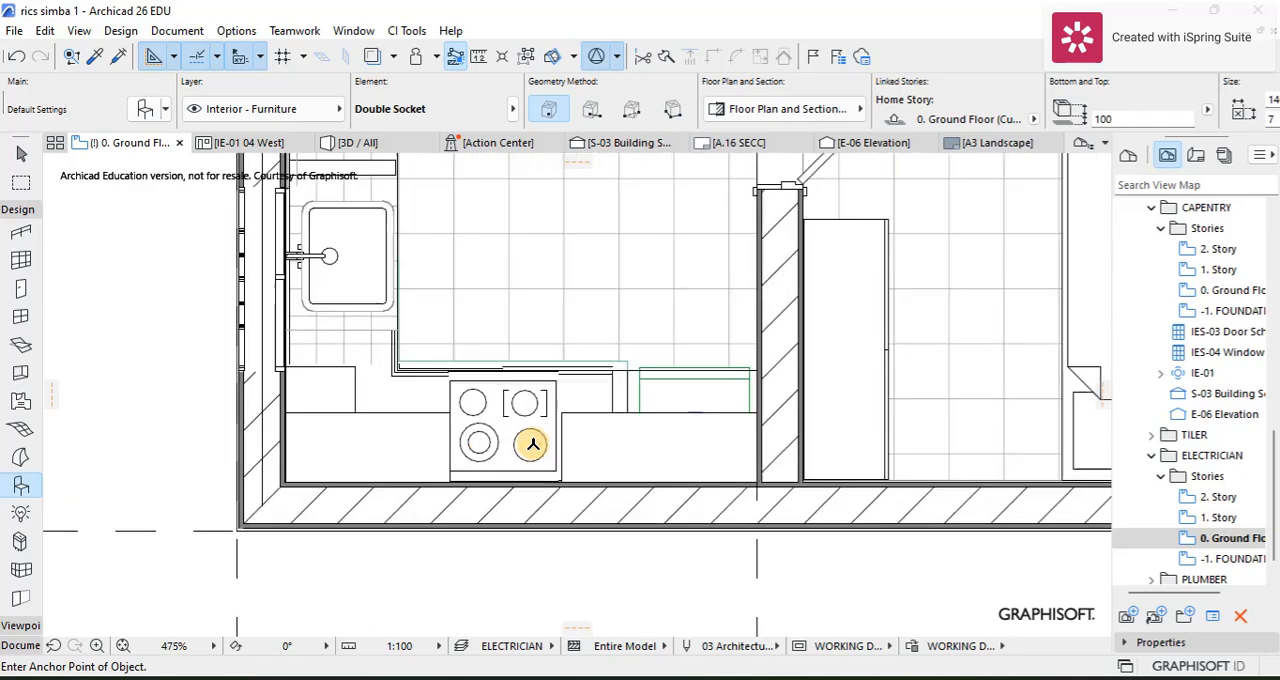
pyautogui.scroll(1, 497, 493)
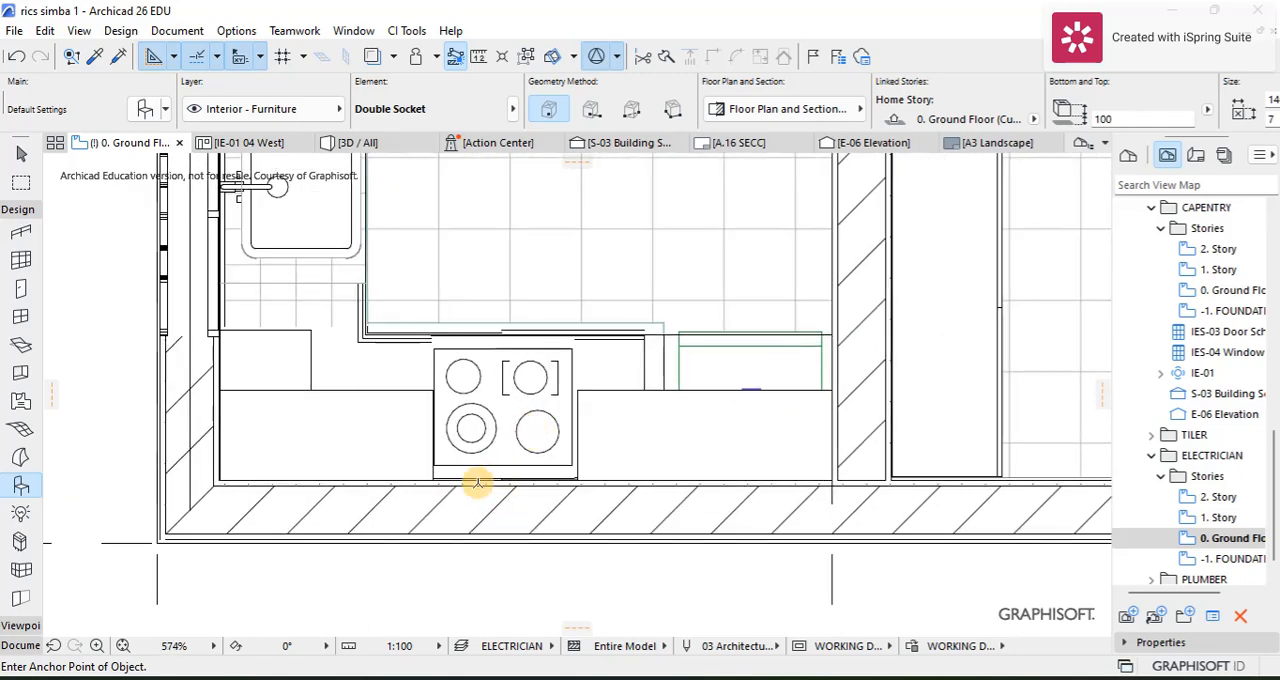
pyautogui.scroll(5, 477, 484)
pyautogui.click(520, 480)
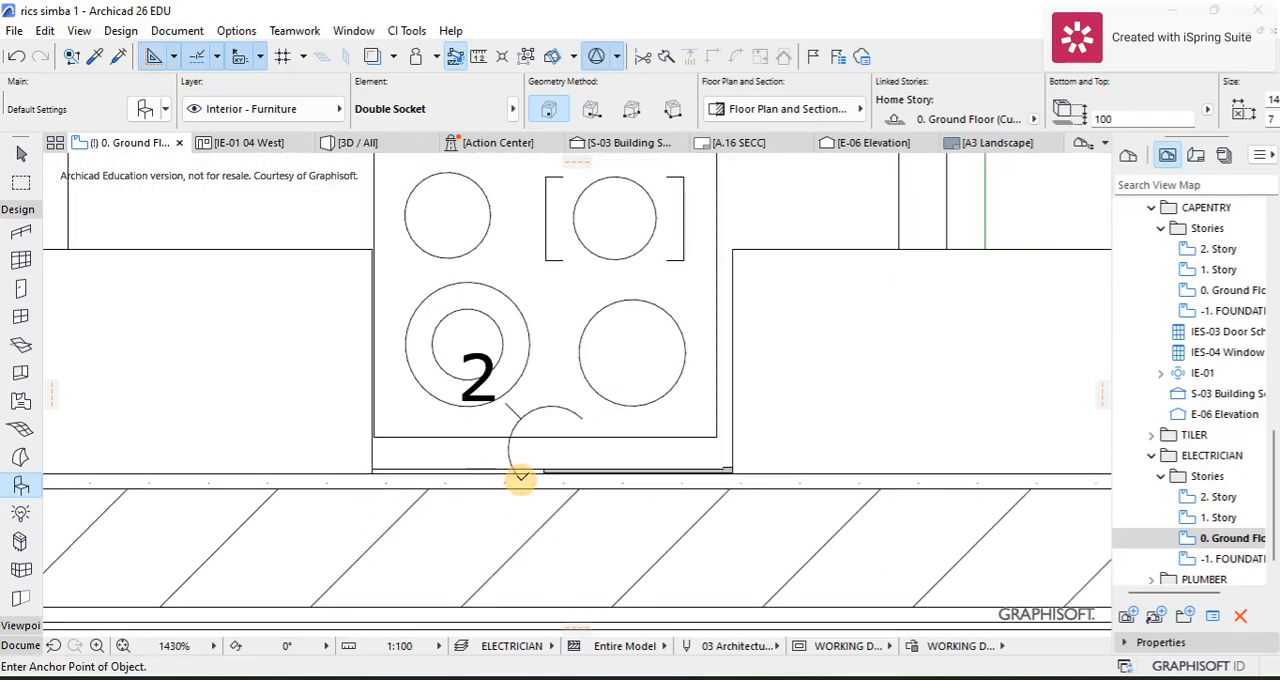
# Step: Rotate the cooker socket until its symbol stands perpendicular to the wall, and move it onto the wall's inner face
pyautogui.click(21, 158)
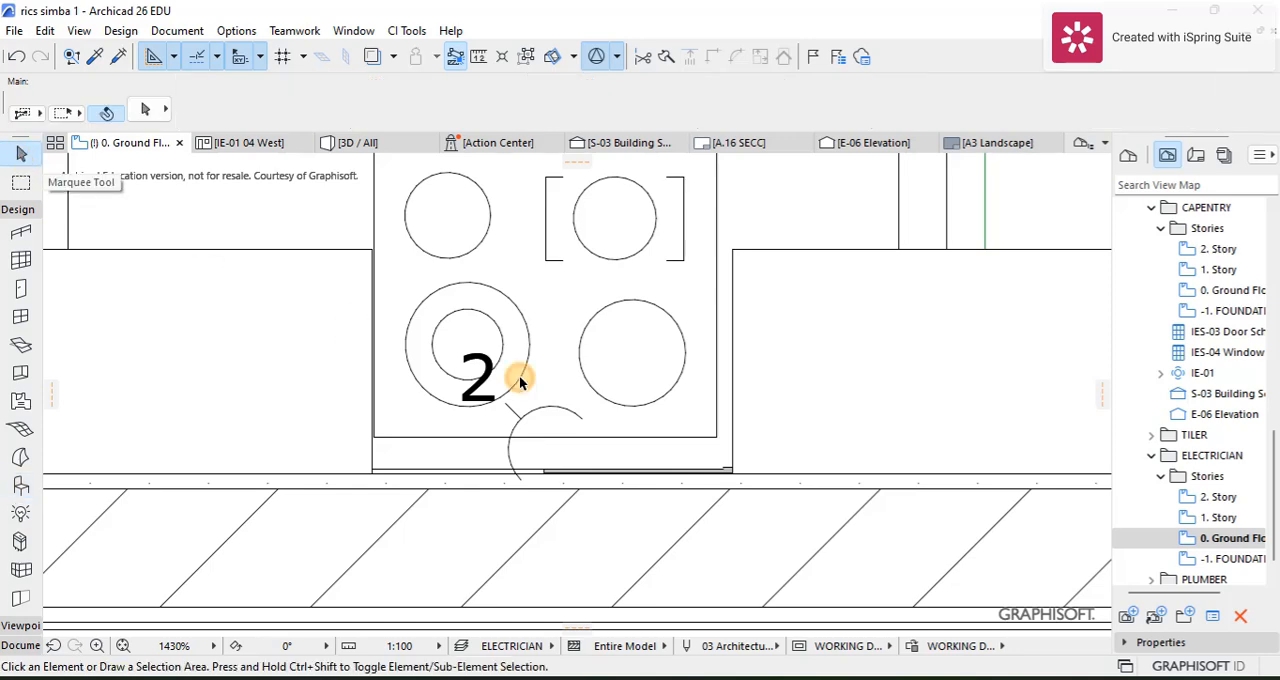
pyautogui.click(585, 421)
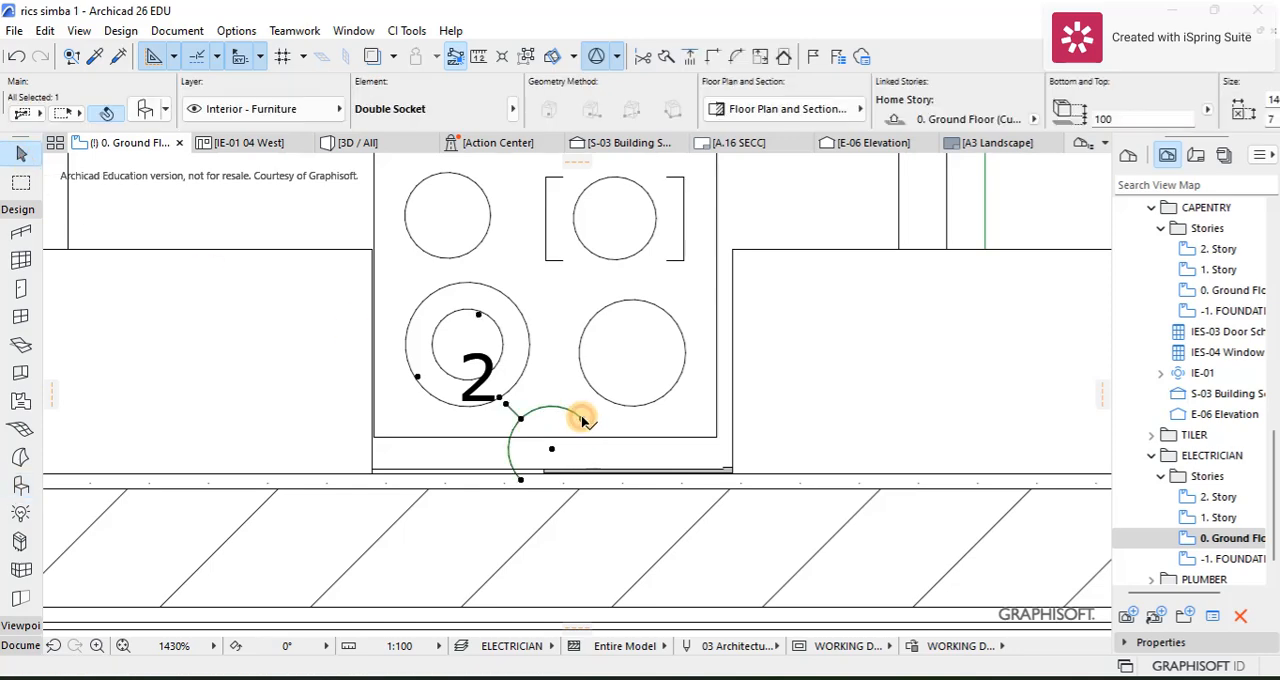
pyautogui.hotkey('ctrl', 'e')
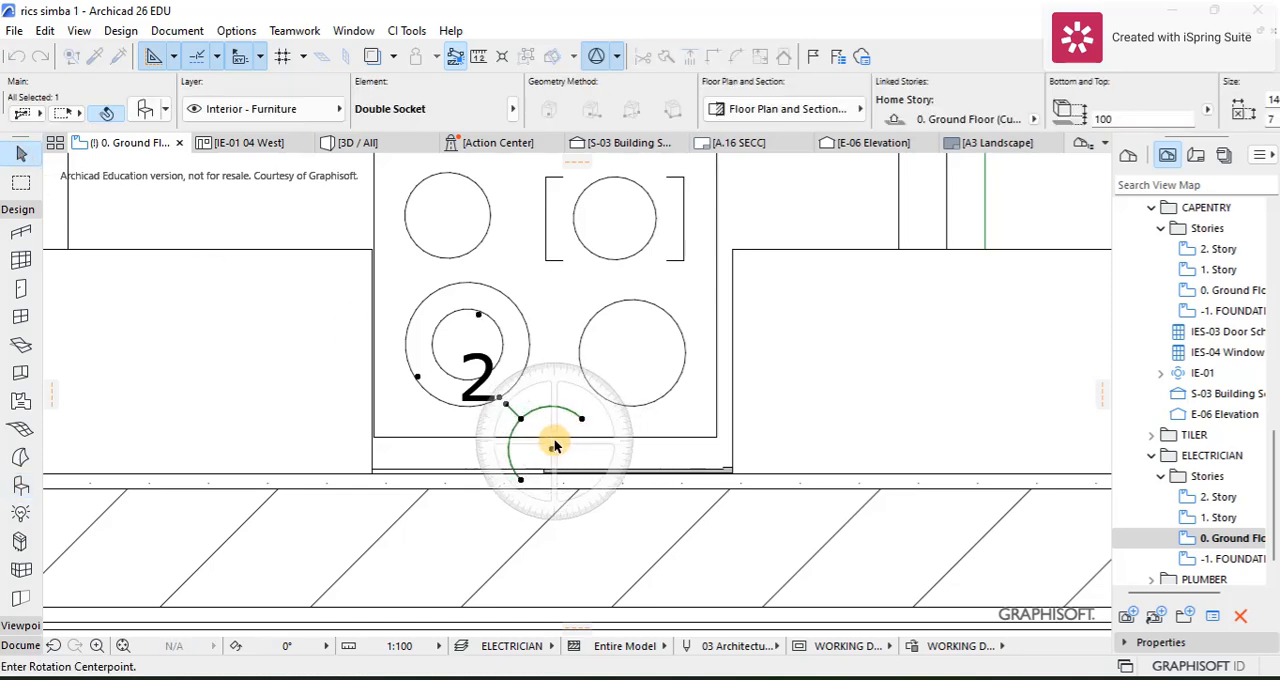
pyautogui.click(520, 421)
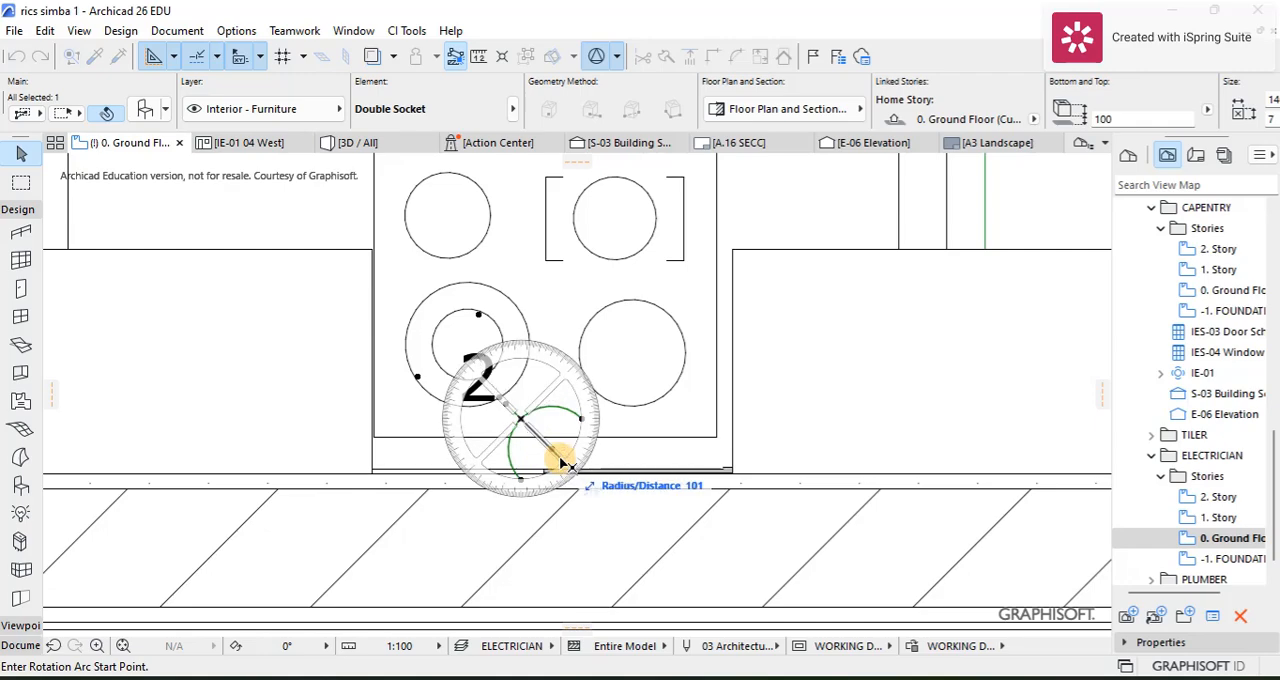
pyautogui.click(553, 455)
pyautogui.click(521, 472)
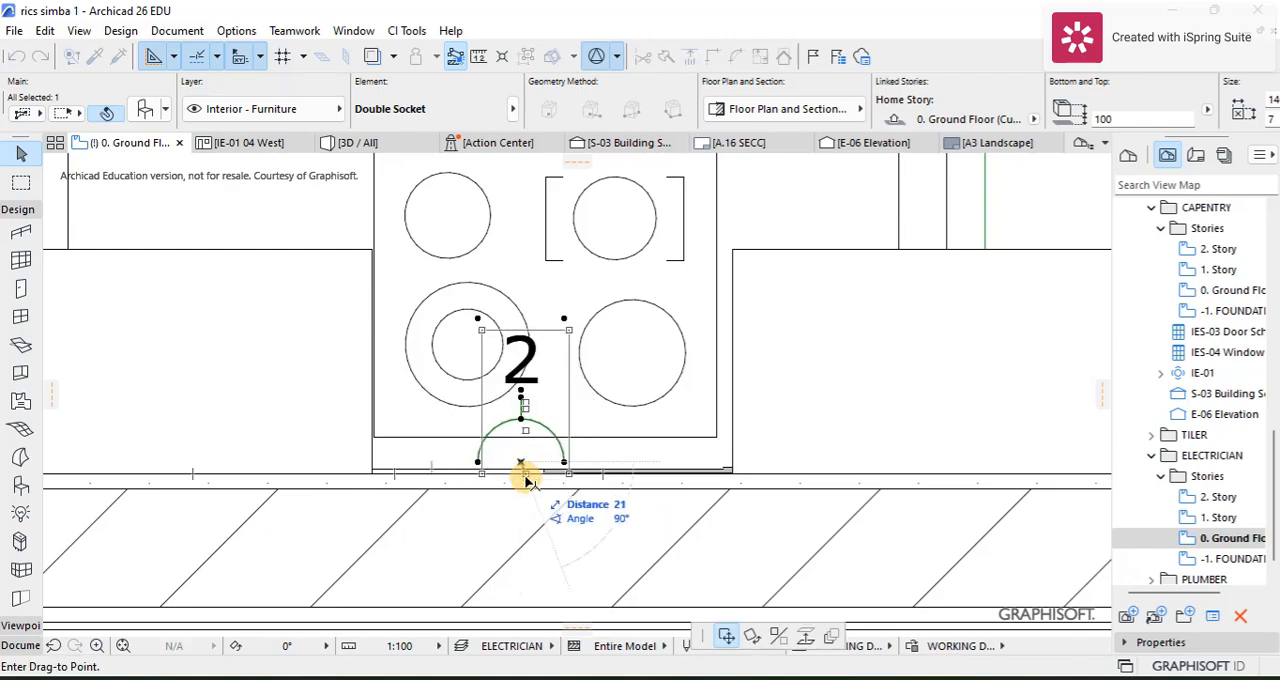
pyautogui.click(521, 478)
# Step: Copy the cooker socket to the living room wall behind the TV unit, near its end closest to the entrance door
pyautogui.scroll(-6, 540, 468)
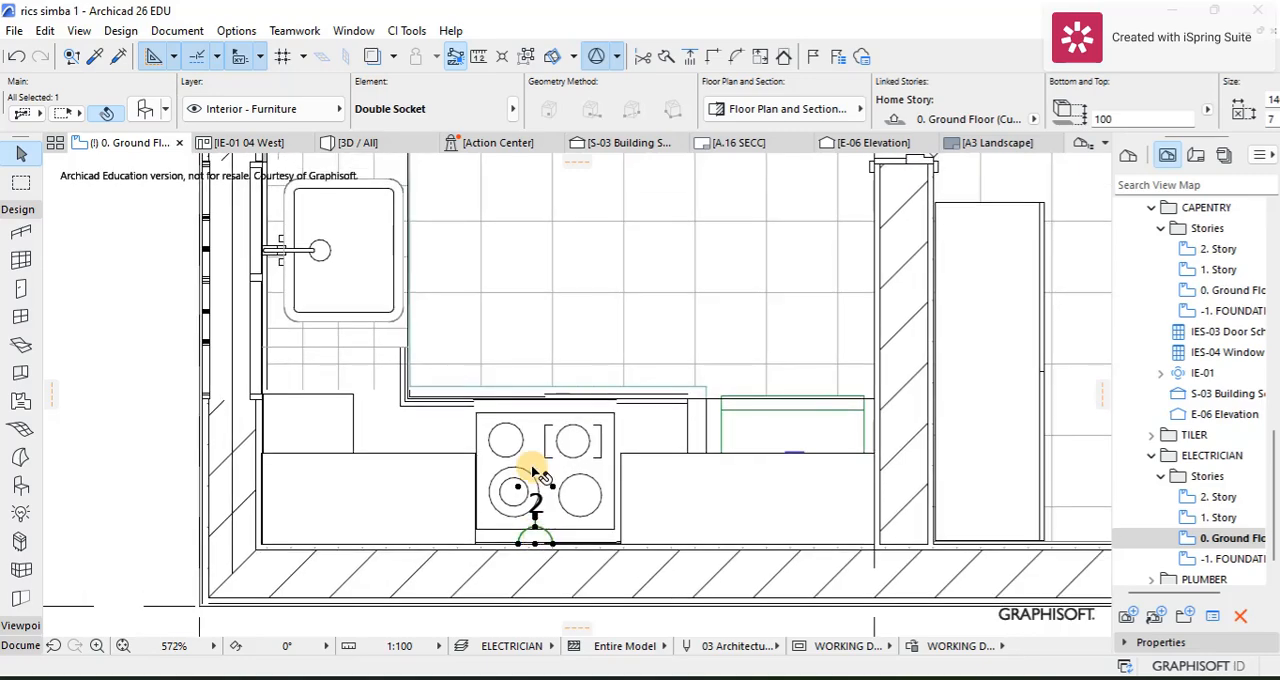
pyautogui.hotkey('ctrl', 'shift', 'd')
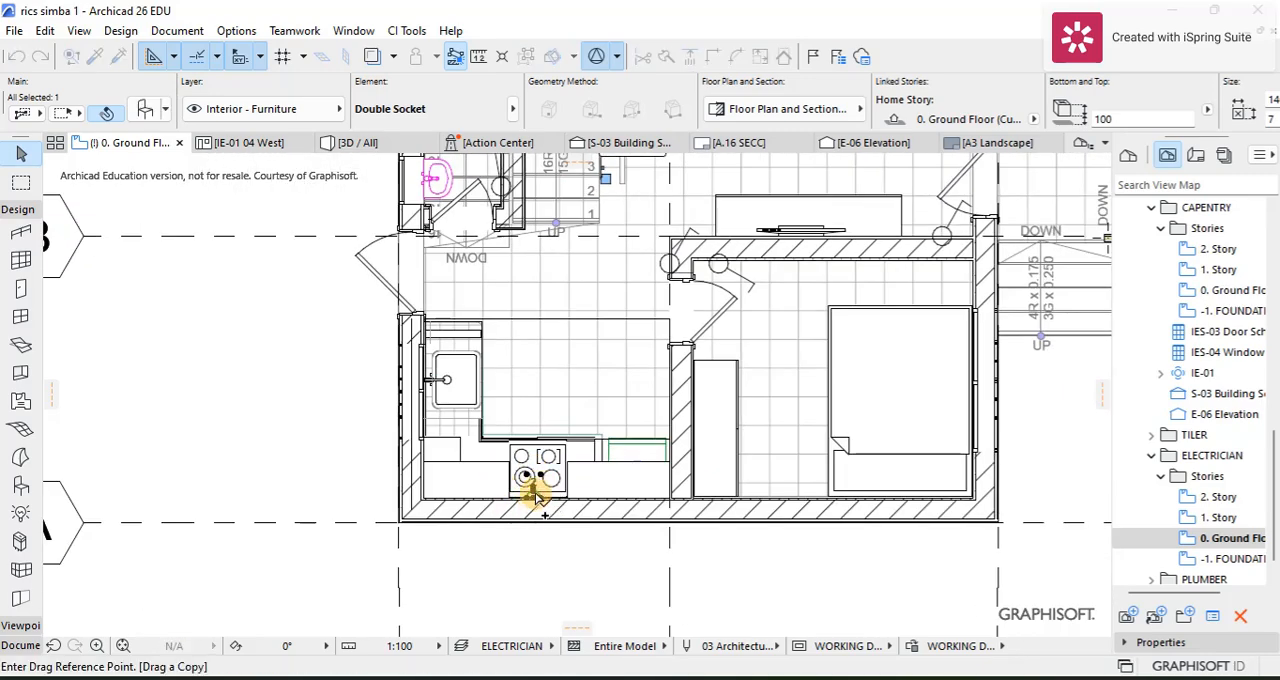
pyautogui.click(537, 497)
pyautogui.scroll(3, 906, 243)
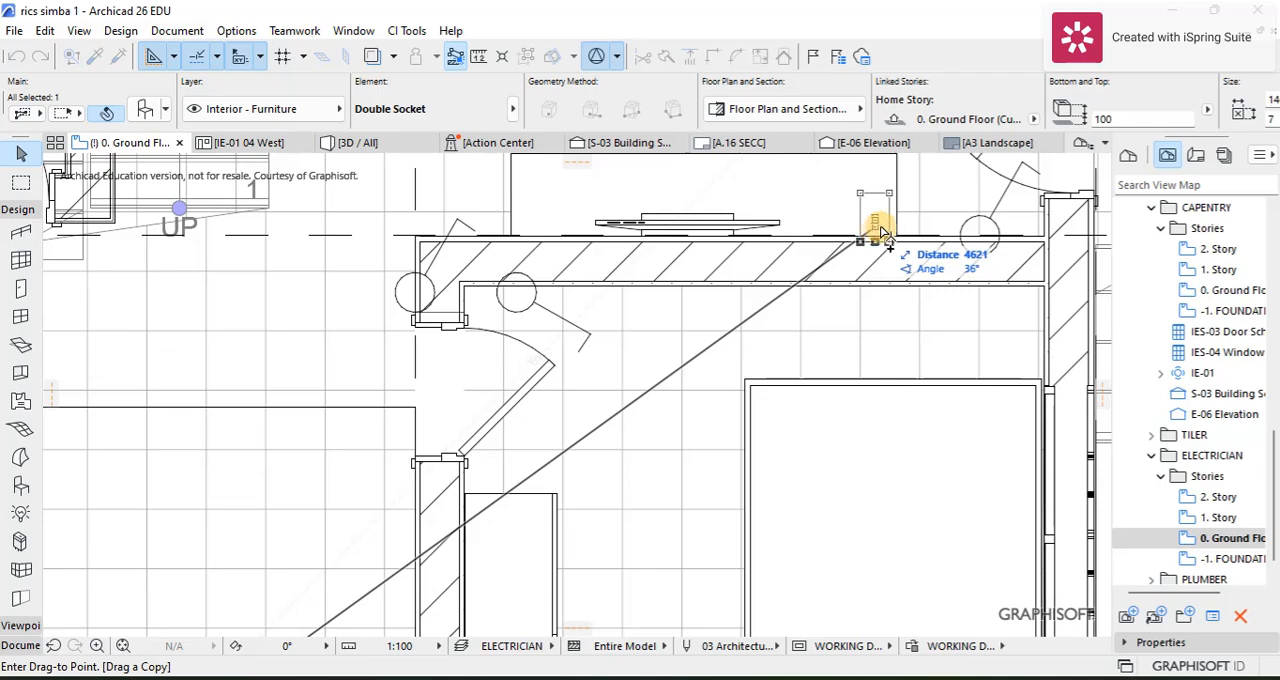
pyautogui.click(880, 230)
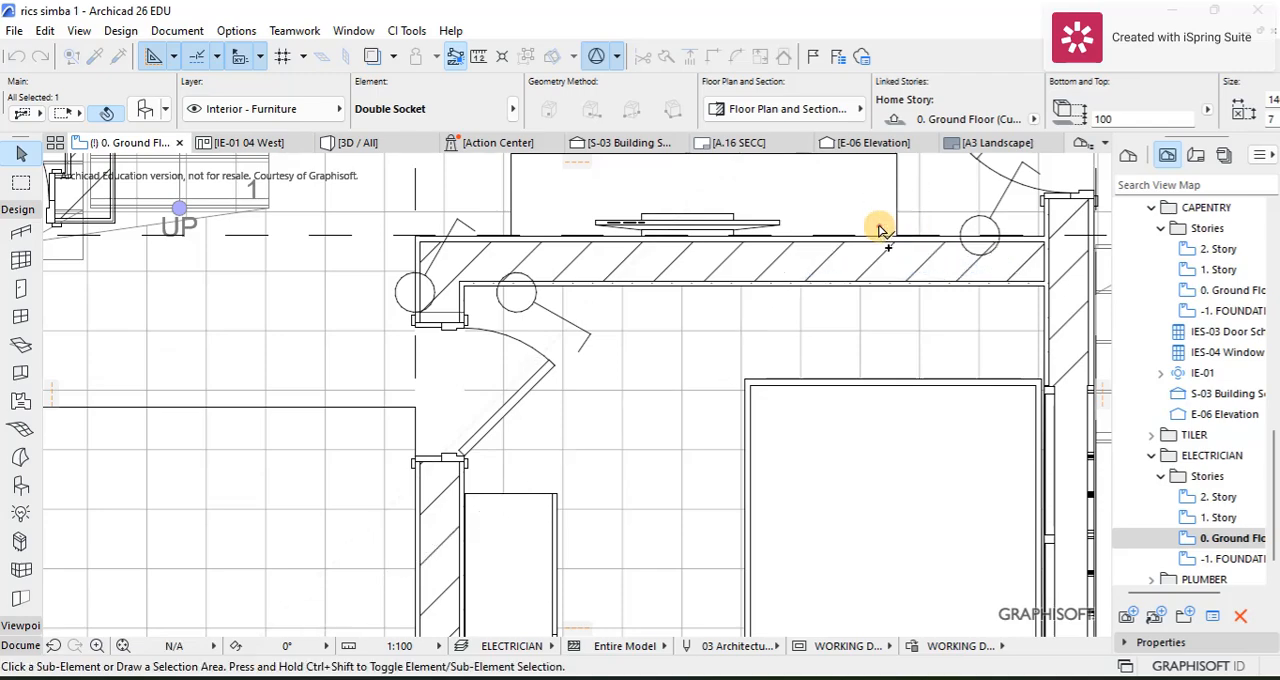
# Step: Copy the TV unit's socket to the bedroom's outer wall between the wardrobe and the bed, and clear the selection
pyautogui.scroll(-3, 886, 232)
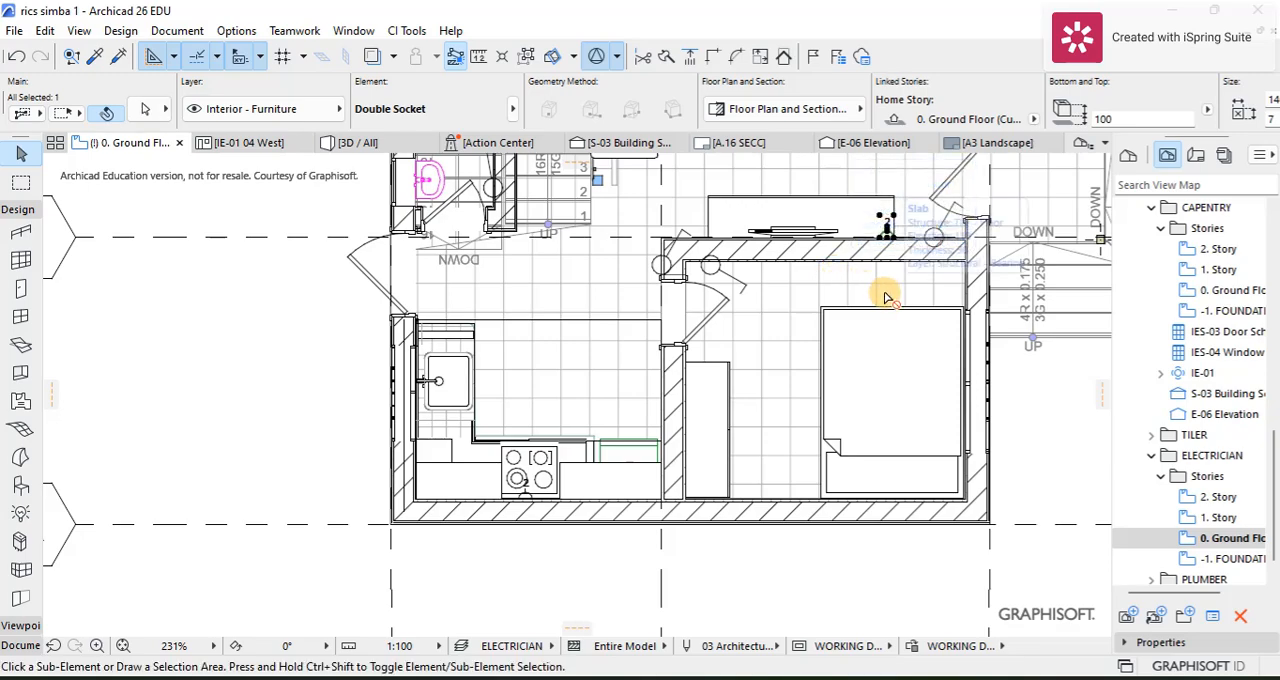
pyautogui.hotkey('ctrl', 'shift', 'd')
pyautogui.click(887, 237)
pyautogui.scroll(4, 740, 505)
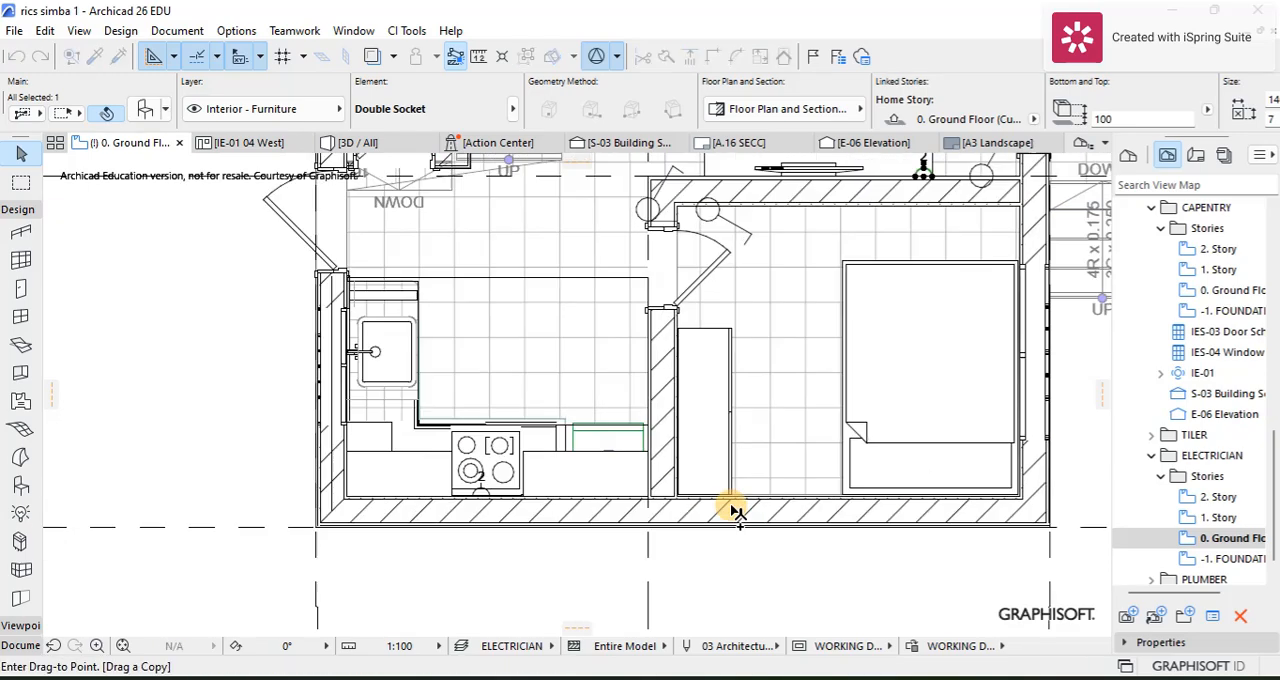
pyautogui.click(822, 486)
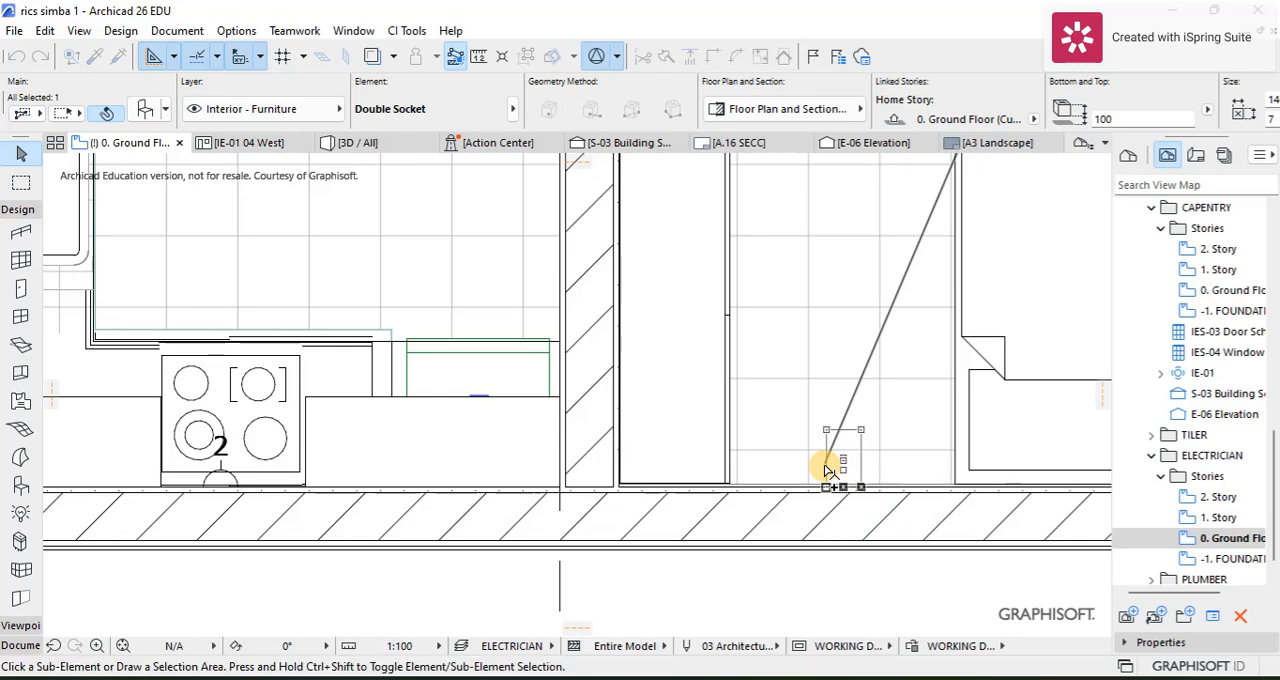
pyautogui.scroll(-2, 867, 480)
pyautogui.scroll(-3, 866, 480)
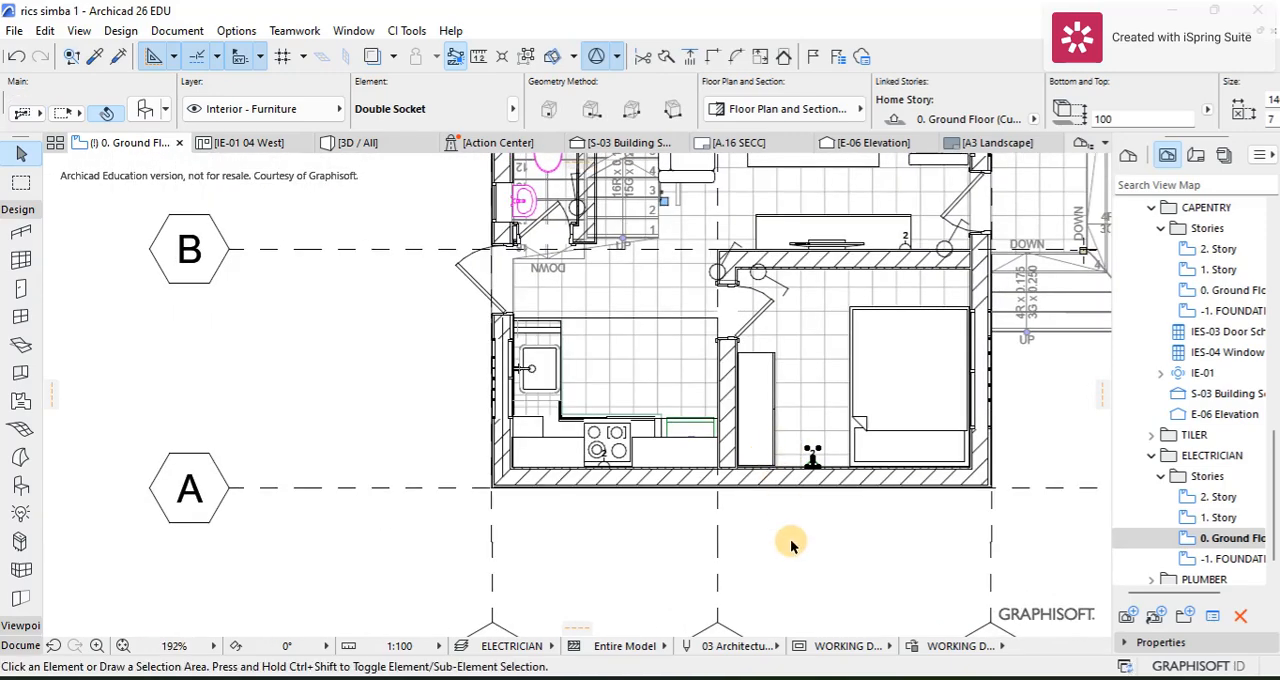
pyautogui.press('Escape')
# Step: Examine the socket positions in the kitchen, bedroom and living room on the ground floor plan
pyautogui.scroll(-1, 710, 437)
pyautogui.moveTo(710, 437); pyautogui.dragTo(706, 437, button='middle')
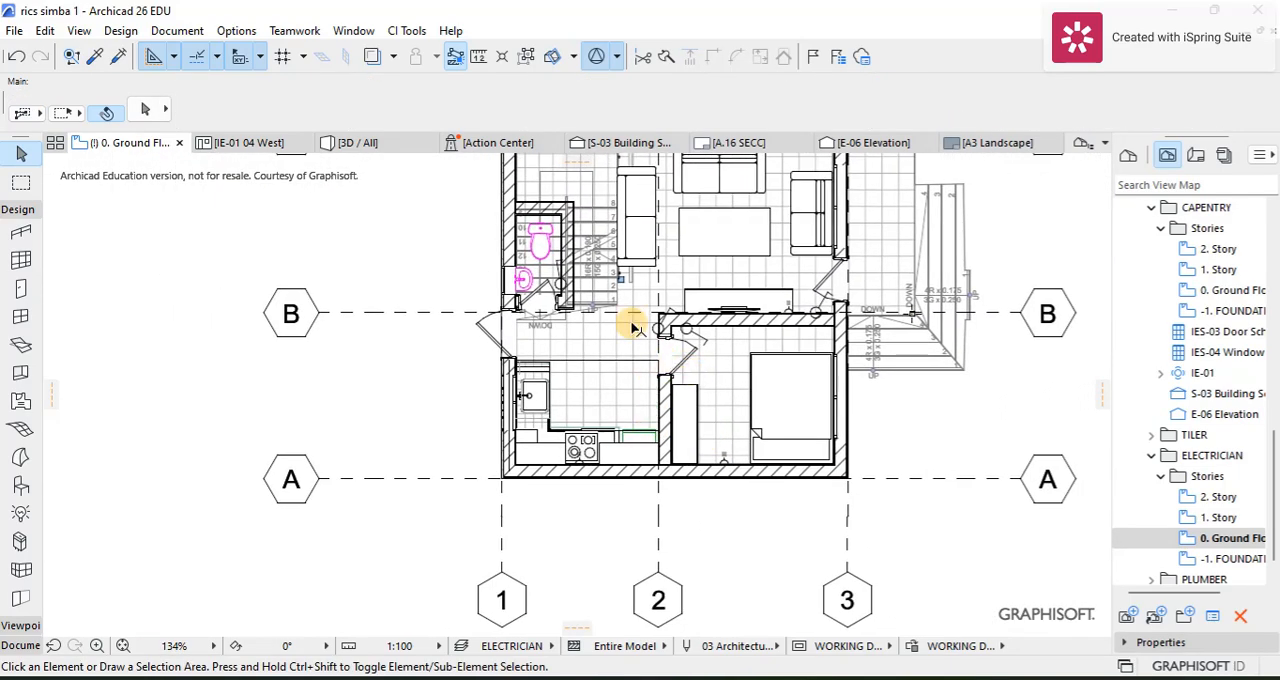
pyautogui.scroll(4, 600, 455)
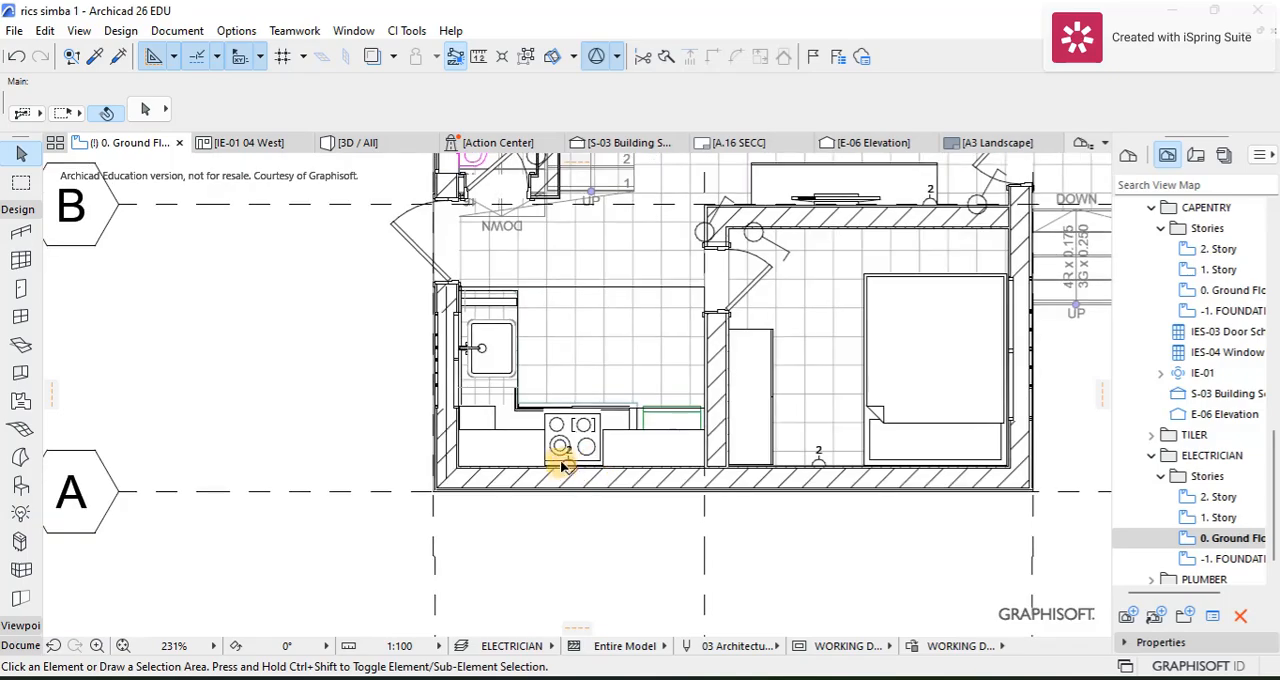
pyautogui.scroll(-3, 620, 445)
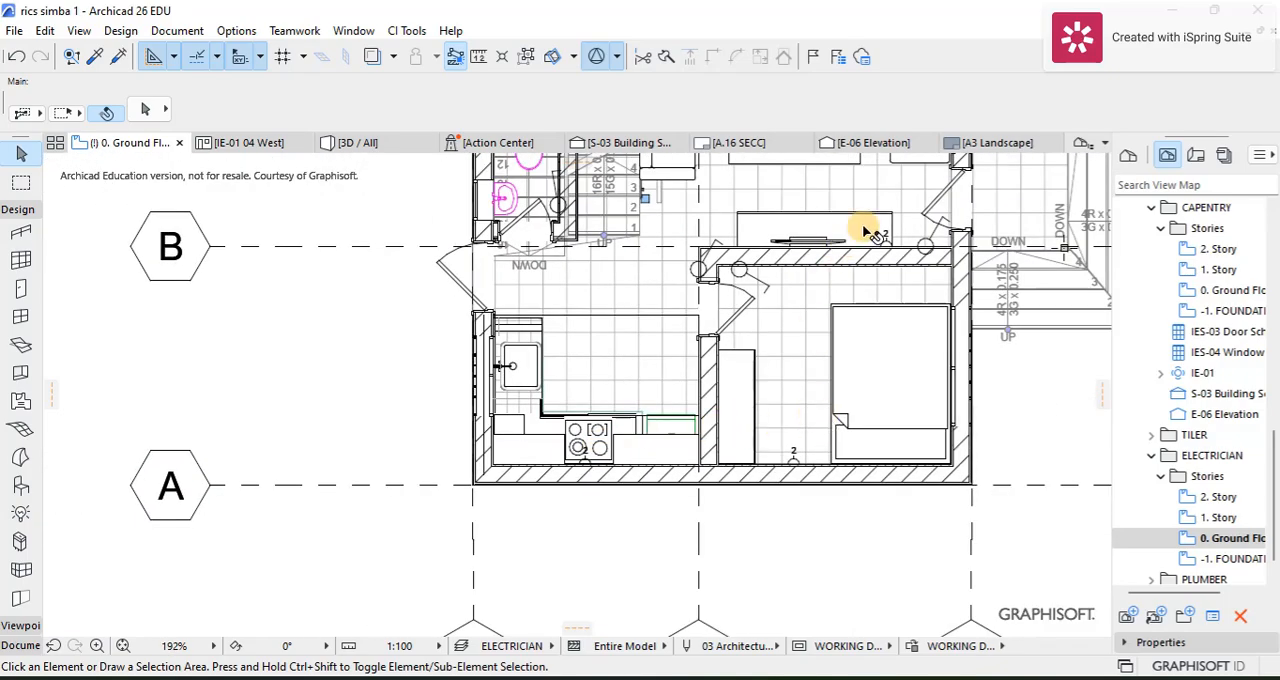
pyautogui.moveTo(863, 229); pyautogui.dragTo(848, 407, button='middle')
pyautogui.scroll(-3, 848, 407)
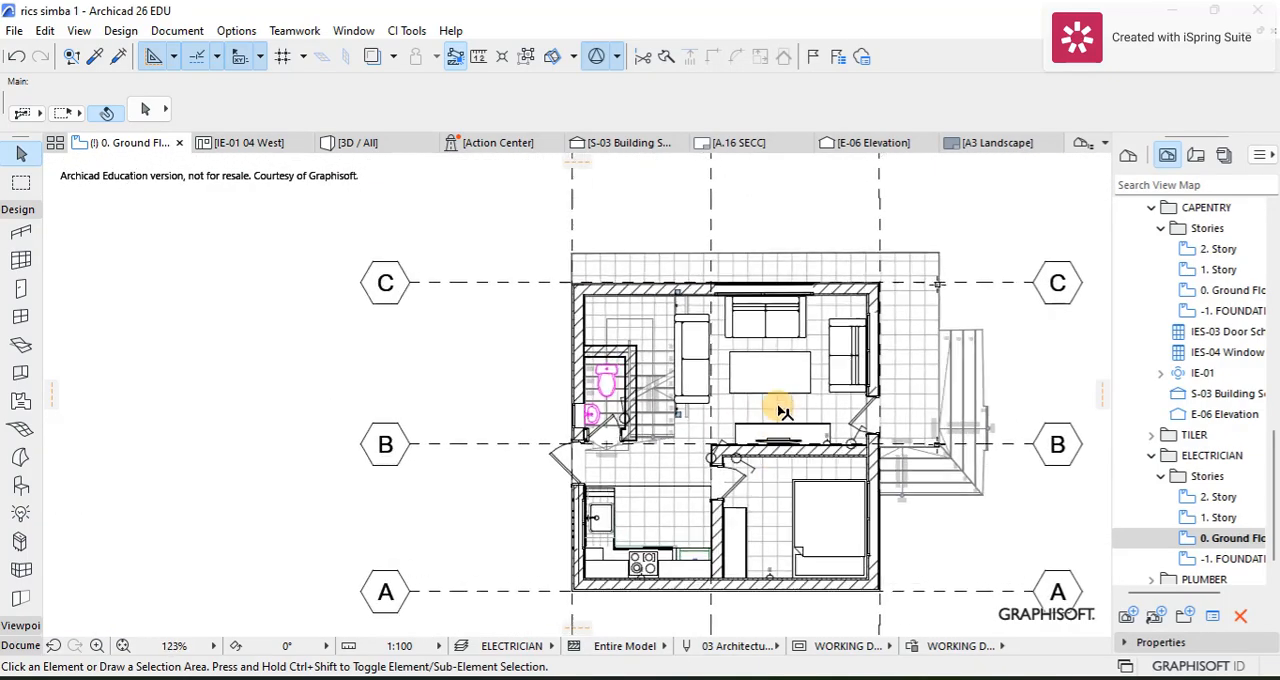
pyautogui.scroll(2, 851, 280)
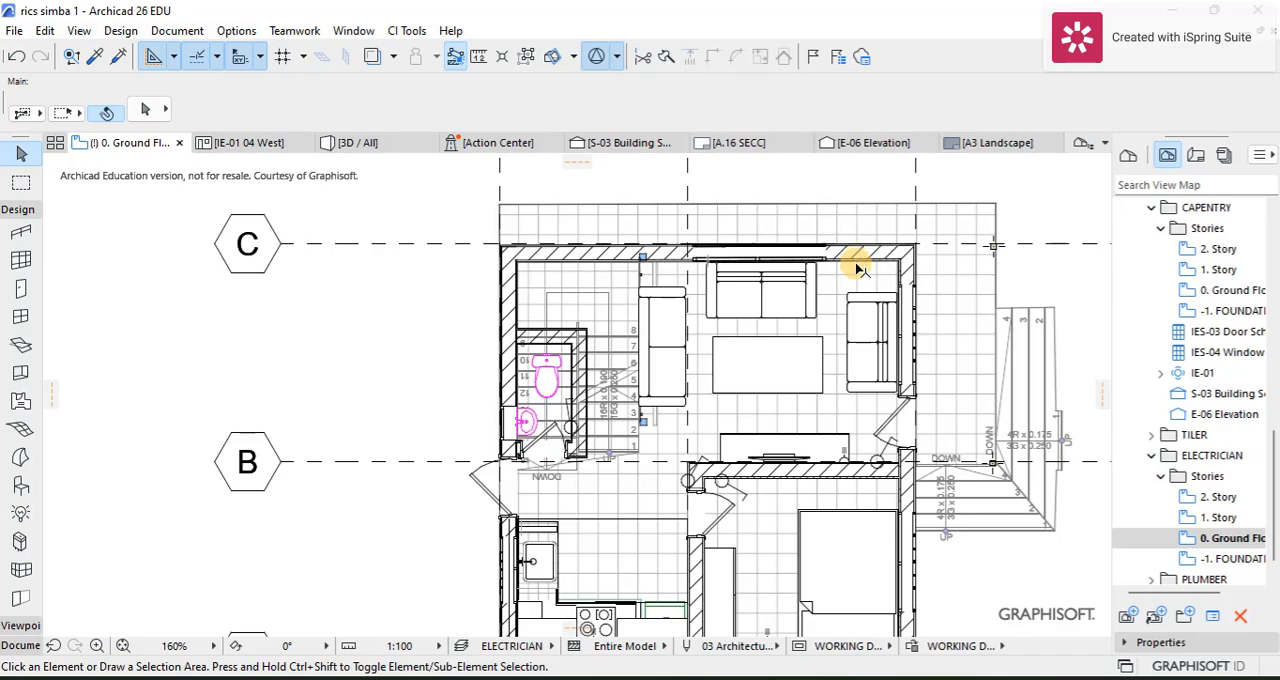
pyautogui.scroll(3, 832, 476)
pyautogui.scroll(-1, 689, 404)
pyautogui.moveTo(699, 418); pyautogui.dragTo(689, 514, button='middle')
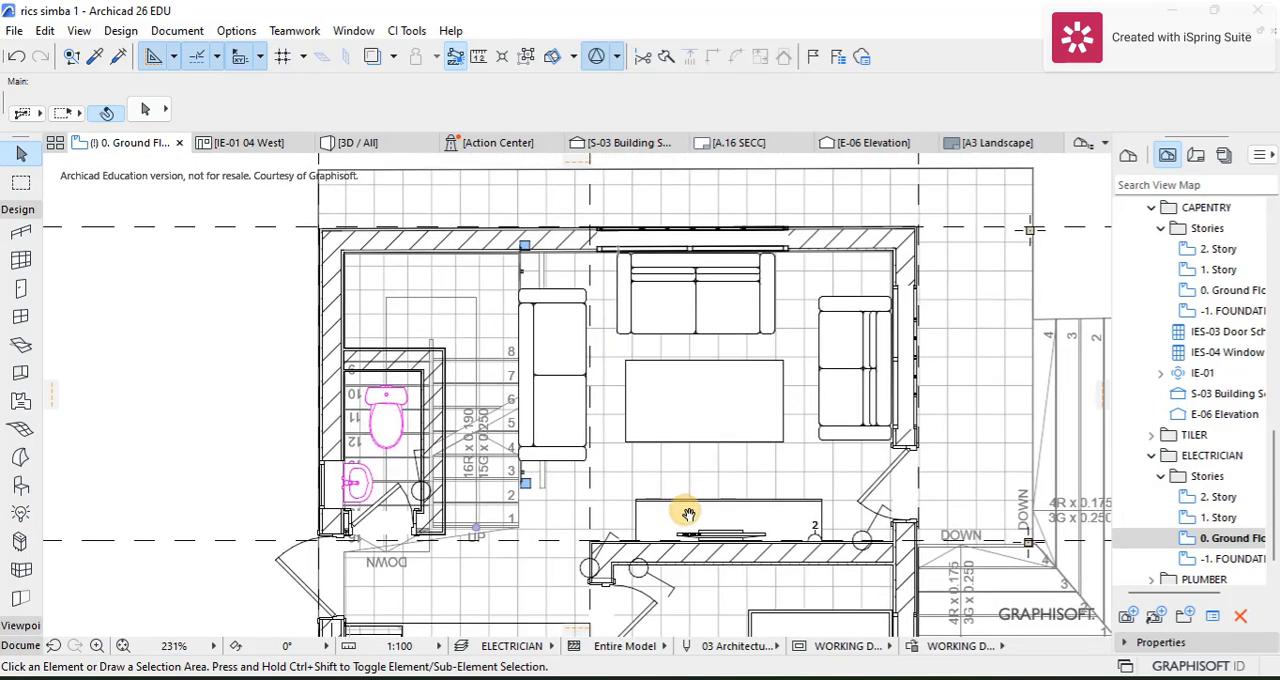
# Step: Copy the TV unit's double socket to the opposite living room wall, between the window and the corner
pyautogui.scroll(5, 846, 530)
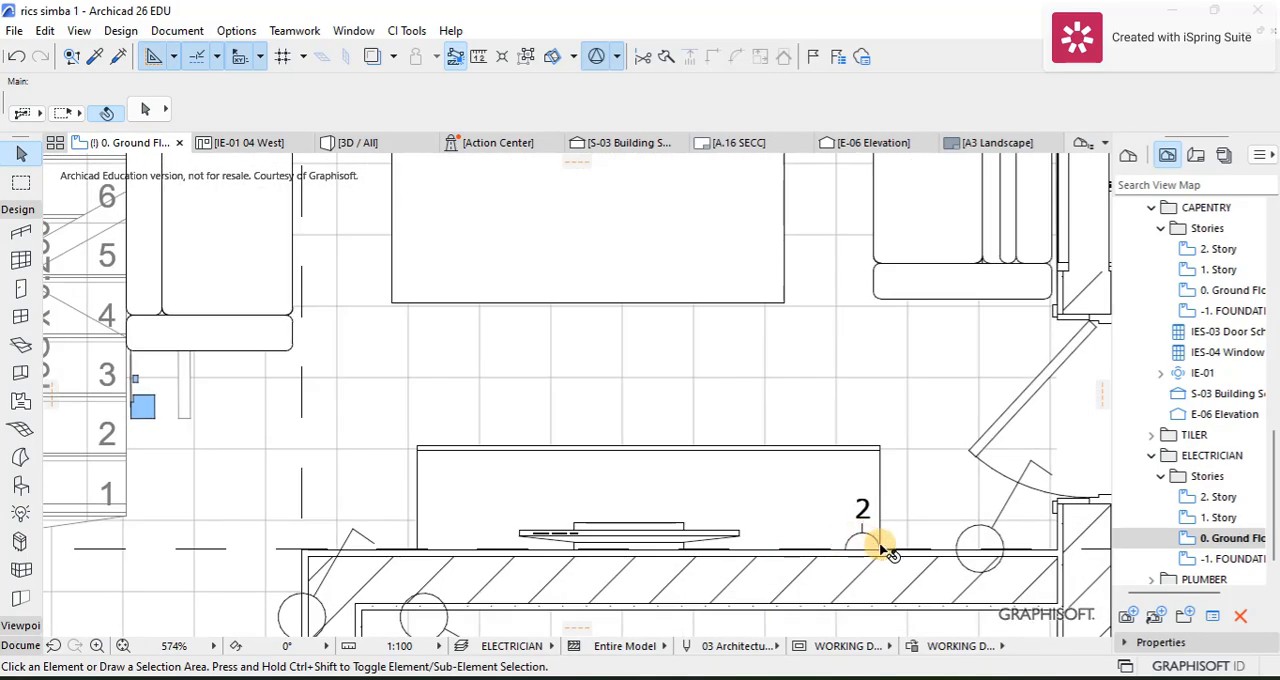
pyautogui.click(878, 548)
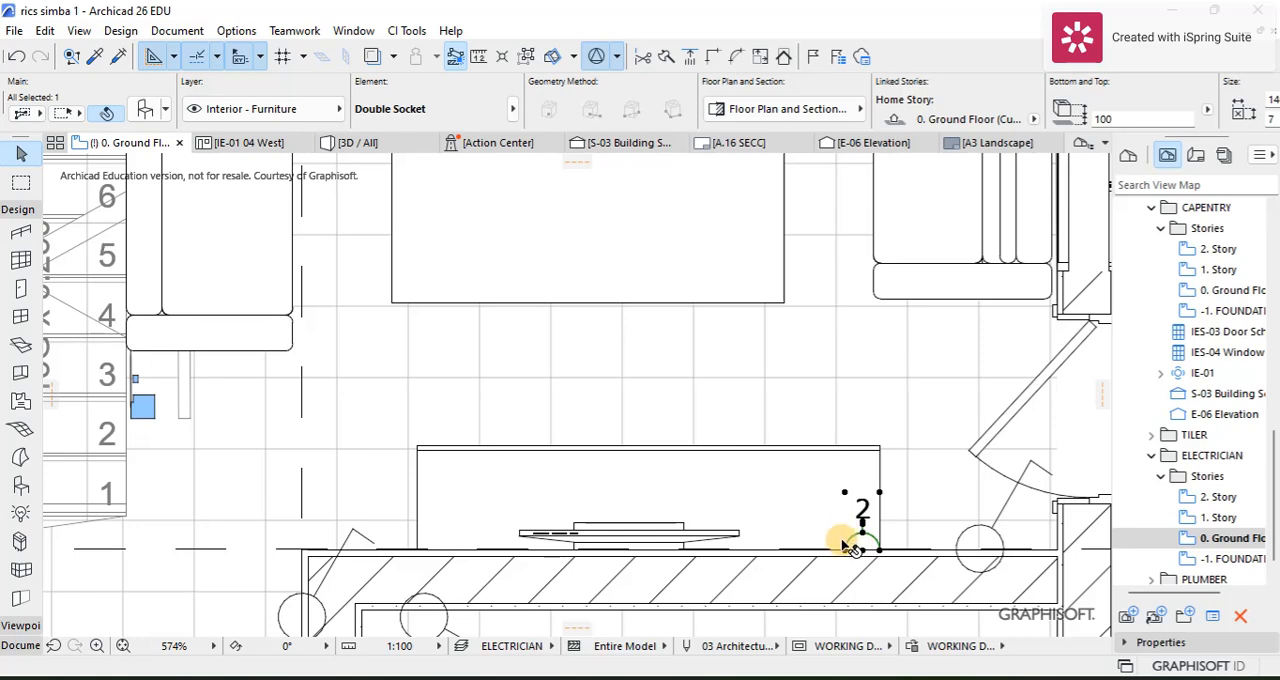
pyautogui.hotkey('ctrl', 'shift', 'd')
pyautogui.click(863, 536)
pyautogui.scroll(-2, 852, 260)
pyautogui.moveTo(852, 260); pyautogui.dragTo(804, 578, button='middle')
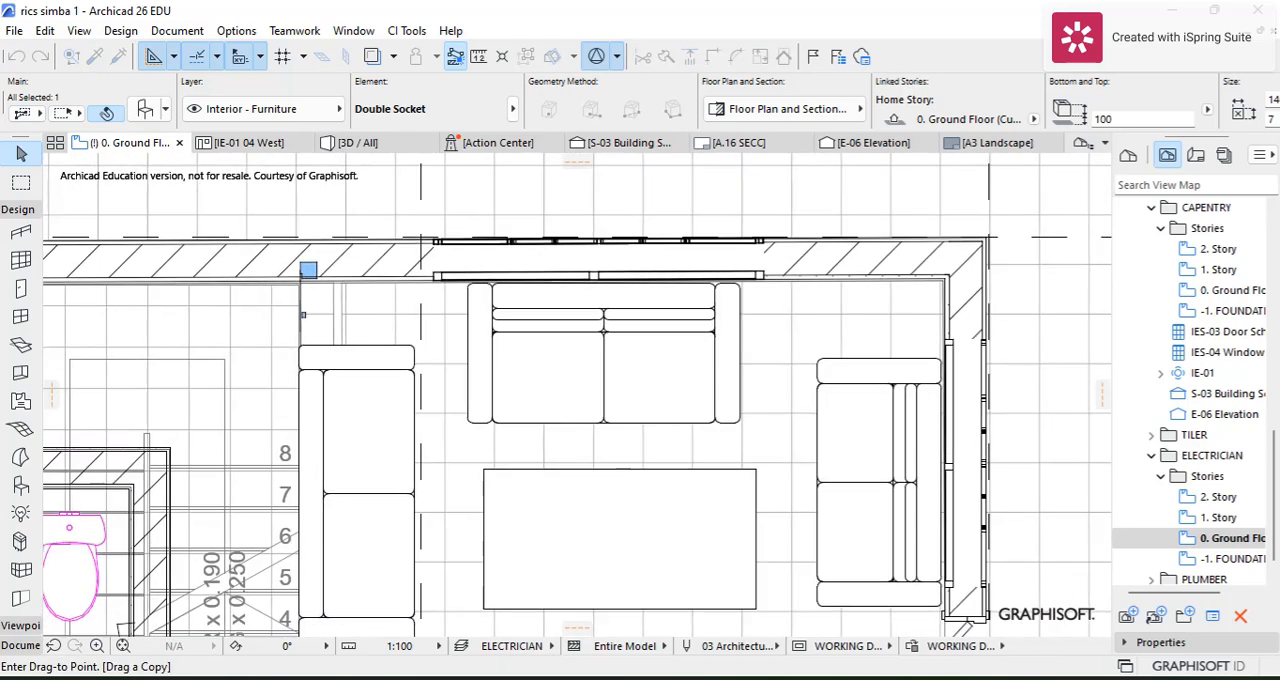
pyautogui.click(829, 286)
# Step: Rotate the copied socket 180° to face into the living room, move it onto the wall's inner face, and clear the selection
pyautogui.hotkey('ctrl', 'e')
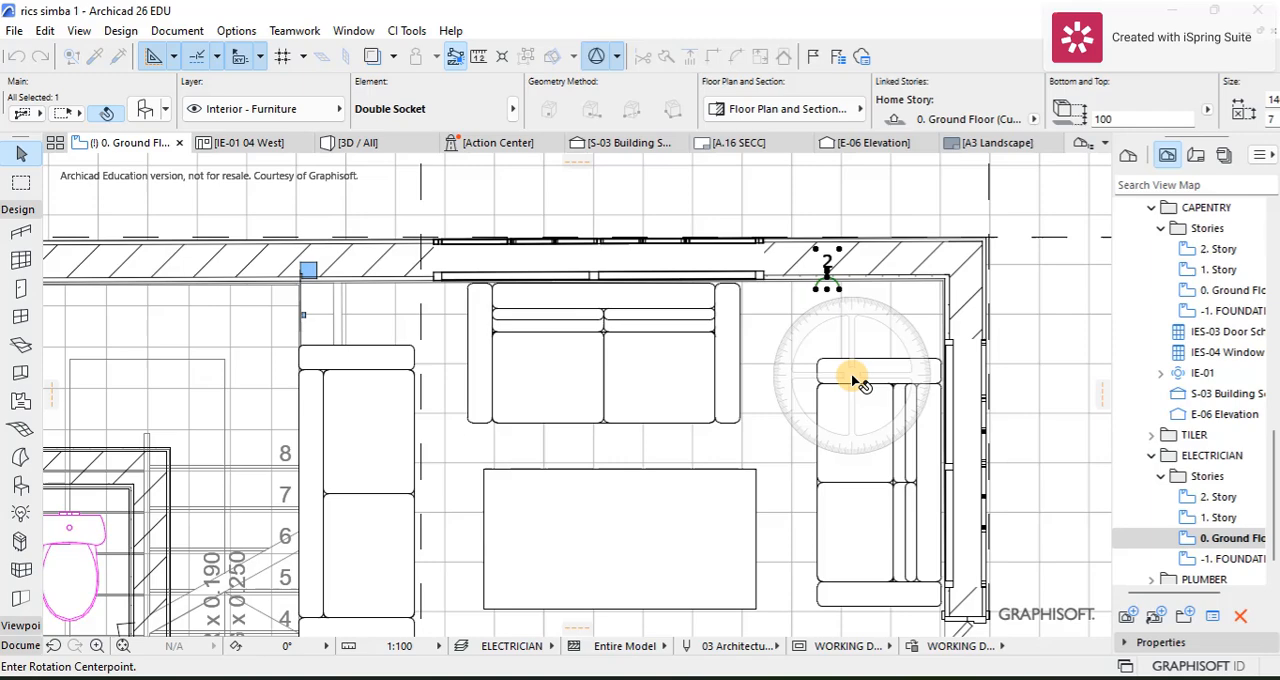
pyautogui.click(827, 277)
pyautogui.click(829, 289)
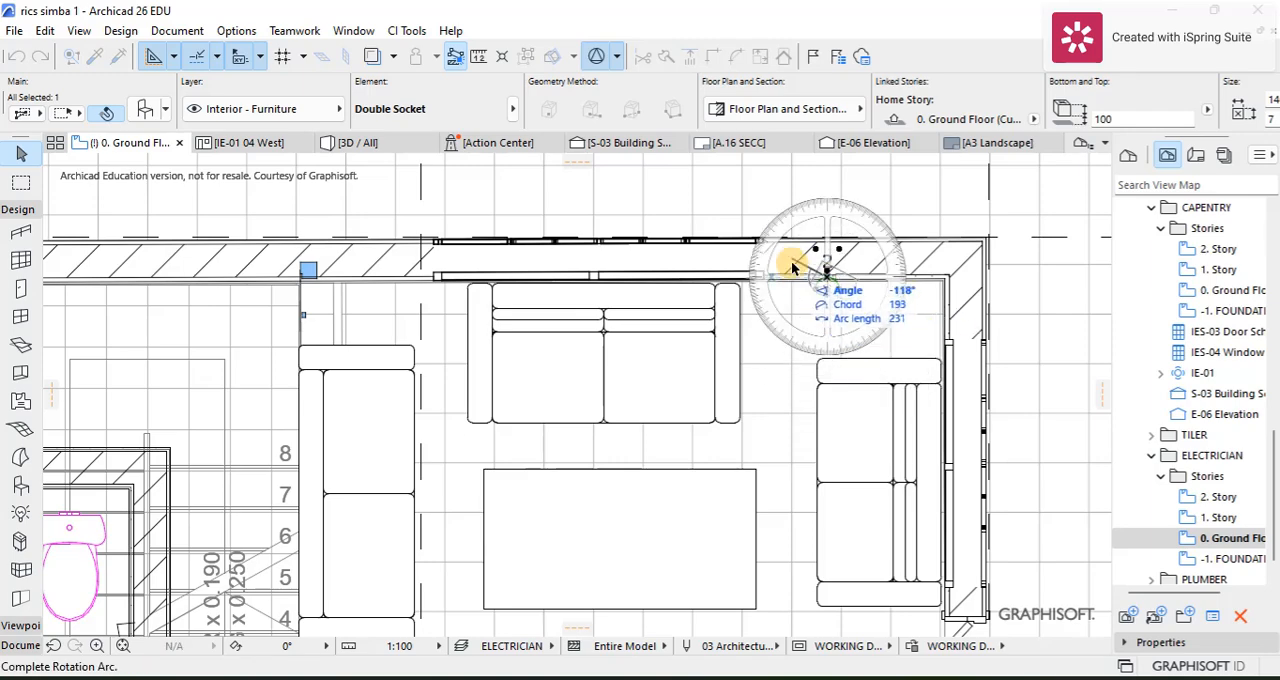
pyautogui.click(829, 234)
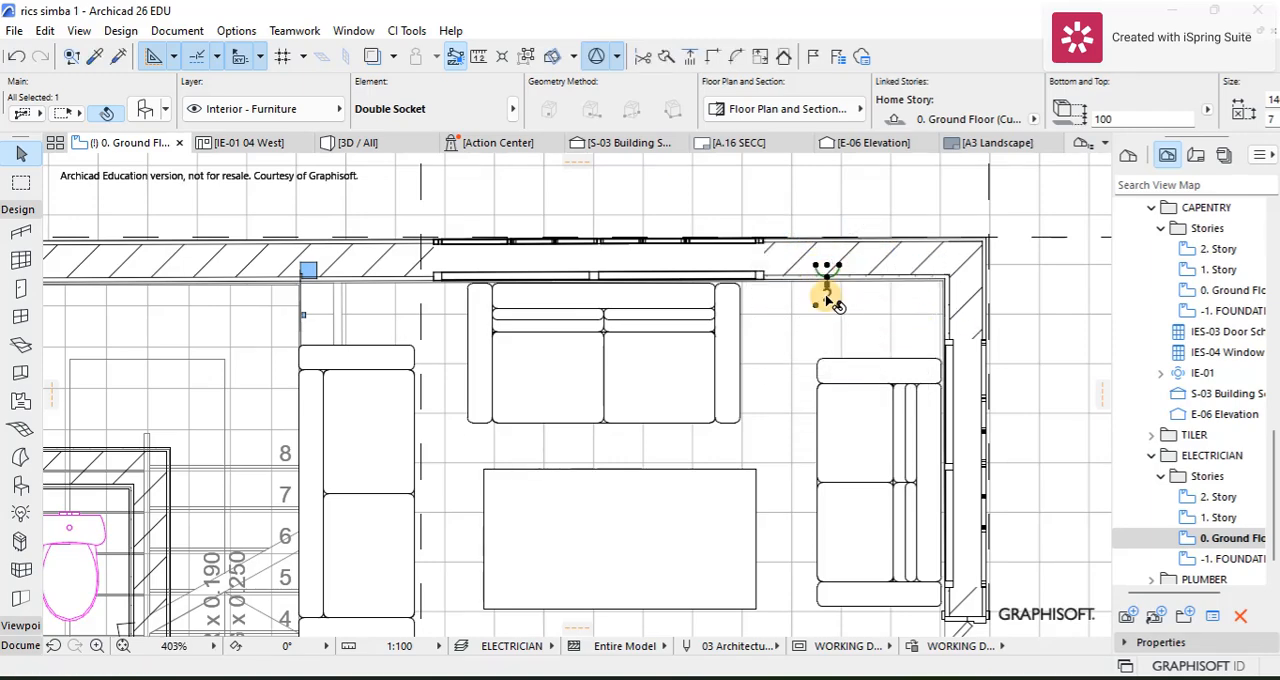
pyautogui.scroll(3, 829, 262)
pyautogui.moveTo(826, 262); pyautogui.dragTo(826, 290)
pyautogui.click(826, 291)
pyautogui.scroll(-8, 815, 285)
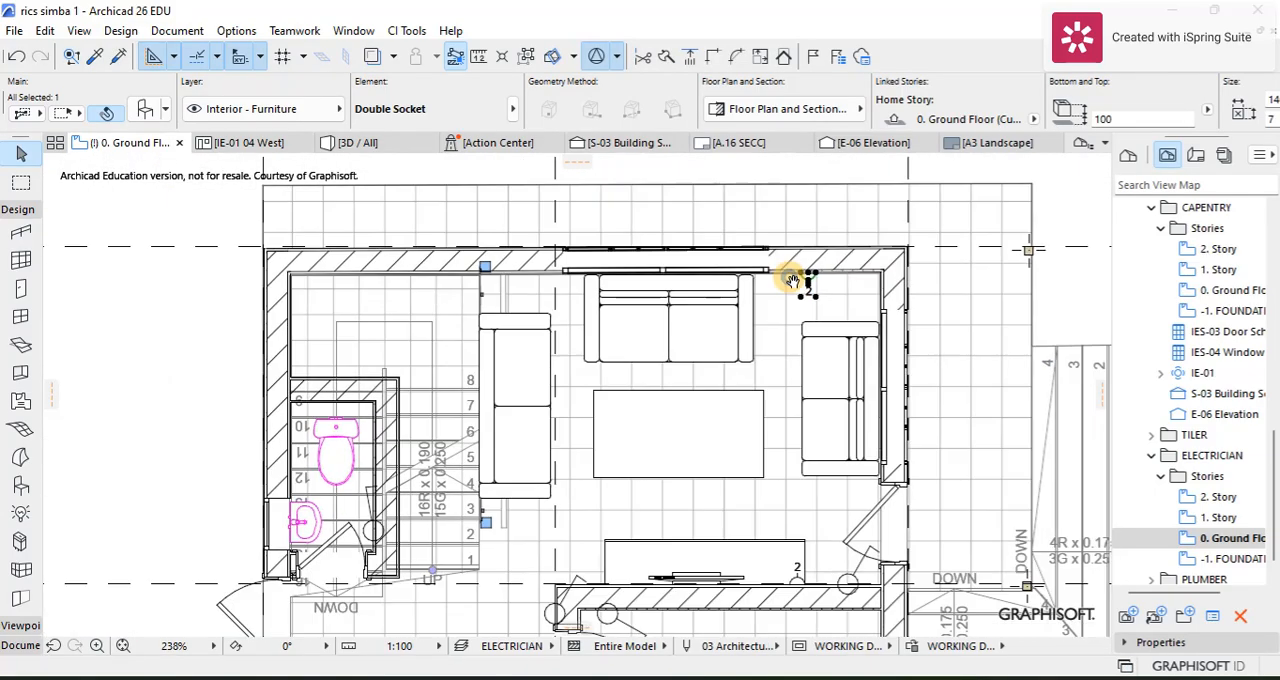
pyautogui.press('Escape')
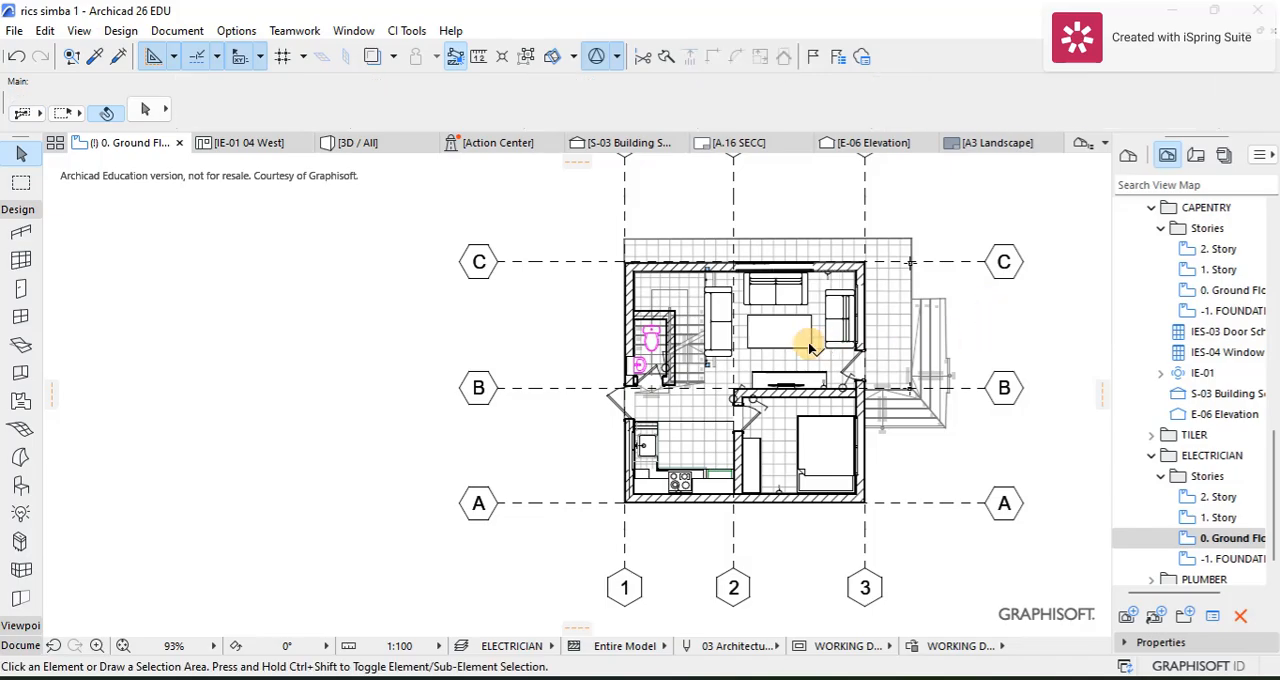
# Step: Examine the classification and properties of the one-pole switch beside the living room's entrance door, then deselect it
pyautogui.scroll(4, 815, 360)
pyautogui.scroll(4, 815, 375)
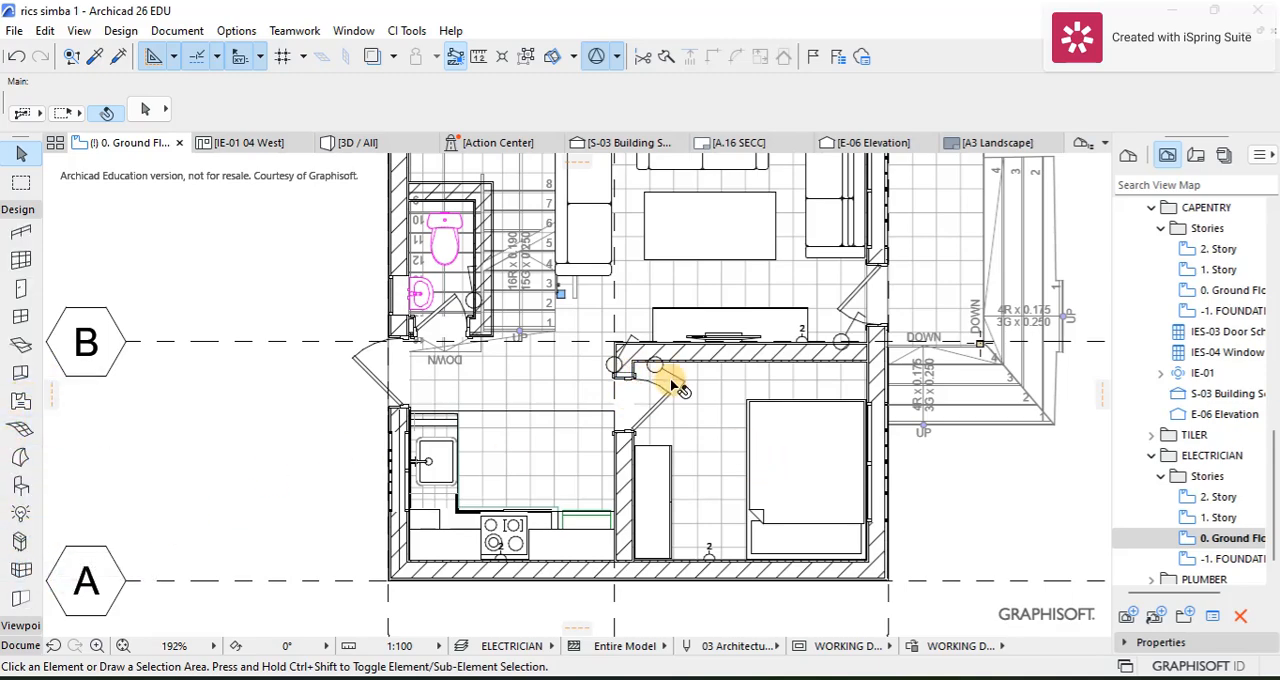
pyautogui.scroll(5, 917, 349)
pyautogui.scroll(6, 822, 290)
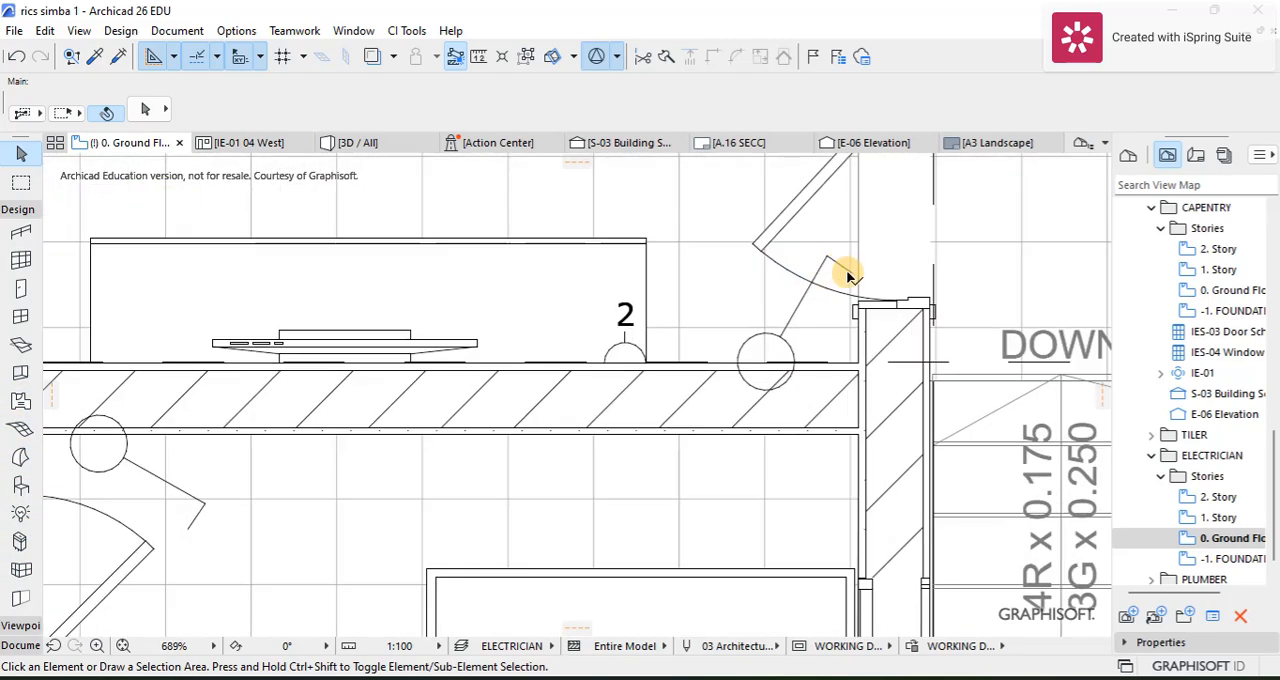
pyautogui.click(852, 274)
pyautogui.scroll(-7, 757, 306)
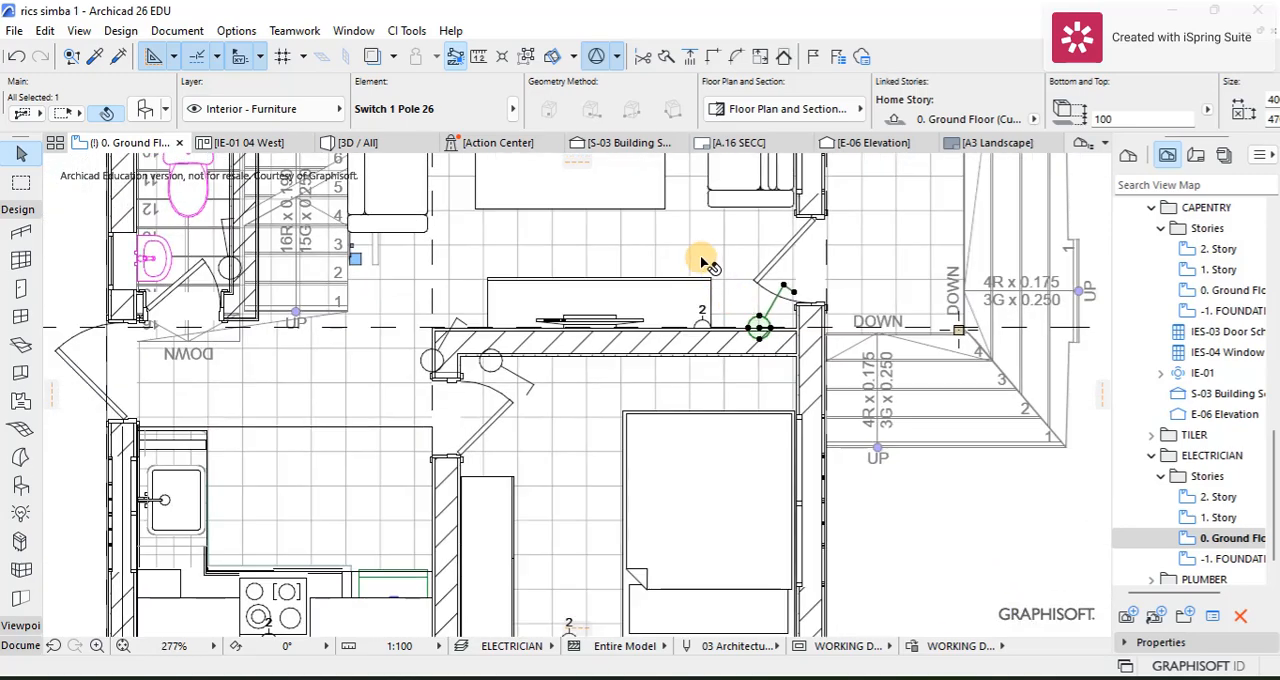
pyautogui.click(155, 112)
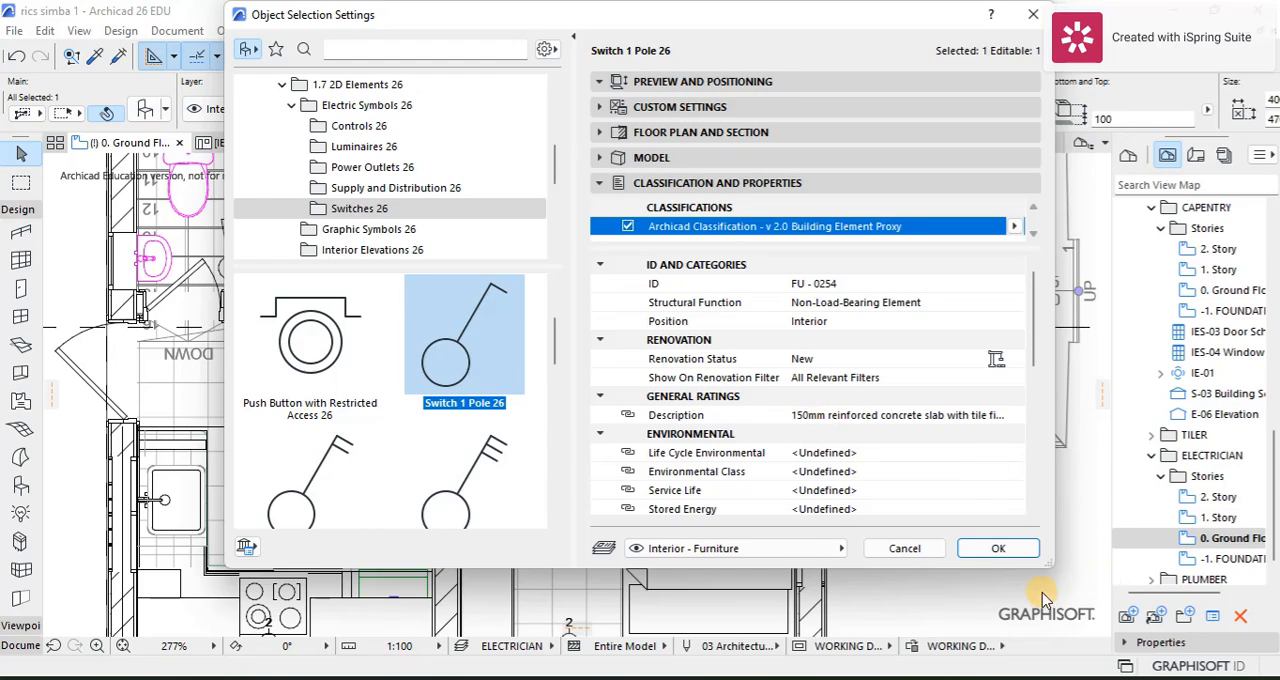
pyautogui.click(995, 548)
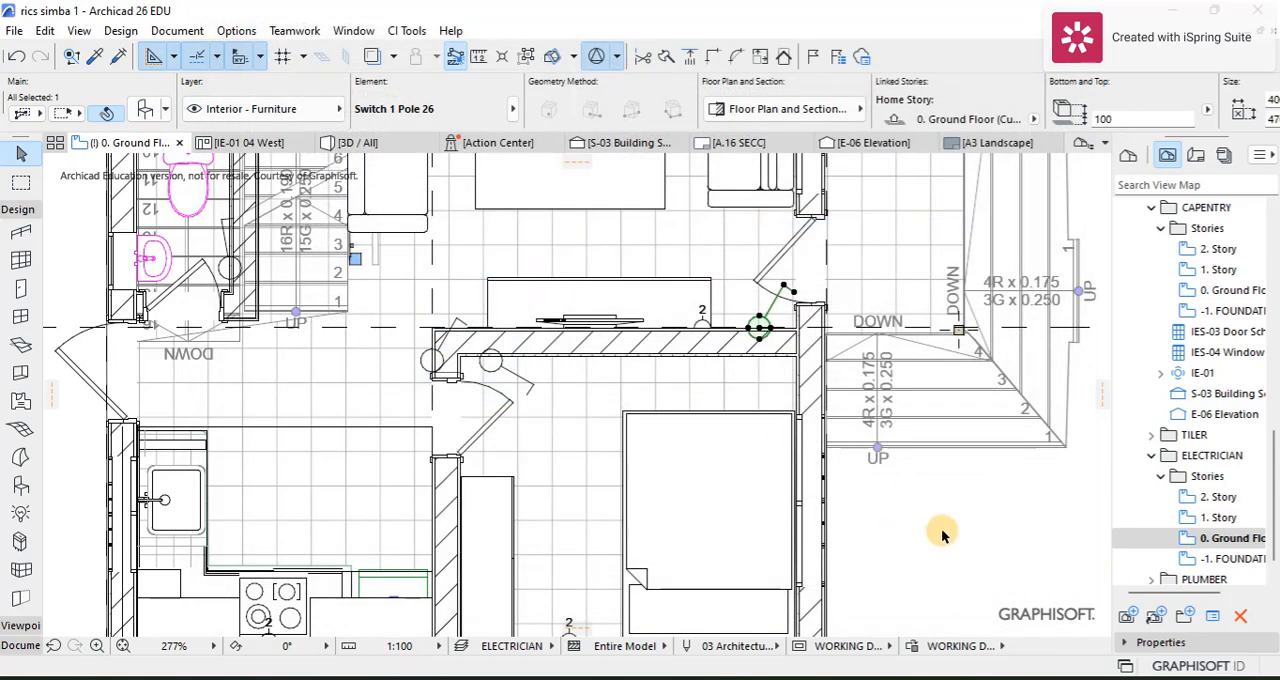
pyautogui.click(940, 527)
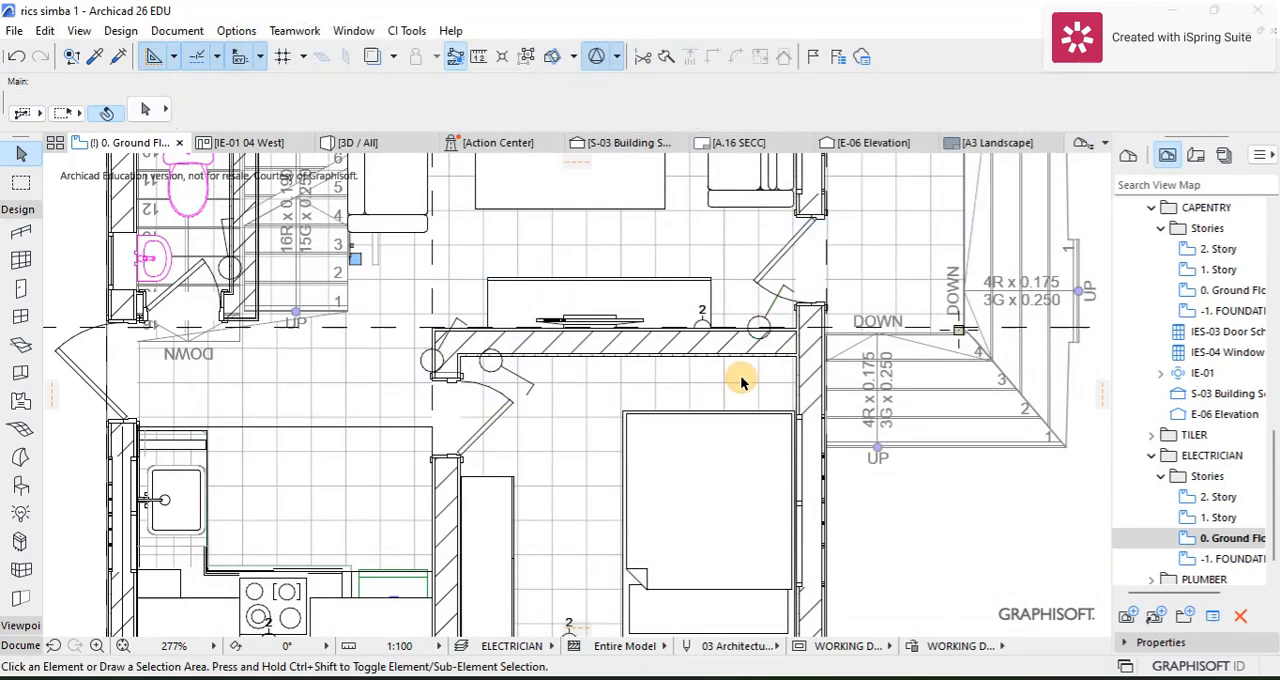
# Step: Add two new options to the option set of the Description property under General Ratings in the Property Manager
pyautogui.click(175, 30)
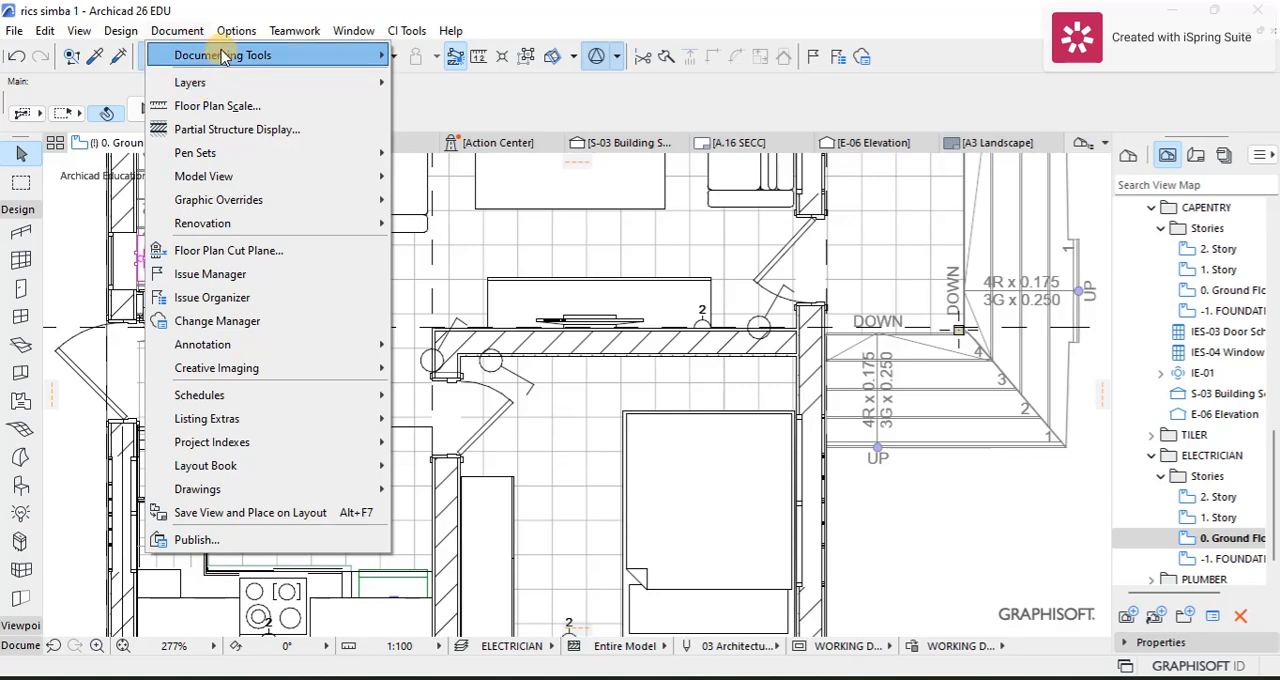
pyautogui.click(180, 30)
pyautogui.click(236, 30)
pyautogui.click(250, 77)
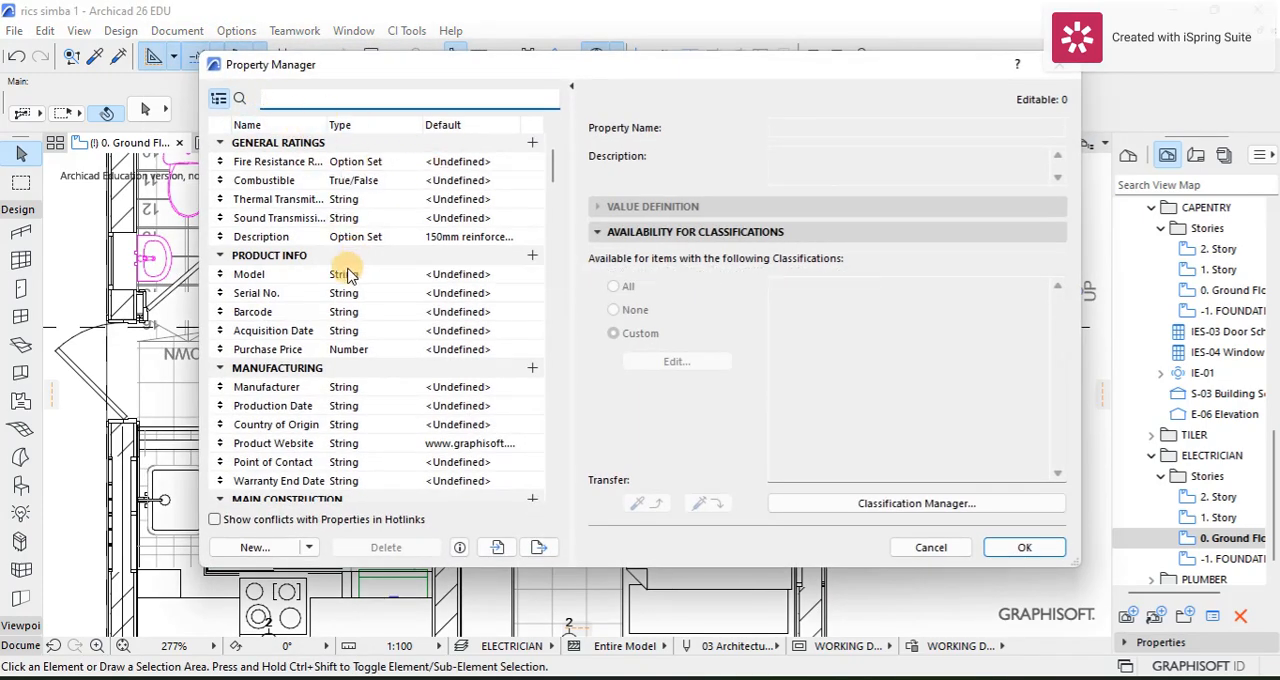
pyautogui.click(270, 237)
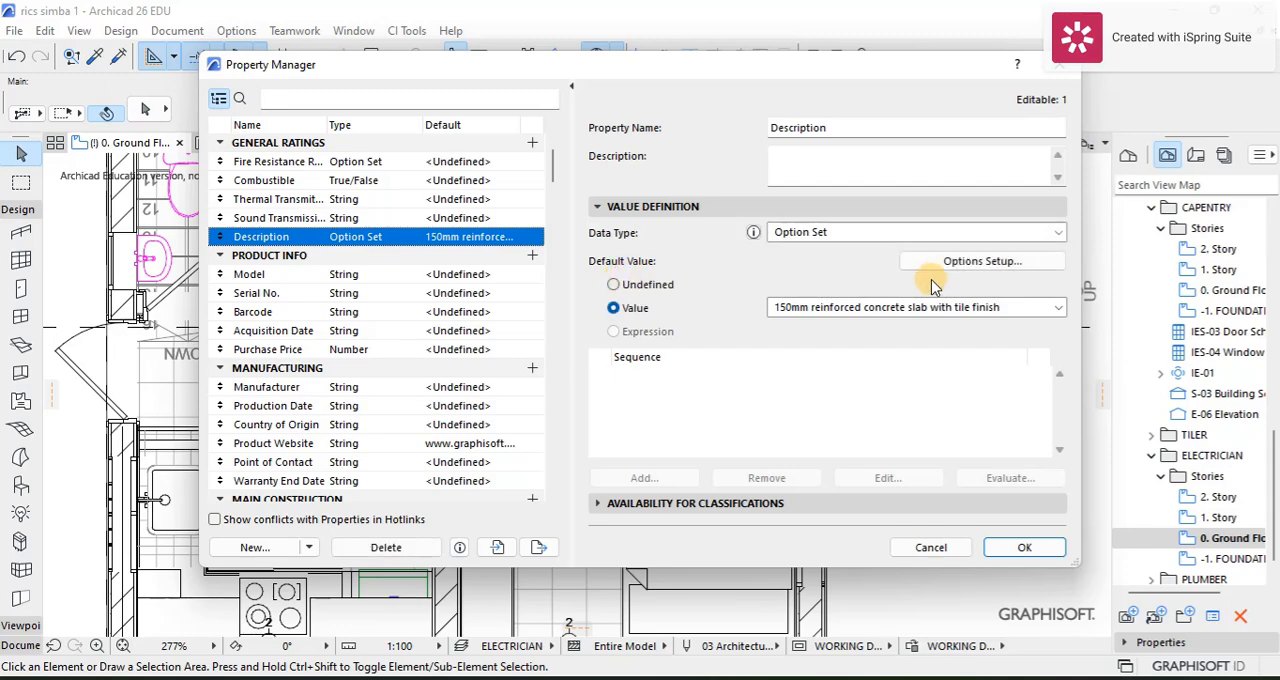
pyautogui.click(944, 263)
pyautogui.click(519, 362)
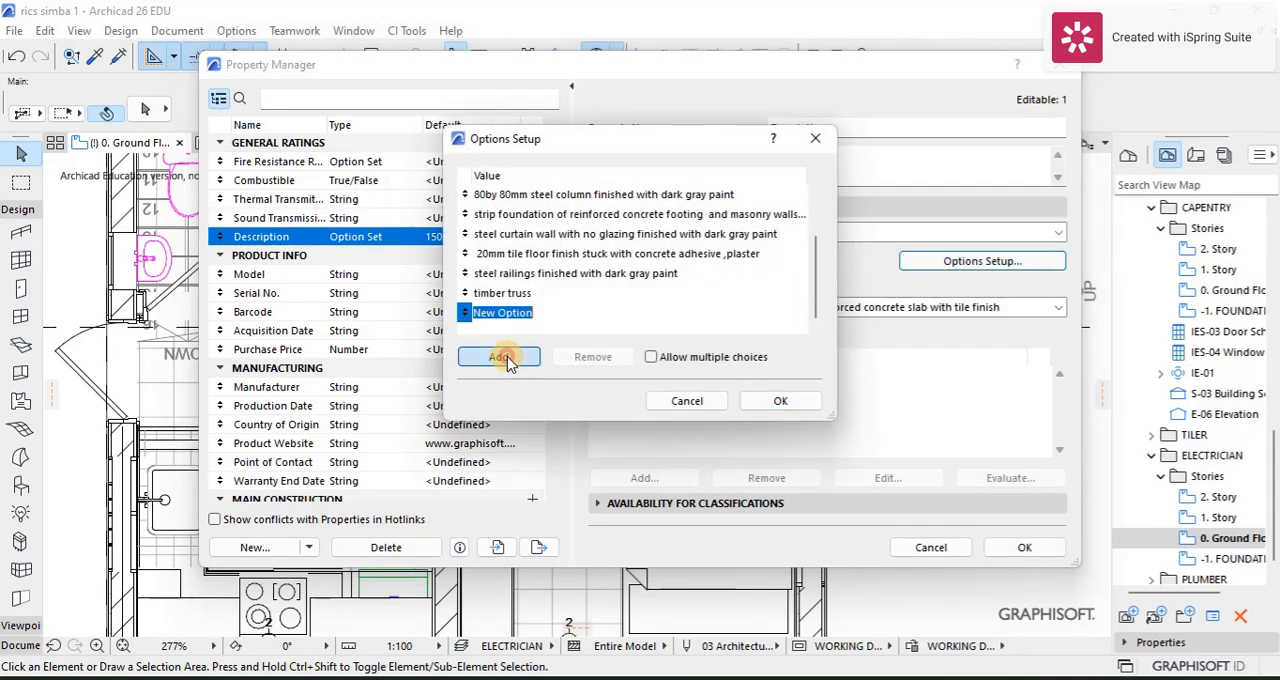
pyautogui.click(519, 362)
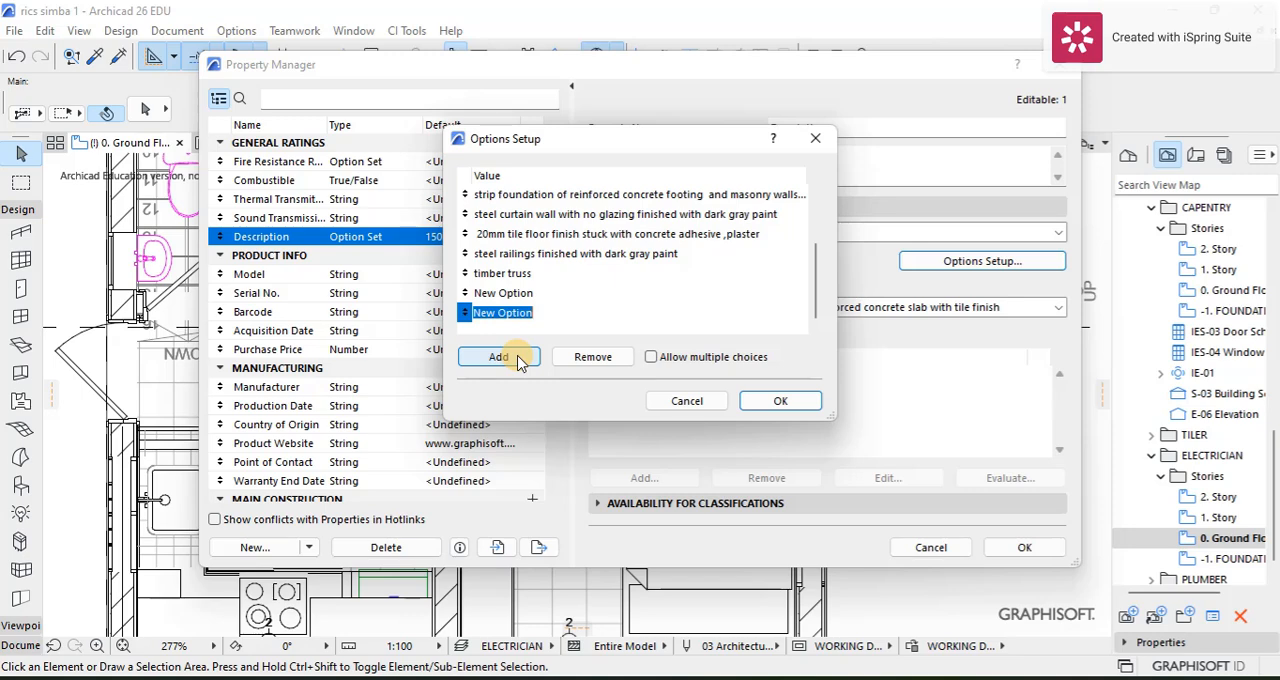
# Step: Name the new Description options "switch one pole" and "sockets two outlets with switches", and save the property changes
pyautogui.click(544, 295)
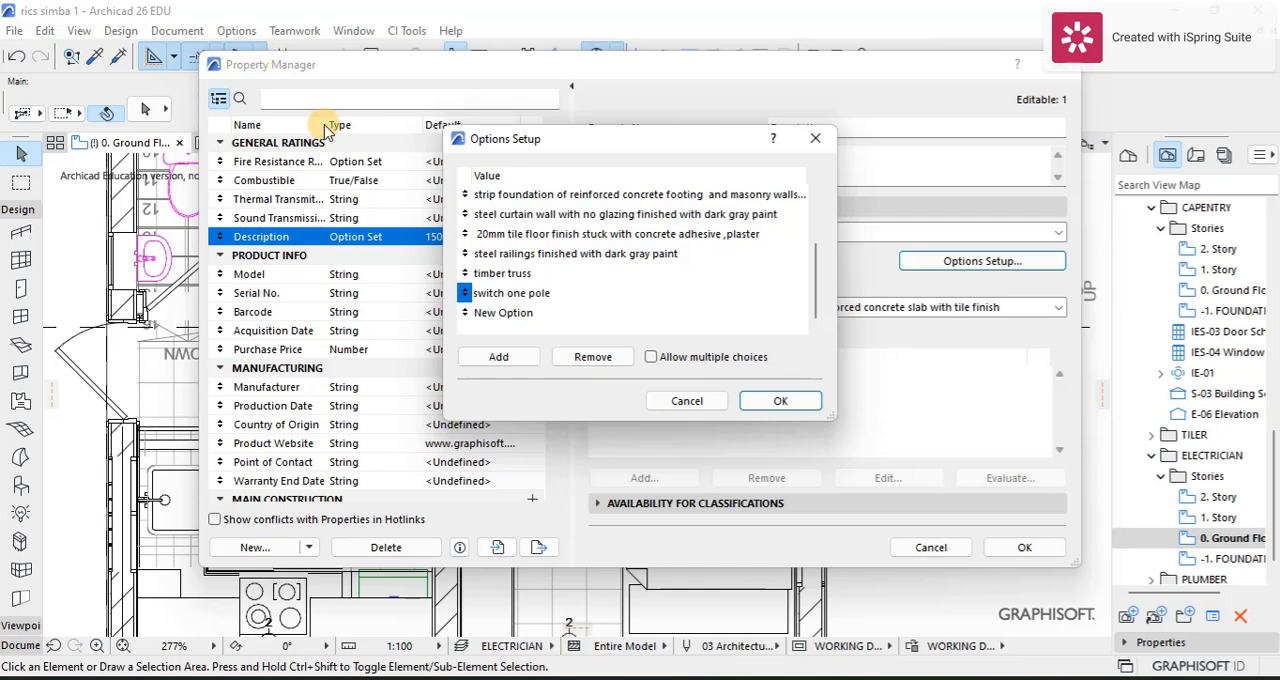
pyautogui.doubleClick(505, 313)
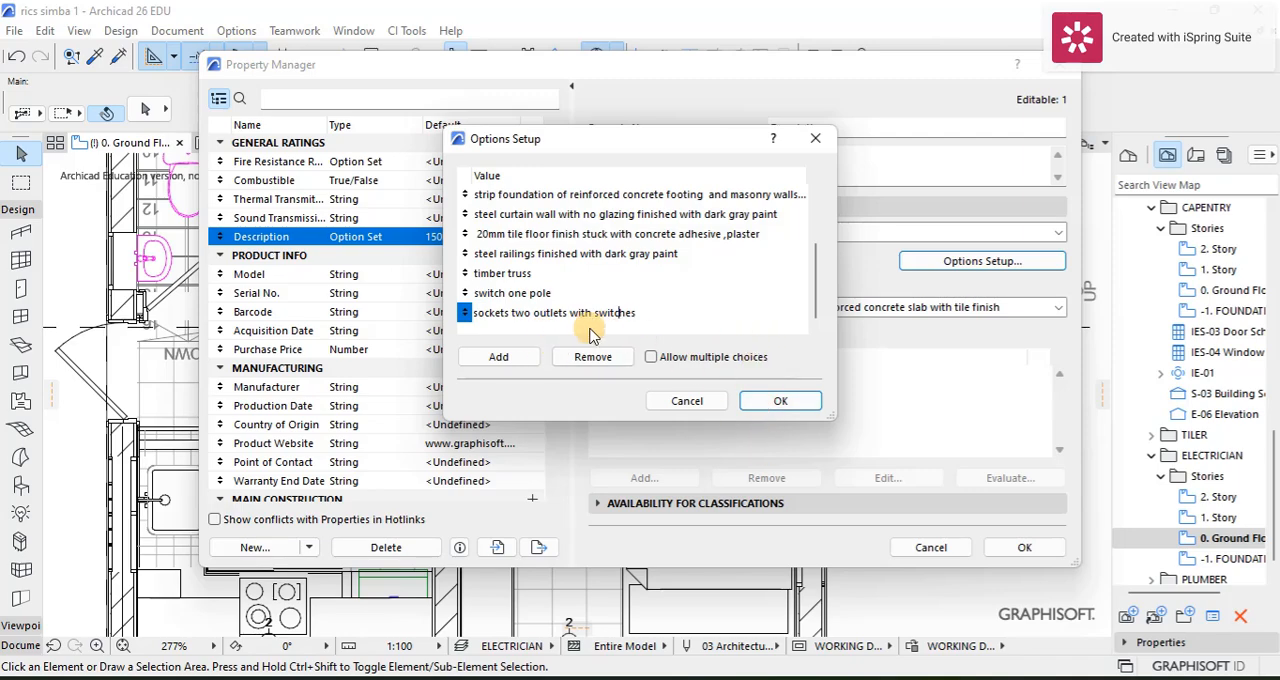
pyautogui.click(790, 401)
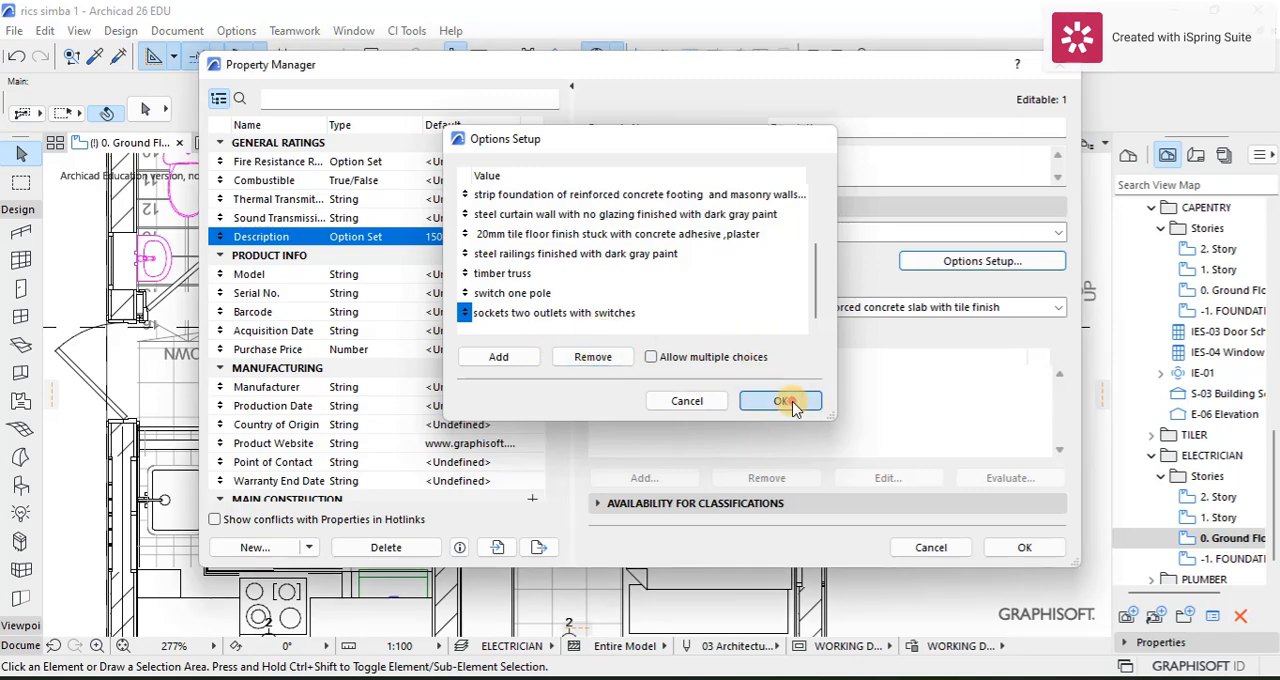
pyautogui.click(1024, 547)
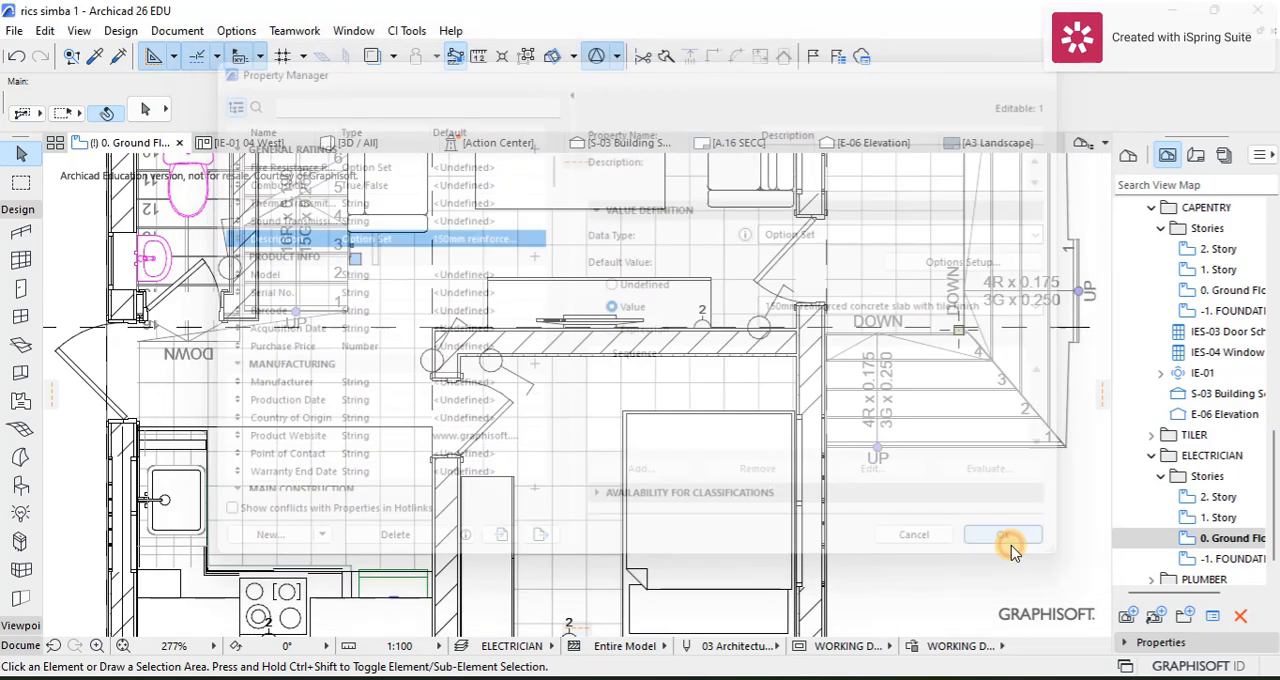
# Step: Set the Description property of the switch beside the living room's entrance door to "switch one pole"
pyautogui.click(790, 294)
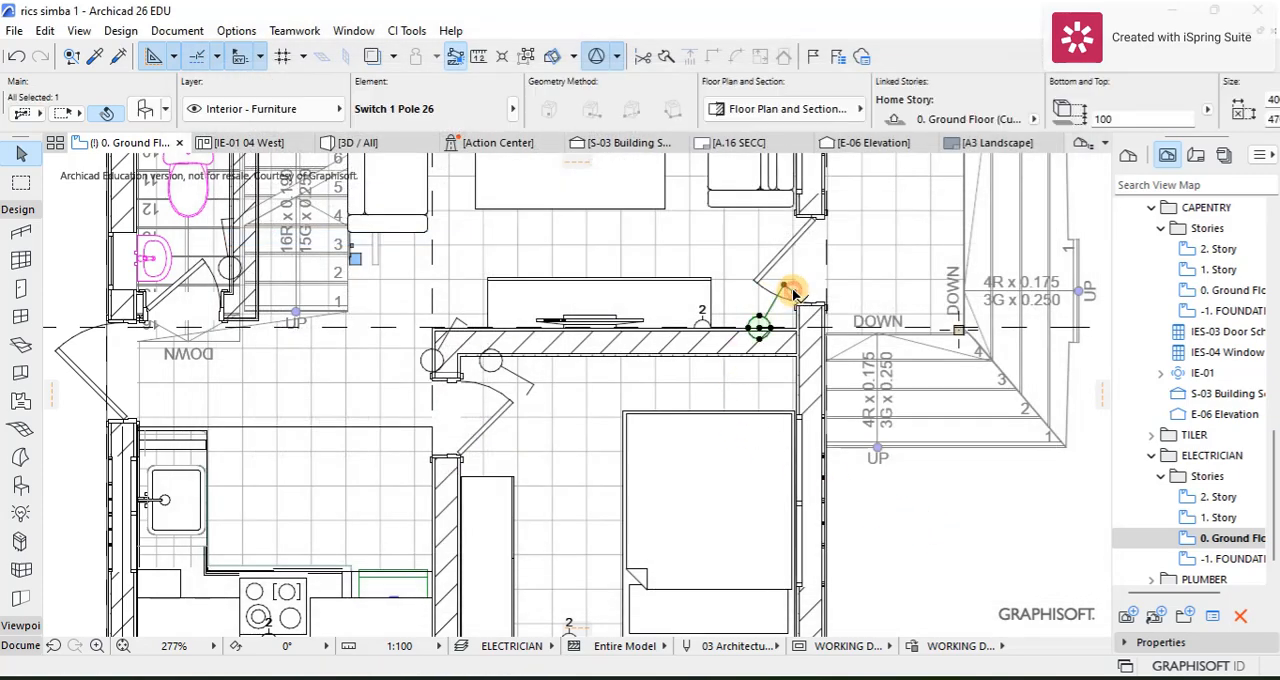
pyautogui.hotkey('ctrl', 't')
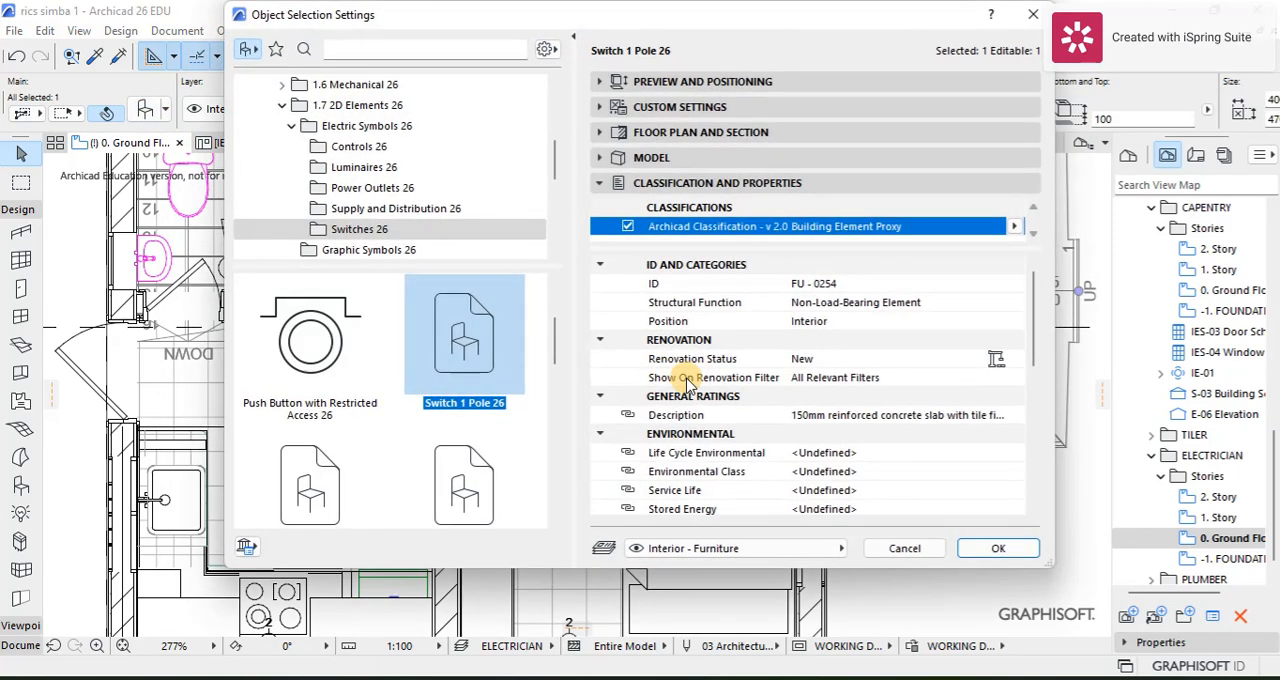
pyautogui.scroll(-3, 700, 440)
pyautogui.scroll(3, 770, 392)
pyautogui.scroll(2, 770, 392)
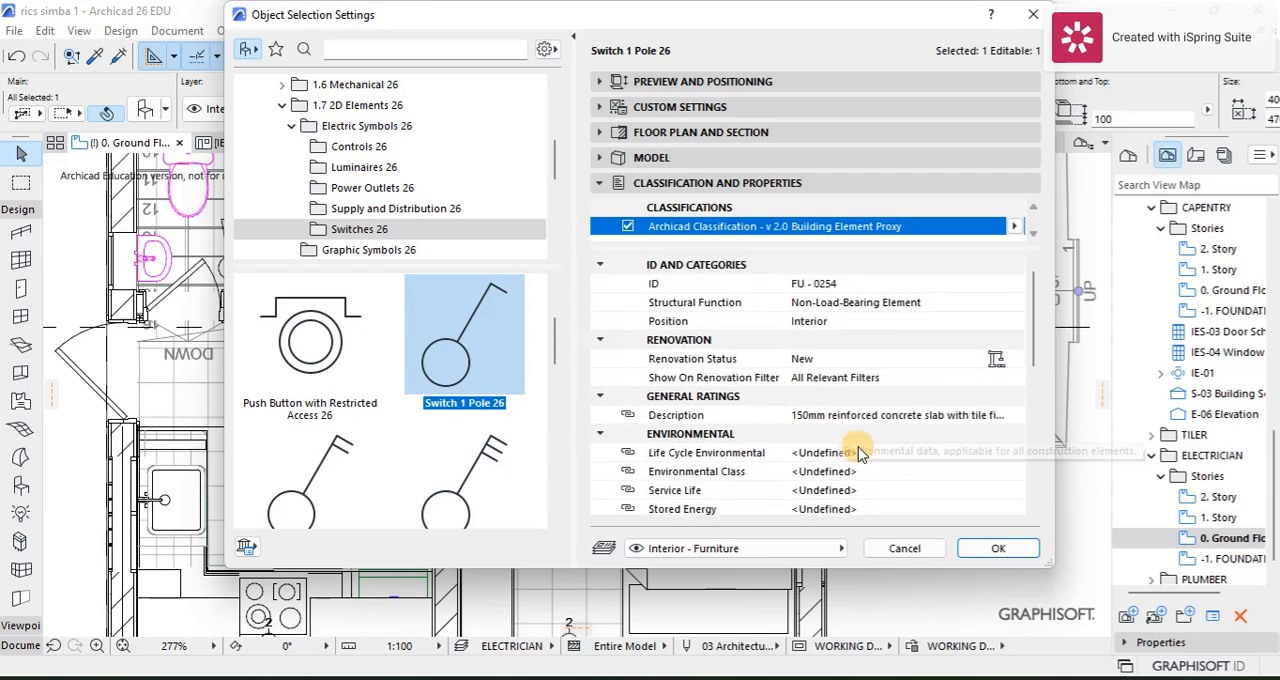
pyautogui.click(873, 416)
pyautogui.click(1016, 415)
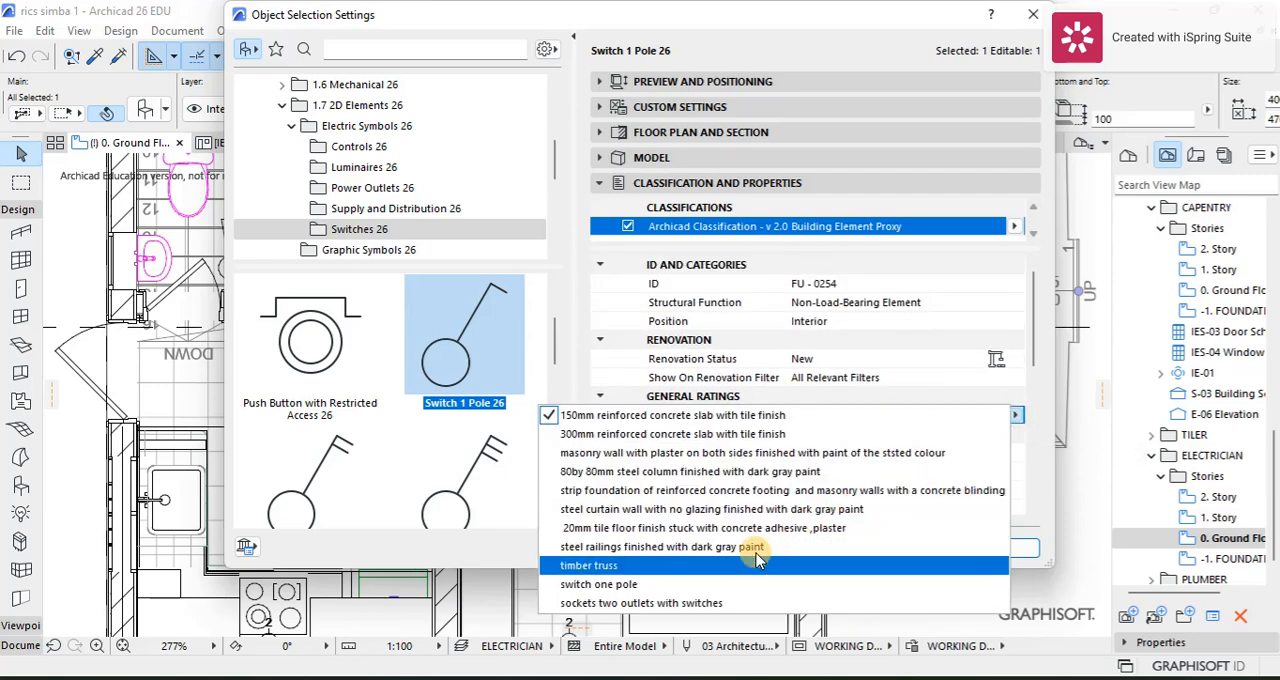
pyautogui.click(710, 581)
pyautogui.click(993, 548)
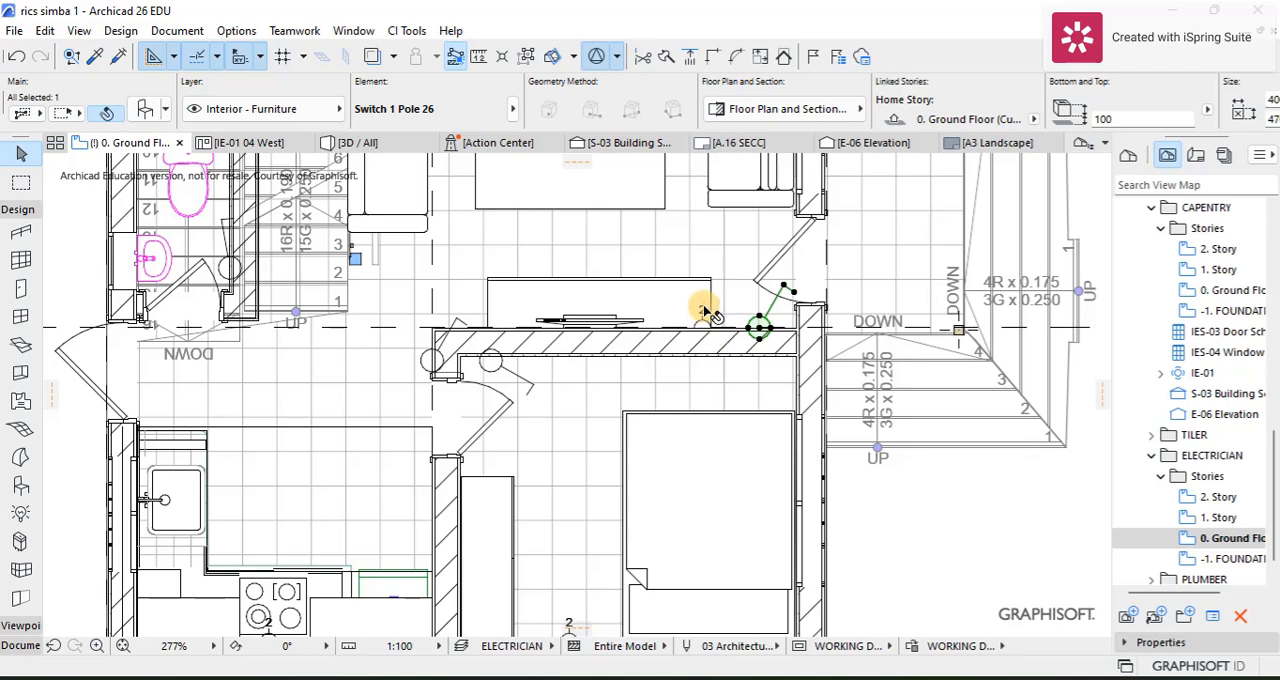
# Step: Set the Description property of the double socket behind the kitchen cooker to "sockets two outlets with switches"
pyautogui.scroll(-4, 277, 543)
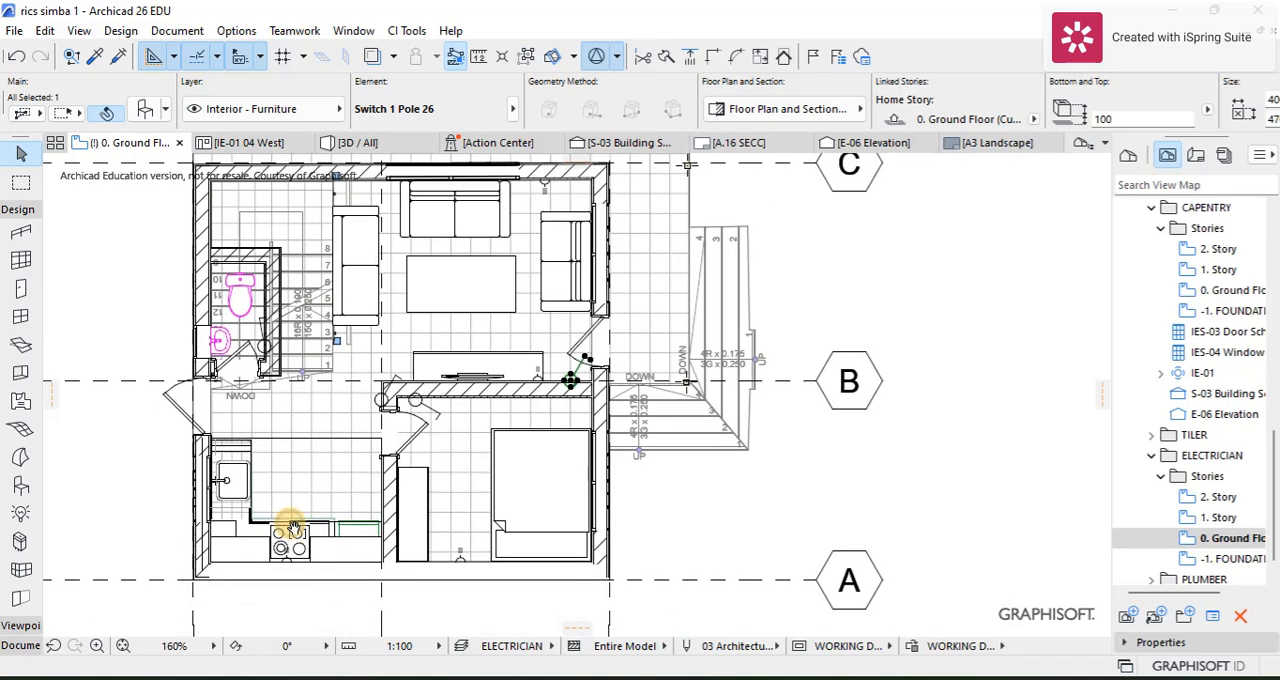
pyautogui.scroll(5, 270, 550)
pyautogui.scroll(1, 290, 560)
pyautogui.click(352, 530)
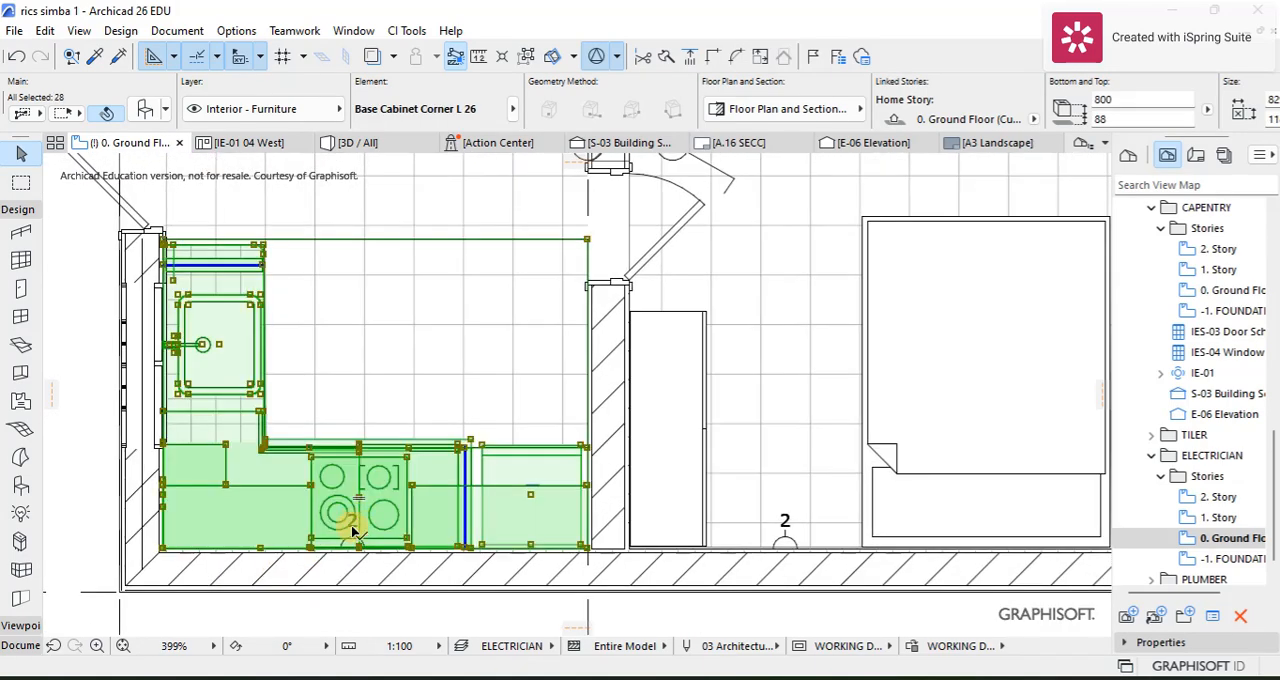
pyautogui.click(382, 602)
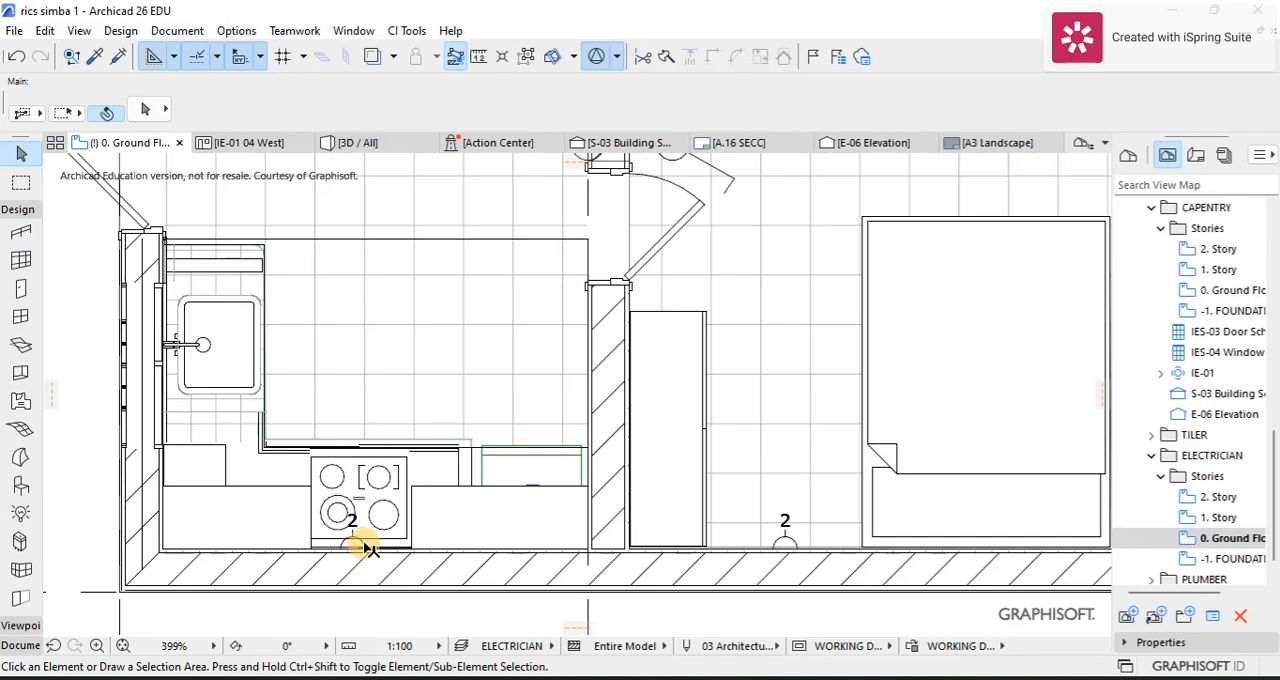
pyautogui.click(365, 546)
pyautogui.click(357, 600)
pyautogui.scroll(5, 337, 543)
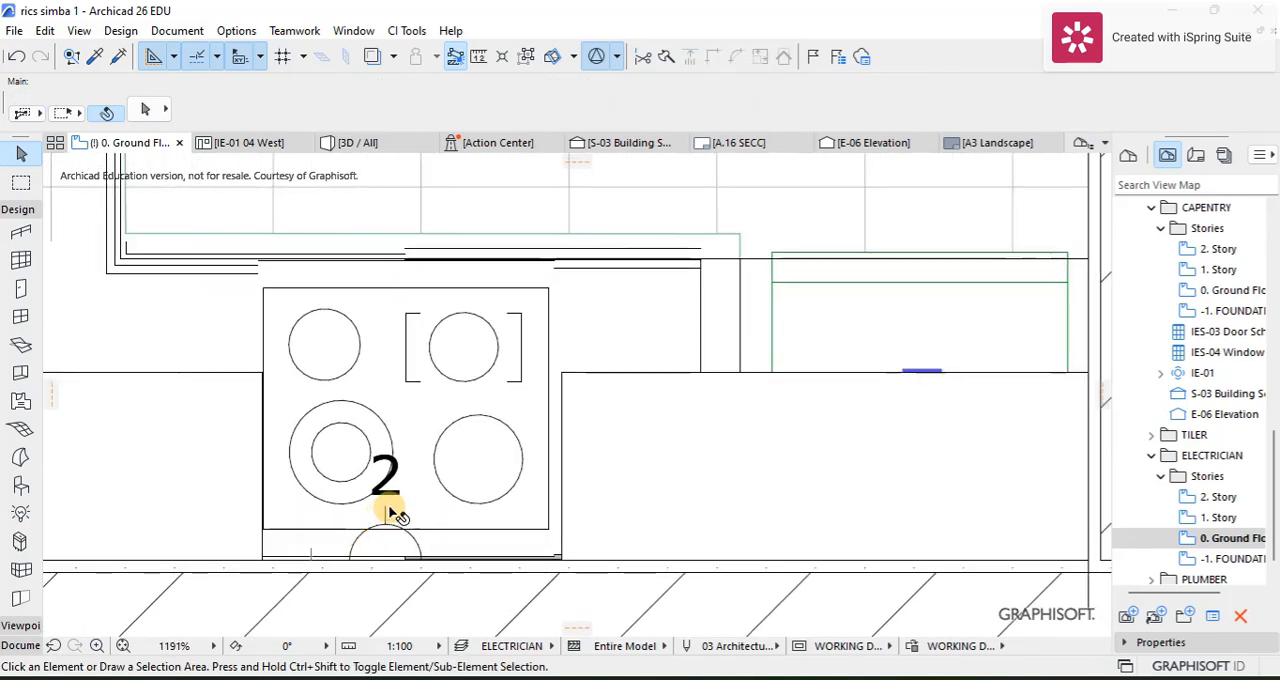
pyautogui.click(388, 512)
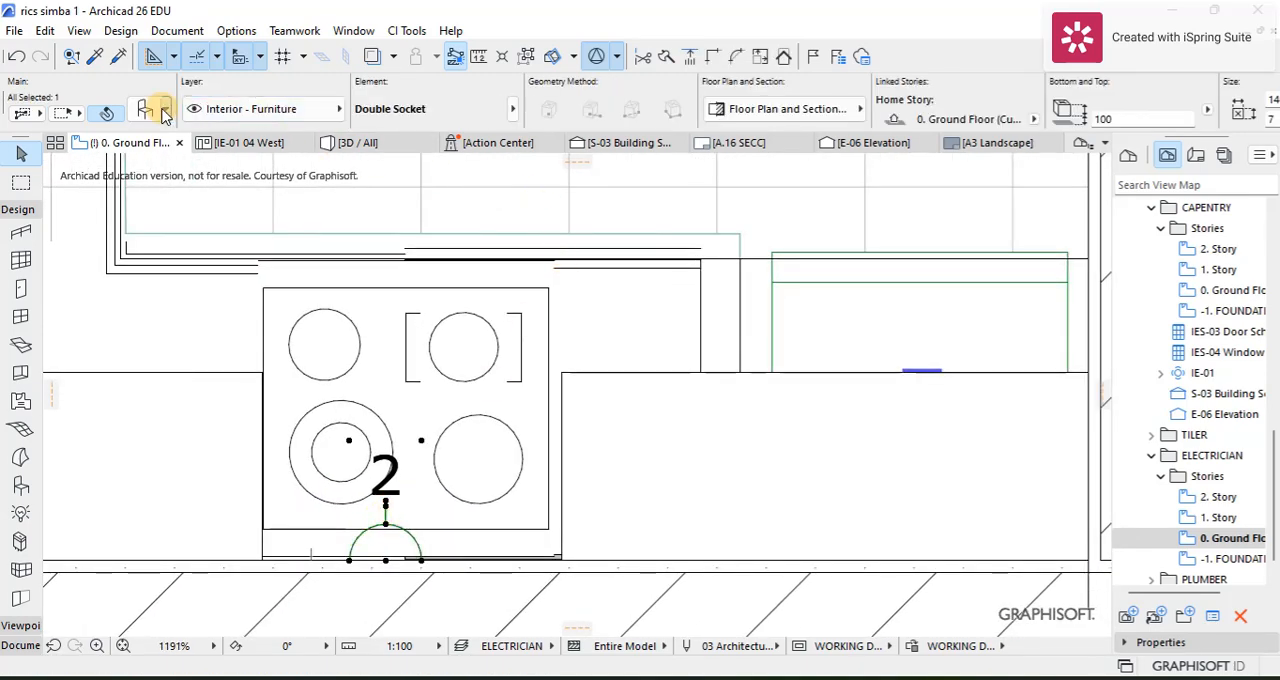
pyautogui.hotkey('ctrl', 't')
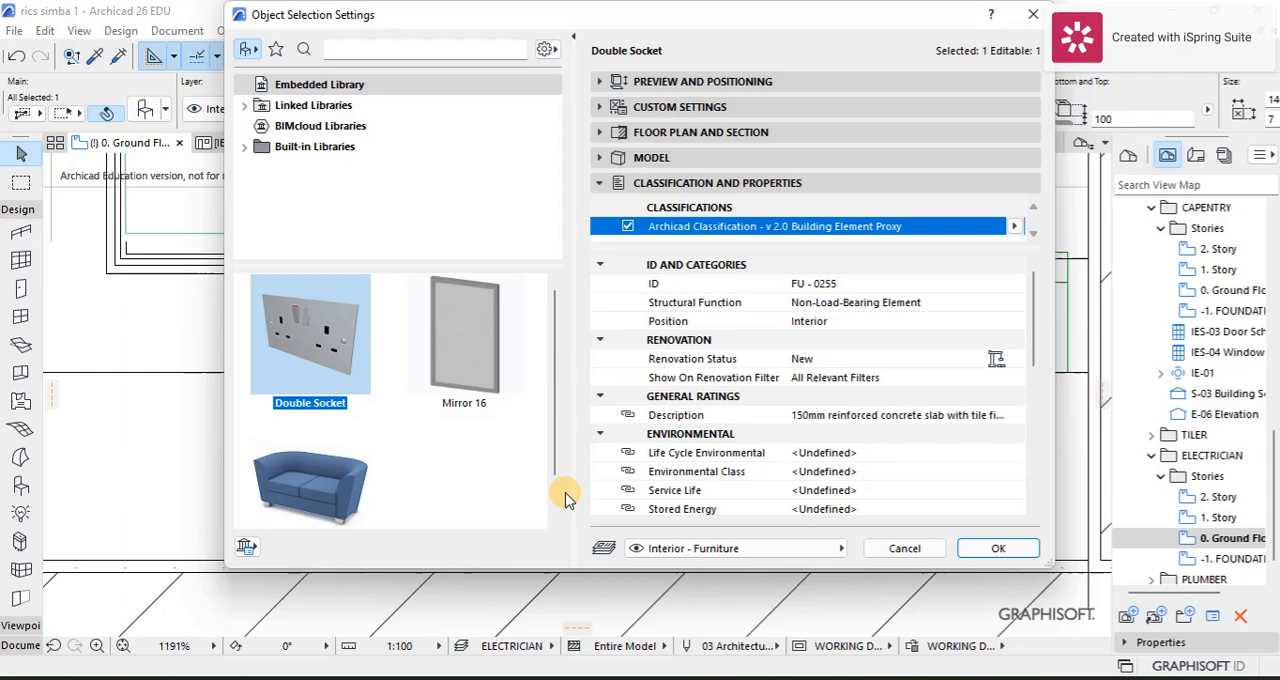
pyautogui.click(690, 415)
pyautogui.click(1017, 415)
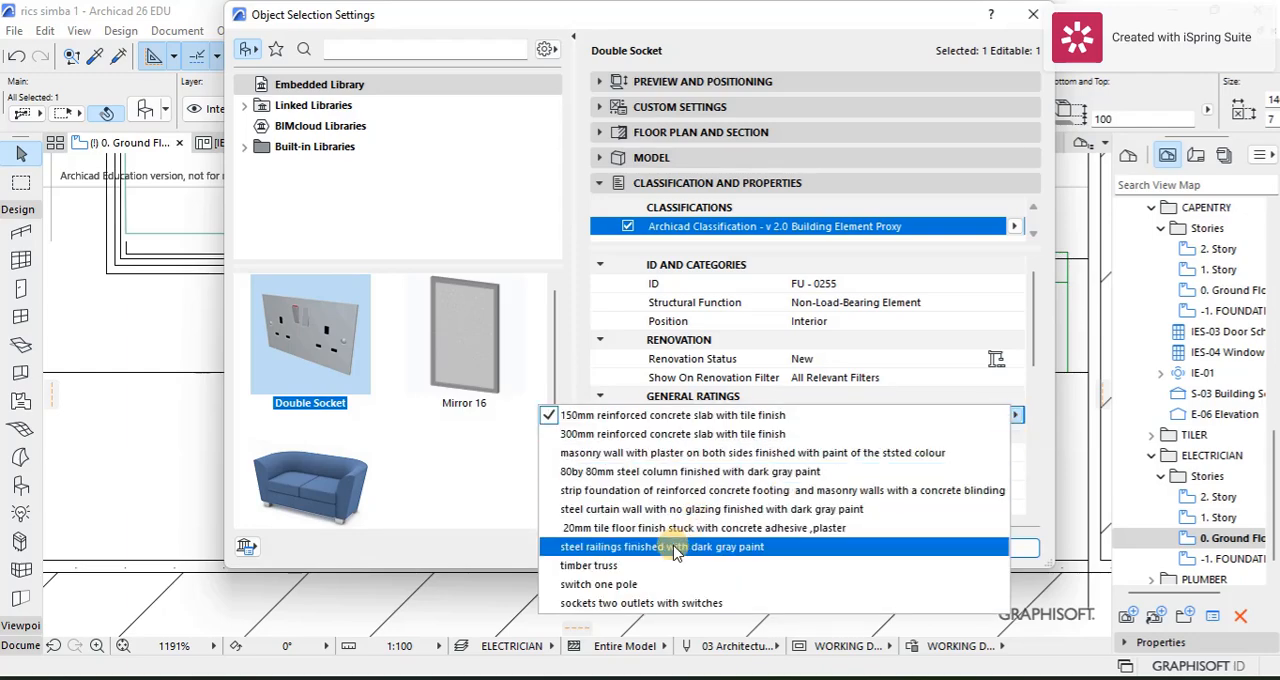
pyautogui.click(655, 602)
pyautogui.click(978, 544)
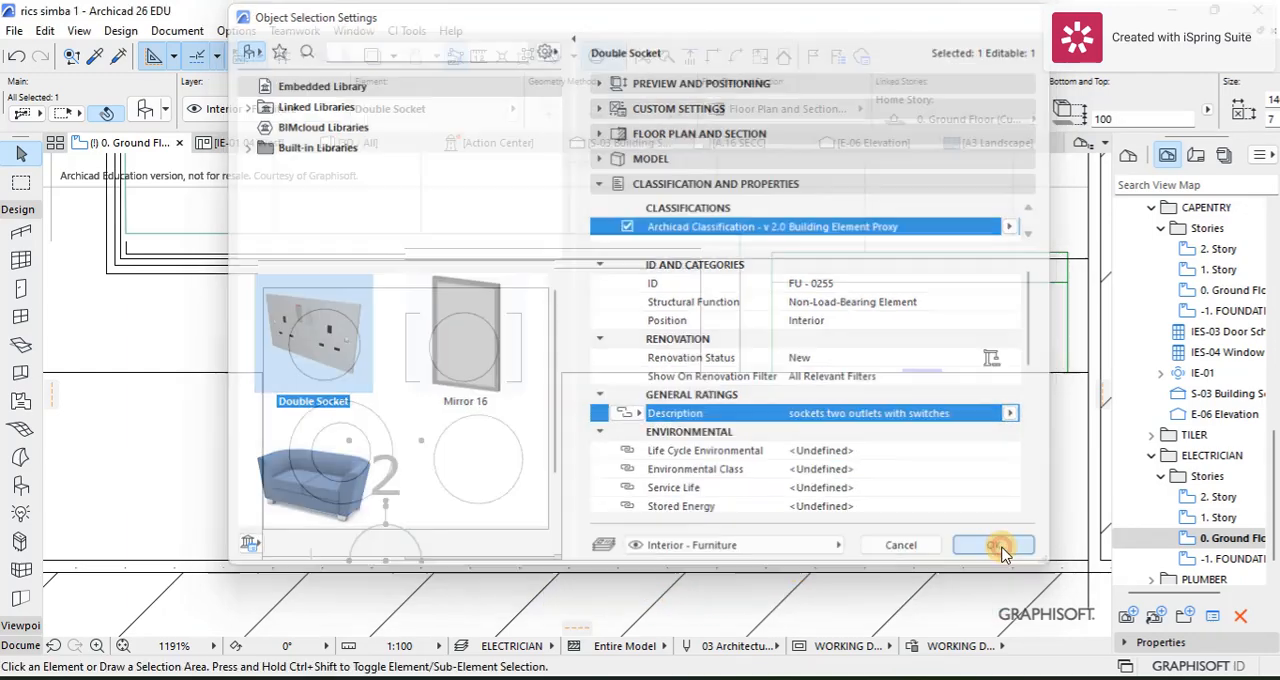
pyautogui.scroll(-5, 409, 371)
pyautogui.click(385, 589)
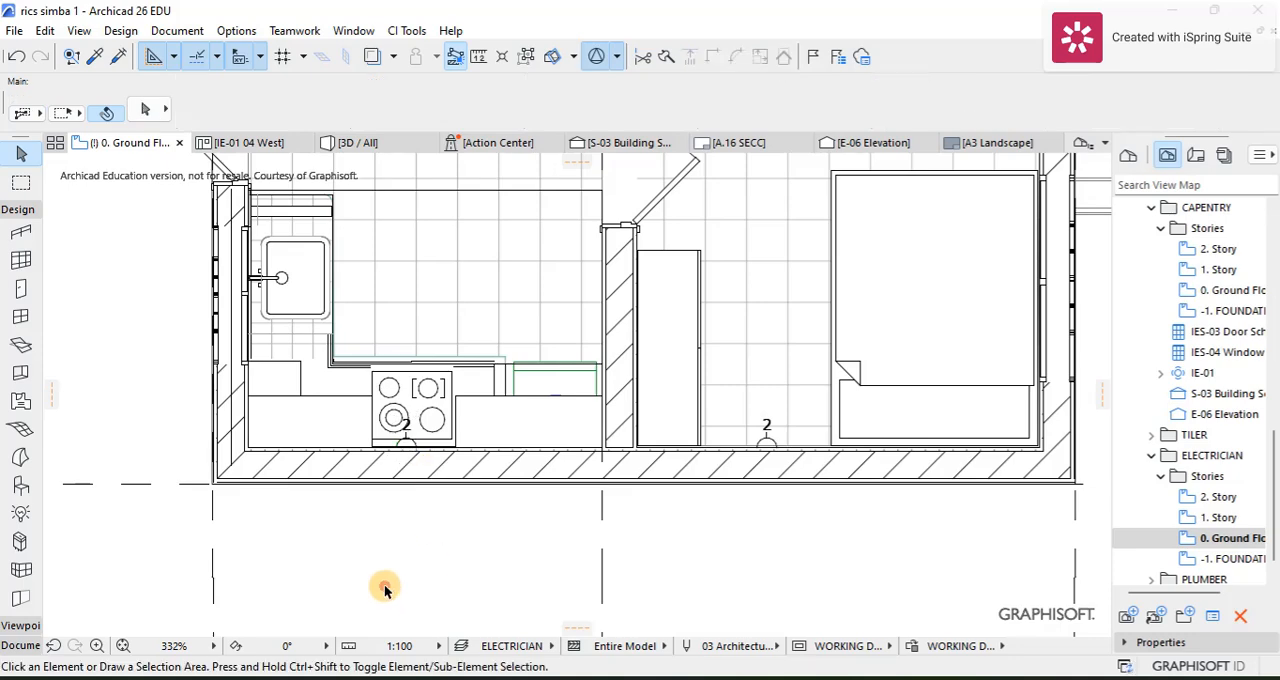
# Step: Attach a text label to the double socket behind the kitchen cooker, with its text placed in the adjoining bedroom
pyautogui.click(18, 645)
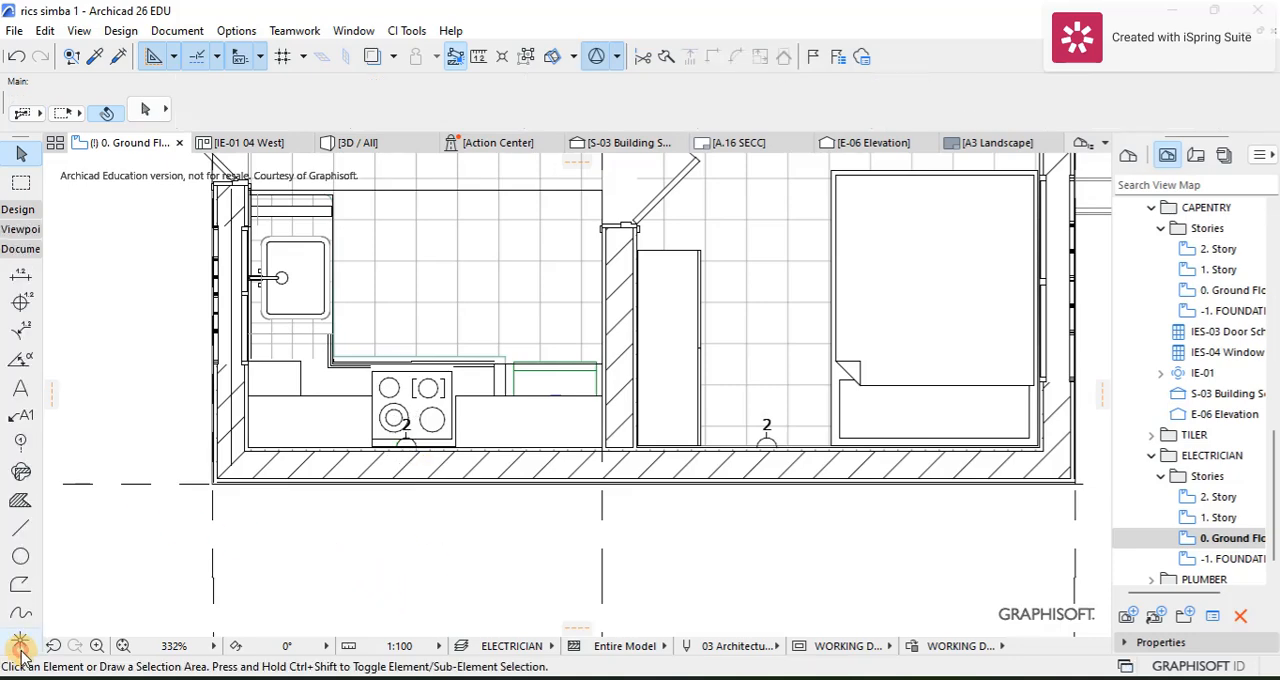
pyautogui.click(405, 428)
pyautogui.click(750, 268)
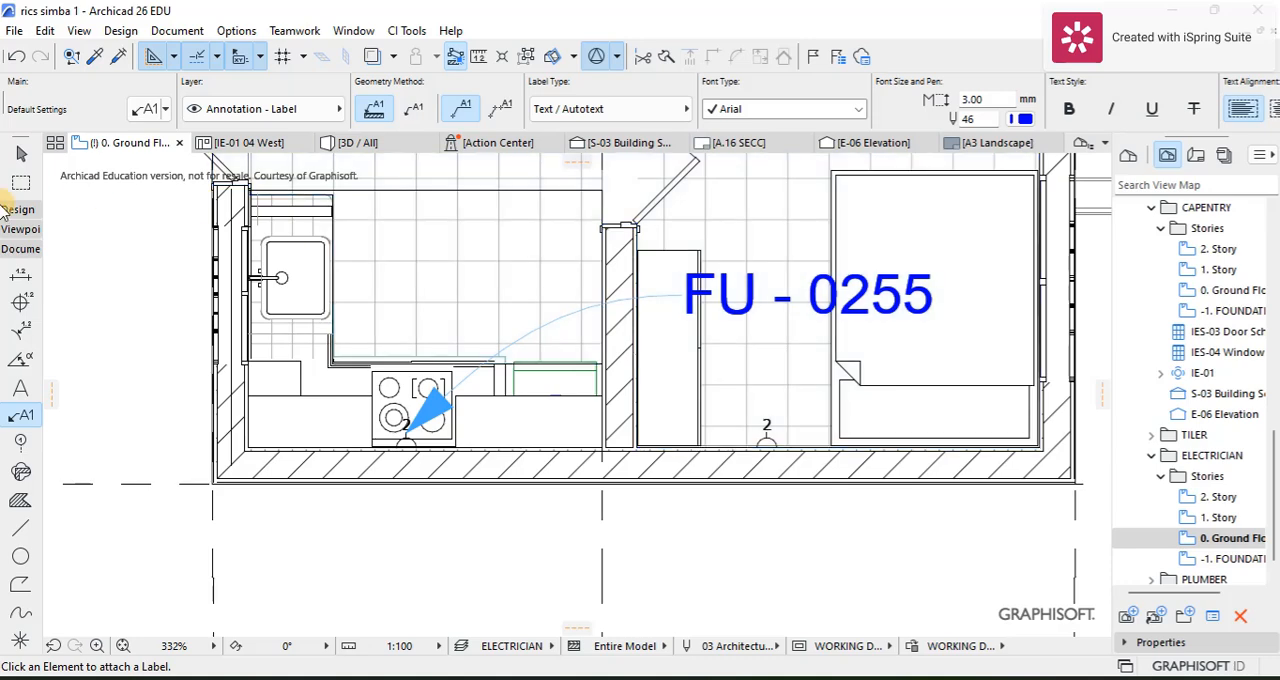
# Step: Insert the General Ratings Description autotext field into the text of the kitchen socket's label
pyautogui.click(22, 157)
pyautogui.doubleClick(675, 320)
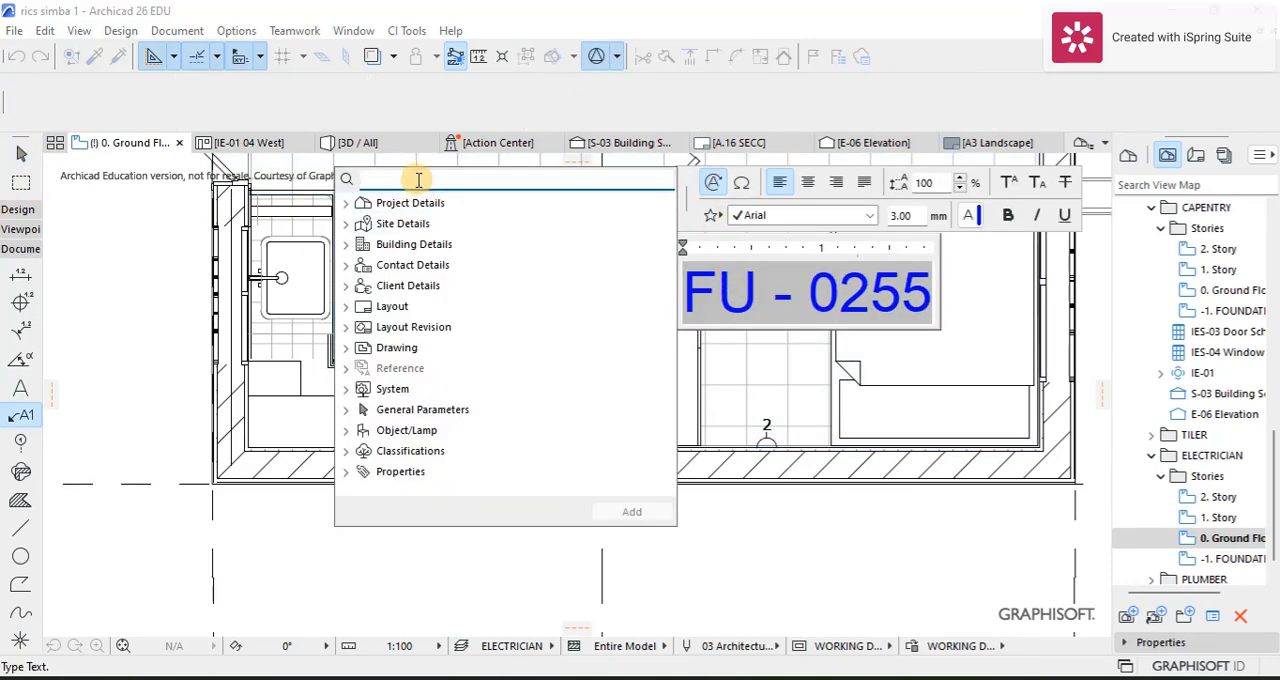
pyautogui.write('des')
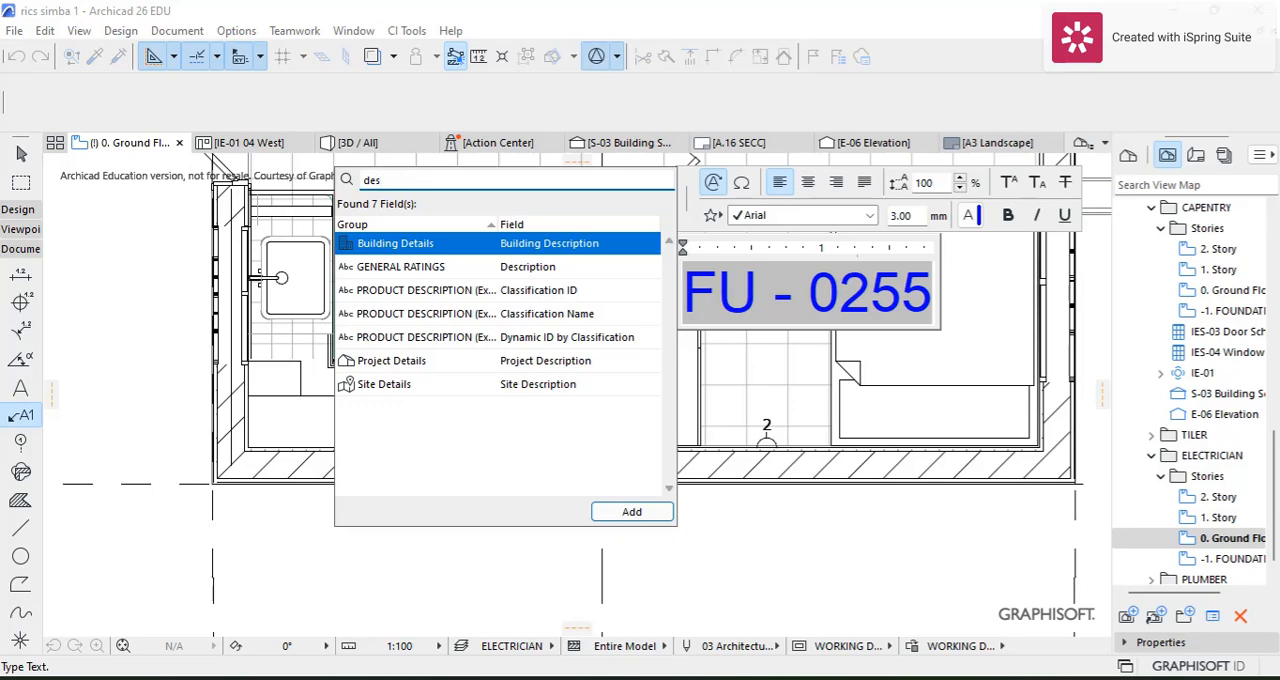
pyautogui.click(460, 266)
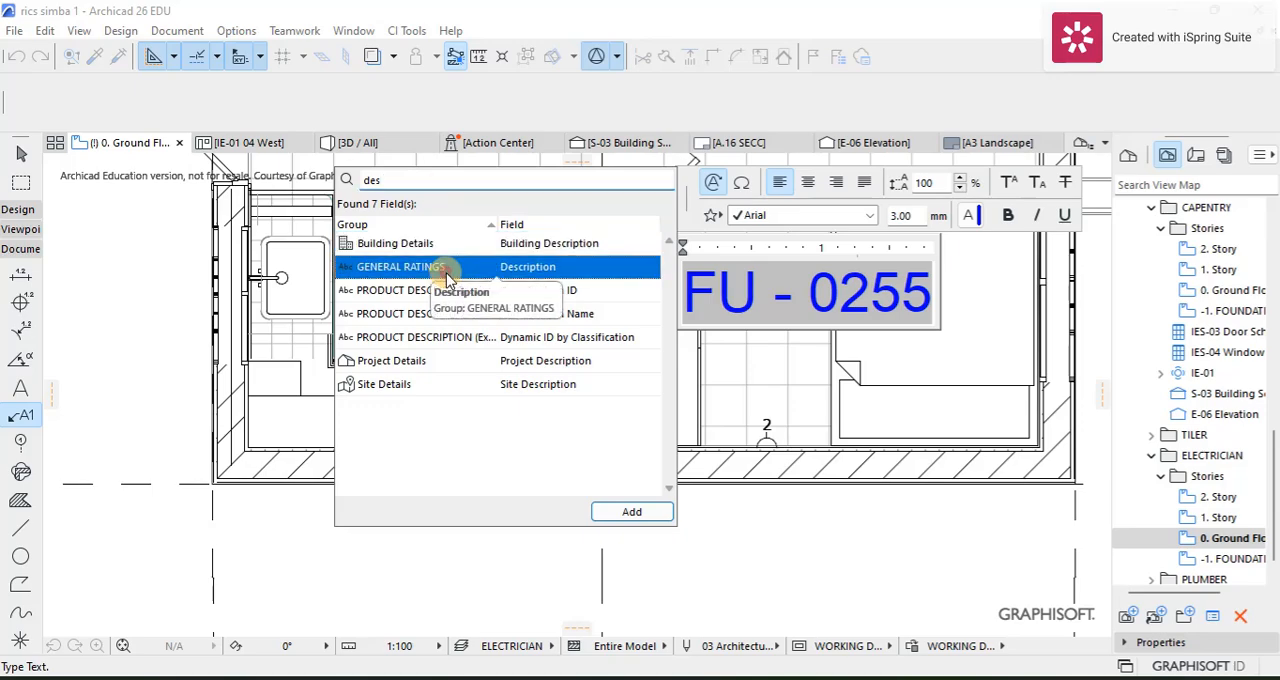
pyautogui.click(628, 511)
pyautogui.click(792, 508)
pyautogui.click(780, 545)
# Step: Set the socket label's font size to 2.00 mm and narrow its text box so the text wraps over several lines
pyautogui.scroll(-3, 685, 380)
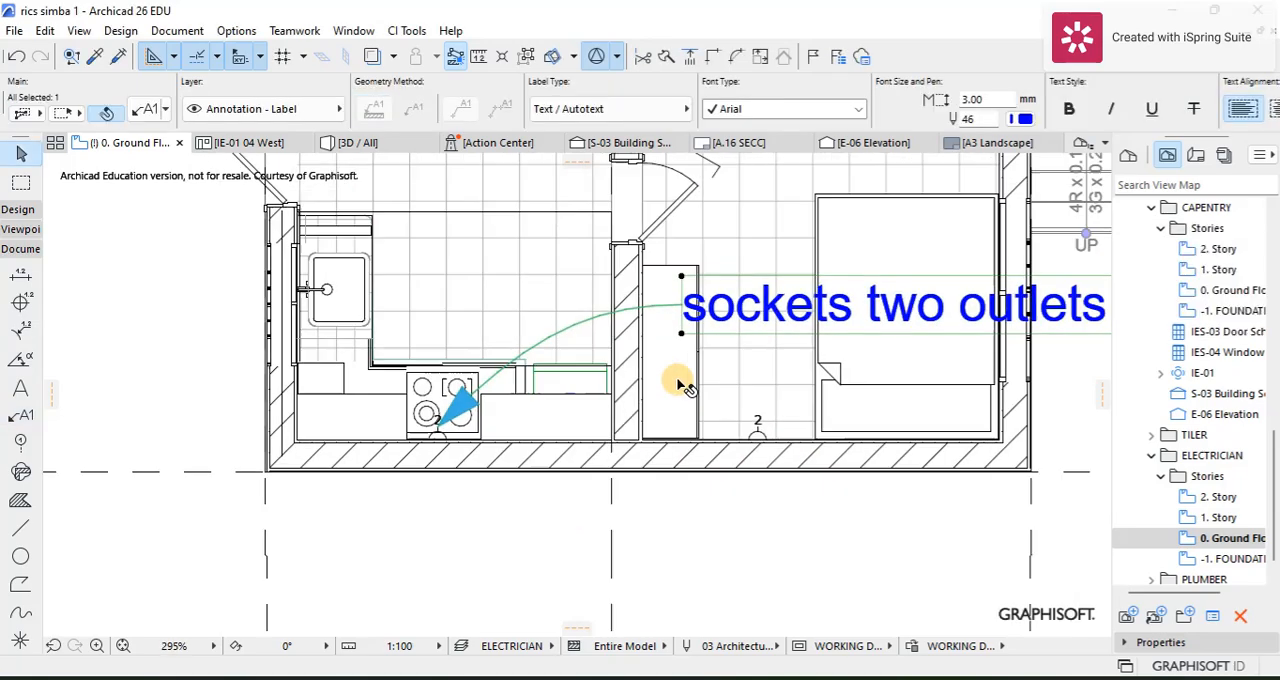
pyautogui.moveTo(663, 382); pyautogui.dragTo(424, 424, button='middle')
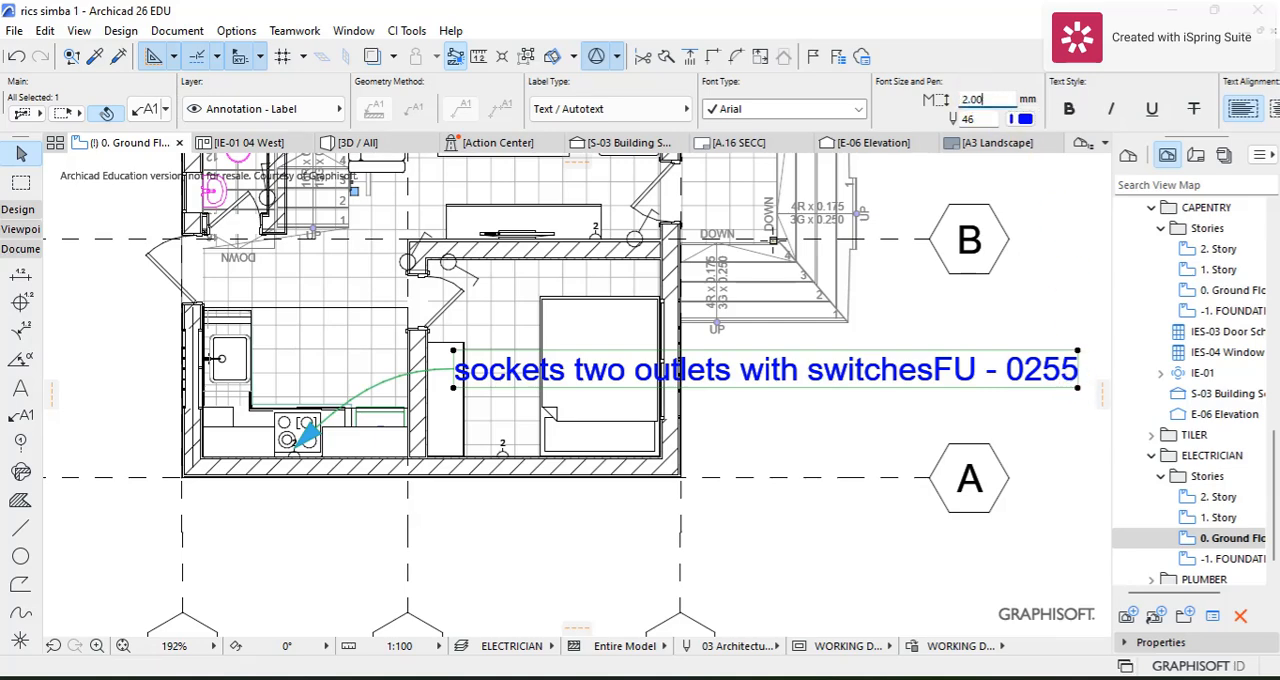
pyautogui.press('Return')
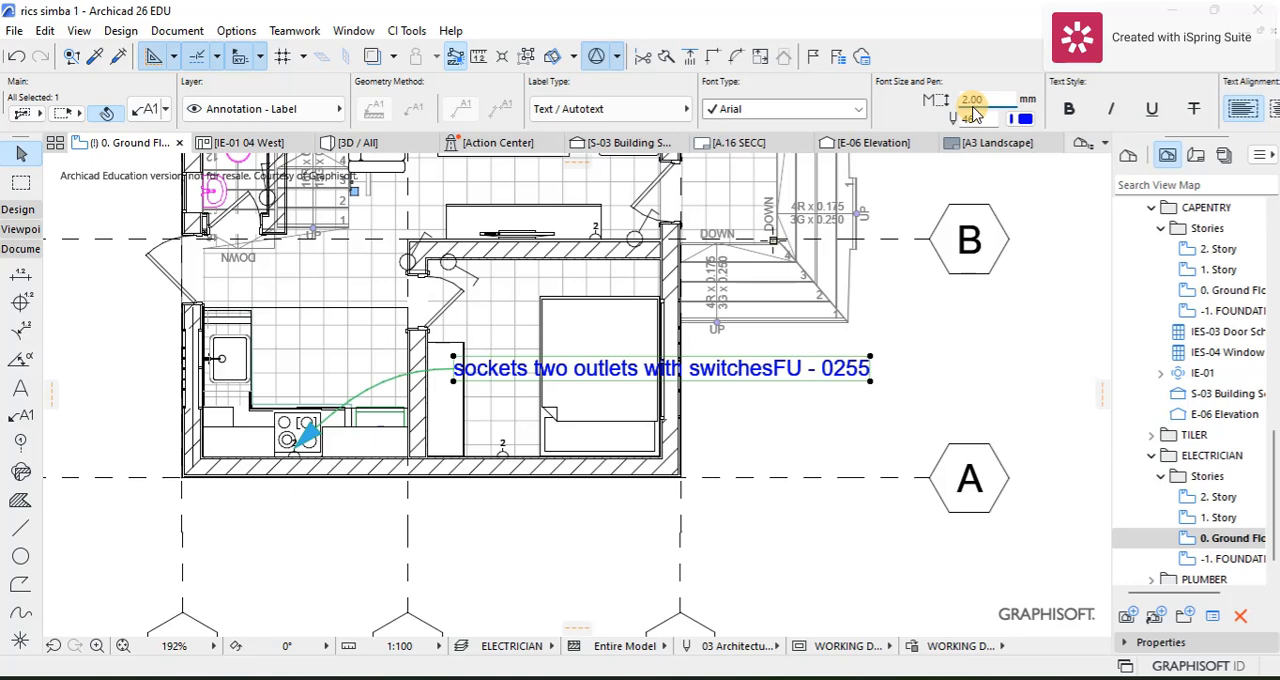
pyautogui.click(869, 382)
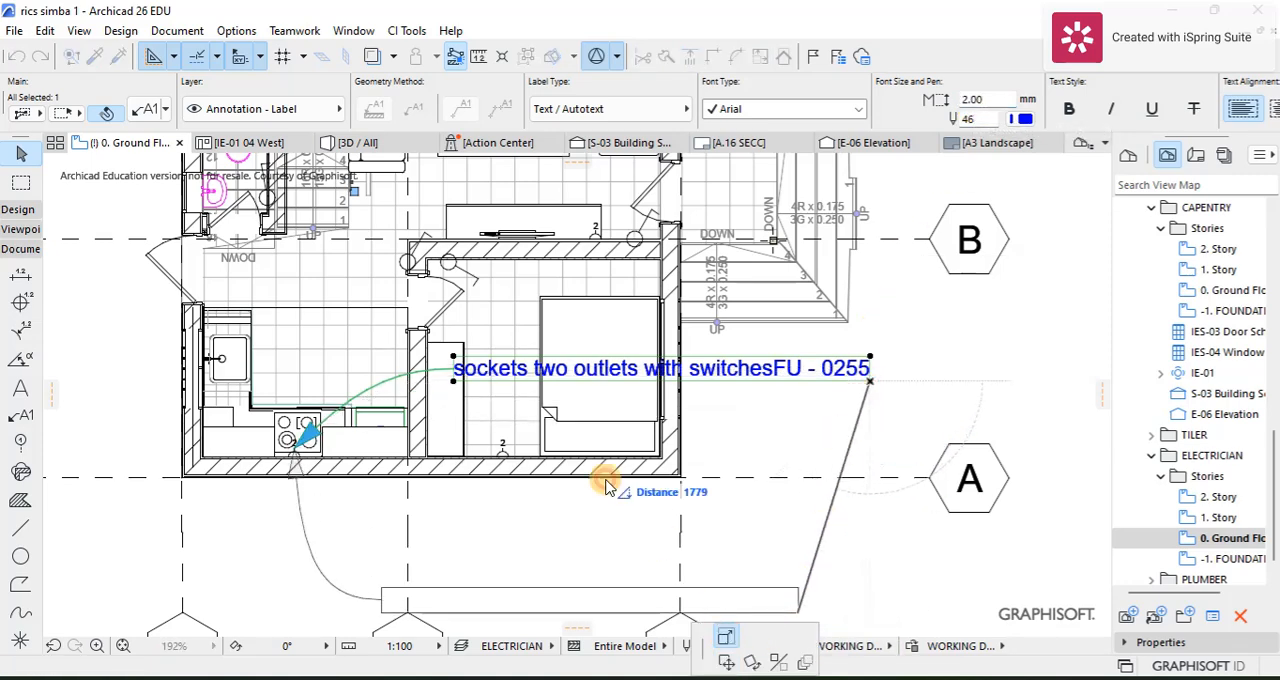
pyautogui.click(590, 418)
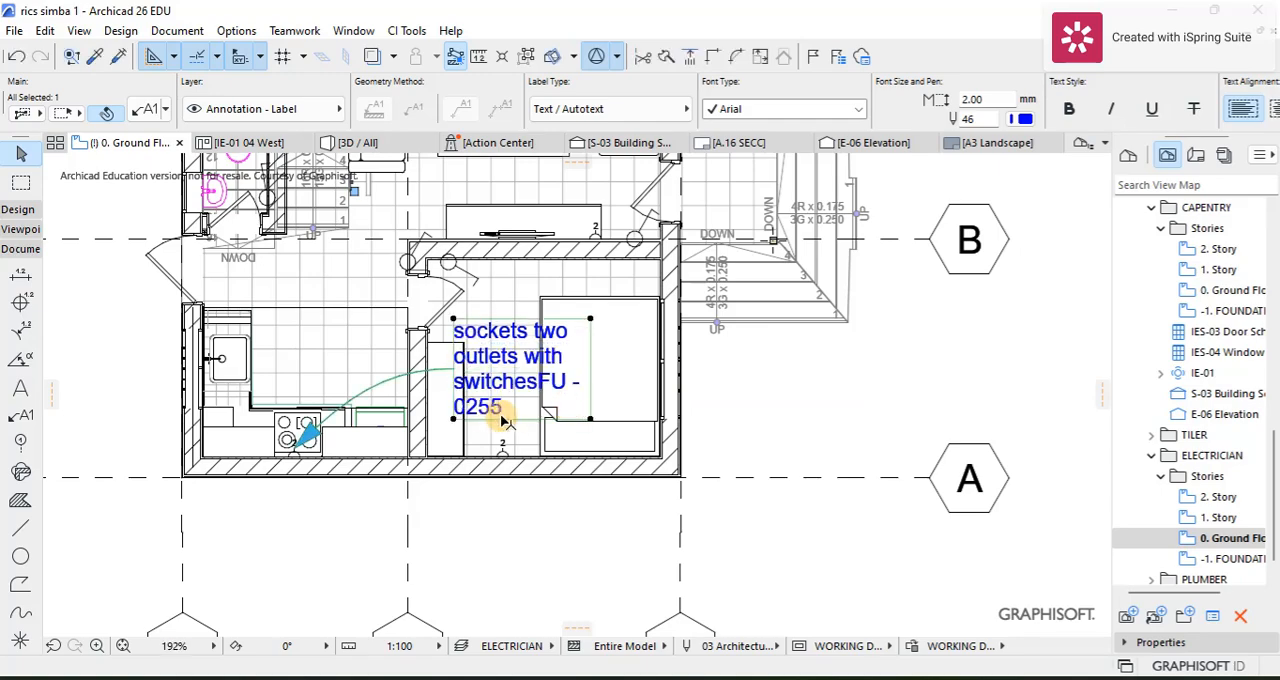
# Step: Move the socket label's text outside the building, just below the exterior wall along grid line A, and deselect it
pyautogui.click(453, 420)
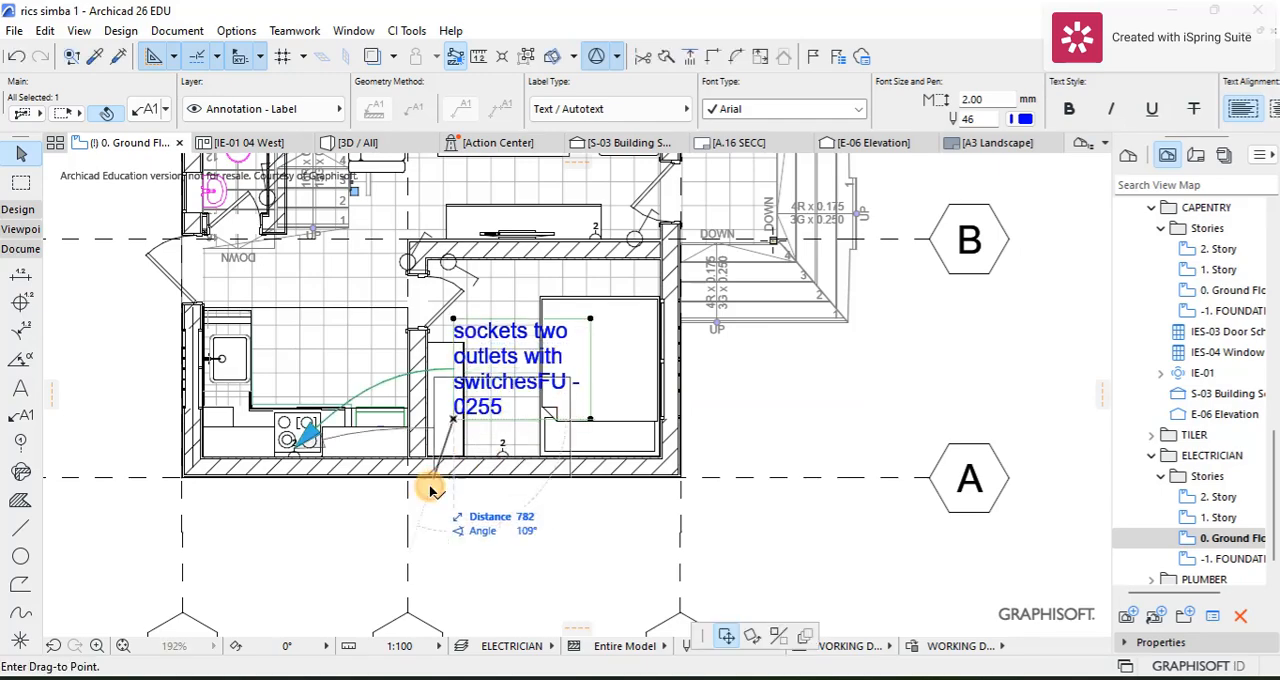
pyautogui.click(418, 585)
pyautogui.click(590, 568)
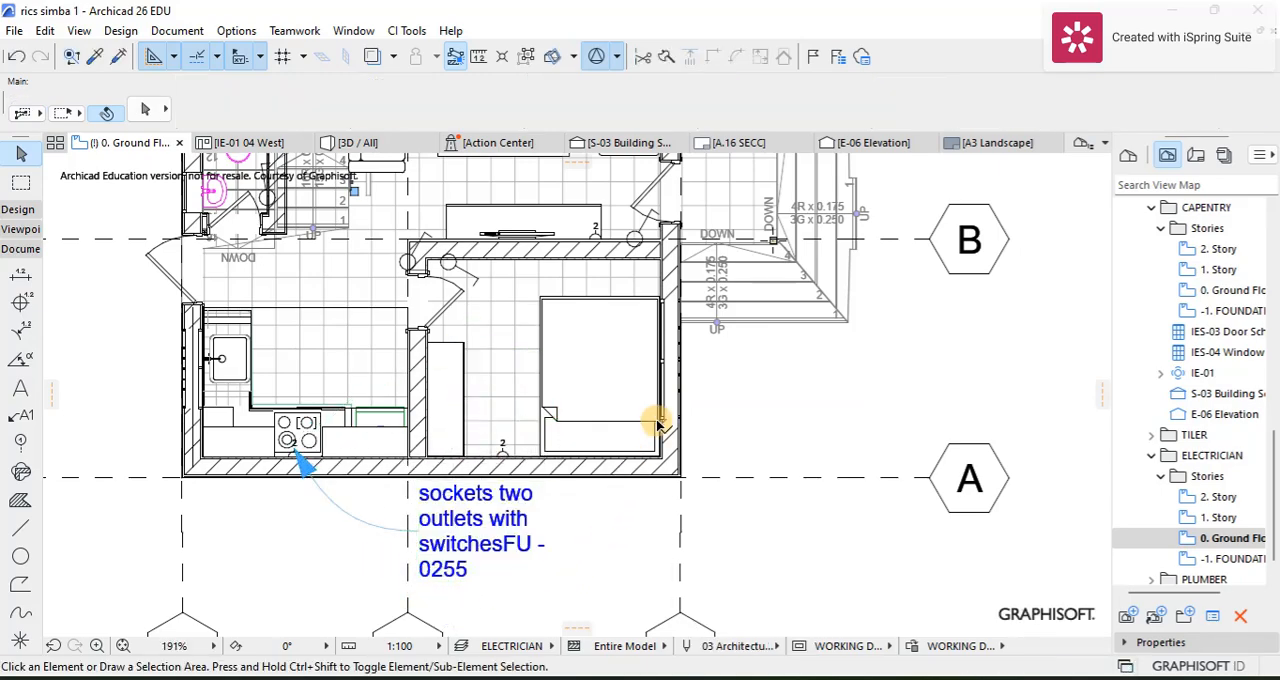
pyautogui.scroll(-4, 600, 470)
pyautogui.moveTo(605, 459); pyautogui.dragTo(537, 488, button='middle')
pyautogui.click(839, 460)
pyautogui.click(850, 456)
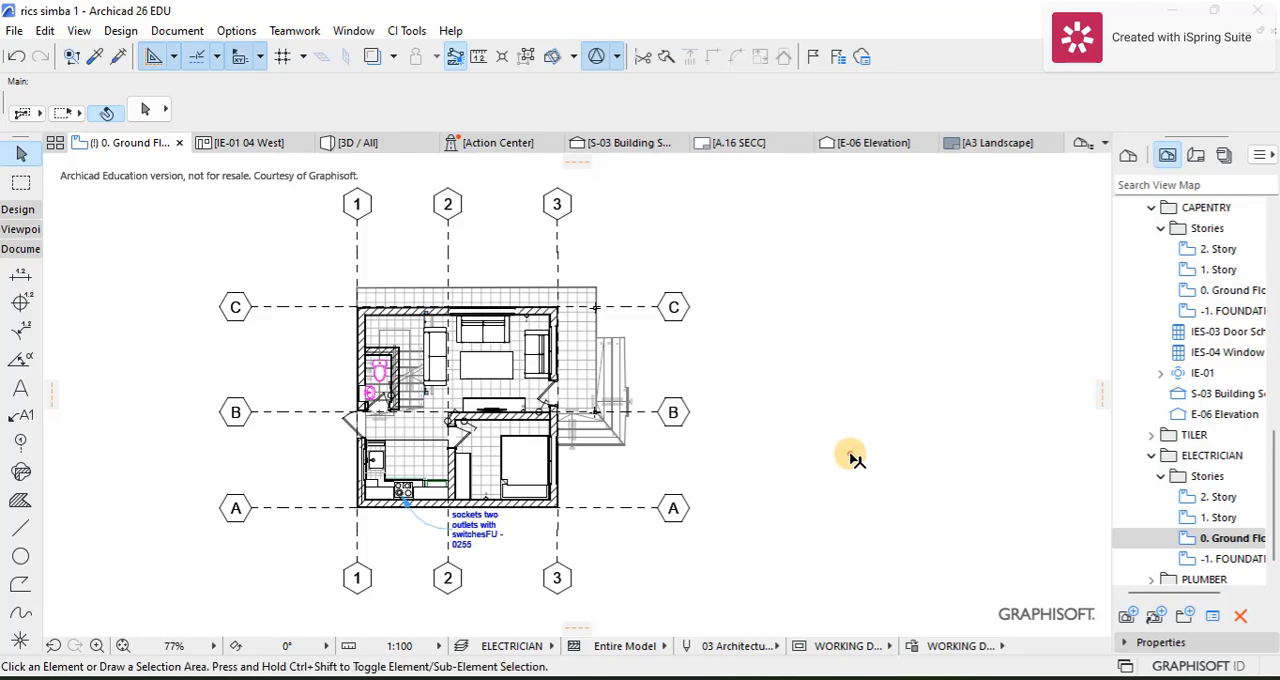
# Step: Check the Description property of the one-pole switch beside the living room's entrance door, then deselect the switch
pyautogui.scroll(4, 457, 368)
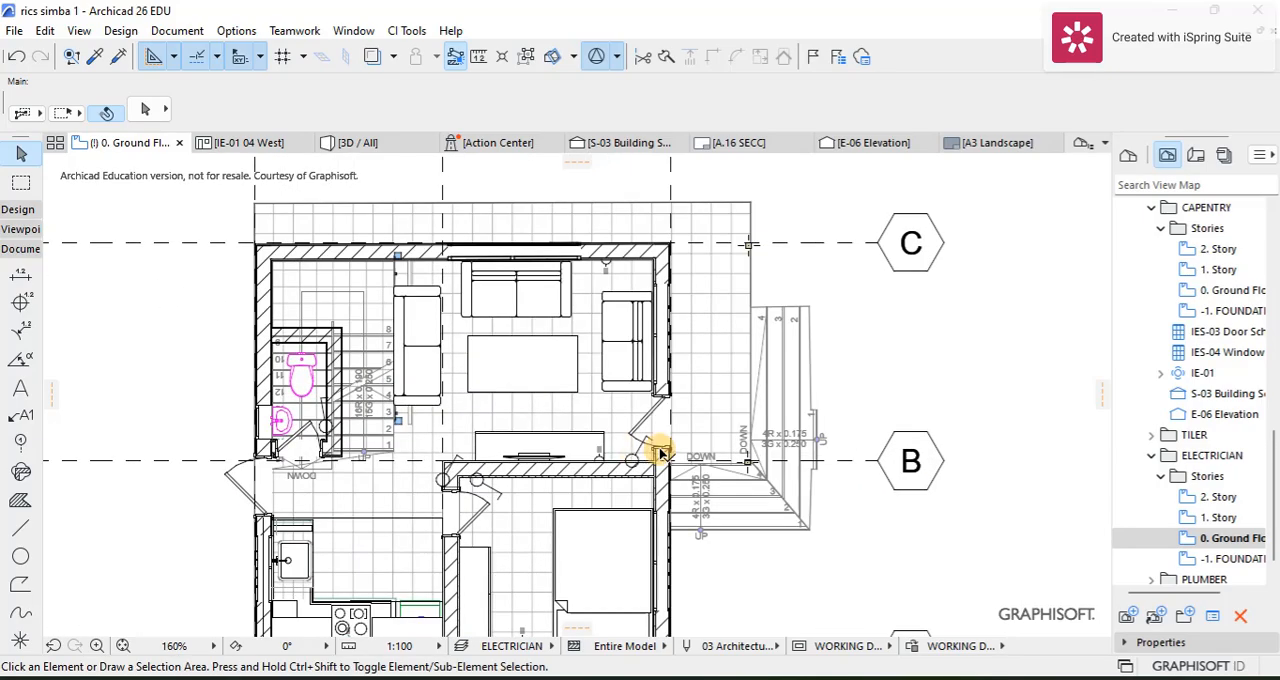
pyautogui.moveTo(602, 494); pyautogui.dragTo(660, 454, button='middle')
pyautogui.scroll(4, 712, 402)
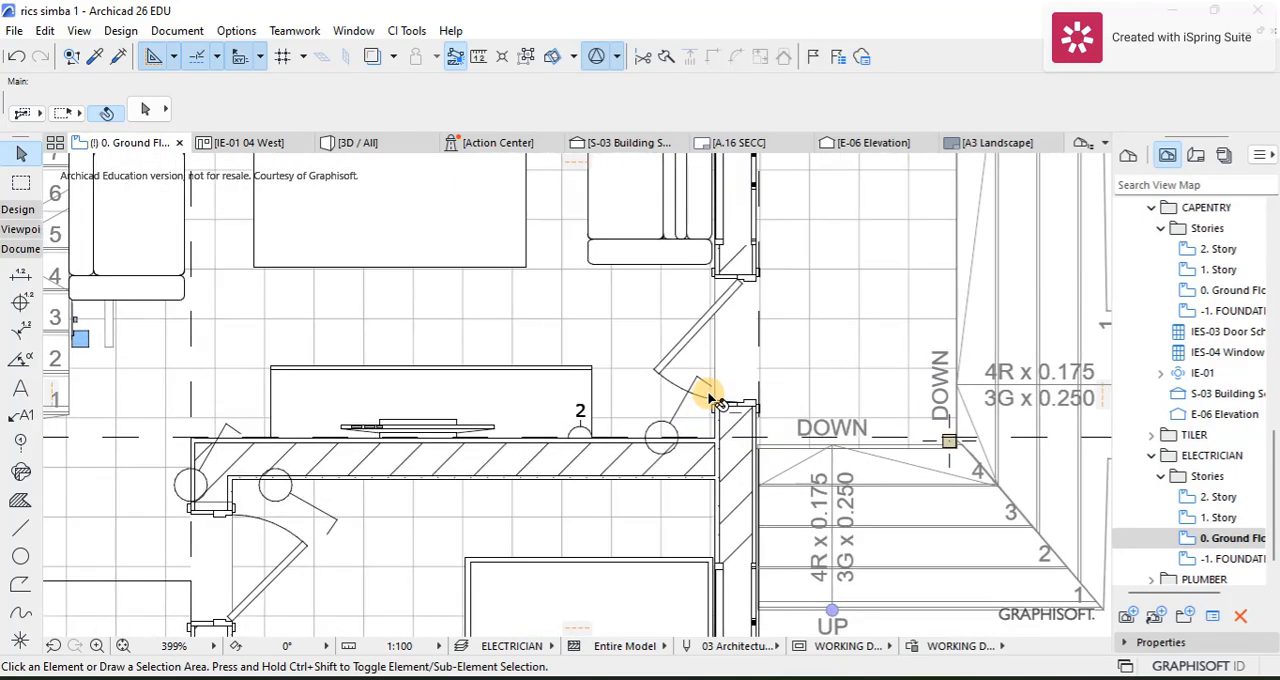
pyautogui.click(708, 386)
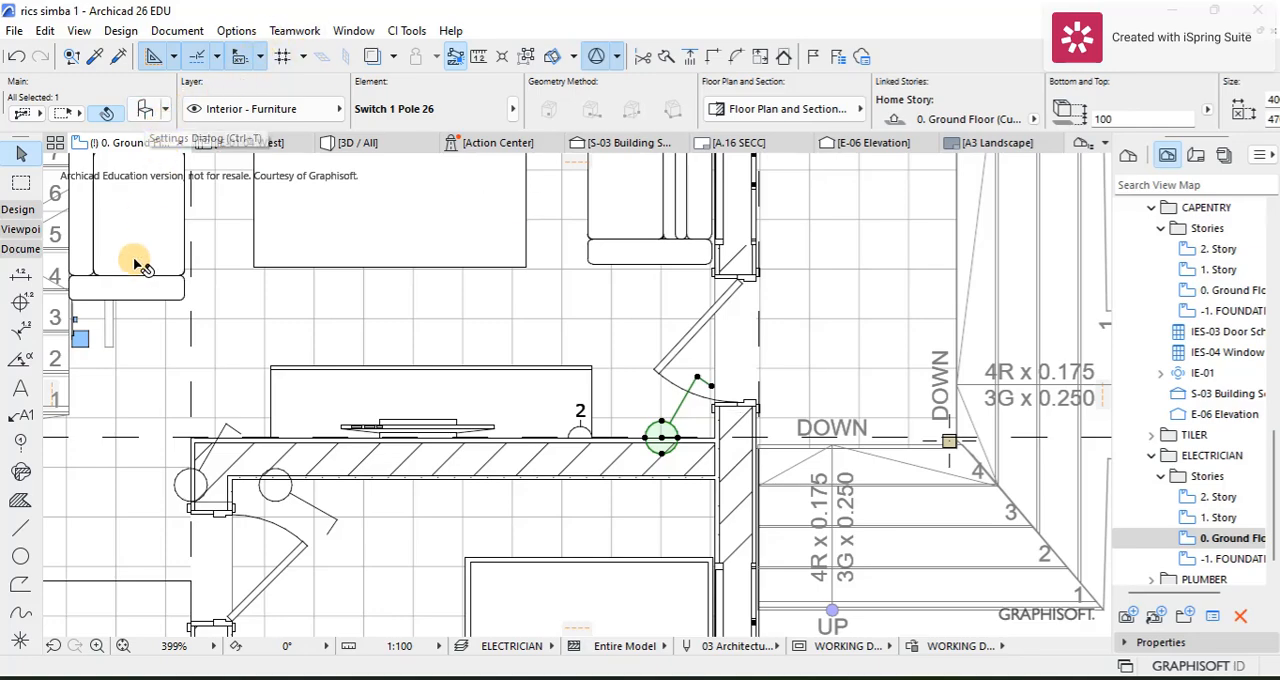
pyautogui.click(143, 112)
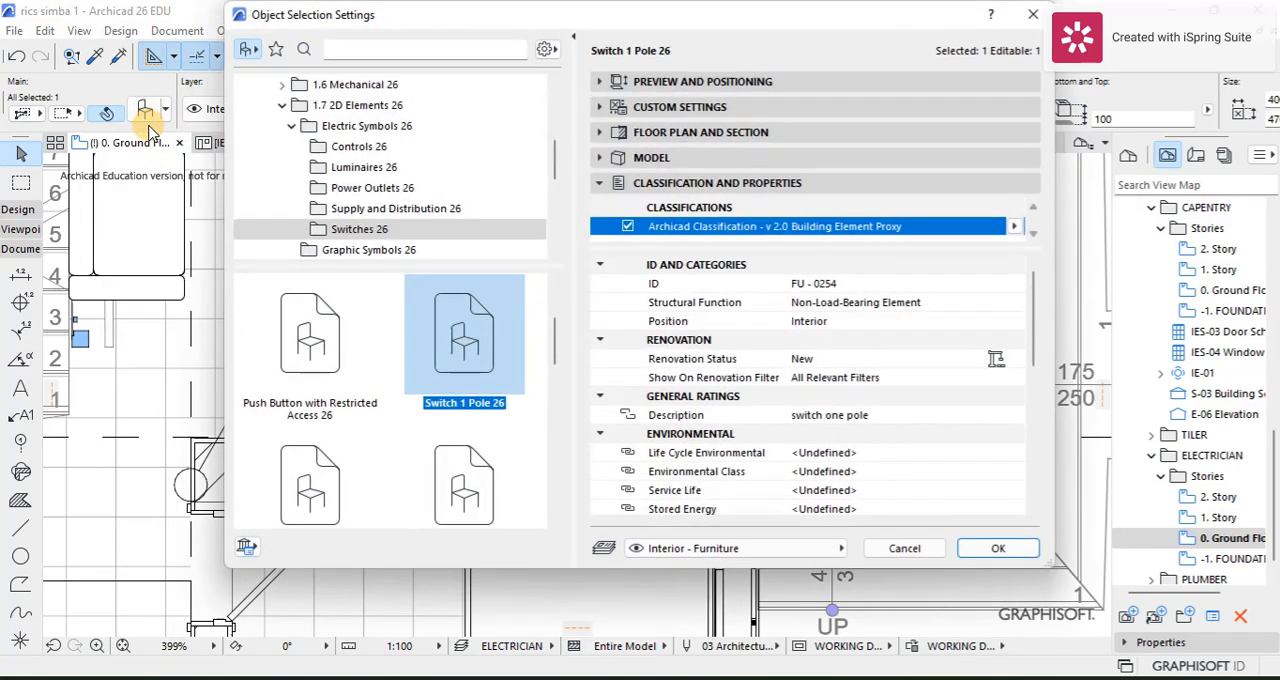
pyautogui.scroll(-6, 703, 428)
pyautogui.scroll(5, 703, 428)
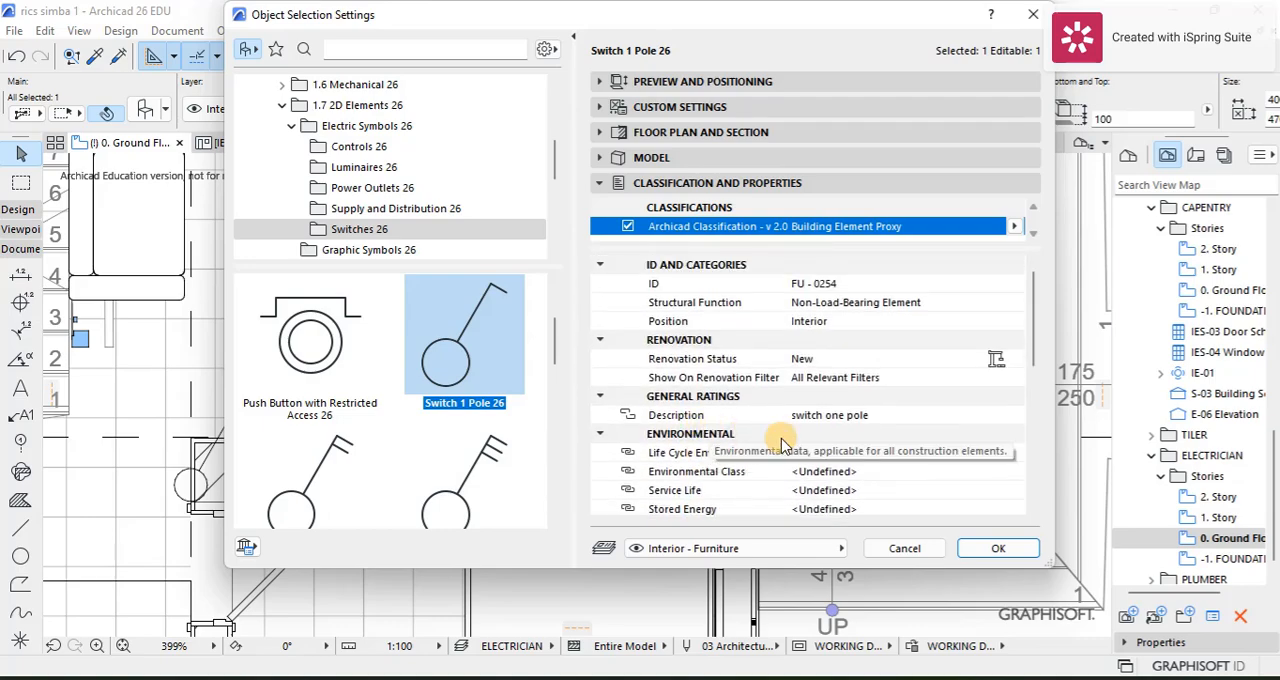
pyautogui.click(995, 546)
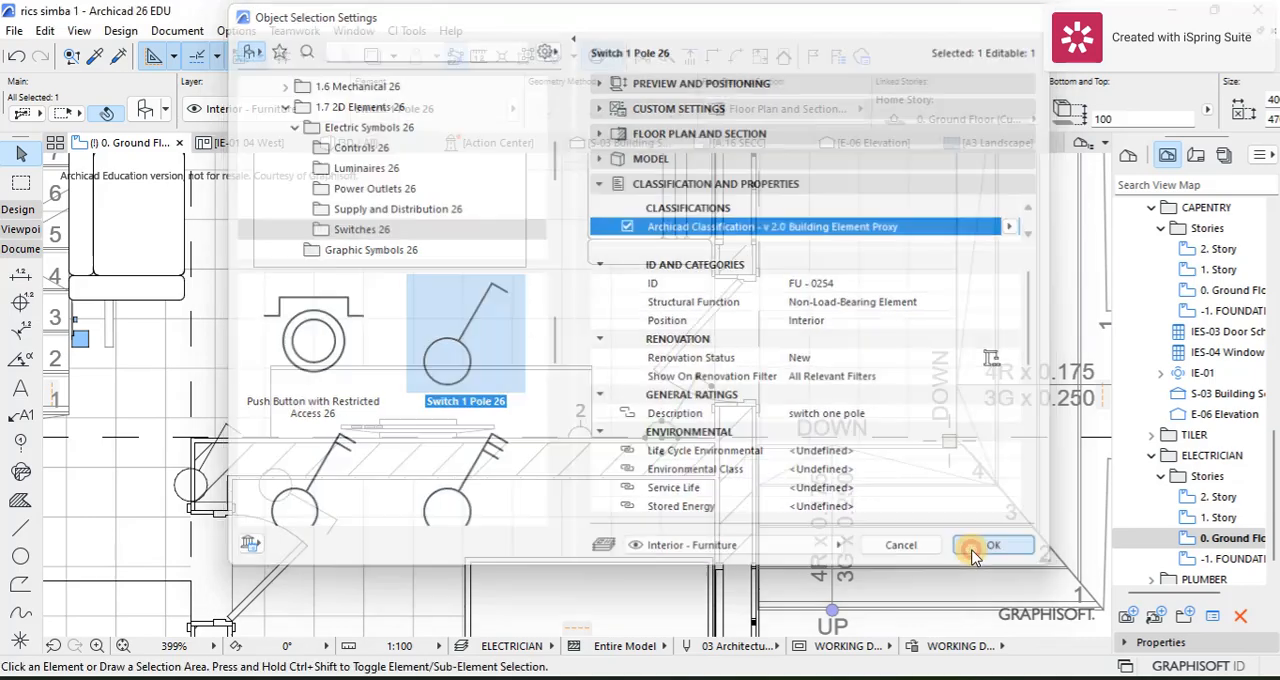
pyautogui.click(622, 378)
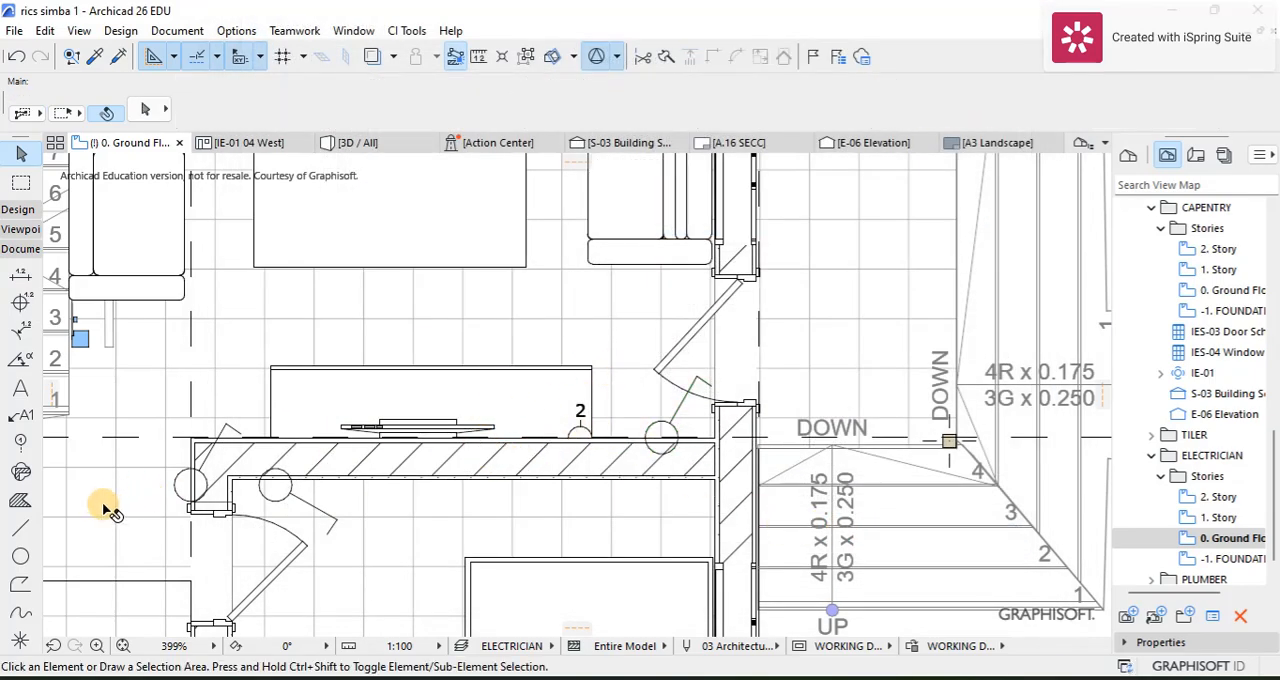
# Step: Attach a text label to the one-pole switch by the entrance door, with its text outside the building above the exterior stairs
pyautogui.click(14, 416)
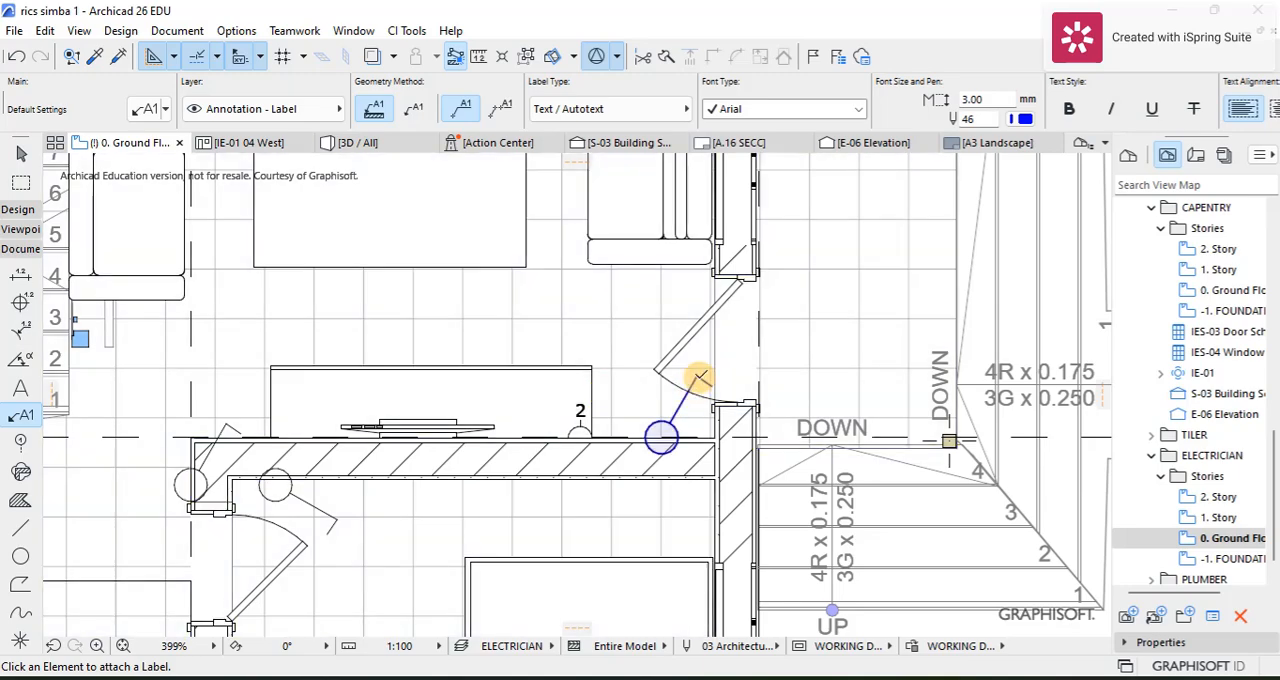
pyautogui.click(702, 377)
pyautogui.scroll(-5, 814, 354)
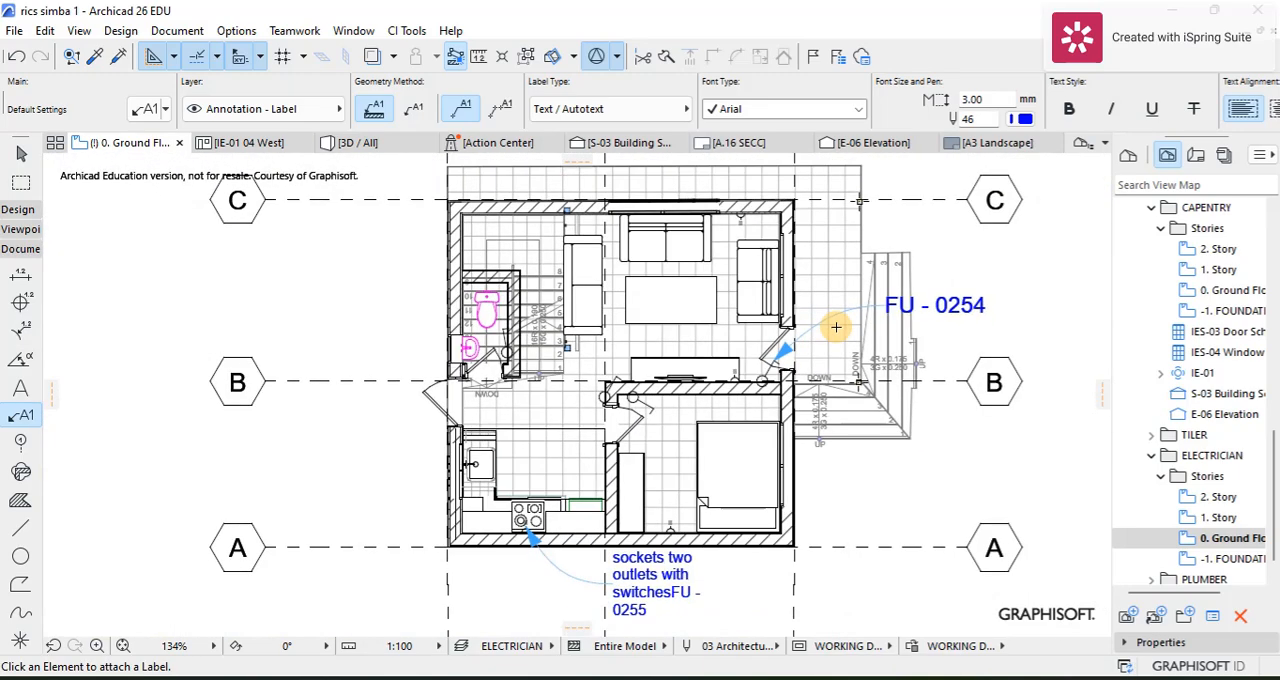
pyautogui.click(836, 327)
# Step: Replace the Element ID autotext in the entrance switch's label with the GENERAL RATINGS Description property, then deselect the label
pyautogui.click(22, 153)
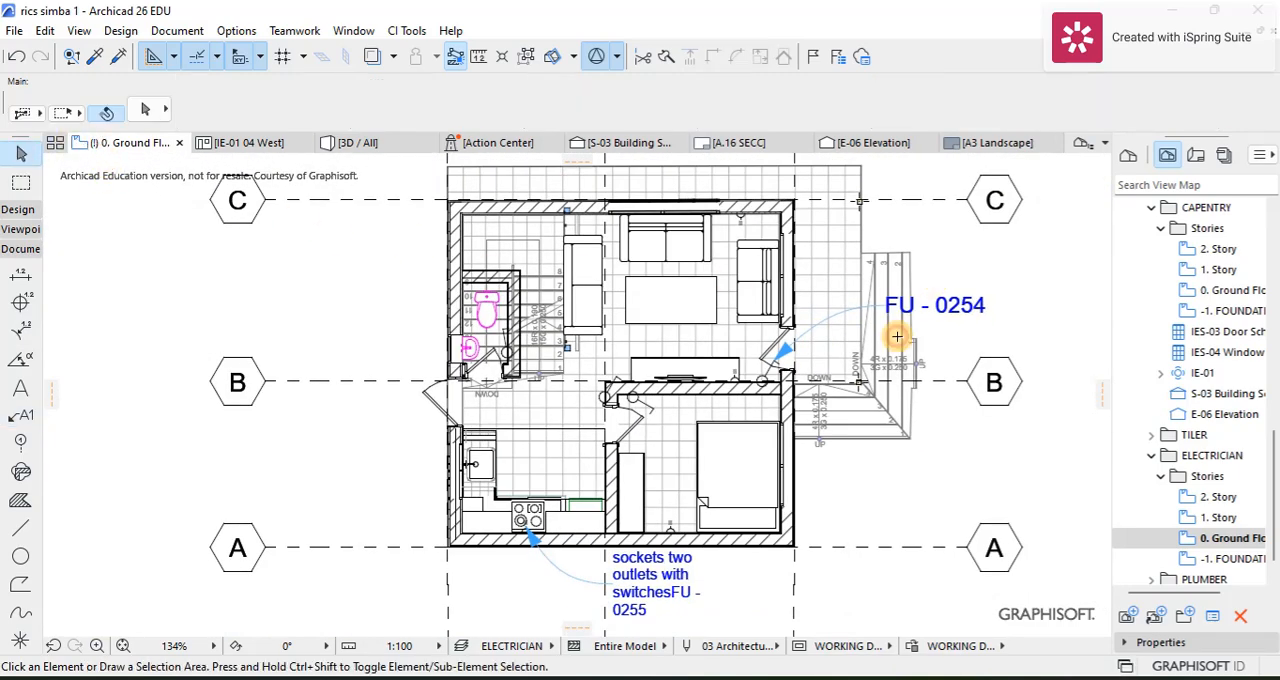
pyautogui.click(966, 306)
pyautogui.doubleClick(966, 306)
pyautogui.click(908, 211)
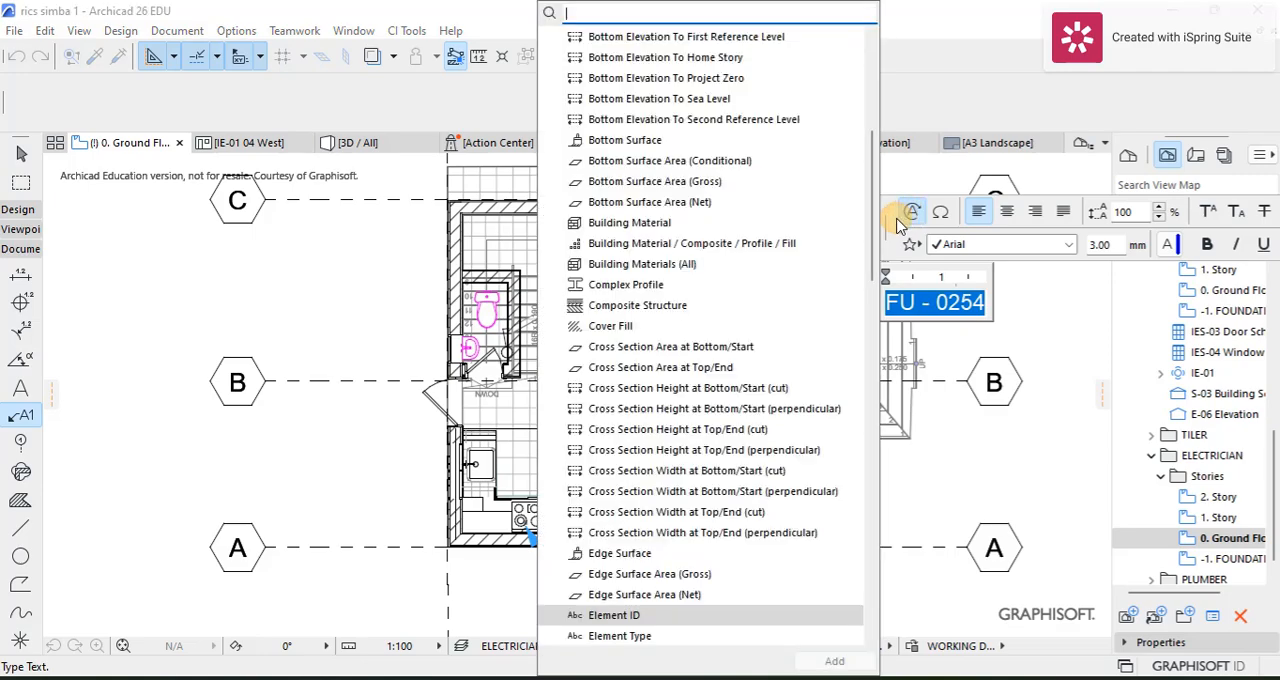
pyautogui.write('de')
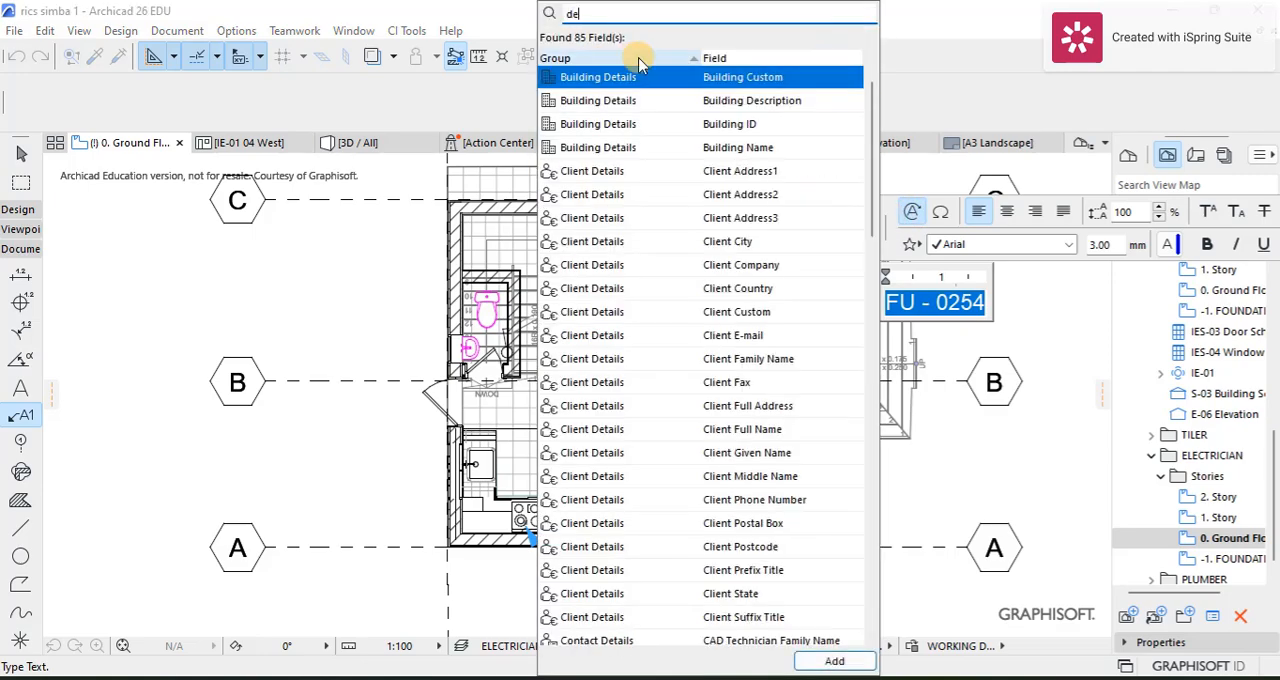
pyautogui.write('s')
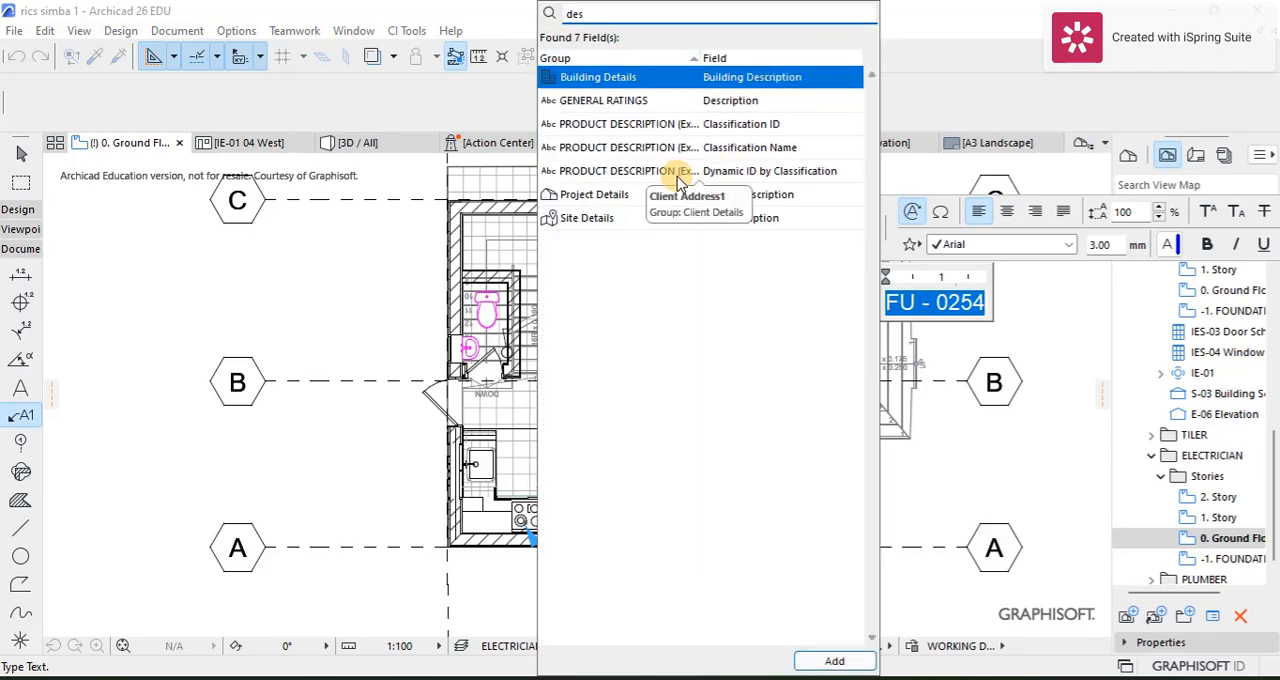
pyautogui.click(690, 100)
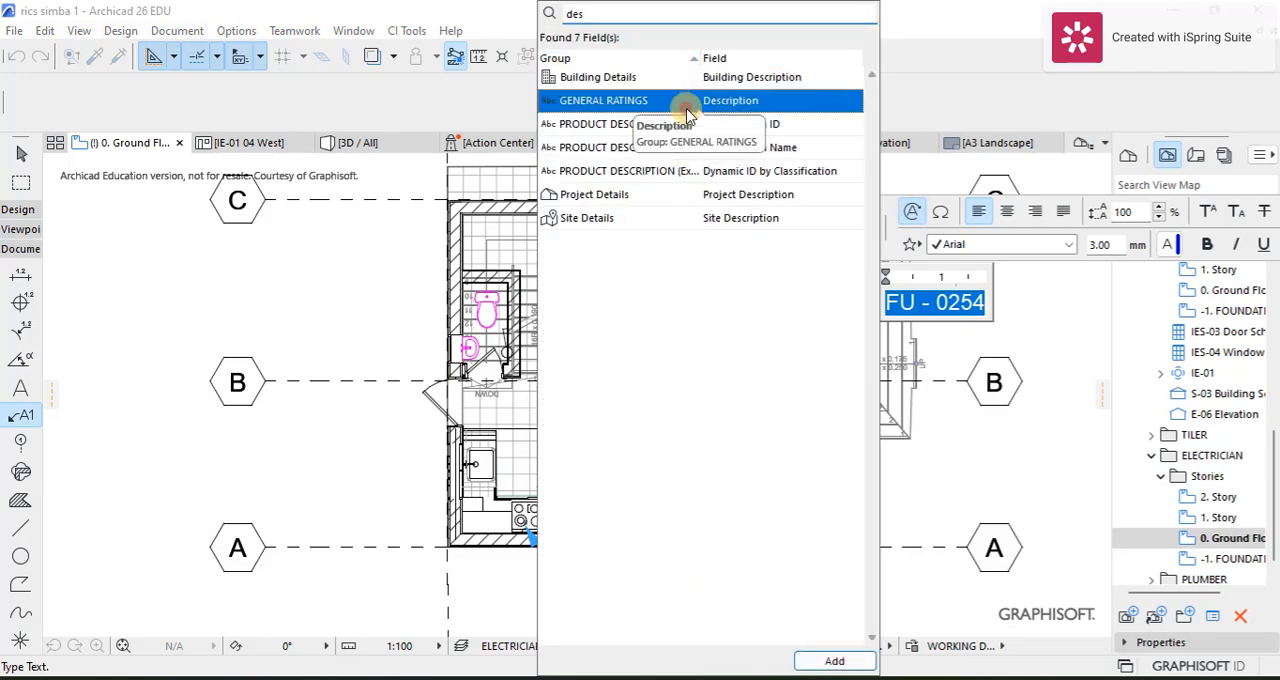
pyautogui.click(834, 662)
pyautogui.click(948, 480)
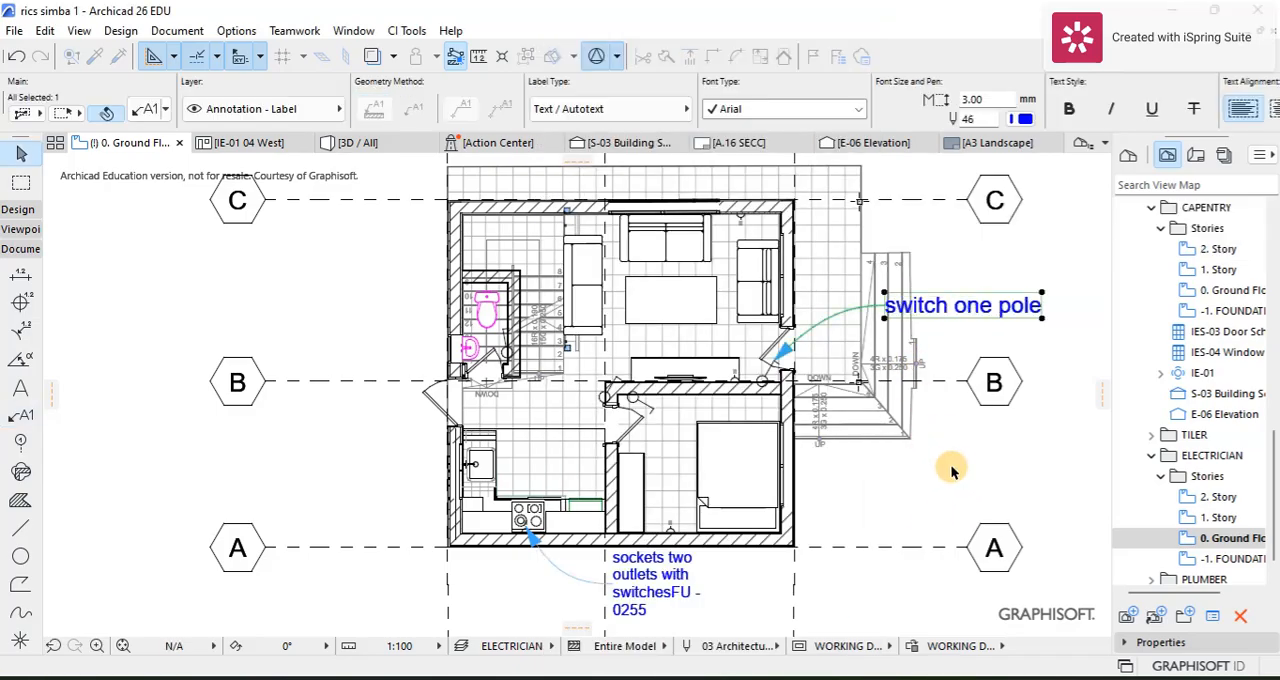
pyautogui.scroll(-3, 946, 429)
pyautogui.scroll(1, 946, 431)
pyautogui.click(992, 450)
# Step: Examine the switches and sockets in the bedroom, kitchen, toilet and living room on the ELECTRICIAN ground floor plan
pyautogui.scroll(1, 826, 420)
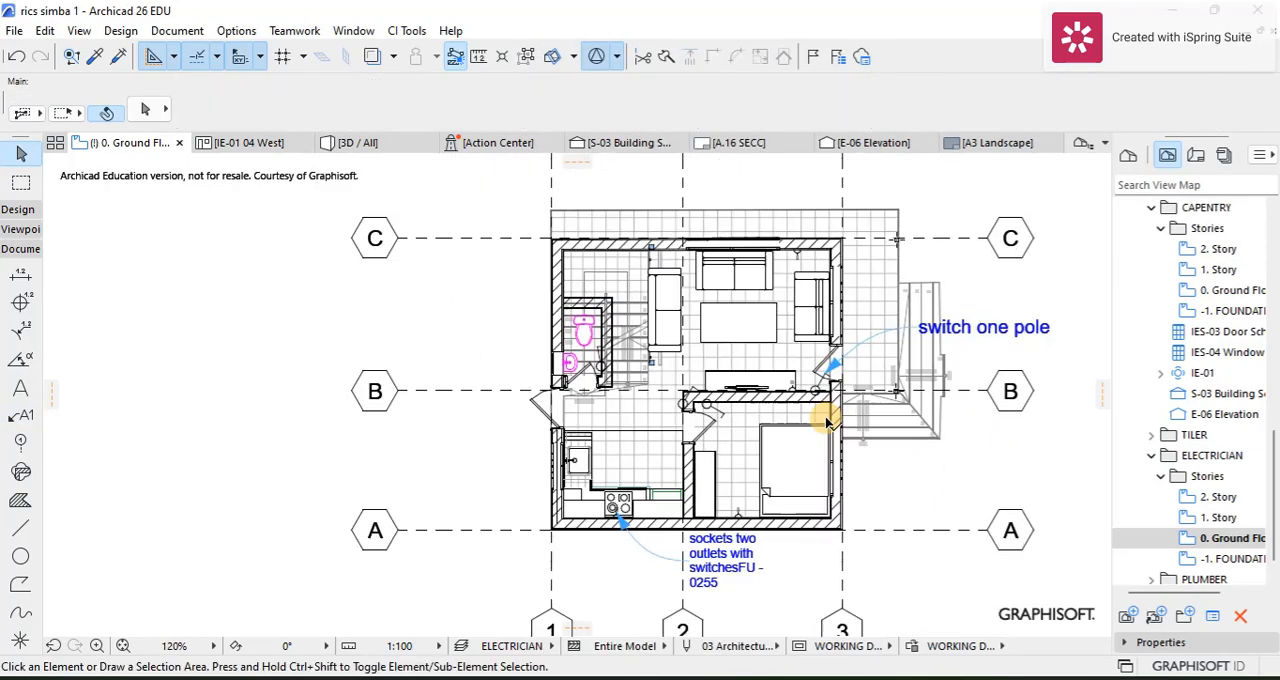
pyautogui.scroll(3, 825, 420)
pyautogui.scroll(-3, 823, 417)
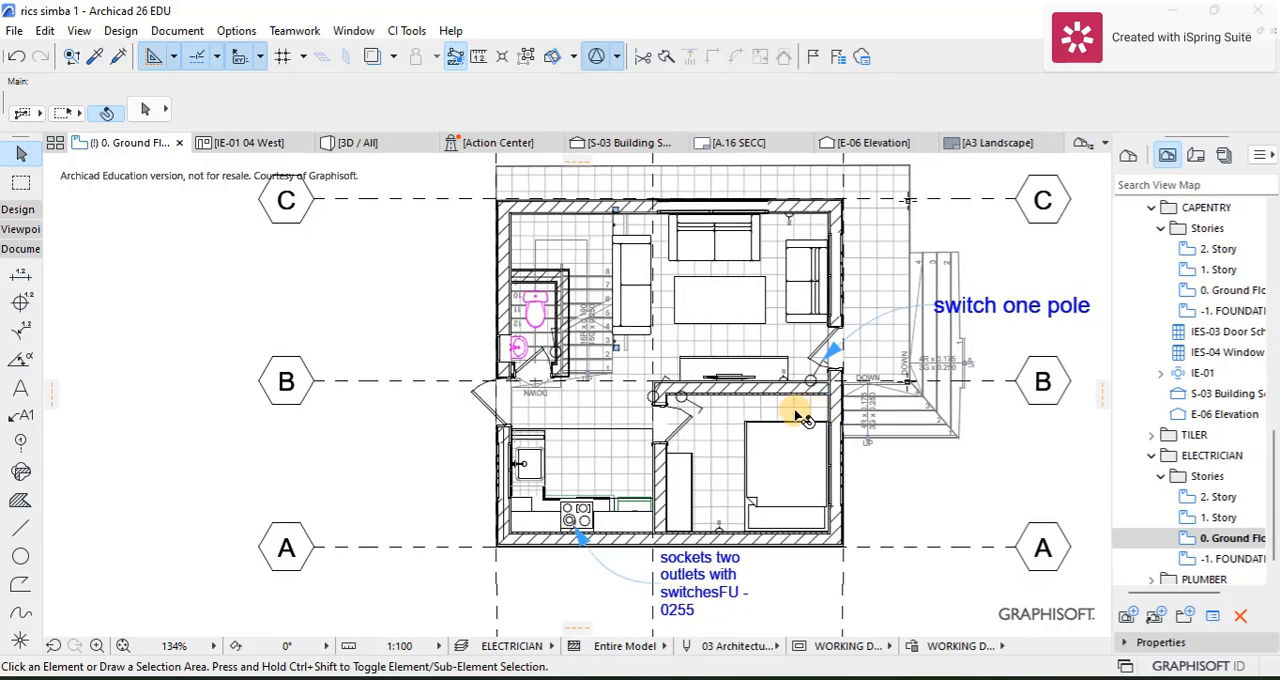
pyautogui.scroll(3, 797, 414)
pyautogui.scroll(-3, 834, 386)
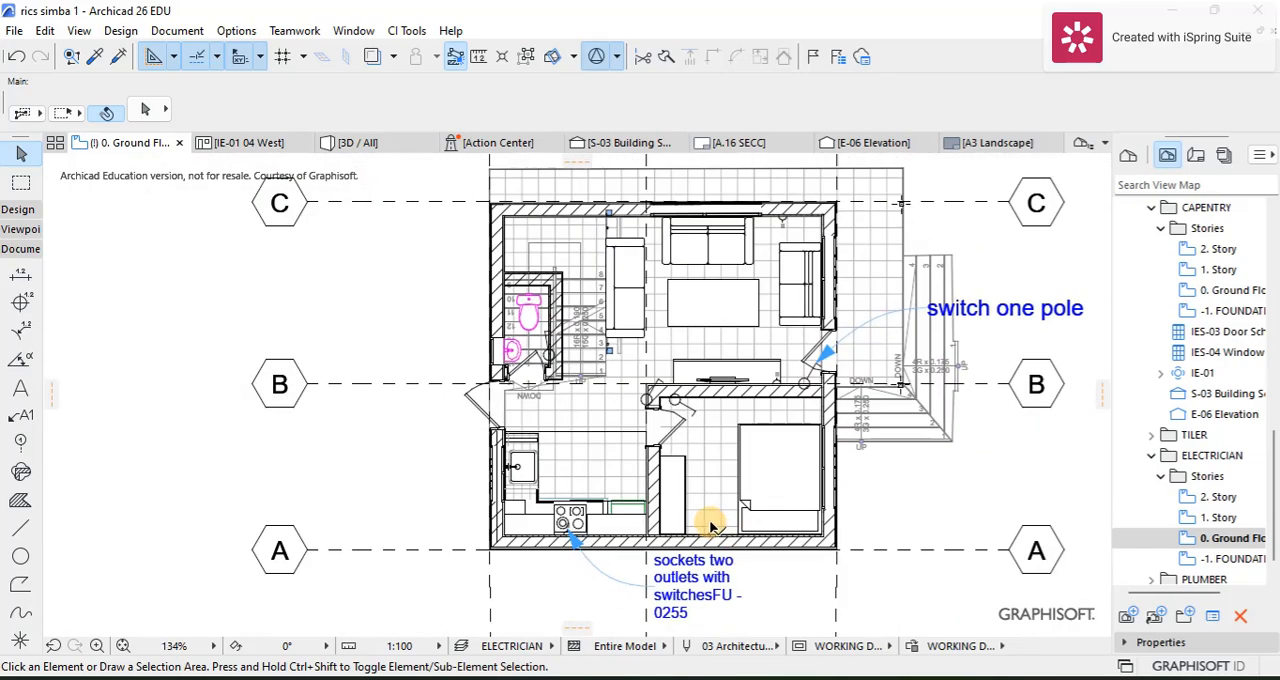
pyautogui.scroll(4, 710, 527)
pyautogui.scroll(-2, 651, 533)
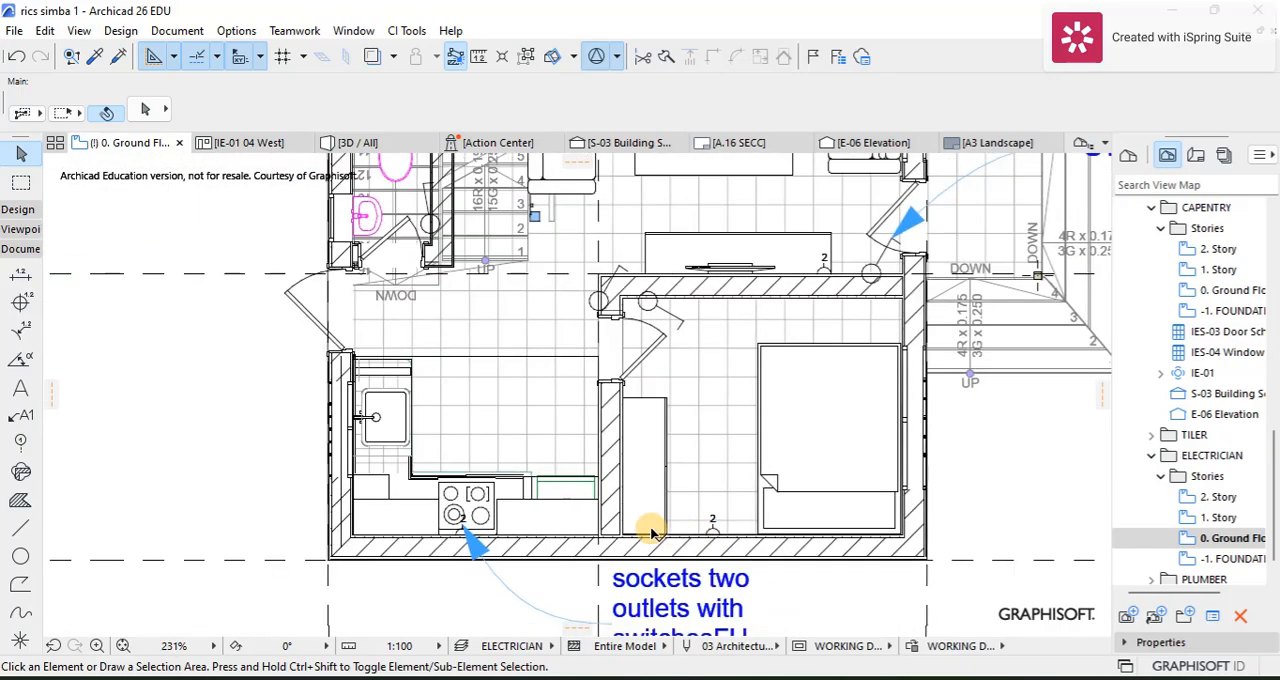
pyautogui.scroll(-2, 491, 531)
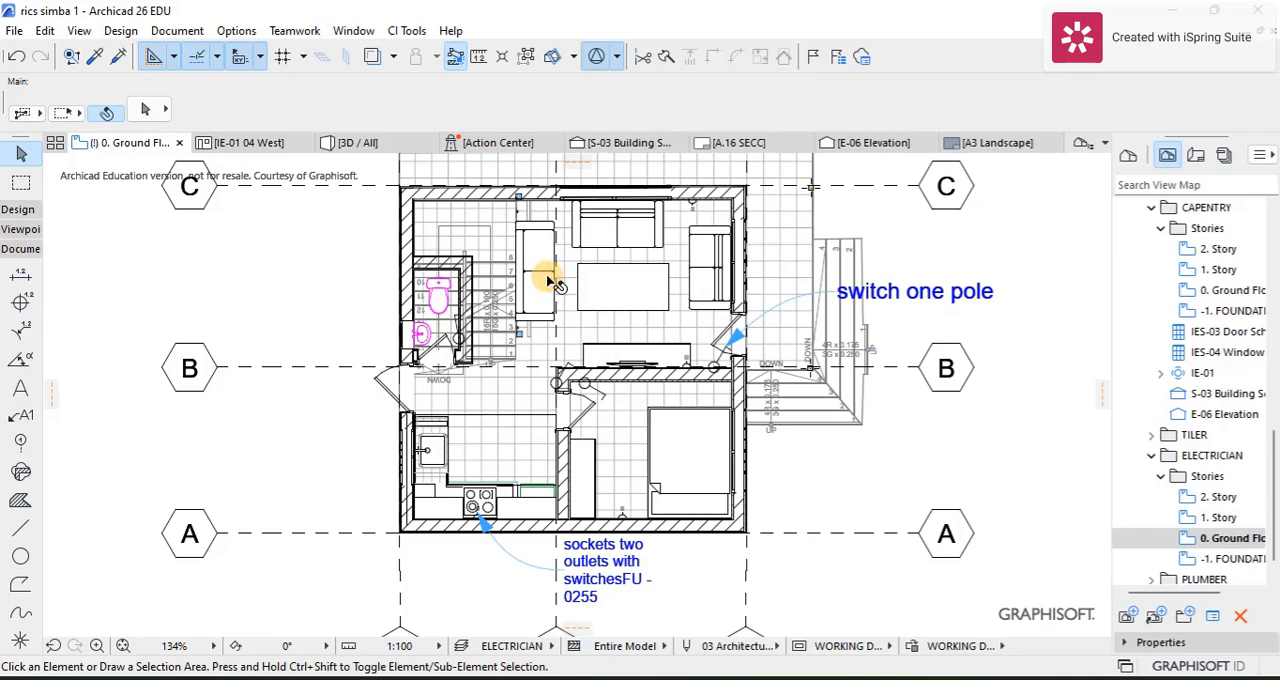
pyautogui.scroll(4, 491, 305)
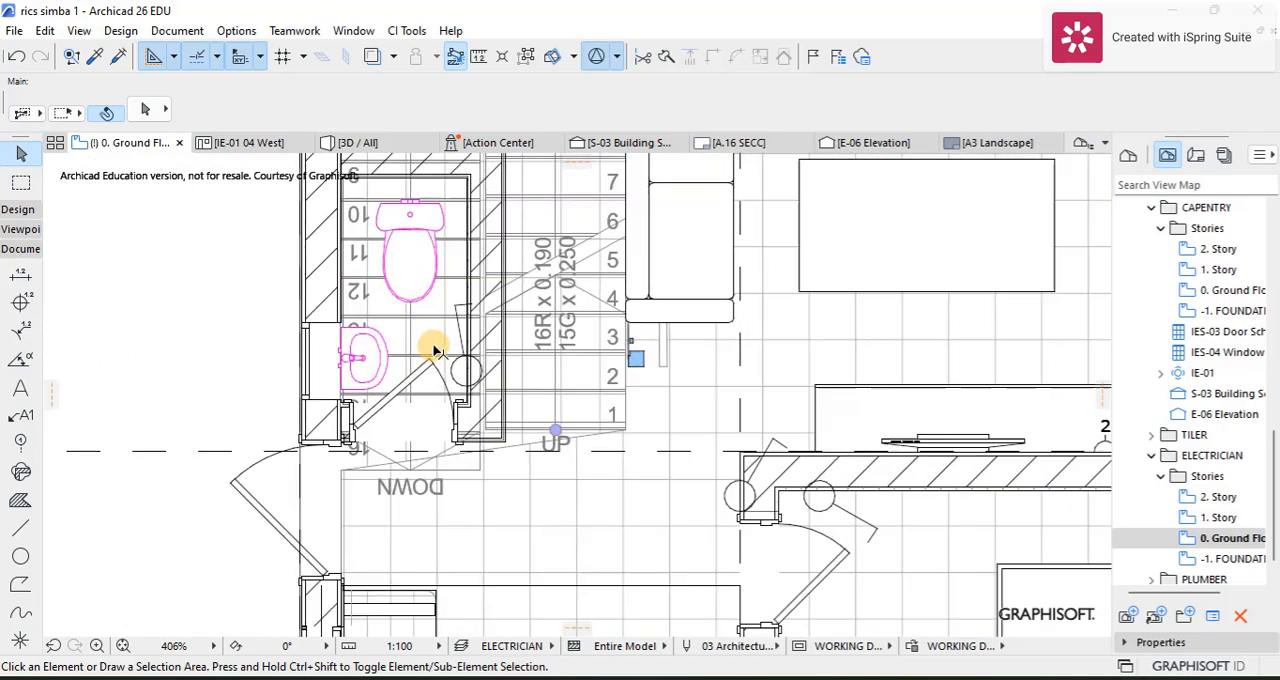
pyautogui.scroll(-1, 435, 348)
pyautogui.scroll(-2, 586, 334)
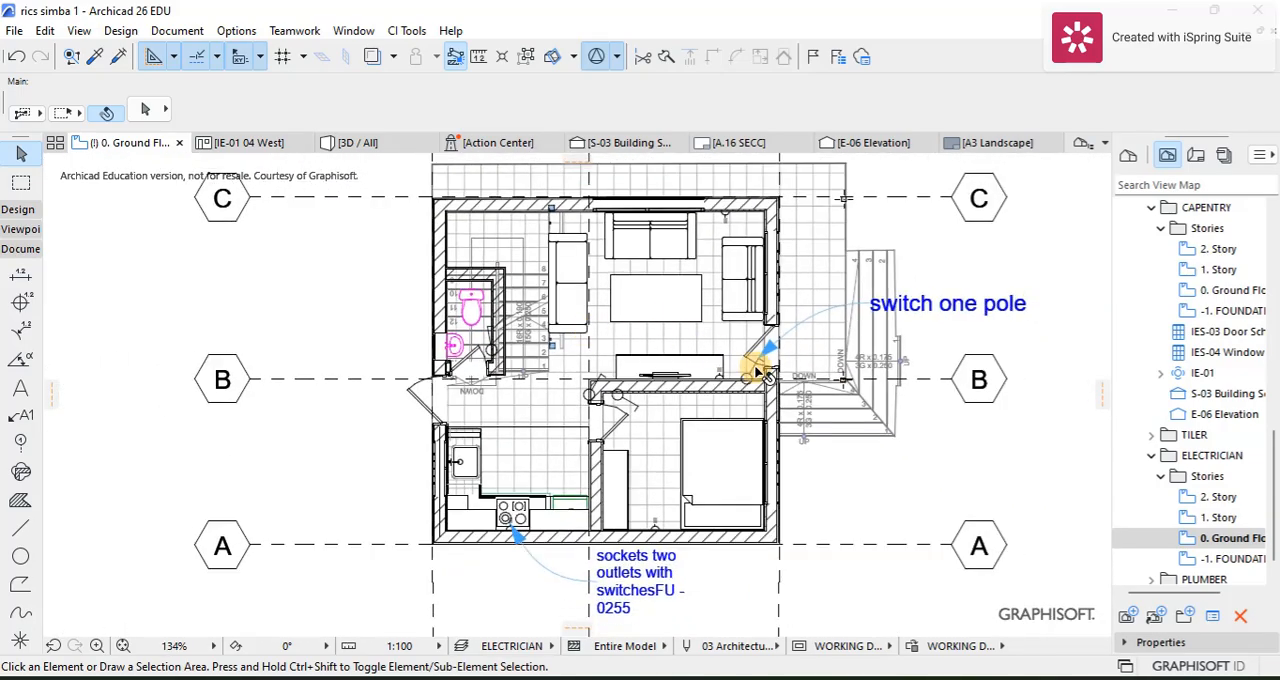
pyautogui.scroll(1, 743, 357)
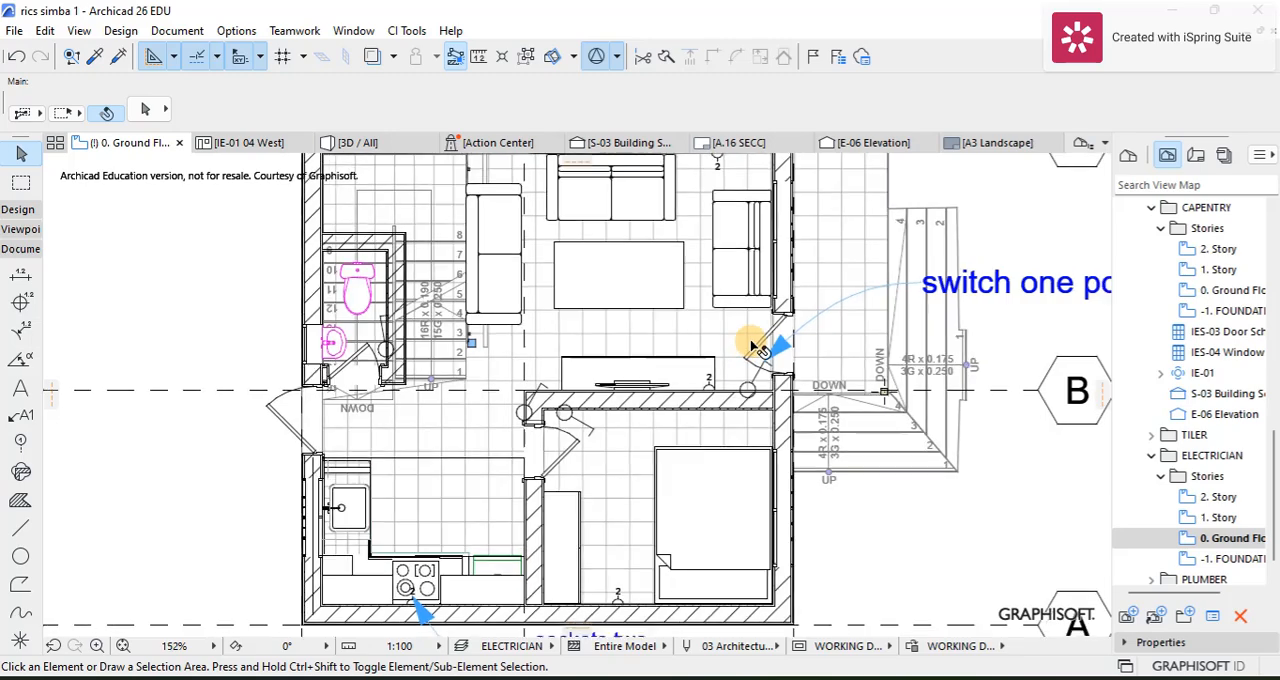
pyautogui.scroll(-2, 760, 348)
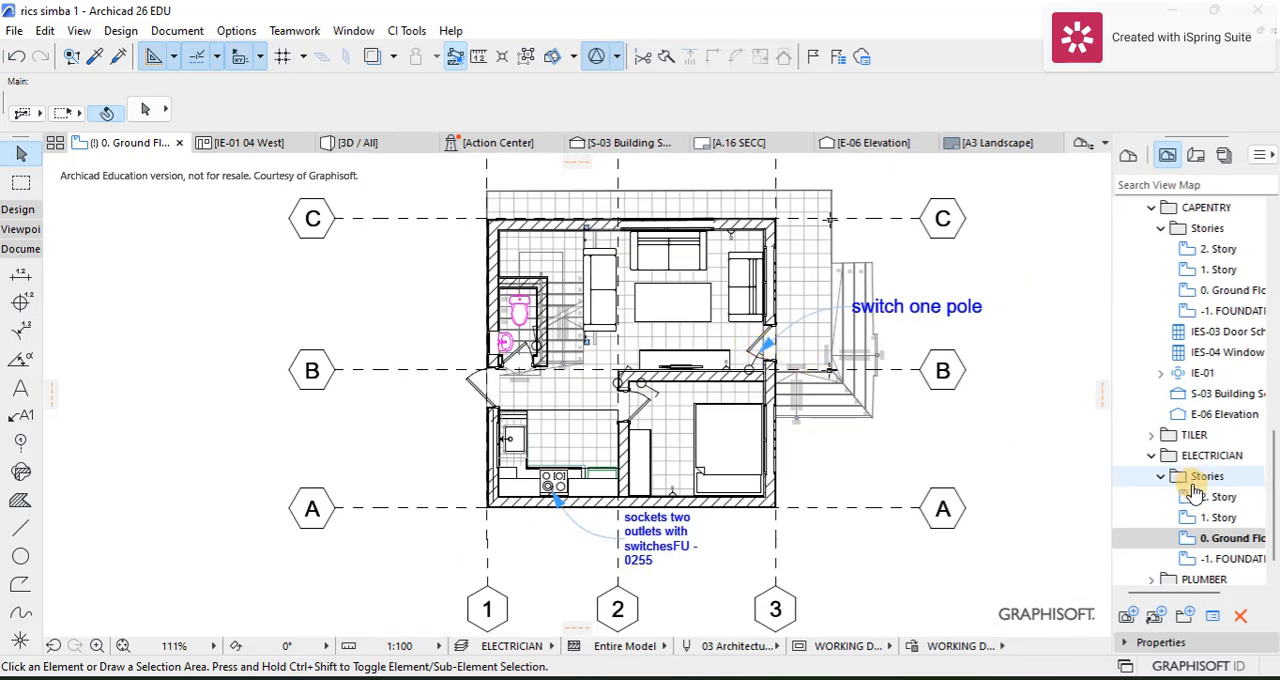
# Step: Collapse the ELECTRICIAN view folder, expand PLUMBER and its Stories, and open the plumber's 0. Ground Floor view
pyautogui.click(1151, 456)
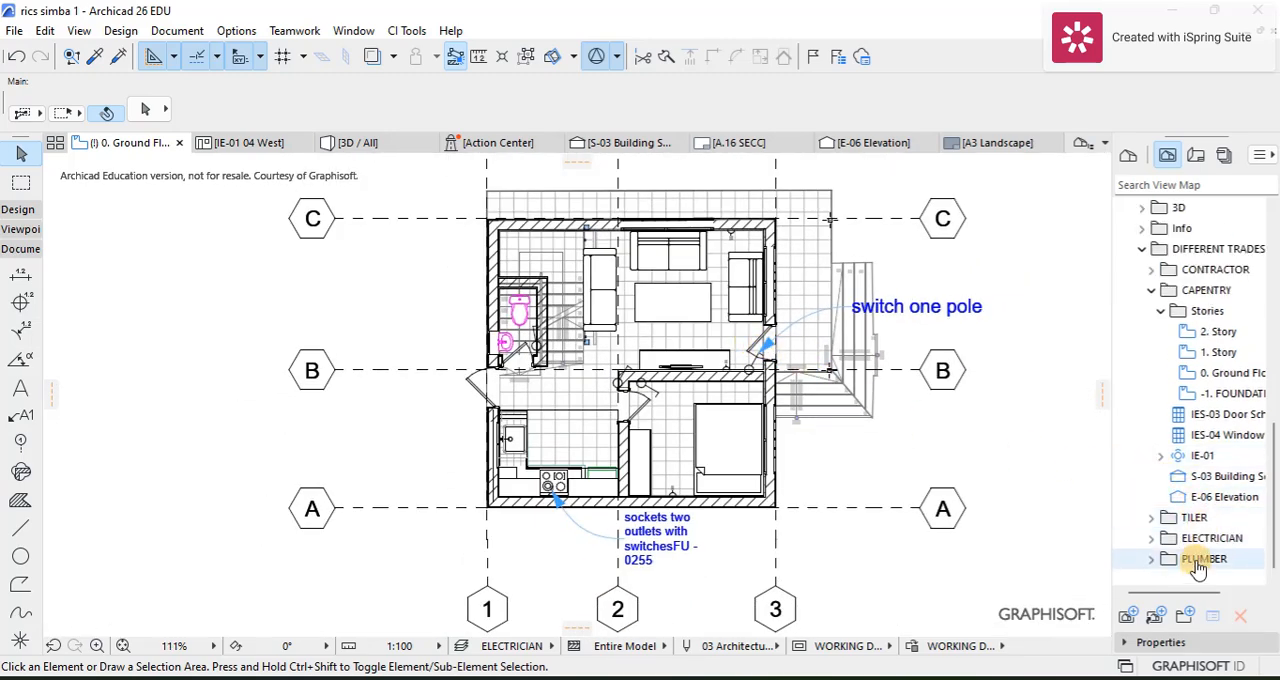
pyautogui.click(1151, 559)
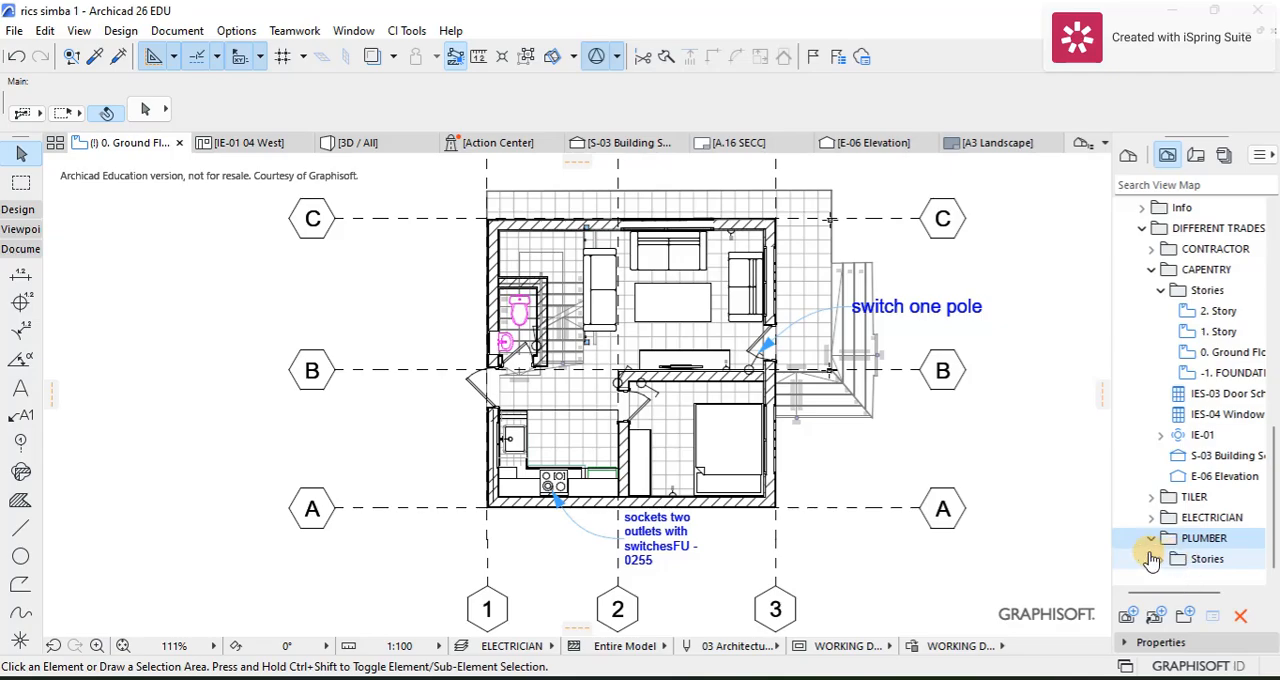
pyautogui.click(1159, 560)
pyautogui.doubleClick(1180, 540)
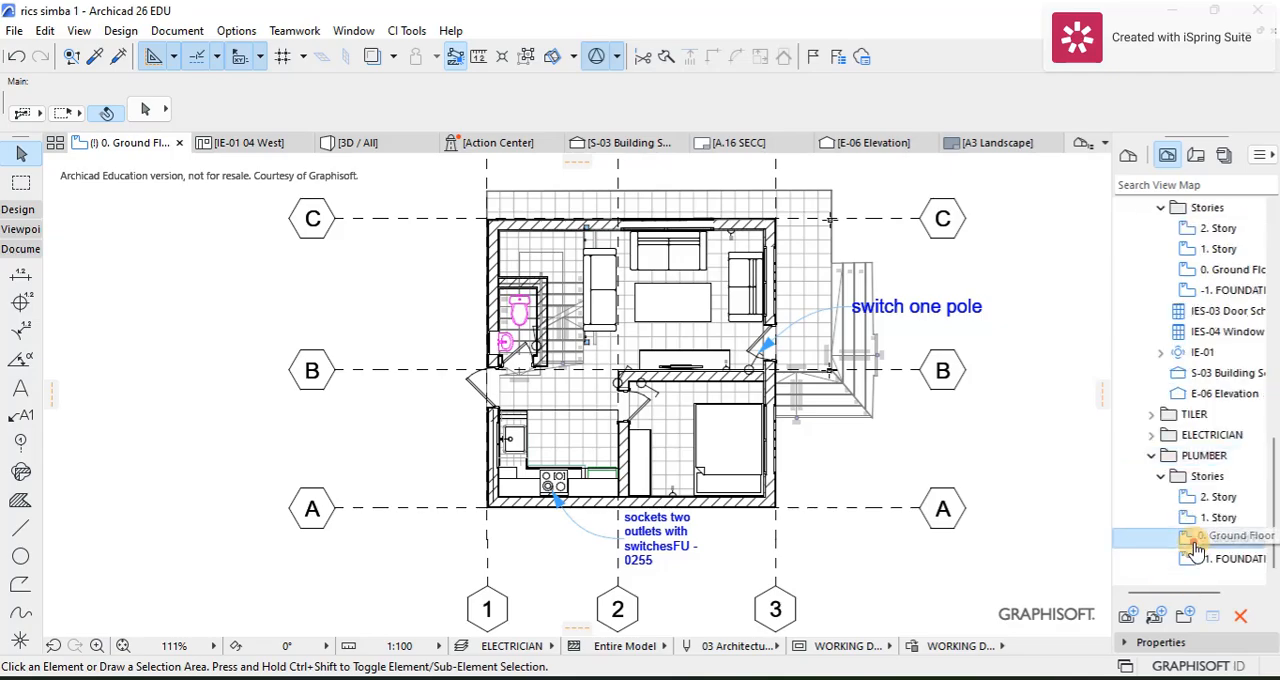
pyautogui.scroll(1, 657, 325)
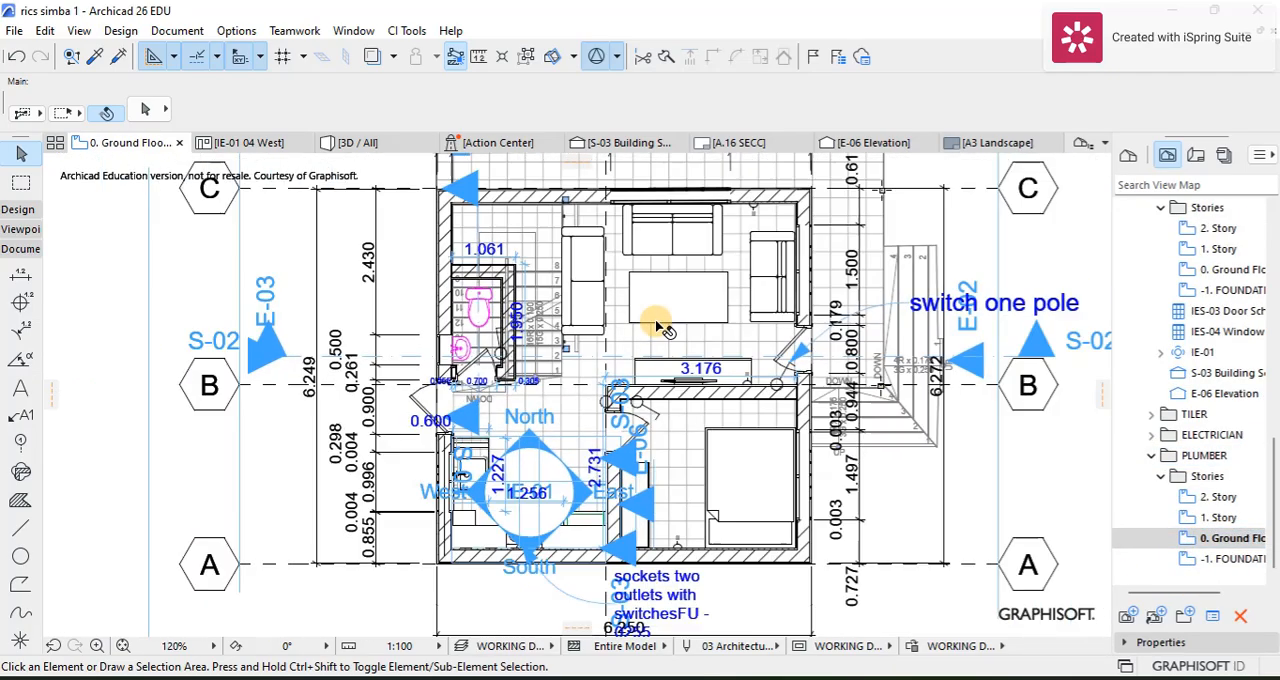
pyautogui.scroll(-2, 677, 290)
pyautogui.scroll(1, 595, 258)
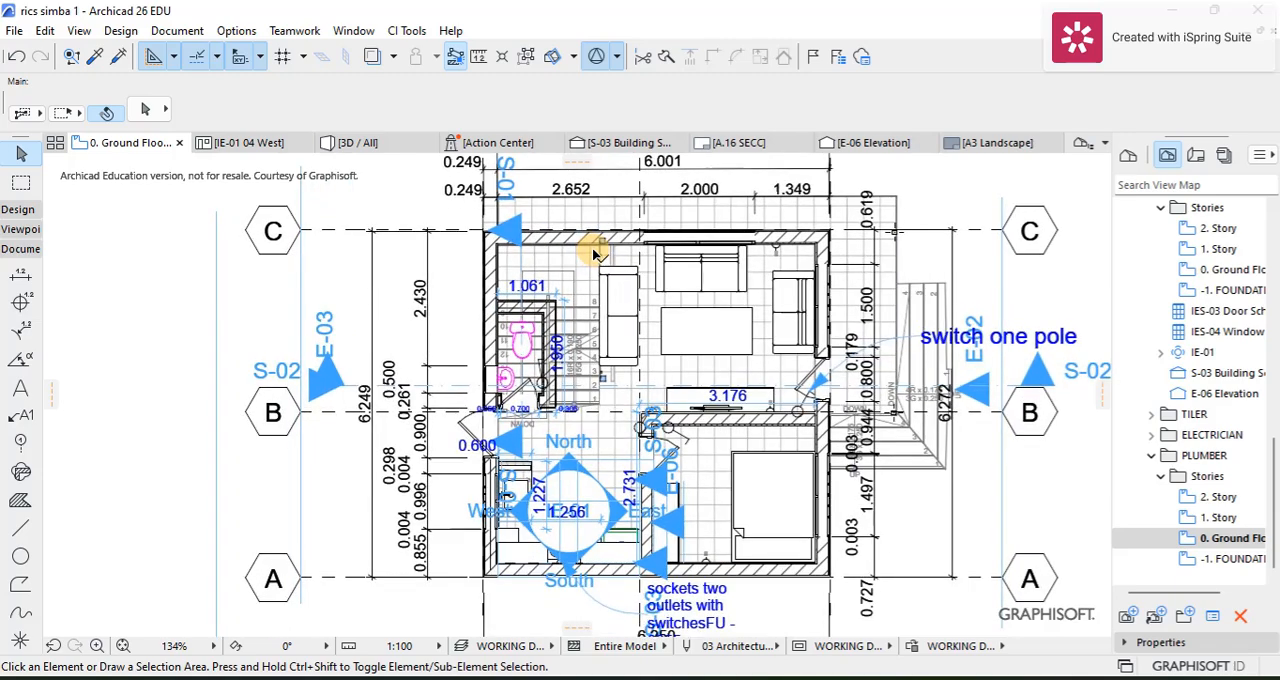
pyautogui.scroll(-1, 595, 256)
pyautogui.scroll(-2, 556, 228)
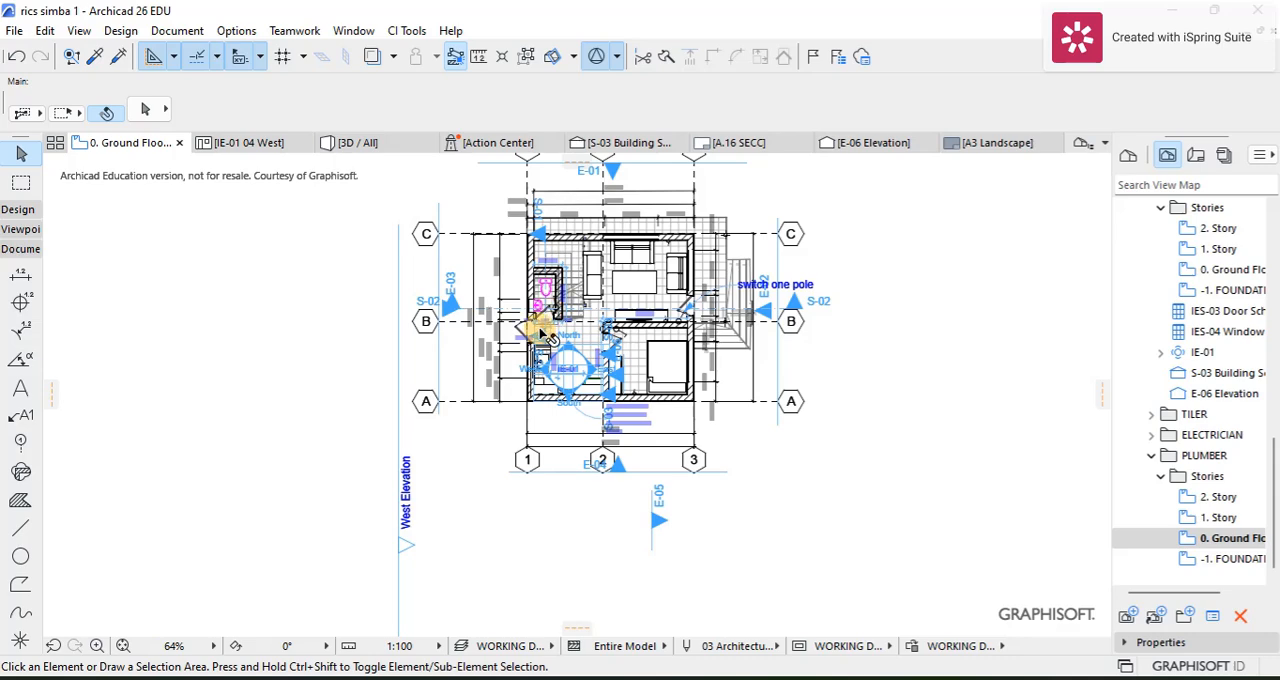
pyautogui.scroll(2, 688, 260)
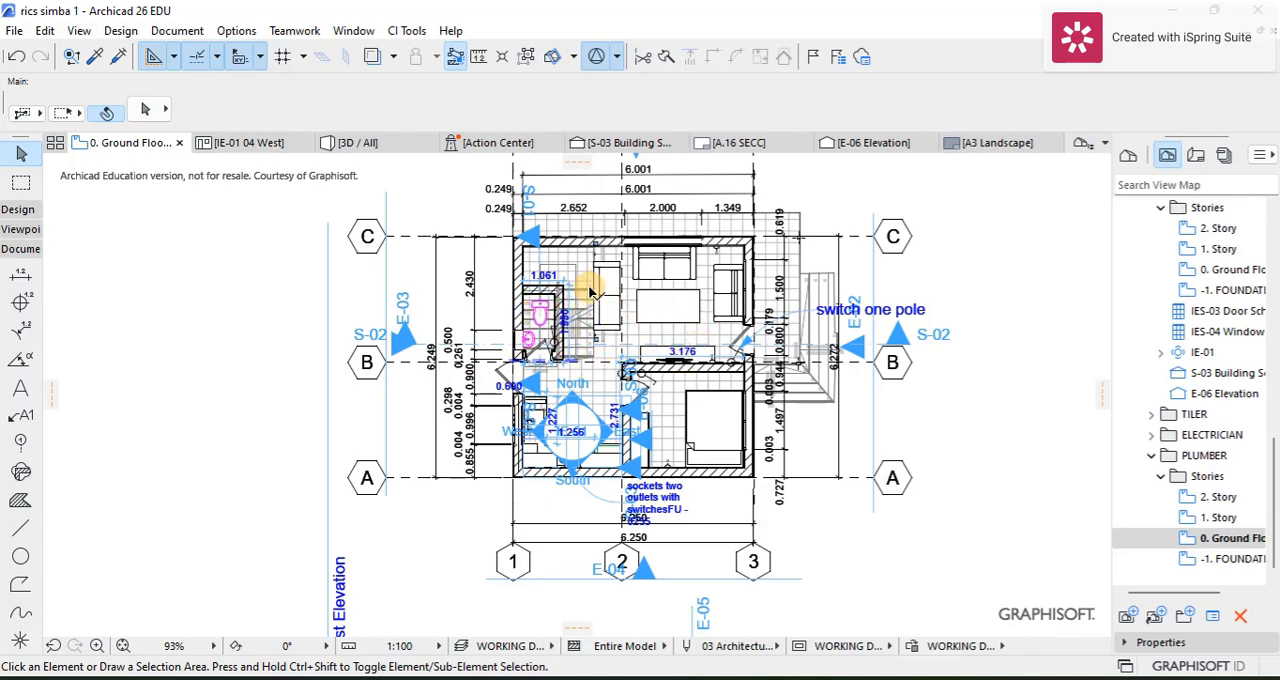
# Step: Hide the Marker - Section, Marker - Interior Elevation and Marker - Elevation layers and update the PLUMBER layer combination with these changes
pyautogui.scroll(3, 563, 300)
pyautogui.scroll(-3, 558, 290)
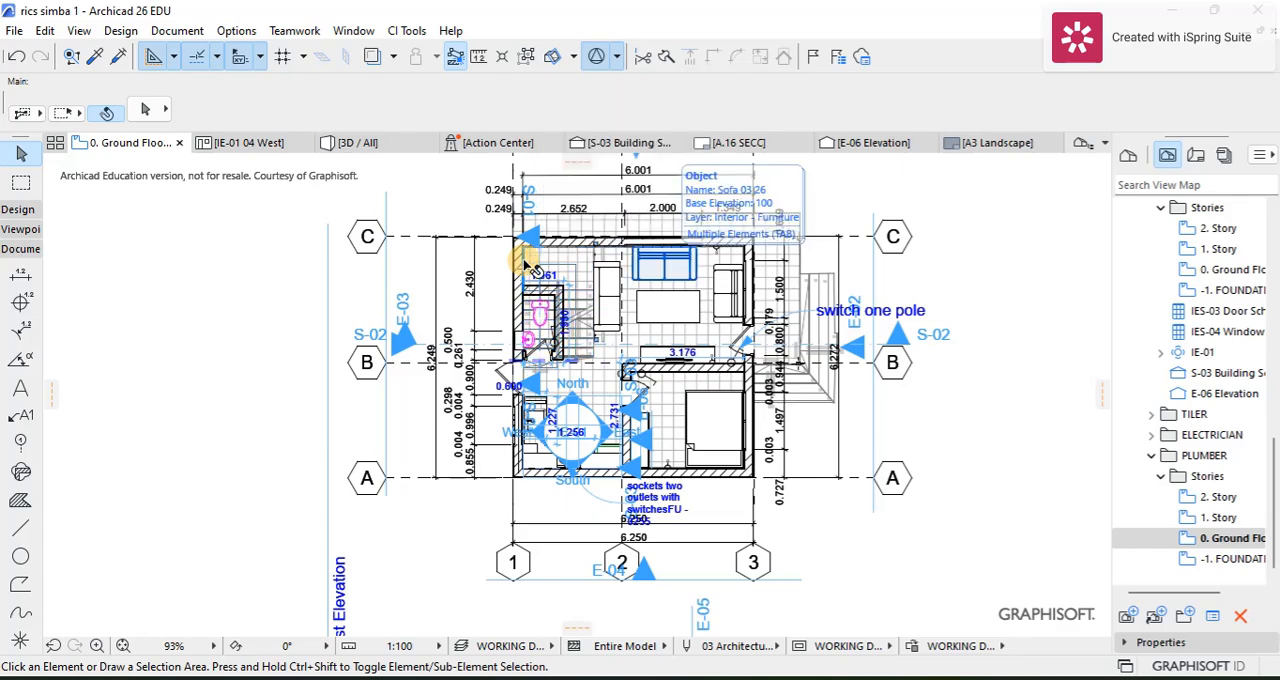
pyautogui.click(200, 31)
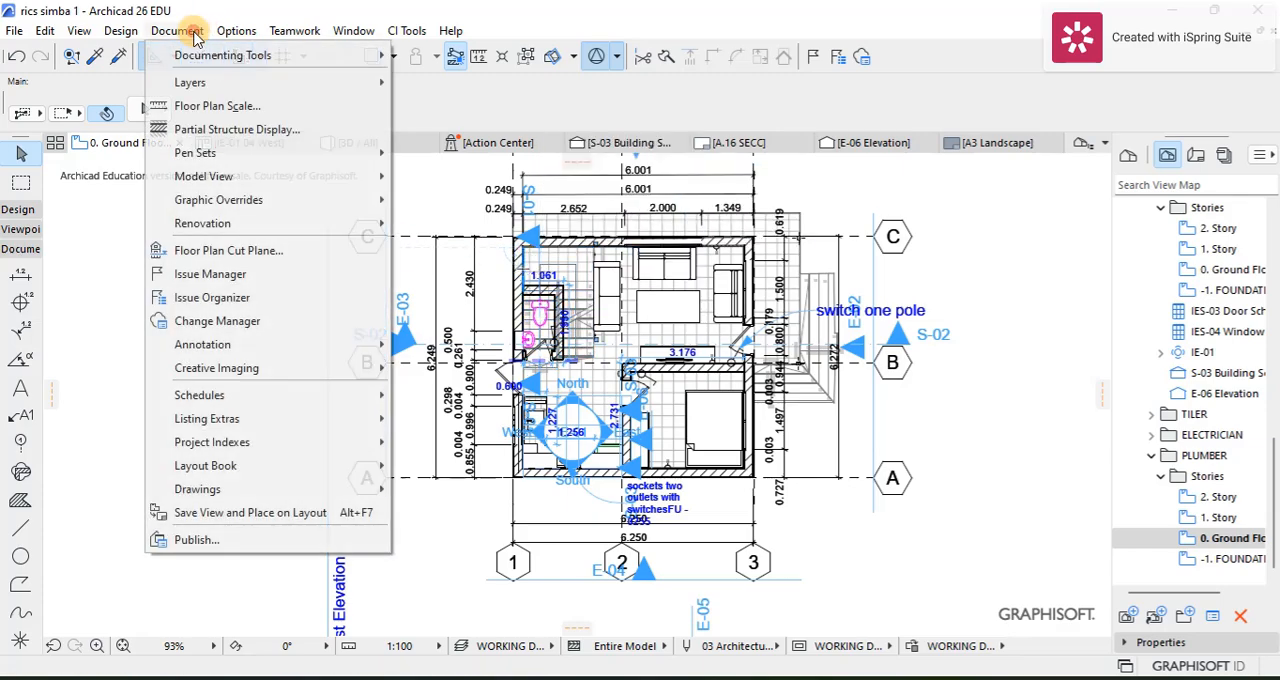
pyautogui.moveTo(225, 82)
pyautogui.click(449, 87)
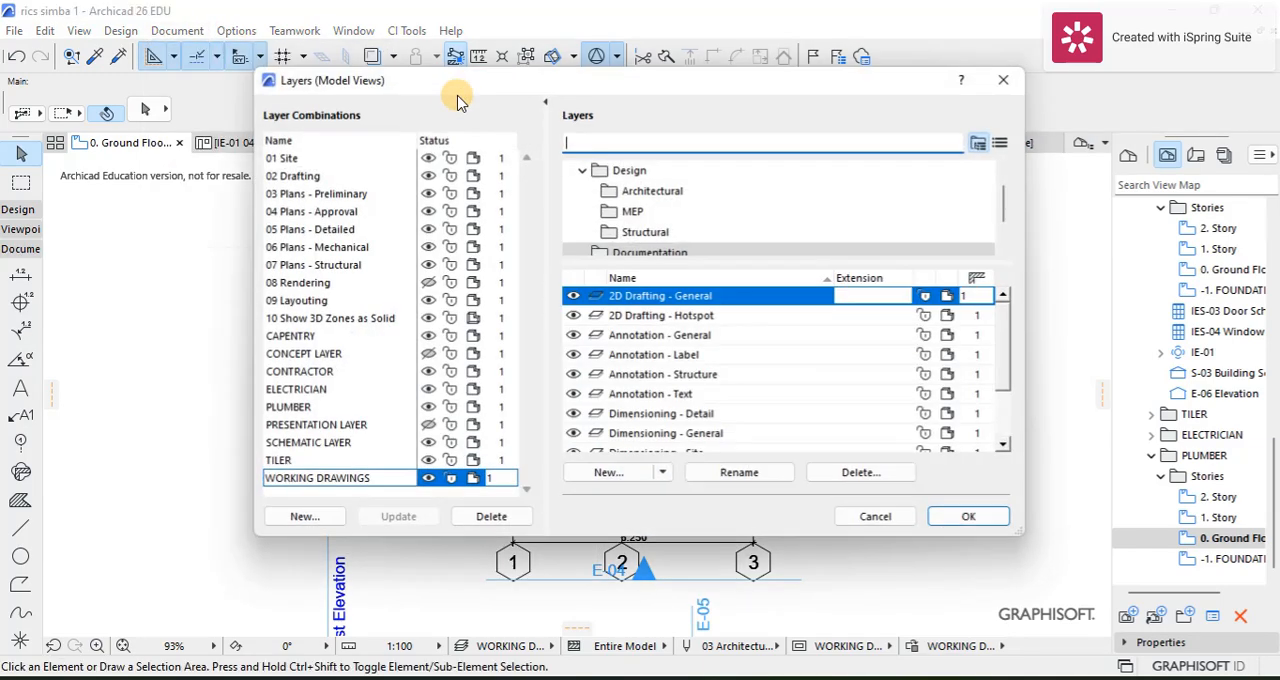
pyautogui.click(320, 408)
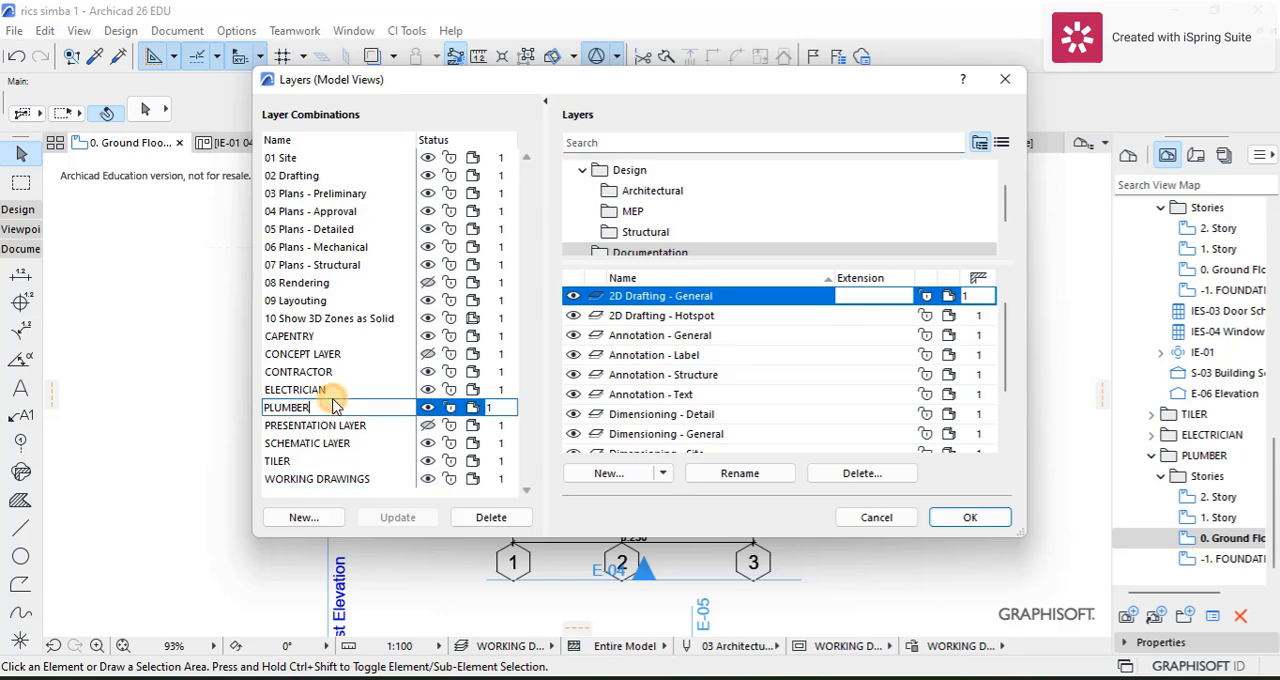
pyautogui.scroll(-1, 632, 237)
pyautogui.click(632, 233)
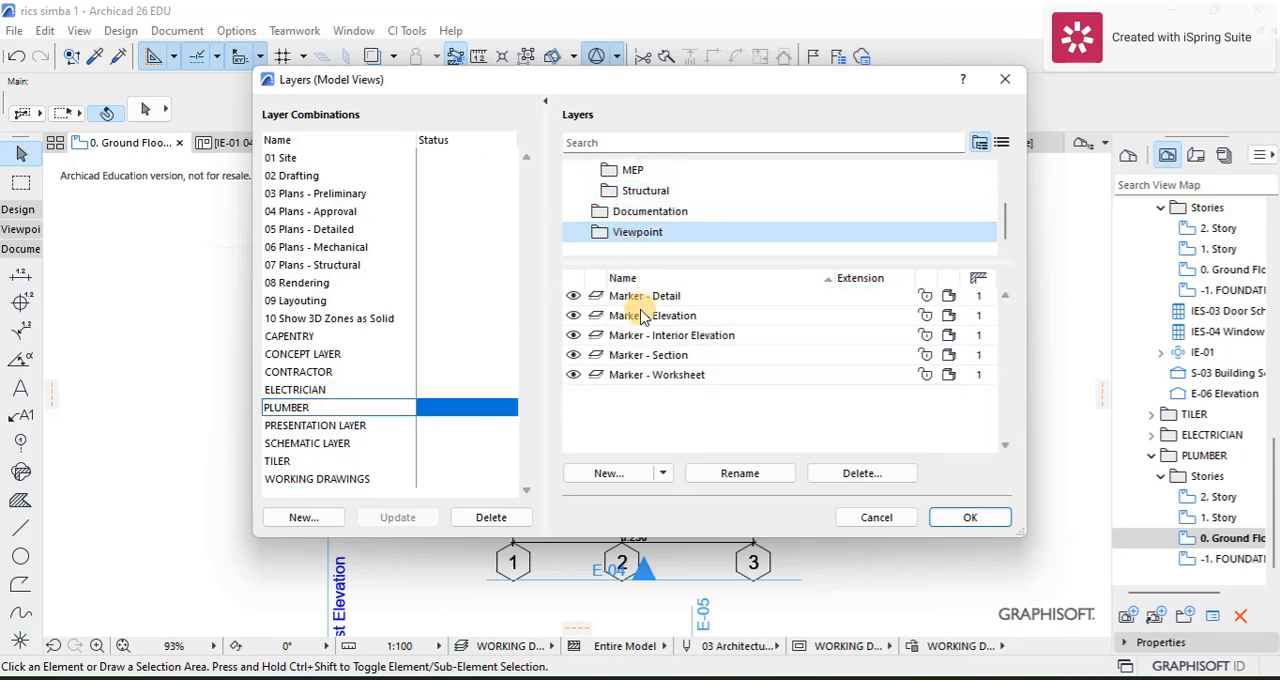
pyautogui.click(573, 355)
pyautogui.click(573, 335)
pyautogui.click(573, 315)
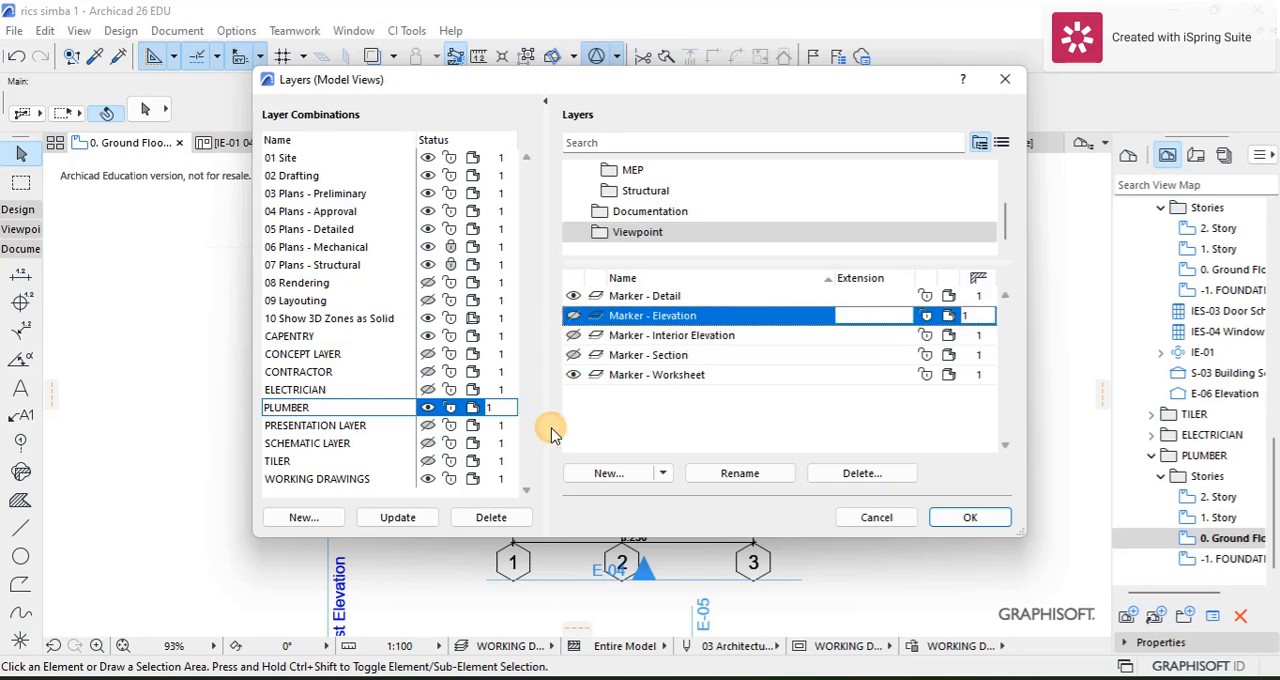
pyautogui.click(388, 522)
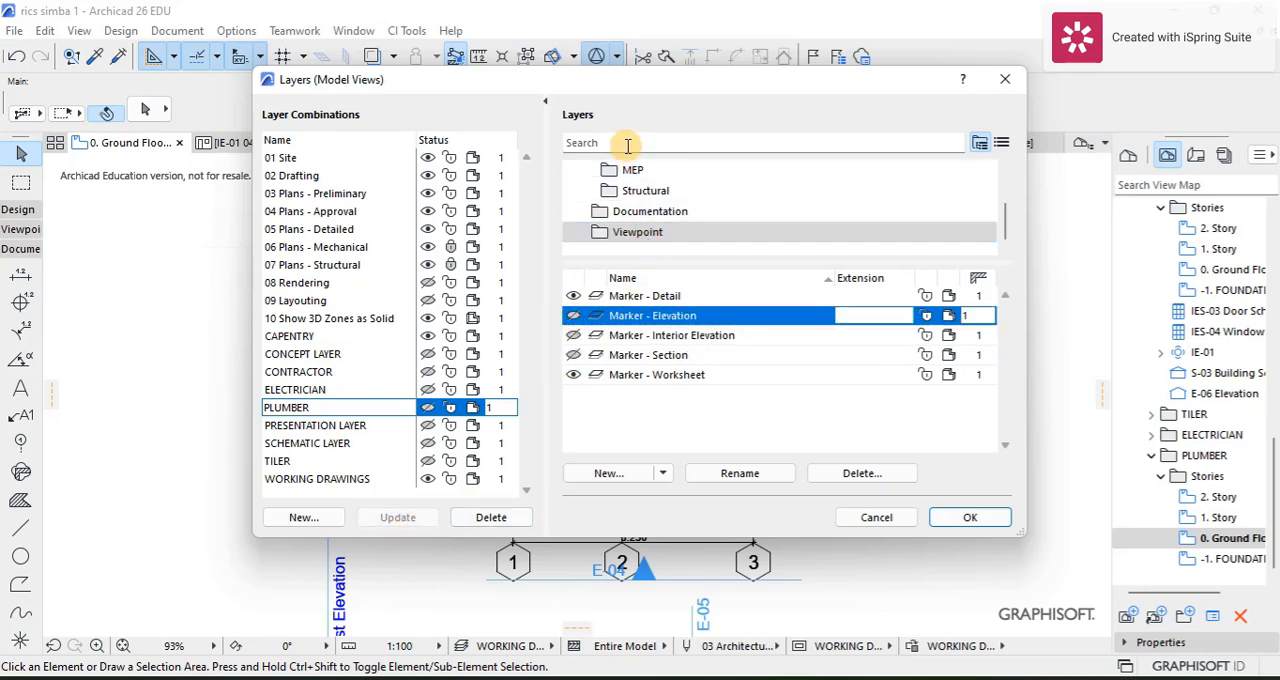
# Step: Find the dimensioning layers, hide Dimensioning - General, update the PLUMBER layer combination and apply it to the plan
pyautogui.write('di')
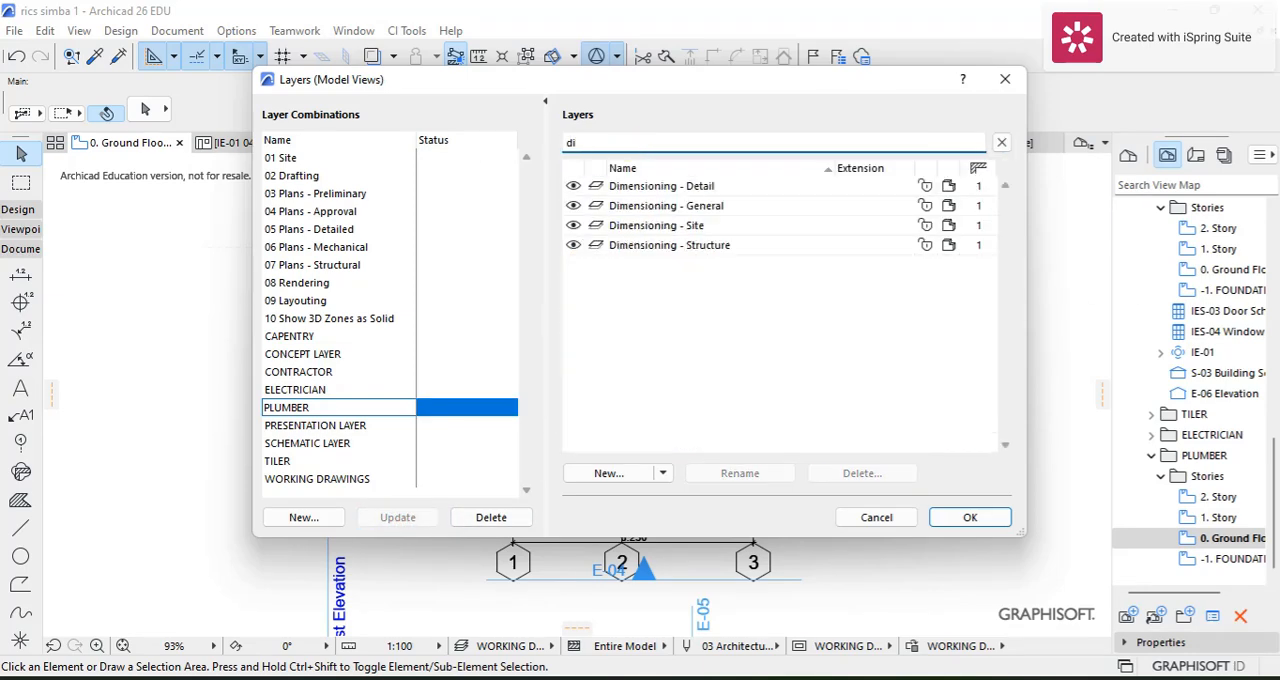
pyautogui.click(574, 205)
pyautogui.click(414, 517)
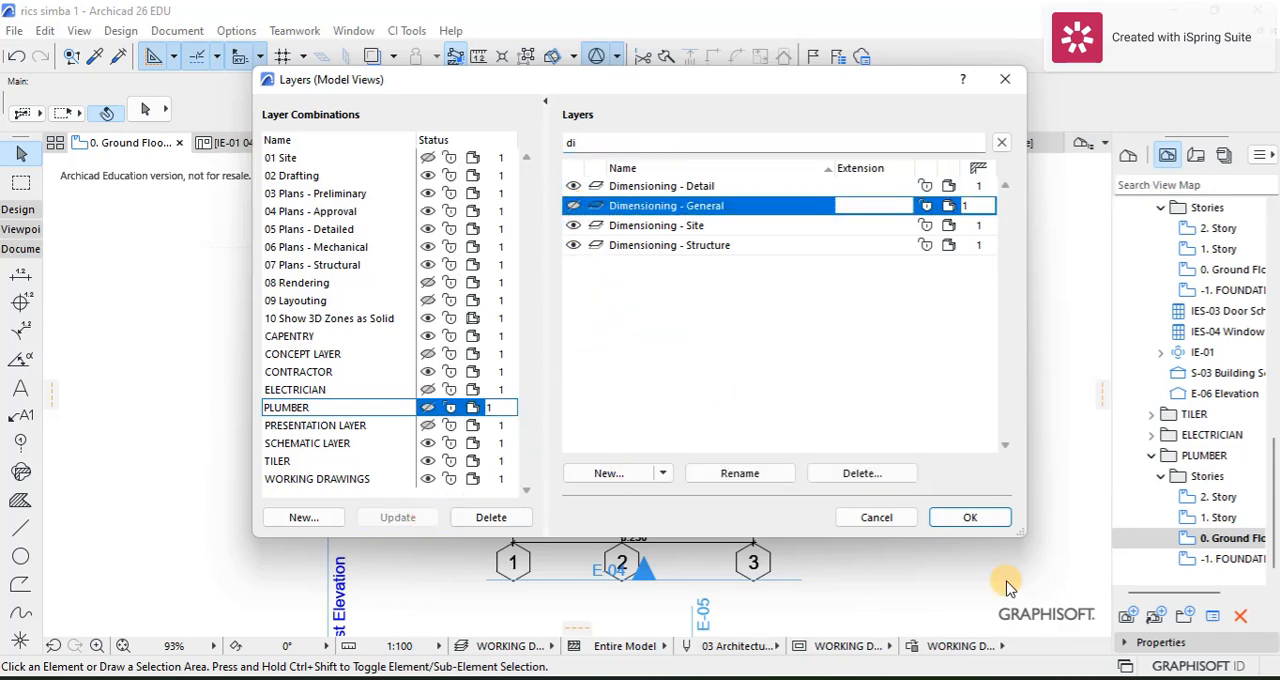
pyautogui.click(970, 518)
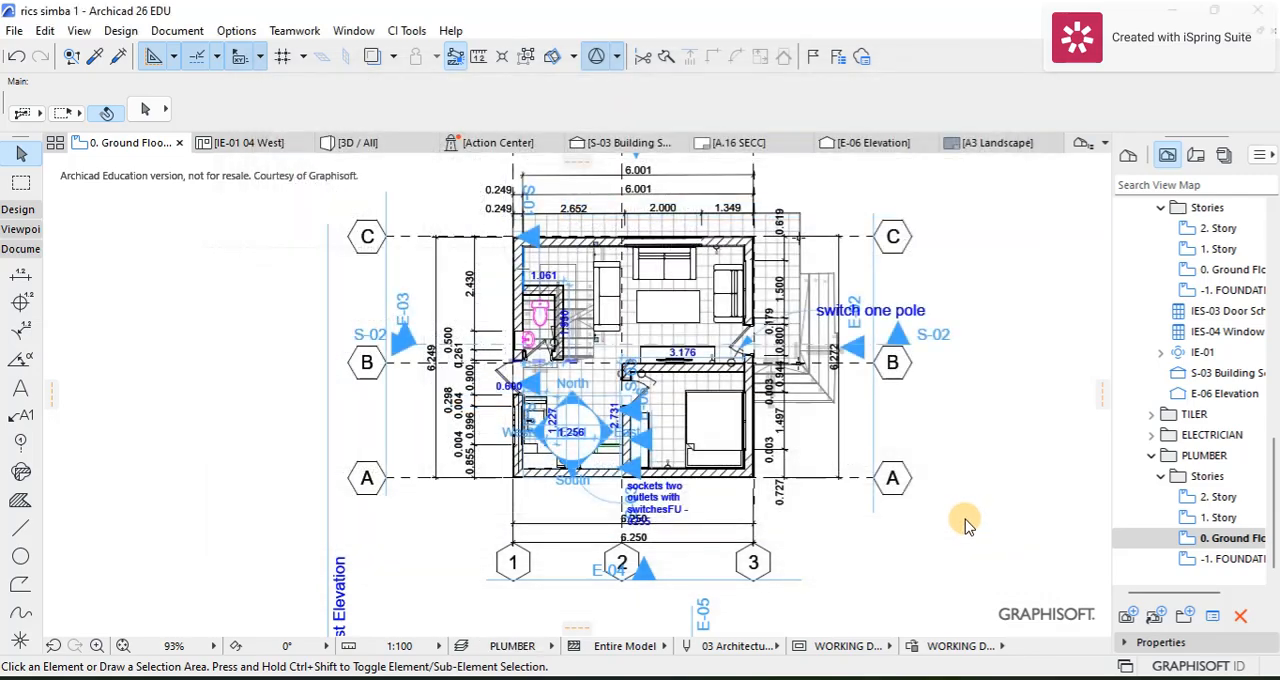
pyautogui.scroll(3, 827, 337)
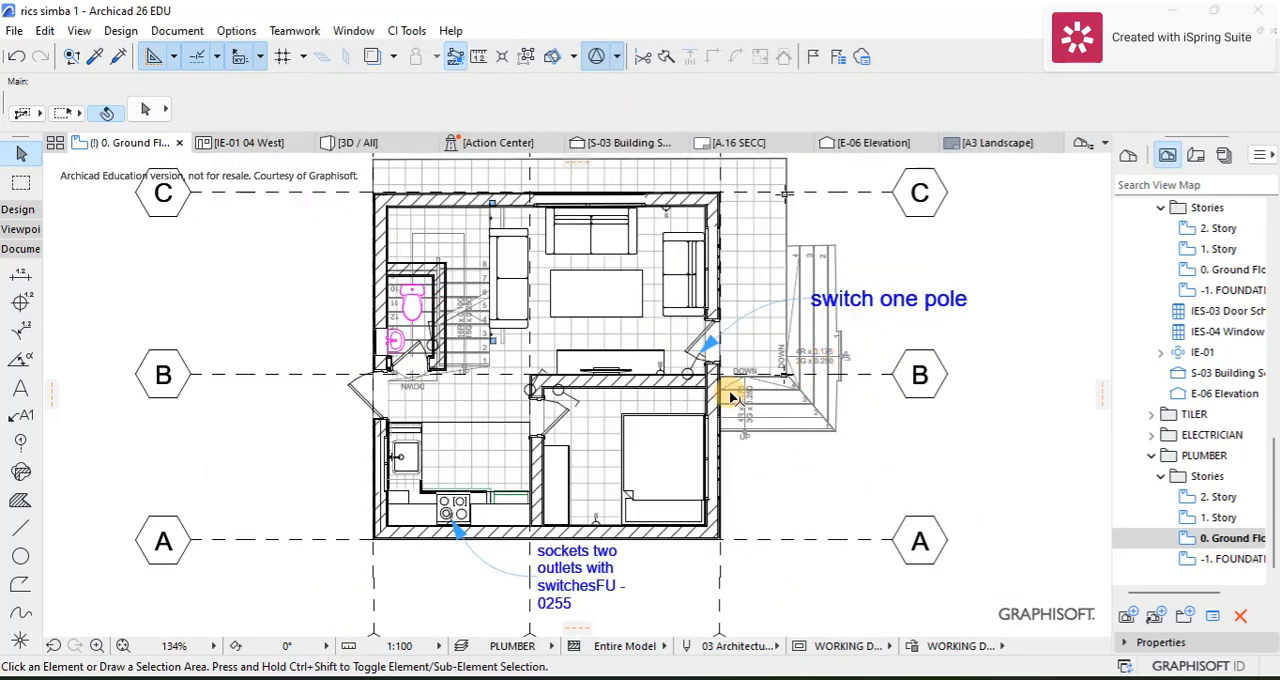
pyautogui.scroll(-2, 745, 392)
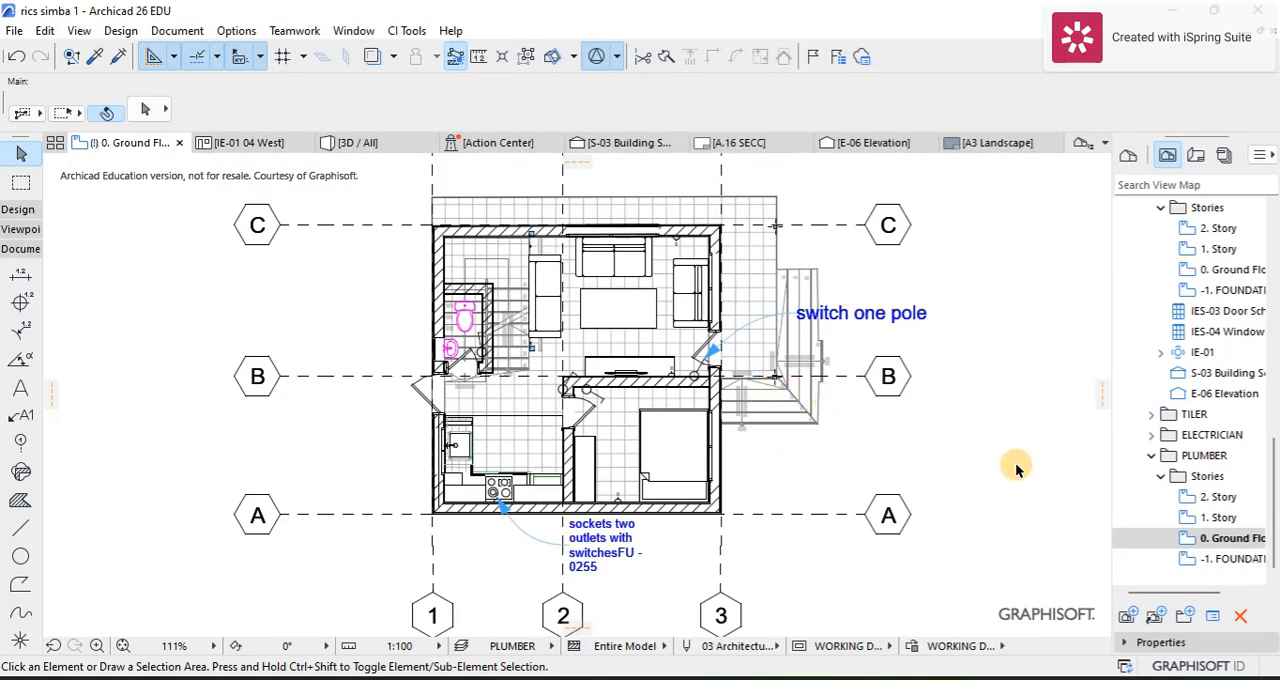
# Step: Set the layer combination of the plumber's 0. Ground Floor view to PLUMBER in its view settings
pyautogui.rightClick(1194, 540)
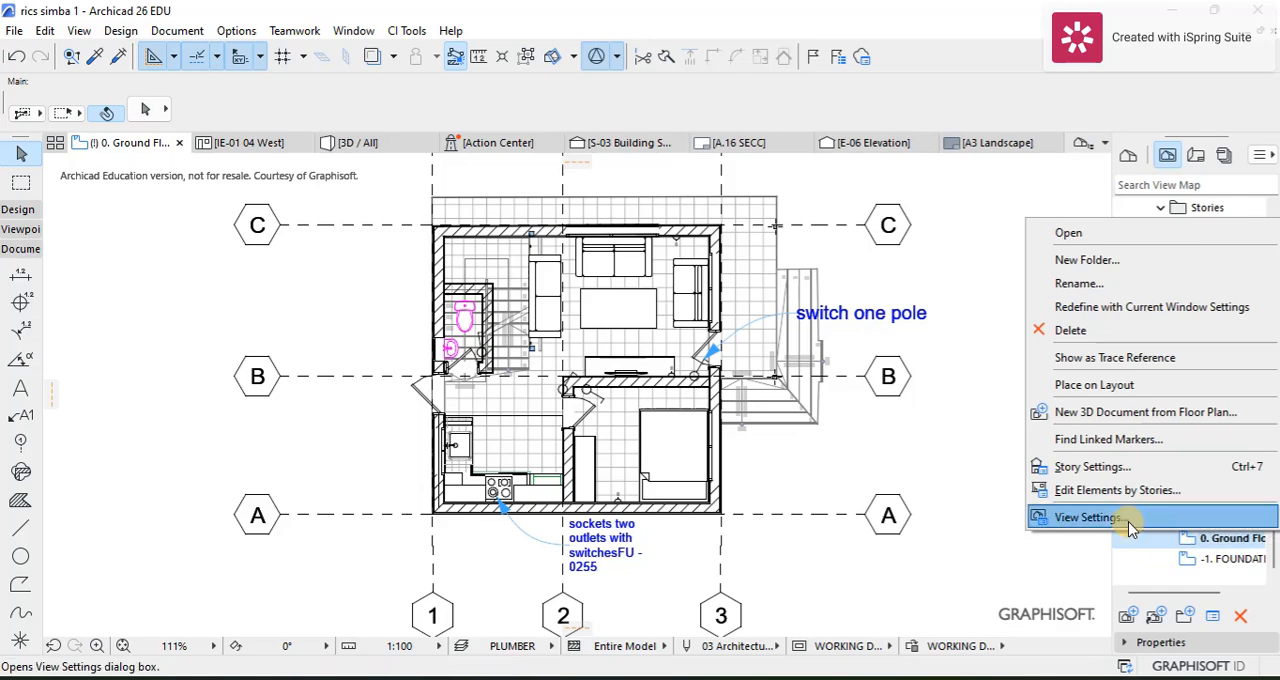
pyautogui.click(1130, 528)
pyautogui.click(690, 221)
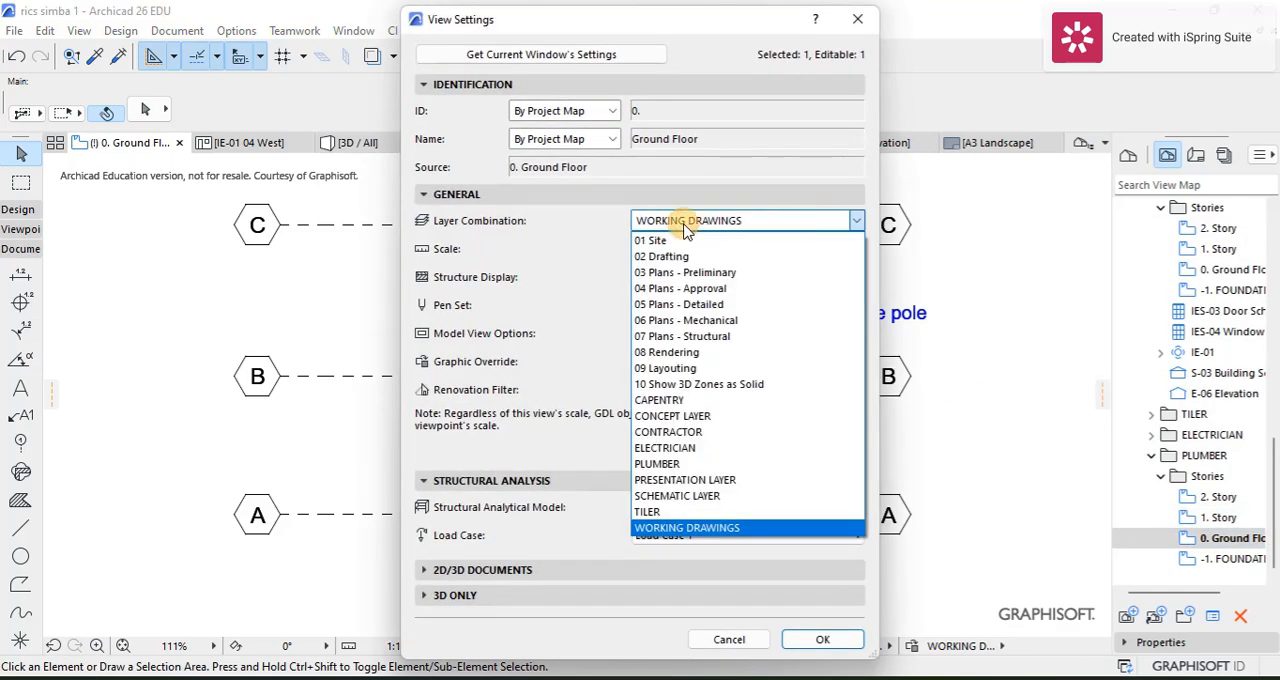
pyautogui.click(658, 464)
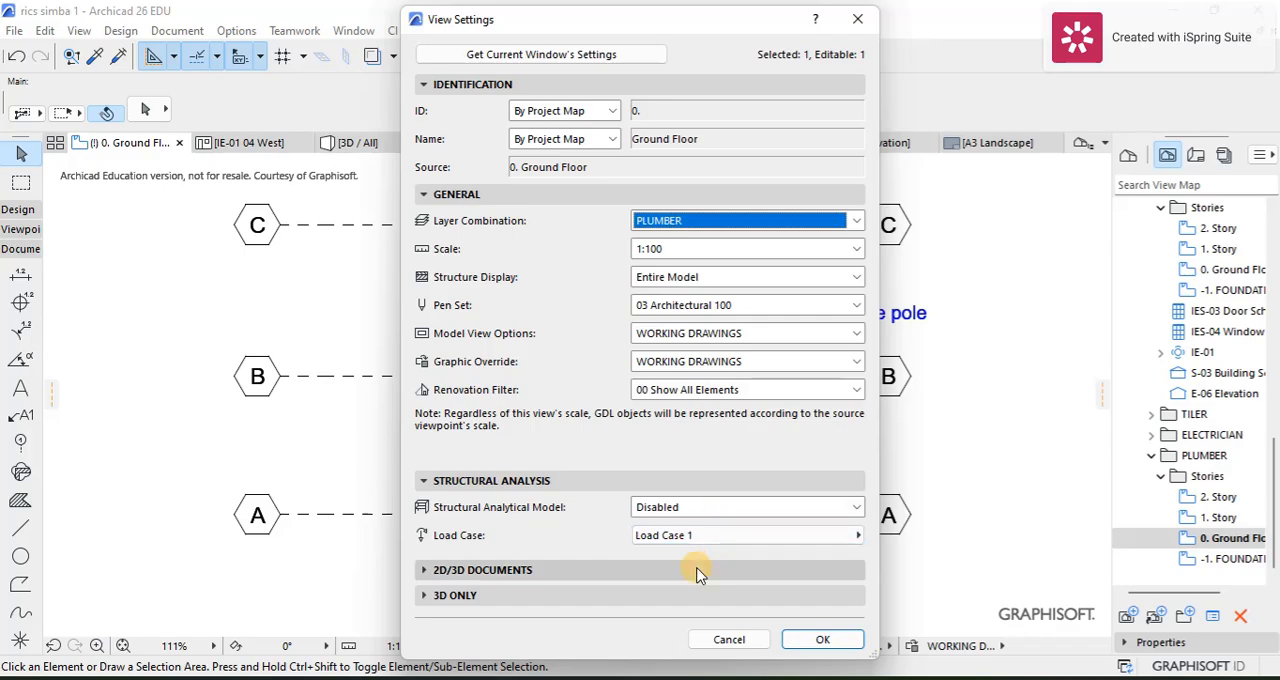
pyautogui.click(826, 638)
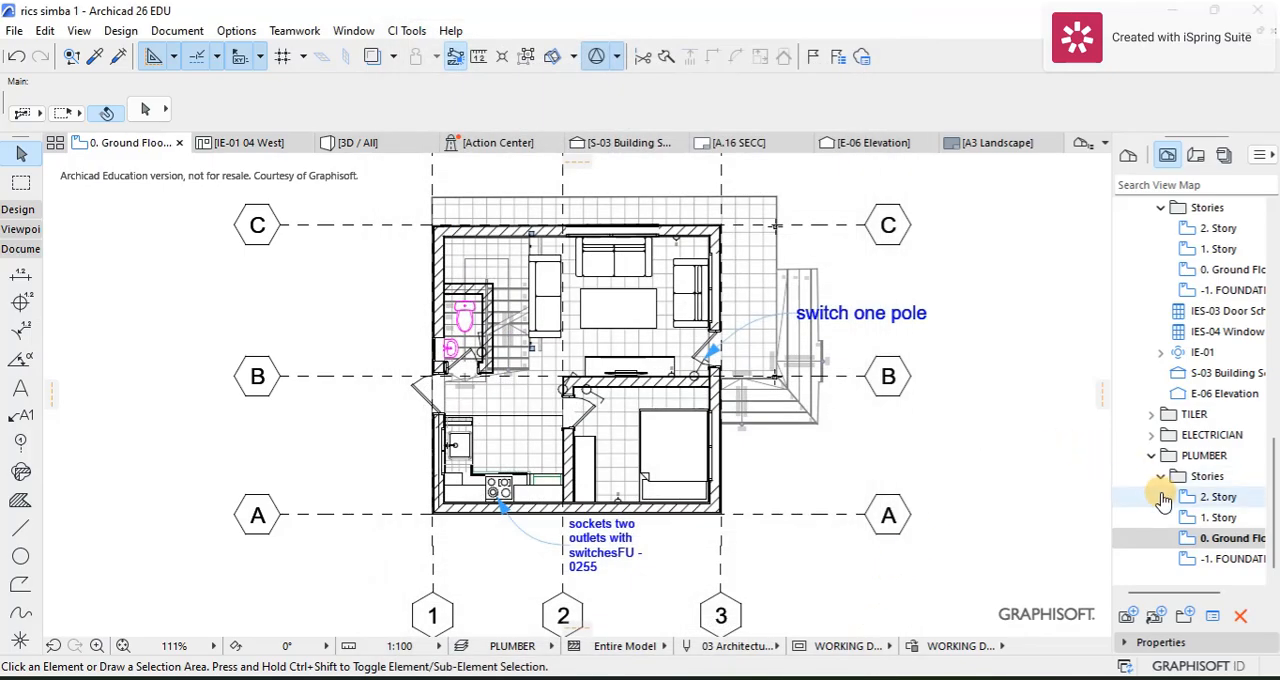
# Step: Examine the toilet, washbasin and kitchen sink locations and the free area outside the kitchen wall on the plumber's ground floor plan
pyautogui.scroll(3, 708, 374)
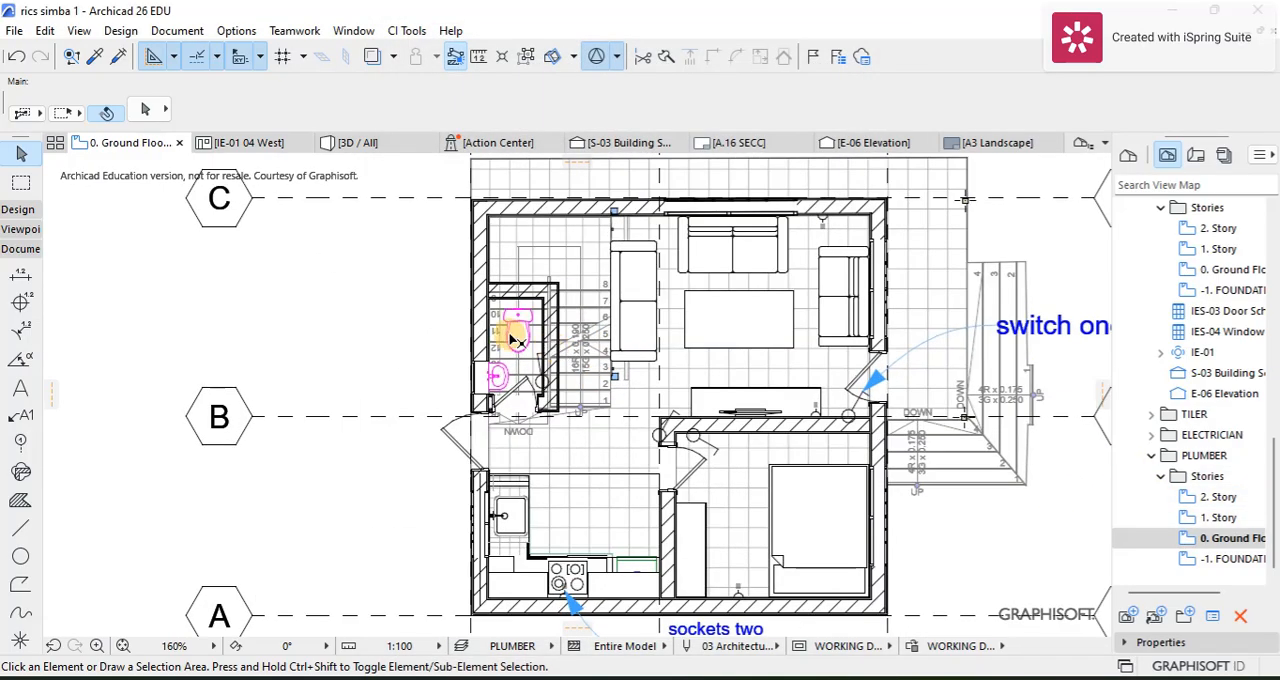
pyautogui.scroll(-3, 510, 335)
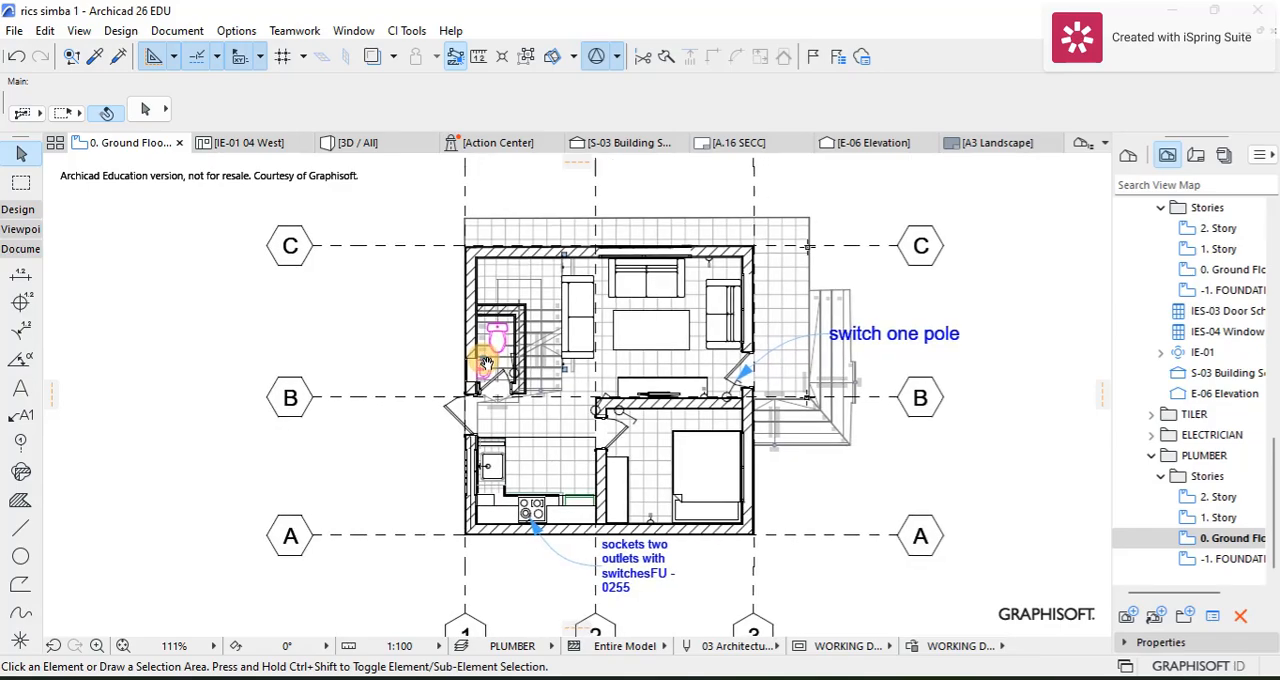
pyautogui.scroll(3, 470, 345)
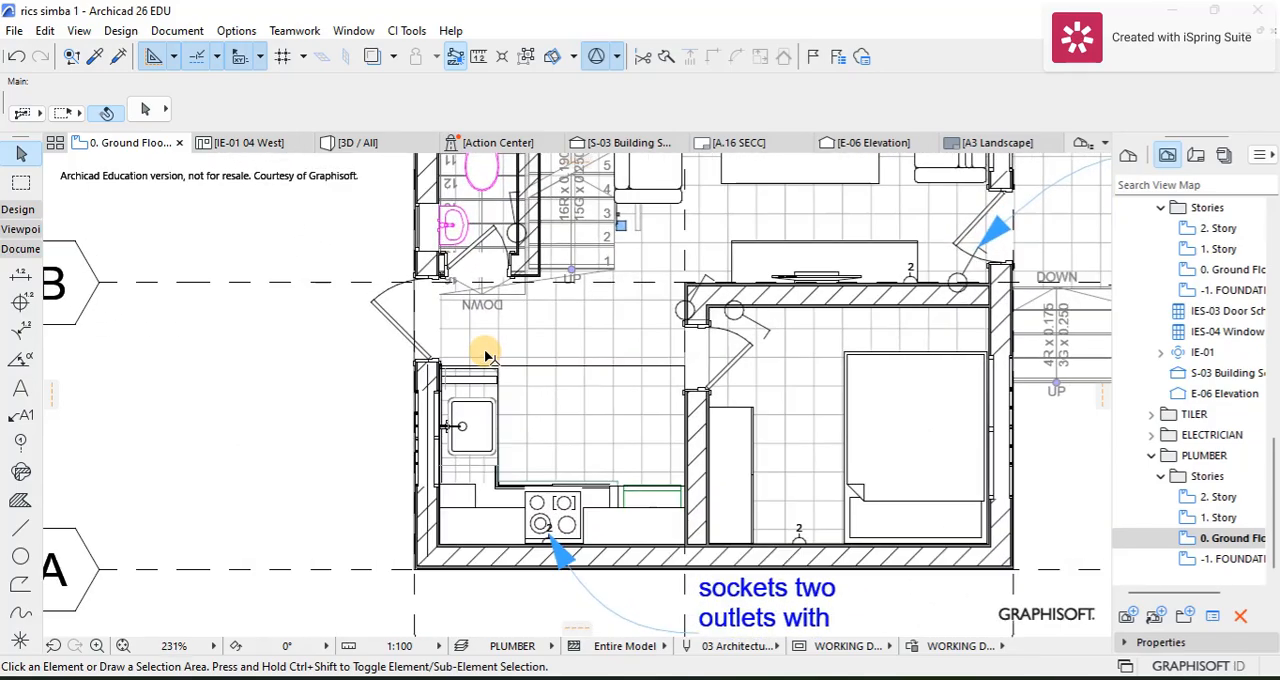
pyautogui.scroll(-3, 482, 390)
pyautogui.scroll(-1, 473, 370)
pyautogui.scroll(3, 458, 374)
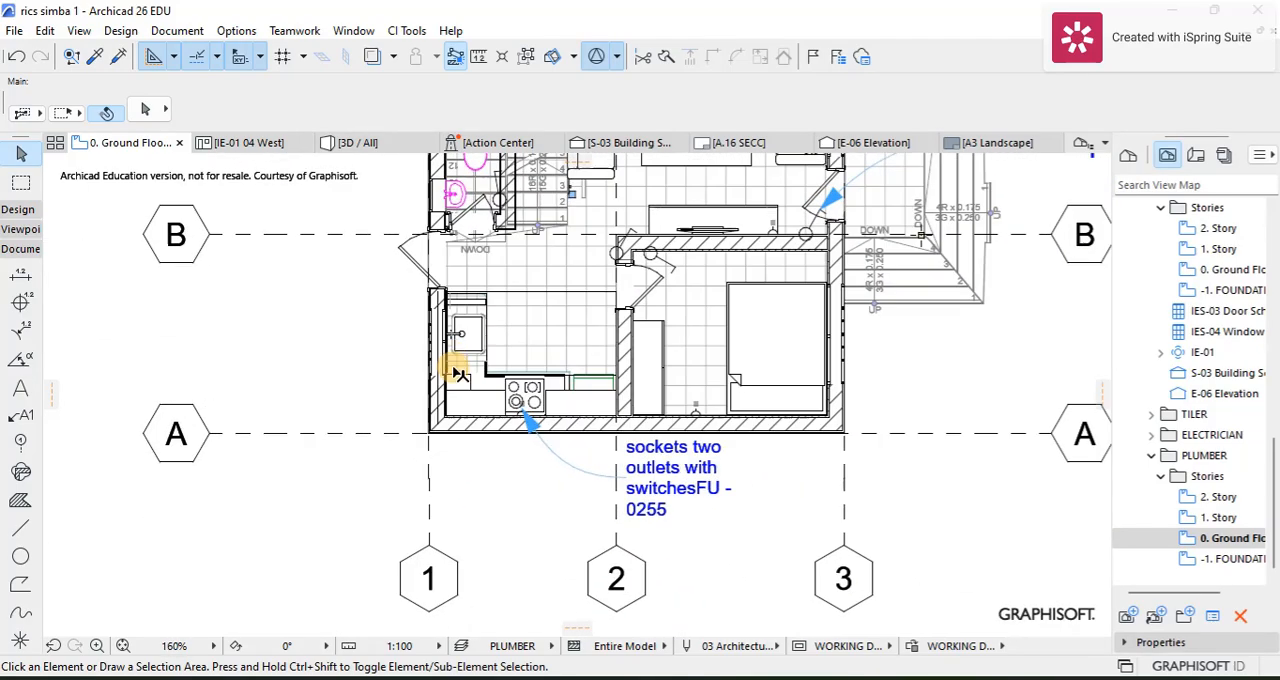
pyautogui.scroll(-4, 455, 360)
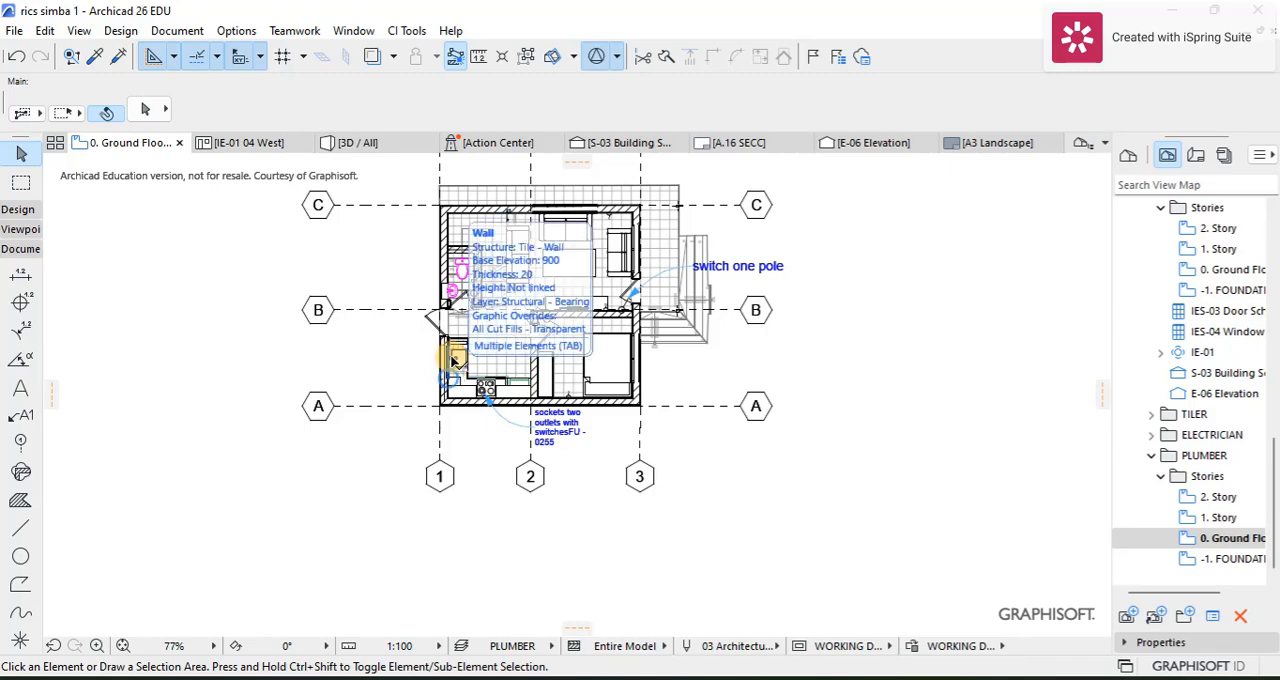
pyautogui.scroll(4, 435, 330)
pyautogui.scroll(1, 507, 495)
pyautogui.scroll(-1, 566, 528)
pyautogui.moveTo(566, 527); pyautogui.dragTo(533, 500, button='middle')
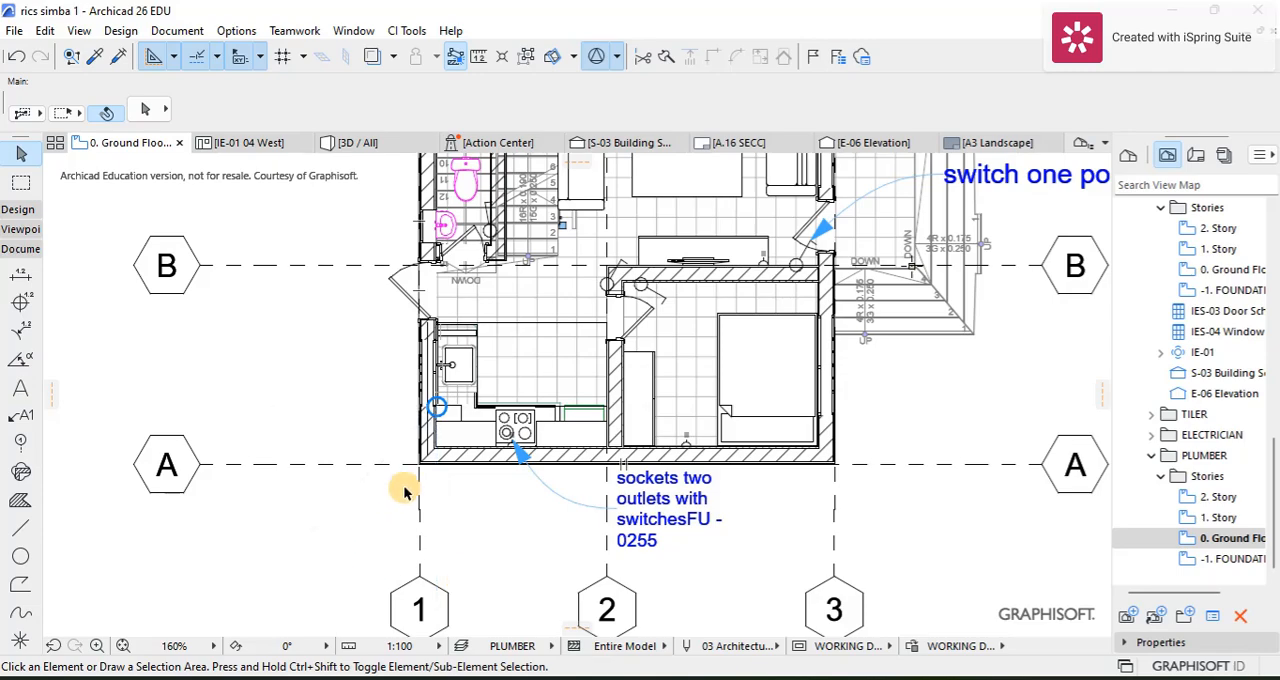
pyautogui.scroll(-3, 523, 449)
pyautogui.moveTo(523, 449); pyautogui.dragTo(523, 394, button='middle')
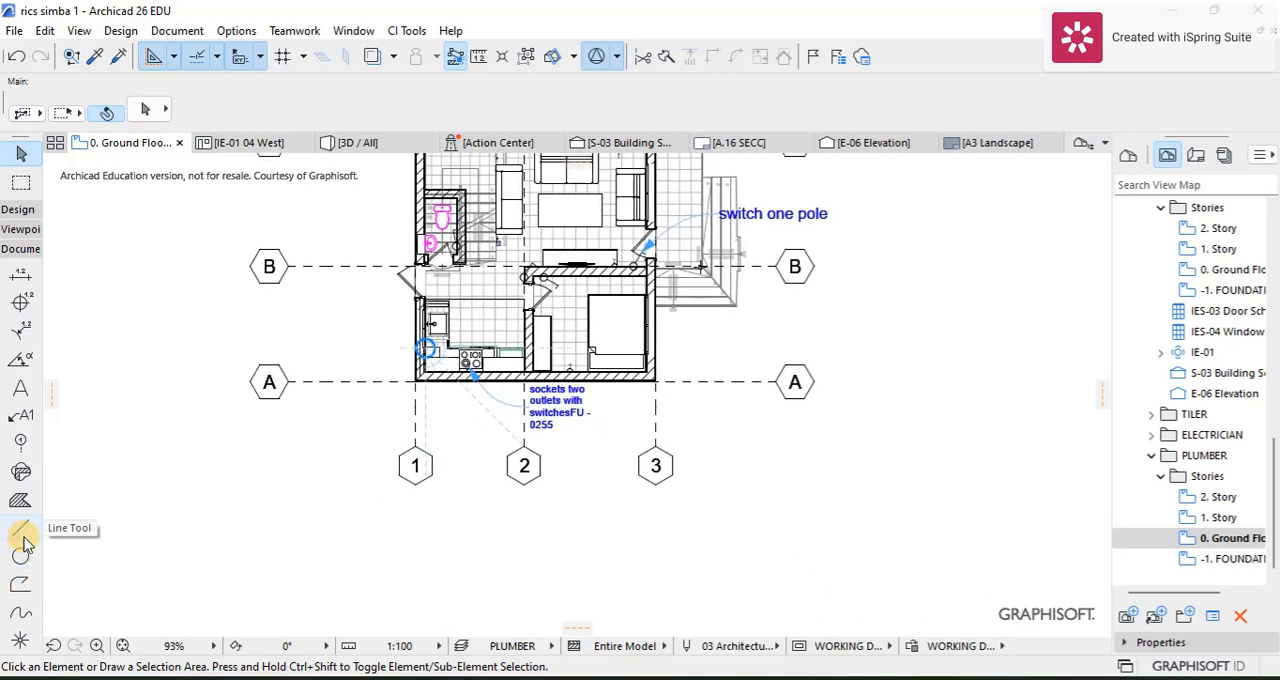
# Step: Draw a rectangle about 2765 by 948 mm with the Line tool in pen 3, outside the kitchen wall between grid lines 1 and 2
pyautogui.click(20, 527)
pyautogui.click(847, 108)
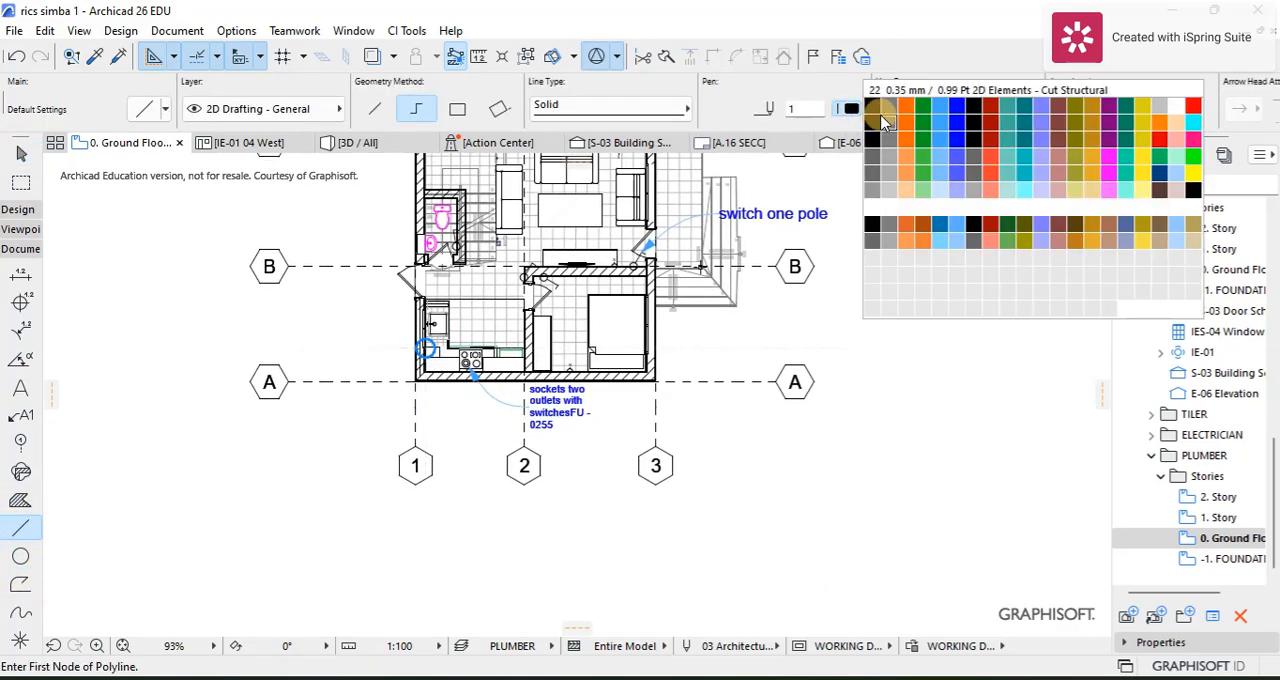
pyautogui.click(910, 112)
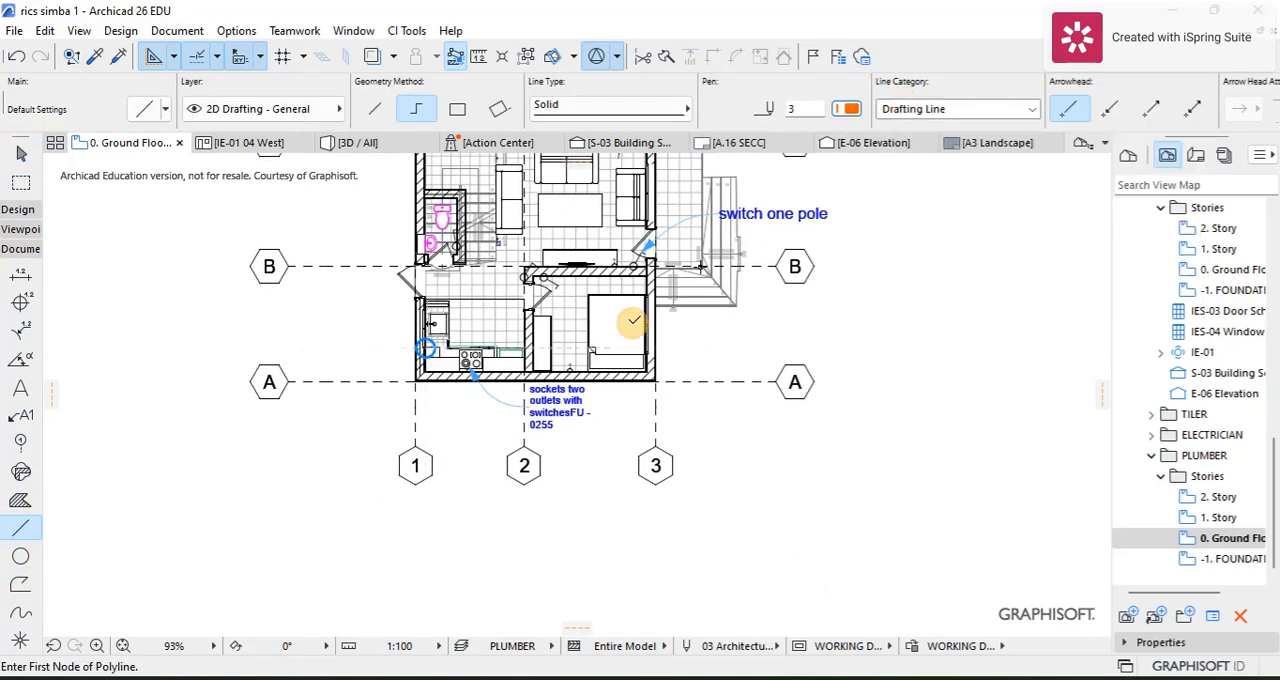
pyautogui.click(416, 406)
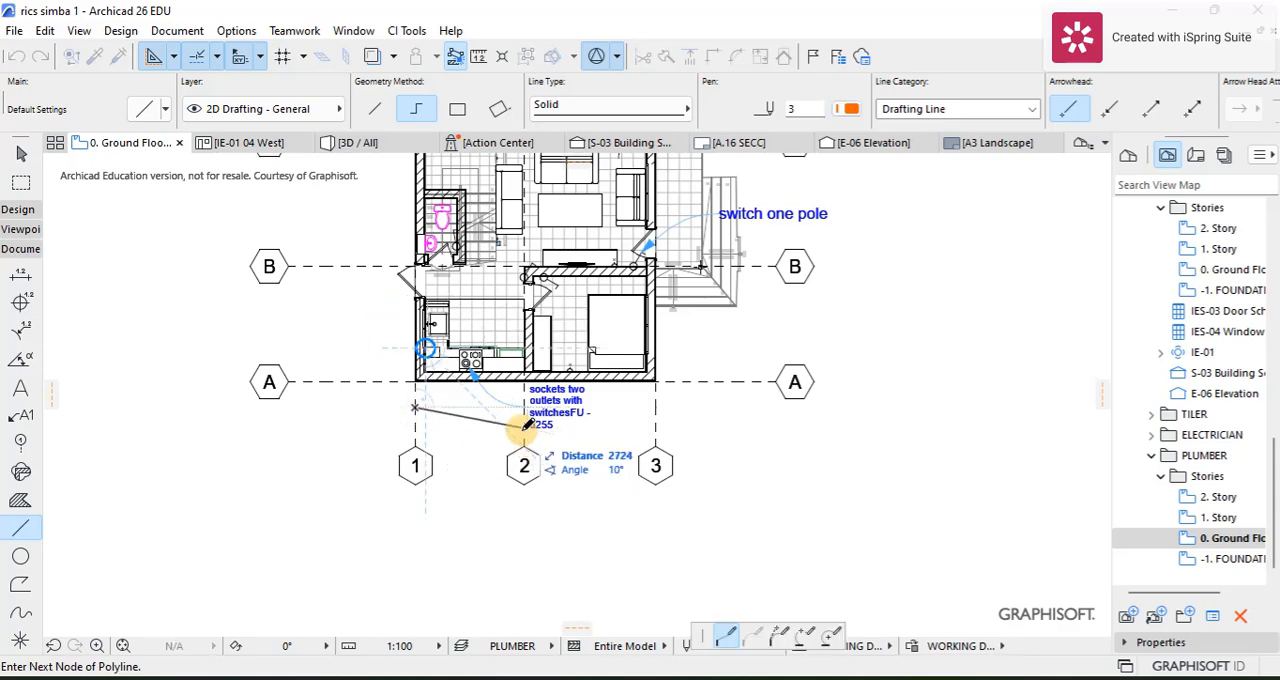
pyautogui.click(457, 108)
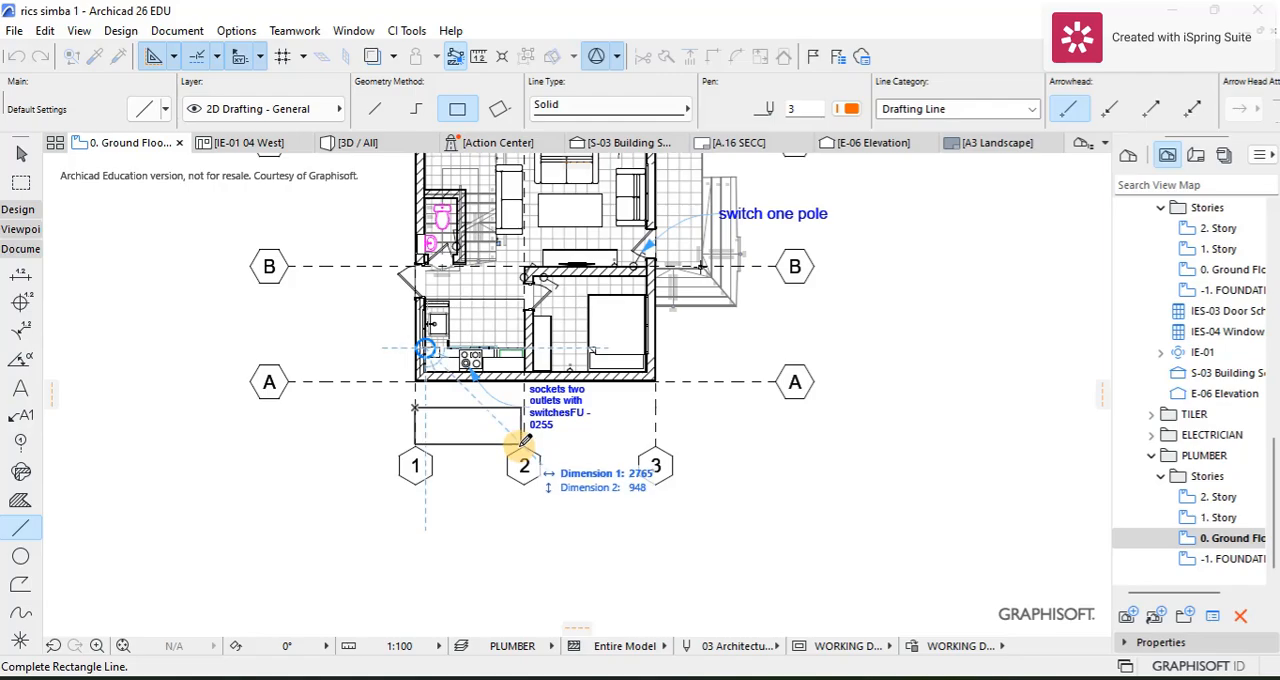
pyautogui.click(521, 443)
# Step: Draw a chained drainage line in pen 3 from behind the toilet through the outer wall and about 5809 mm along it into the rectangle
pyautogui.scroll(4, 440, 323)
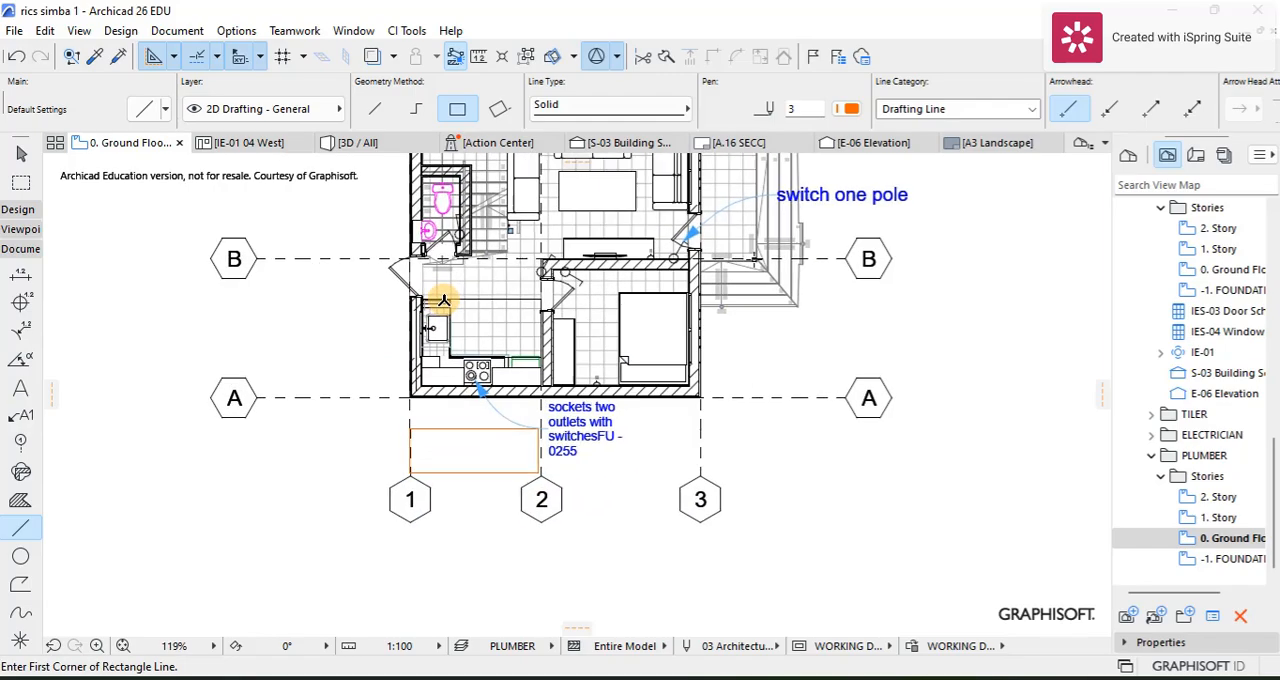
pyautogui.scroll(3, 446, 242)
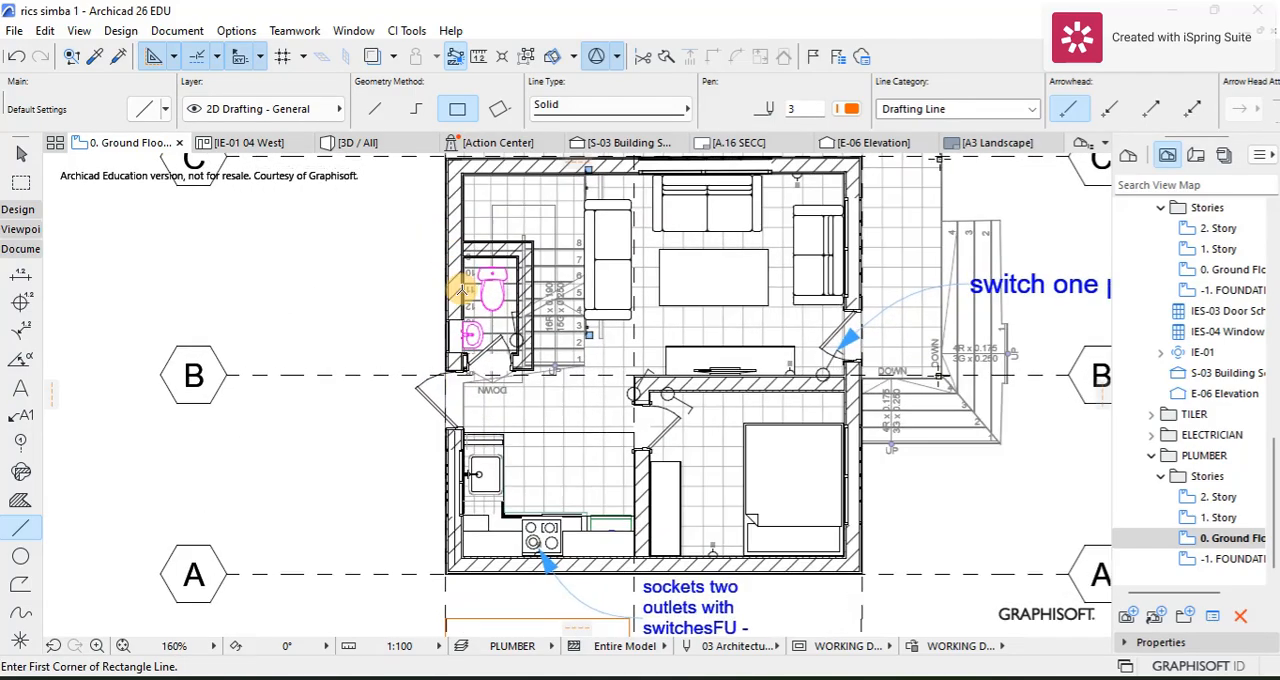
pyautogui.scroll(3, 480, 250)
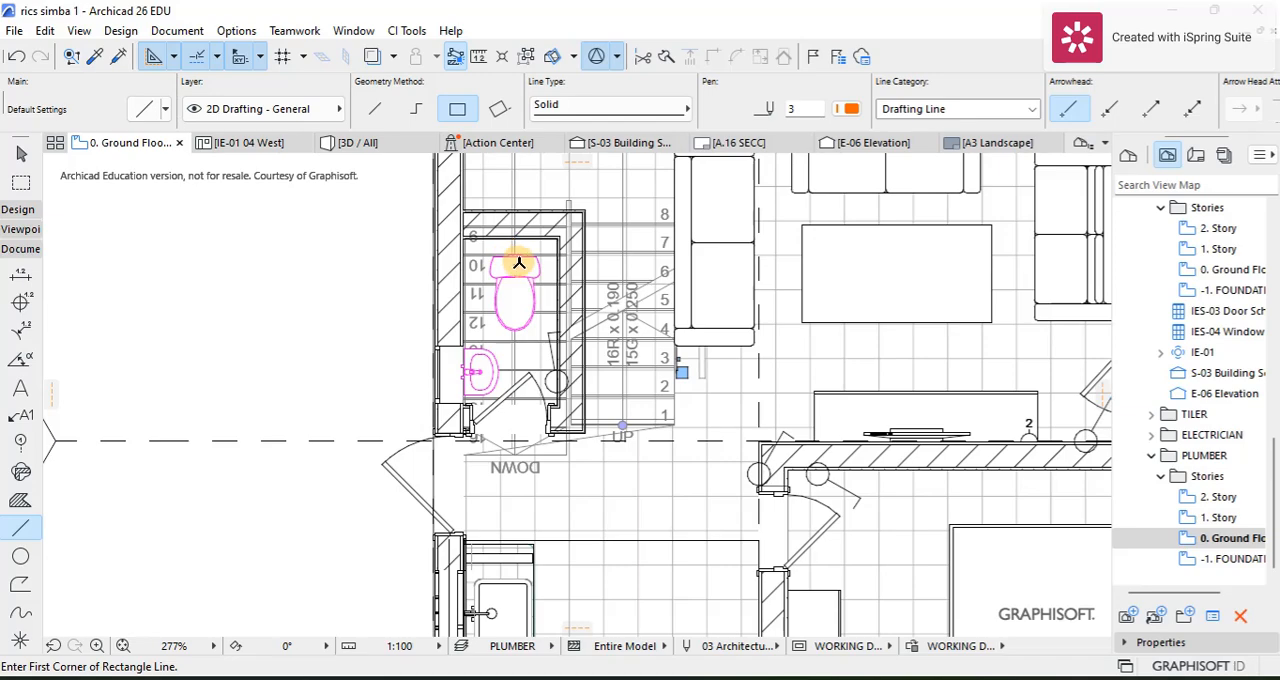
pyautogui.click(514, 255)
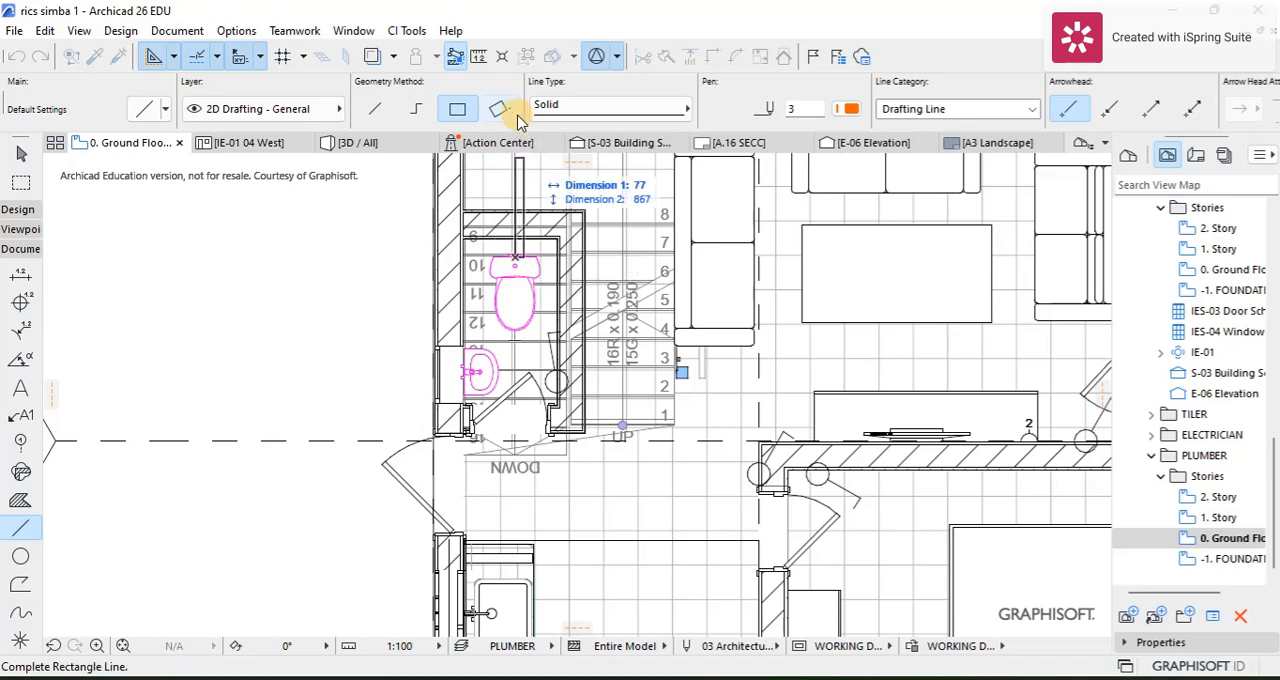
pyautogui.click(420, 109)
pyautogui.scroll(2, 514, 250)
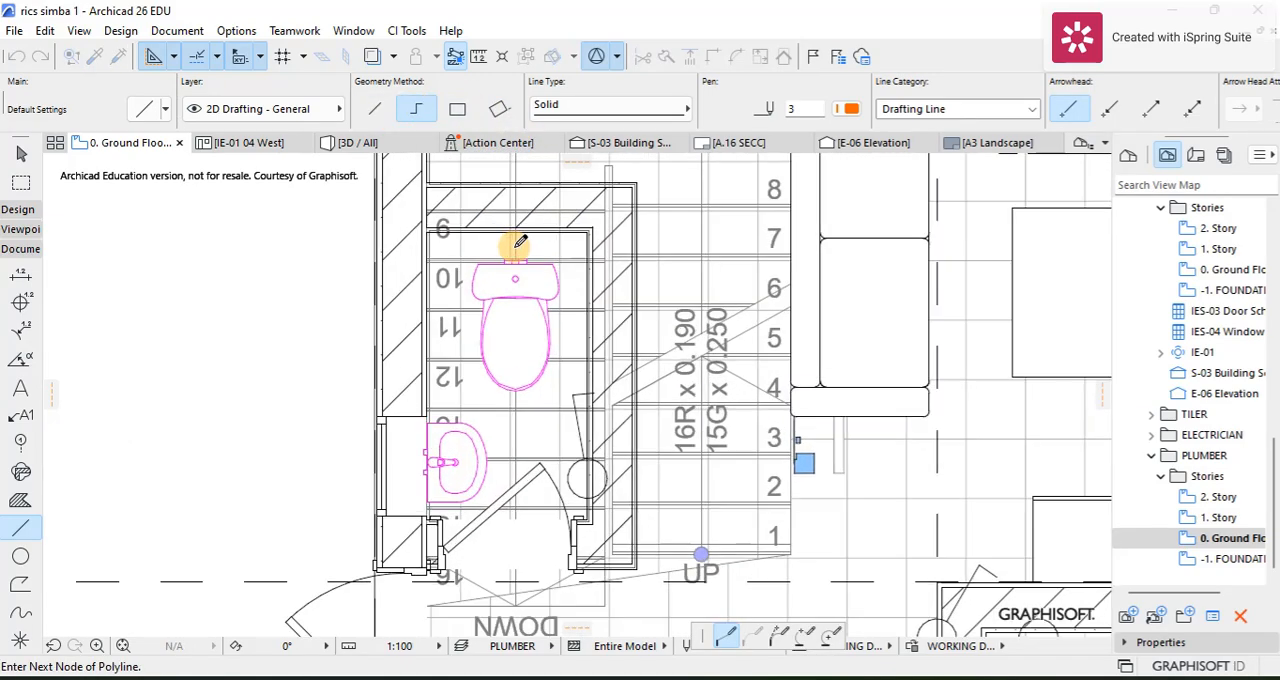
pyautogui.click(515, 238)
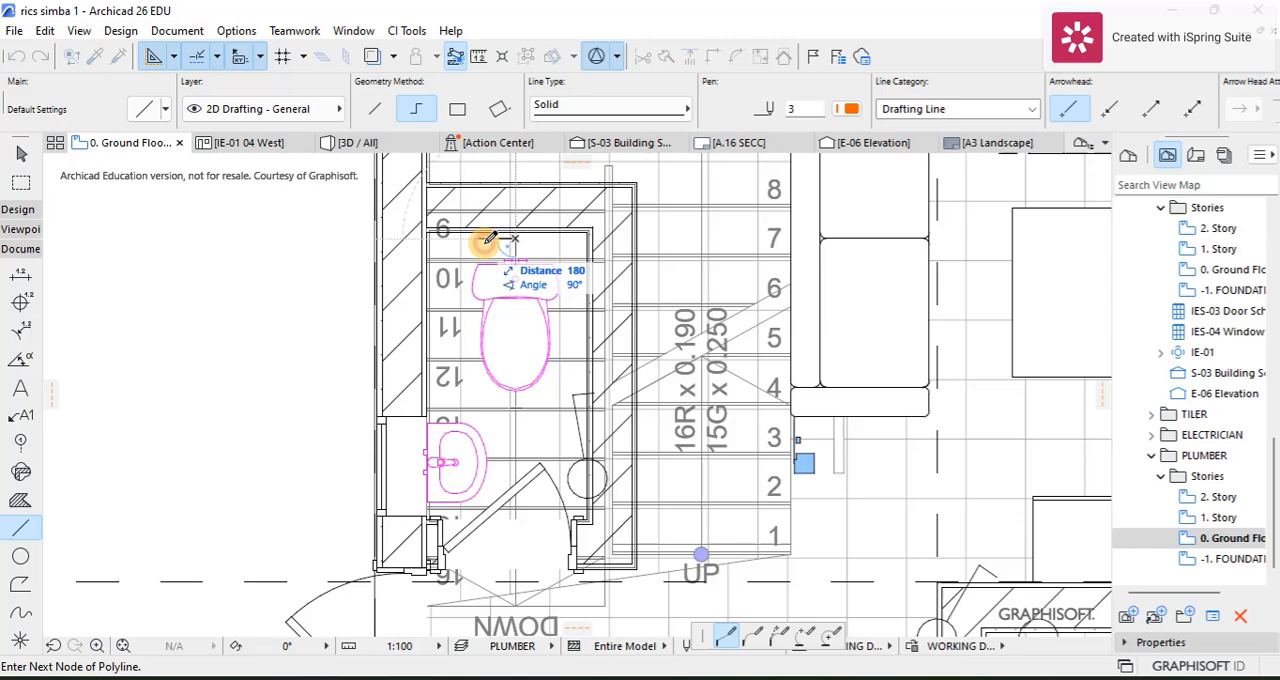
pyautogui.click(336, 238)
pyautogui.scroll(-2, 364, 386)
pyautogui.moveTo(364, 386); pyautogui.dragTo(328, 138, button='middle')
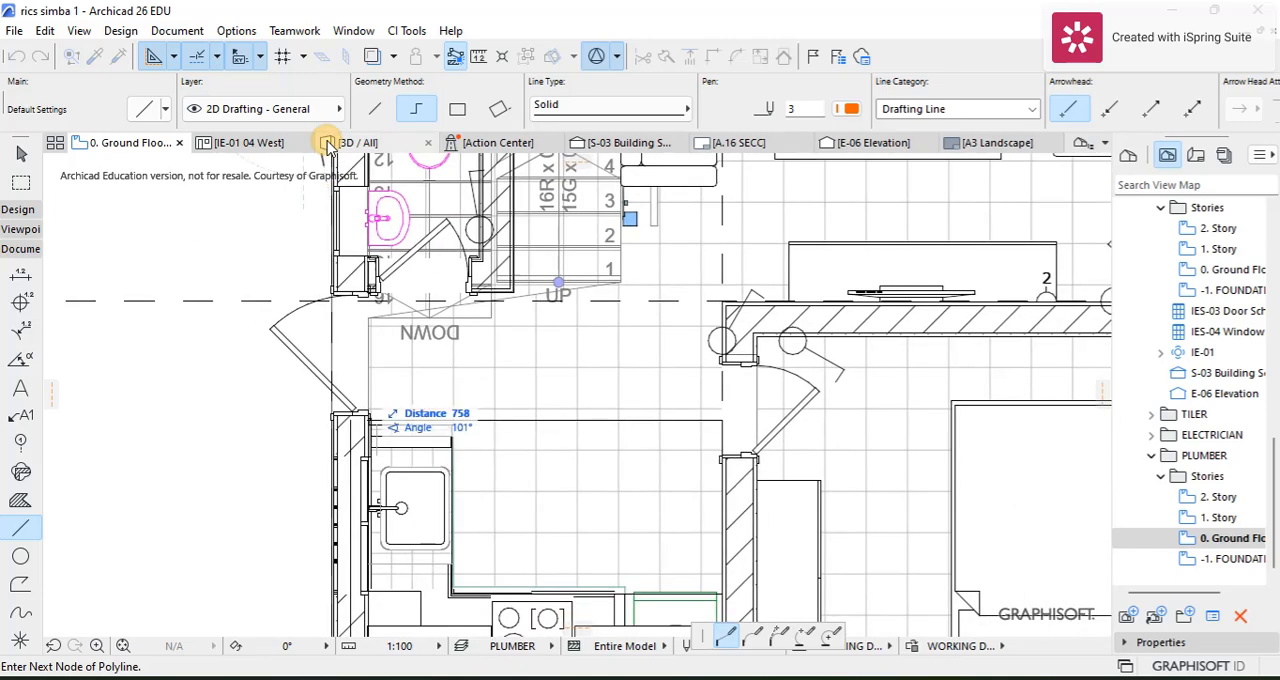
pyautogui.scroll(-3, 307, 361)
pyautogui.moveTo(307, 361); pyautogui.dragTo(341, 147, button='middle')
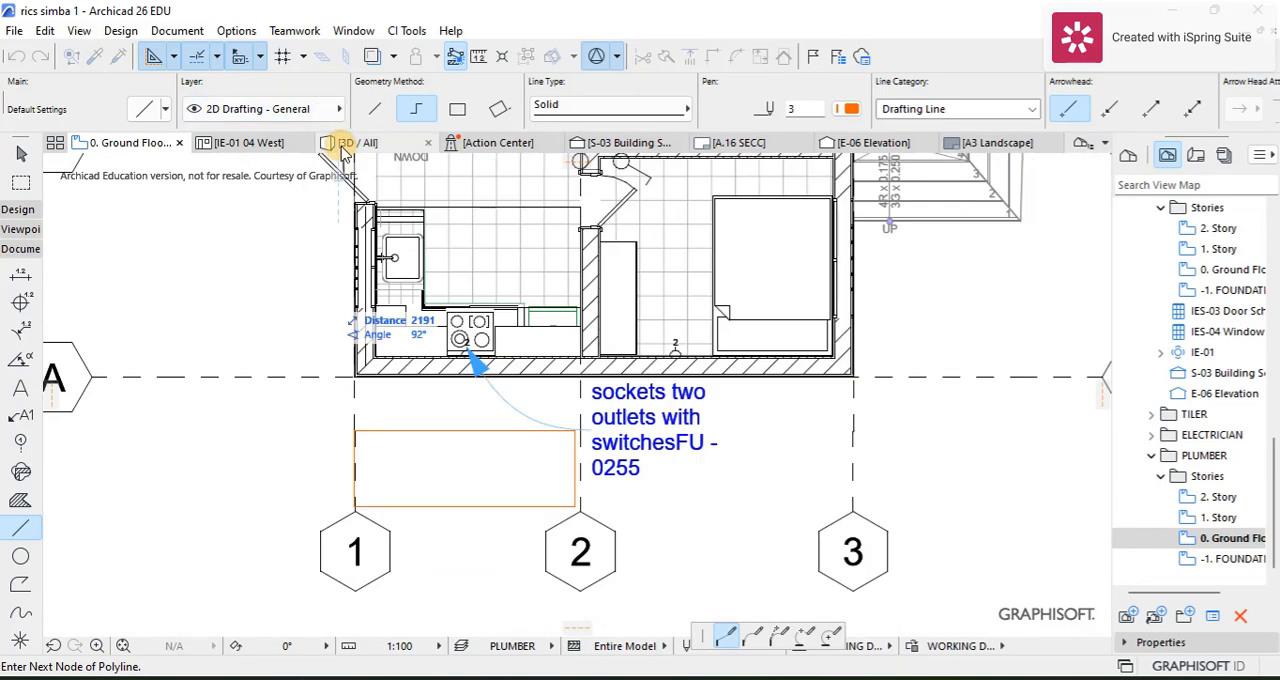
pyautogui.doubleClick(350, 455)
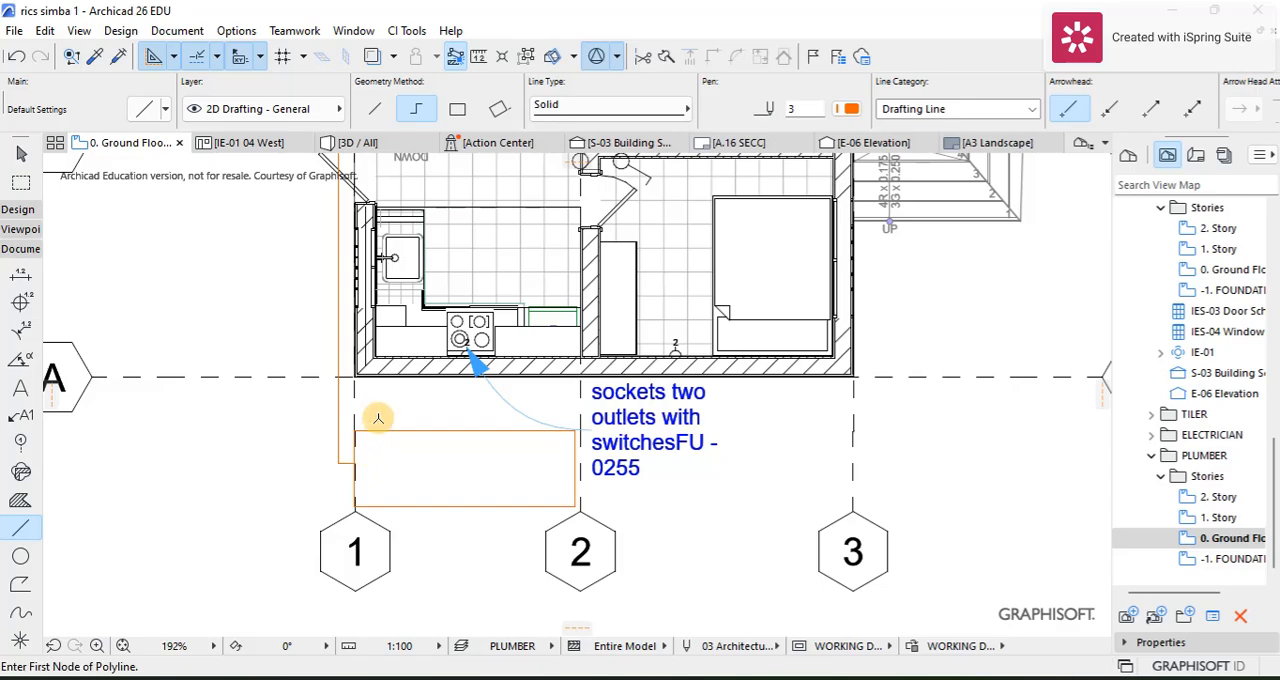
# Step: Draw a branch line about 217 mm long from the outer wall at the washbasin to the drainage line outside
pyautogui.scroll(-2, 379, 391)
pyautogui.moveTo(371, 192); pyautogui.dragTo(400, 250, button='middle')
pyautogui.scroll(4, 408, 280)
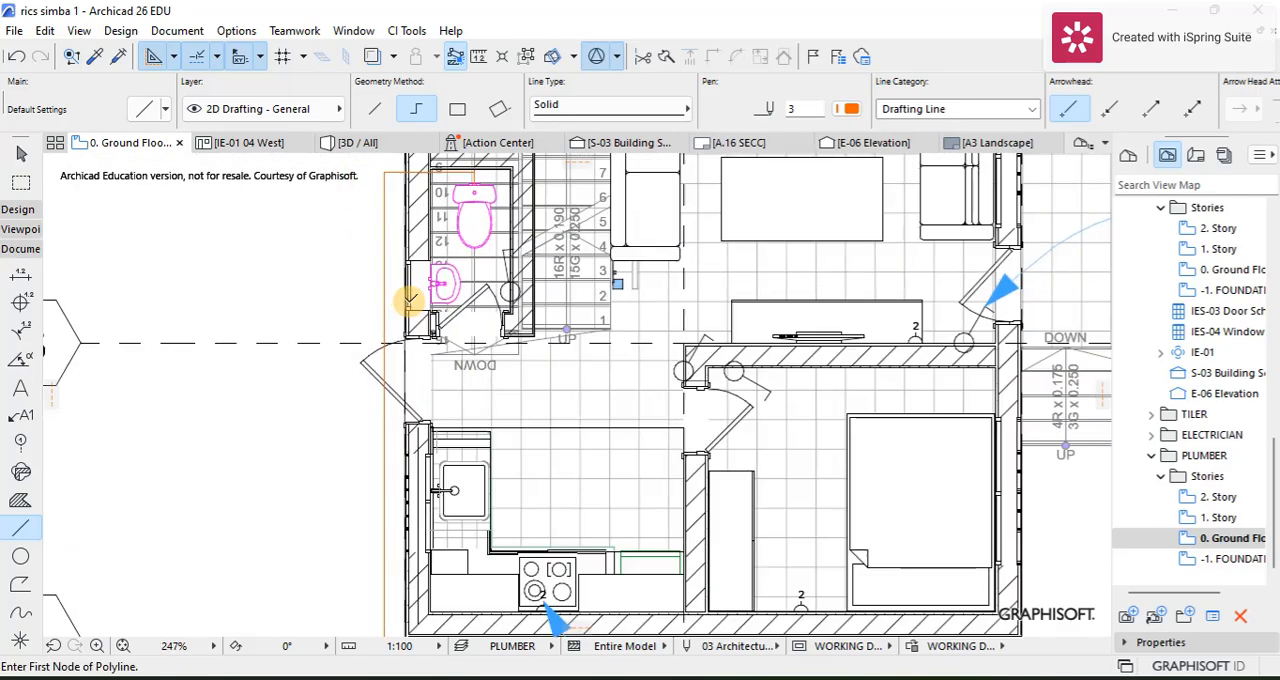
pyautogui.click(407, 283)
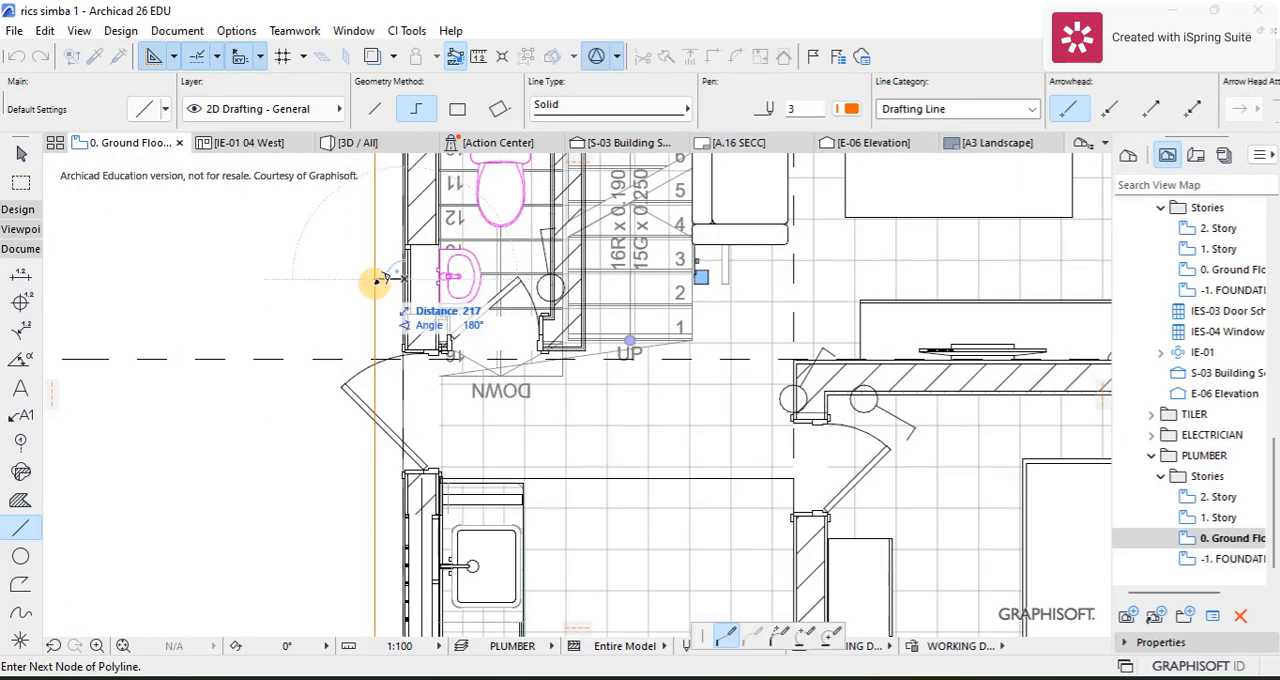
pyautogui.doubleClick(377, 280)
# Step: Draw a branch line about 205 mm long from the outer wall at the kitchen sink to the drainage line
pyautogui.scroll(5, 400, 430)
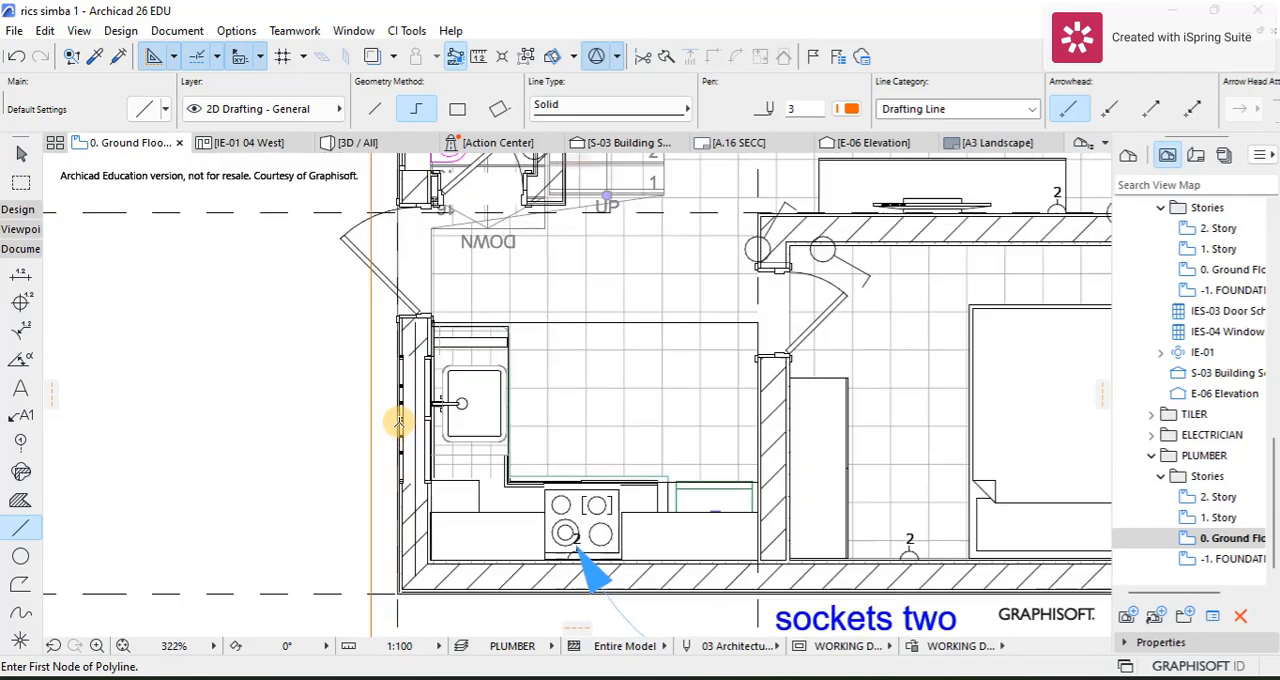
pyautogui.click(397, 405)
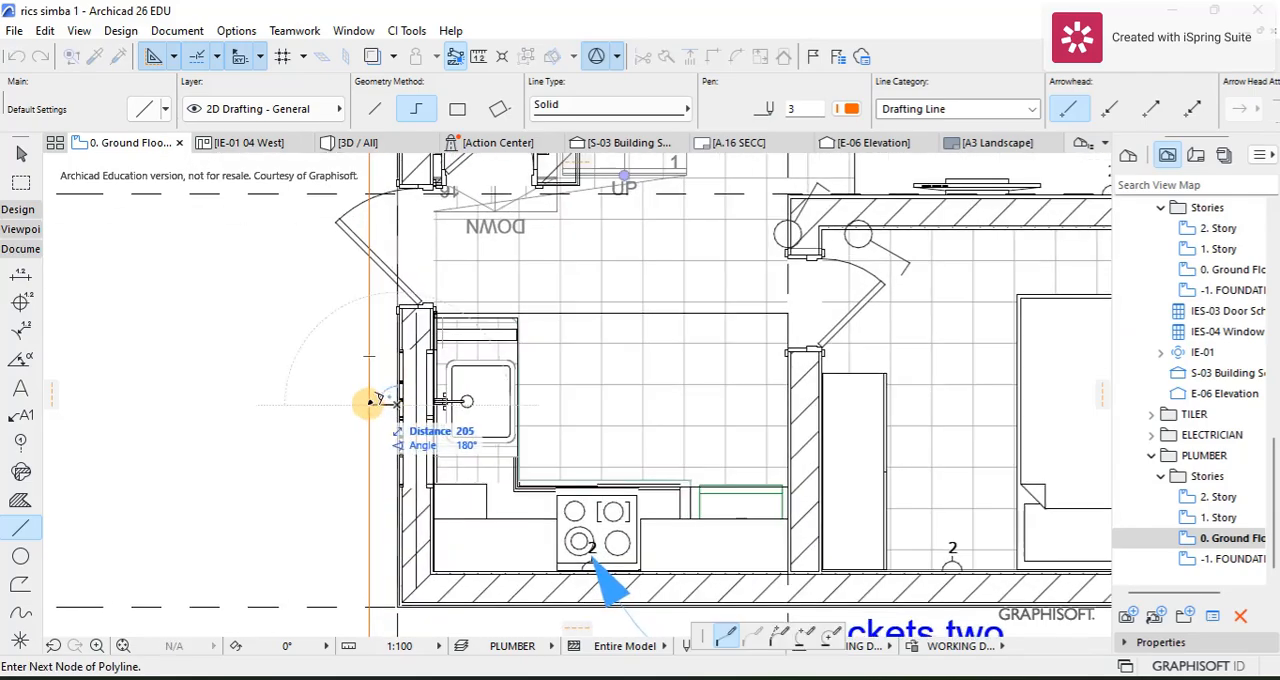
pyautogui.press('Escape')
pyautogui.scroll(-5, 370, 402)
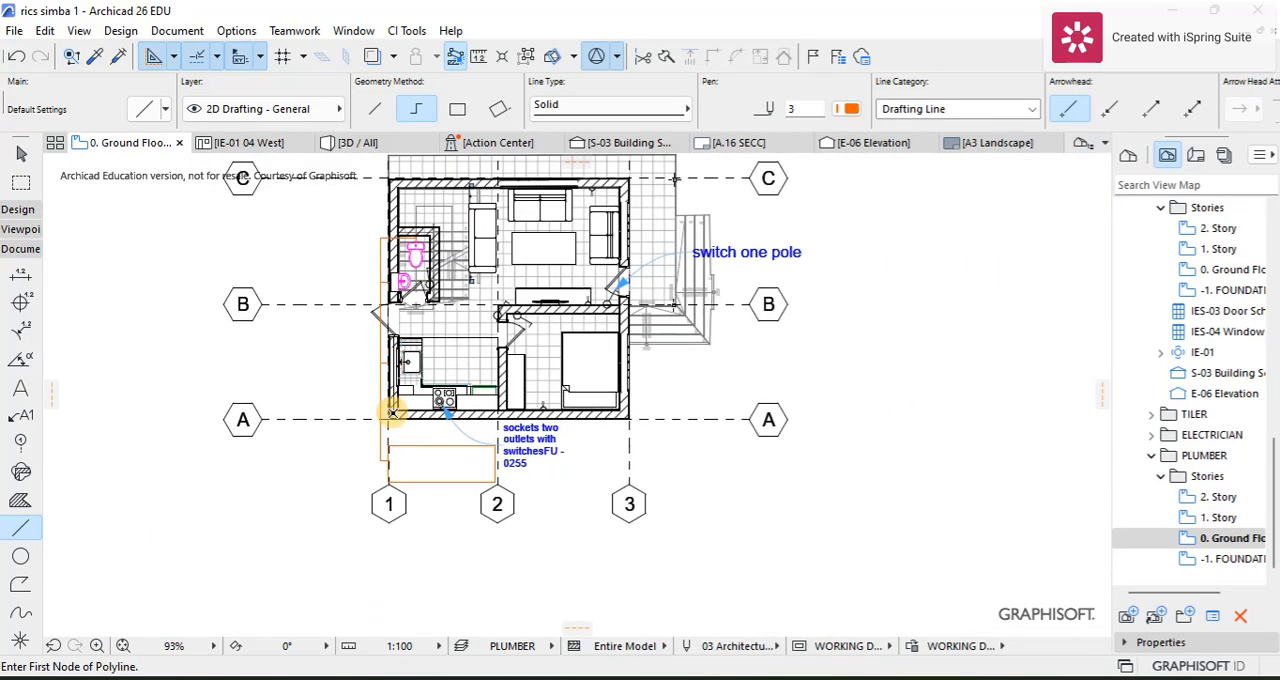
# Step: Draw a rectangle about 2000 by 1600 mm in pen 6 from grid line 1, against the paved strip outside the grid line C wall
pyautogui.scroll(3, 392, 412)
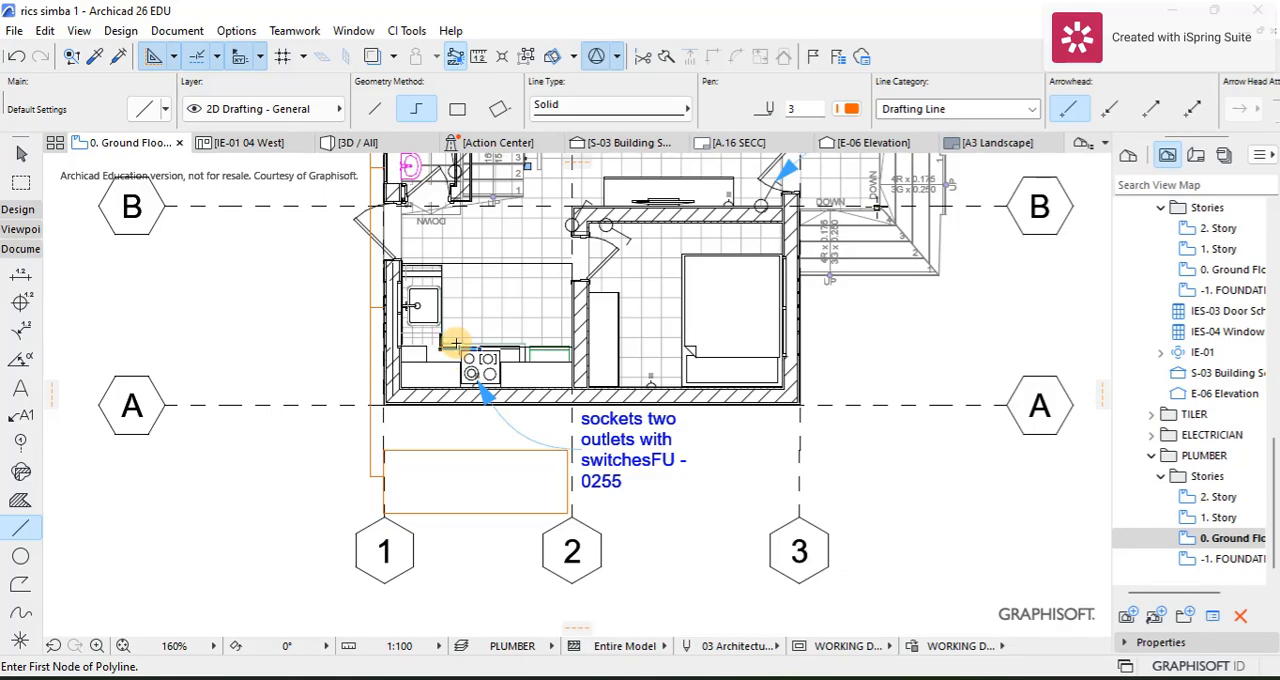
pyautogui.scroll(5, 340, 288)
pyautogui.scroll(-5, 380, 280)
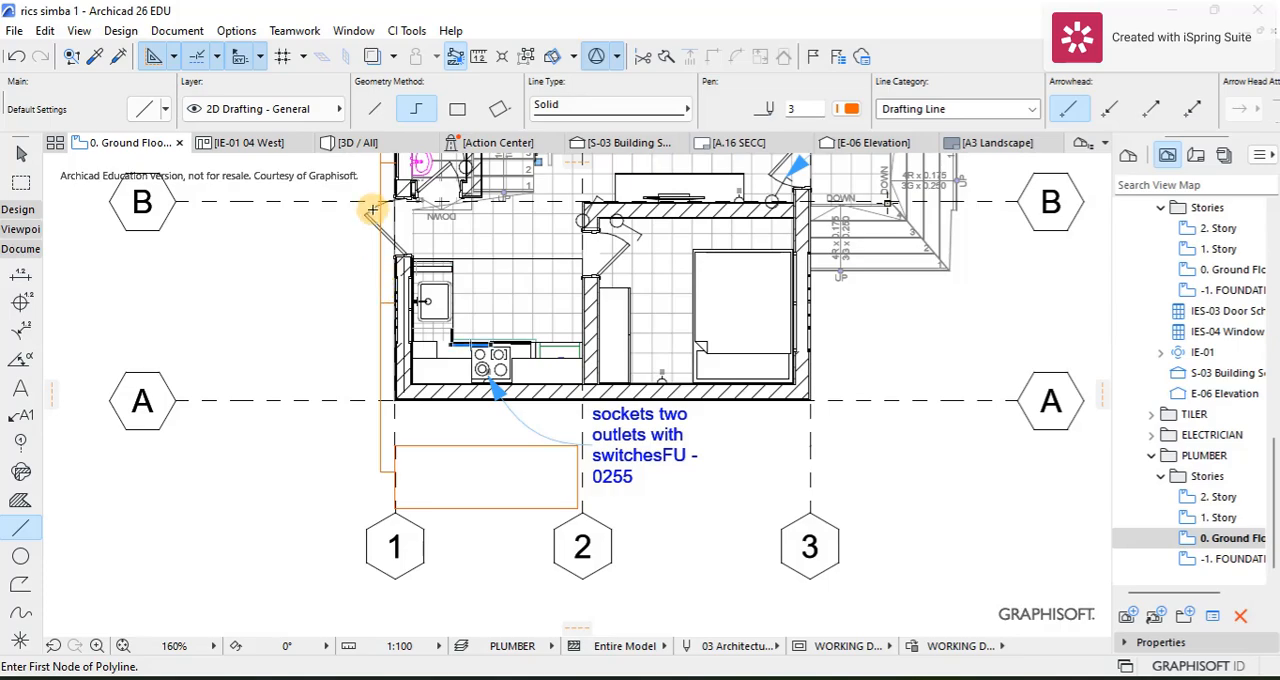
pyautogui.scroll(-3, 371, 209)
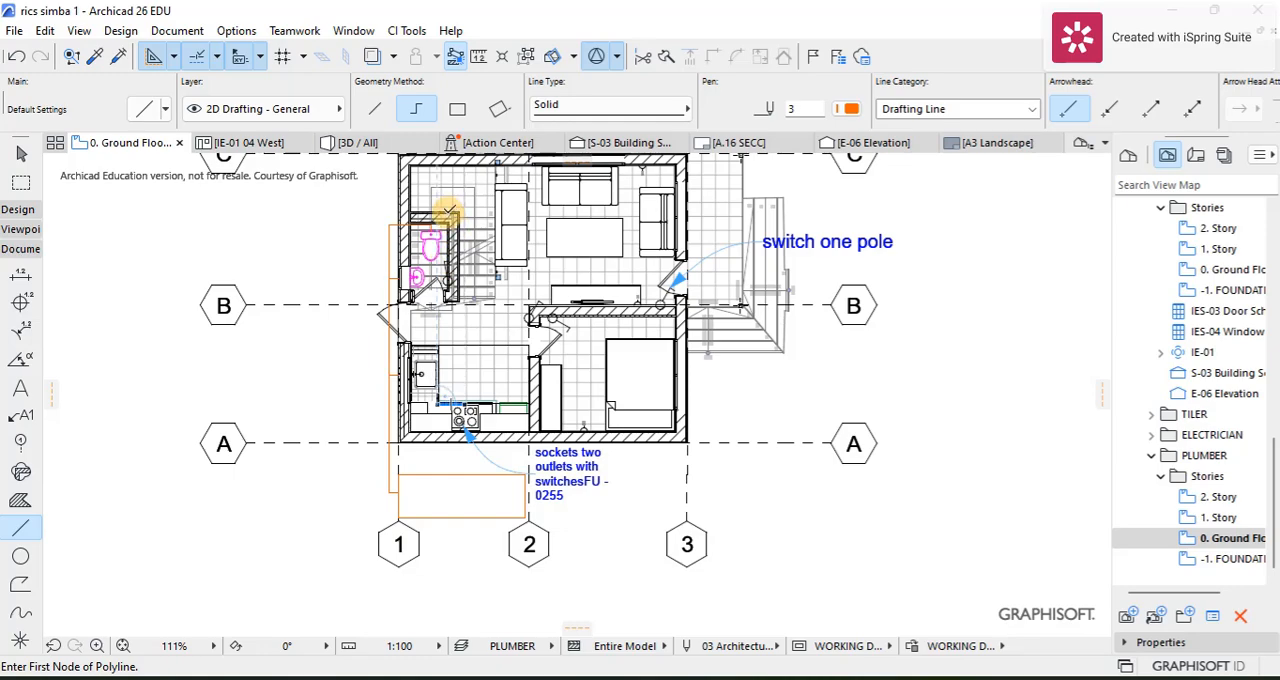
pyautogui.moveTo(437, 259); pyautogui.dragTo(418, 445, button='middle')
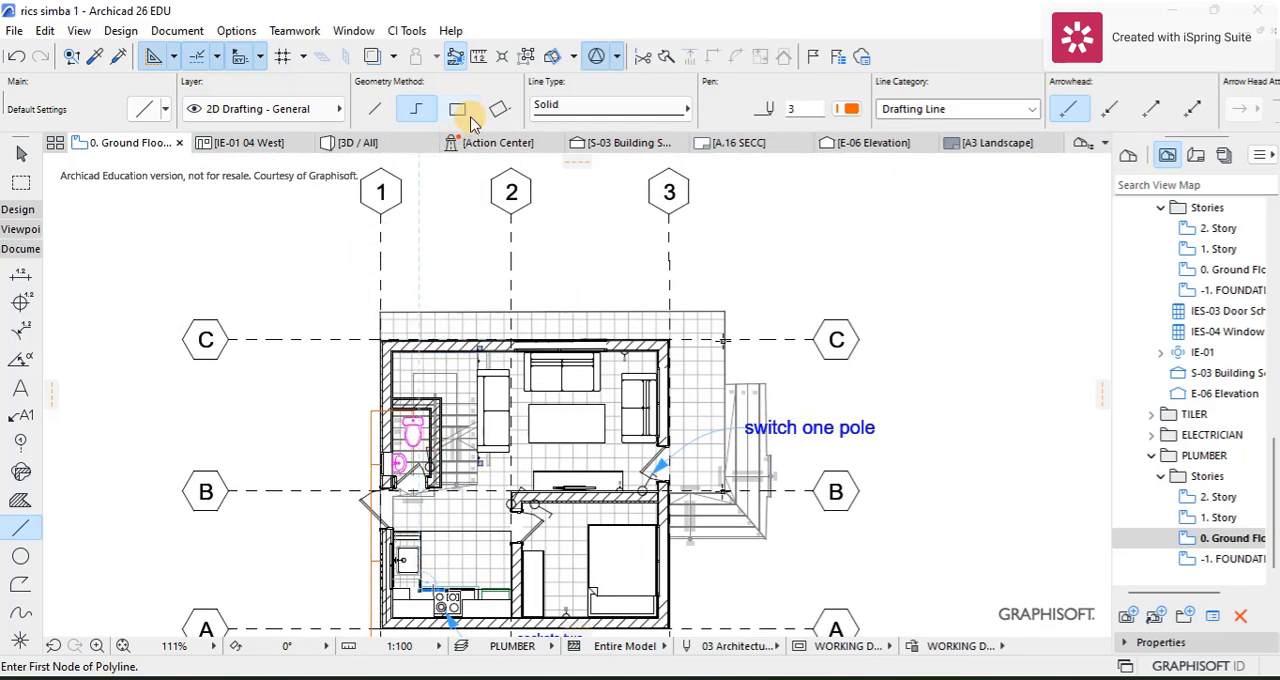
pyautogui.click(848, 108)
pyautogui.click(967, 119)
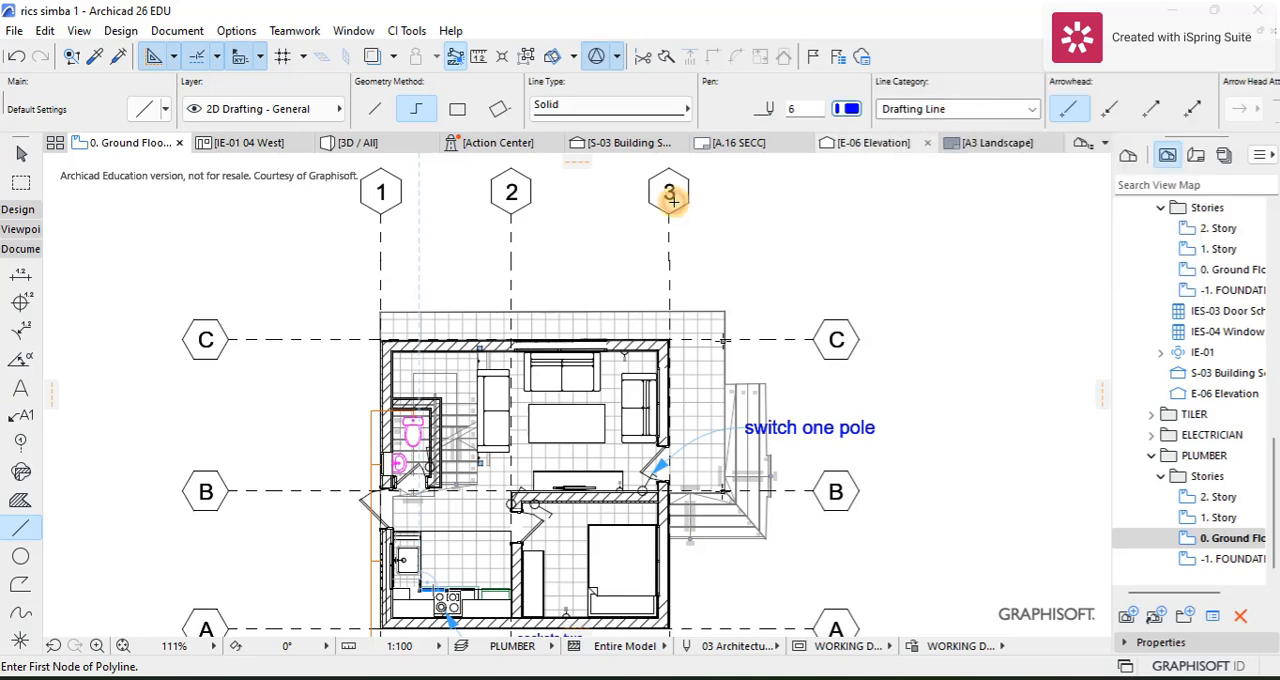
pyautogui.click(380, 237)
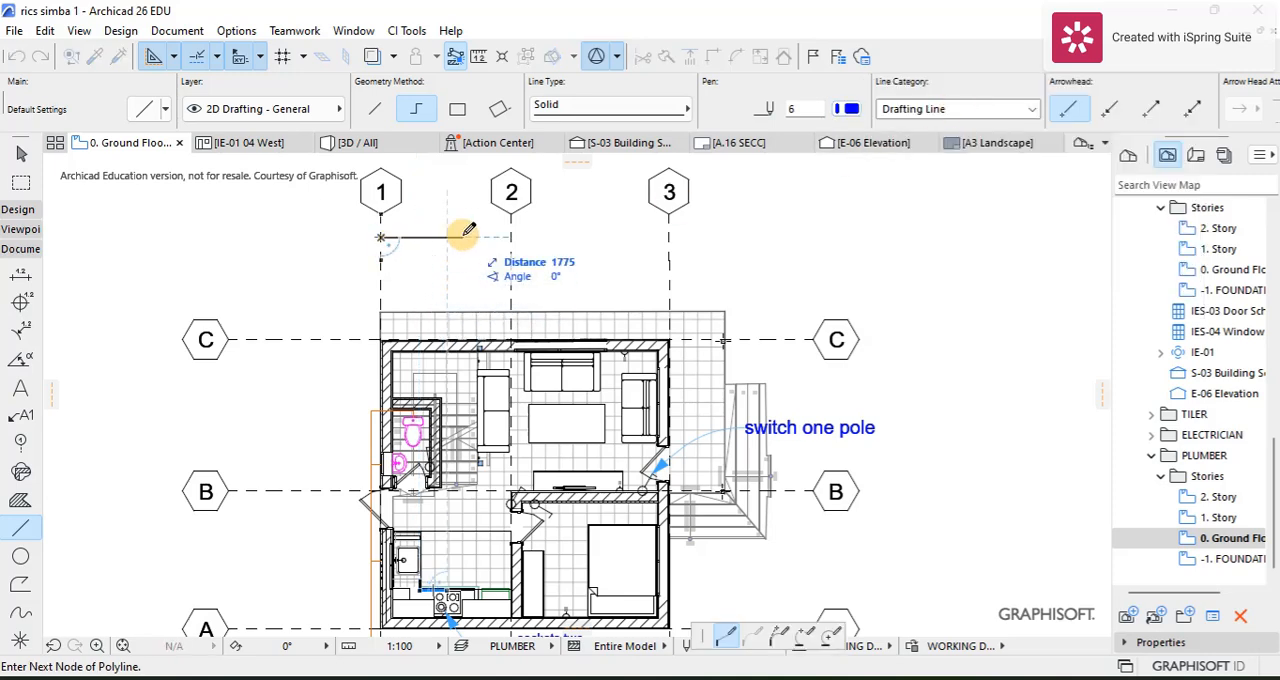
pyautogui.click(457, 109)
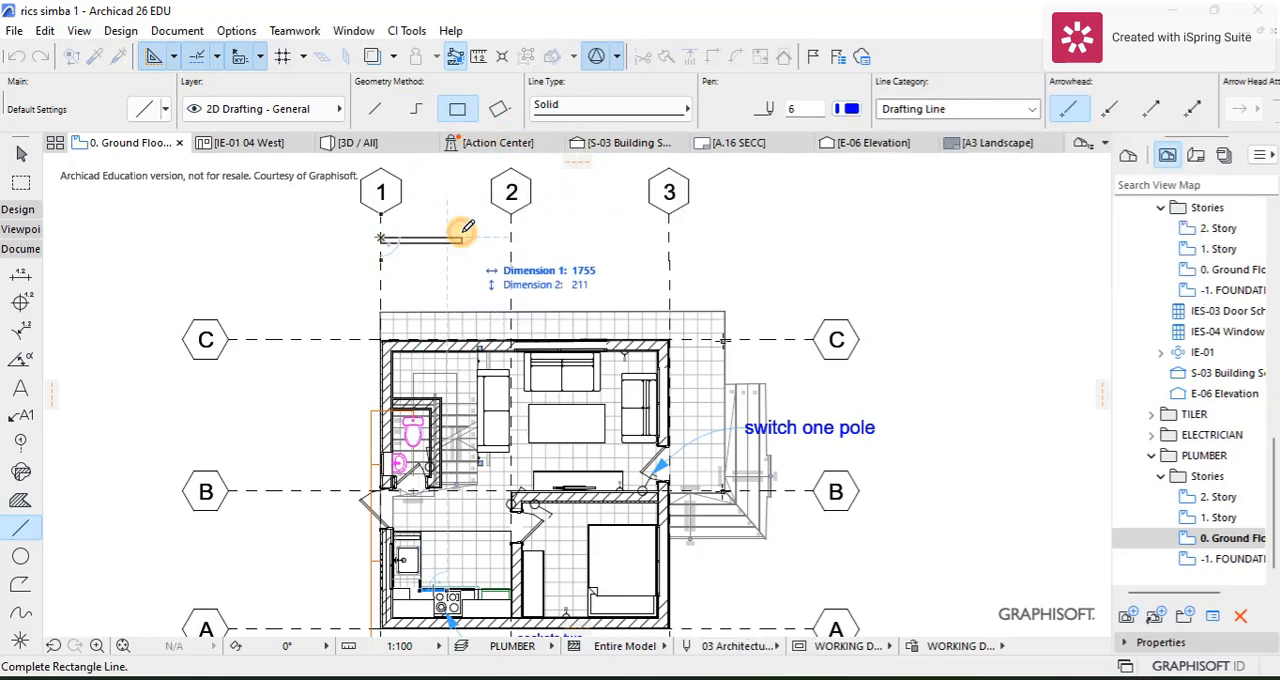
pyautogui.click(477, 310)
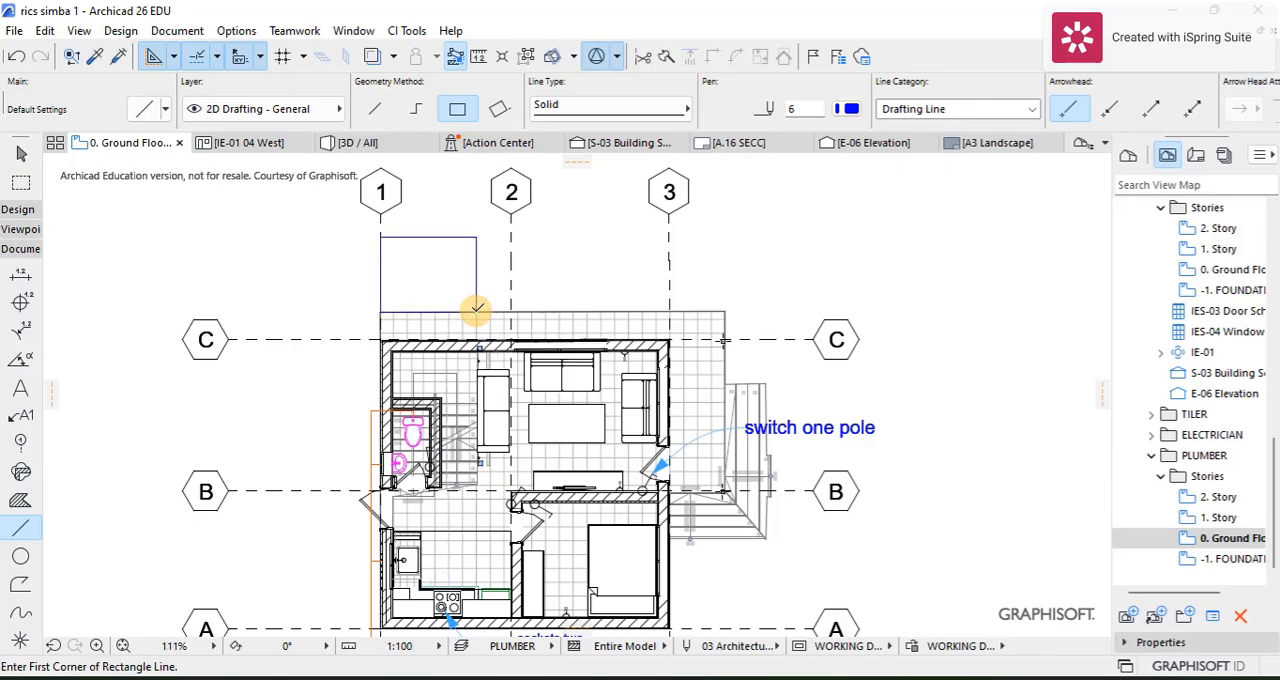
# Step: Switch the Line tool to chained polylines and try to start a pipe line at the blue rectangle's edge nearest the building
pyautogui.scroll(3, 450, 280)
pyautogui.scroll(-4, 425, 215)
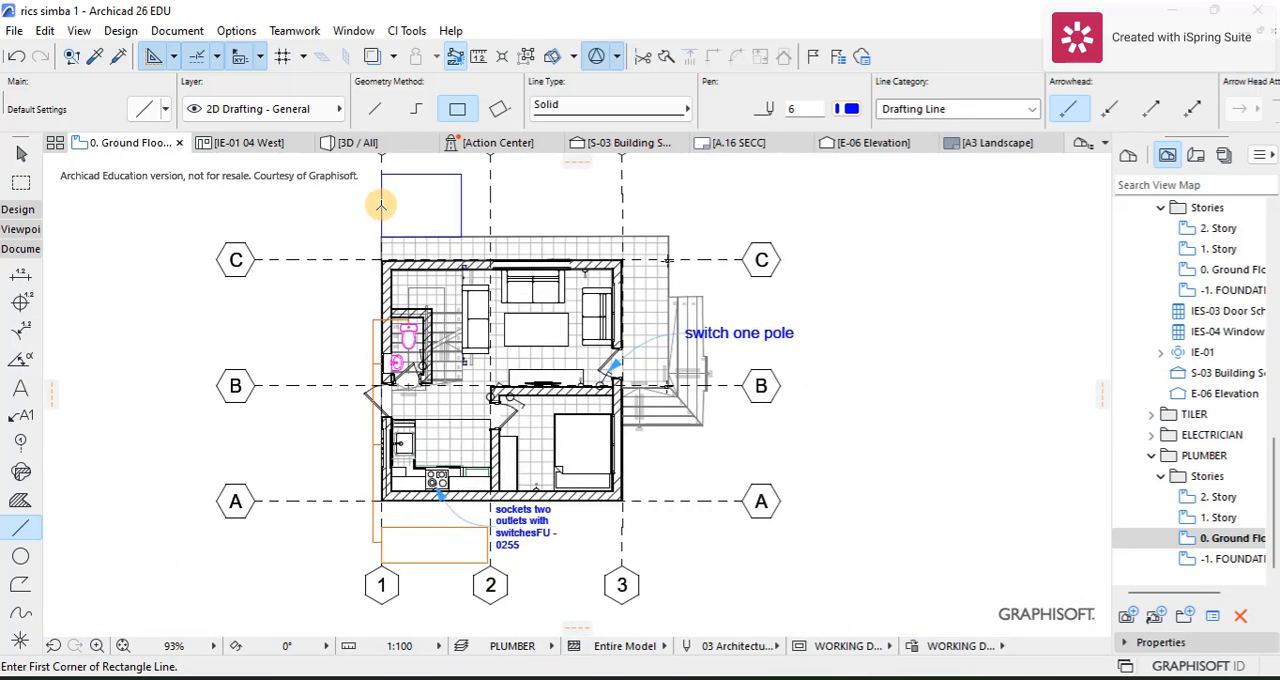
pyautogui.scroll(4, 383, 218)
pyautogui.scroll(1, 383, 218)
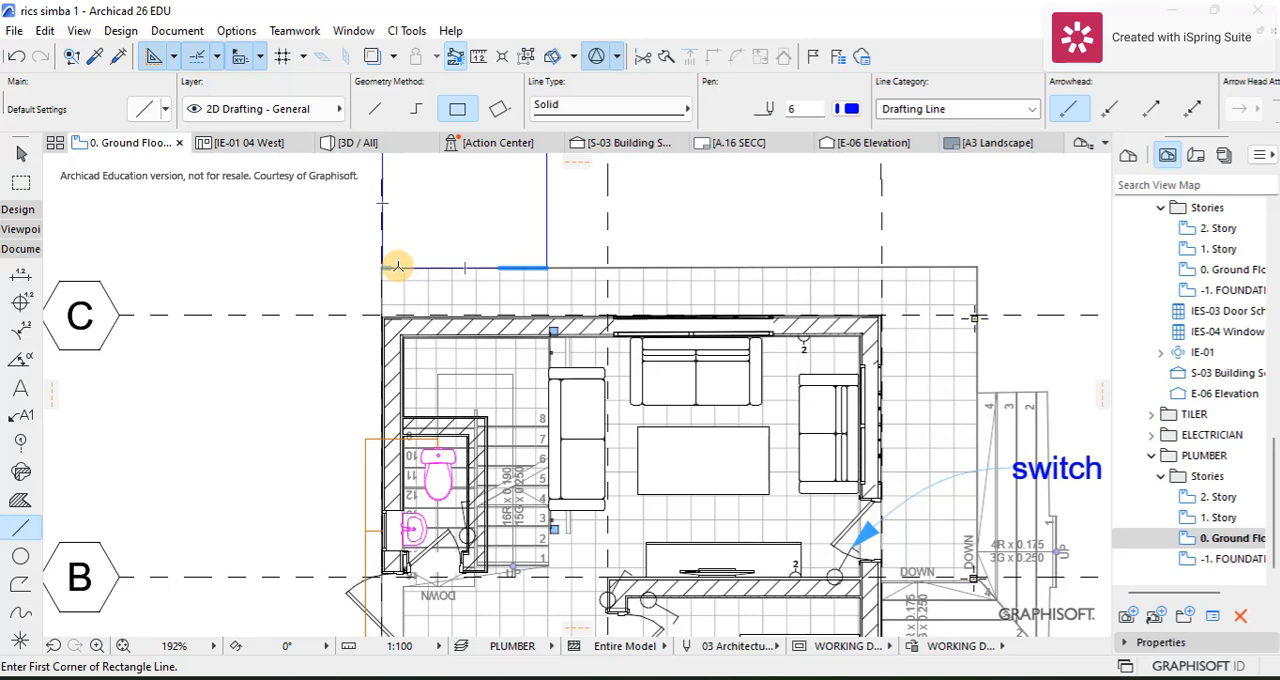
pyautogui.click(397, 266)
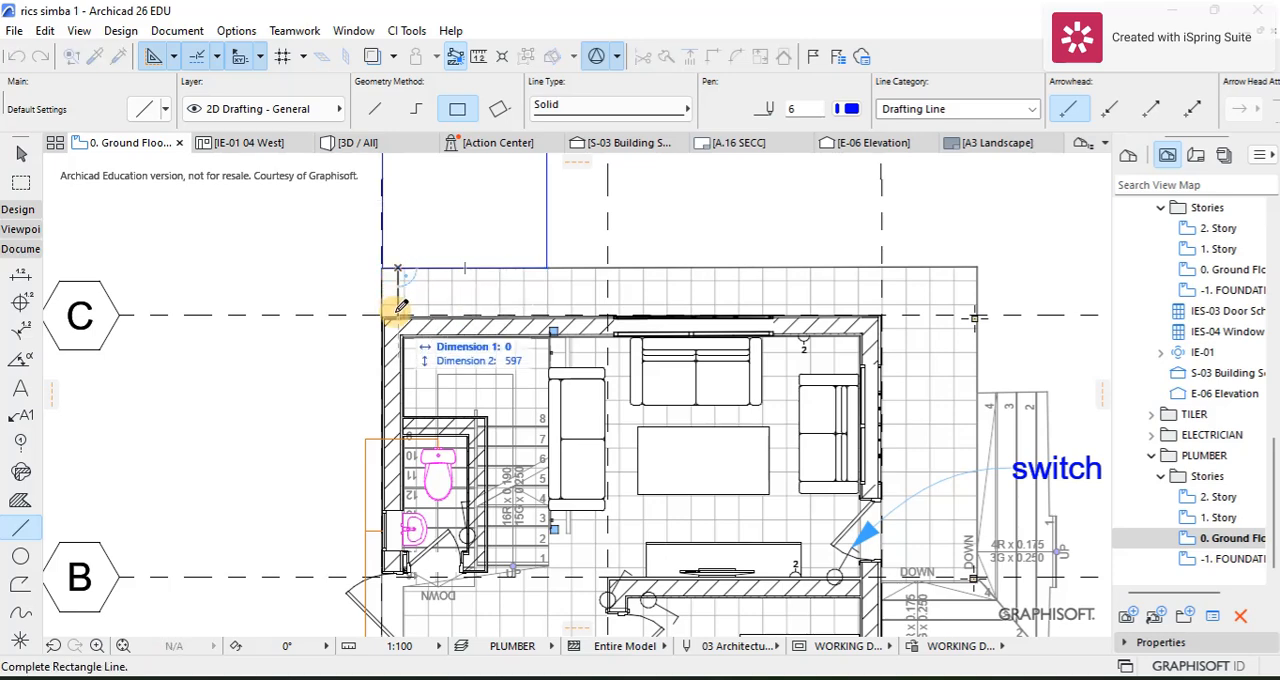
pyautogui.click(418, 110)
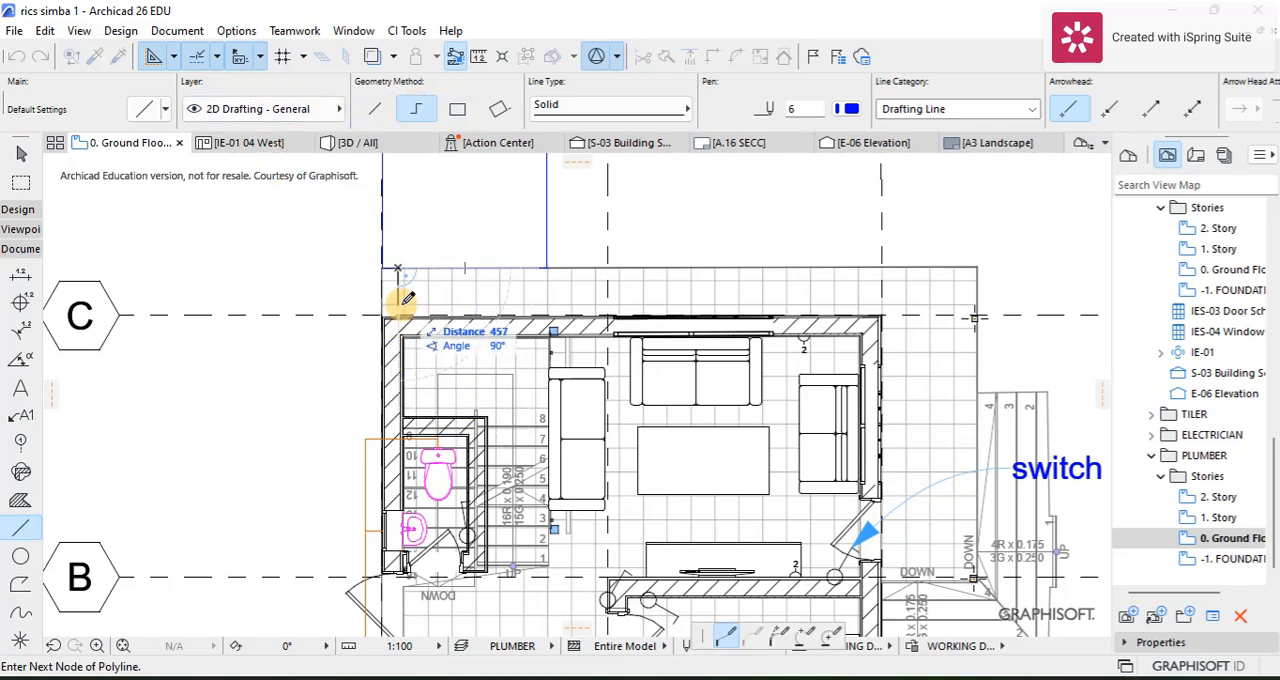
pyautogui.press('Escape')
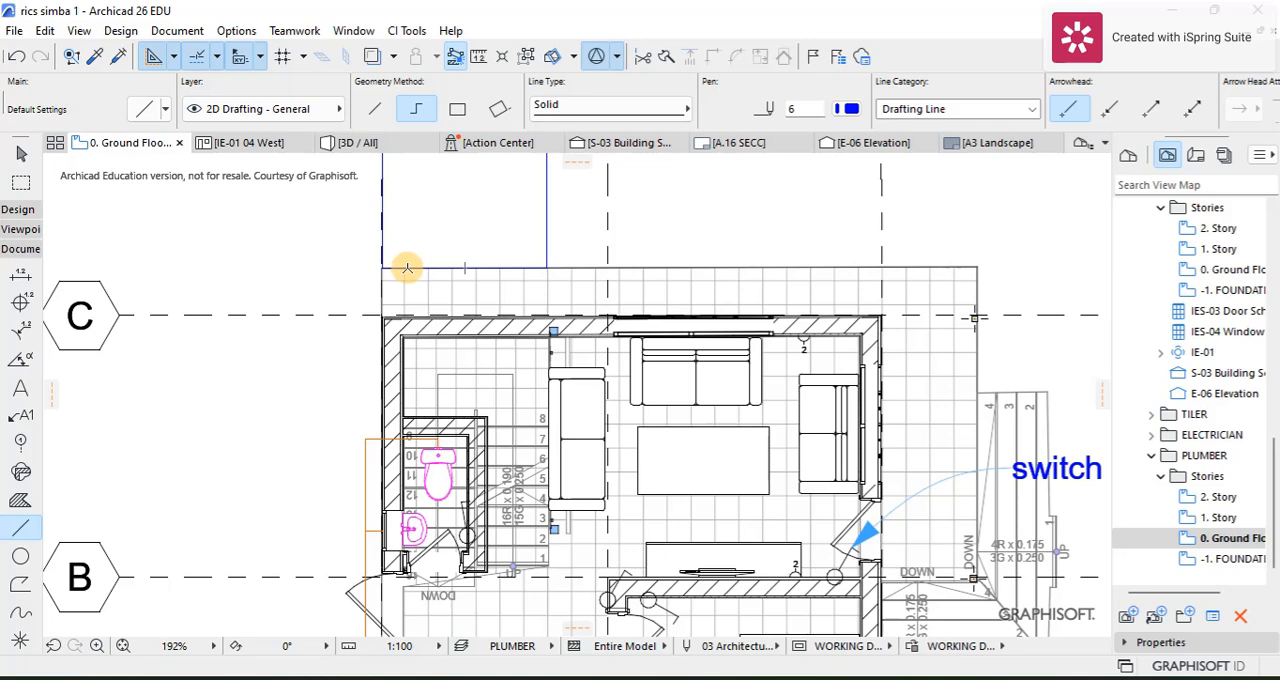
# Step: Draw a pen 6 supply line from the blue rectangle's corner on grid line 1, about 5409 mm along the outer wall and in to the kitchen sink
pyautogui.click(407, 268)
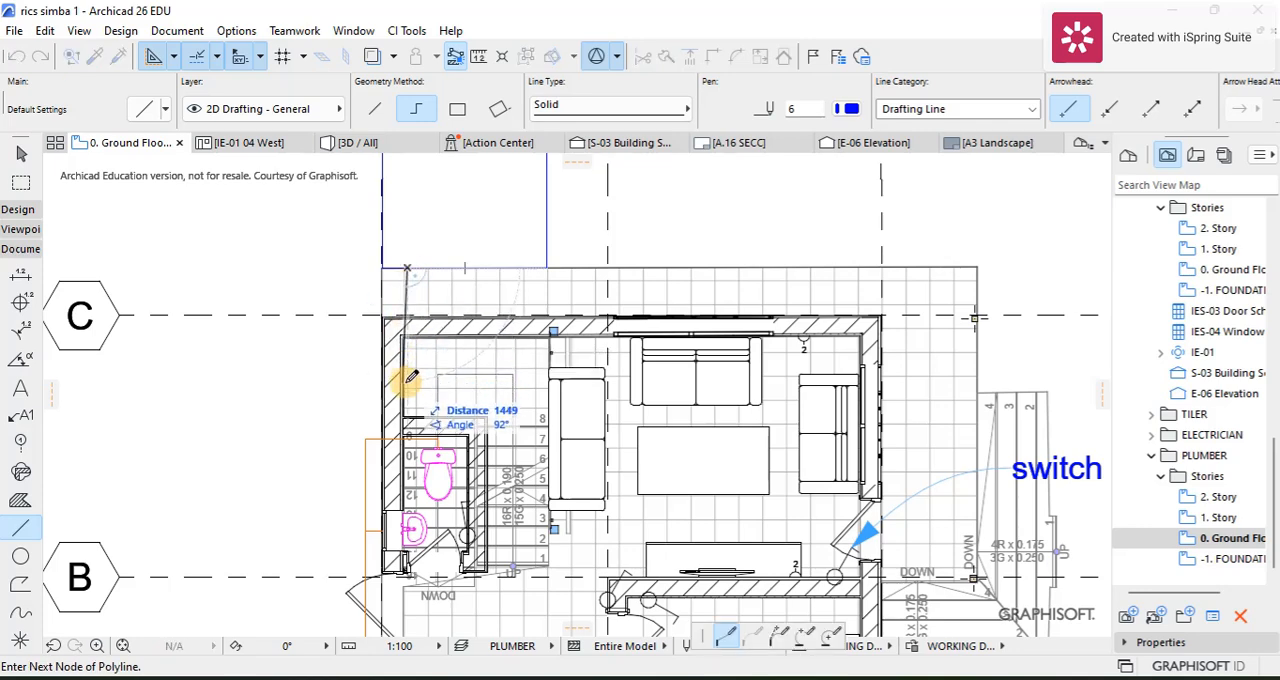
pyautogui.press('Escape')
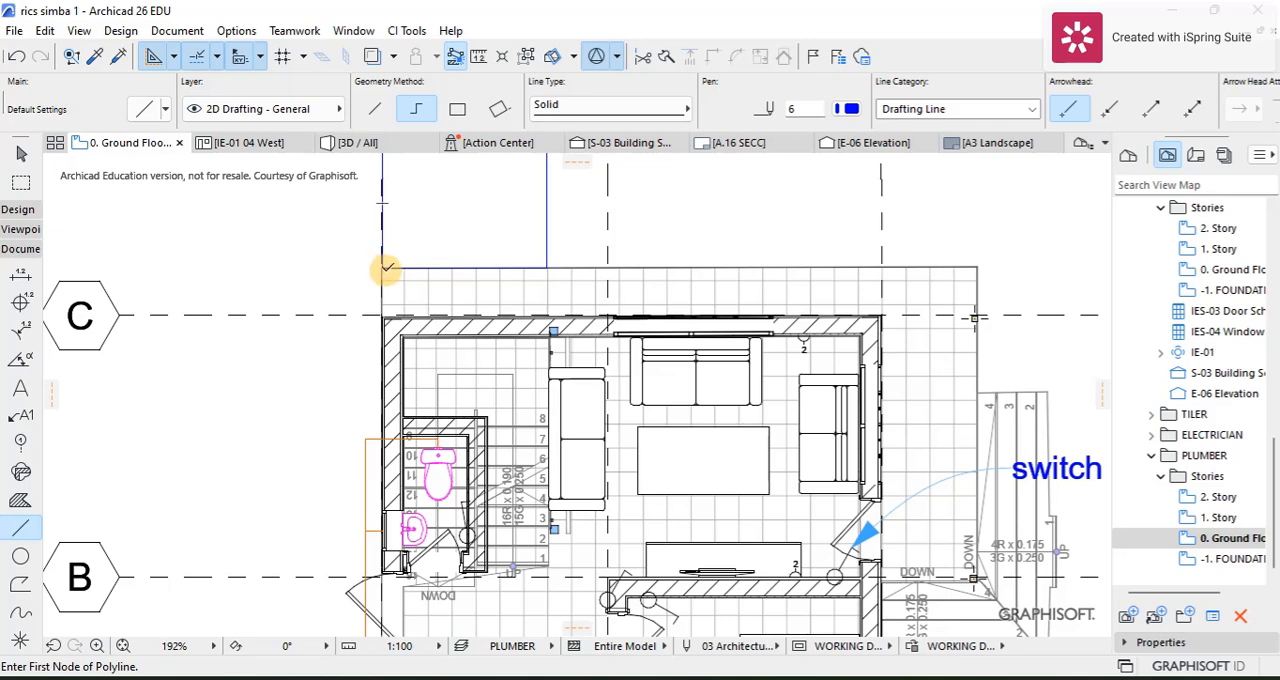
pyautogui.click(384, 268)
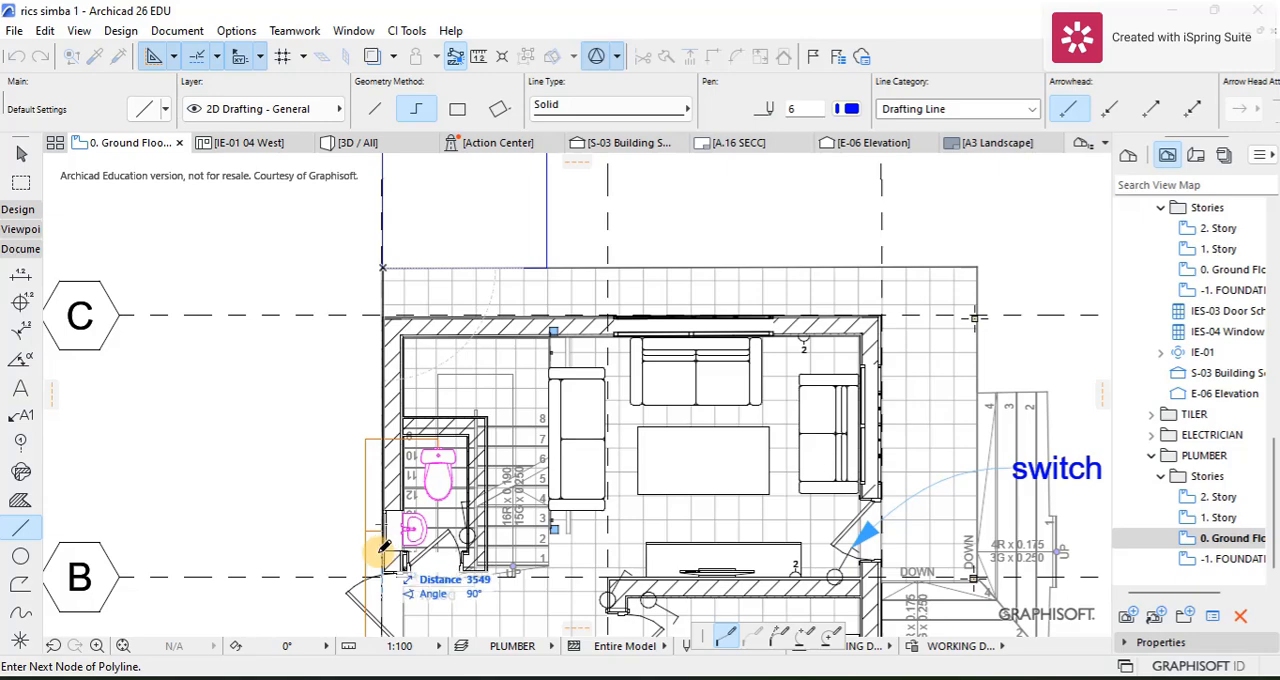
pyautogui.scroll(-5, 383, 548)
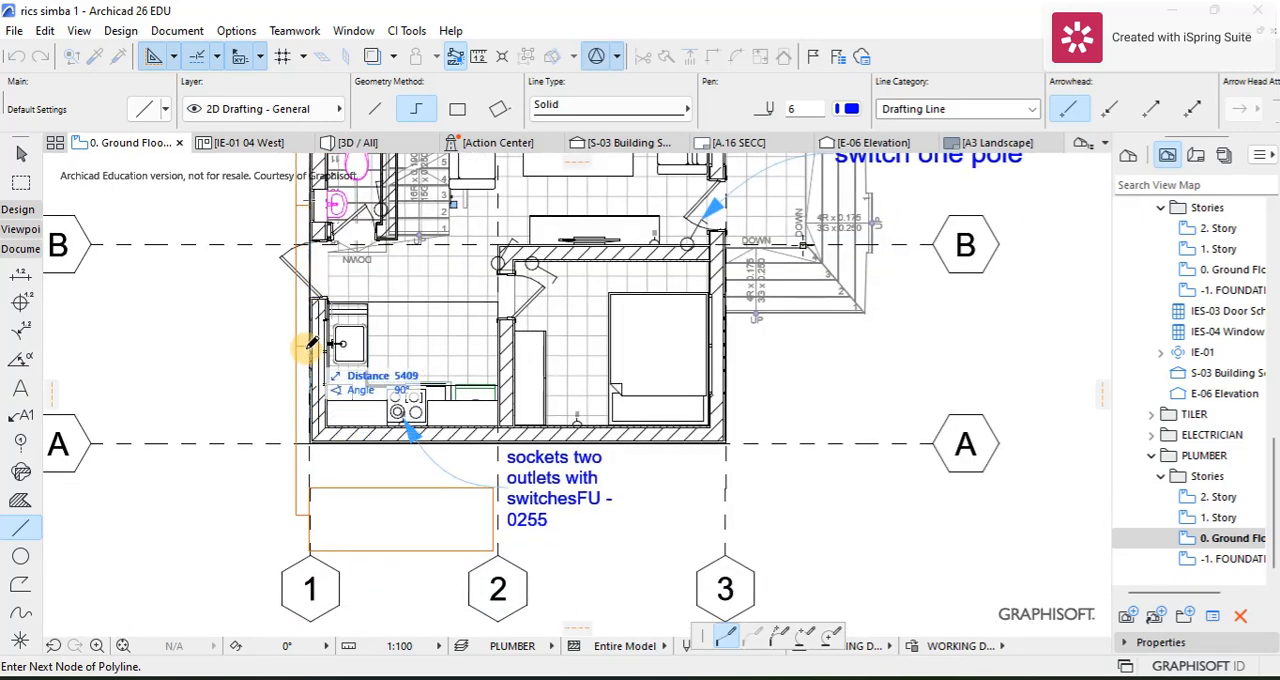
pyautogui.scroll(4, 310, 345)
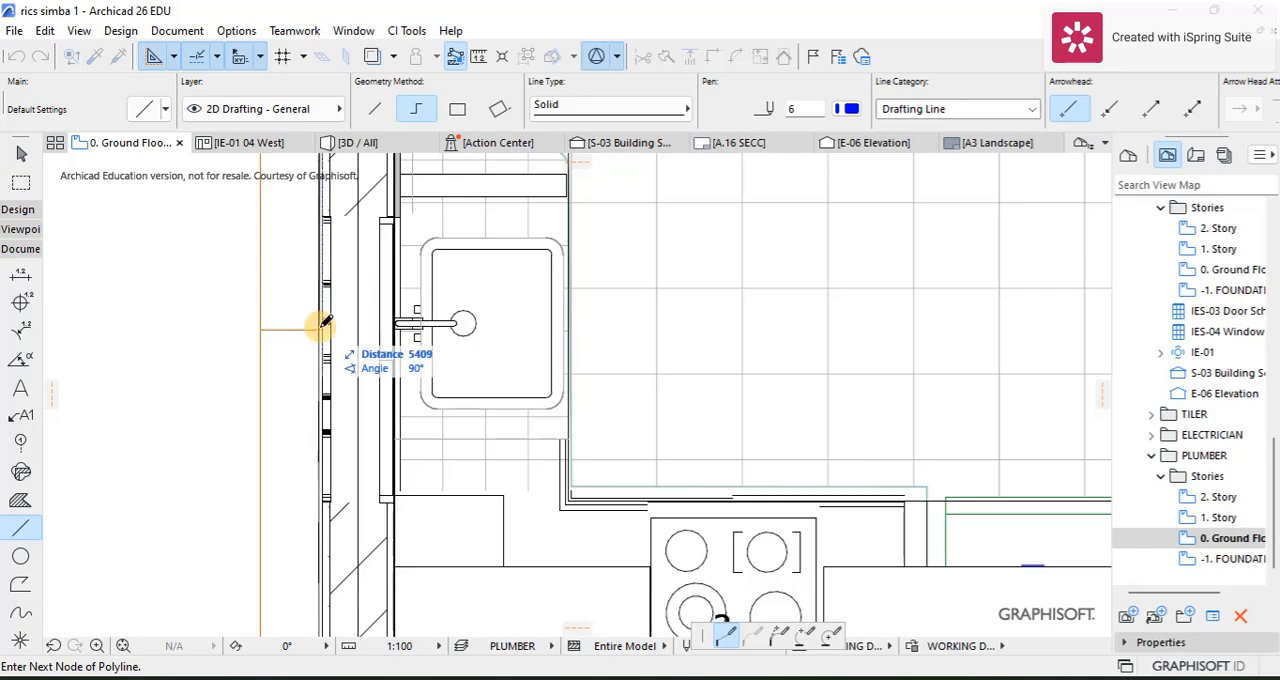
pyautogui.click(321, 328)
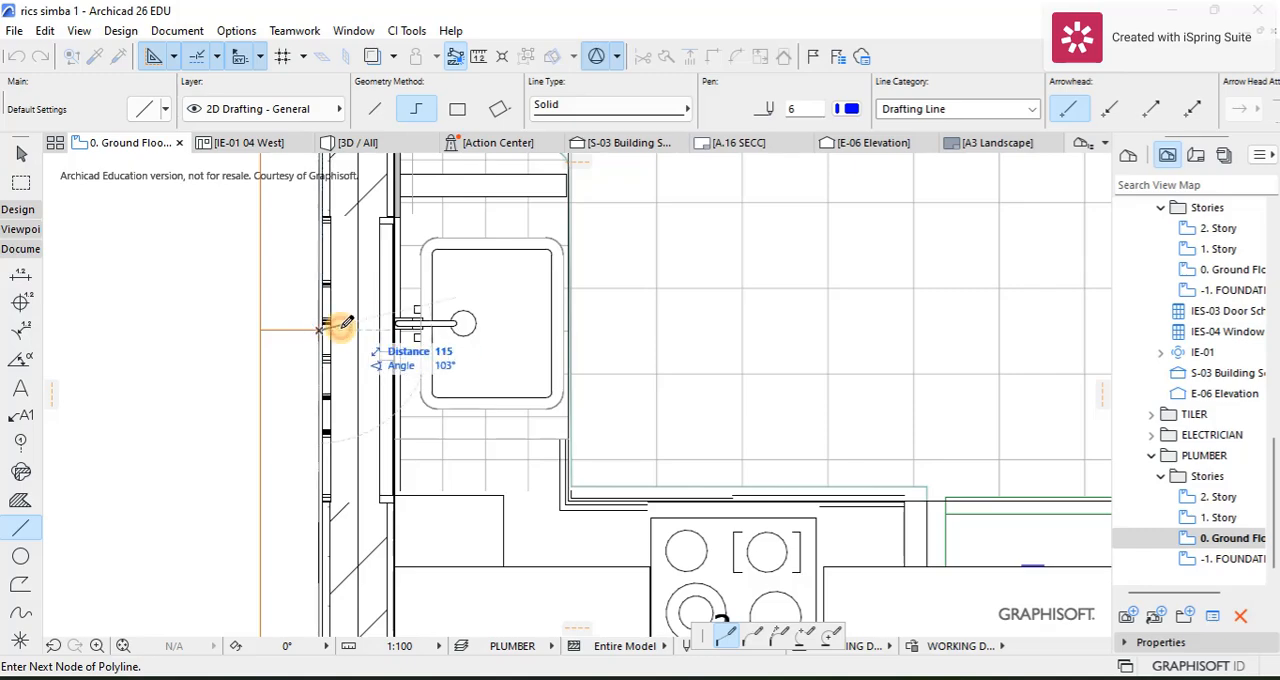
pyautogui.doubleClick(414, 327)
pyautogui.scroll(-8, 300, 263)
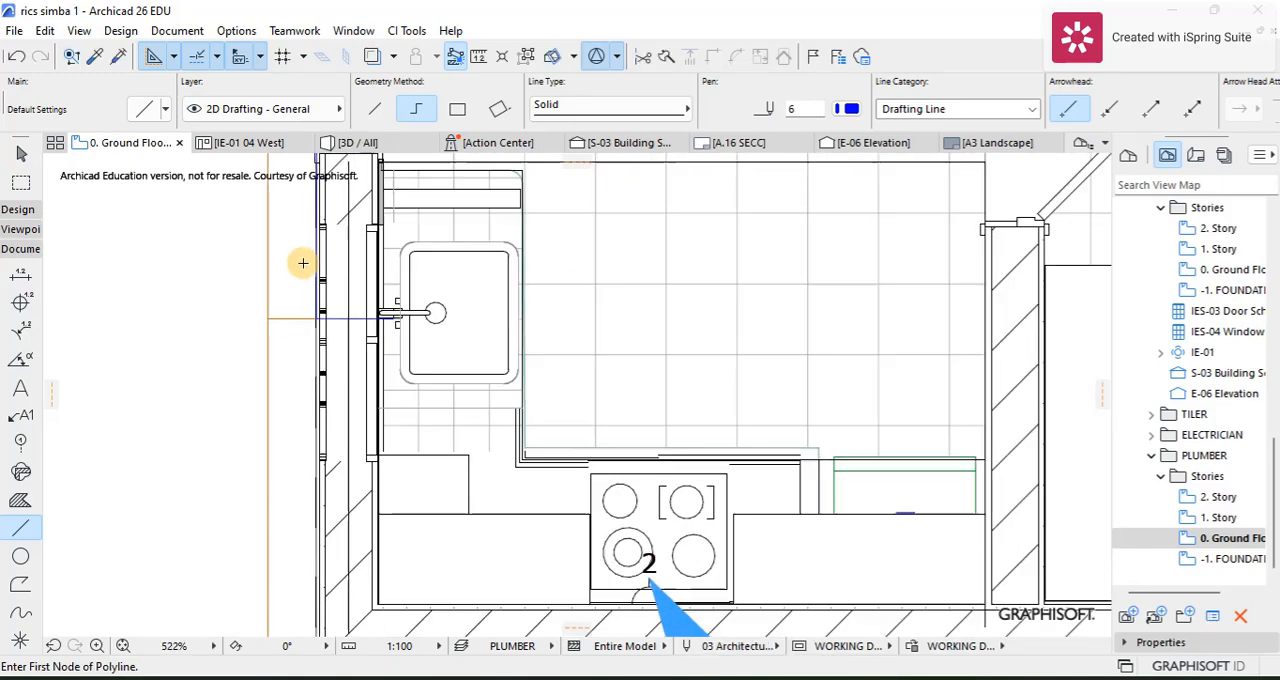
pyautogui.scroll(6, 330, 325)
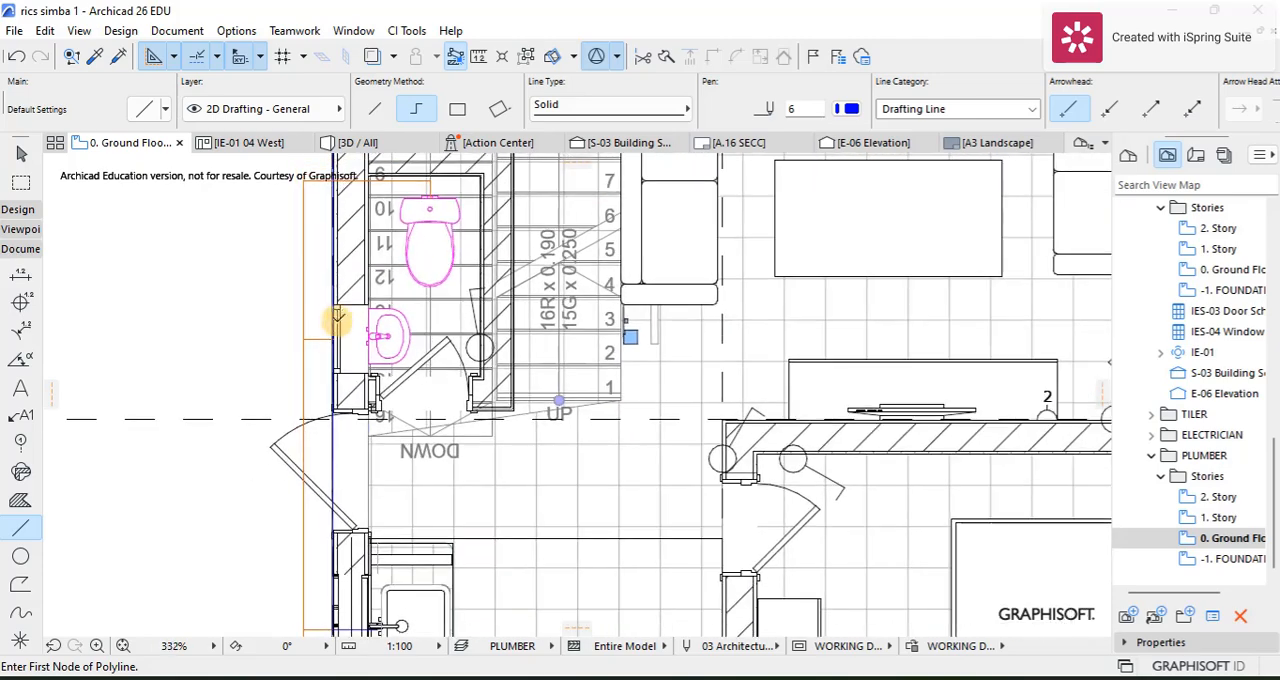
# Step: Draw a pen 6 branch line about 241 mm long between the washbasin and the blue supply line on the outer wall
pyautogui.click(325, 324)
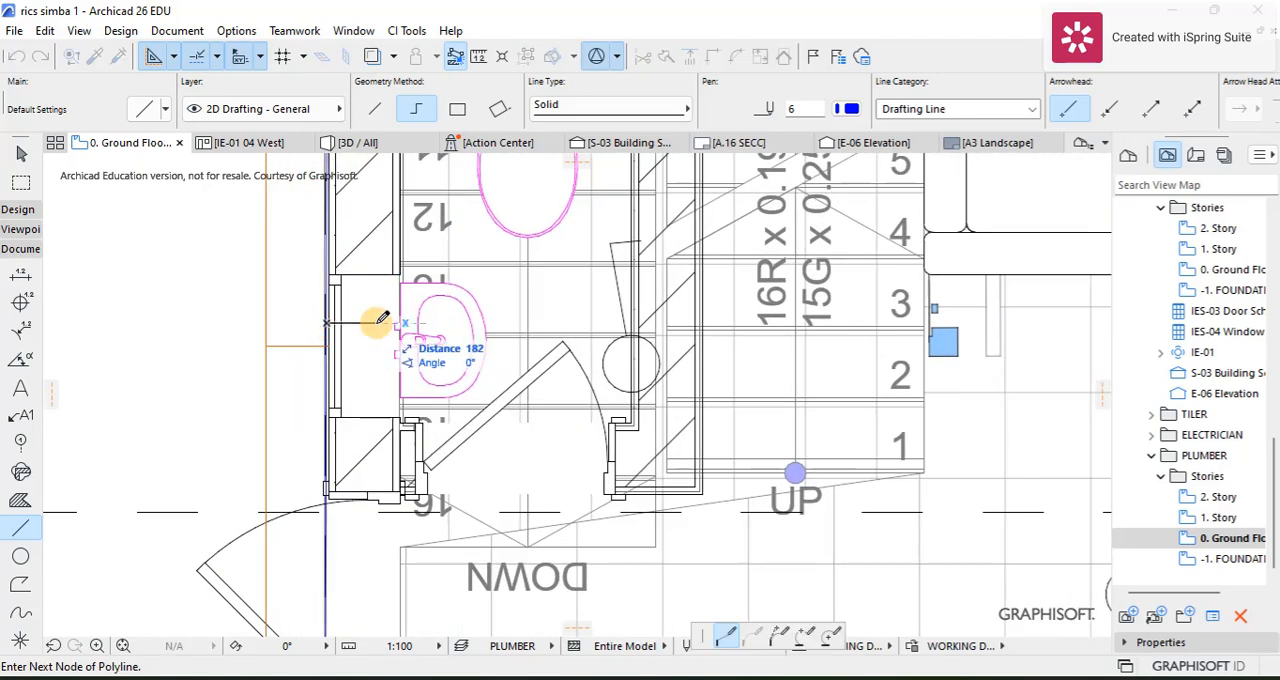
pyautogui.doubleClick(395, 319)
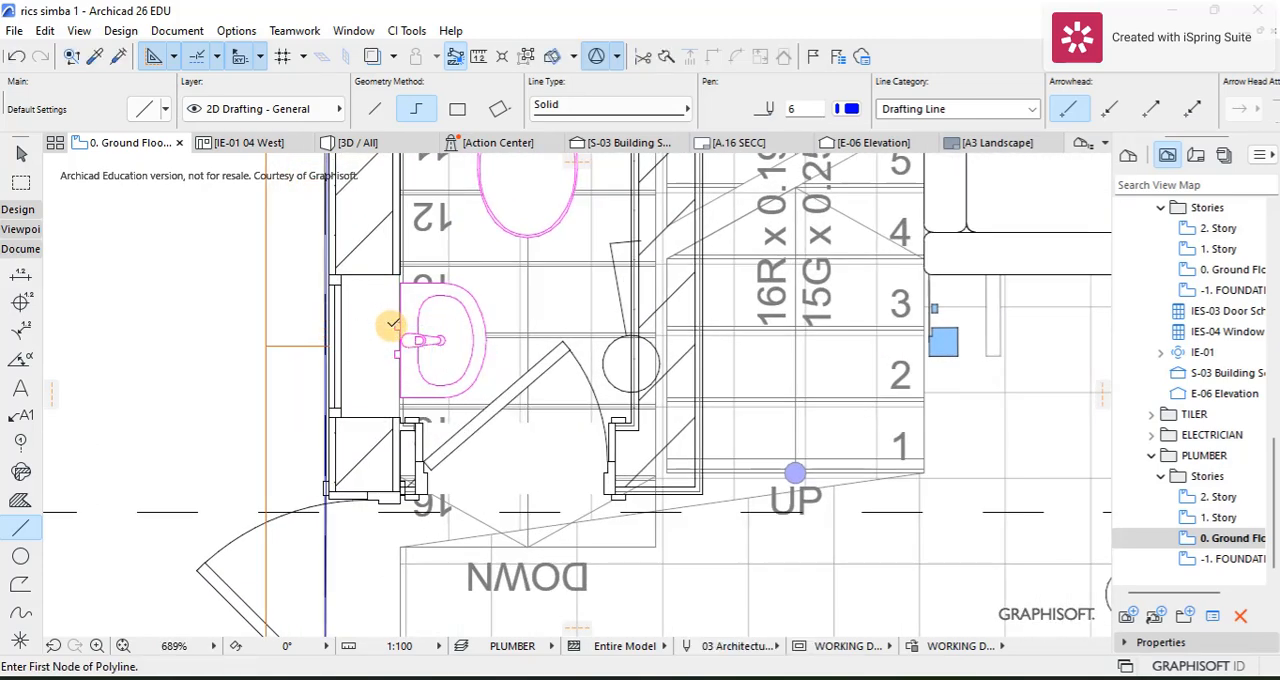
pyautogui.click(395, 325)
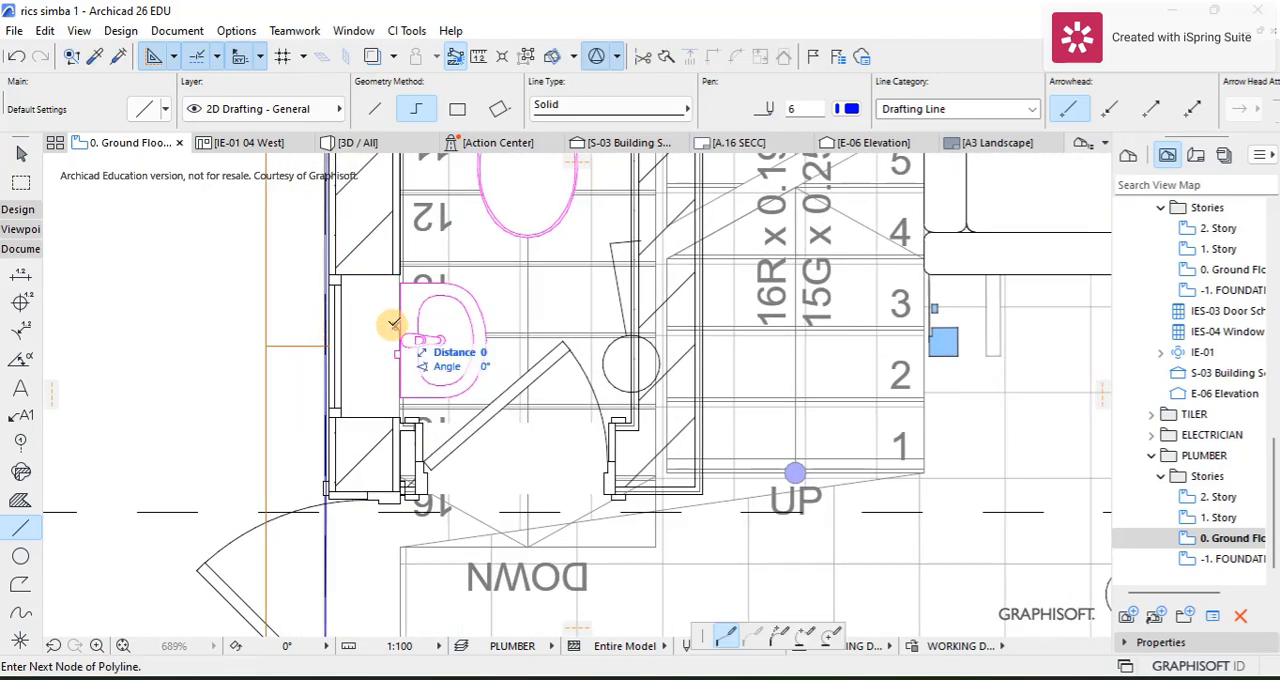
pyautogui.doubleClick(327, 324)
pyautogui.scroll(-4, 329, 314)
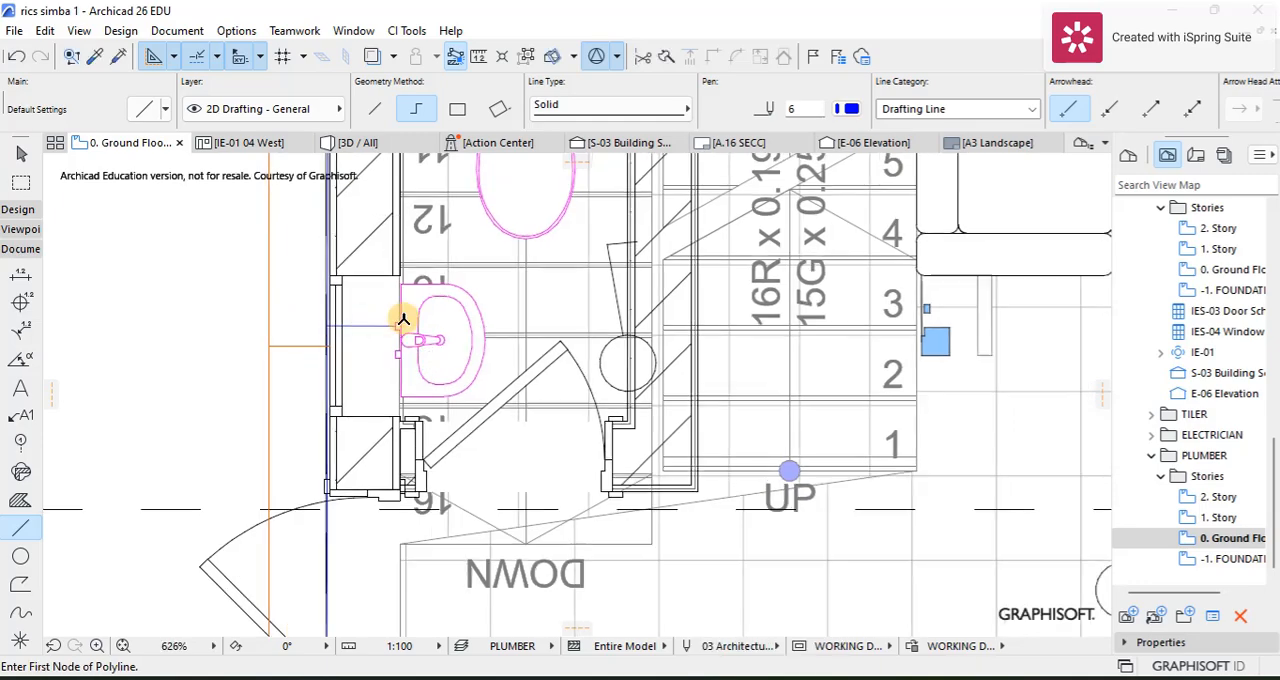
# Step: Draw a pen 6 branch line about 703 mm long from the supply line through the wall to the toilet cistern
pyautogui.scroll(4, 370, 237)
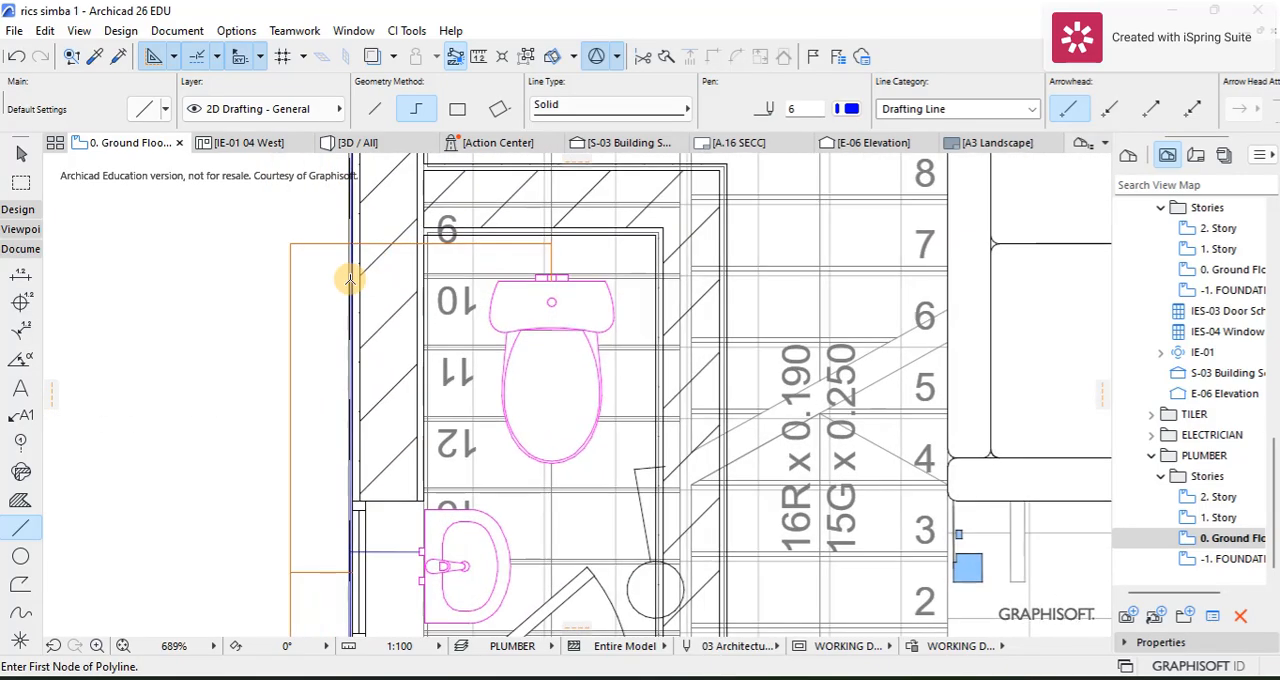
pyautogui.click(350, 280)
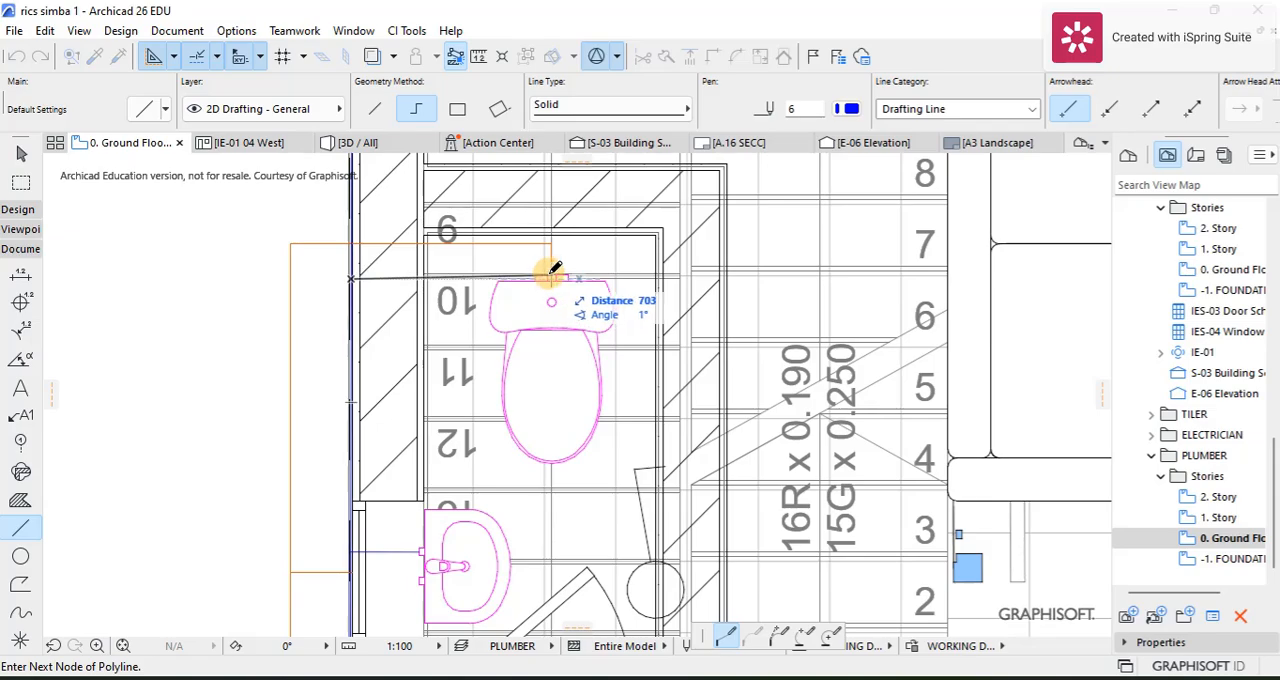
pyautogui.scroll(4, 552, 278)
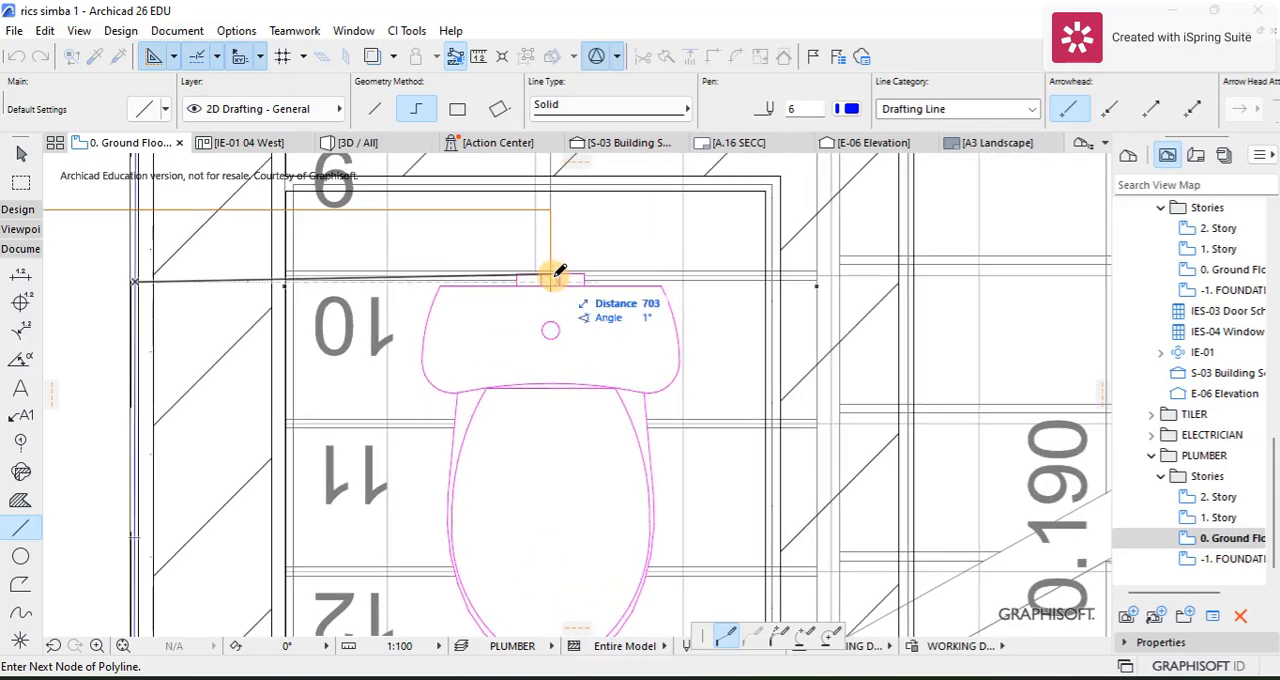
pyautogui.doubleClick(552, 278)
pyautogui.scroll(-6, 552, 278)
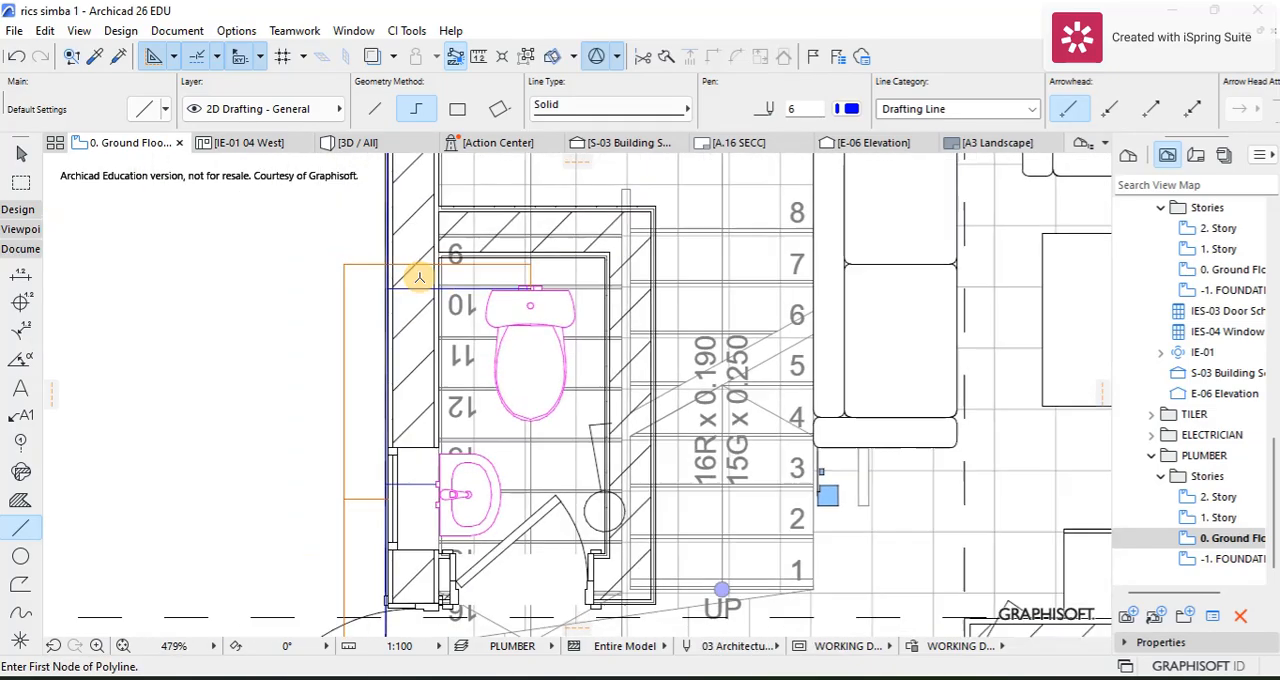
pyautogui.scroll(-4, 368, 316)
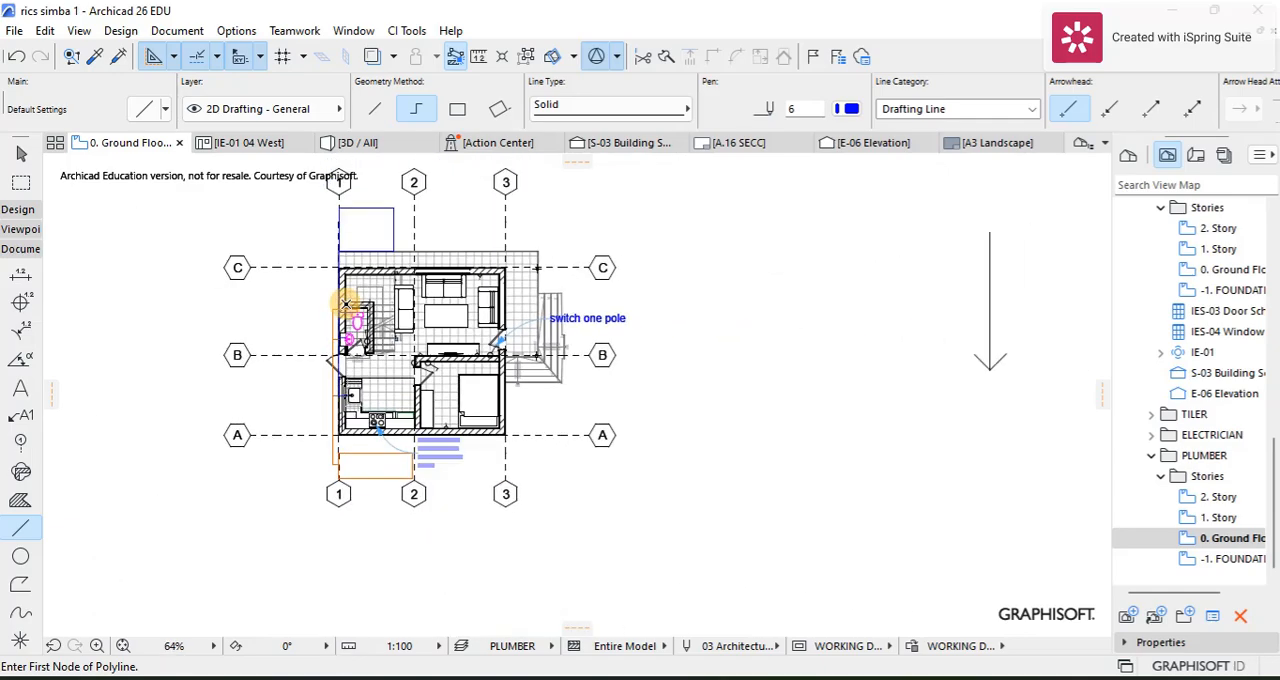
pyautogui.scroll(6, 323, 330)
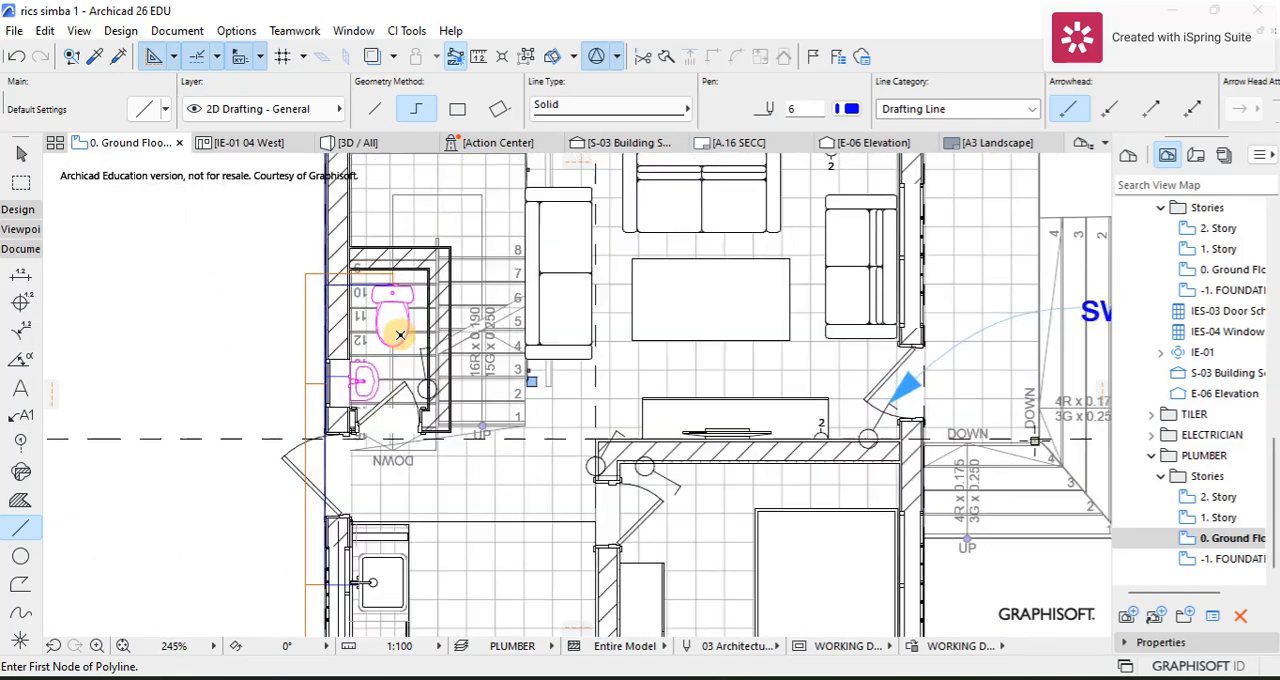
pyautogui.scroll(-4, 323, 335)
pyautogui.scroll(-4, 368, 316)
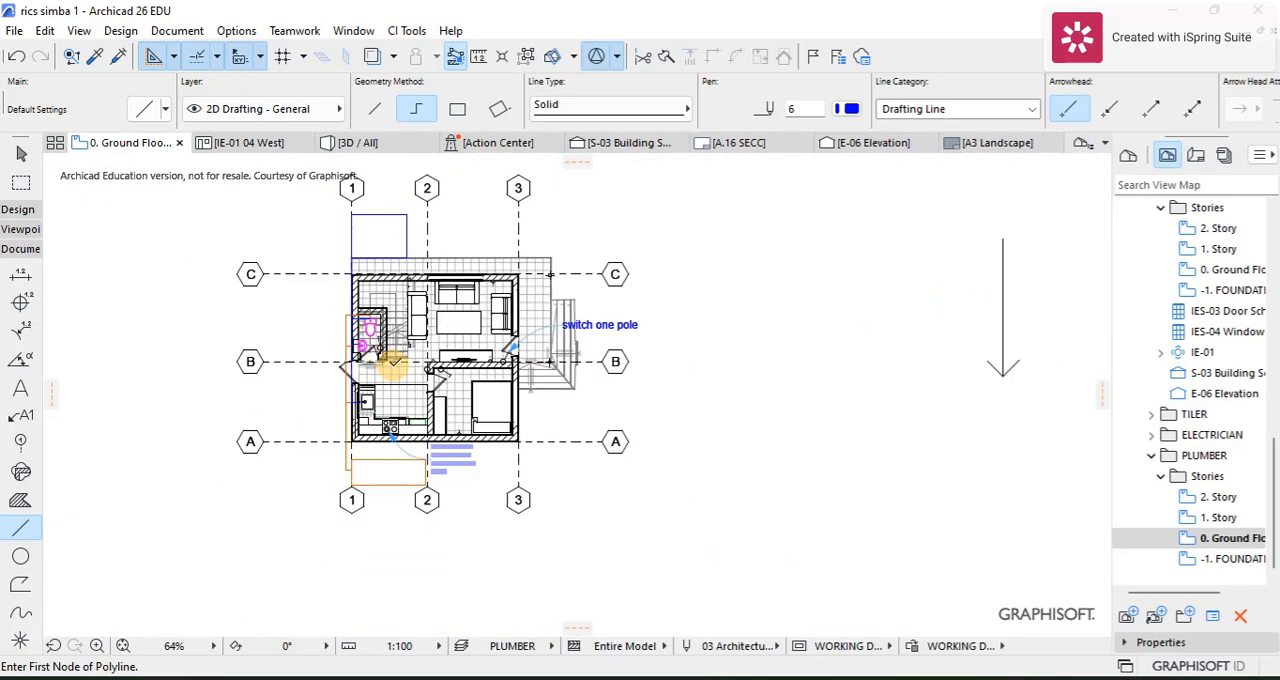
# Step: Attach a Text / Autotext label to the corner of the orange drainage line outside the toilet
pyautogui.scroll(5, 390, 228)
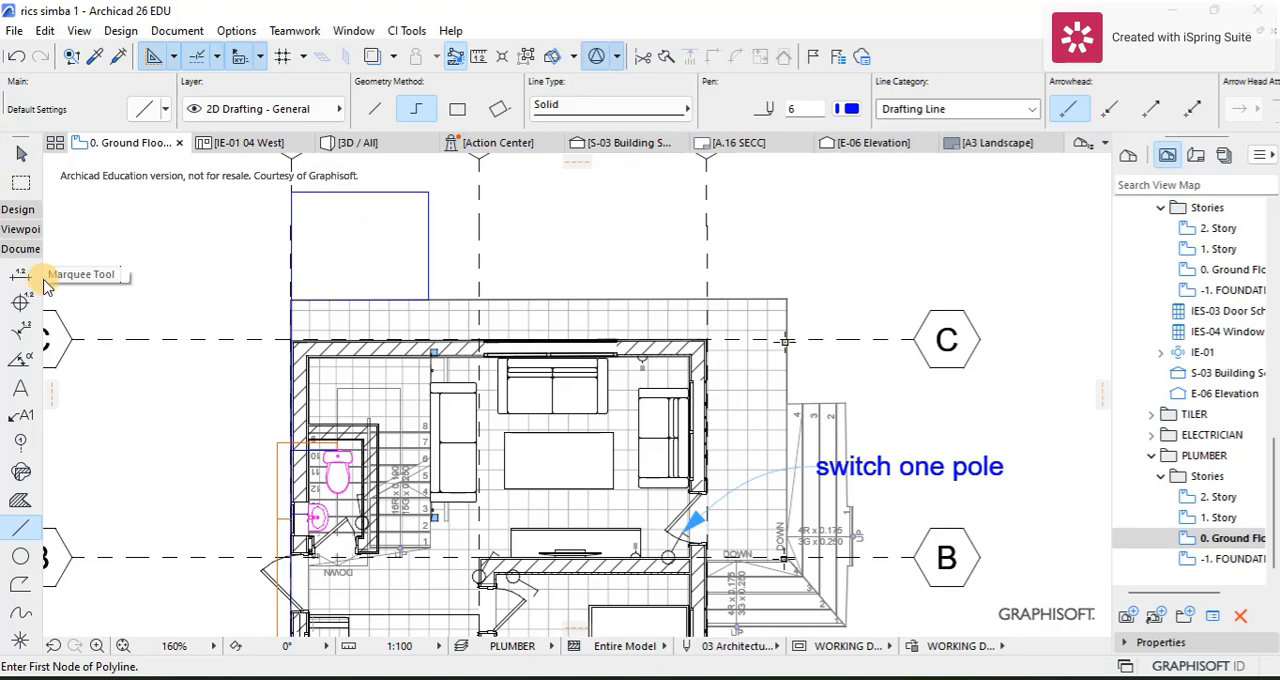
pyautogui.click(14, 416)
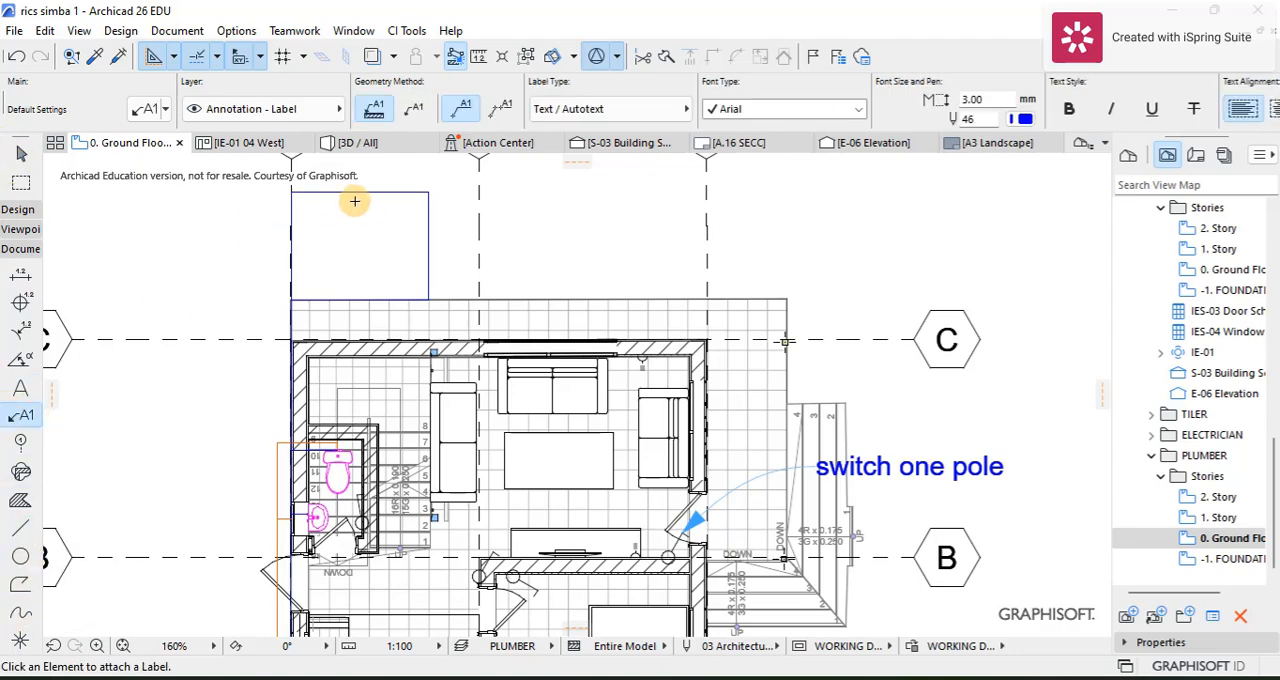
pyautogui.scroll(7, 290, 310)
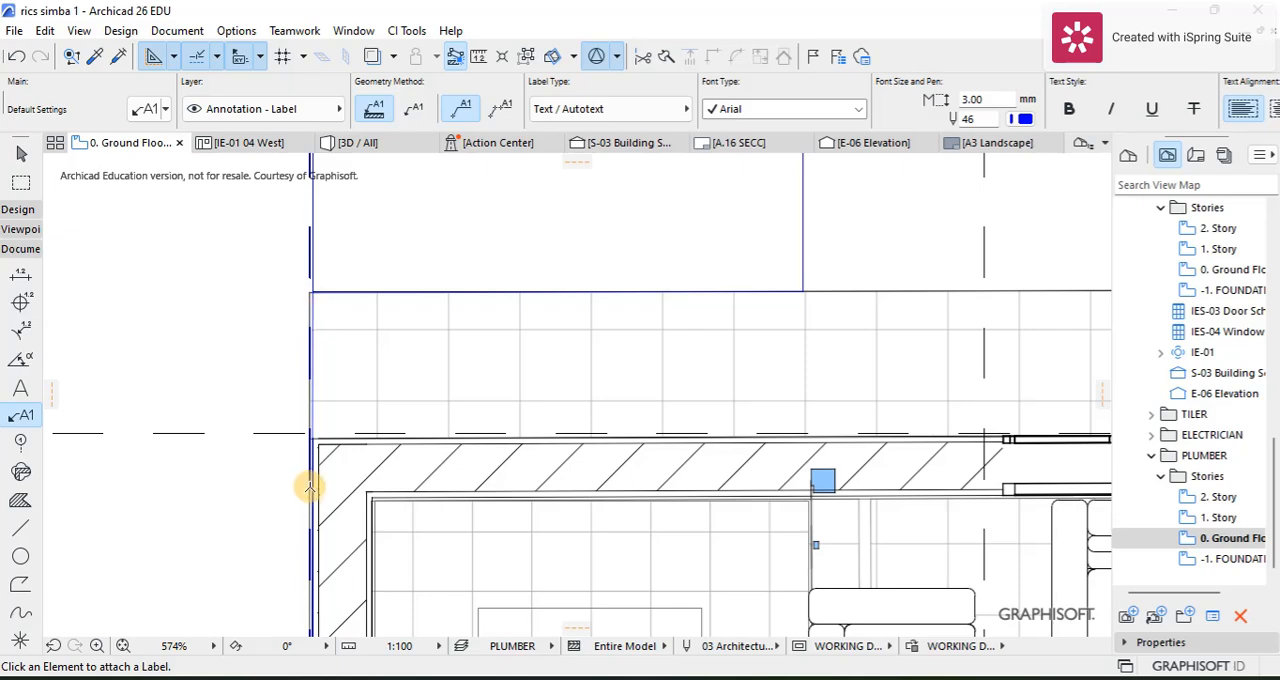
pyautogui.scroll(15, 310, 487)
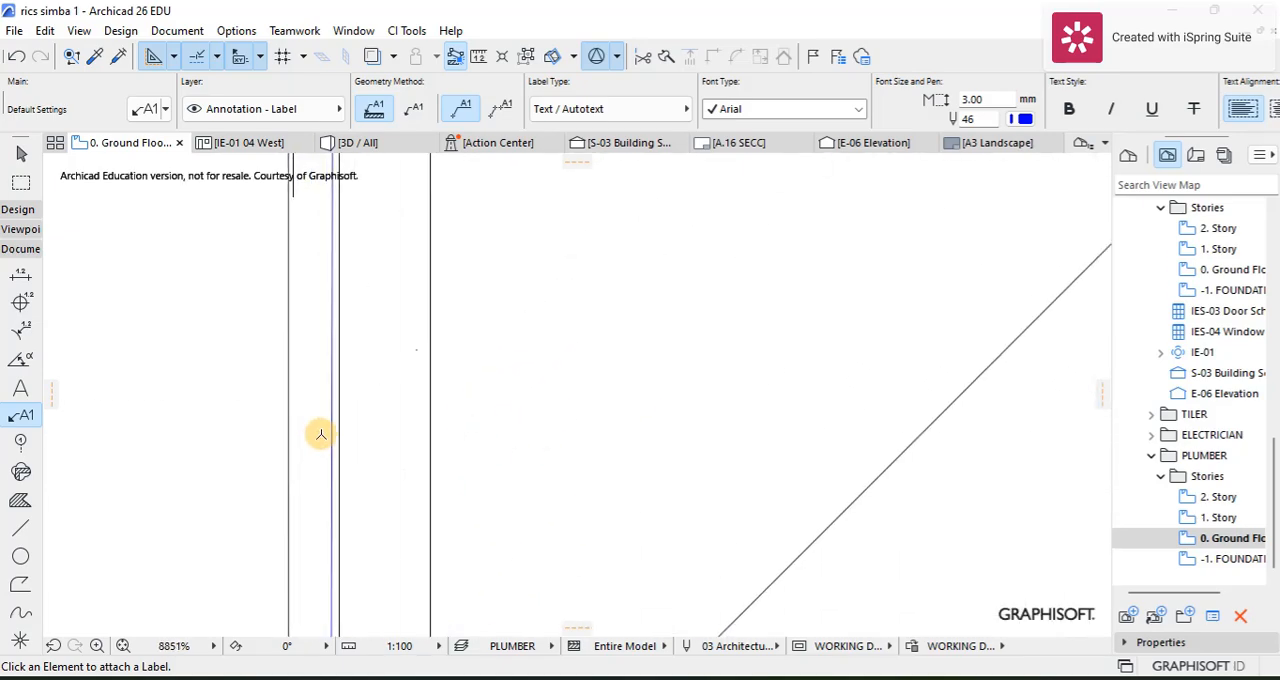
pyautogui.scroll(-15, 333, 414)
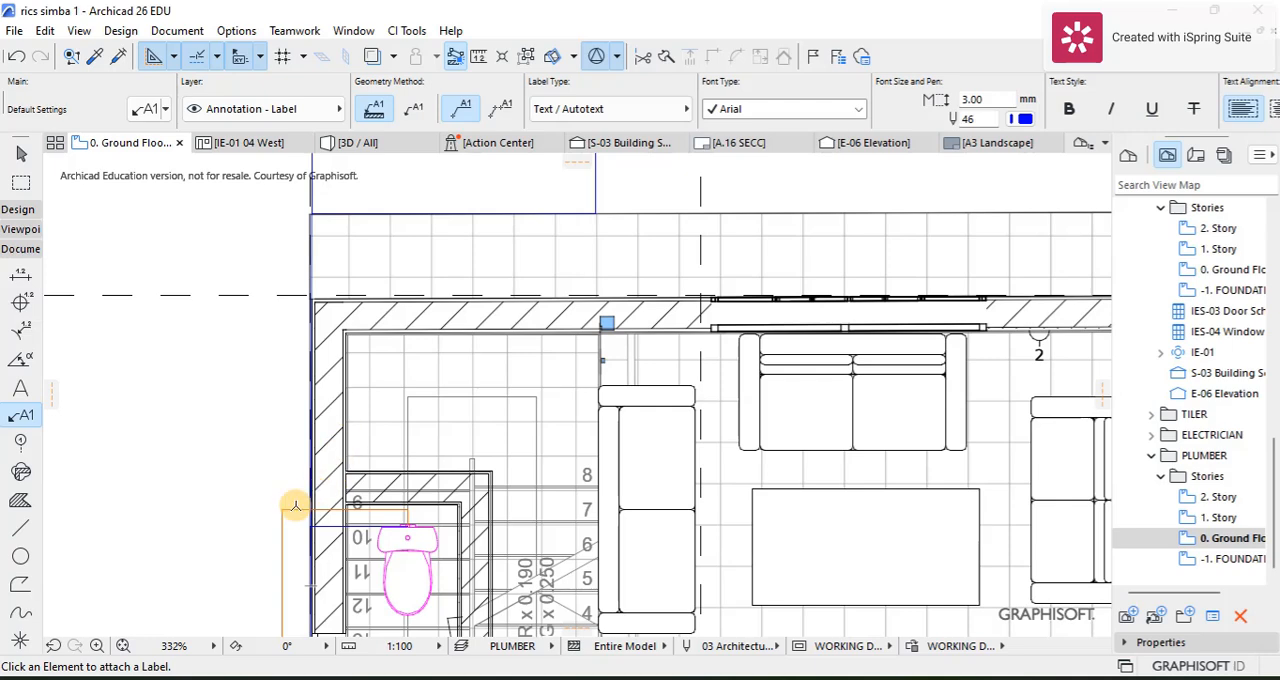
pyautogui.click(287, 512)
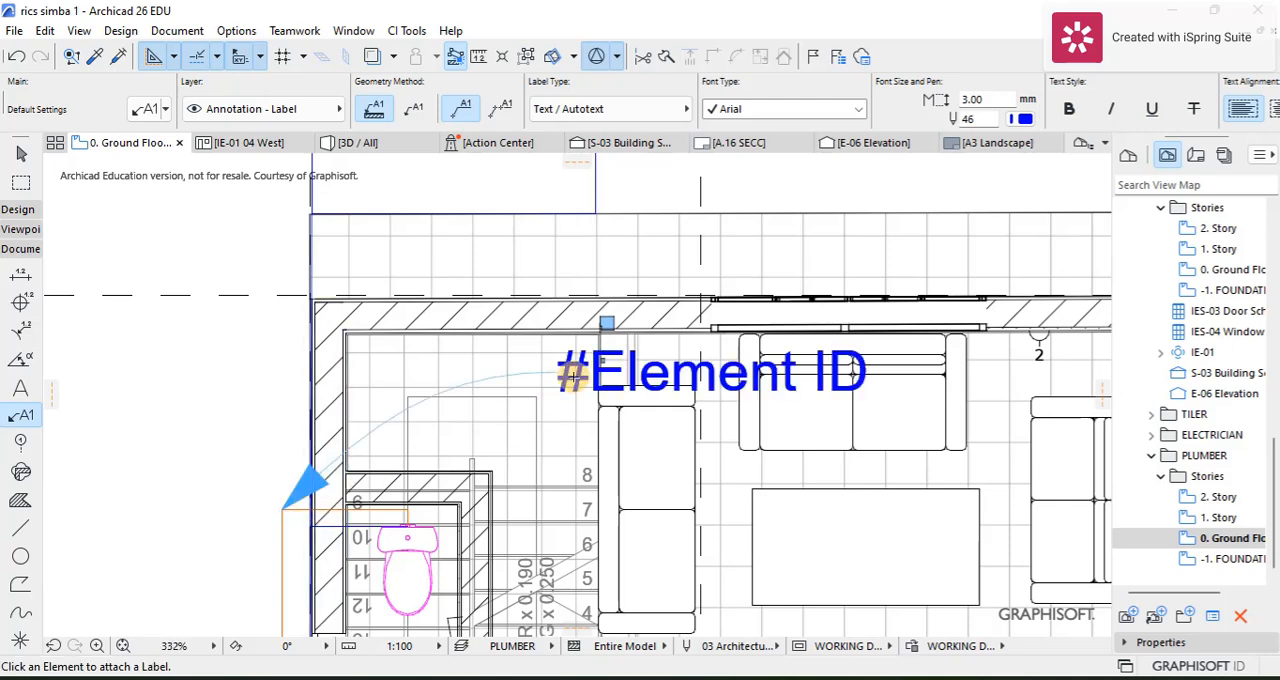
# Step: Replace the drainage line label's text with "drain pipe"
pyautogui.click(21, 153)
pyautogui.doubleClick(766, 372)
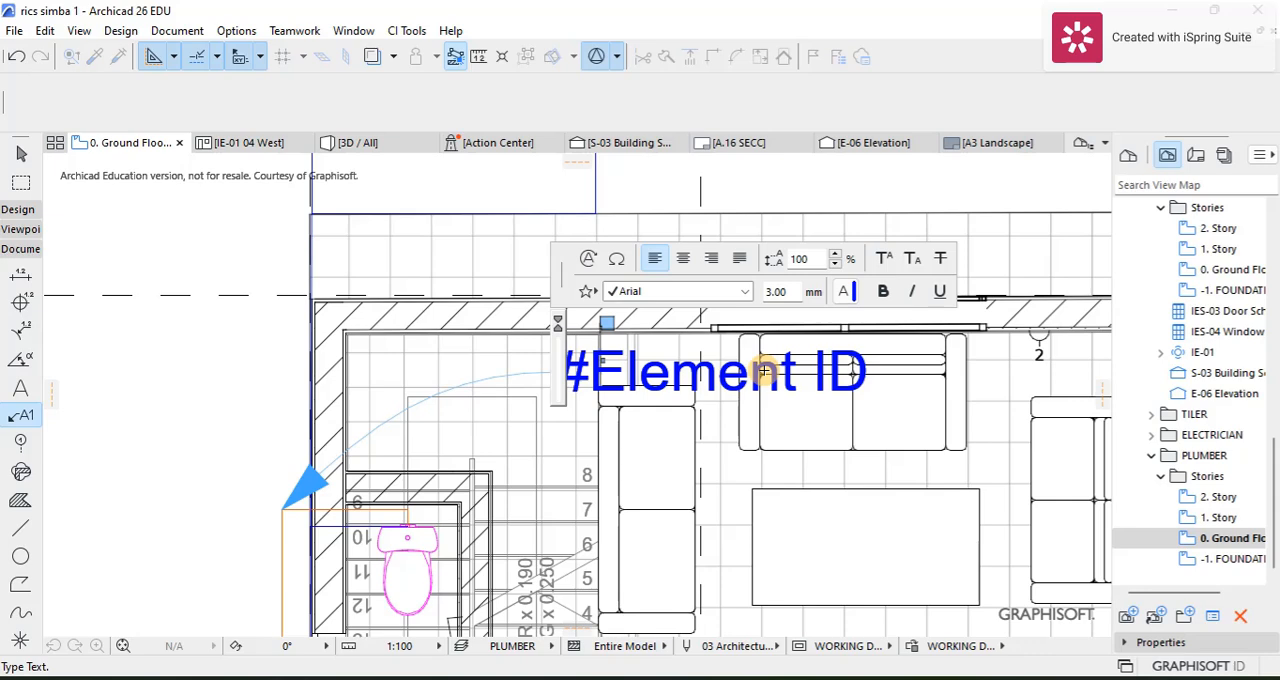
pyautogui.write('dra')
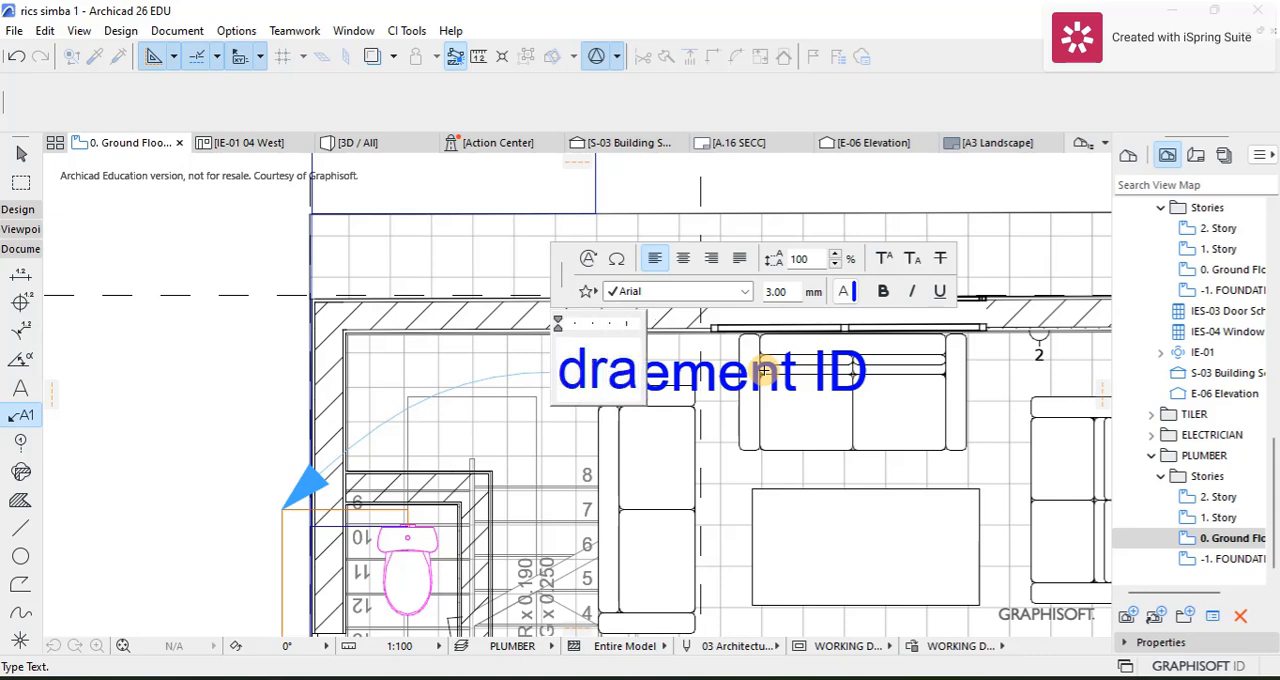
pyautogui.write('in')
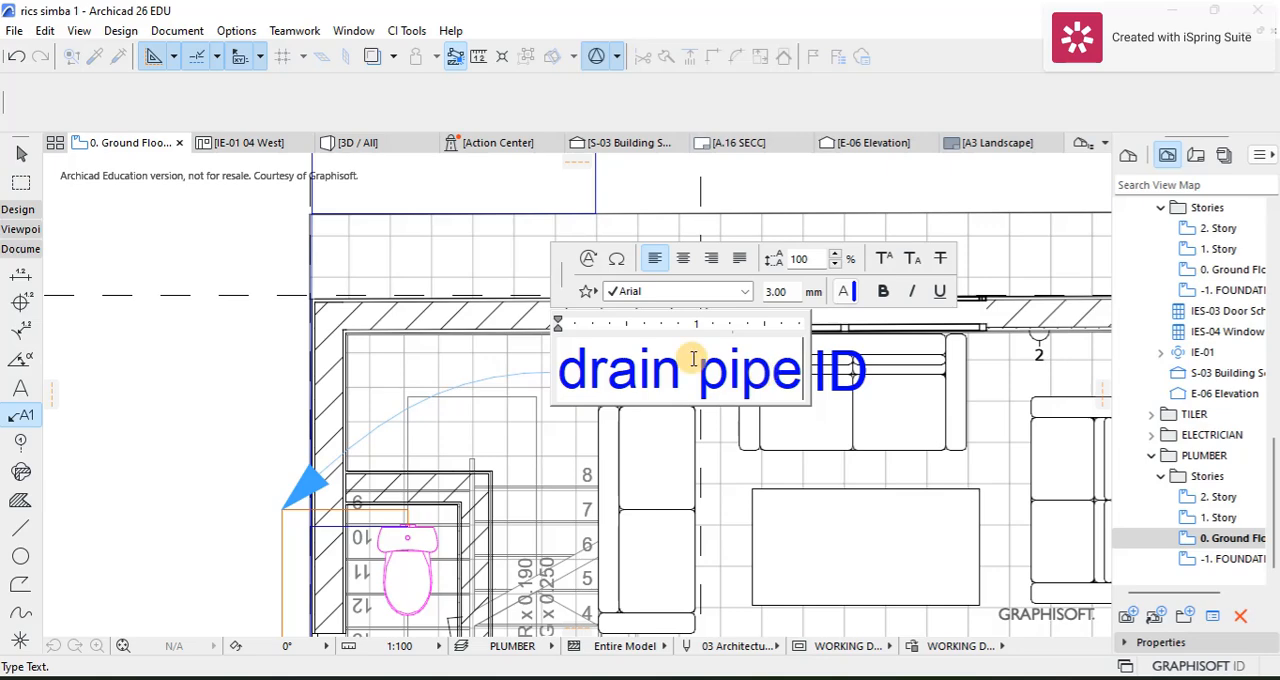
pyautogui.write(' pipe')
pyautogui.press('Return')
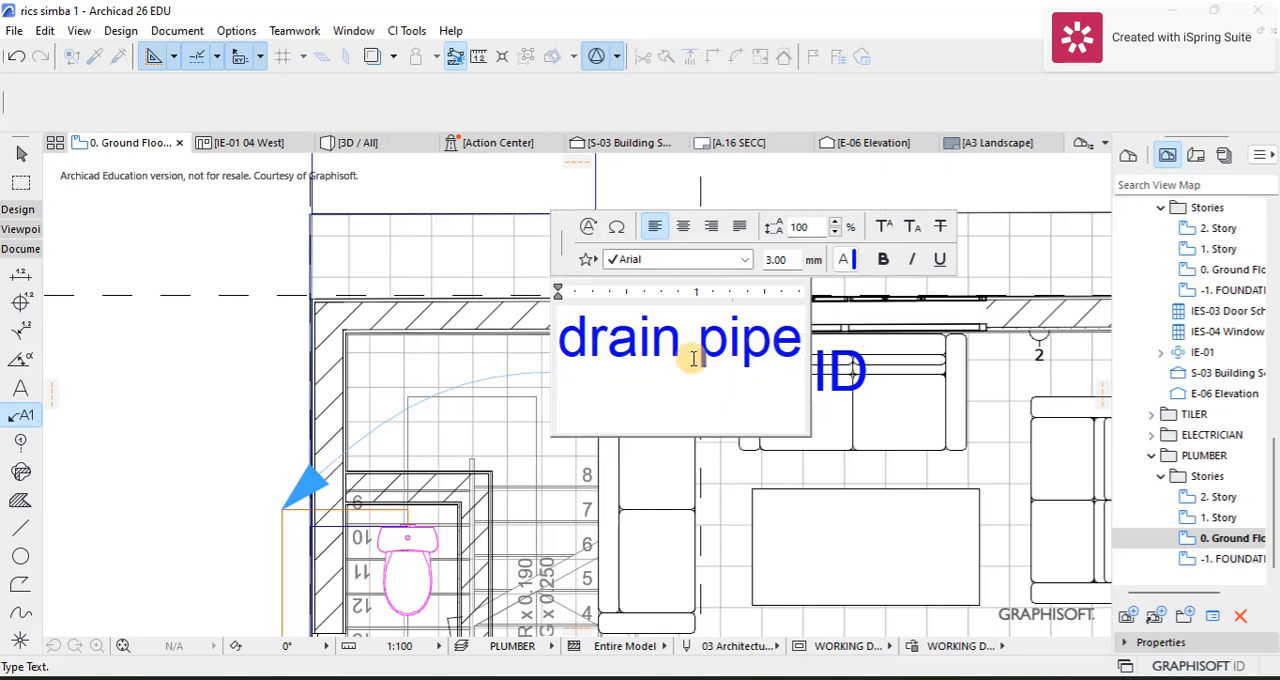
pyautogui.click(229, 349)
pyautogui.press('Escape')
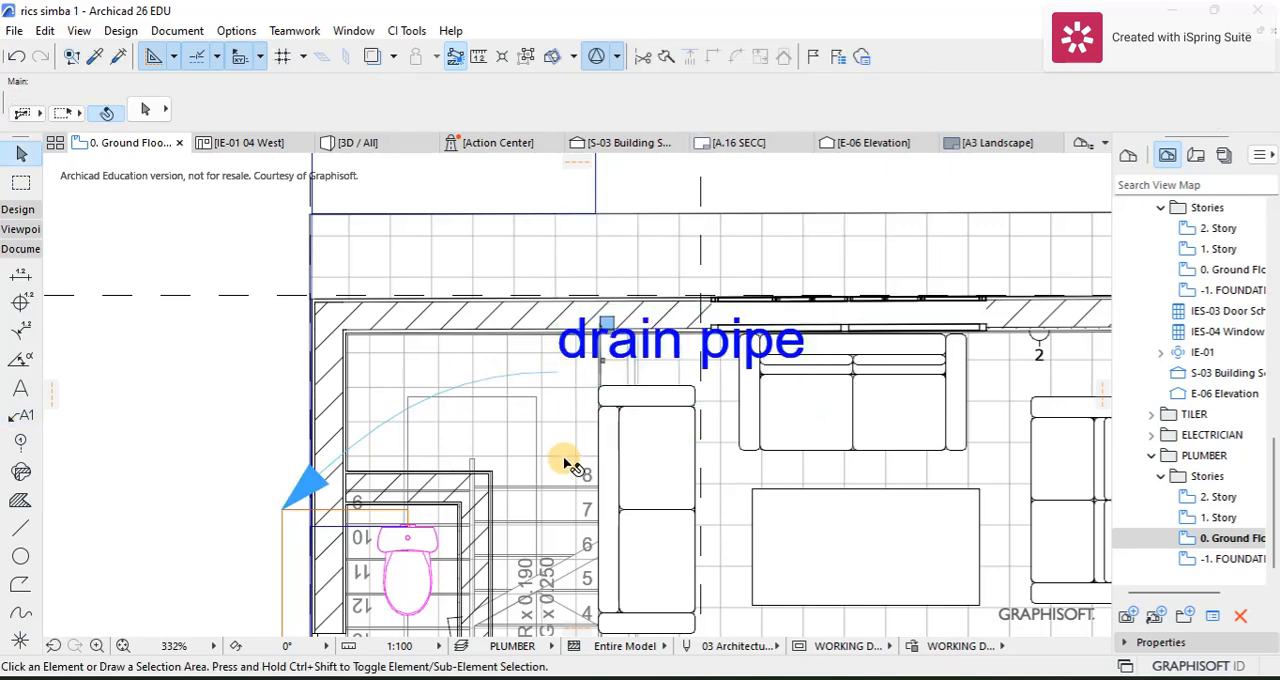
# Step: Move the "drain pipe" label text about 4946 mm to the empty area outside the grid line 1 wall and deselect it
pyautogui.click(562, 427)
pyautogui.click(557, 438)
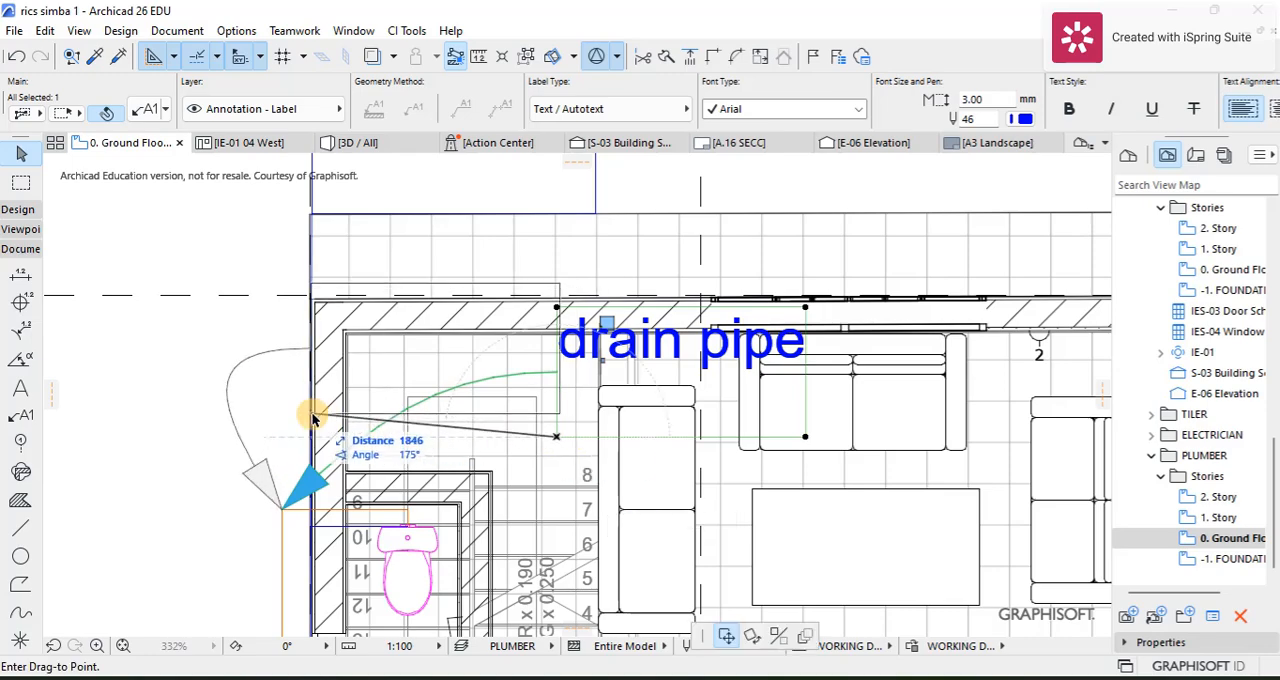
pyautogui.scroll(-3, 150, 450)
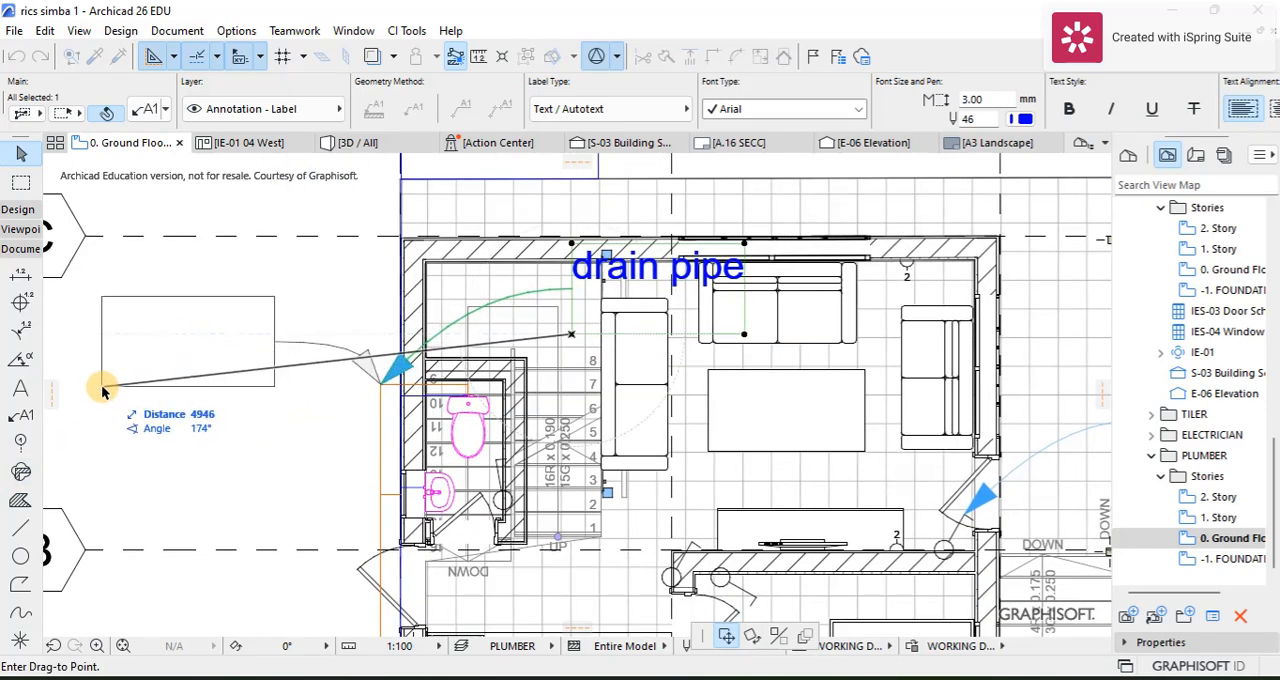
pyautogui.click(100, 382)
pyautogui.click(326, 330)
# Step: Try to attach a label to the blue supply line at the outer door near grid line B, and undo the placement
pyautogui.scroll(-4, 328, 345)
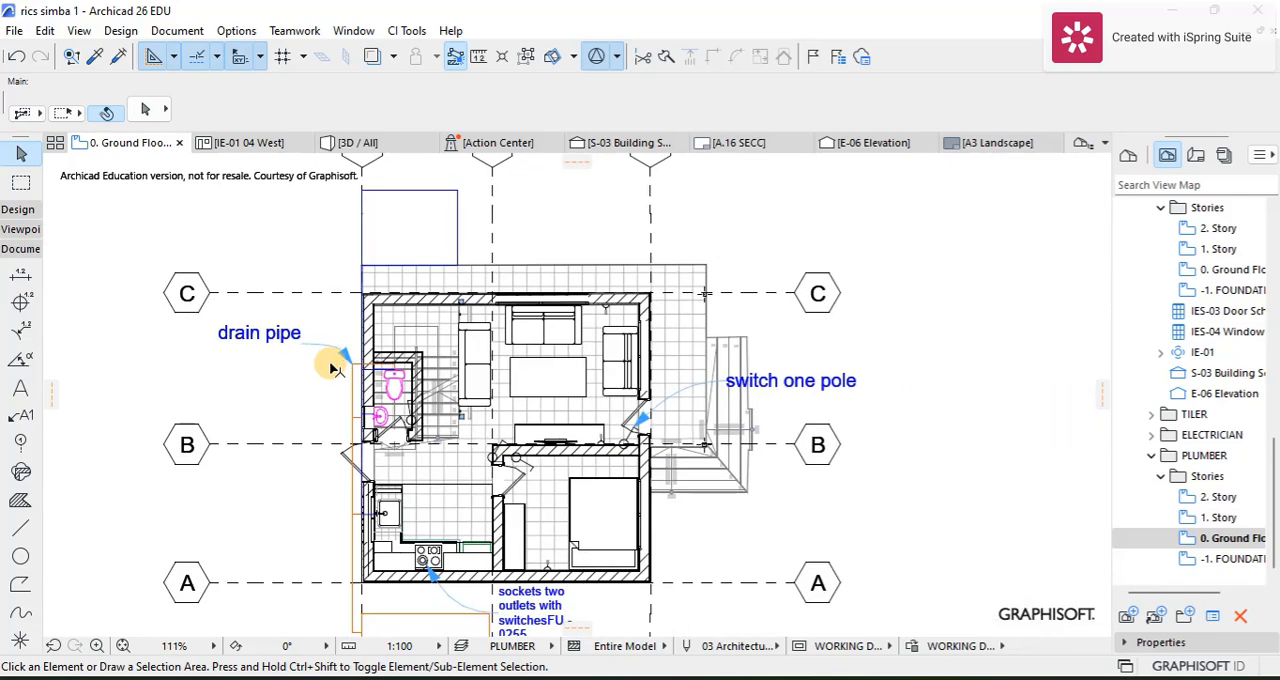
pyautogui.scroll(1, 410, 342)
pyautogui.moveTo(414, 337); pyautogui.dragTo(410, 330, button='middle')
pyautogui.scroll(4, 410, 330)
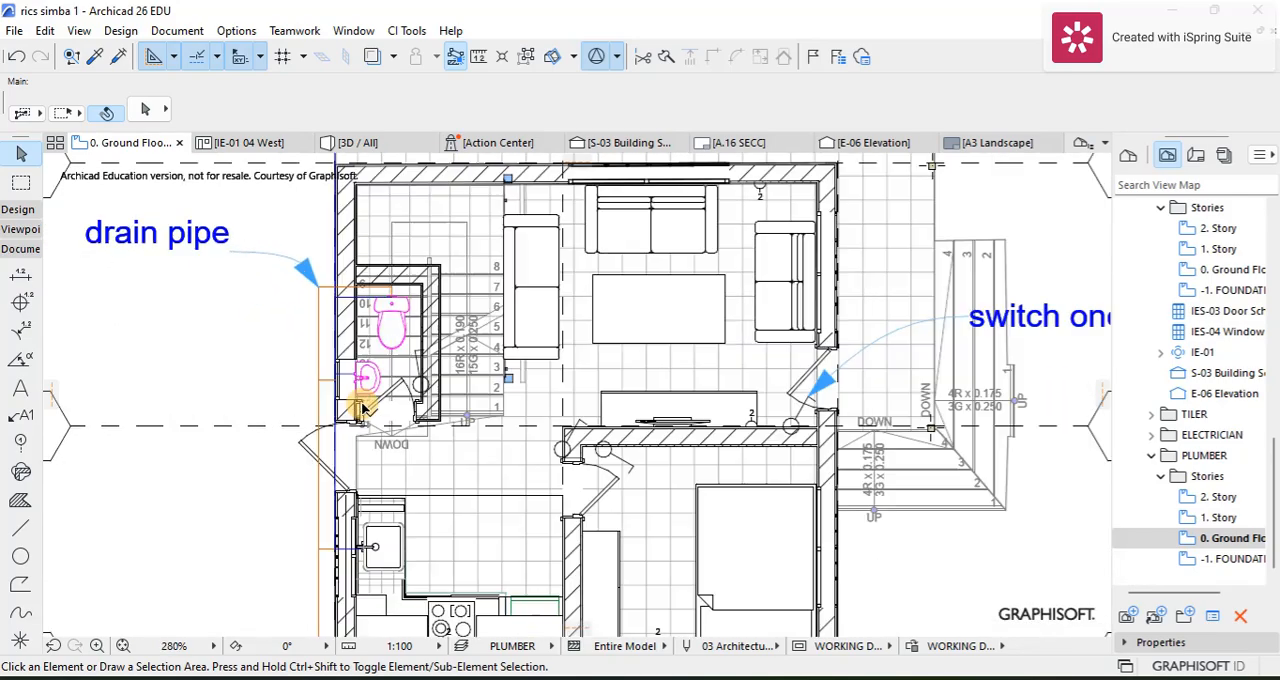
pyautogui.moveTo(343, 451); pyautogui.dragTo(337, 380, button='middle')
pyautogui.scroll(6, 240, 426)
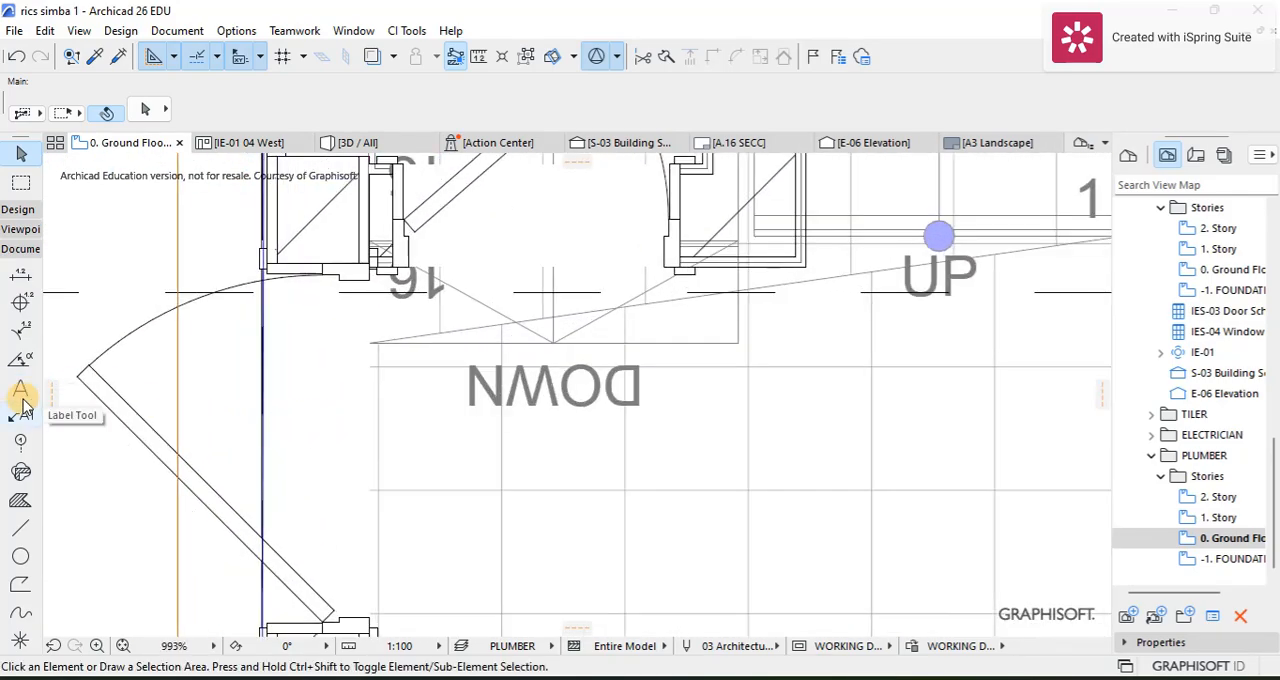
pyautogui.scroll(5, 264, 427)
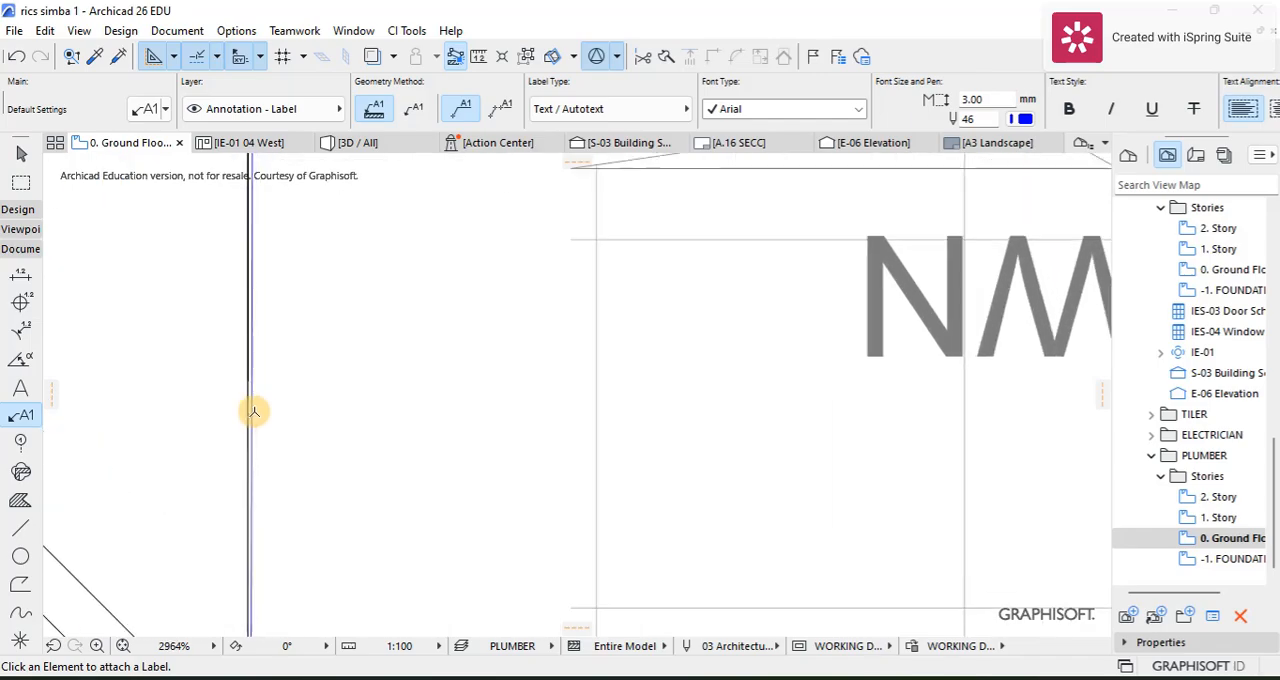
pyautogui.scroll(-10, 255, 412)
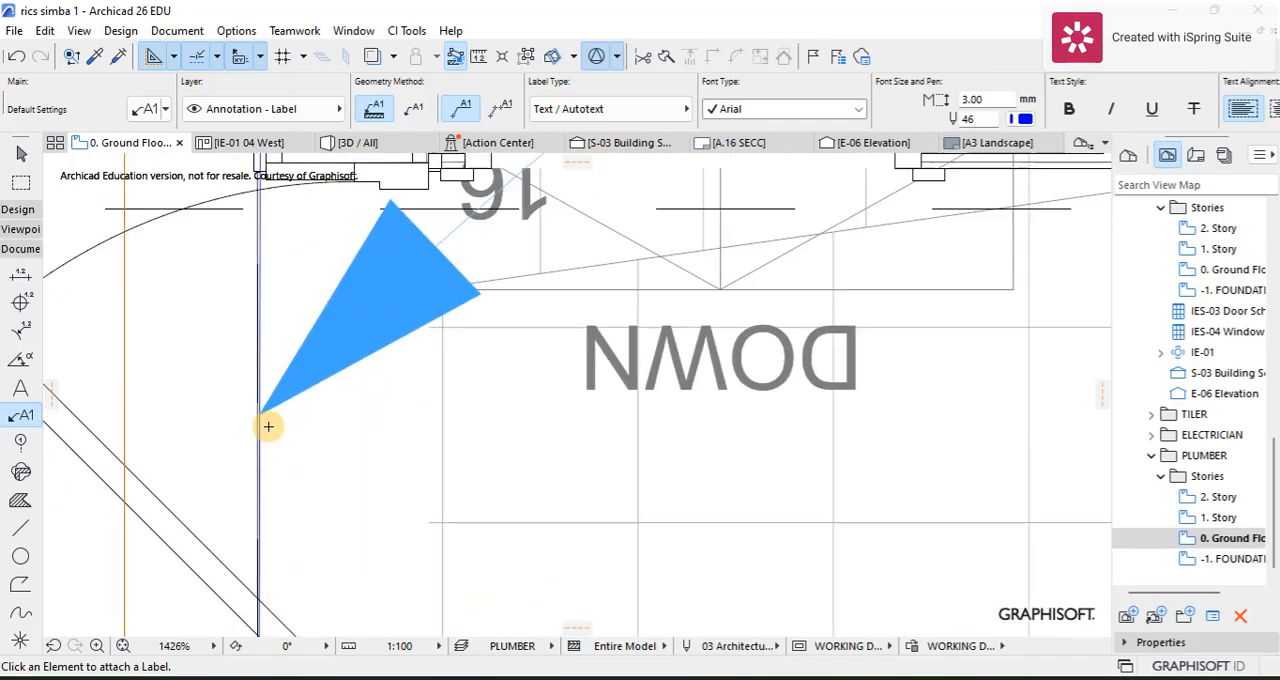
pyautogui.scroll(-5, 428, 349)
pyautogui.scroll(6, 548, 335)
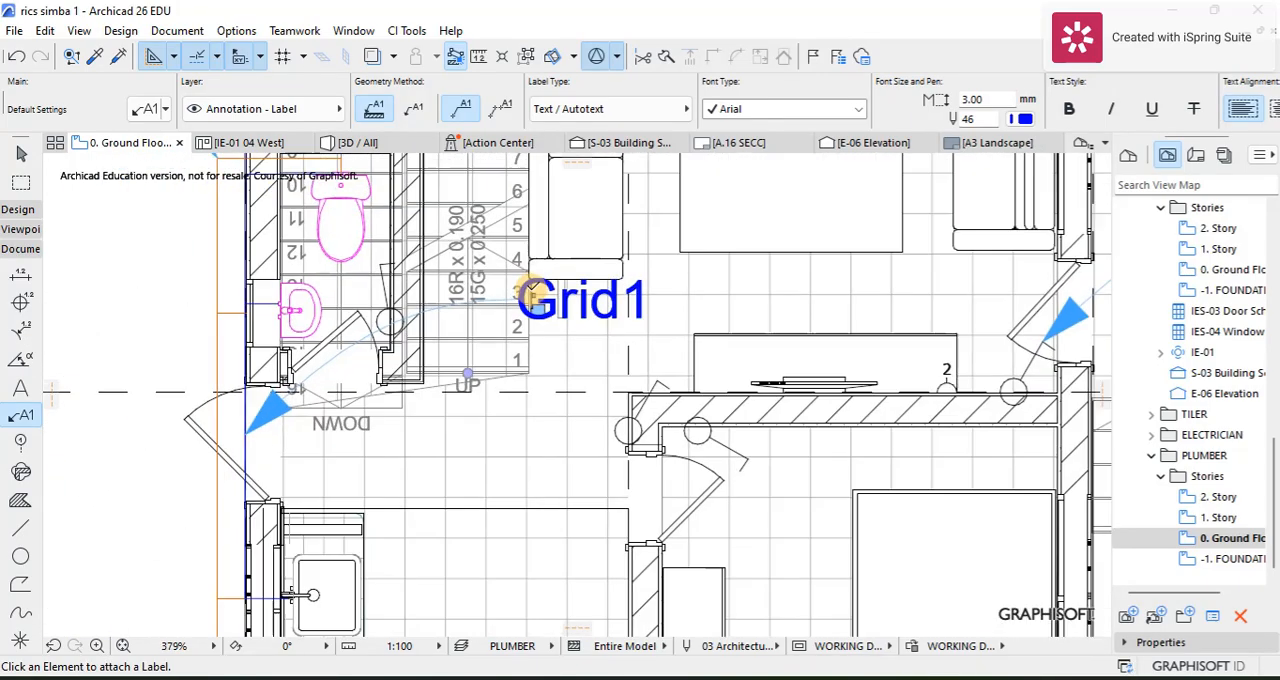
pyautogui.hotkey('ctrl', 'z')
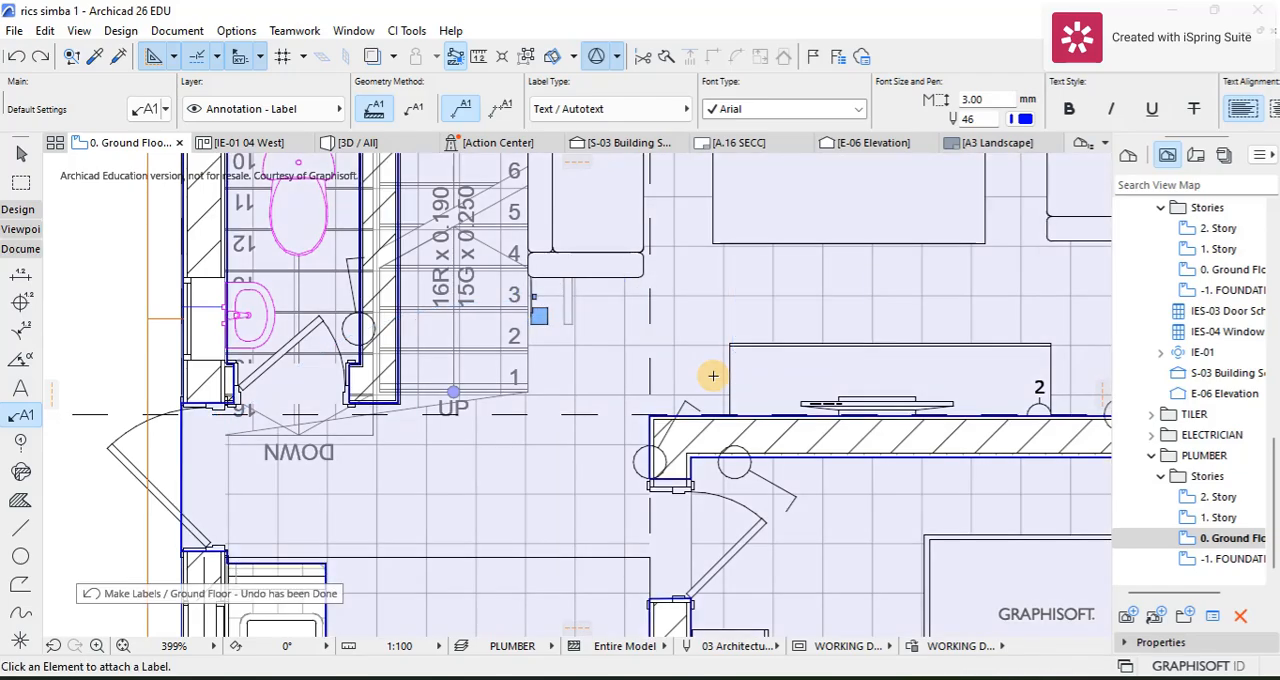
# Step: Attach a label to the blue supply line across the outer door opening, just below grid line B
pyautogui.scroll(4, 220, 445)
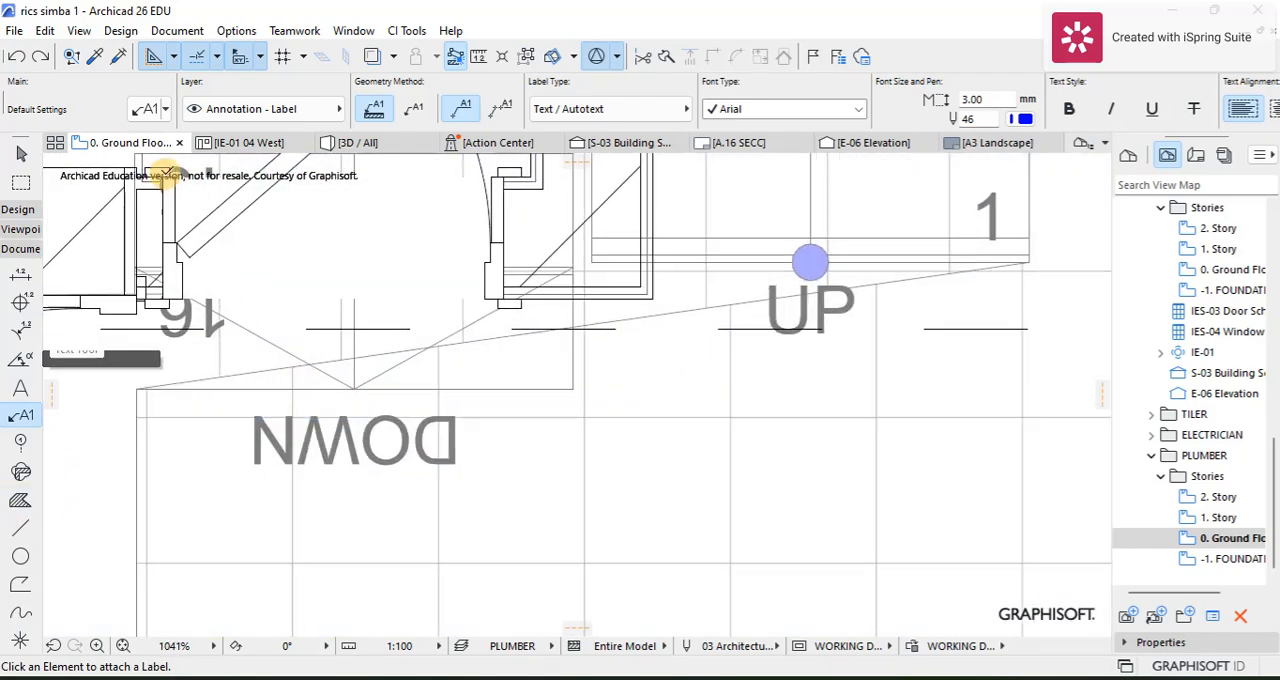
pyautogui.scroll(-3, 234, 314)
pyautogui.scroll(9, 170, 415)
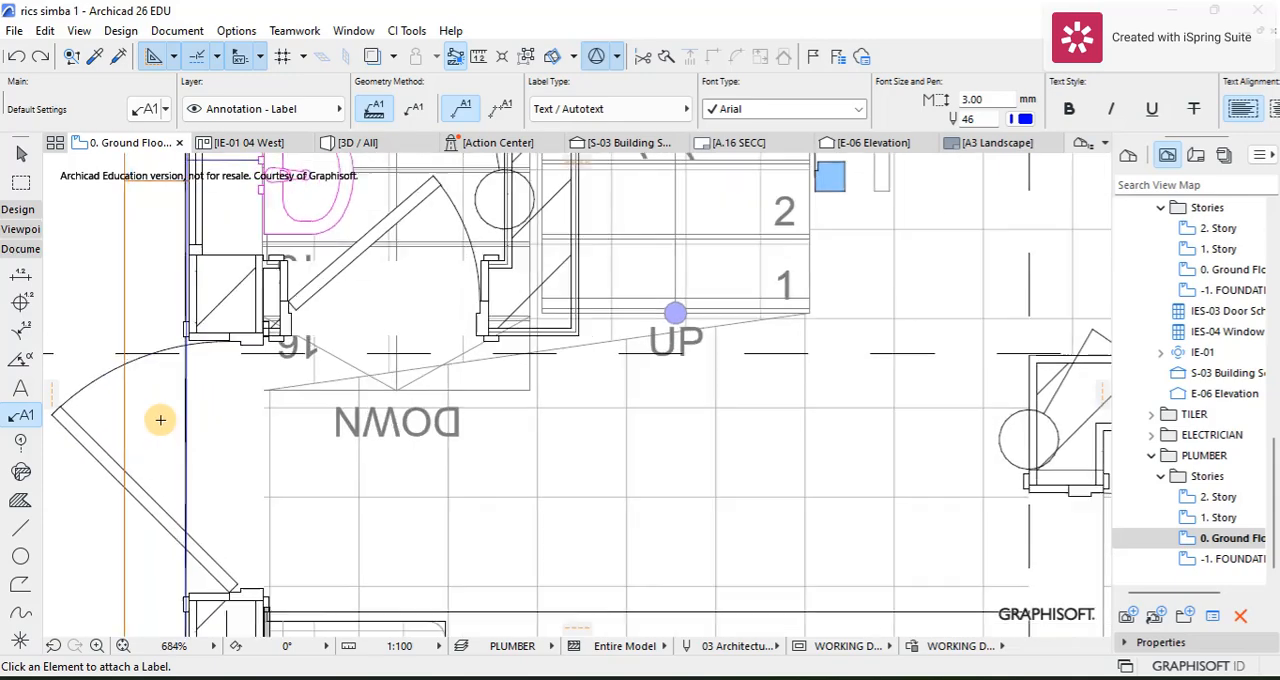
pyautogui.scroll(1, 274, 348)
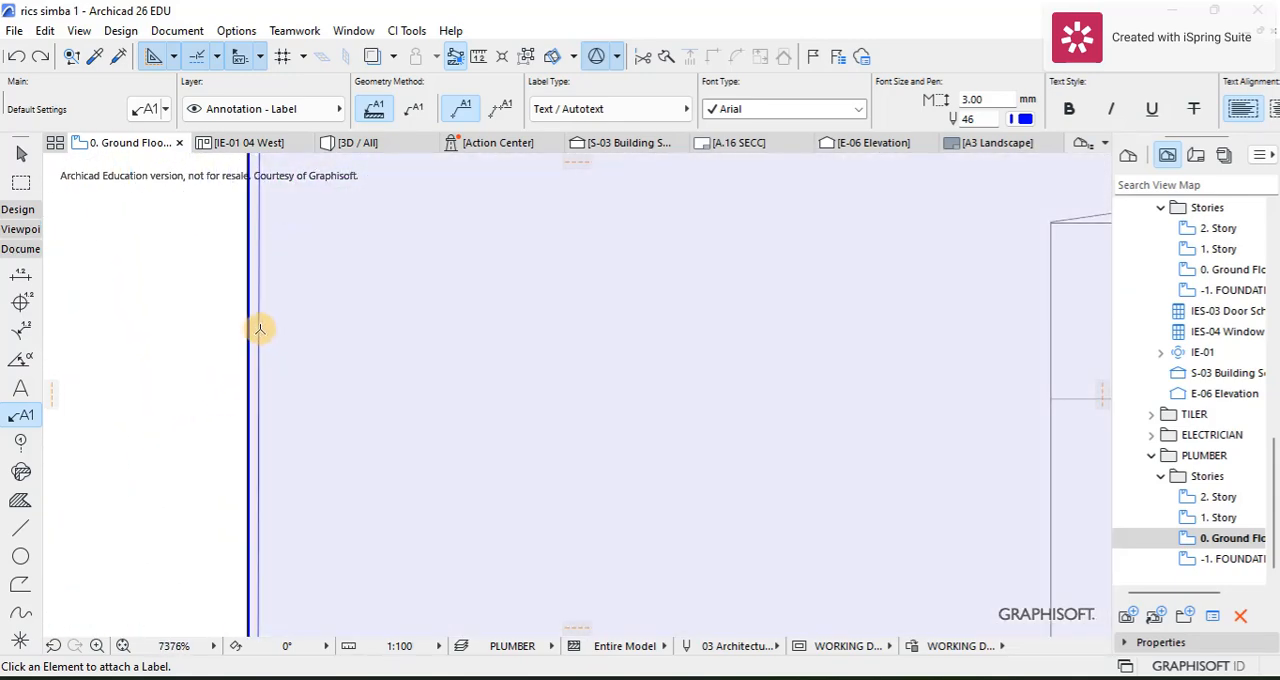
pyautogui.scroll(-9, 414, 318)
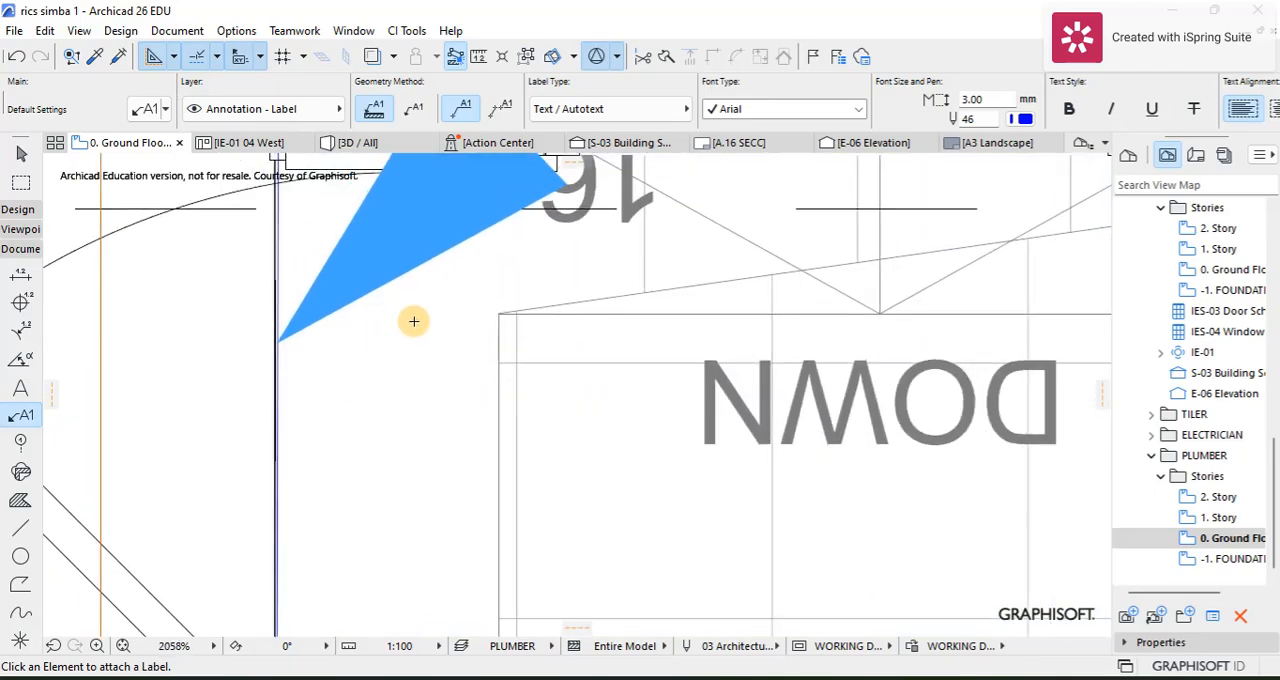
pyautogui.scroll(-5, 459, 304)
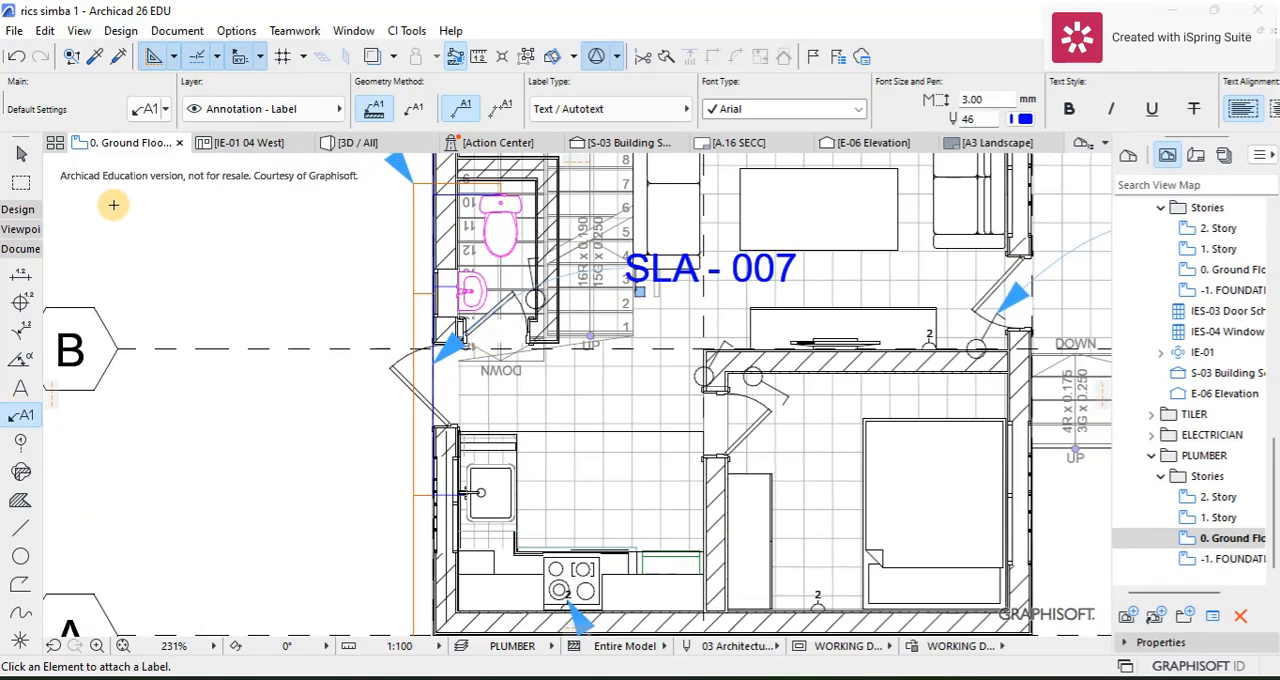
pyautogui.click(24, 155)
pyautogui.hotkey('ctrl', 'a')
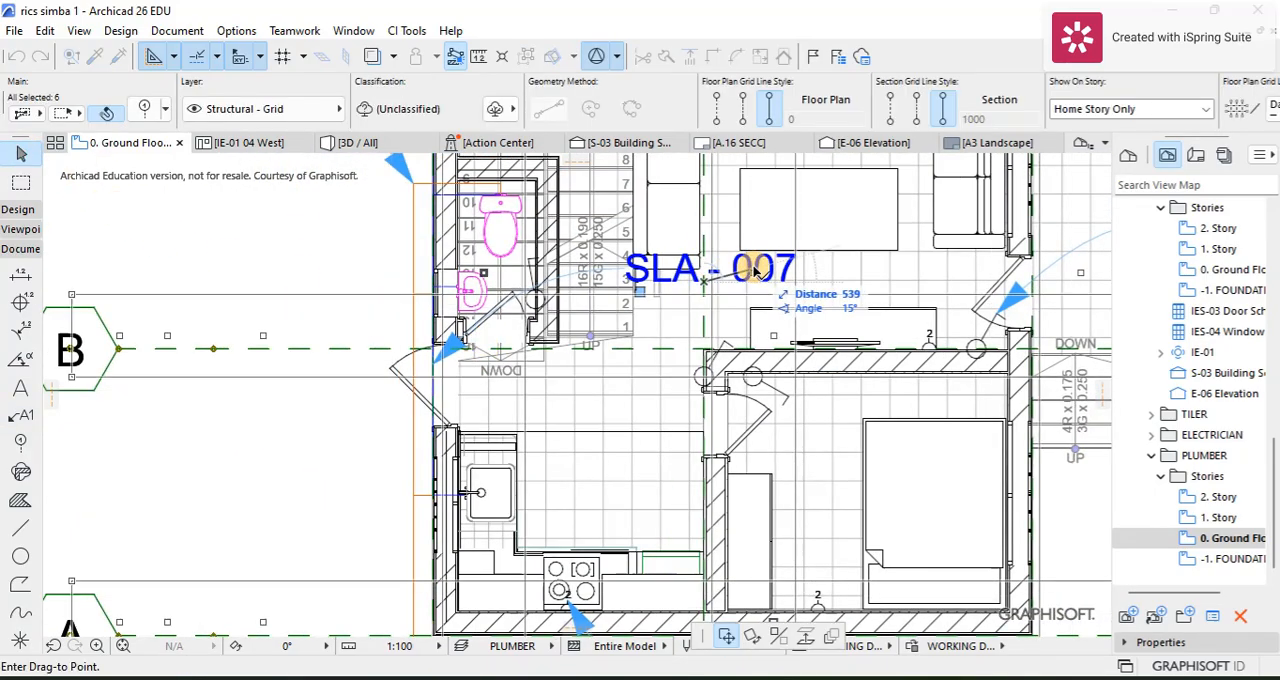
pyautogui.click(755, 270)
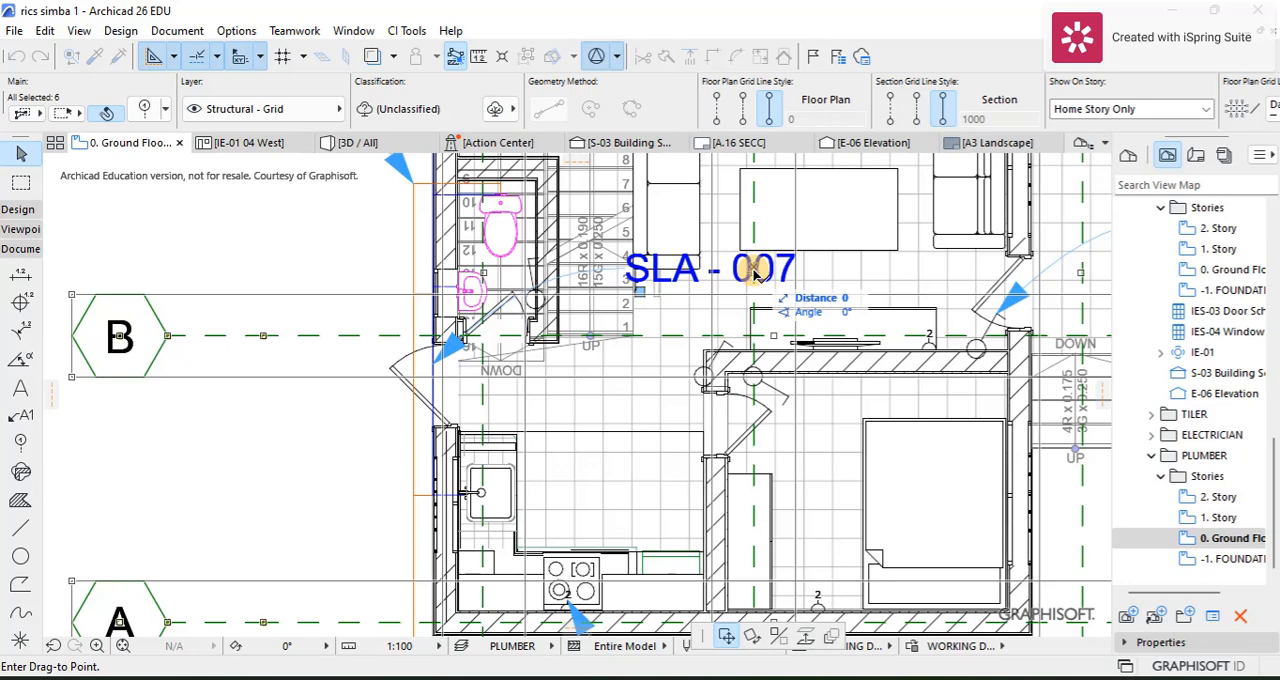
pyautogui.click(756, 272)
pyautogui.hotkey('ctrl', 'z')
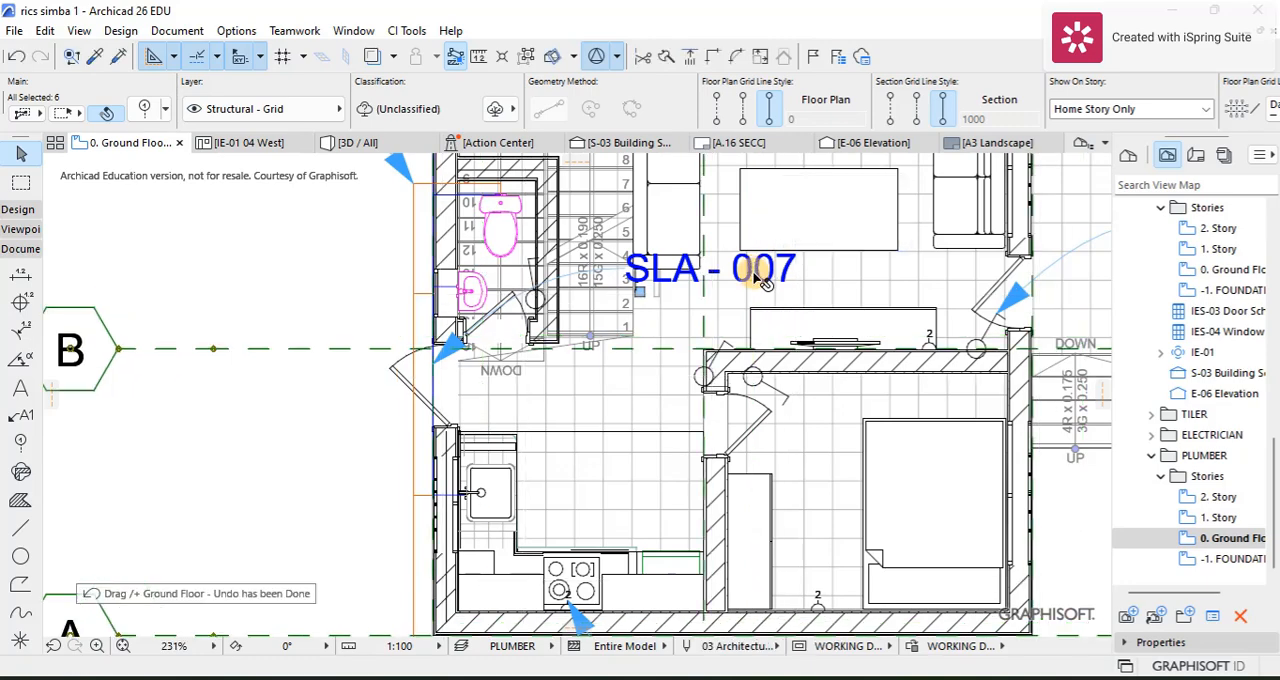
# Step: Replace the text of the blue supply line's label with "intake pipes"
pyautogui.doubleClick(773, 271)
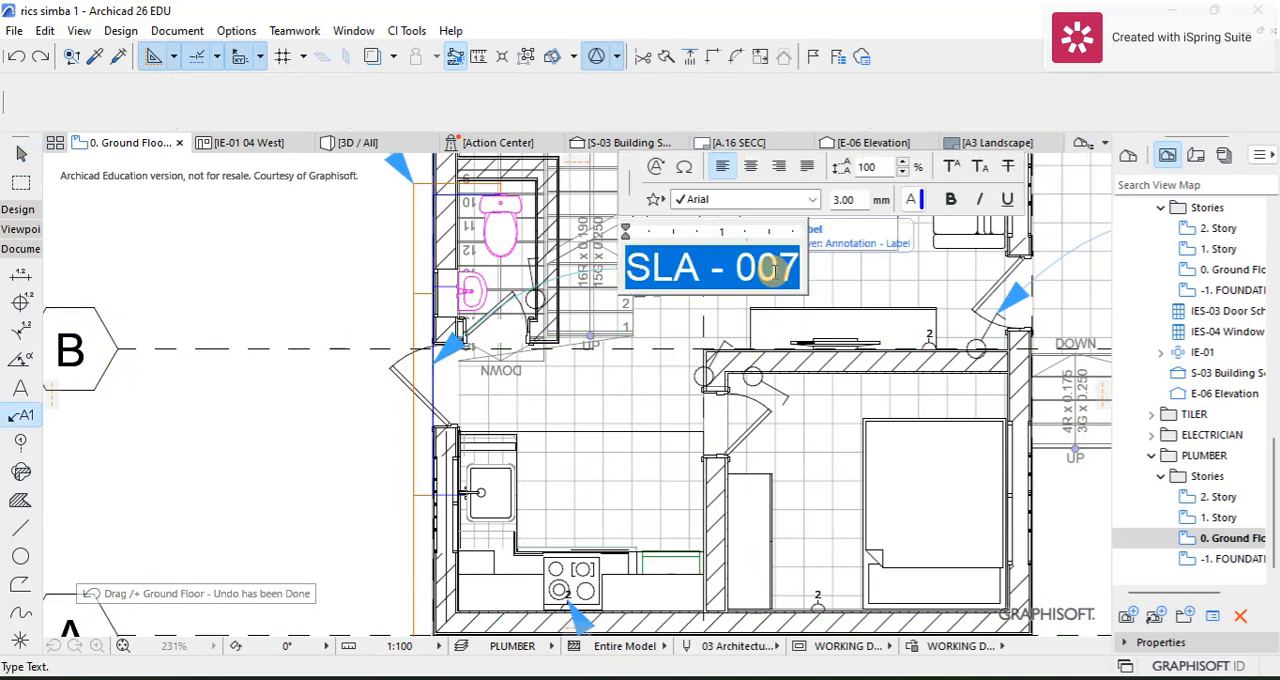
pyautogui.press('BackSpace')
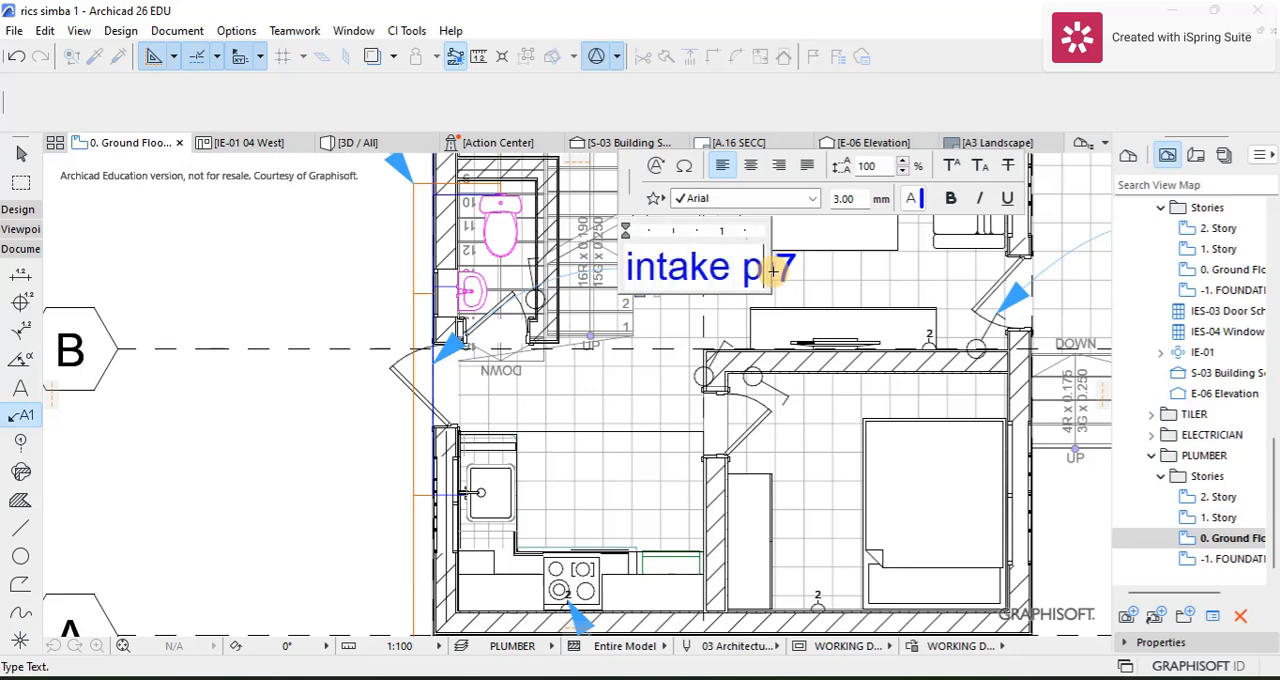
pyautogui.click(340, 300)
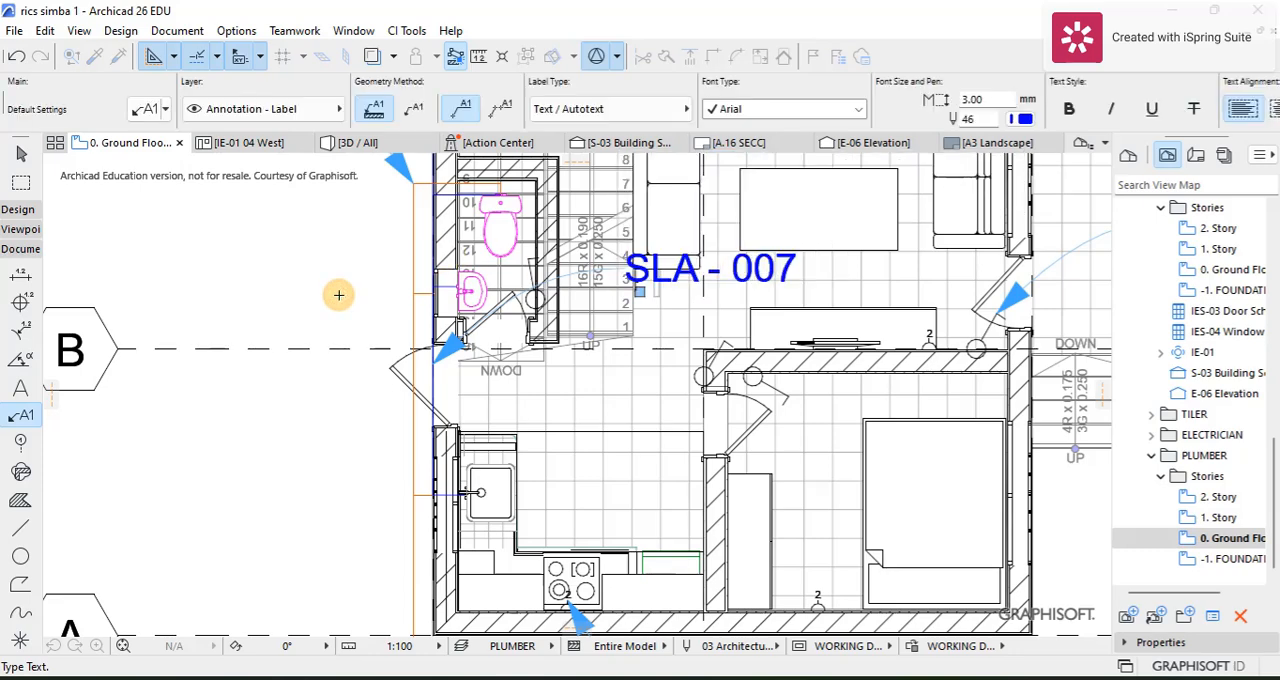
# Step: Move the "intake pipes" label text horizontally about 5556 mm to the empty area outside the grid line 1 wall and deselect it
pyautogui.click(636, 292)
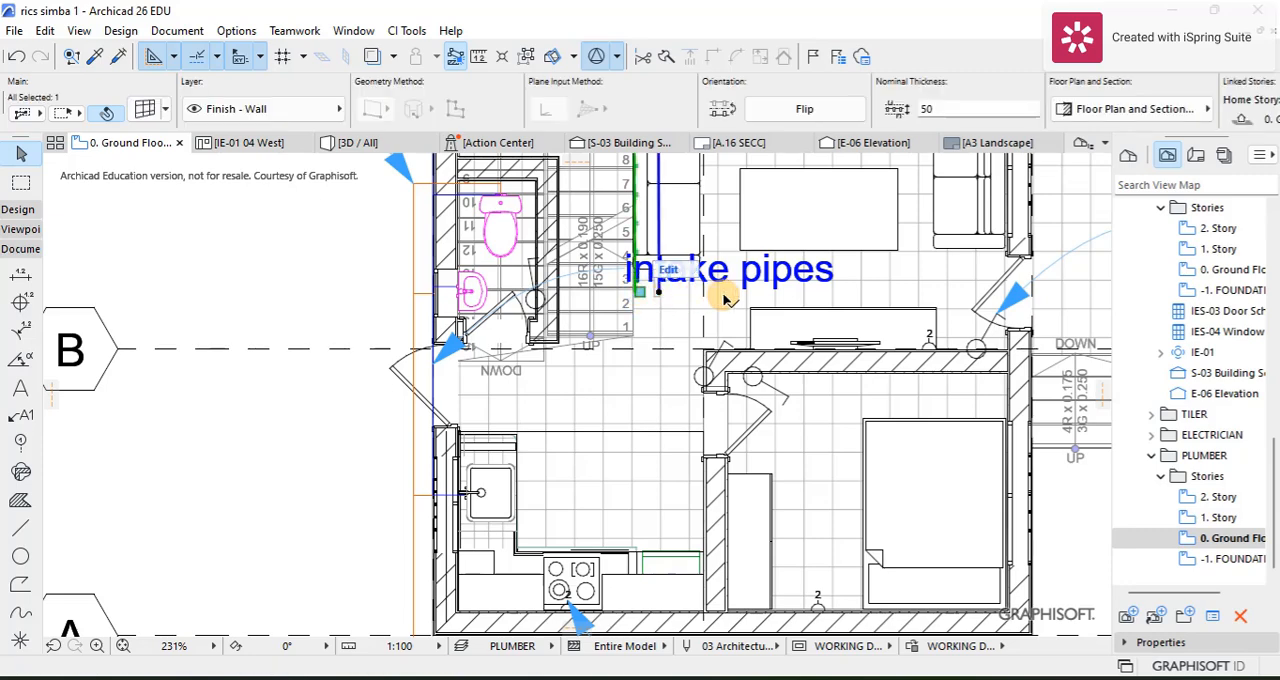
pyautogui.click(836, 291)
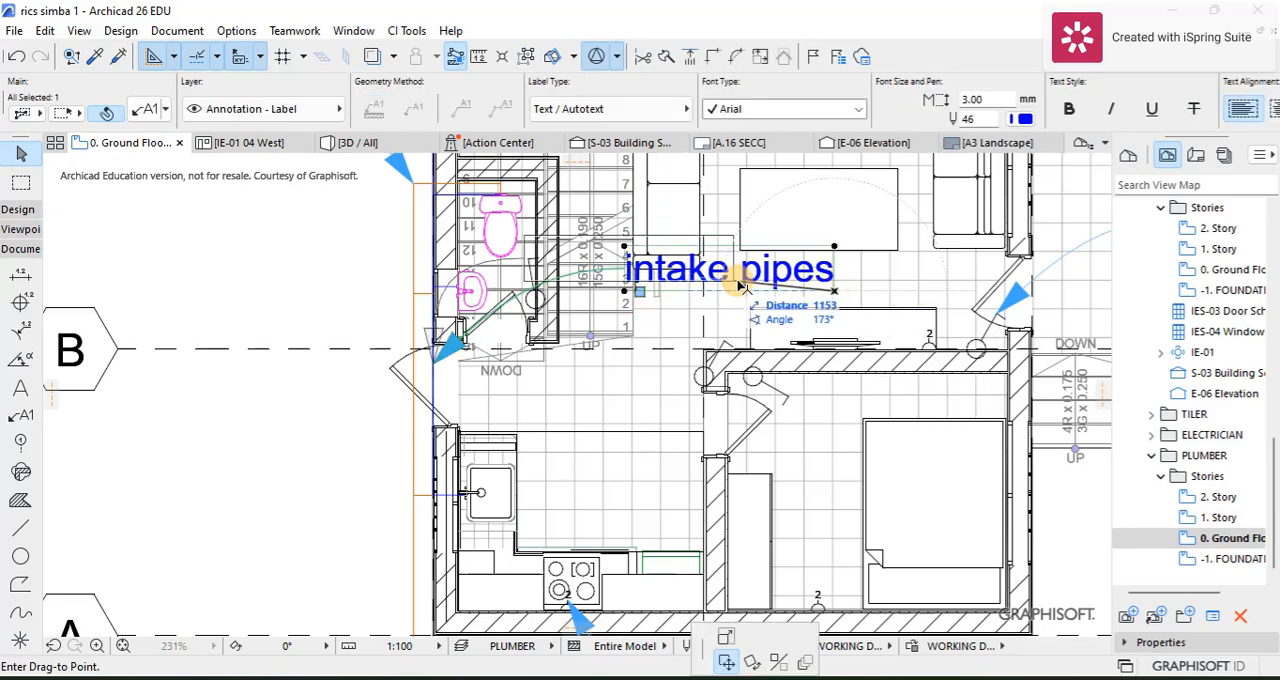
pyautogui.click(304, 291)
pyautogui.press('Escape')
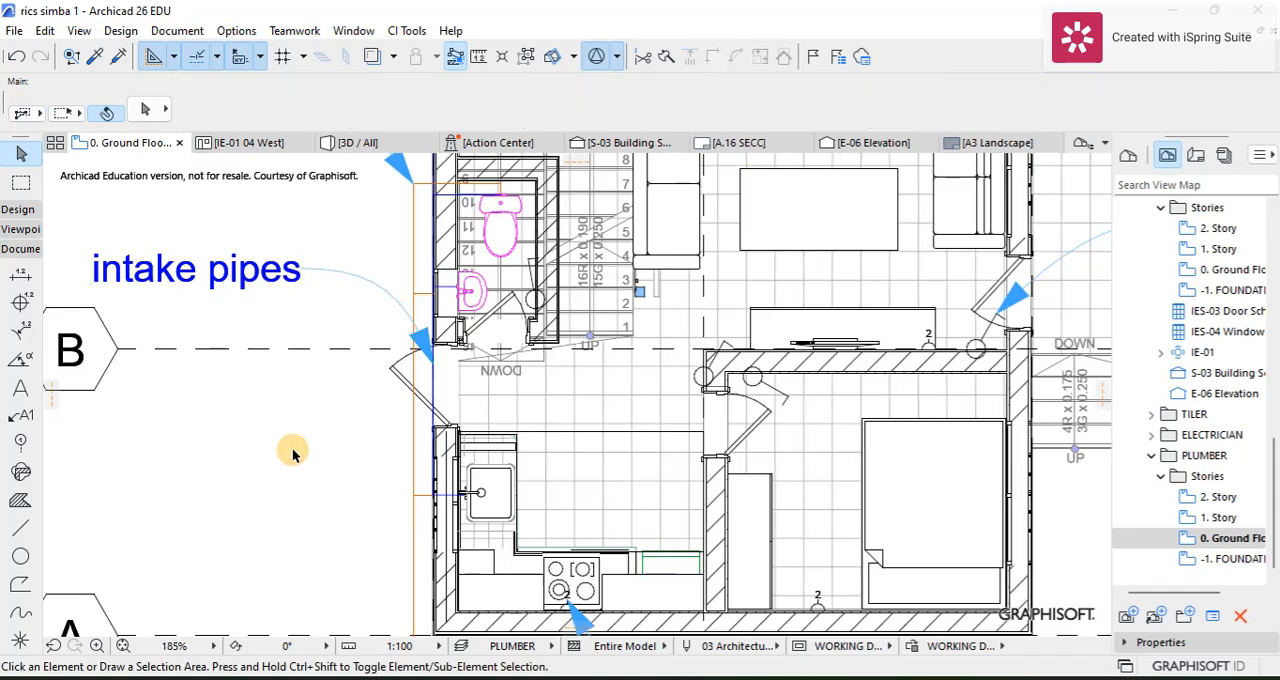
# Step: Examine the drainage and supply pipe runs with their labels across the PLUMBER ground floor plan
pyautogui.scroll(-3, 294, 449)
pyautogui.scroll(2, 340, 422)
pyautogui.scroll(3, 340, 422)
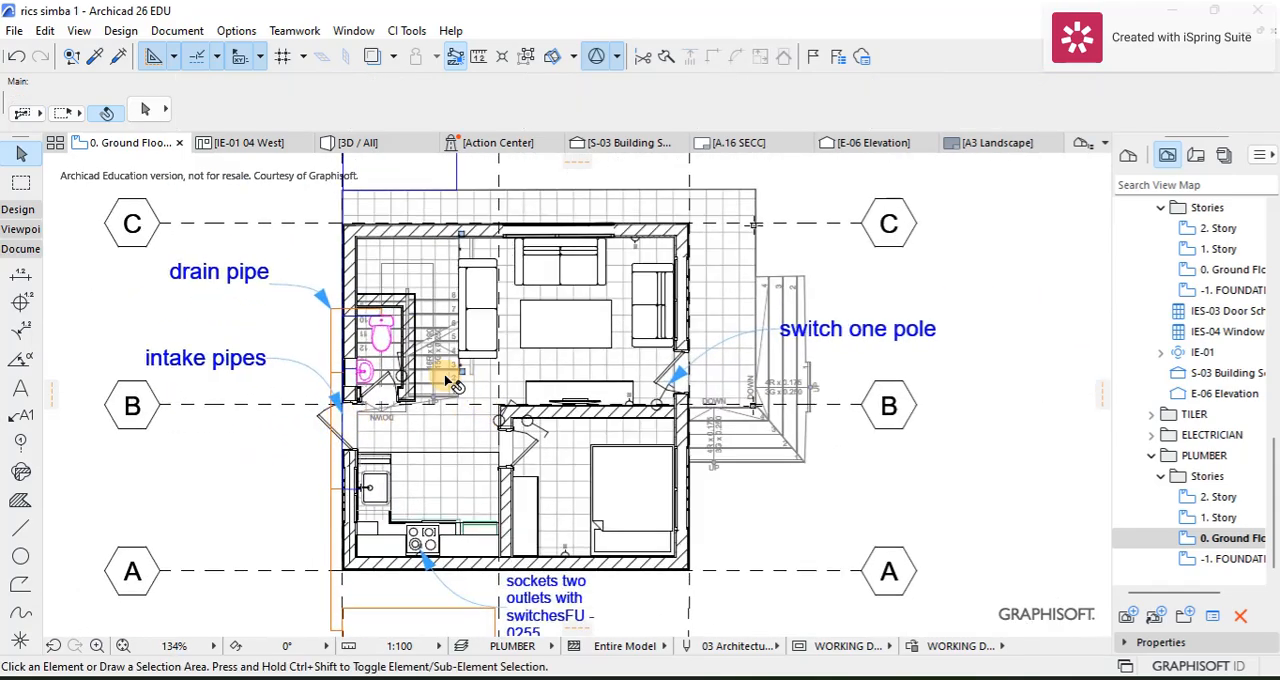
pyautogui.scroll(-4, 405, 365)
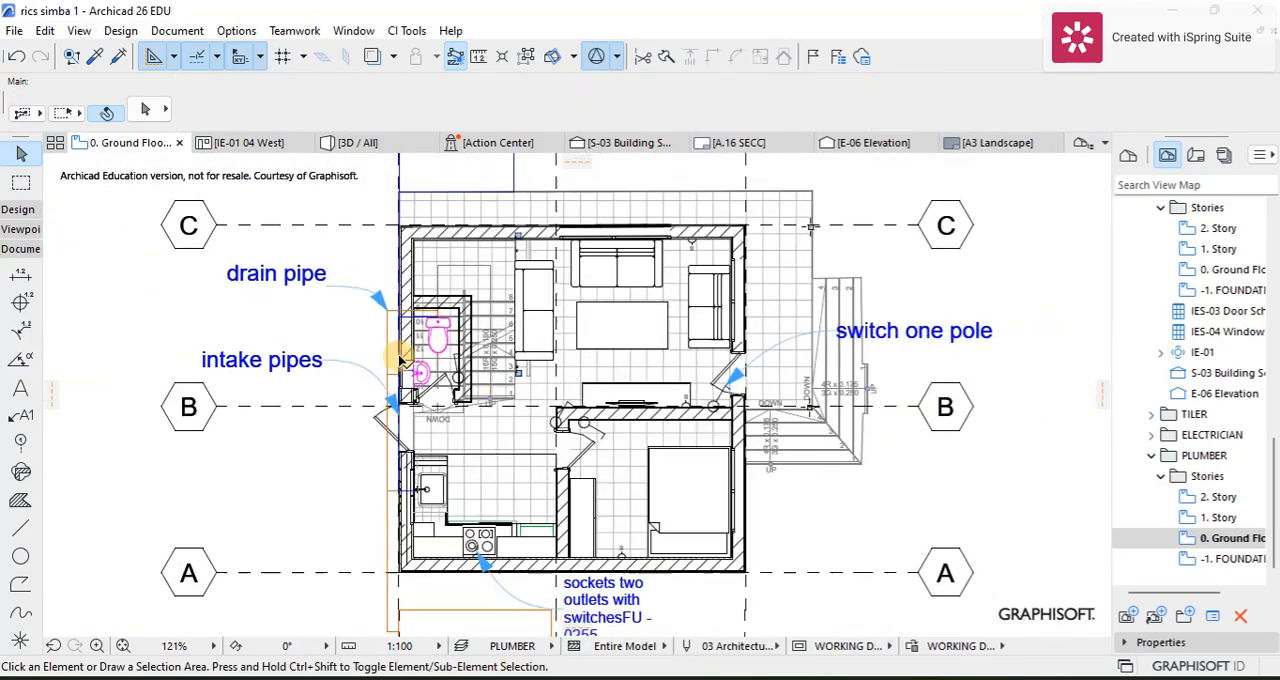
pyautogui.scroll(2, 437, 315)
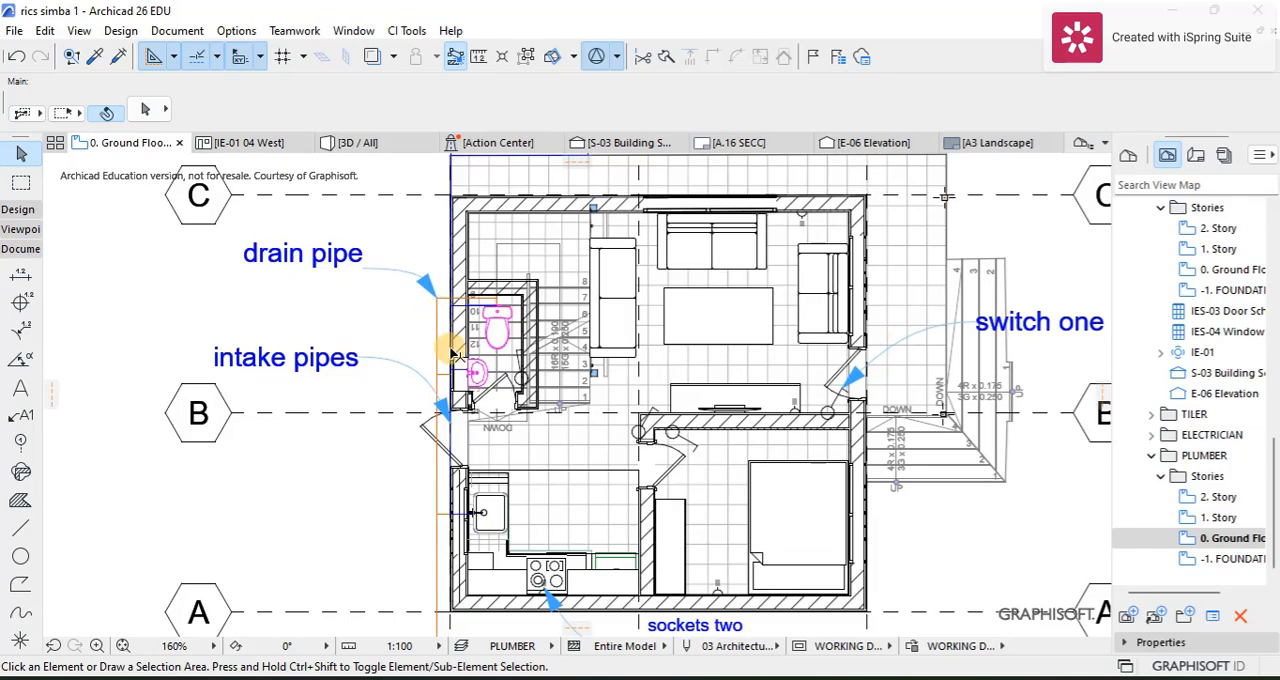
pyautogui.scroll(2, 460, 360)
pyautogui.scroll(-2, 462, 355)
pyautogui.scroll(-4, 462, 355)
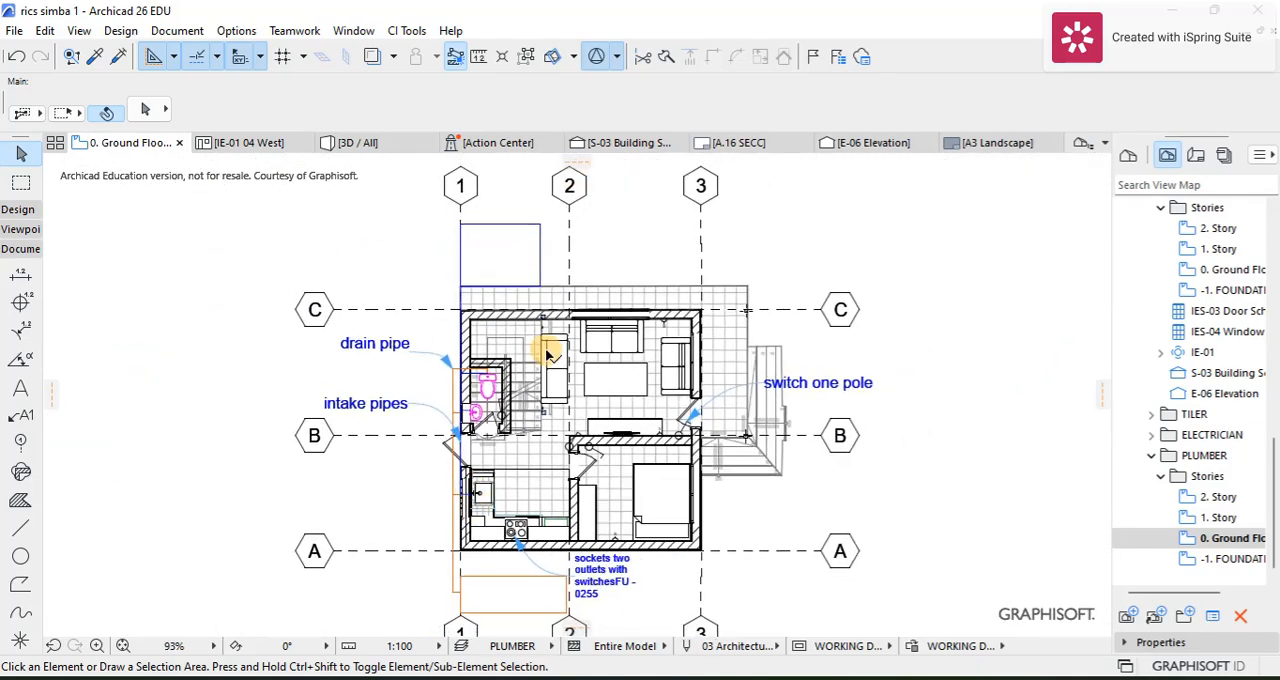
pyautogui.scroll(2, 548, 355)
pyautogui.scroll(-2, 530, 362)
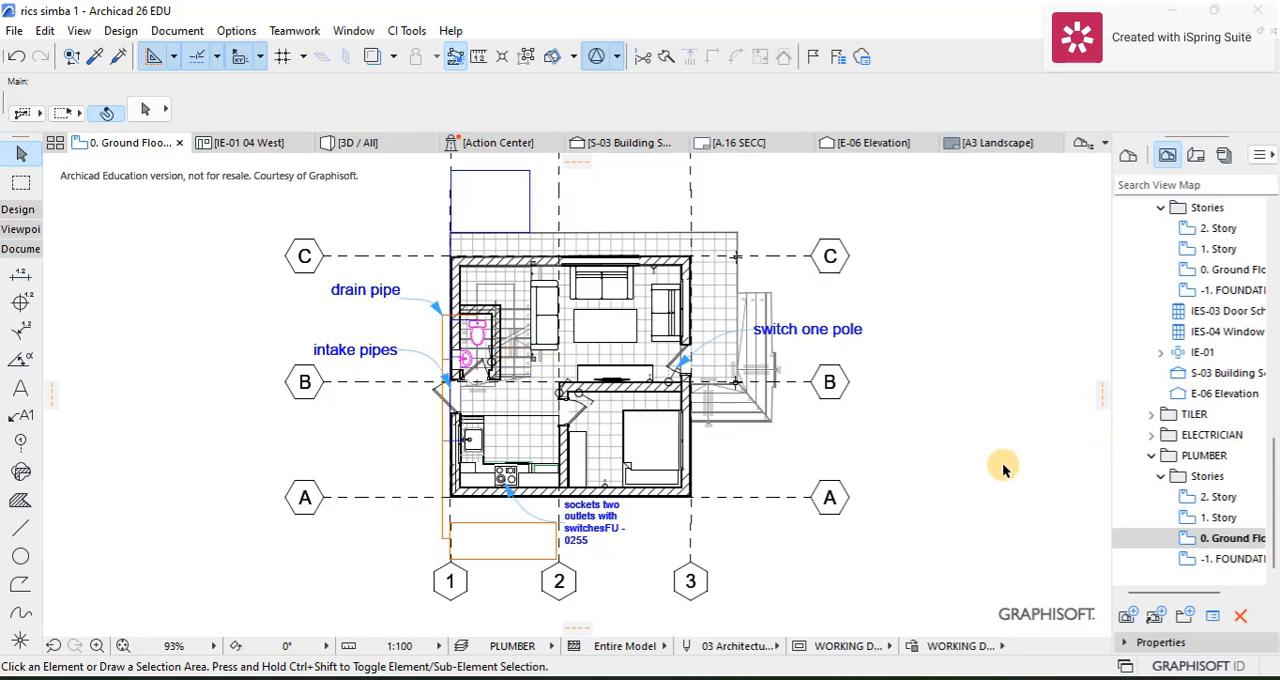
pyautogui.scroll(4, 420, 300)
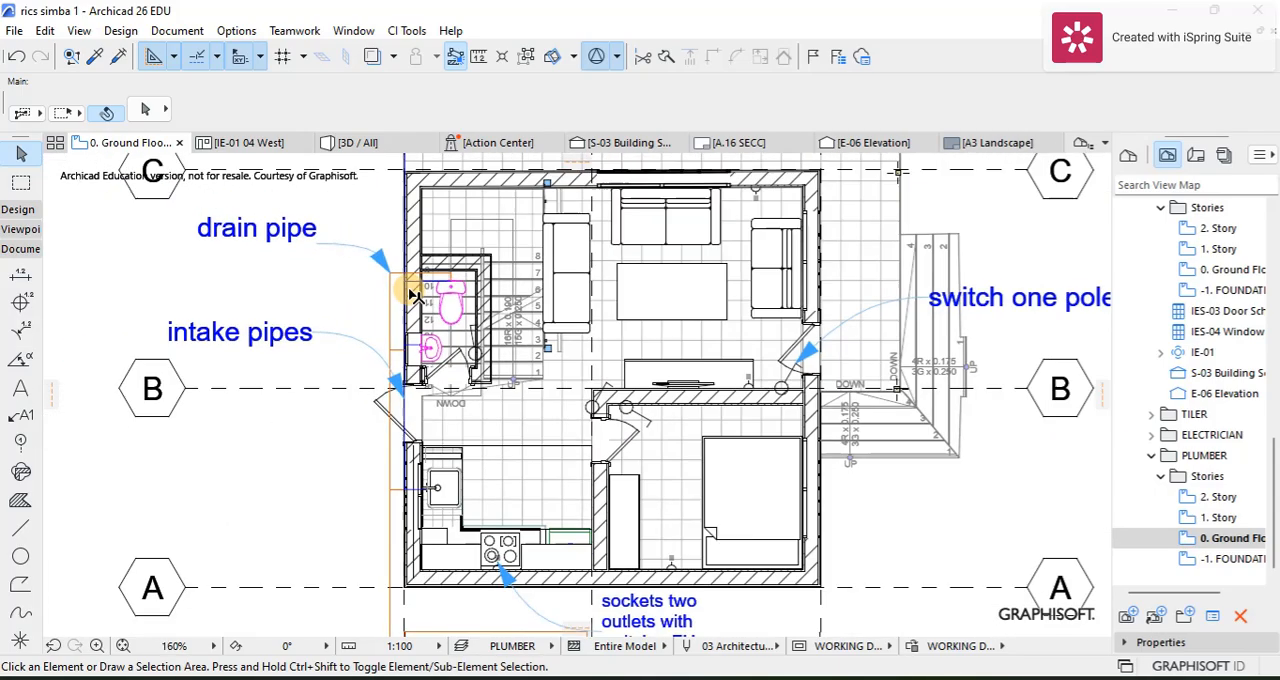
pyautogui.scroll(-2, 415, 295)
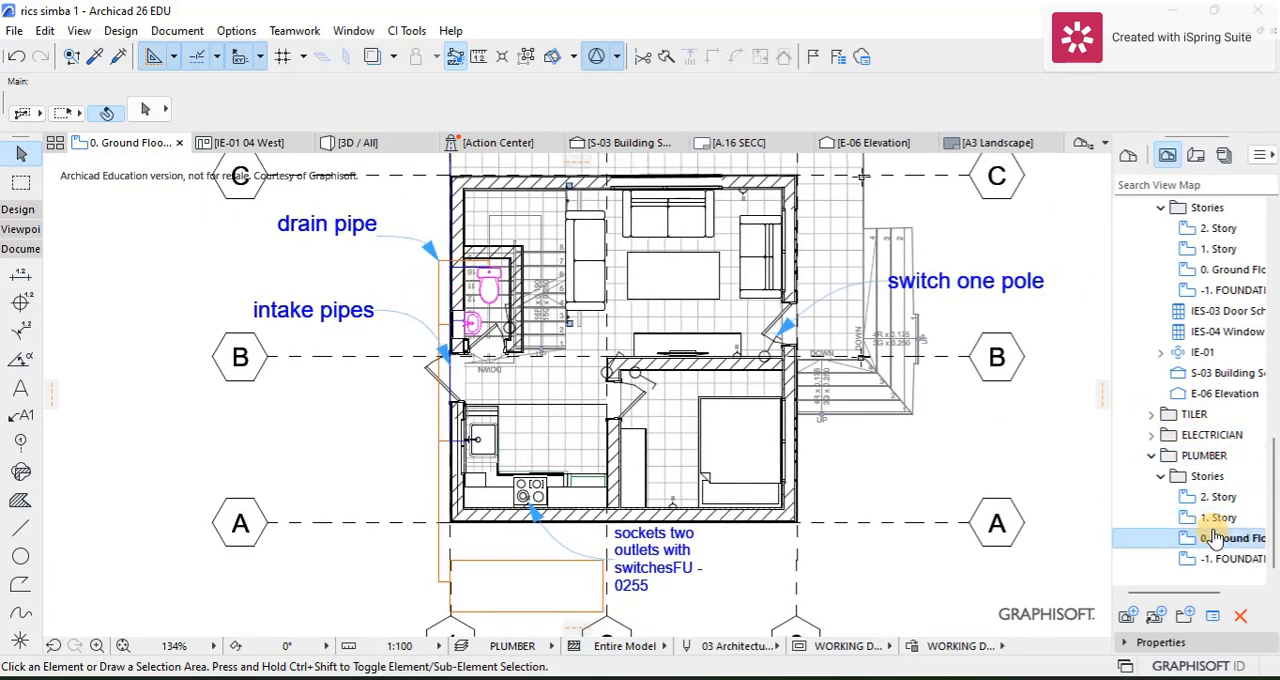
# Step: Set the PLUMBER ground floor view's zooming to Current Zoom and stop it ignoring zoom and rotation on opening
pyautogui.rightClick(1200, 541)
pyautogui.click(1123, 523)
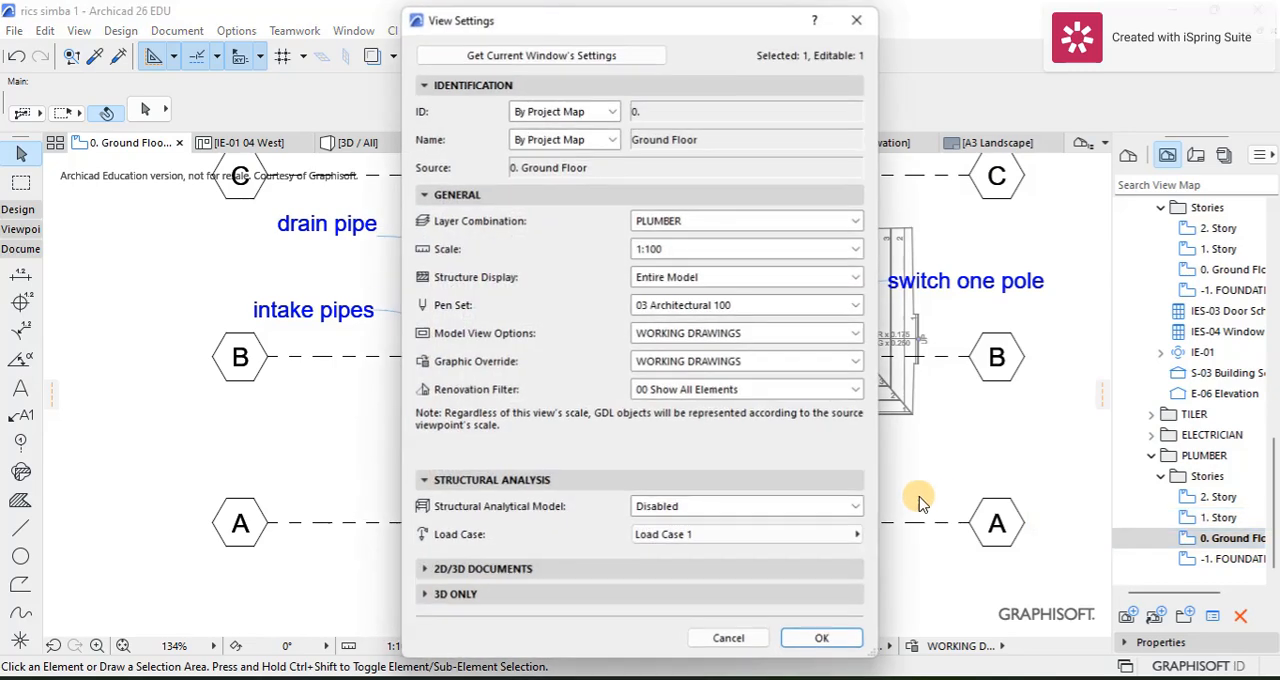
pyautogui.click(430, 569)
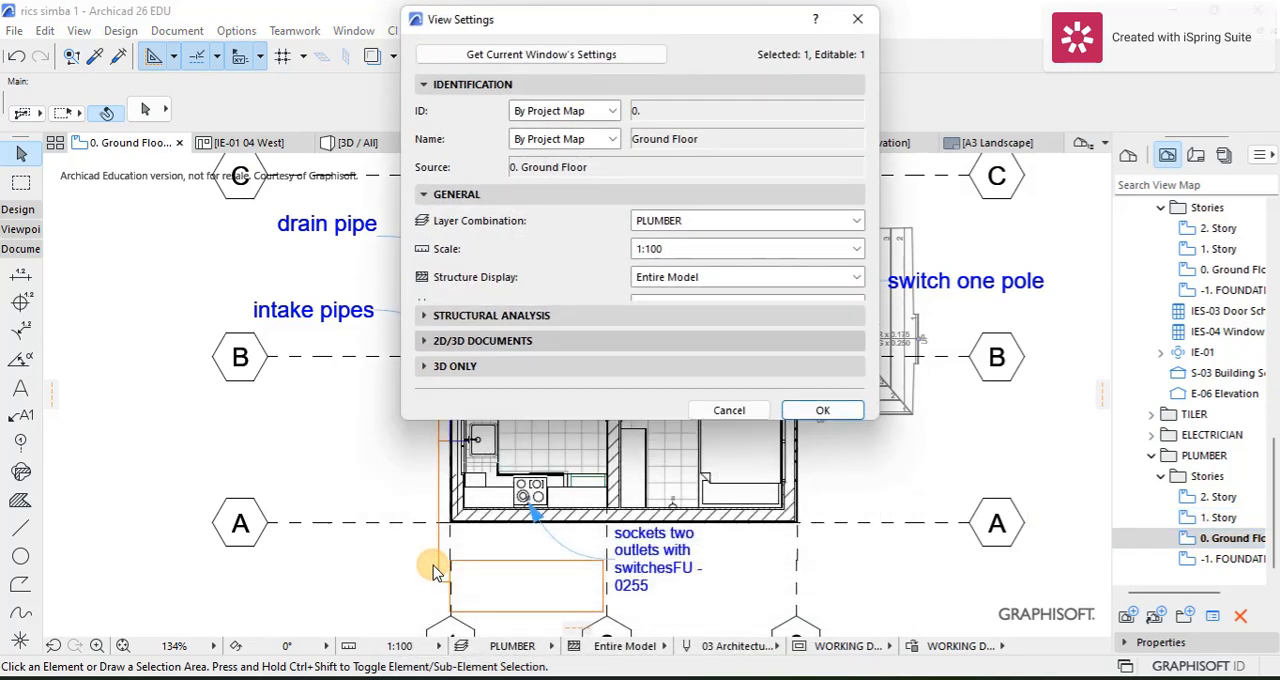
pyautogui.click(421, 357)
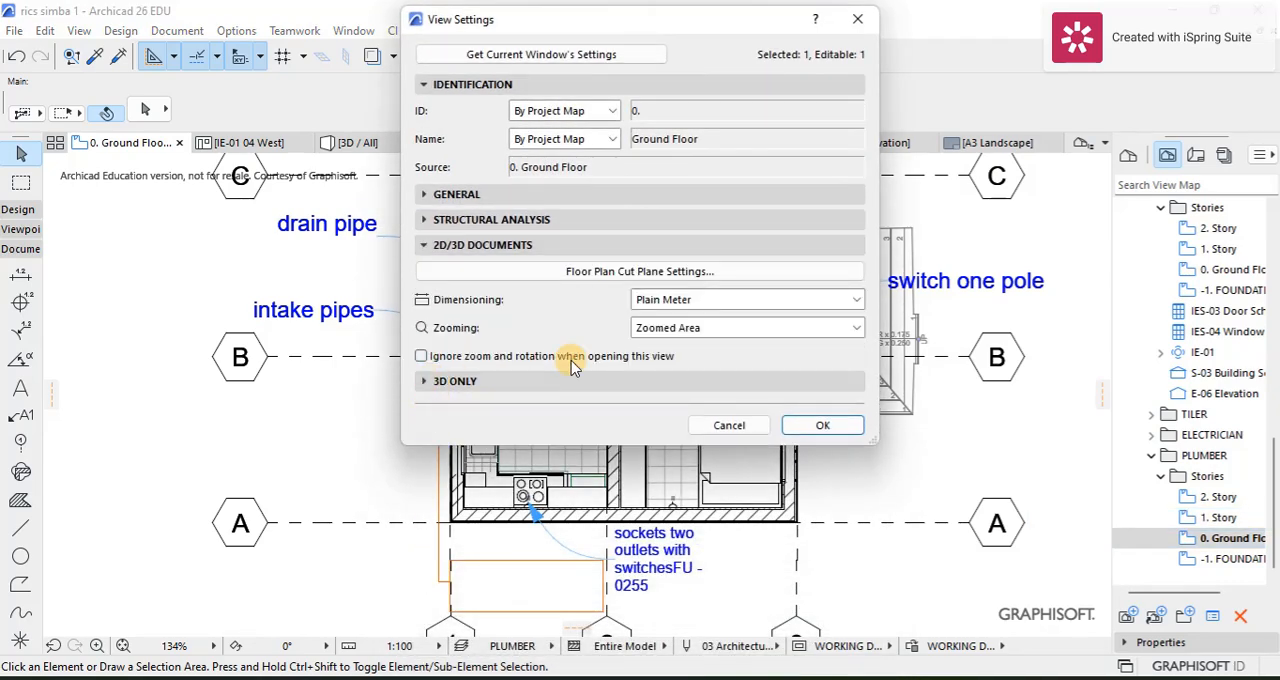
pyautogui.click(745, 328)
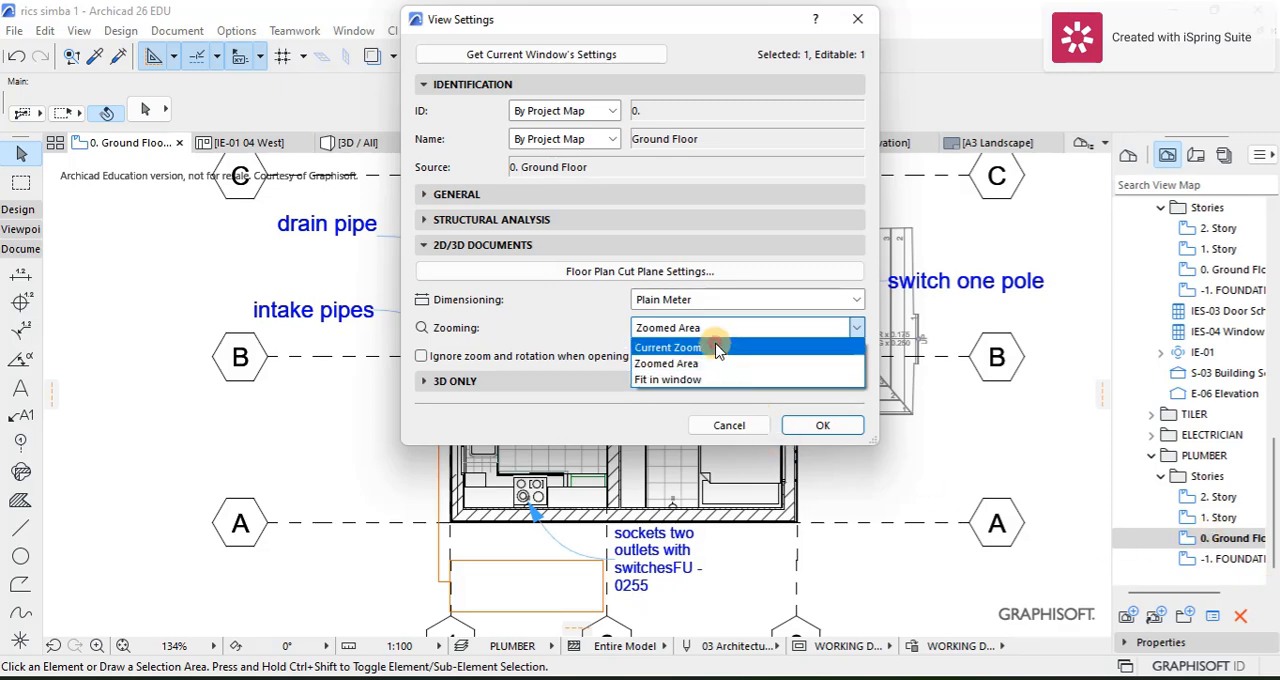
pyautogui.click(717, 348)
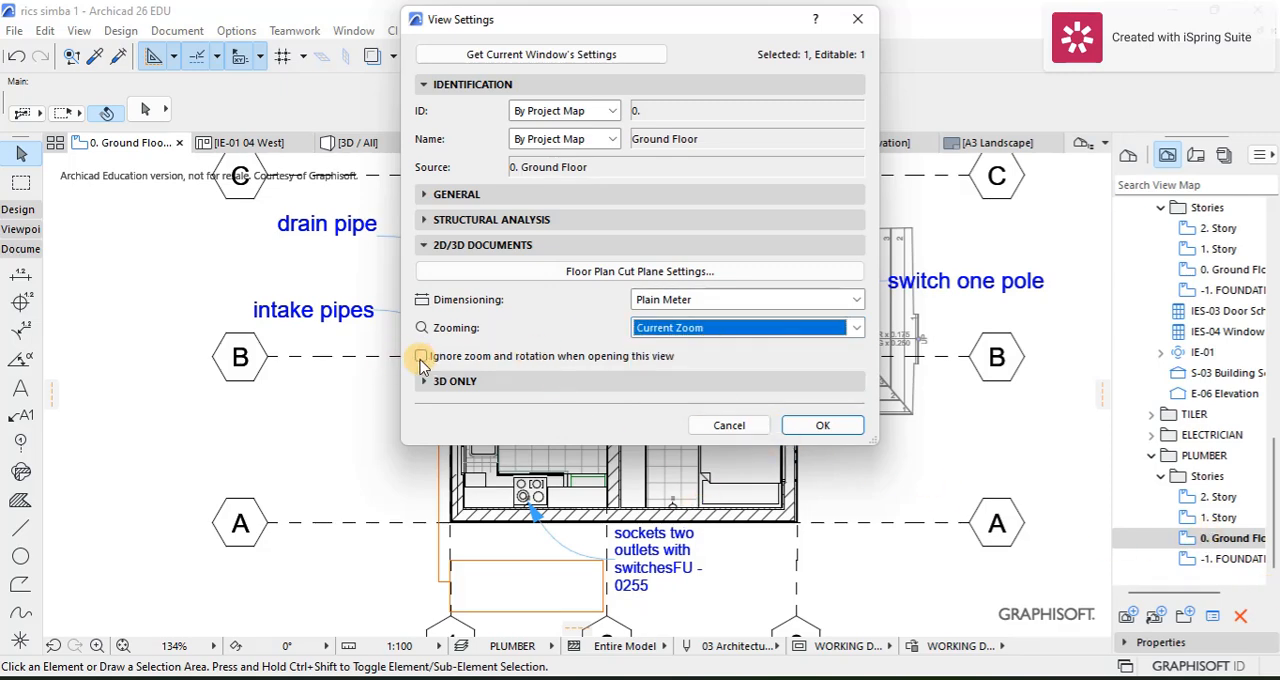
pyautogui.click(823, 426)
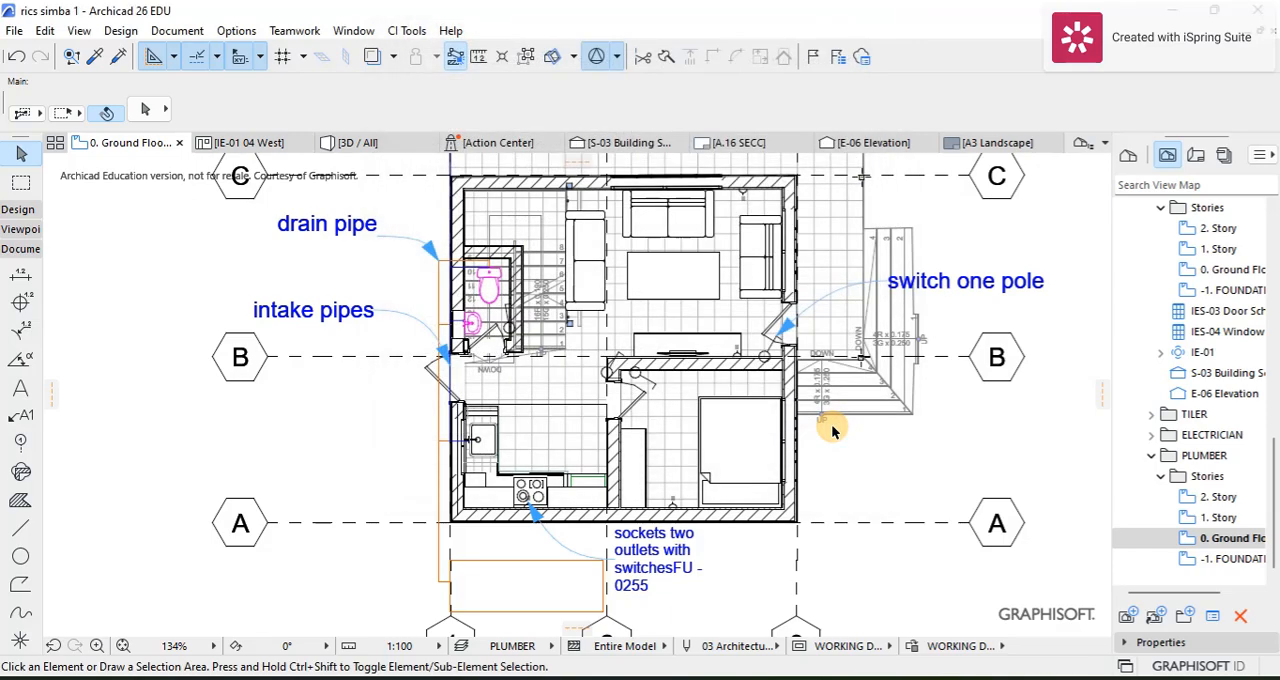
# Step: Collapse the PLUMBER view folder and open the ground floor view of the ELECTRICIAN folder
pyautogui.click(1153, 456)
pyautogui.doubleClick(1170, 538)
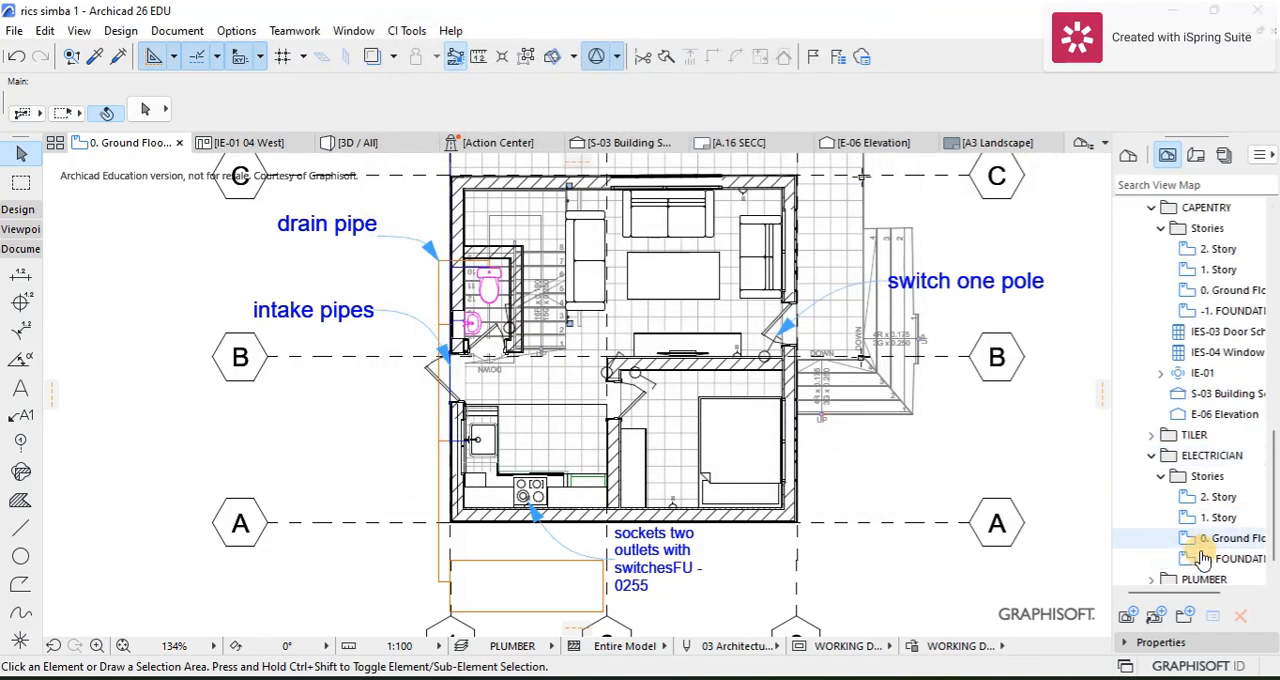
pyautogui.rightClick(1198, 539)
pyautogui.click(1089, 550)
pyautogui.click(1202, 538)
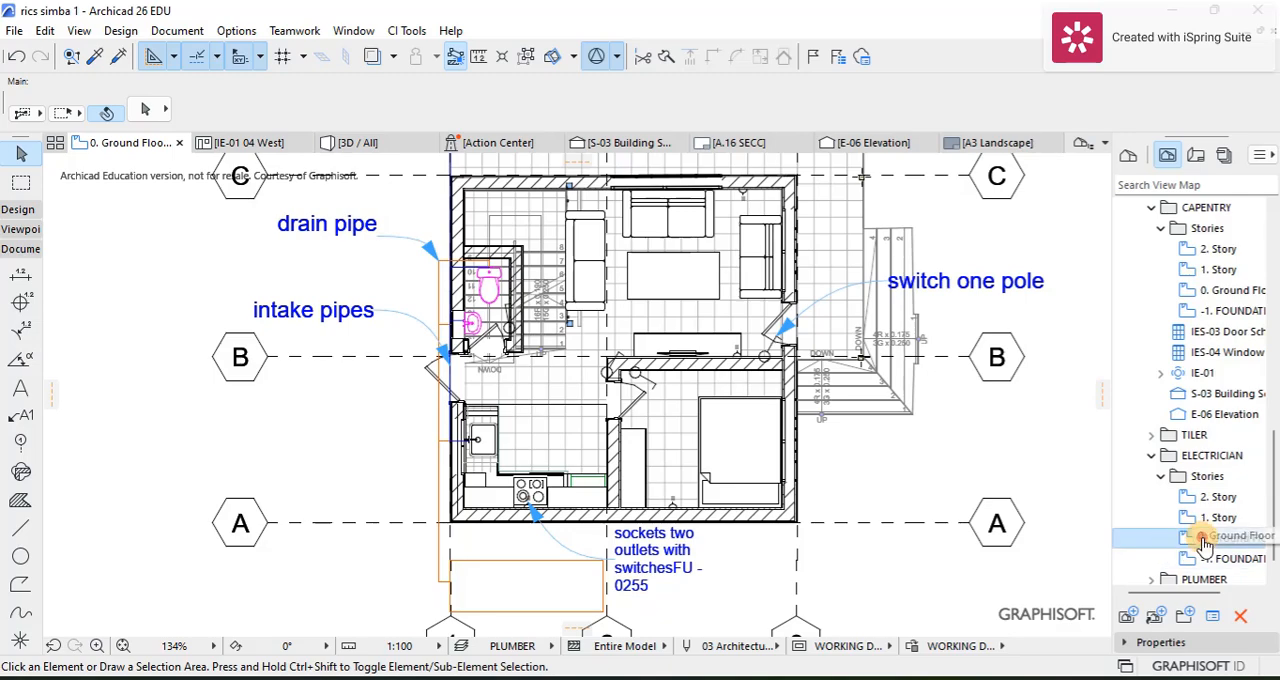
pyautogui.click(1191, 540)
pyautogui.scroll(-2, 966, 497)
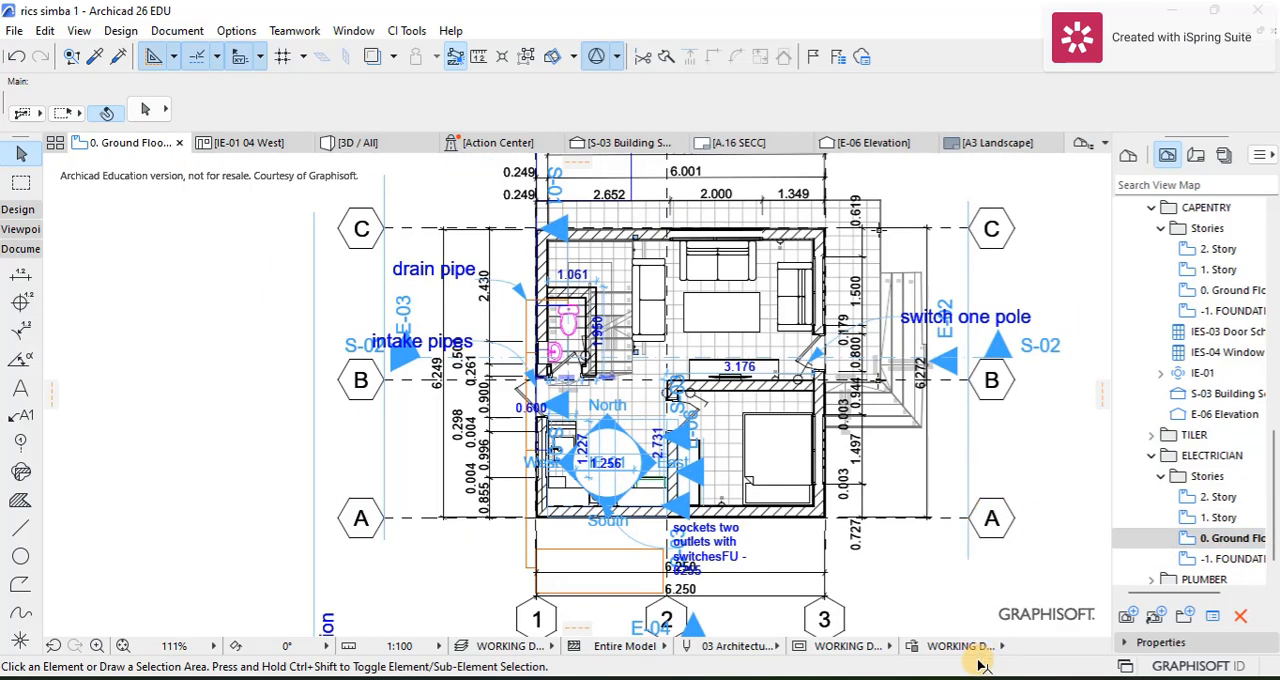
# Step: Set the layer combination of the ELECTRICIAN ground floor view to ELECTRICIAN in its view settings
pyautogui.rightClick(1180, 541)
pyautogui.click(1137, 528)
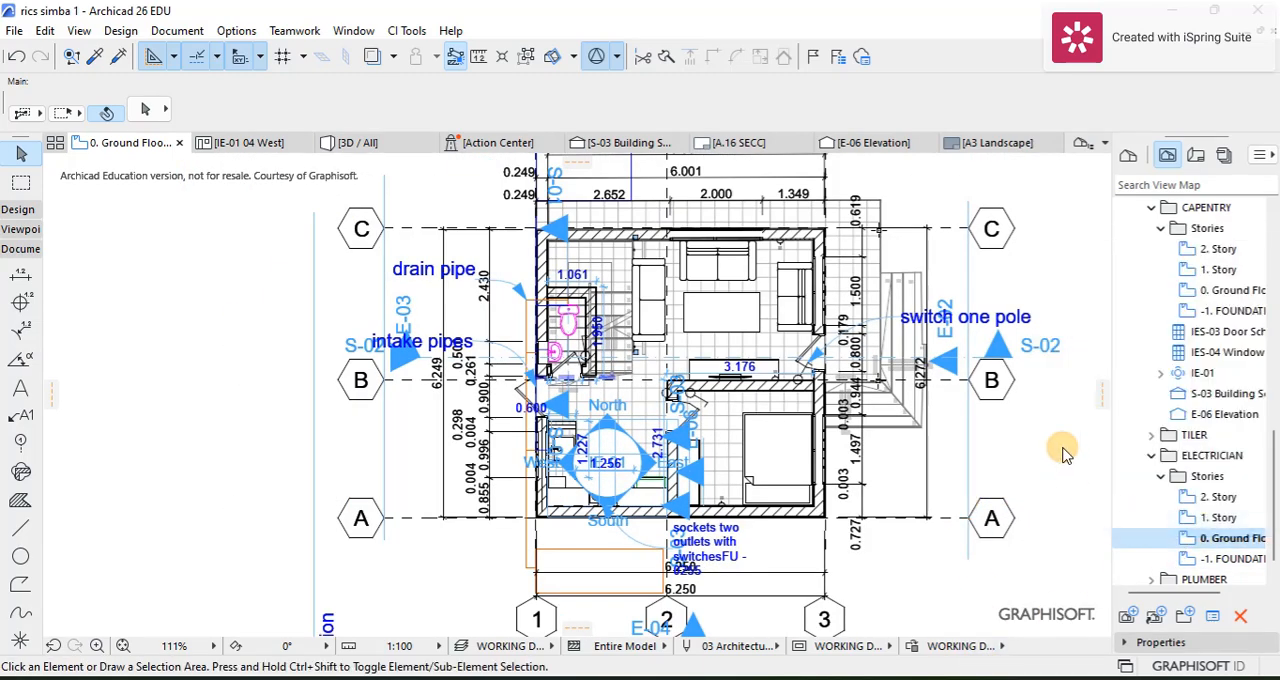
pyautogui.click(750, 222)
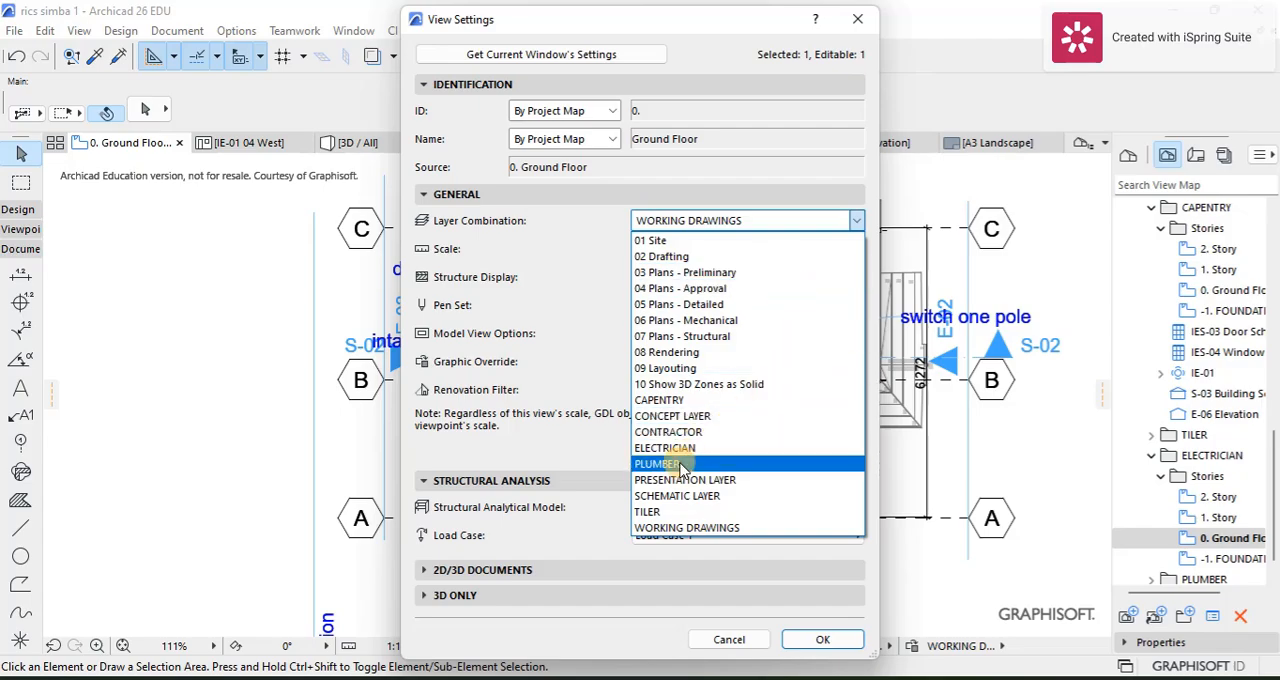
pyautogui.click(760, 449)
pyautogui.click(815, 640)
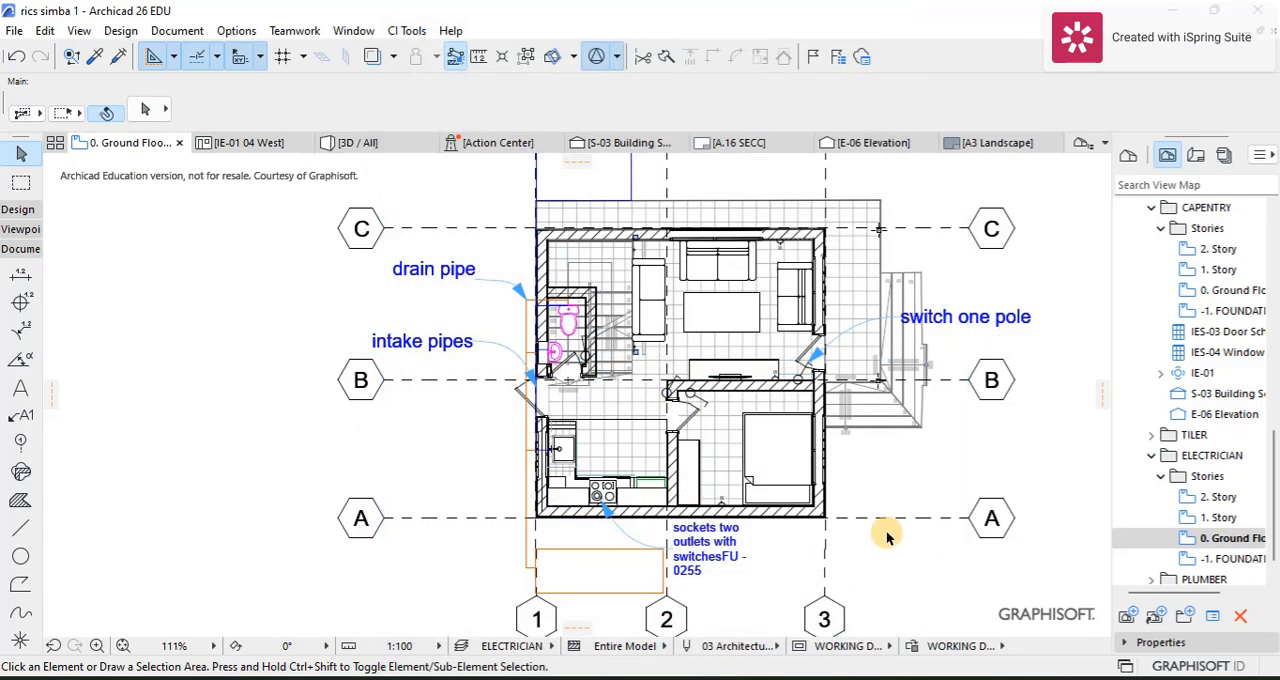
# Step: Set the ELECTRICIAN ground floor view's zooming to Current Zoom and stop it ignoring zoom and rotation on opening
pyautogui.scroll(1, 803, 494)
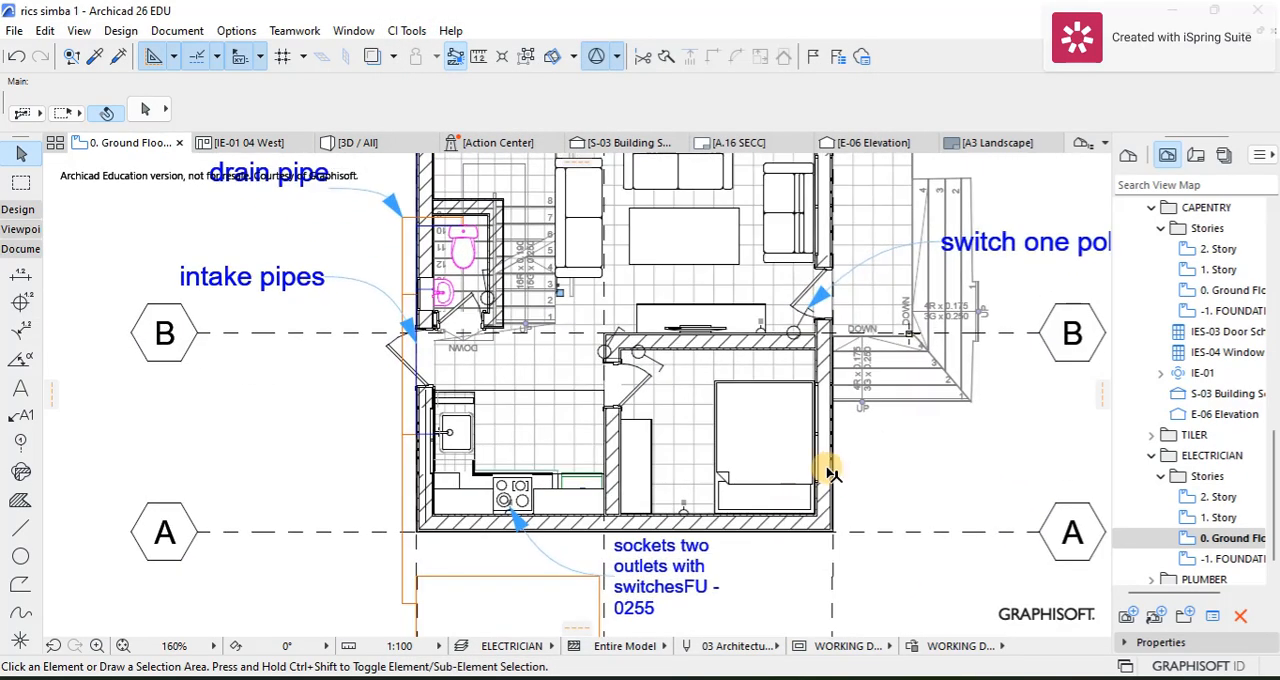
pyautogui.scroll(1, 829, 463)
pyautogui.scroll(-3, 787, 455)
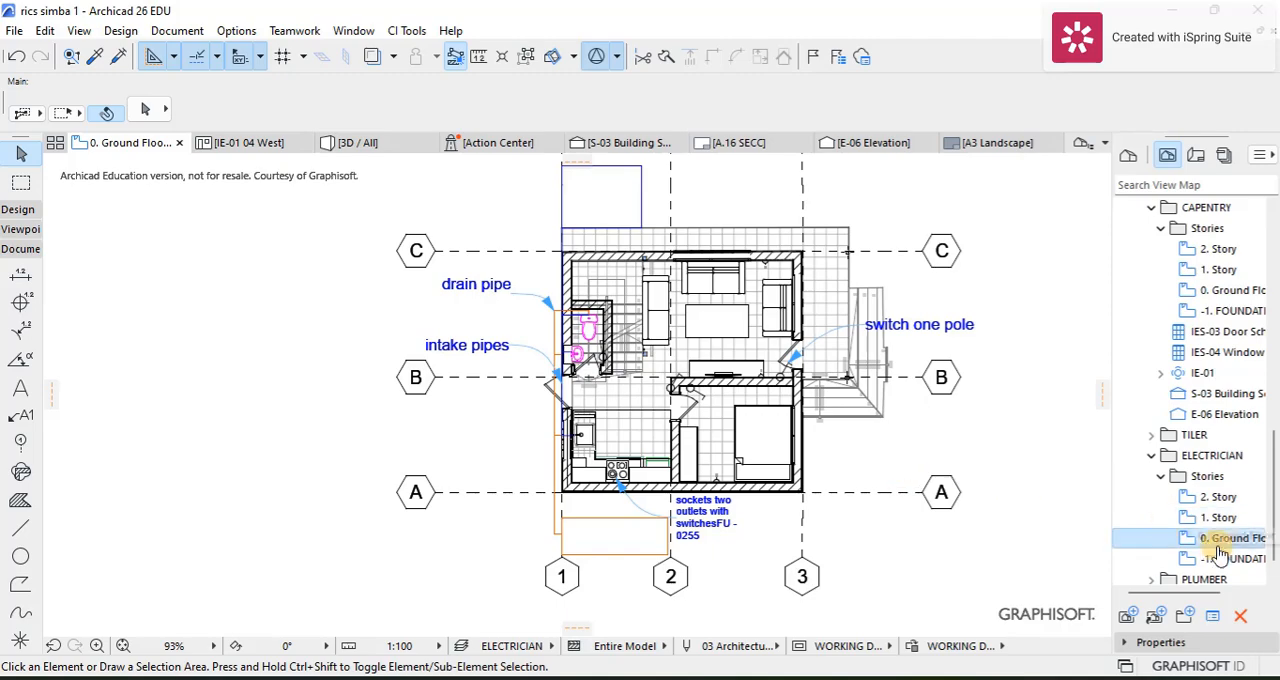
pyautogui.rightClick(1212, 545)
pyautogui.click(1097, 522)
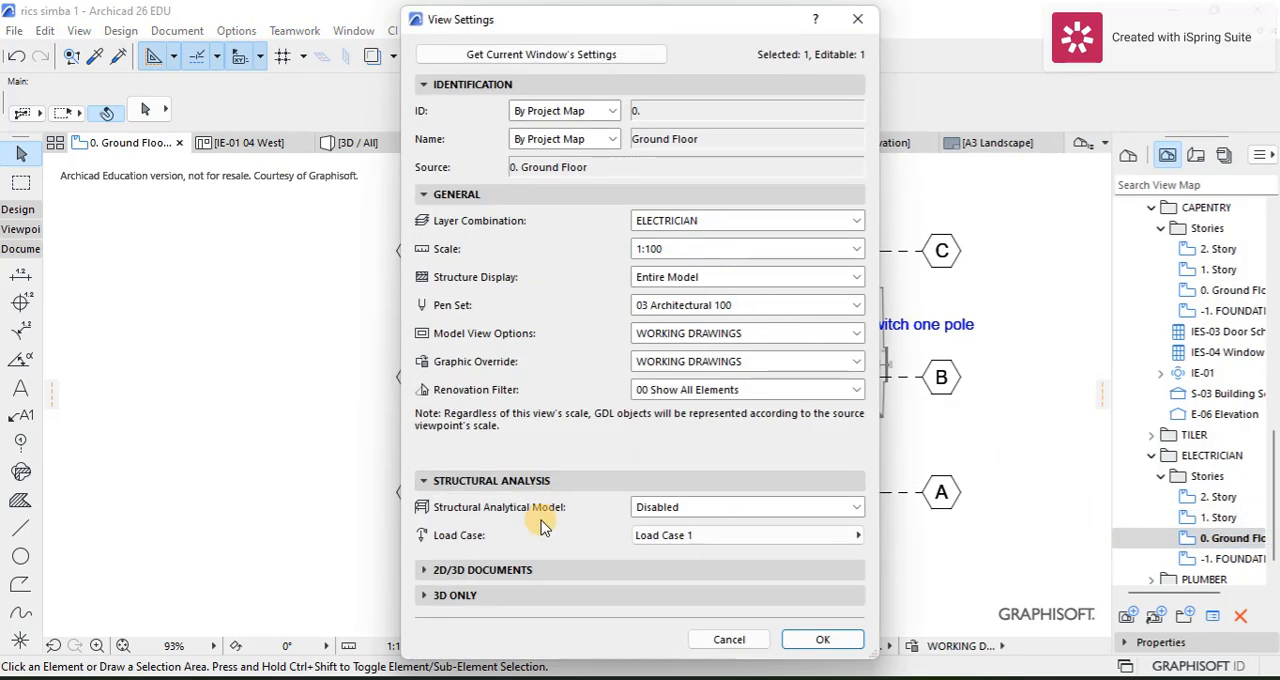
pyautogui.click(460, 569)
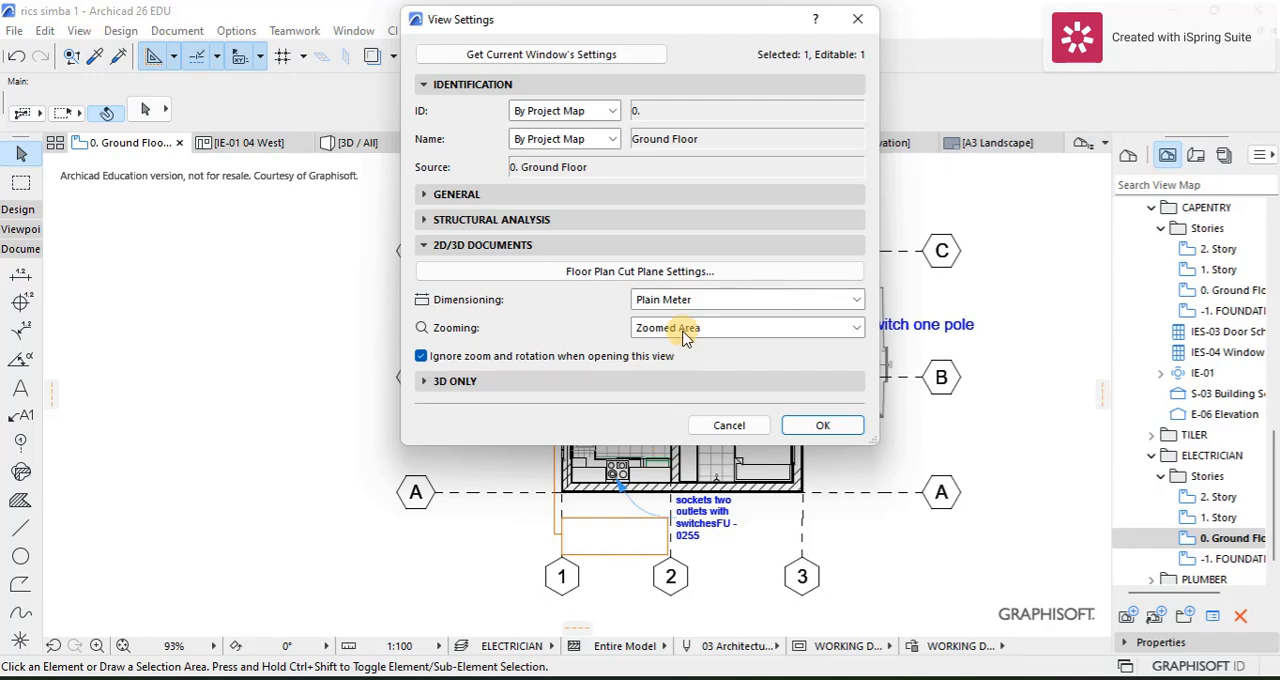
pyautogui.click(684, 338)
pyautogui.click(711, 346)
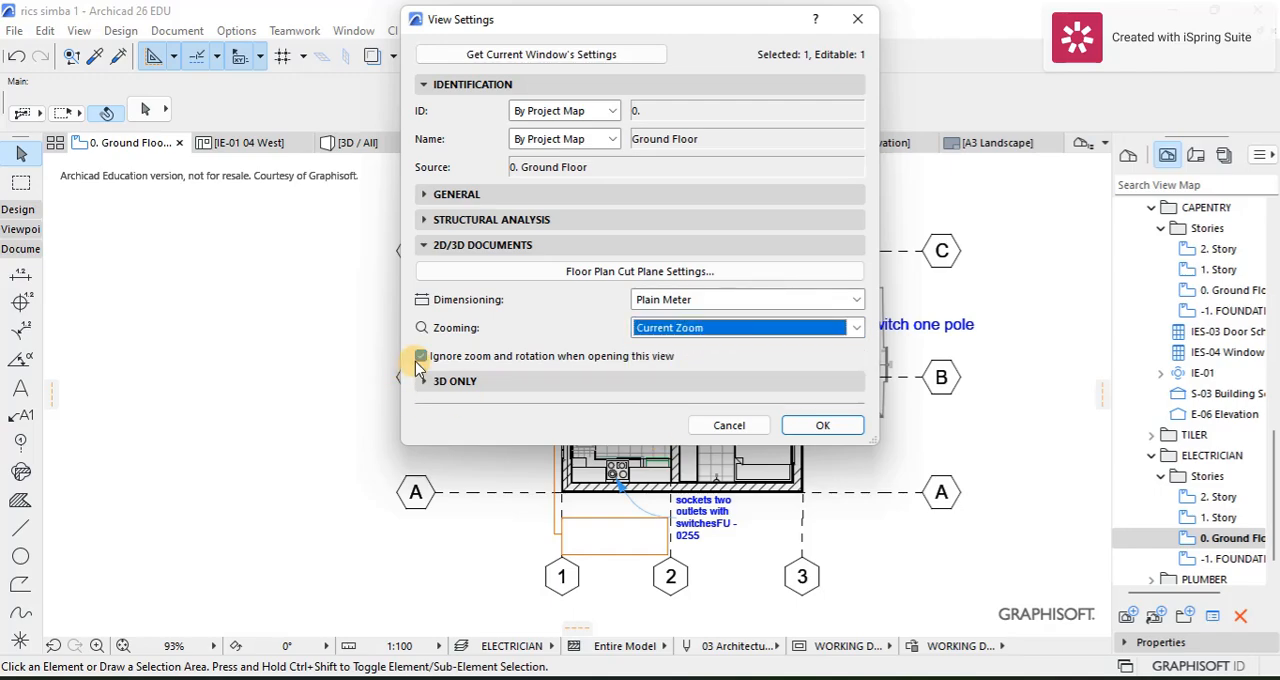
pyautogui.click(420, 358)
pyautogui.click(822, 425)
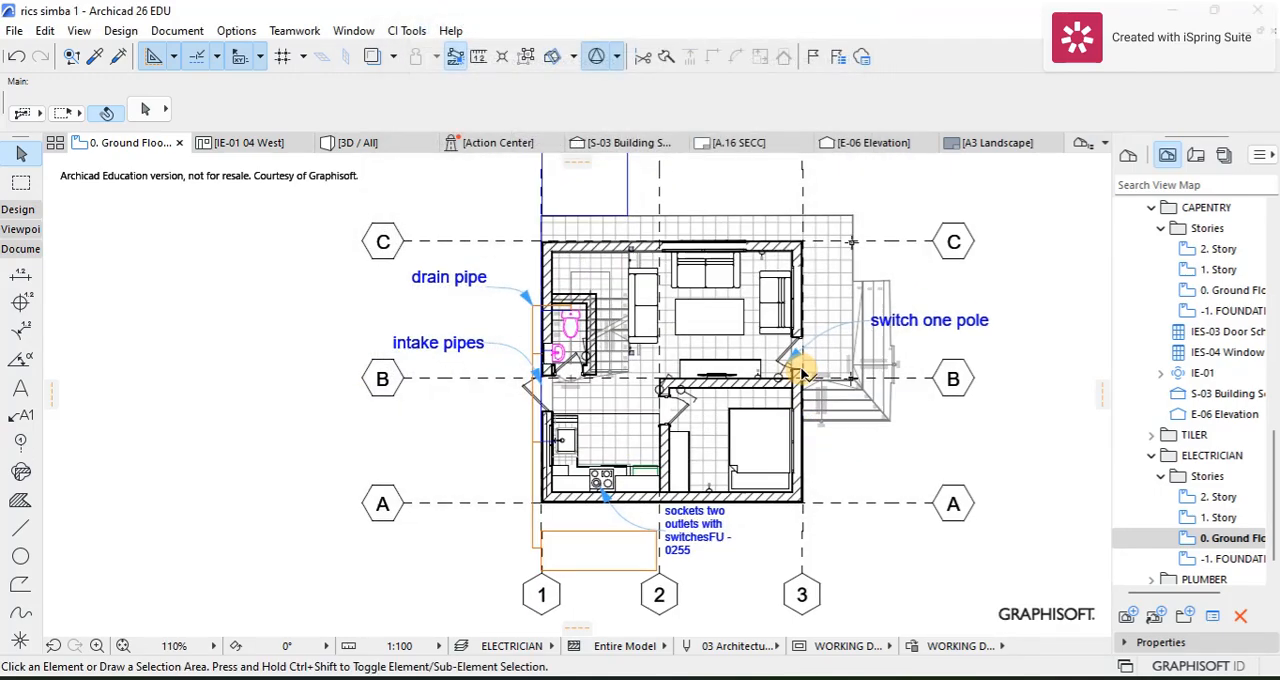
pyautogui.scroll(3, 801, 371)
pyautogui.scroll(-2, 820, 406)
pyautogui.moveTo(809, 399)
pyautogui.mouseDown(button='middle')
pyautogui.moveTo(797, 397)
pyautogui.moveTo(810, 416)
pyautogui.mouseUp(button='middle')
pyautogui.scroll(-3, 943, 423)
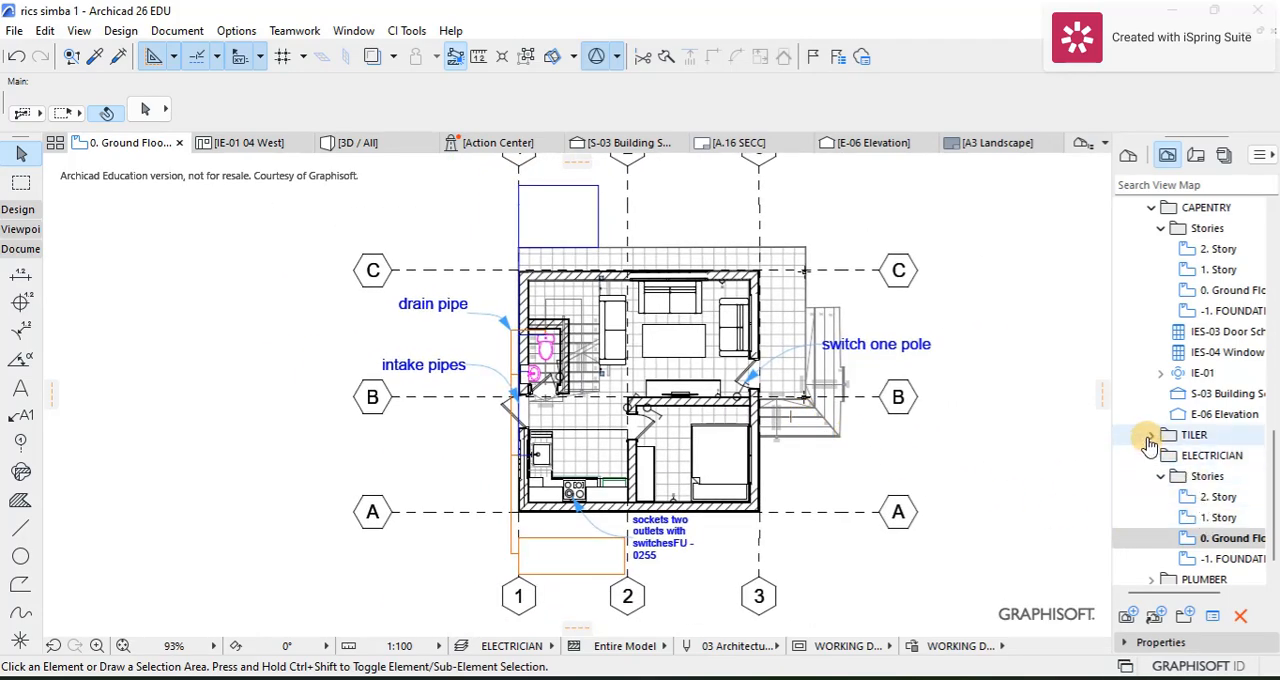
# Step: Expand the TILER view folder and set its ground floor view's layer combination to TILER in the view settings
pyautogui.click(1150, 436)
pyautogui.rightClick(1120, 517)
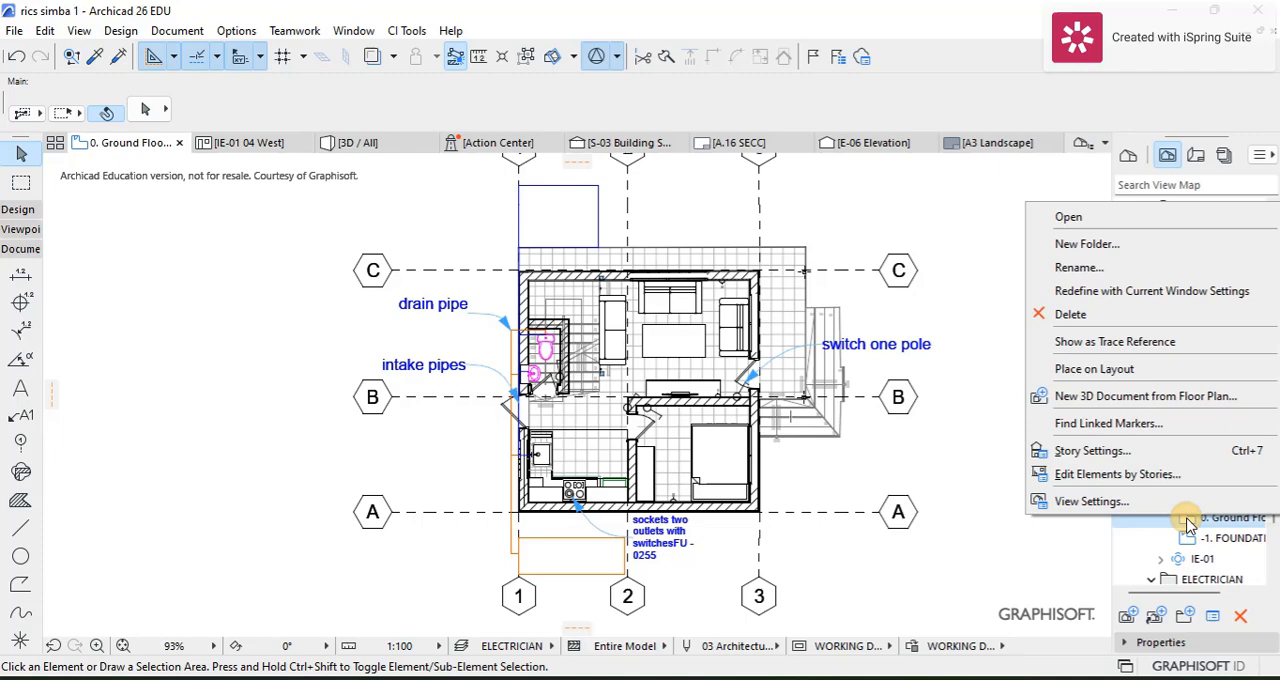
pyautogui.click(1086, 501)
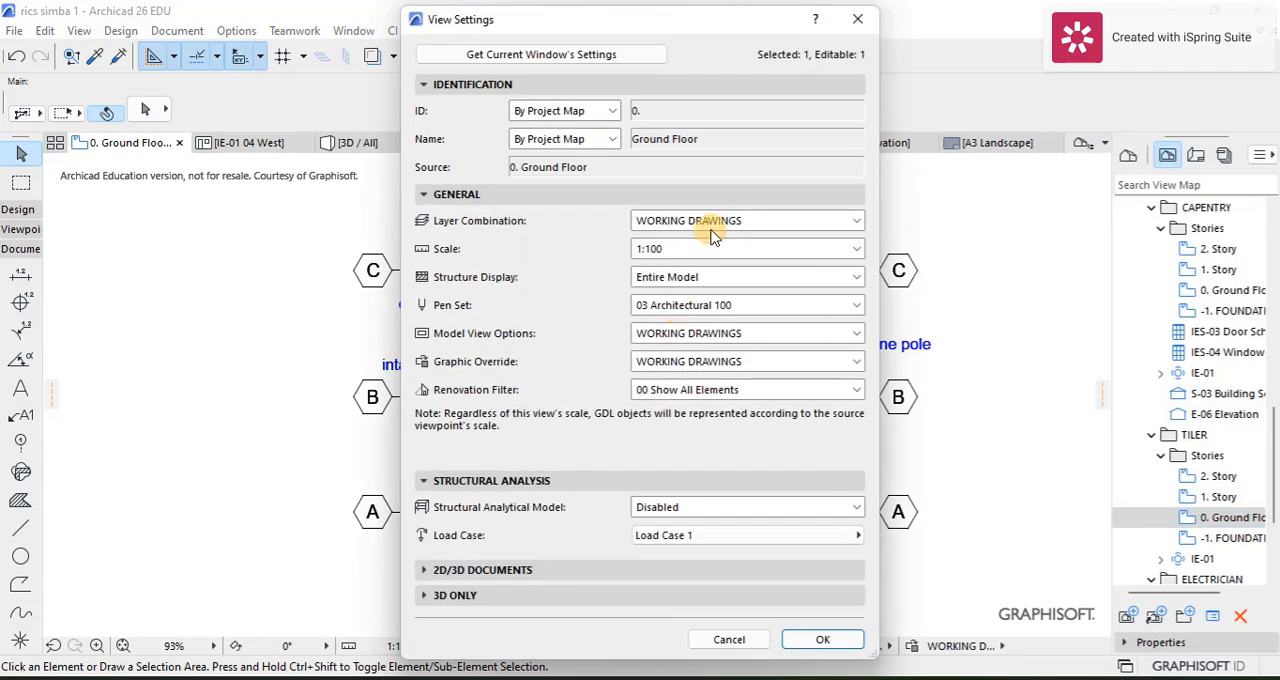
pyautogui.click(712, 234)
pyautogui.click(672, 511)
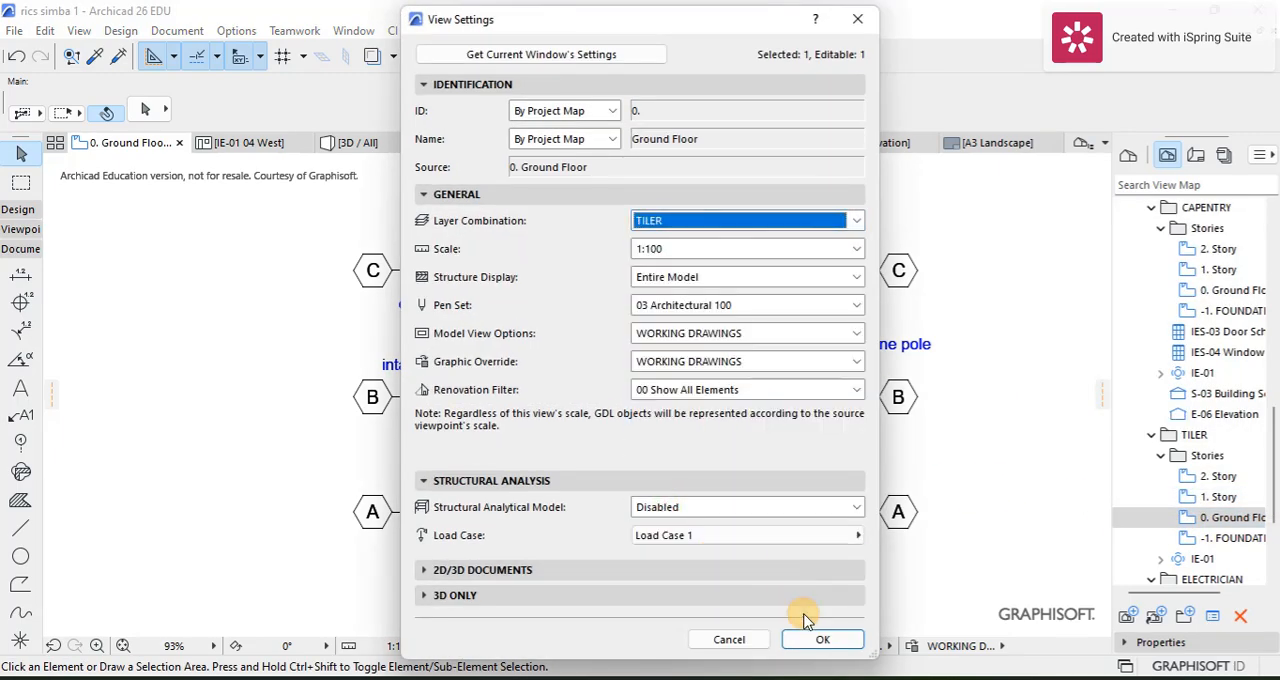
pyautogui.click(820, 639)
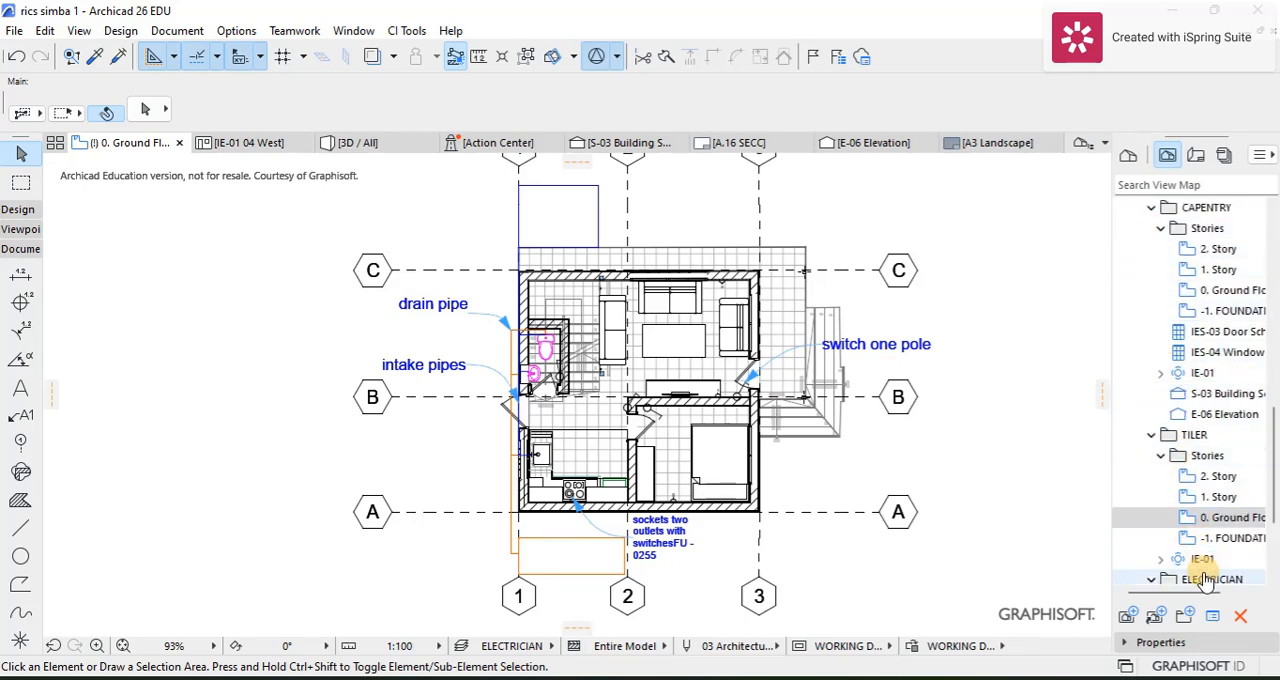
# Step: Expand the IE-01 interior elevations in the TILER folder, view North and East, and open IE-01 03 South
pyautogui.doubleClick(1172, 559)
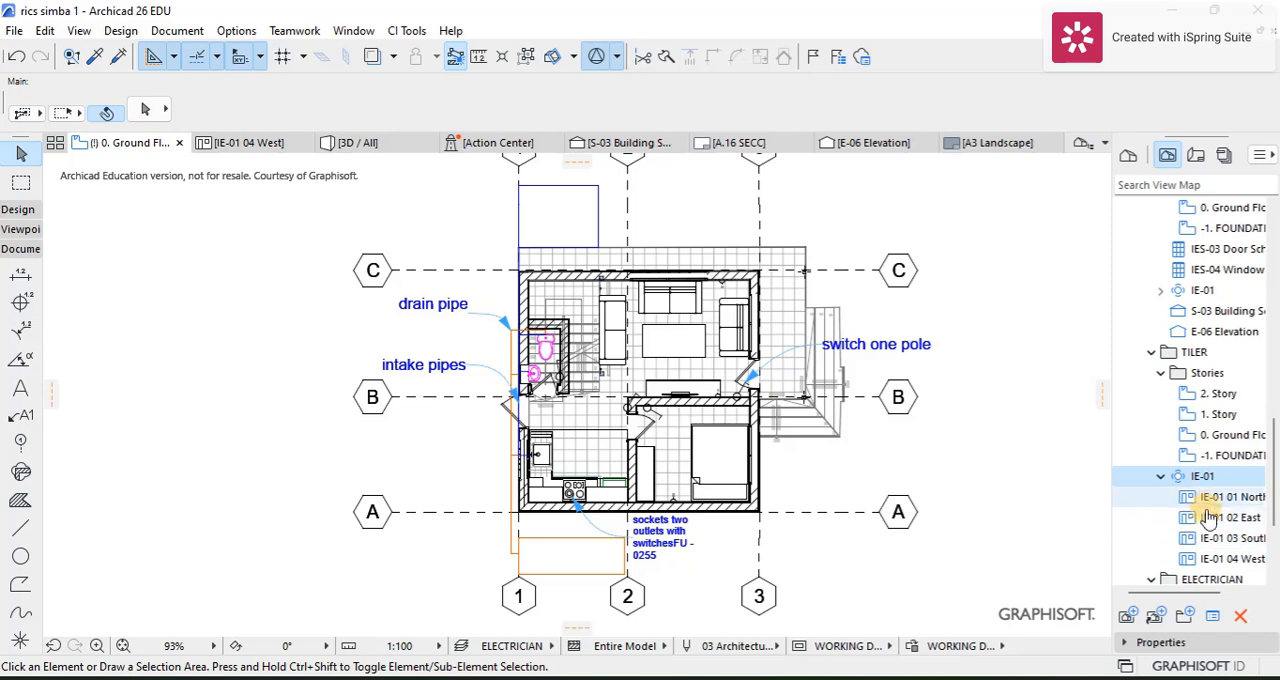
pyautogui.click(1211, 497)
pyautogui.doubleClick(1211, 497)
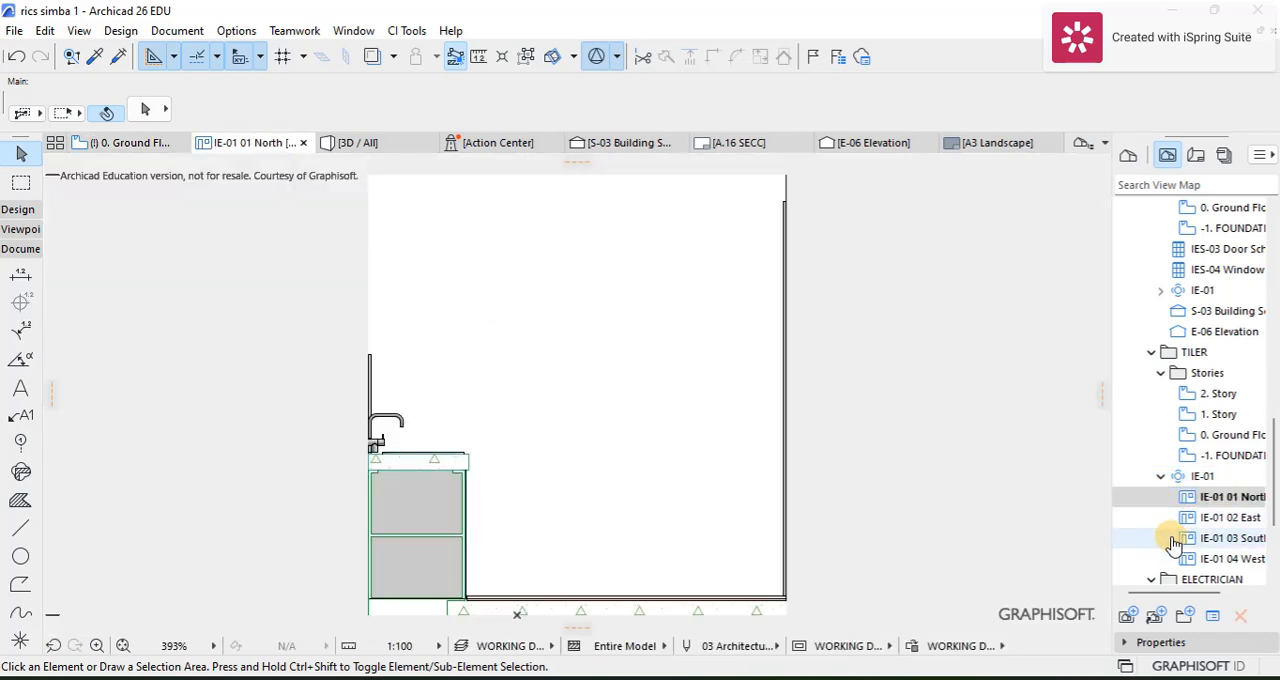
pyautogui.click(1183, 519)
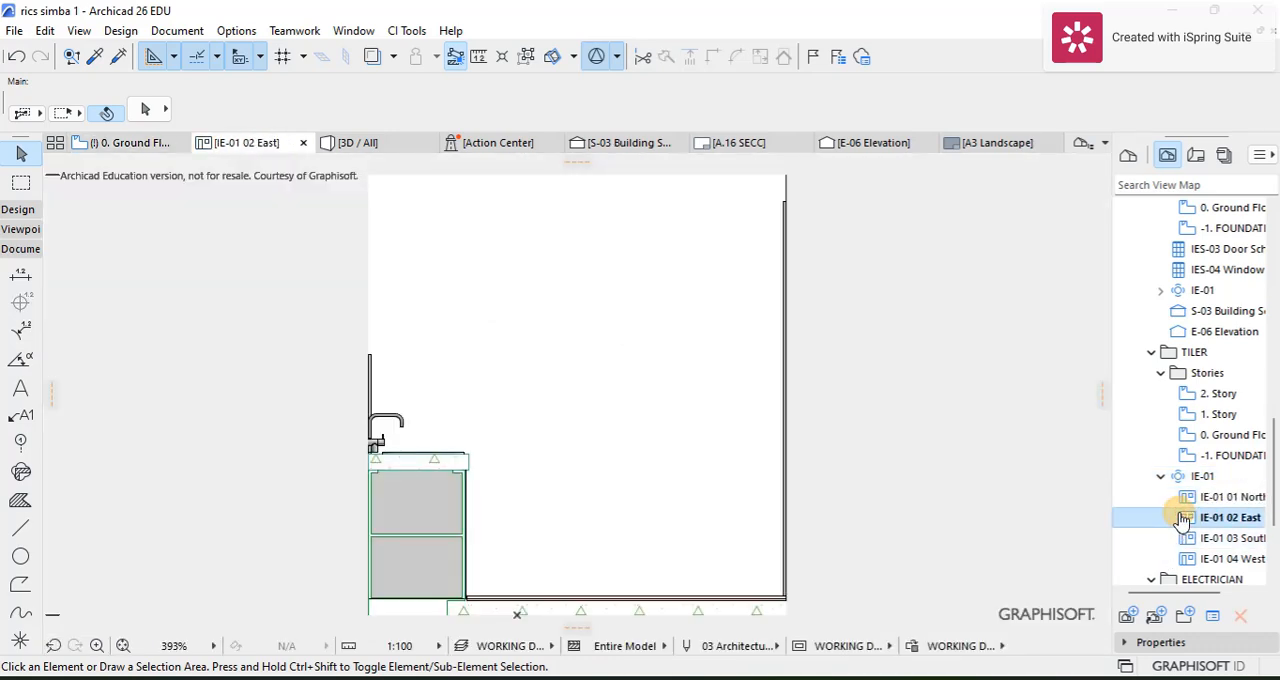
pyautogui.doubleClick(1183, 519)
pyautogui.click(1193, 540)
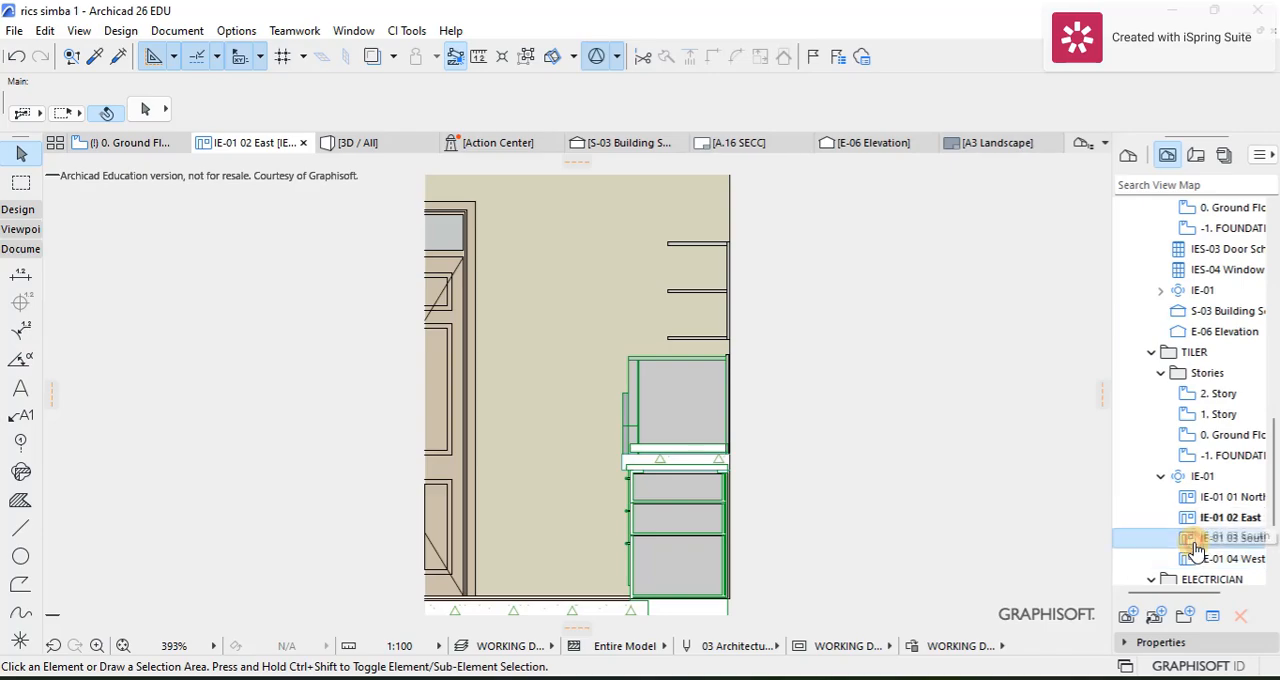
pyautogui.doubleClick(1193, 540)
# Step: Dimension the full width of the kitchen wall tiling, with the dimension line just above the tiles
pyautogui.scroll(3, 457, 366)
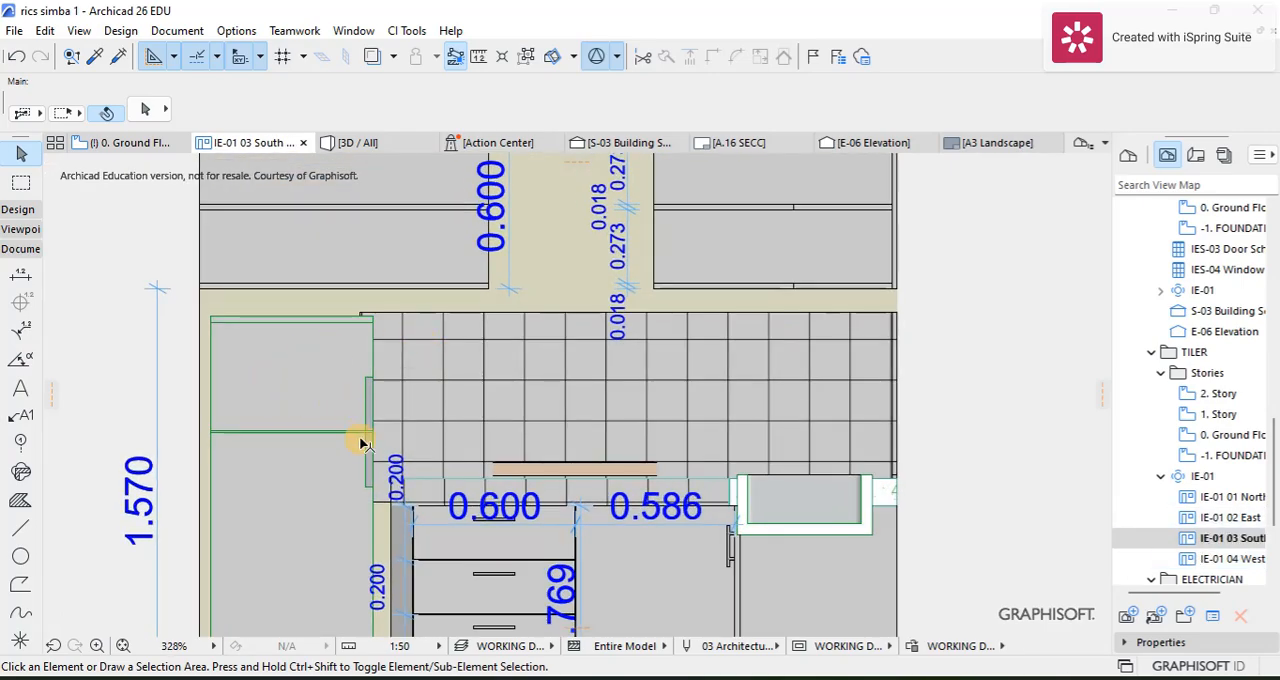
pyautogui.scroll(3, 443, 348)
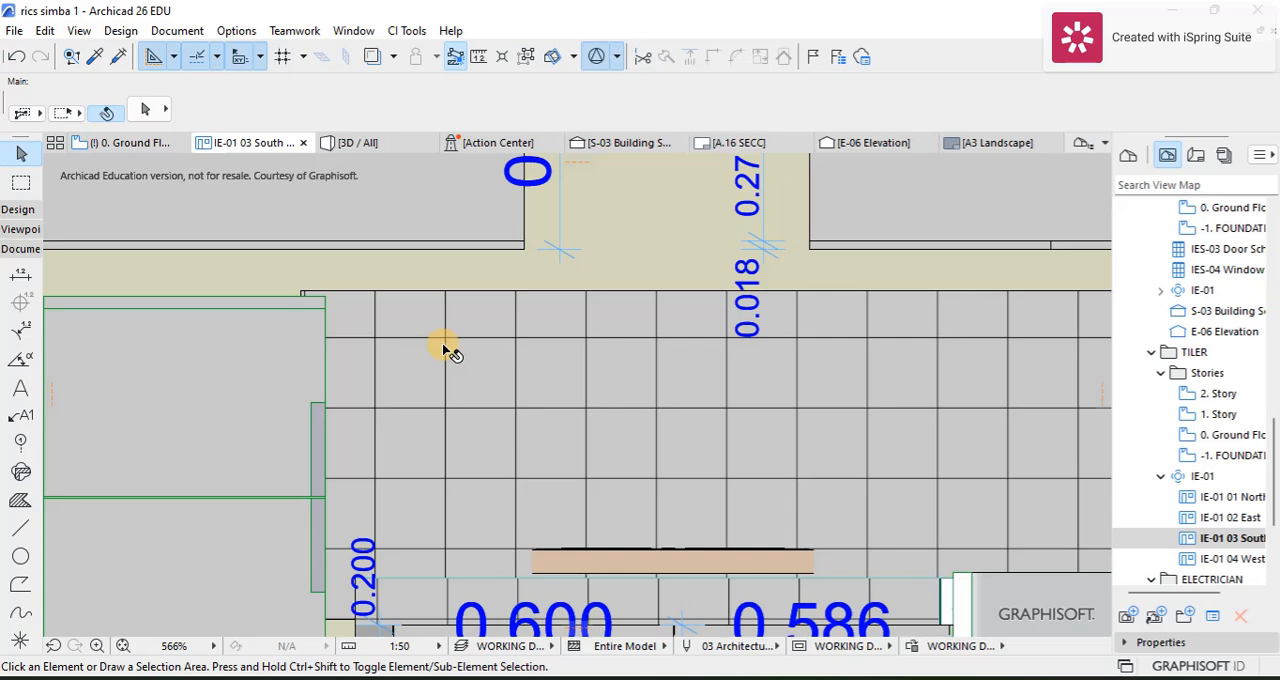
pyautogui.scroll(-3, 443, 318)
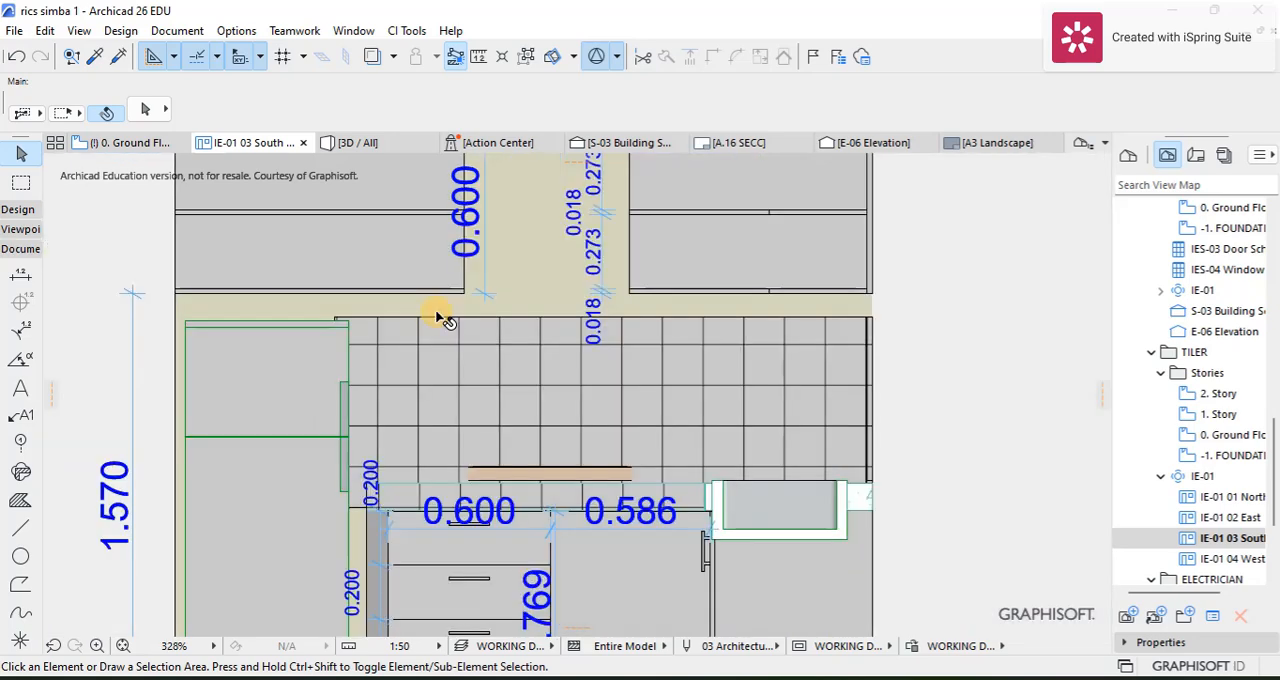
pyautogui.click(21, 275)
pyautogui.click(336, 317)
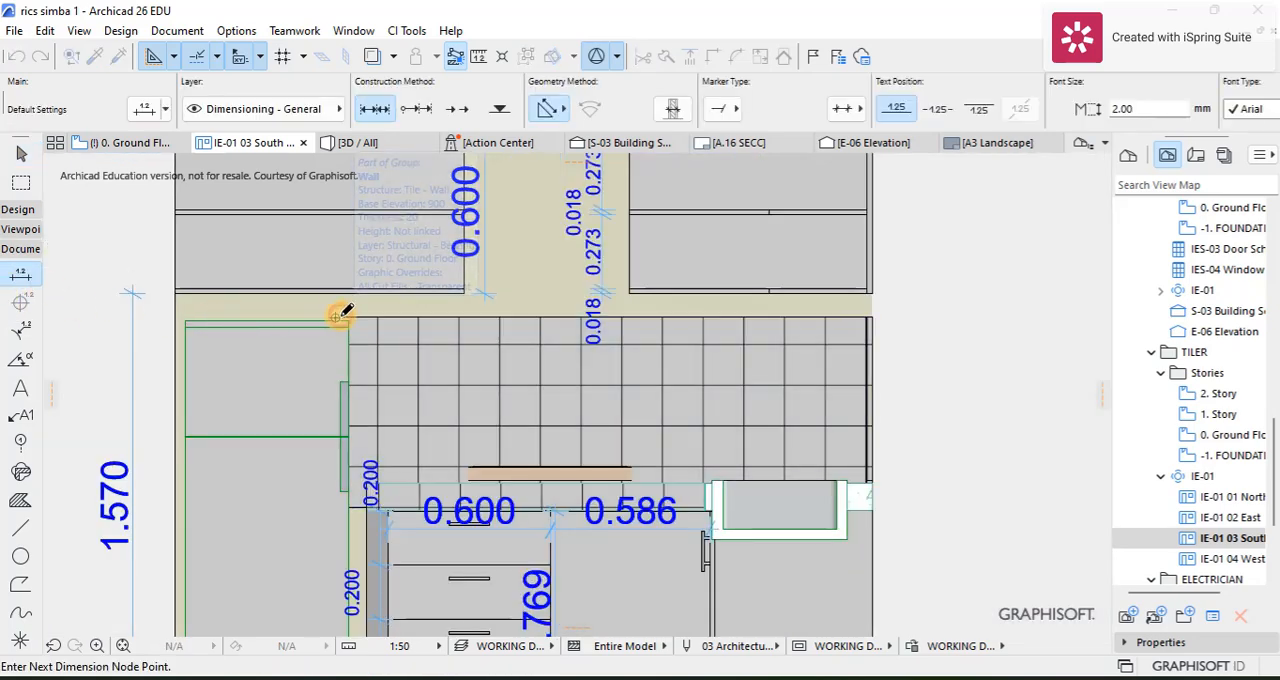
pyautogui.scroll(5, 870, 313)
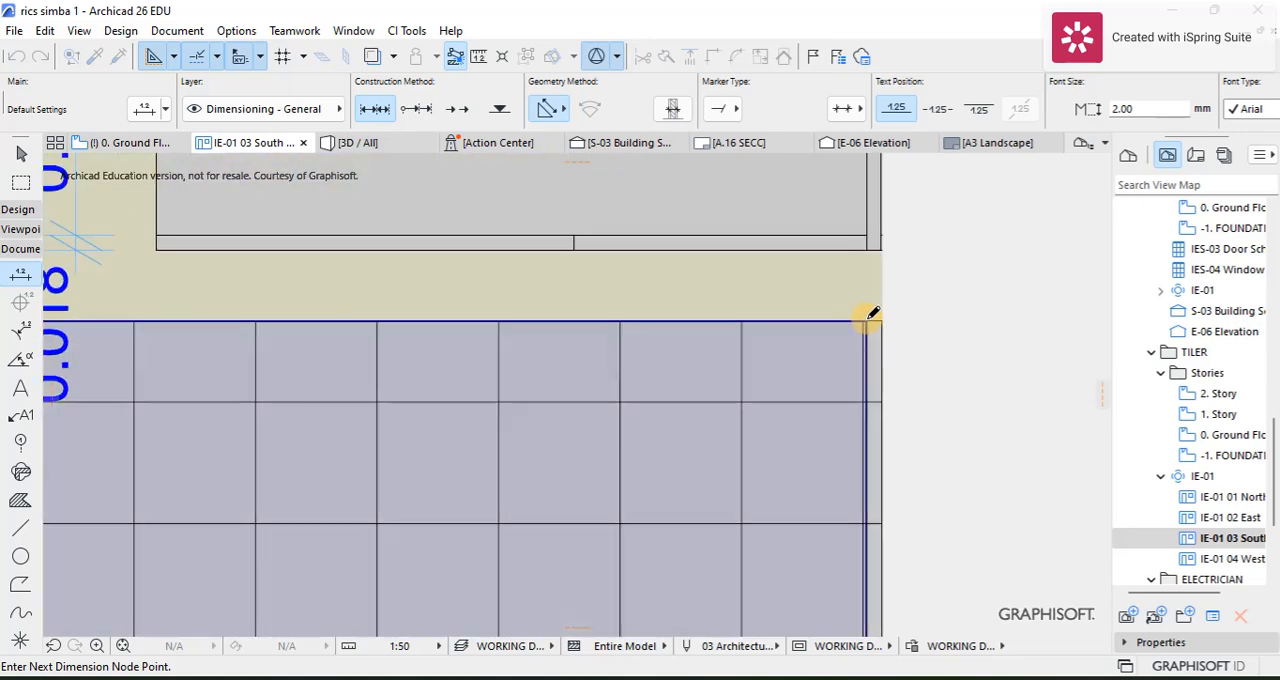
pyautogui.click(868, 316)
pyautogui.rightClick(745, 332)
pyautogui.click(785, 450)
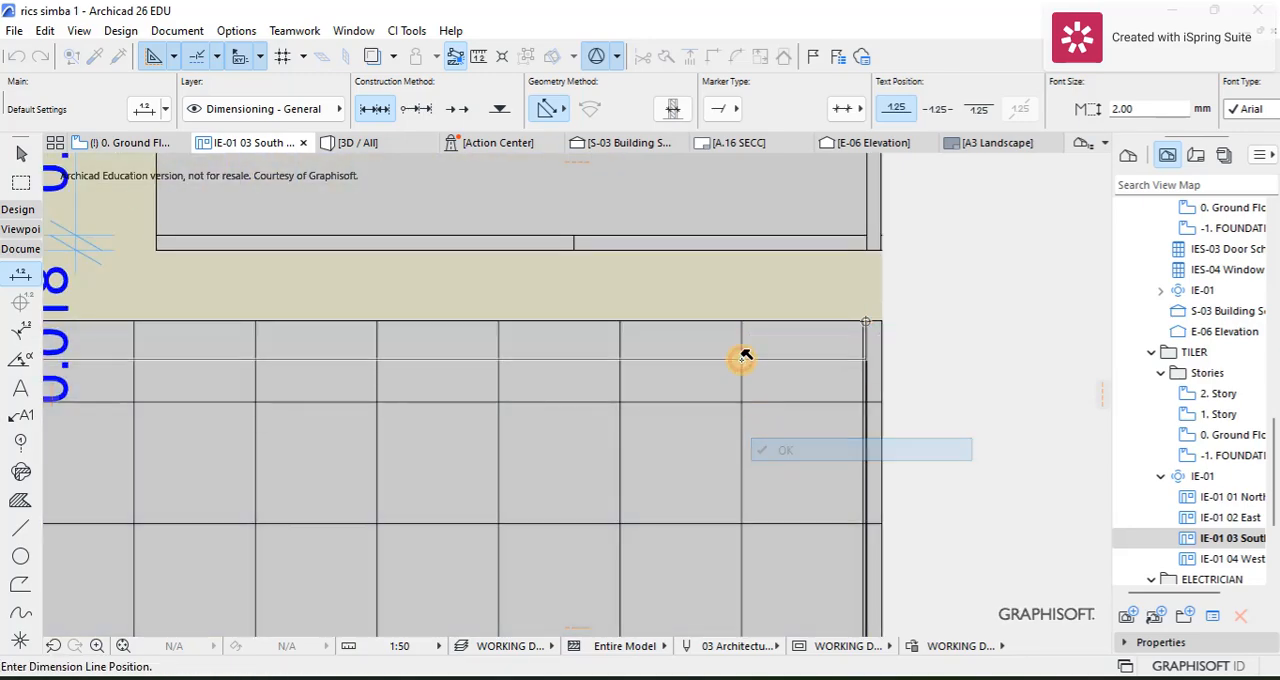
pyautogui.click(723, 286)
pyautogui.scroll(-3, 723, 286)
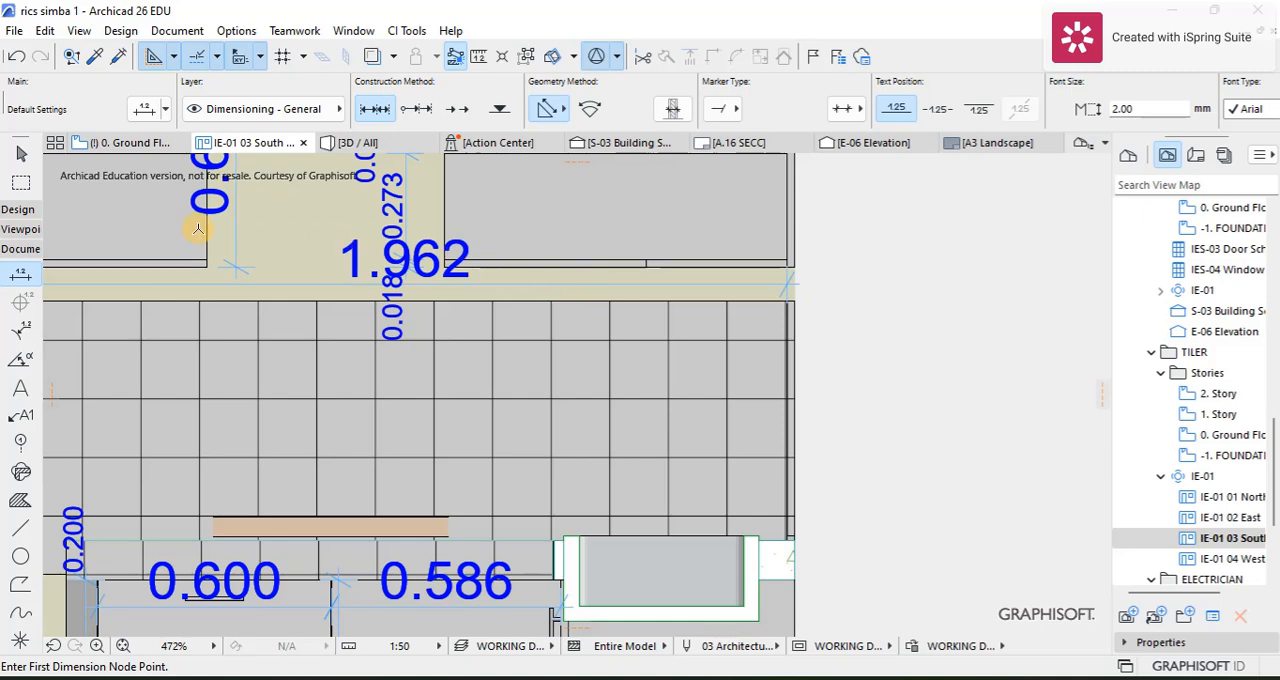
# Step: Change the text pen of the tiling's width dimension to dark red and deselect it
pyautogui.click(18, 158)
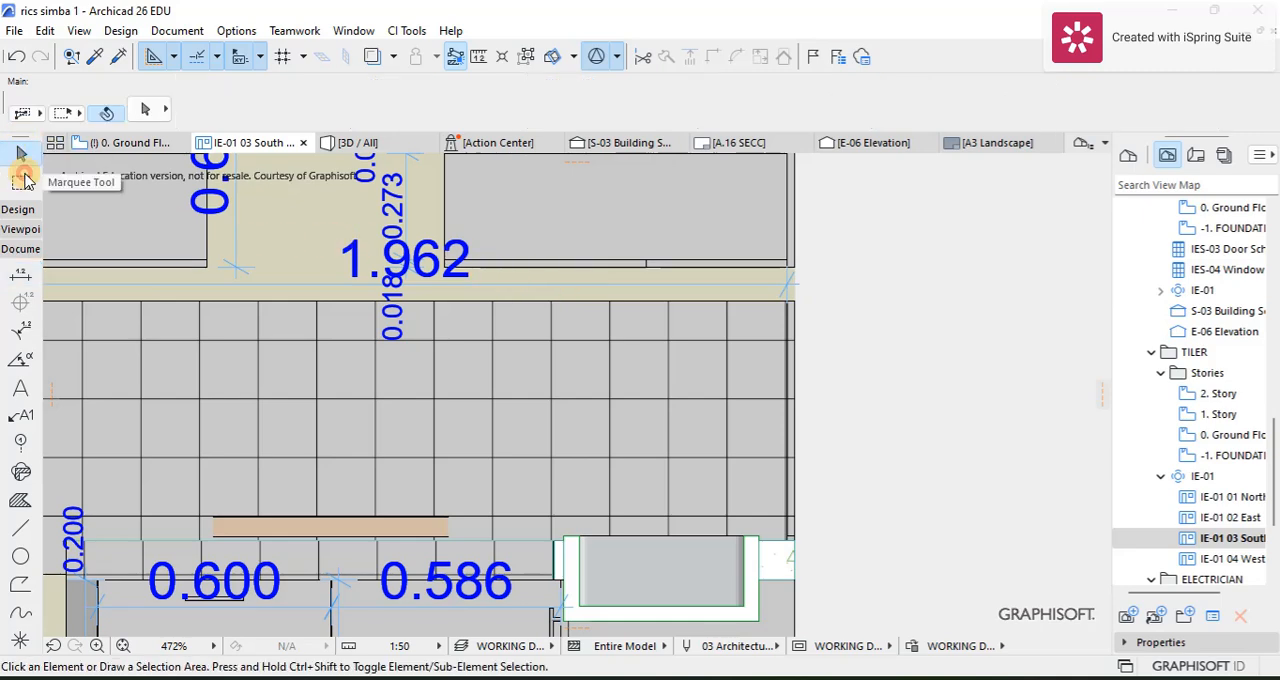
pyautogui.click(503, 288)
pyautogui.scroll(-4, 1125, 114)
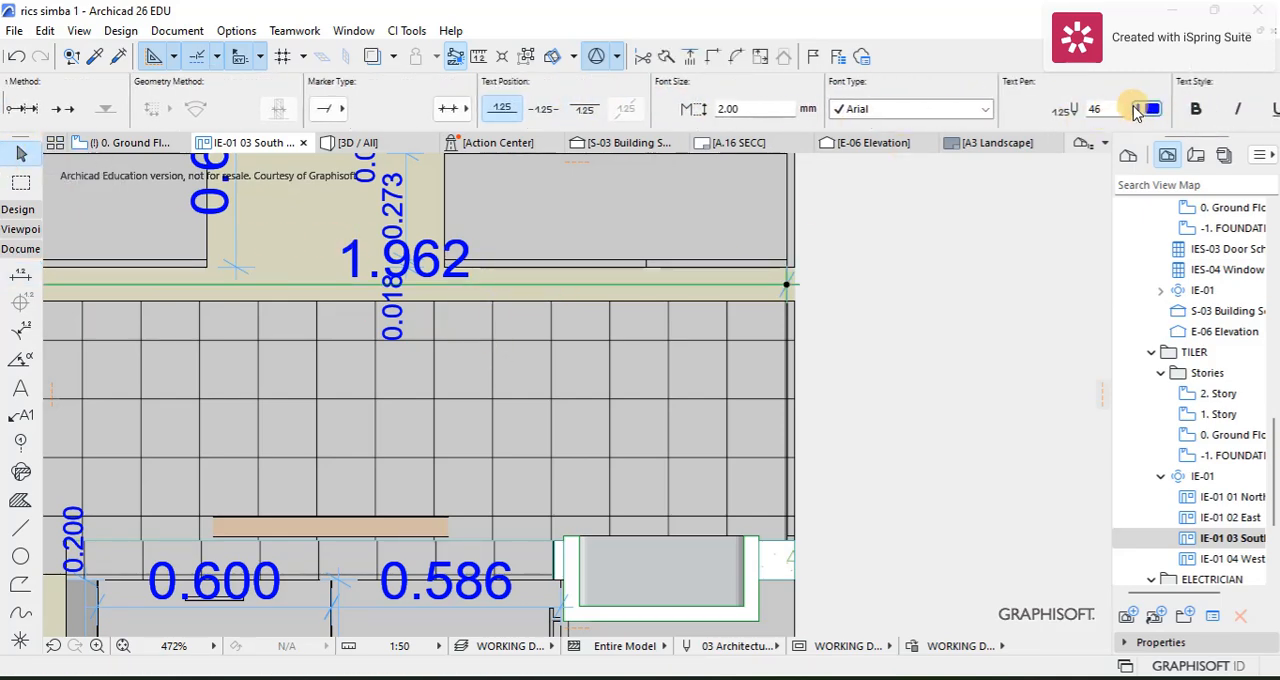
pyautogui.click(1140, 109)
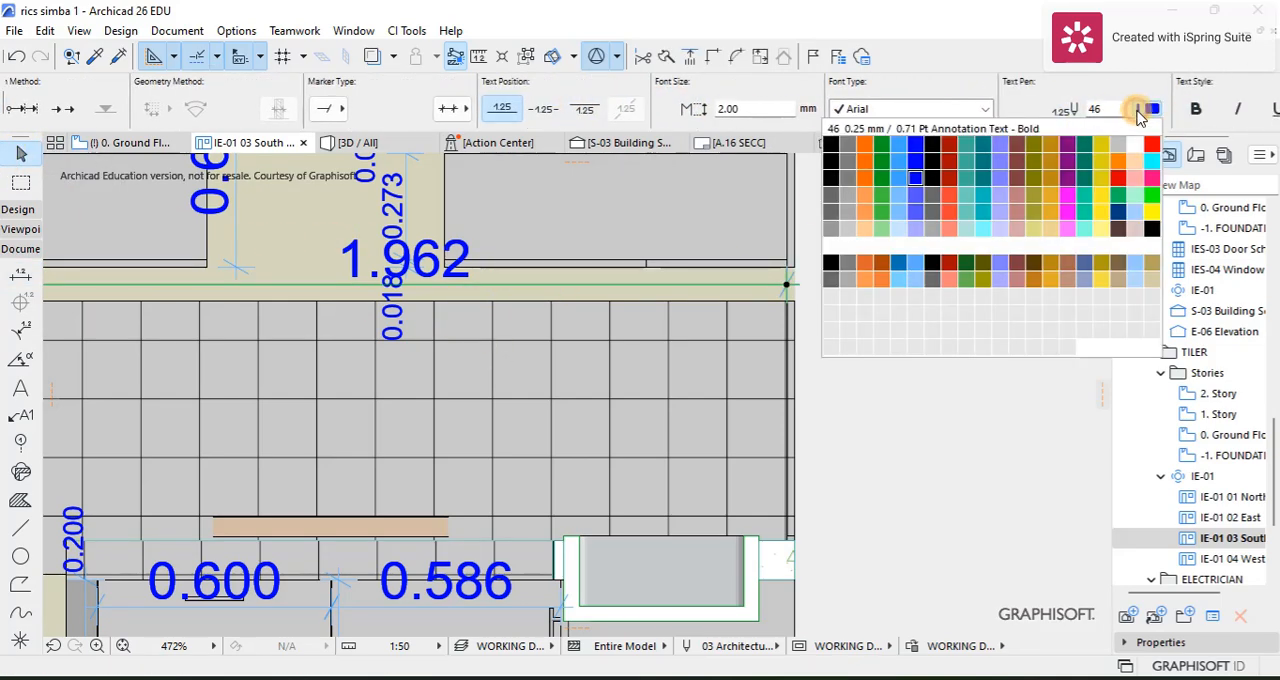
pyautogui.click(945, 152)
pyautogui.click(866, 357)
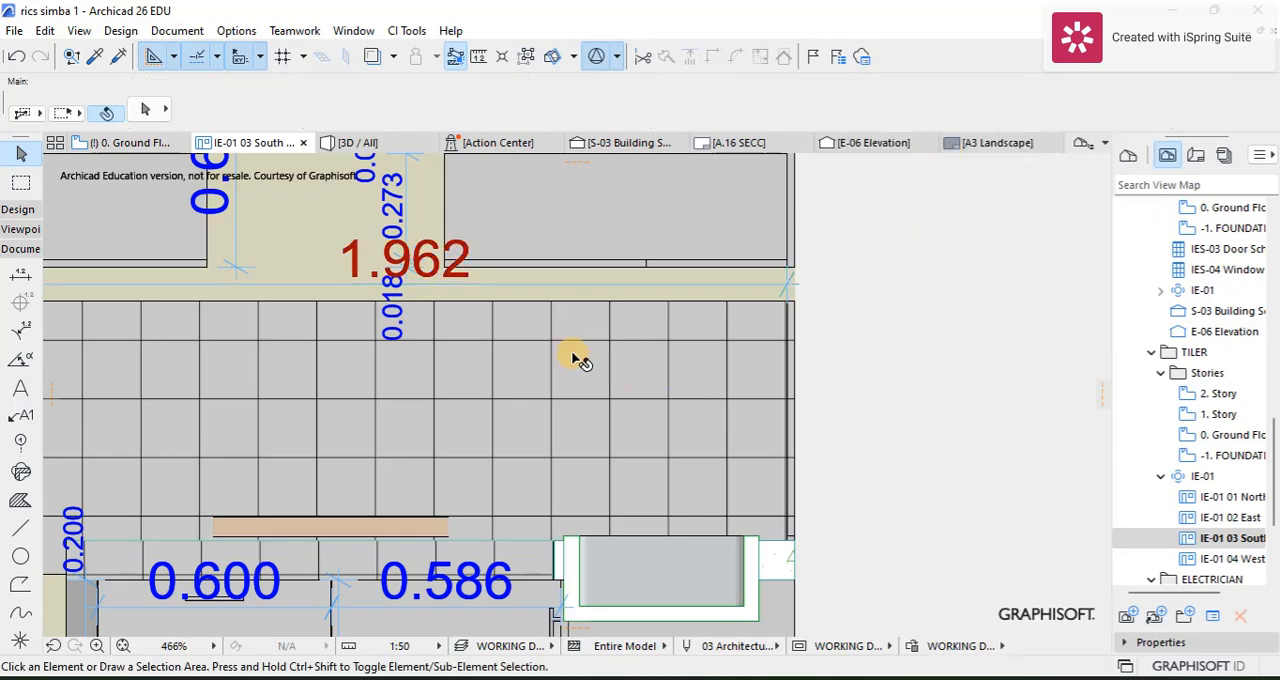
pyautogui.scroll(-3, 700, 345)
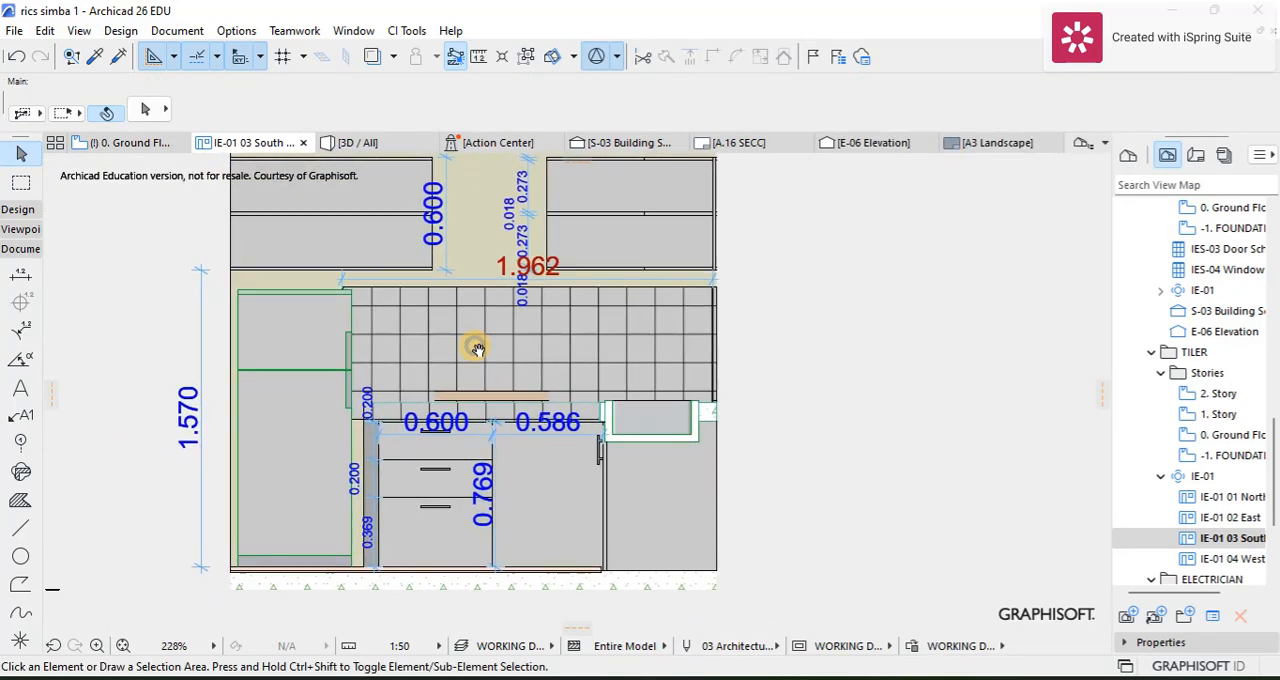
pyautogui.scroll(3, 680, 371)
pyautogui.scroll(-2, 651, 294)
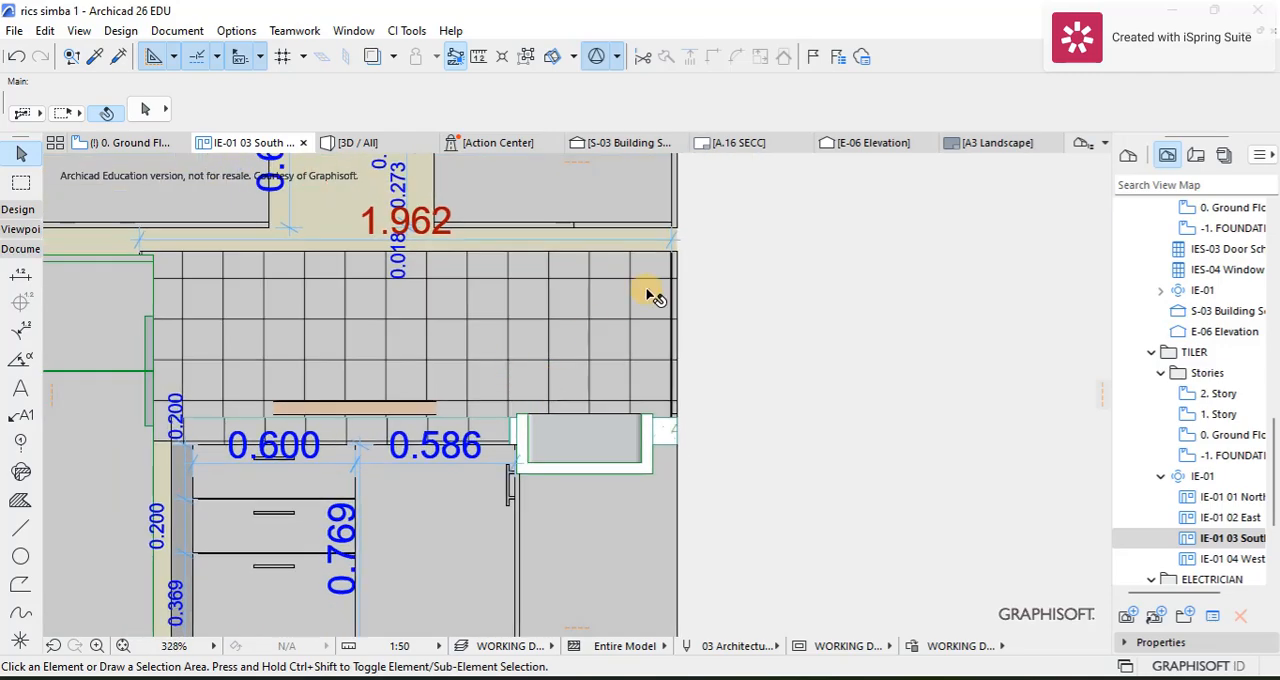
# Step: Dimension the height of the wall tiling from its upper outer corner to the worktop, with the dimension line just outside the wall edge
pyautogui.scroll(2, 674, 263)
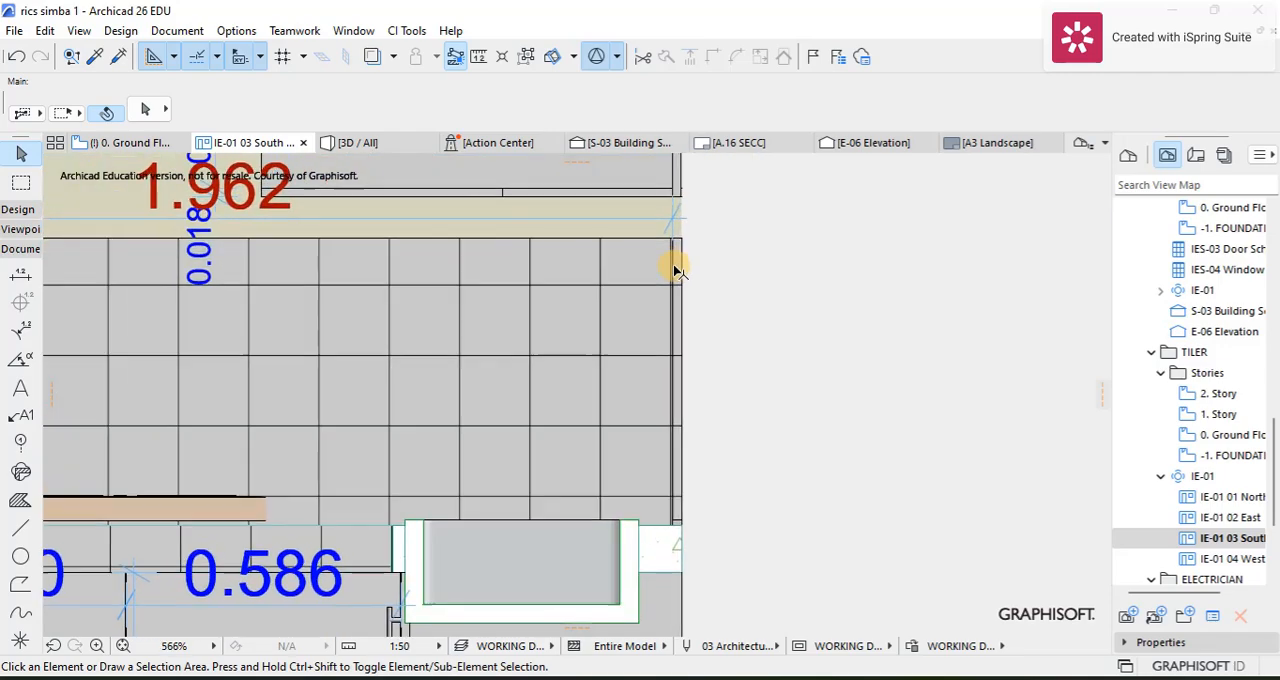
pyautogui.click(20, 273)
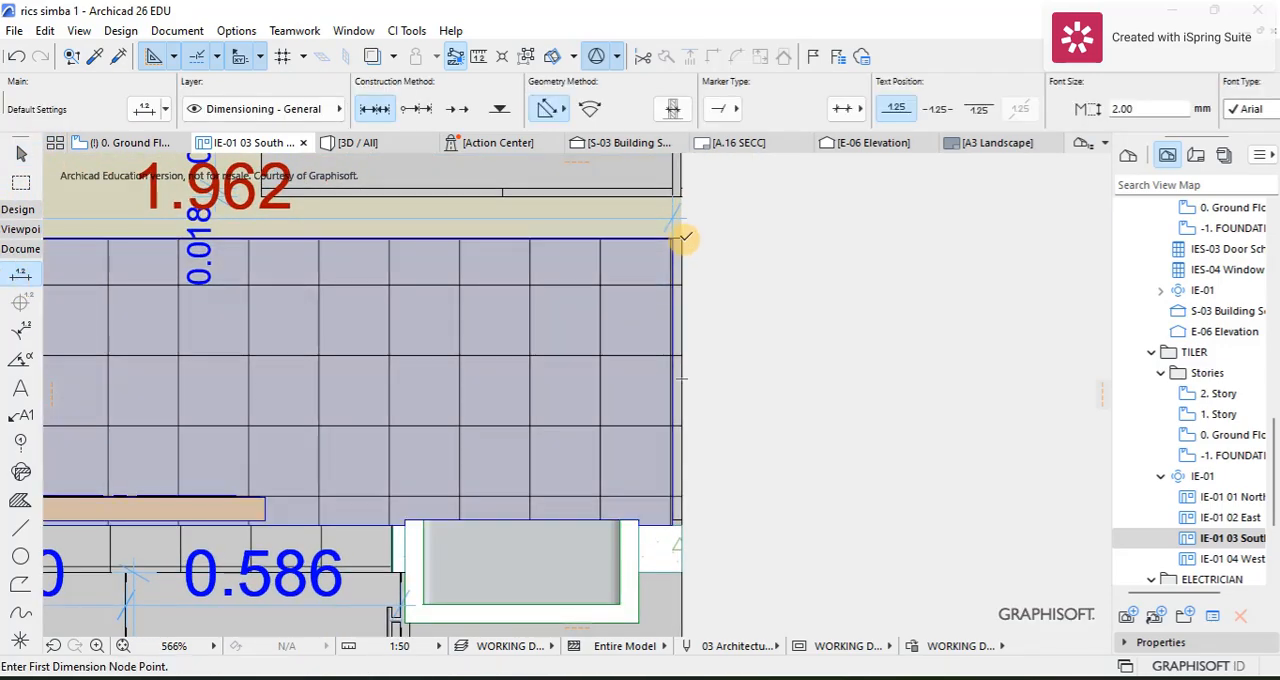
pyautogui.click(677, 240)
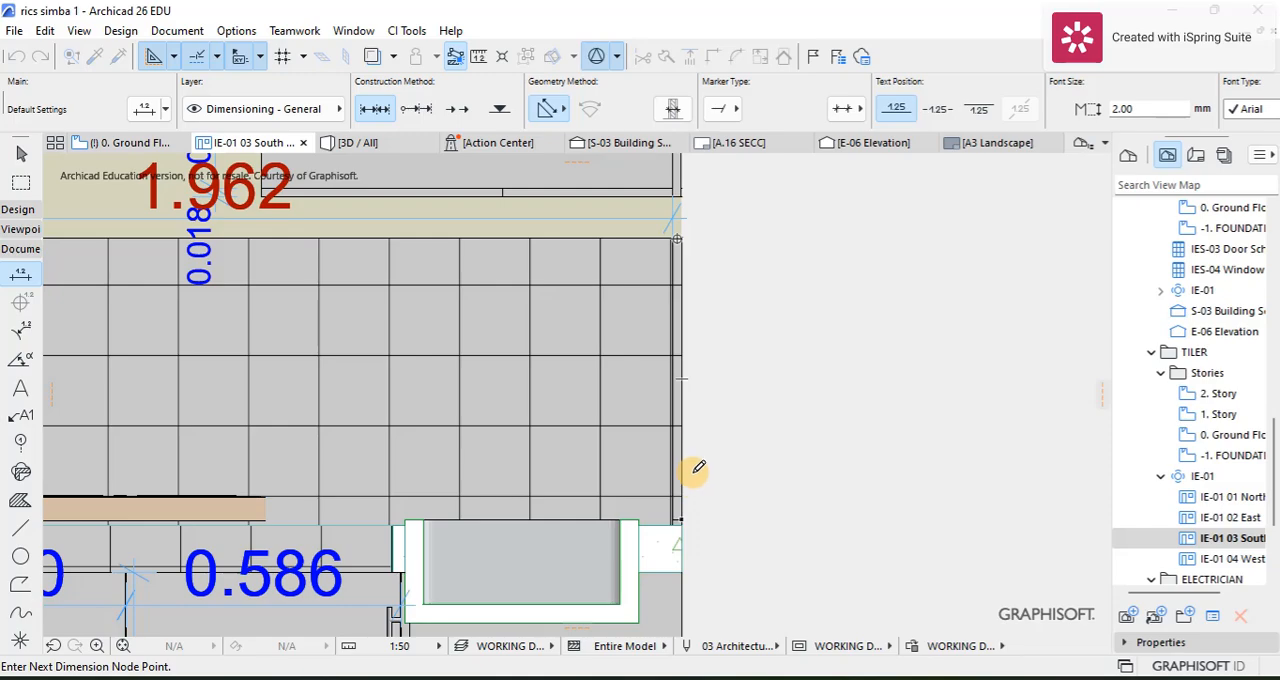
pyautogui.press('Escape')
pyautogui.scroll(-4, 531, 363)
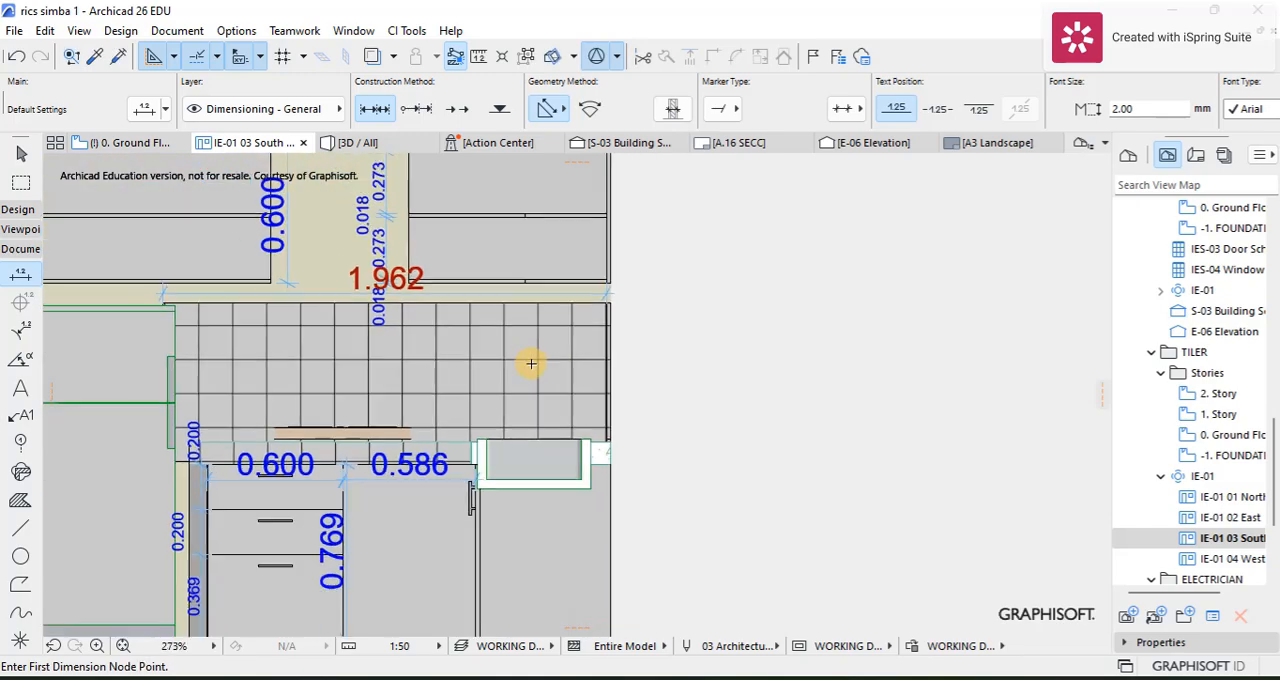
pyautogui.moveTo(189, 347); pyautogui.dragTo(385, 350, button='middle')
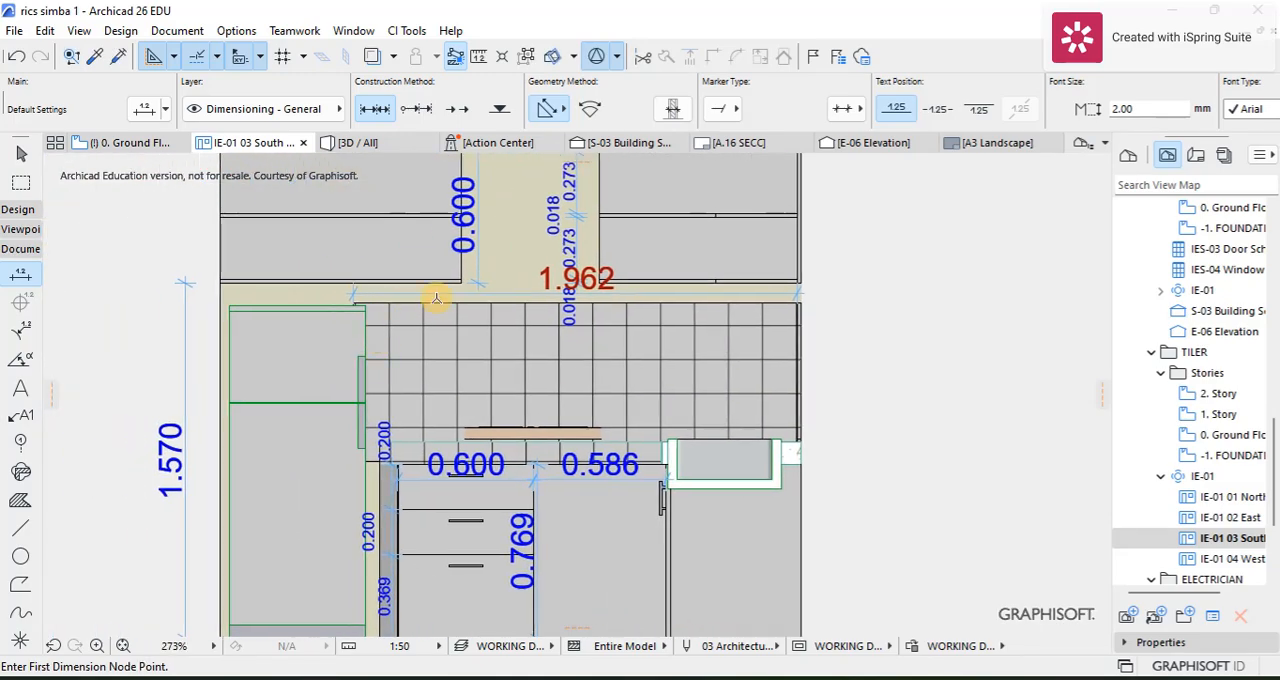
pyautogui.scroll(6, 805, 303)
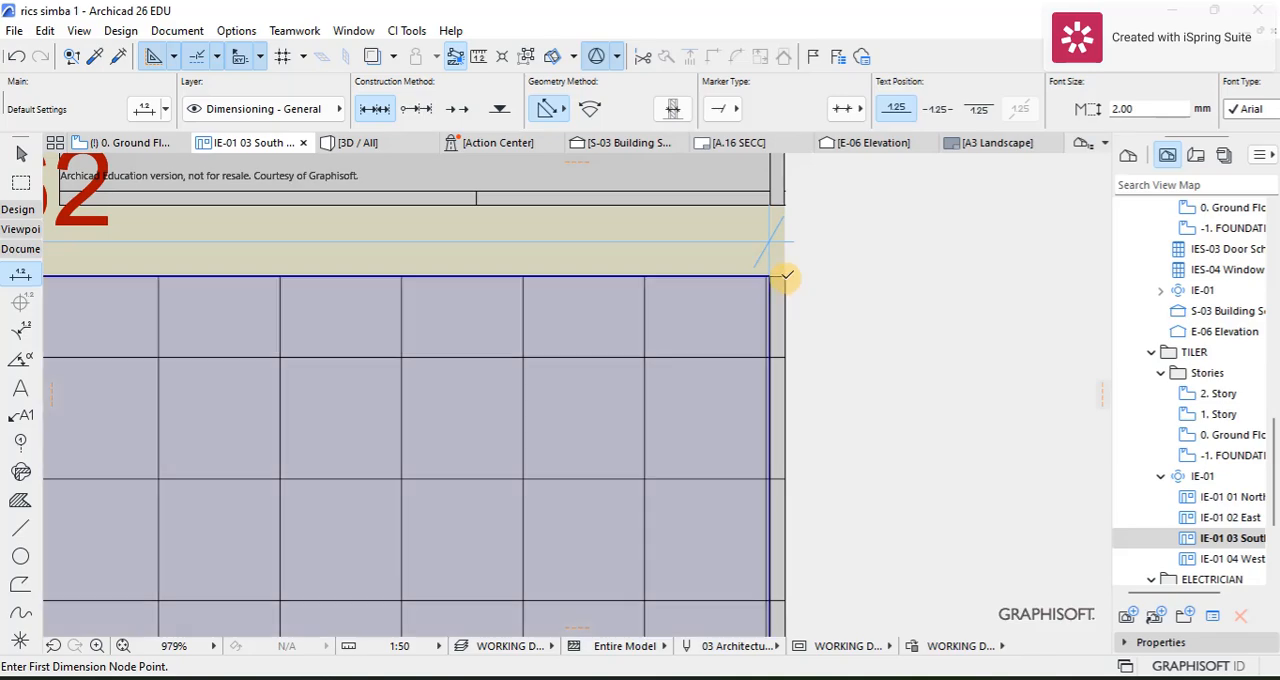
pyautogui.click(786, 274)
pyautogui.scroll(-5, 783, 423)
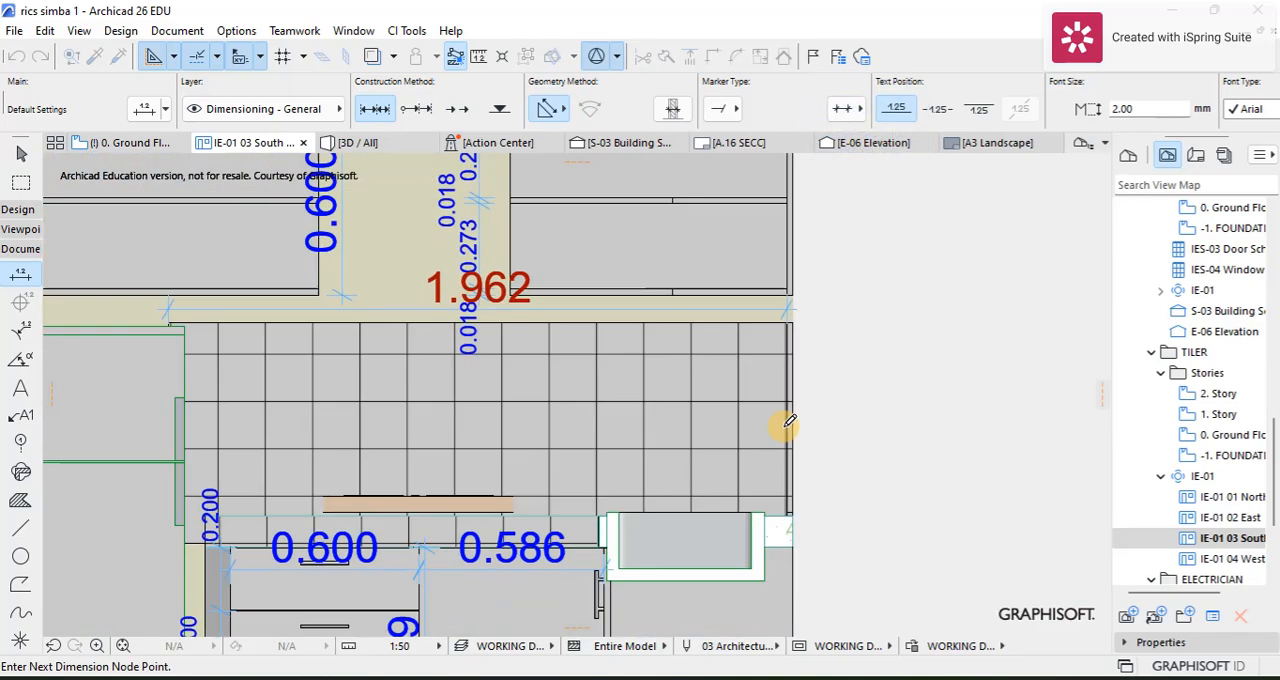
pyautogui.scroll(5, 752, 453)
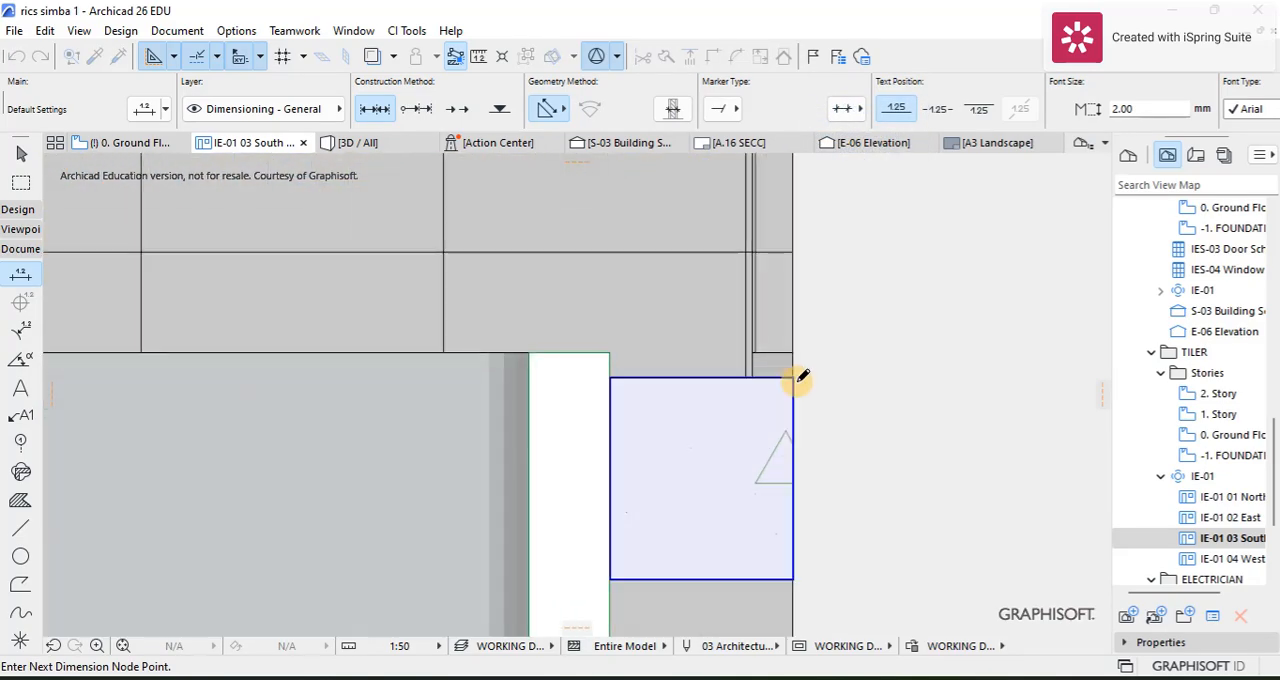
pyautogui.rightClick(822, 371)
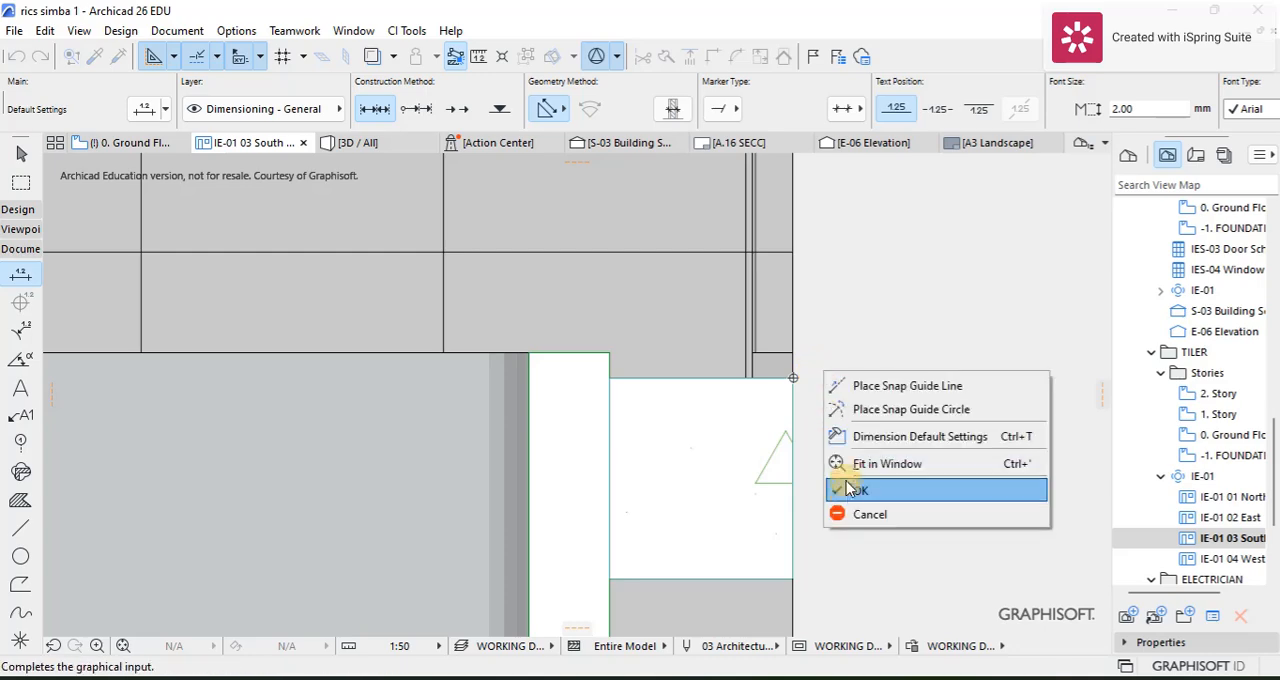
pyautogui.click(858, 488)
pyautogui.click(860, 375)
# Step: Set the text pen of the tiling's height dimension to the dark red pen 8
pyautogui.scroll(3, 860, 383)
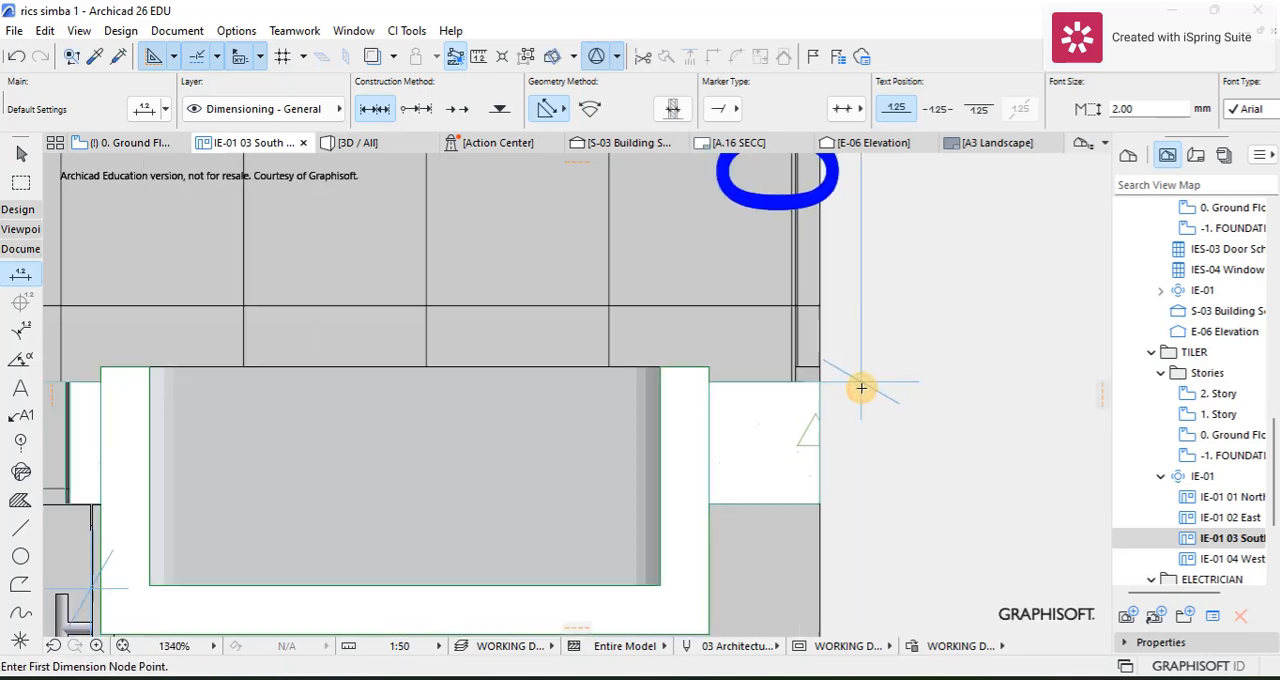
pyautogui.scroll(-3, 845, 395)
pyautogui.moveTo(841, 398); pyautogui.dragTo(763, 478, button='middle')
pyautogui.press('Escape')
pyautogui.click(766, 421)
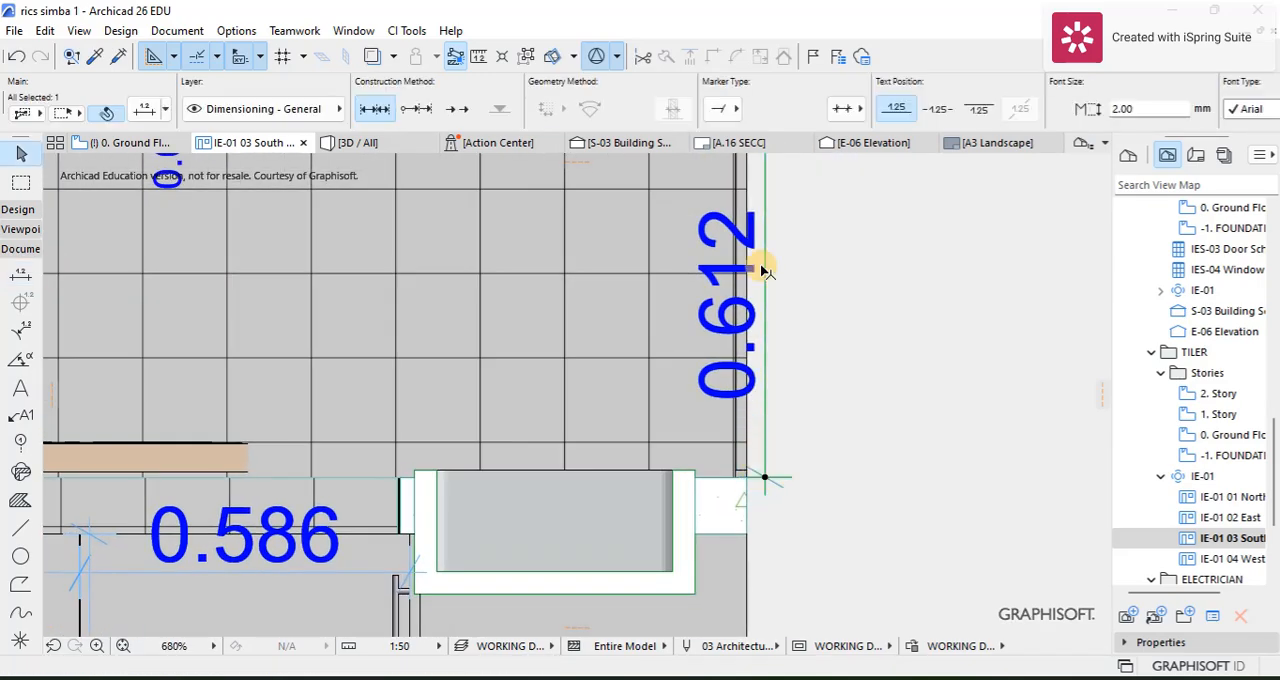
pyautogui.scroll(-5, 978, 117)
pyautogui.click(954, 110)
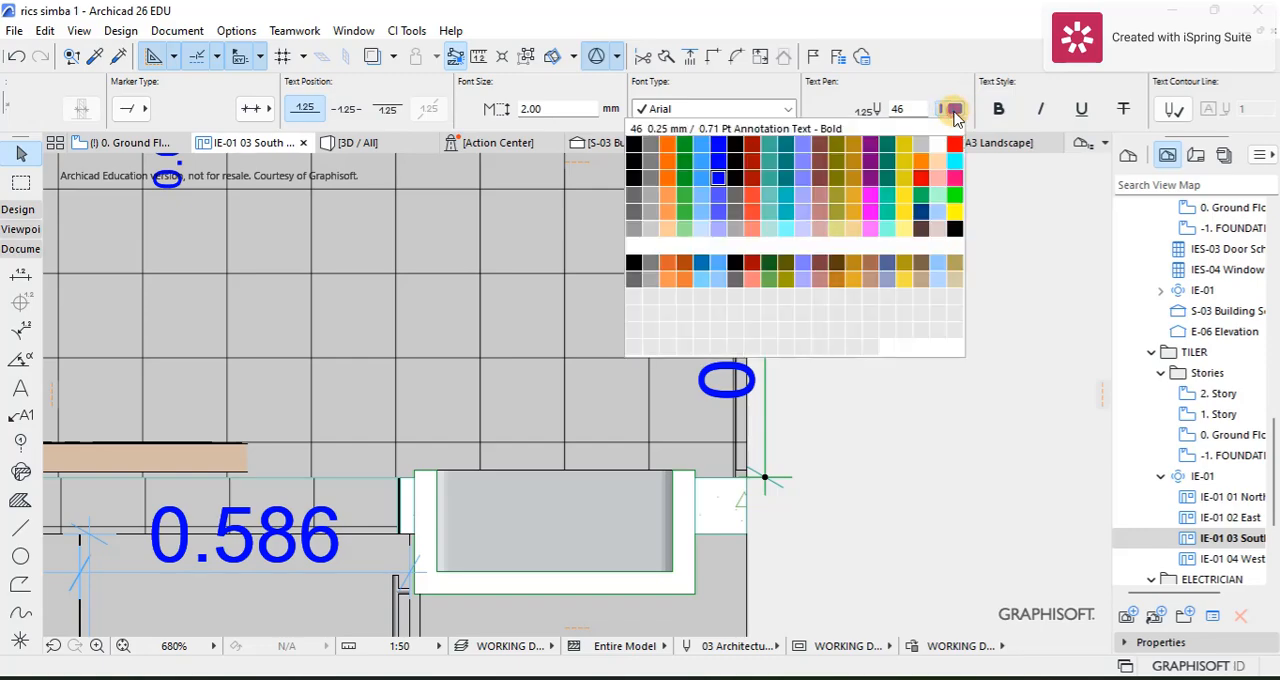
pyautogui.click(744, 148)
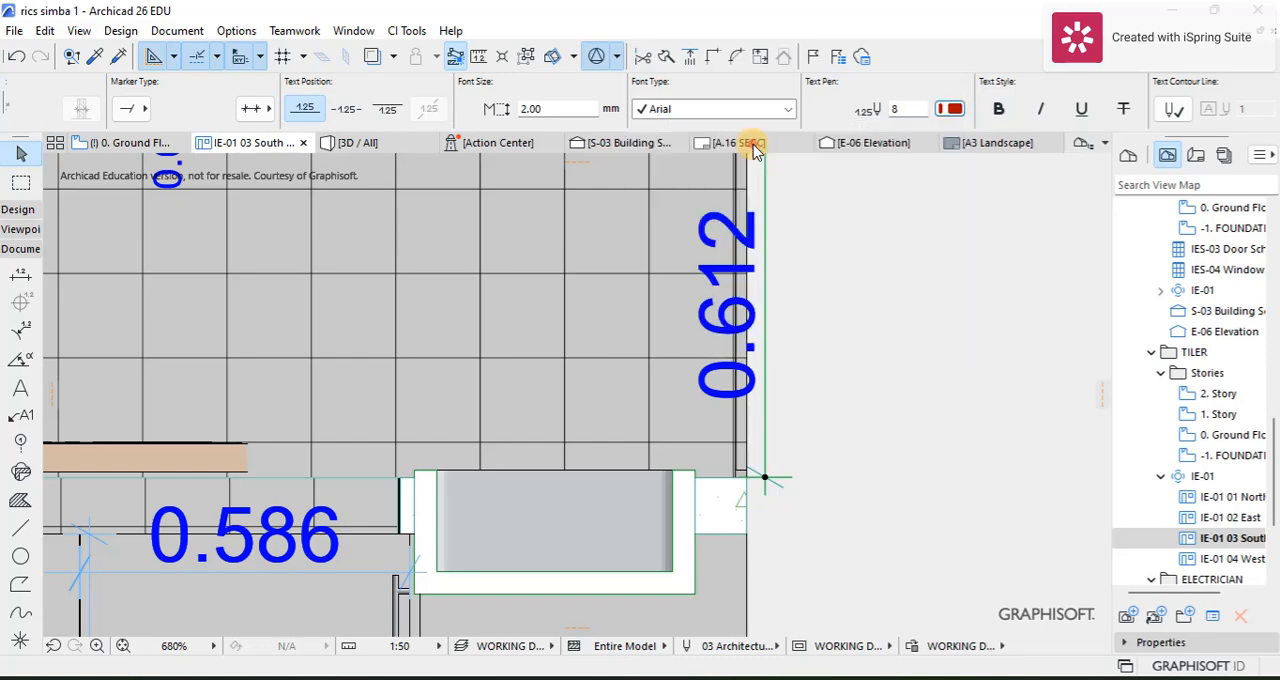
# Step: Deselect the height dimension and open the TILER folder's IE-01 04 West interior elevation view
pyautogui.click(833, 377)
pyautogui.scroll(-1, 815, 400)
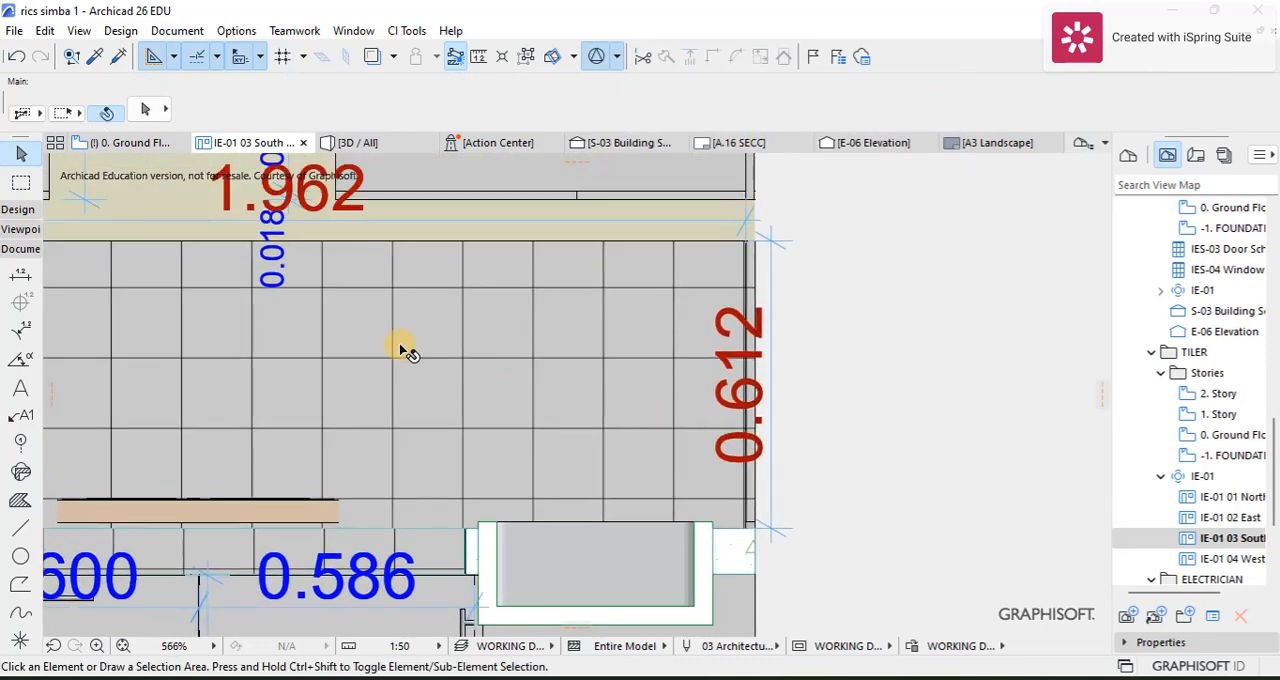
pyautogui.scroll(-3, 405, 360)
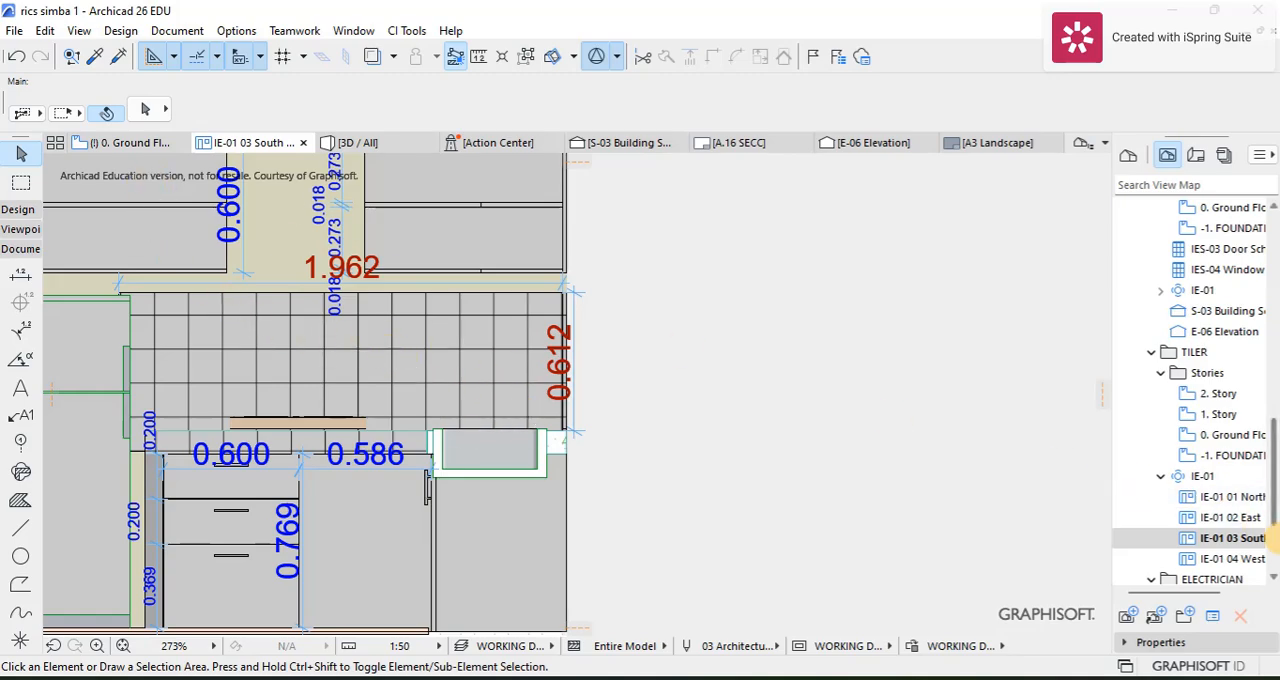
pyautogui.doubleClick(1183, 560)
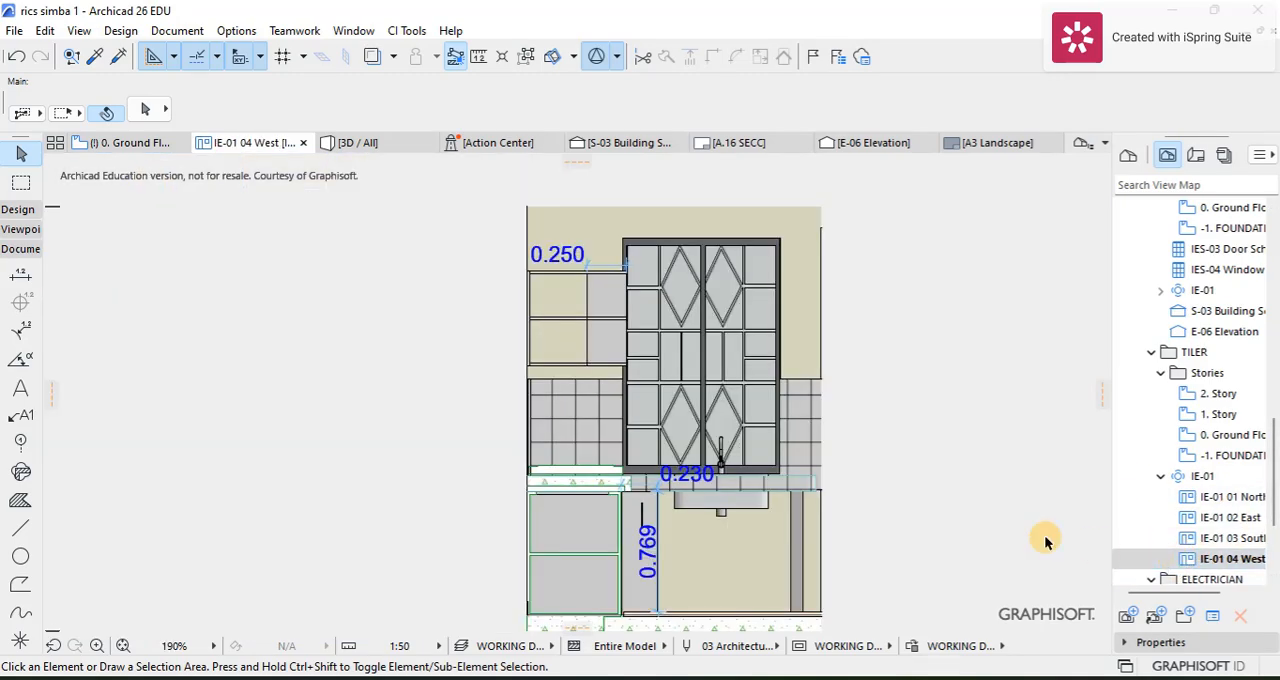
# Step: Dimension the width of the wall tiling left of the window up to its frame, with the dimension line just above the tiles
pyautogui.scroll(3, 571, 371)
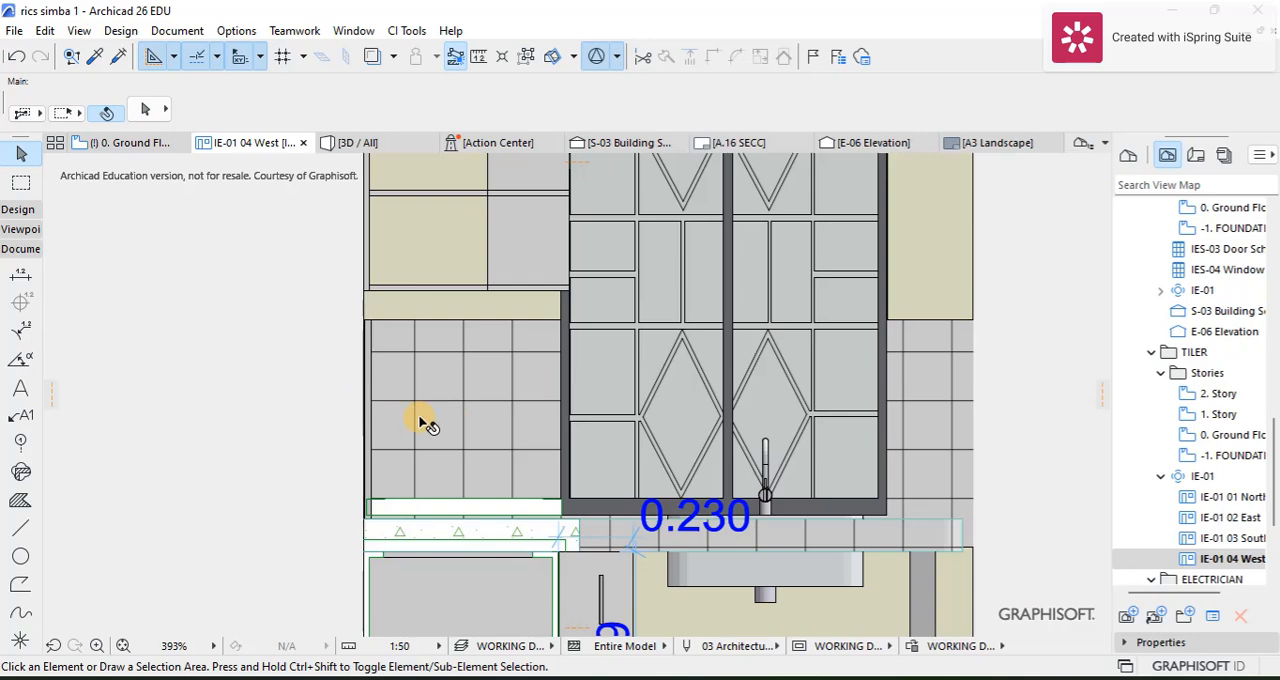
pyautogui.click(21, 273)
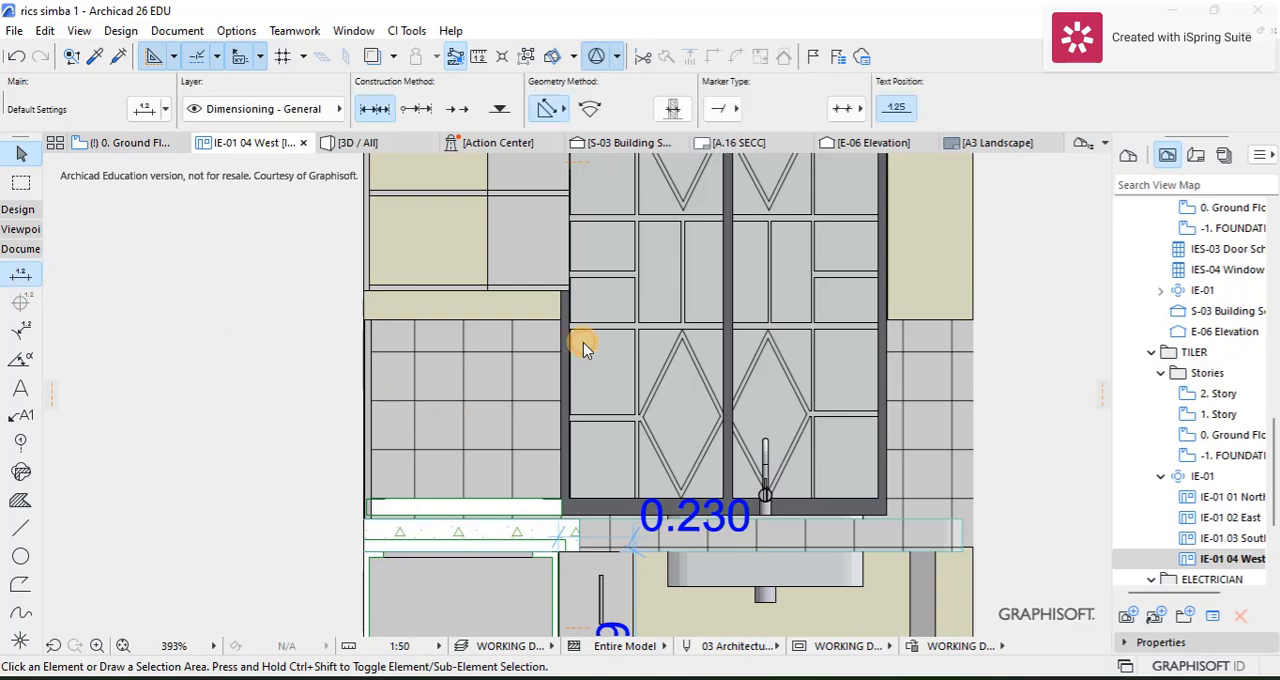
pyautogui.scroll(5, 378, 315)
pyautogui.scroll(3, 368, 311)
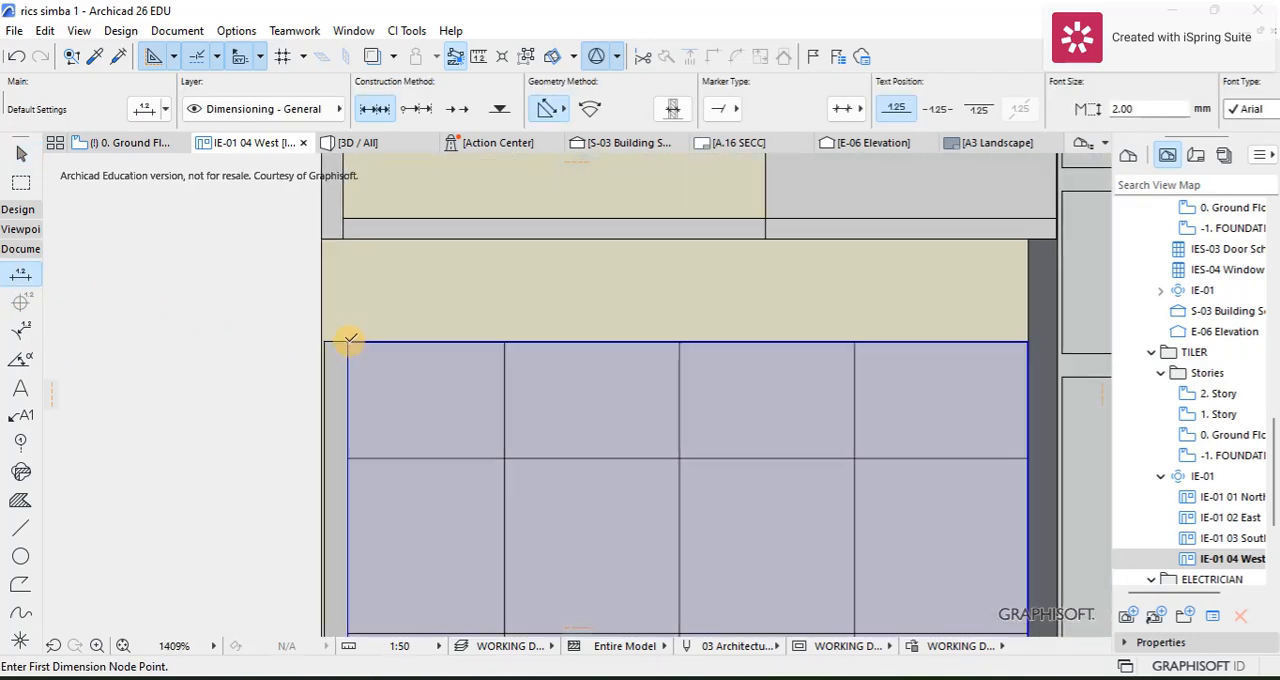
pyautogui.click(348, 341)
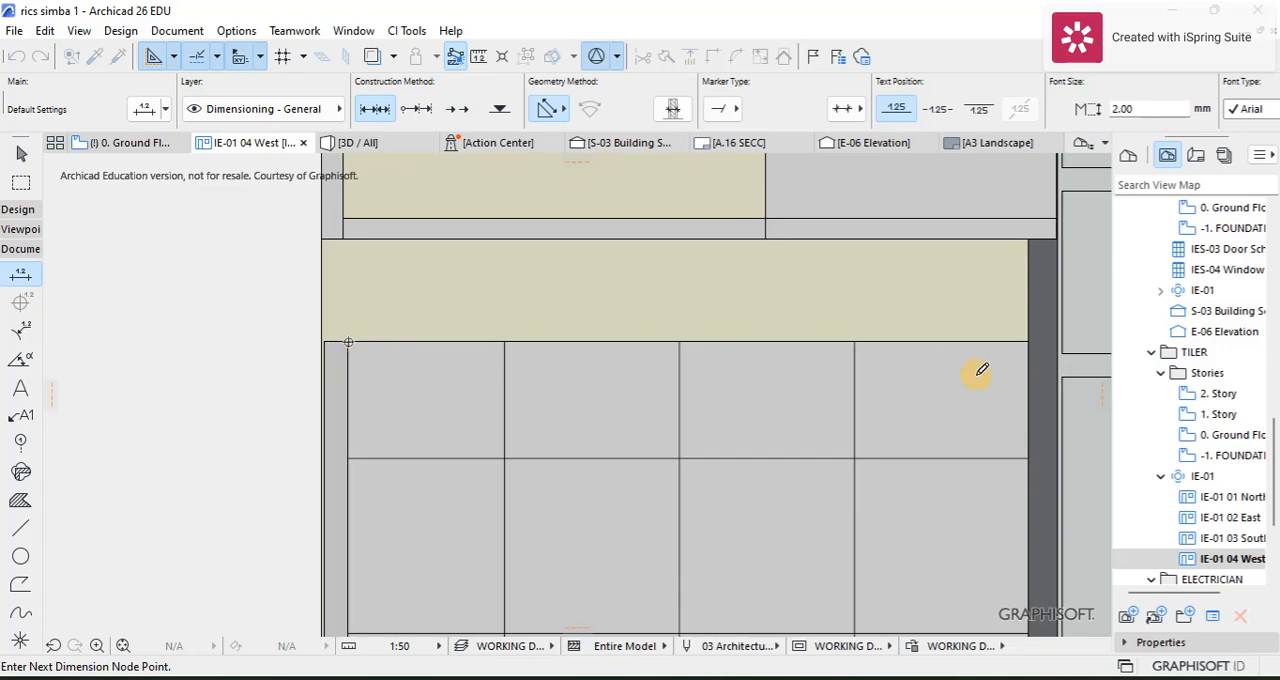
pyautogui.click(1031, 338)
pyautogui.rightClick(873, 342)
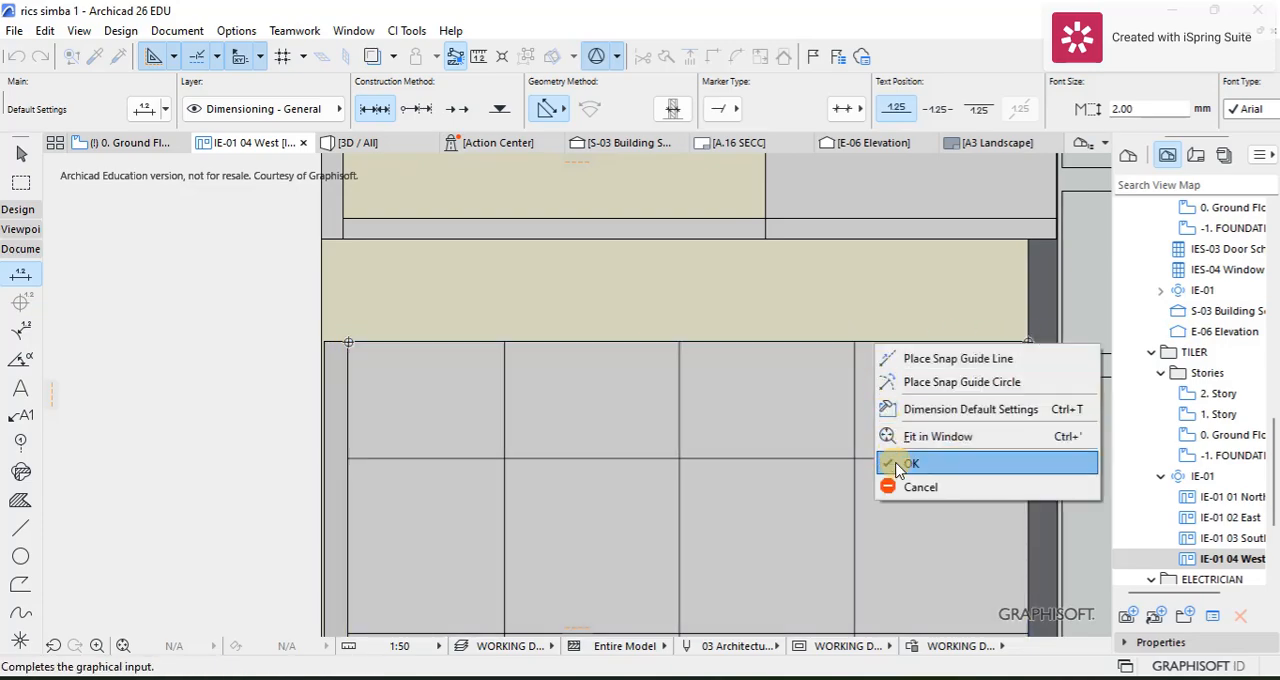
pyautogui.click(893, 460)
pyautogui.click(811, 295)
pyautogui.scroll(-6, 827, 306)
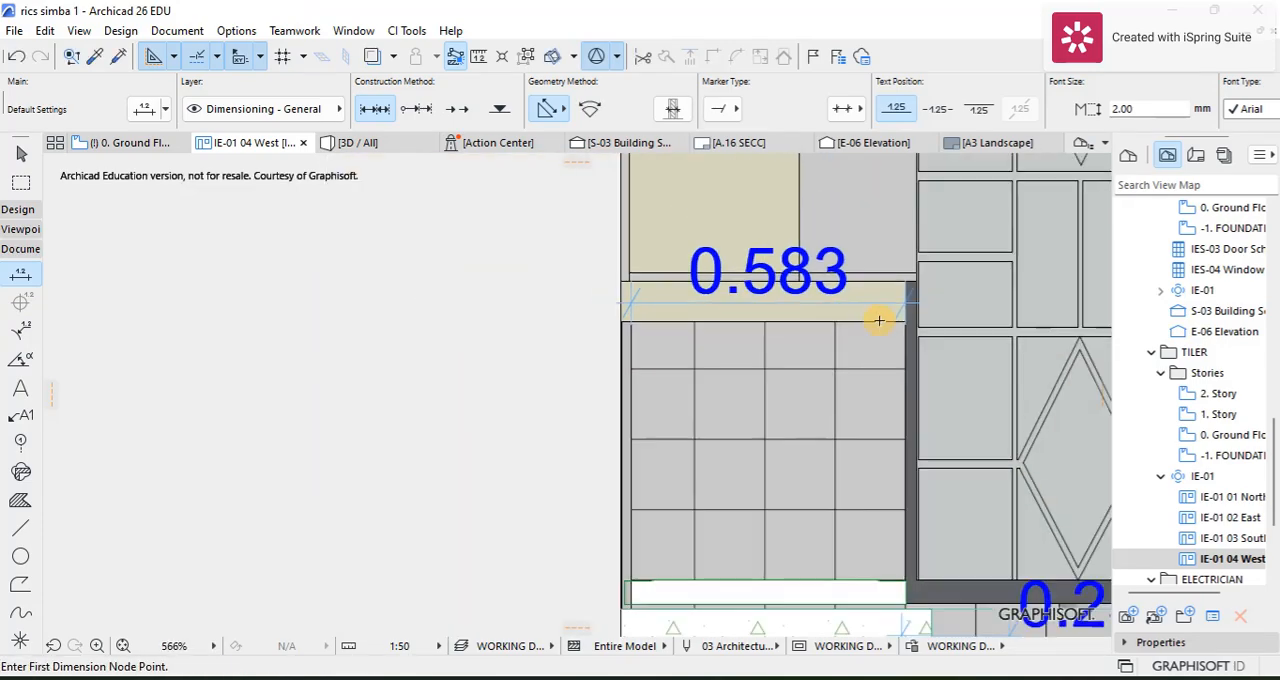
# Step: Dimension the width of the wall tiling between the window's right frame and the wall edge, with the line just above the tiles
pyautogui.moveTo(873, 320); pyautogui.dragTo(406, 331, button='middle')
pyautogui.scroll(3, 858, 346)
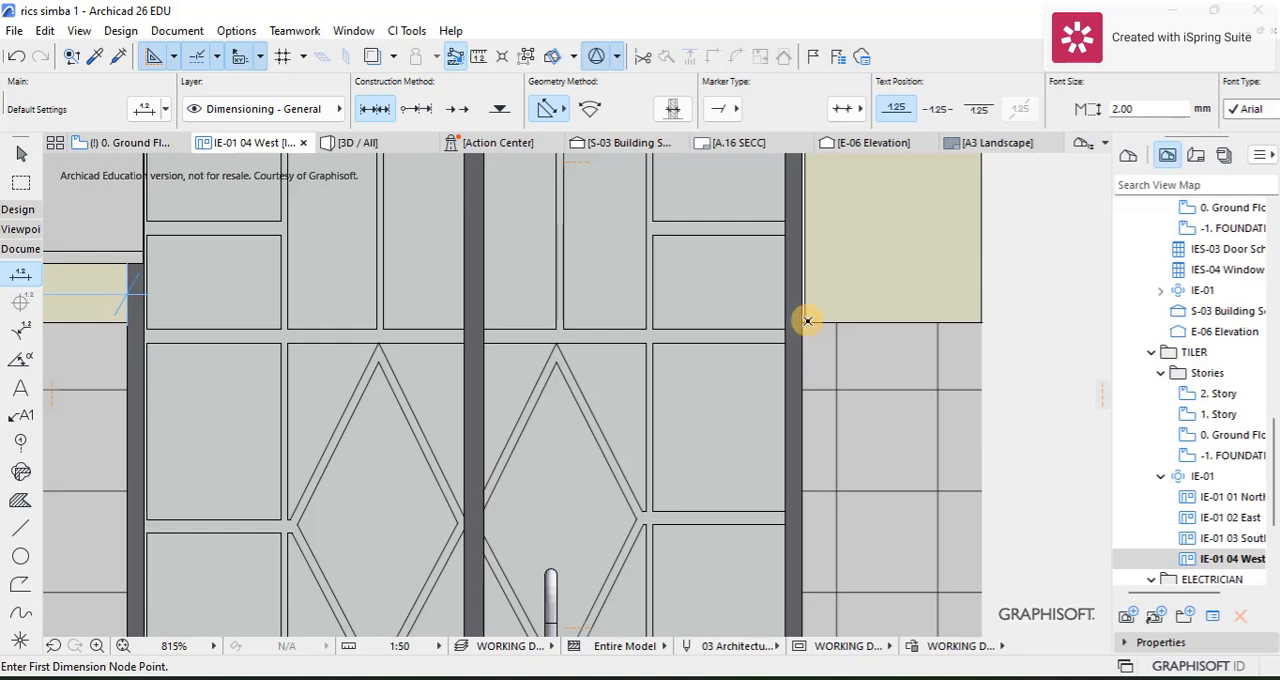
pyautogui.click(801, 320)
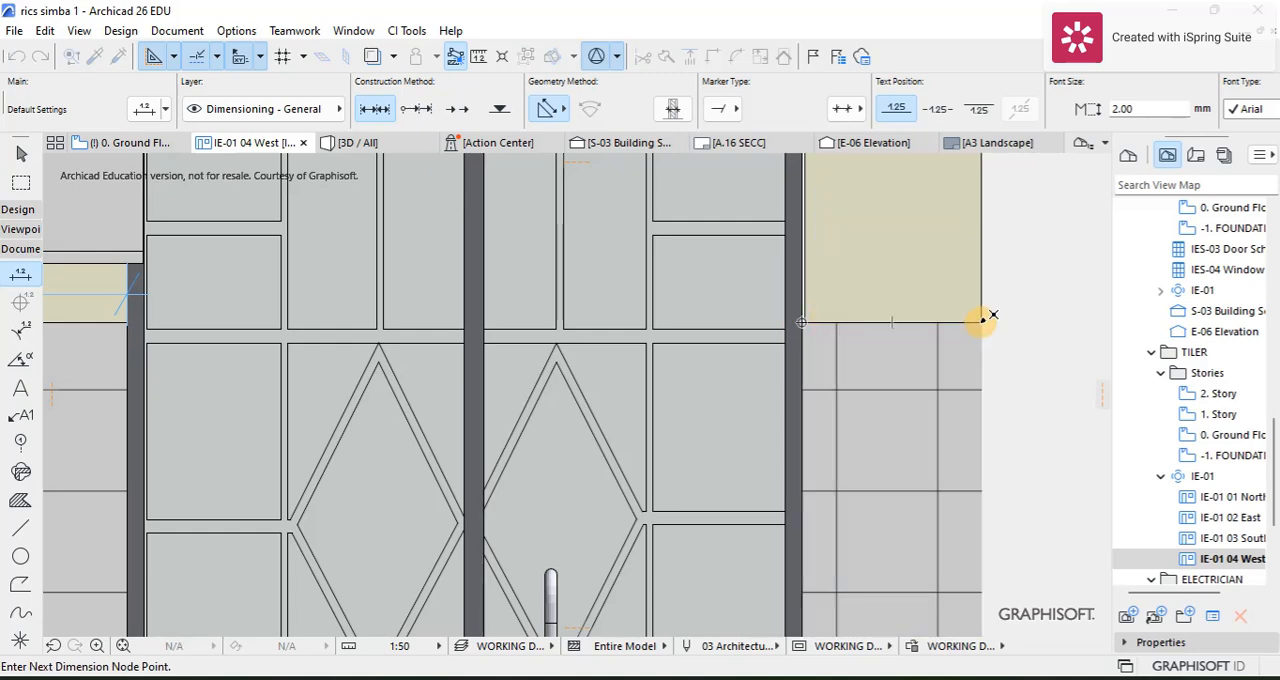
pyautogui.rightClick(892, 301)
pyautogui.click(912, 415)
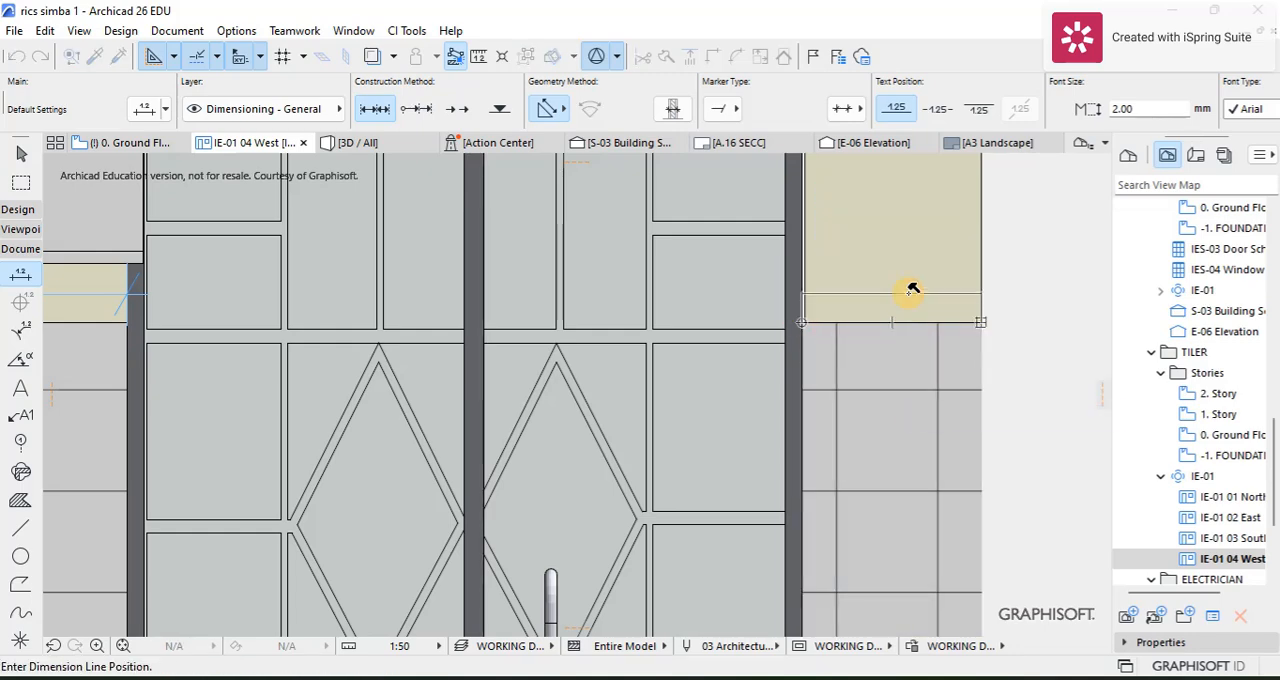
pyautogui.click(908, 293)
pyautogui.scroll(-5, 908, 293)
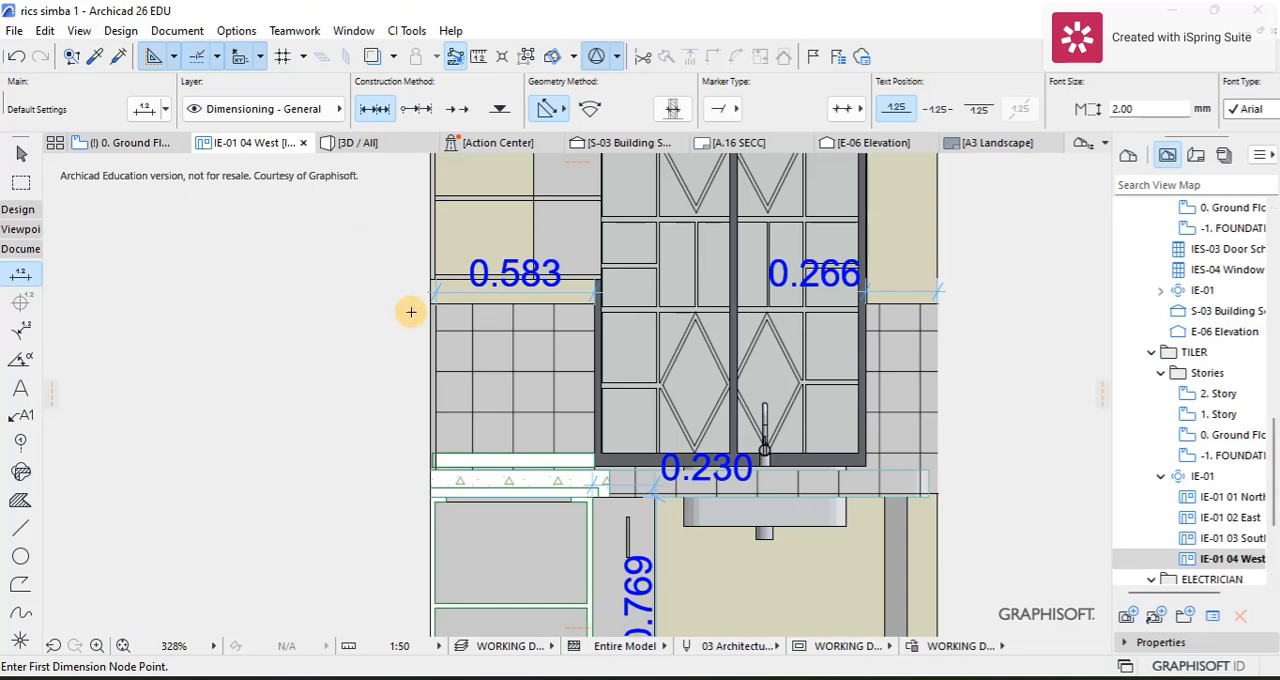
# Step: Set the text pen of both tiling width dimensions beside the window to dark red pen 8 and deselect them
pyautogui.press('Escape')
pyautogui.click(458, 293)
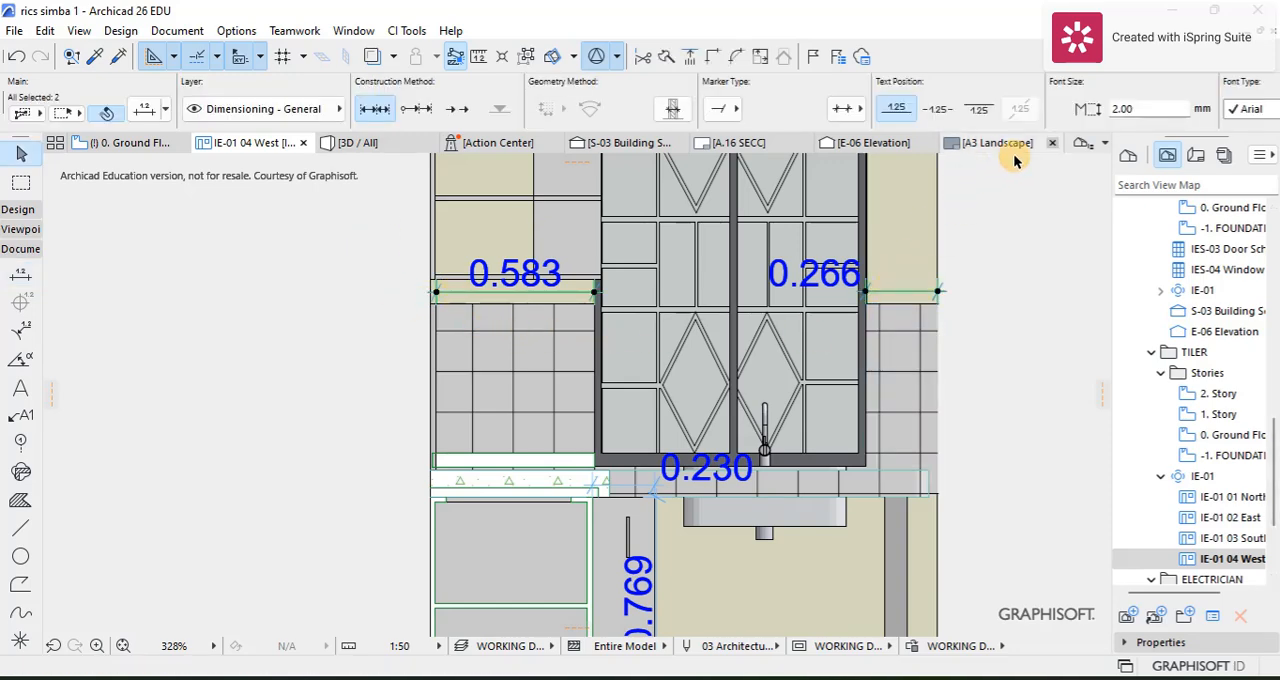
pyautogui.hscroll(3, 1122, 110)
pyautogui.click(1140, 110)
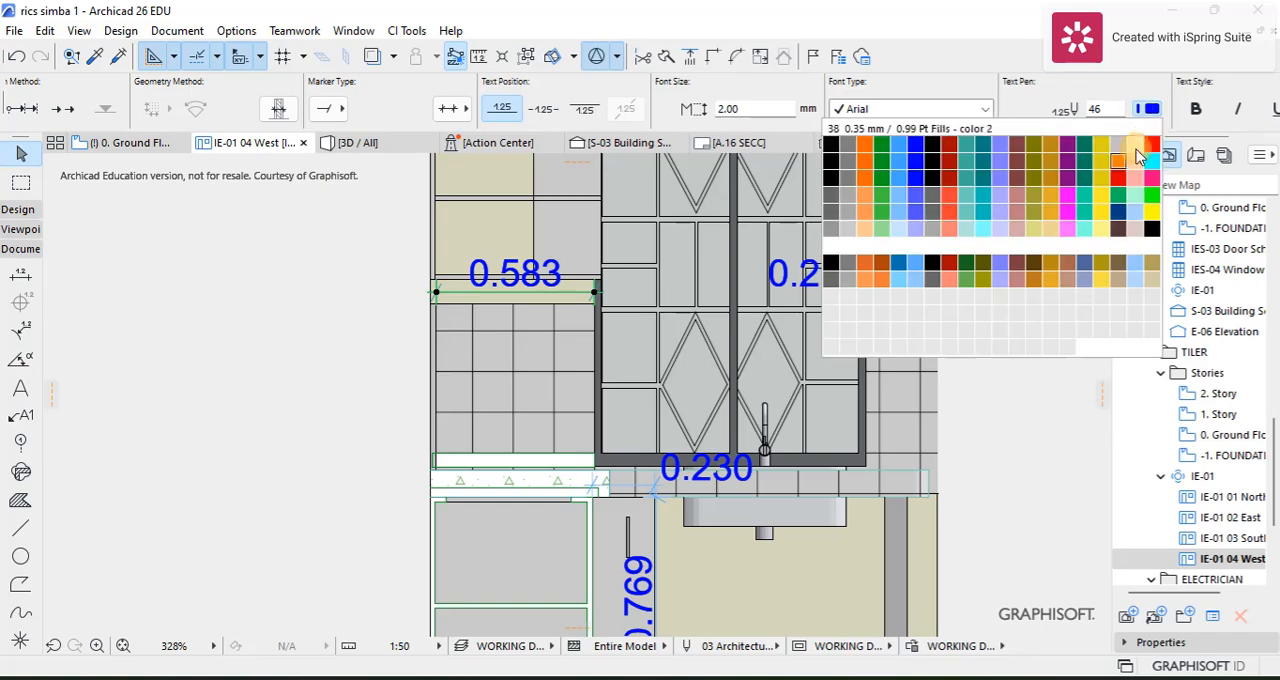
pyautogui.click(972, 252)
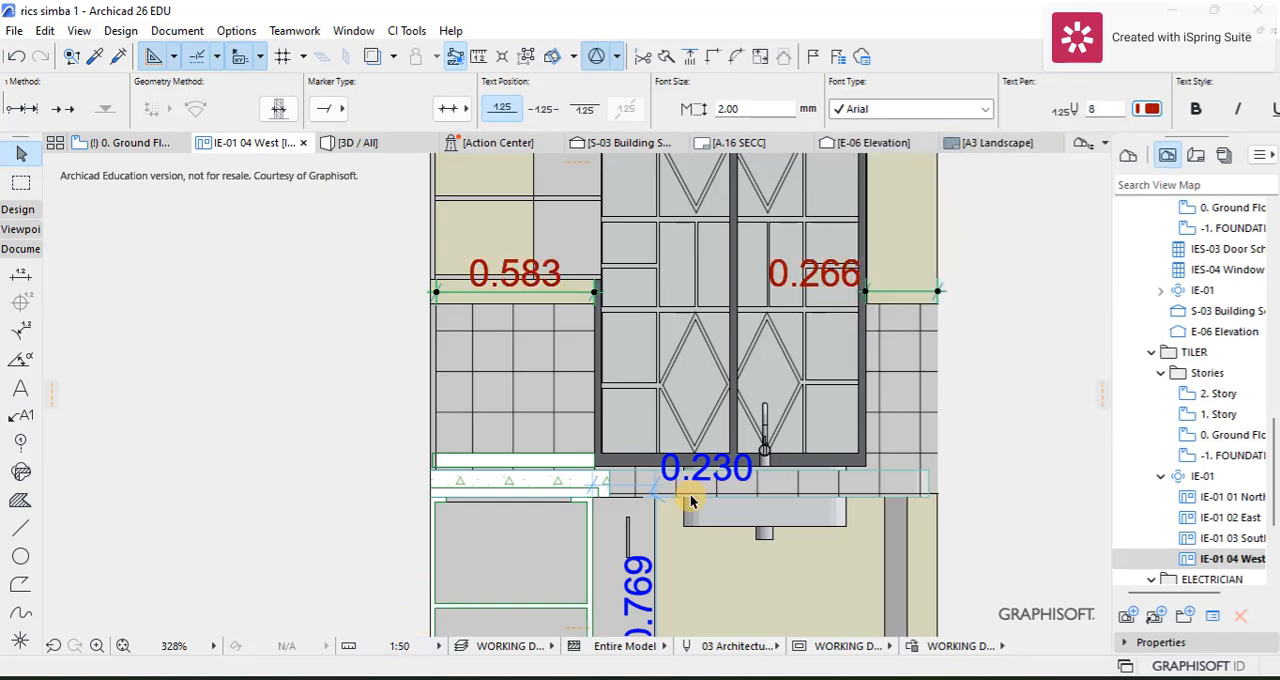
pyautogui.scroll(-3, 690, 500)
pyautogui.click(950, 355)
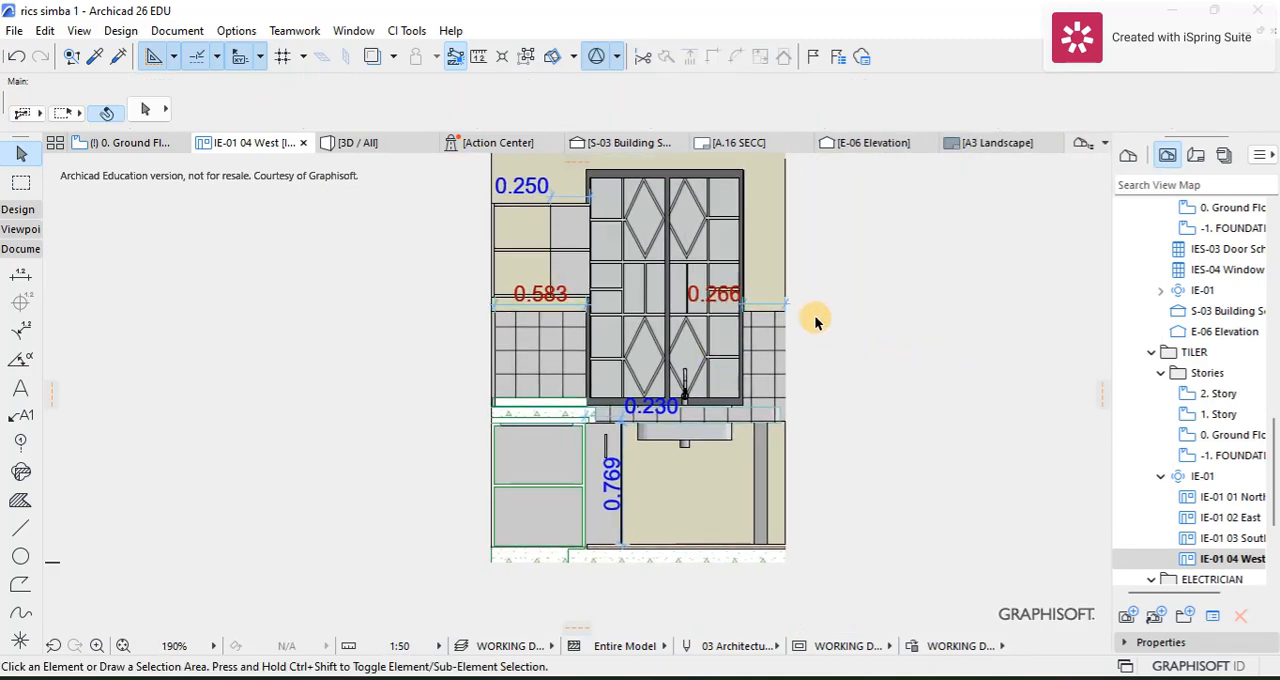
pyautogui.scroll(2, 815, 322)
pyautogui.scroll(-3, 849, 370)
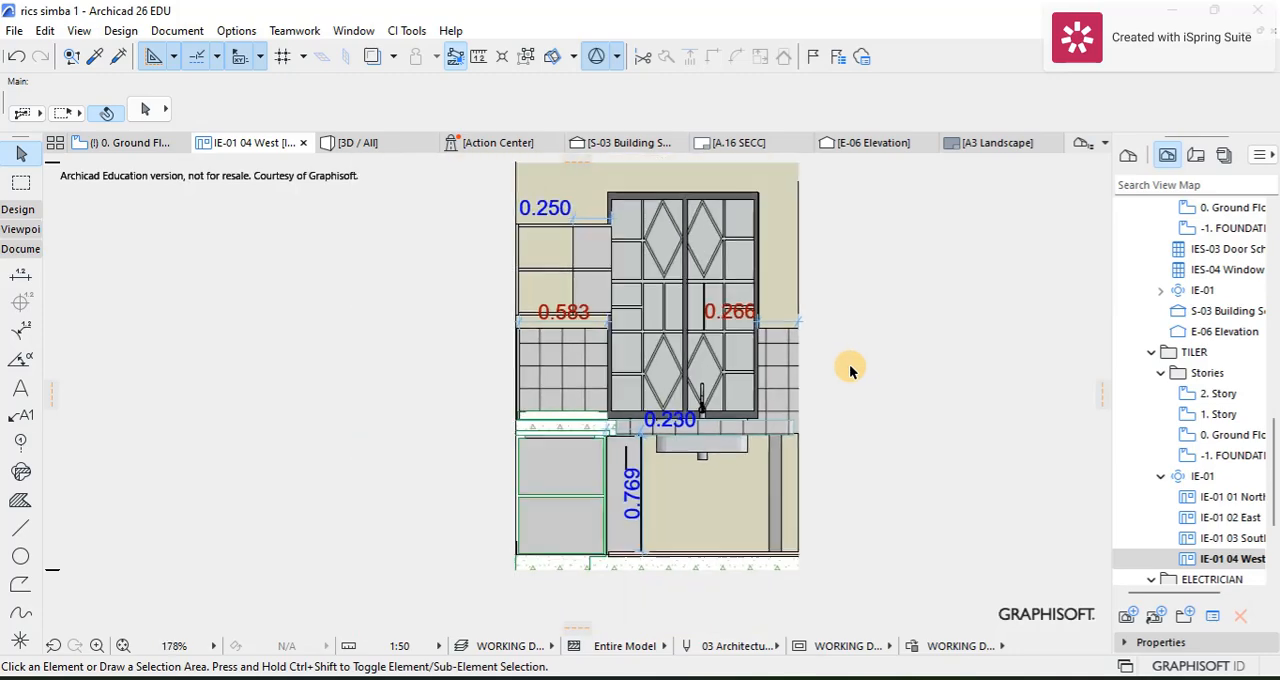
pyautogui.scroll(-1, 849, 370)
pyautogui.scroll(3, 752, 447)
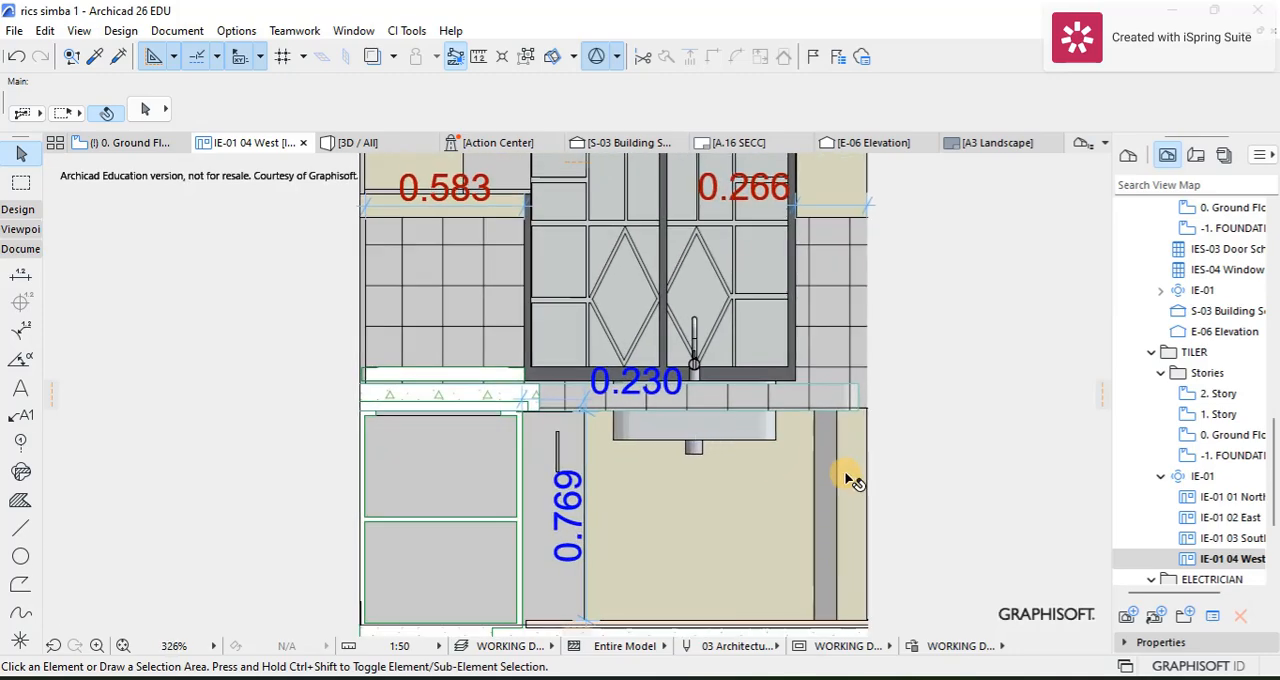
pyautogui.scroll(-2, 849, 480)
pyautogui.scroll(4, 809, 351)
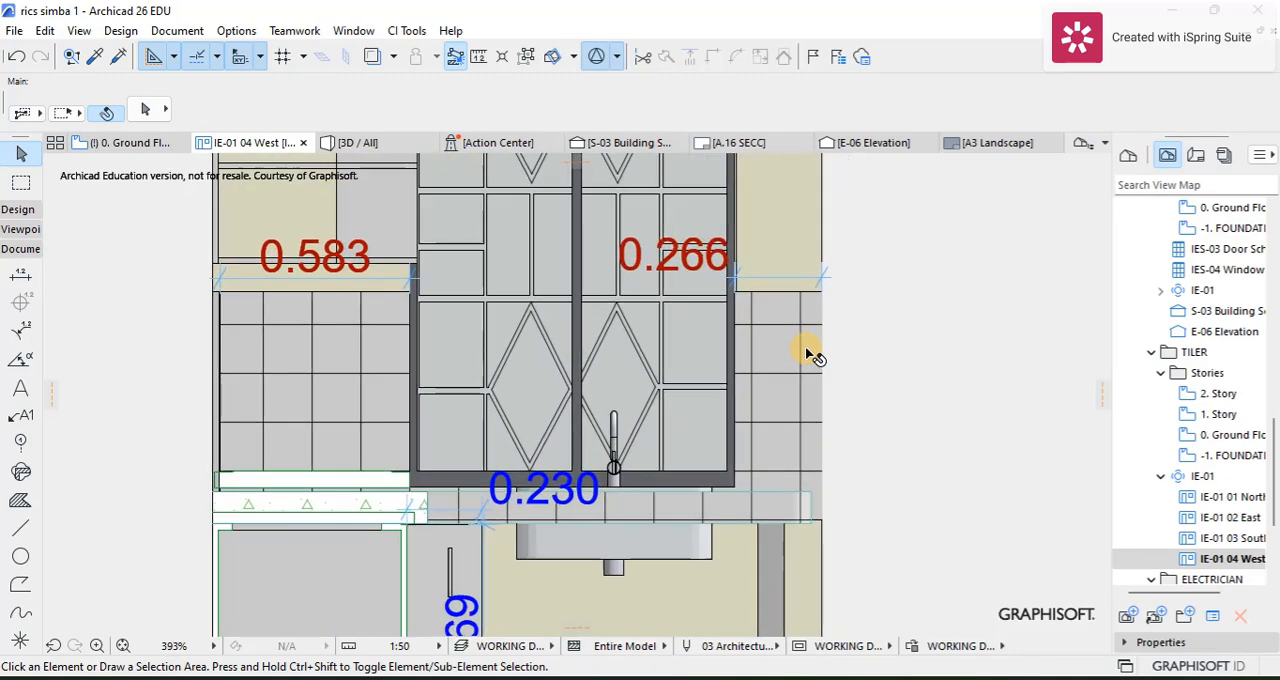
pyautogui.scroll(-2, 920, 395)
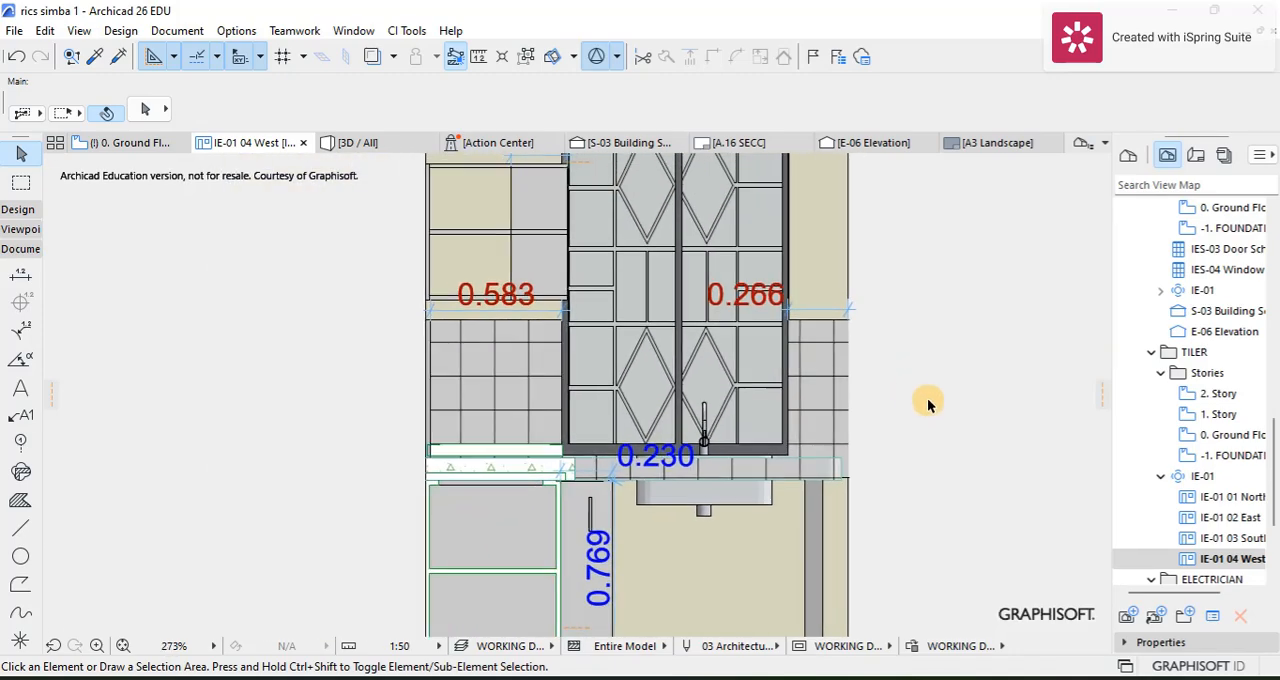
# Step: Collapse the TILER, ELECTRICIAN and CAPENTRY folders in the view map
pyautogui.click(1155, 476)
pyautogui.click(1151, 351)
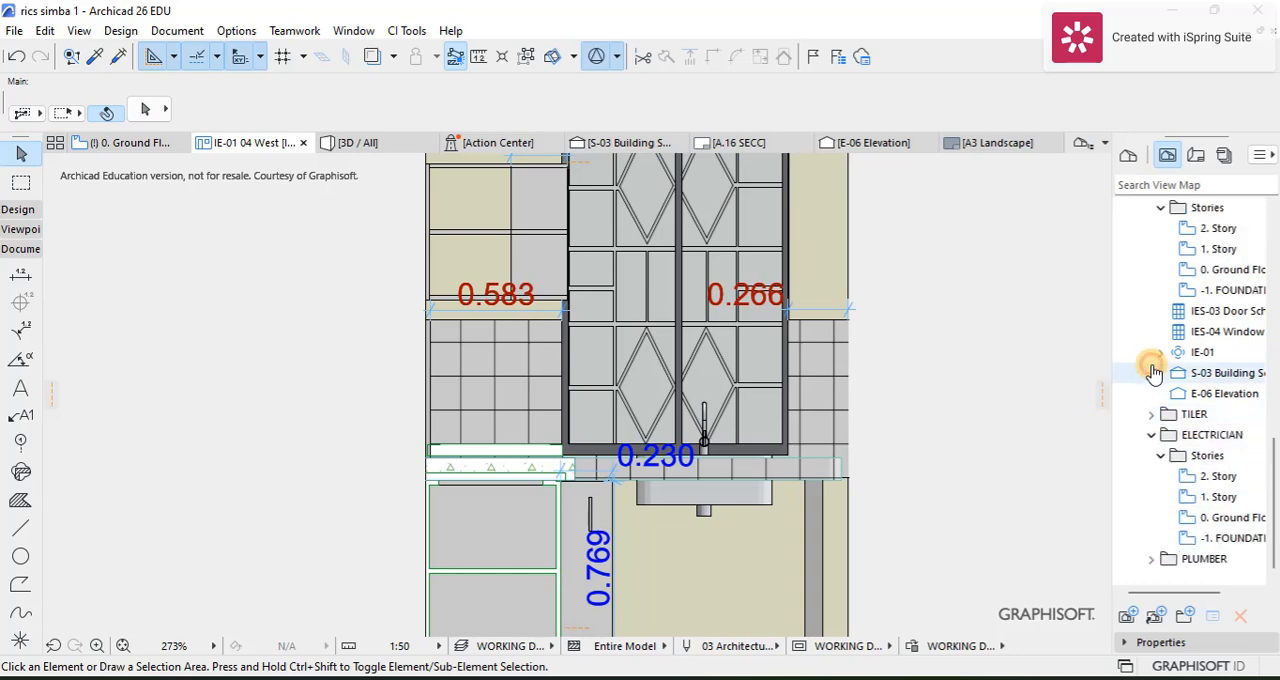
pyautogui.click(1152, 436)
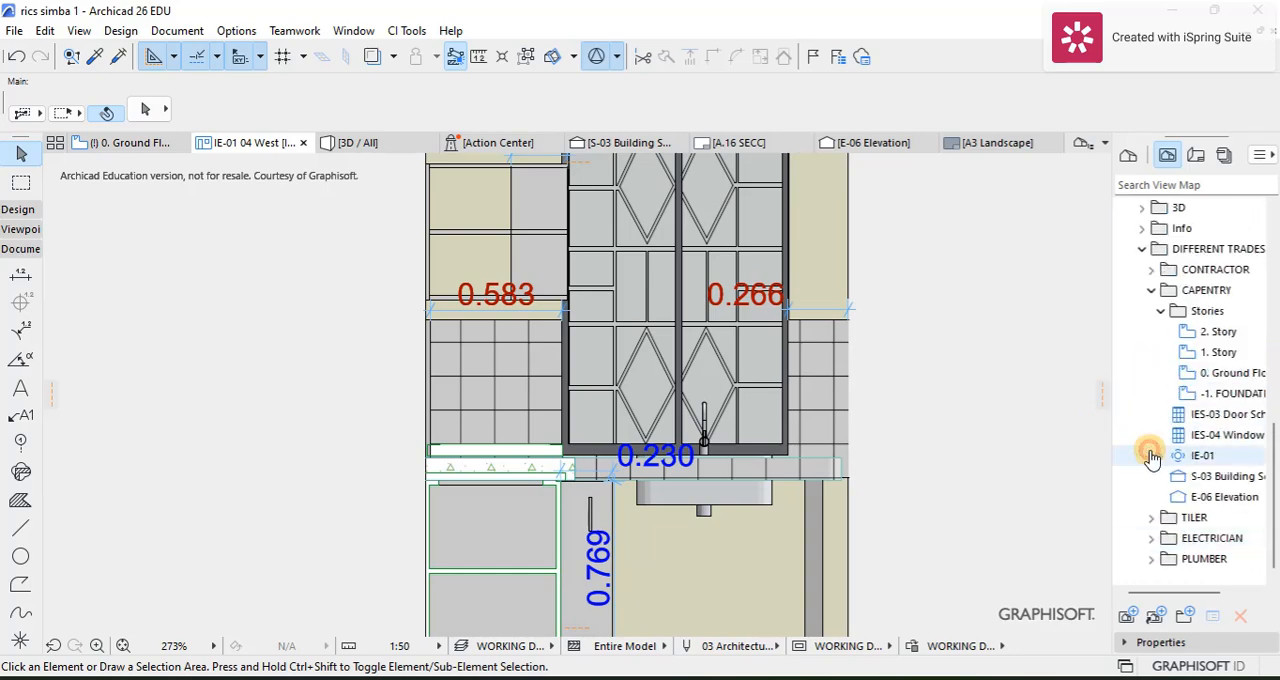
pyautogui.click(1152, 296)
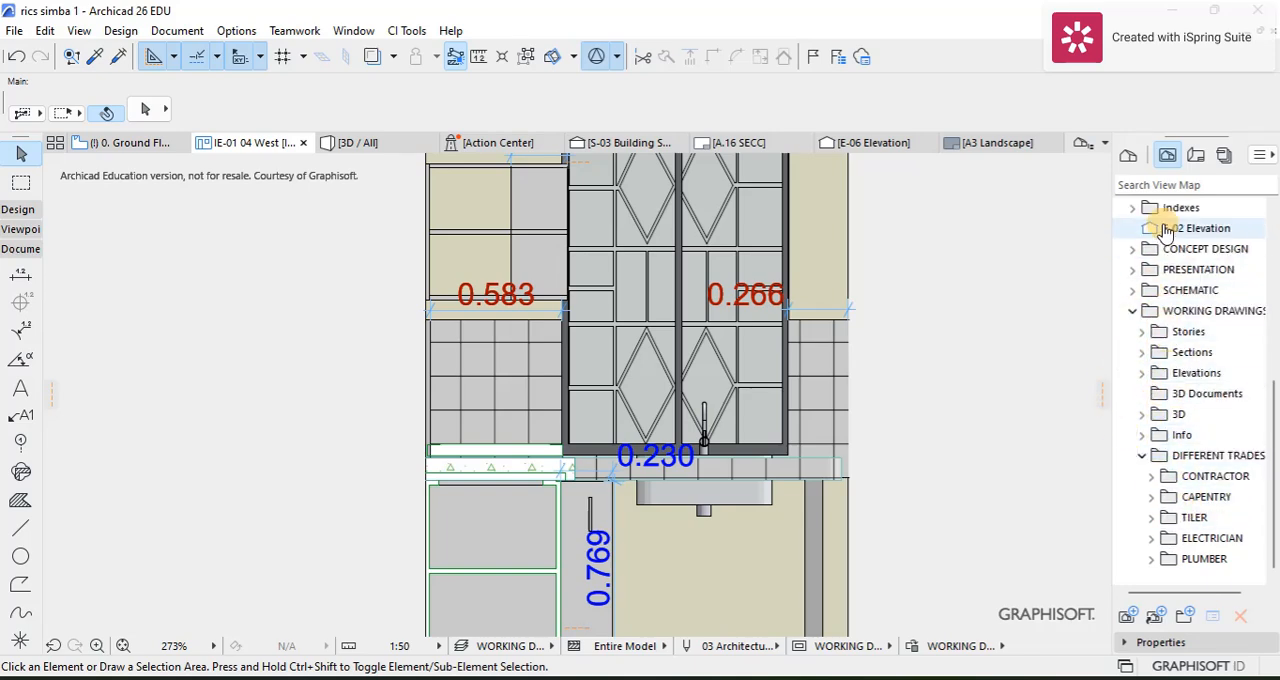
# Step: Look through the layouts and masters in the layout book and return to the view map
pyautogui.click(1196, 155)
pyautogui.scroll(-5, 1134, 400)
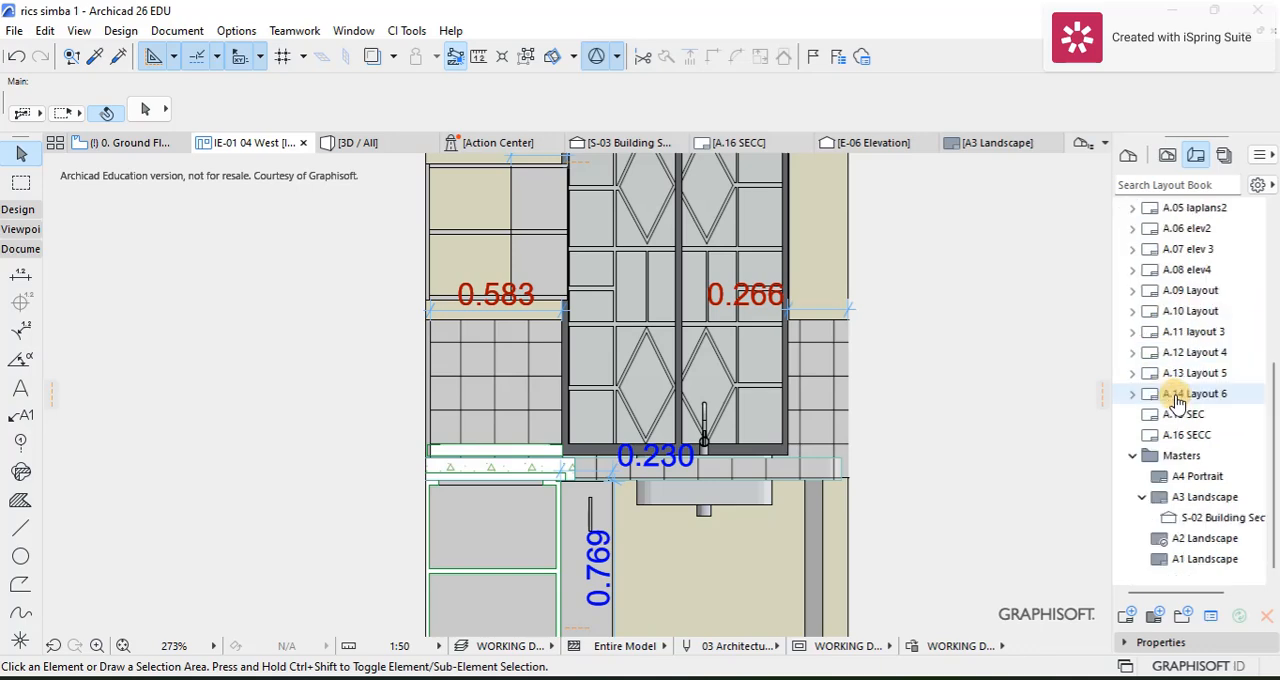
pyautogui.click(1168, 158)
pyautogui.click(1195, 156)
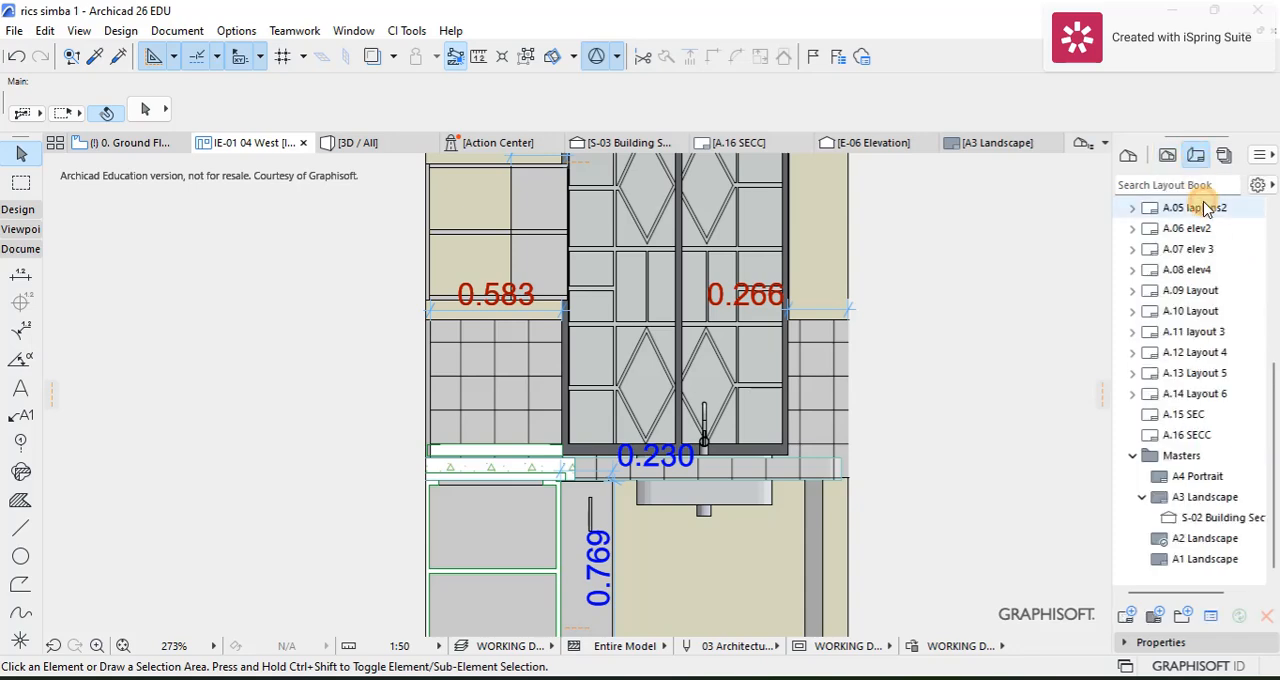
pyautogui.click(1166, 160)
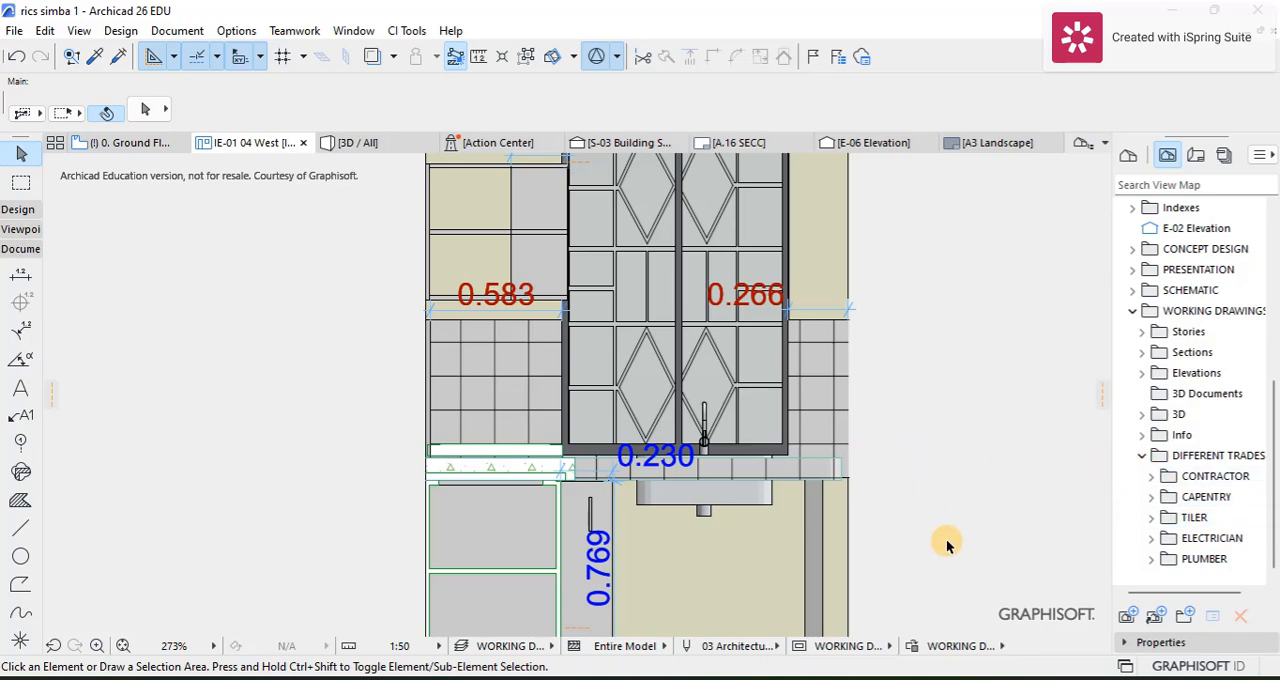
pyautogui.scroll(-3, 785, 503)
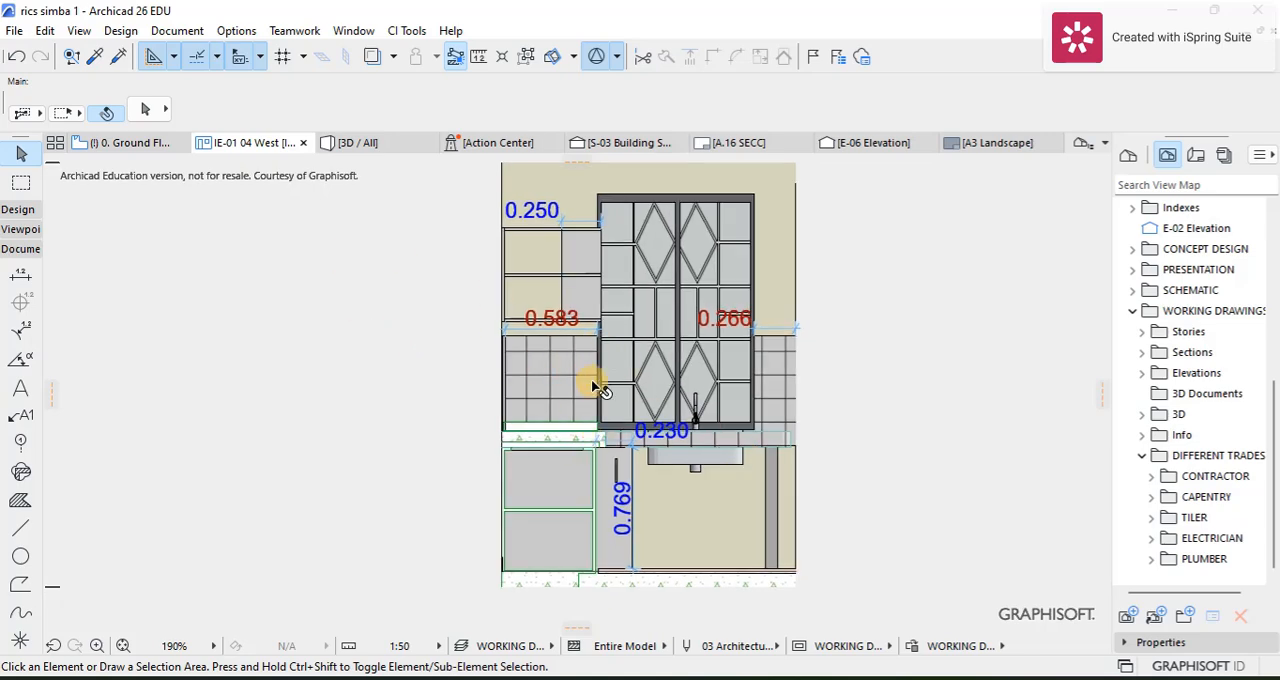
pyautogui.moveTo(590, 463)
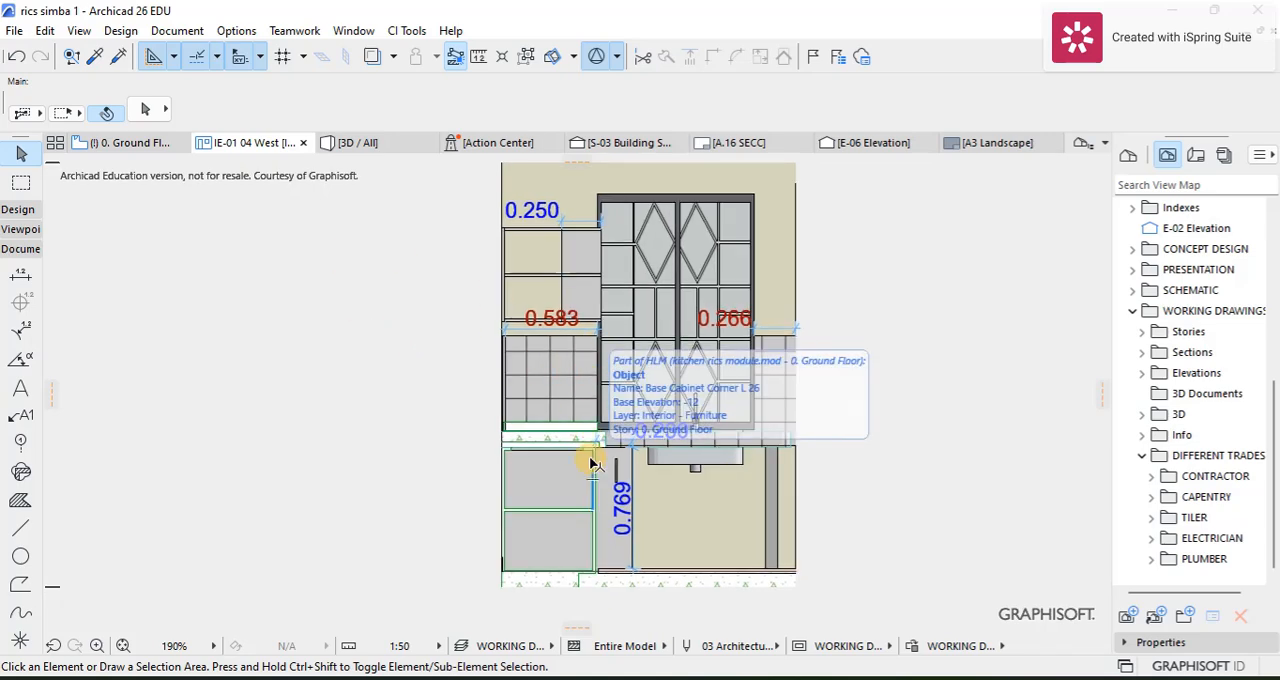
pyautogui.scroll(1, 666, 386)
pyautogui.scroll(1, 666, 386)
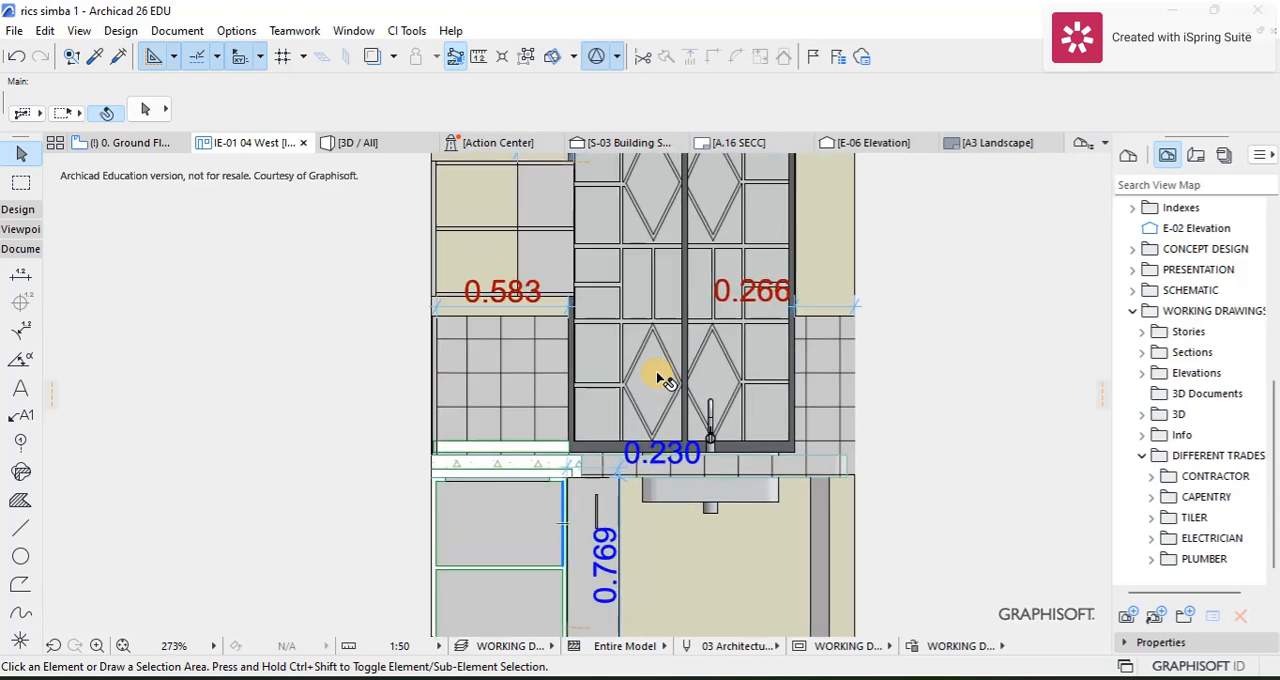